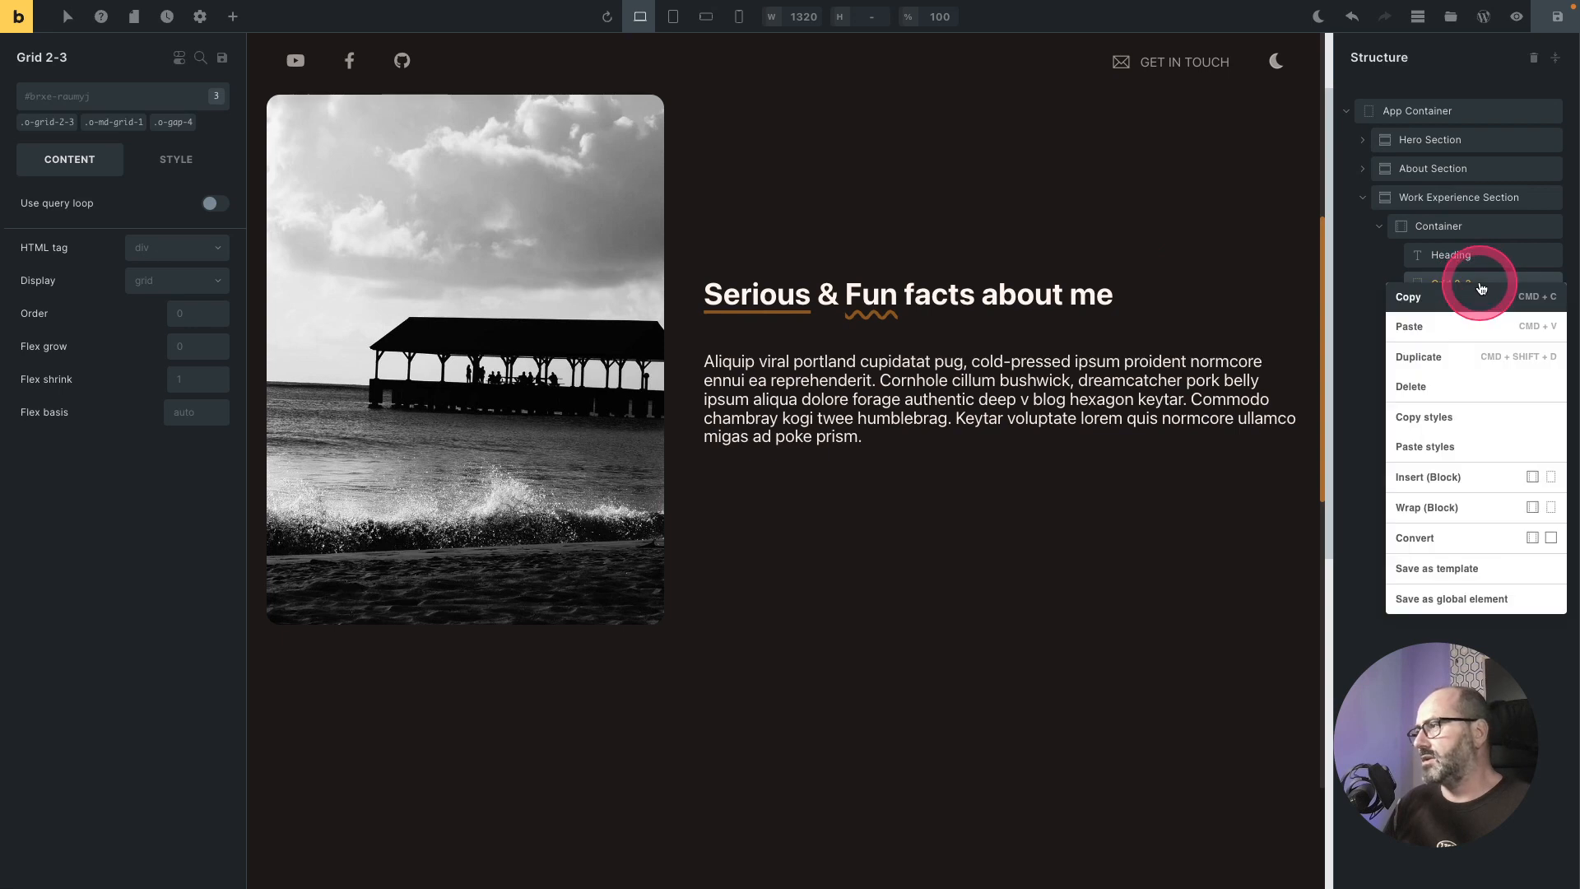
Step: Delete the grid from the Work Experience Section and change the section's heading text to "work experience"
left_click(1461, 386)
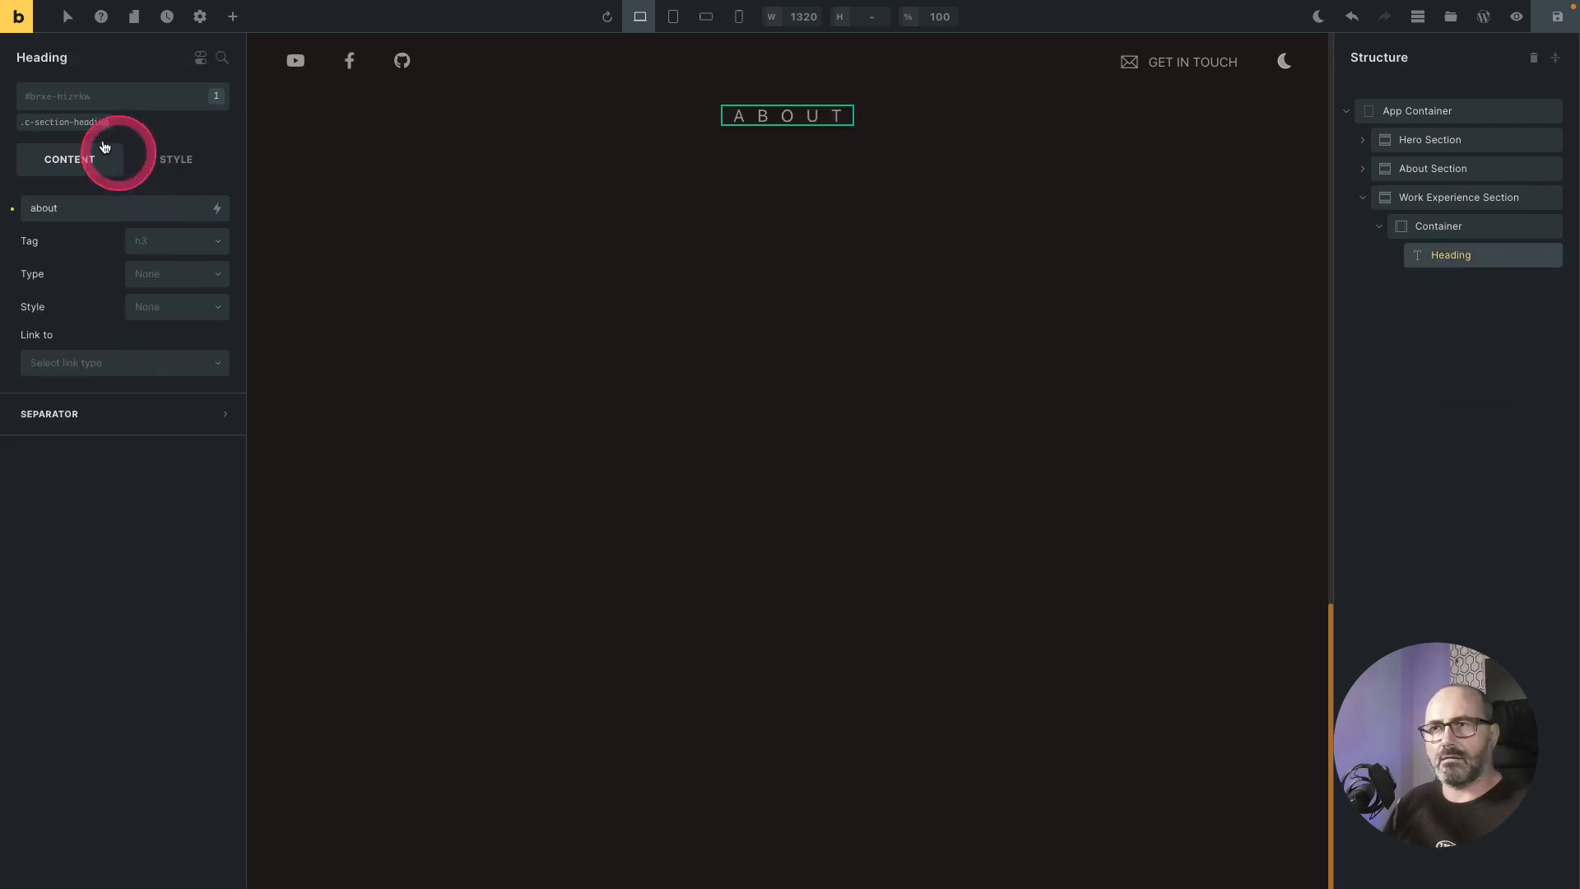
double_click(73, 207)
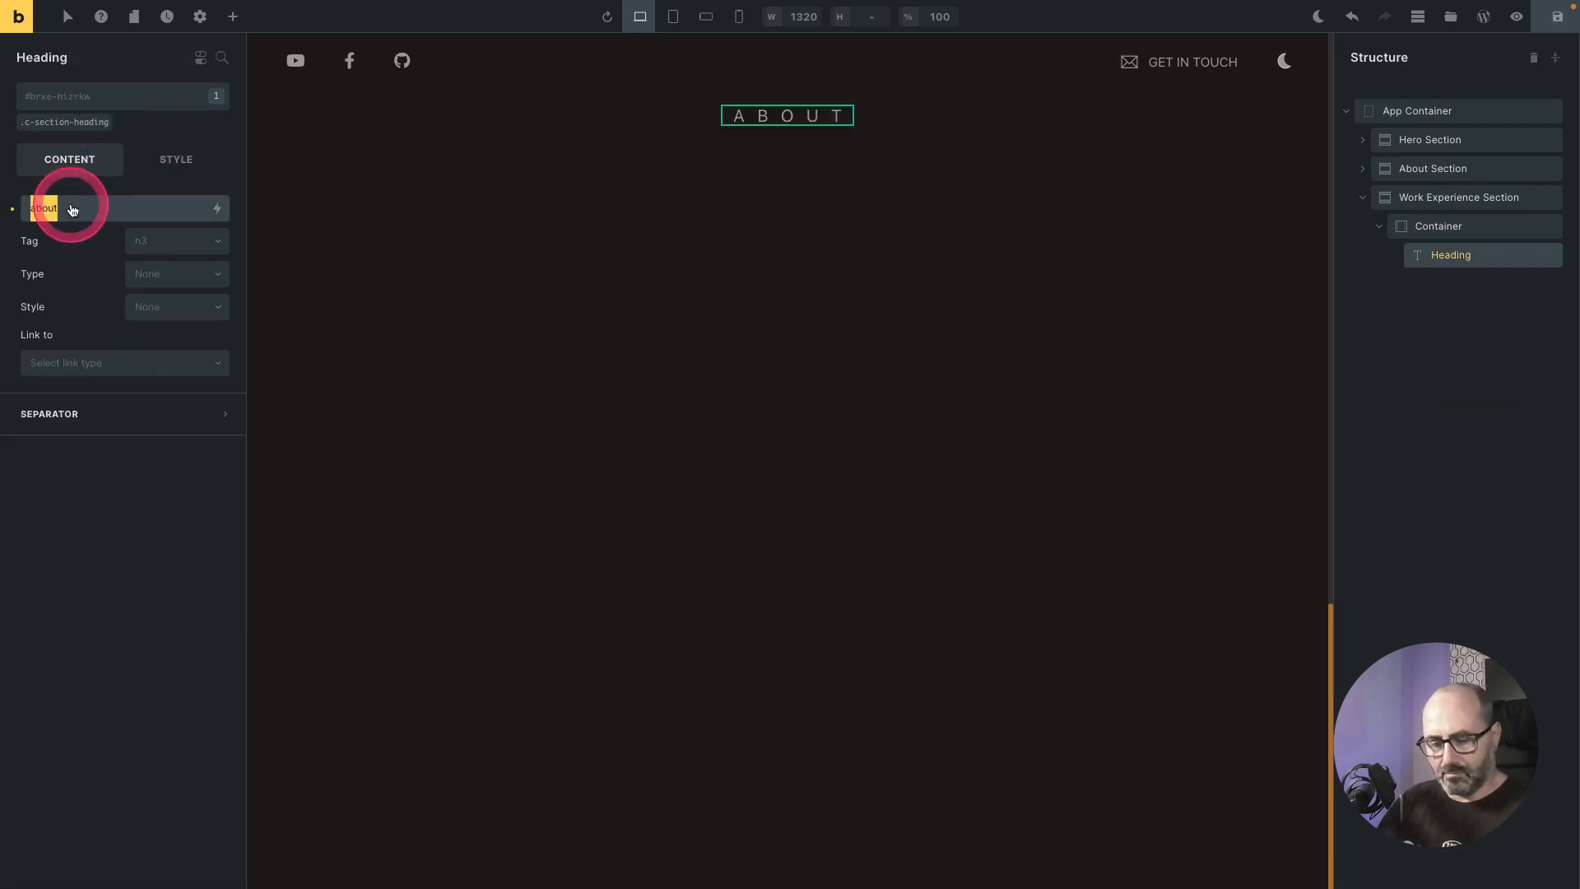
type("work experience")
left_click(134, 560)
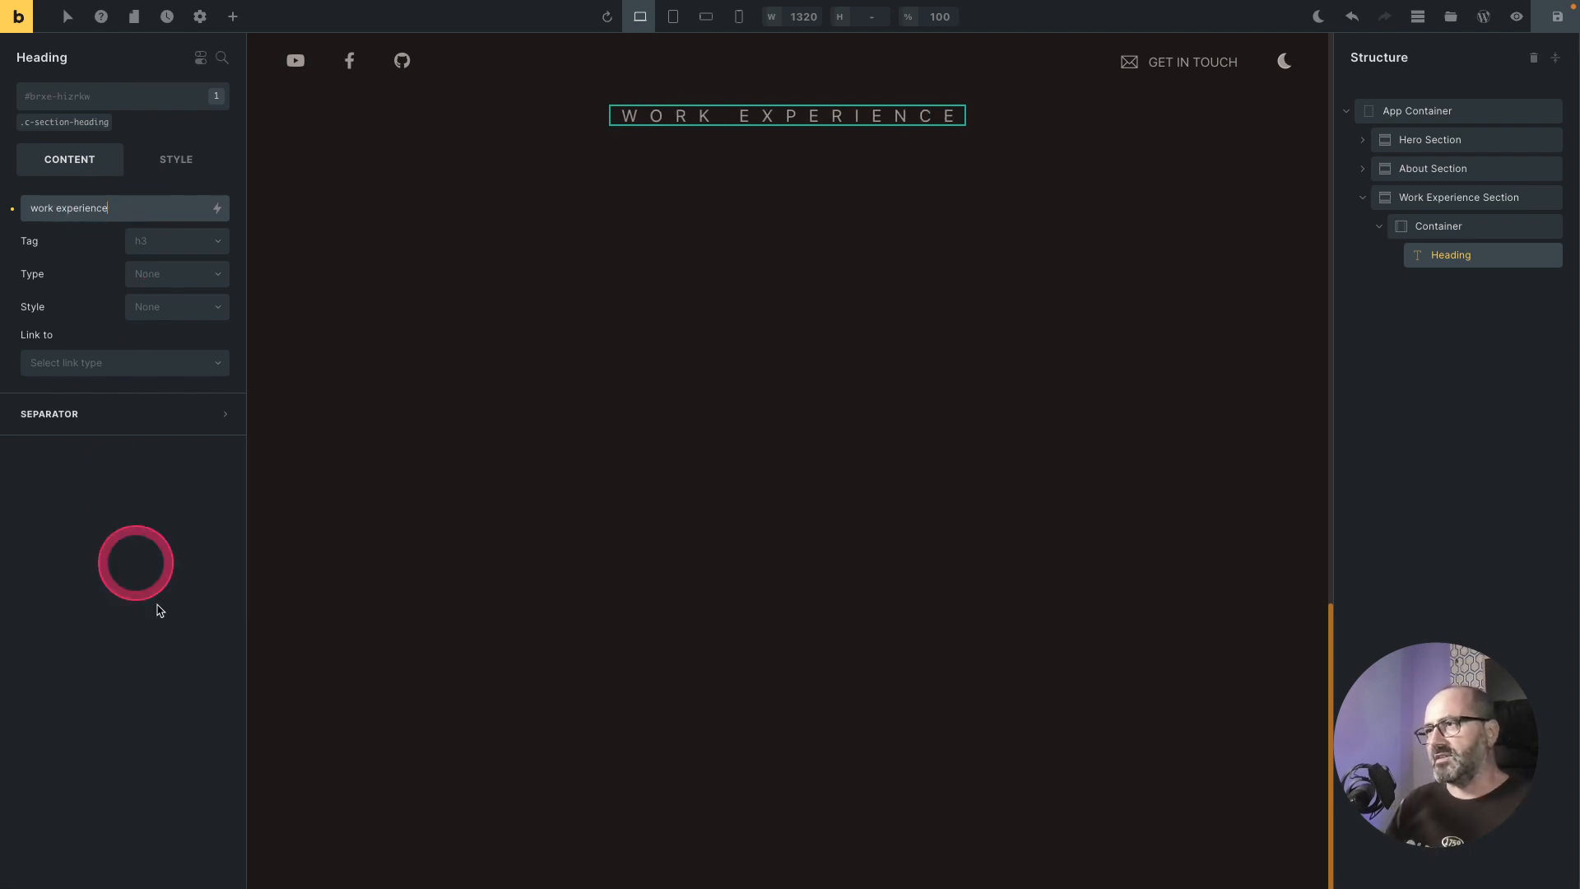
Step: In the WordPress admin, start a new Meta Box post type with plural name Work Experiences and singular name Work Experience
left_click(1004, 354)
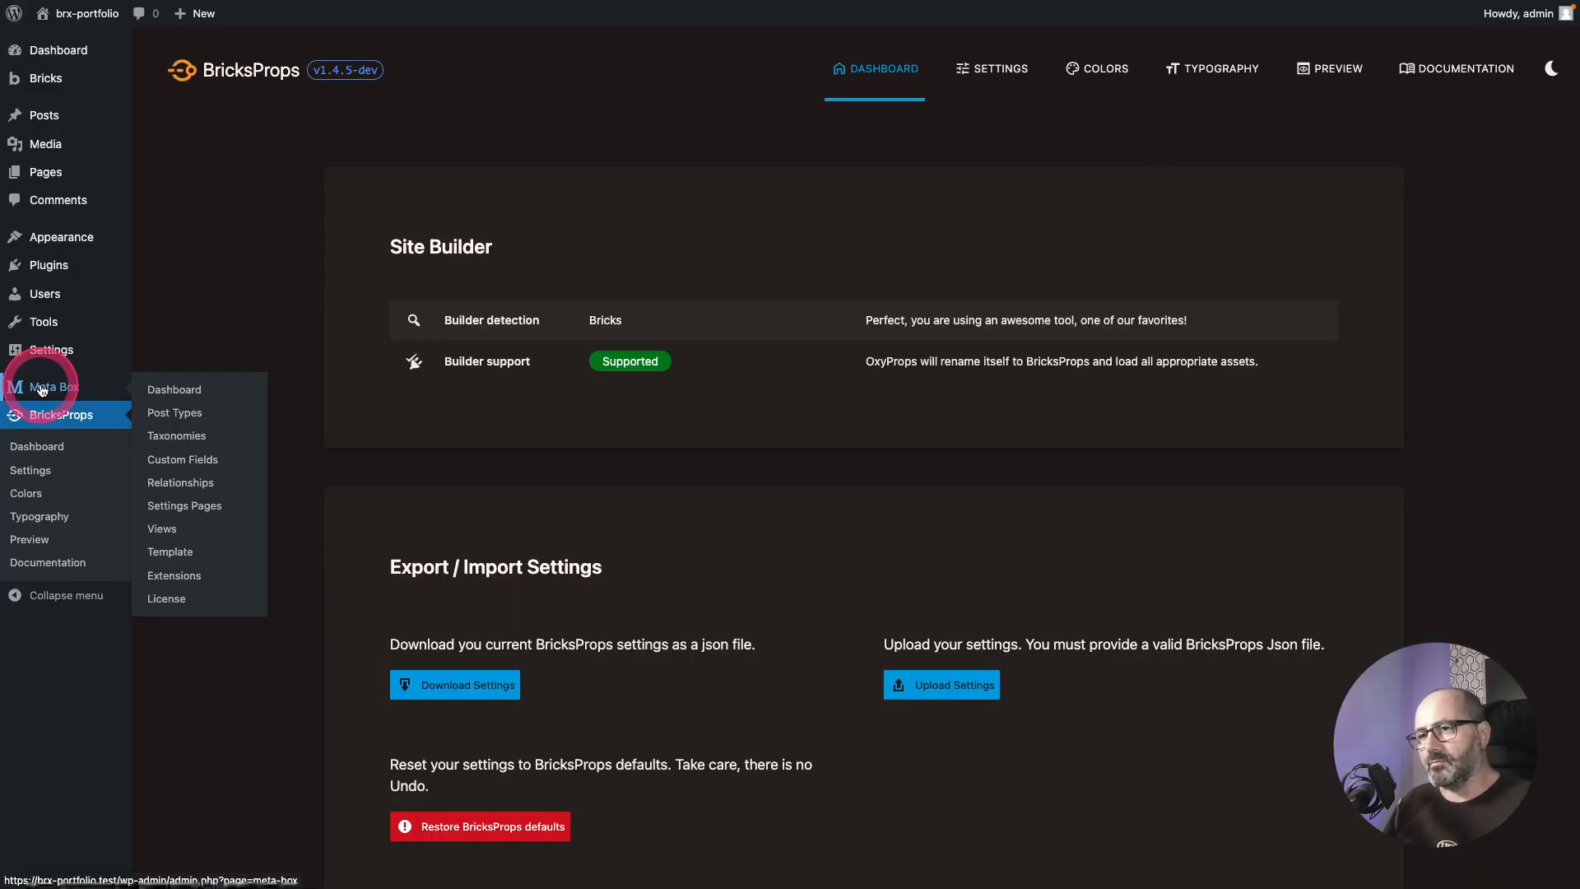
left_click(185, 418)
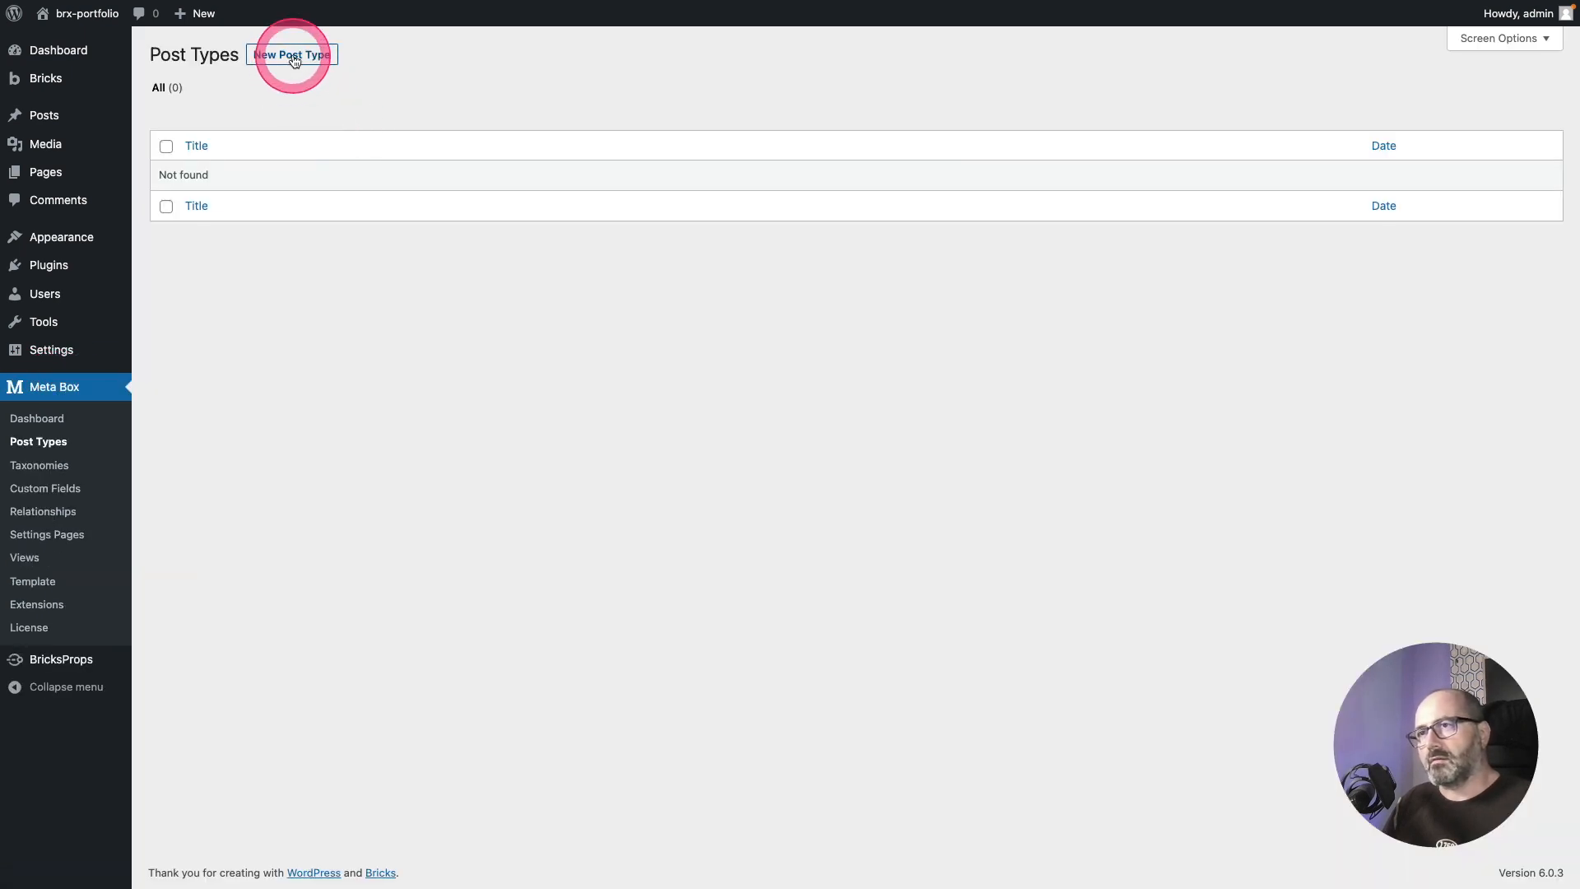
left_click(293, 59)
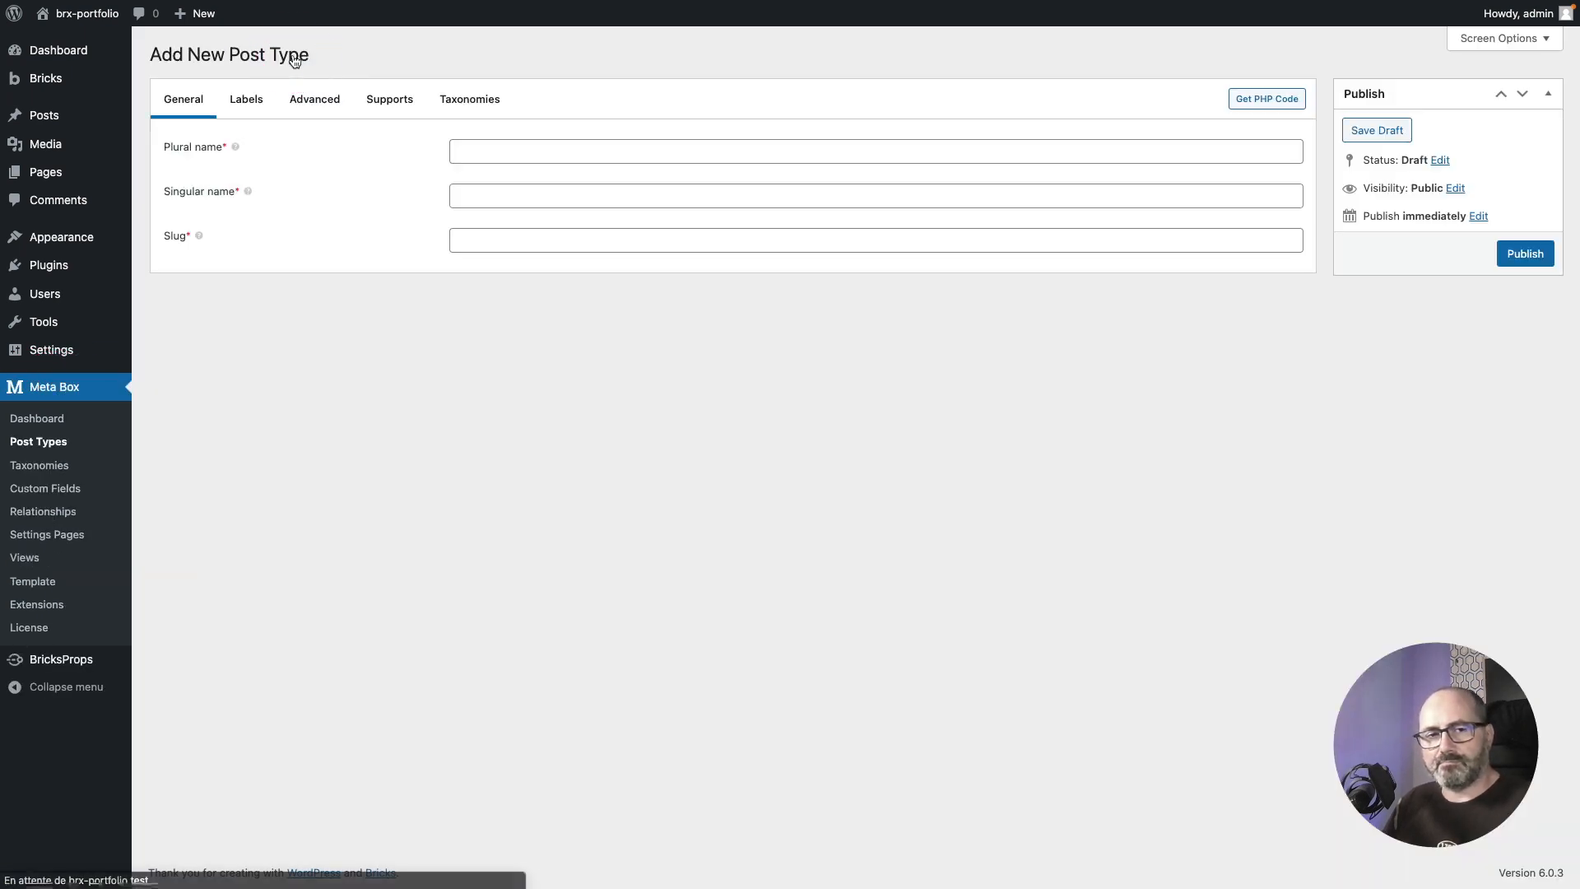
left_click(519, 163)
type("Wor")
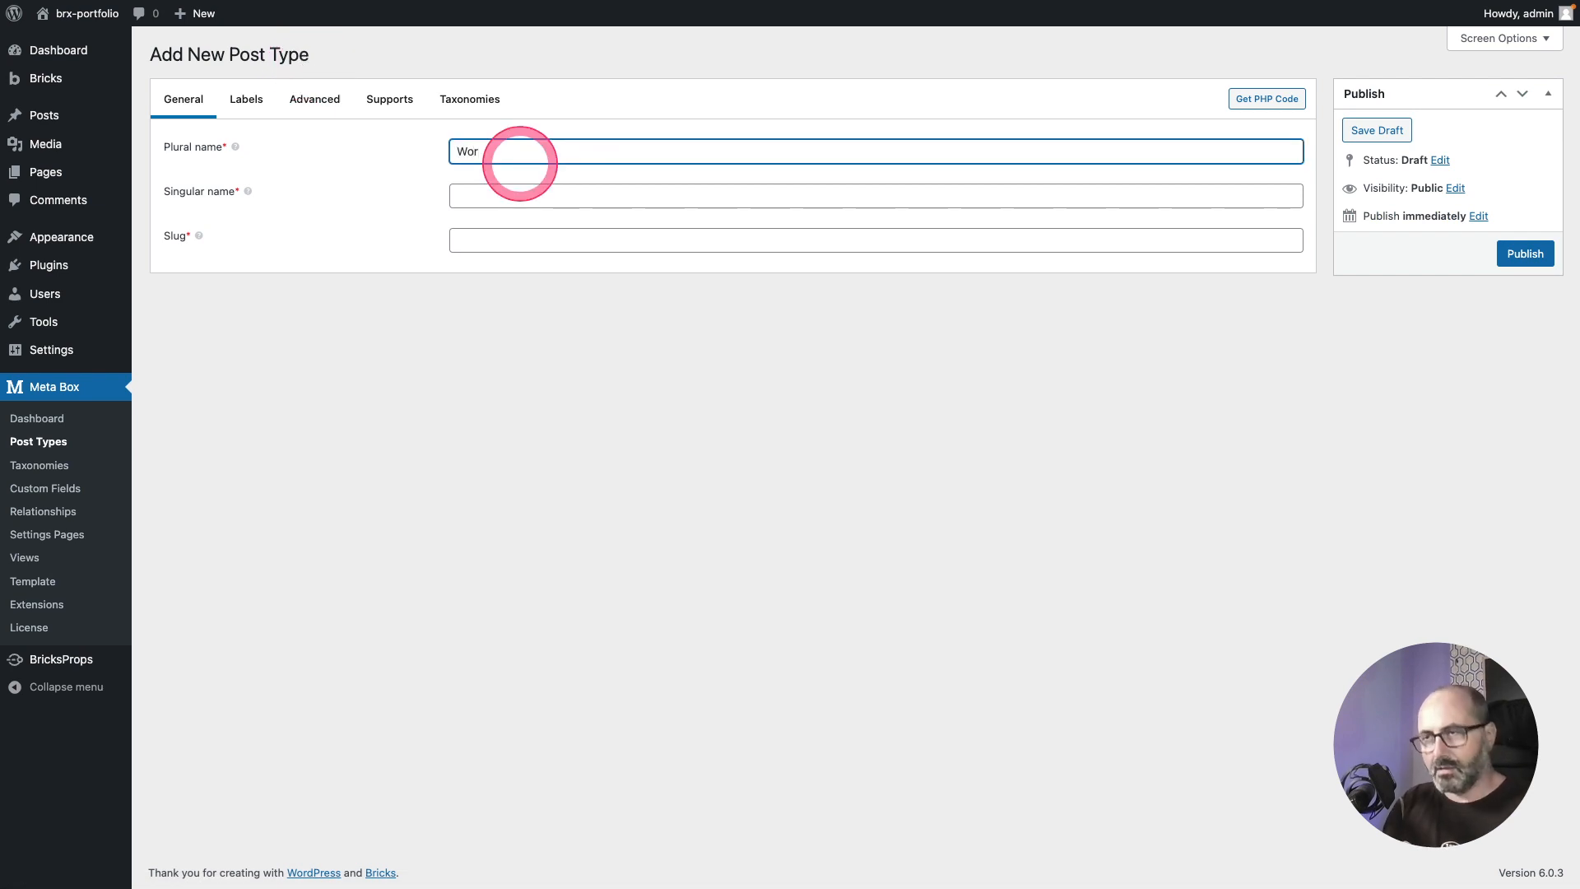
type("k Experiences")
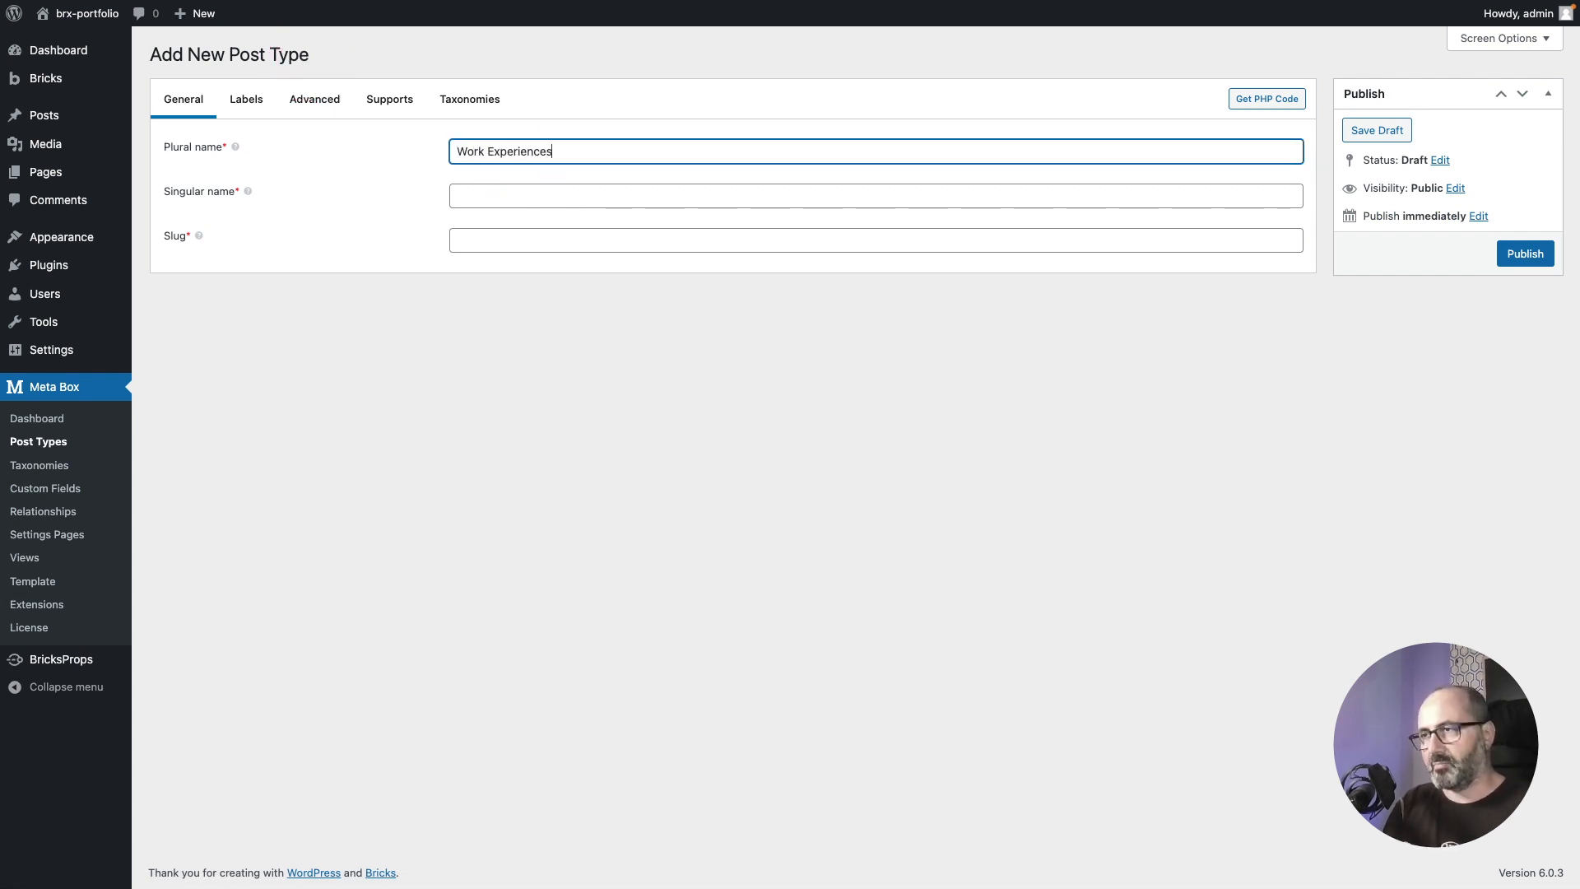
key("Tab")
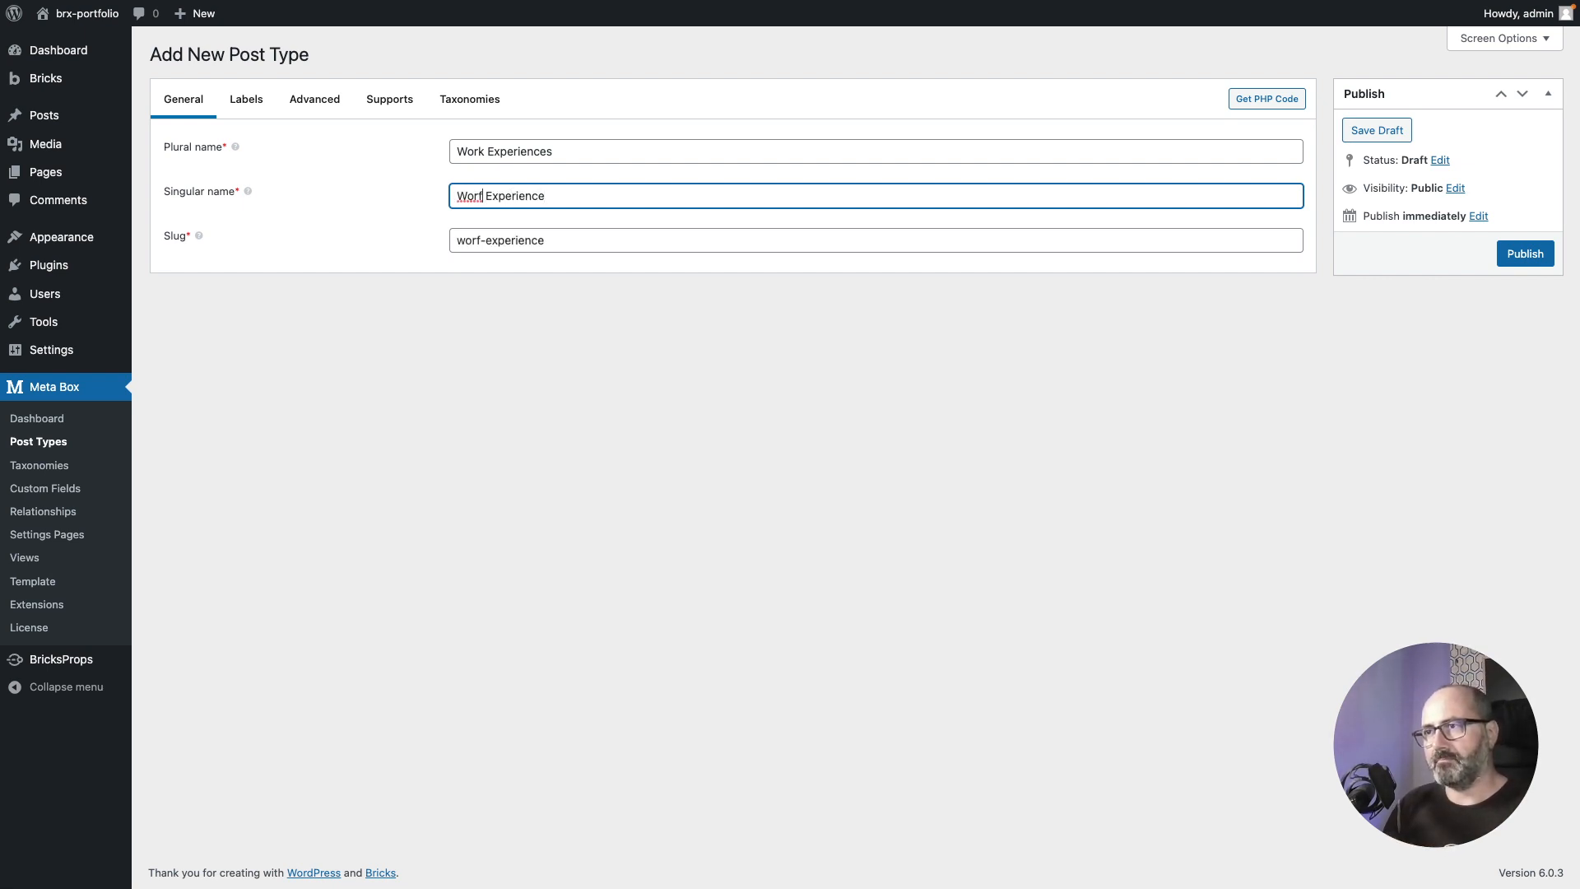
Step: Review the Work Experience post type's labels and advanced settings, and choose the open folder Dashicon as its icon
left_click(246, 99)
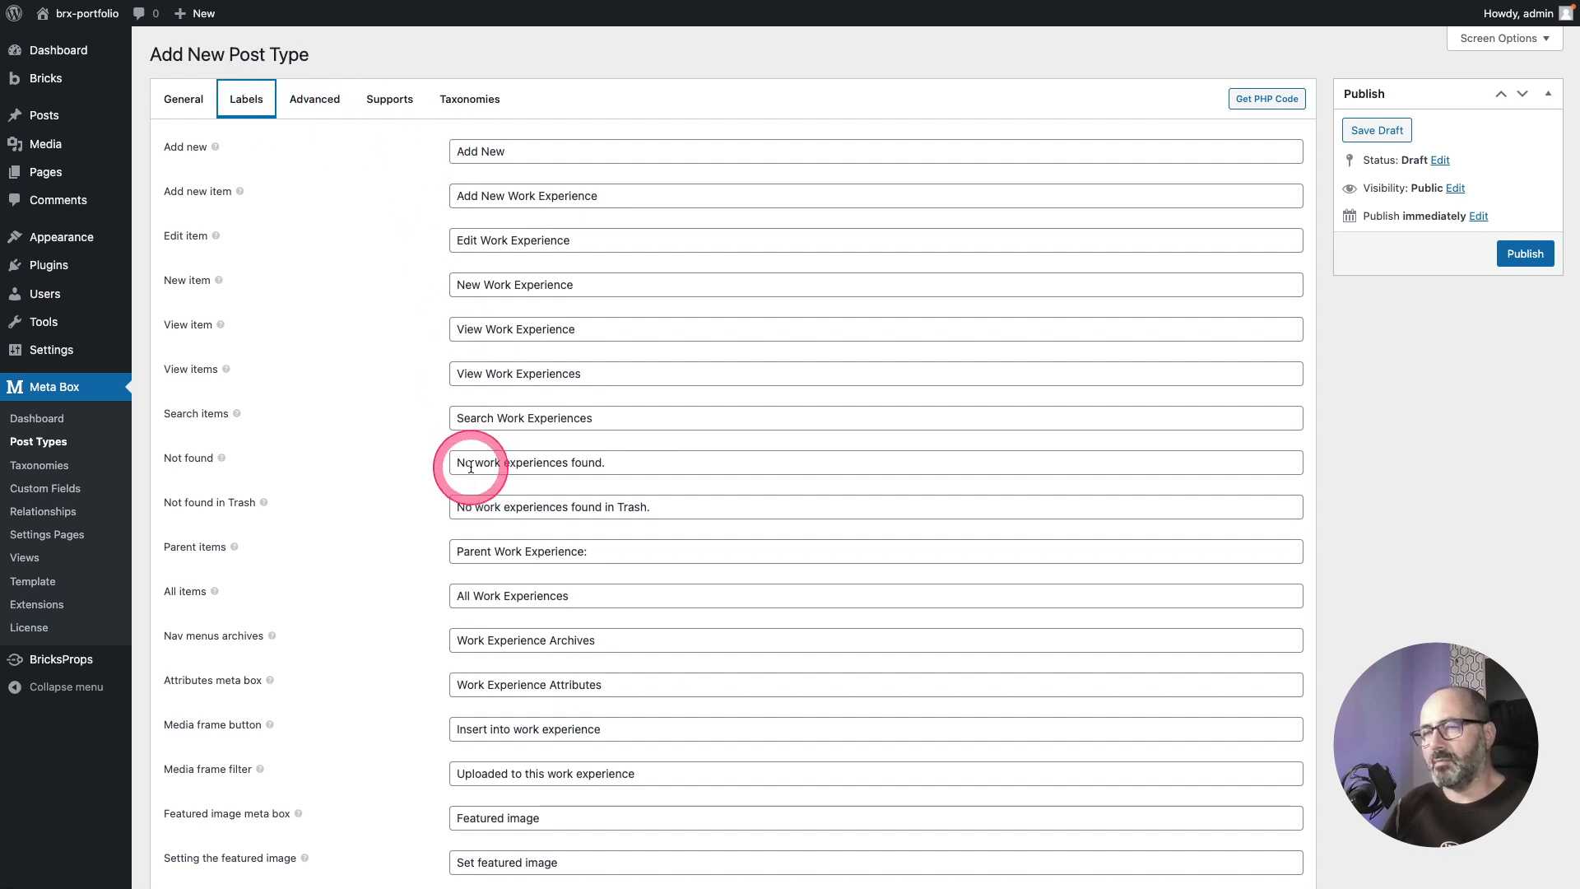
left_click(313, 99)
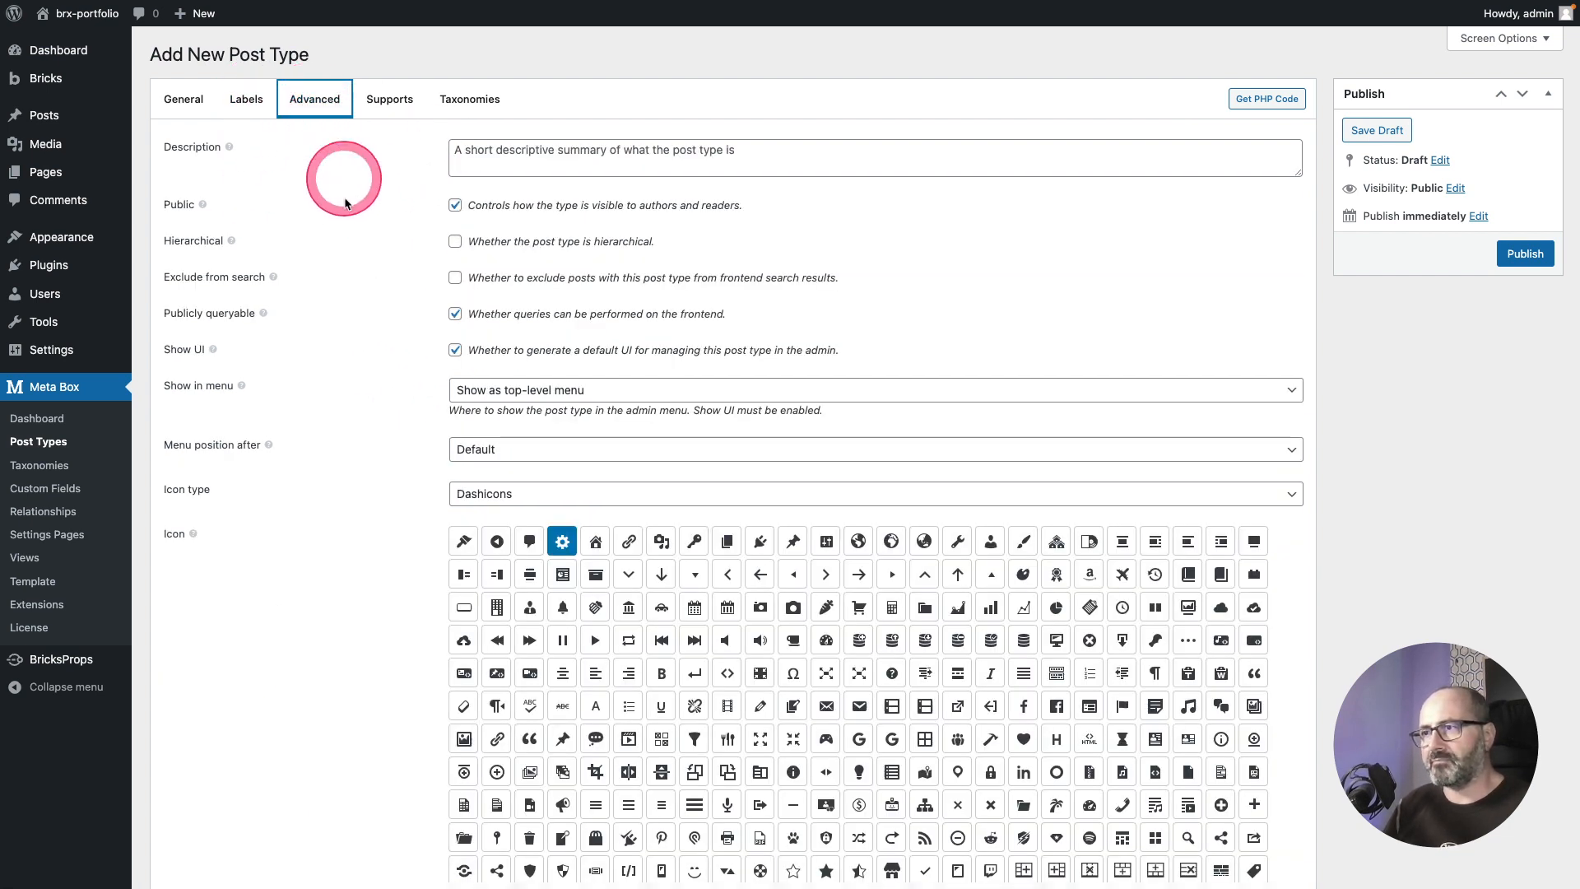
scroll(398, 395, "down", 5)
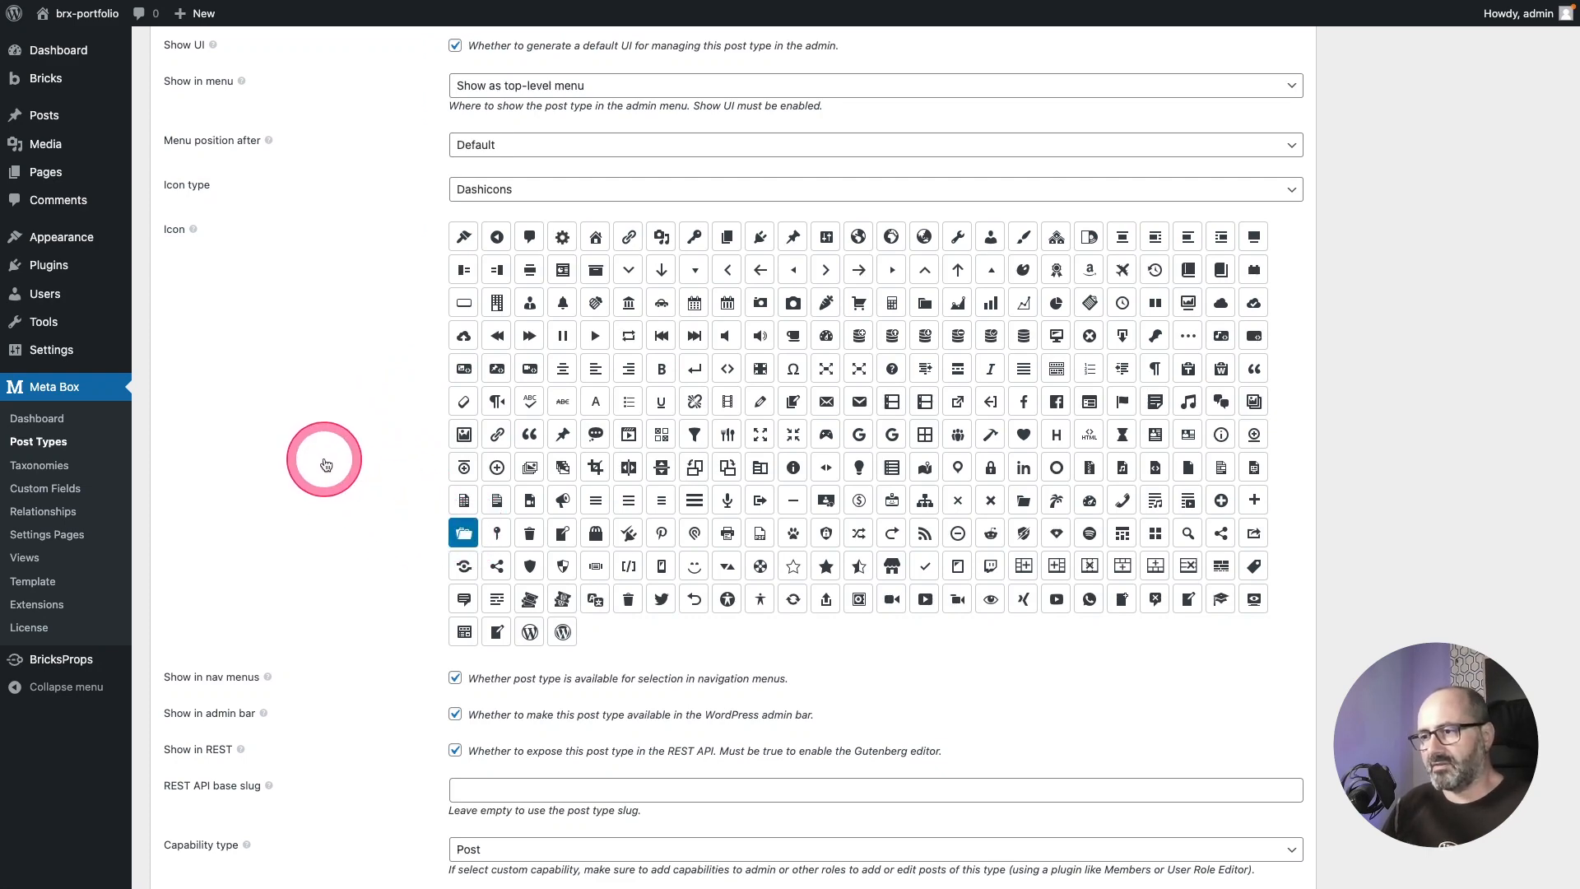
scroll(326, 464, "up", 5)
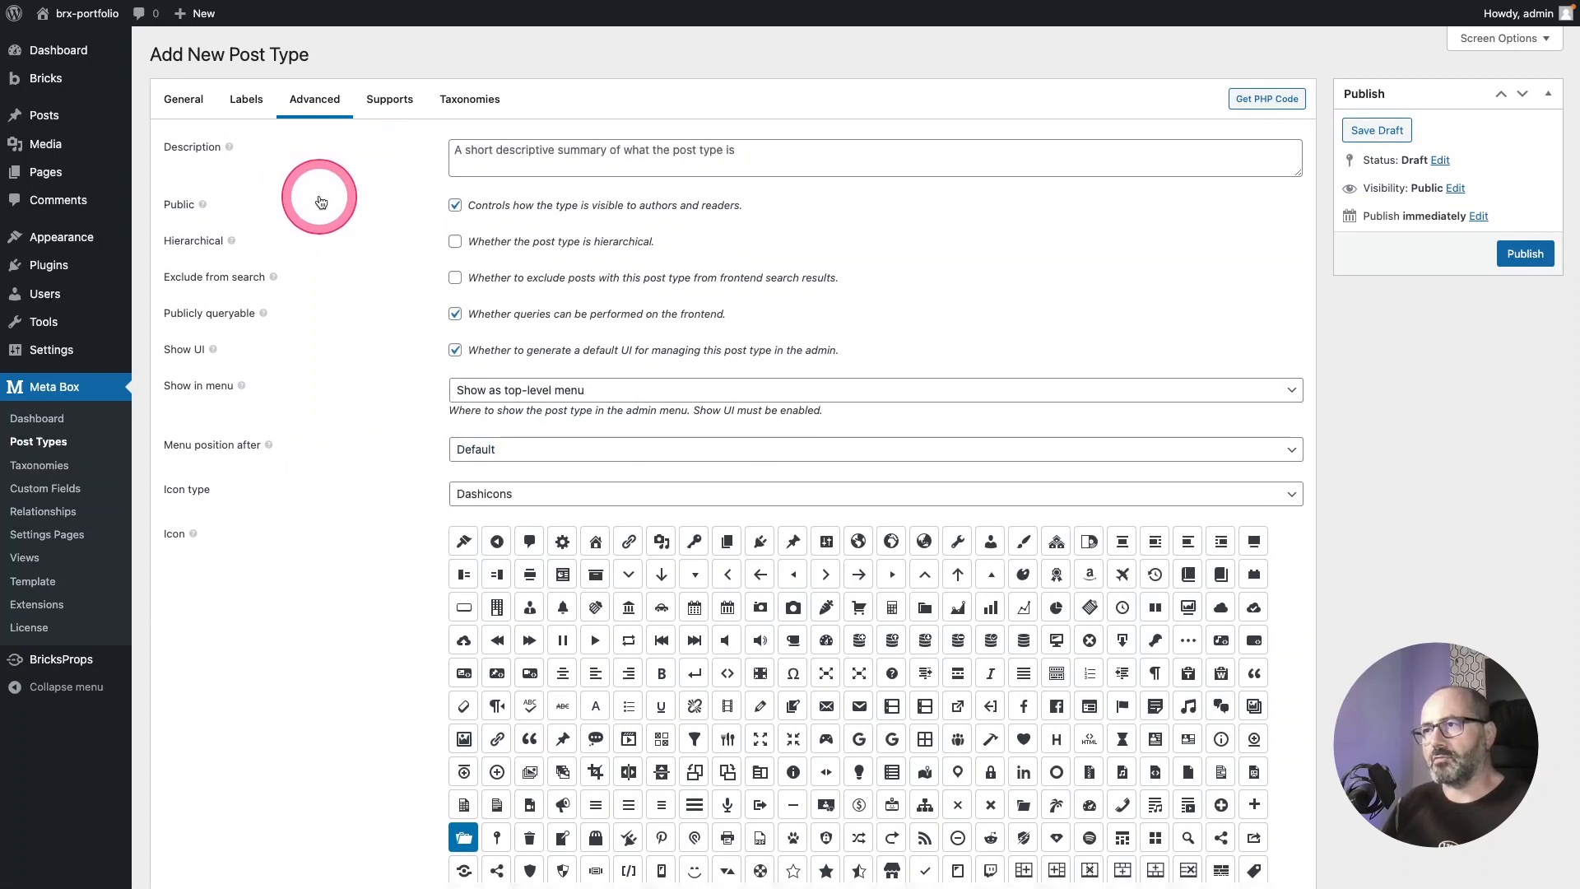
Step: Disable Editor and enable Page attributes support for the Work Experience post type, and publish it
left_click(394, 101)
left_click(171, 195)
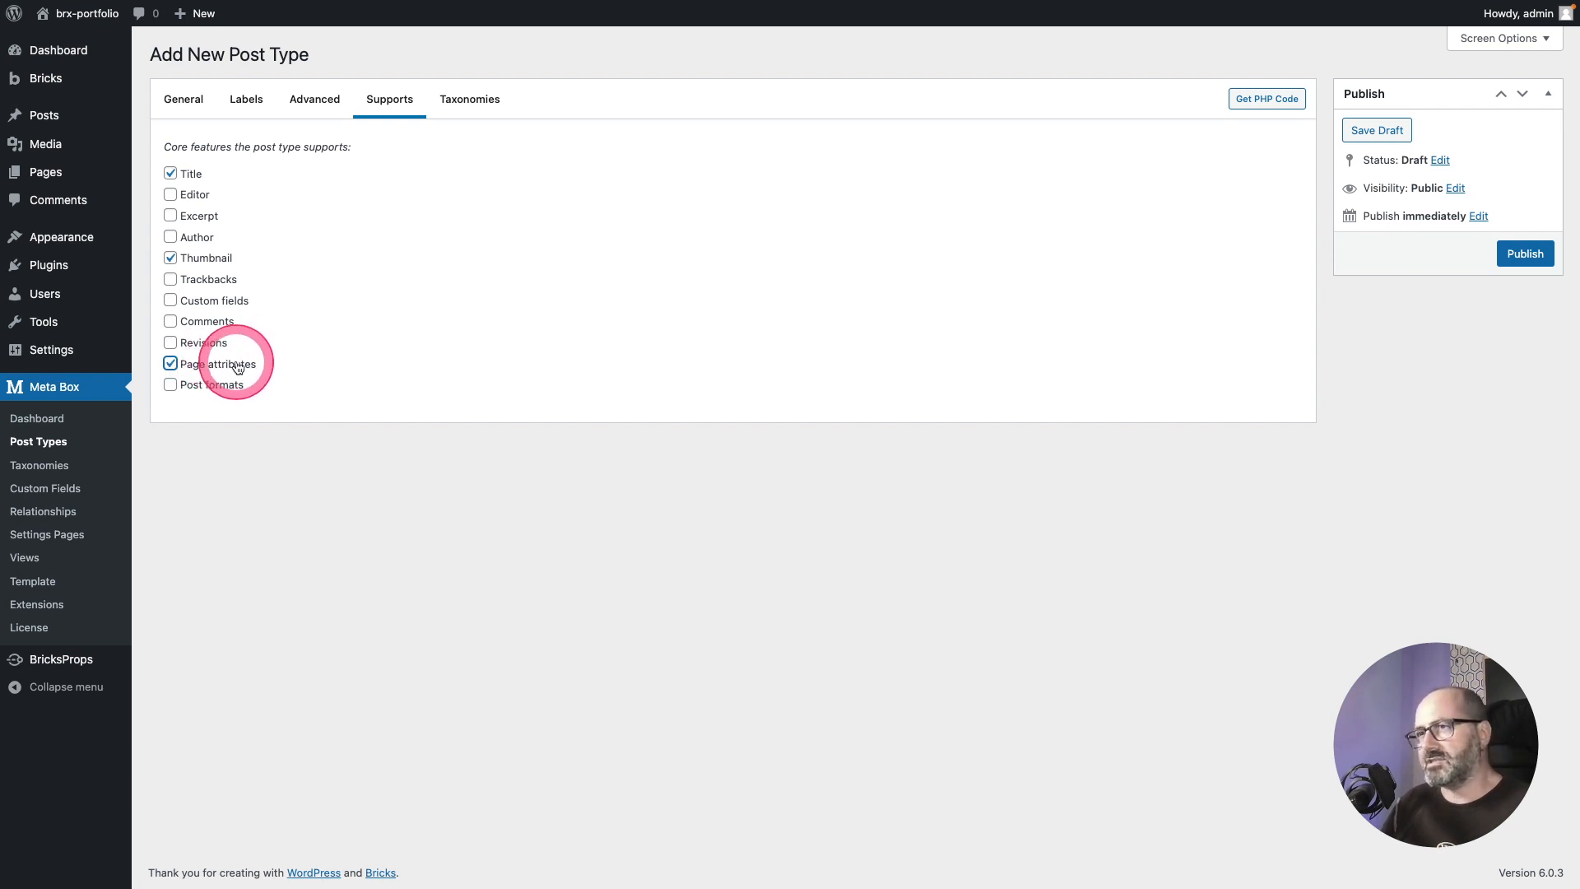
left_click(1524, 255)
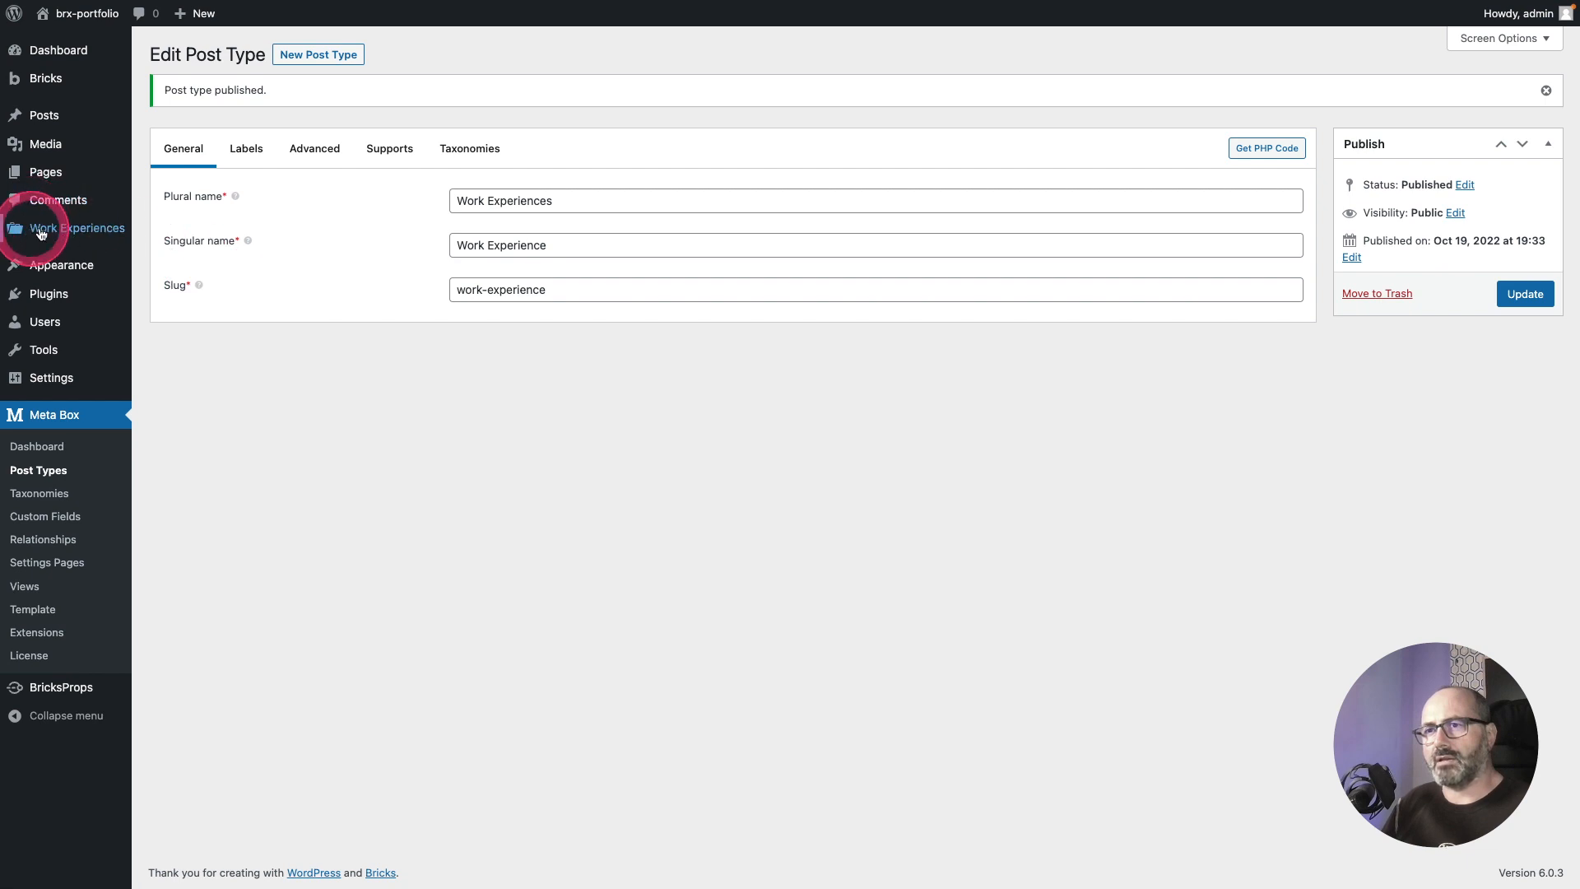
mouse_move(75, 234)
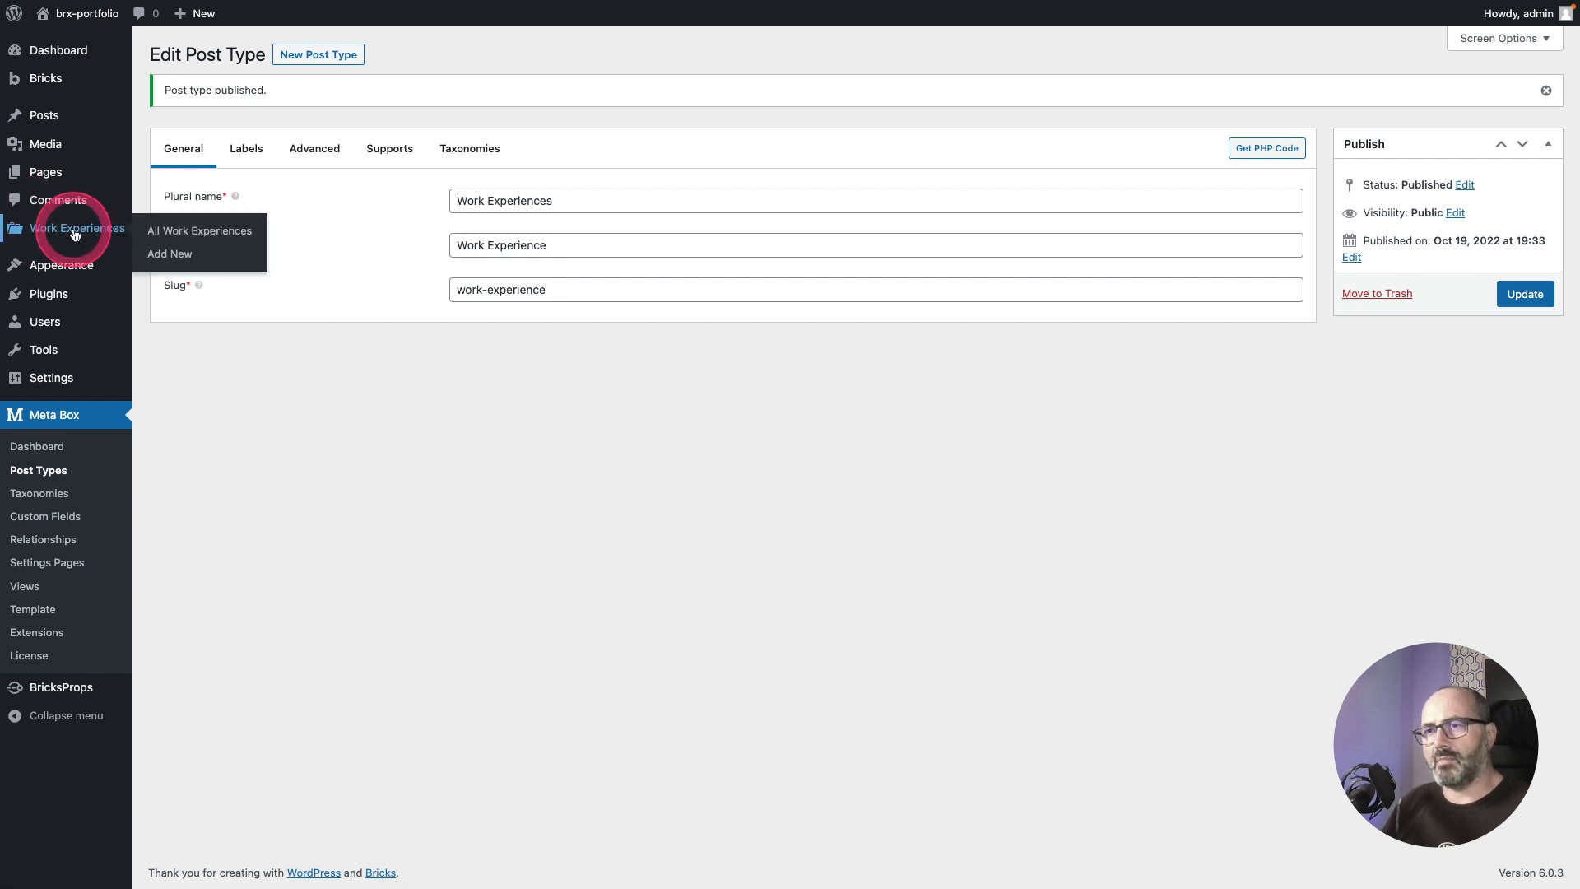
Step: Start another new post type with plural name Skills and singular name Skill
left_click(308, 56)
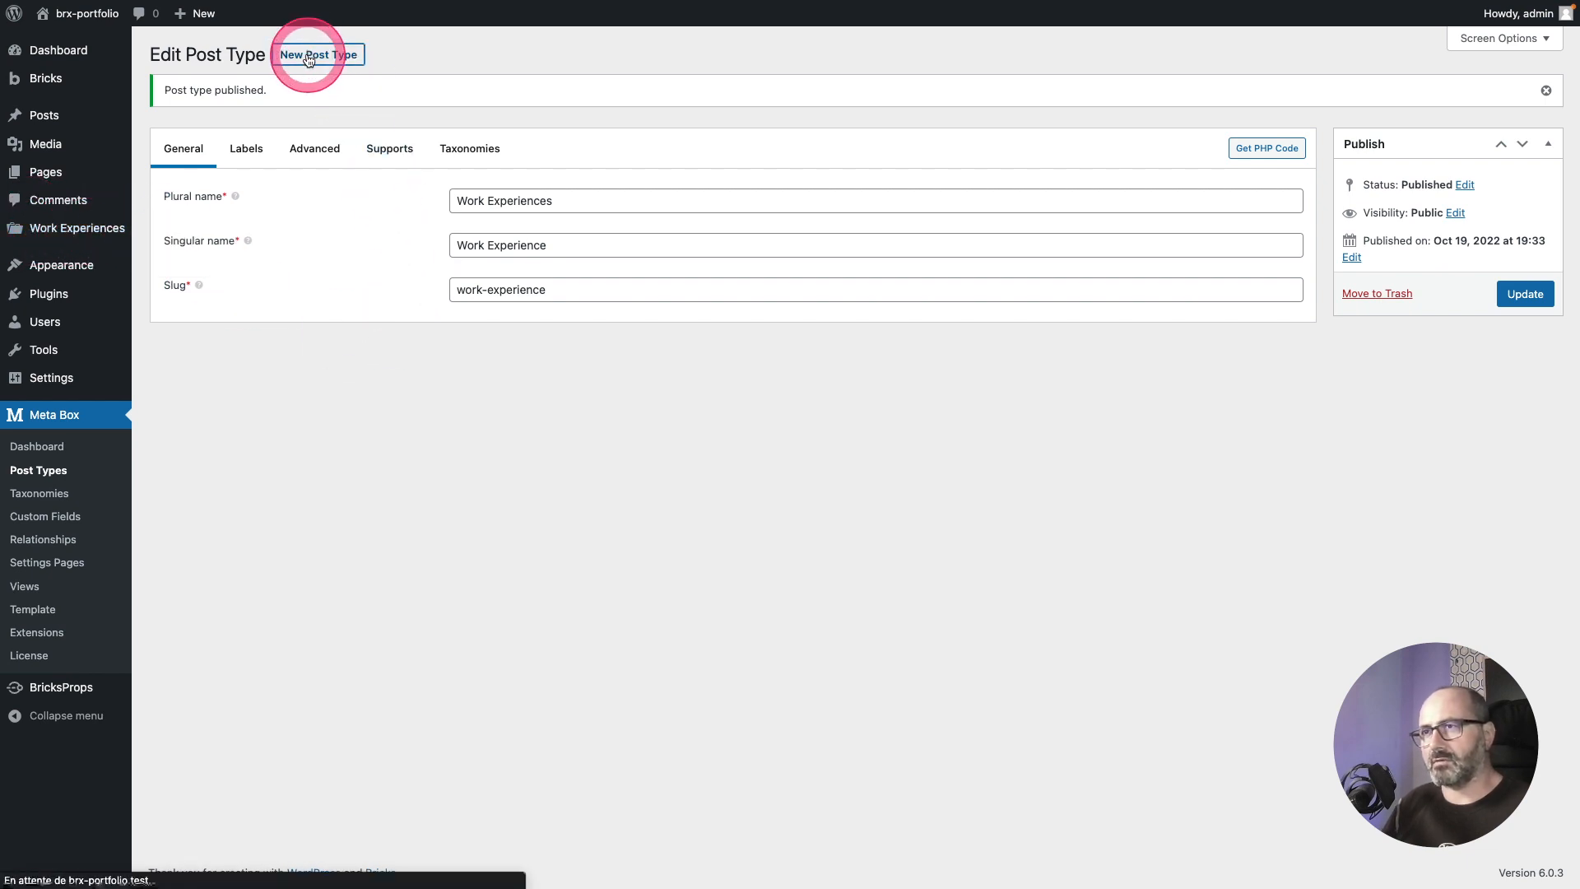
left_click(473, 142)
type("S")
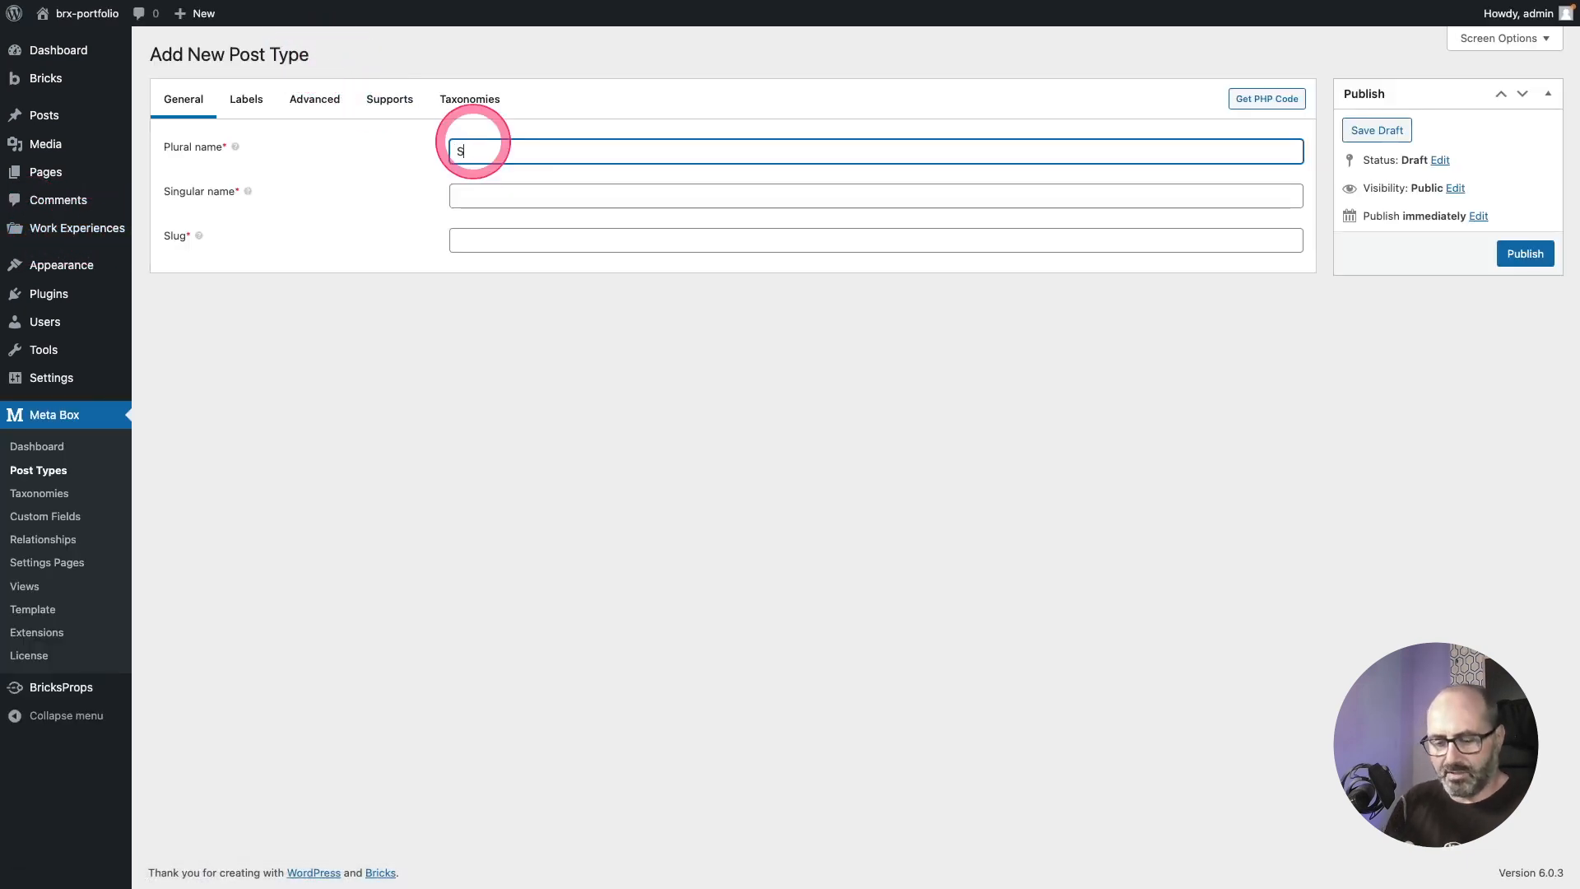
type("kills")
key("Tab")
type("D")
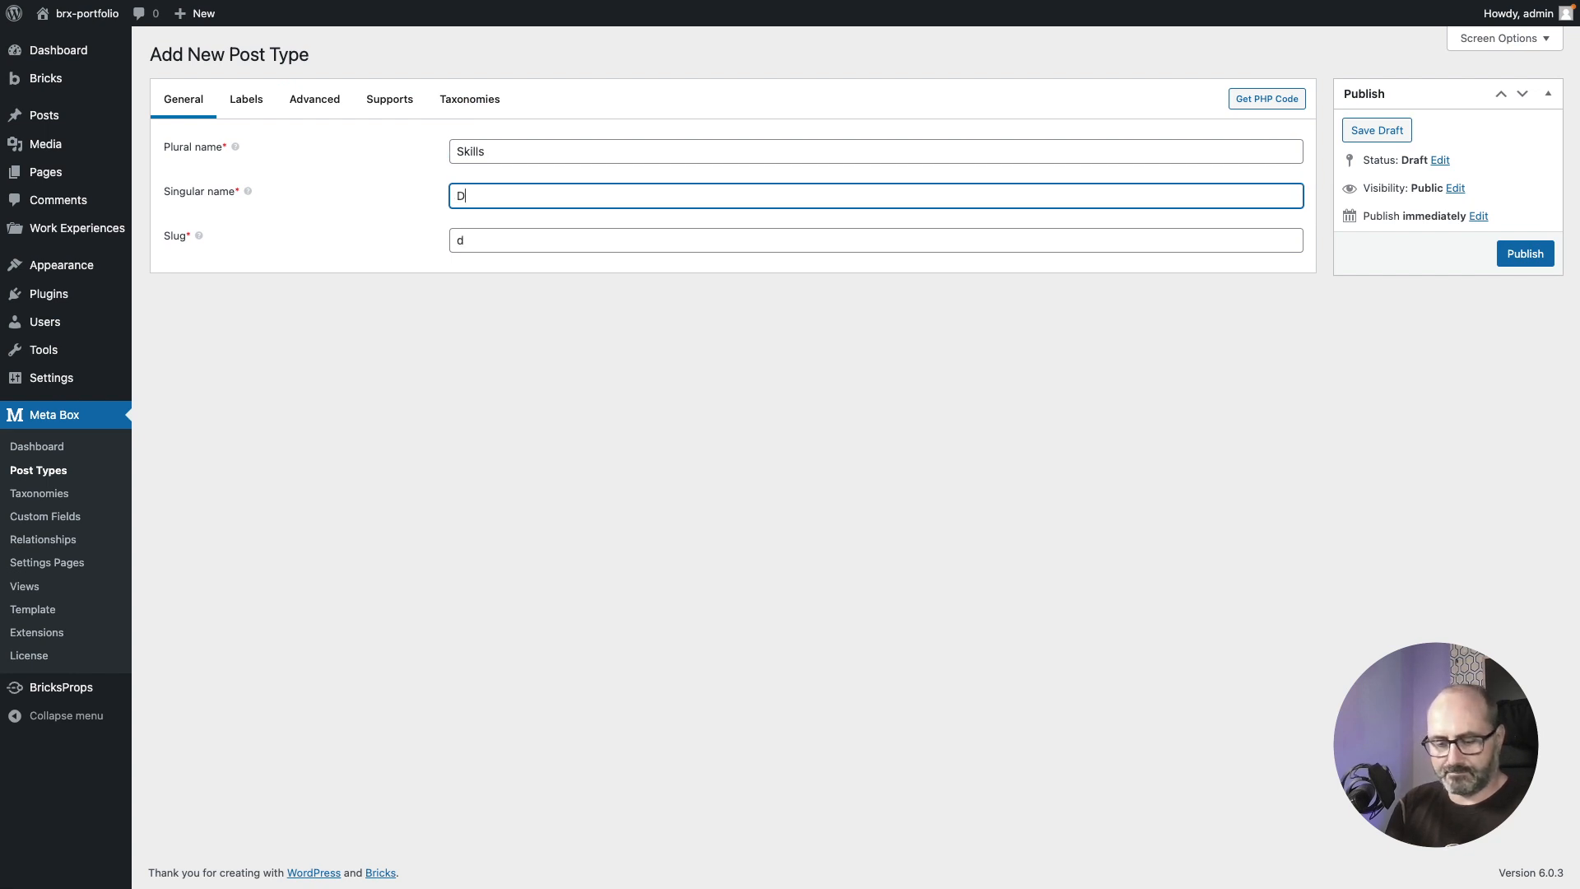
key("BackSpace")
type("Skill")
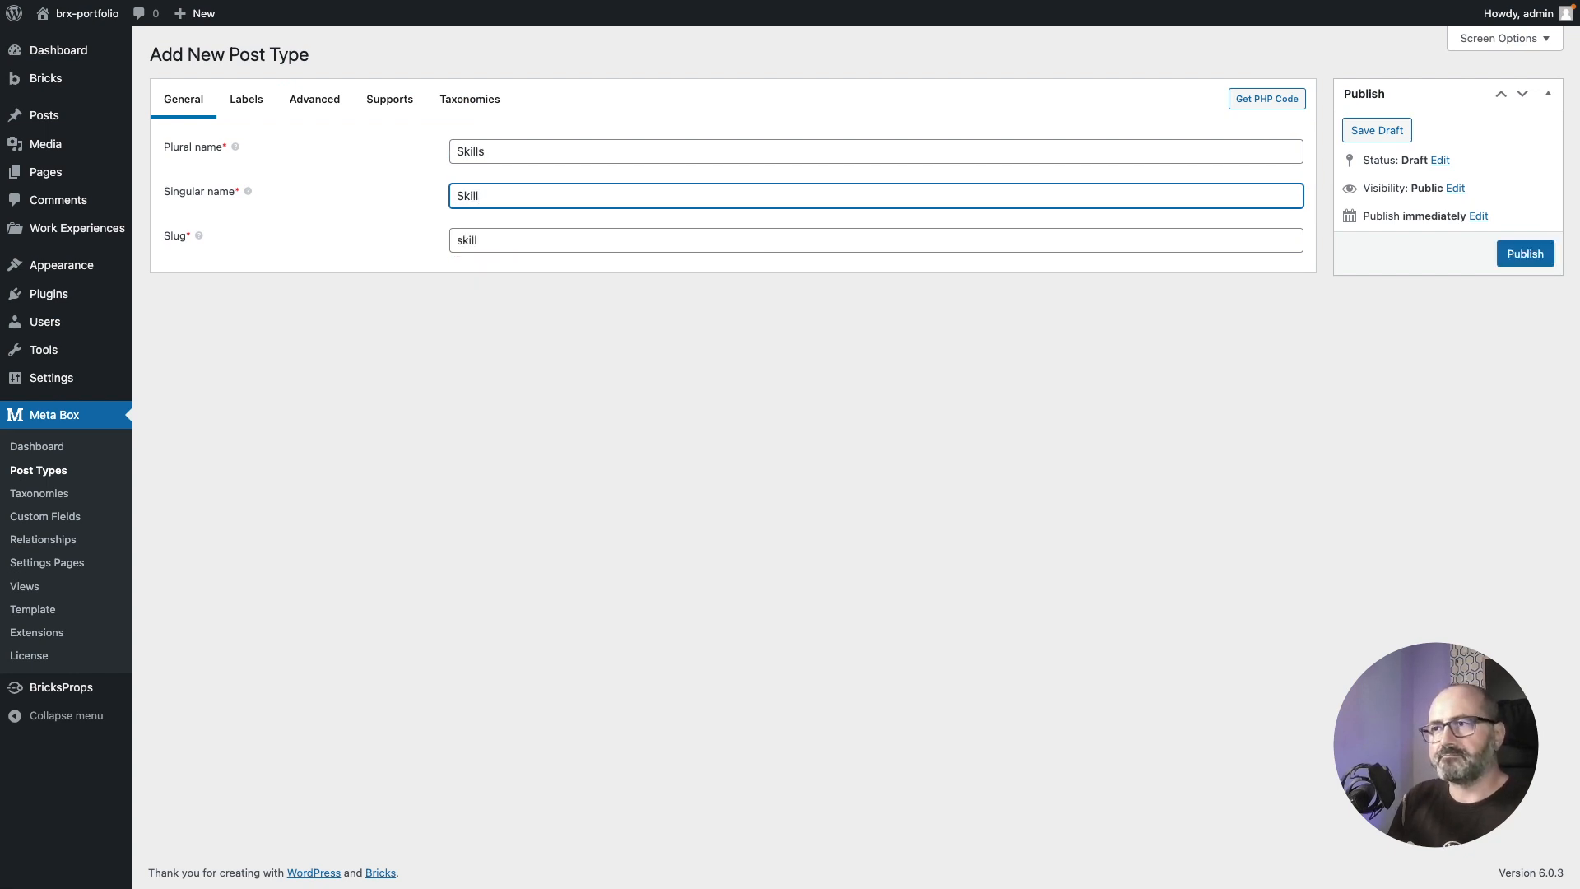
Step: Choose the graduation cap Dashicon as the Skill post type's icon
left_click(314, 101)
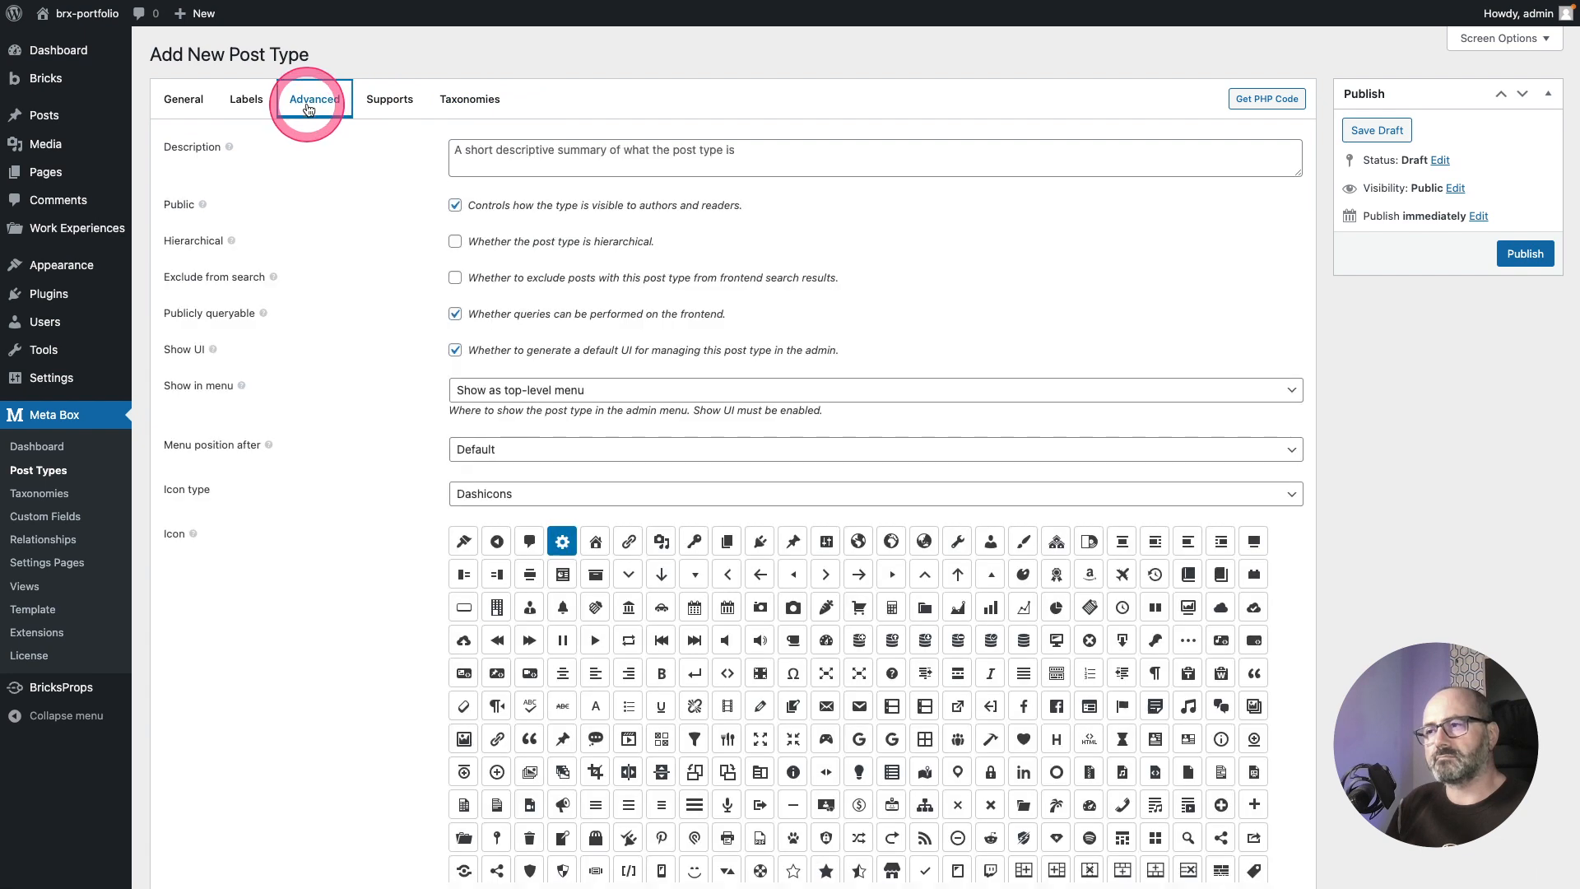
scroll(632, 609, "down", 3)
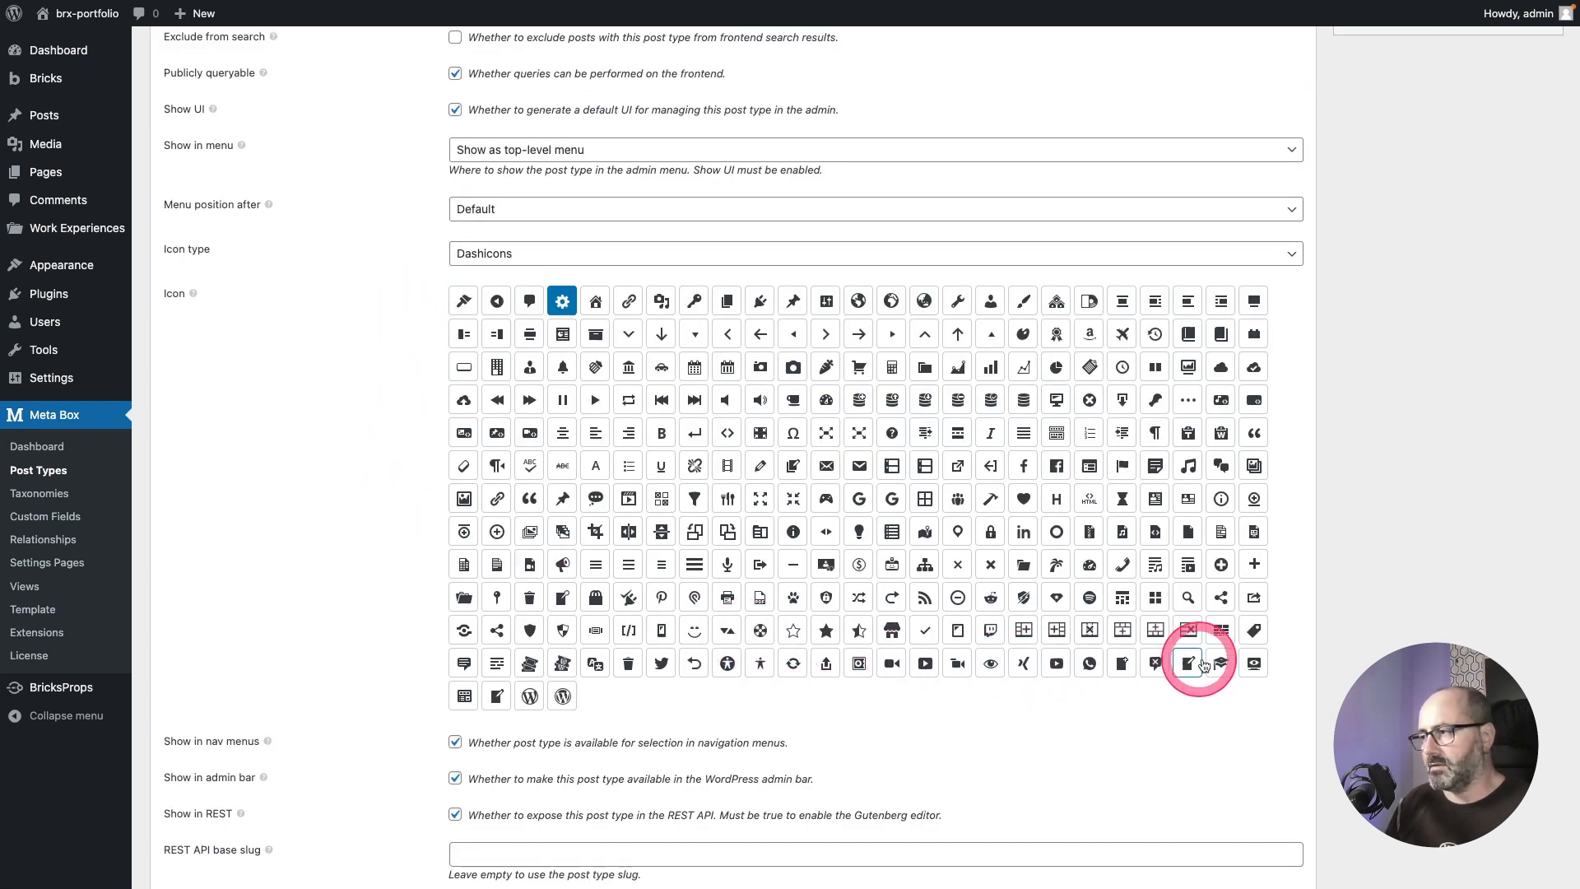
scroll(987, 642, "up", 5)
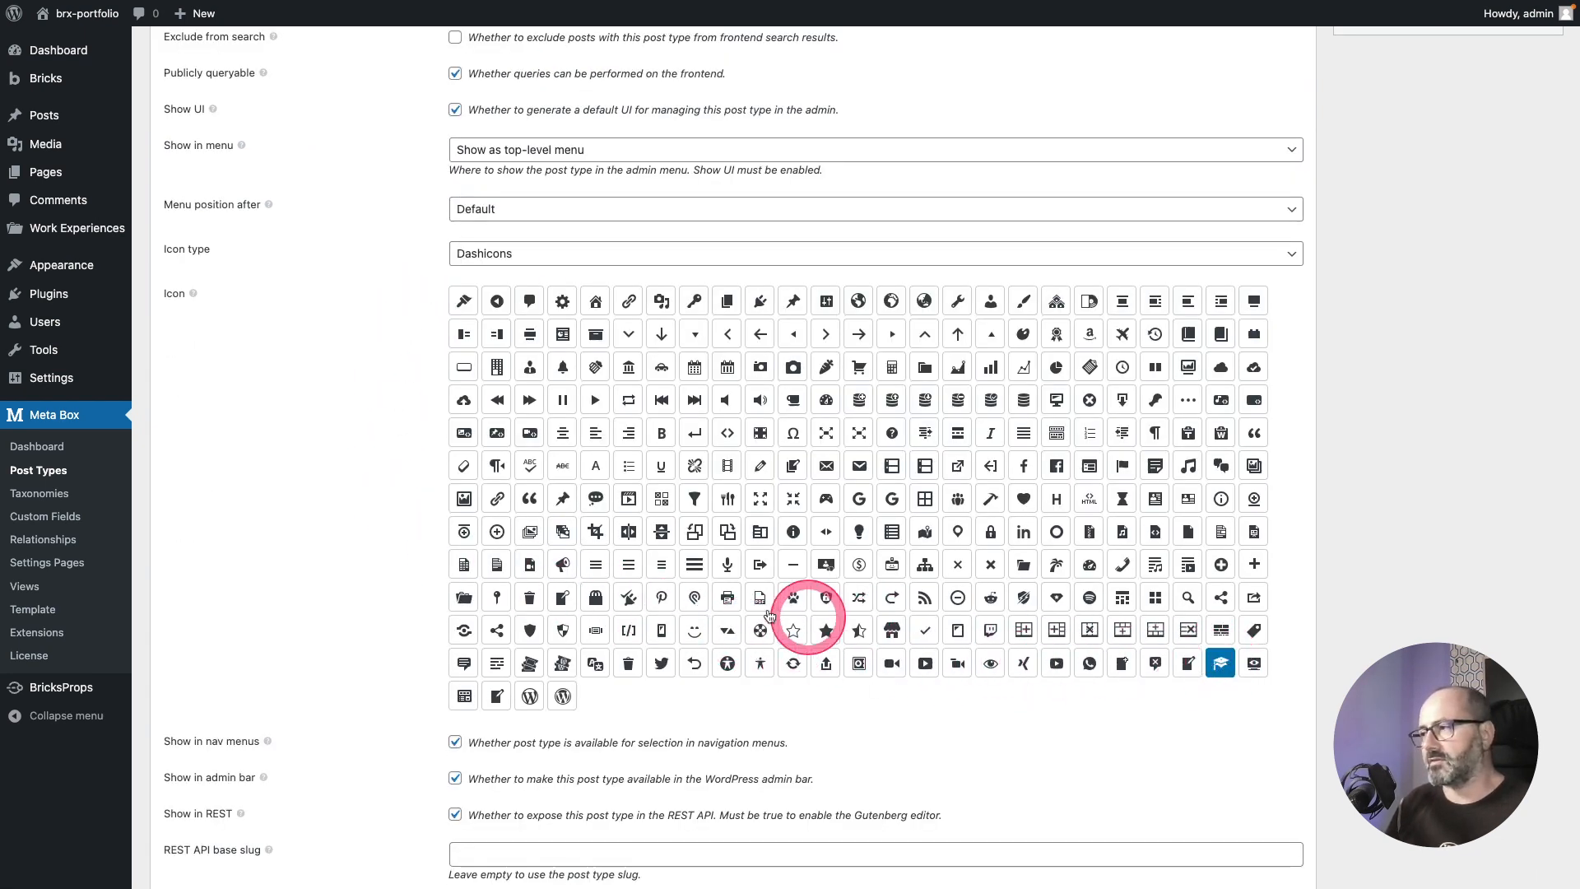
Step: Disable Editor and enable Page attributes support for the Skill post type, and publish it
left_click(382, 108)
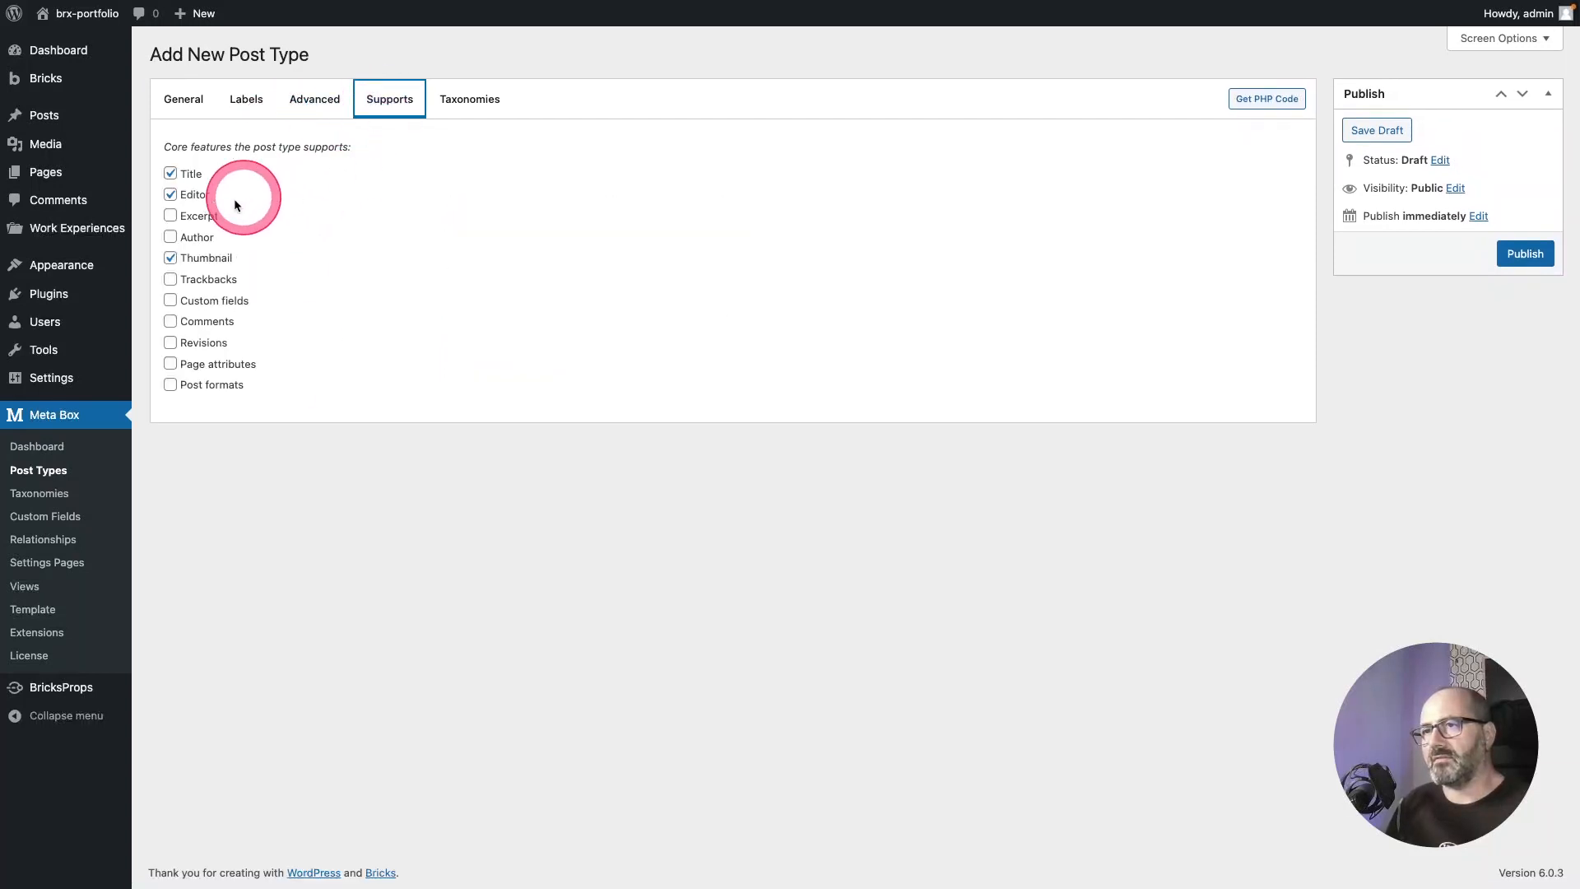
left_click(171, 194)
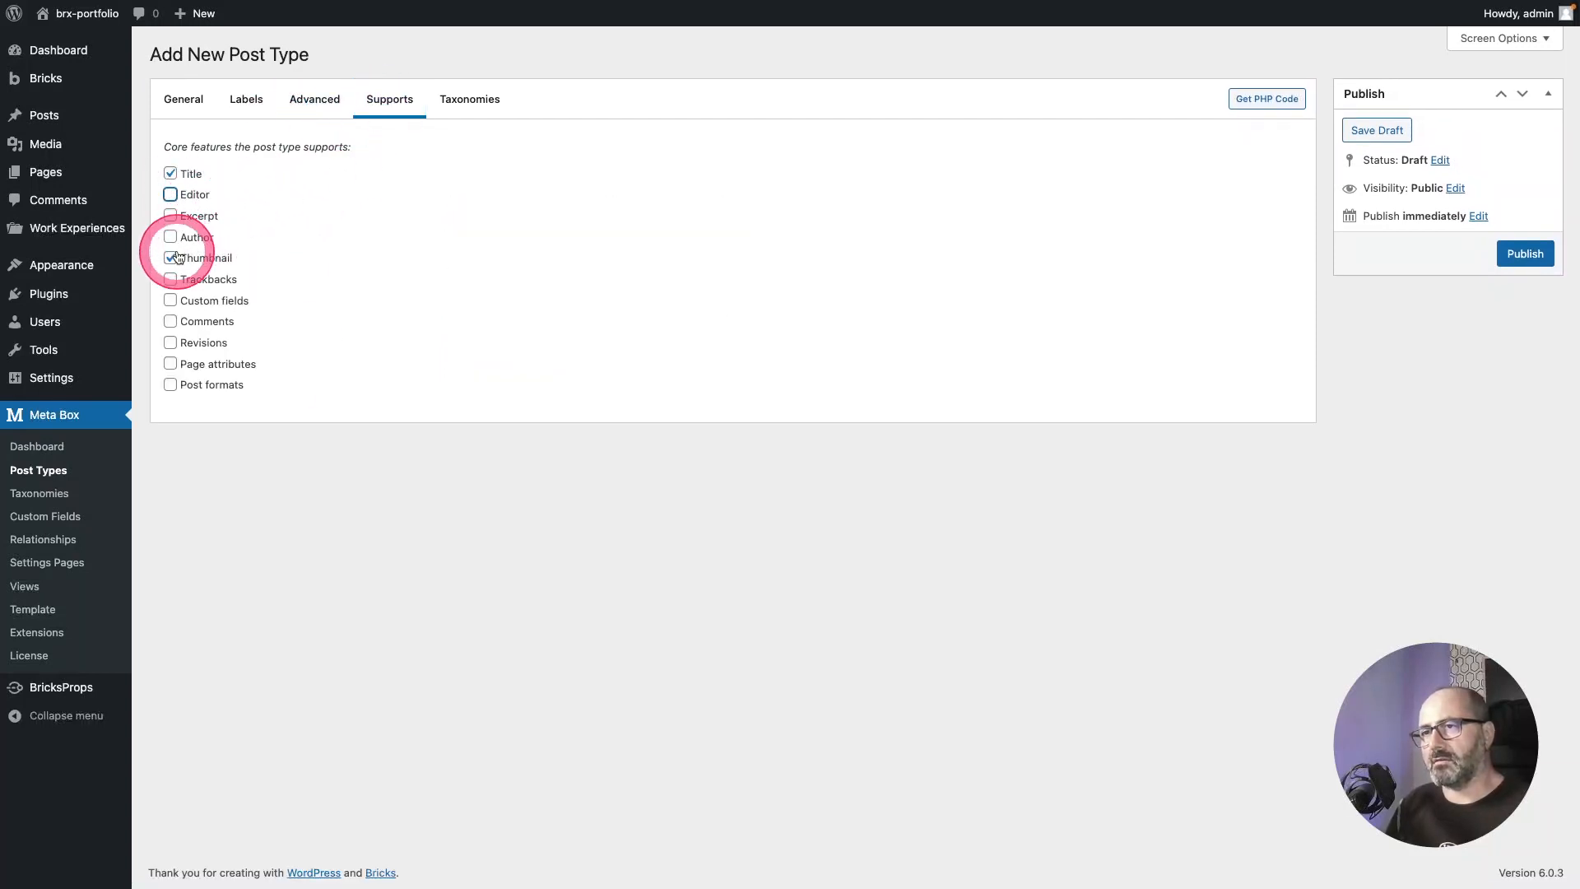
left_click(171, 364)
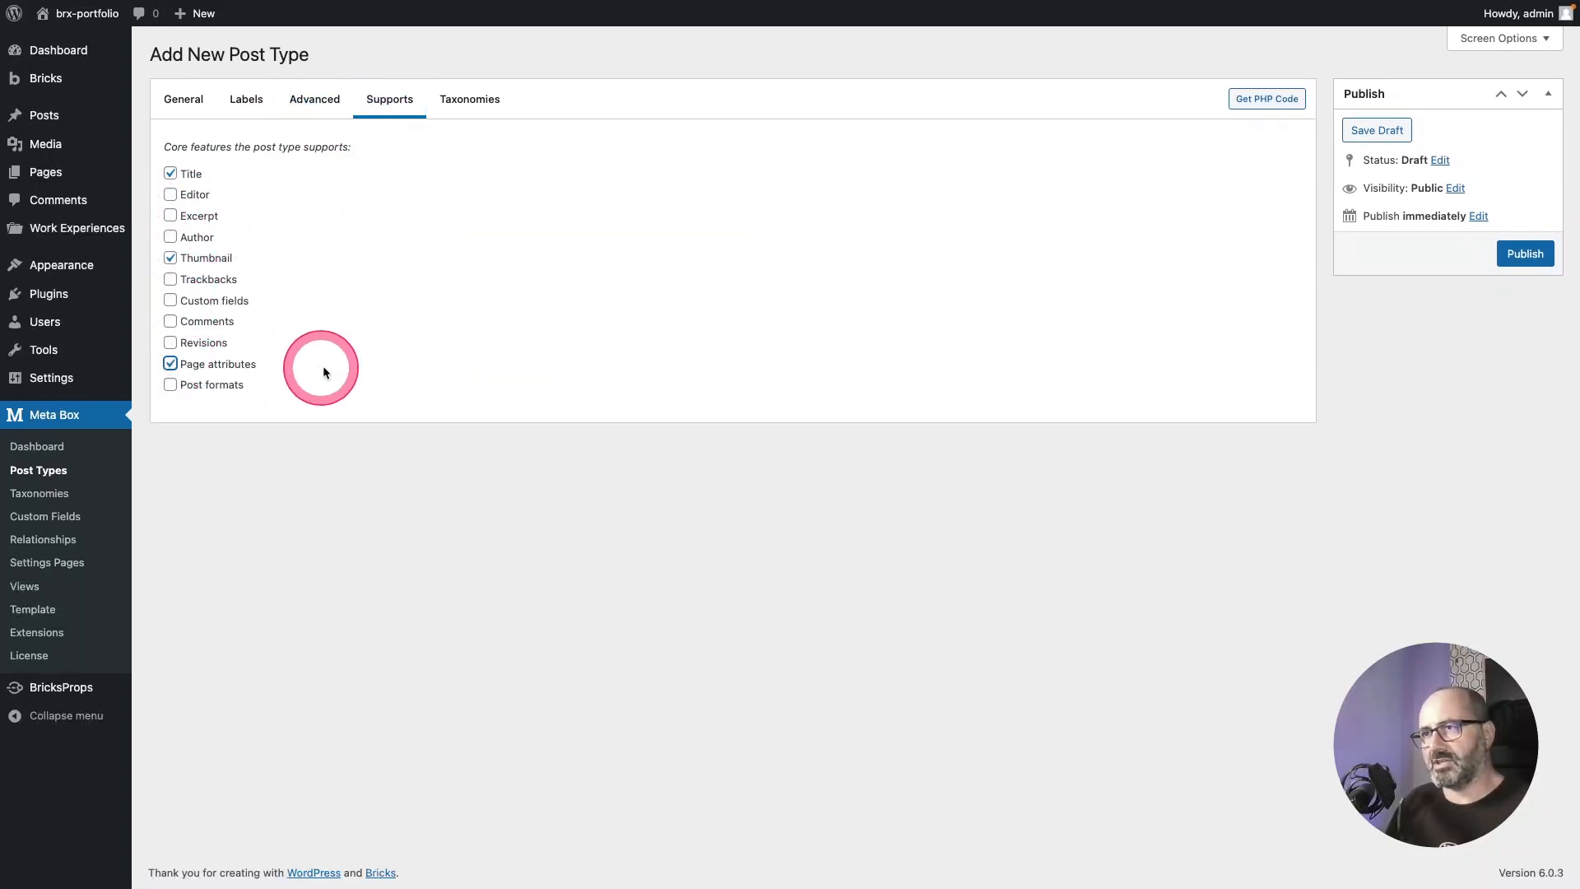
left_click(1531, 255)
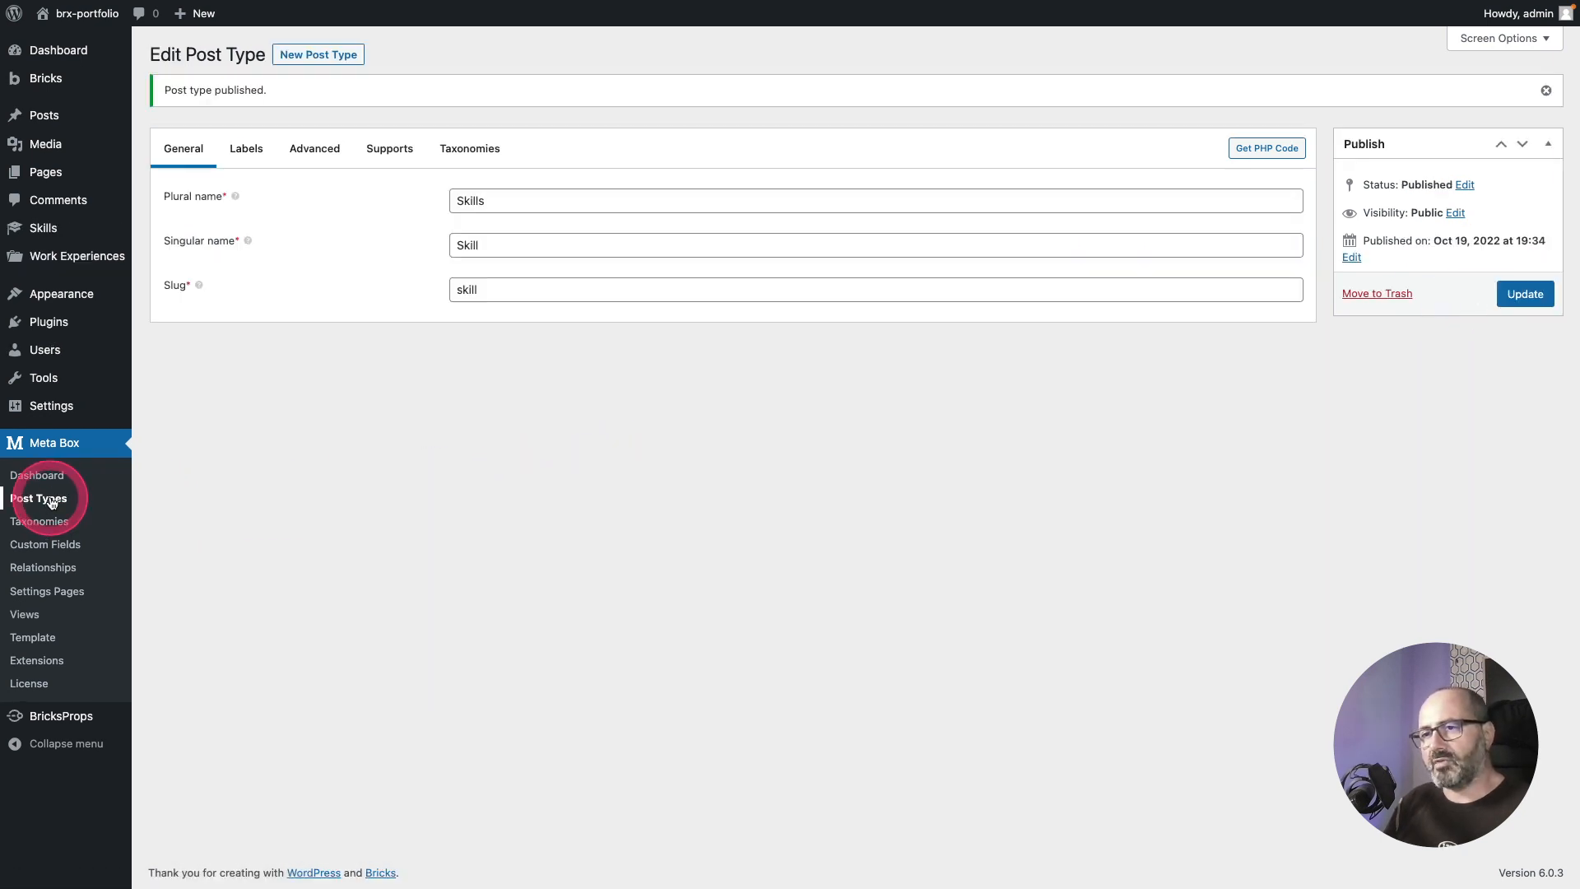
Step: Add a new Meta Box relationship titled "Experience - Skill"
left_click(47, 569)
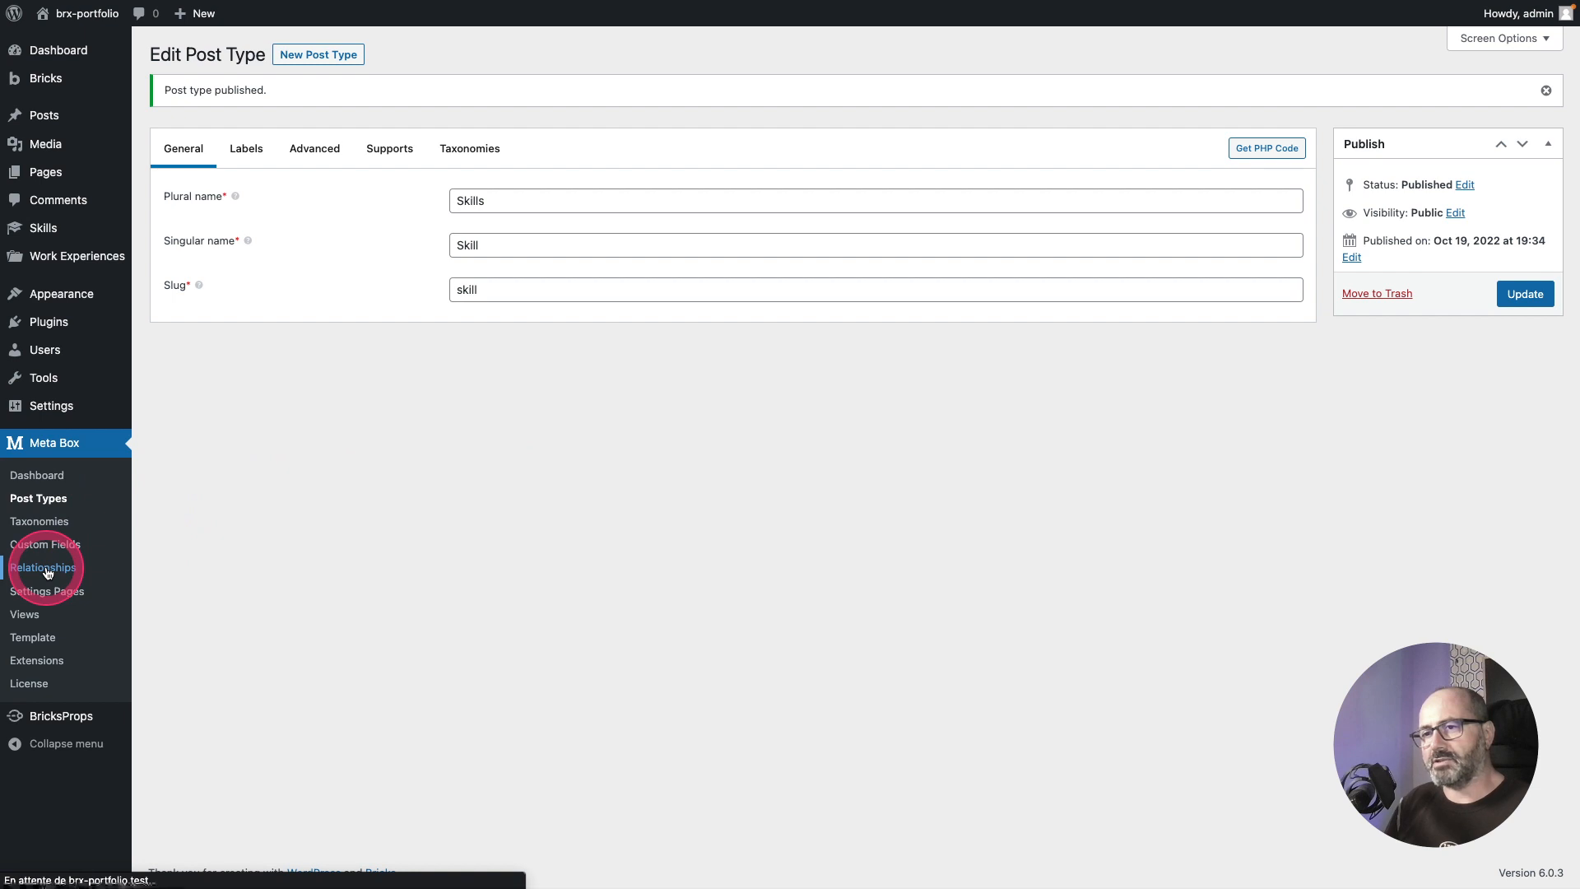
left_click(315, 55)
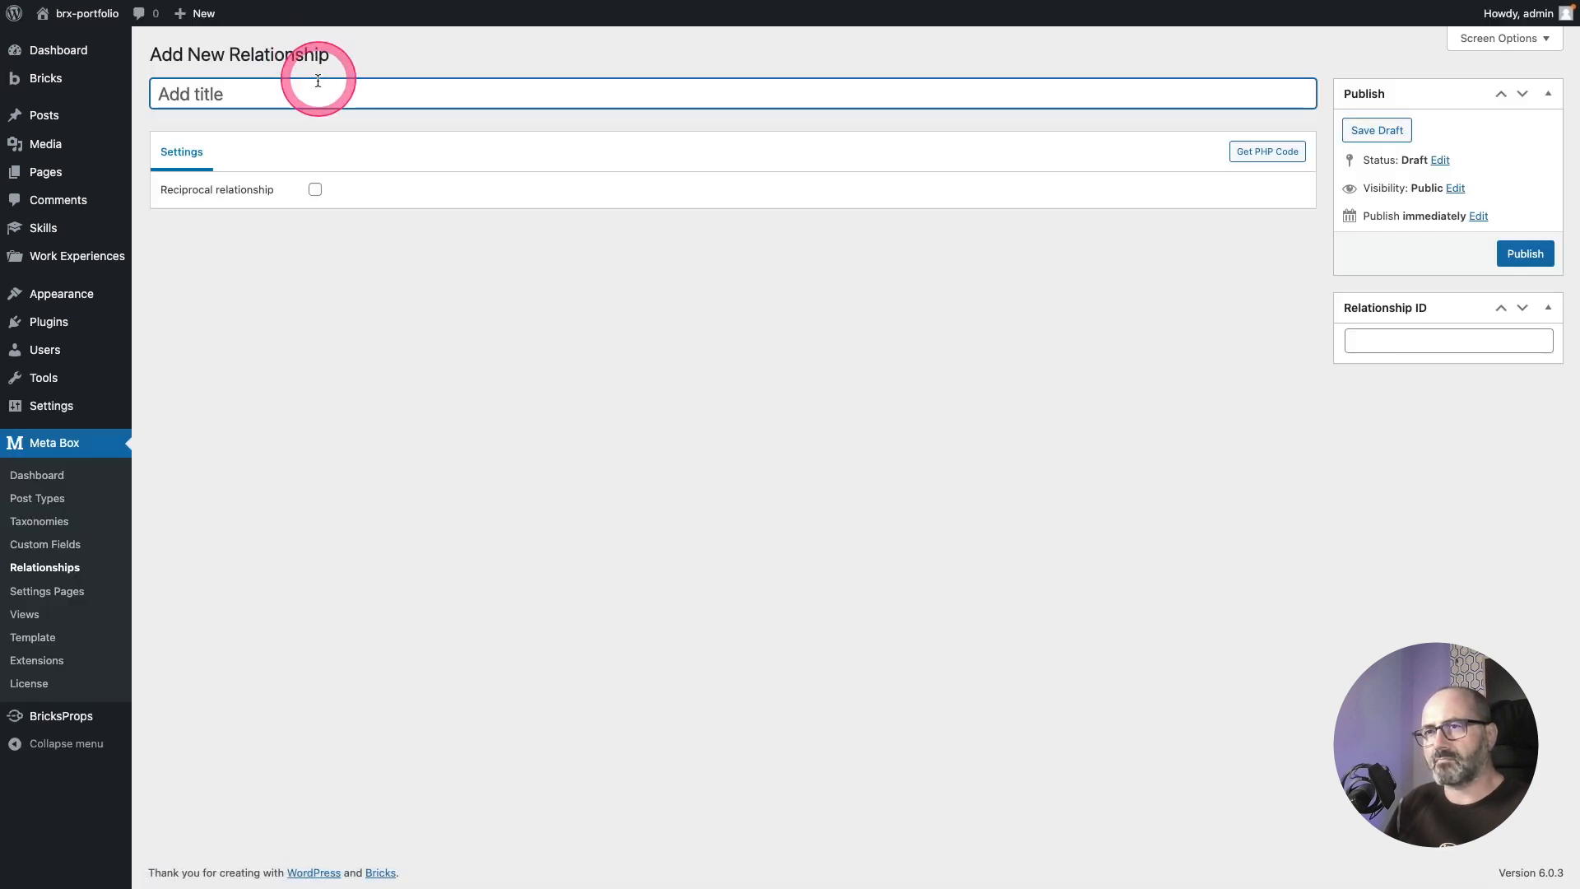
left_click(288, 88)
type("e")
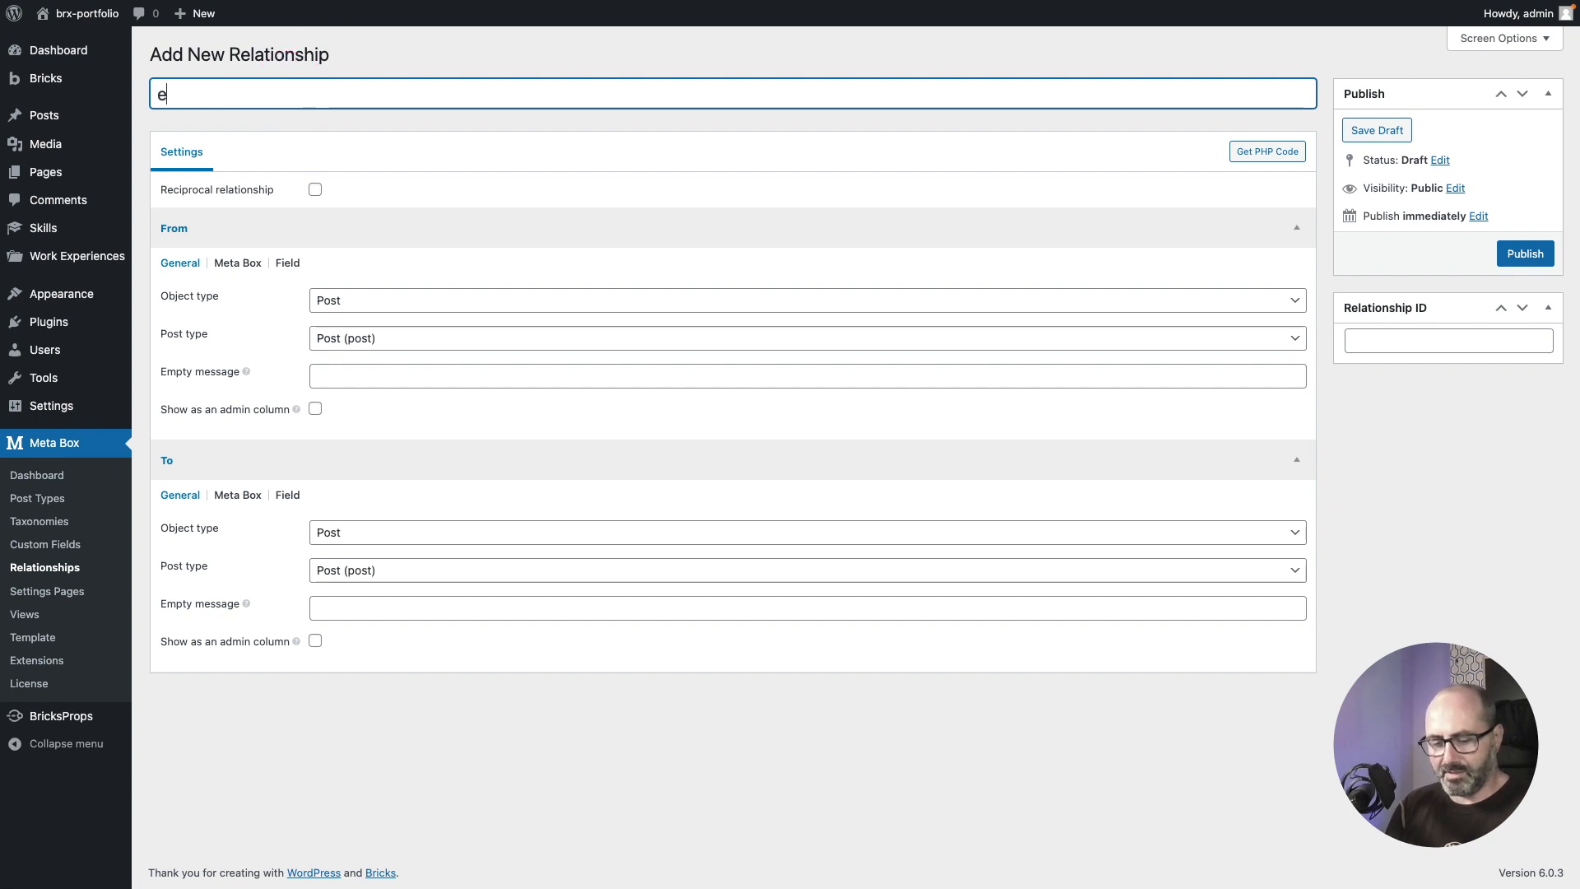
type("xperience - Skill")
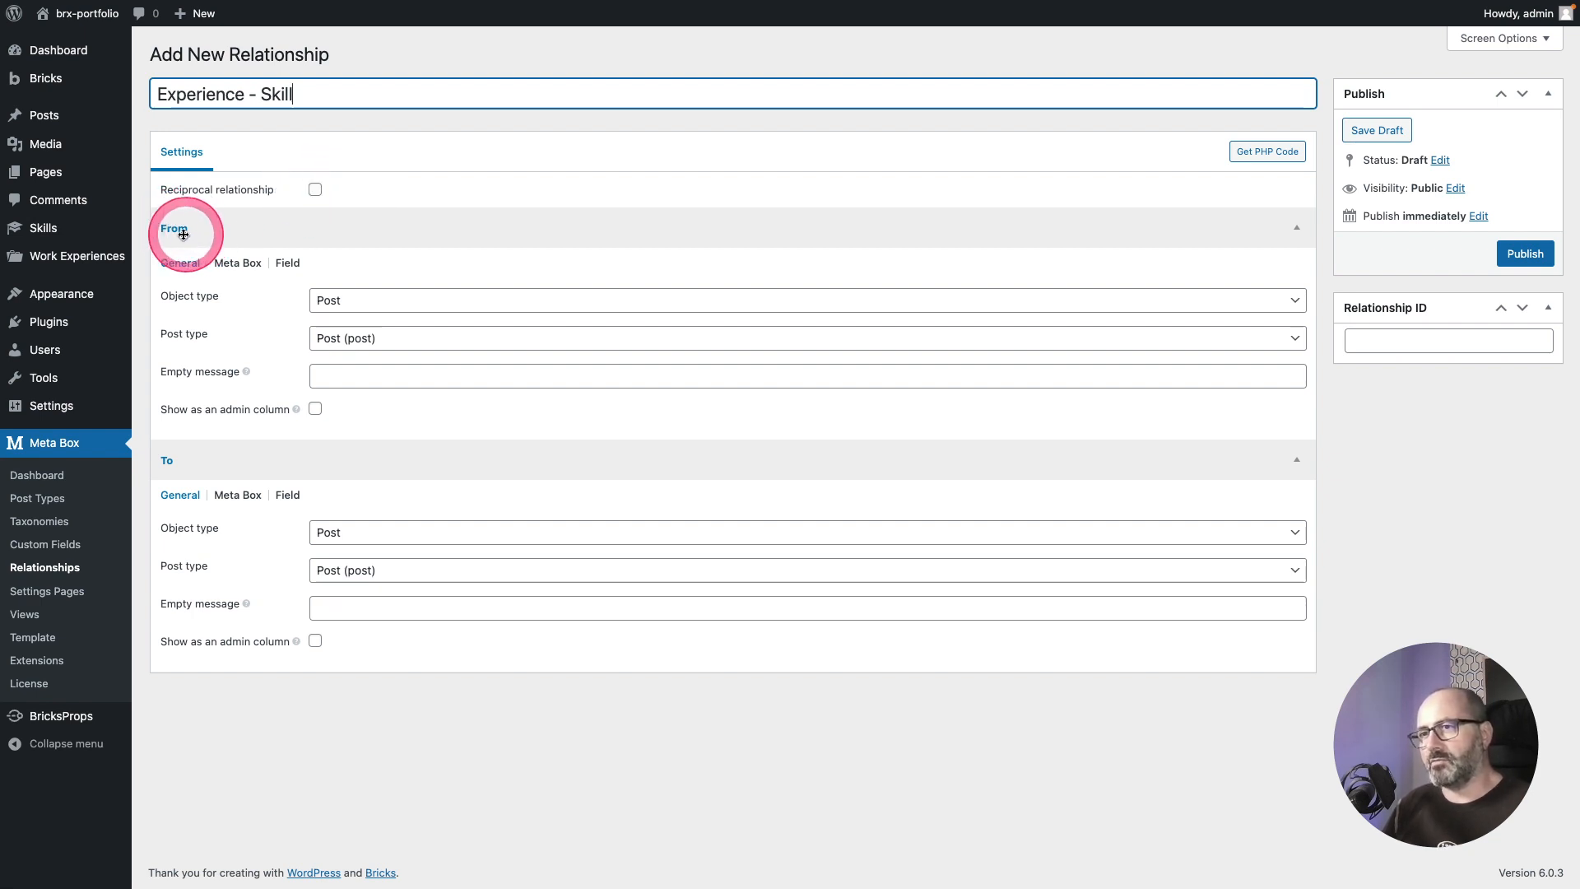
Step: Set the relationship's From side to the Work Experience post type with the empty message "No connected skill"
left_click(358, 344)
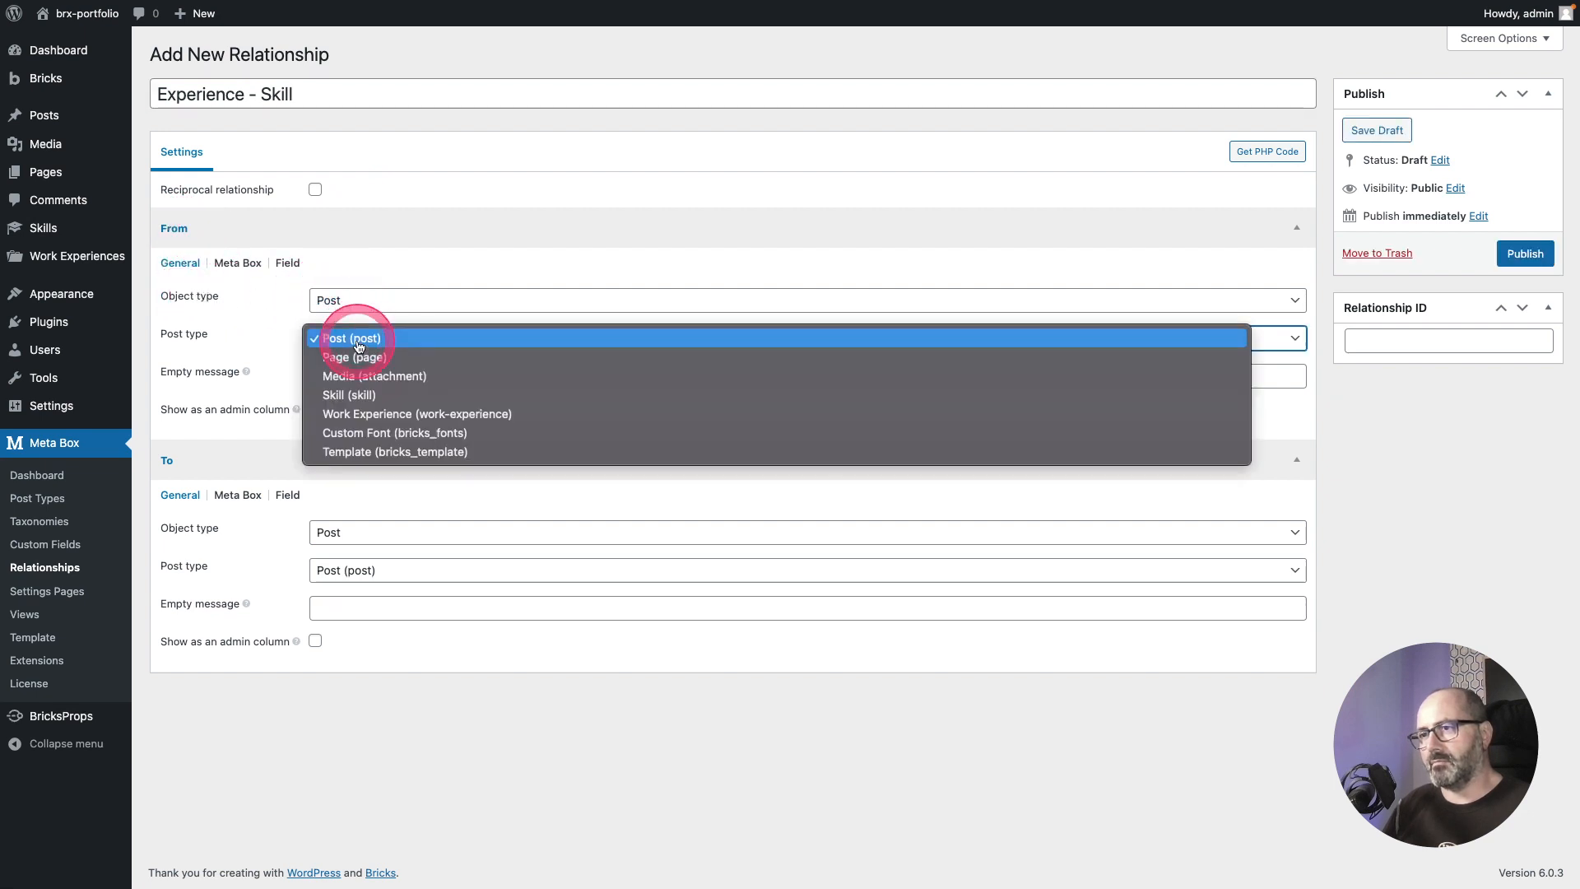
left_click(354, 415)
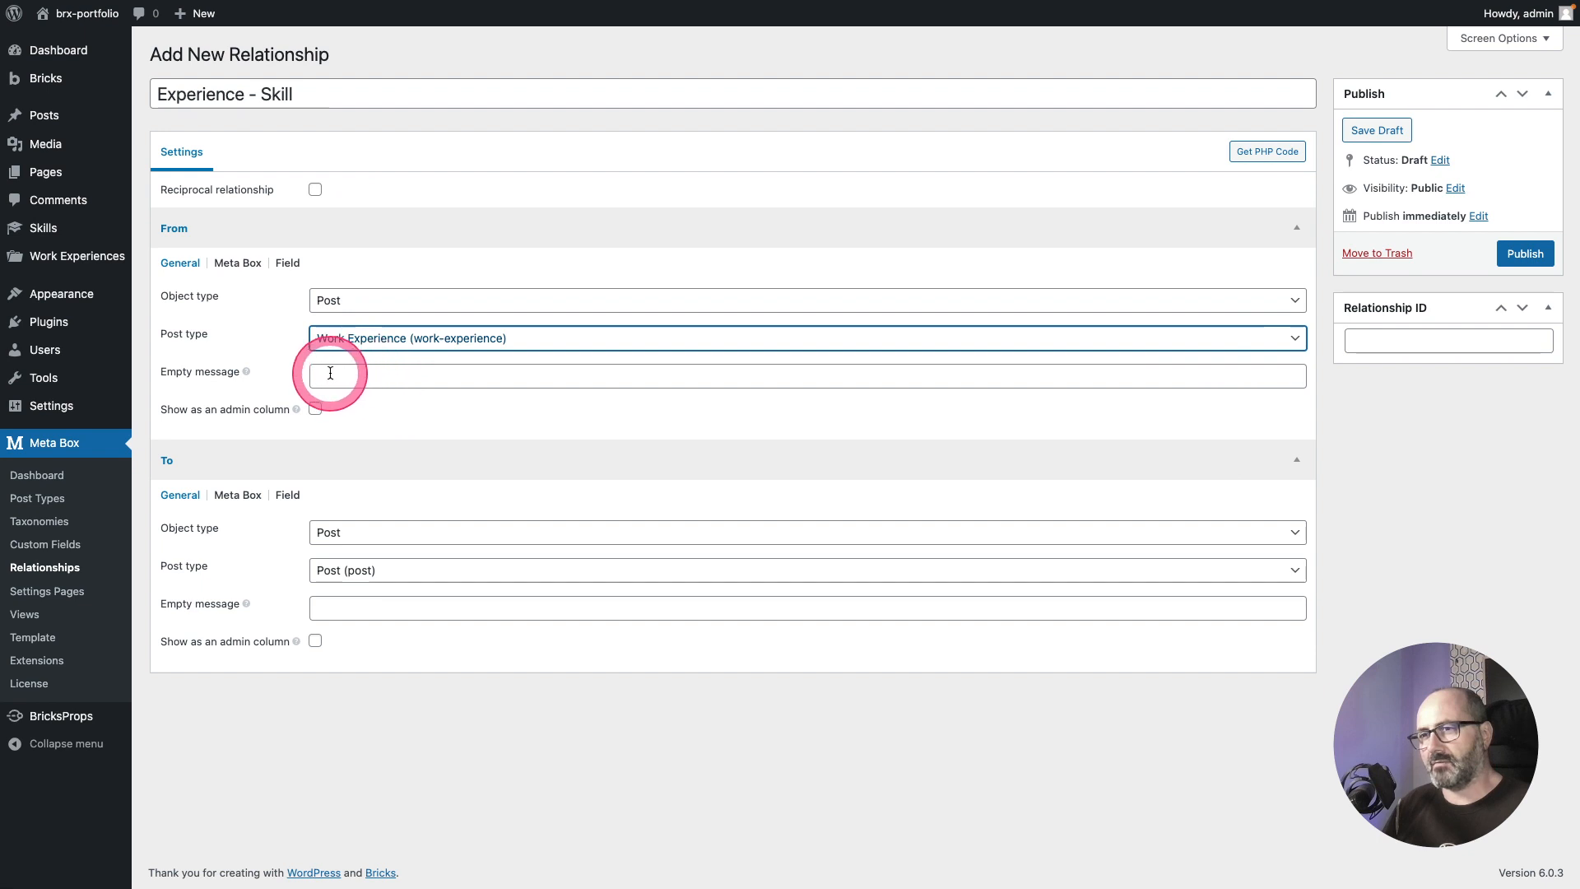
mouse_move(247, 377)
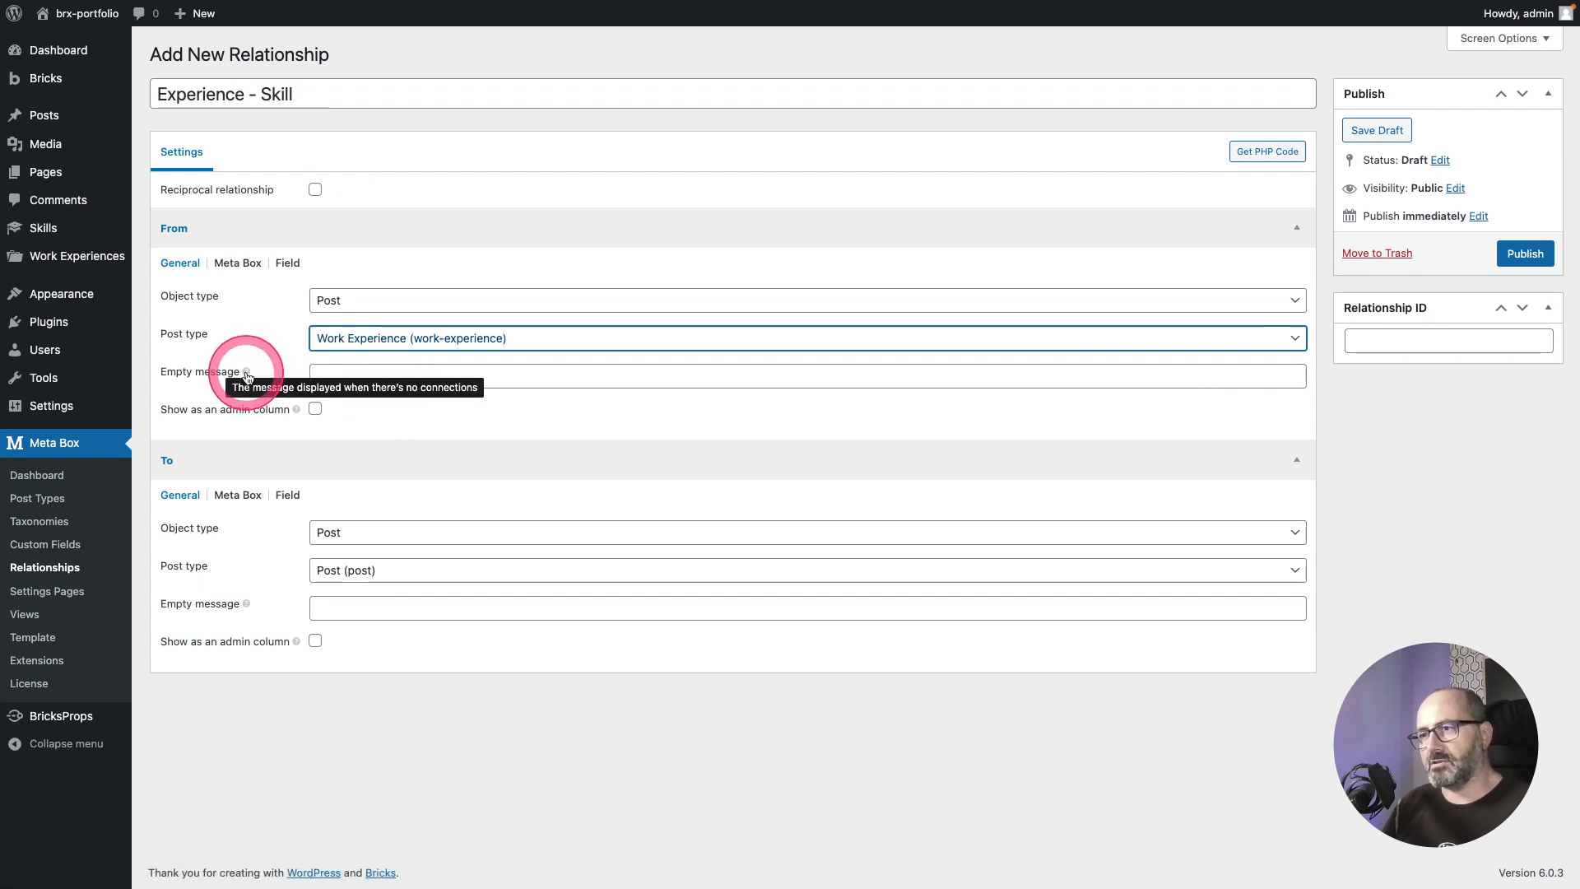
left_click(370, 378)
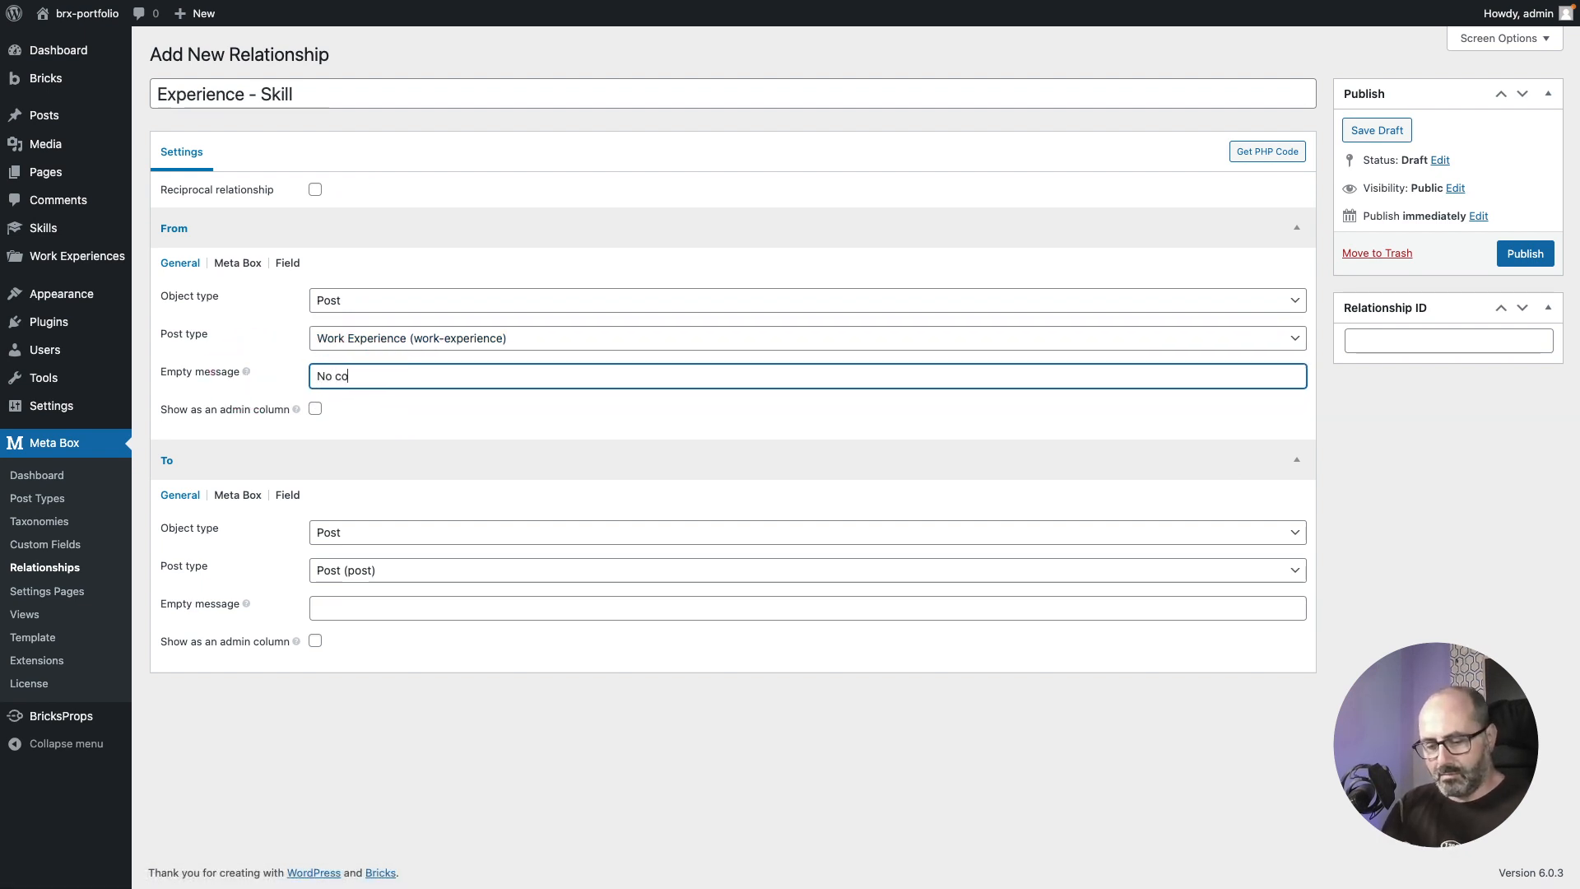
type("No connected skill")
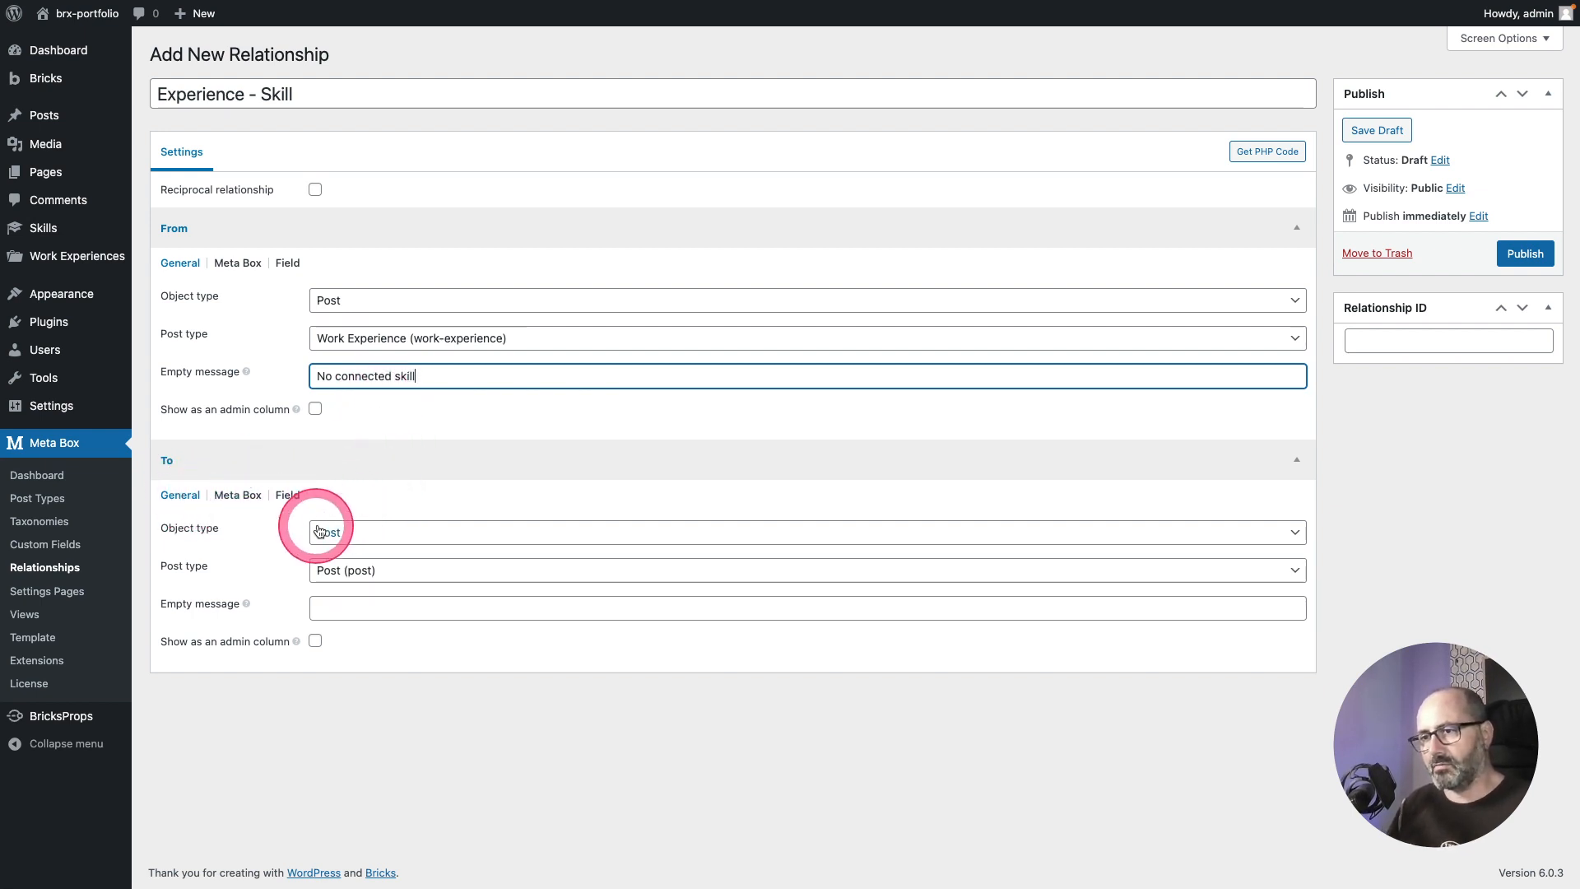
Step: Set the relationship's To side to the Skill post type with the empty message "No connected work experience"
left_click(352, 573)
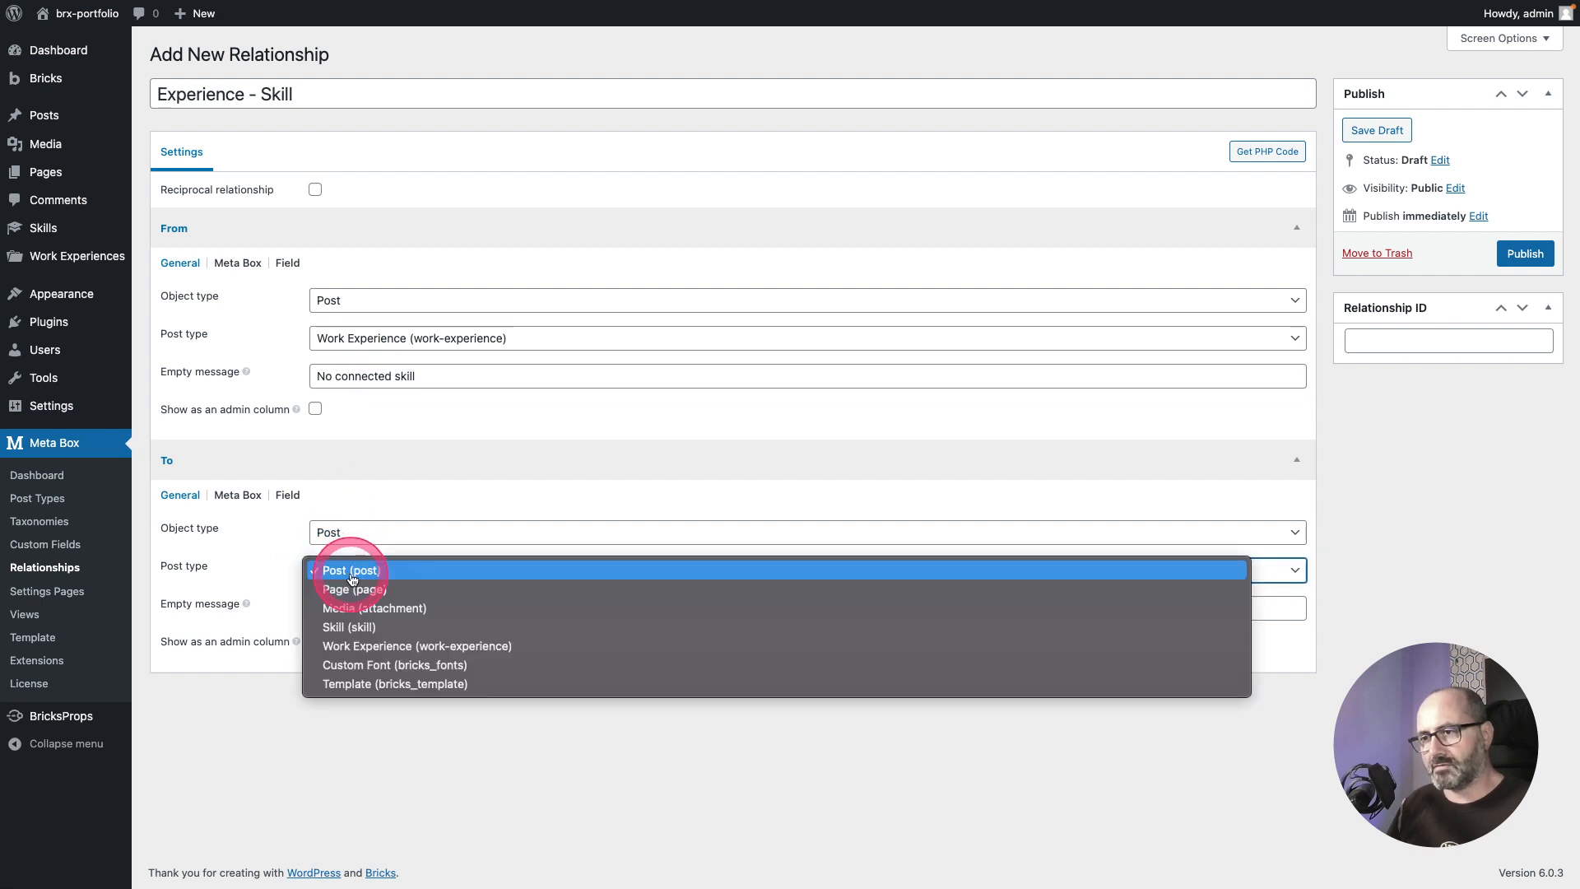
left_click(353, 627)
left_click(349, 604)
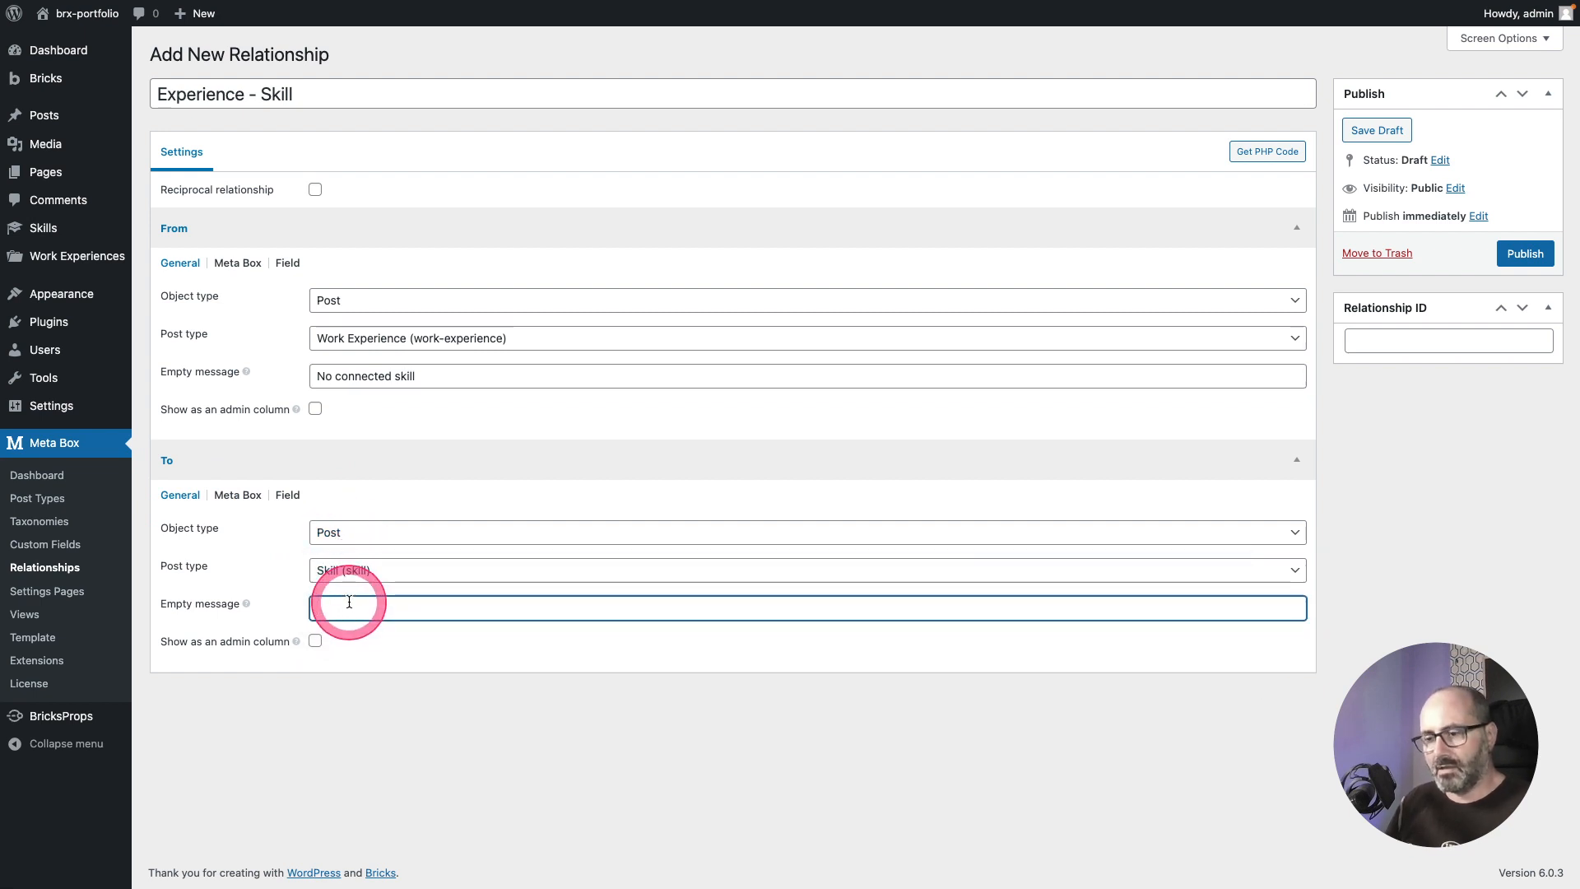
type("No conenct")
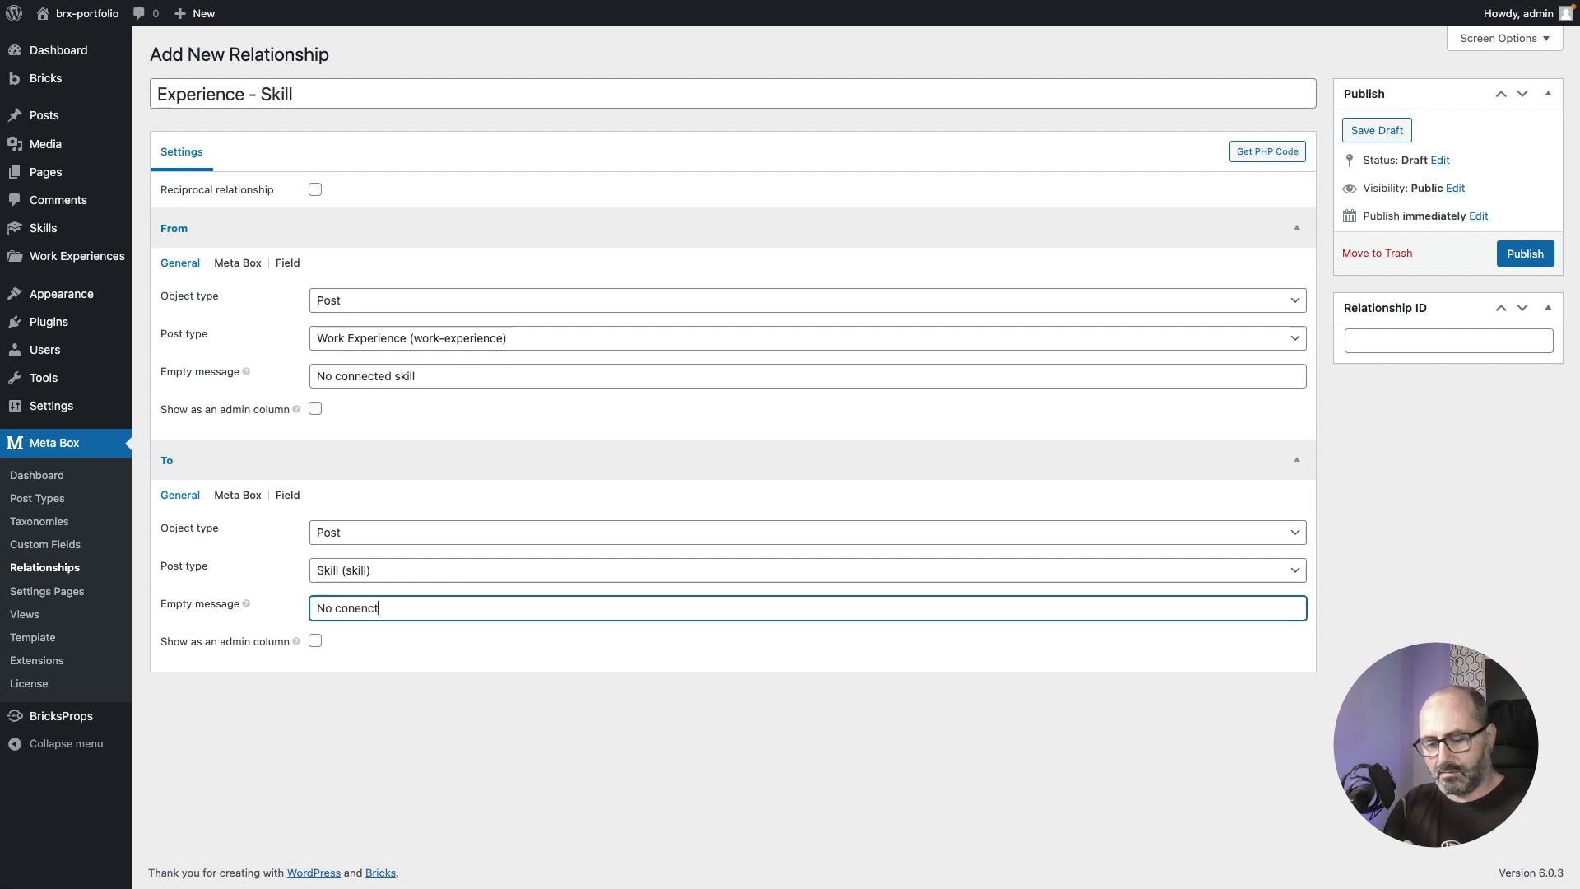
type("ed work experi")
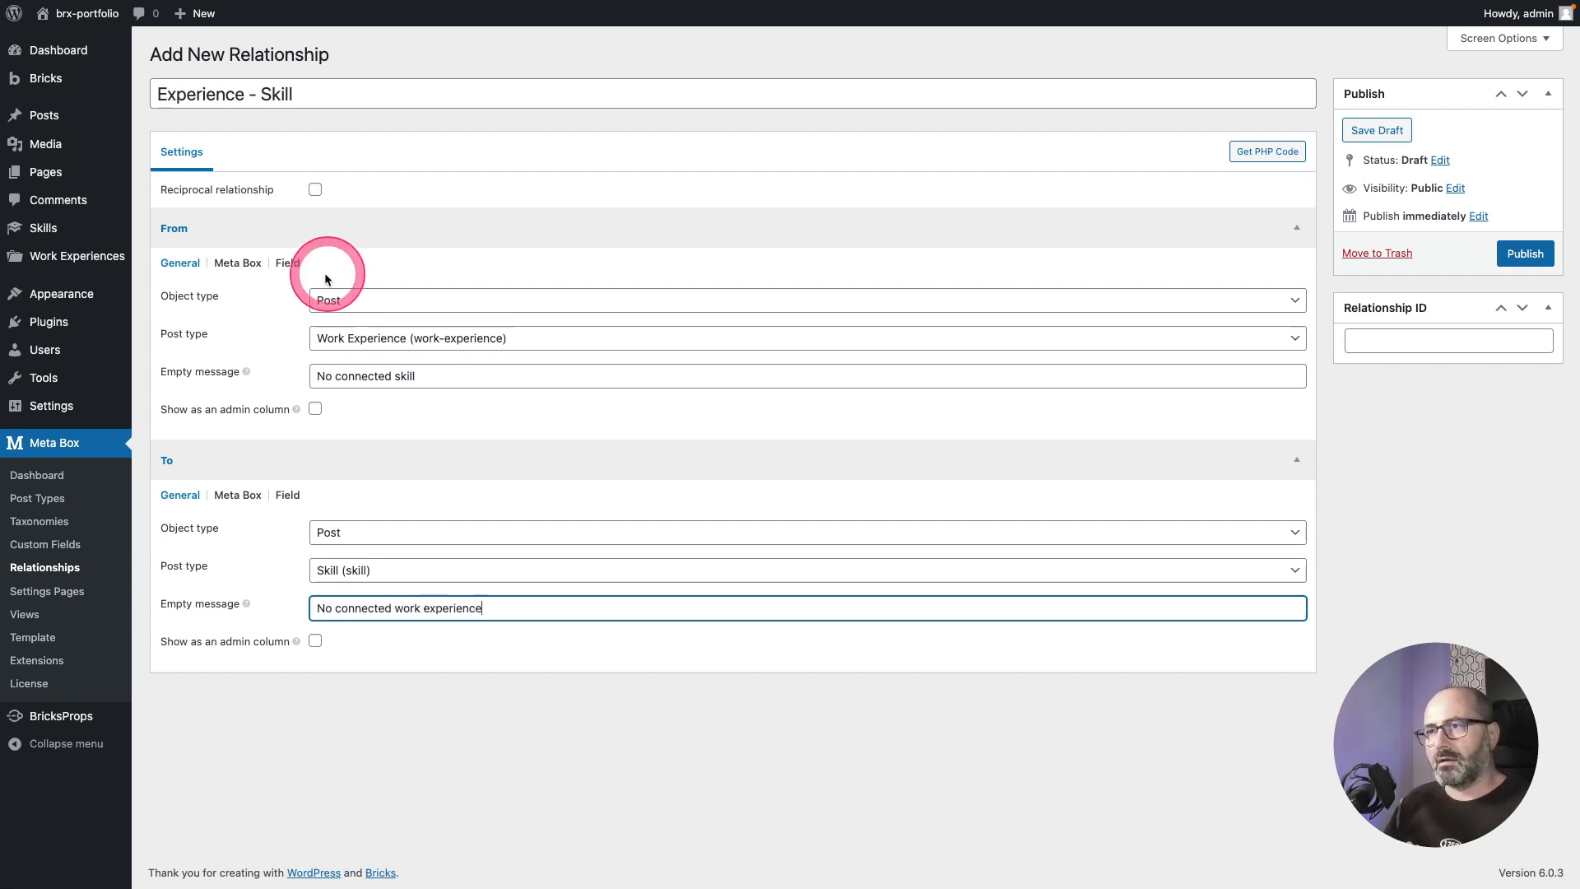
Step: Title the meta box on the relationship's From side "Related Skills"
left_click(251, 267)
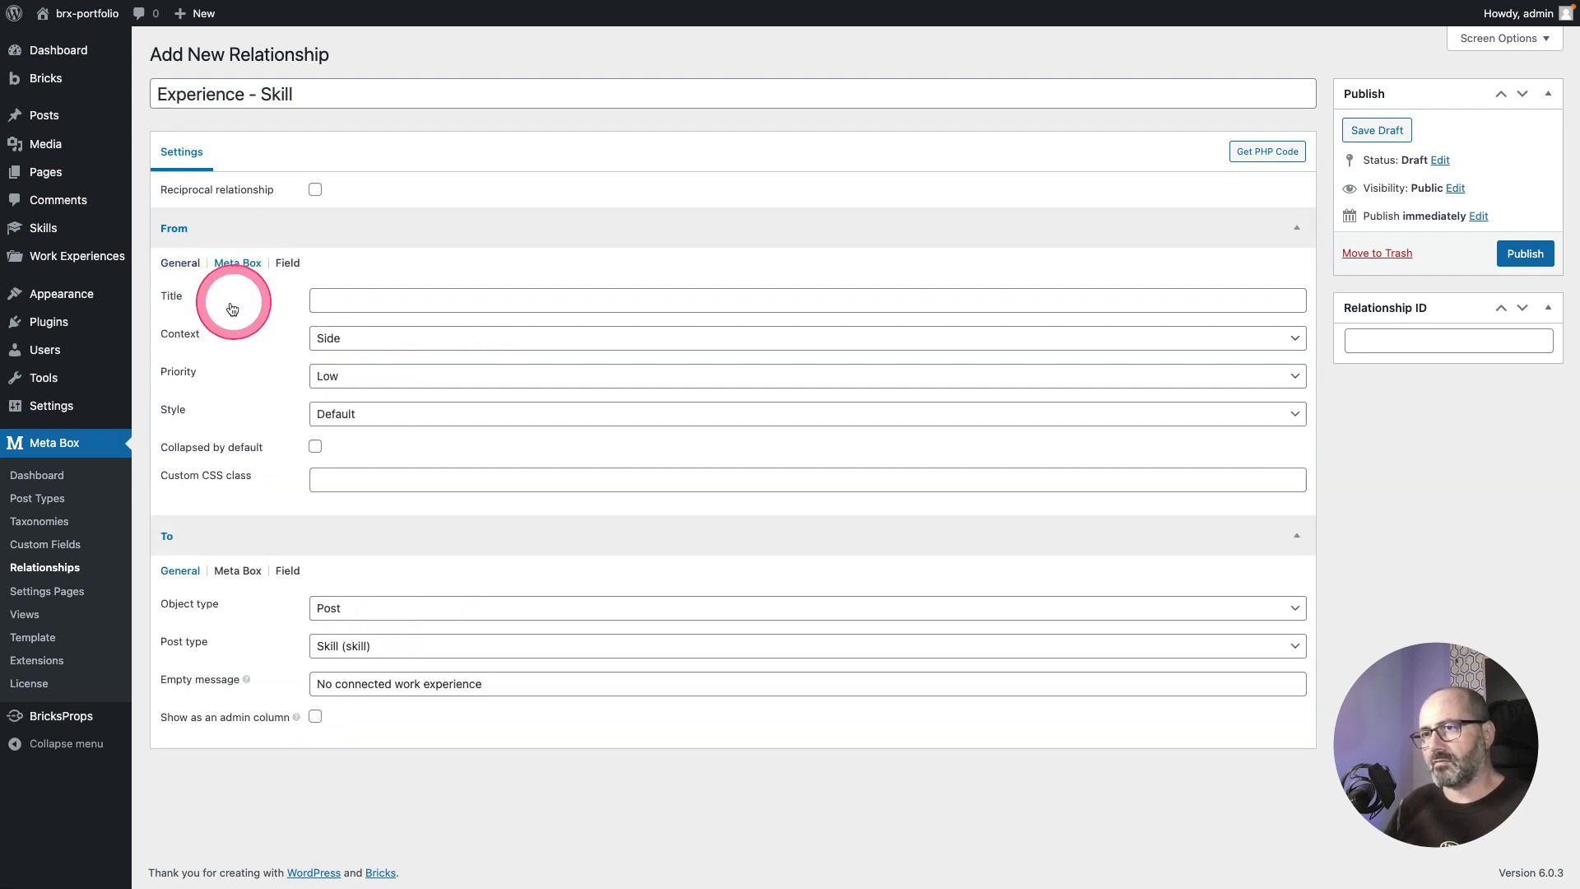
left_click(340, 300)
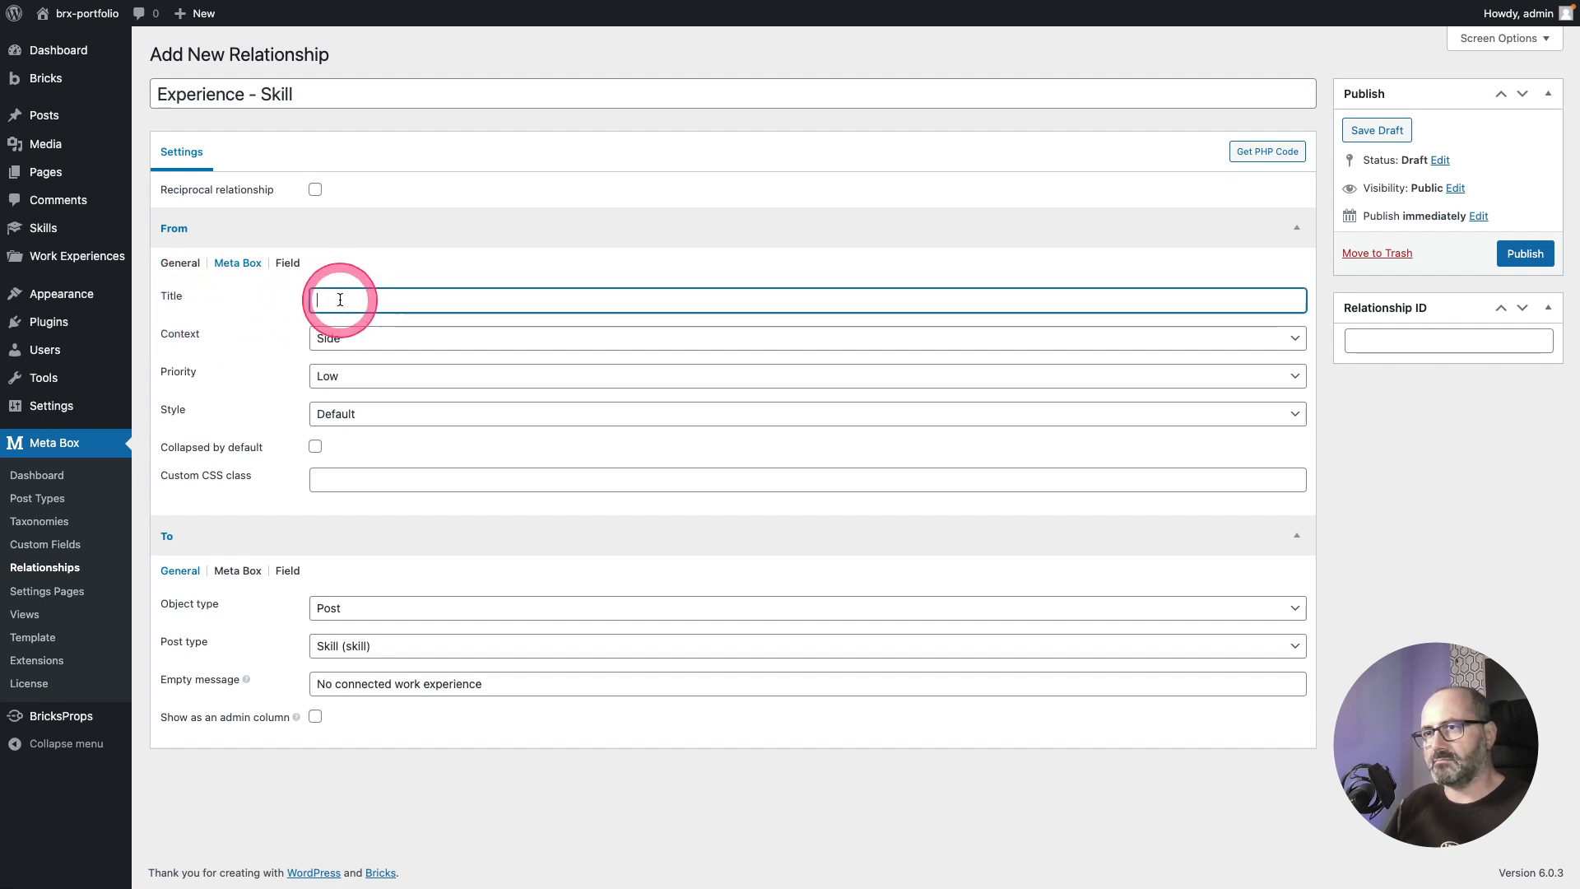
type("Re")
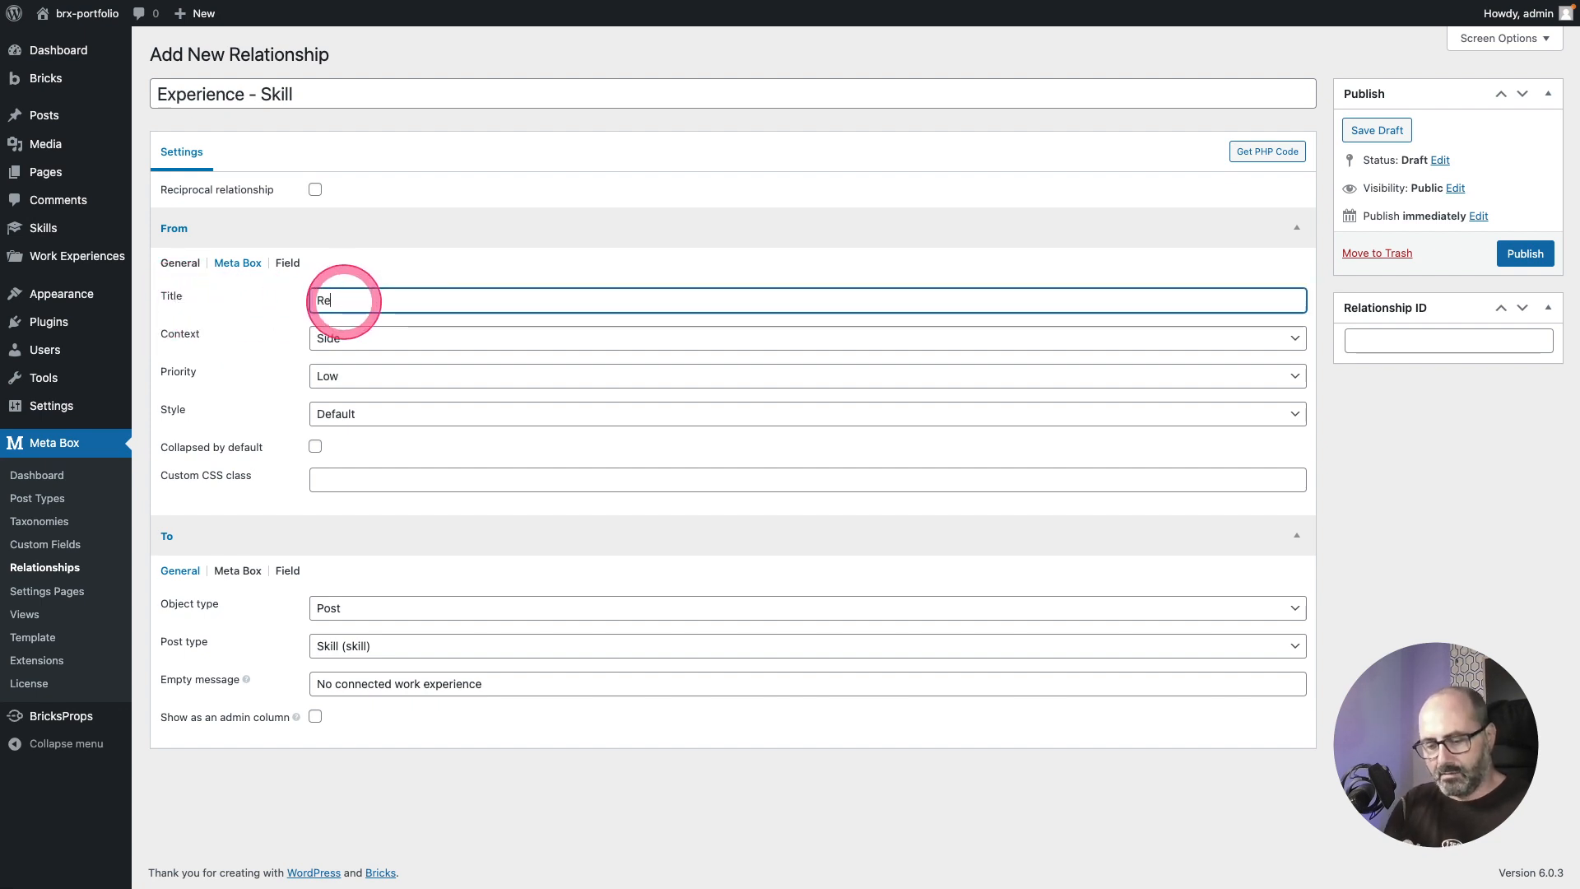
type("lated Skills")
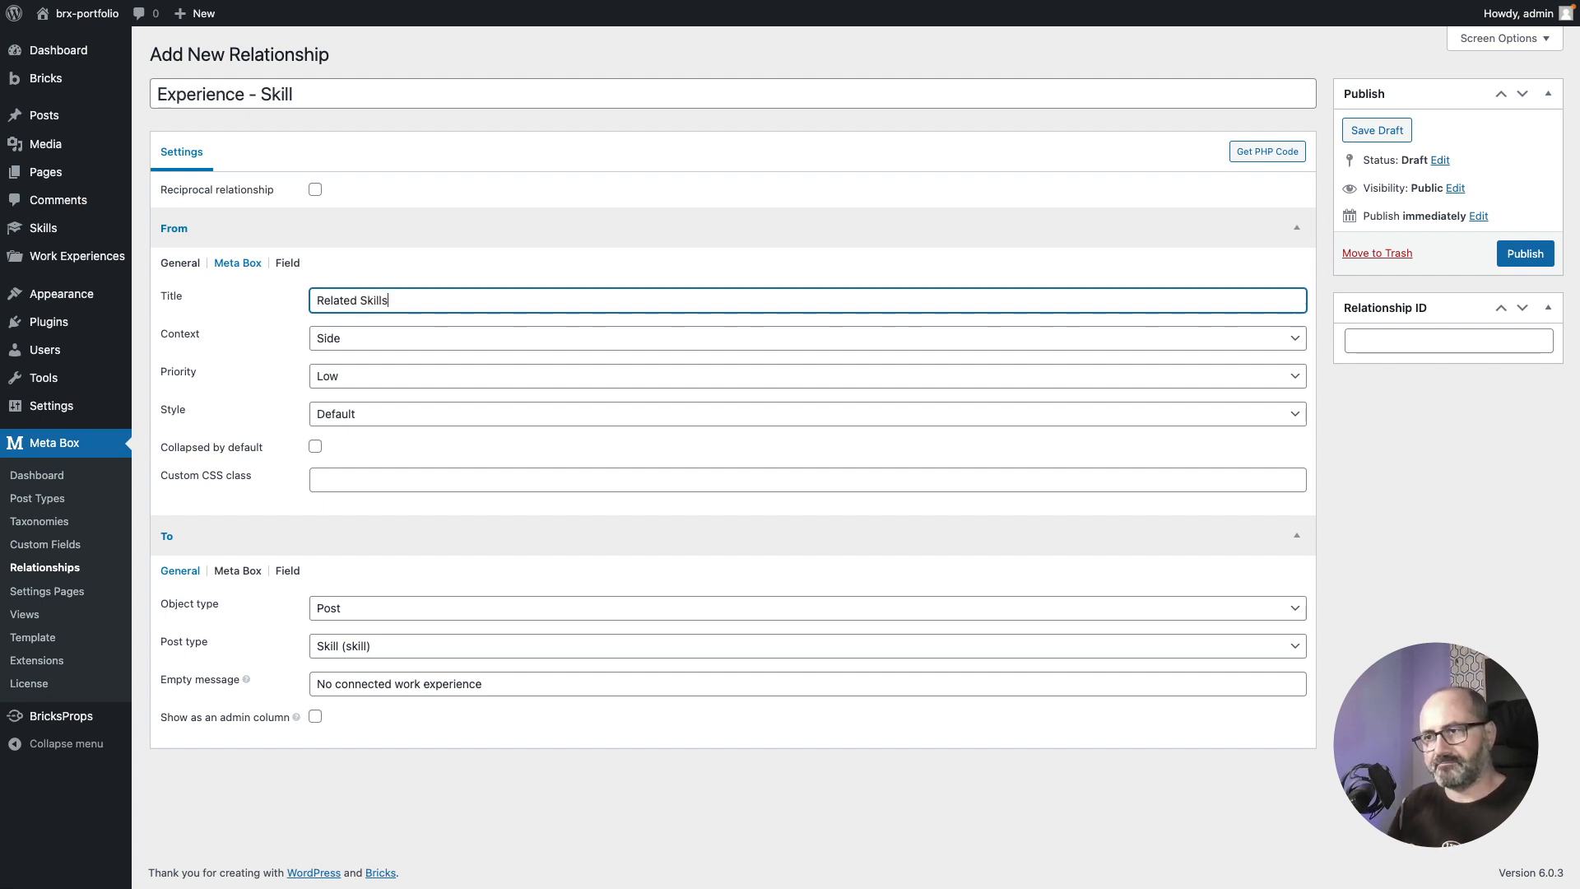
Step: Title the meta box on the relationship's To side "Related Work Experiences" and publish the relationship
left_click(236, 570)
left_click(356, 607)
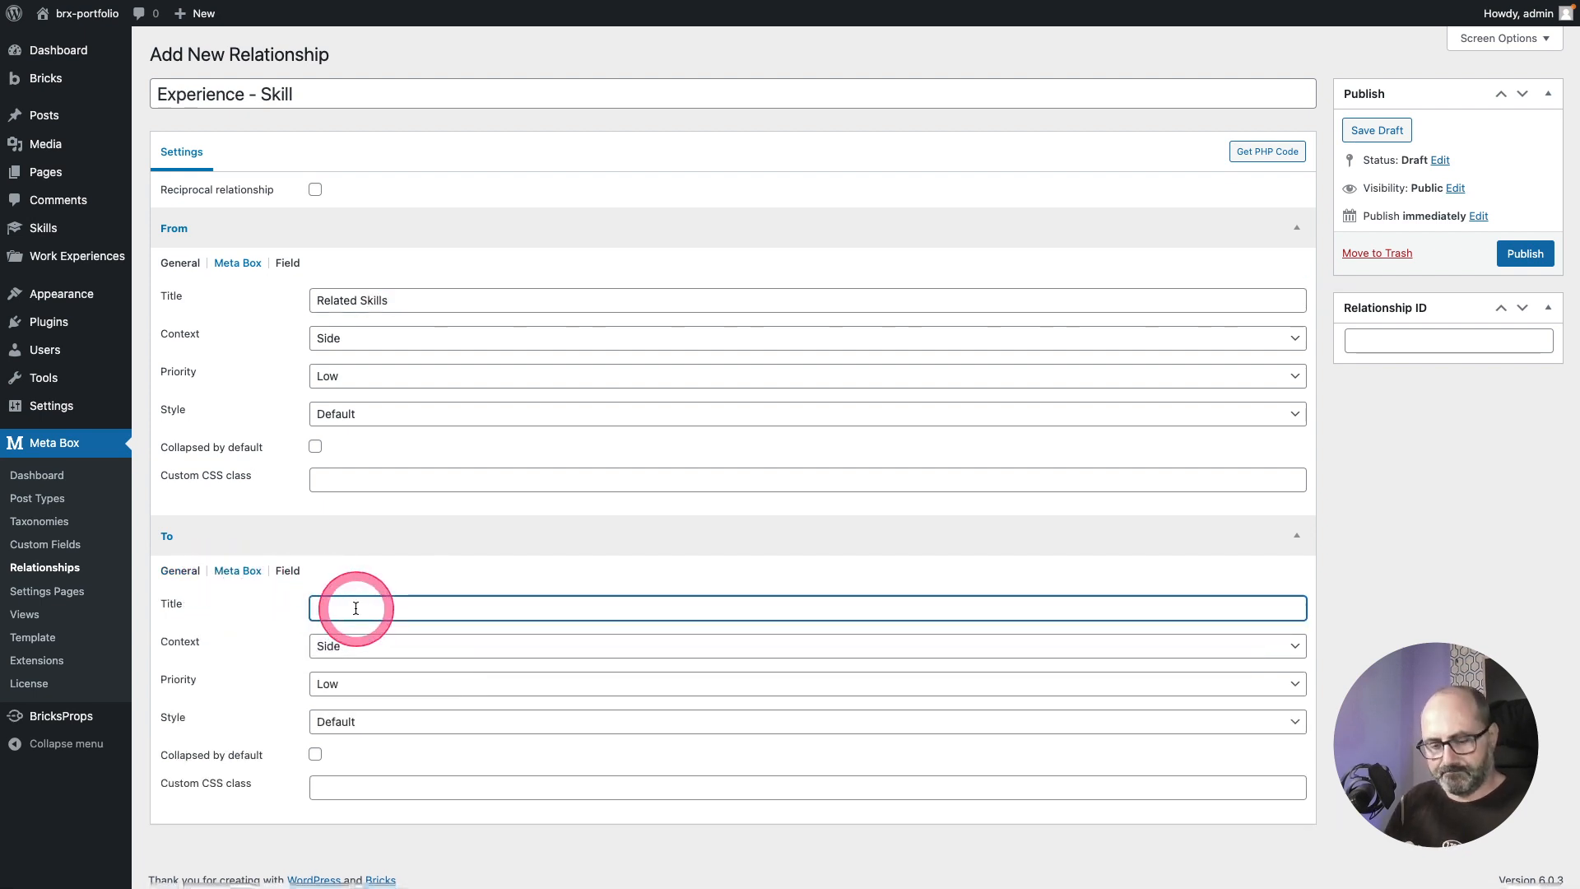
type("Related")
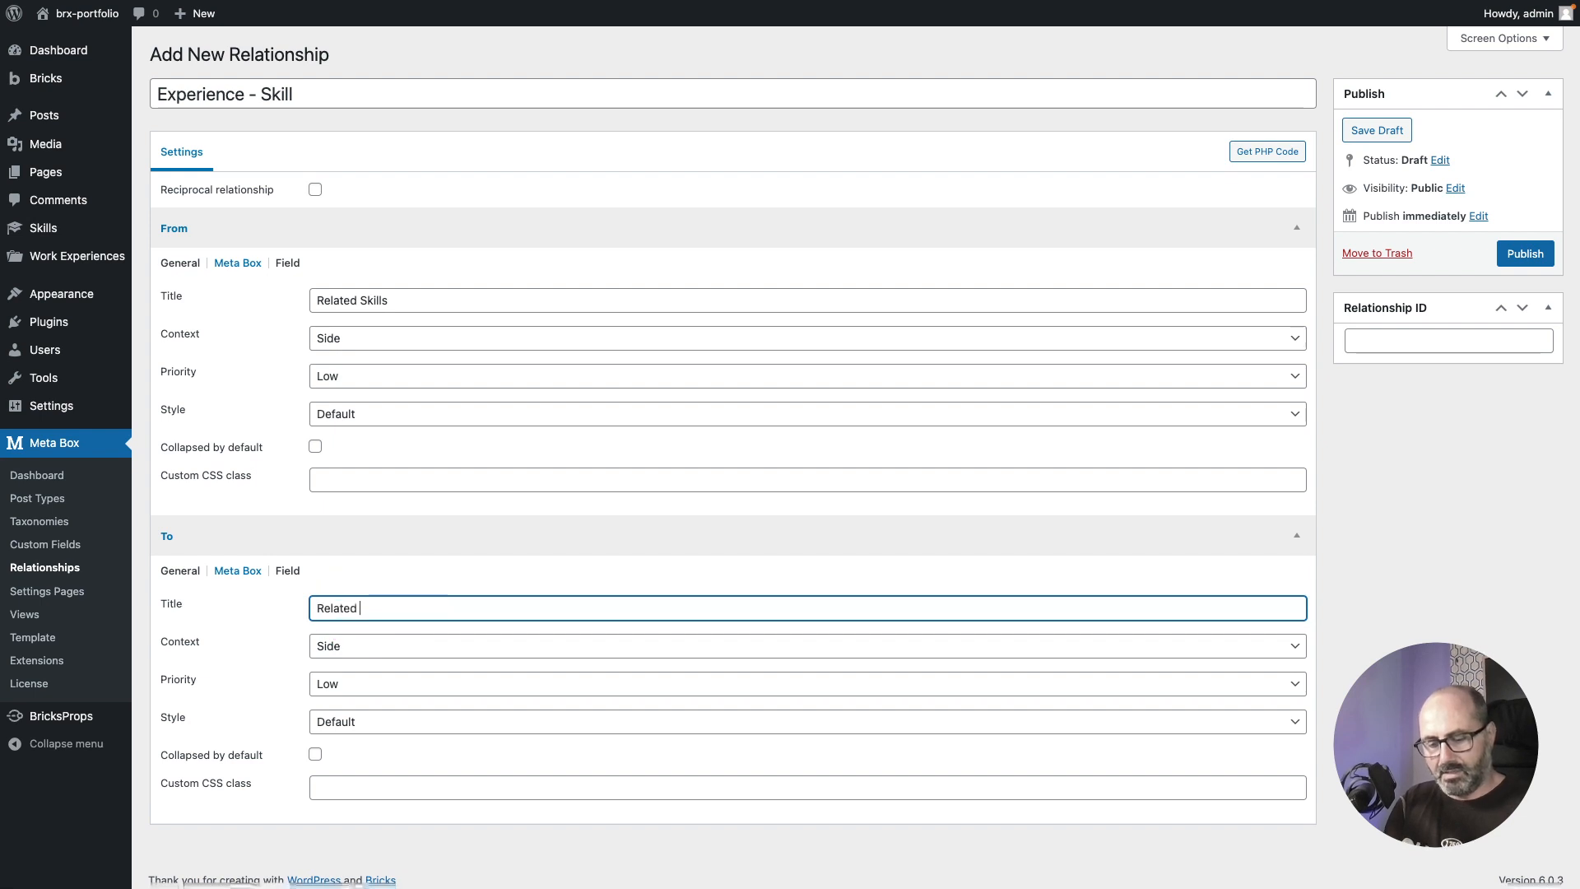
type(" Work Experiences")
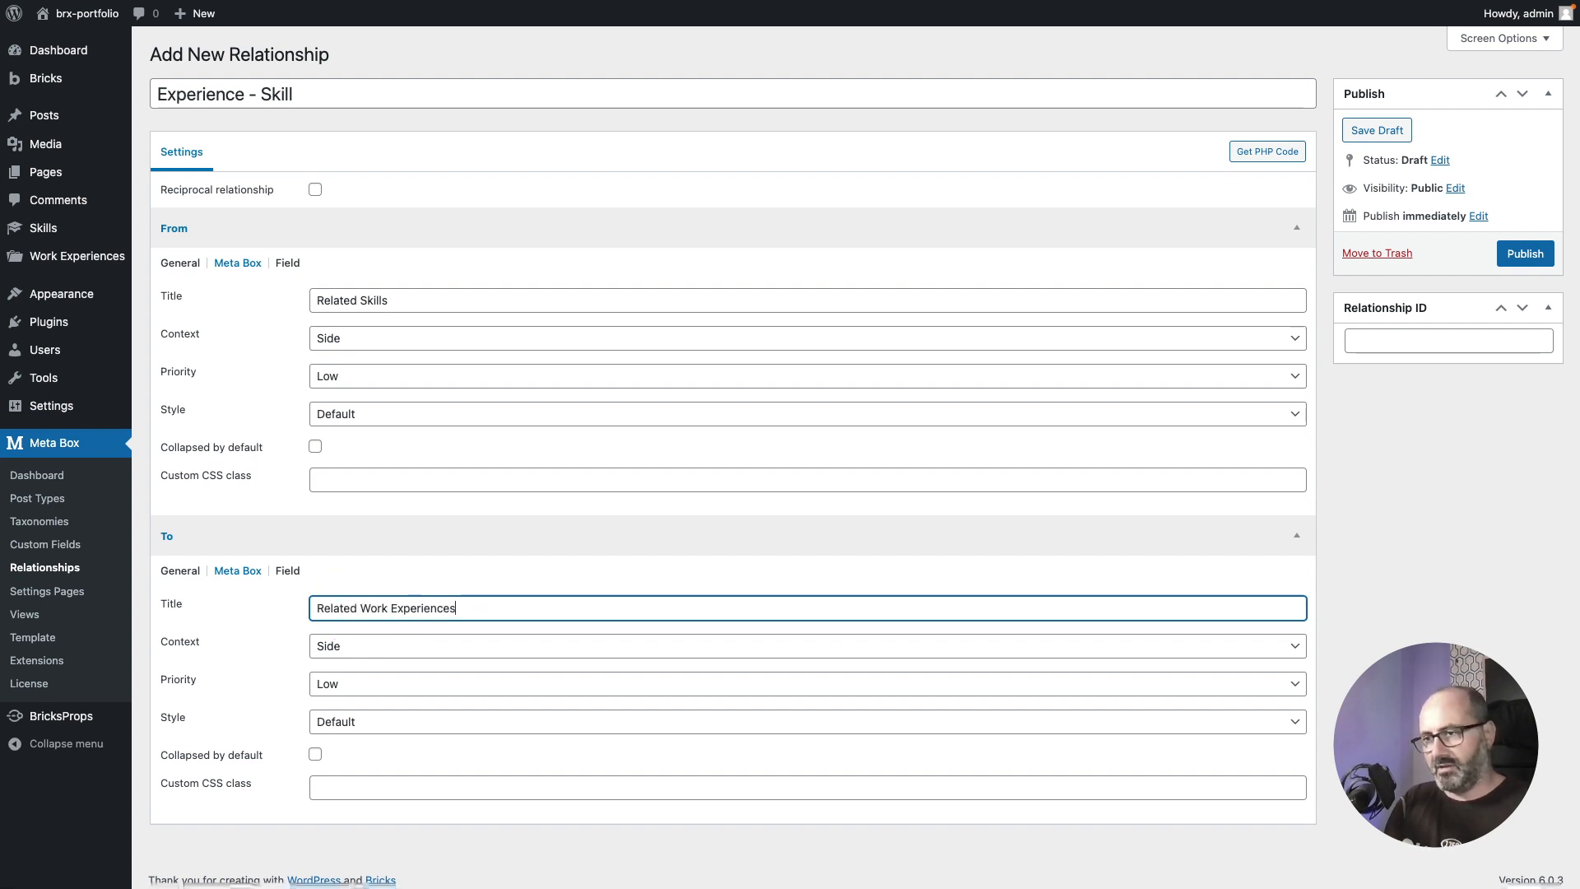
left_click(286, 263)
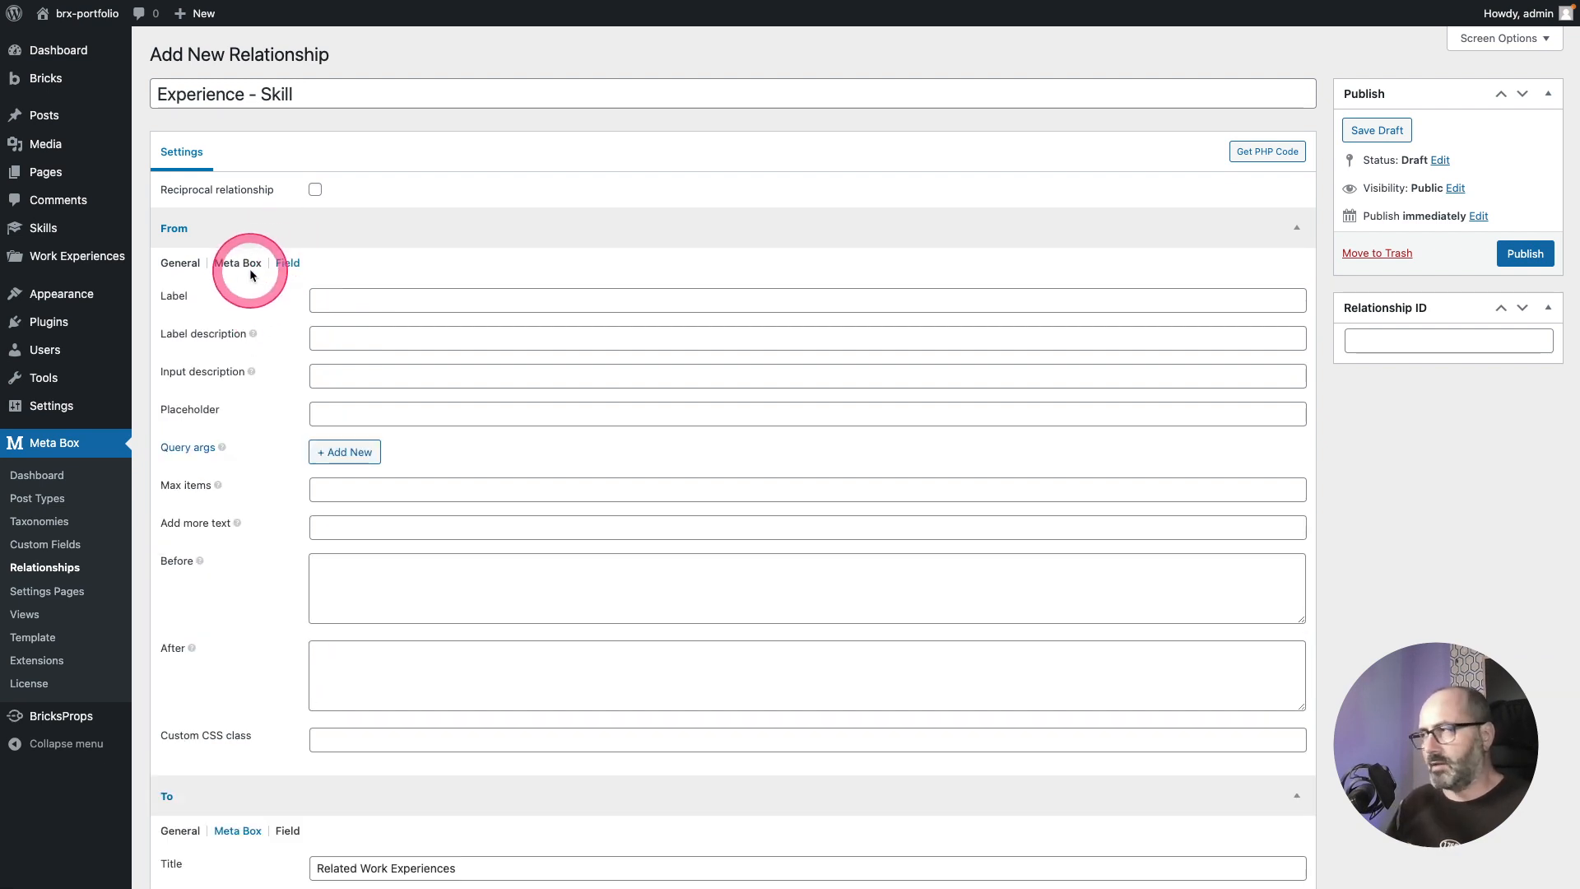
left_click(1514, 255)
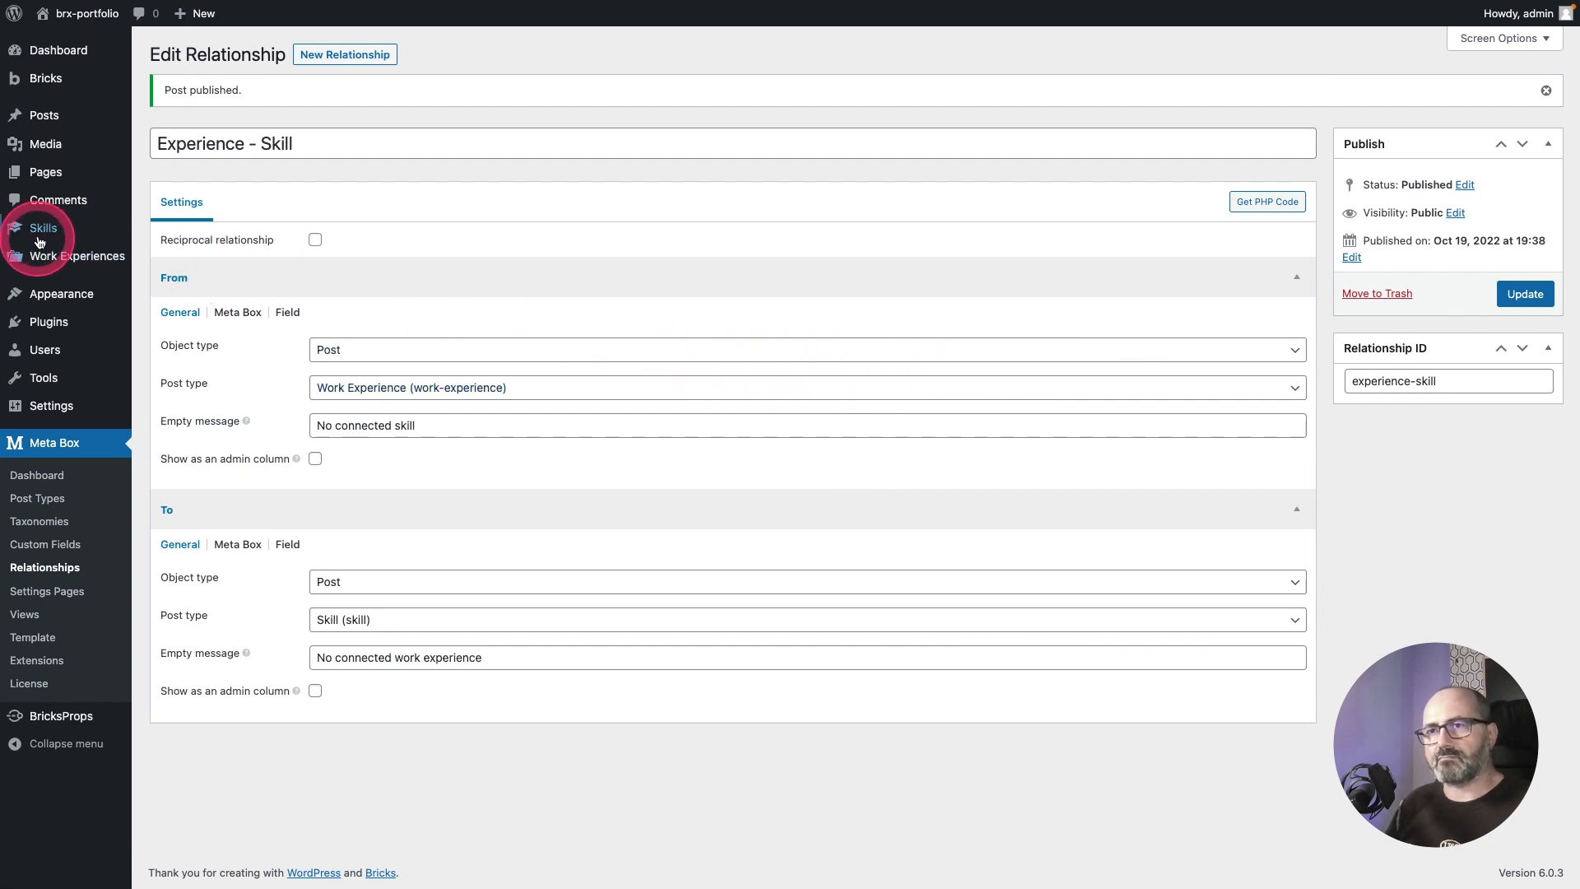
Step: Add a new skill titled "Javascript" and publish it
mouse_move(42, 228)
left_click(190, 238)
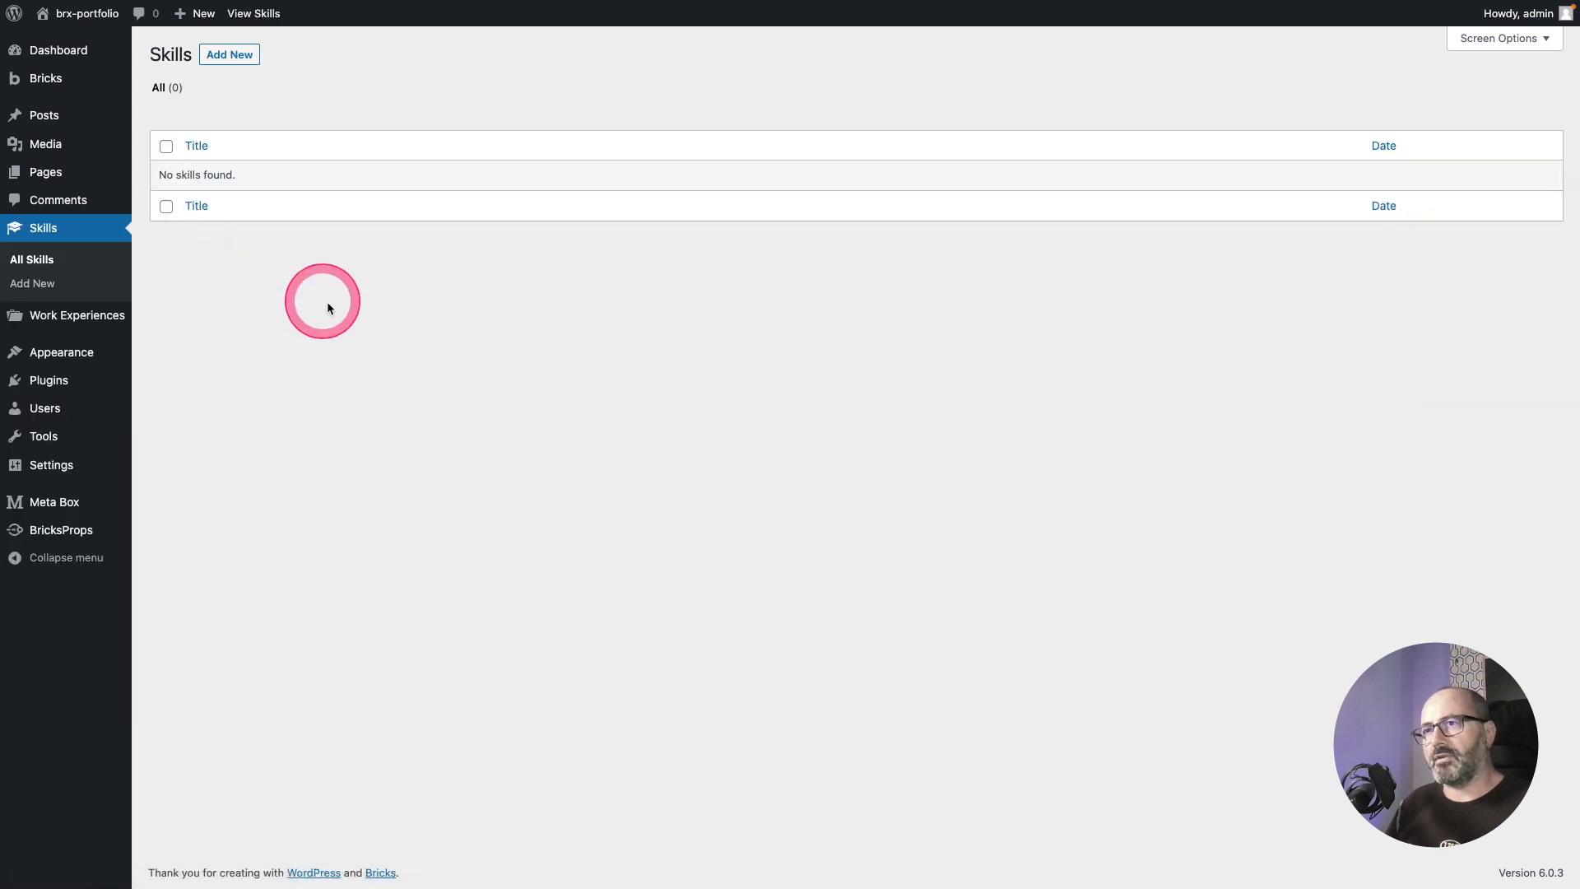
left_click(230, 54)
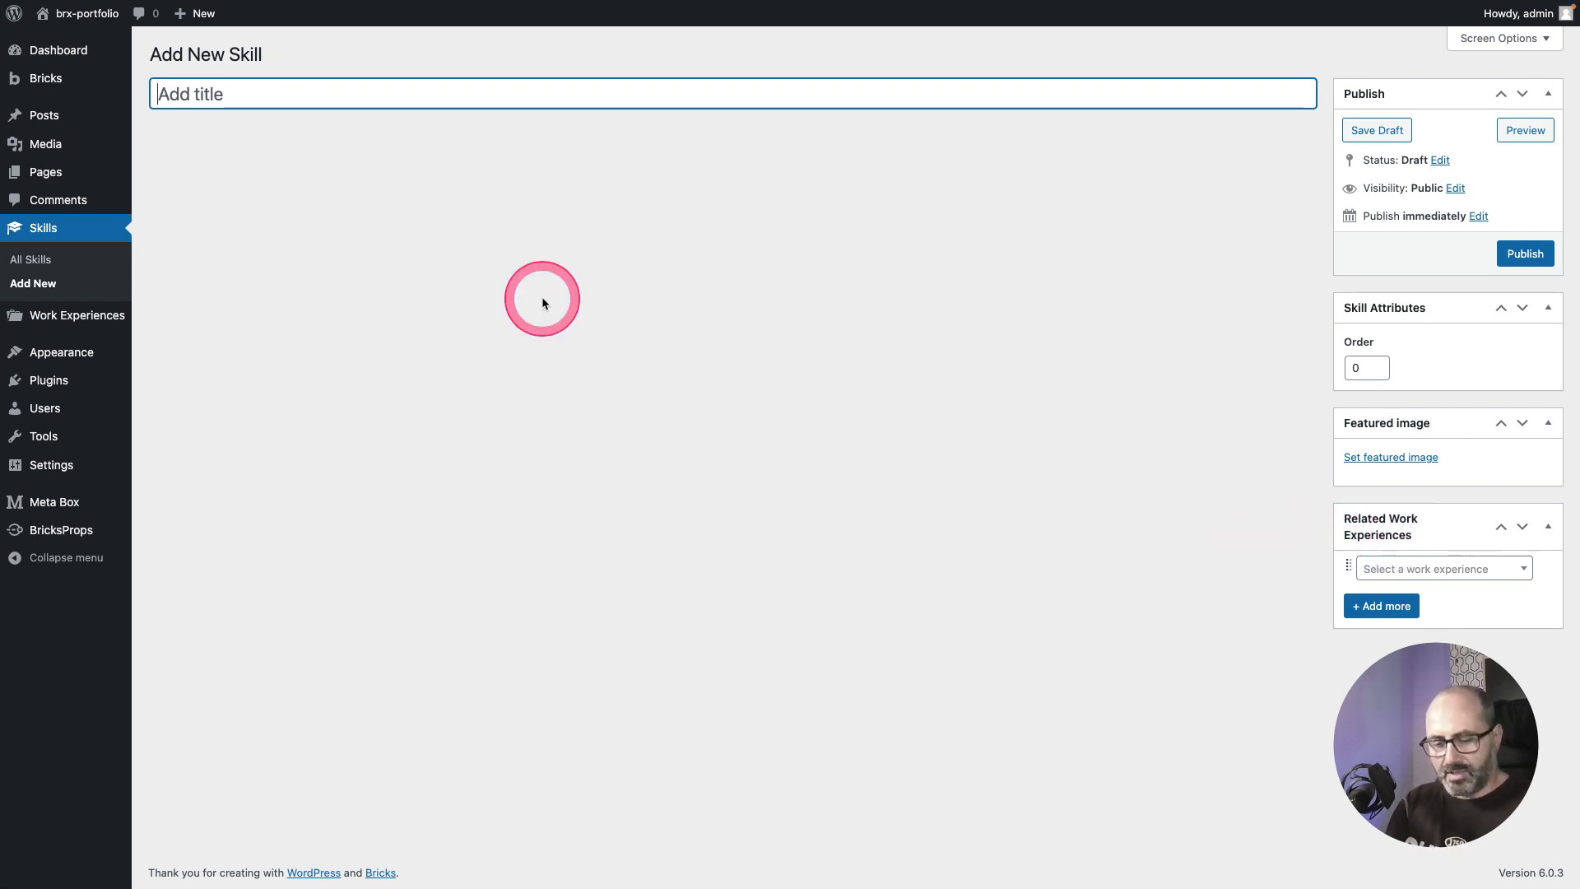
type("scr")
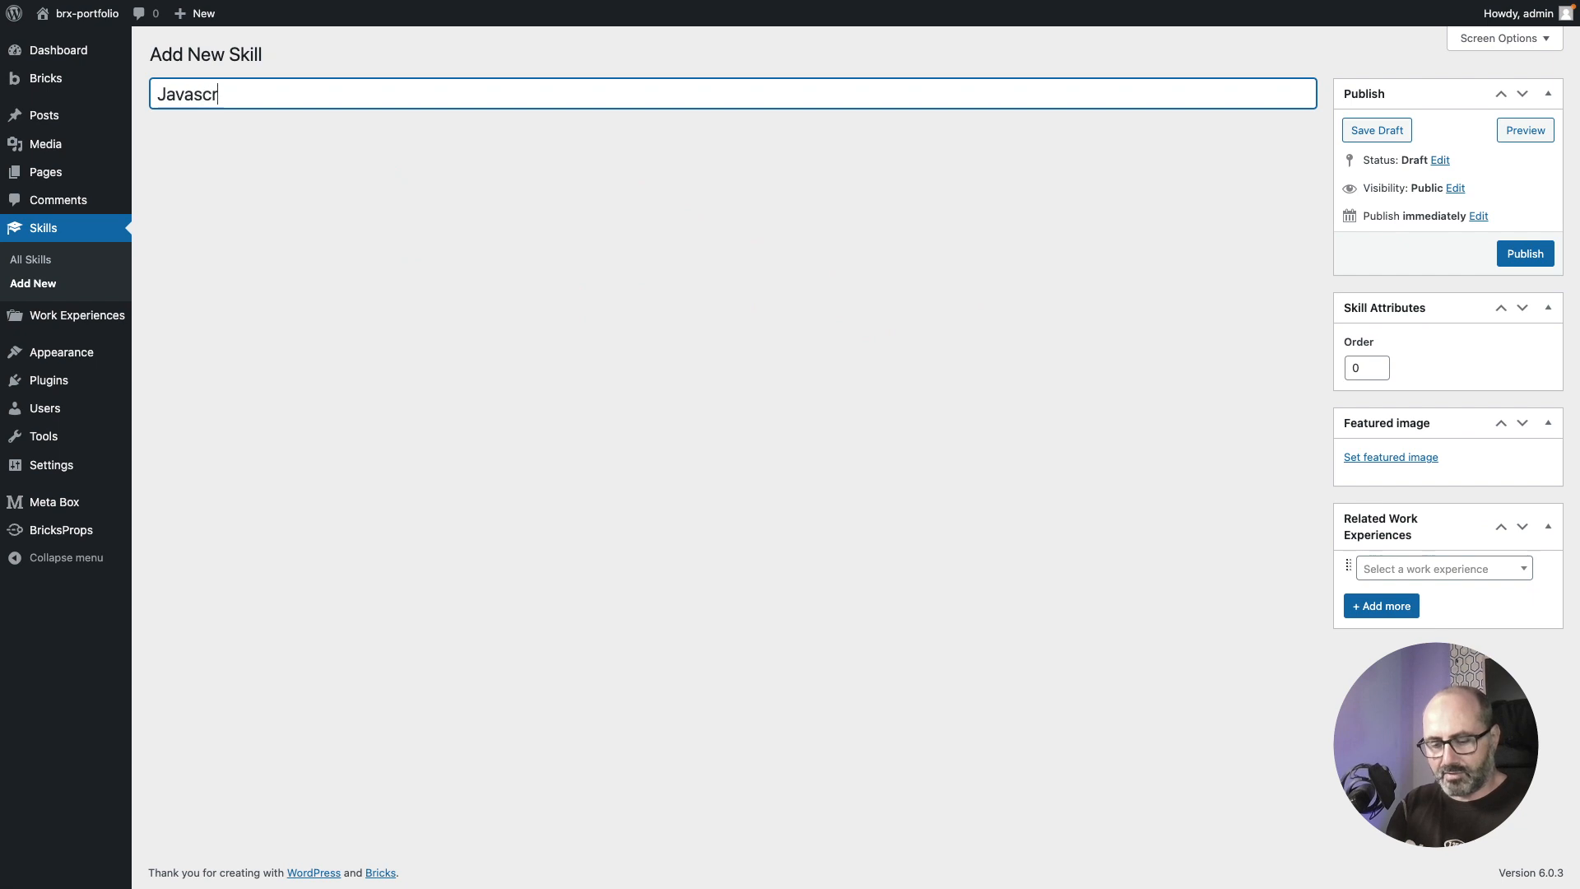
type("ipt")
left_click(1524, 253)
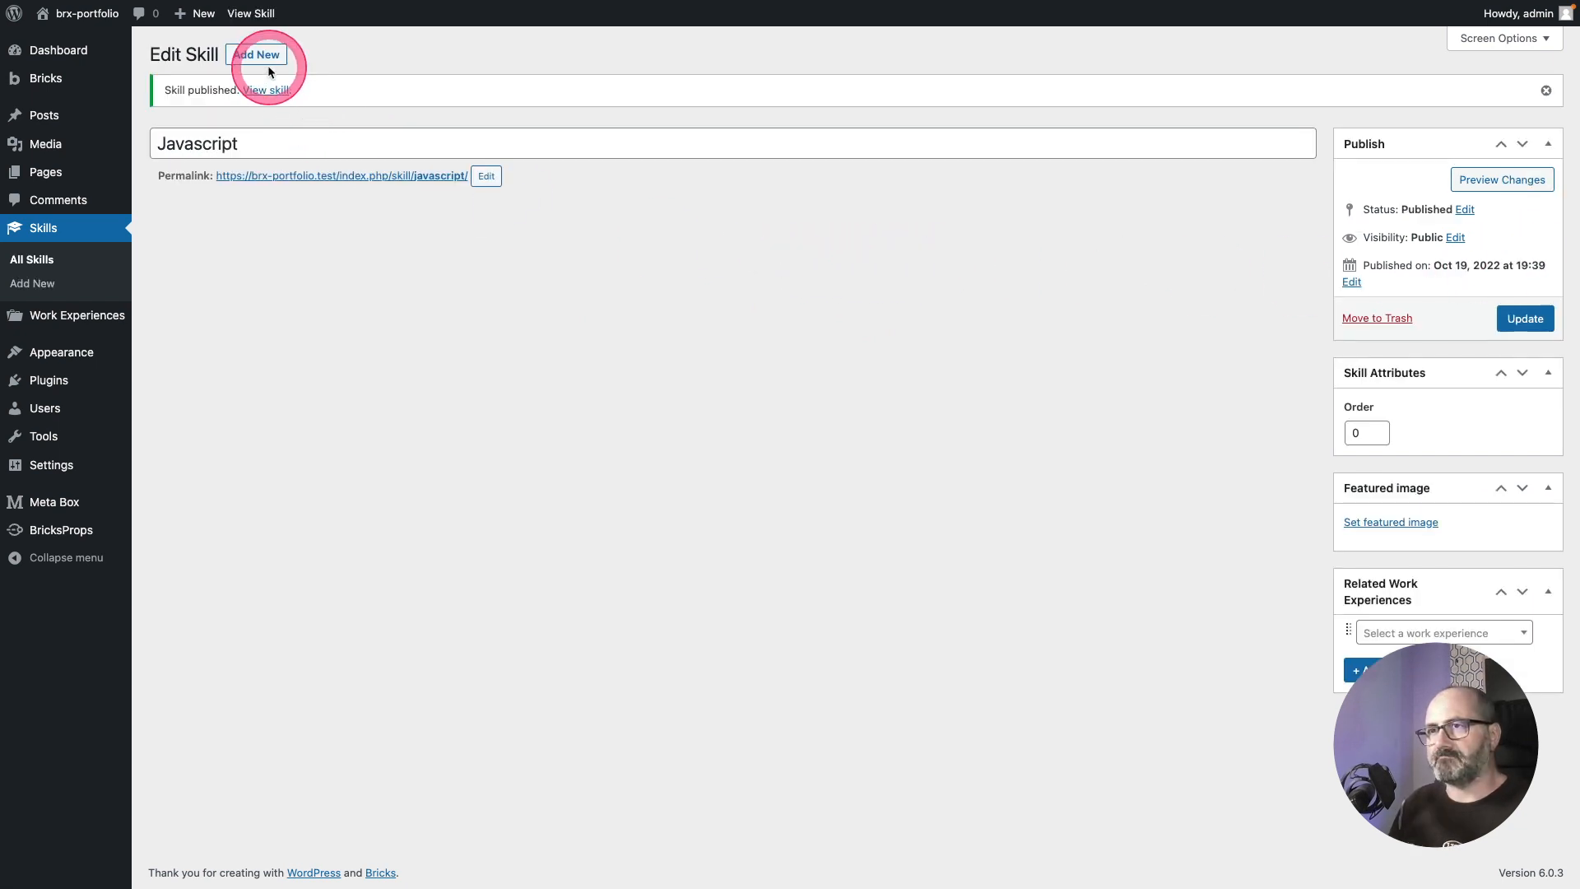
Step: Add and publish further skills titled PHP, WordPress, React, VueJS and NodeJS
left_click(270, 70)
left_click(254, 90)
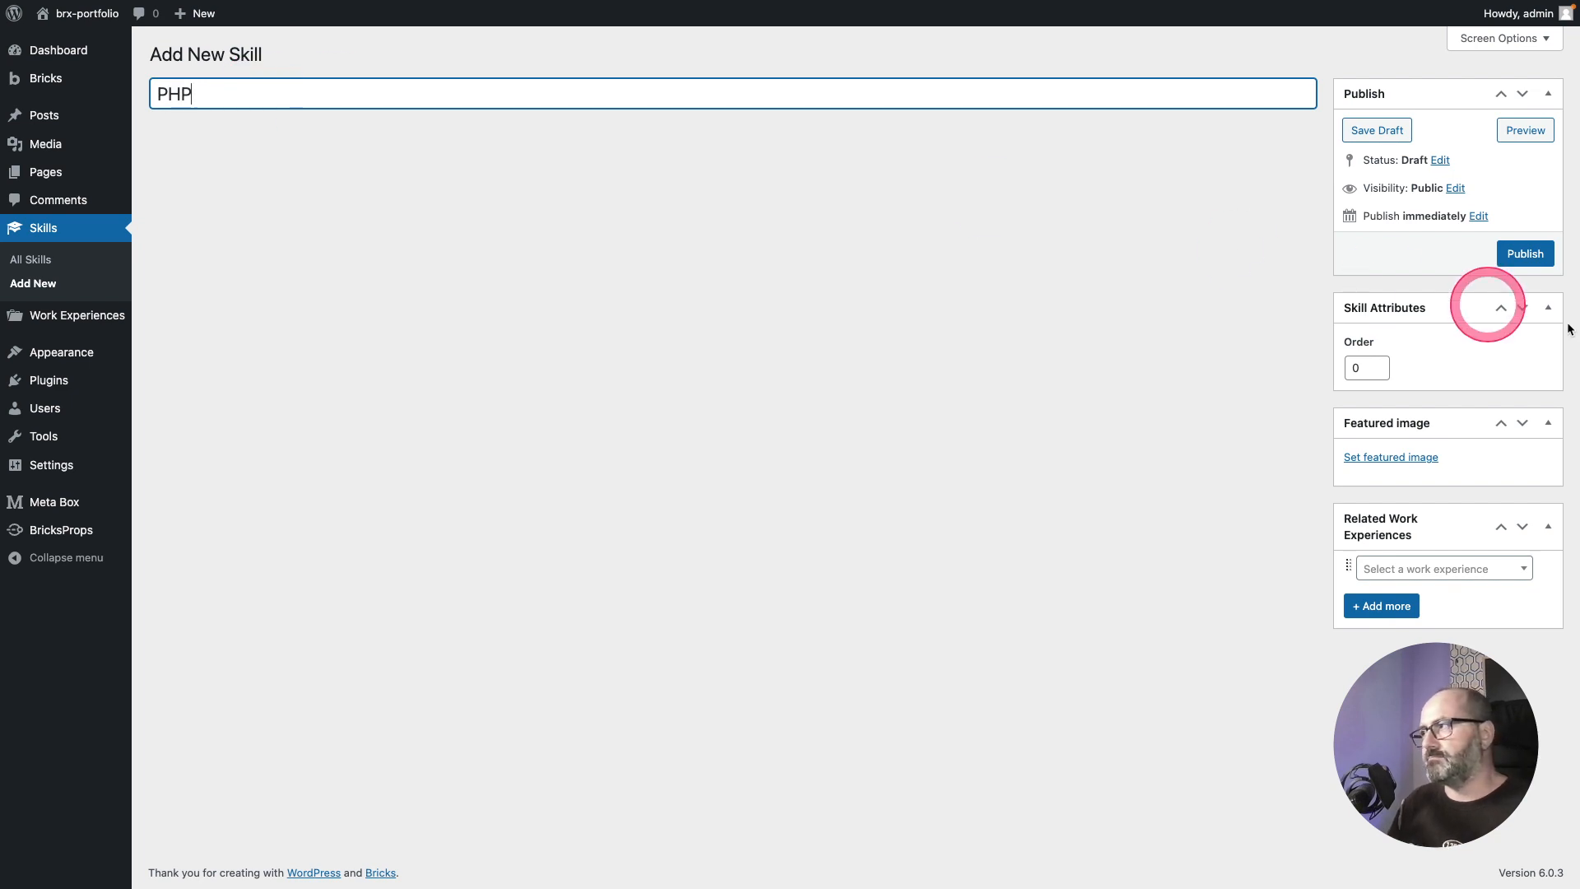
left_click(1524, 253)
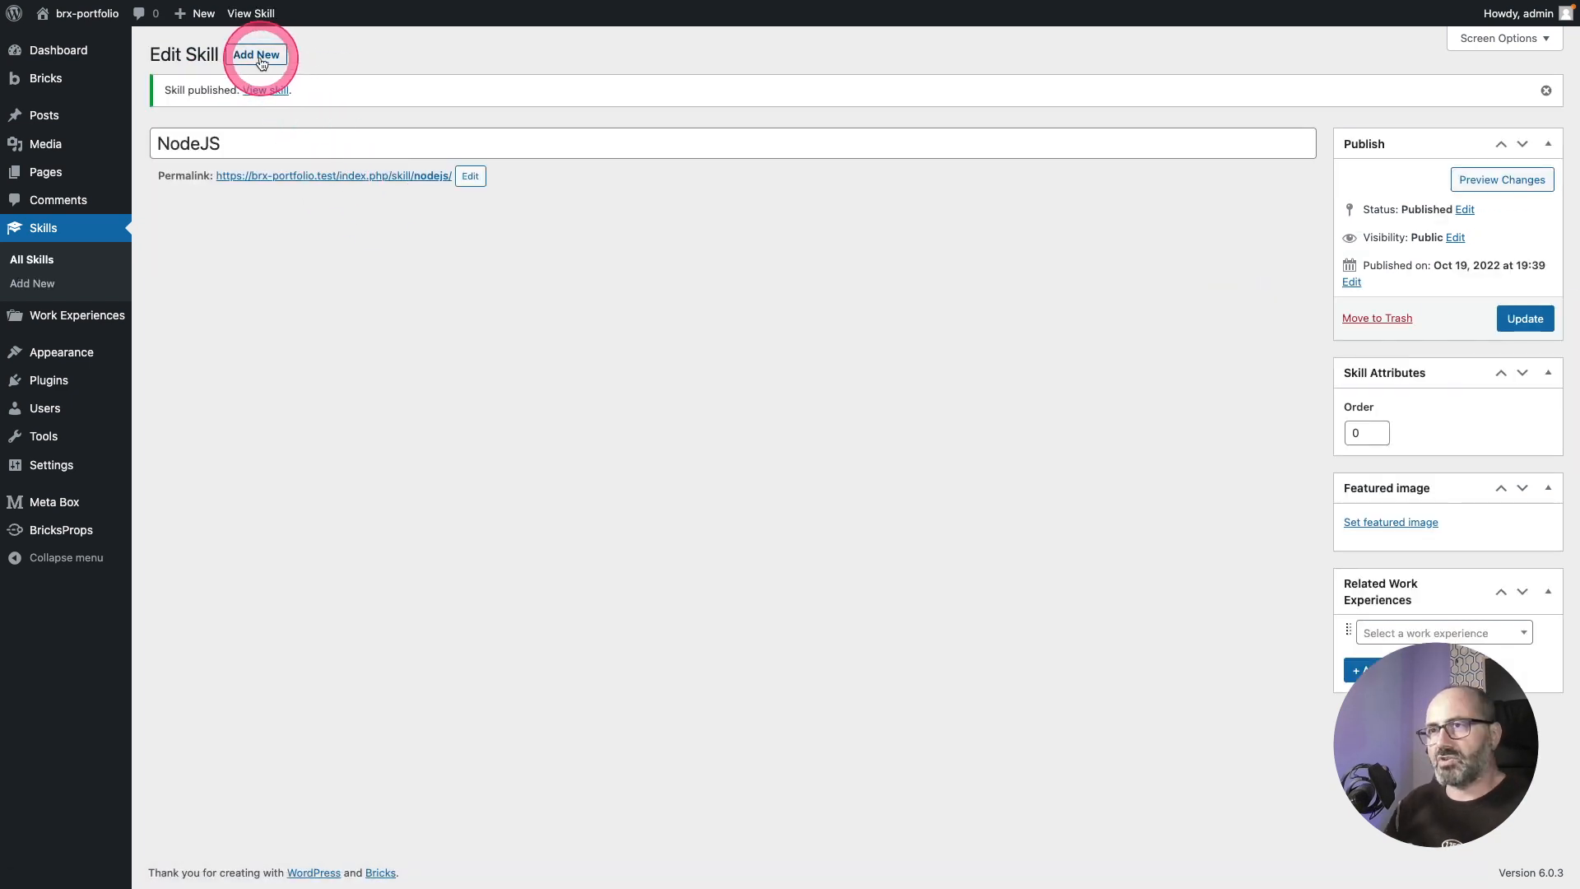
Step: Add and publish skills titled WooCommerce, OxyProps, Bricks and Oxygen, and open the list of all skills
left_click(261, 63)
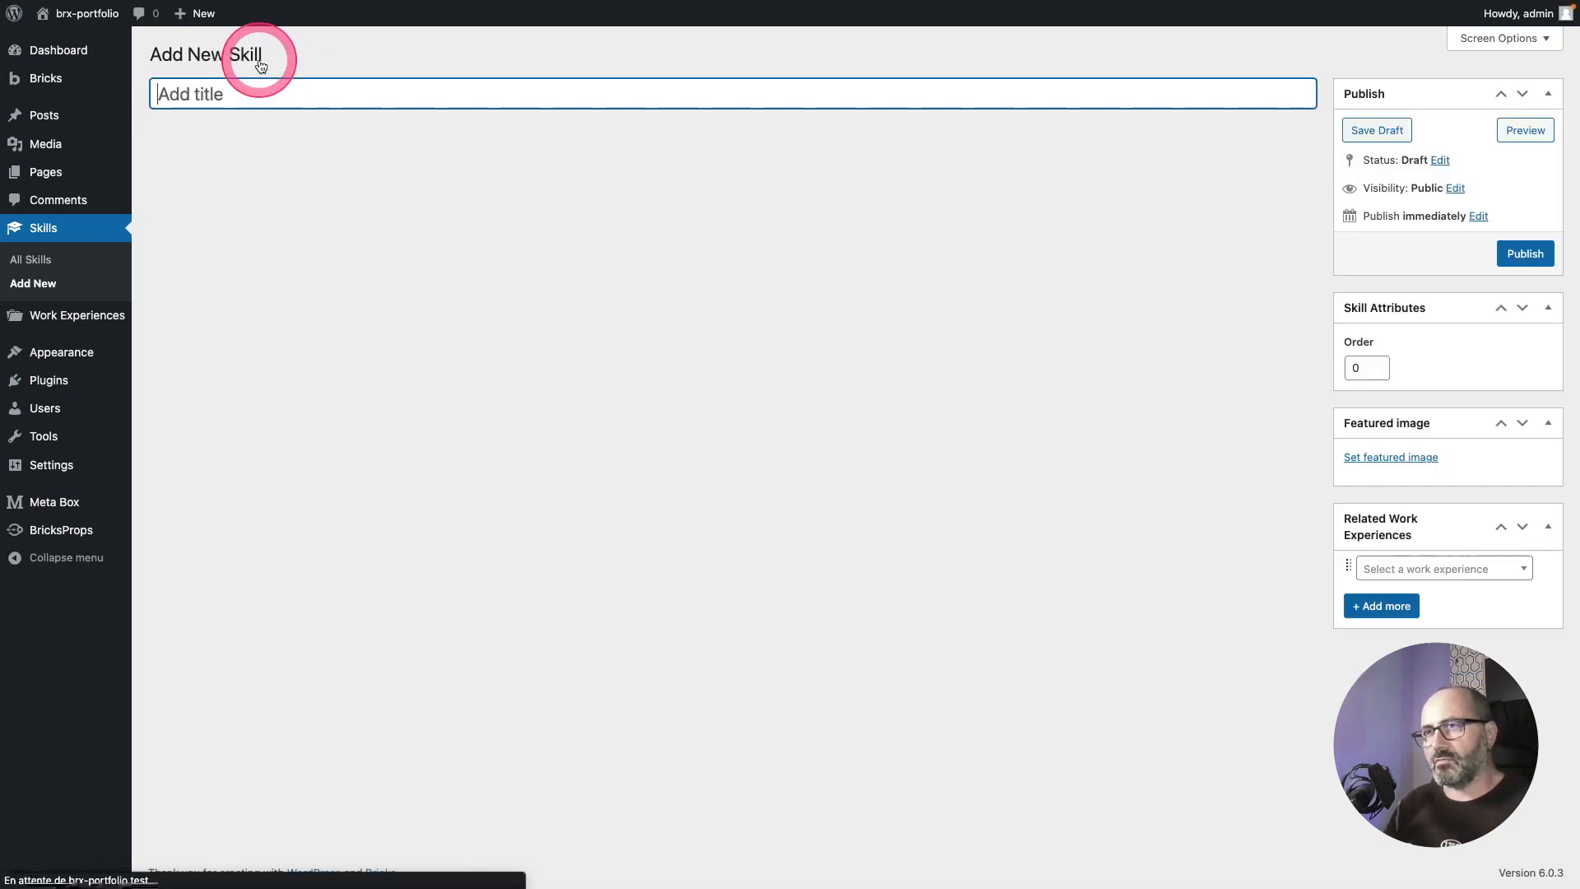
left_click(232, 97)
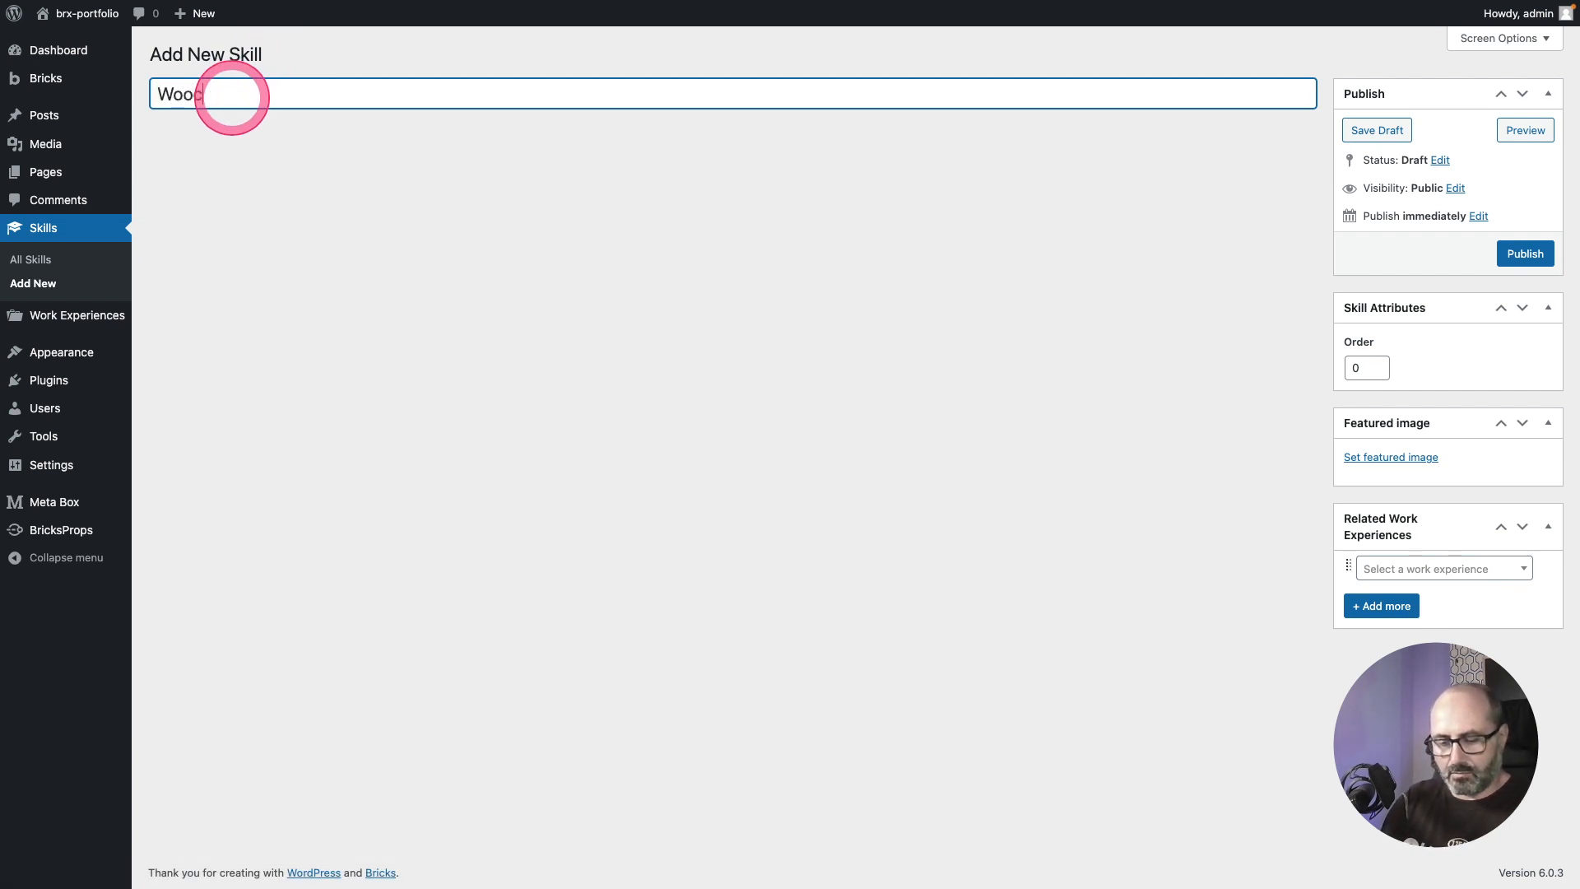
type("gen")
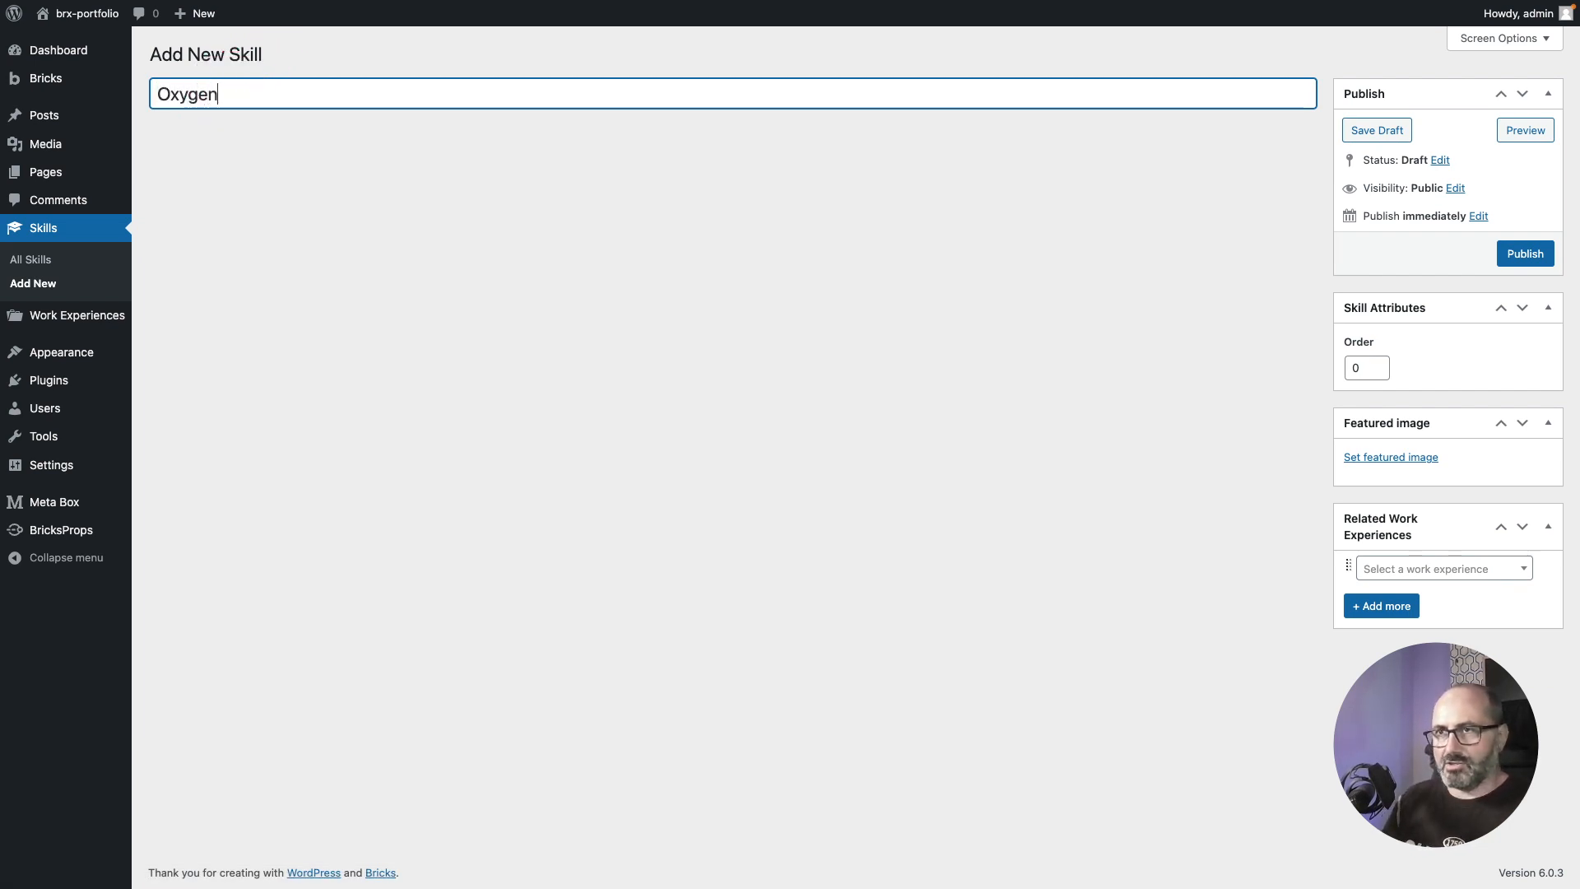
left_click(1521, 253)
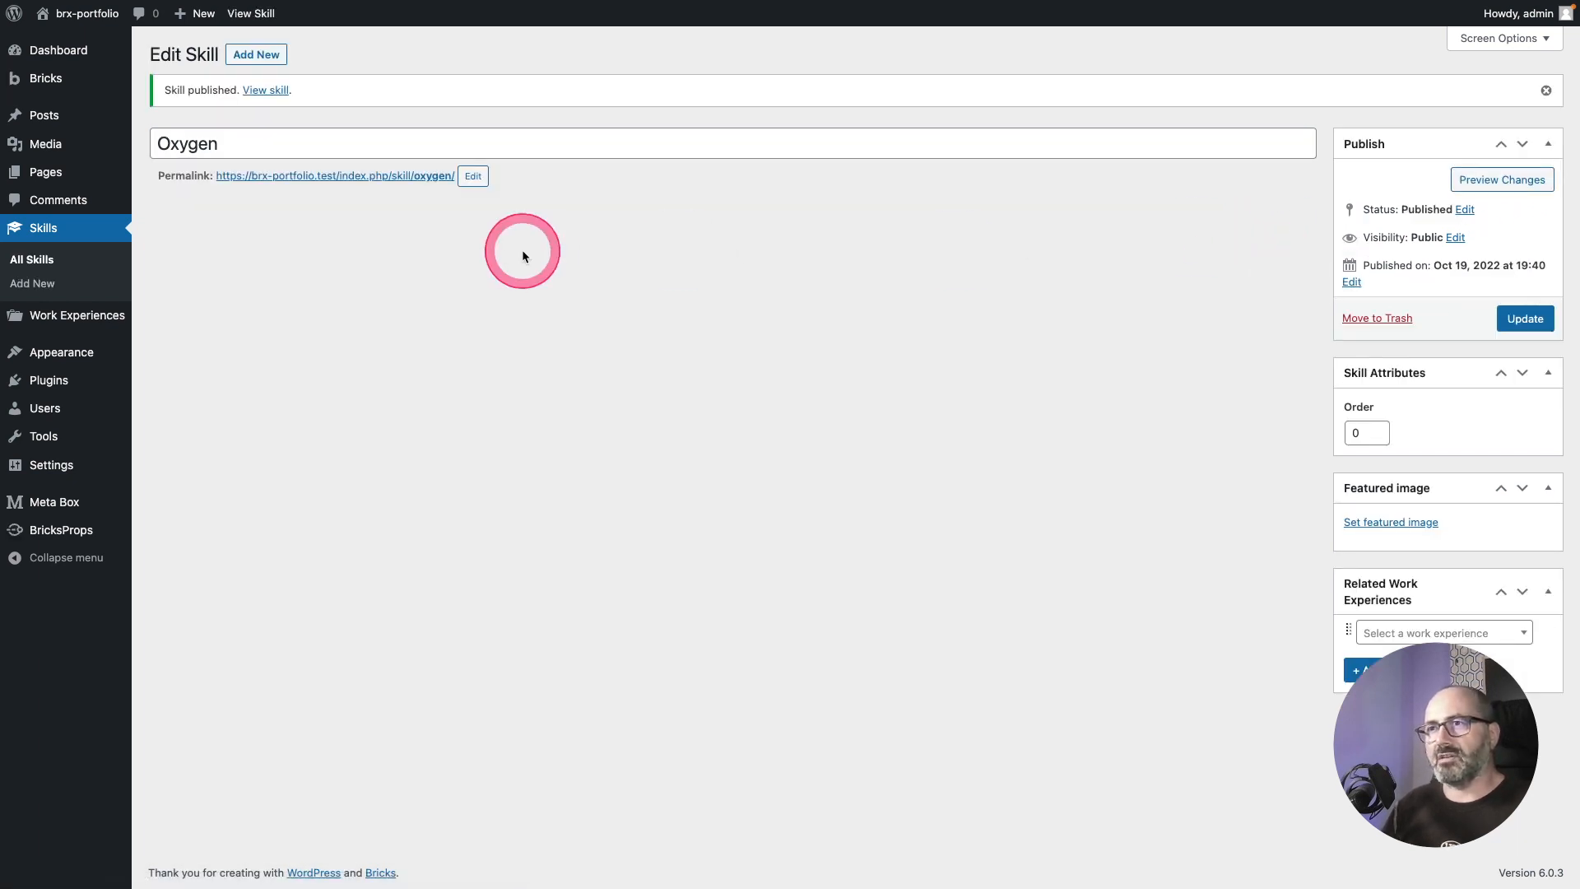
left_click(46, 260)
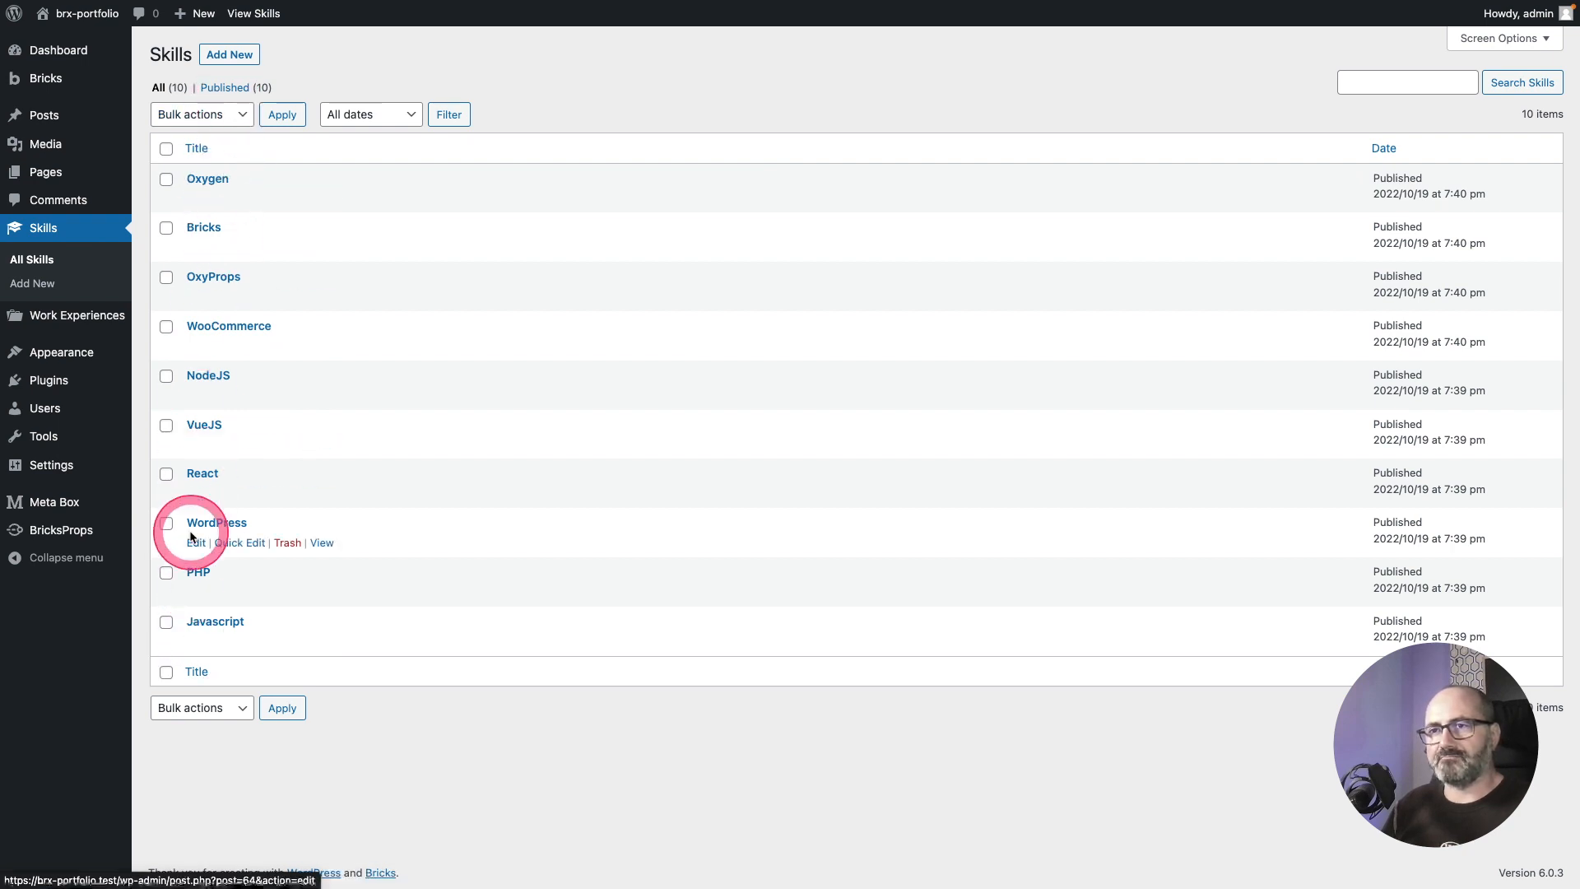
Step: Create a new work experience titled "Google" and select NodeJS as its first related skill
left_click(48, 324)
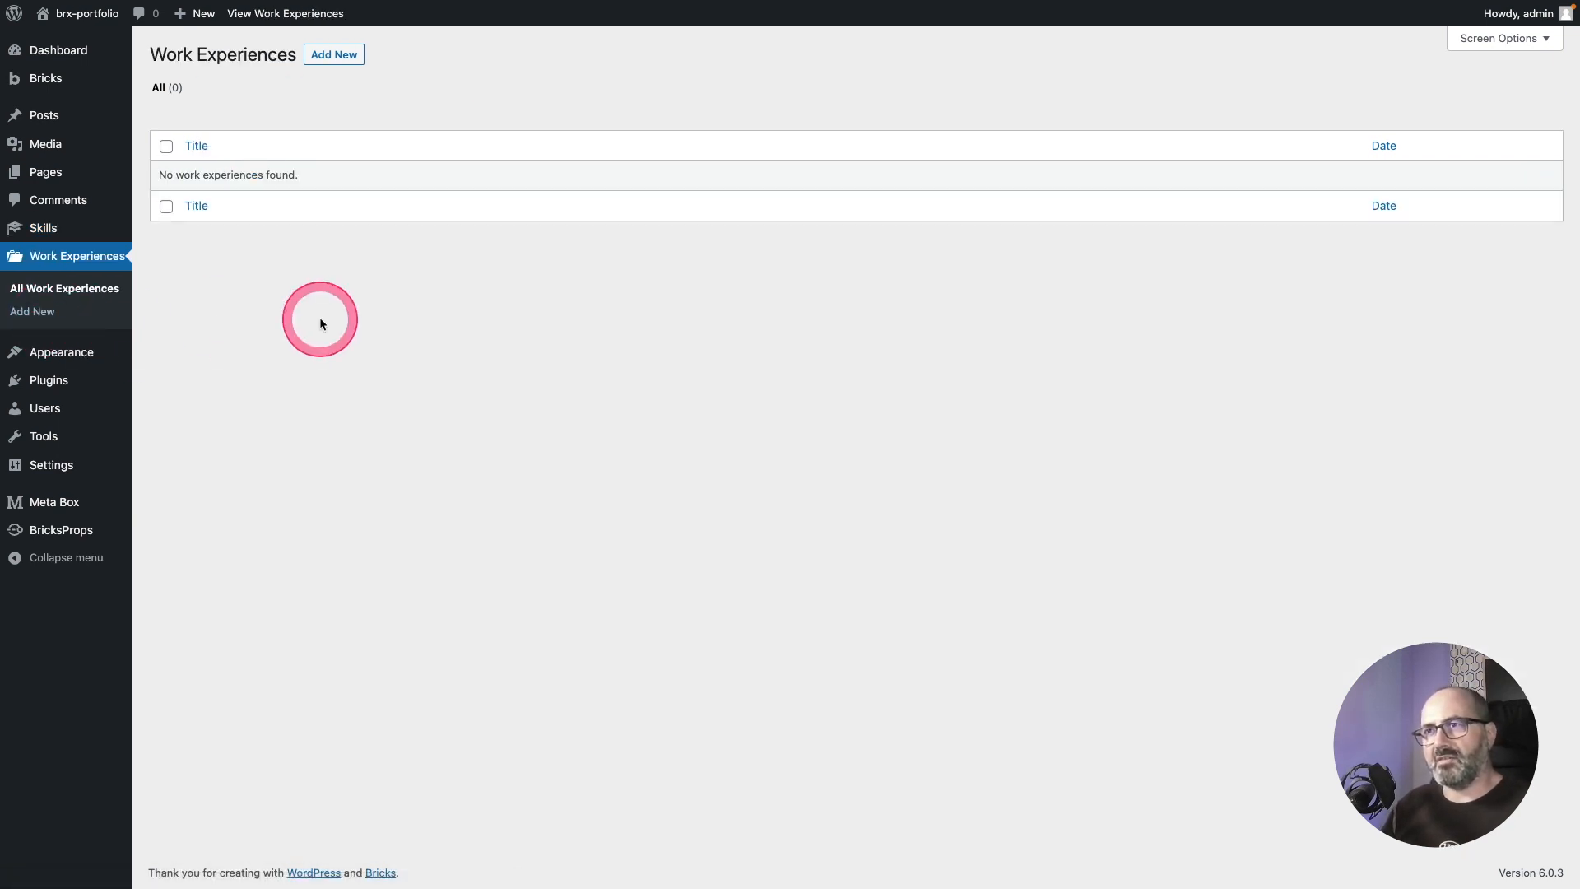
left_click(334, 55)
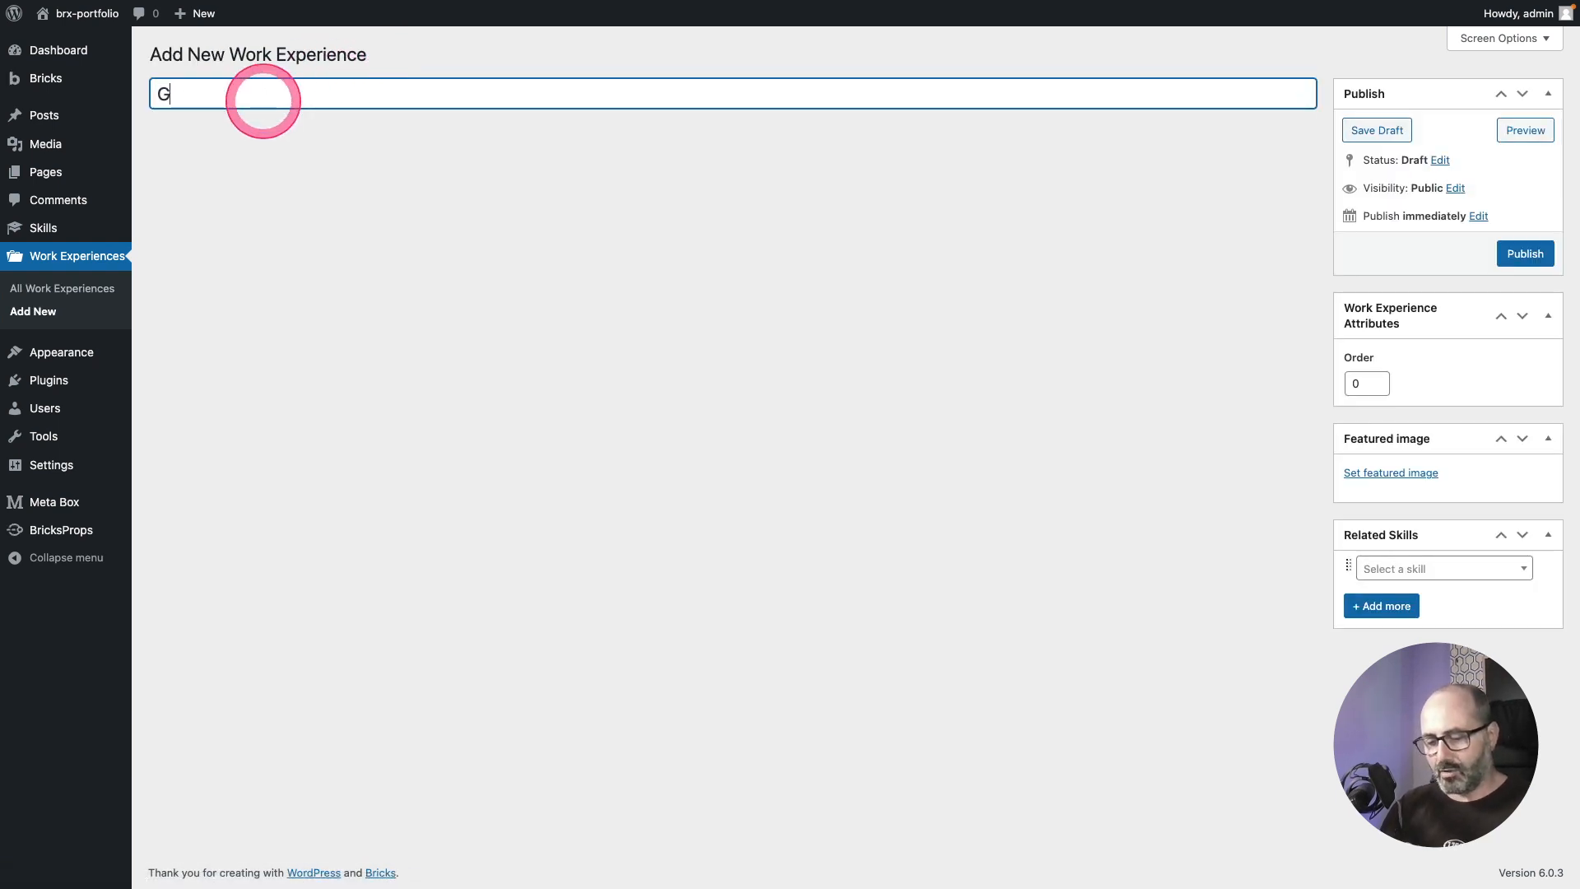
left_click(1457, 568)
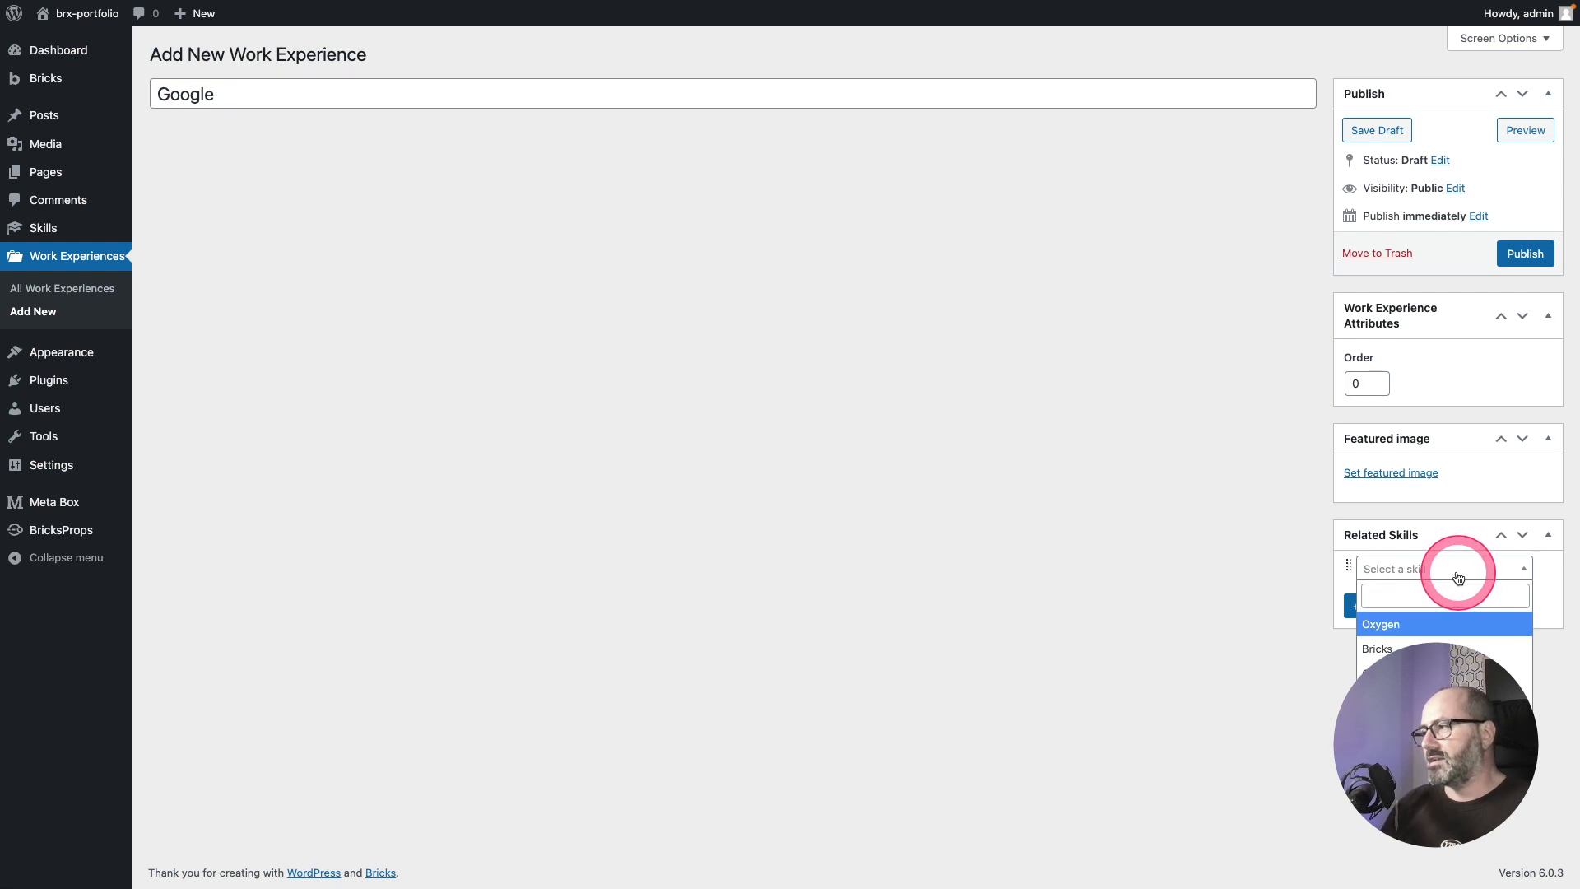
left_click(1425, 627)
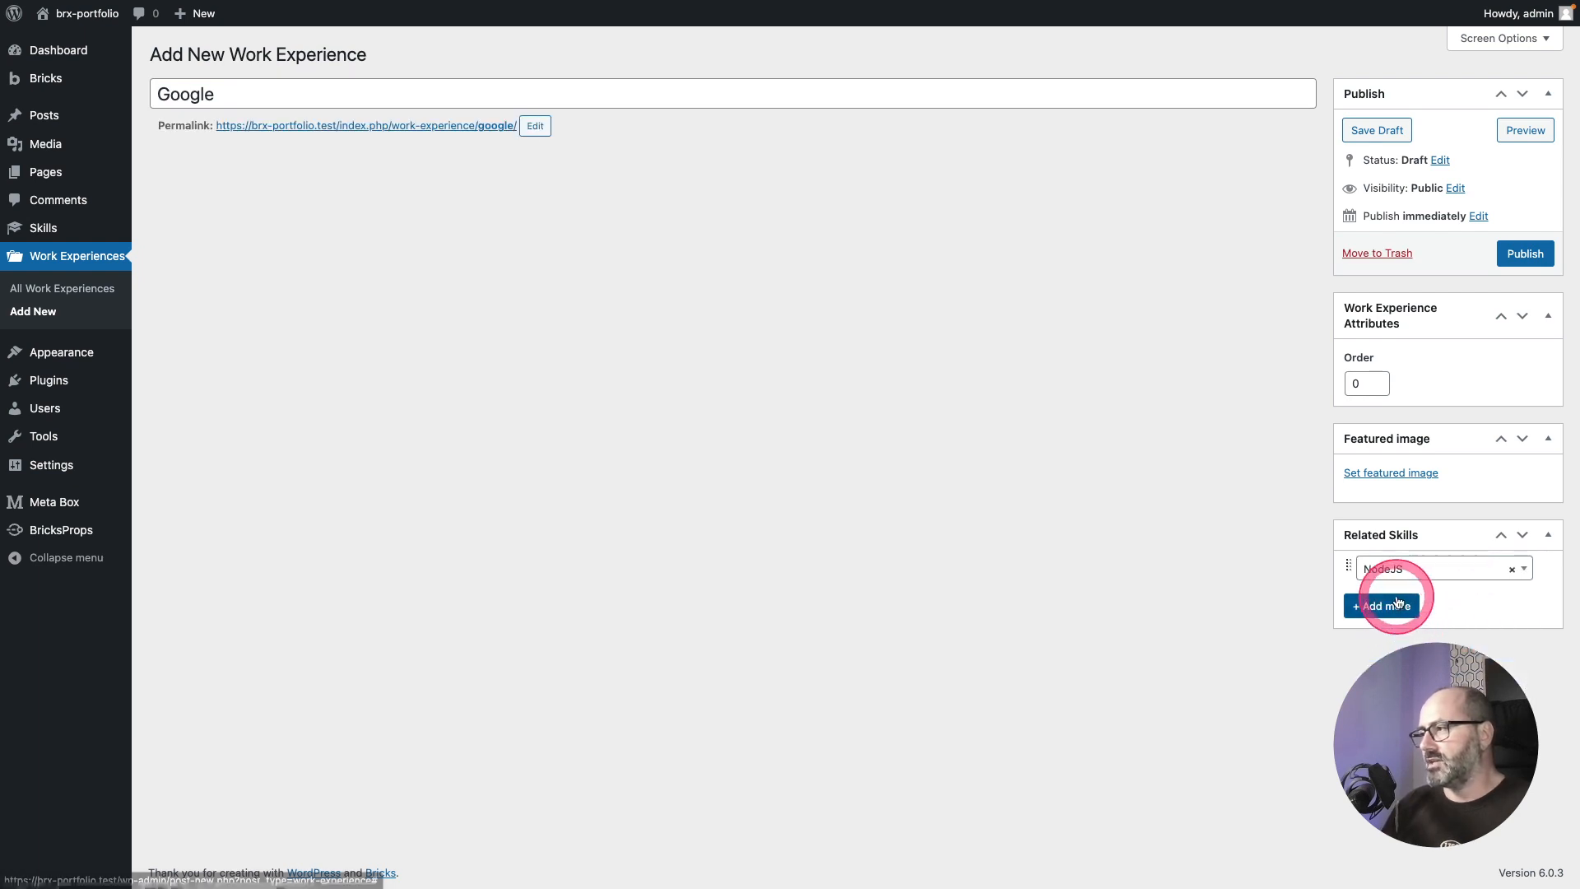
Step: Add PHP and VueJS as further related skills of the Google work experience, and publish it
left_click(1400, 603)
left_click(1415, 608)
left_click(1422, 687)
left_click(1399, 640)
left_click(1398, 637)
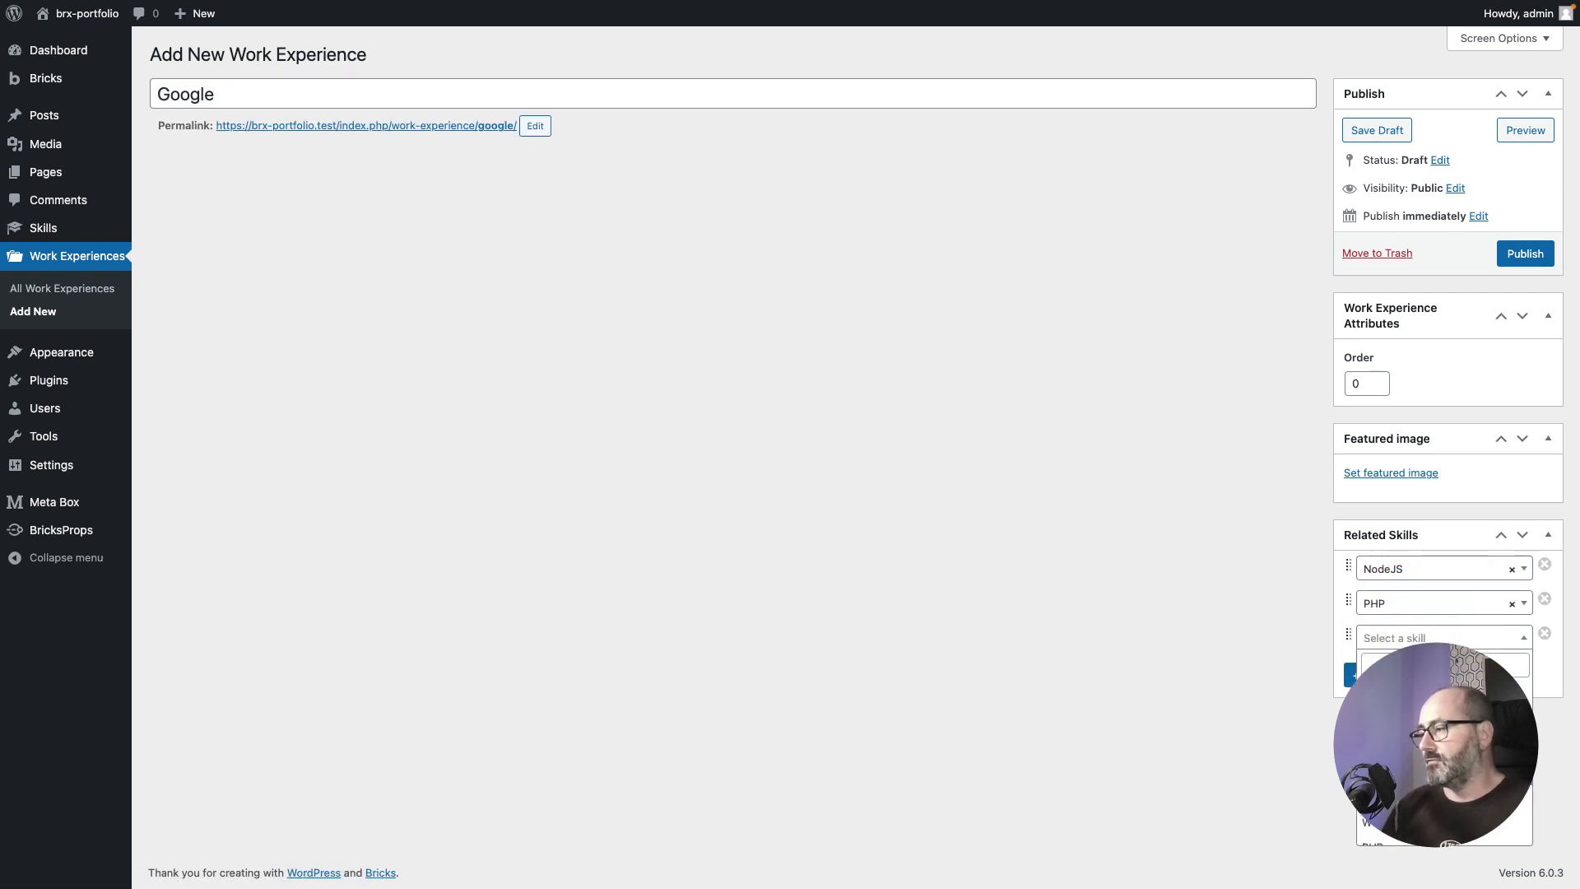
left_click(1523, 253)
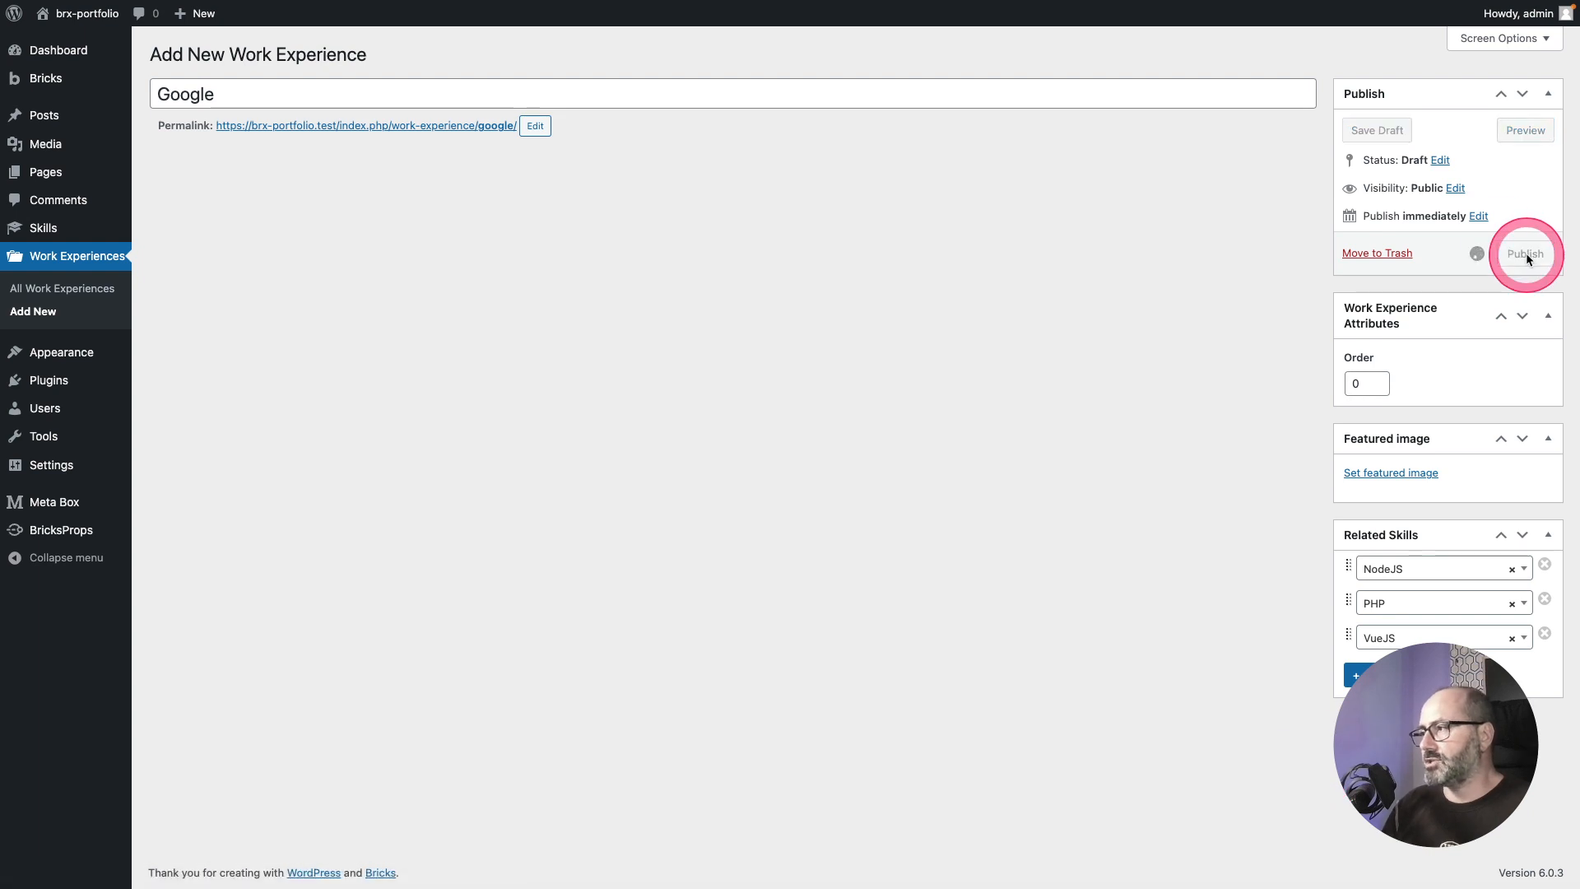
Step: Open the PHP skill from the list of all skills to check its related work experiences
left_click(189, 138)
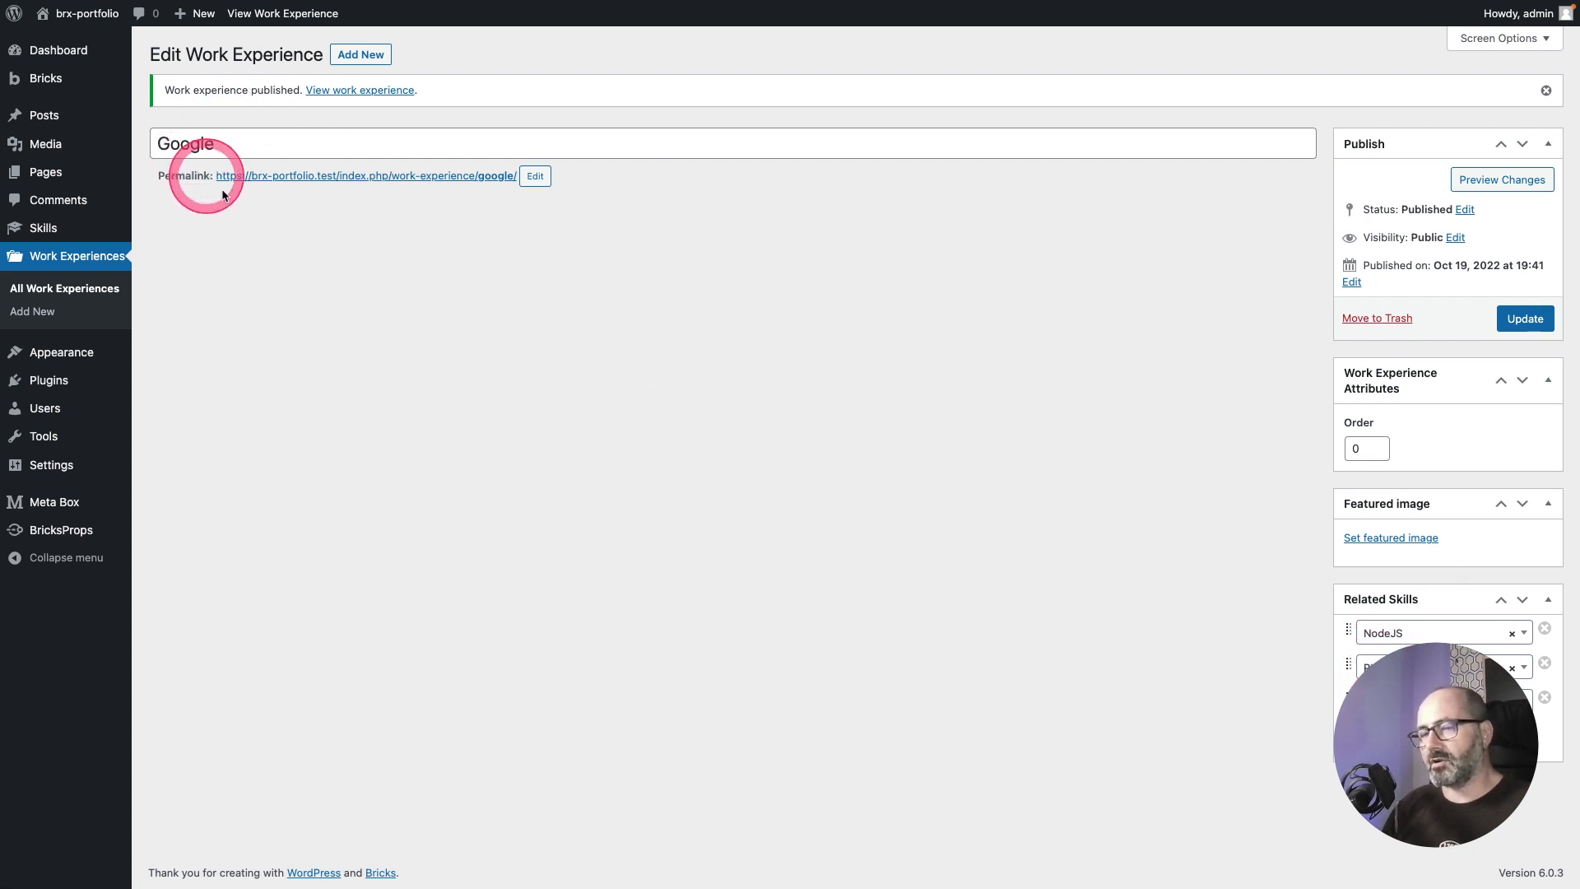
left_click(156, 225)
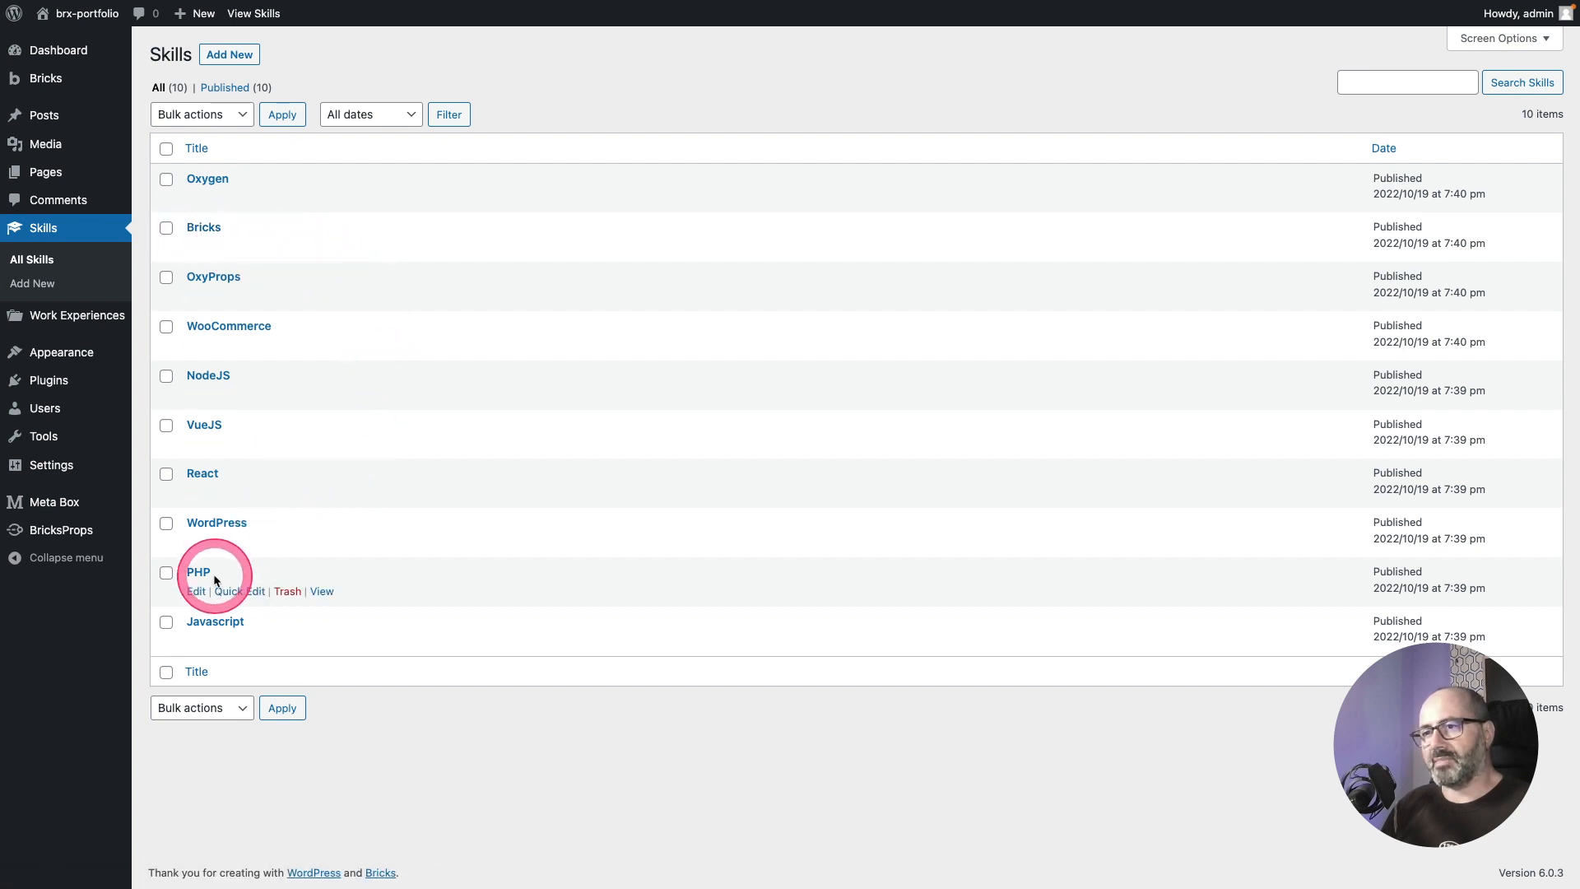
left_click(198, 594)
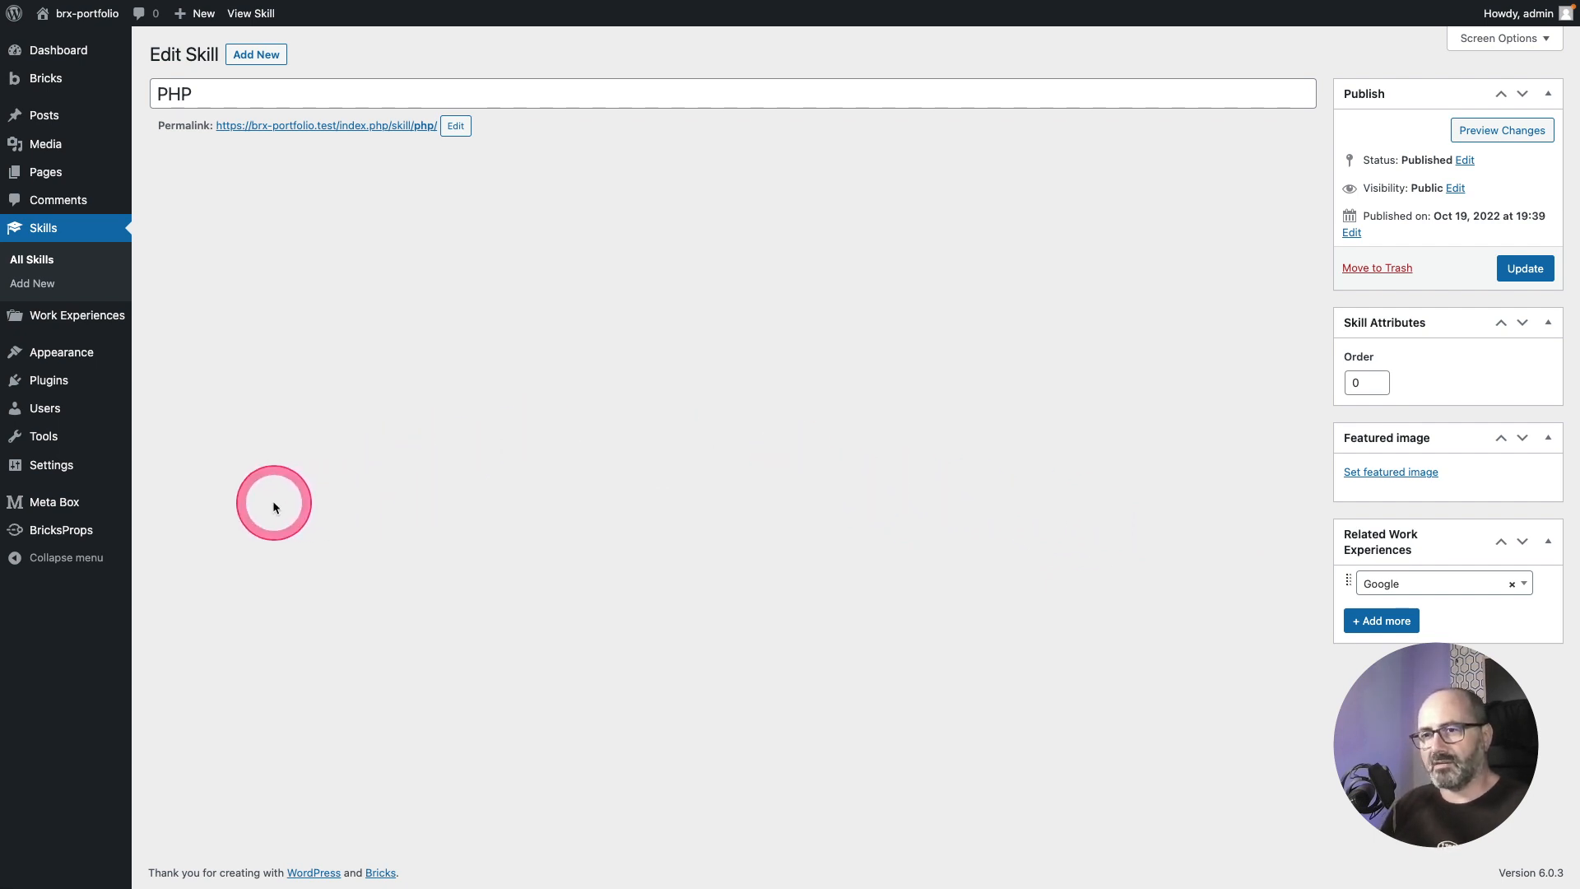
Step: Create a new Meta Box field group titled "Skills Fields" and assign it to the Skill post type instead of Post
mouse_move(49, 498)
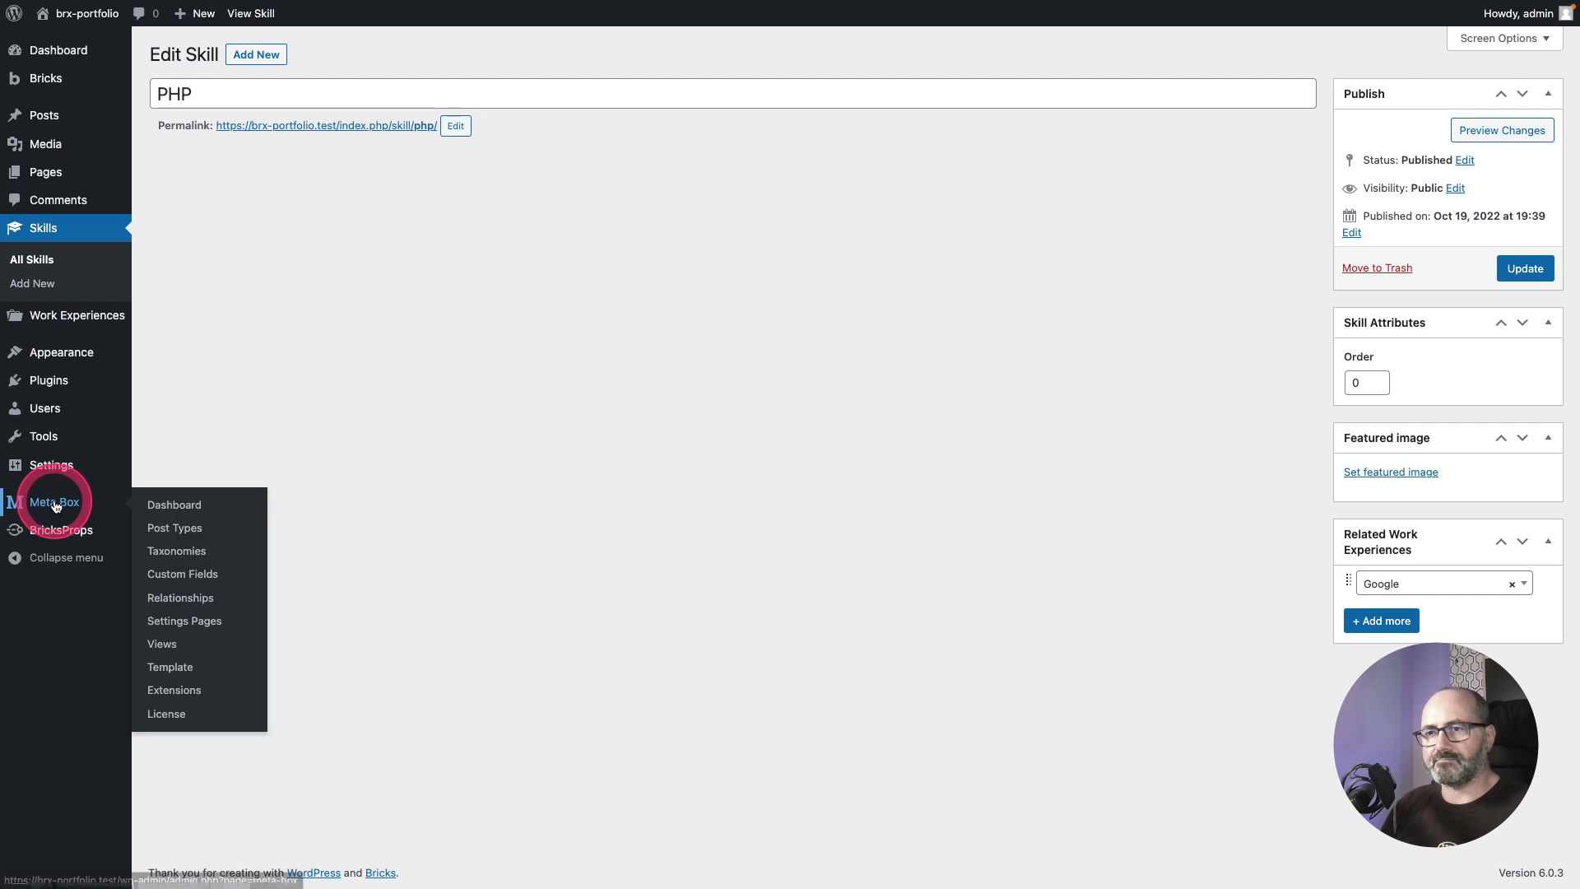
left_click(210, 586)
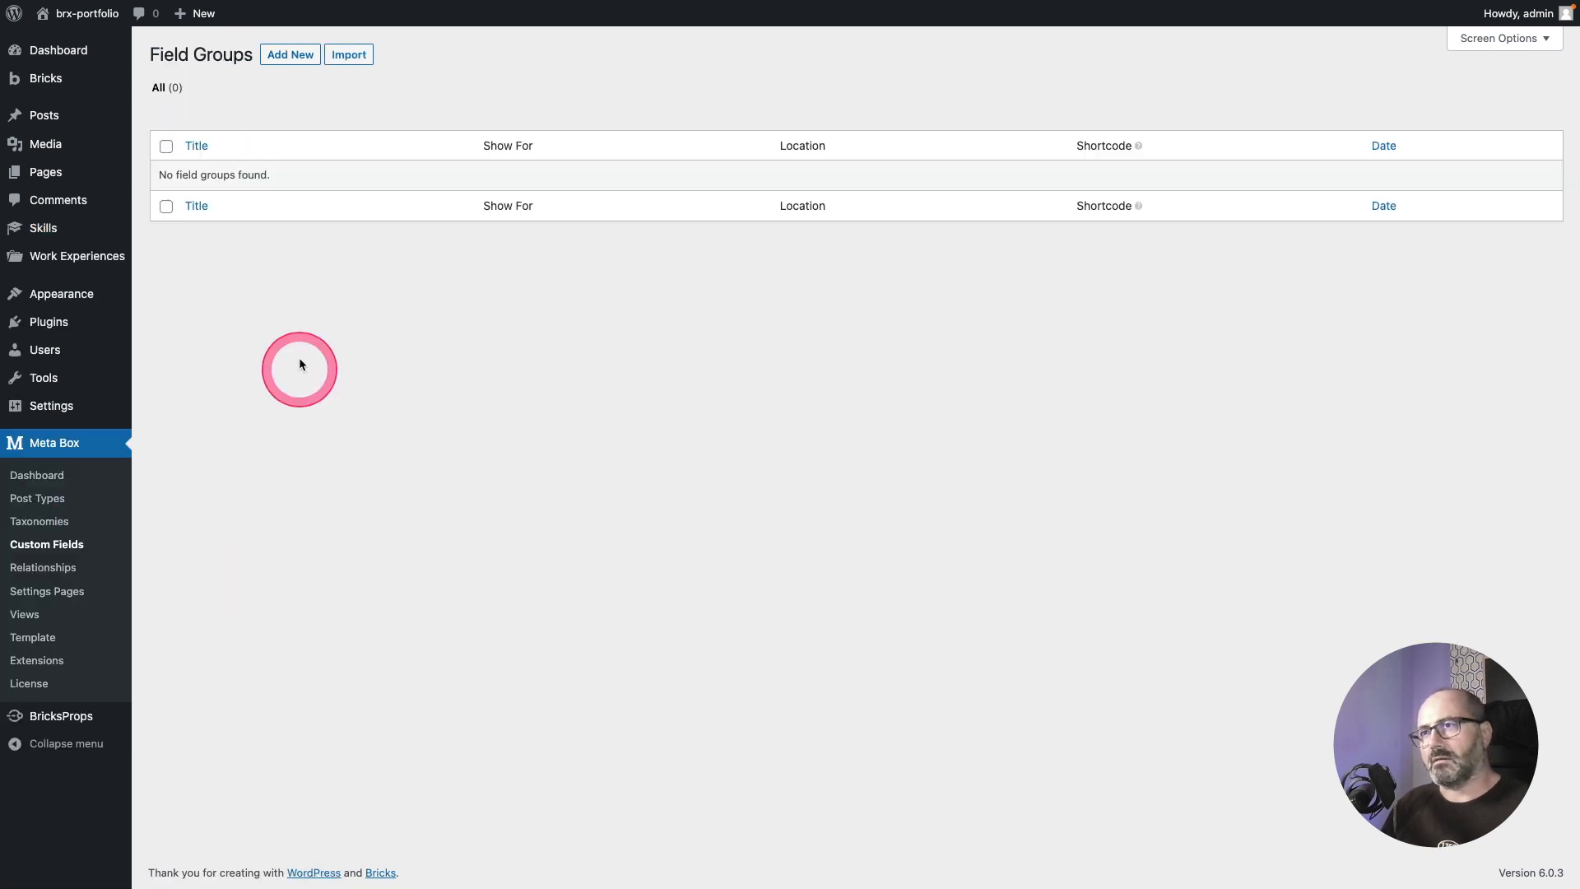
left_click(291, 55)
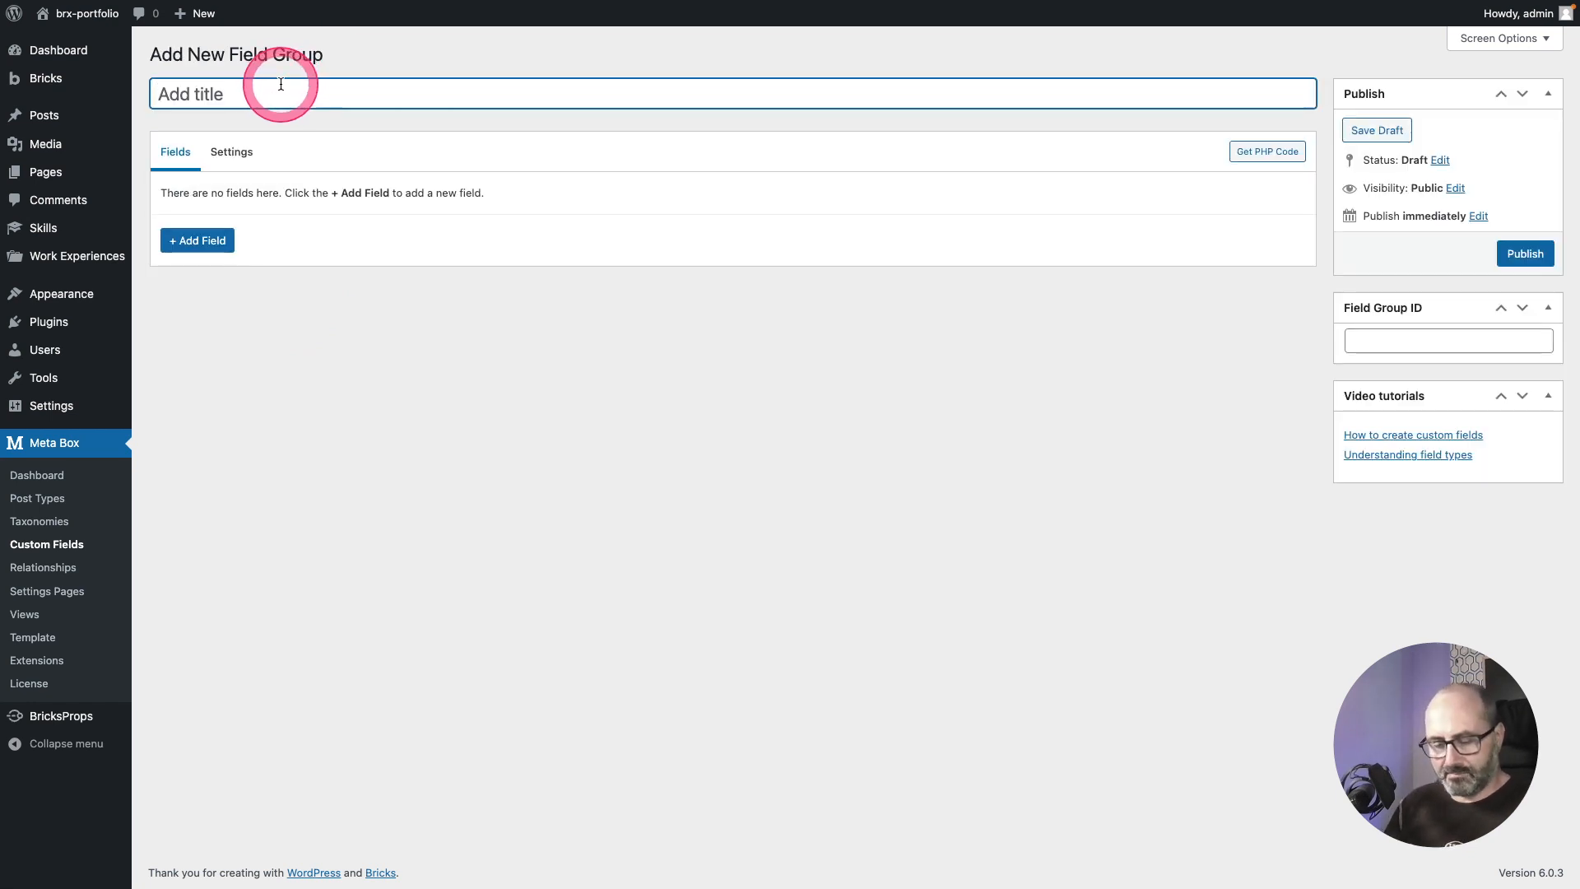
type("Skills Fields")
left_click(239, 154)
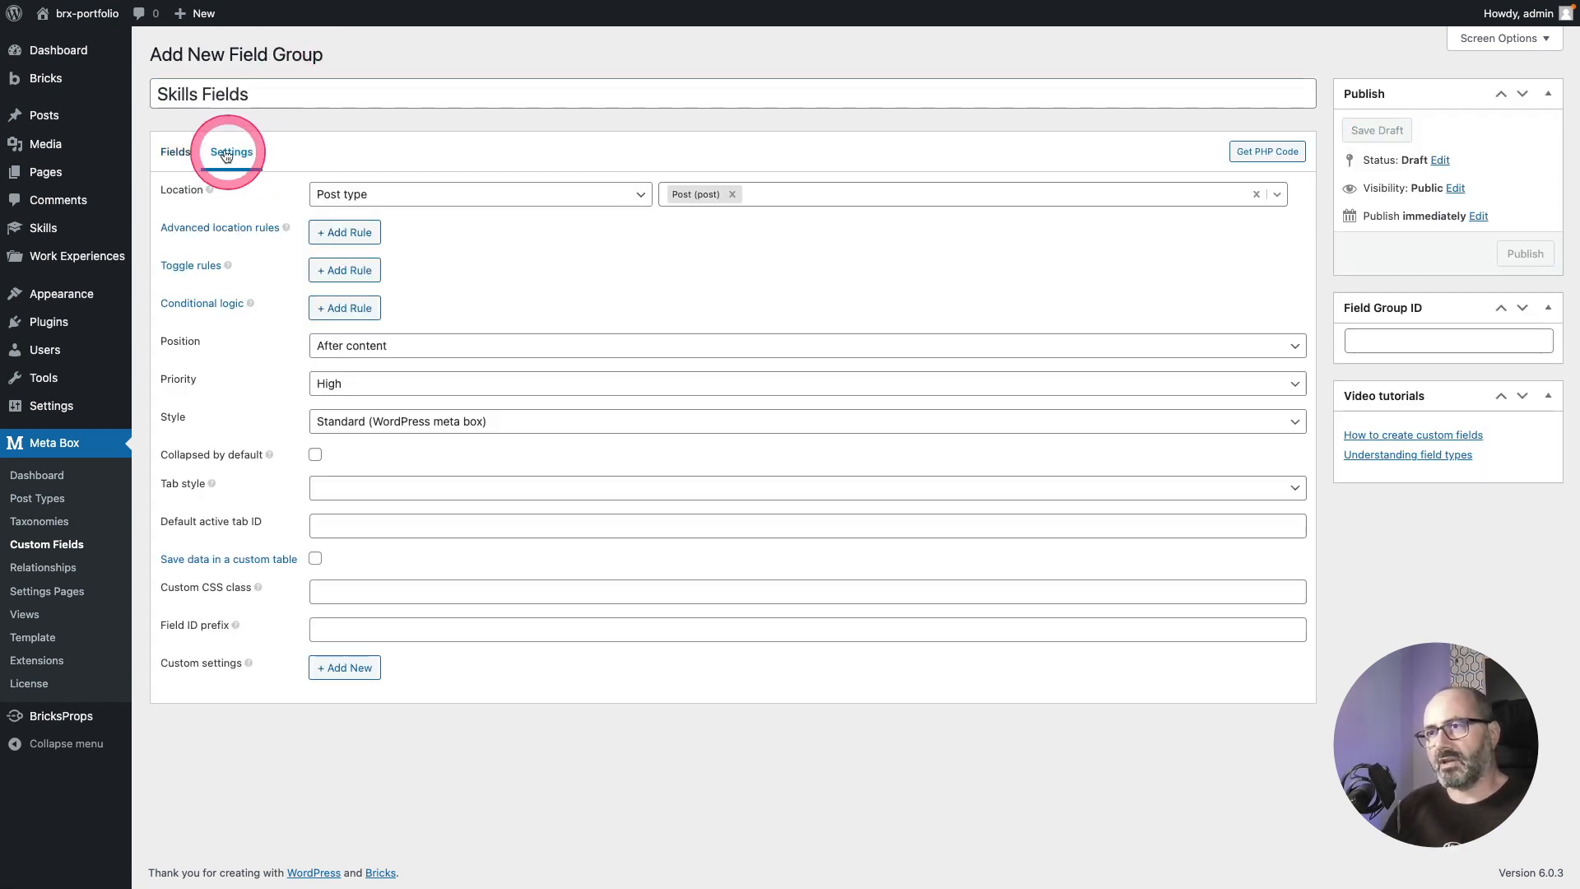
left_click(728, 194)
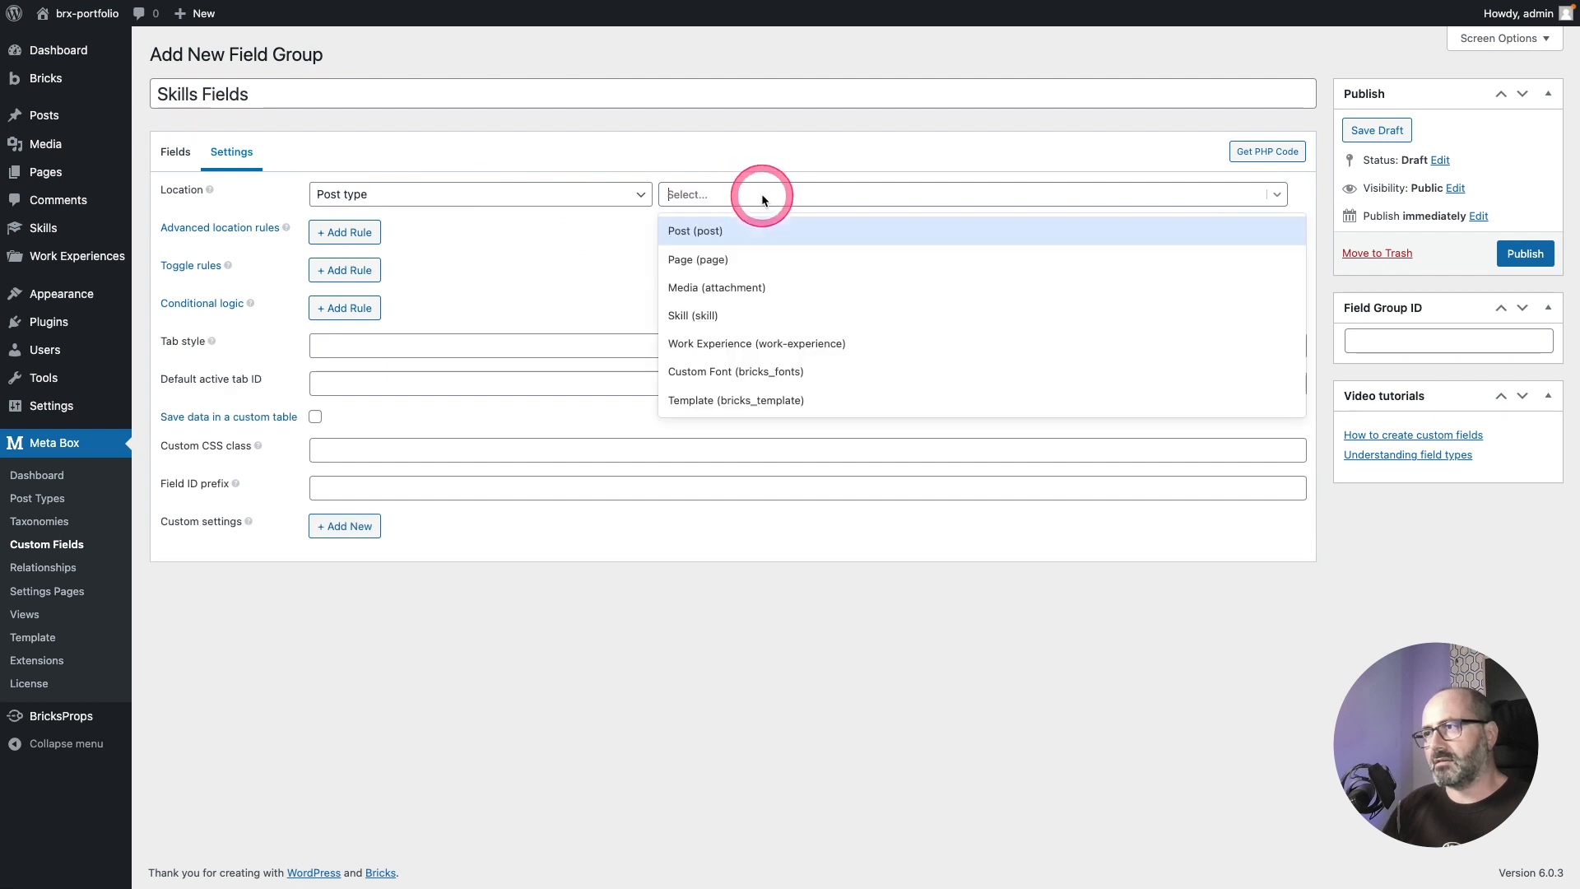
left_click(705, 306)
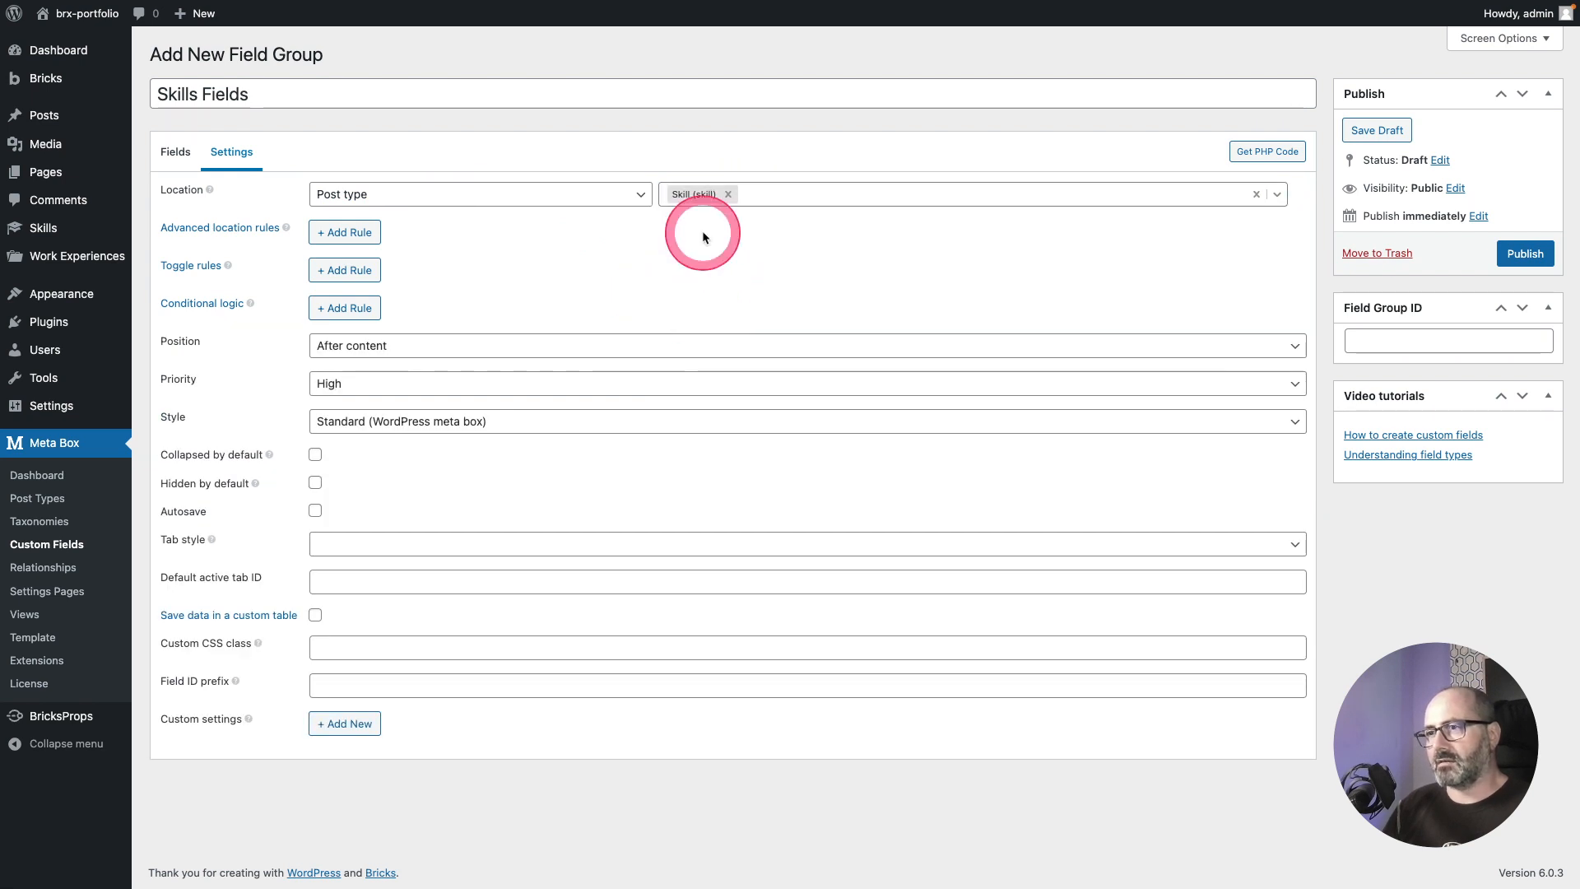
Step: Add a text field labelled "Proficiency" to the Skills Fields group and publish the group
left_click(176, 152)
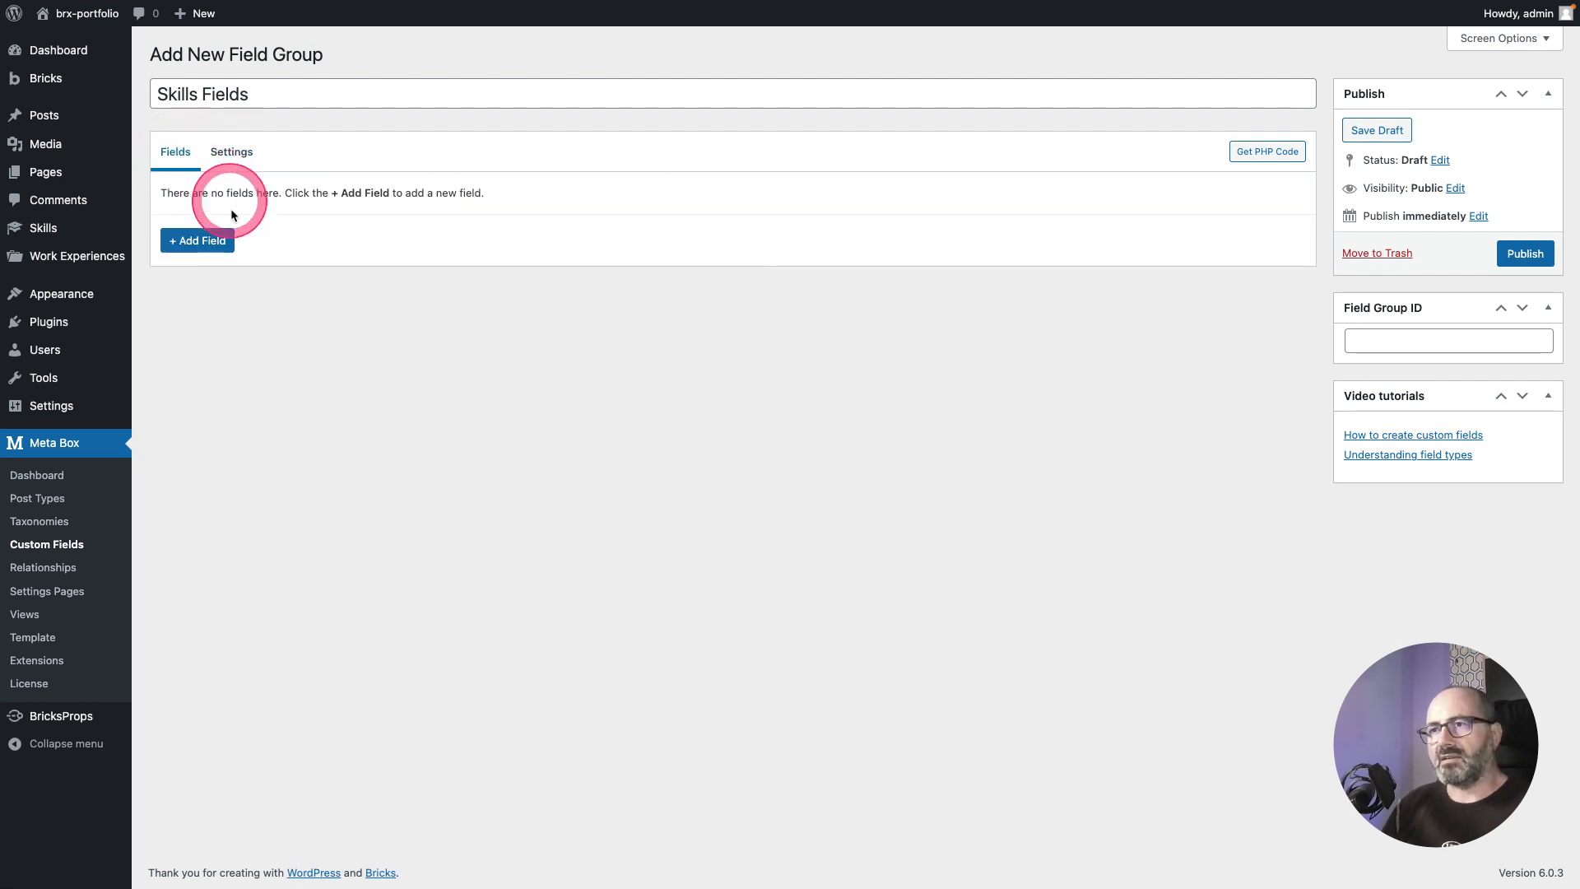
left_click(199, 241)
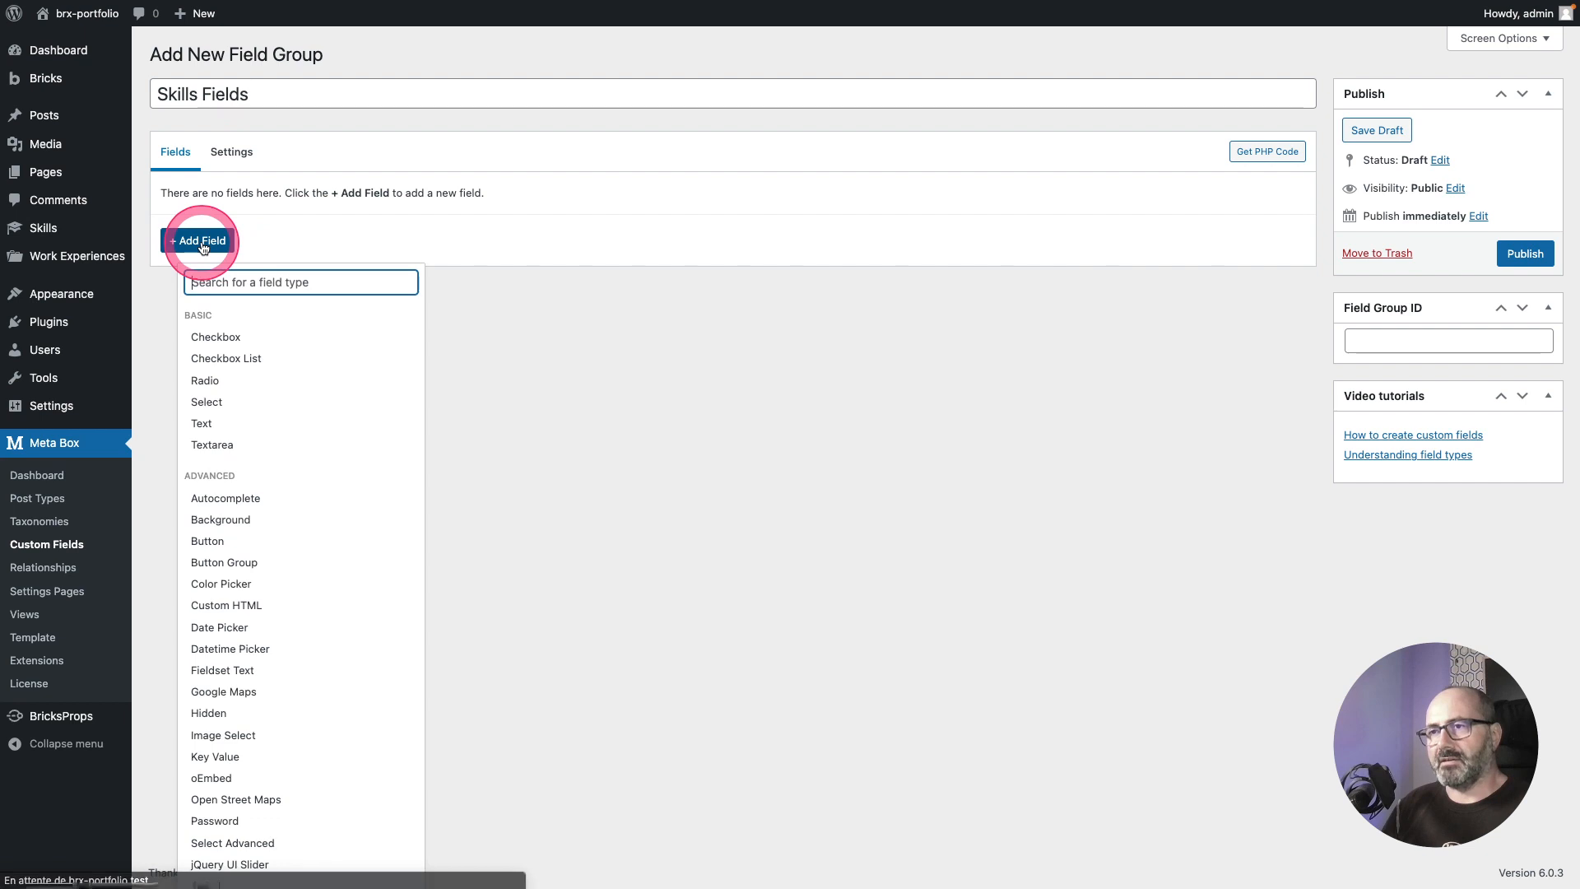
left_click(201, 423)
left_click(347, 263)
double_click(347, 263)
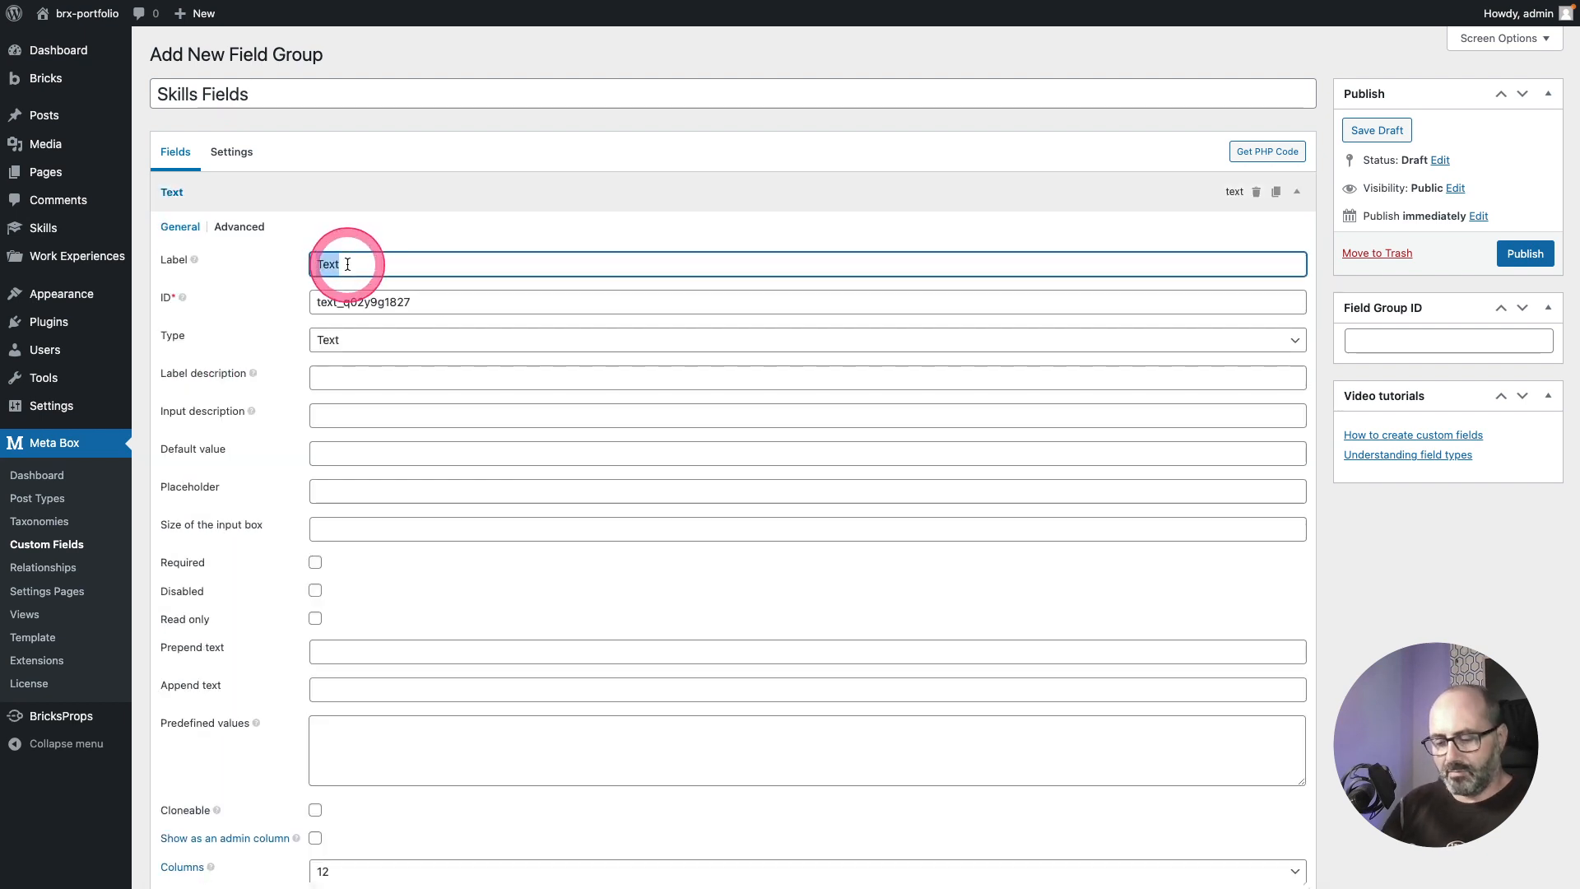
type("Proficiency")
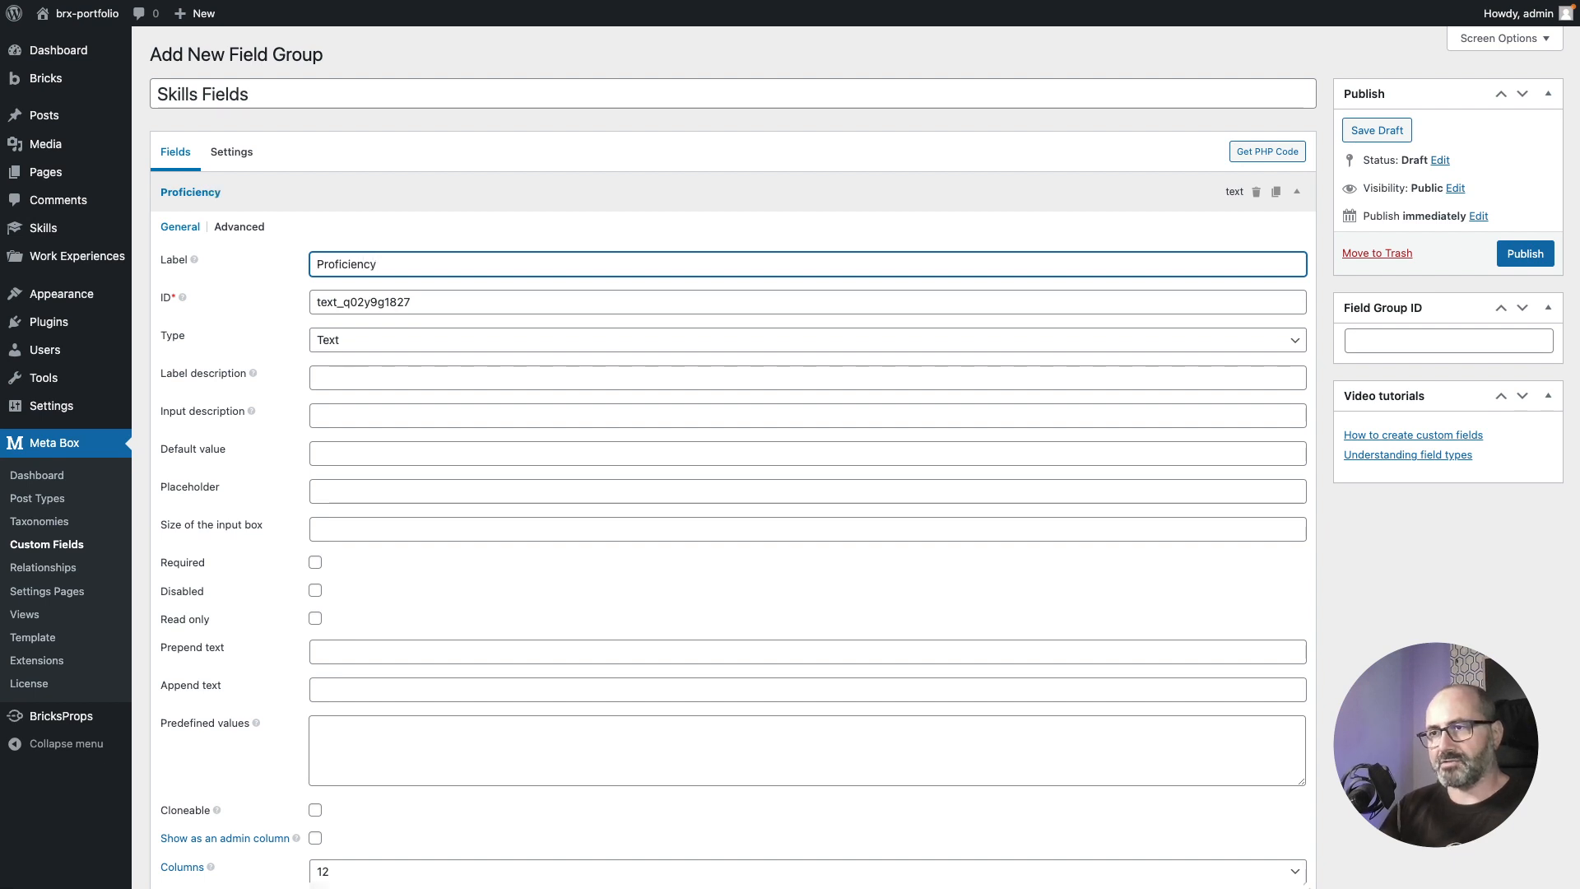
left_click(1514, 255)
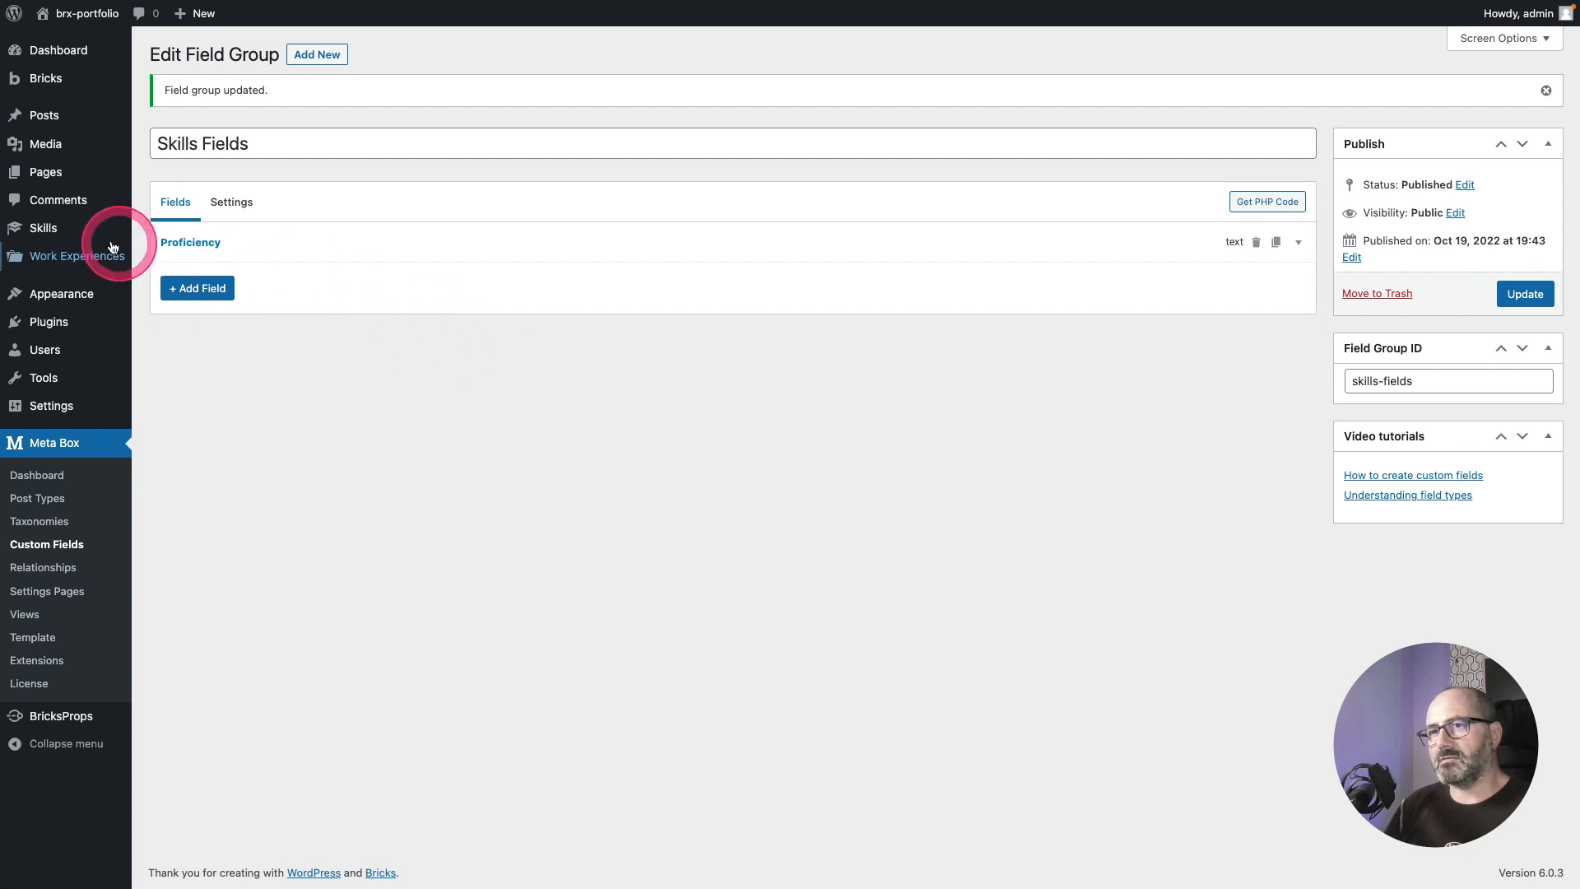
Step: Open the Oxygen skill for editing, set its Proficiency to 95% and save the update
left_click(38, 229)
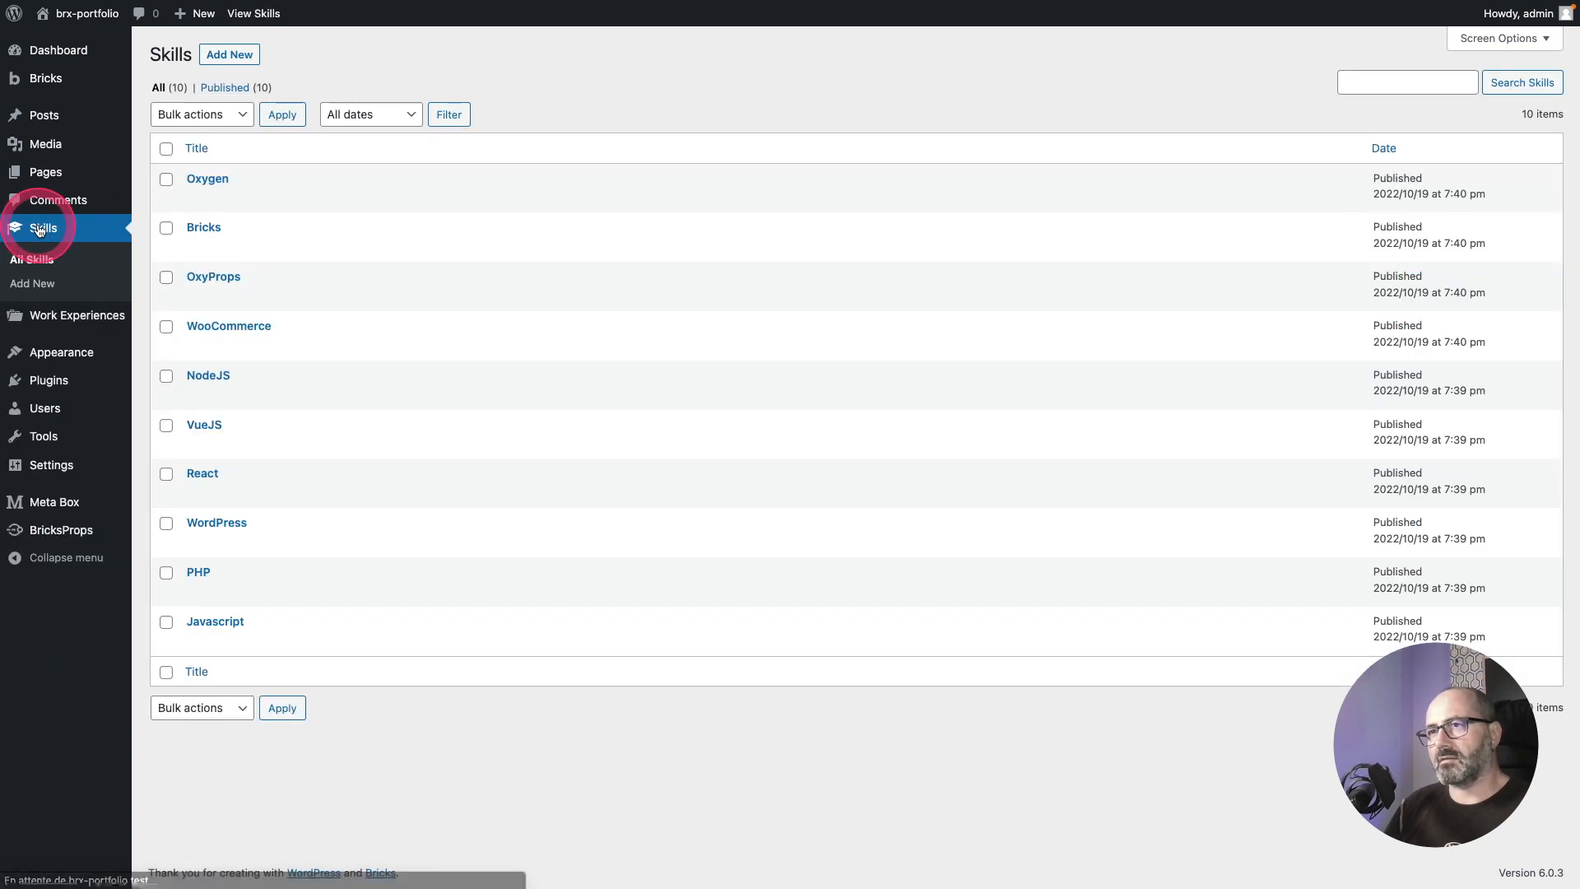
left_click(210, 221)
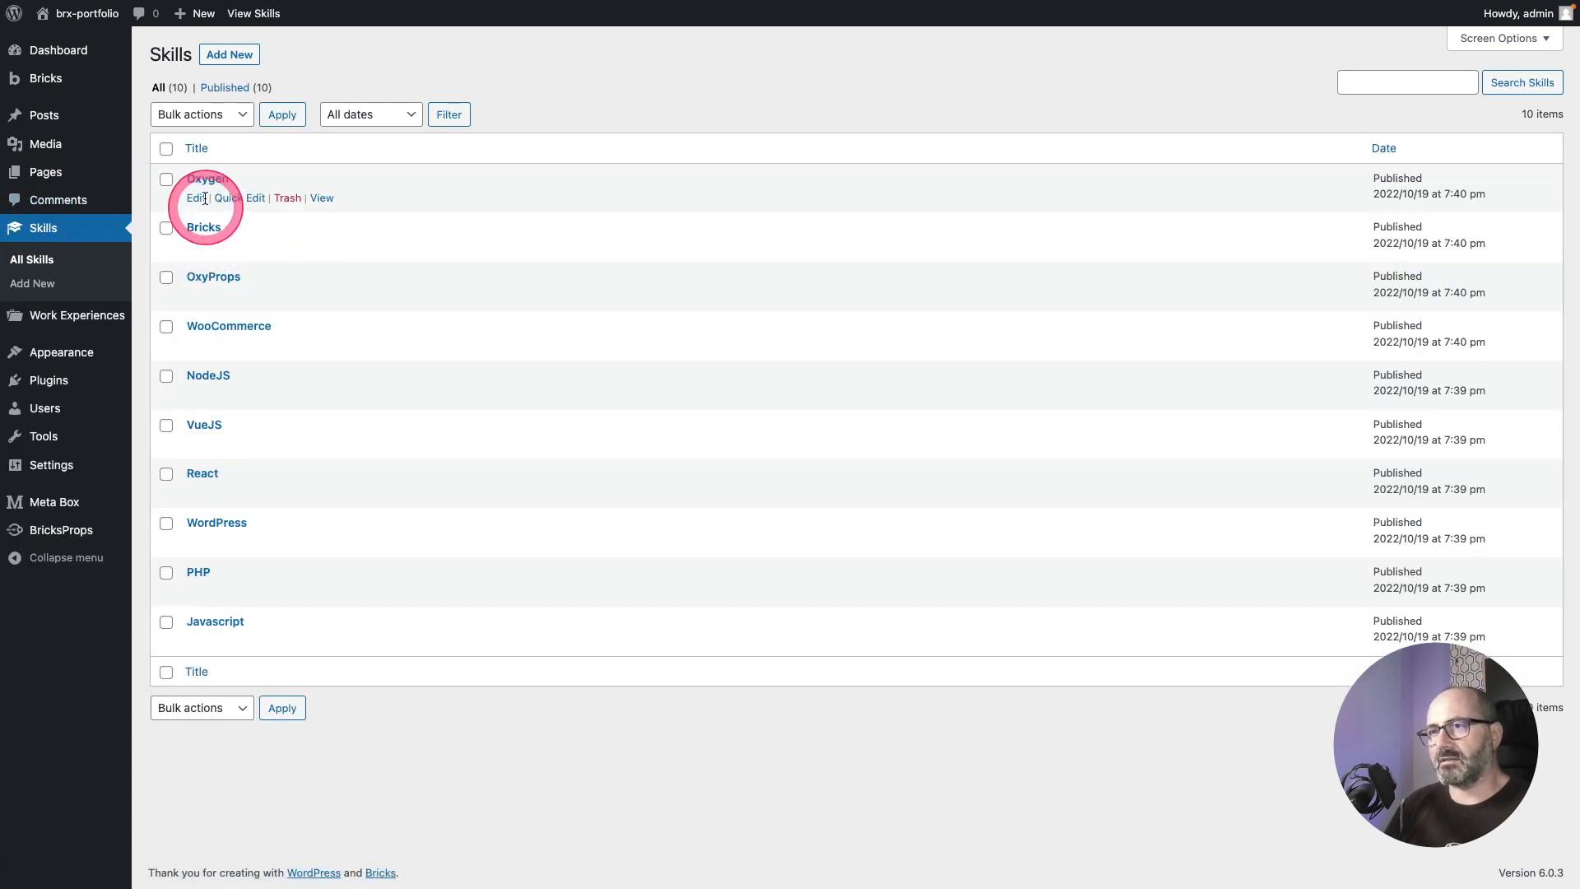
left_click(200, 198)
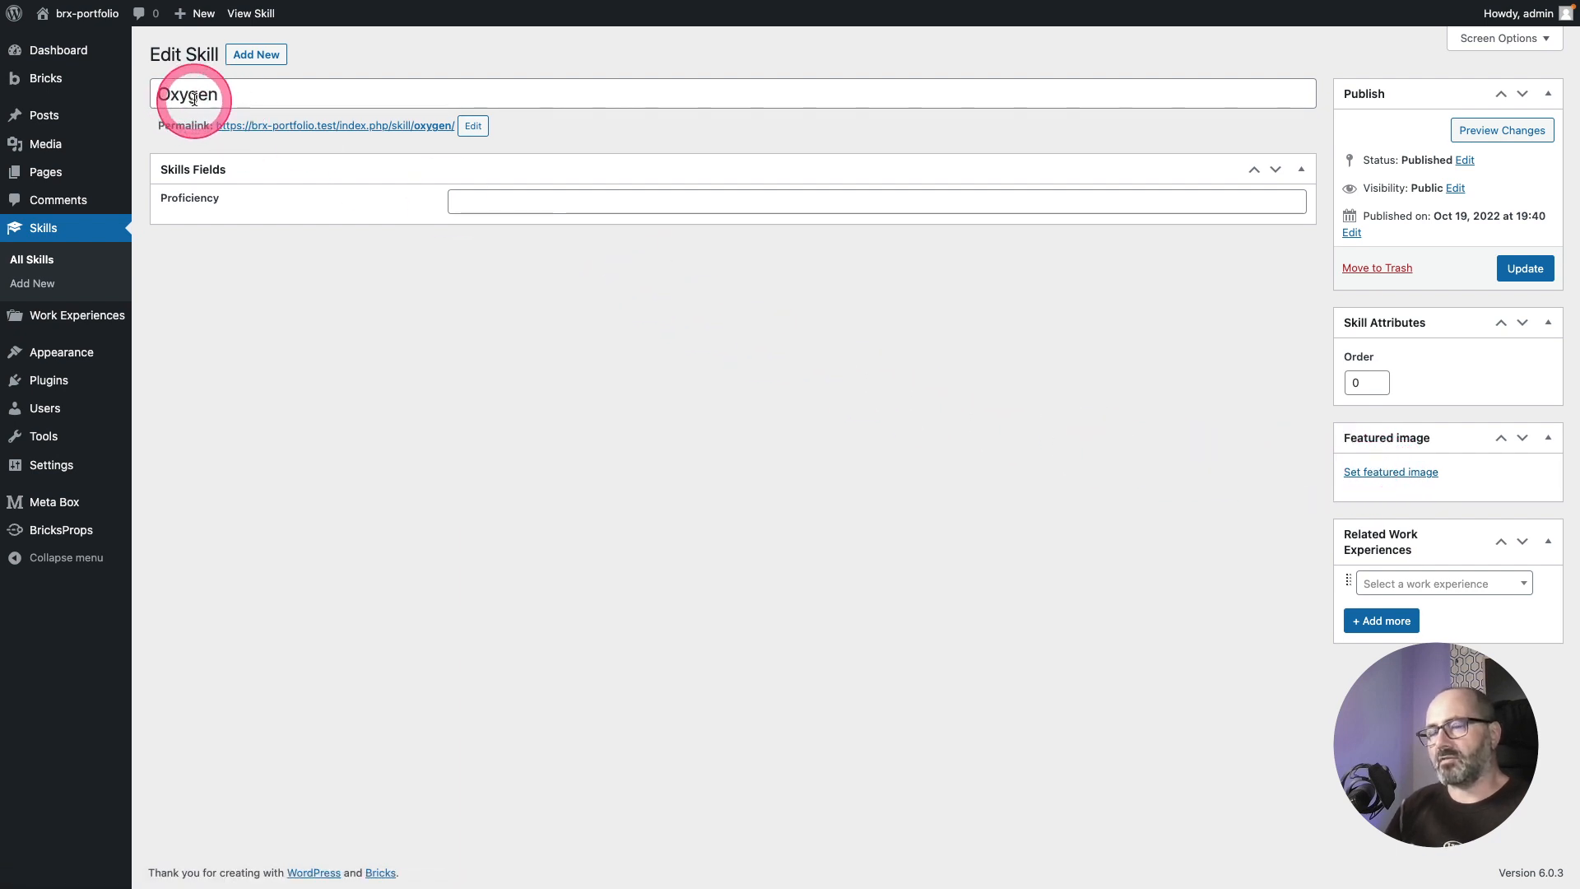
left_click(474, 195)
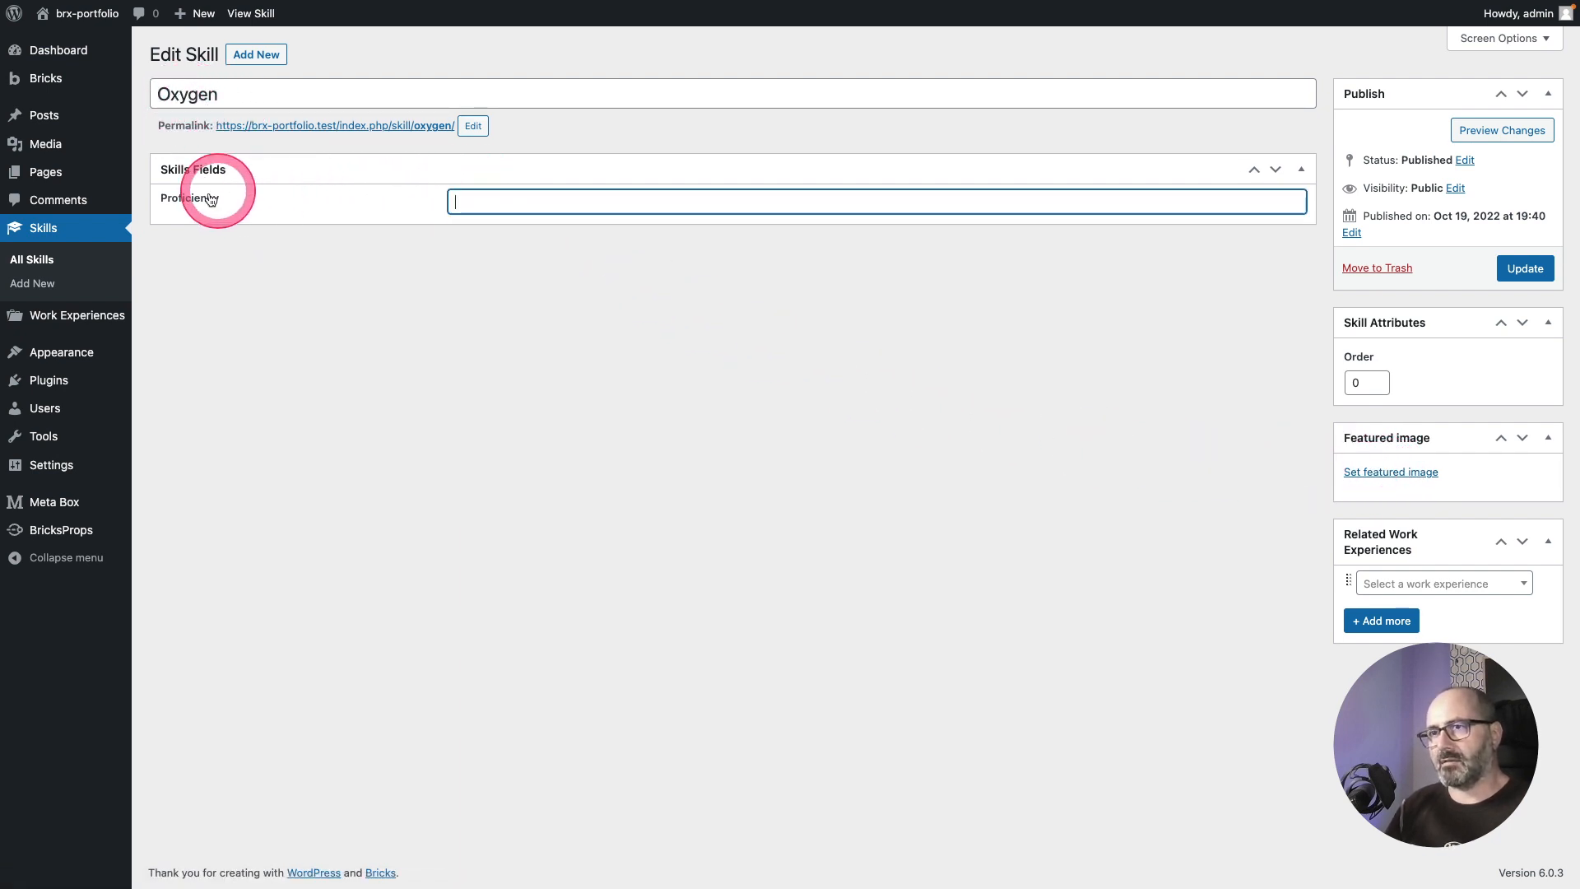
type("95")
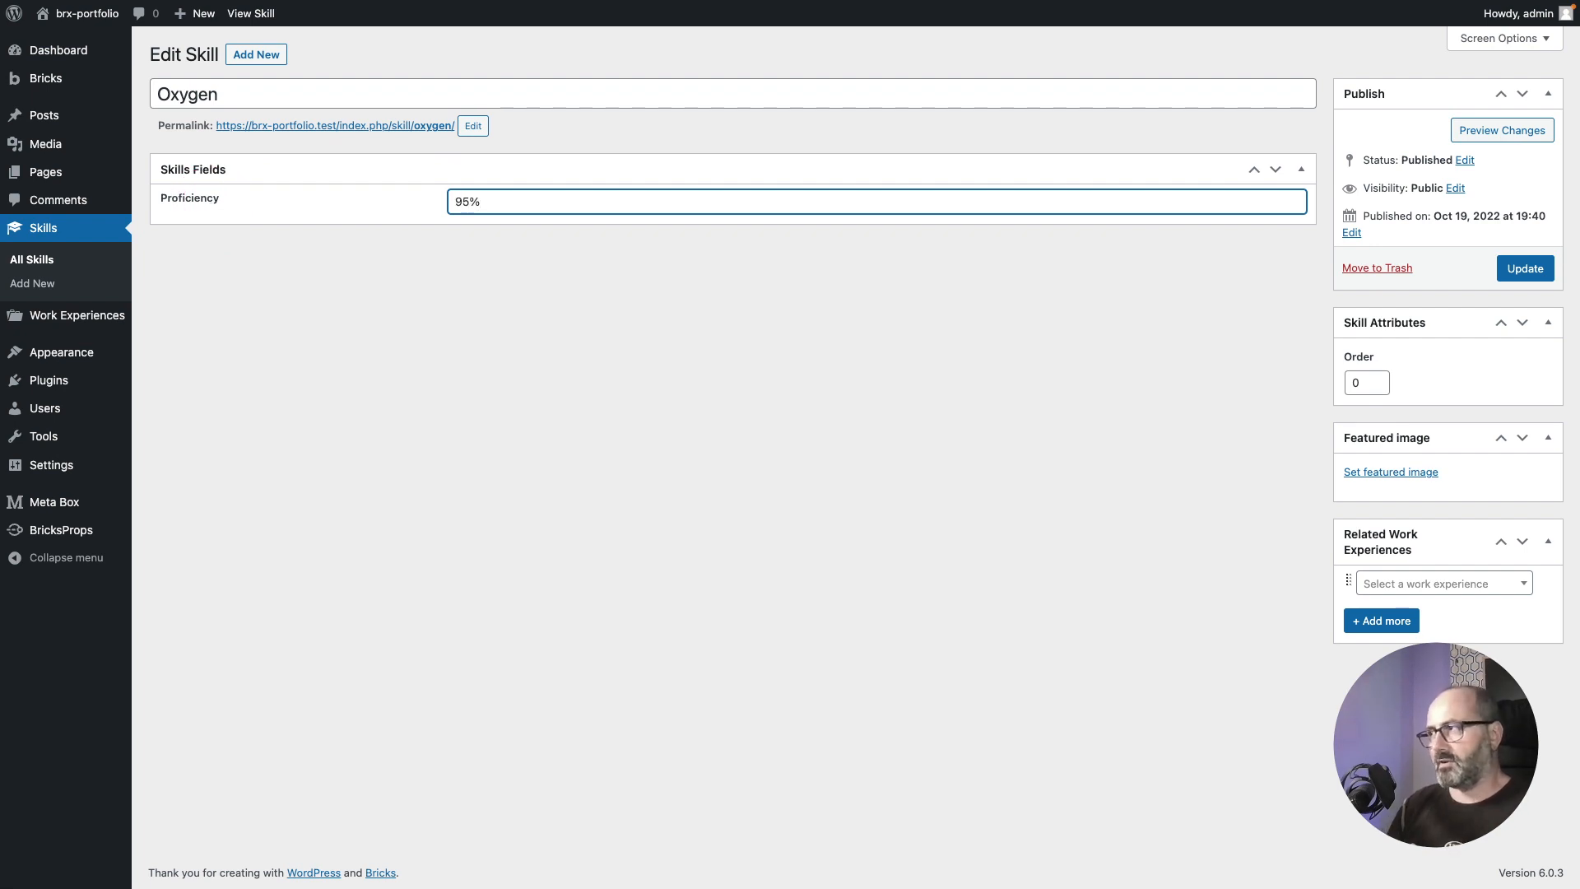
key("Return")
Step: Create another Meta Box field group titled "Work Exp Fields" and assign it to the Work Experience post type instead of Post
mouse_move(103, 497)
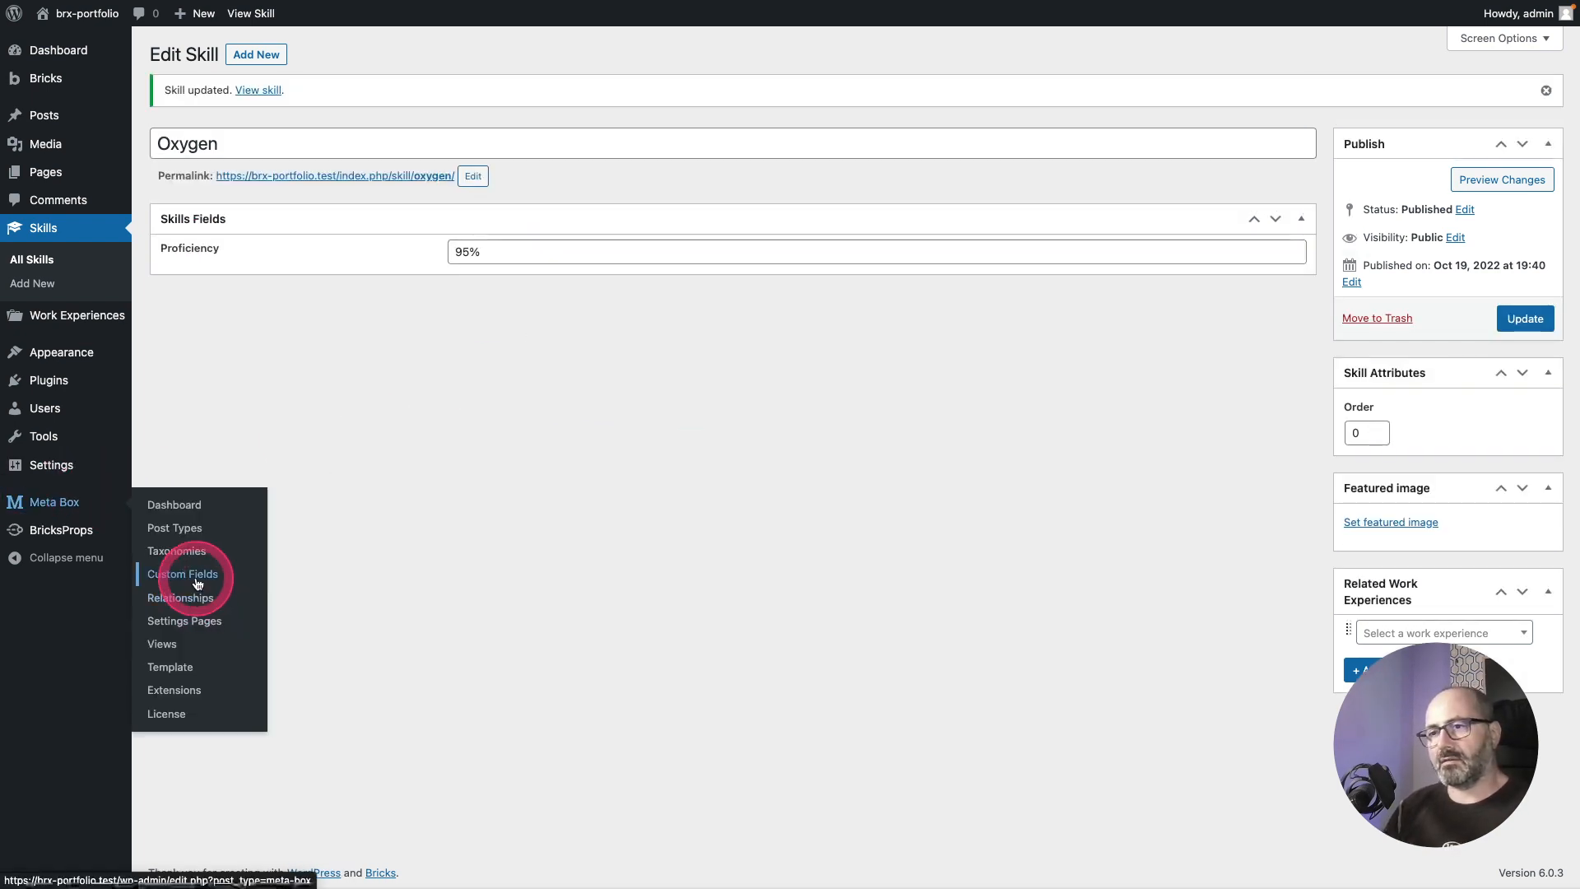
left_click(198, 584)
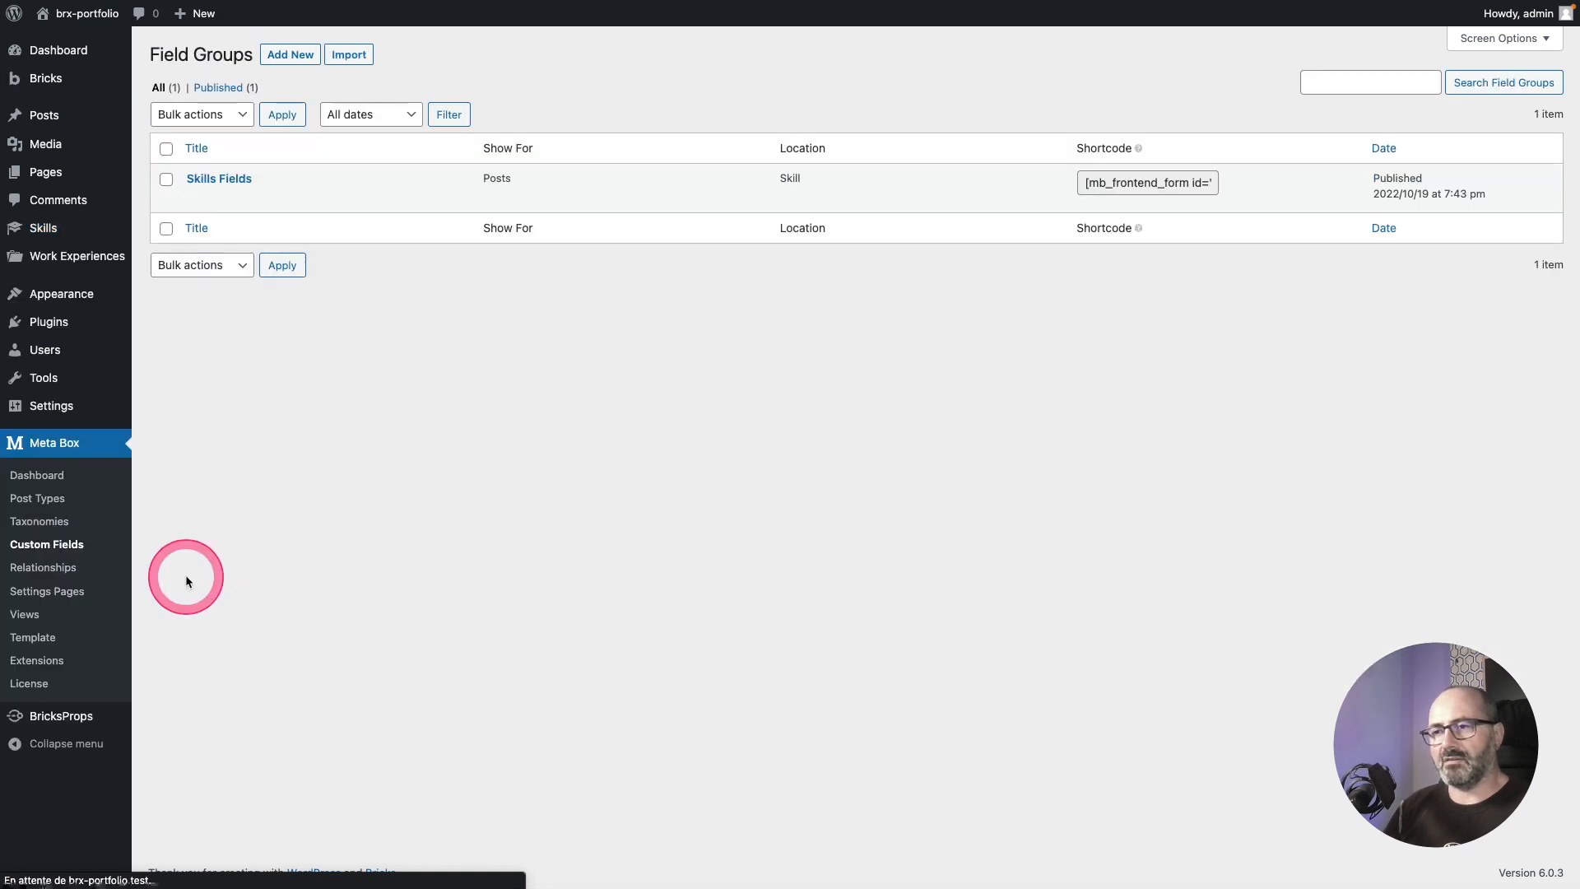
left_click(292, 57)
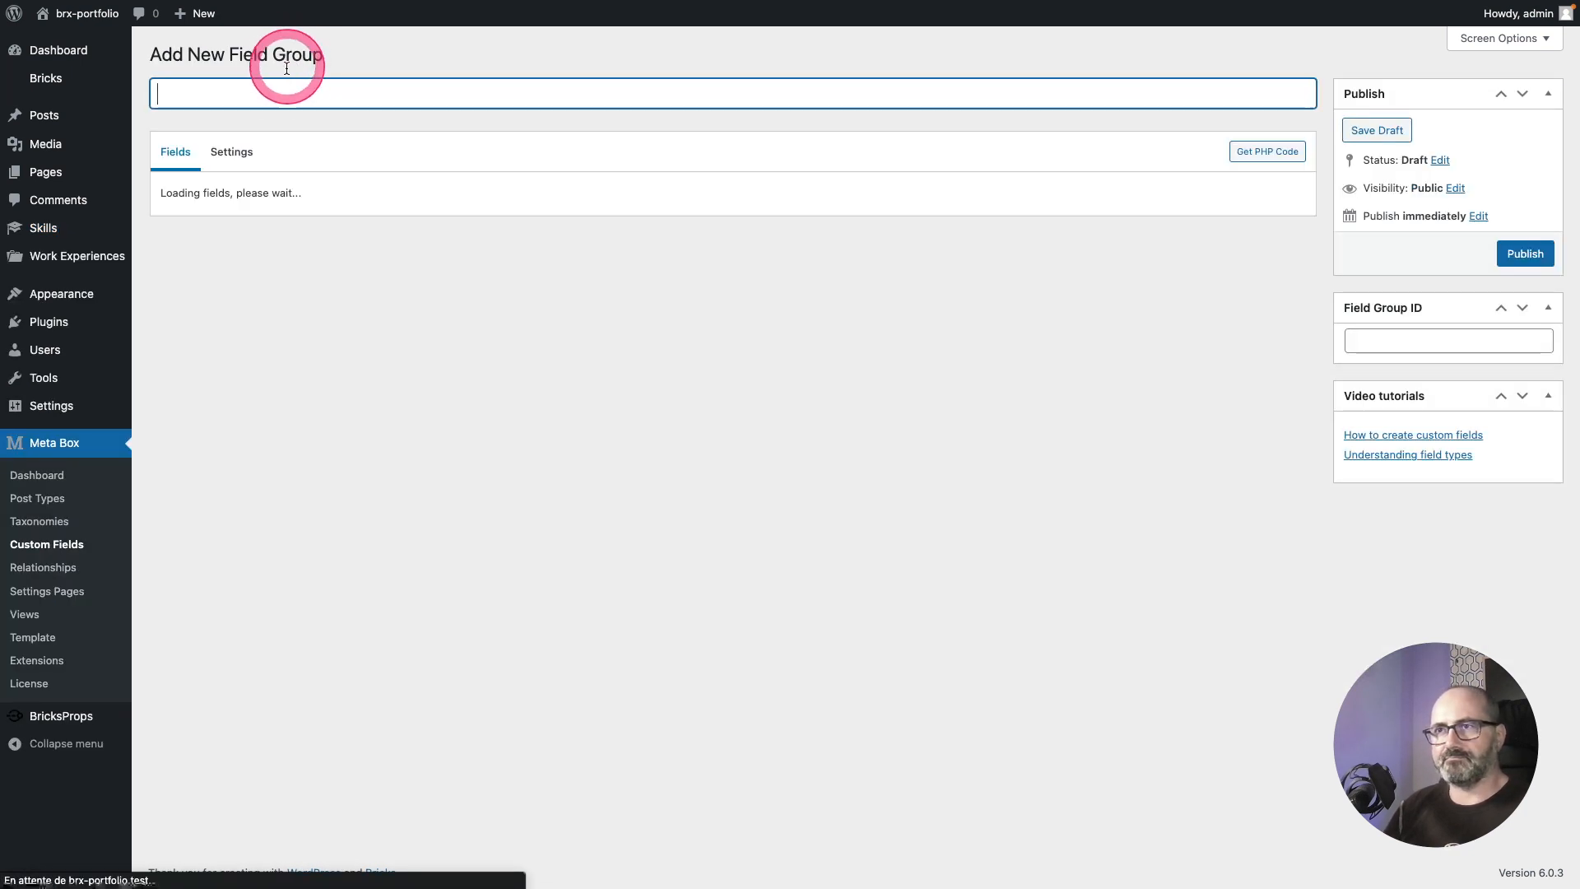
left_click(264, 91)
type("Work Exp Field")
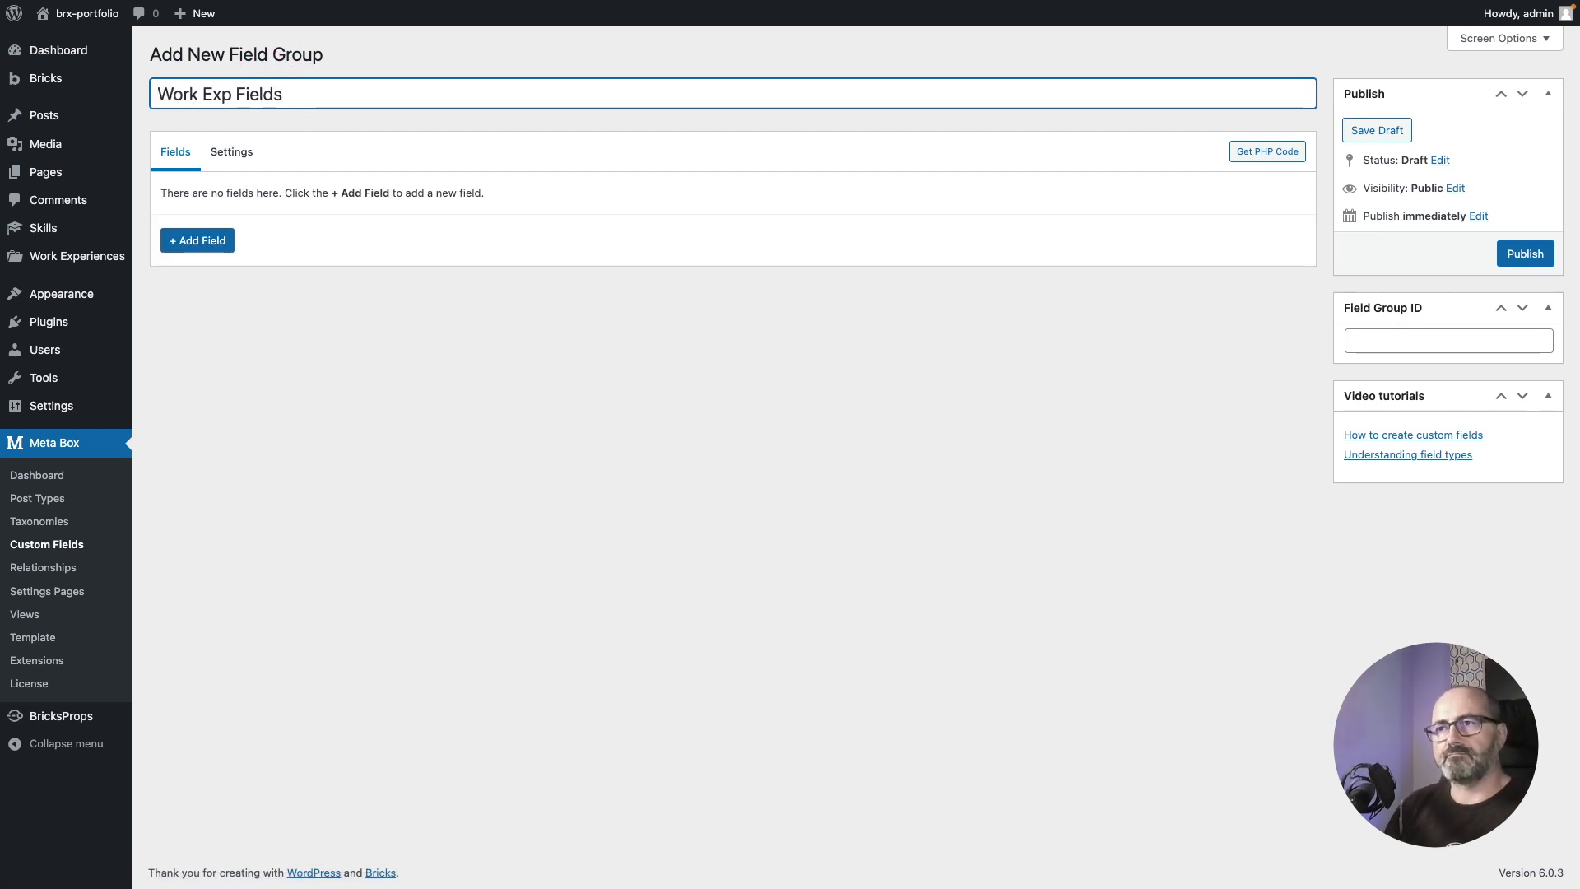
type("s")
left_click(255, 96)
left_click(236, 152)
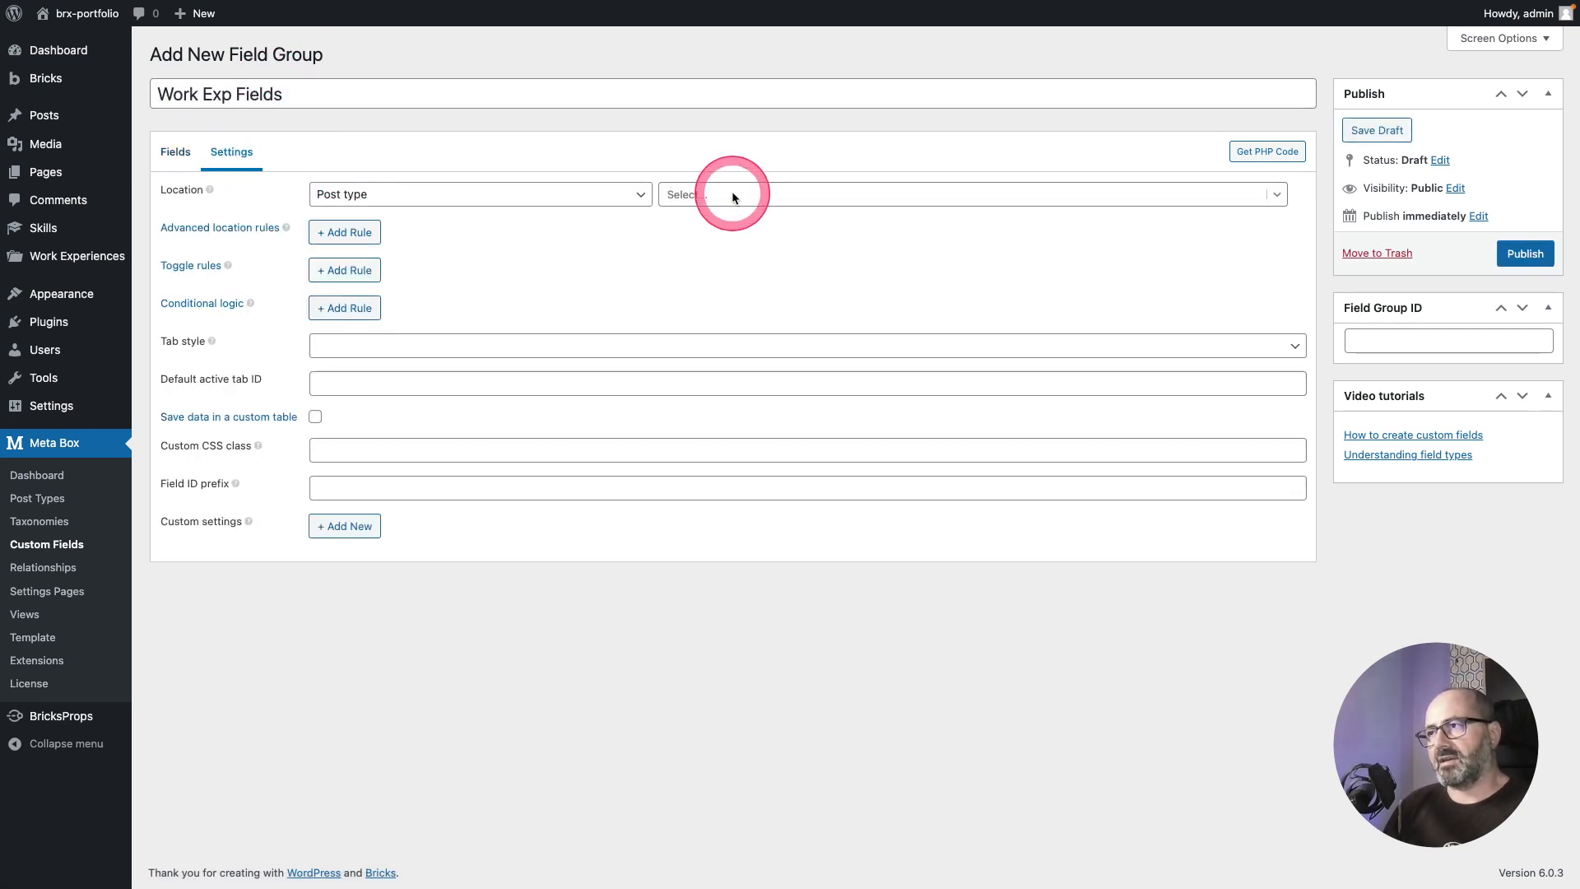
left_click(733, 198)
left_click(710, 344)
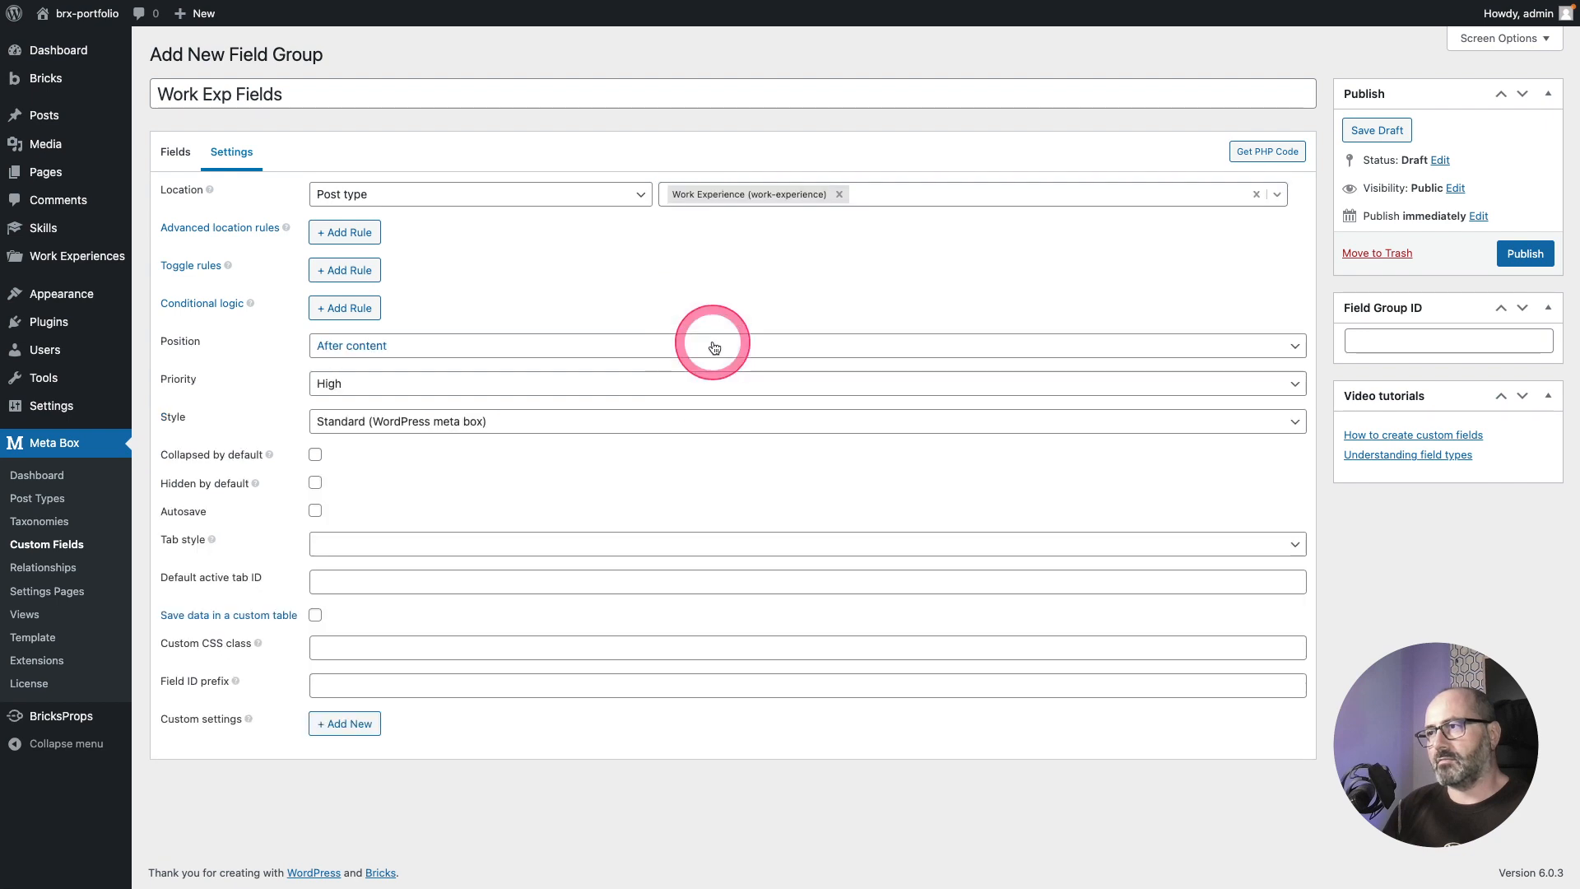
Step: Add a text field labelled "Company" to the Work Exp Fields group
left_click(174, 154)
left_click(197, 240)
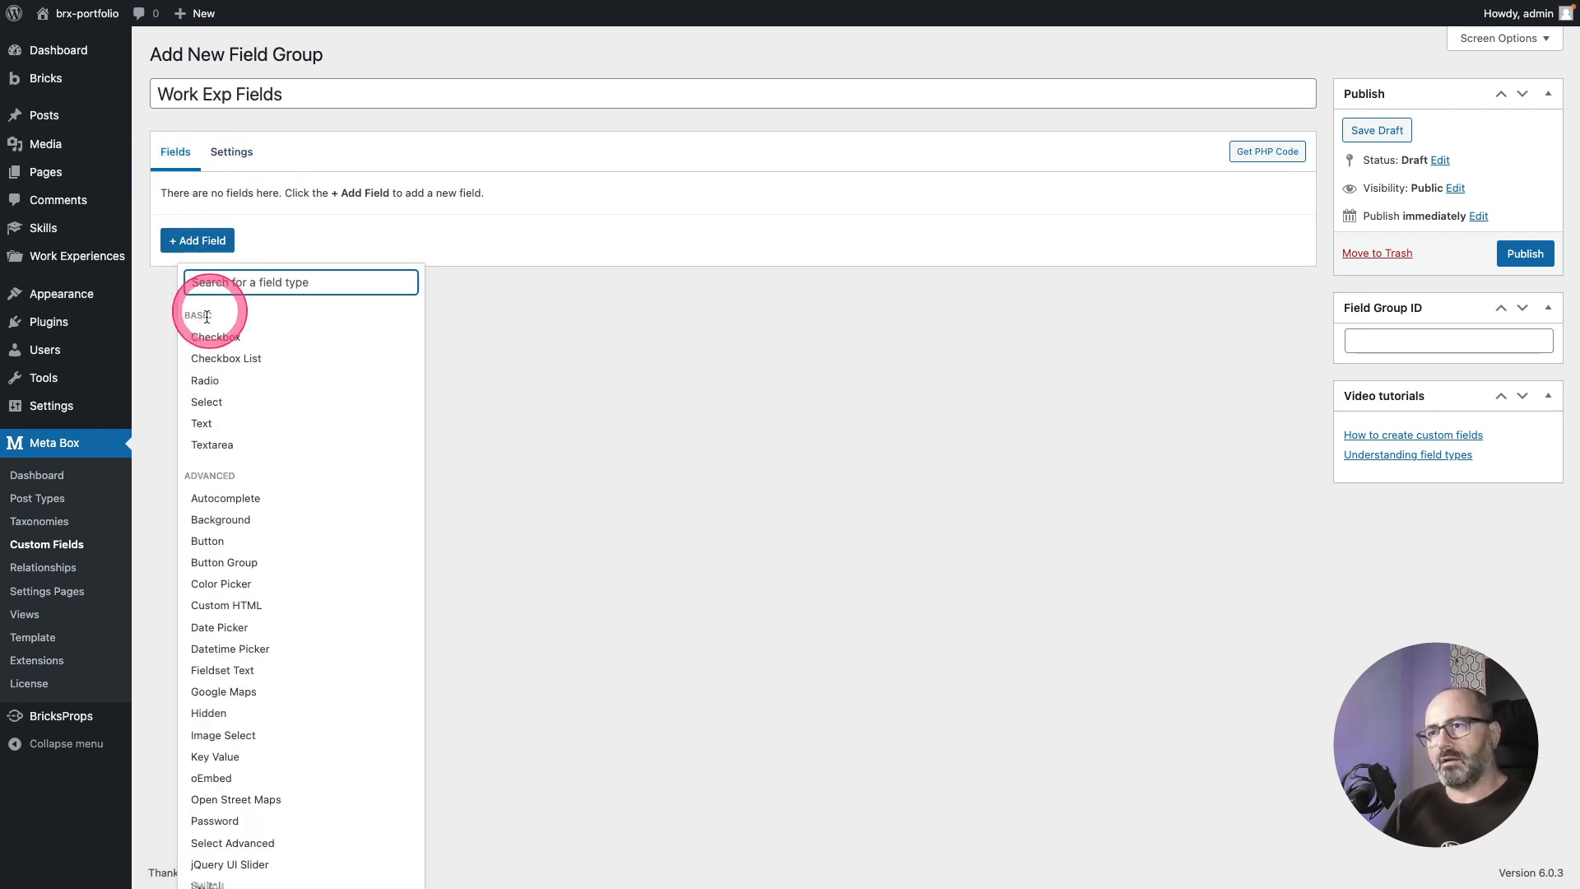
left_click(203, 421)
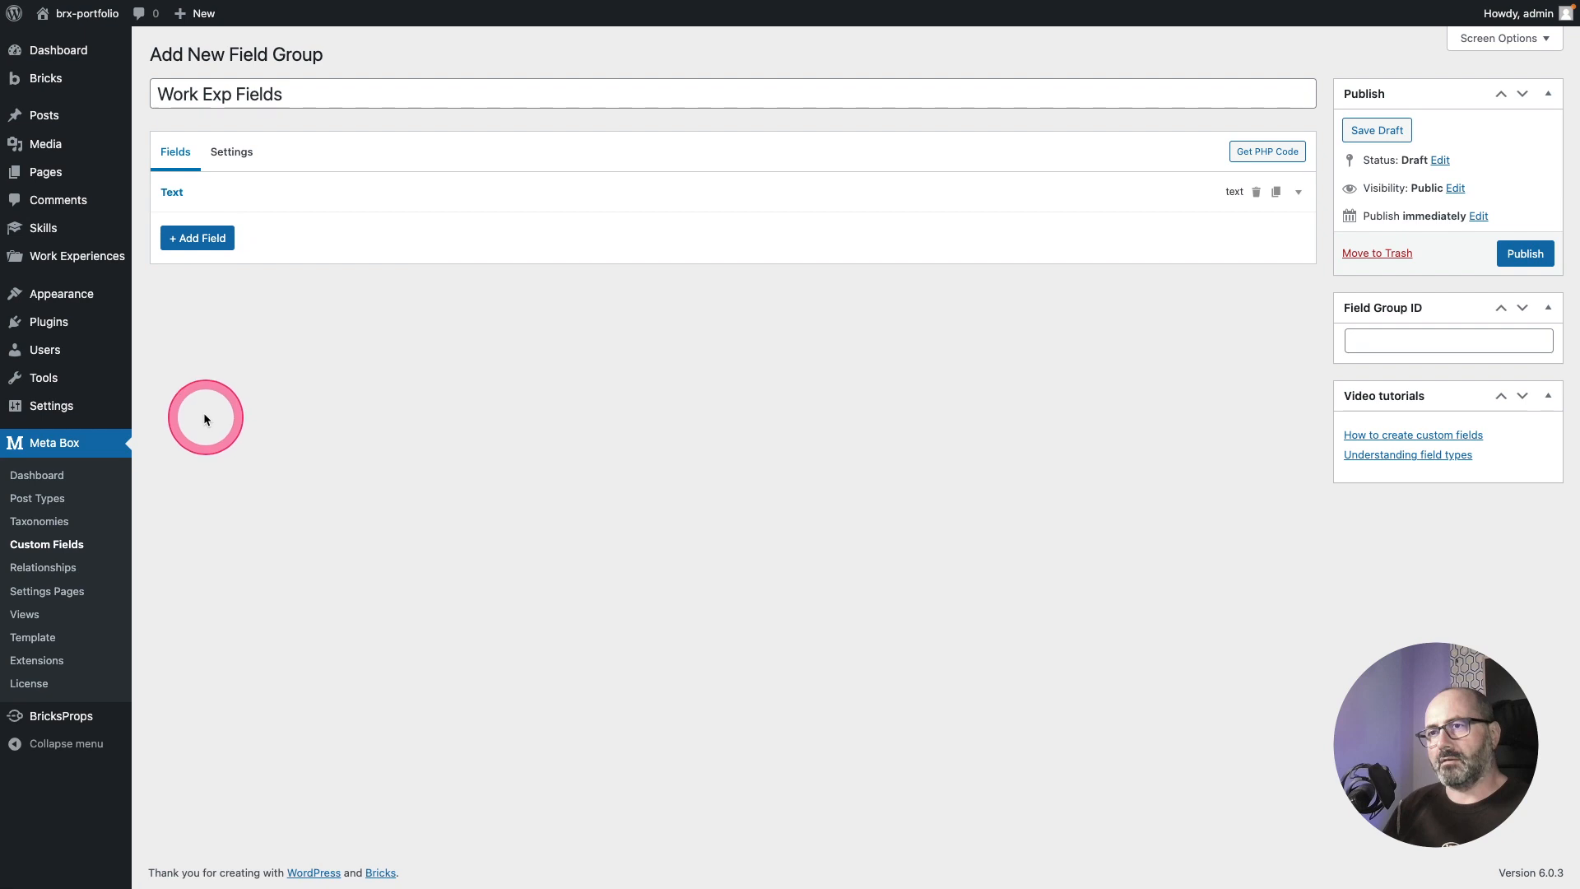
left_click(216, 195)
double_click(325, 263)
type("Company")
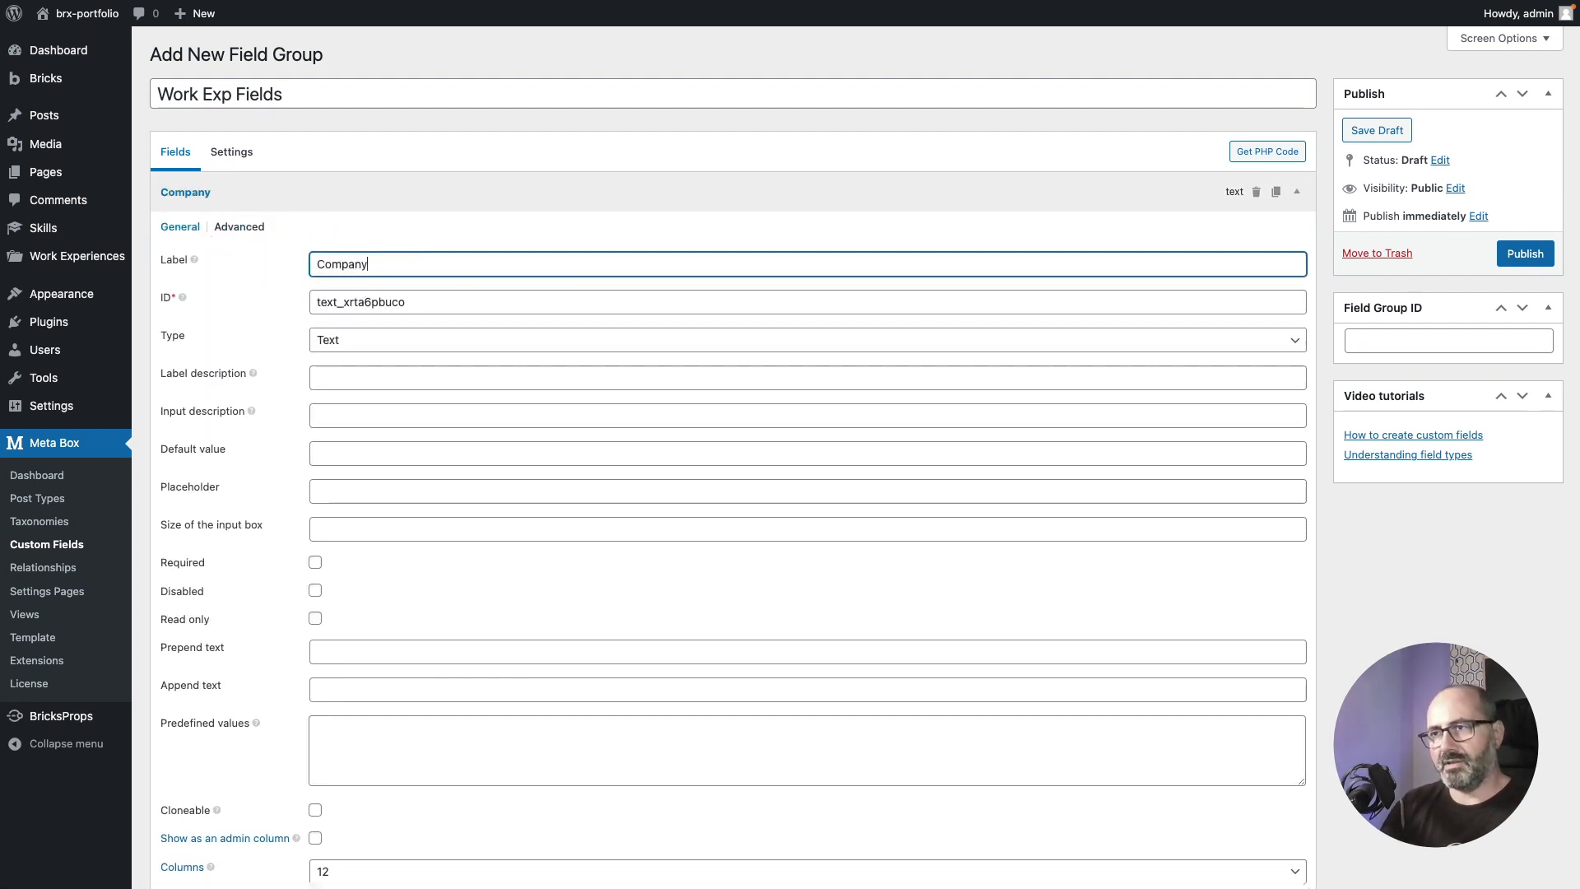
left_click(335, 201)
Step: Add a second text field to the Work Exp Fields group and label it "Job Title"
left_click(211, 236)
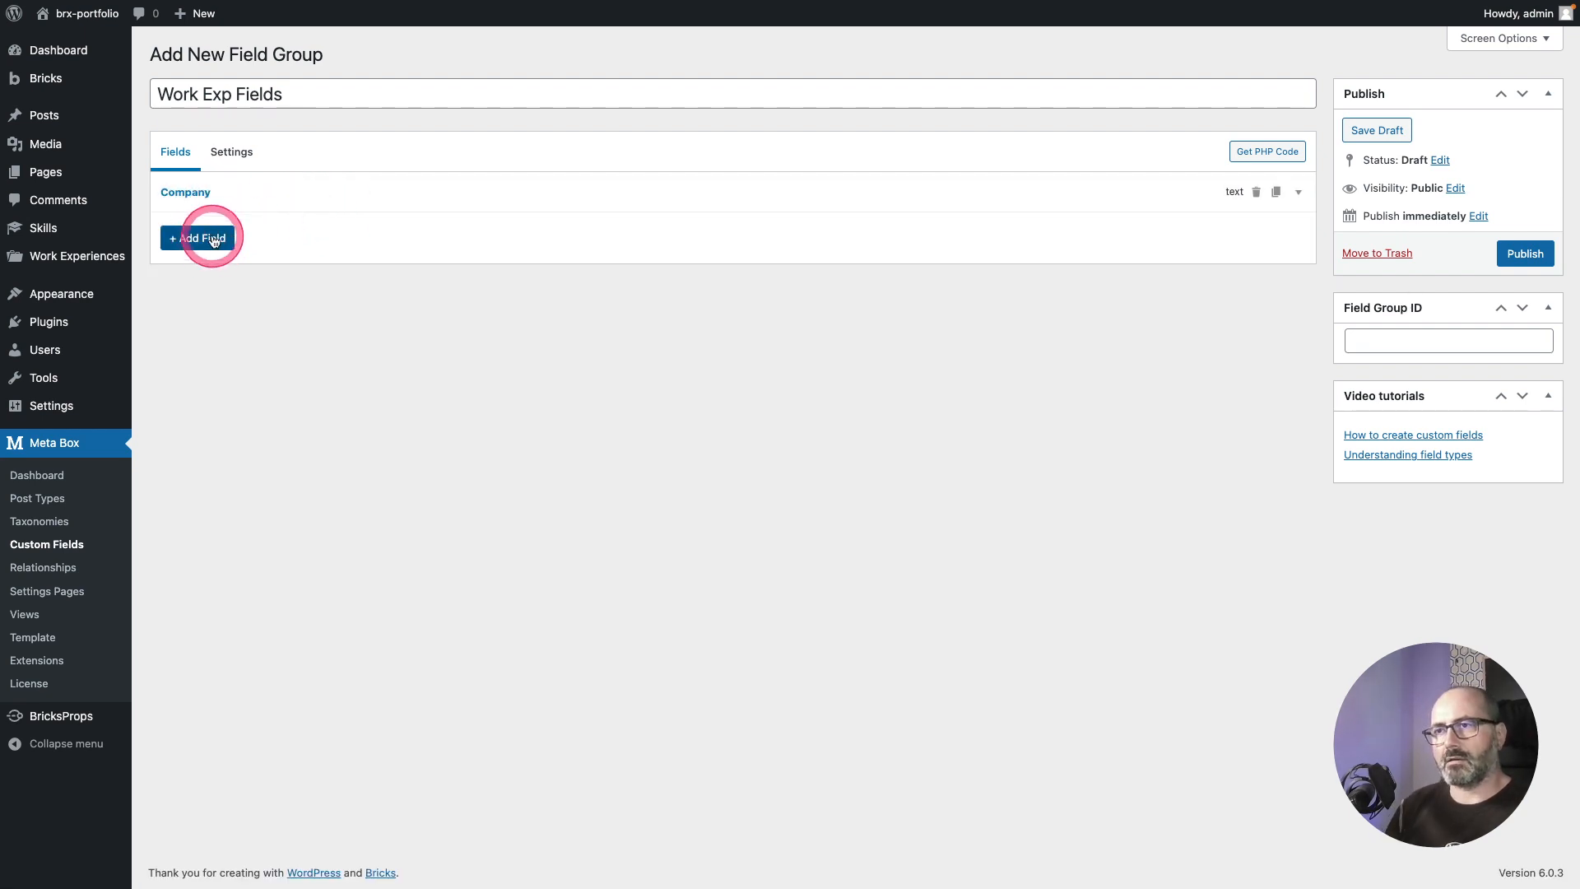
left_click(213, 421)
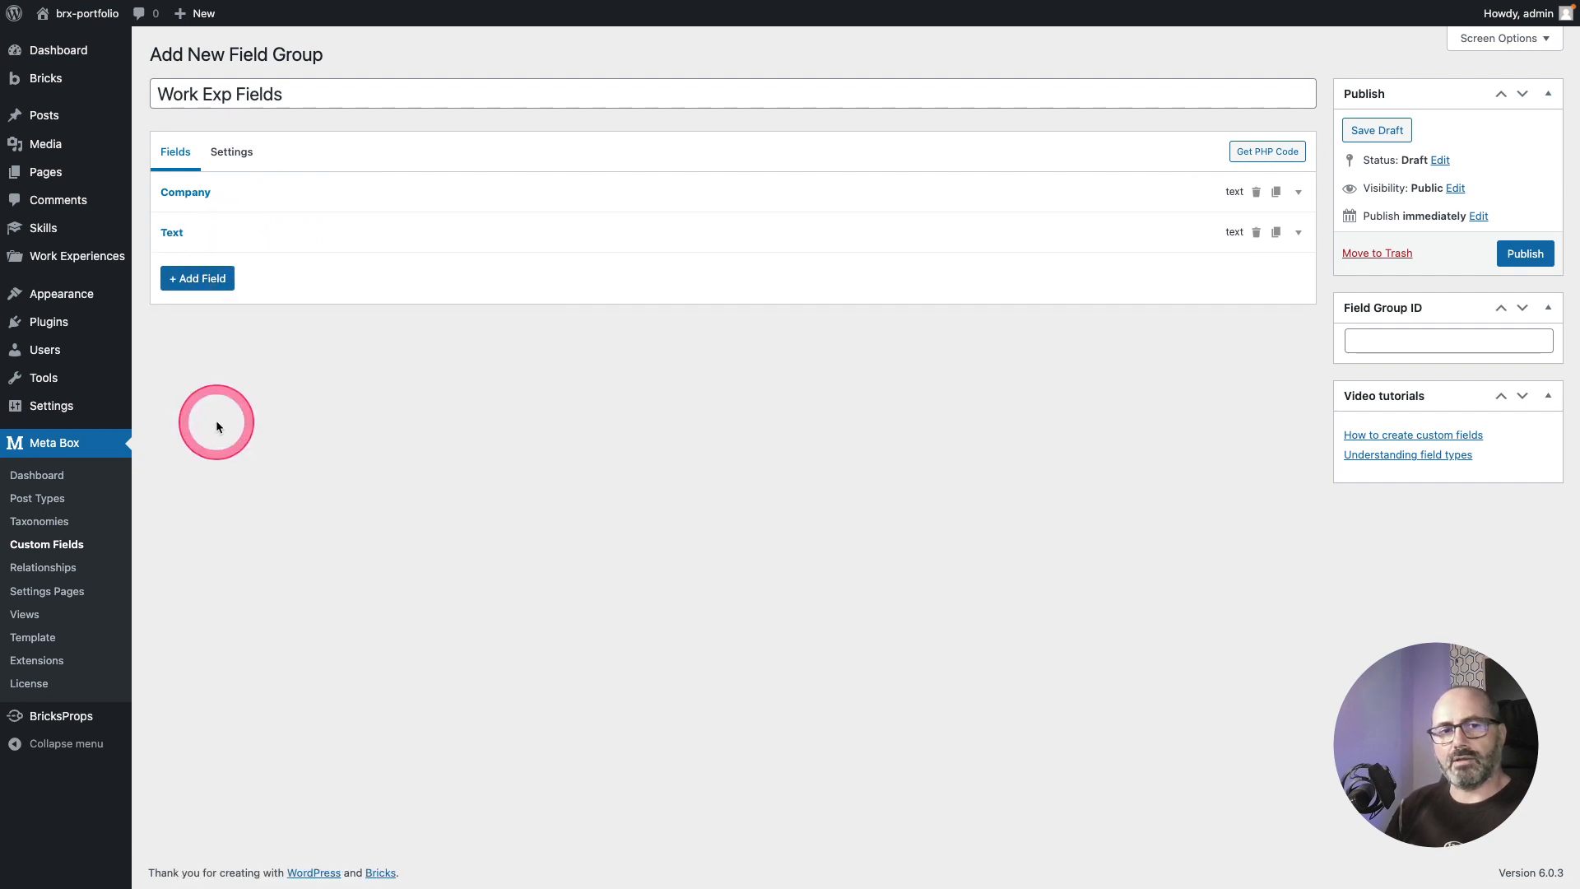
left_click(172, 232)
double_click(327, 302)
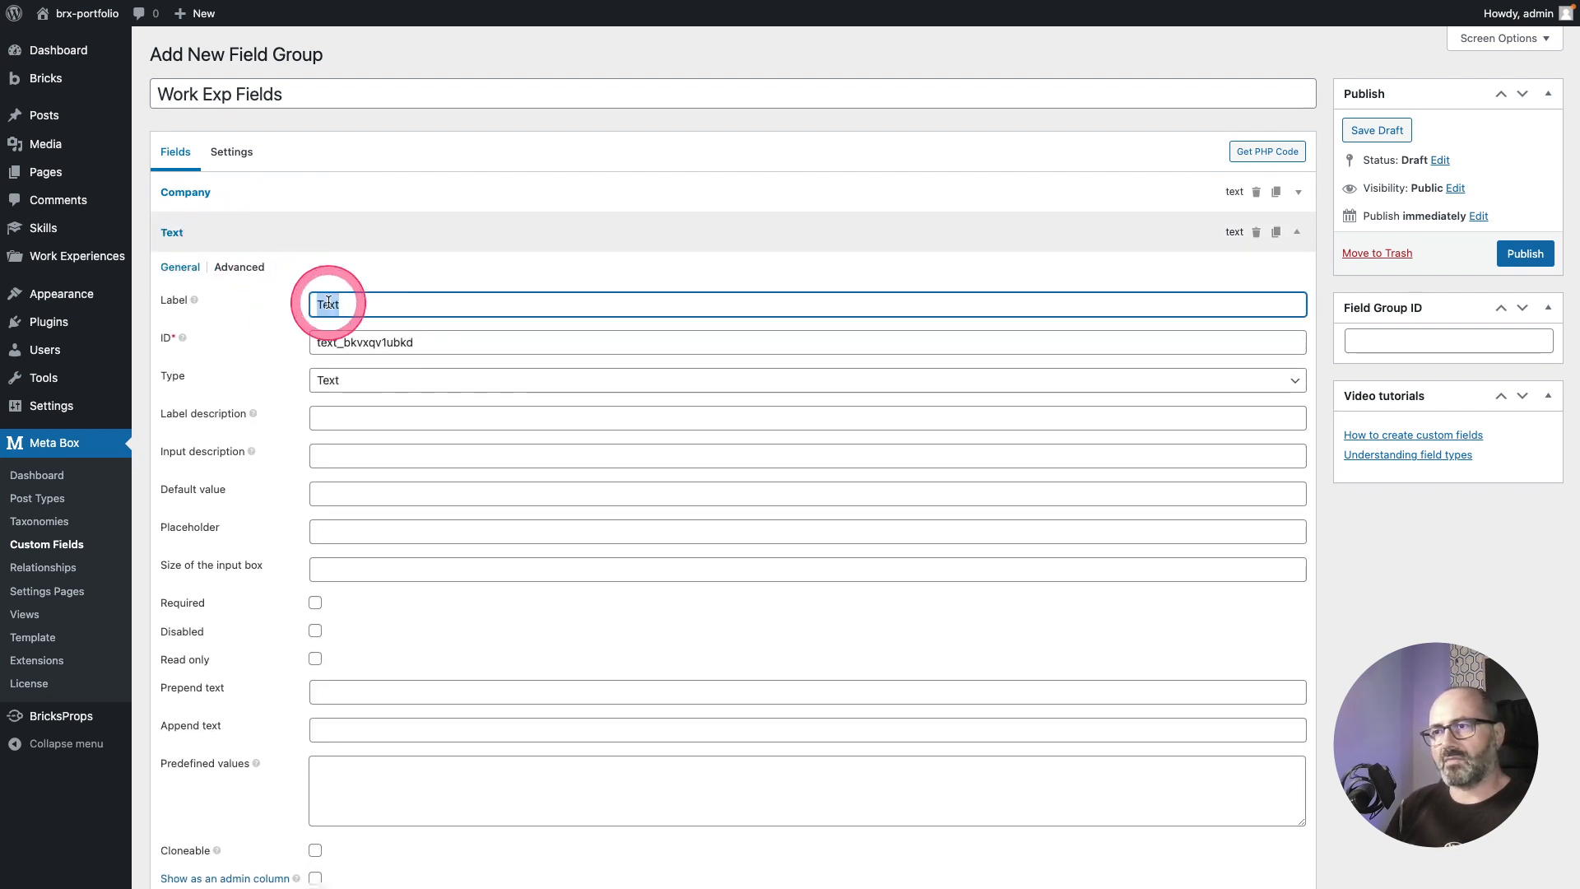
type("Job Titl")
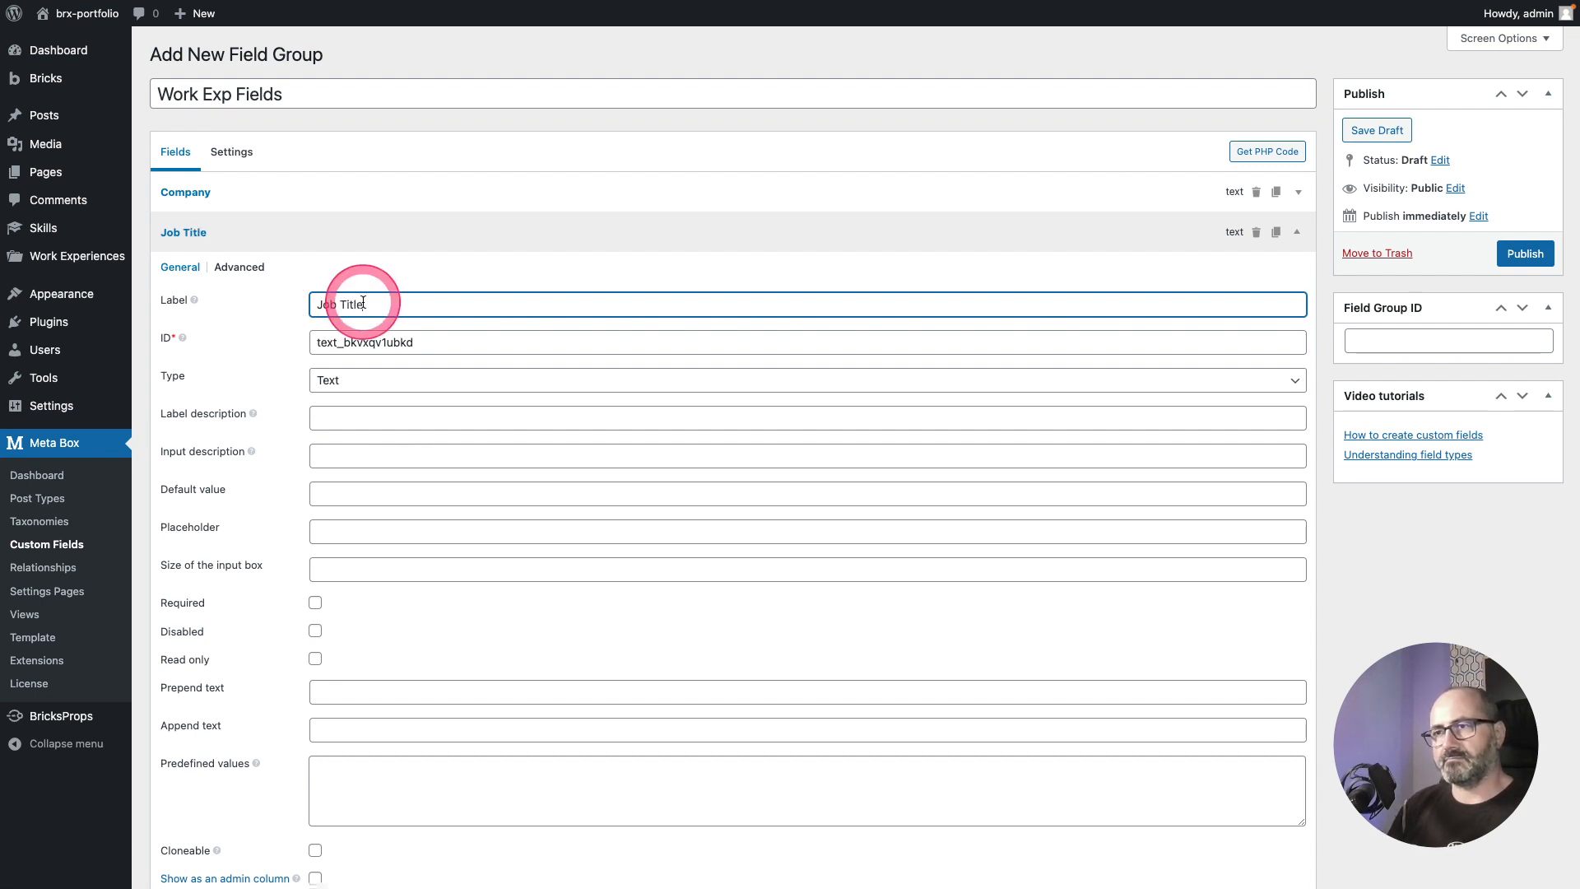
left_click(293, 219)
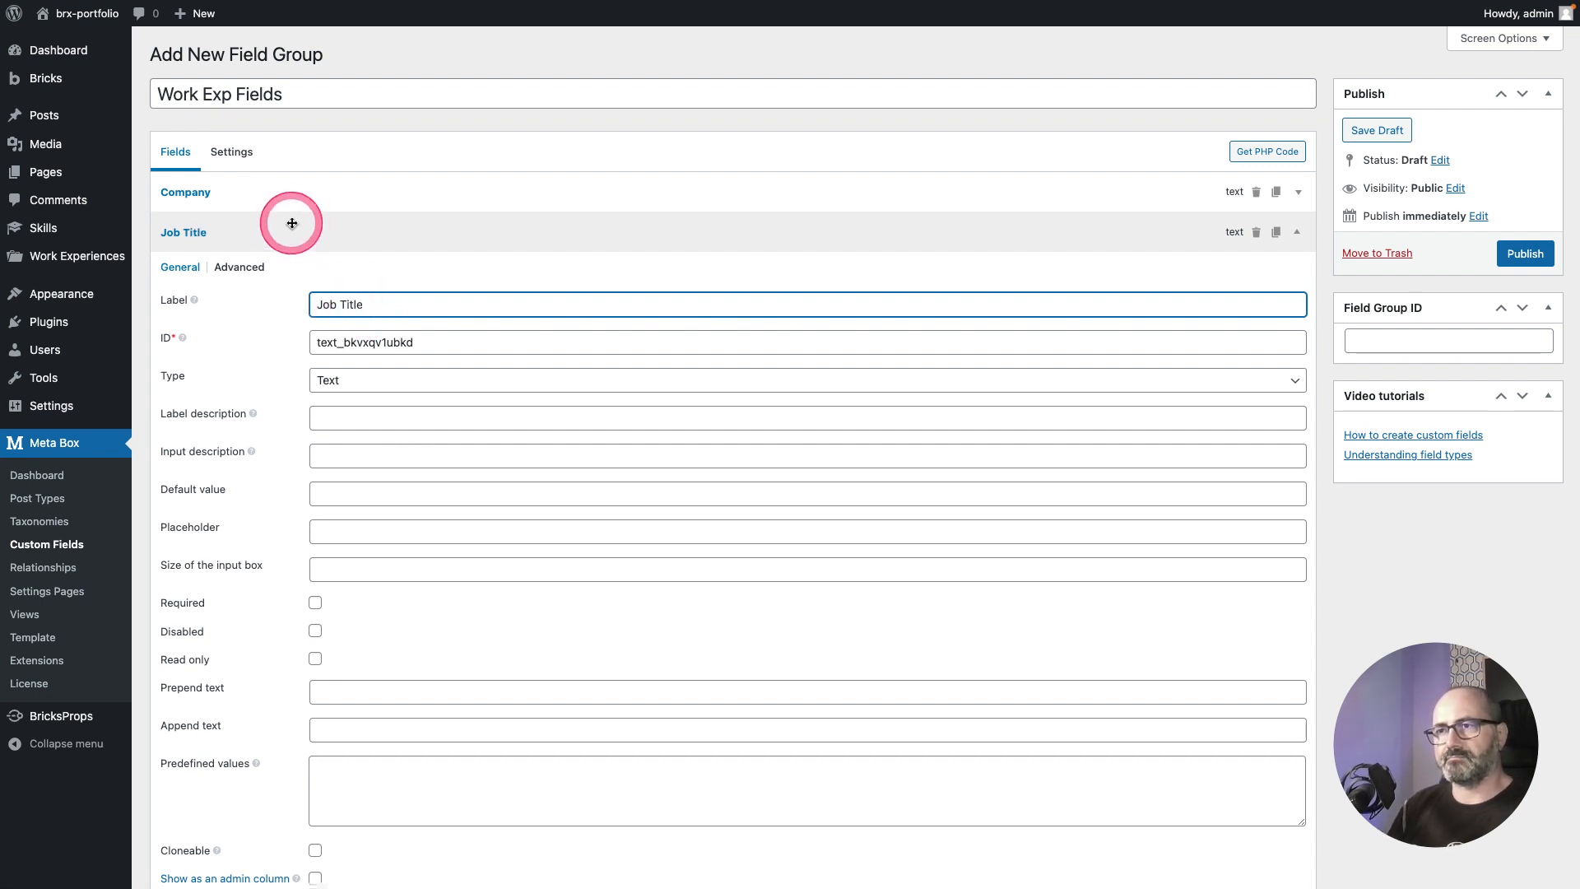
Step: Add a Date Picker field labelled "Start Date" to the Work Exp Fields group
left_click(172, 278)
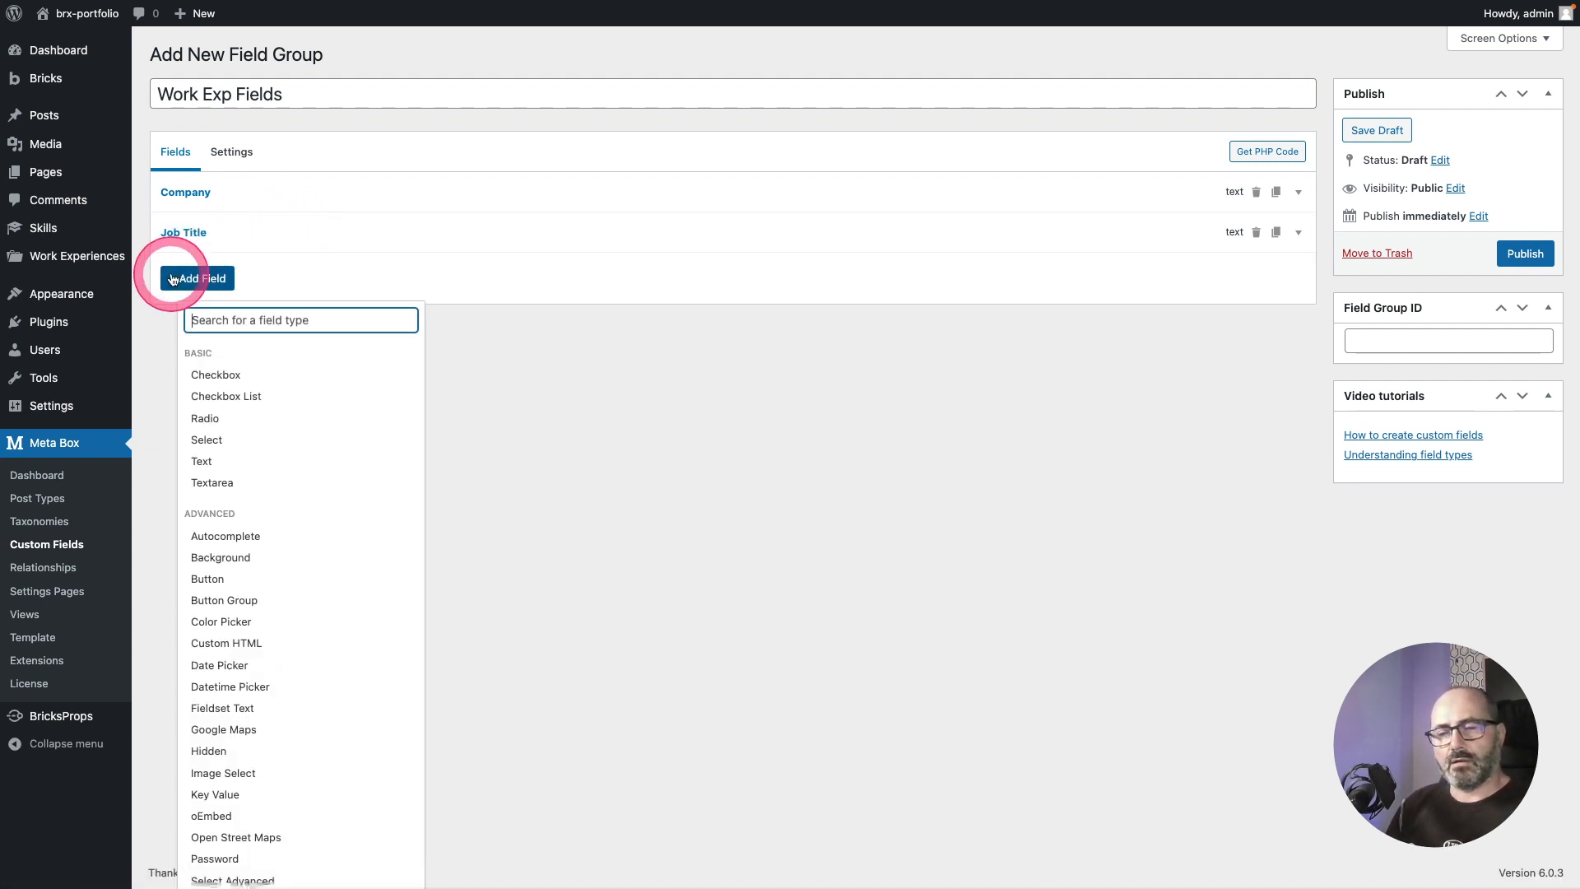
left_click(233, 667)
left_click(303, 270)
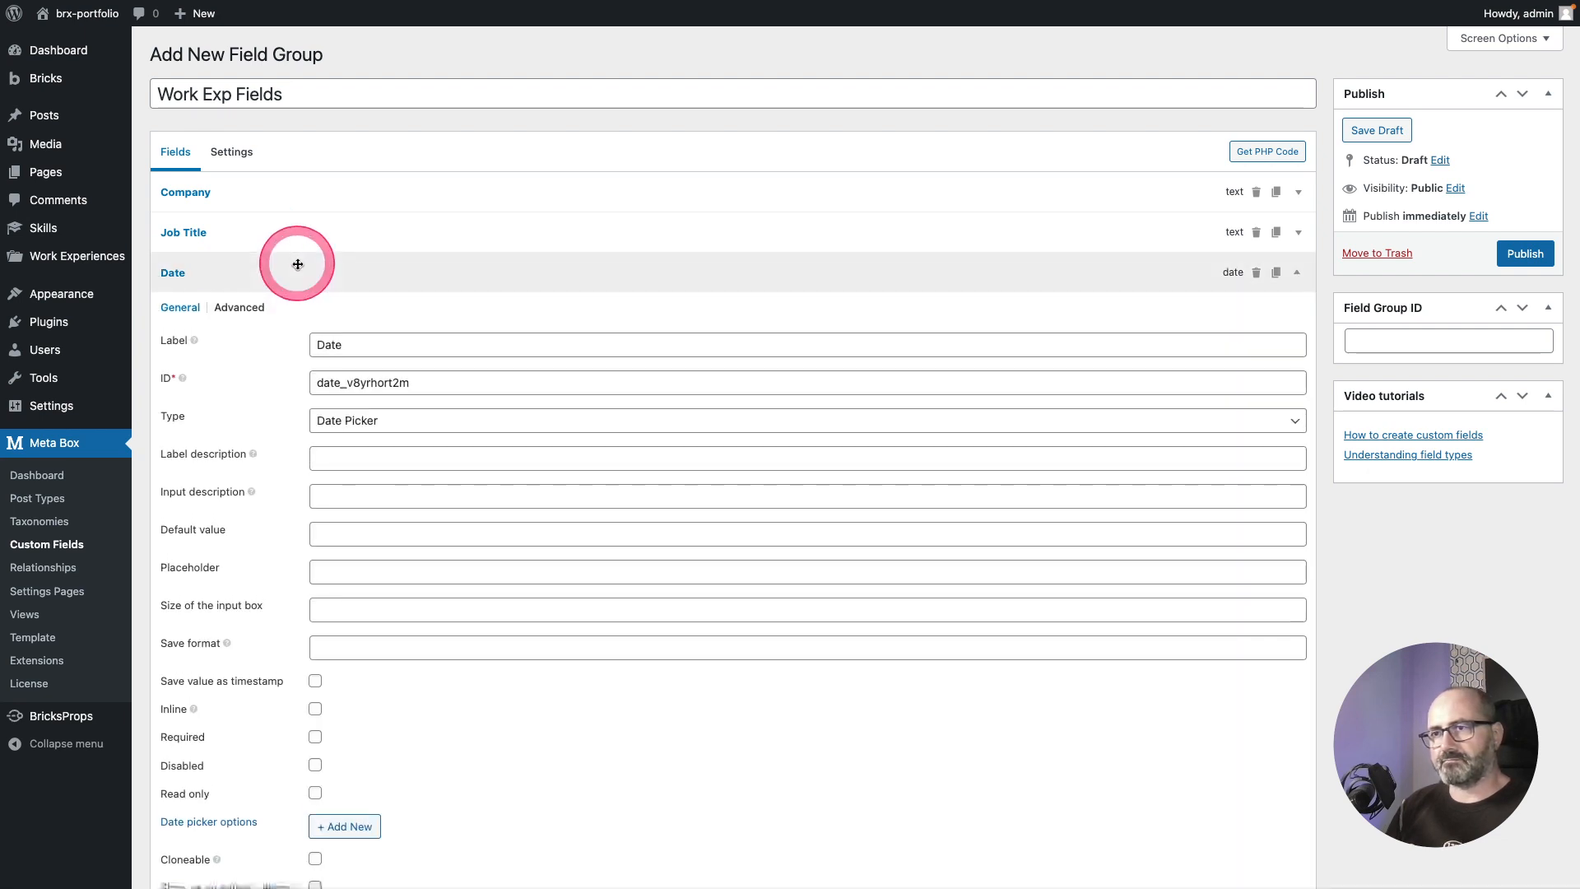
double_click(332, 343)
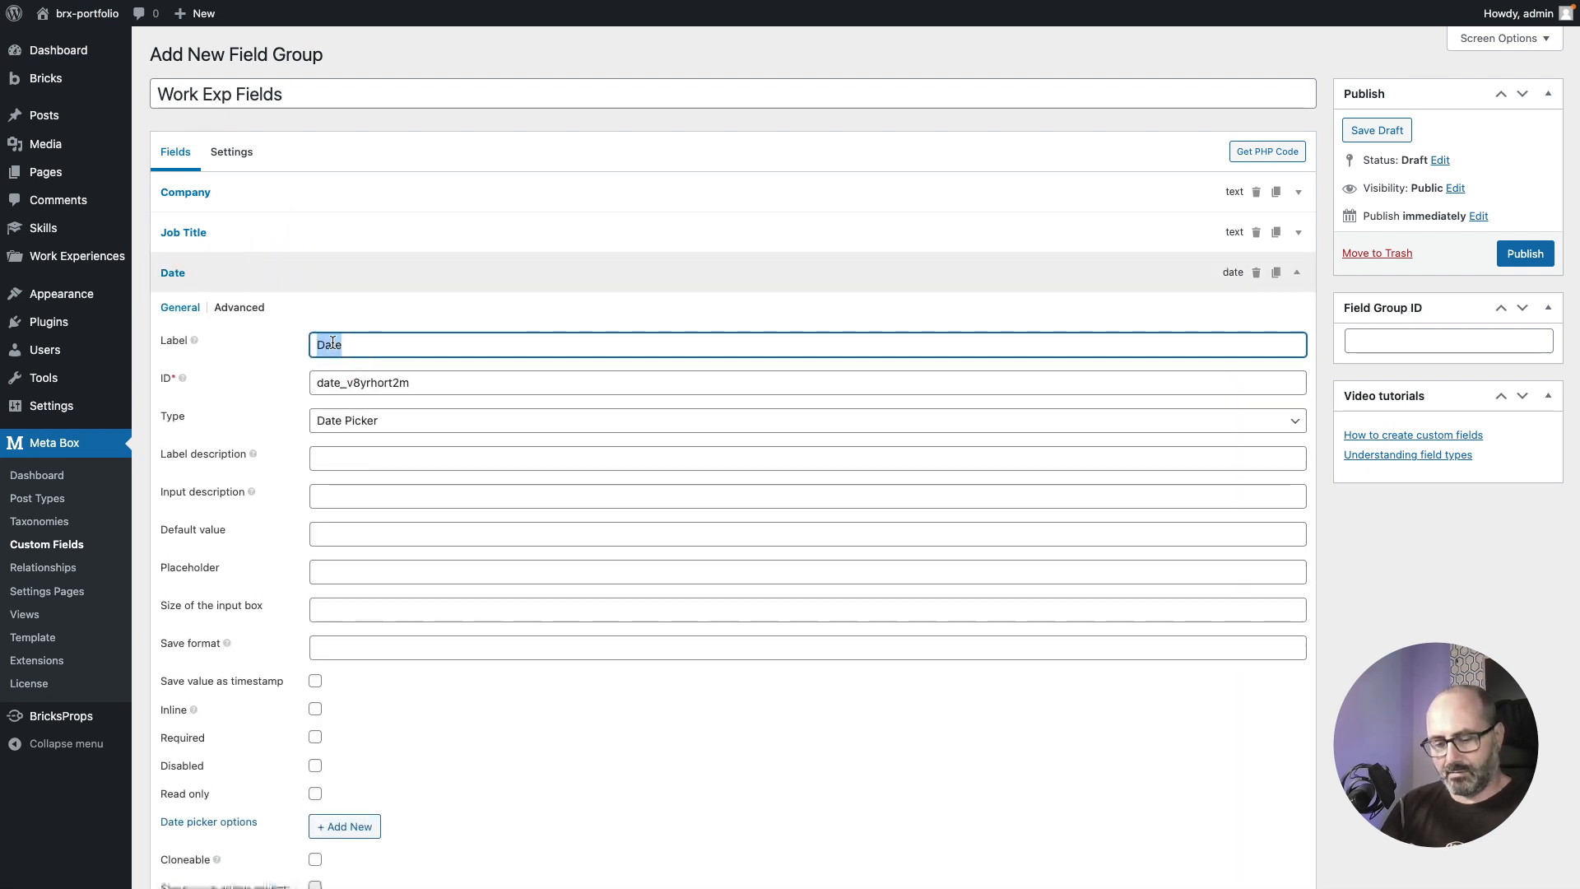
type("Start Date")
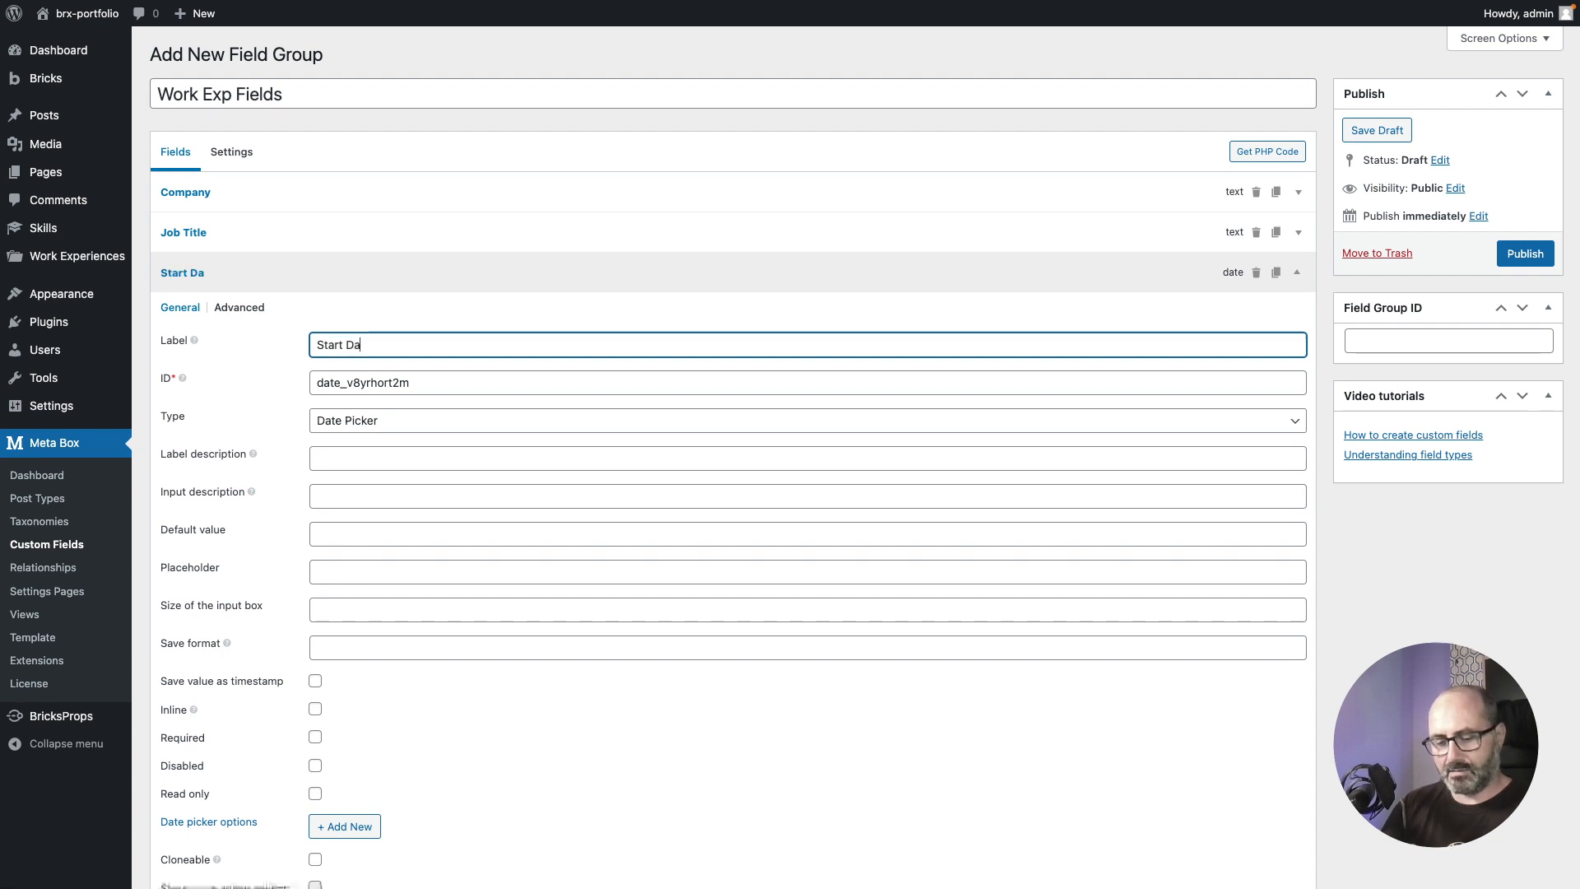
left_click(352, 279)
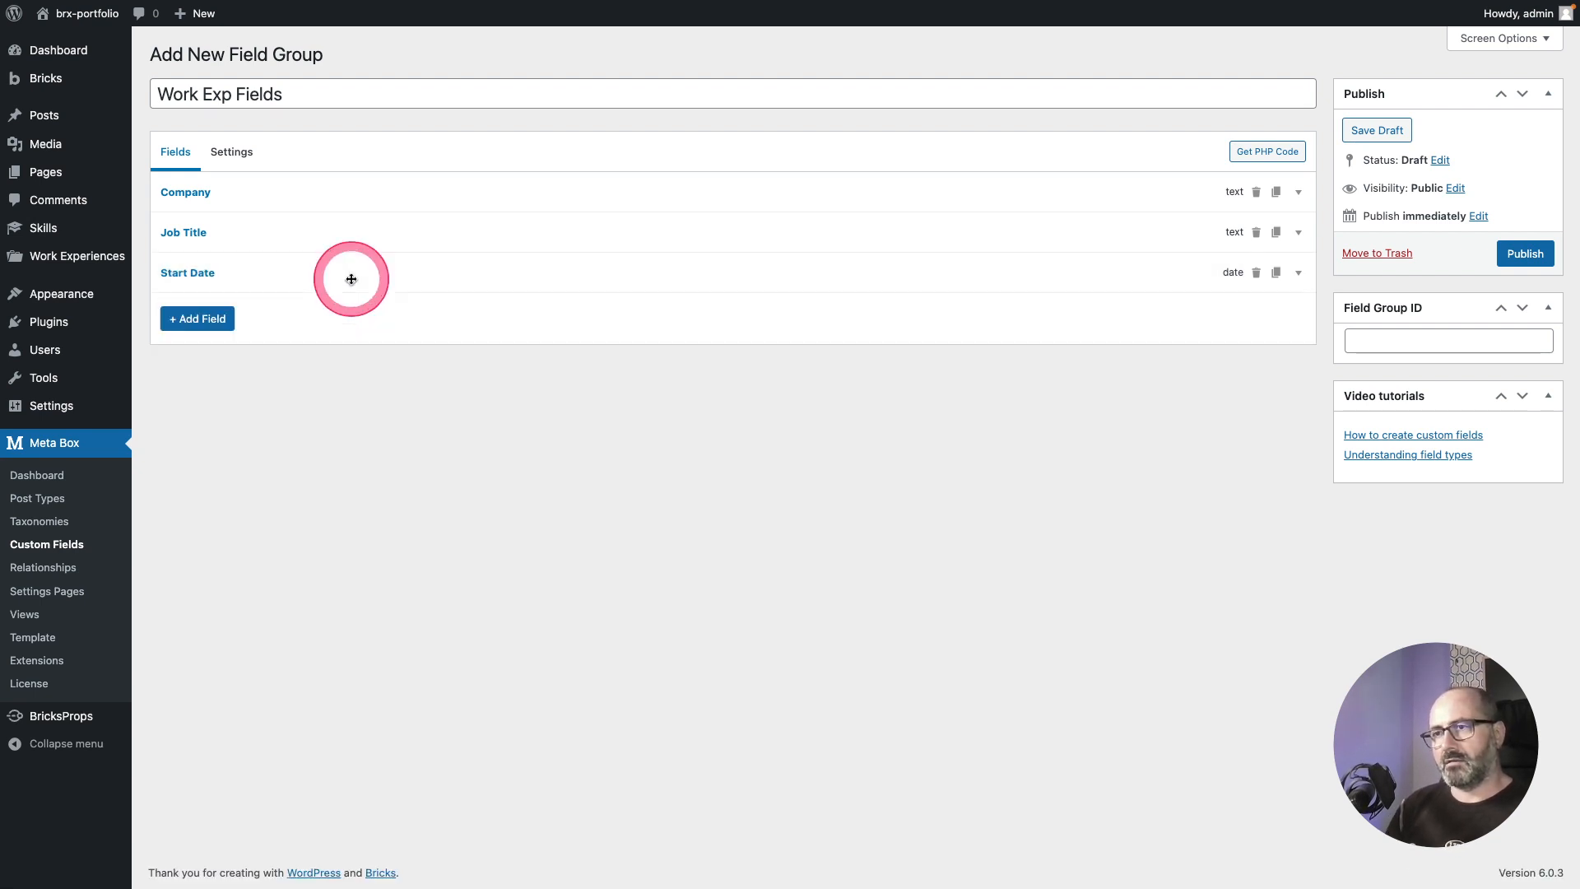
Step: Add a Switch field labelled "Still There" to the Work Exp Fields group
left_click(203, 321)
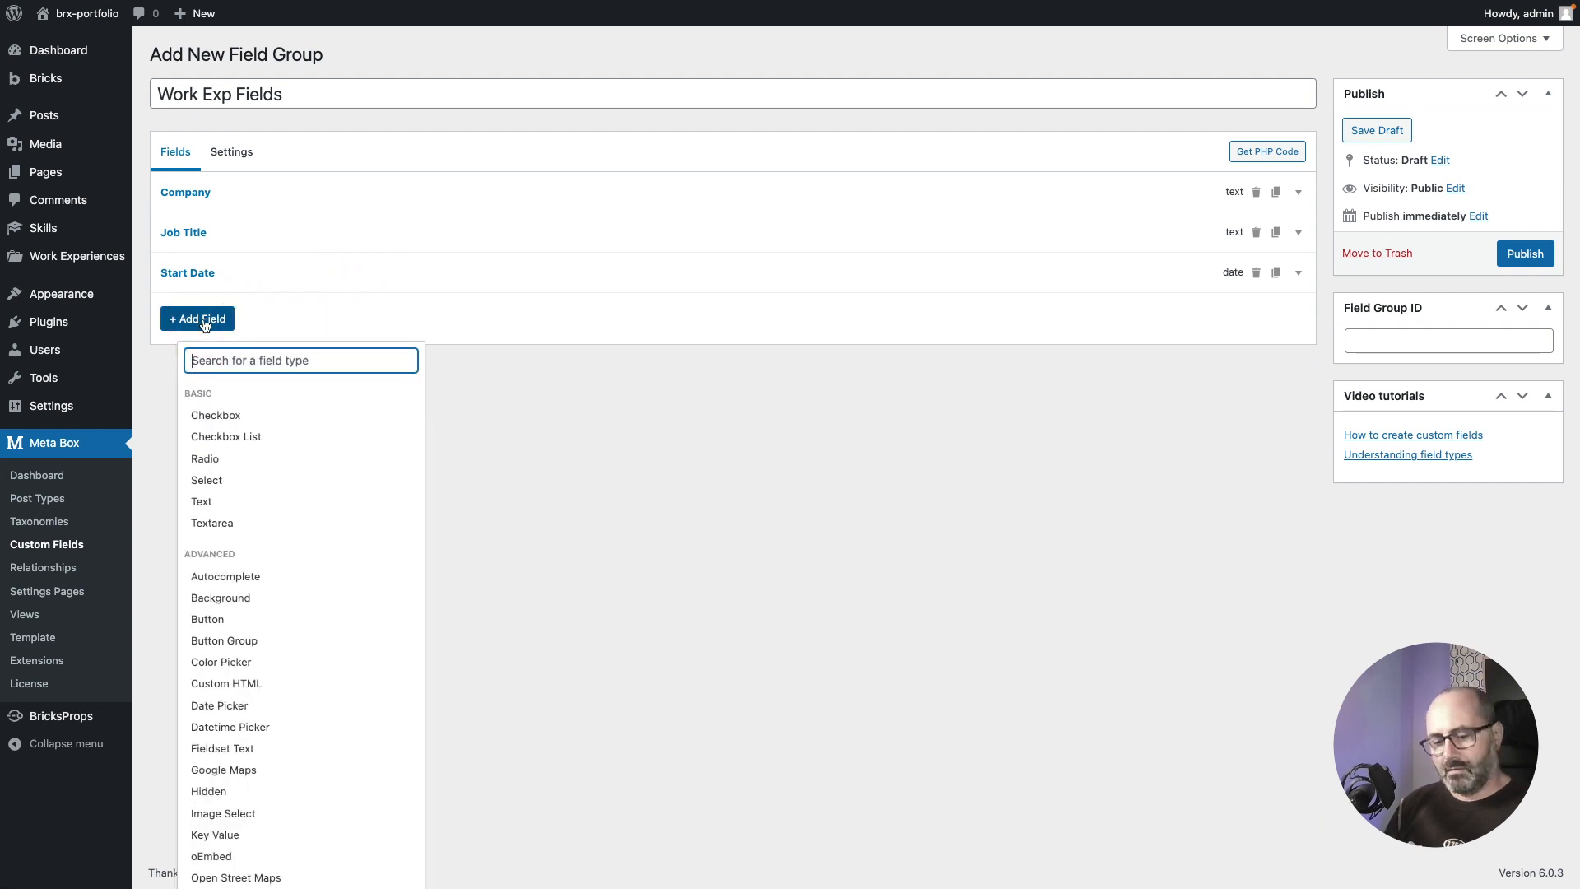
type("sw")
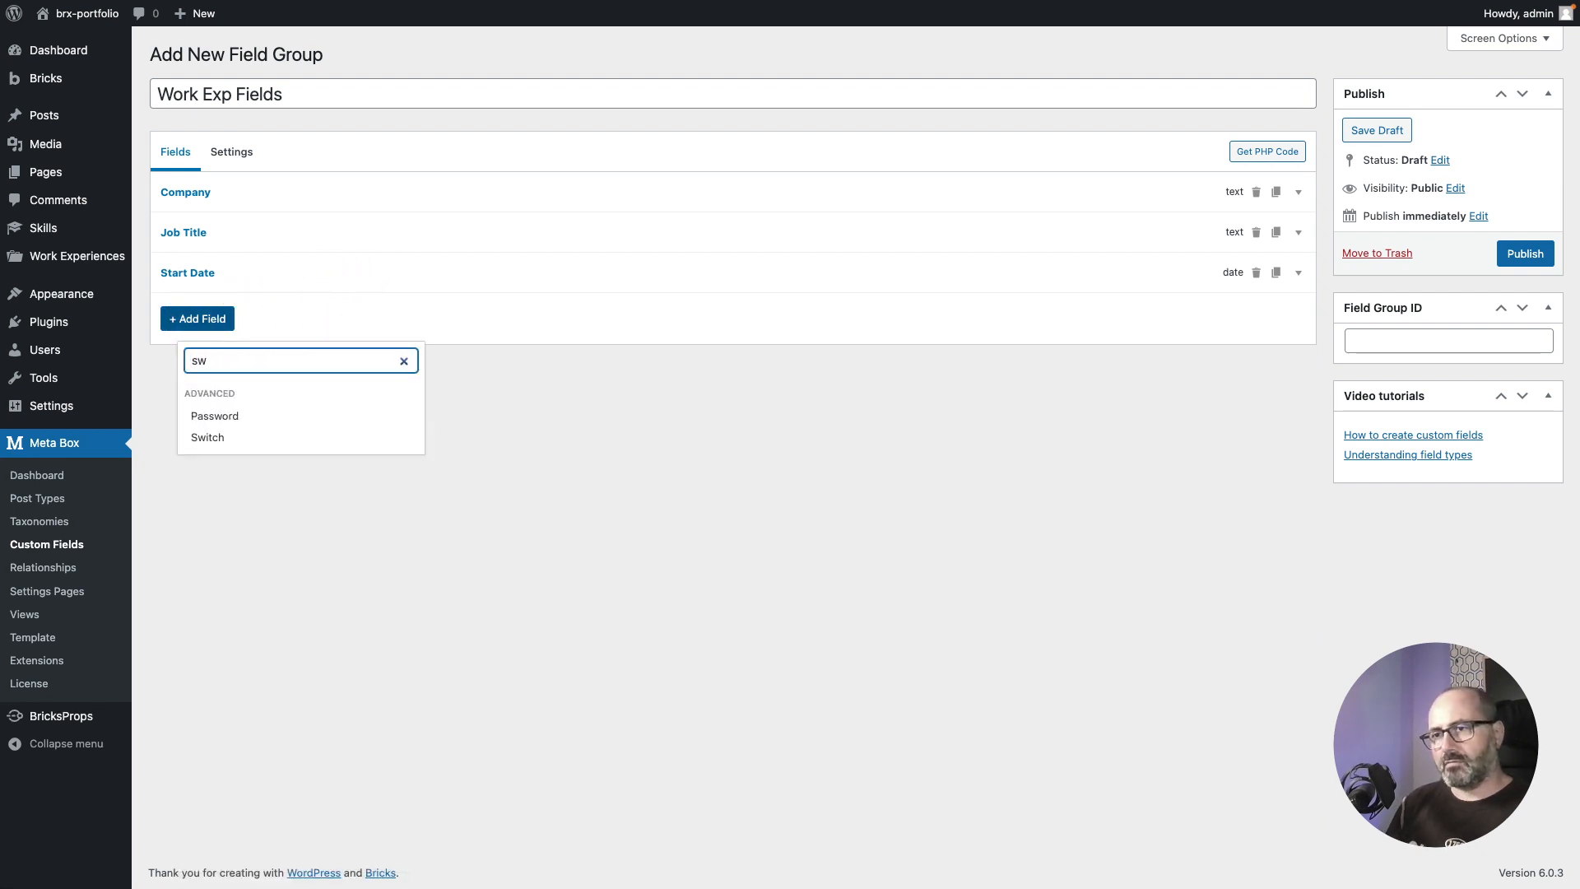
left_click(206, 434)
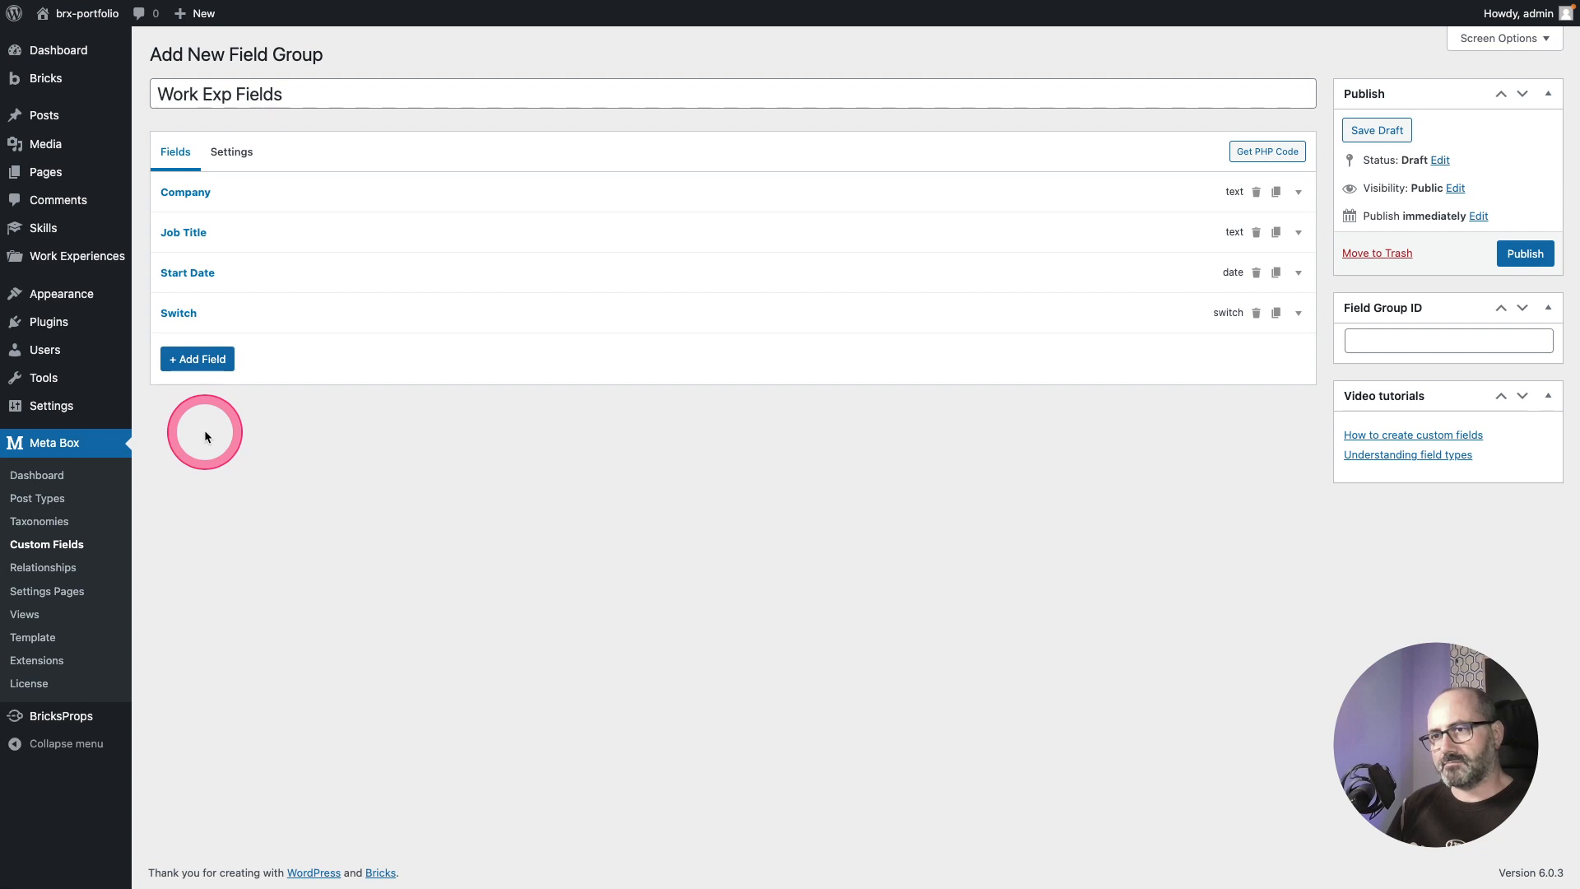
left_click(178, 313)
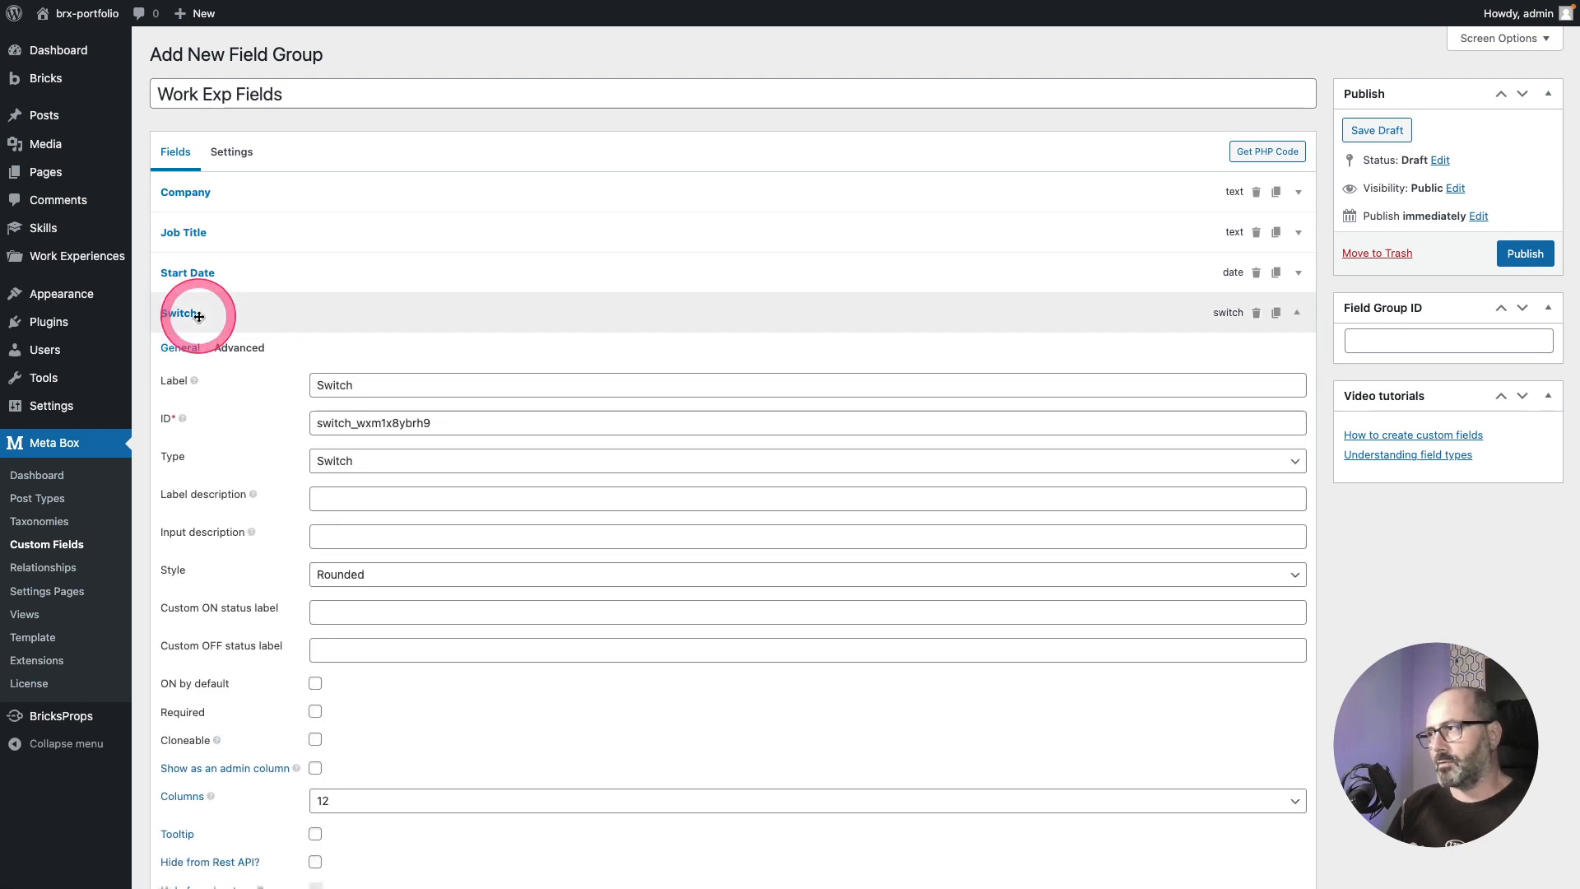
double_click(333, 384)
type("Still There")
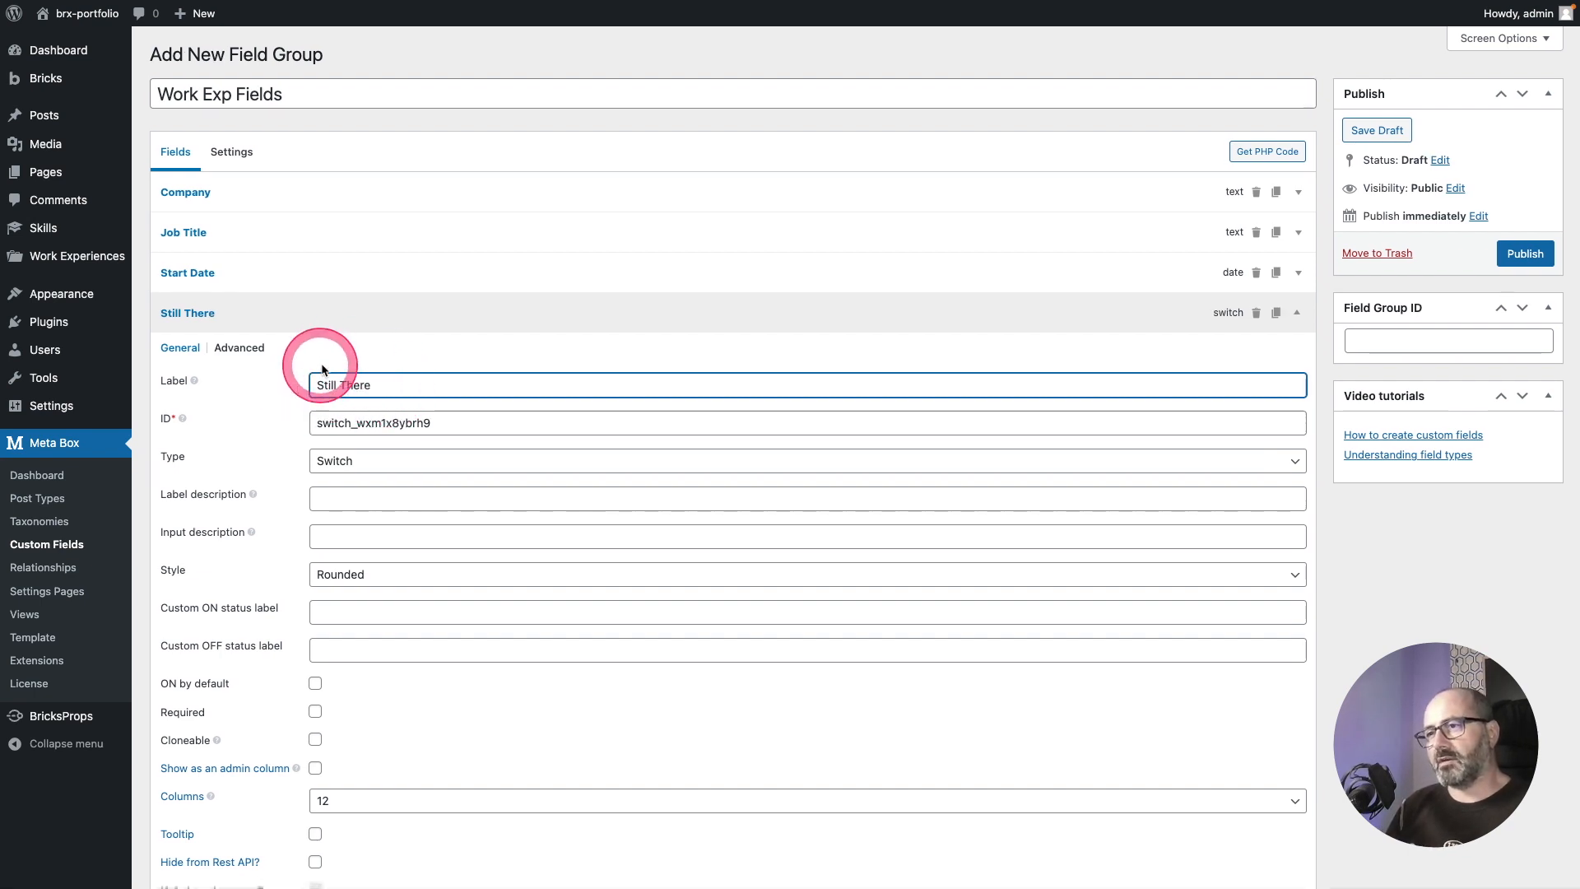
left_click(318, 315)
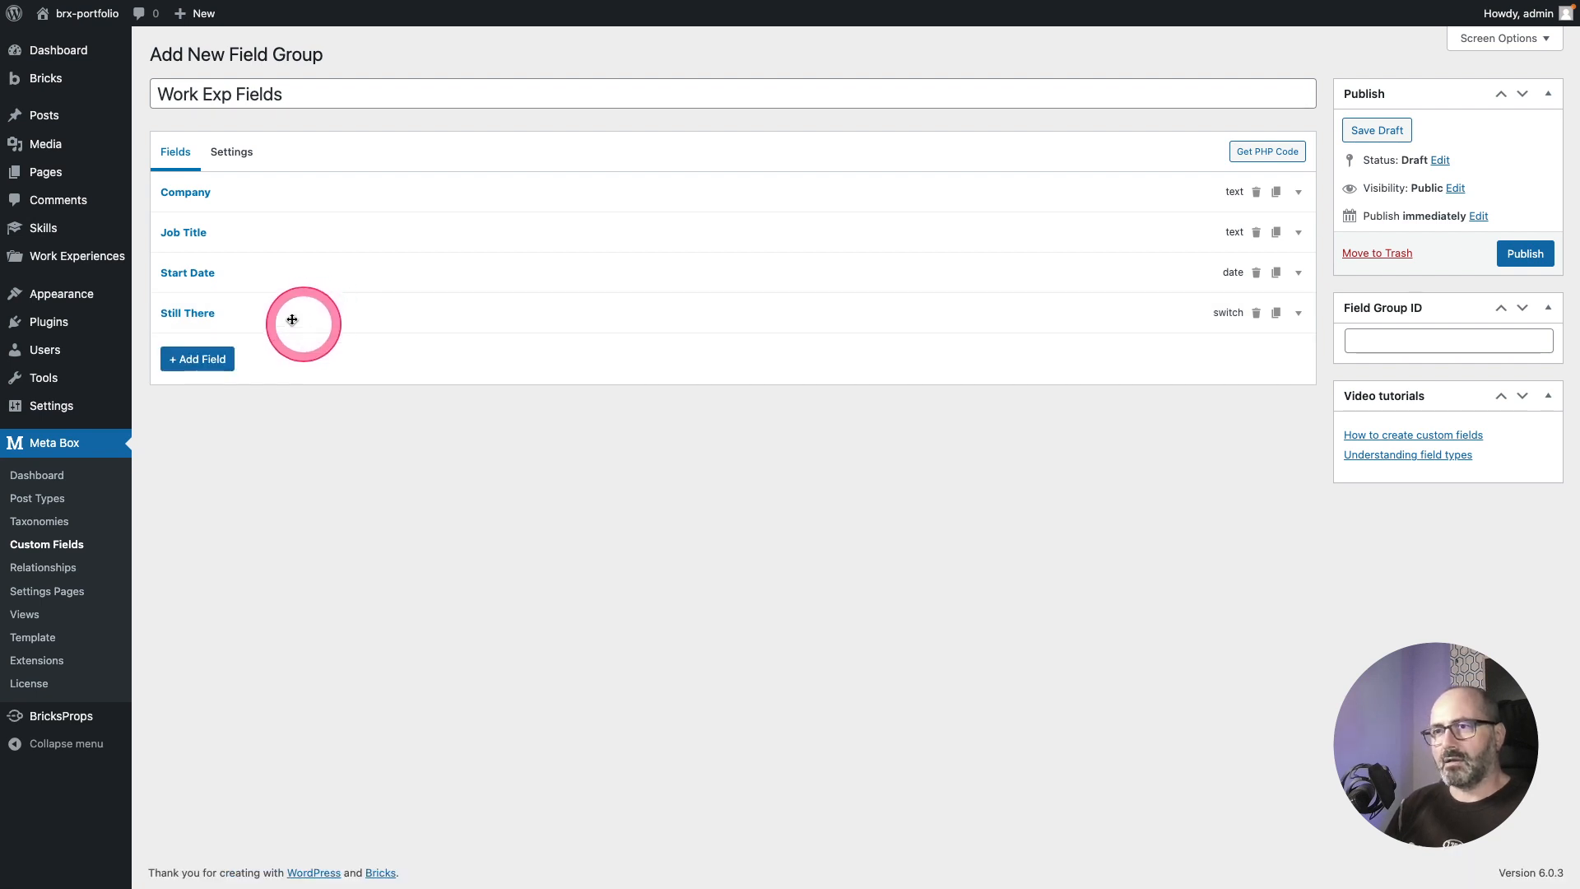
Step: Add another Date Picker field to the Work Exp Fields group and label it "End Date"
left_click(192, 358)
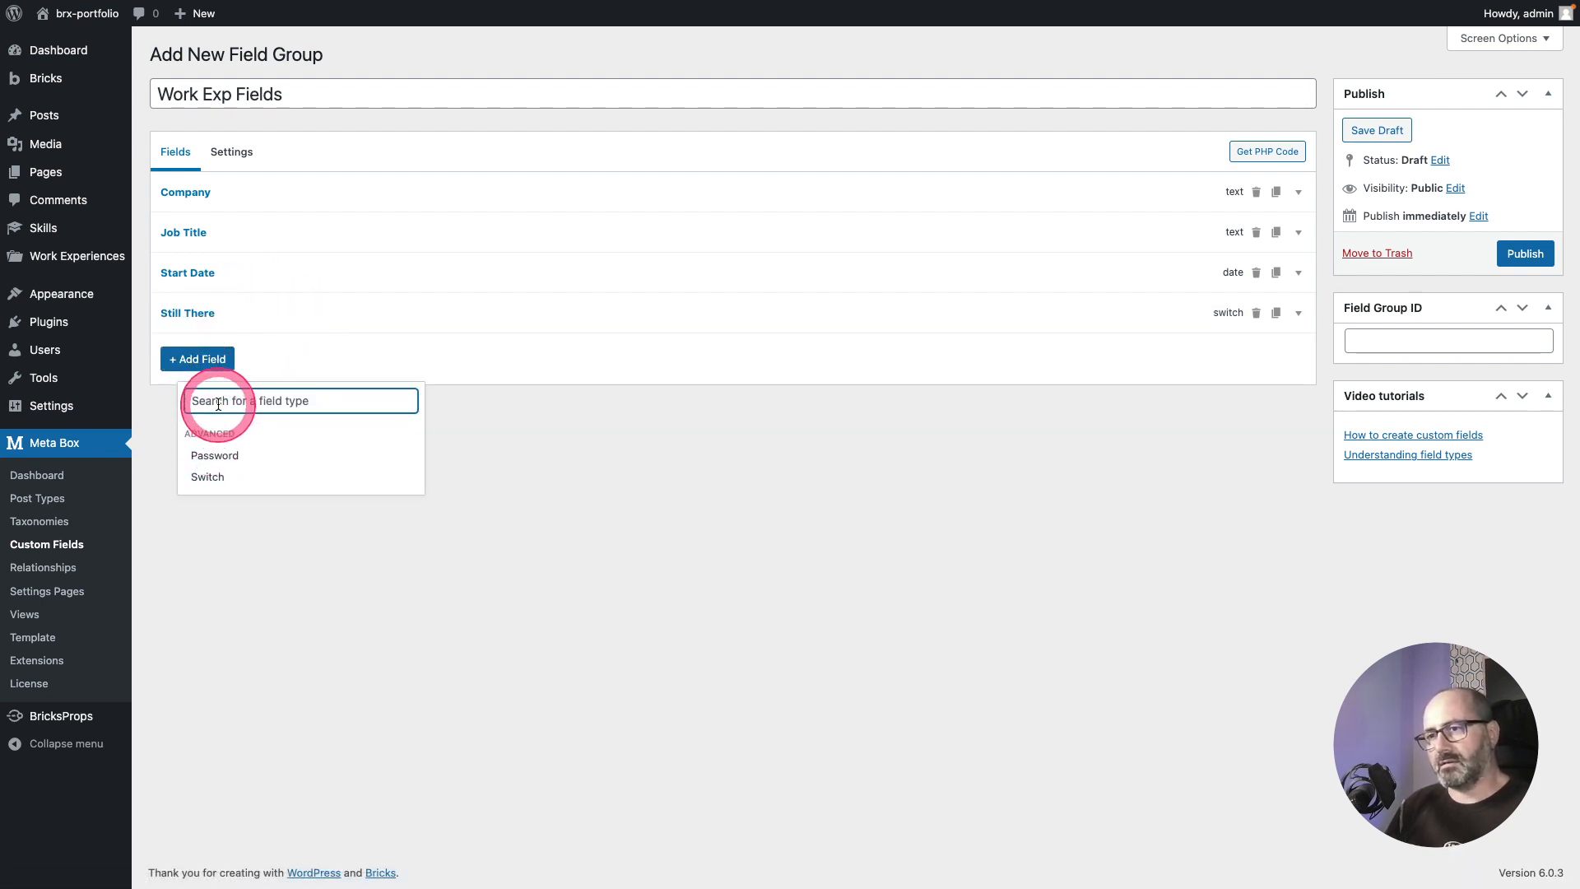
type("date")
left_click(219, 455)
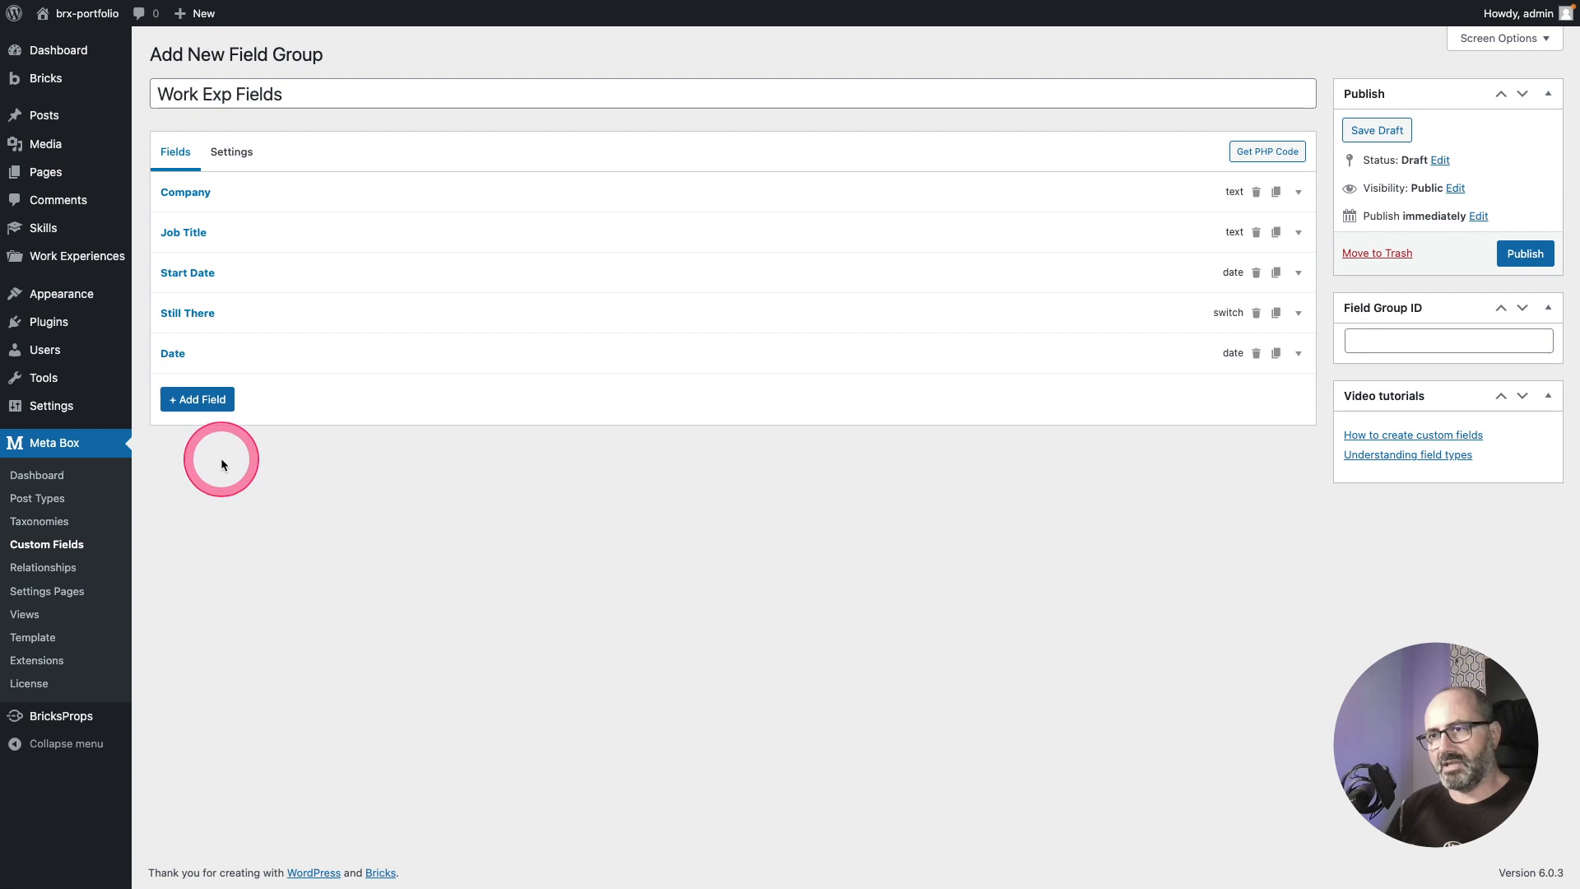
left_click(228, 355)
double_click(349, 421)
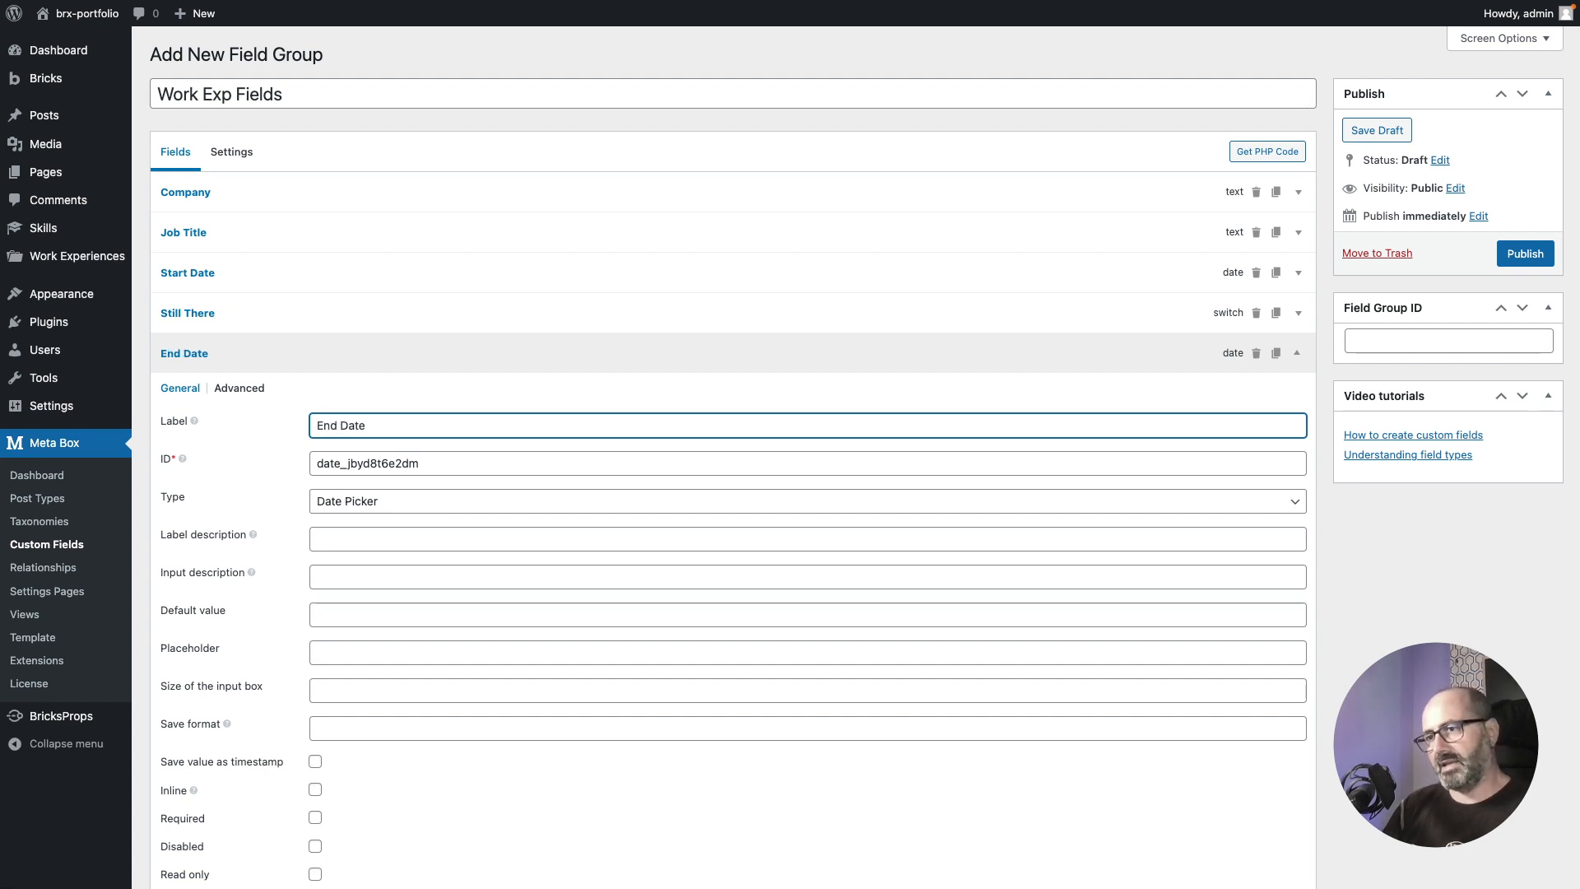
Step: Add a conditional logic rule making End Date visible when the Still There switch's ID (switch_wxm1x8ybrh9) equals 0
scroll(353, 419, "down", 2)
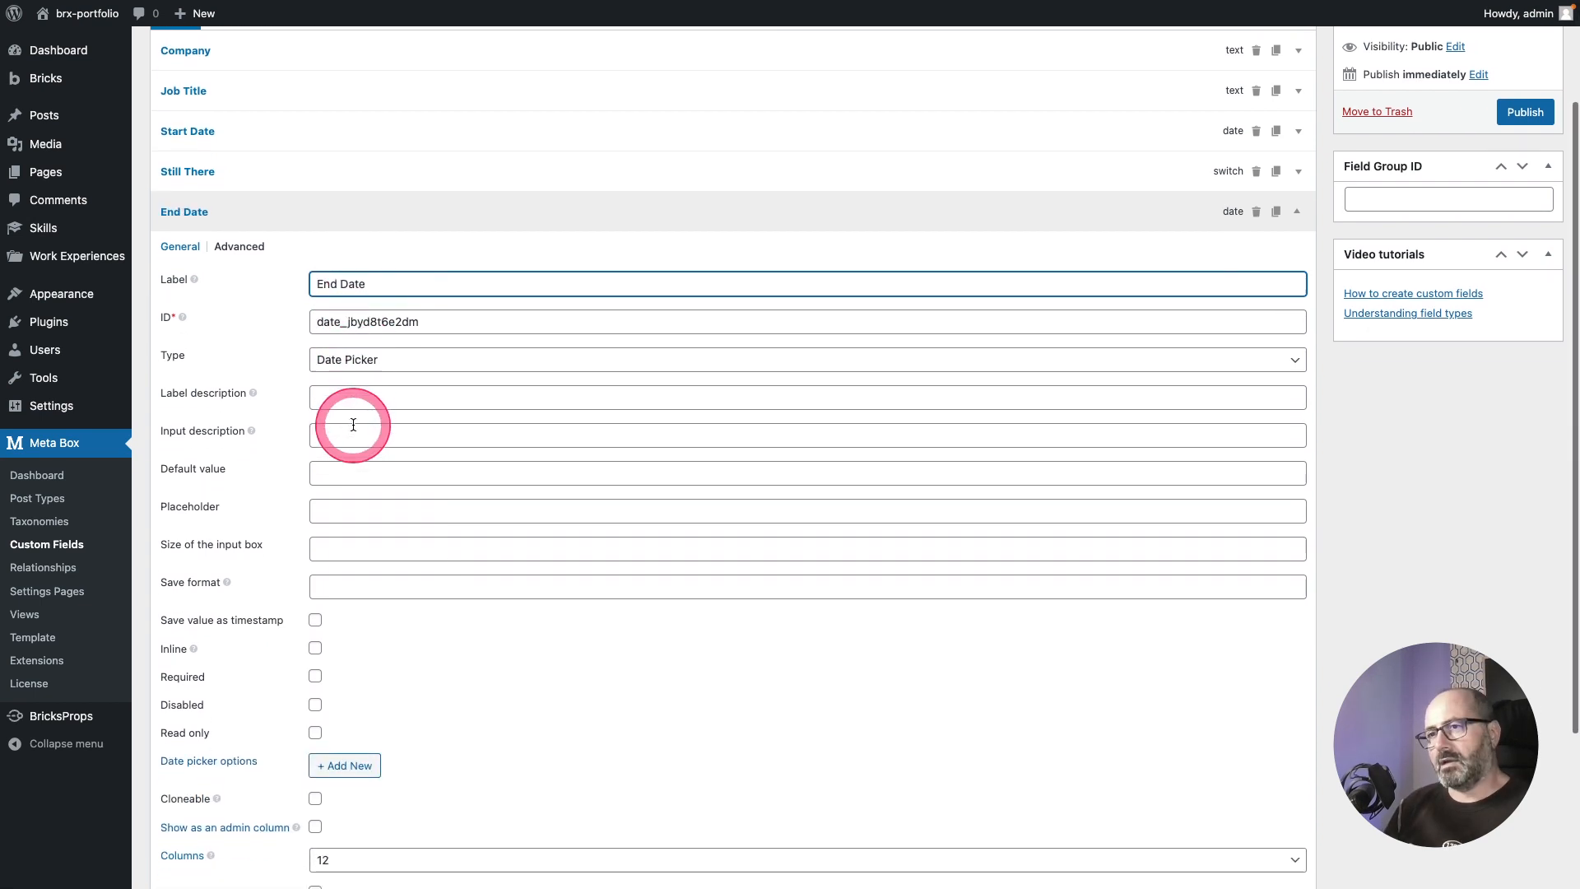
left_click(238, 235)
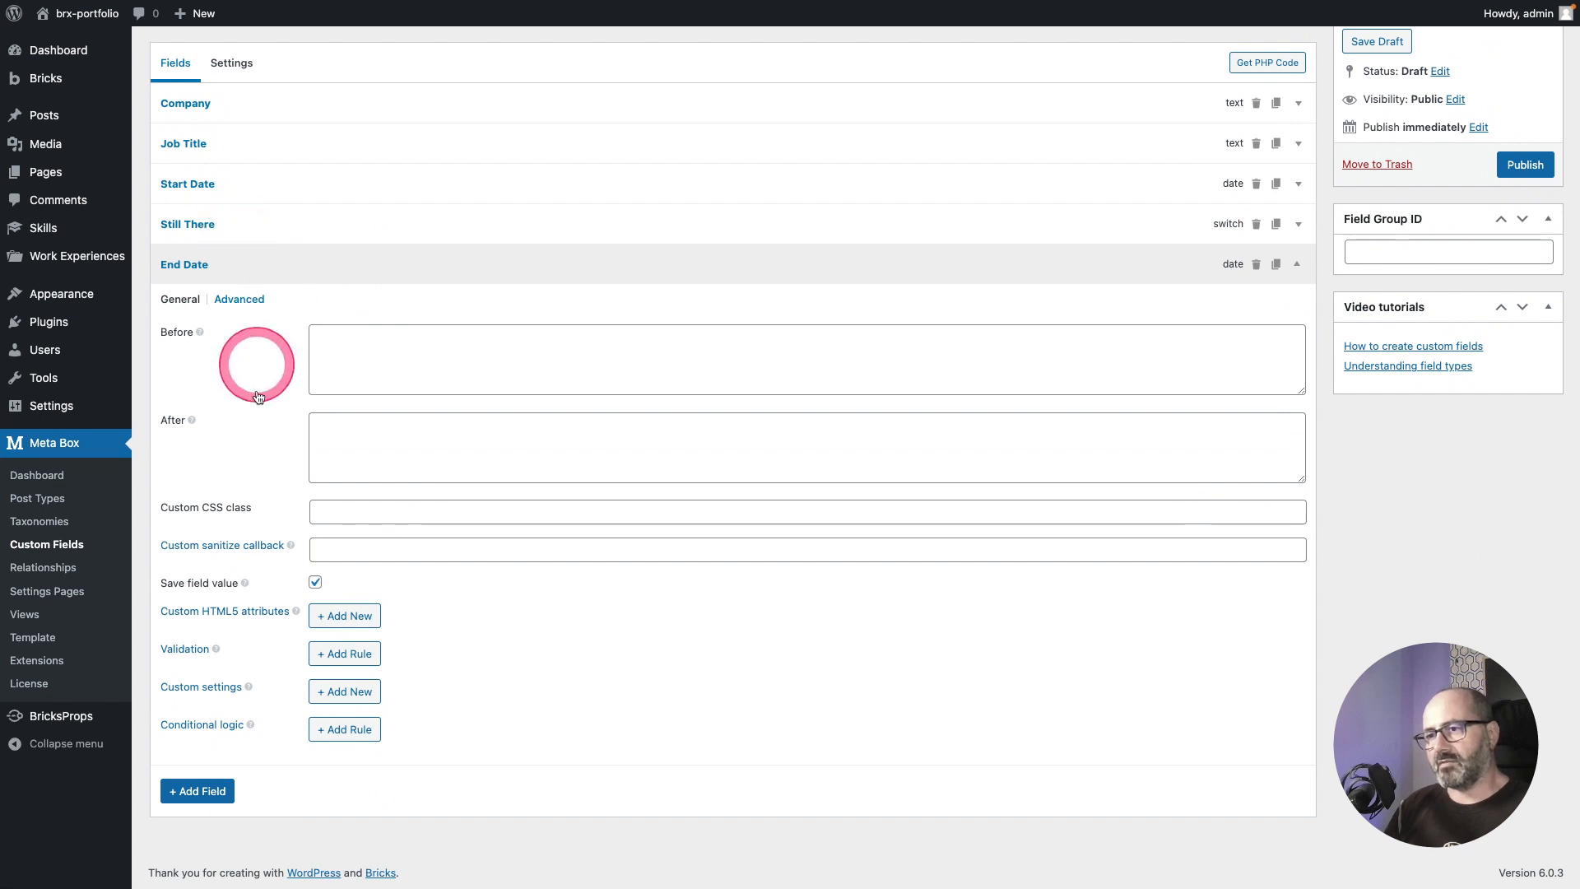
left_click(307, 729)
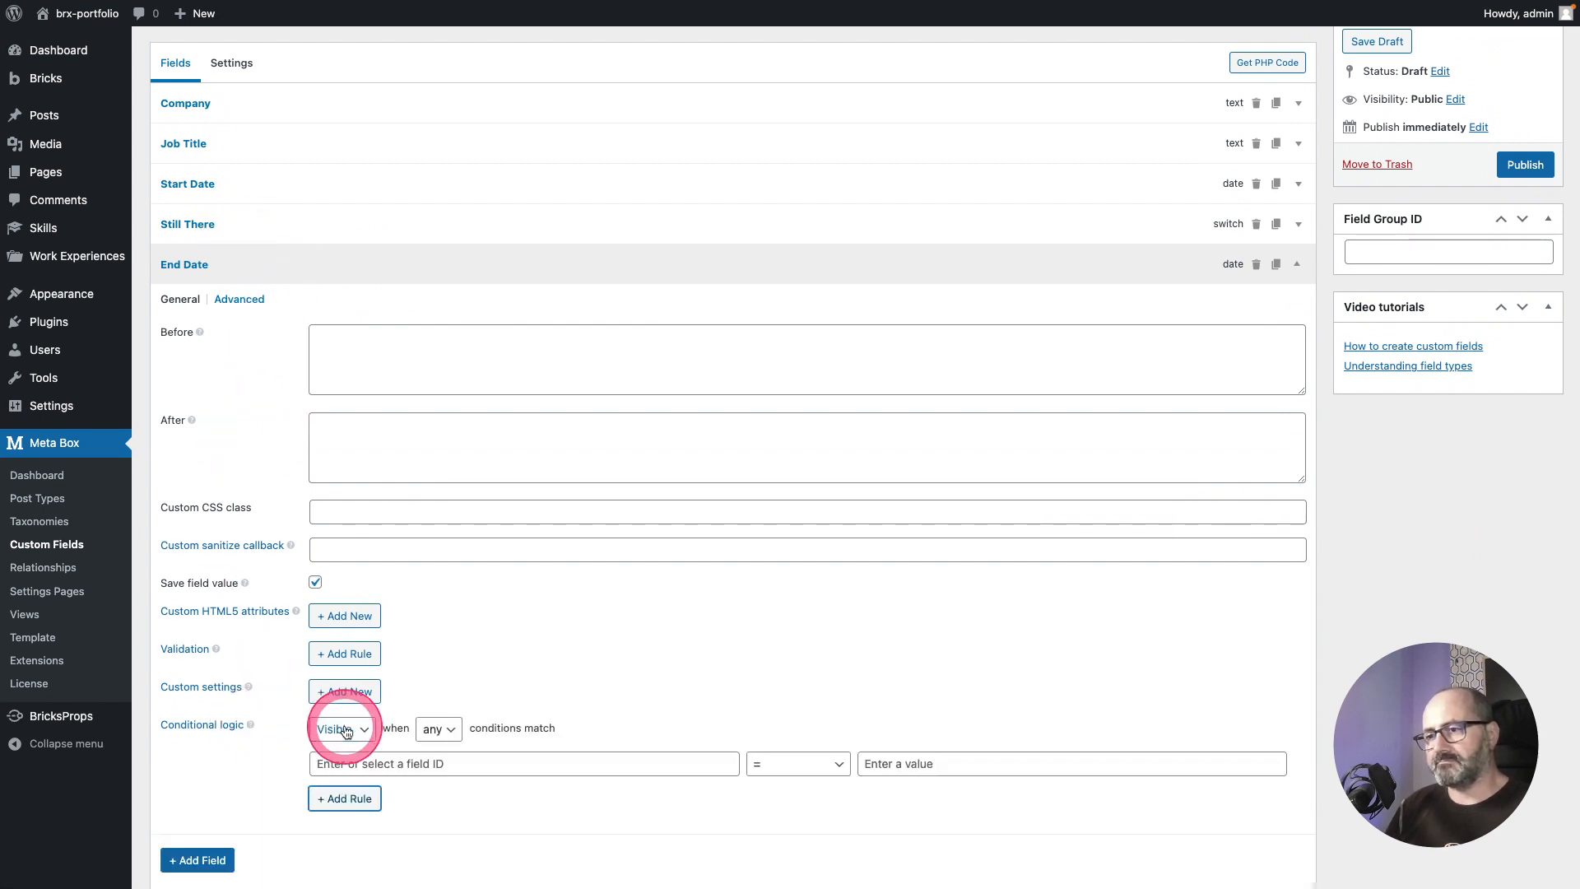
scroll(487, 674, "down", 1)
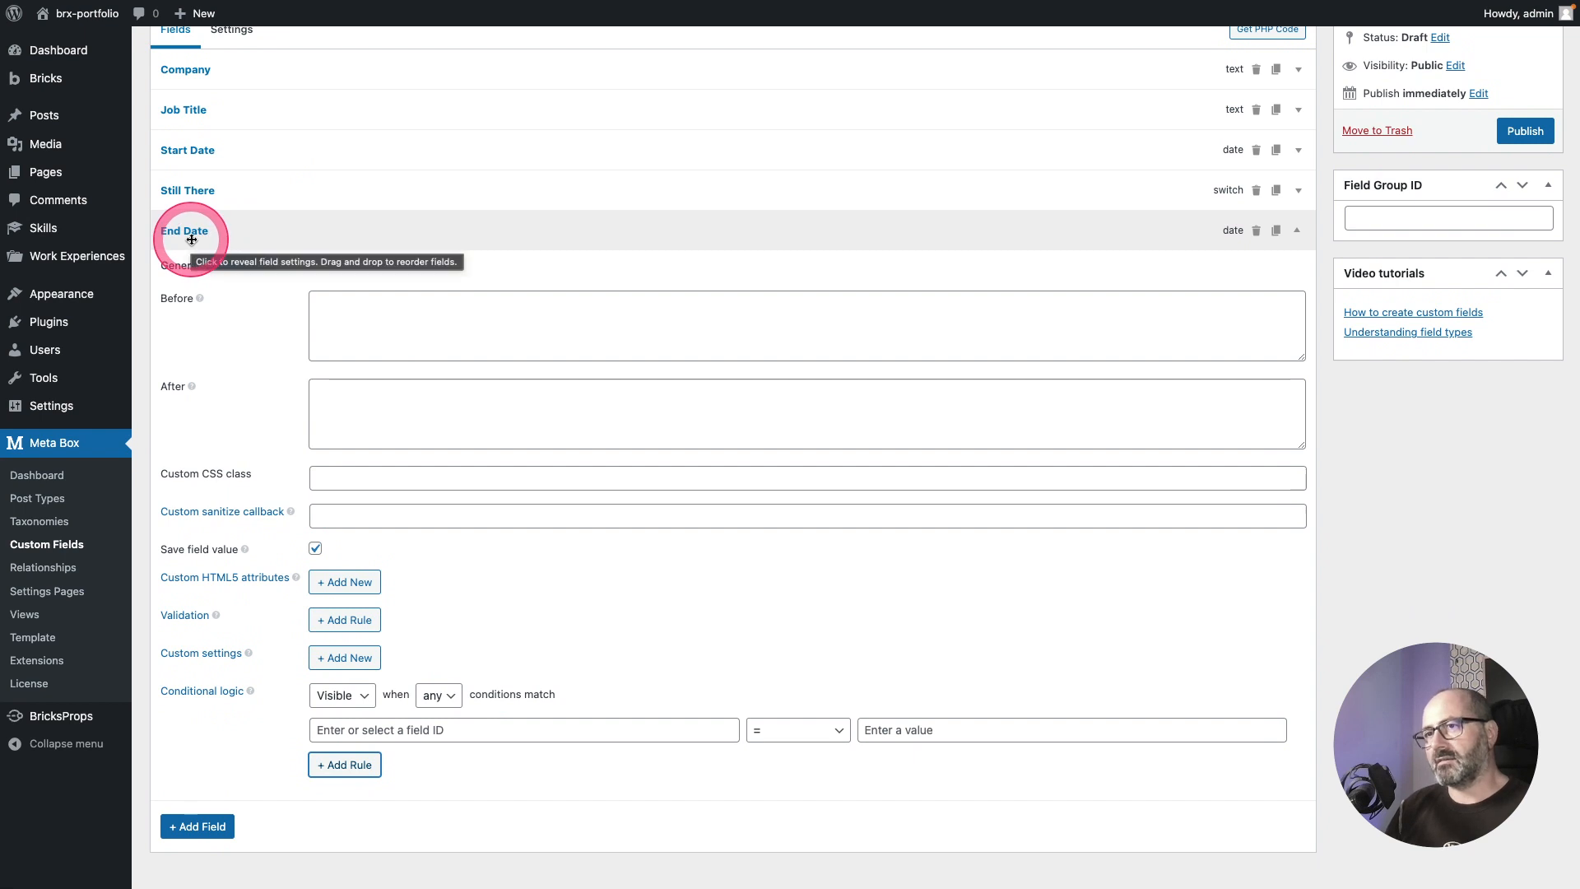
left_click(468, 729)
left_click(461, 663)
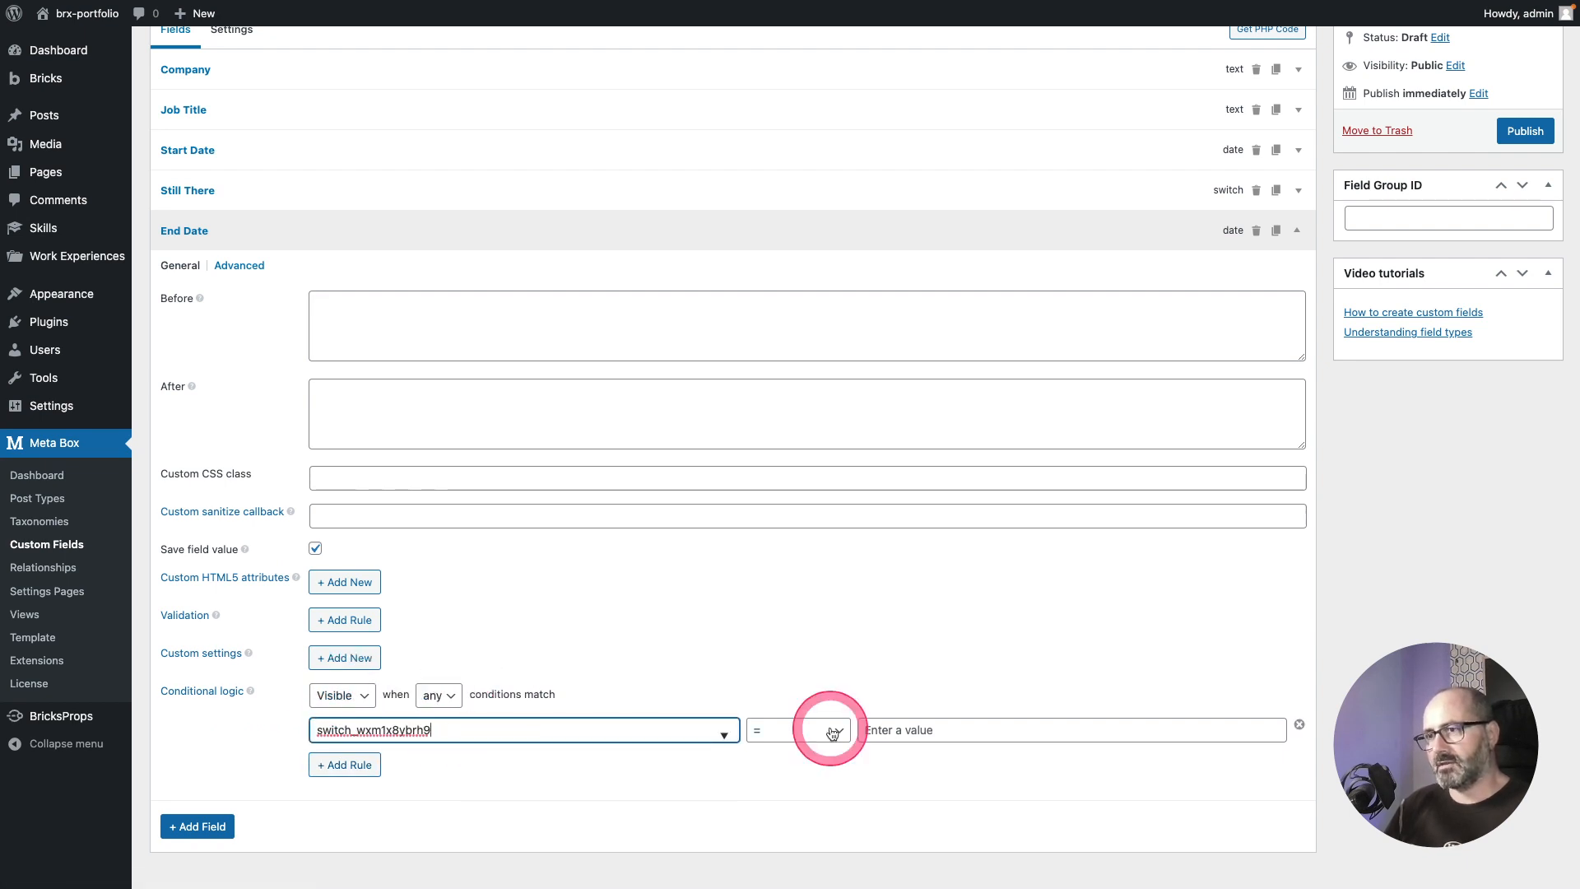
left_click(889, 733)
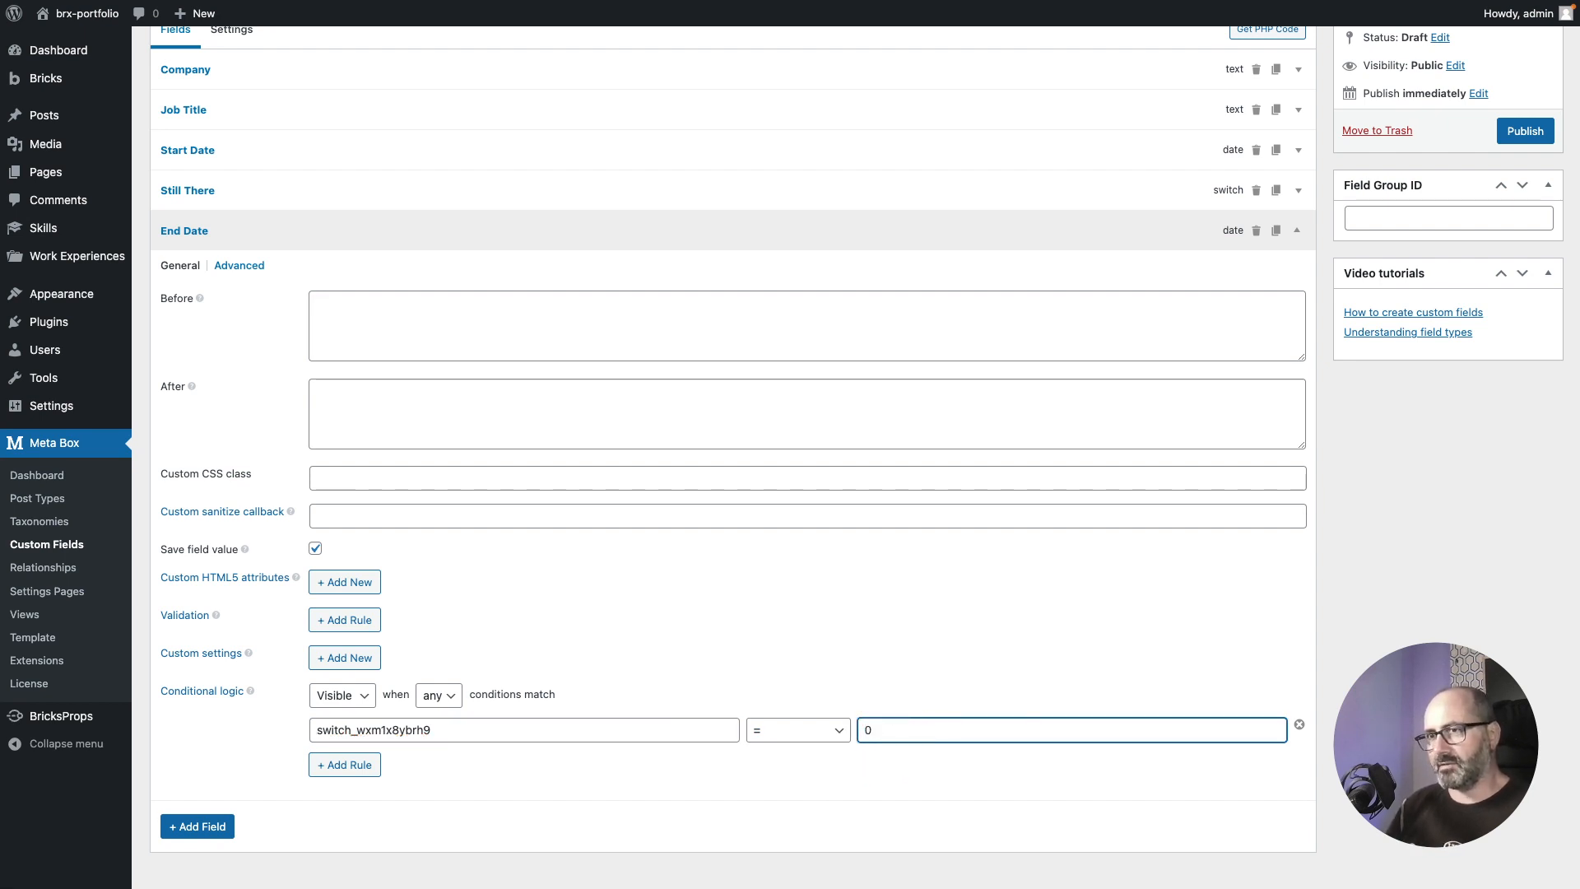
left_click(408, 231)
Step: Set the Still There switch's custom ON status label to "Yes" and its OFF status label to "No"
left_click(244, 311)
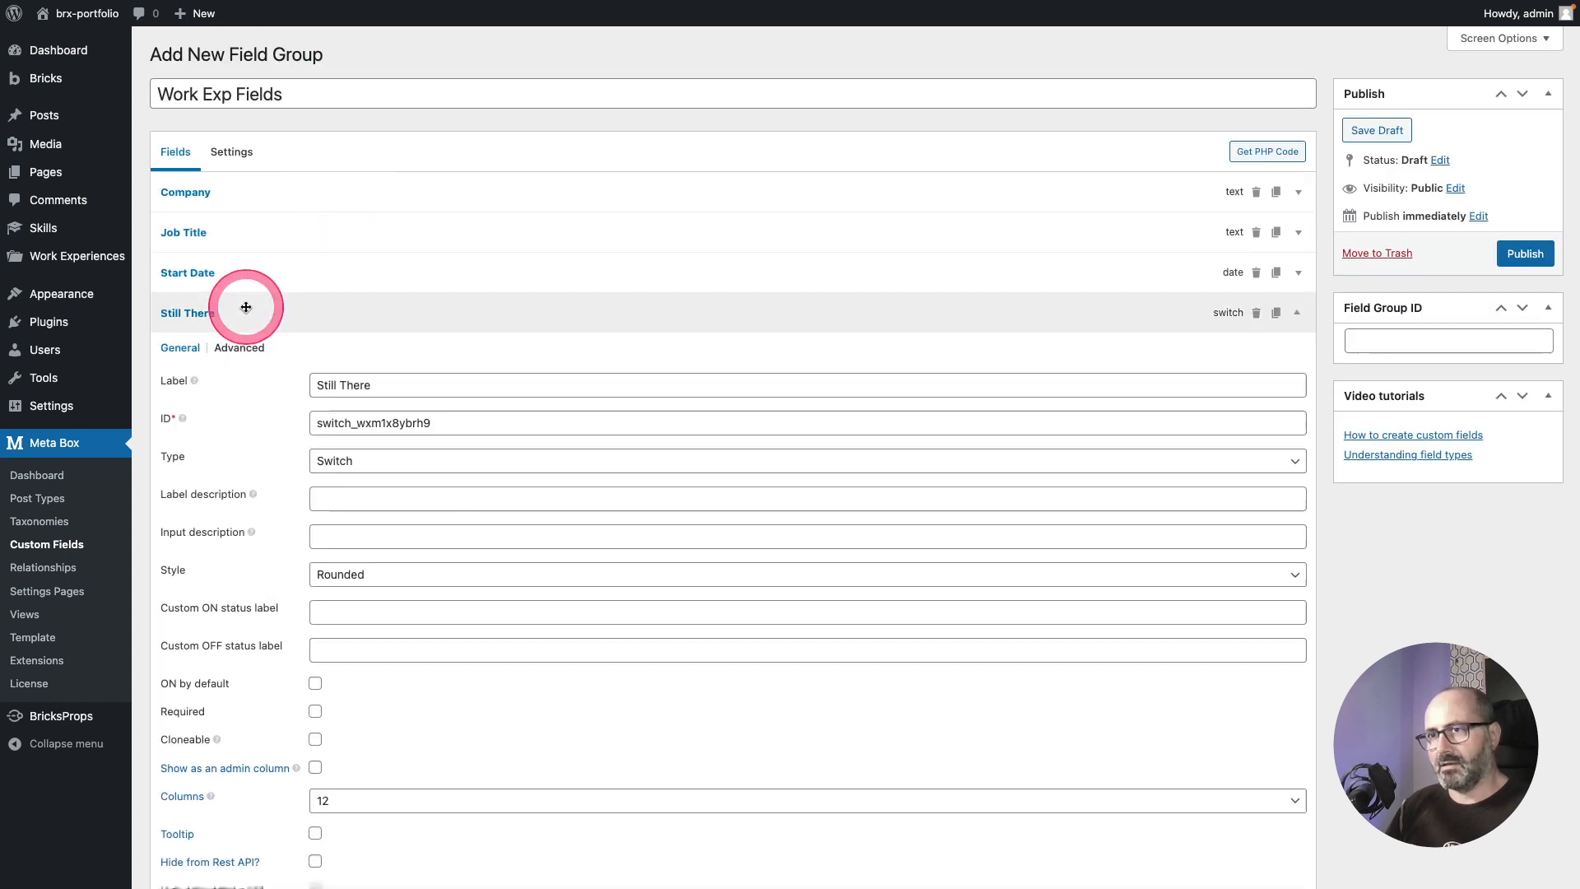
scroll(251, 568, "down", 5)
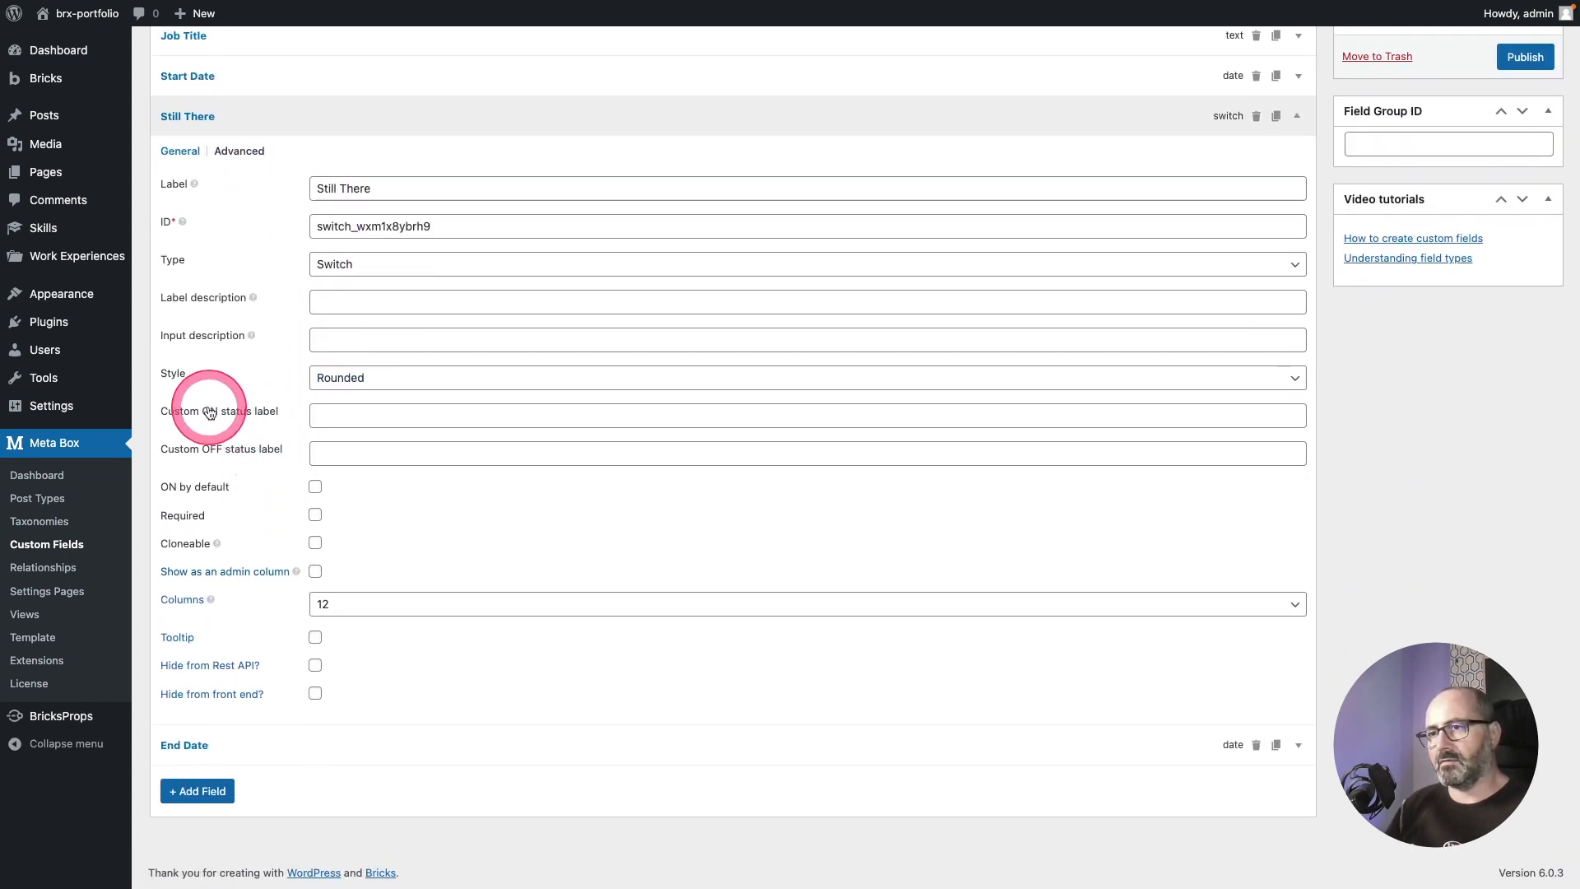
left_click(335, 417)
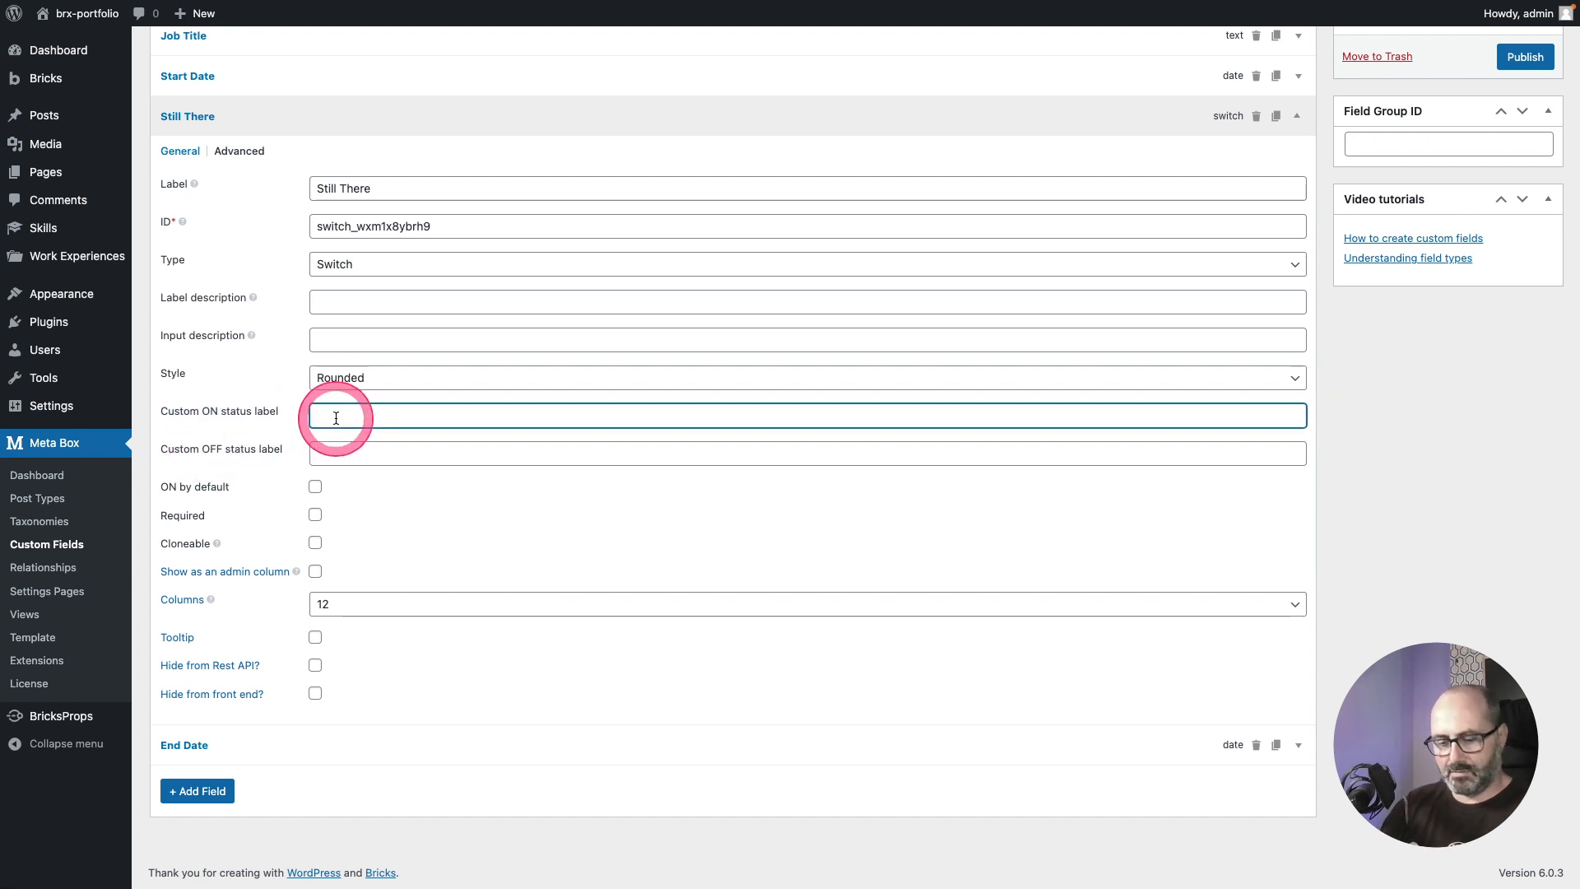
type("Yes")
key("Tab")
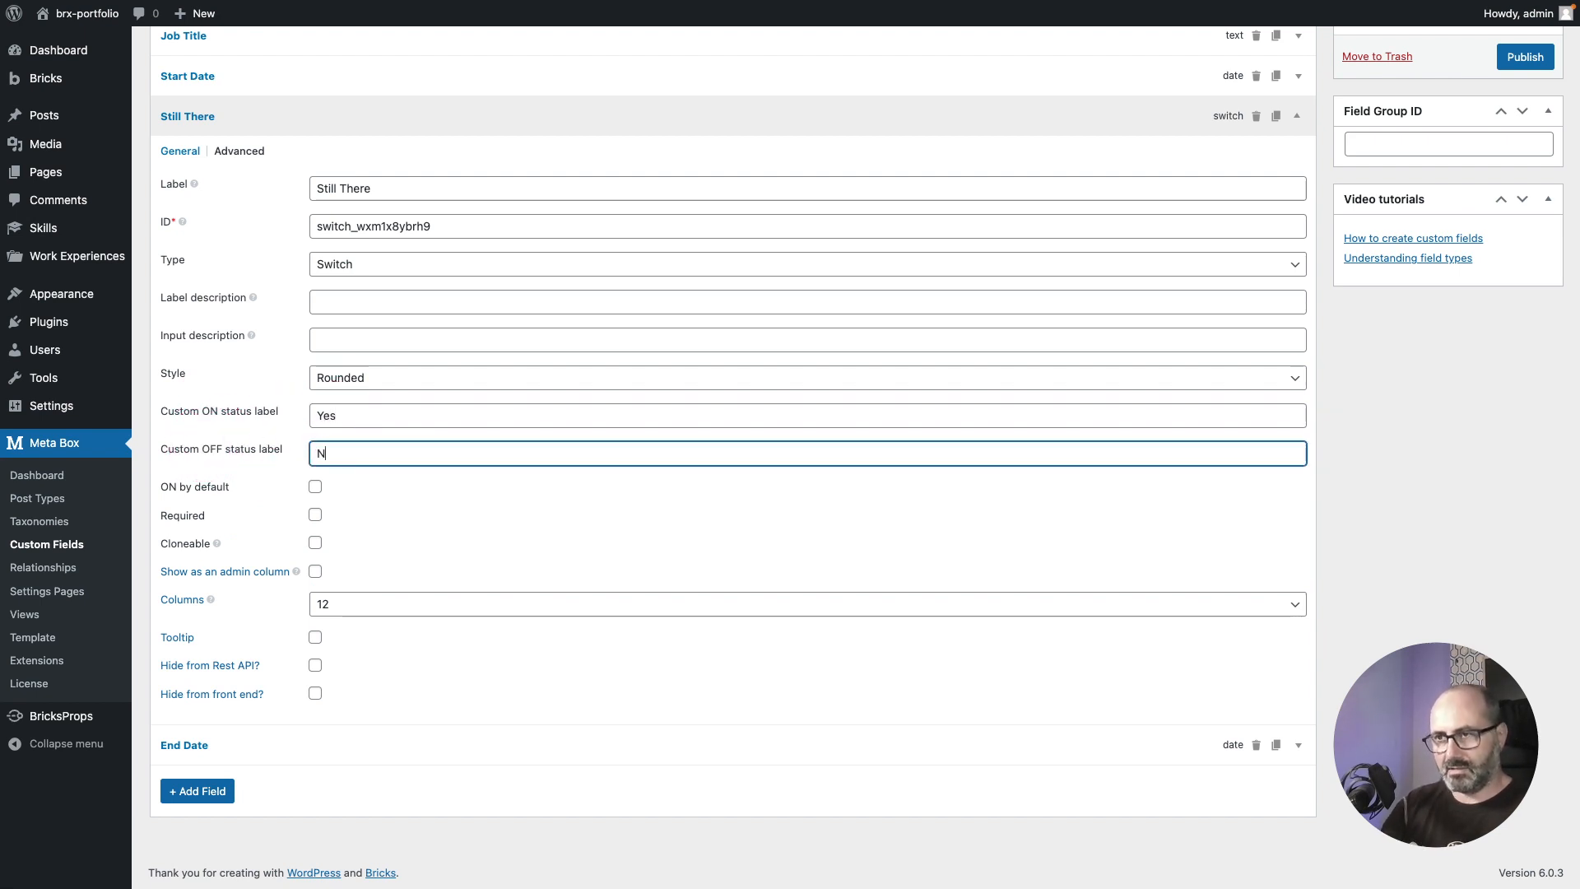
type("No")
left_click(359, 113)
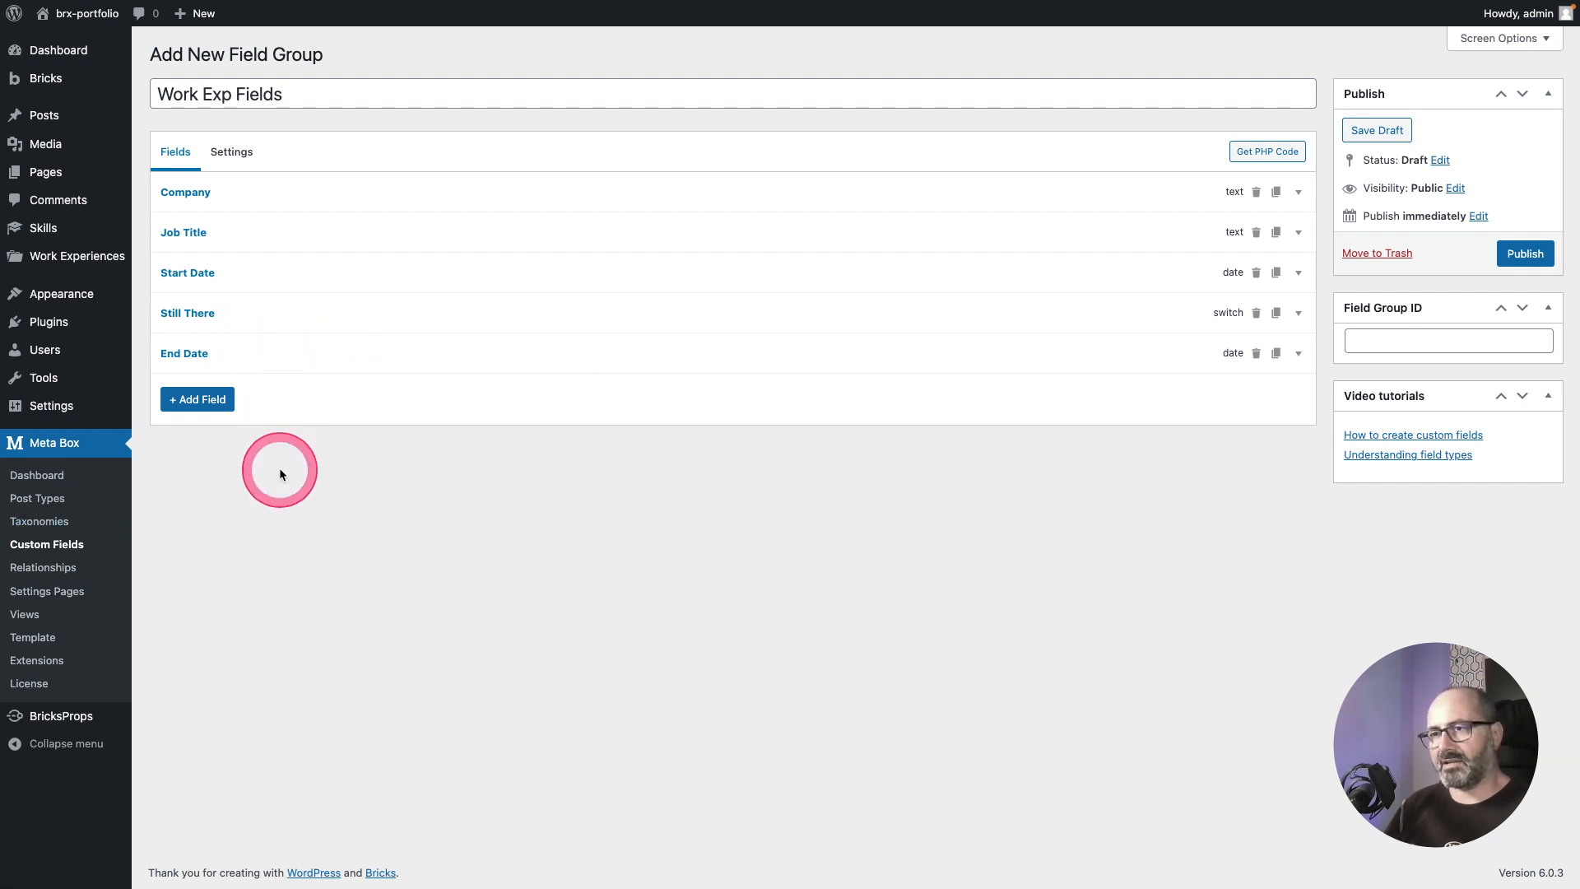
Step: Add a Group field labelled "Experience Items" to the Work Exp Fields group and make it cloneable
left_click(197, 399)
left_click(224, 442)
type("gr")
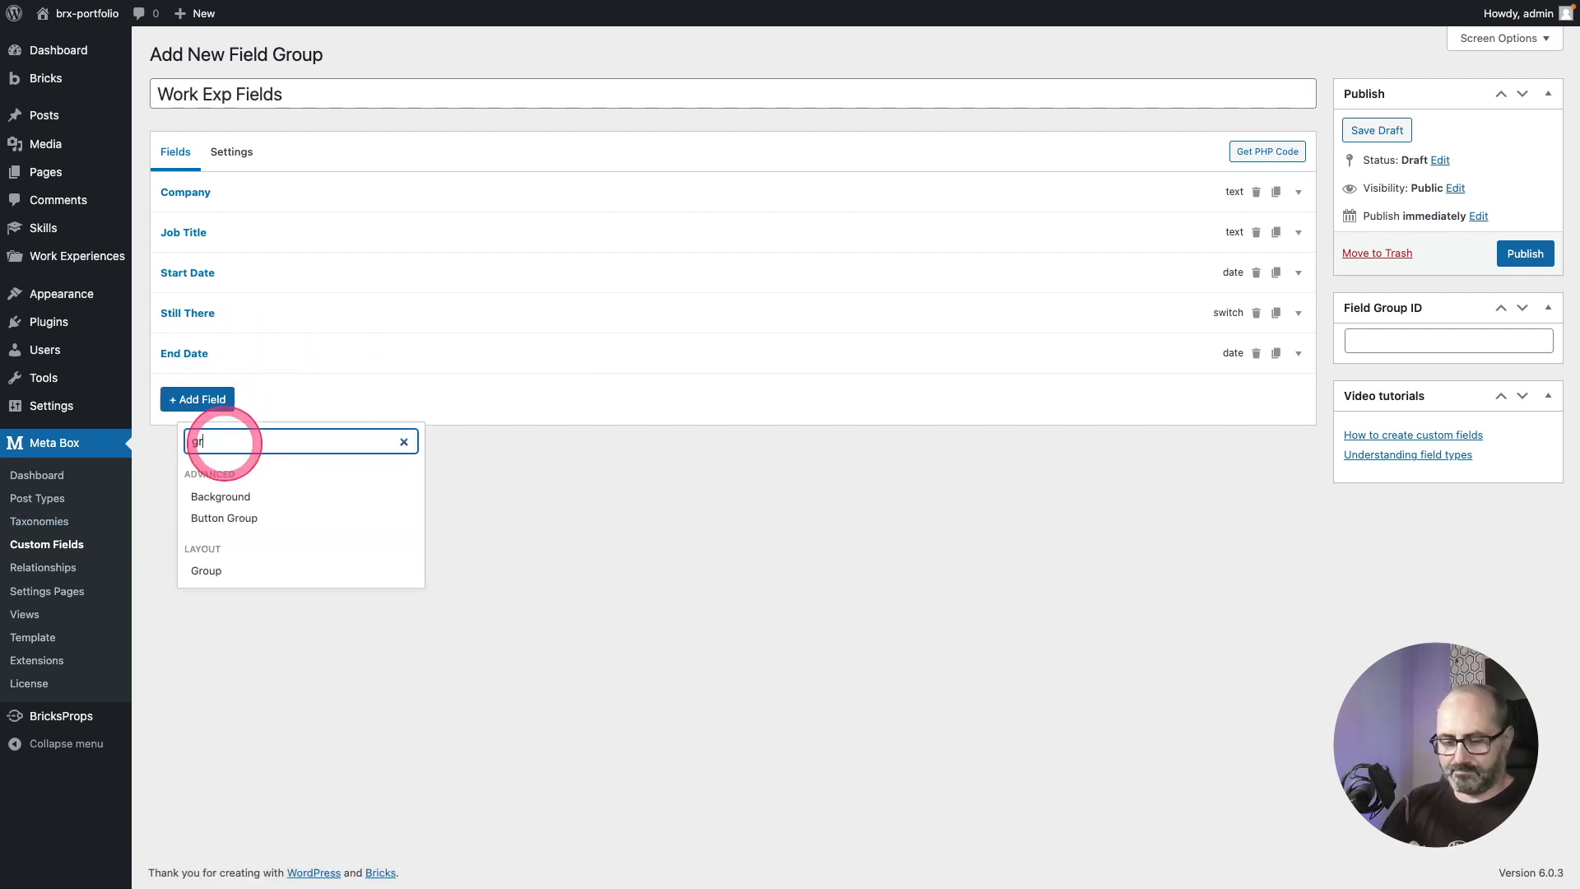
type("ou")
left_click(207, 570)
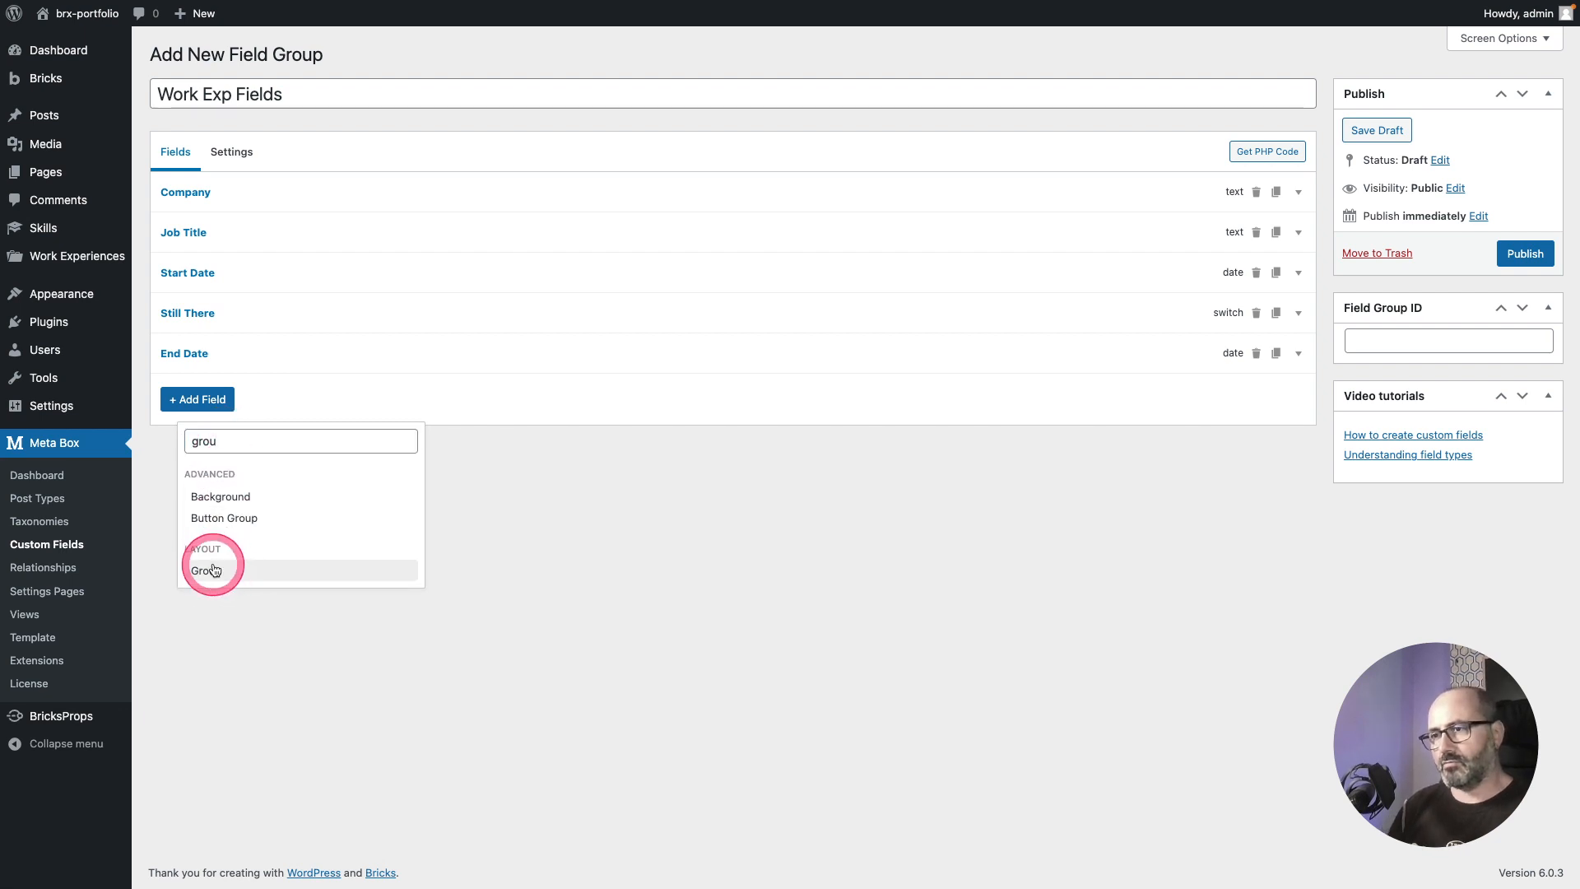
left_click(289, 395)
left_click(351, 465)
double_click(353, 466)
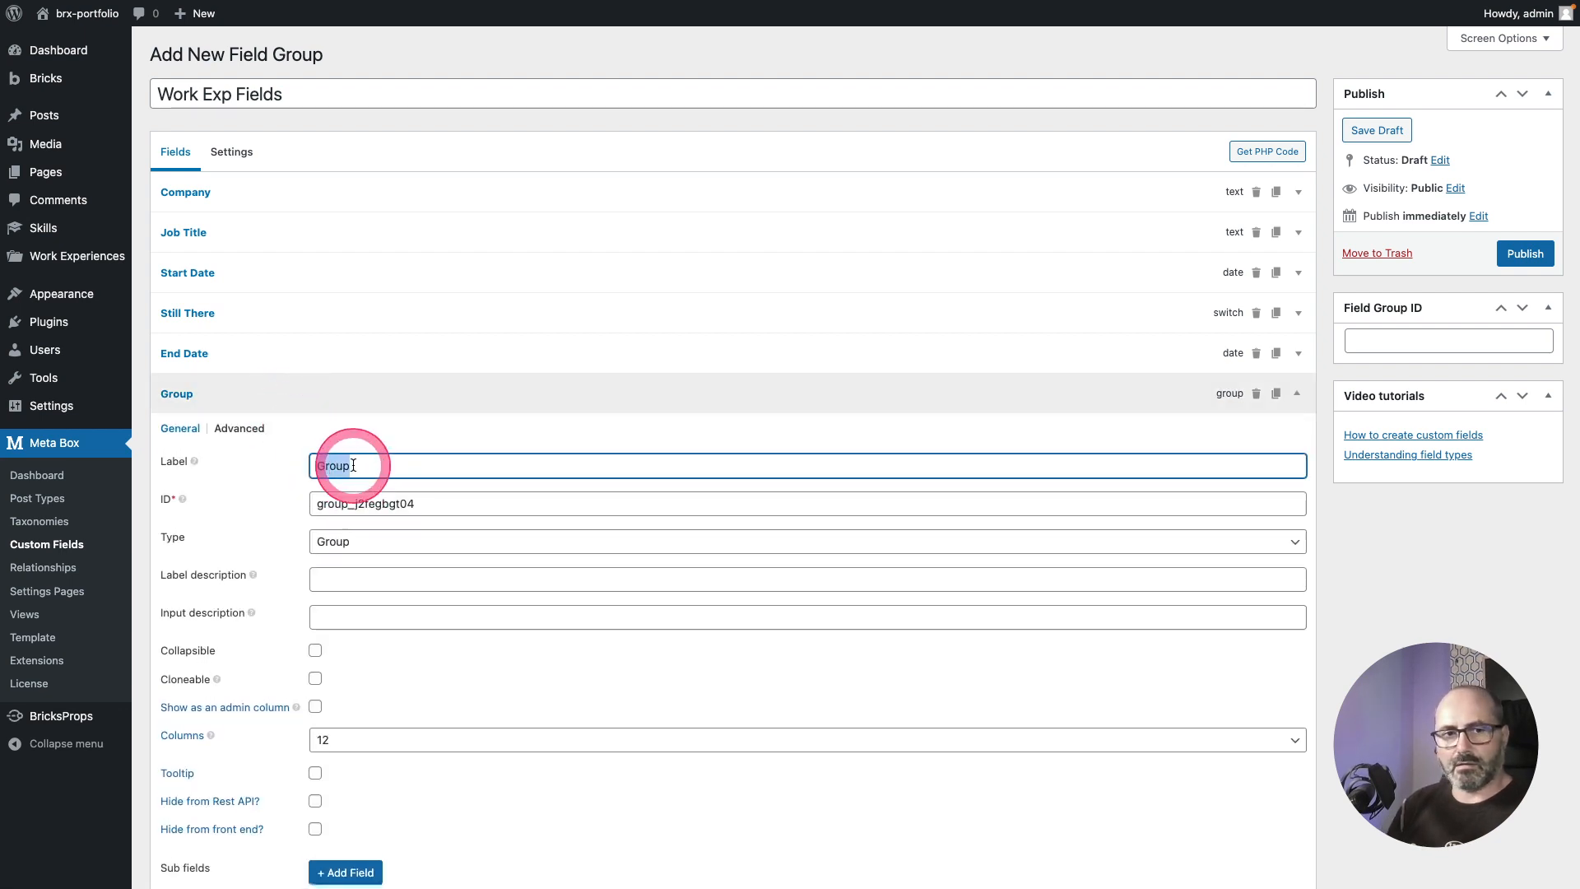
type("Experience Items")
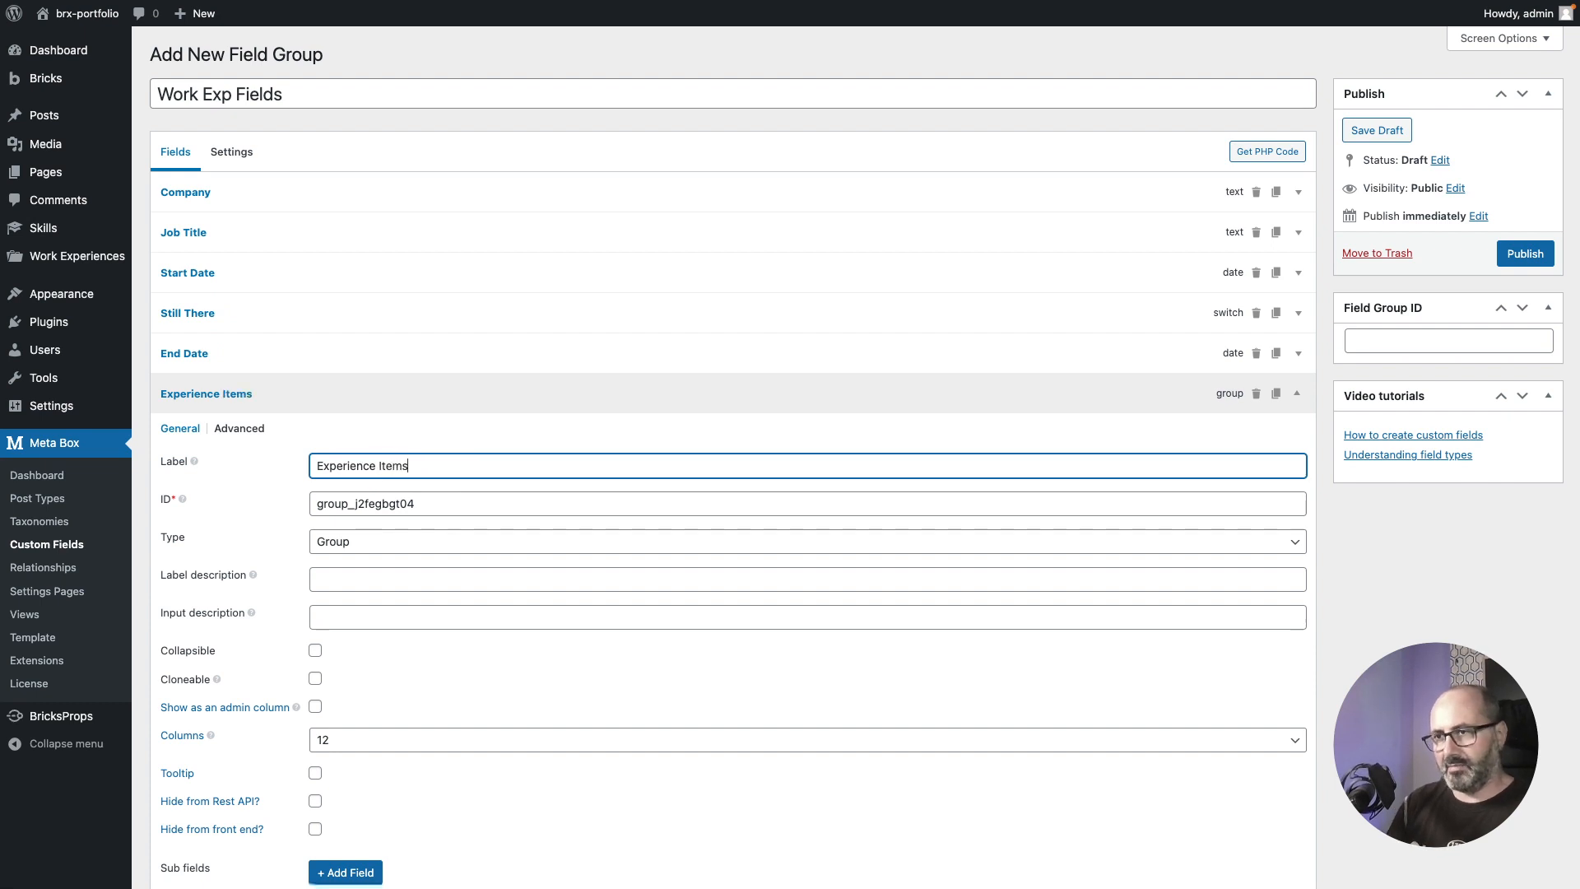
scroll(282, 663, "down", 3)
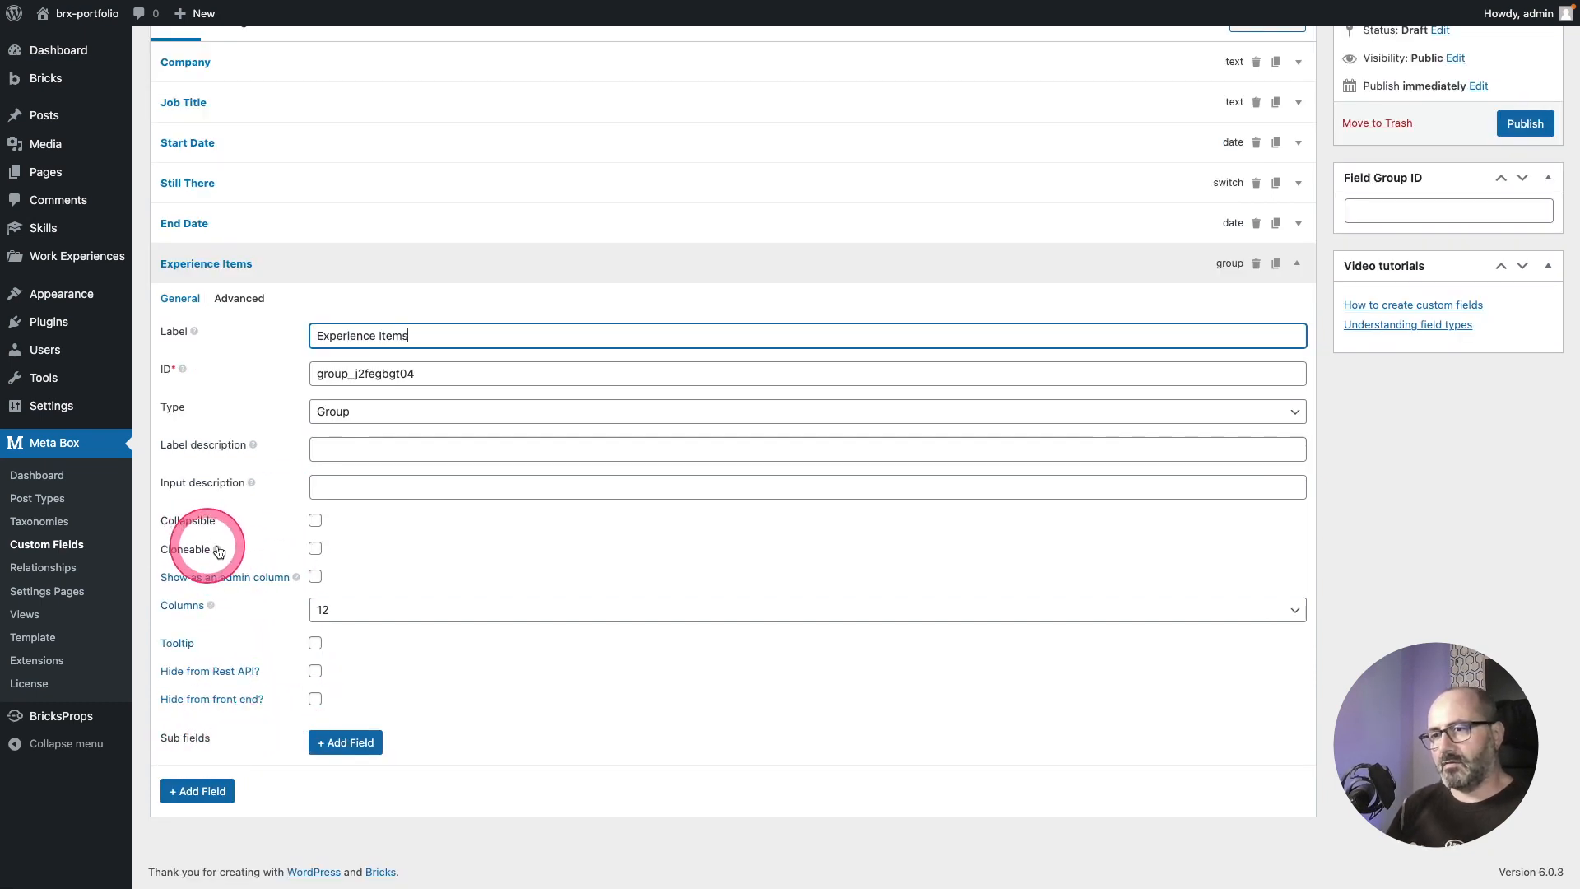
left_click(315, 549)
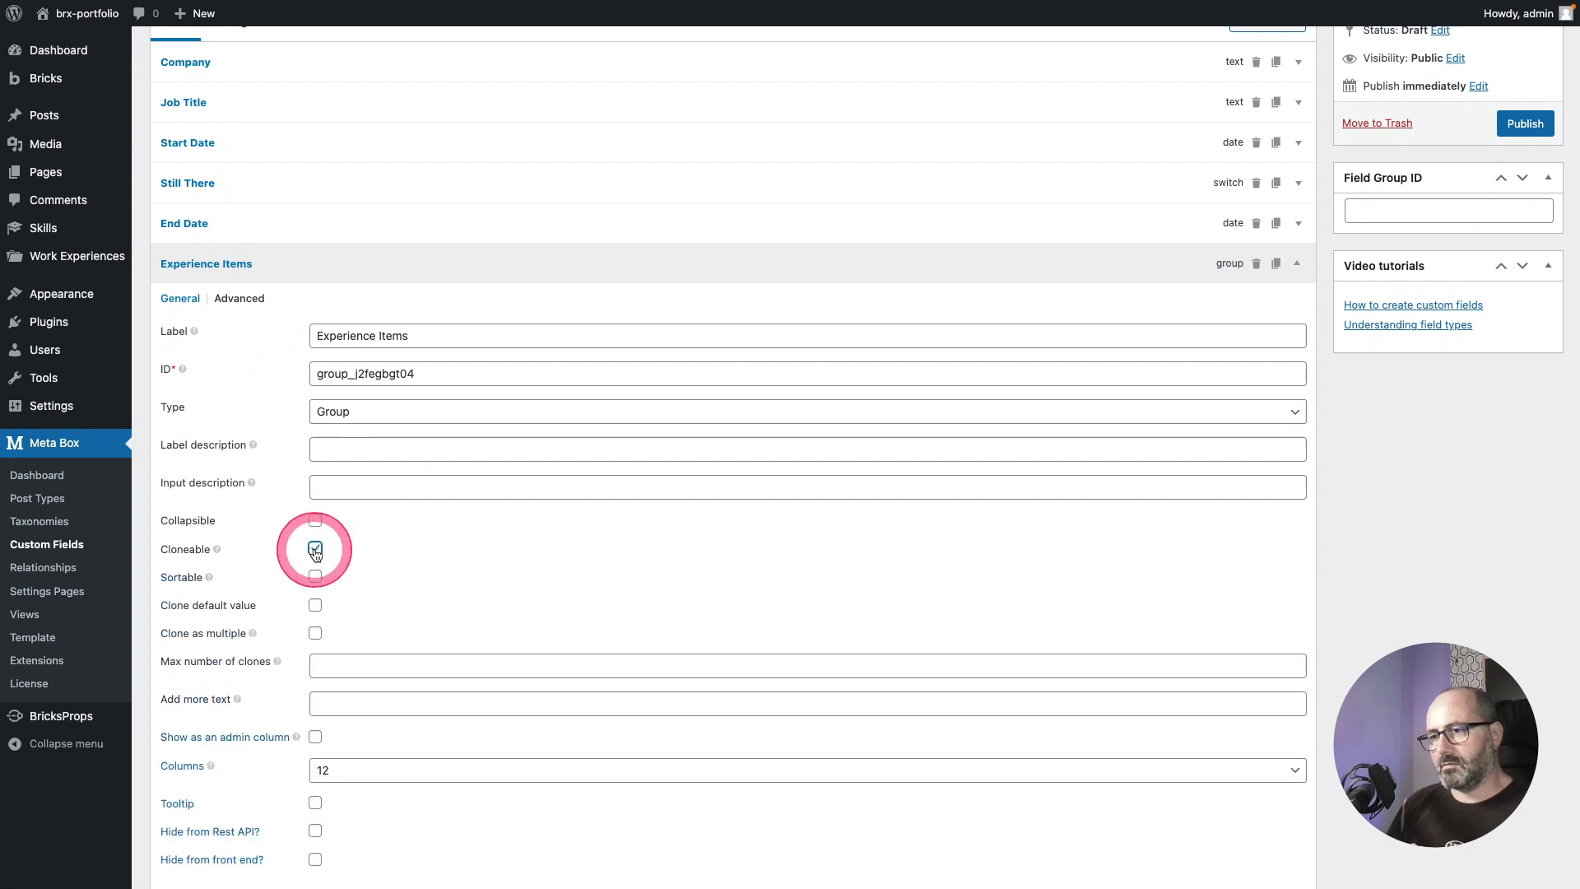
Step: Add a Text sub field to the Experience Items group and label it "Experience Item"
scroll(342, 699, "down", 4)
left_click(345, 742)
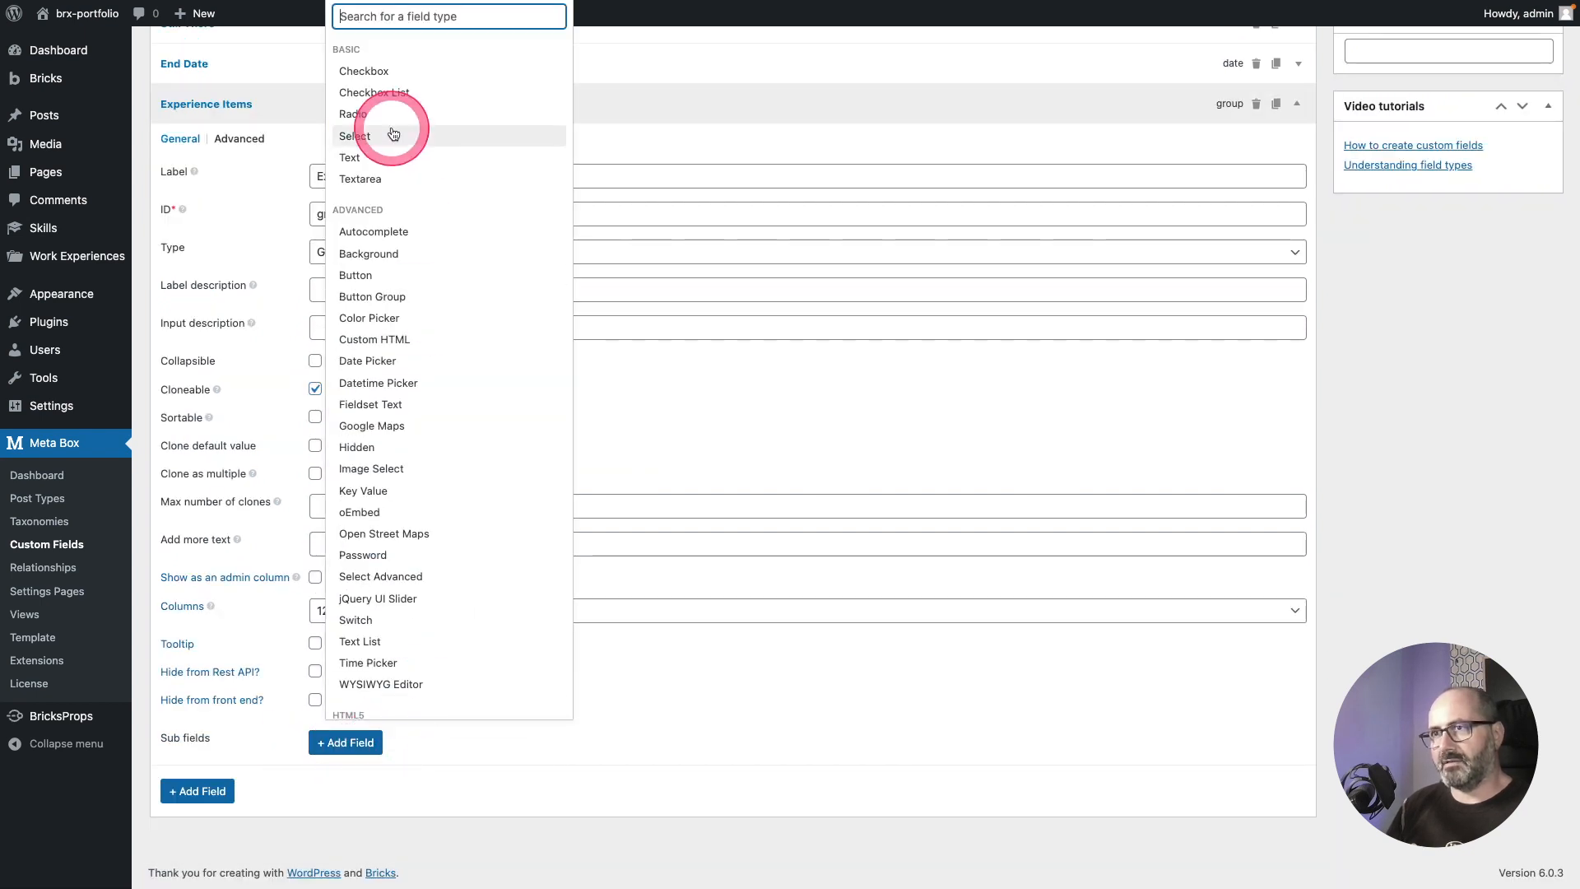
left_click(382, 159)
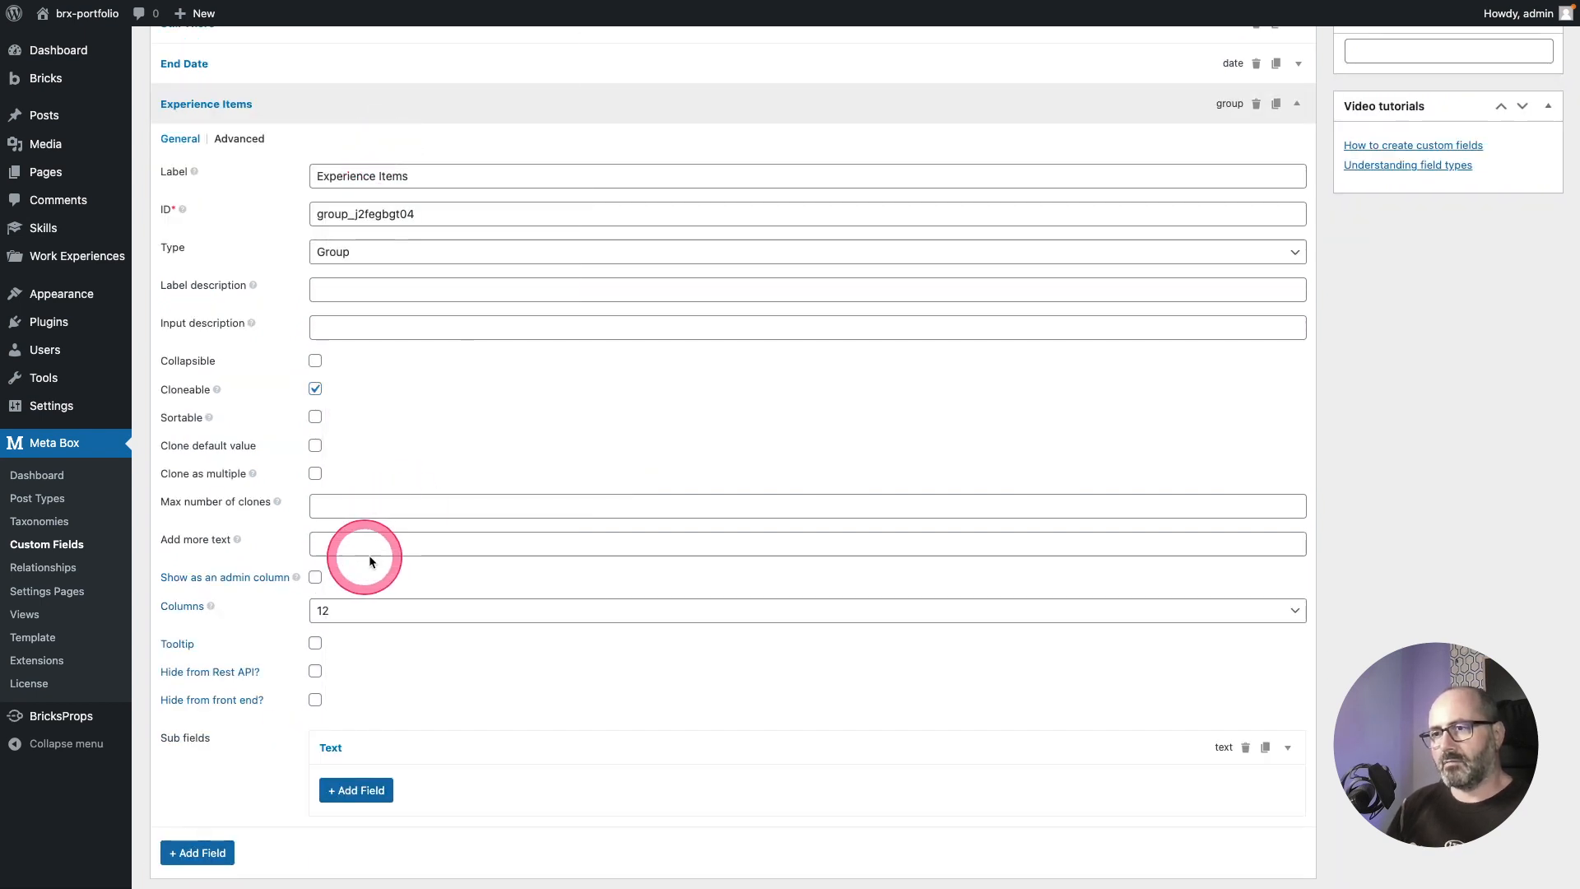
left_click(387, 740)
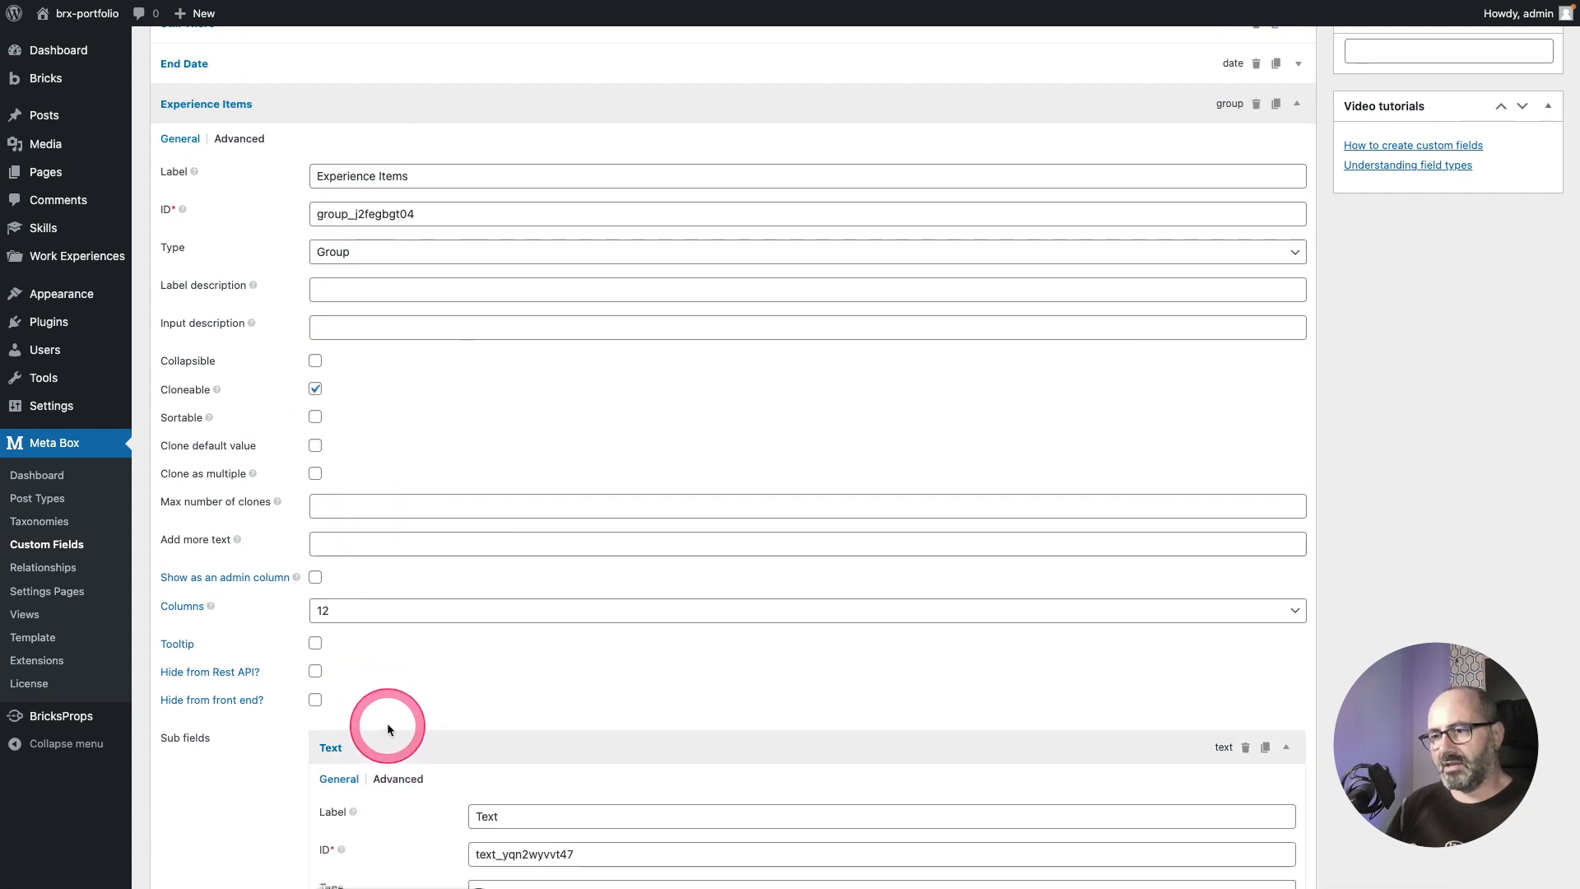
double_click(506, 815)
type("Ex")
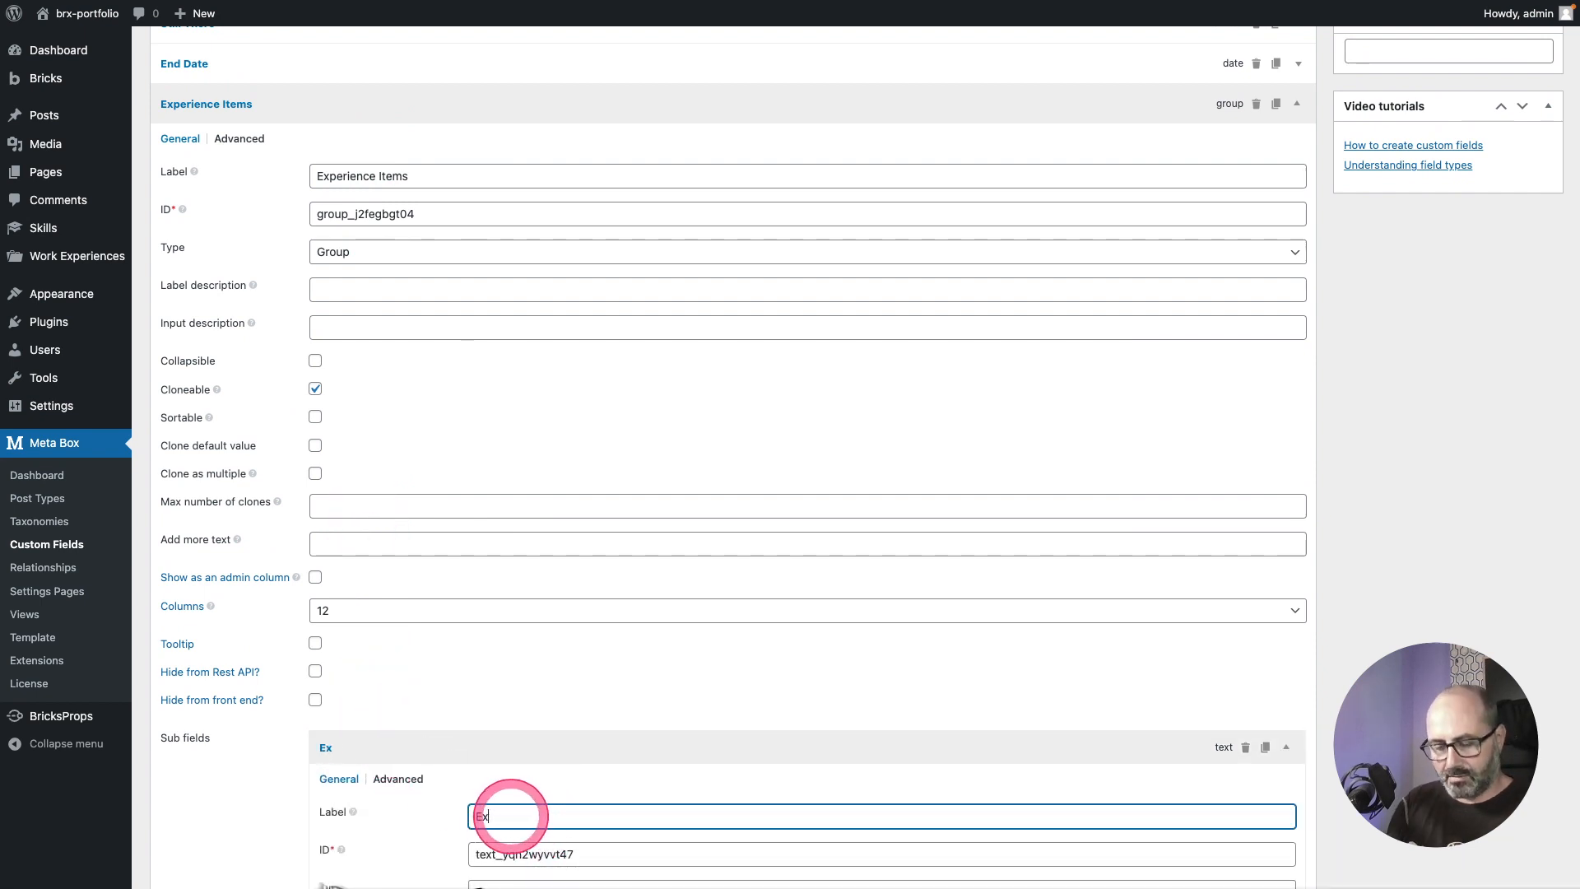
type("perience Item")
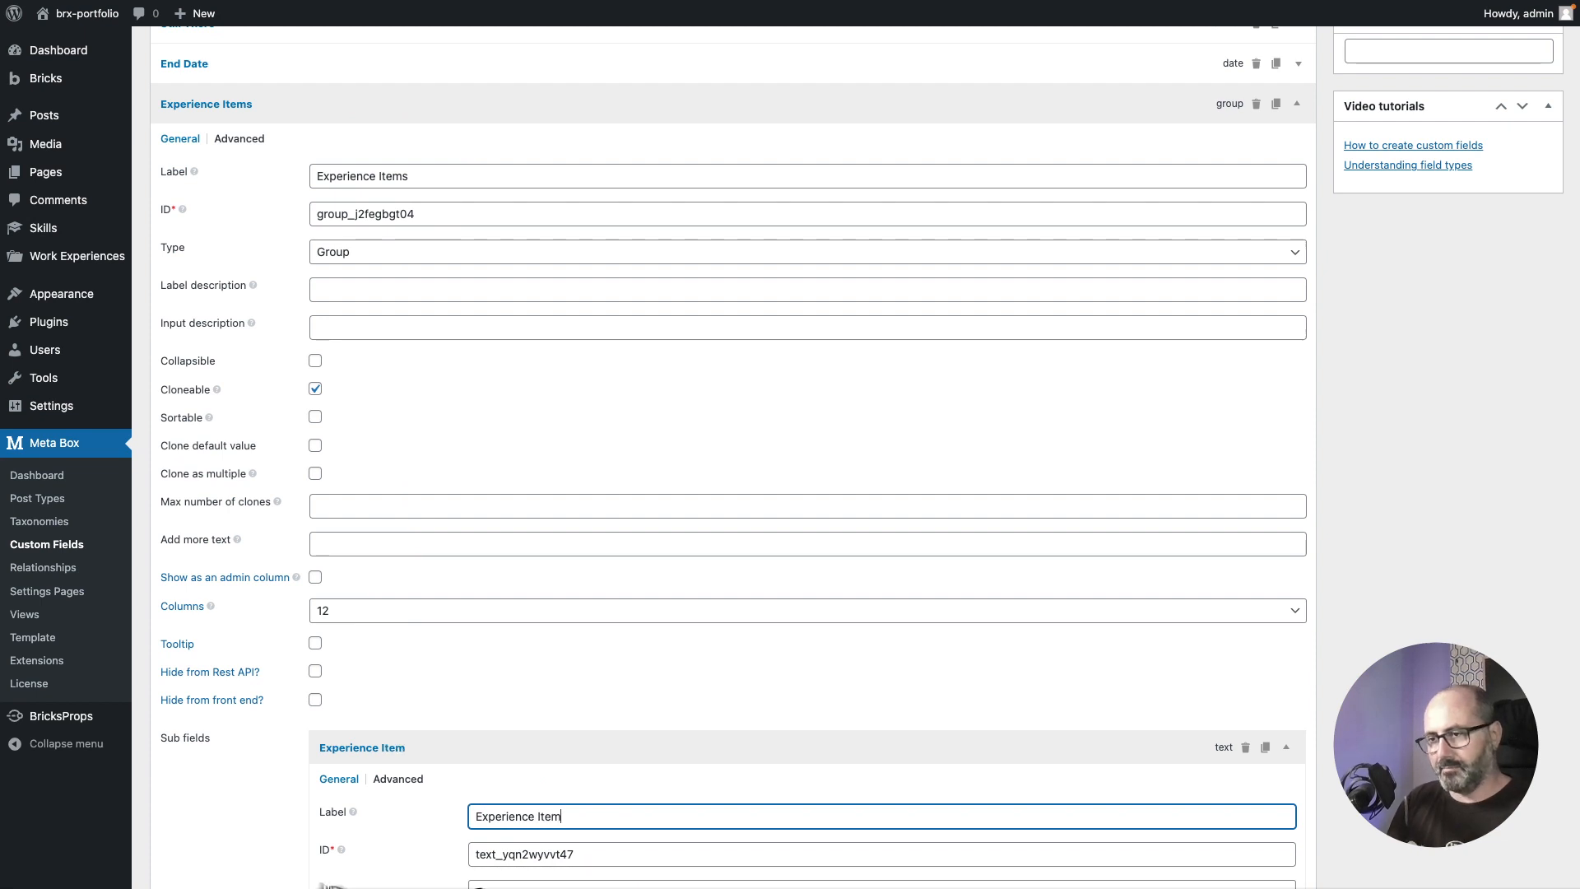
Step: Publish the Work Exp Fields field group
scroll(447, 628, "down", 2)
scroll(705, 638, "up", 6)
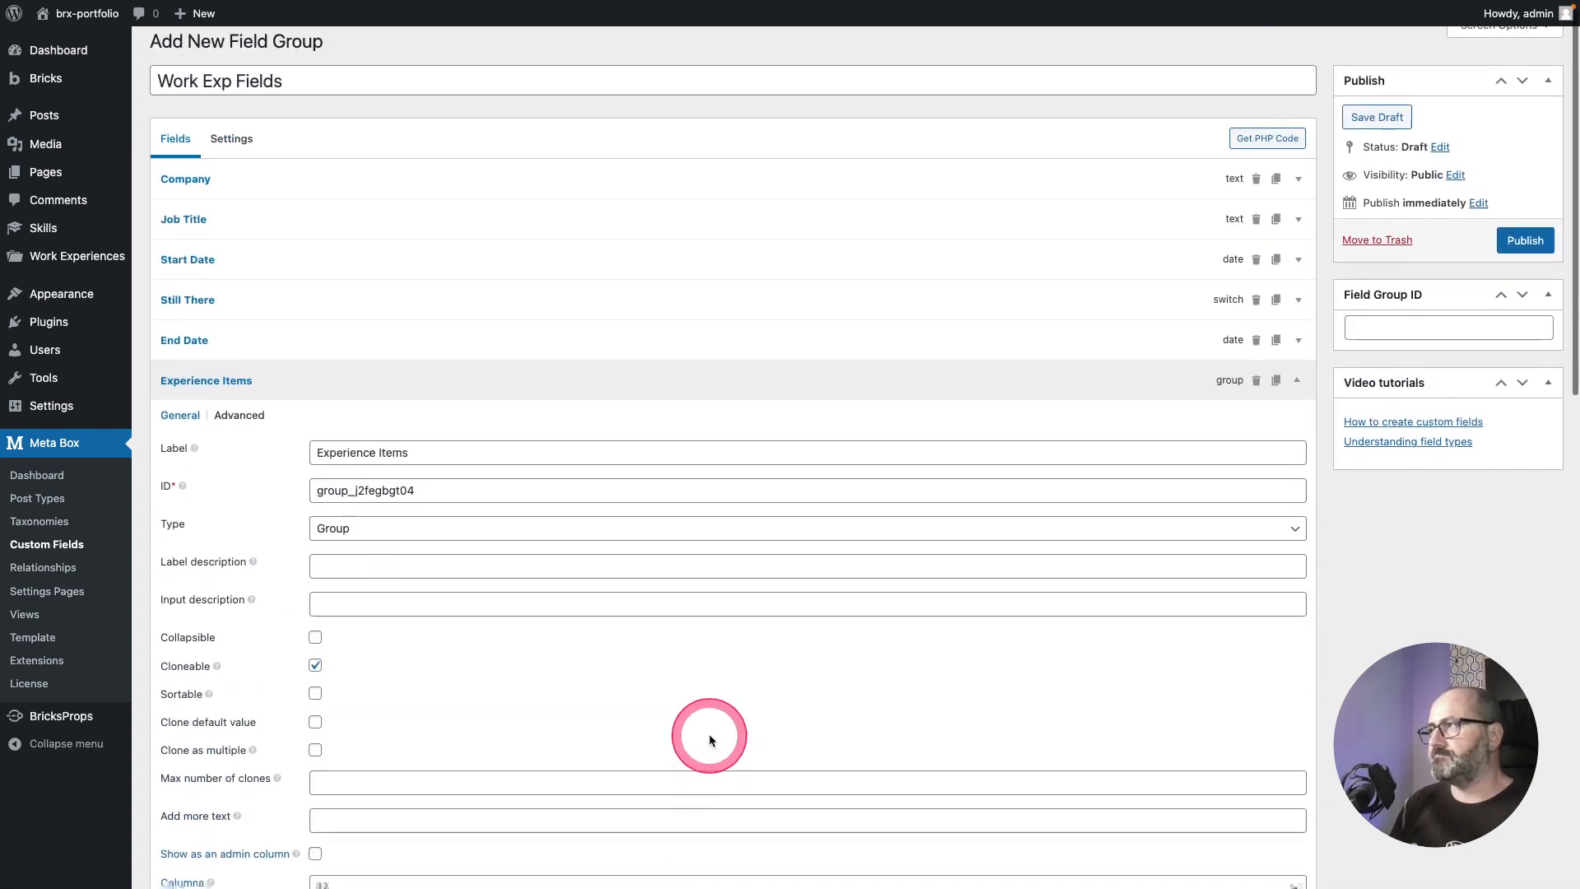
left_click(1523, 253)
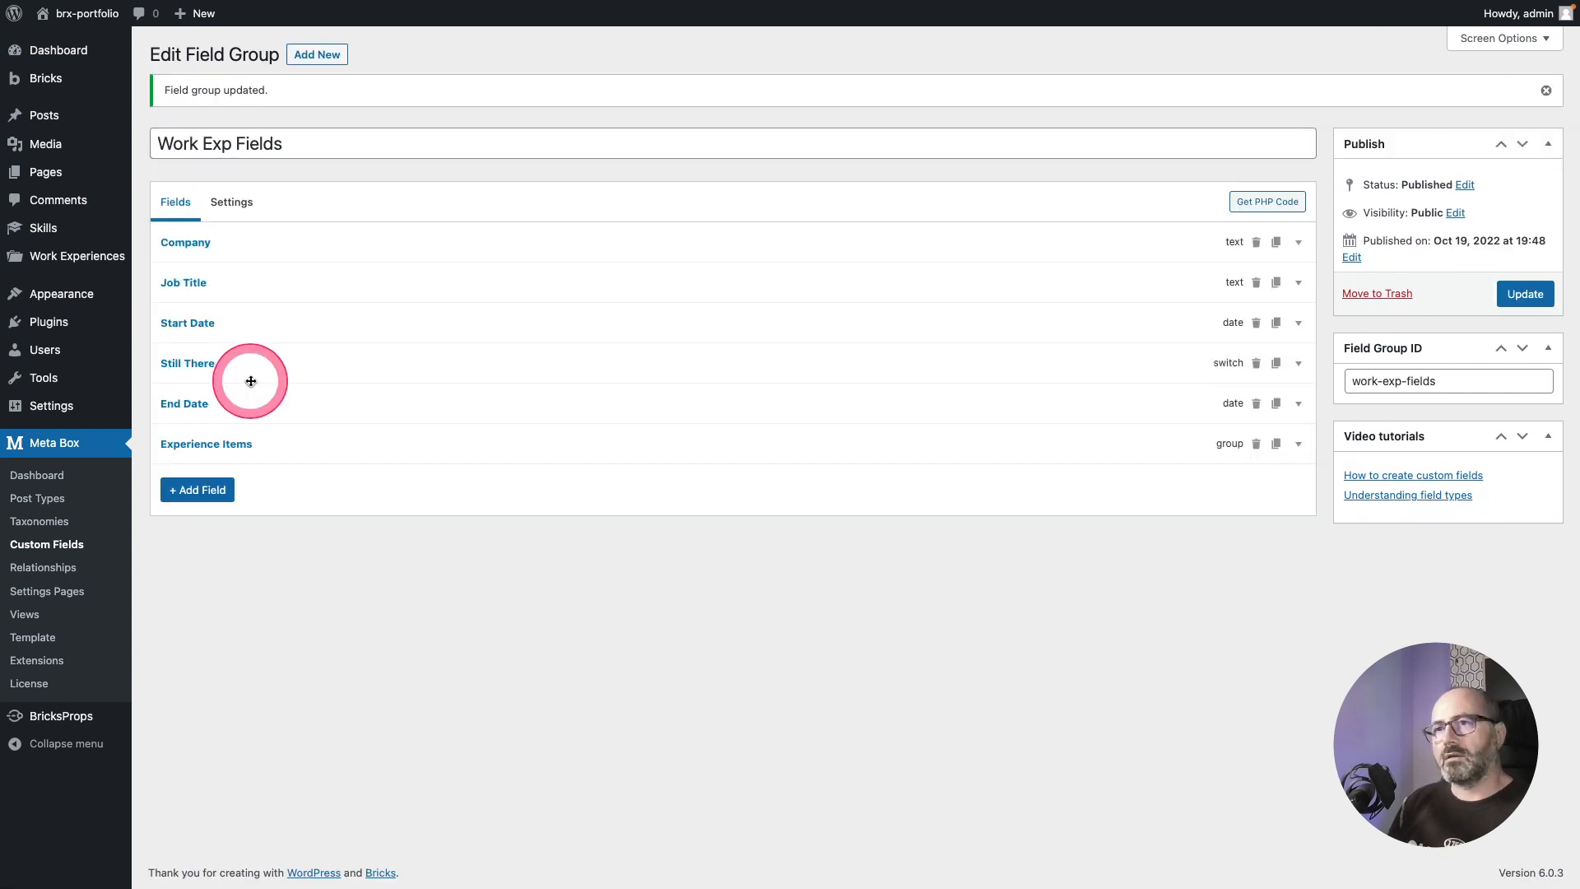
Step: Open the existing Google work experience for editing
mouse_move(65, 260)
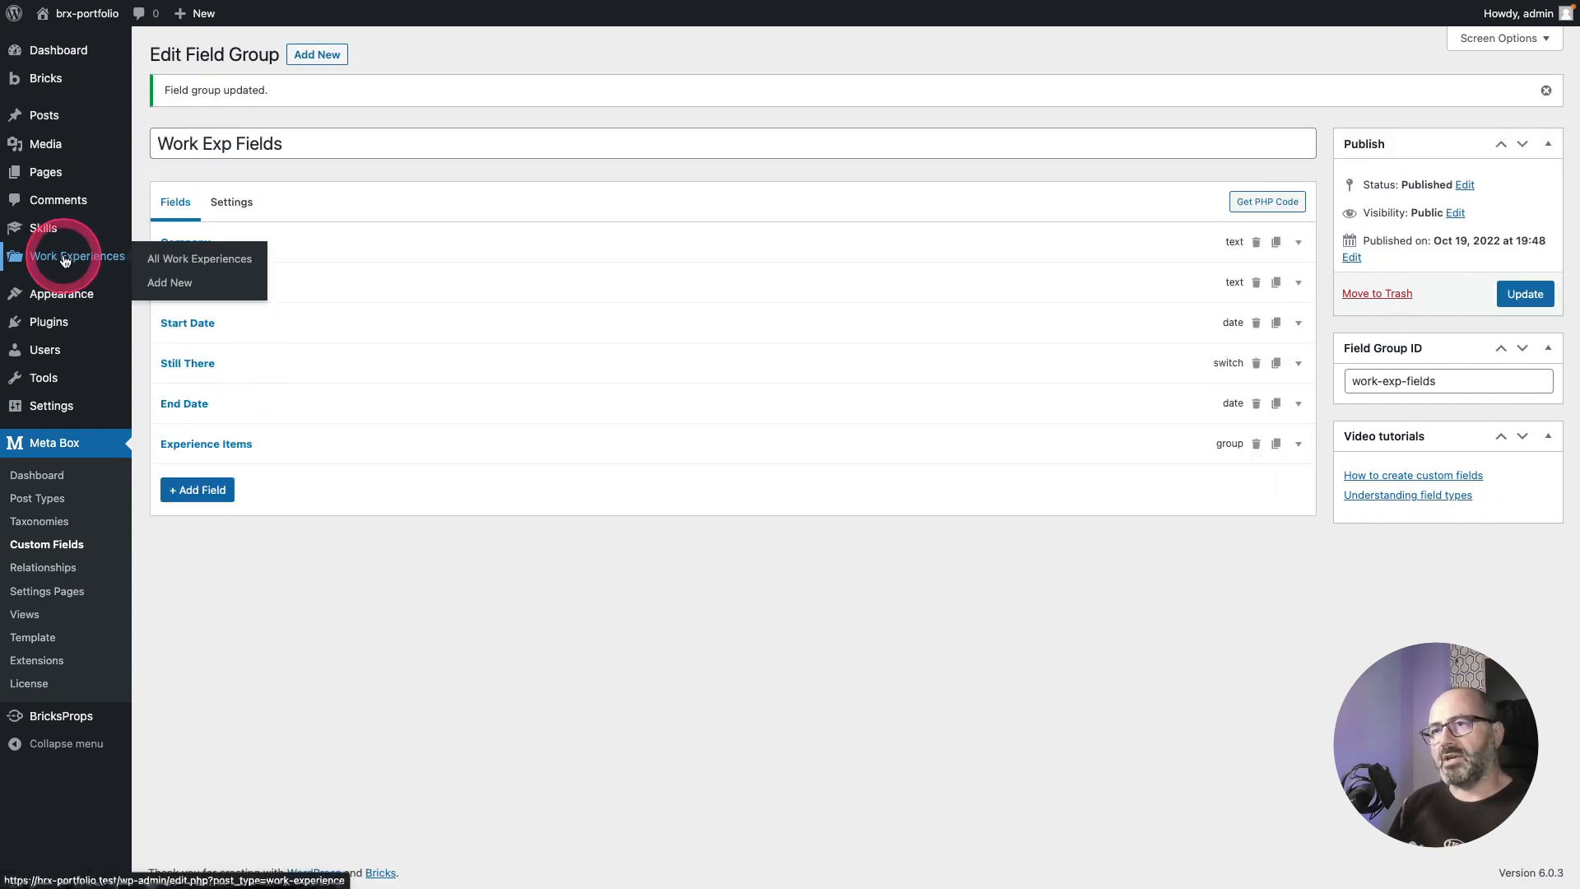
left_click(162, 284)
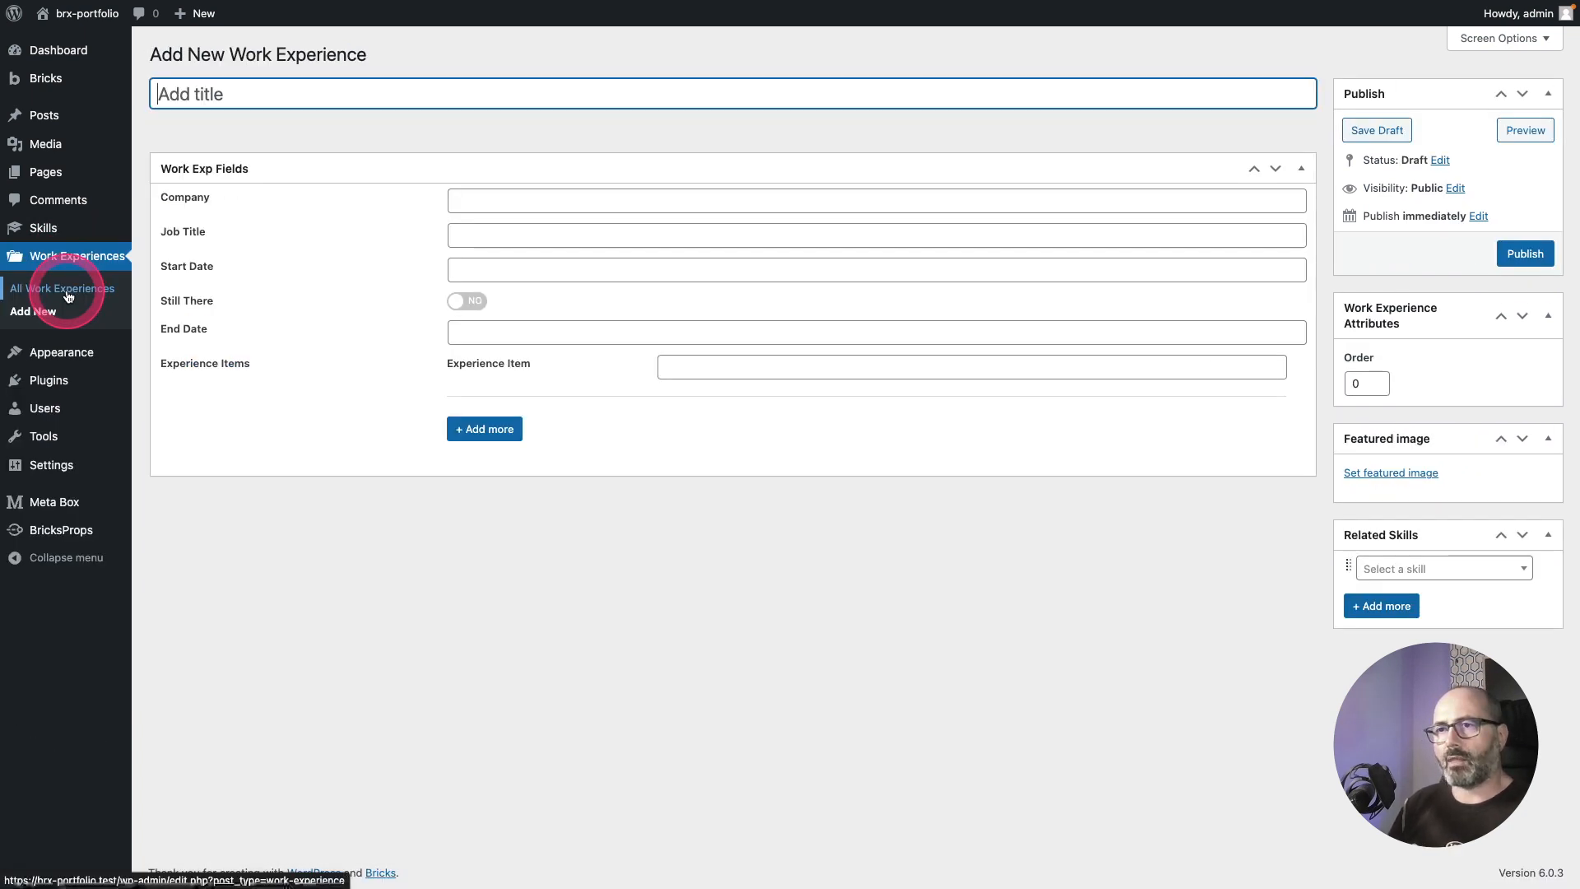
left_click(67, 293)
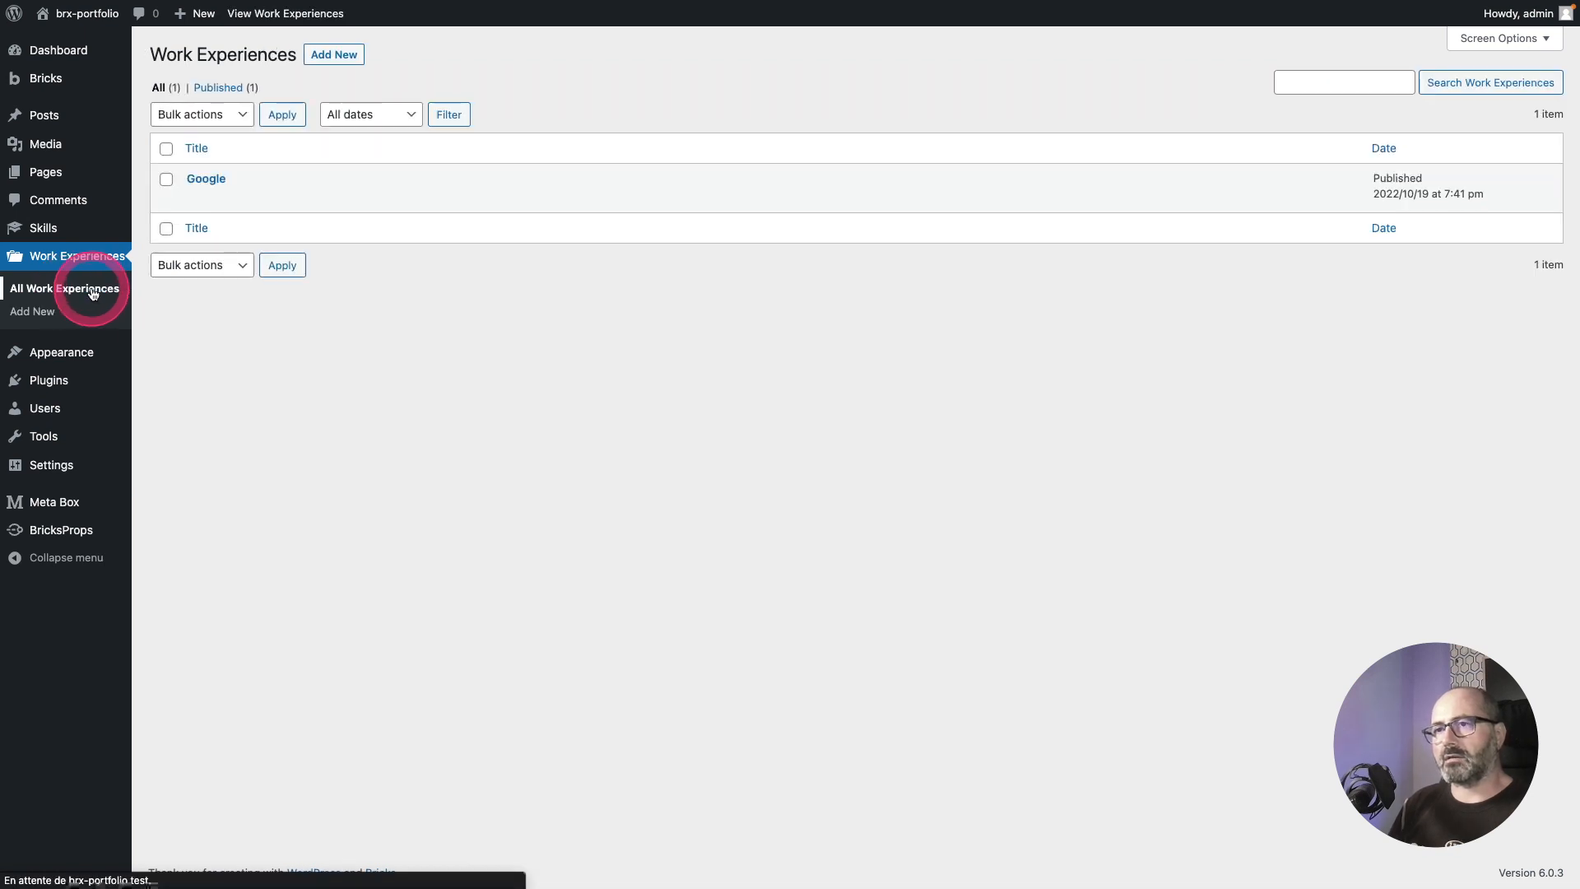
left_click(197, 198)
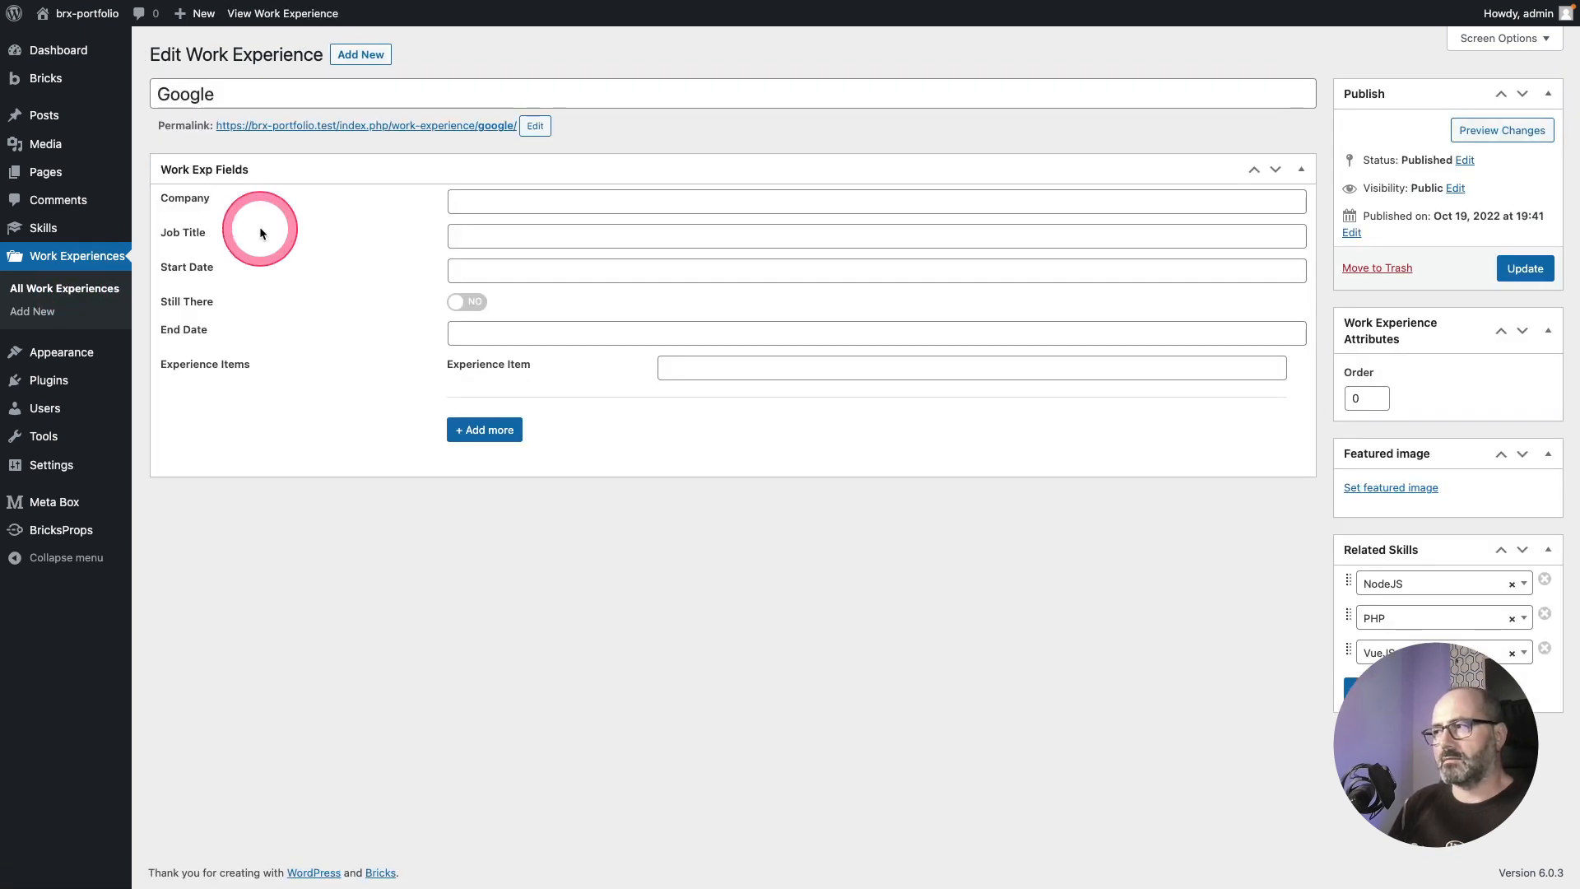
Step: Set the Google "G" logo as the work experience's featured image
left_click(1396, 488)
left_click_drag(1, 400, 433, 427)
left_click(1478, 841)
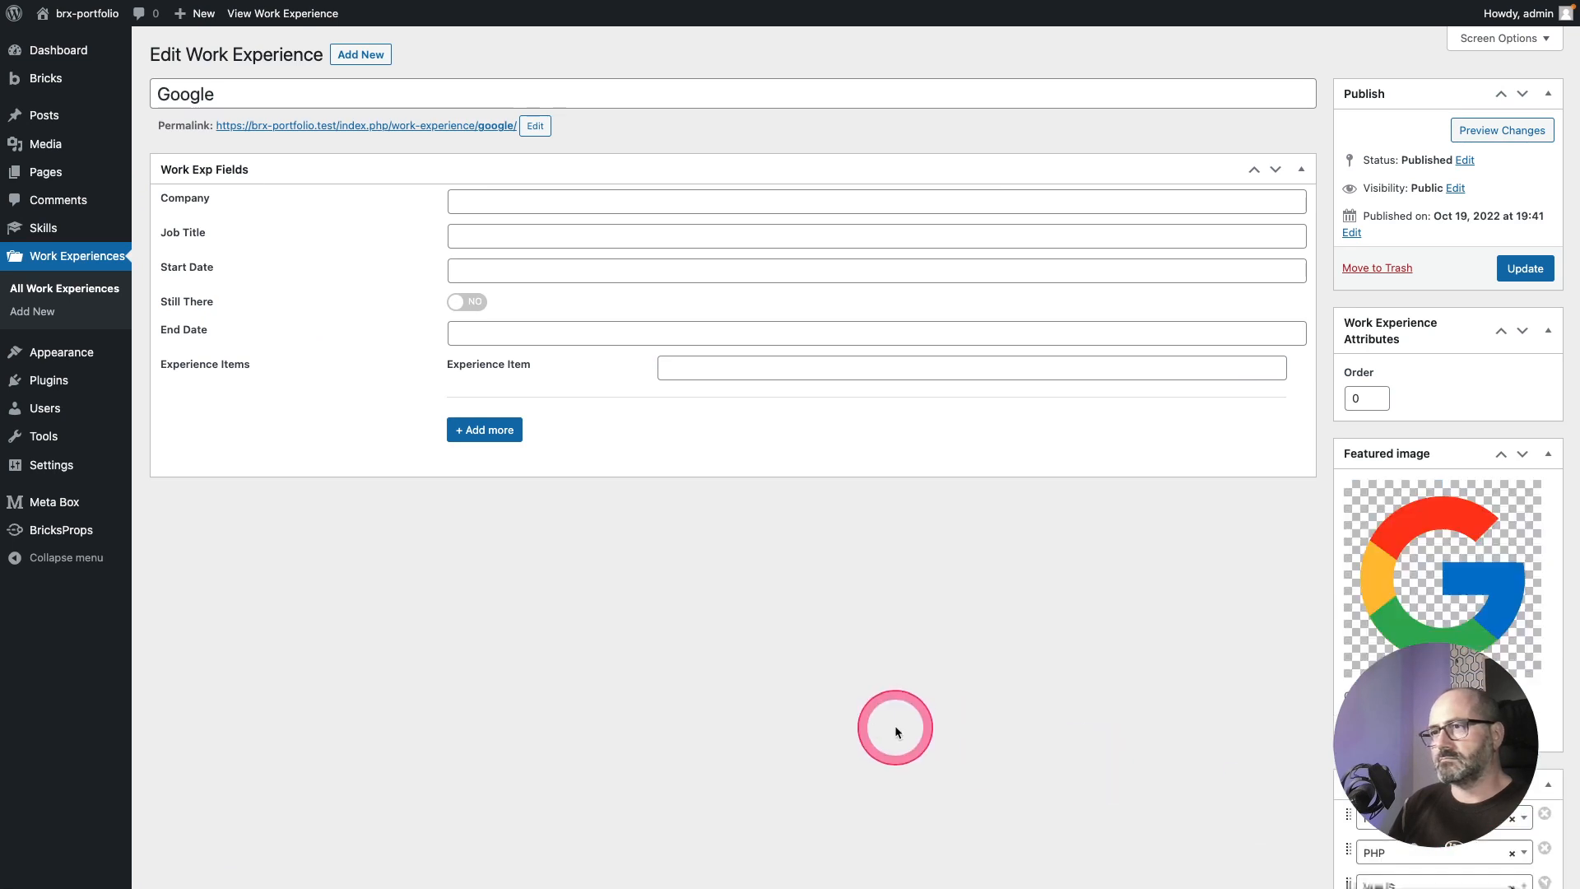
Step: Enter "Goggle" as the Company and "FrontEnd Engineer" as the Job Title of the Google work experience
left_click(481, 201)
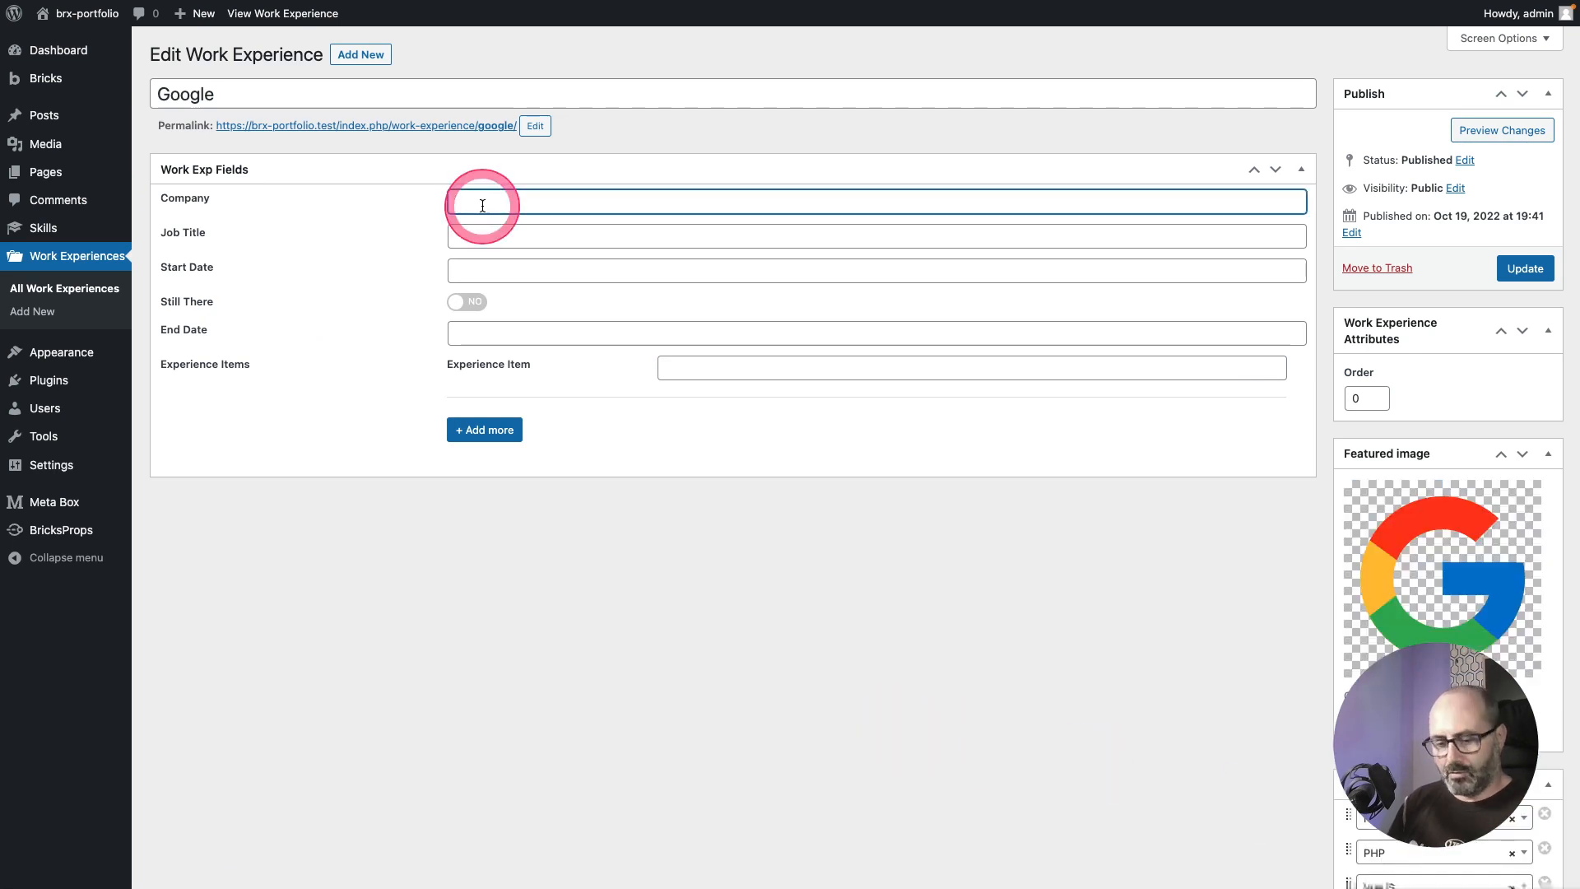
type("Goggle")
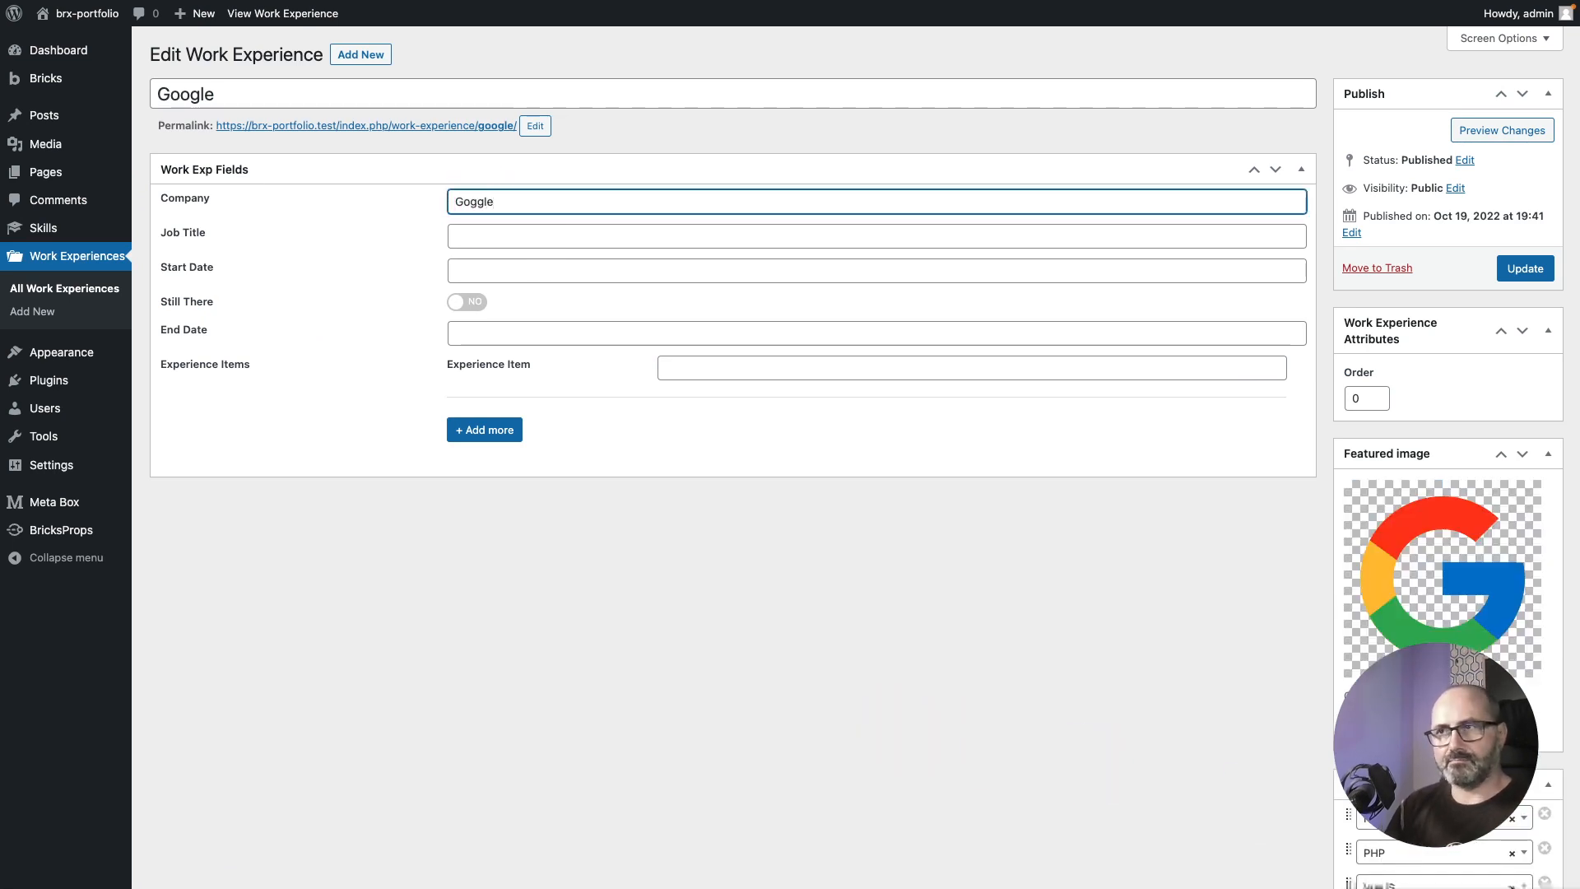
key("Tab")
type("Front ")
type("nd ")
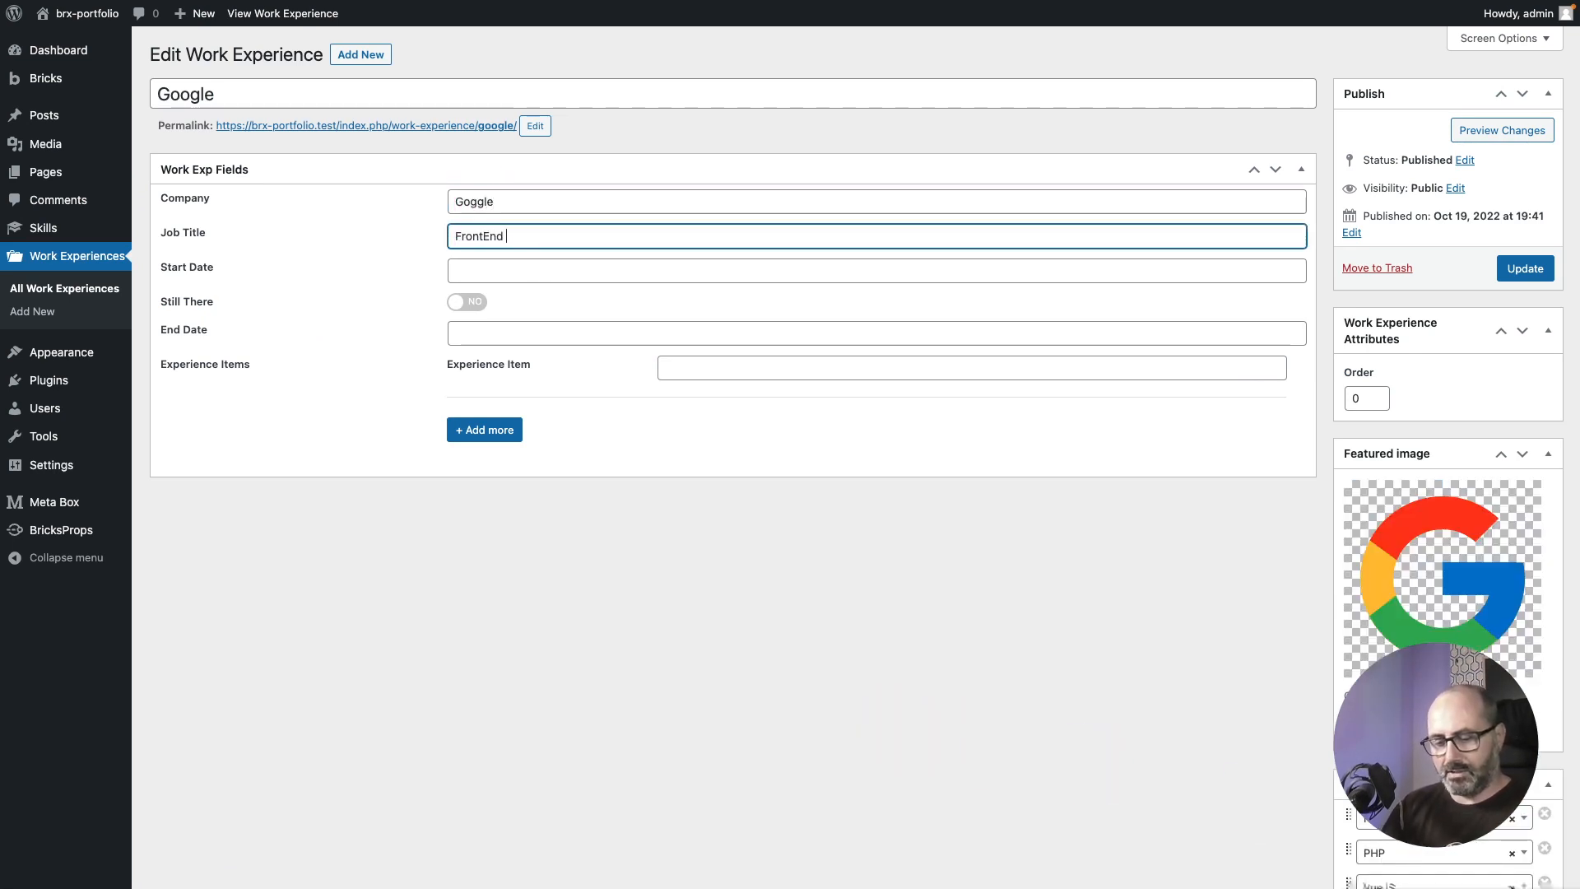
type("Engineer")
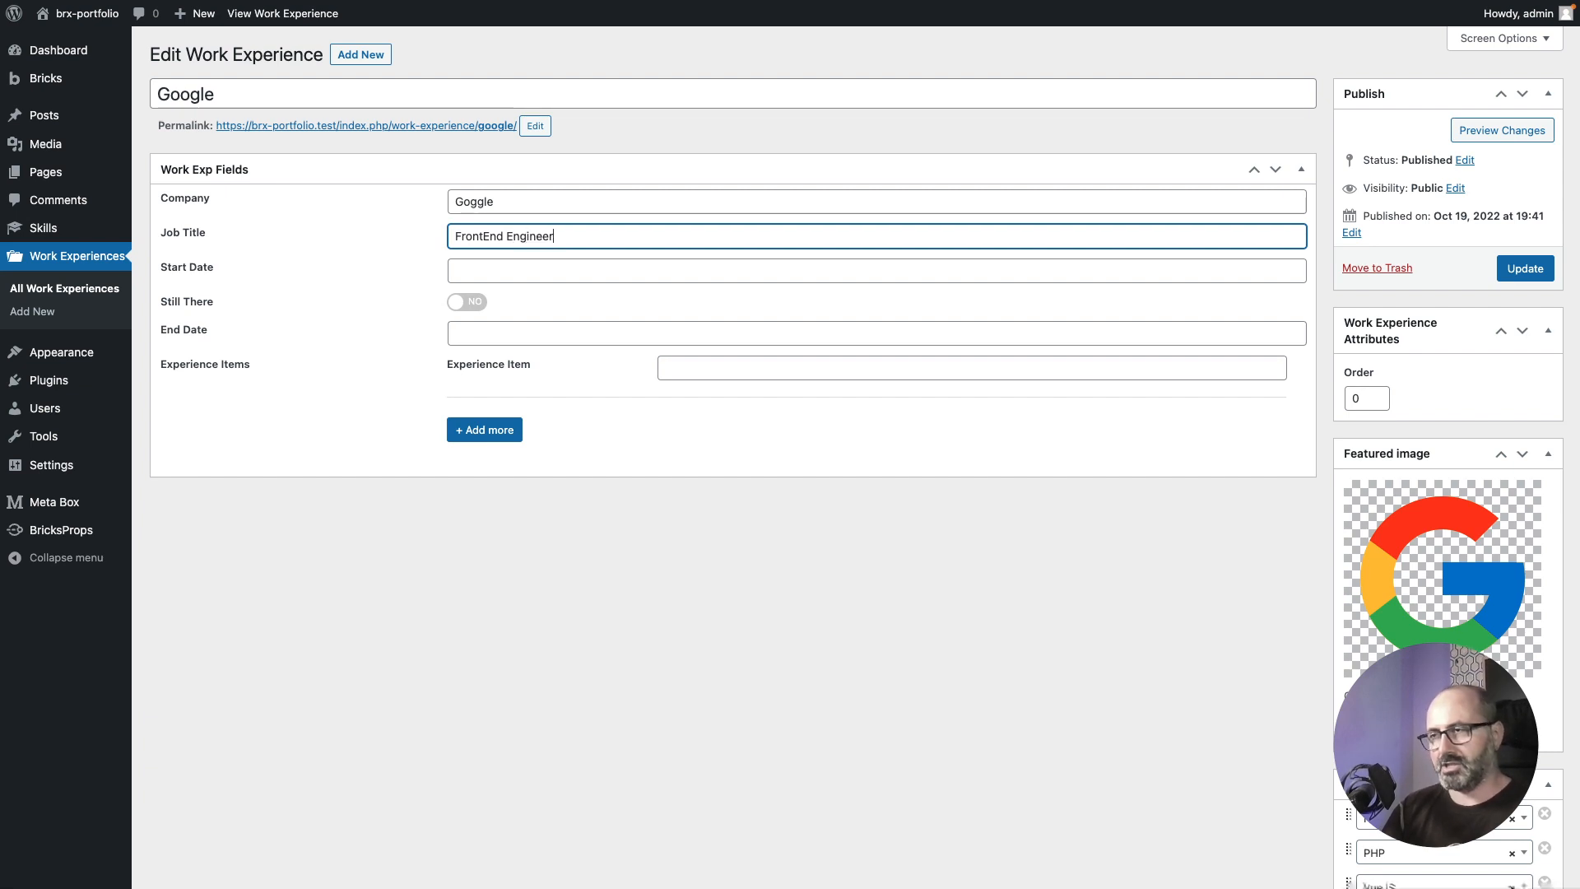
Step: Set the work experience's Start Date to 2020-10-10
left_click(533, 269)
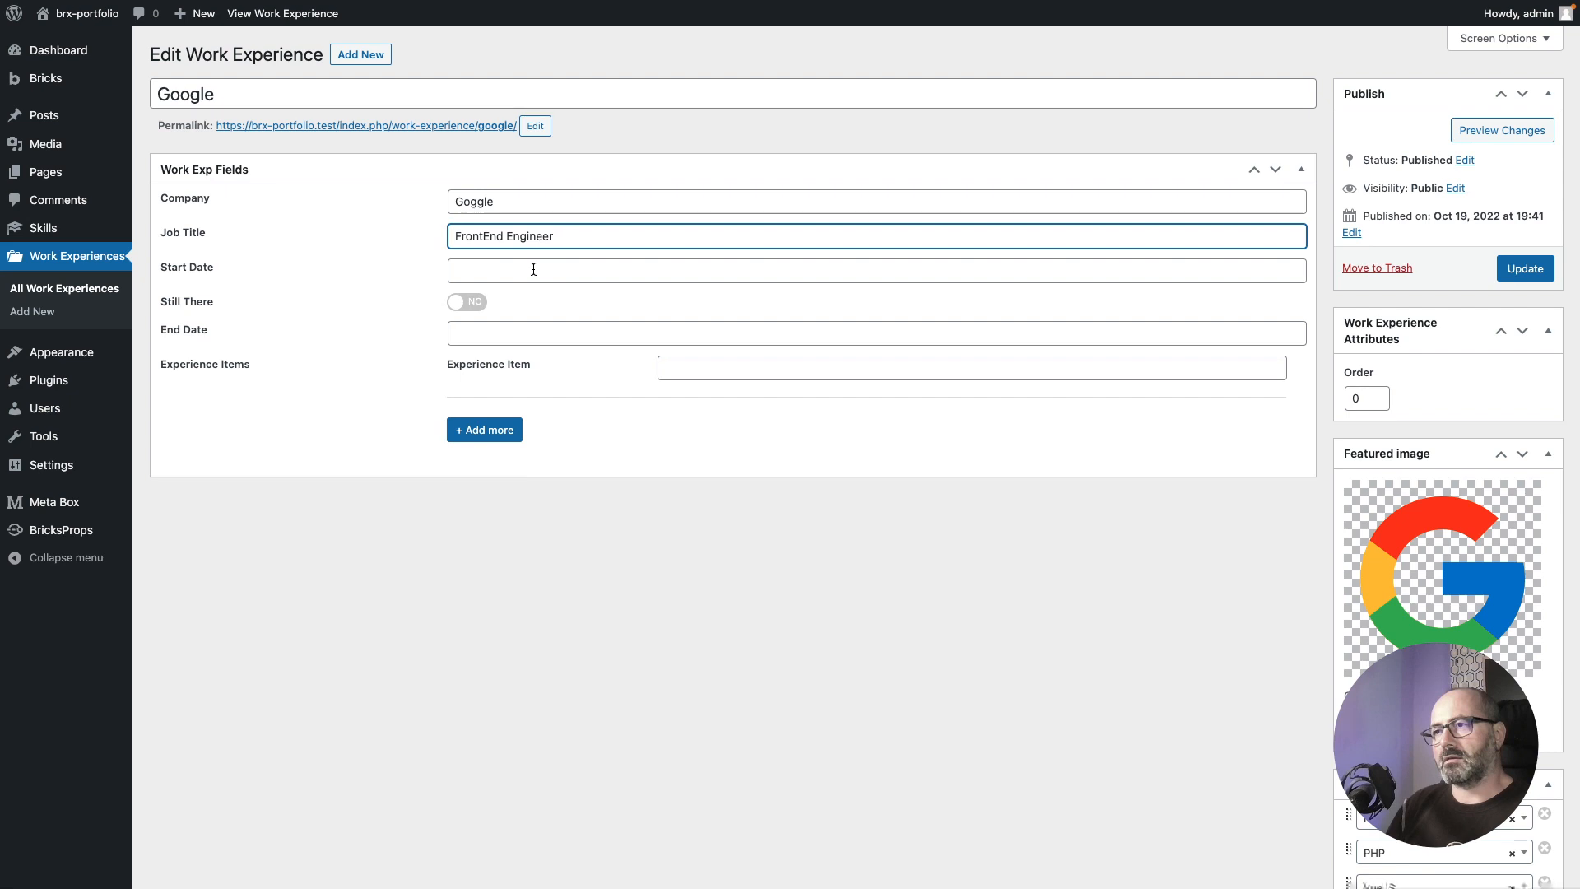
left_click(533, 269)
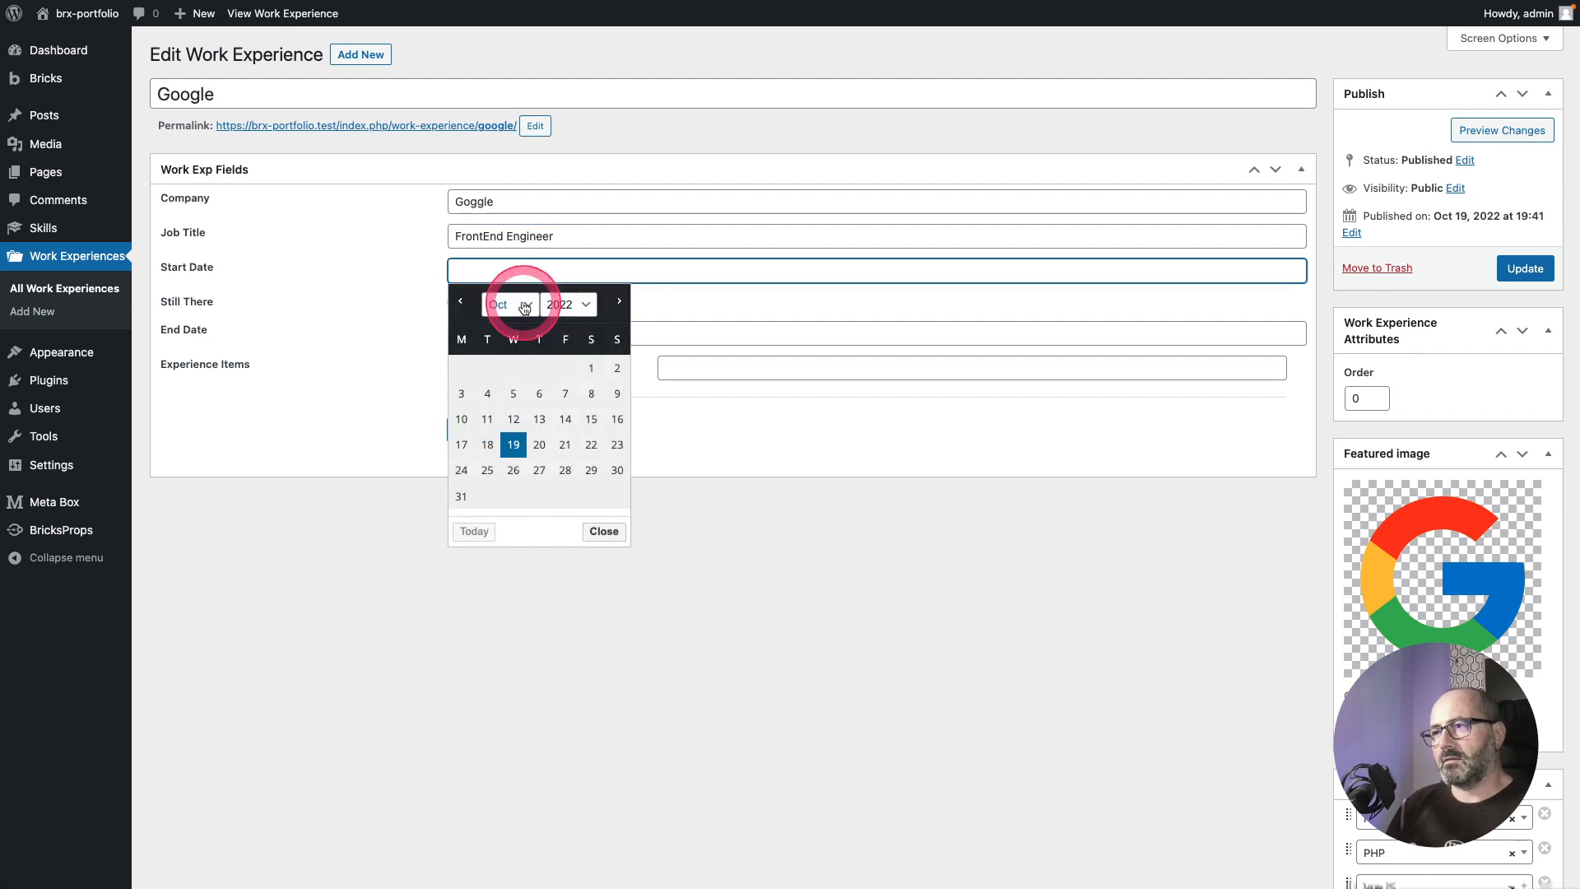
left_click(571, 304)
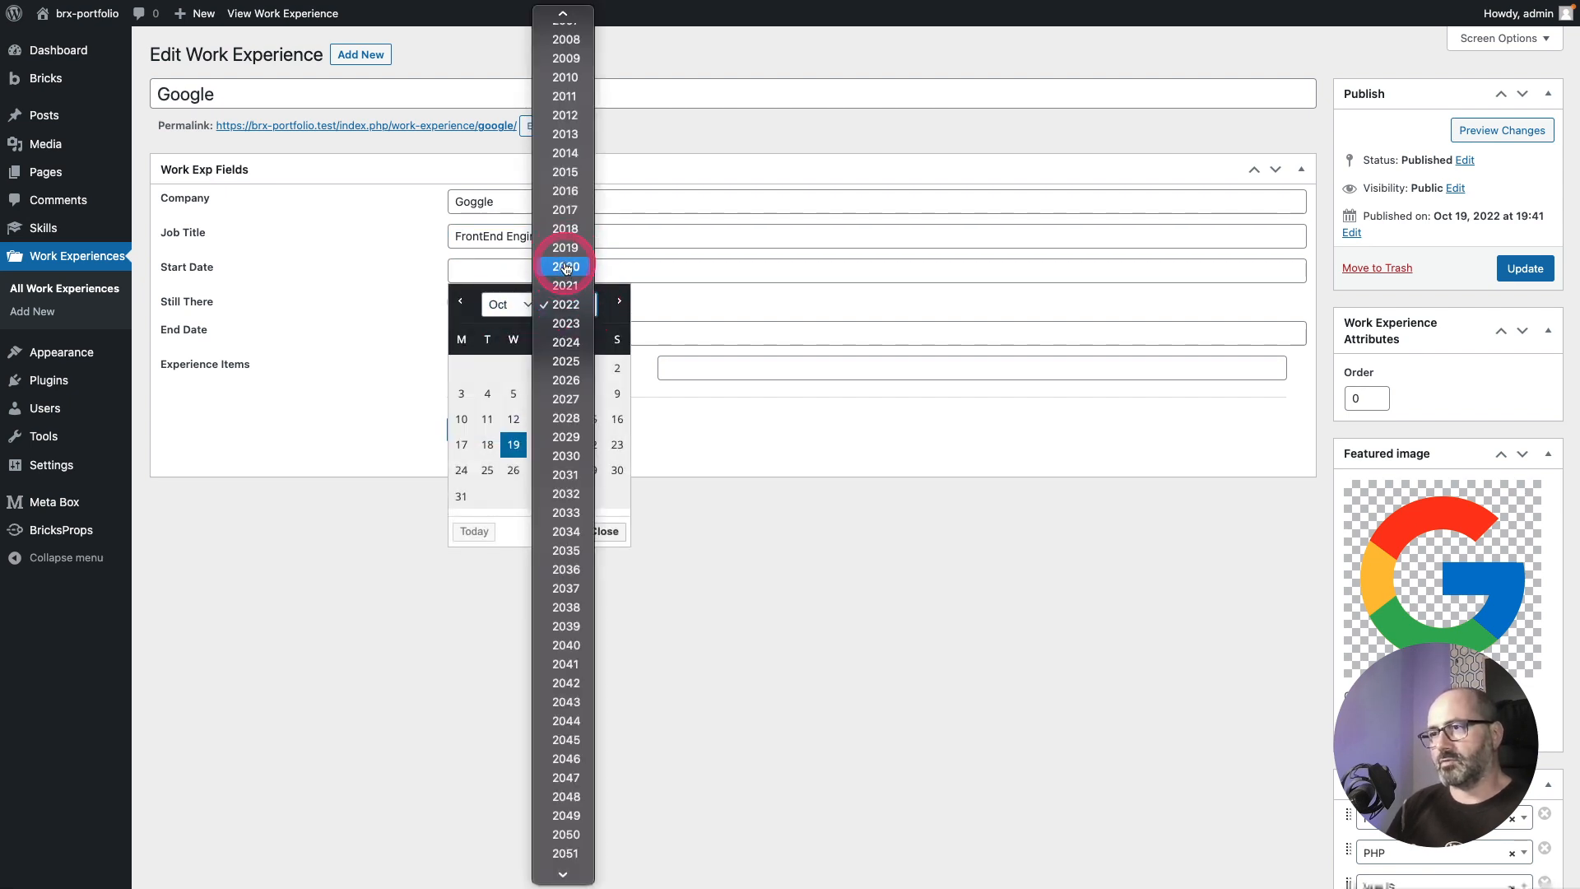
left_click(566, 266)
left_click(589, 394)
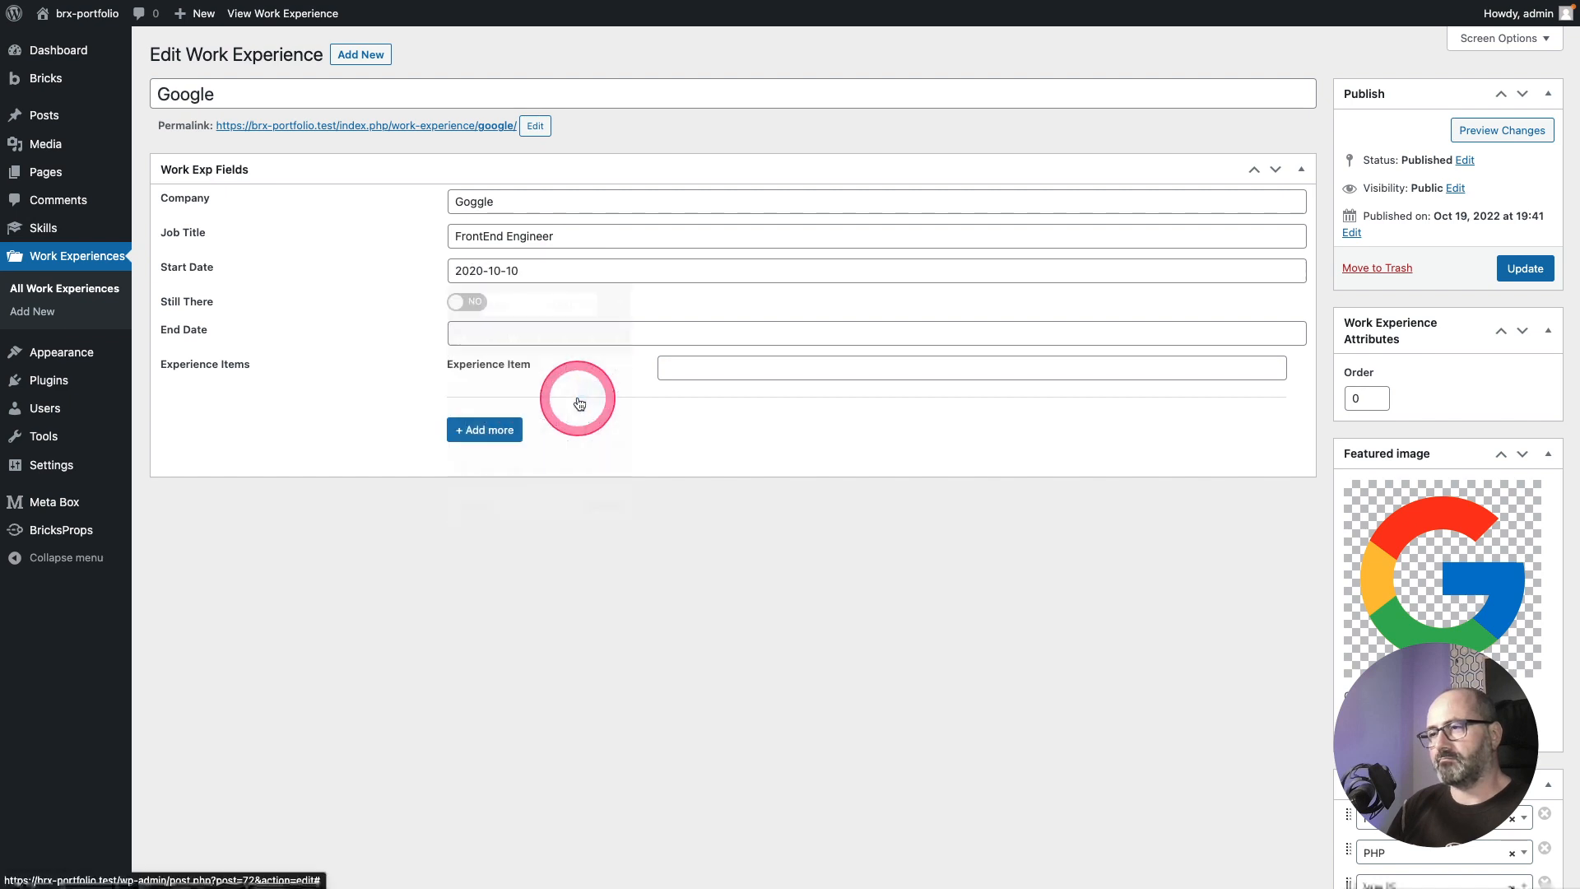
Step: Test the Still There switch's effect on the End Date field and leave it set to Yes
left_click(468, 302)
left_click(466, 302)
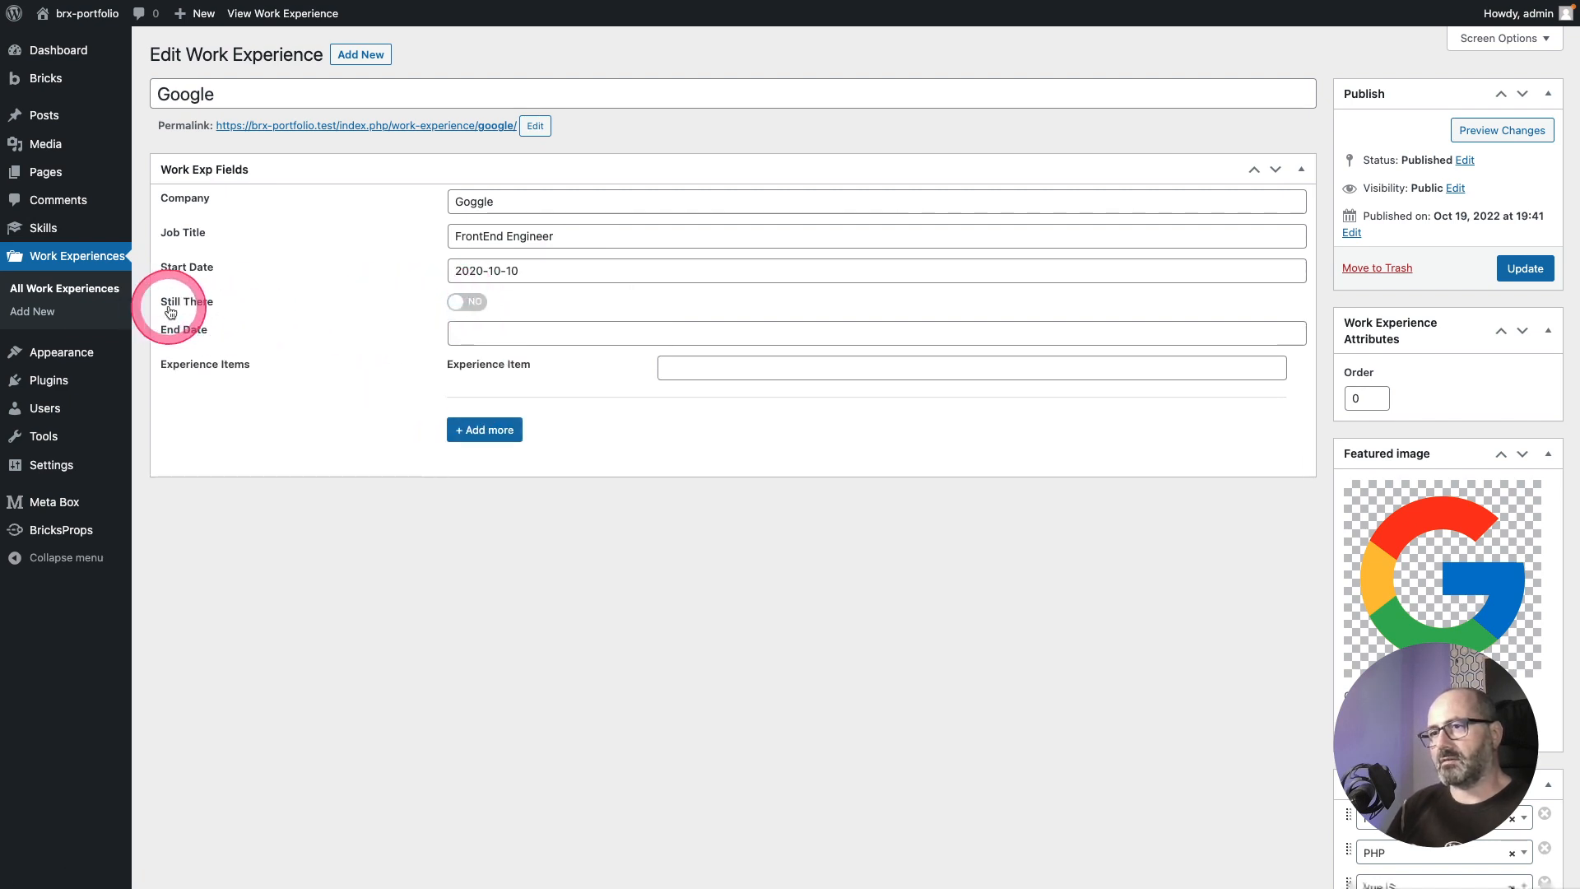
left_click(459, 311)
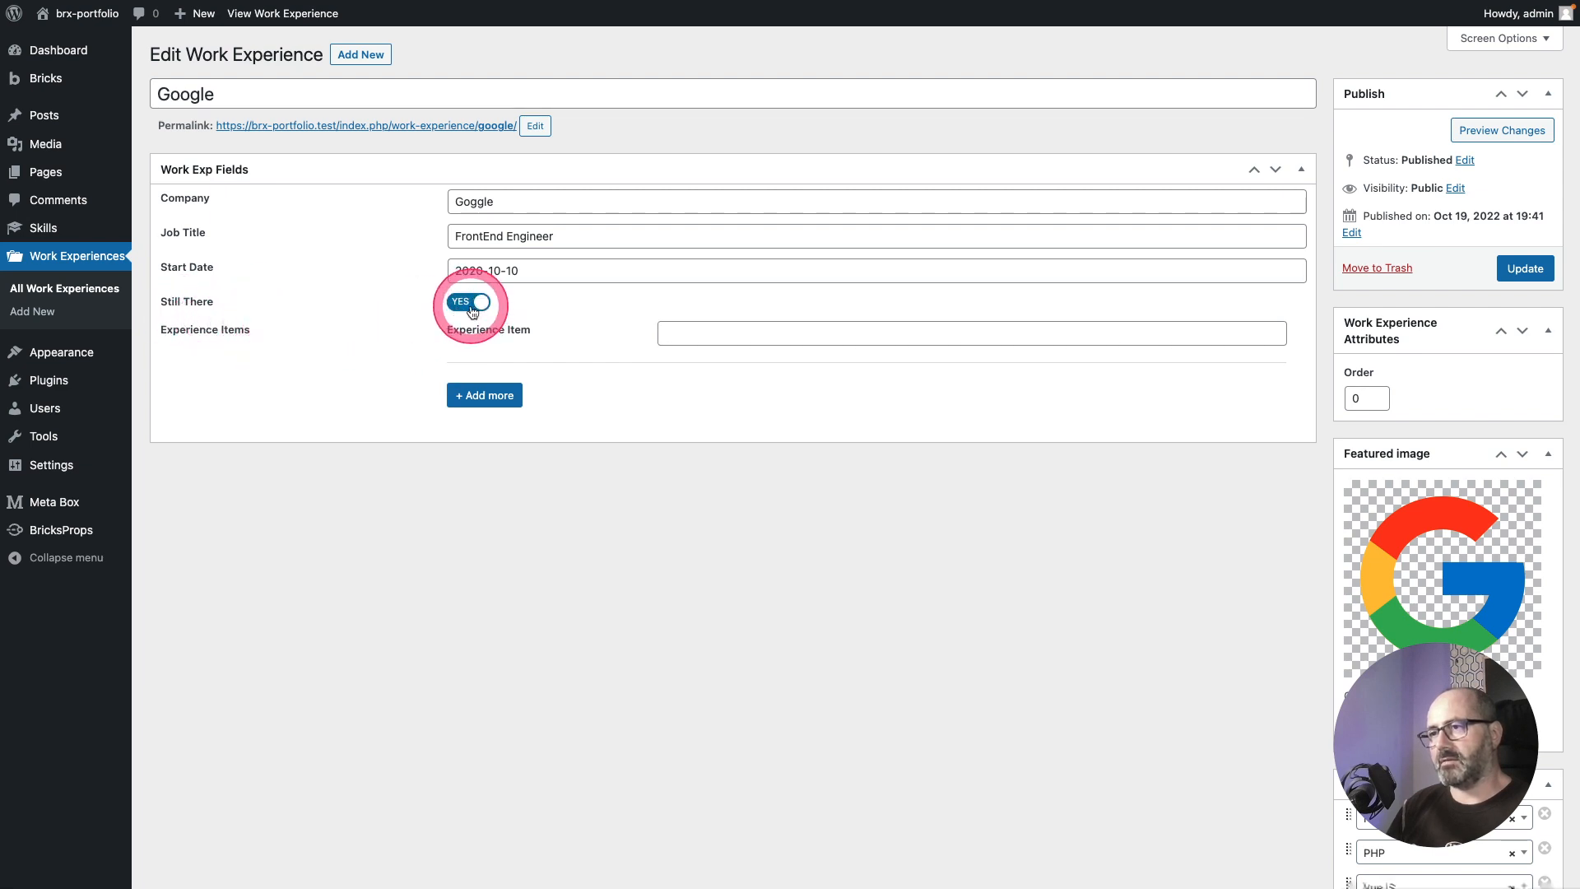
Step: Fill three Experience Item entries with Lorem ipsum placeholder sentences and update the Google work experience
left_click(748, 335)
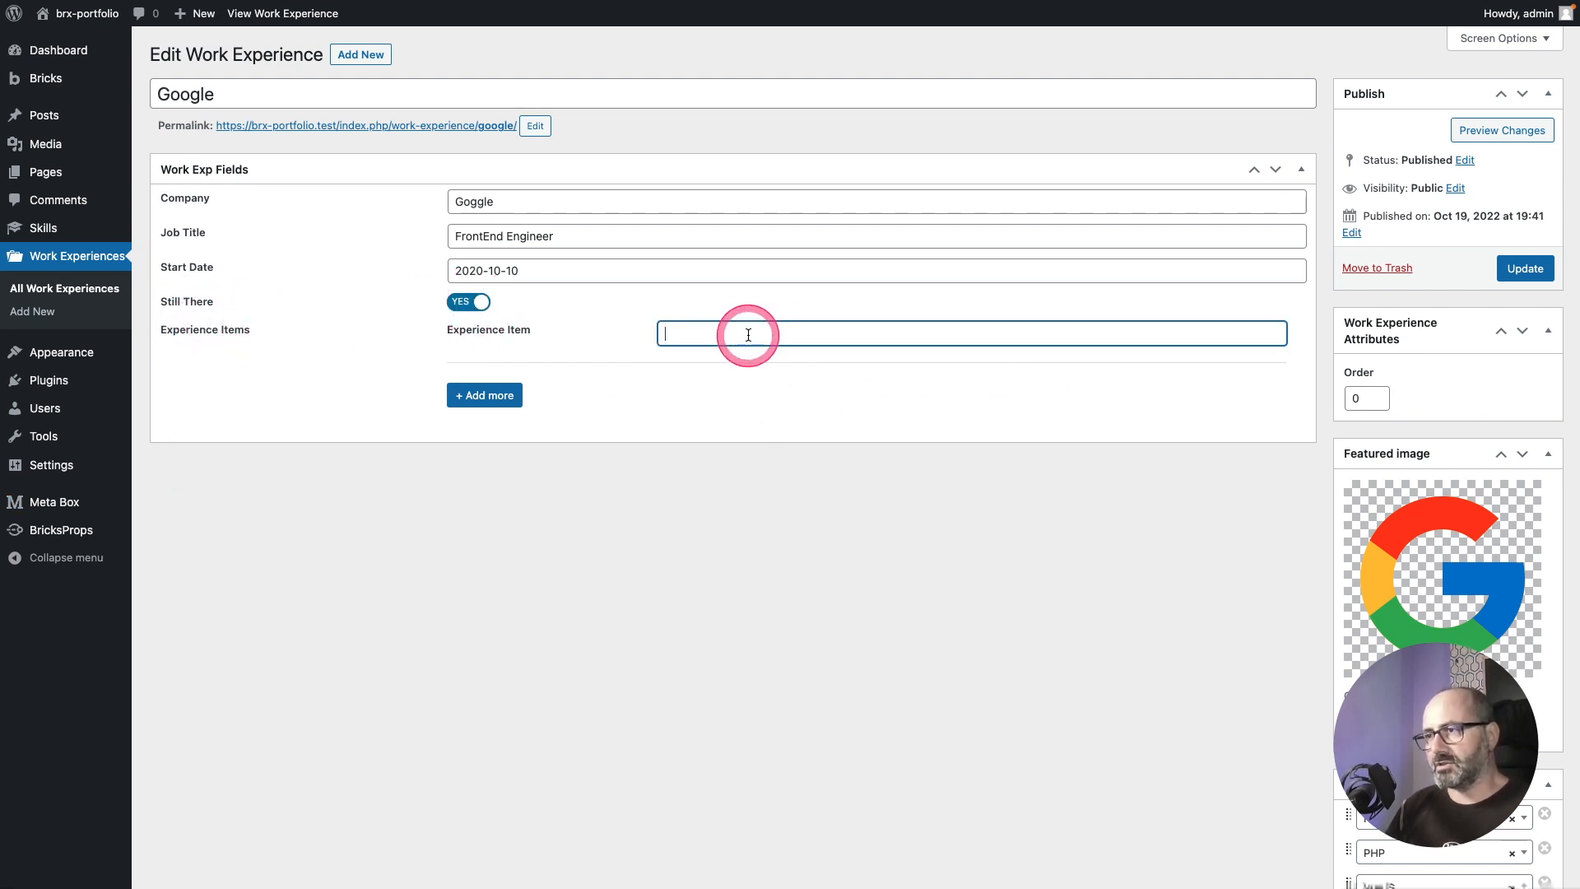
key("super+v")
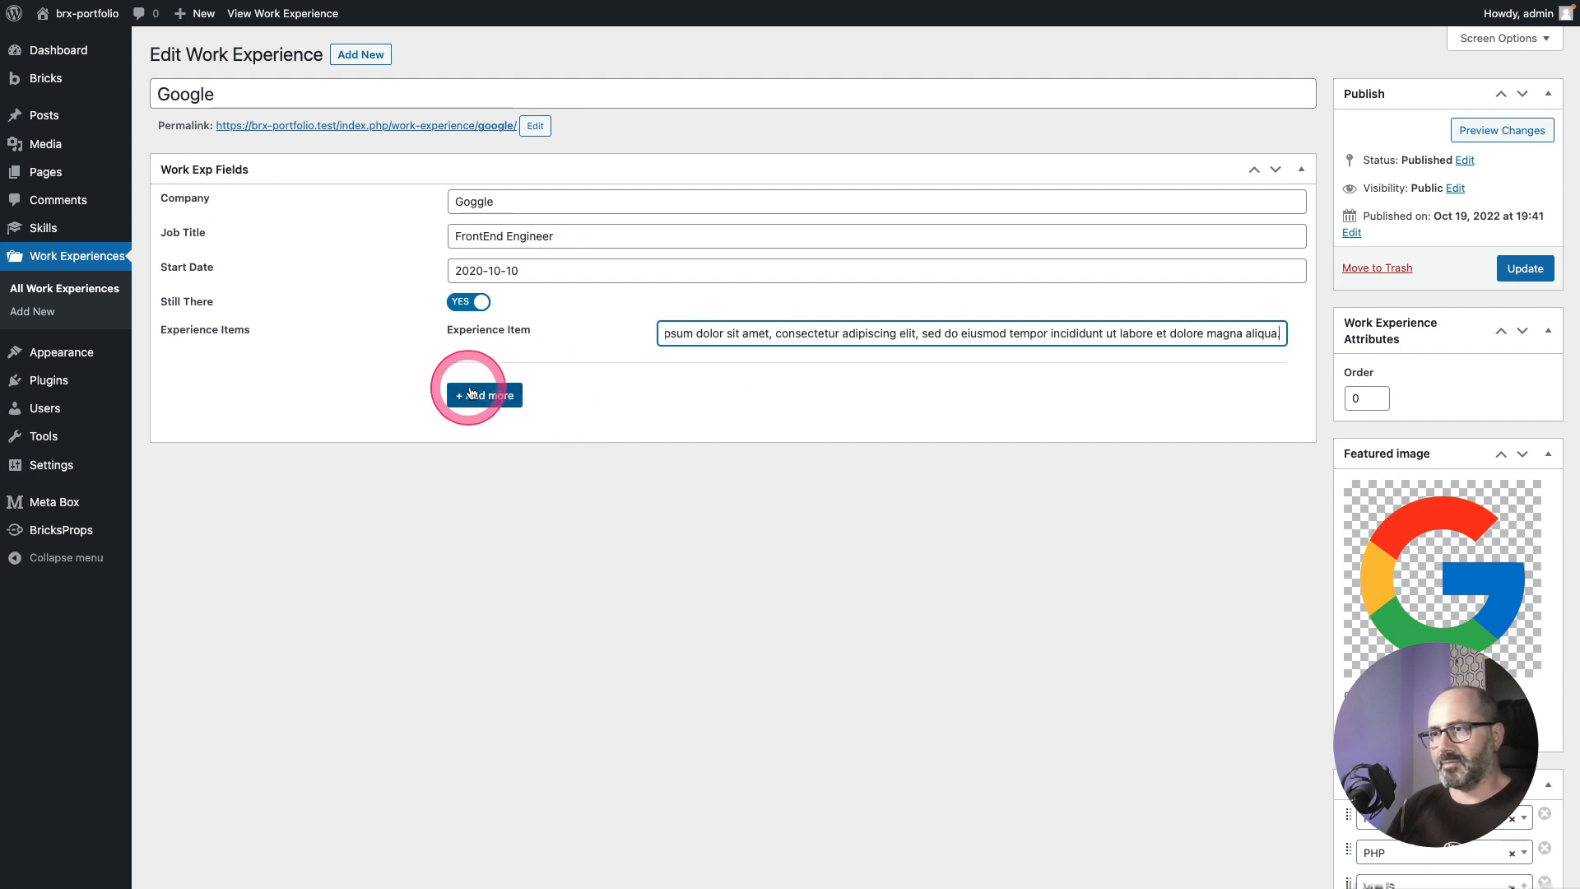
left_click(484, 395)
left_click(485, 453)
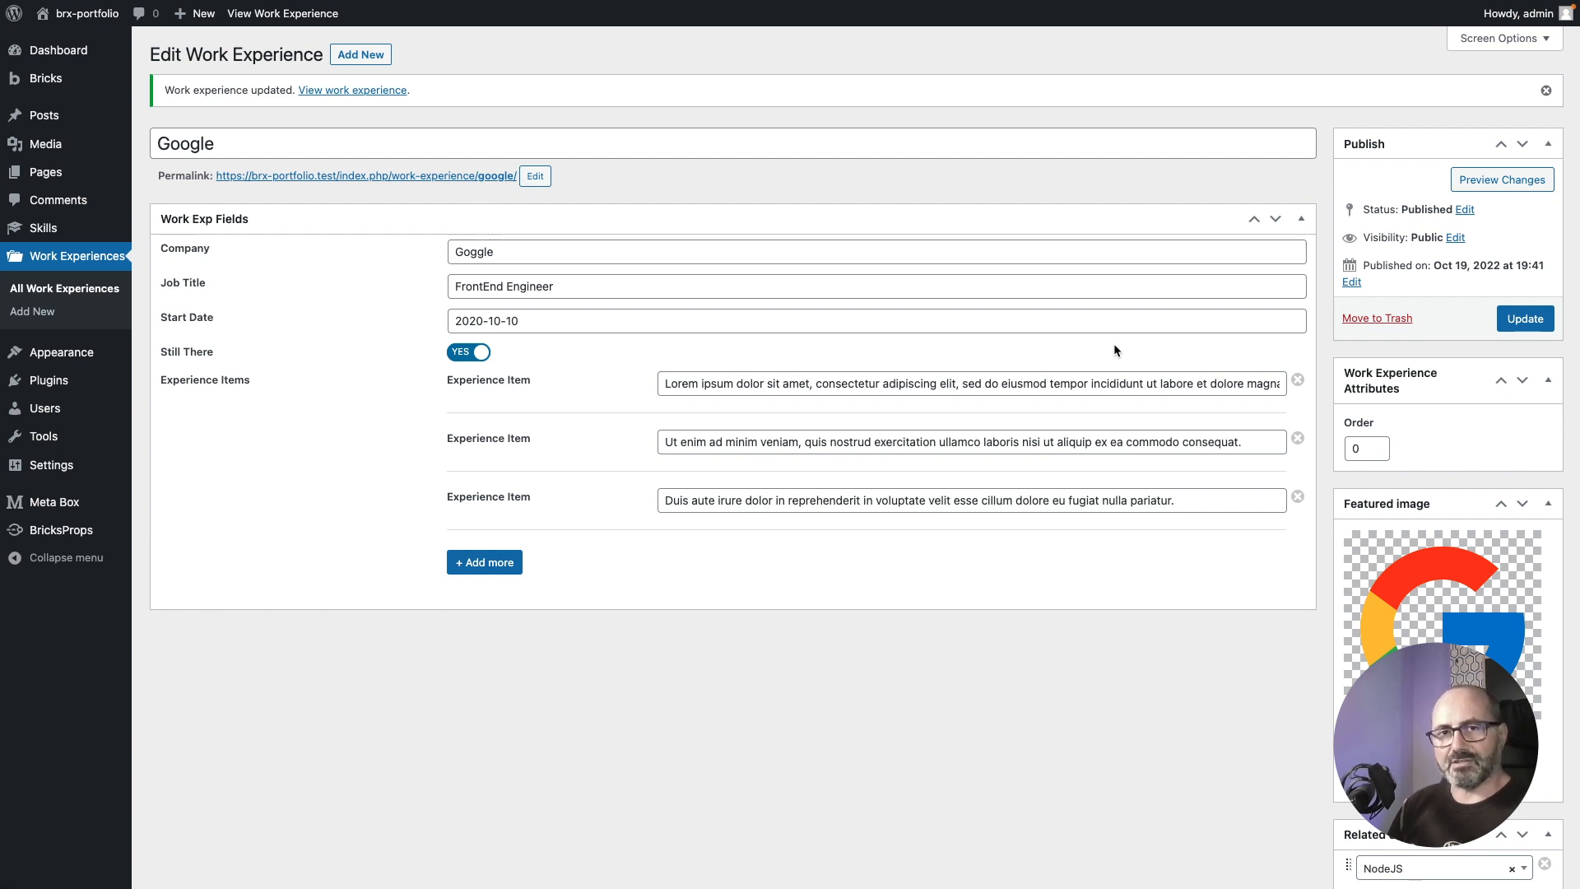
left_click(494, 615)
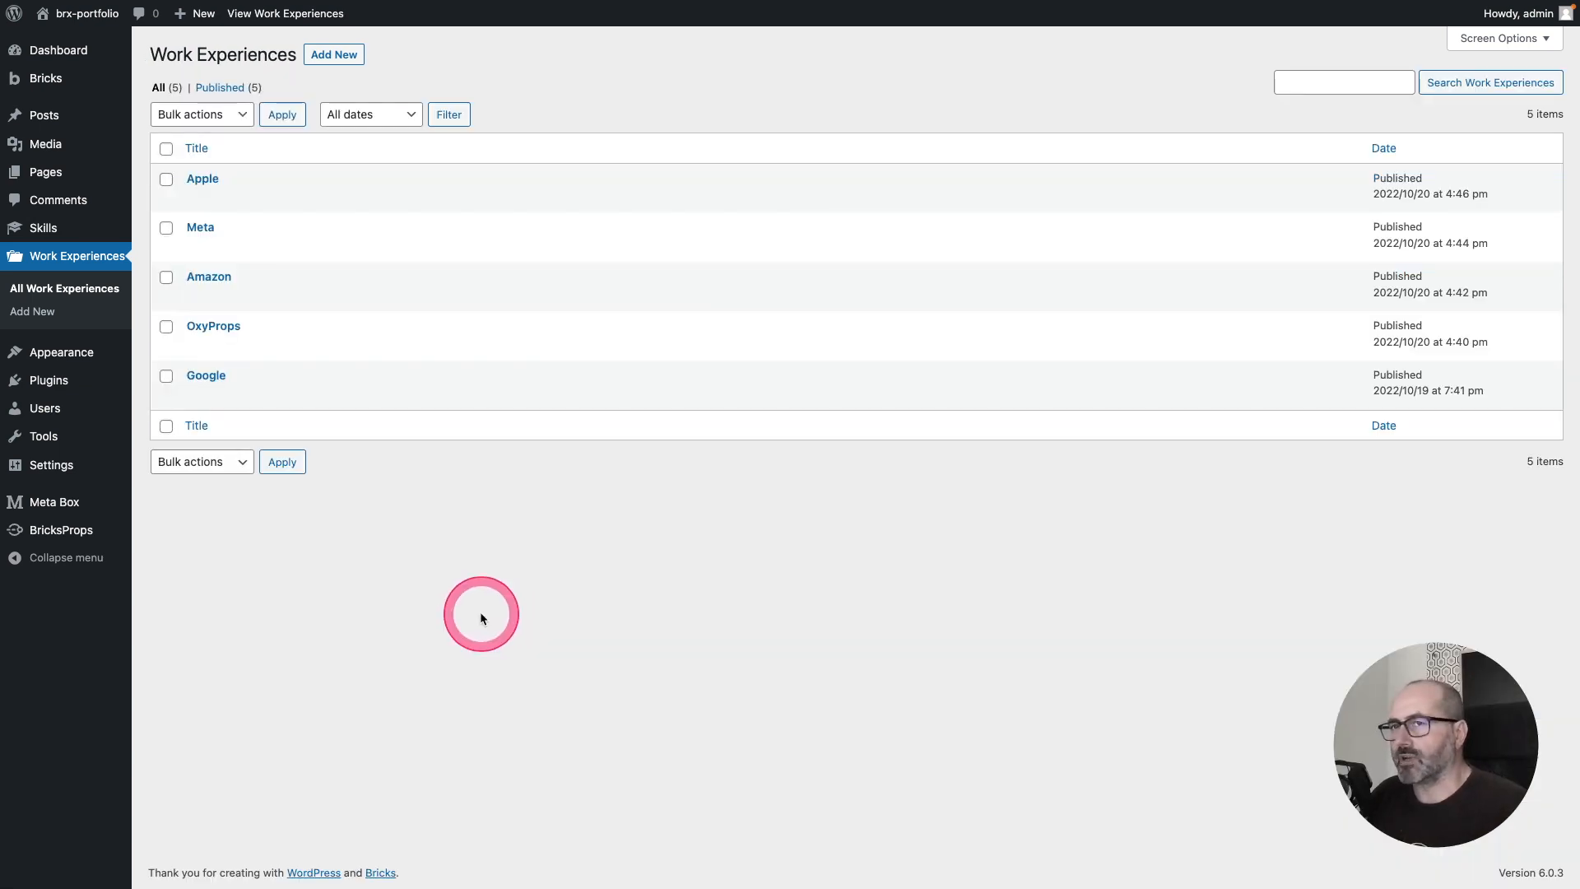
Step: Review the skills and examine the Work Experience cards across the finished portfolio page's horizontal slider
left_click(43, 228)
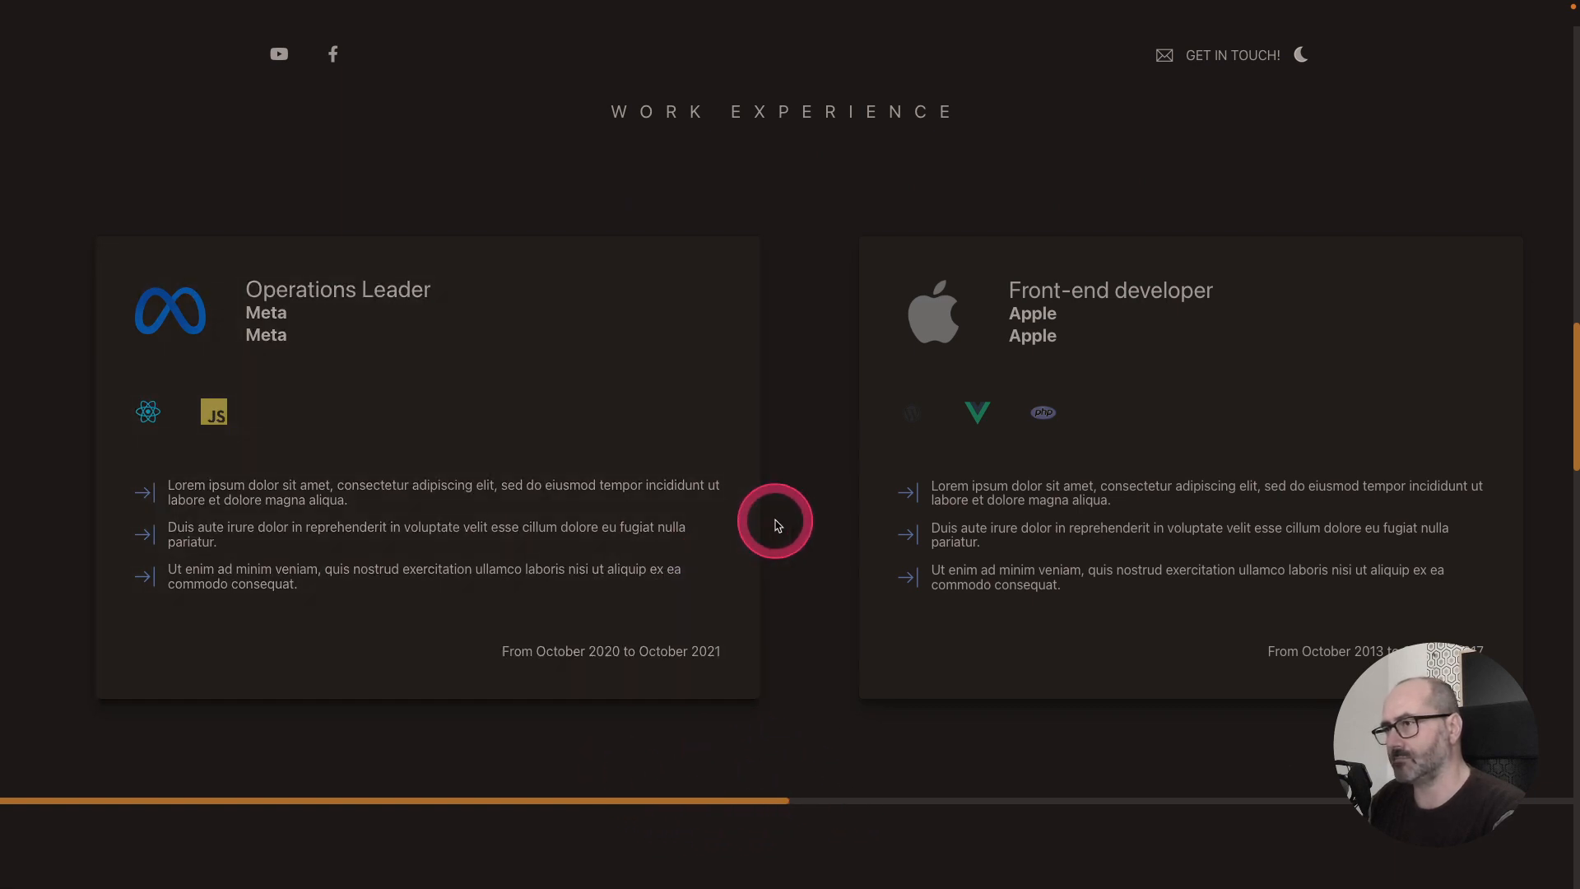
scroll(775, 520, "right", 4)
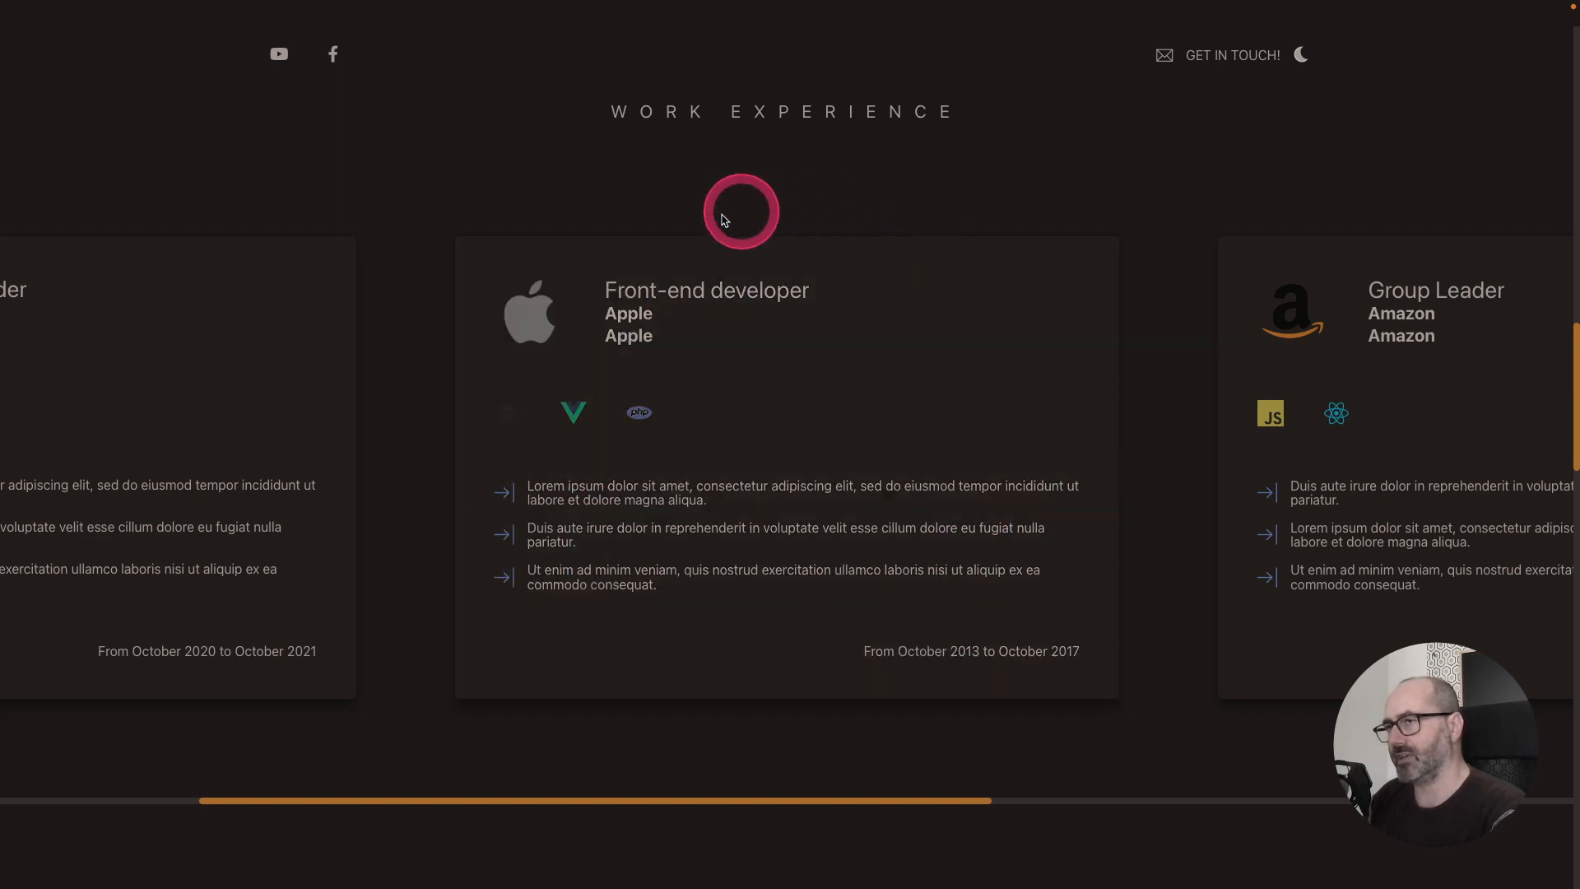
scroll(987, 387, "right", 3)
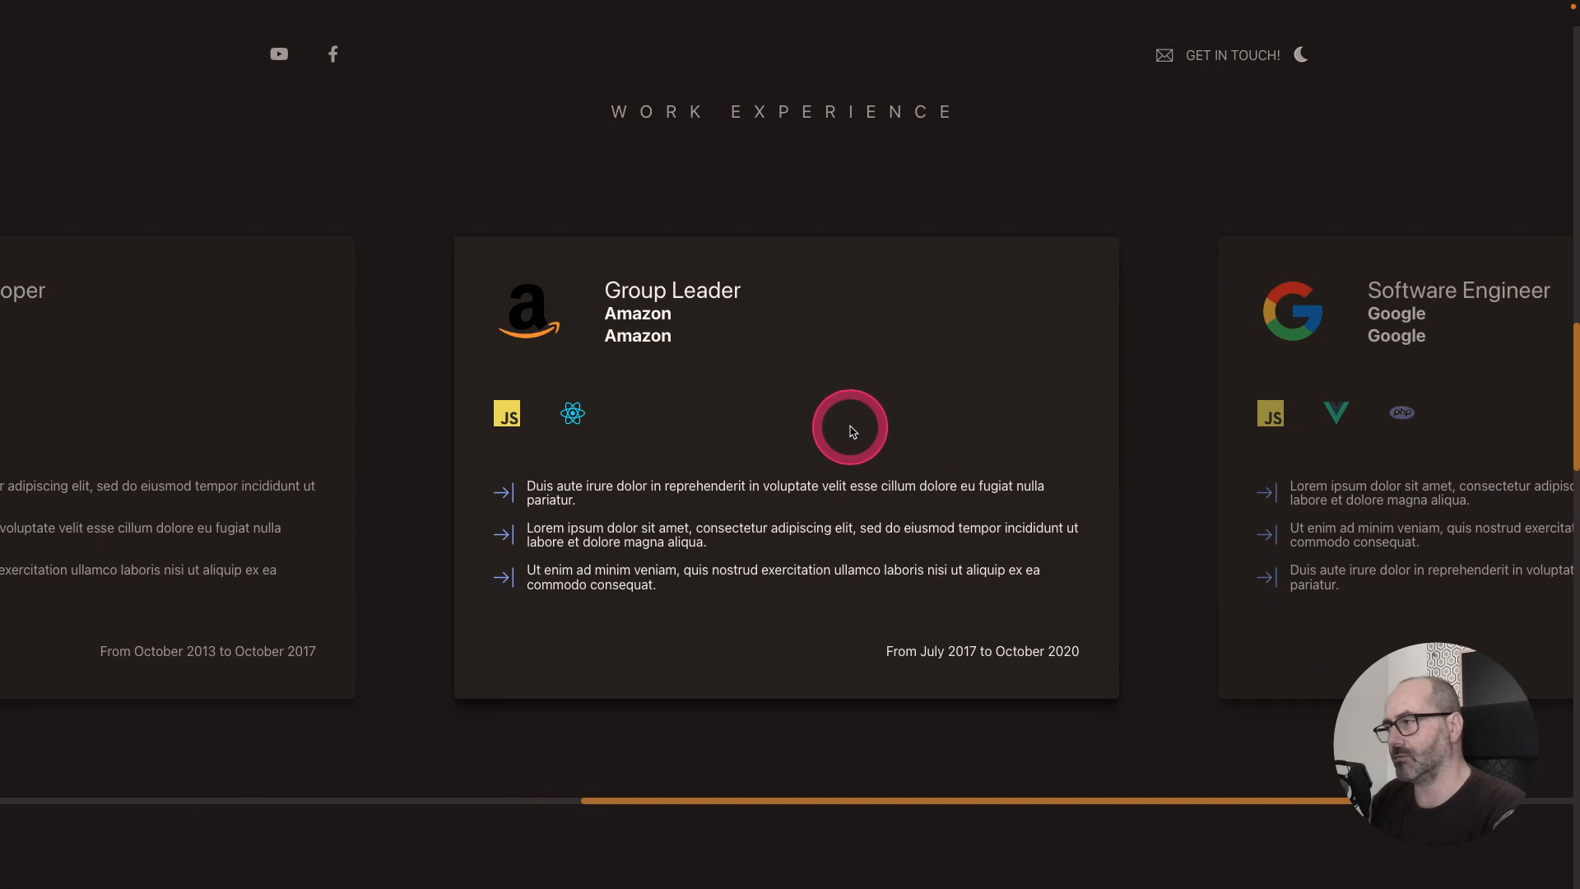
scroll(855, 425, "right", 2)
scroll(856, 426, "right", 3)
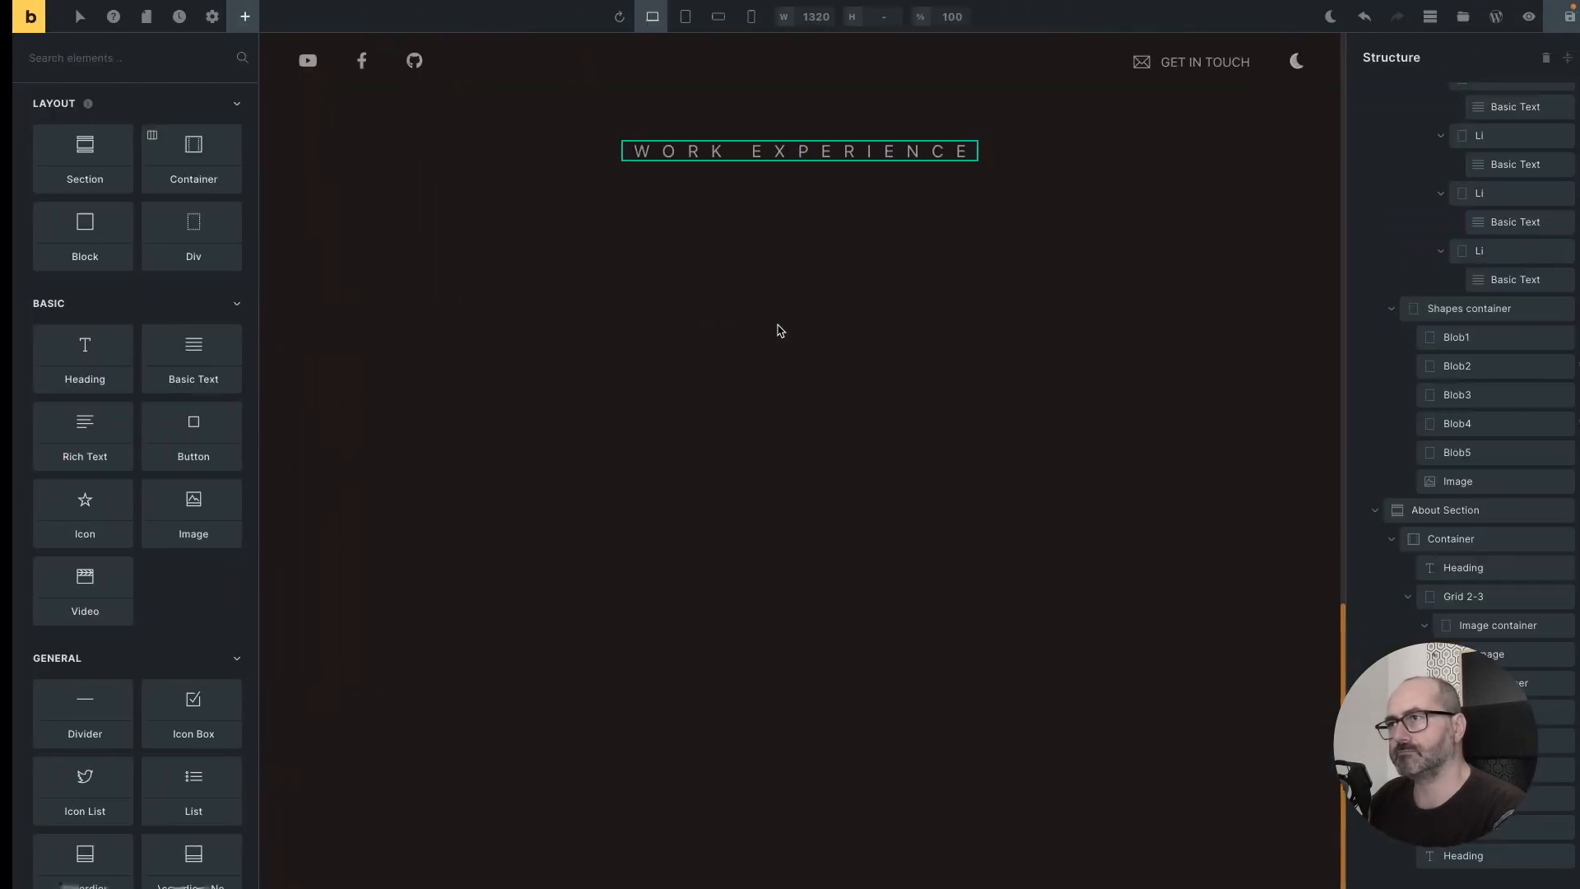
Step: In the Bricks builder, collapse the Hero and About sections and insert a Div into the Work Experience Section's container
left_click(776, 324)
left_click_drag(1445, 601, 1459, 641)
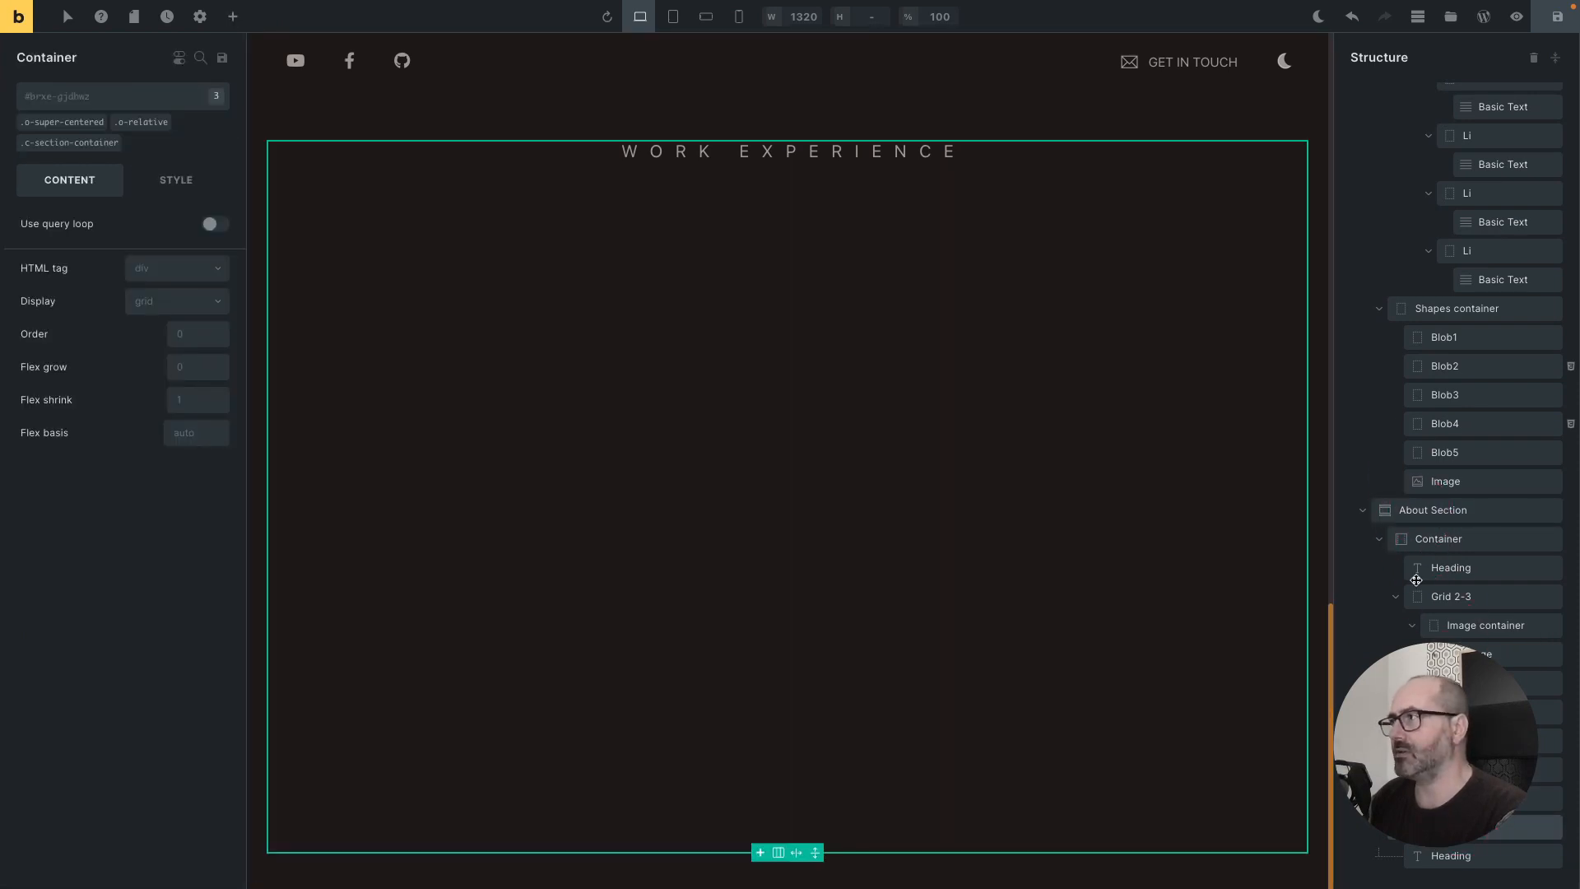
left_click(1377, 311)
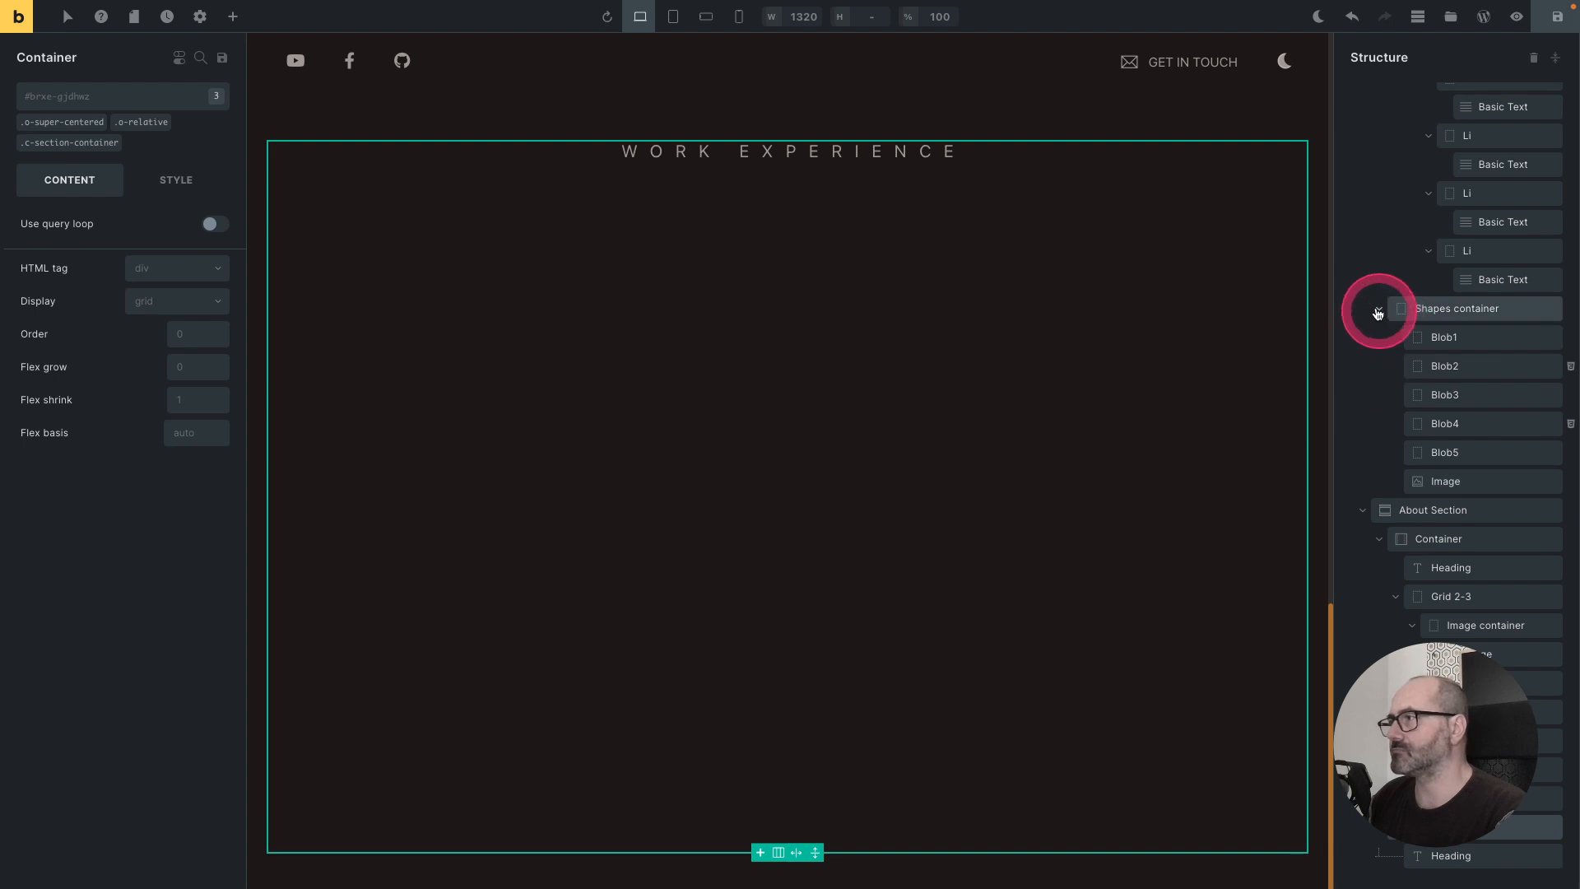
left_click(1363, 508)
left_click(1362, 139)
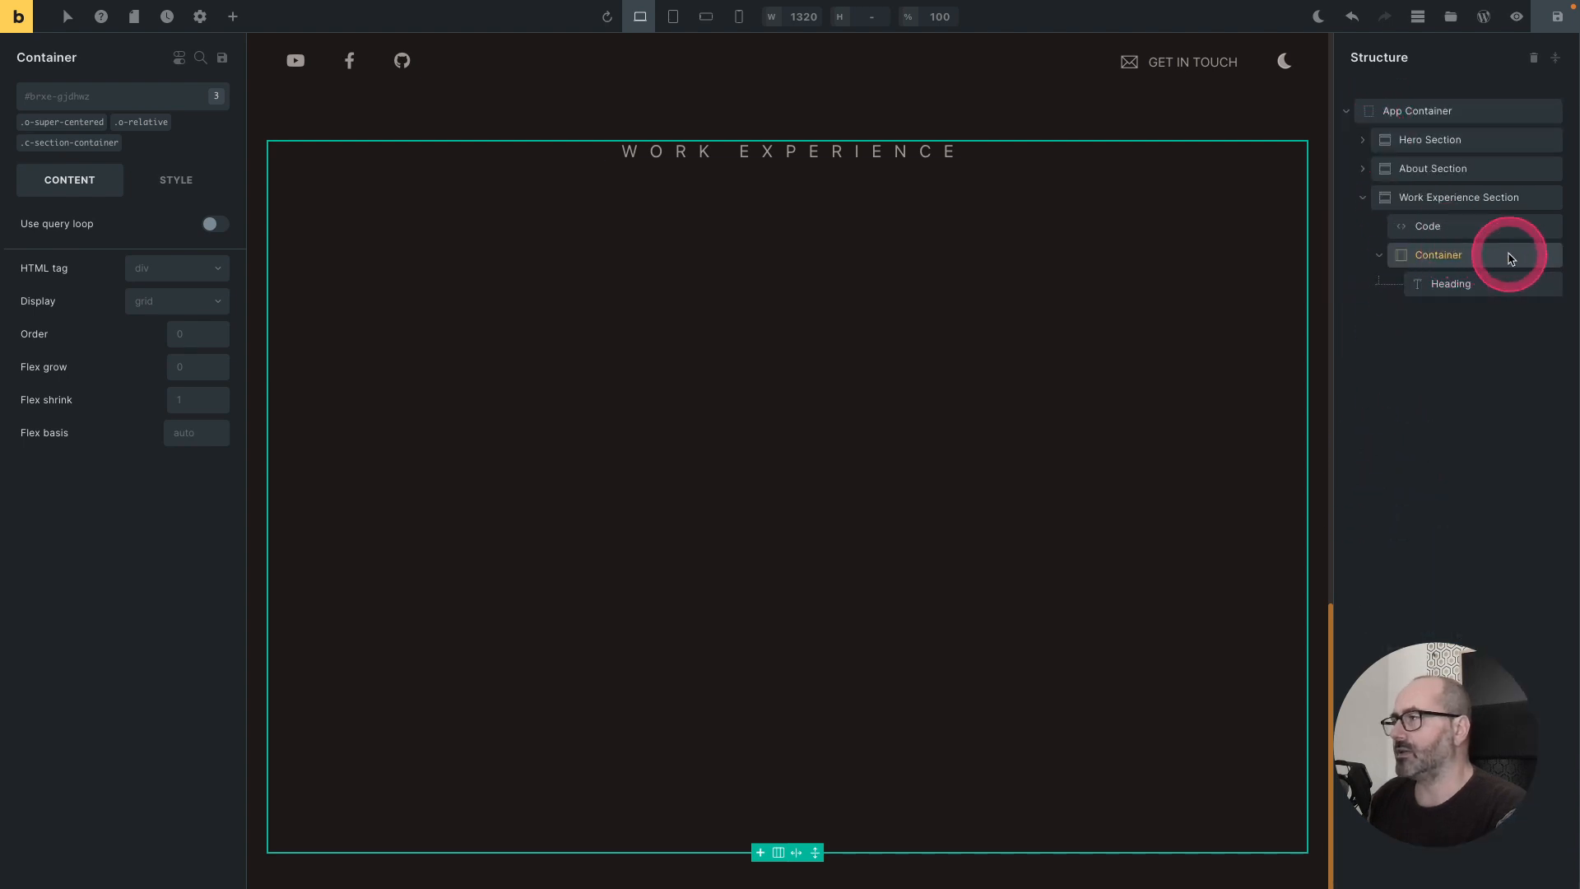
right_click(1508, 257)
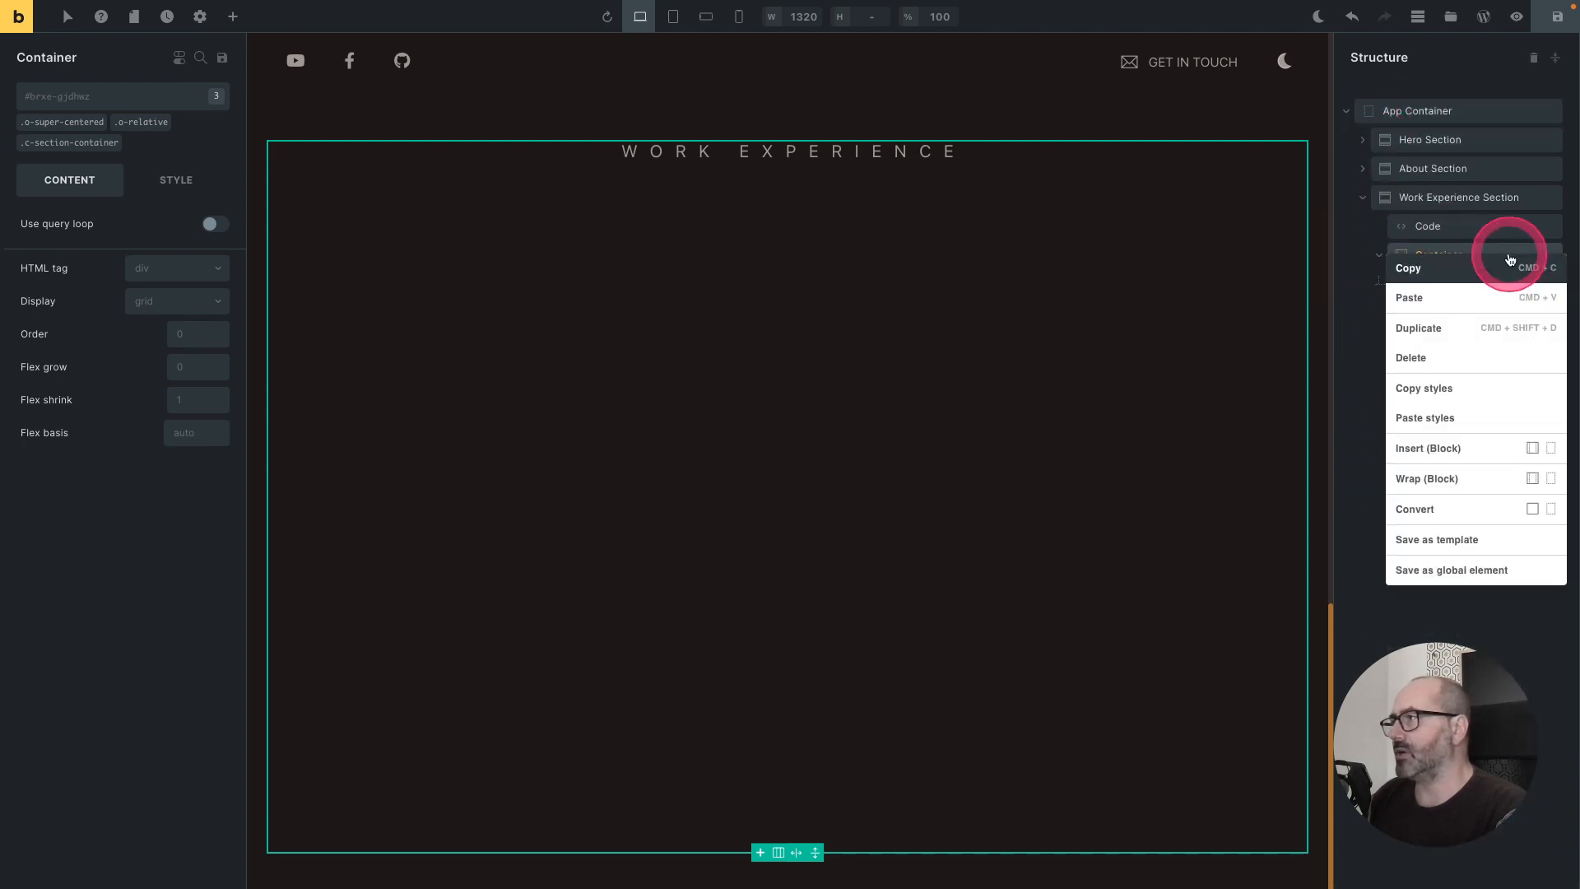
left_click(1551, 449)
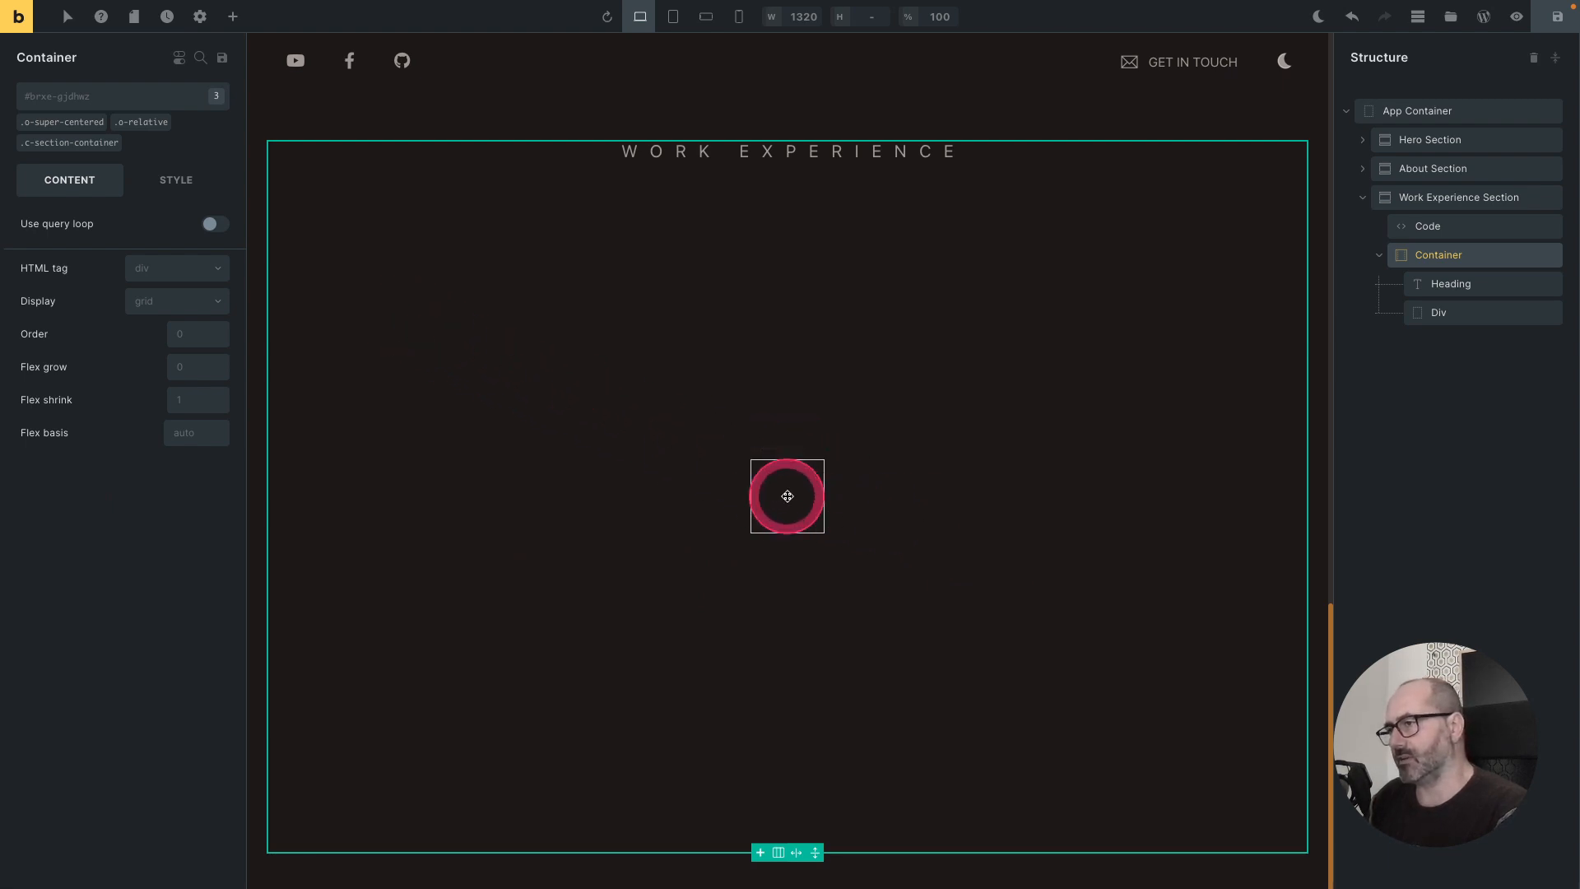
Step: Set the new Div's width to full viewport width (100vw) and its height to 75vh
left_click(786, 496)
left_click(176, 138)
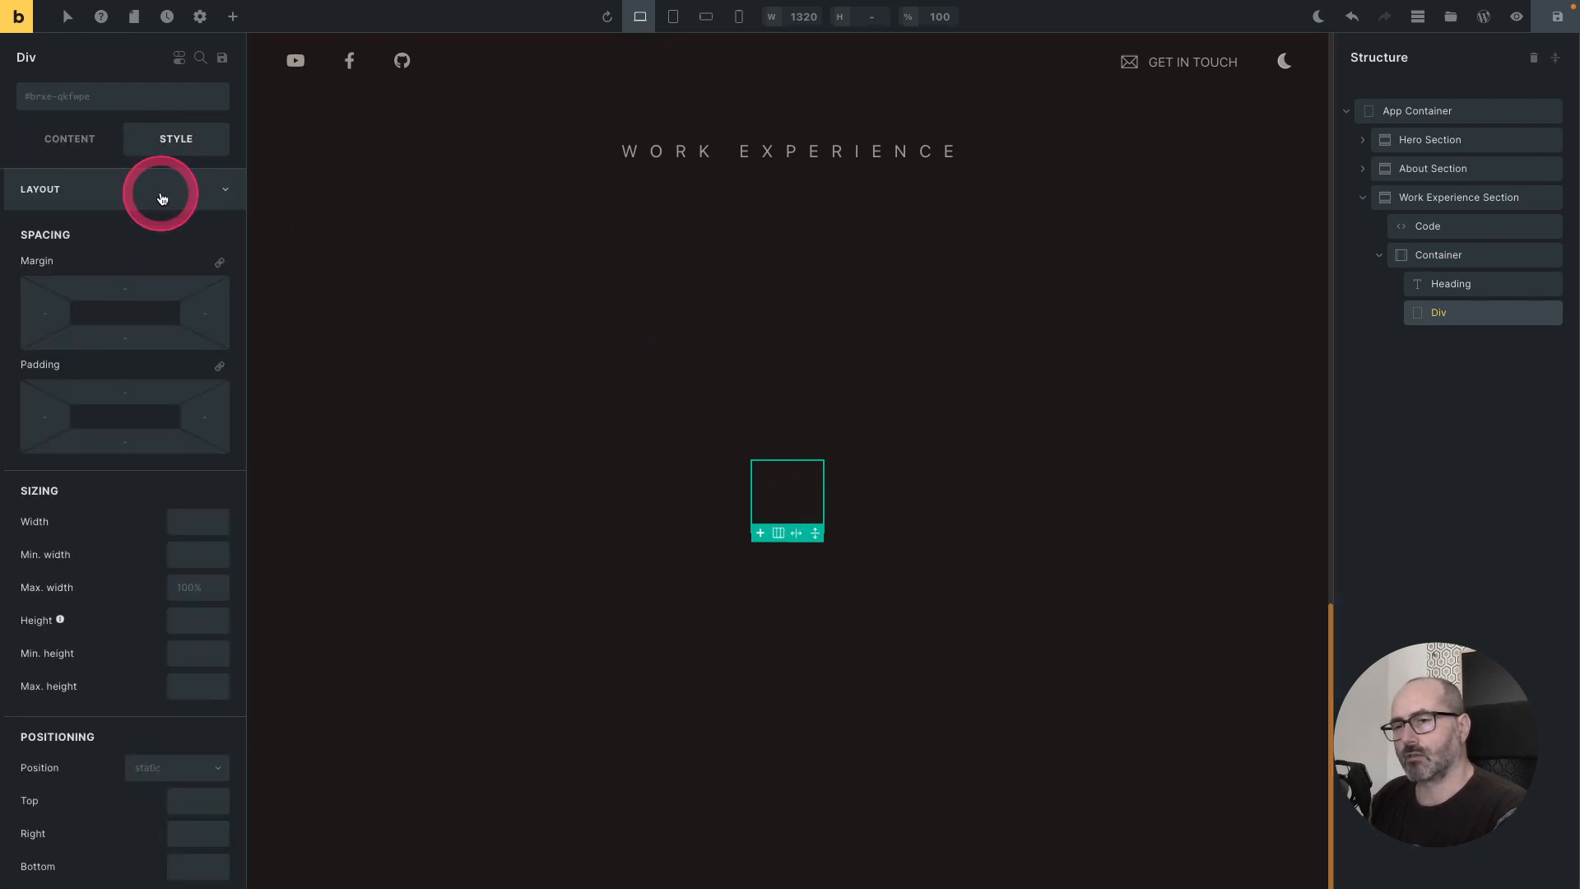
right_click(195, 527)
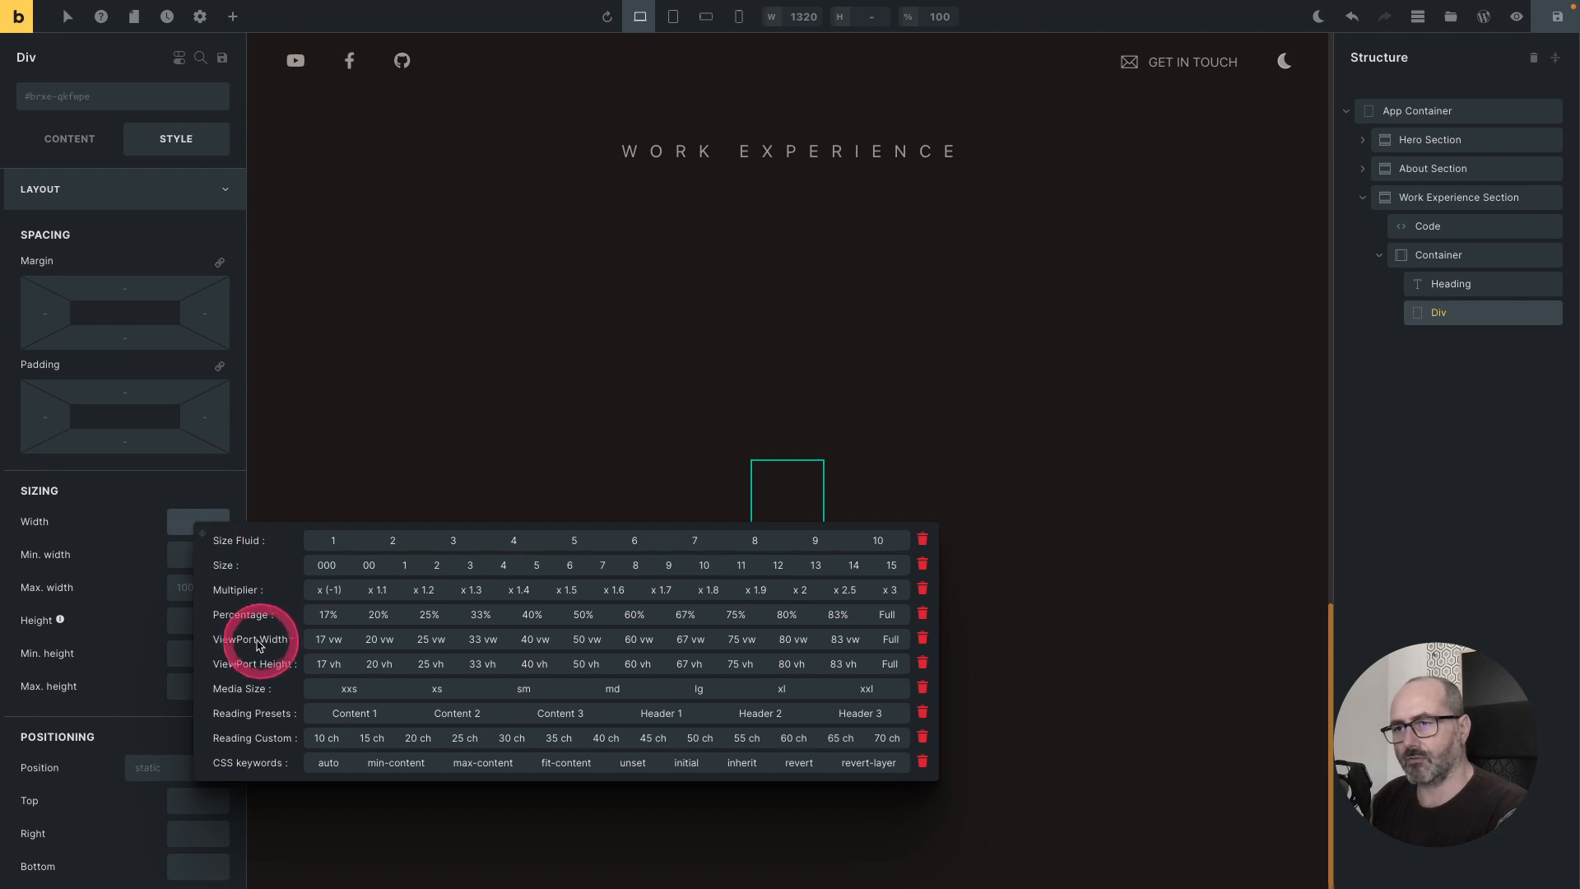
left_click(890, 640)
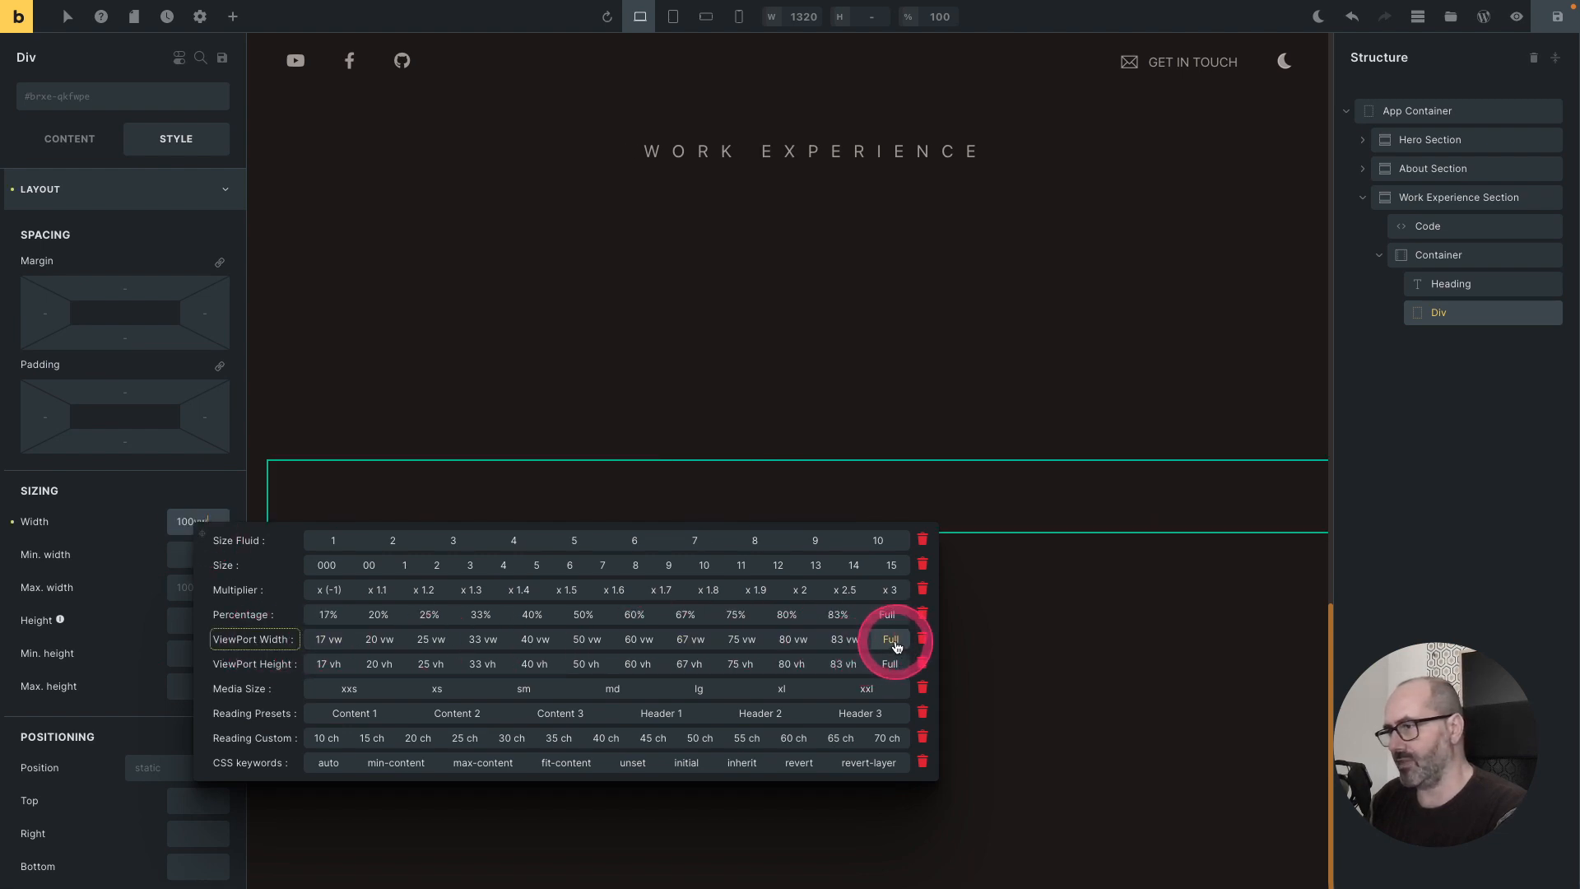
right_click(183, 627)
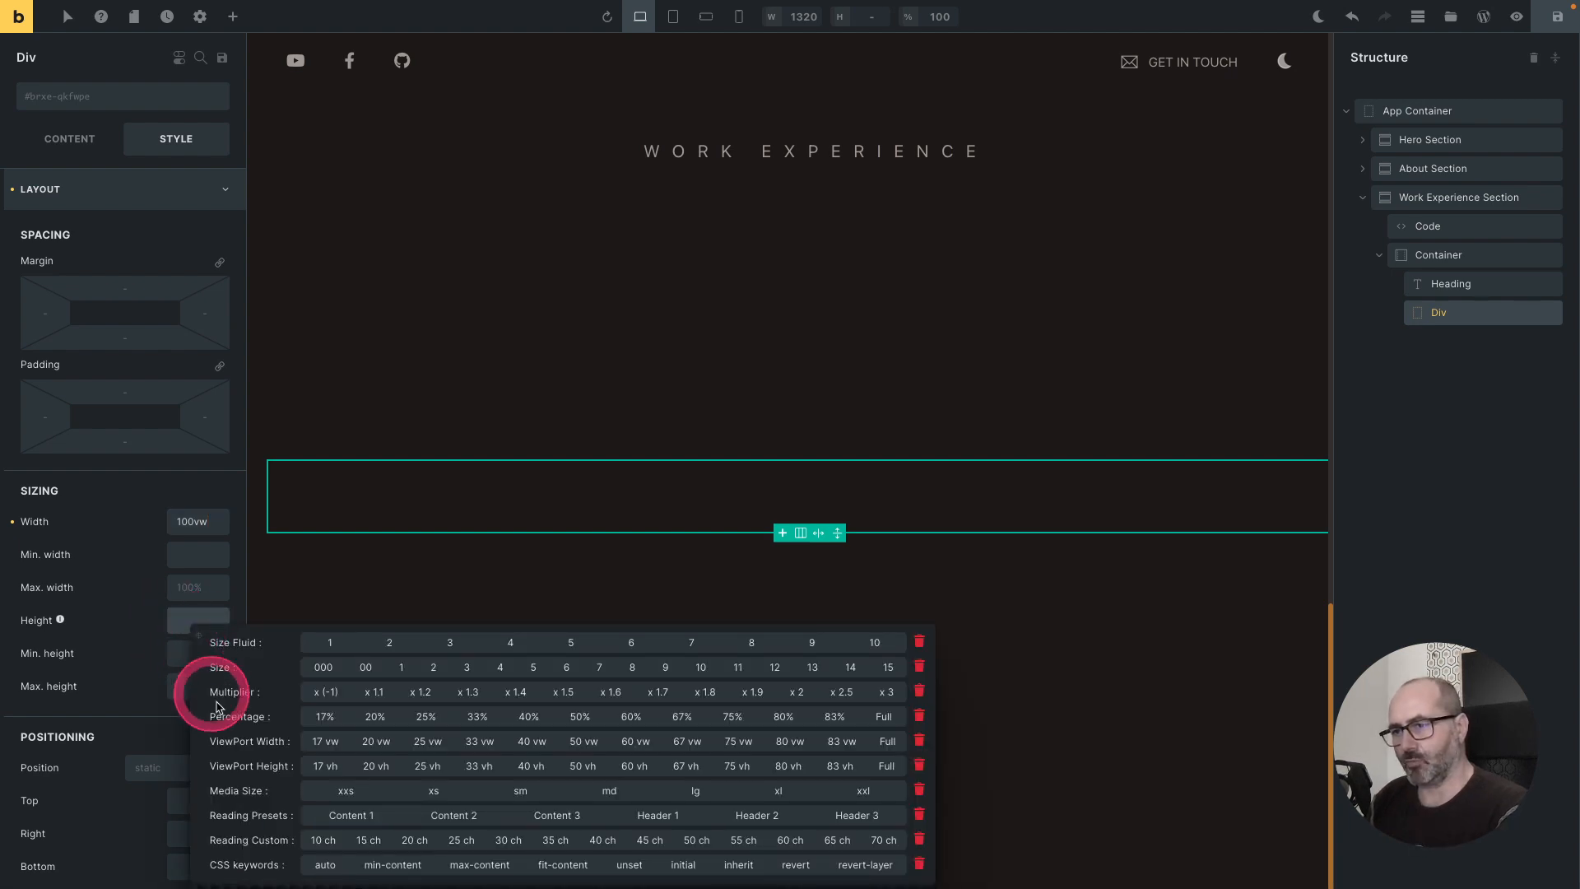
left_click(788, 765)
left_click(729, 767)
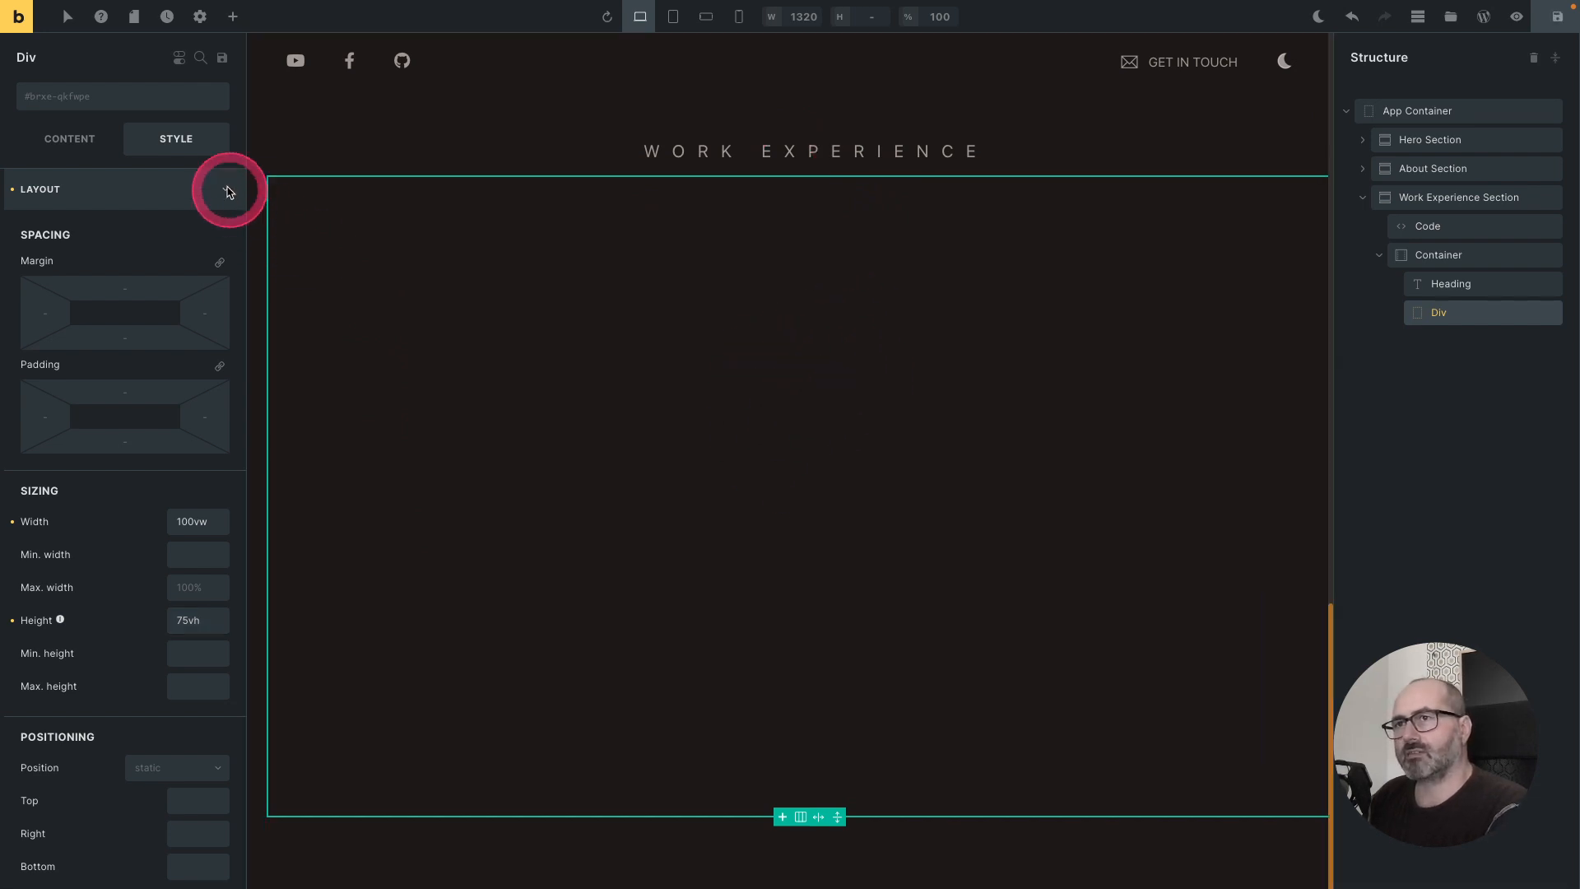
Step: Give the Div the orange Brand background color and check its extent in the page preview
left_click(228, 191)
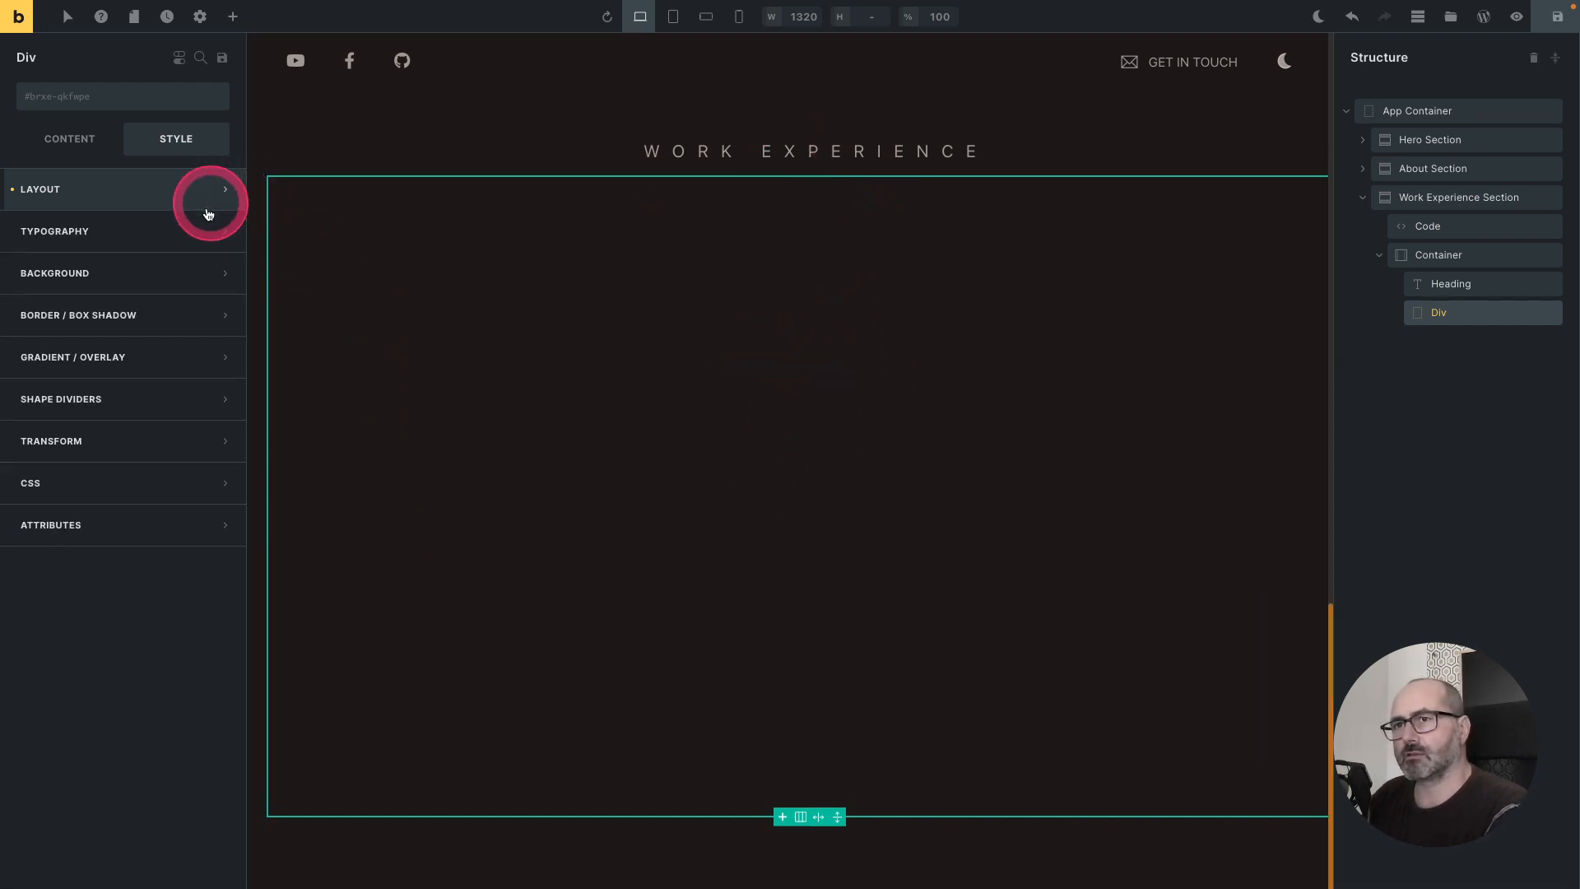
left_click(222, 273)
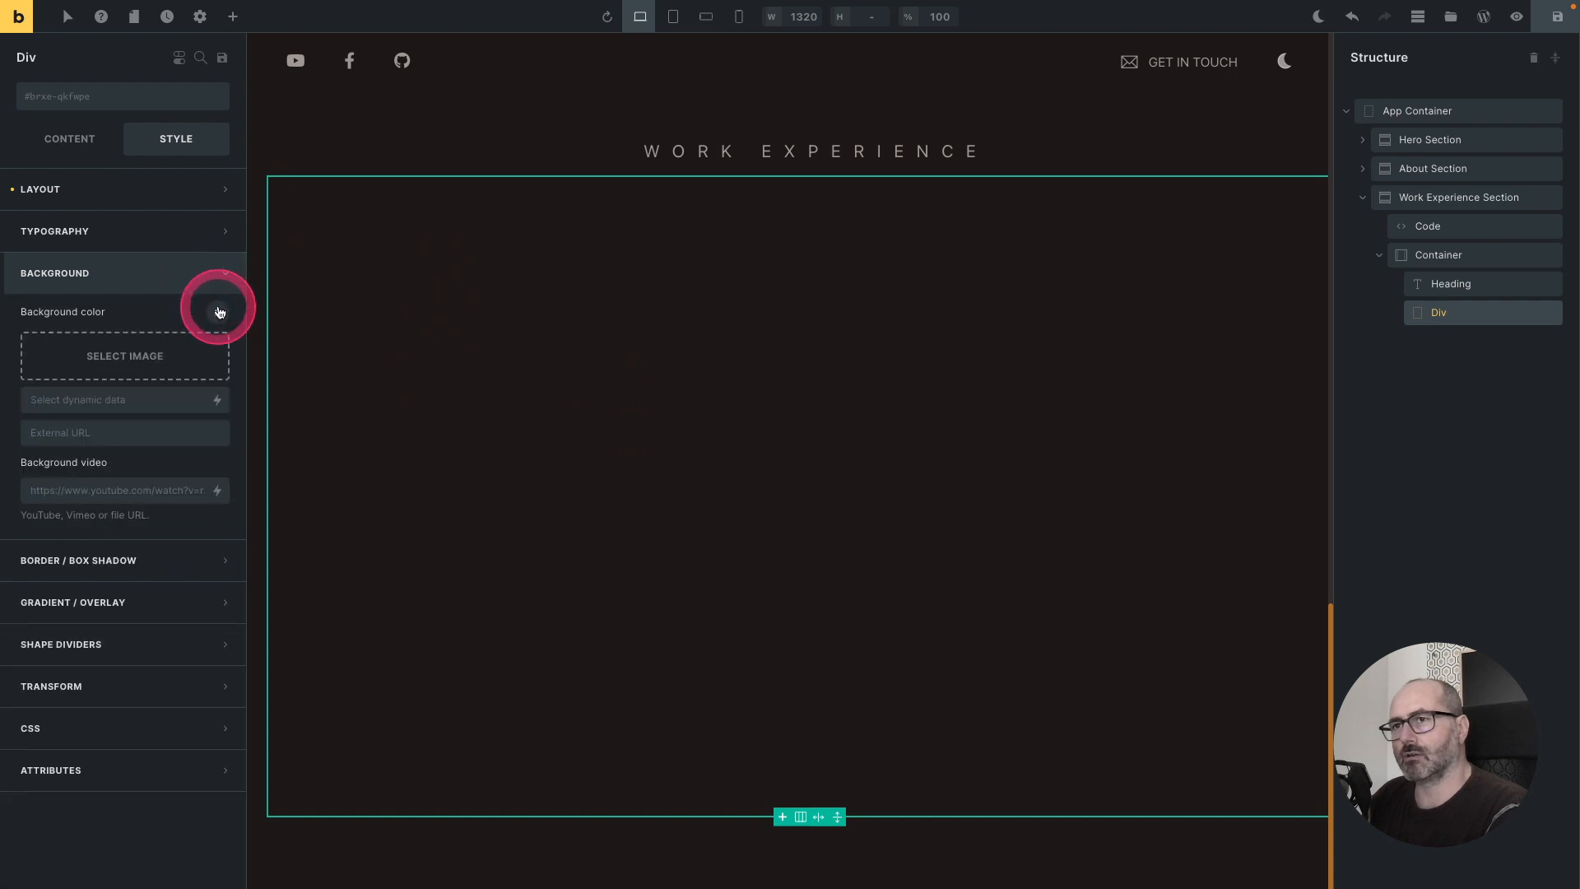
left_click(219, 311)
left_click(350, 332)
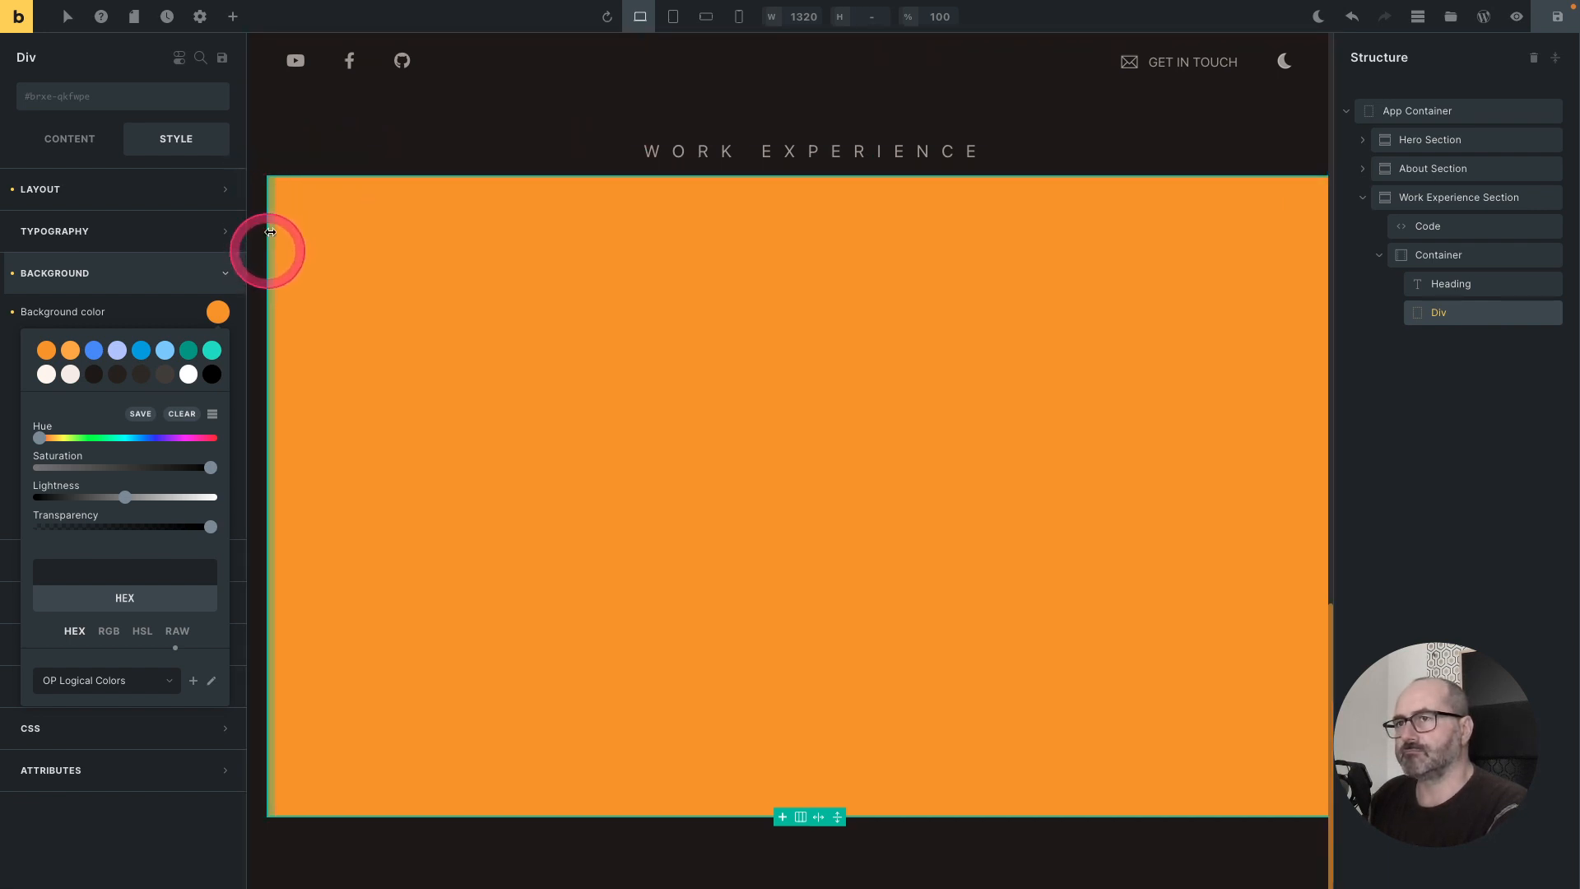
left_click(1517, 17)
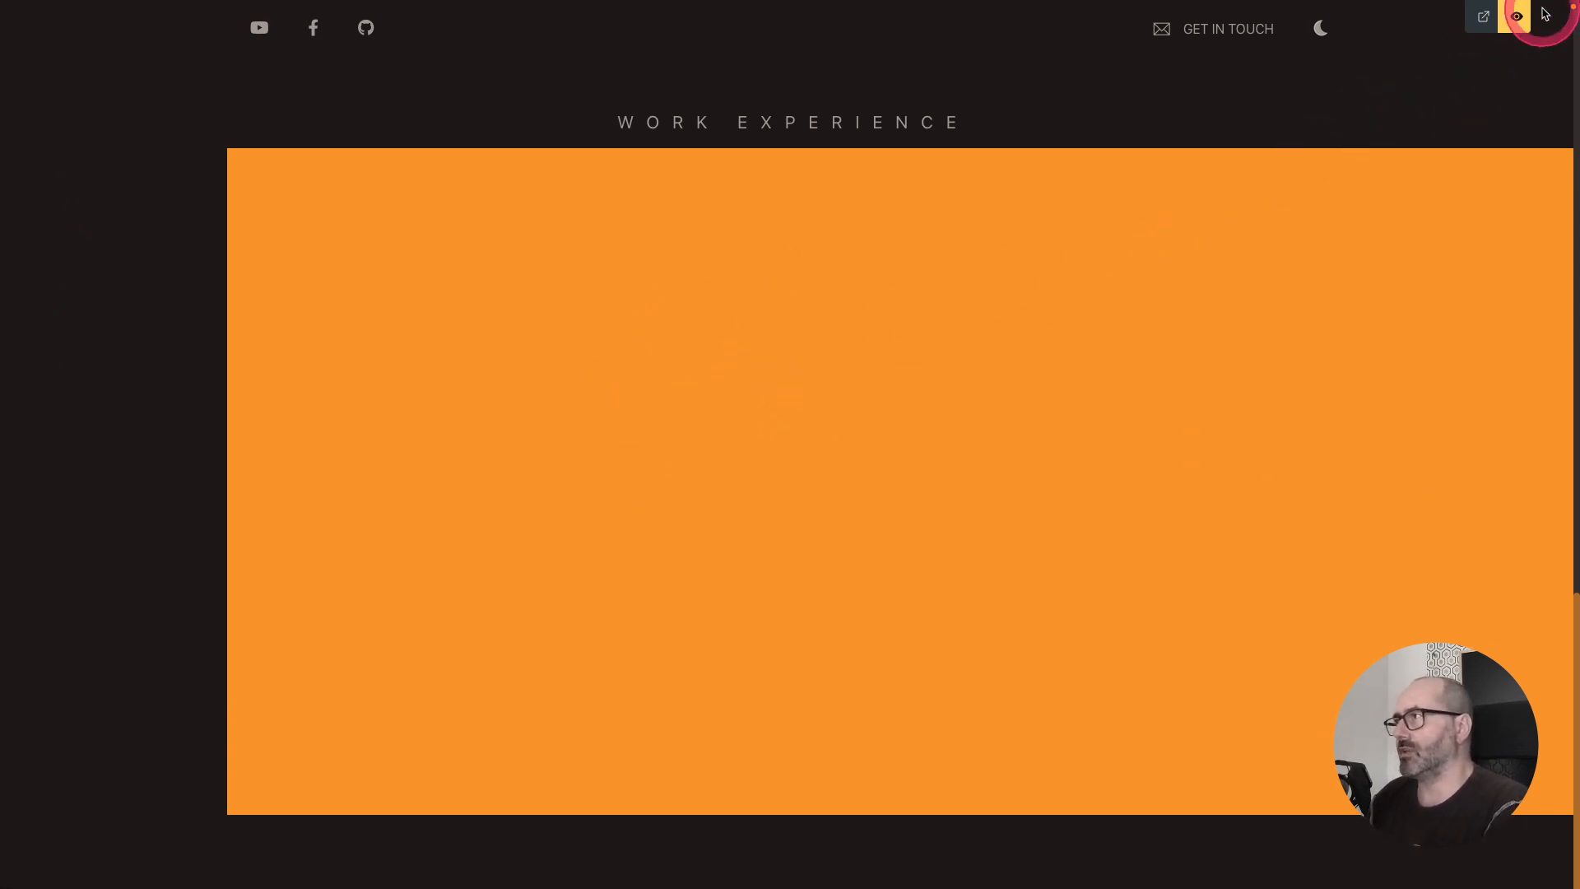
left_click(1517, 19)
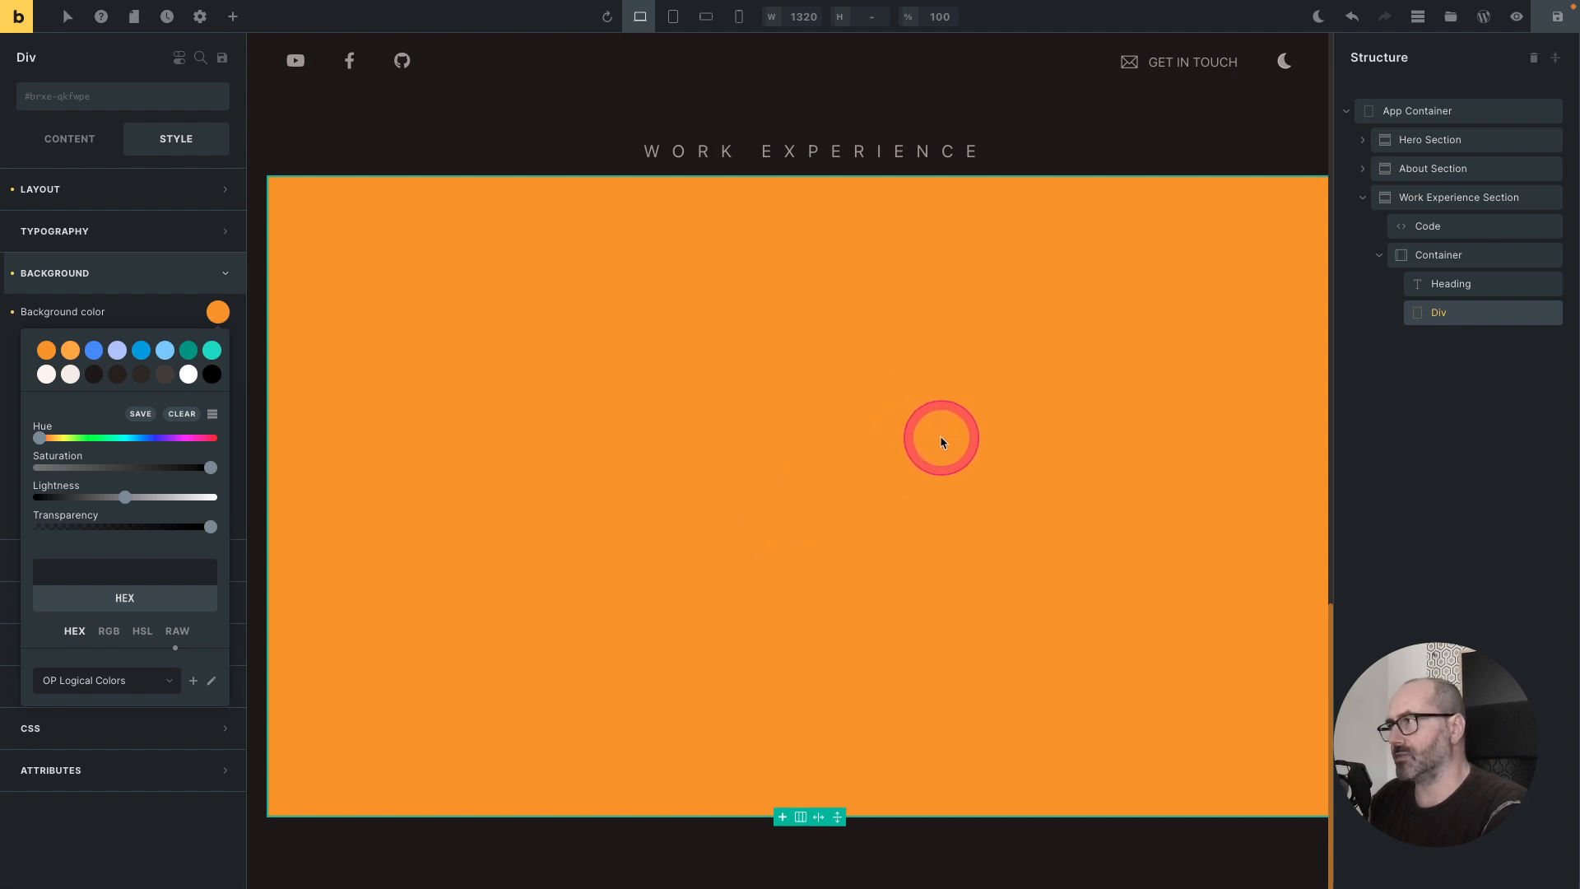
Step: Rename the Div under the Work Experience heading as "Exp Cards scrollable container"
left_click(1450, 259)
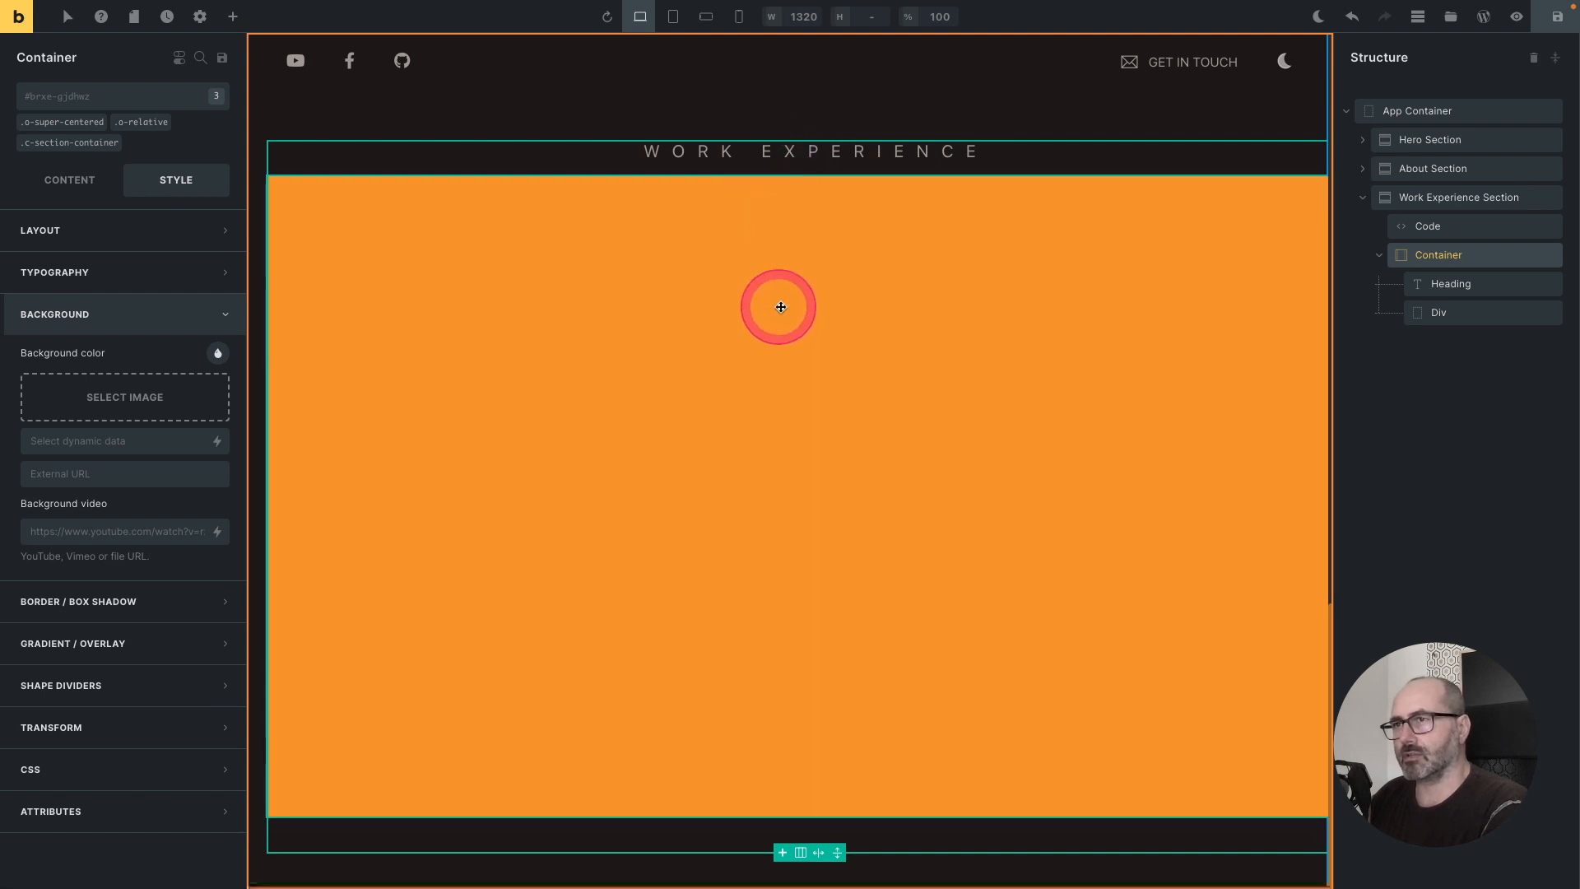
left_click(1440, 312)
double_click(1440, 314)
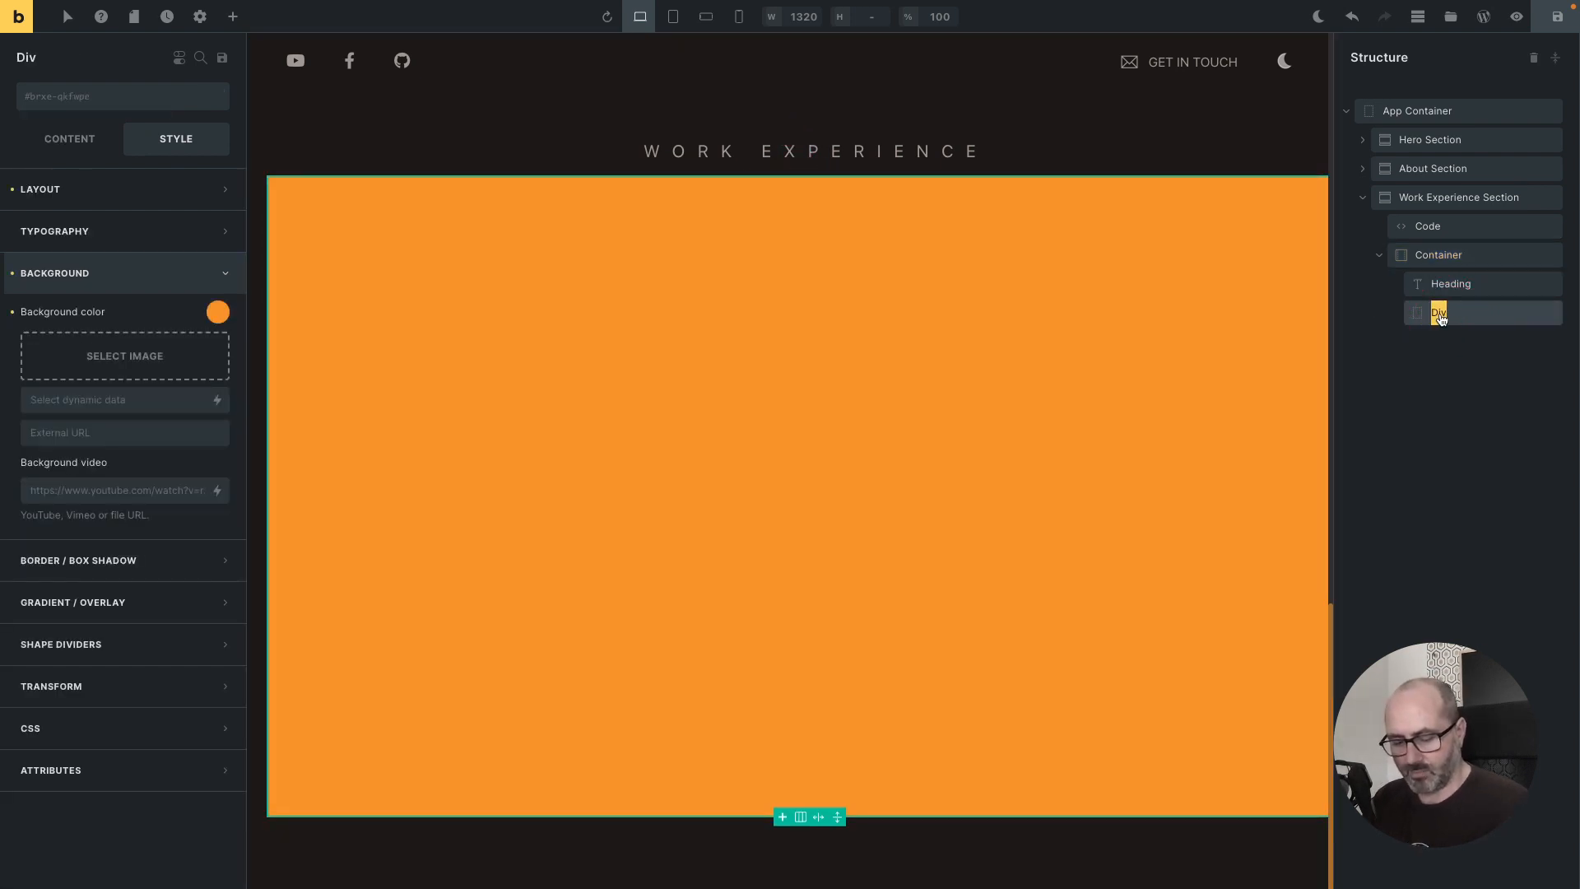
type("Exp C")
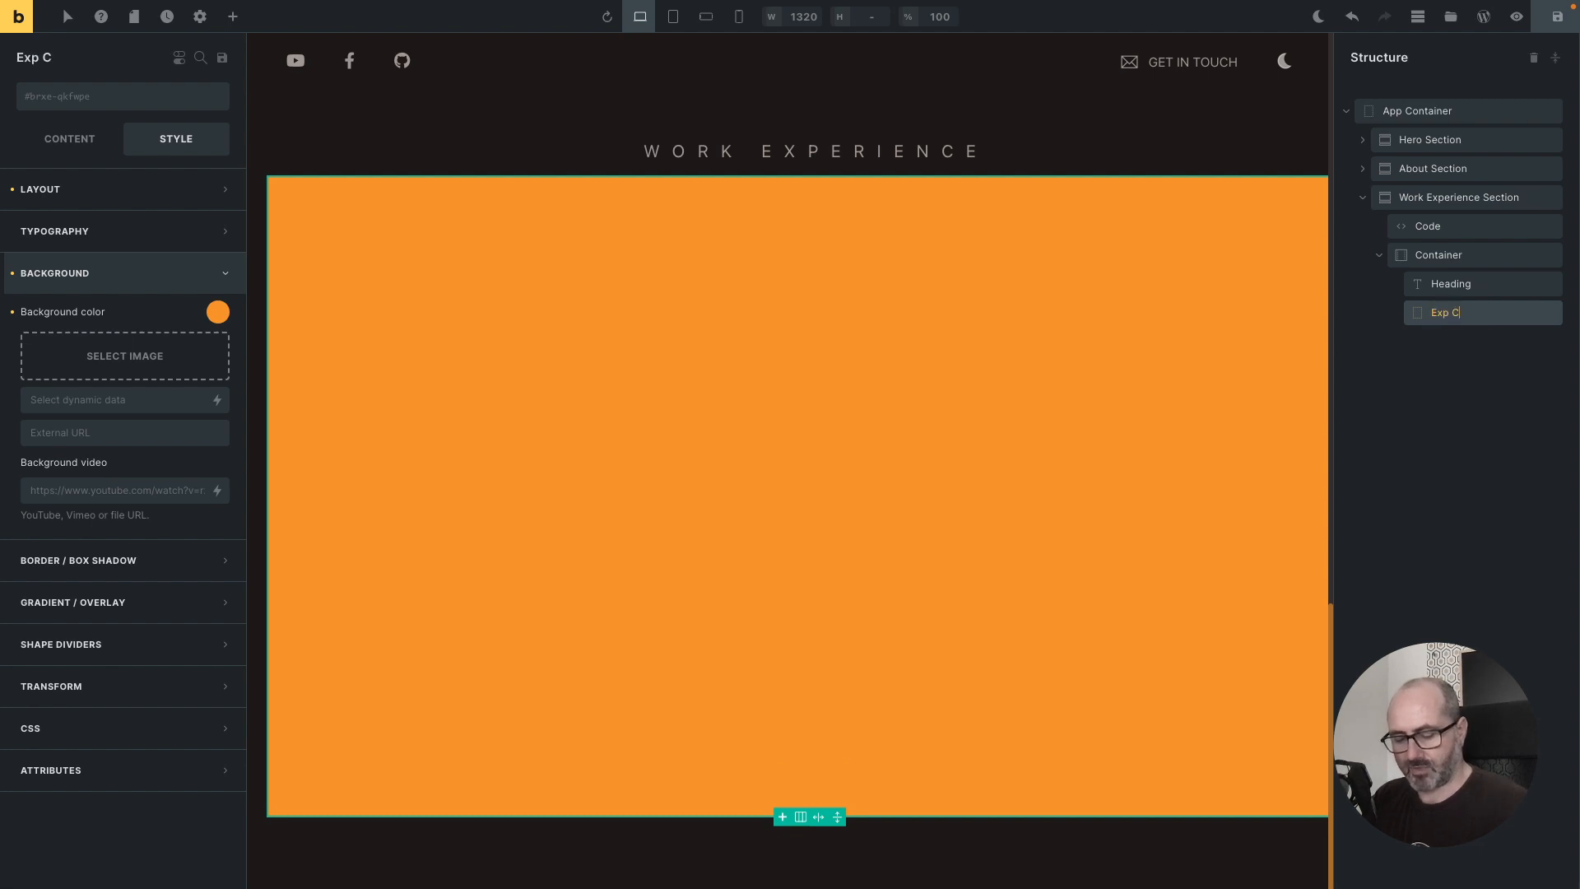
type("ards scrollable container")
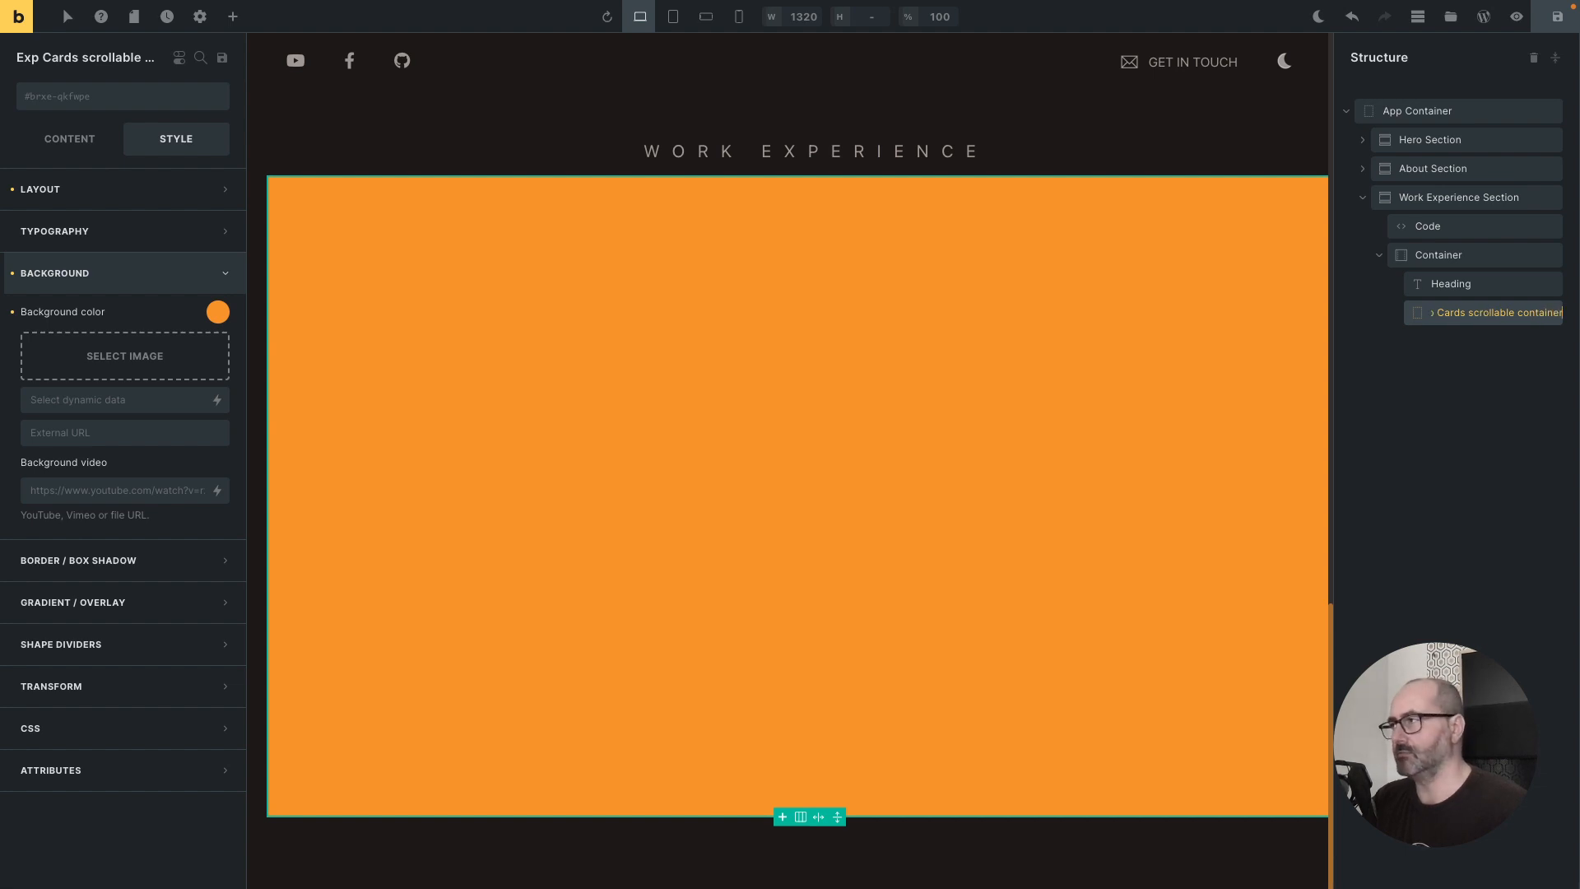
left_click(1337, 305)
Step: Apply the Absolute position class (o-absolute) to the Exp Cards scrollable container and check it in the page preview
left_click(97, 103)
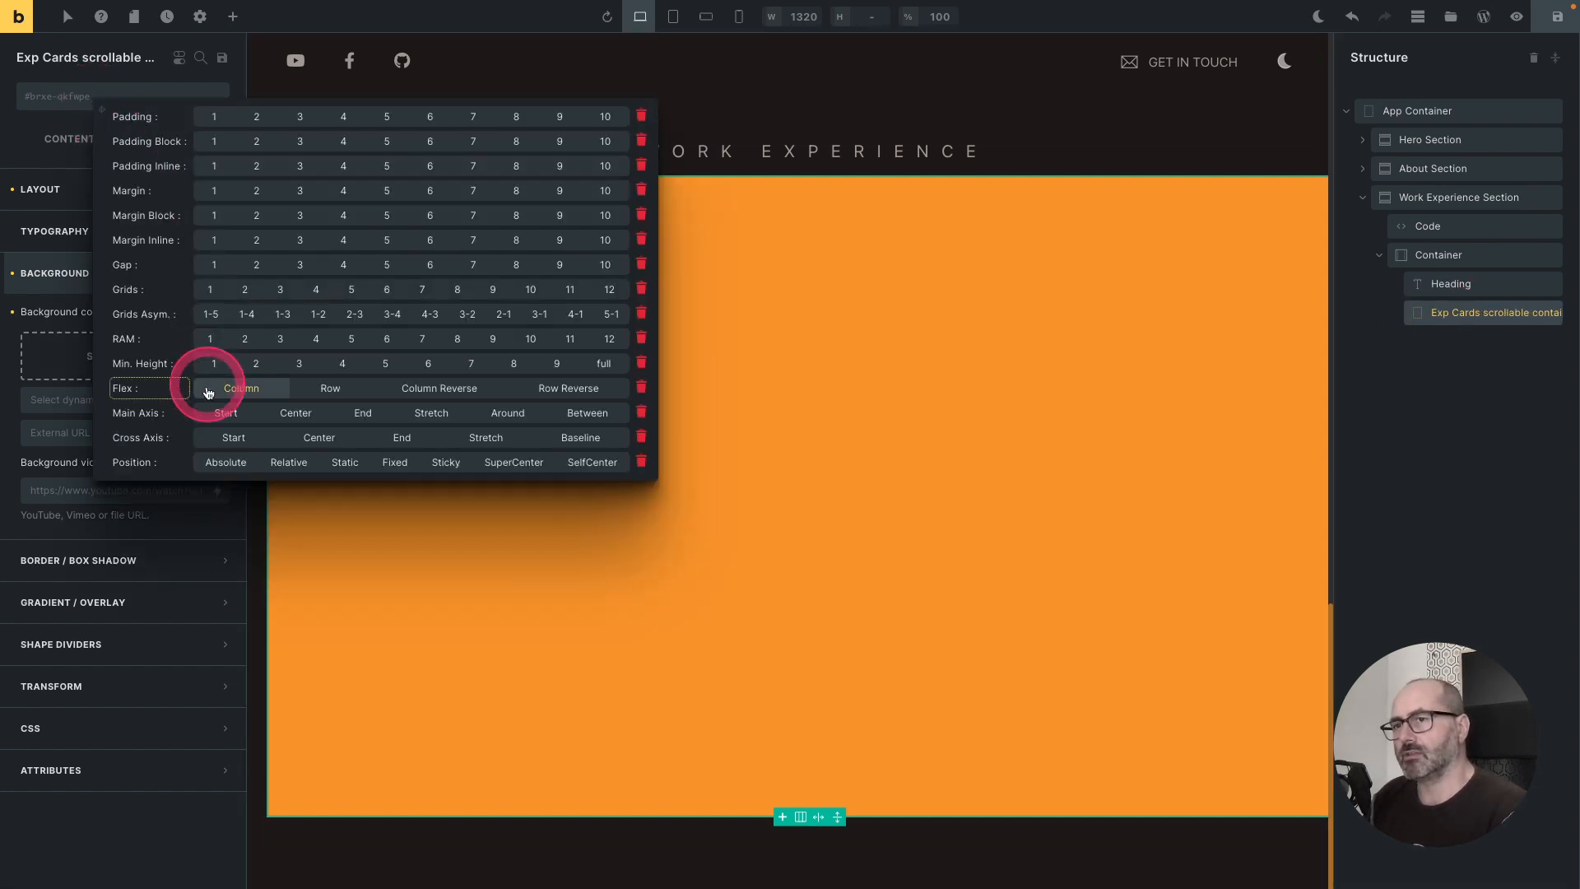
left_click(209, 465)
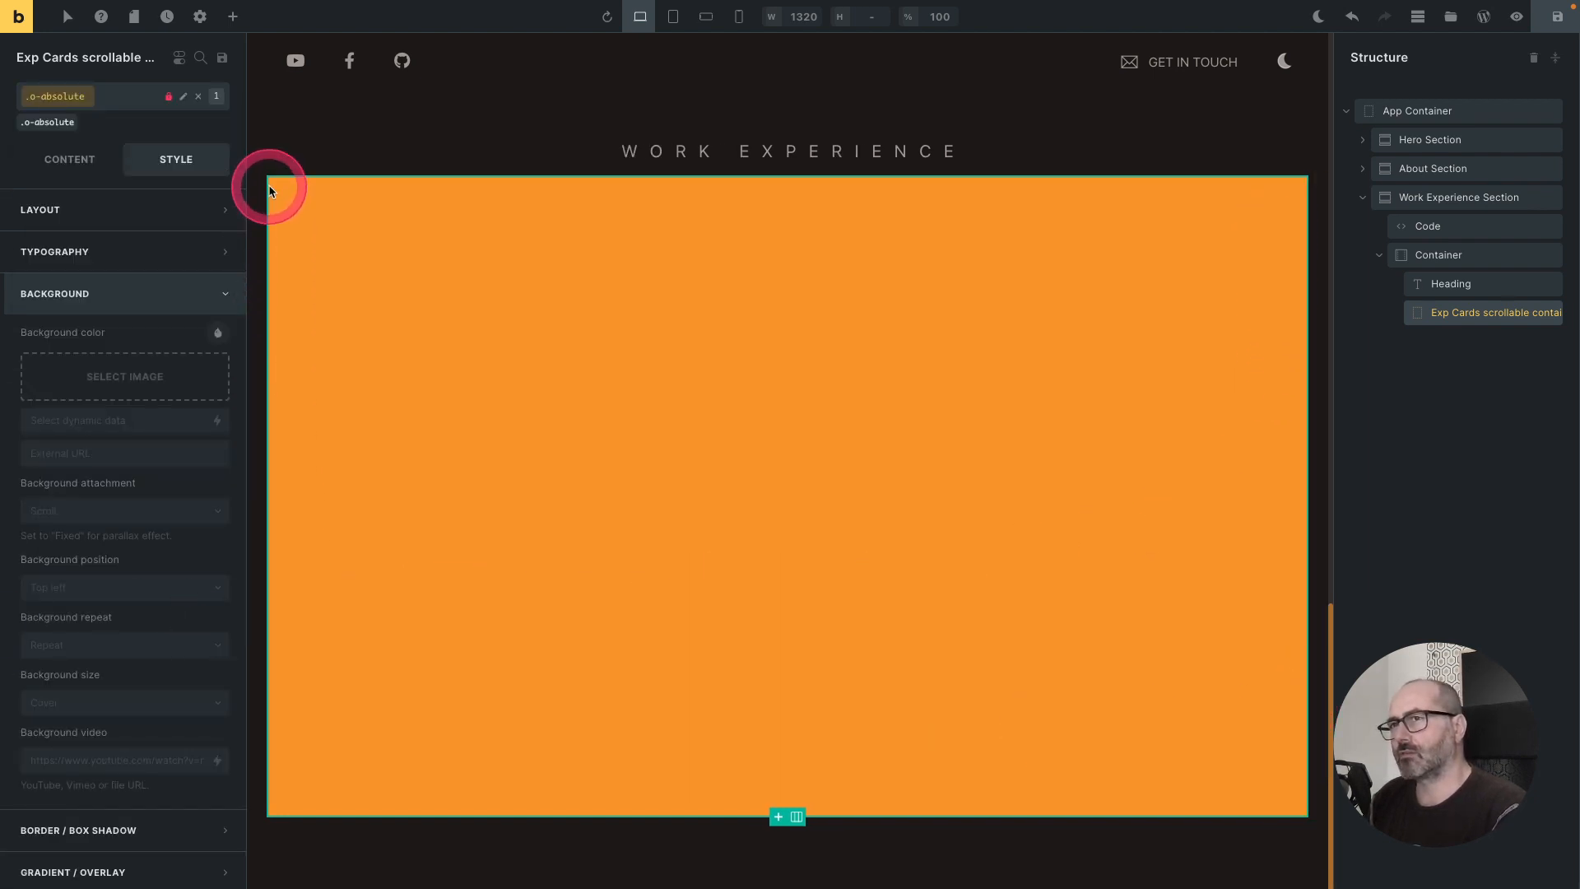
key("ctrl+shift+p")
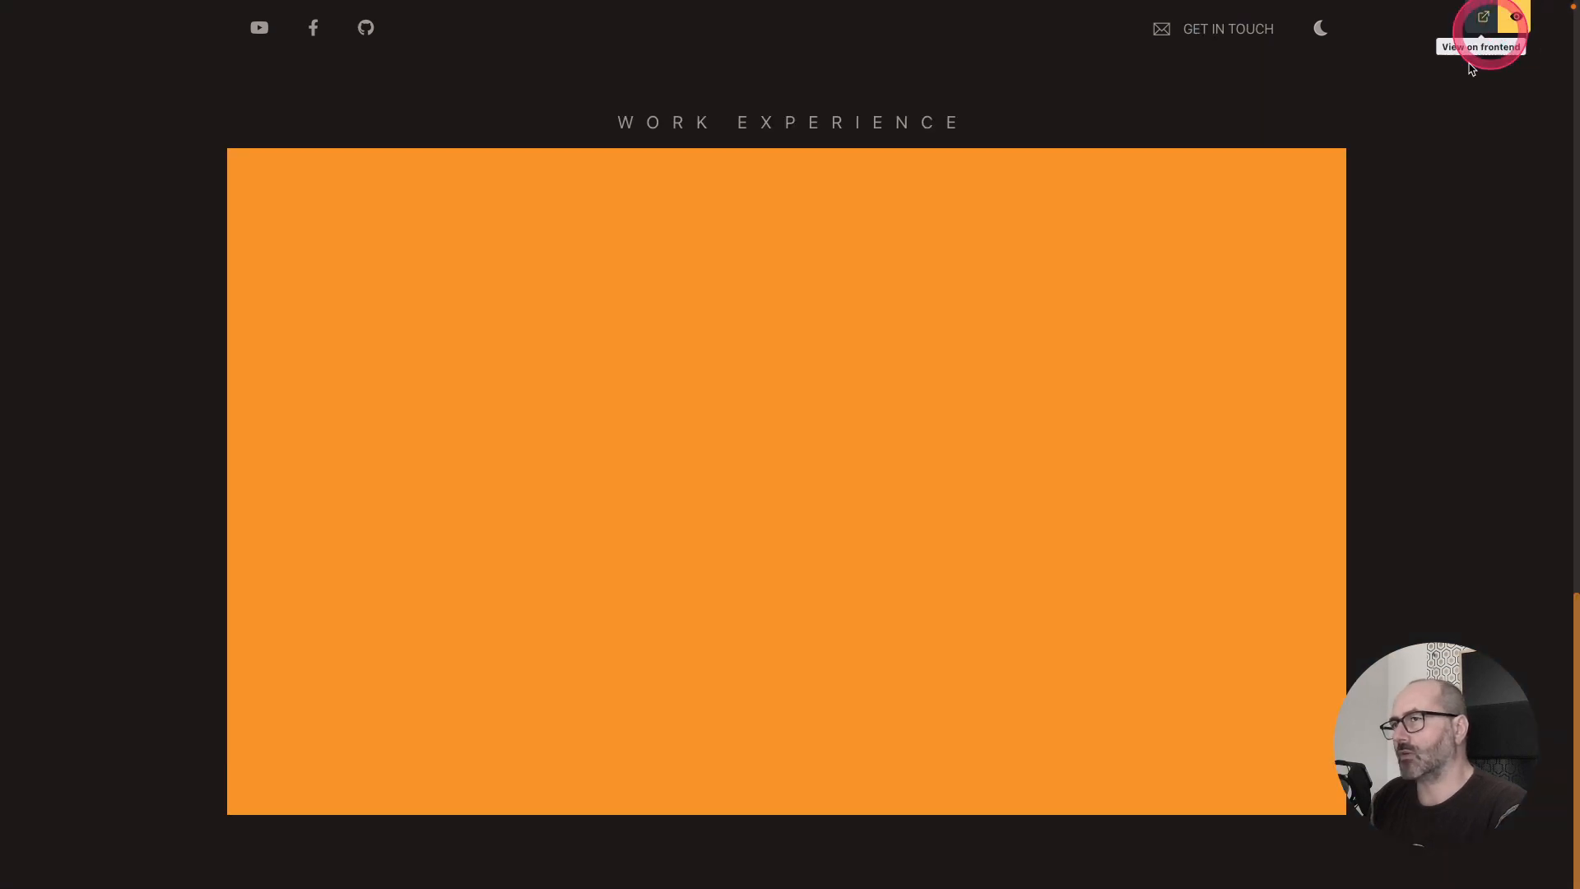
left_click(1524, 25)
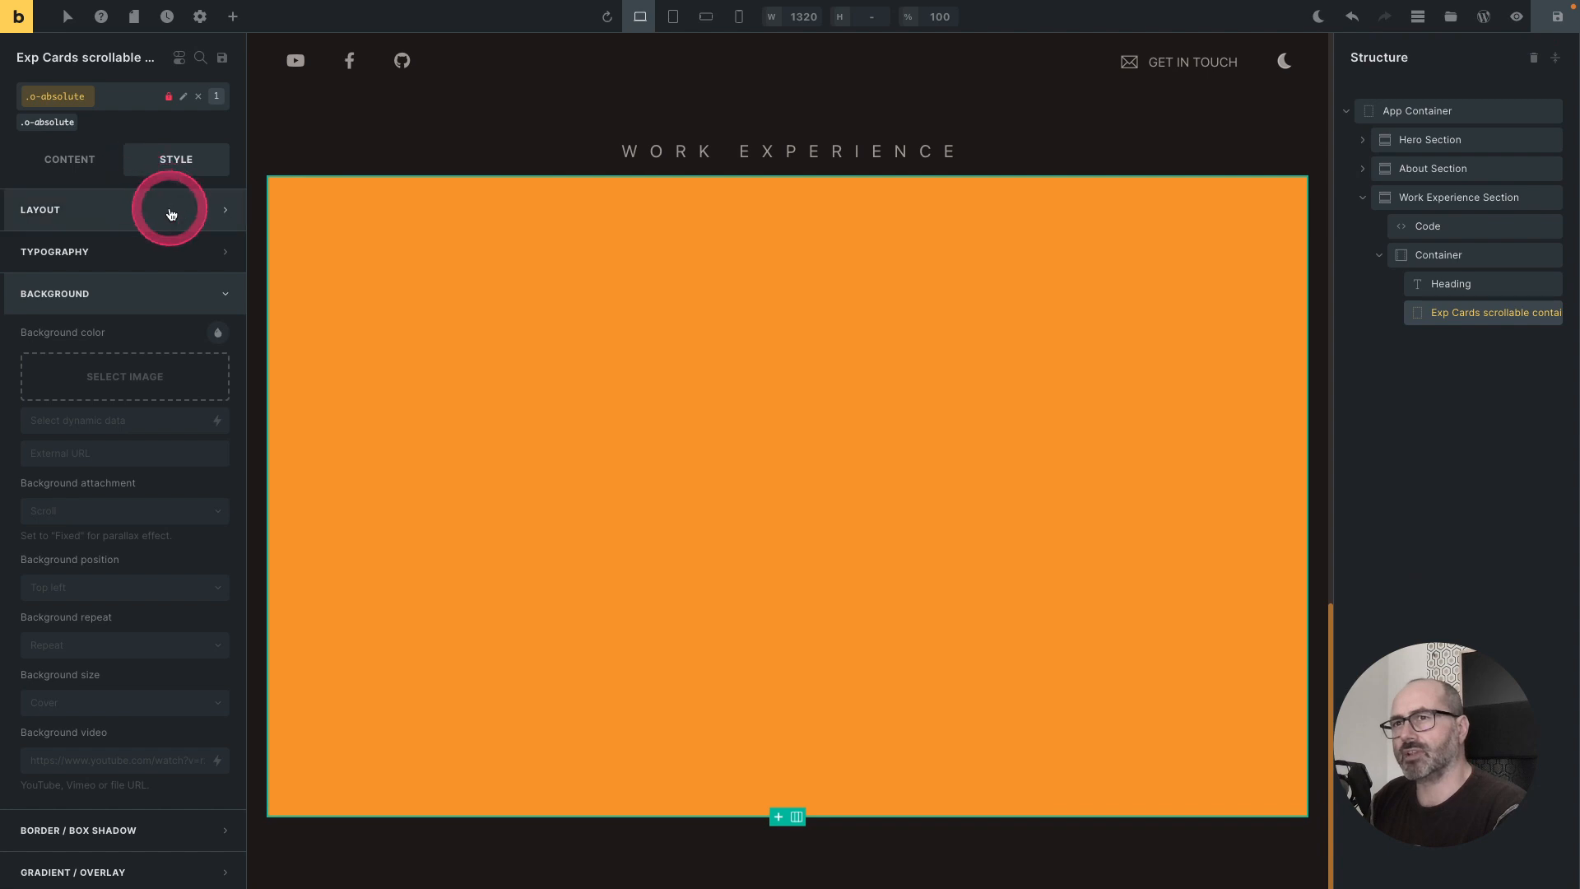
Step: Set the scrollable container's max width to unset at element ID level and check its extent in the page preview
left_click(124, 210)
left_click(55, 96)
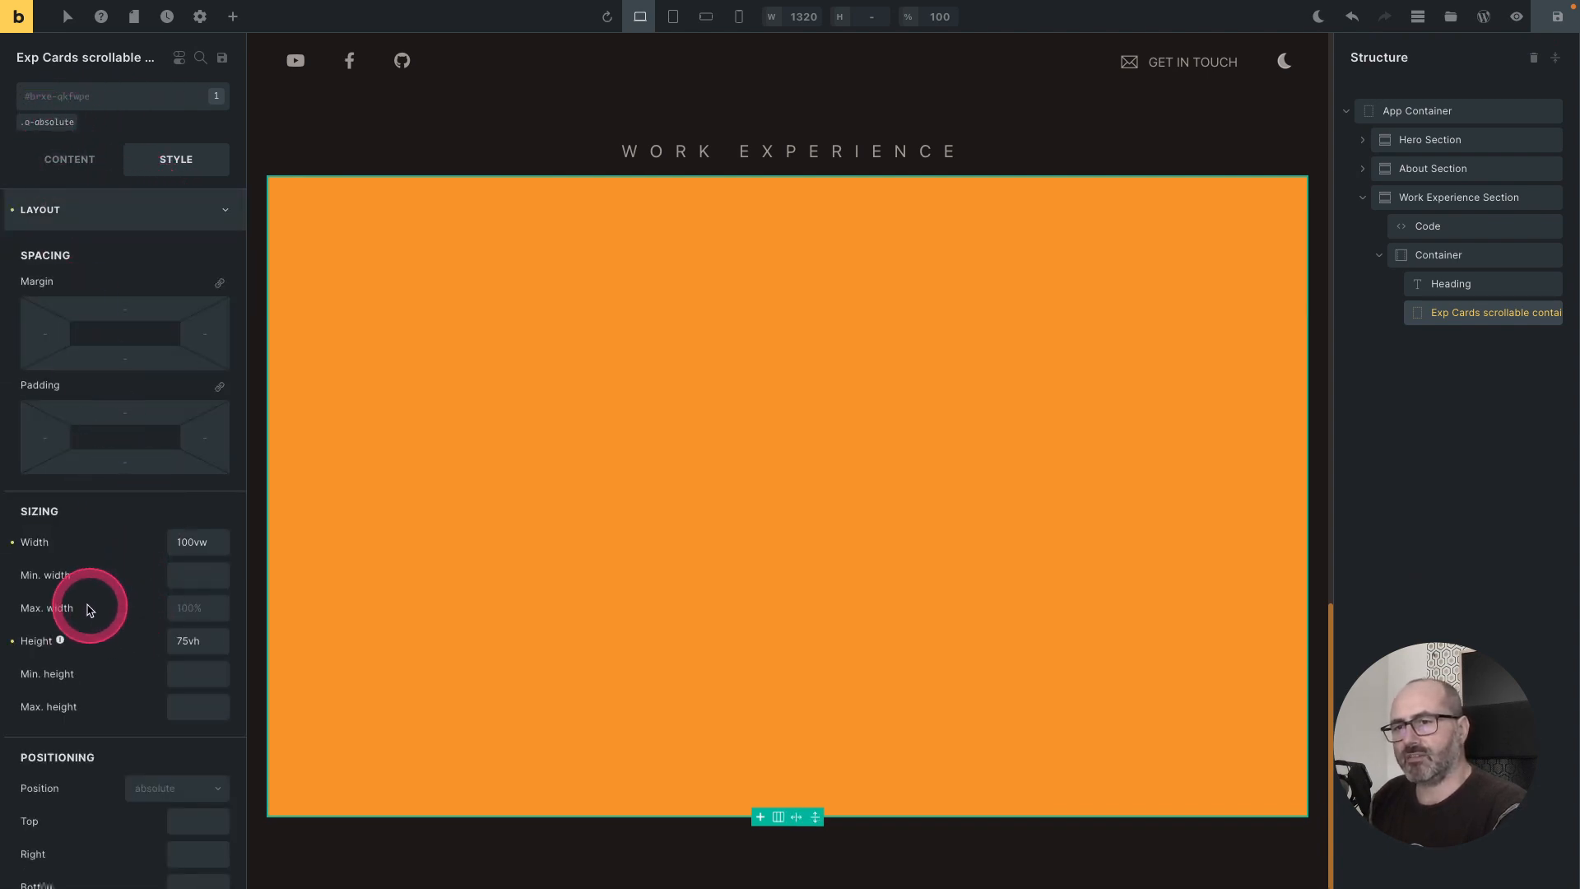
left_click(193, 612)
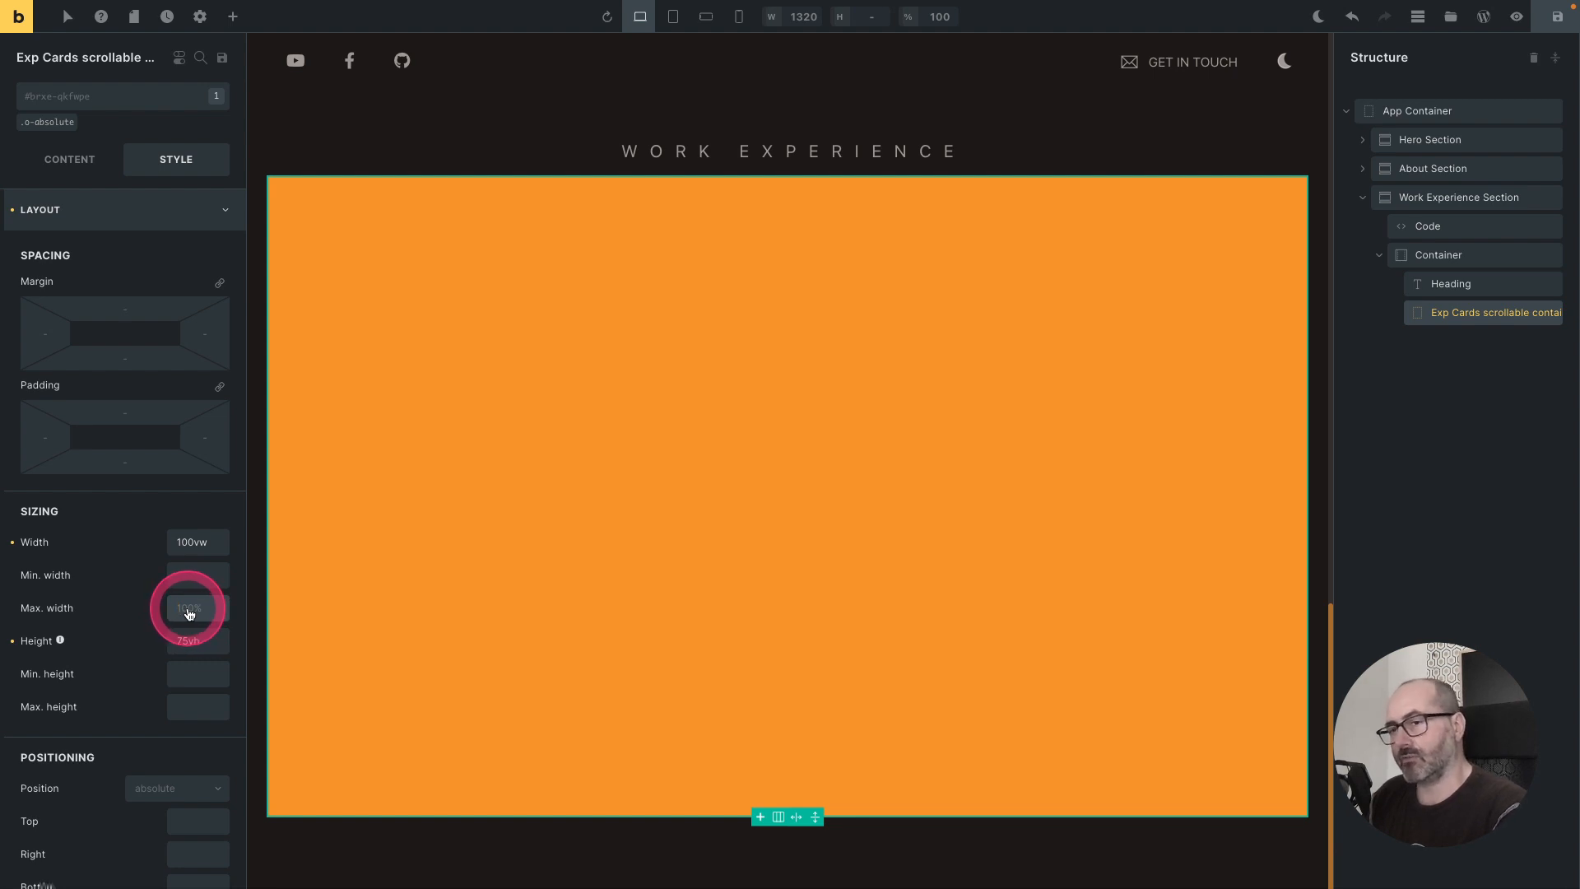
right_click(188, 609)
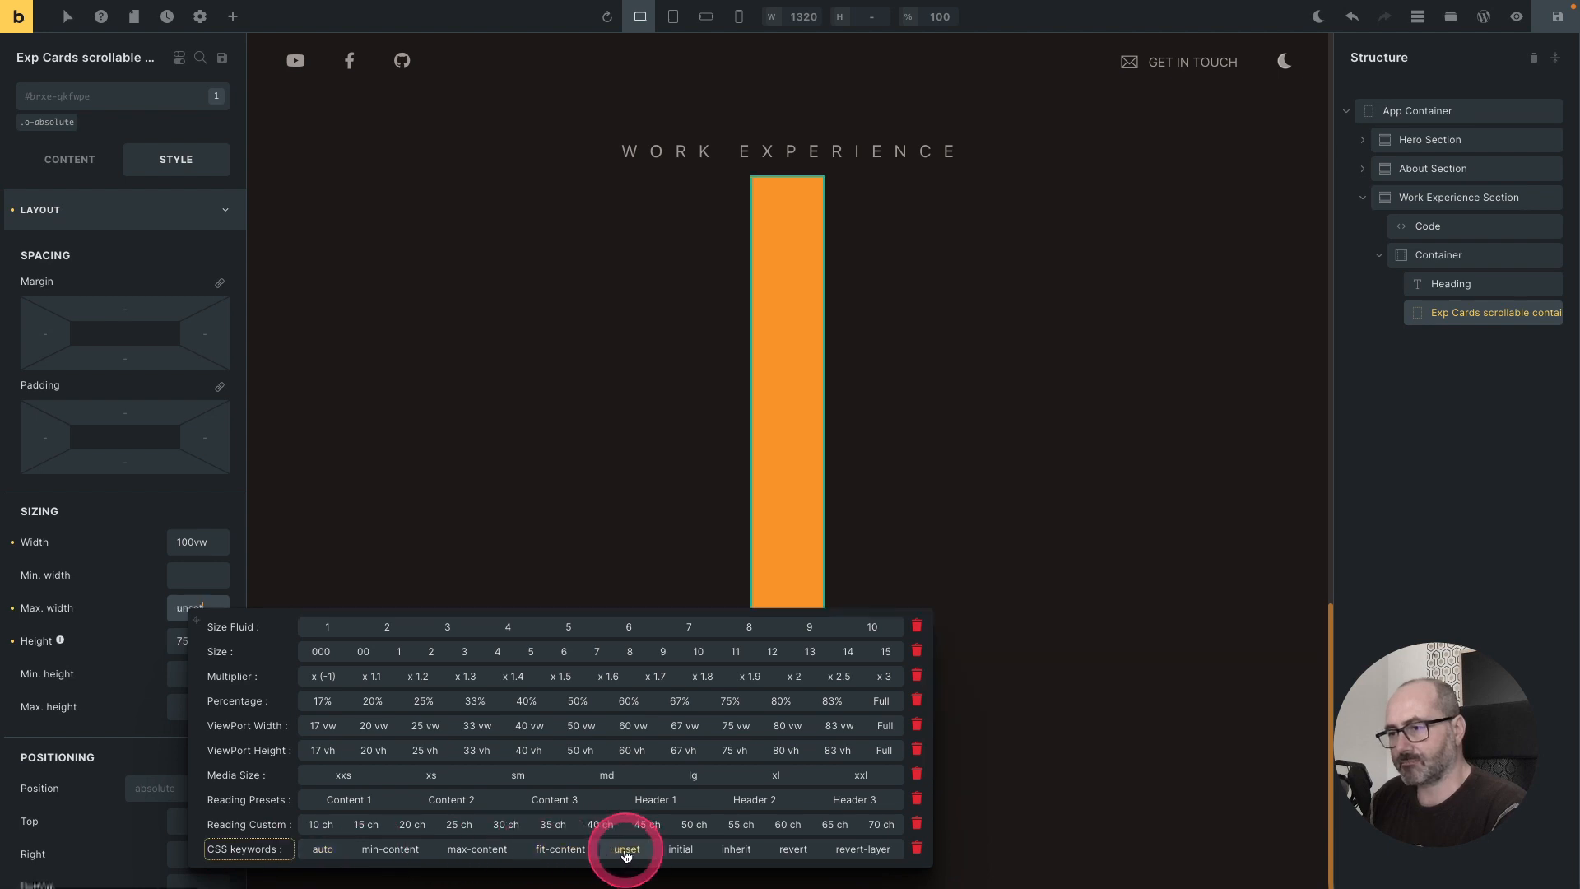
left_click(627, 849)
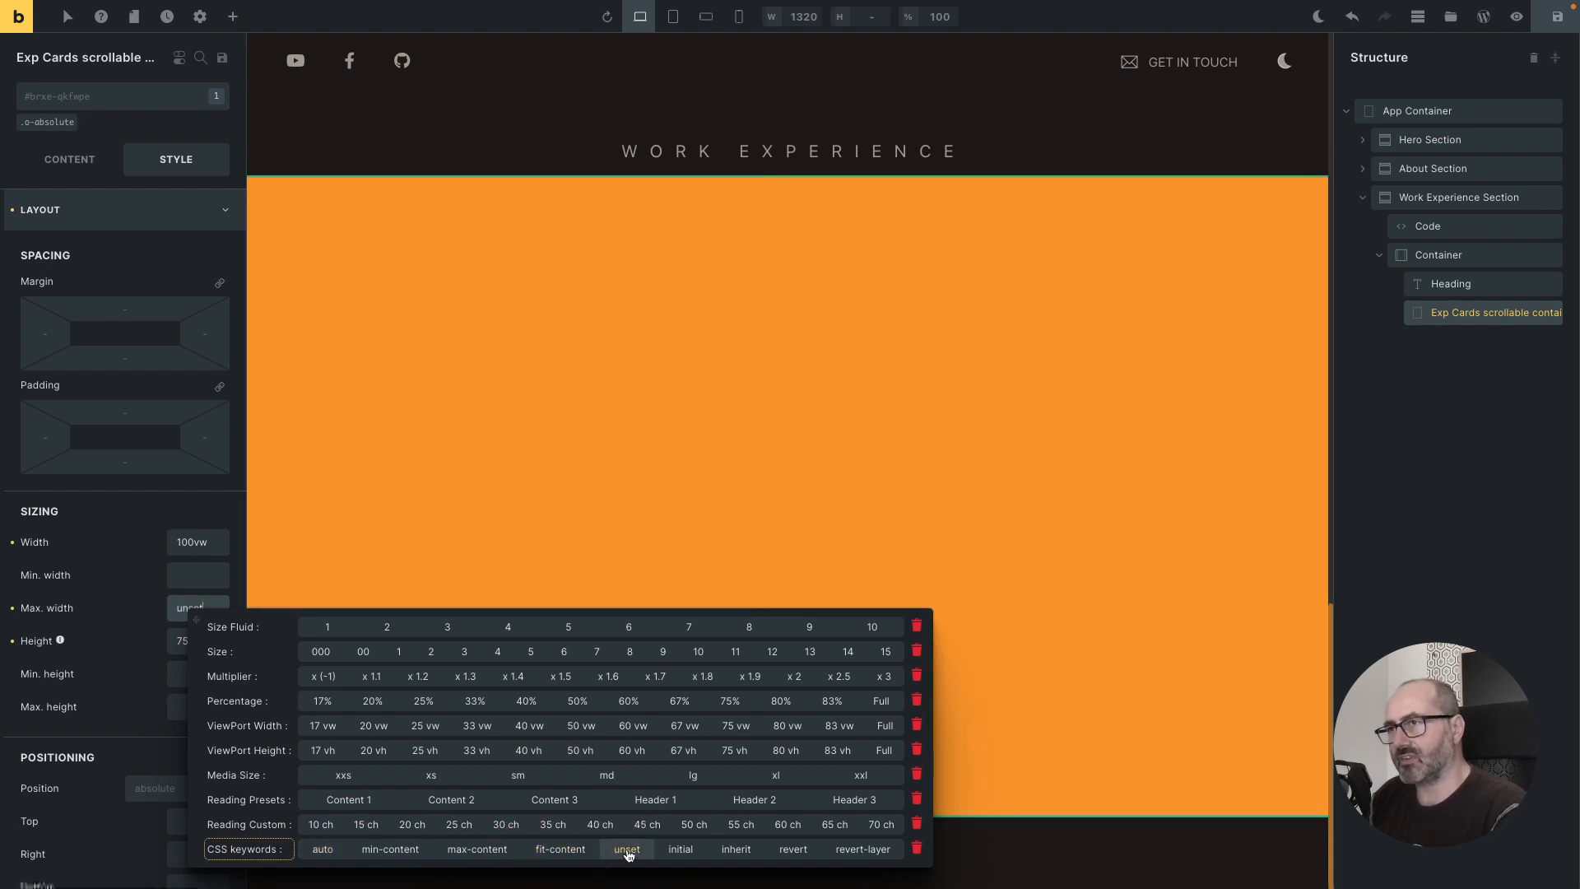
left_click(627, 850)
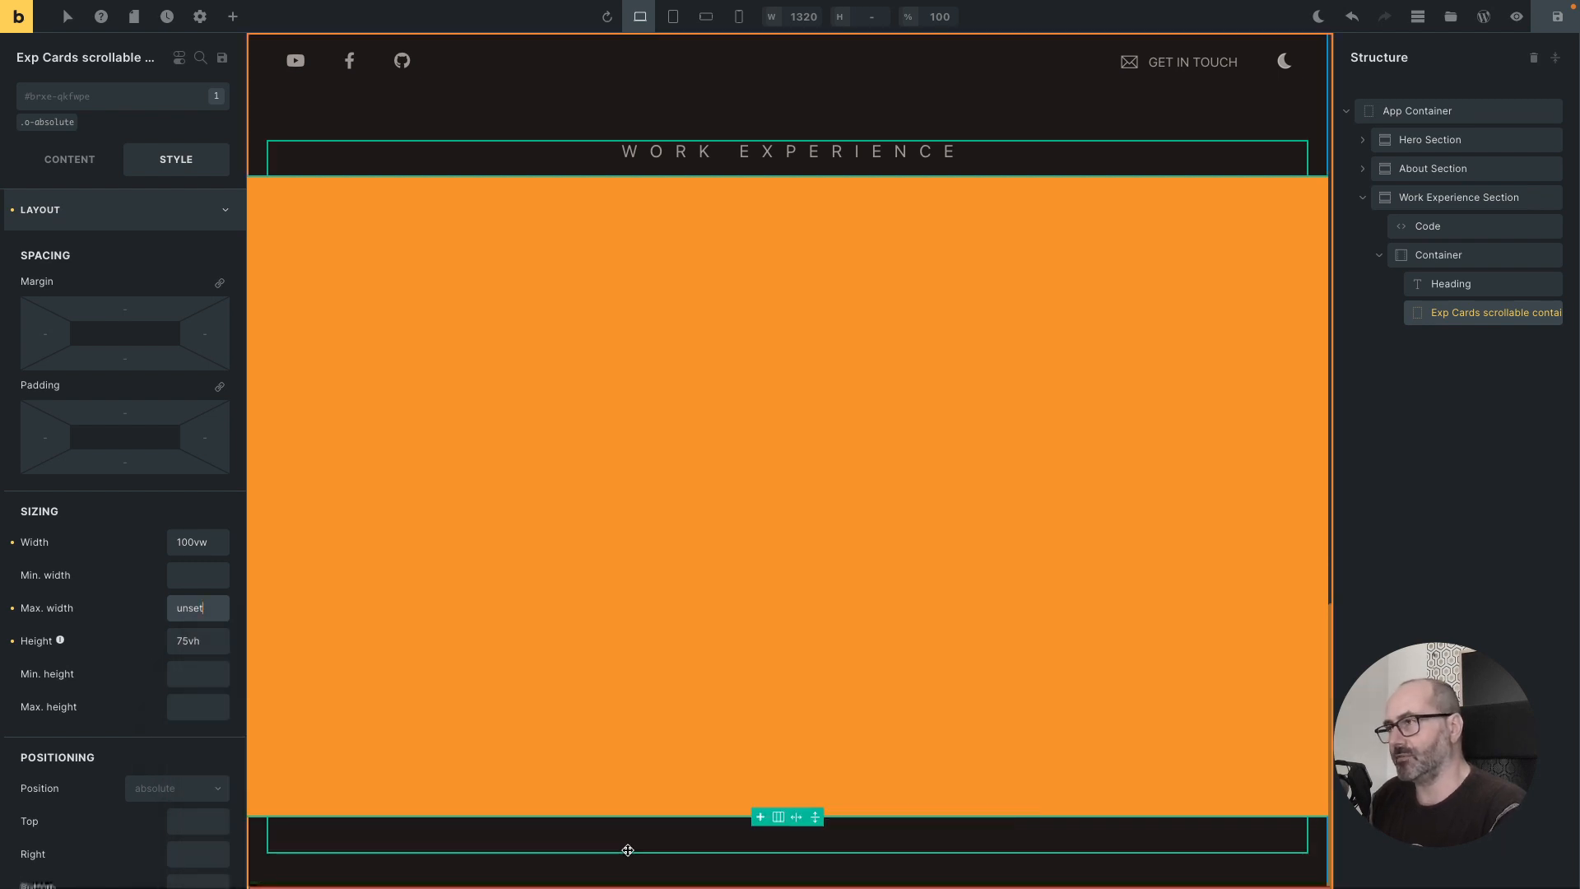
left_click(627, 848)
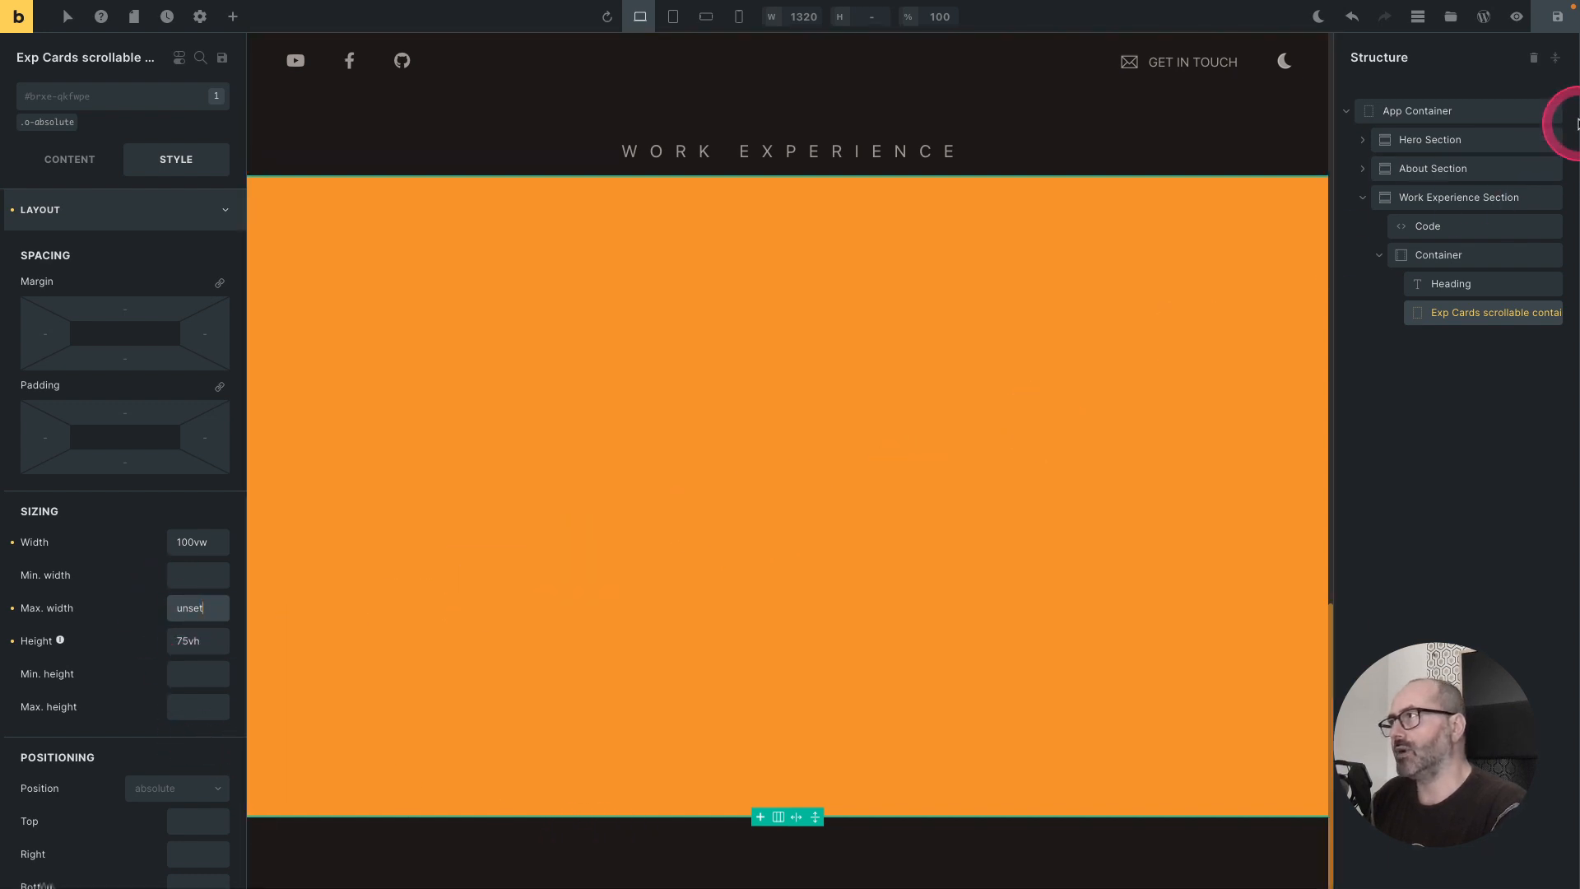
left_click(1516, 16)
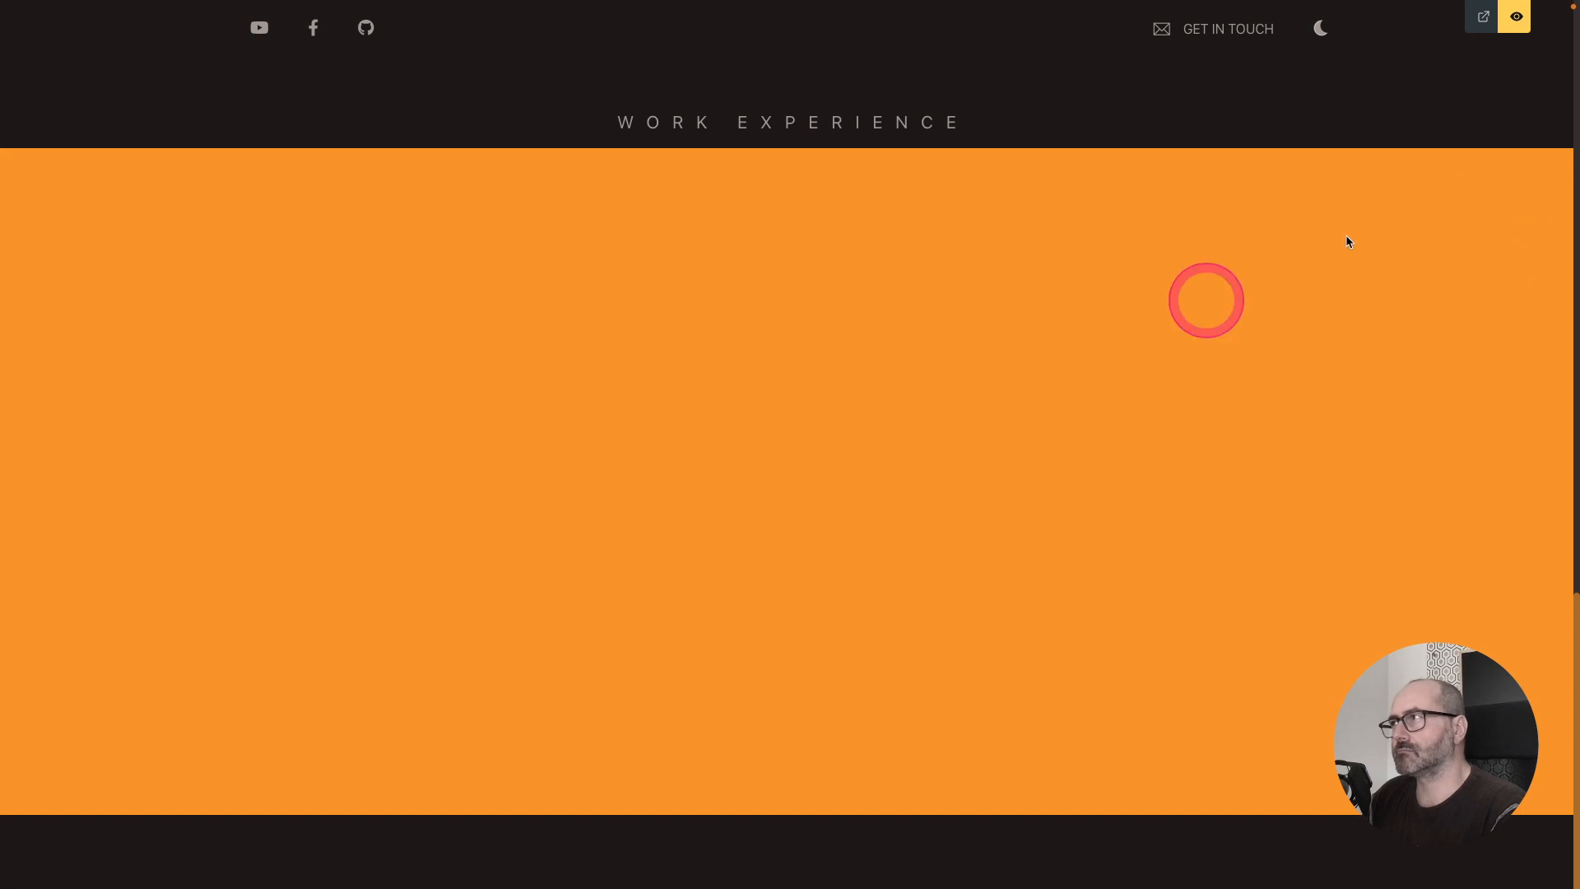
left_click(1512, 31)
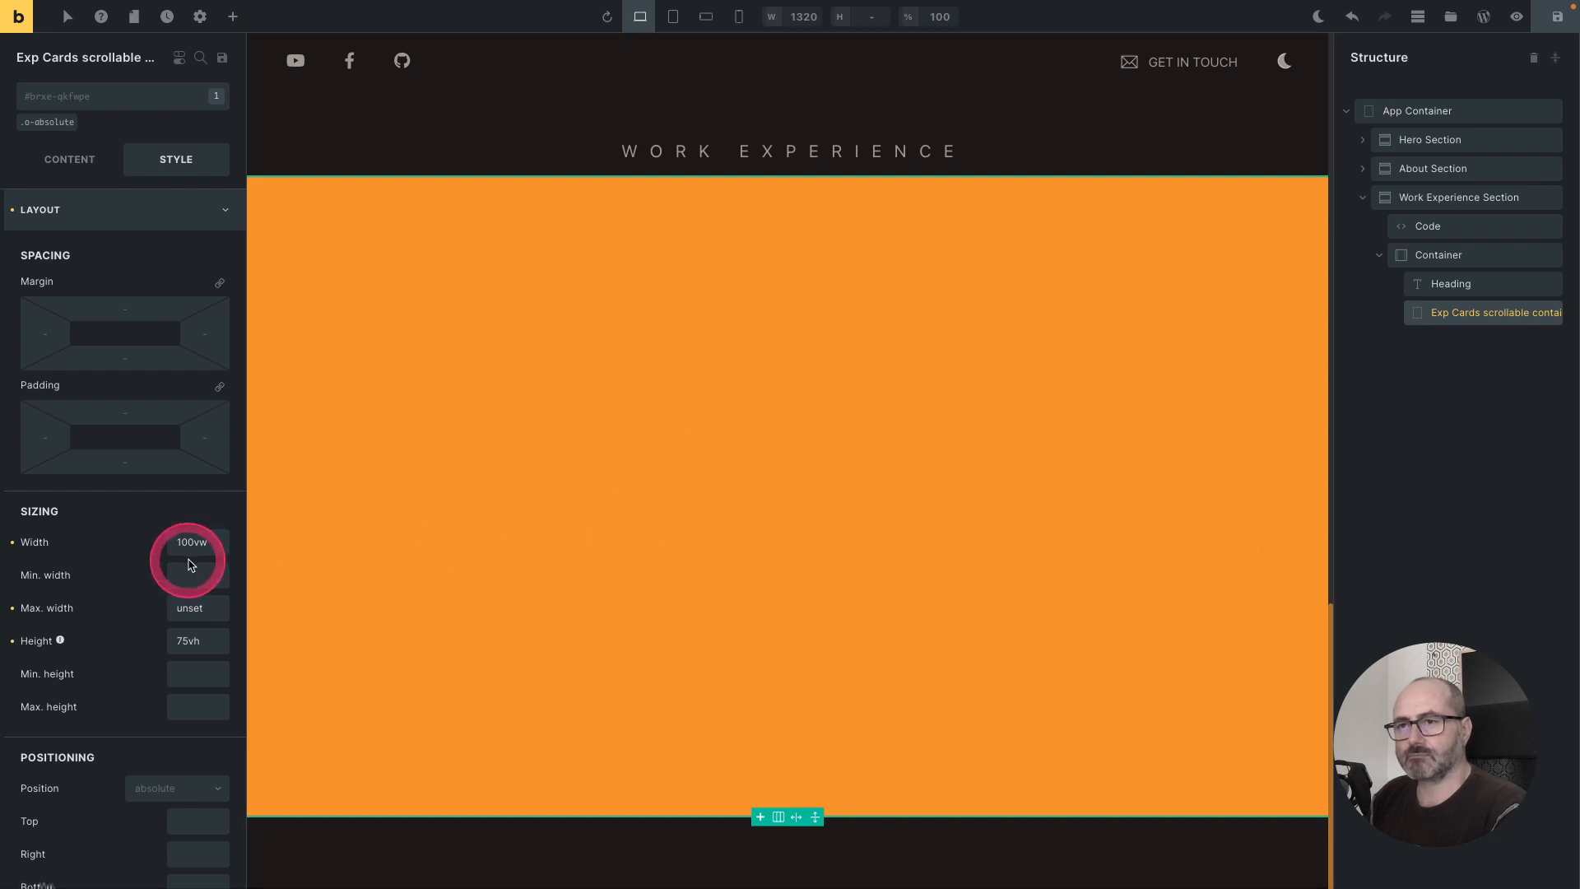
Step: Clear the background color of the Exp Cards scrollable container
left_click(140, 210)
left_click(176, 293)
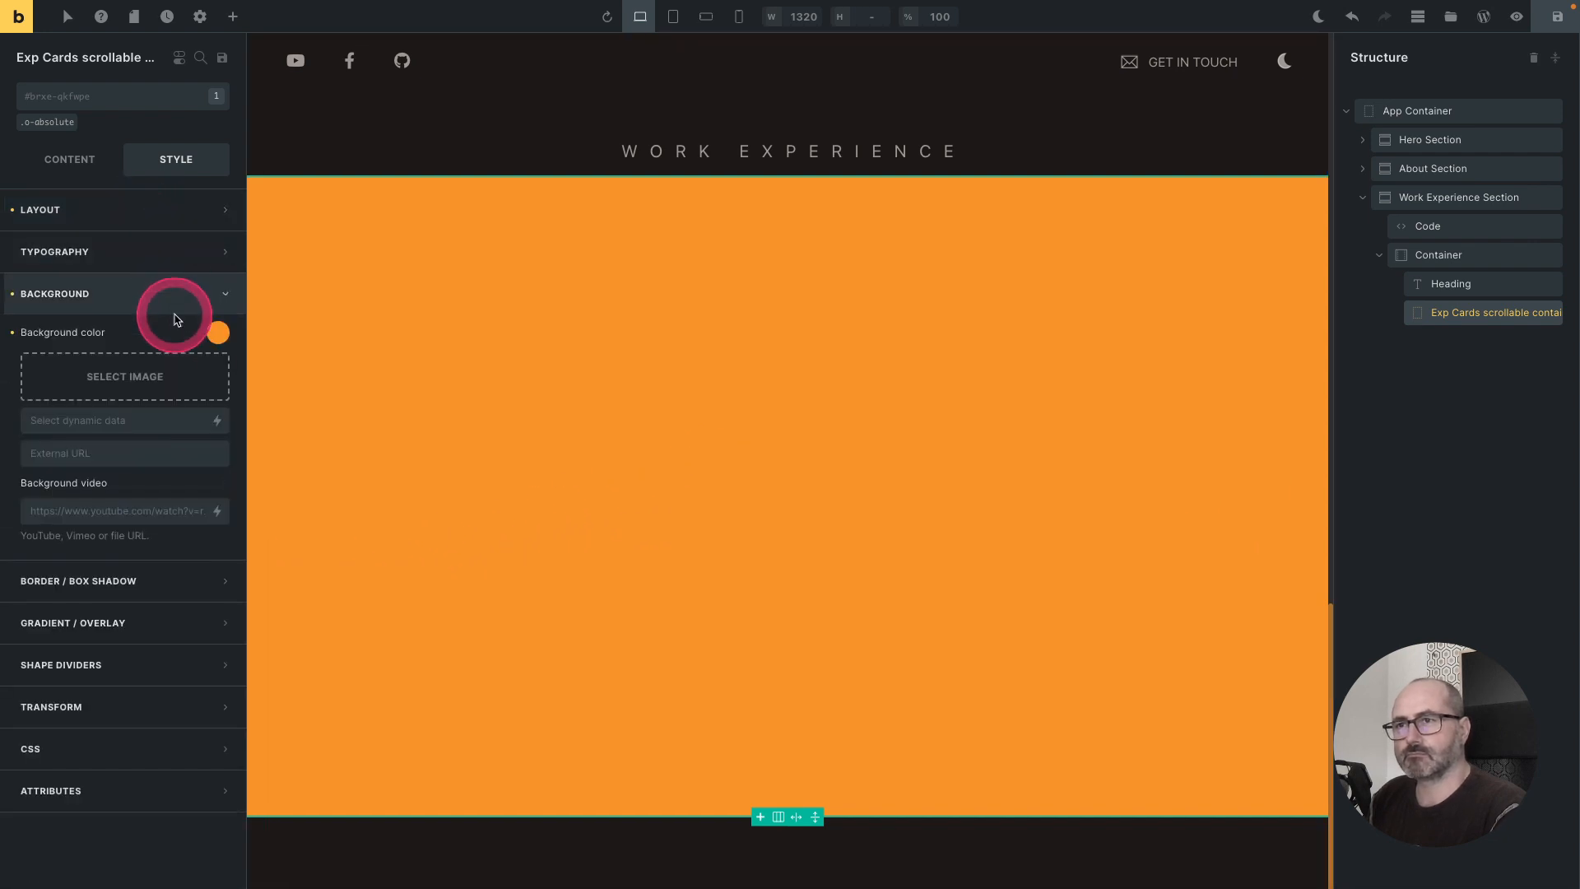
left_click(216, 335)
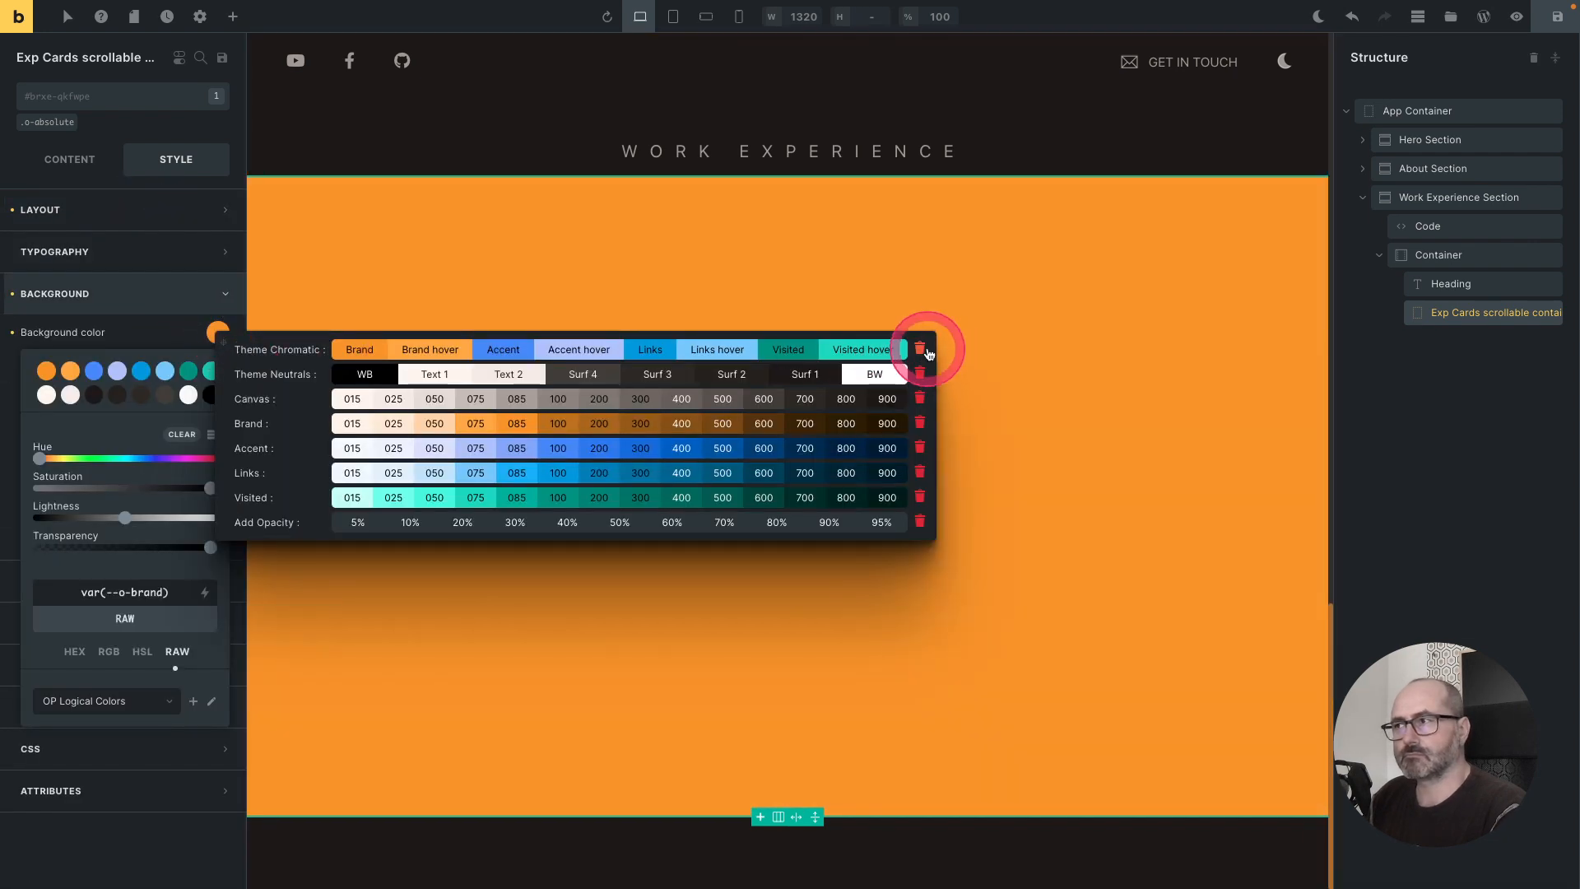
left_click(921, 352)
left_click(179, 330)
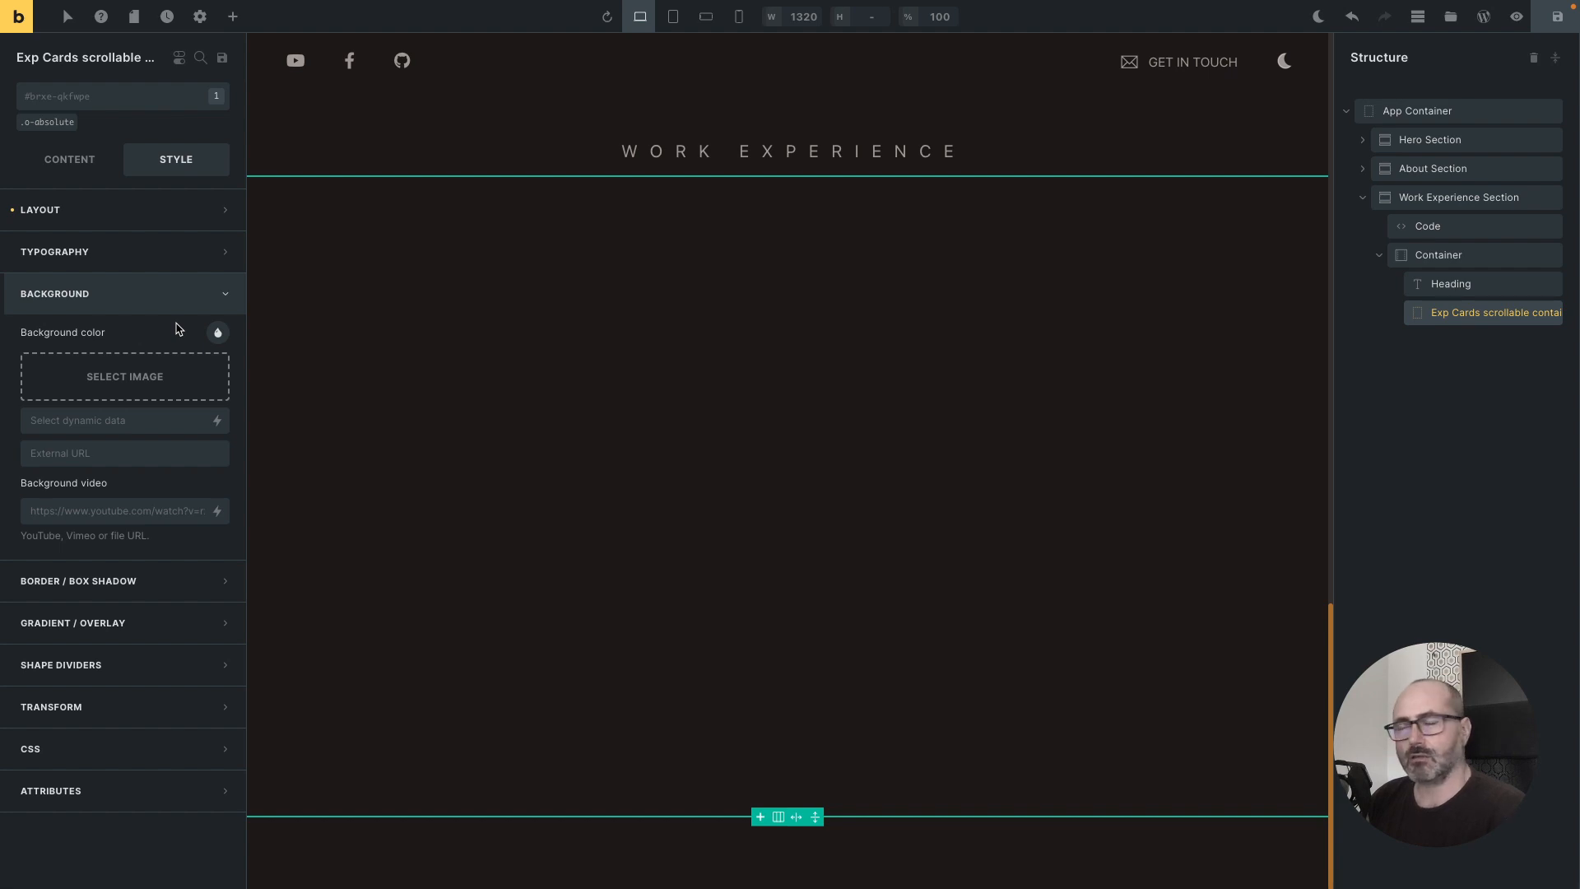
Step: Find the o-overflow-x-scroll class by filtering for "x-scr" and add it to the Exp Cards scrollable container
left_click(83, 96)
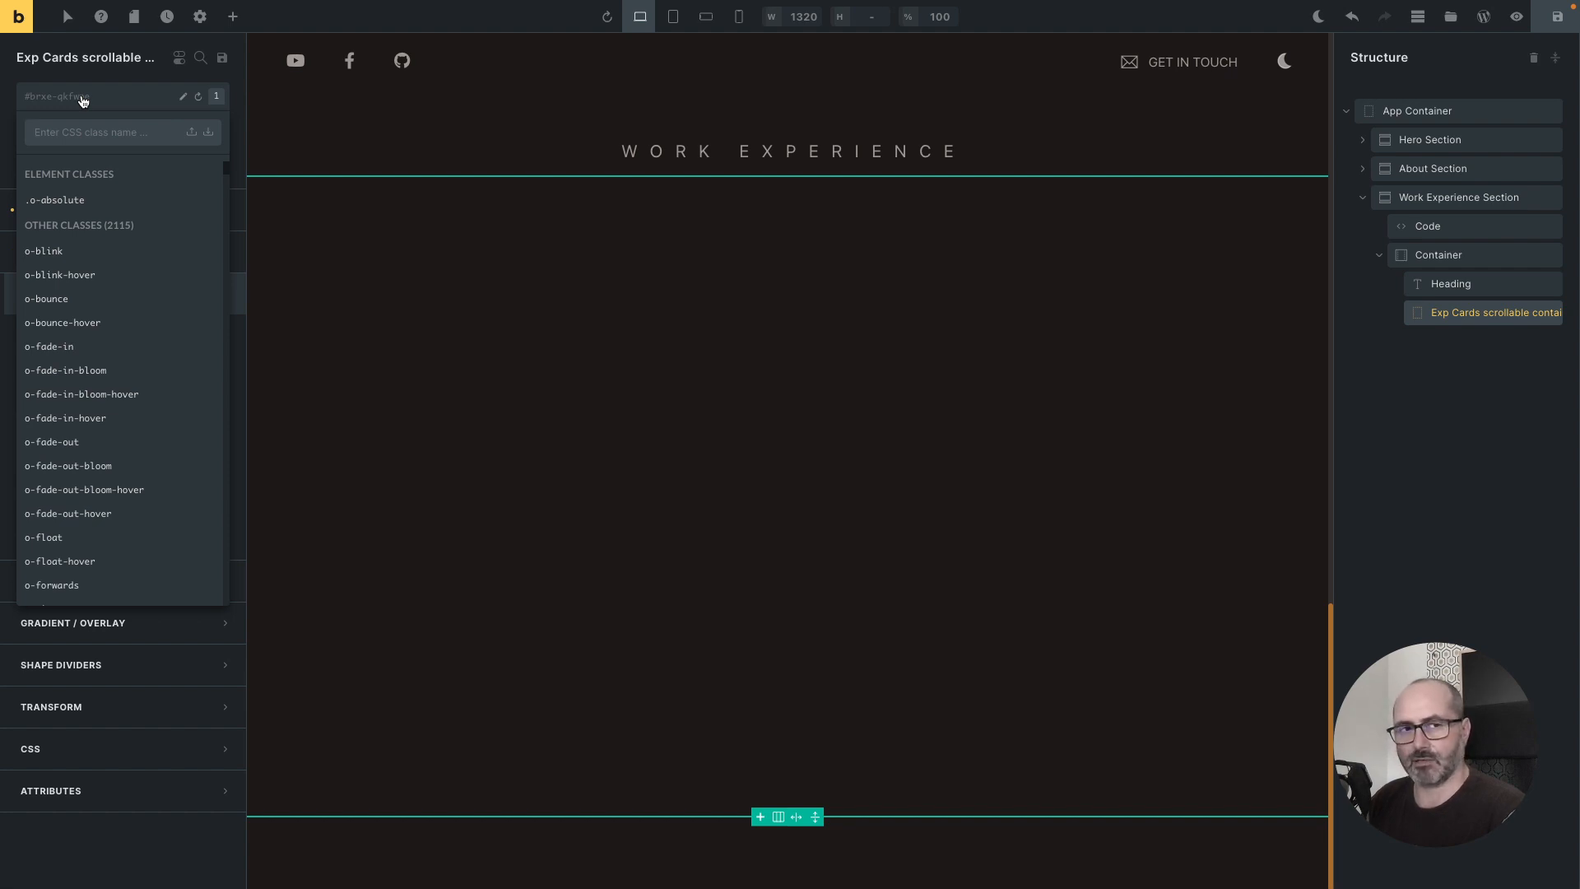
type("x")
type("-")
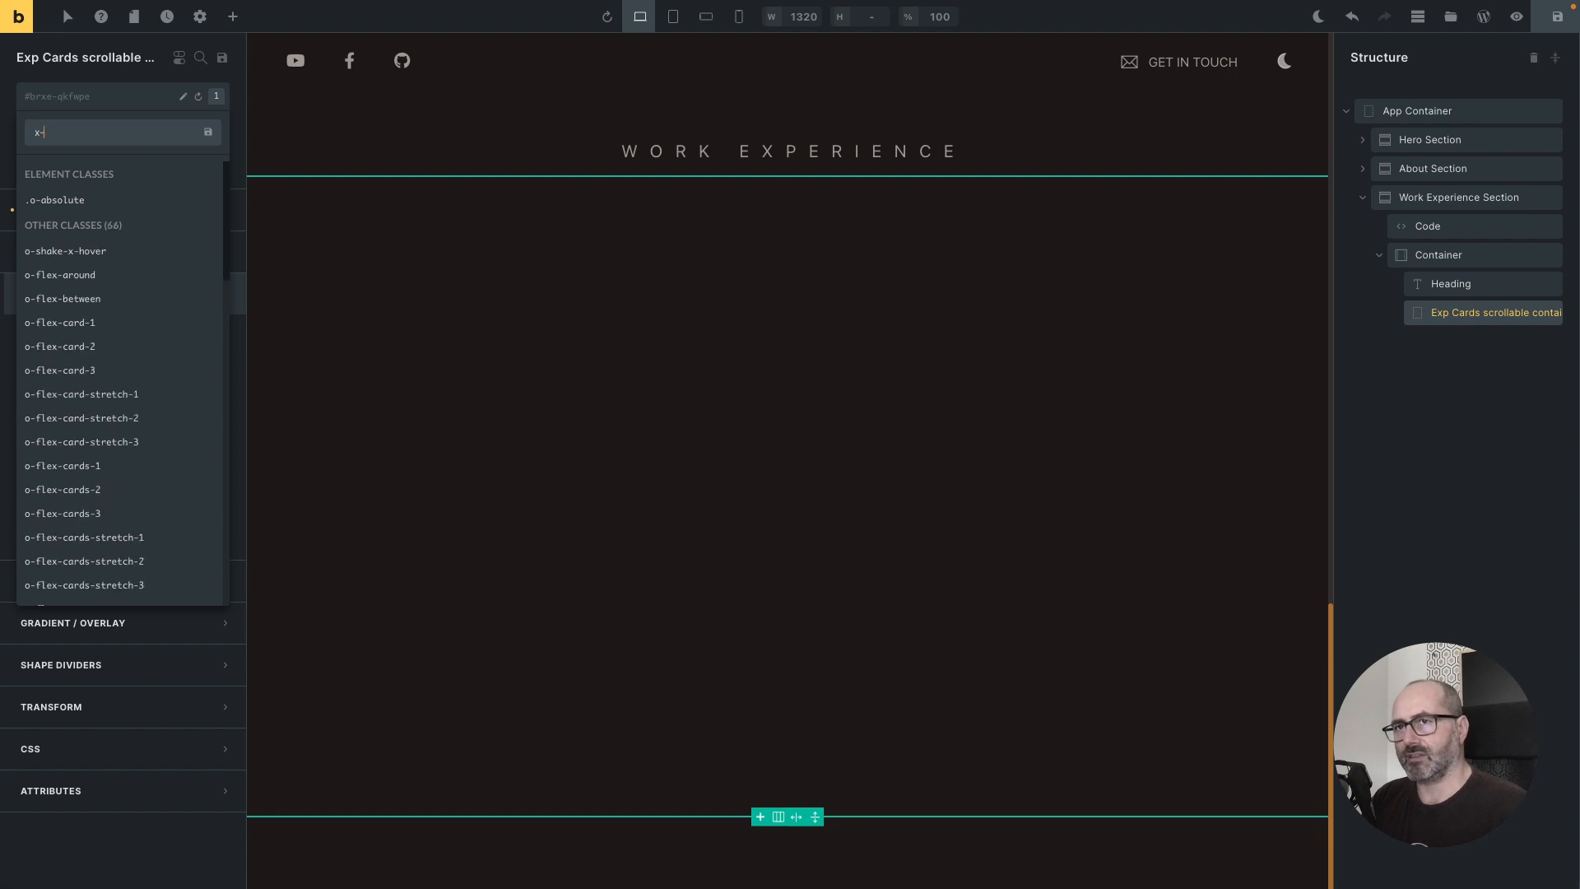
type("scr")
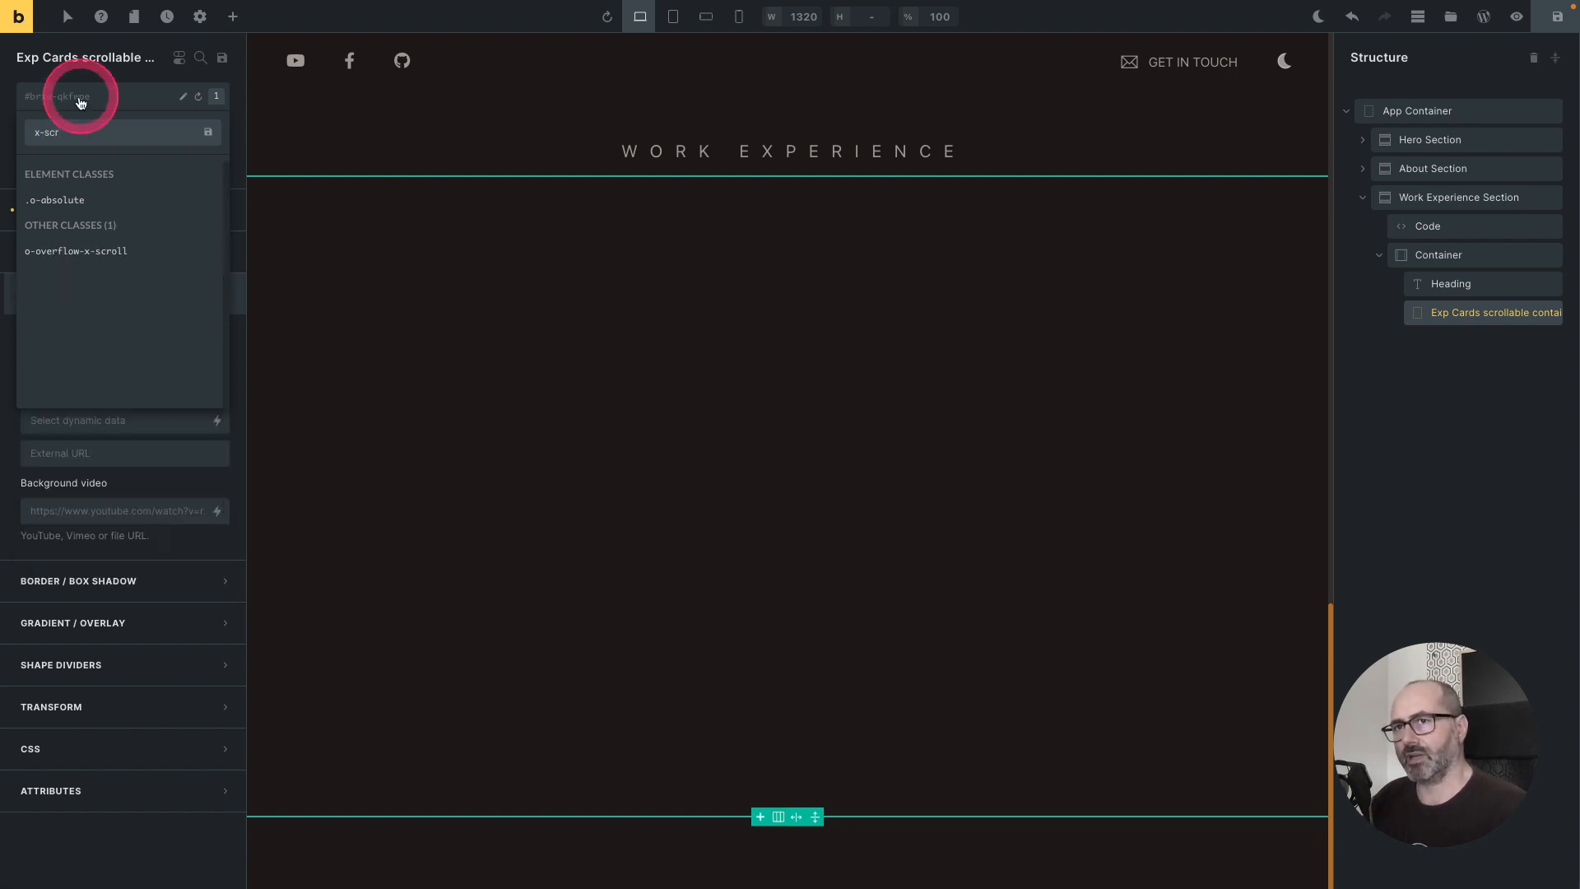
left_click(85, 259)
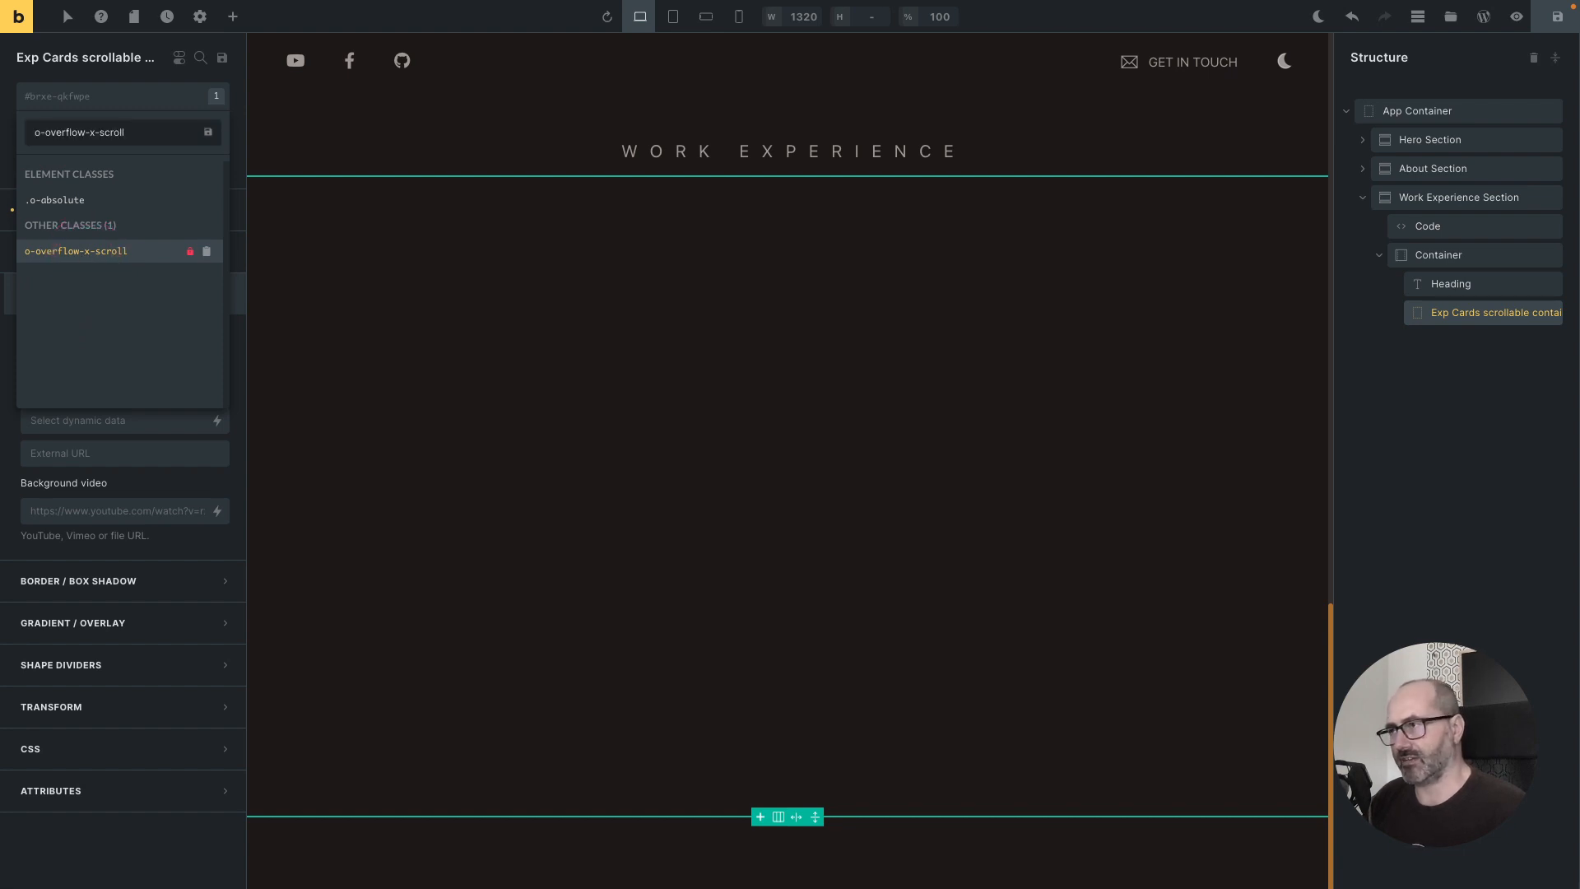
key("Return")
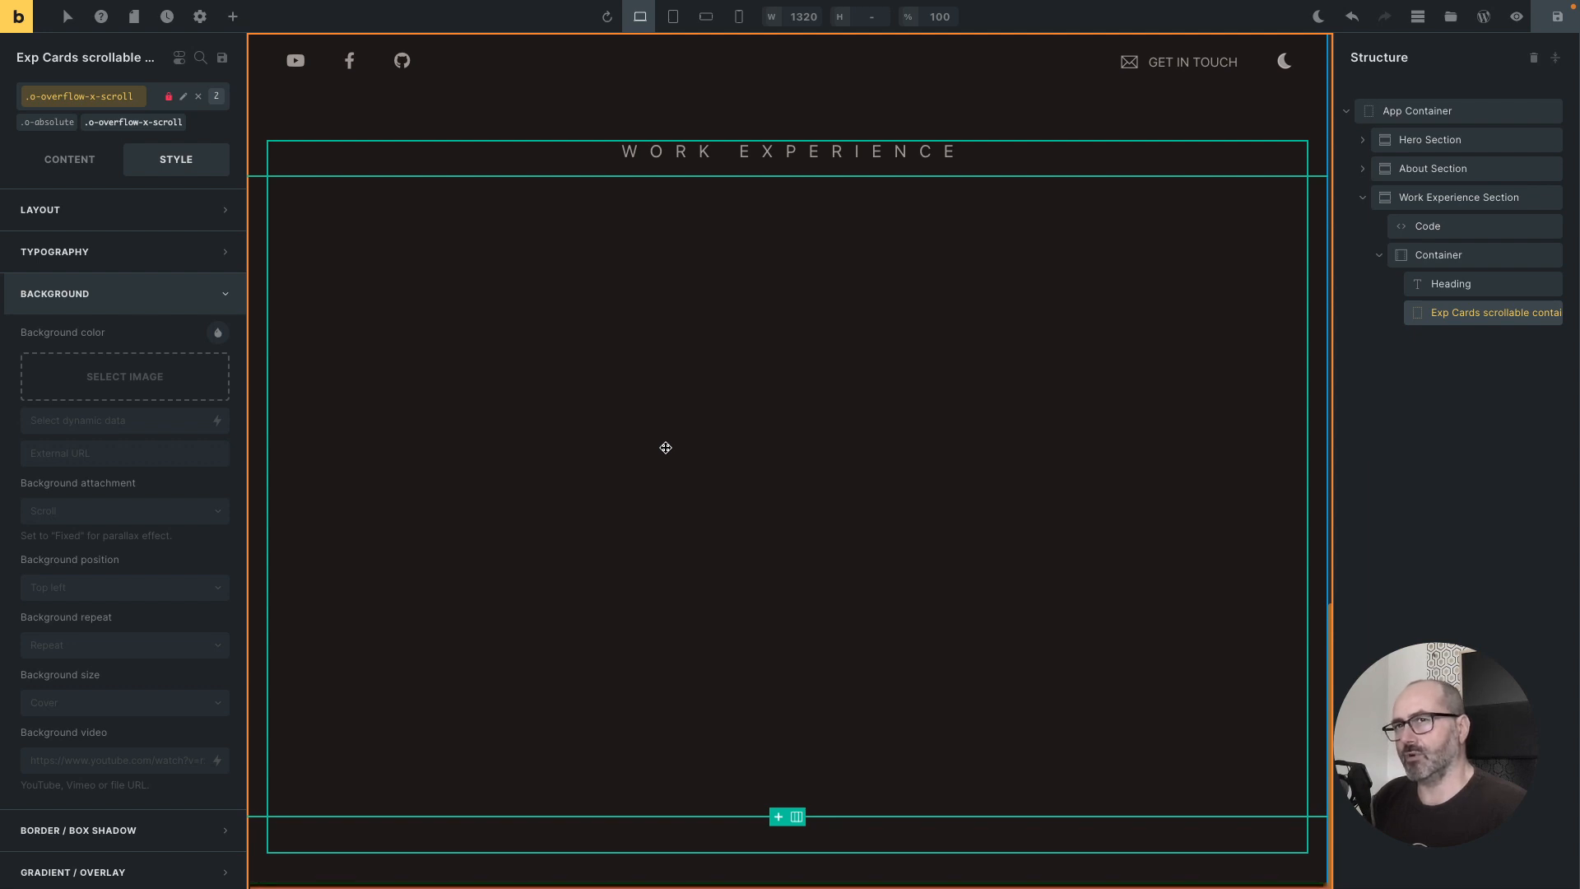
Step: Add the o-scrollbar and o-scrollbar-brand classes to the Exp Cards scrollable container
left_click(151, 99)
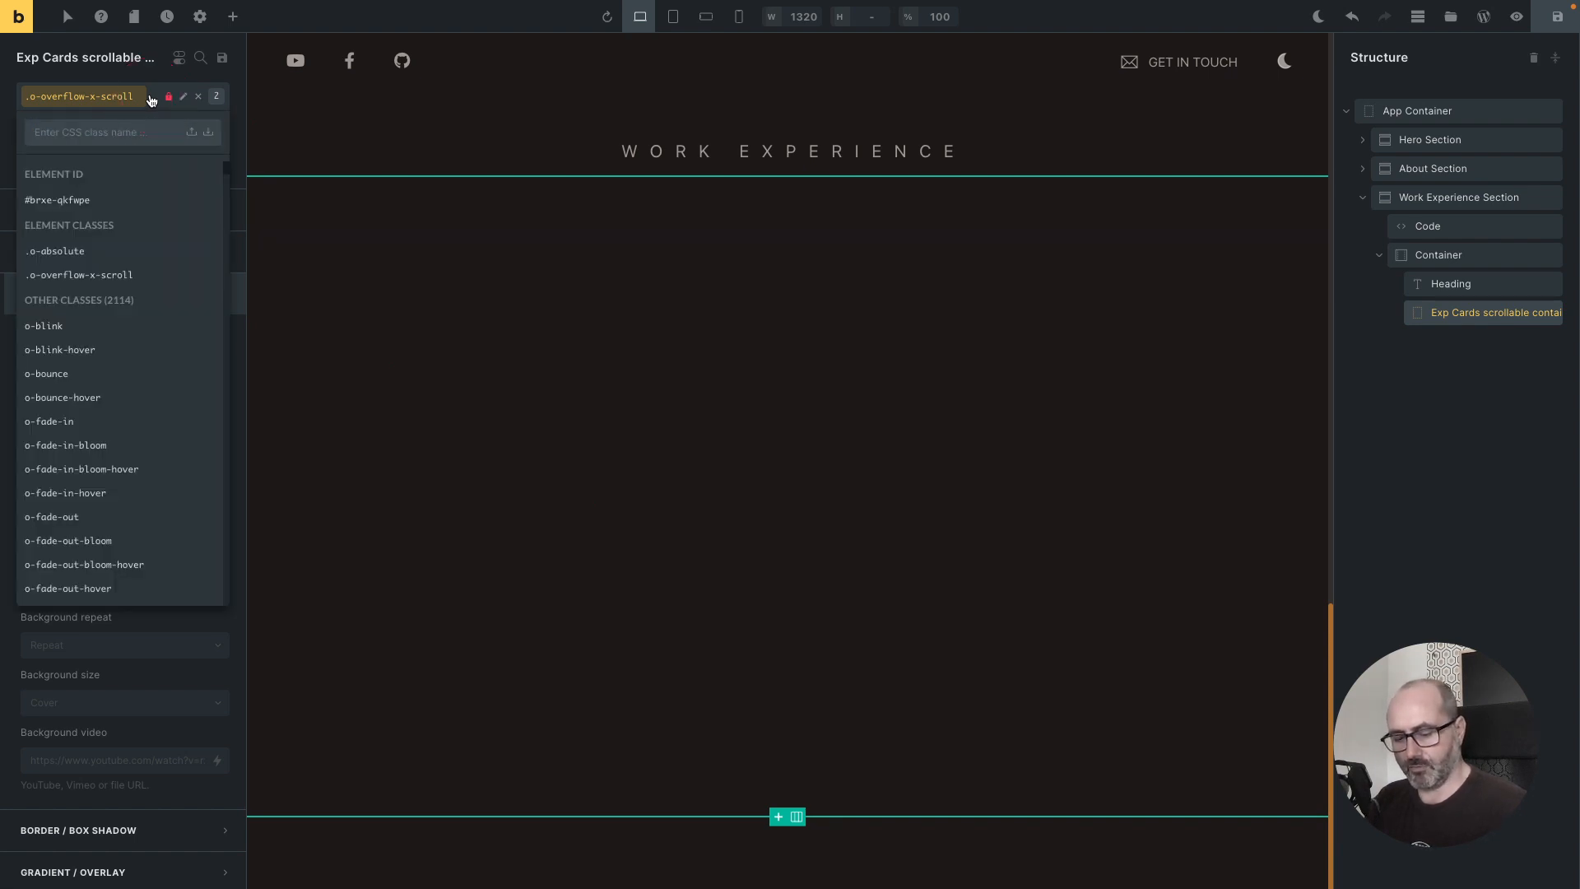
type("scrollba")
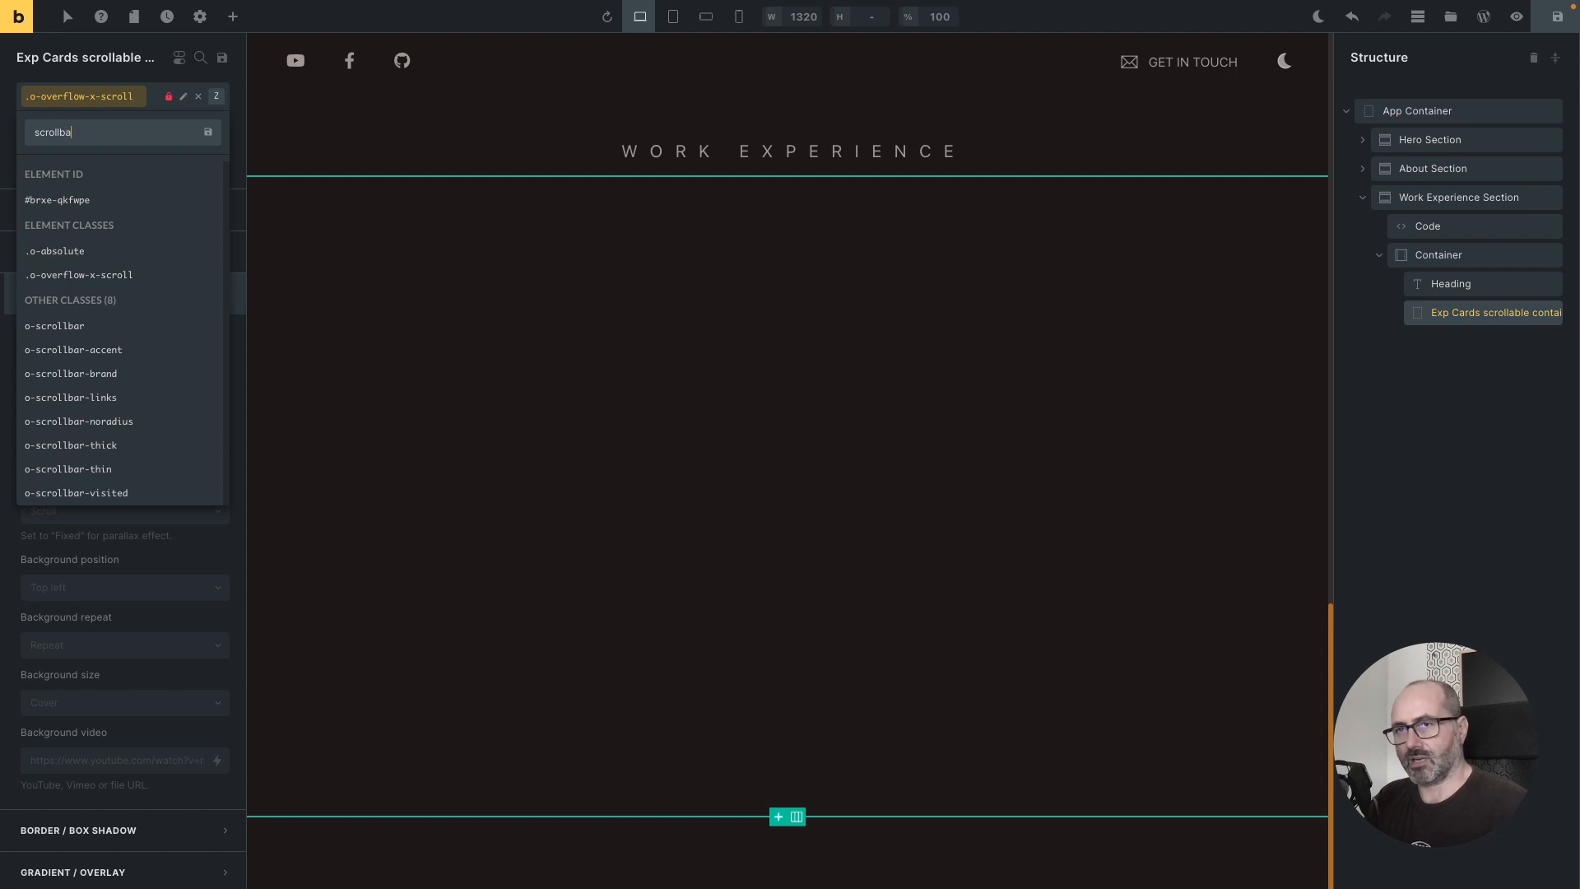
type("r")
key("Return")
left_click(122, 105)
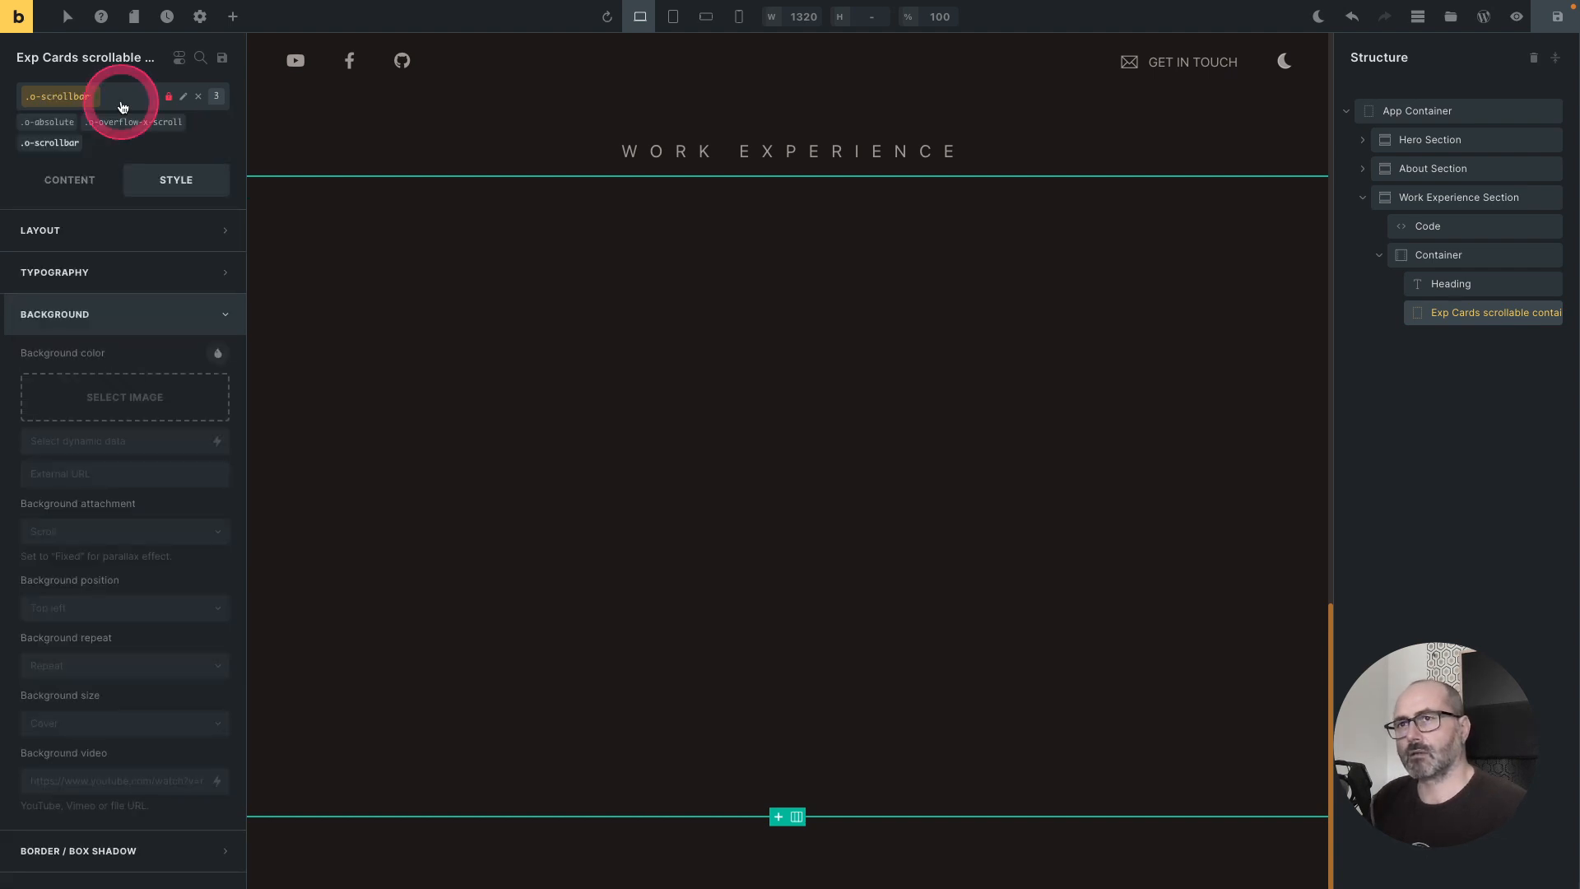
type("ar-bra")
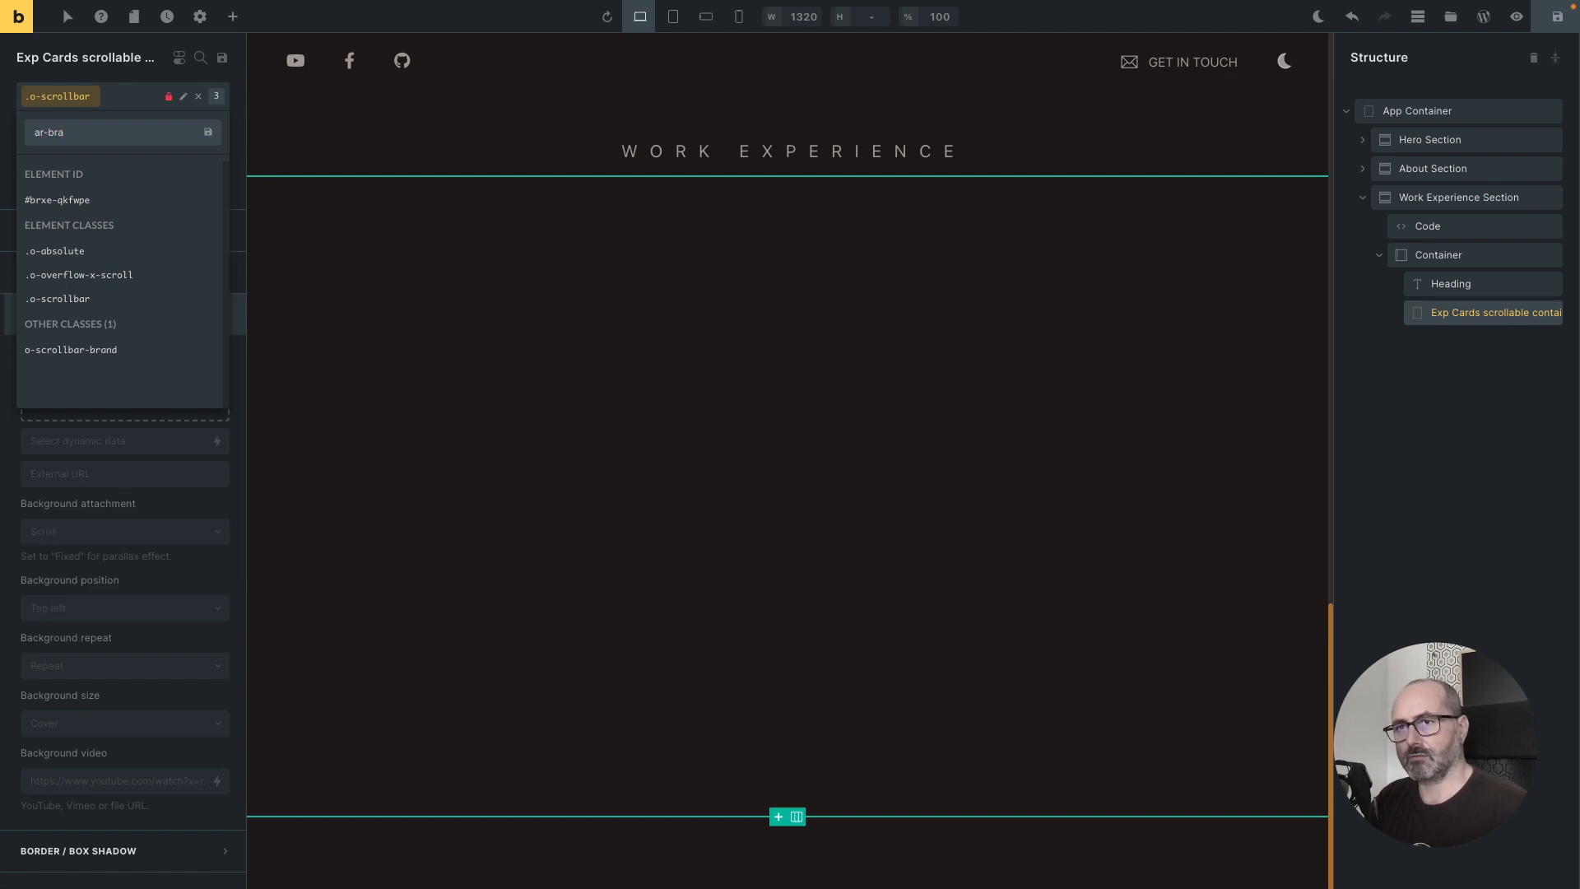
key("Return")
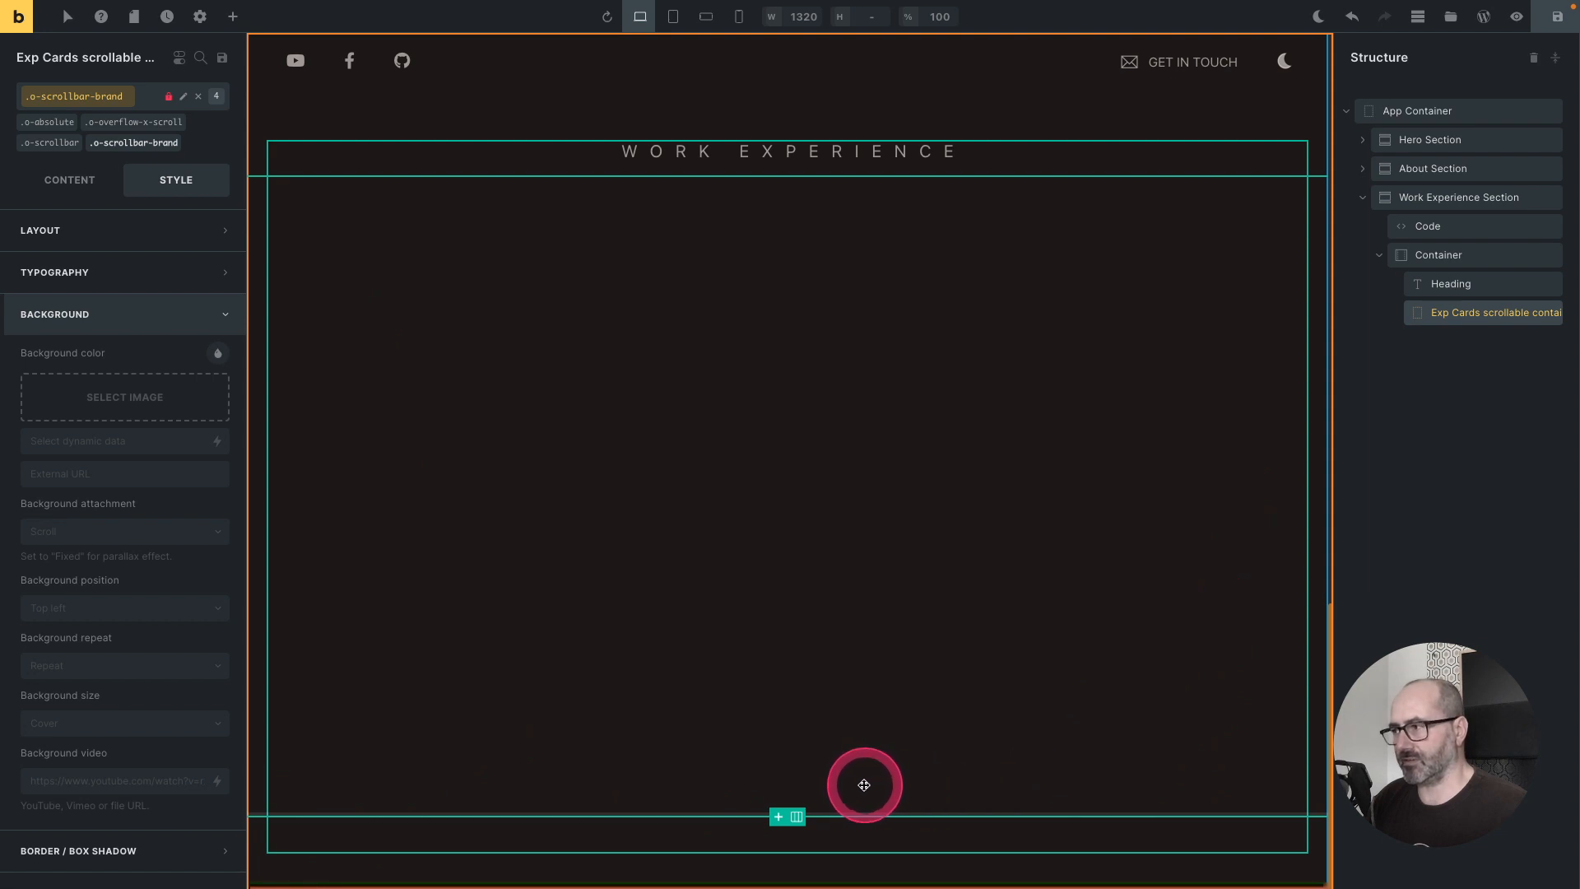
Step: Filter the class list for inline snap classes and add o-snap-inline-mandatory to the Exp Cards scrollable container
left_click(149, 104)
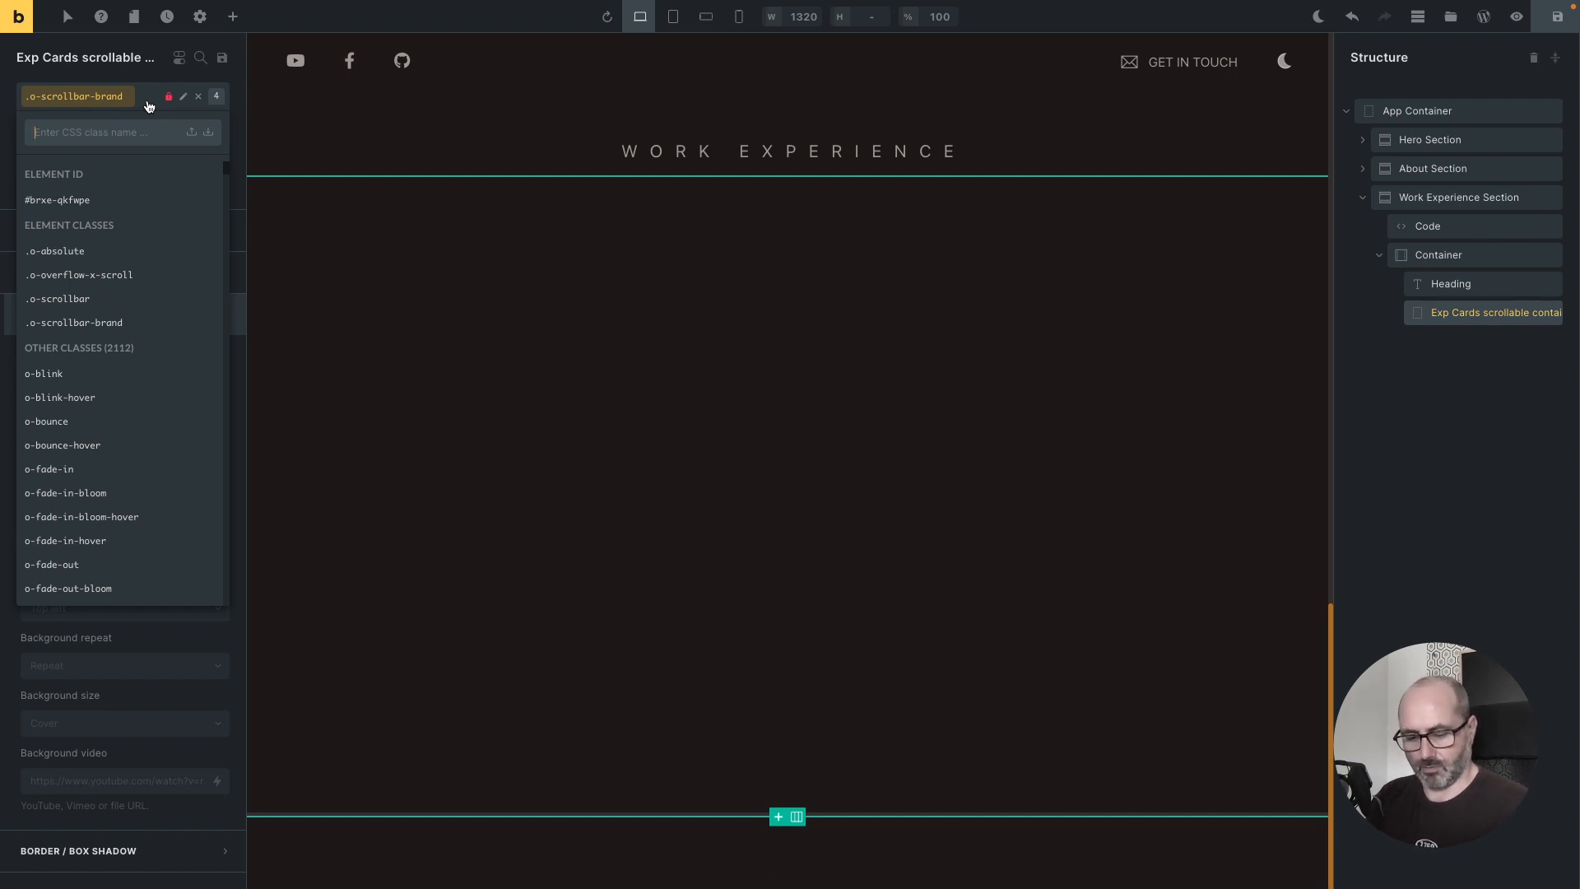
type("o-snap-always")
key("ctrl+a")
type("snap-i")
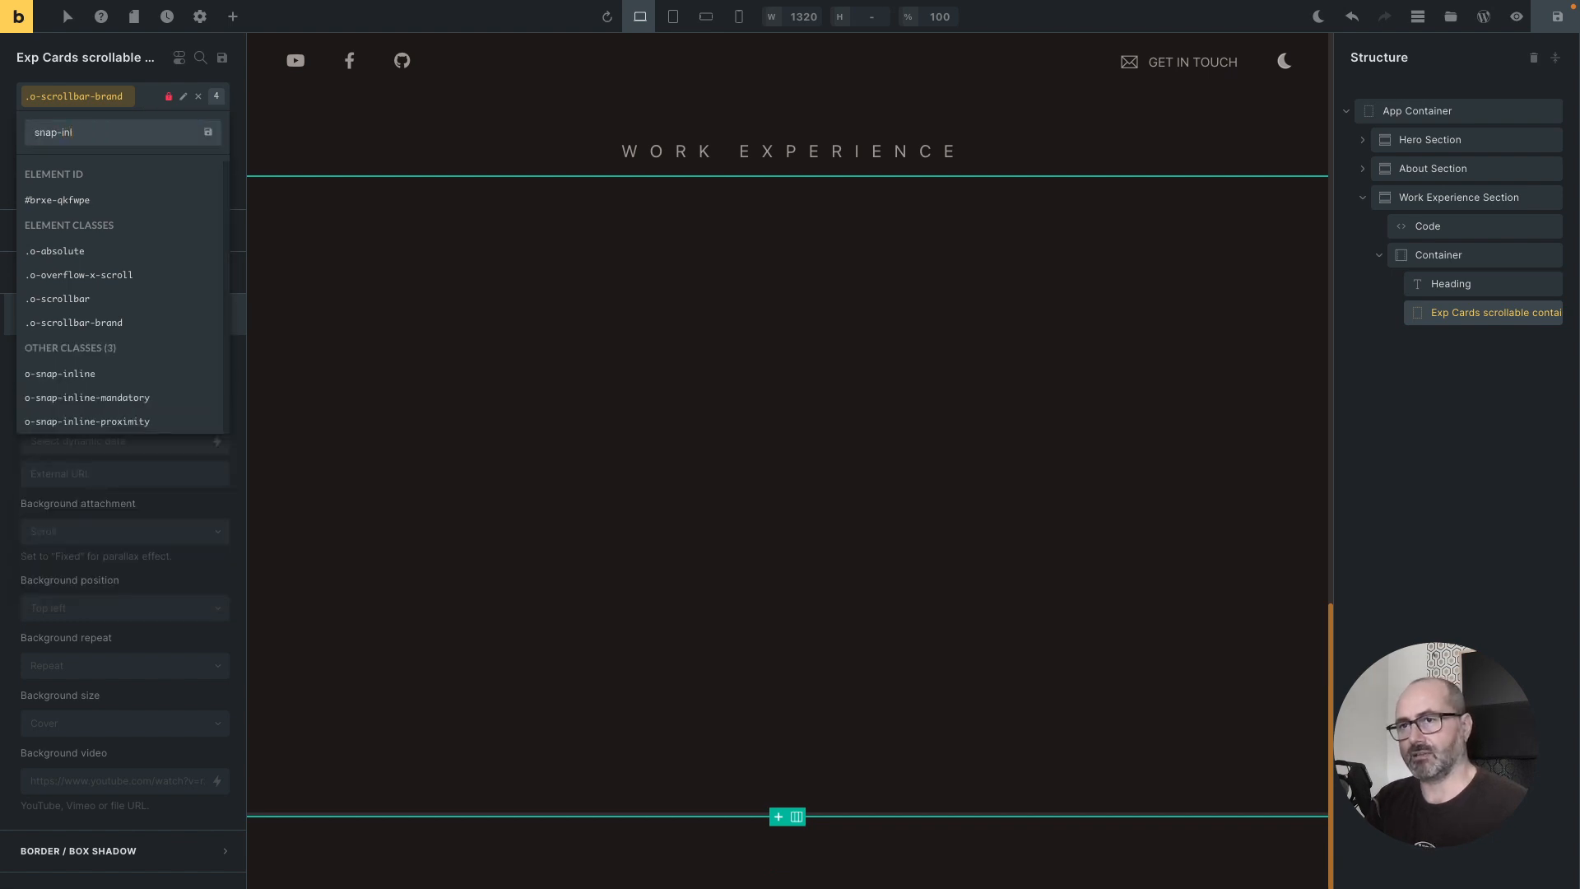
left_click(122, 398)
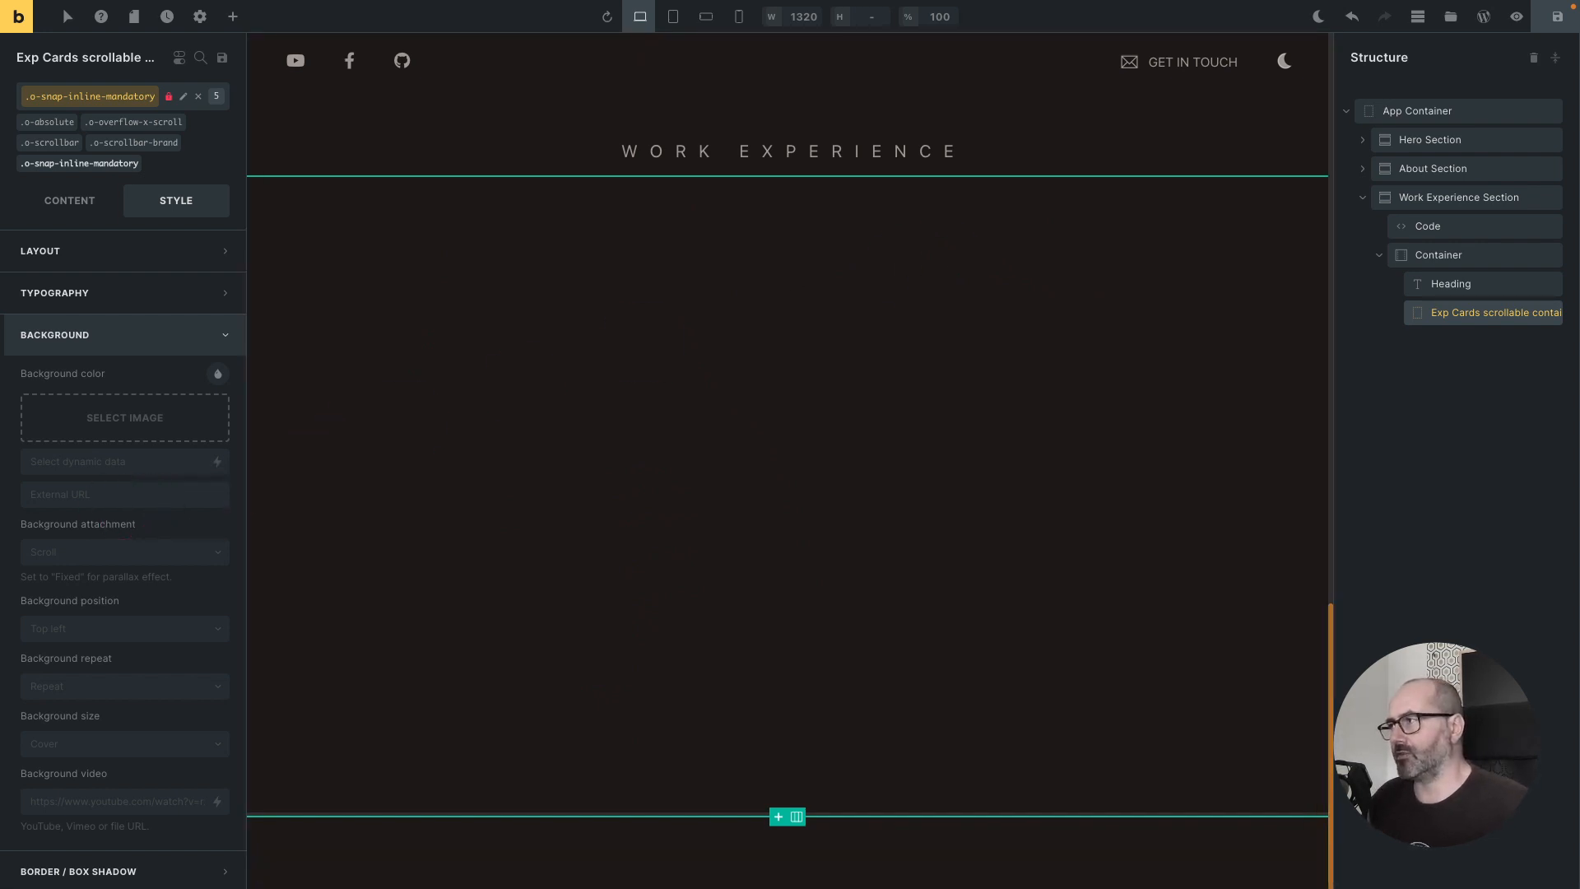
Step: Insert a div inside the Exp Cards scrollable container and rename it "Experience card"
right_click(1453, 312)
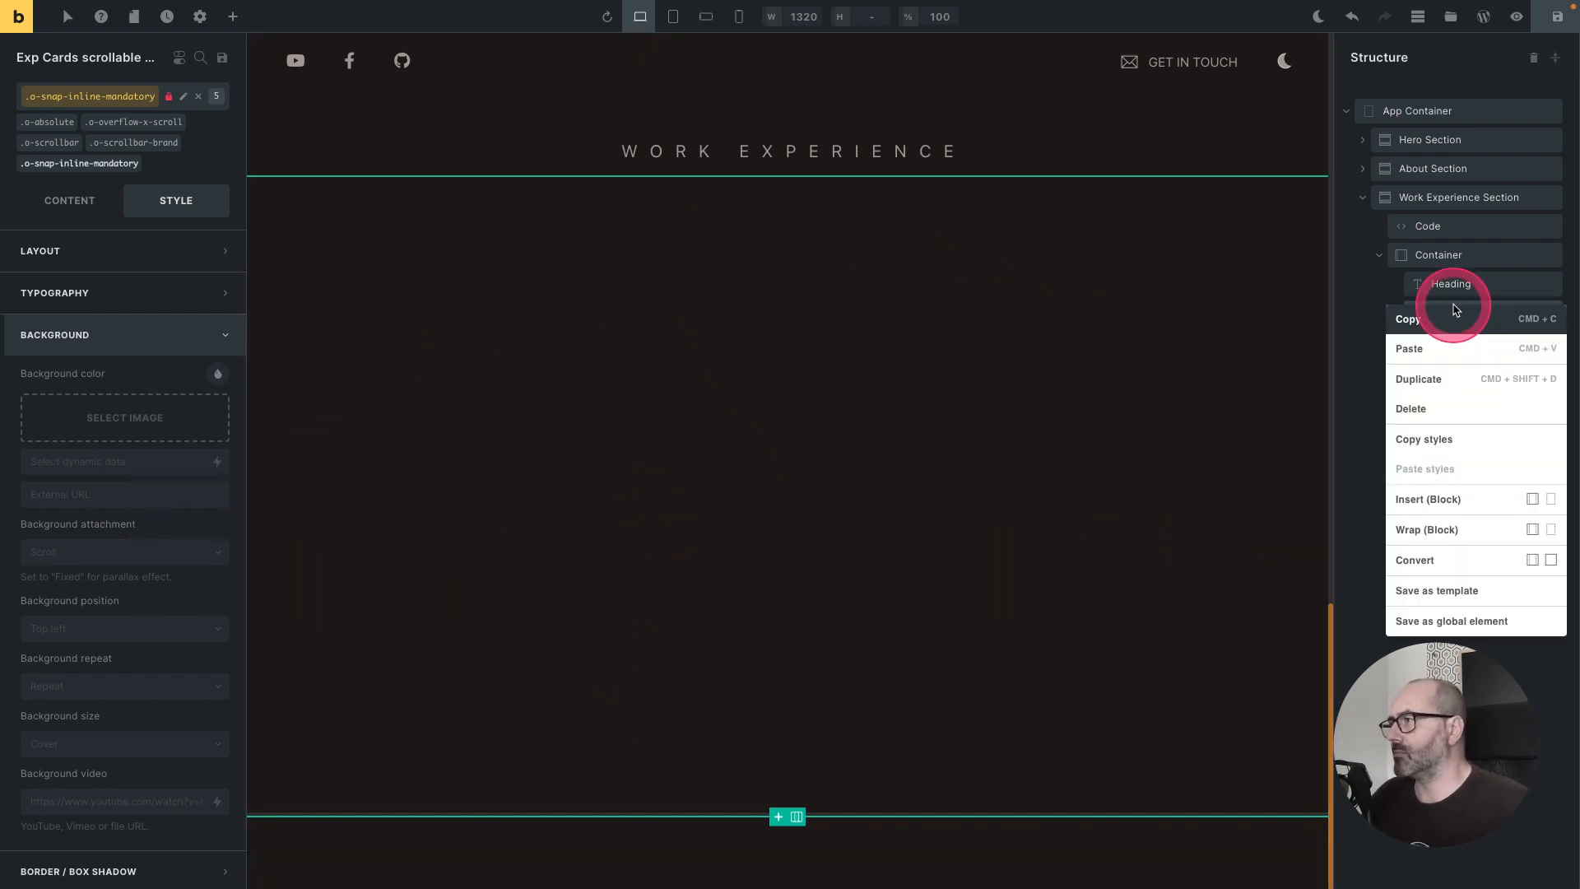
left_click(1550, 499)
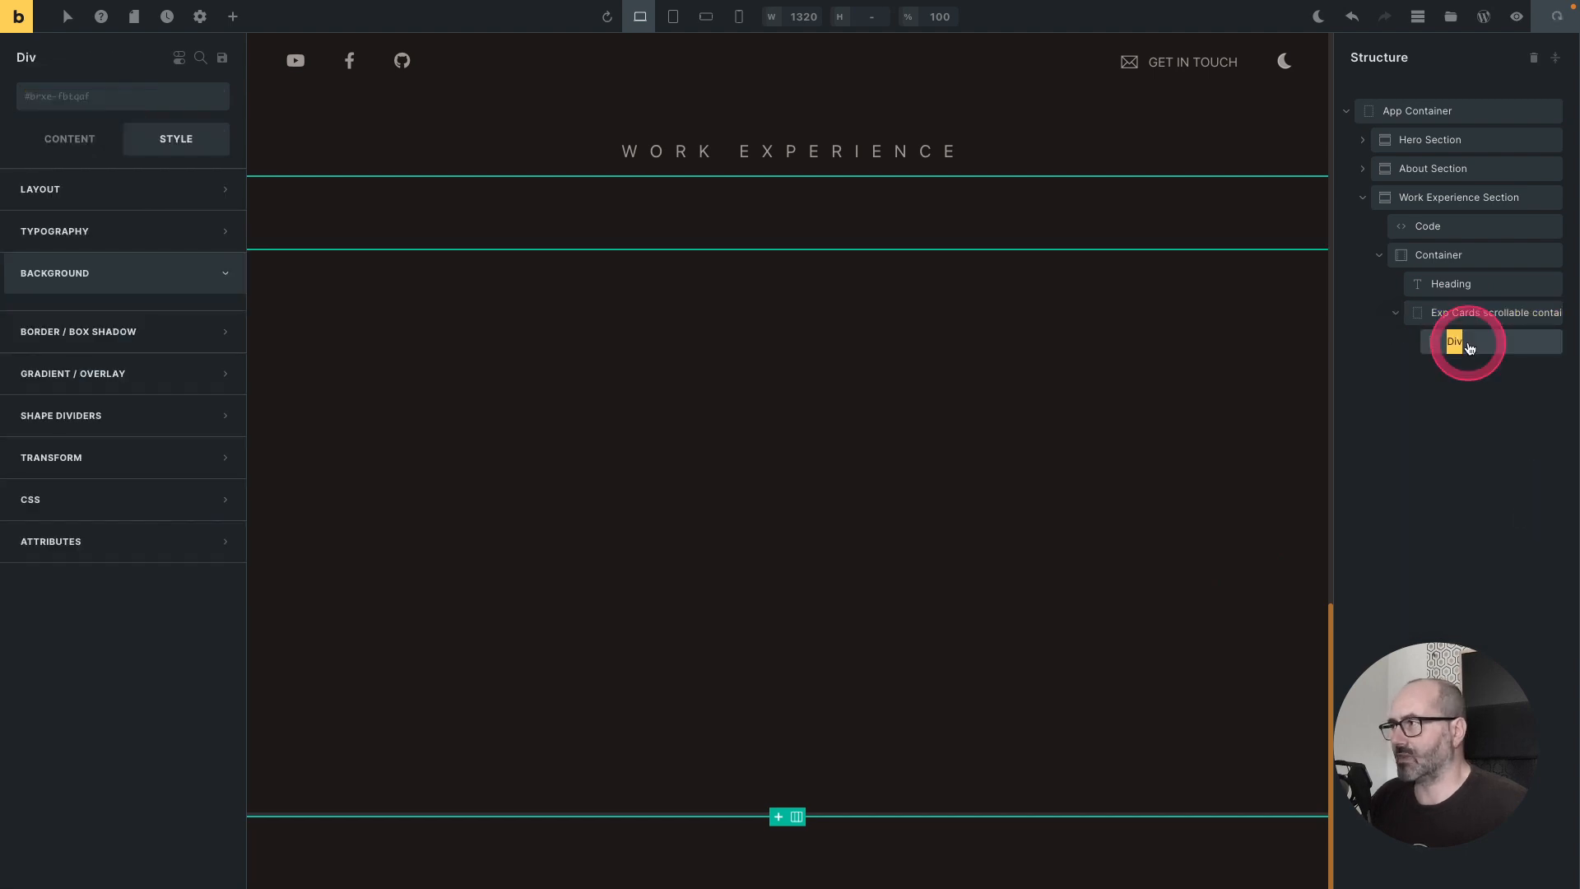
type("Experience ca")
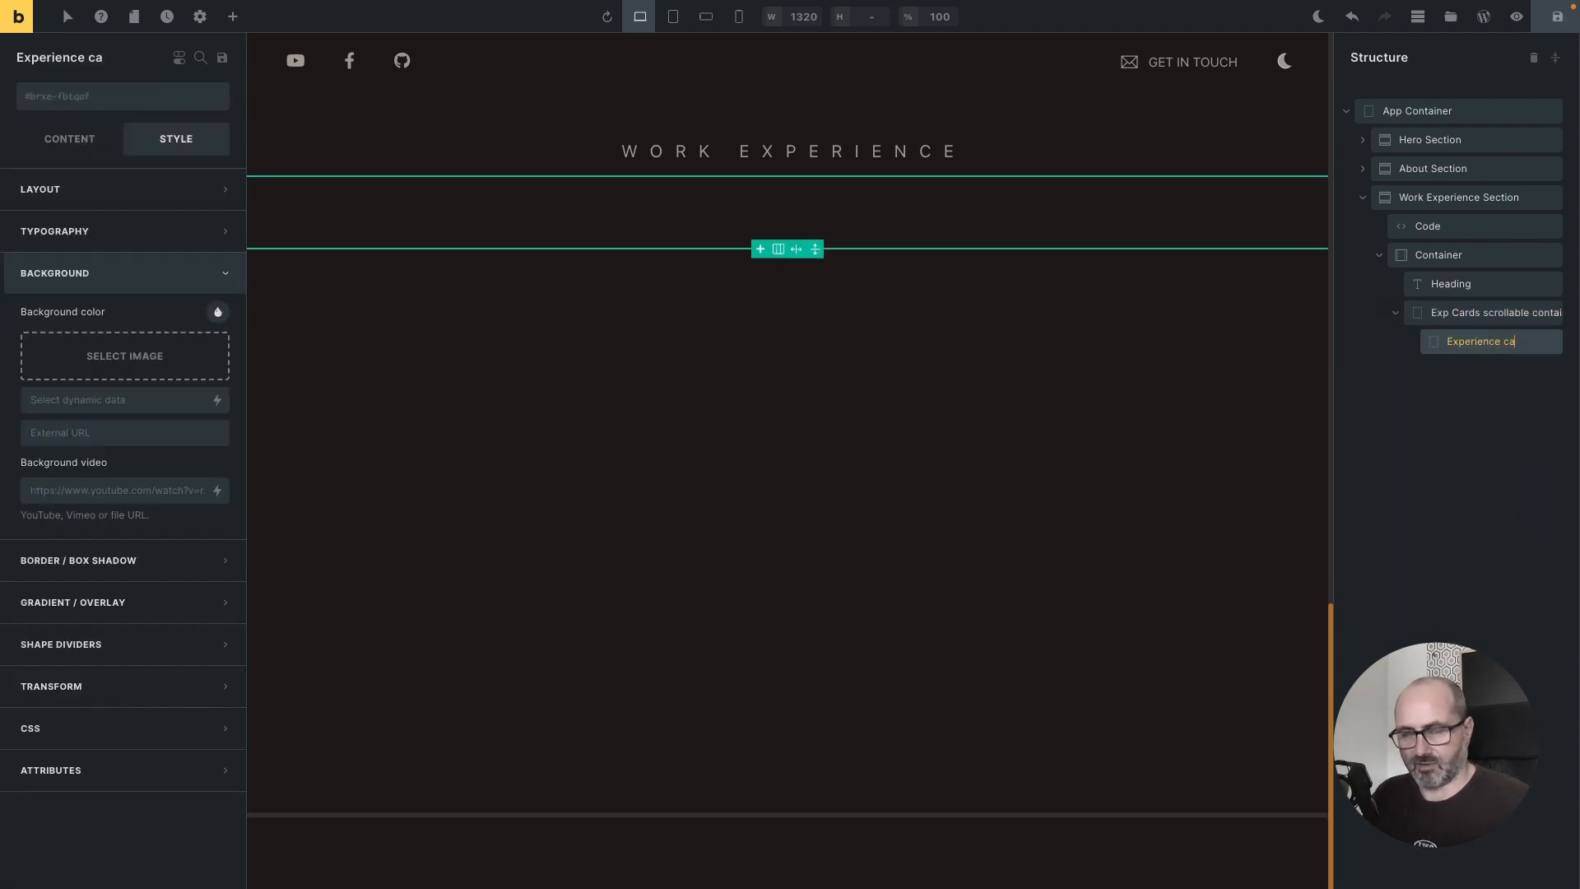
type("rd")
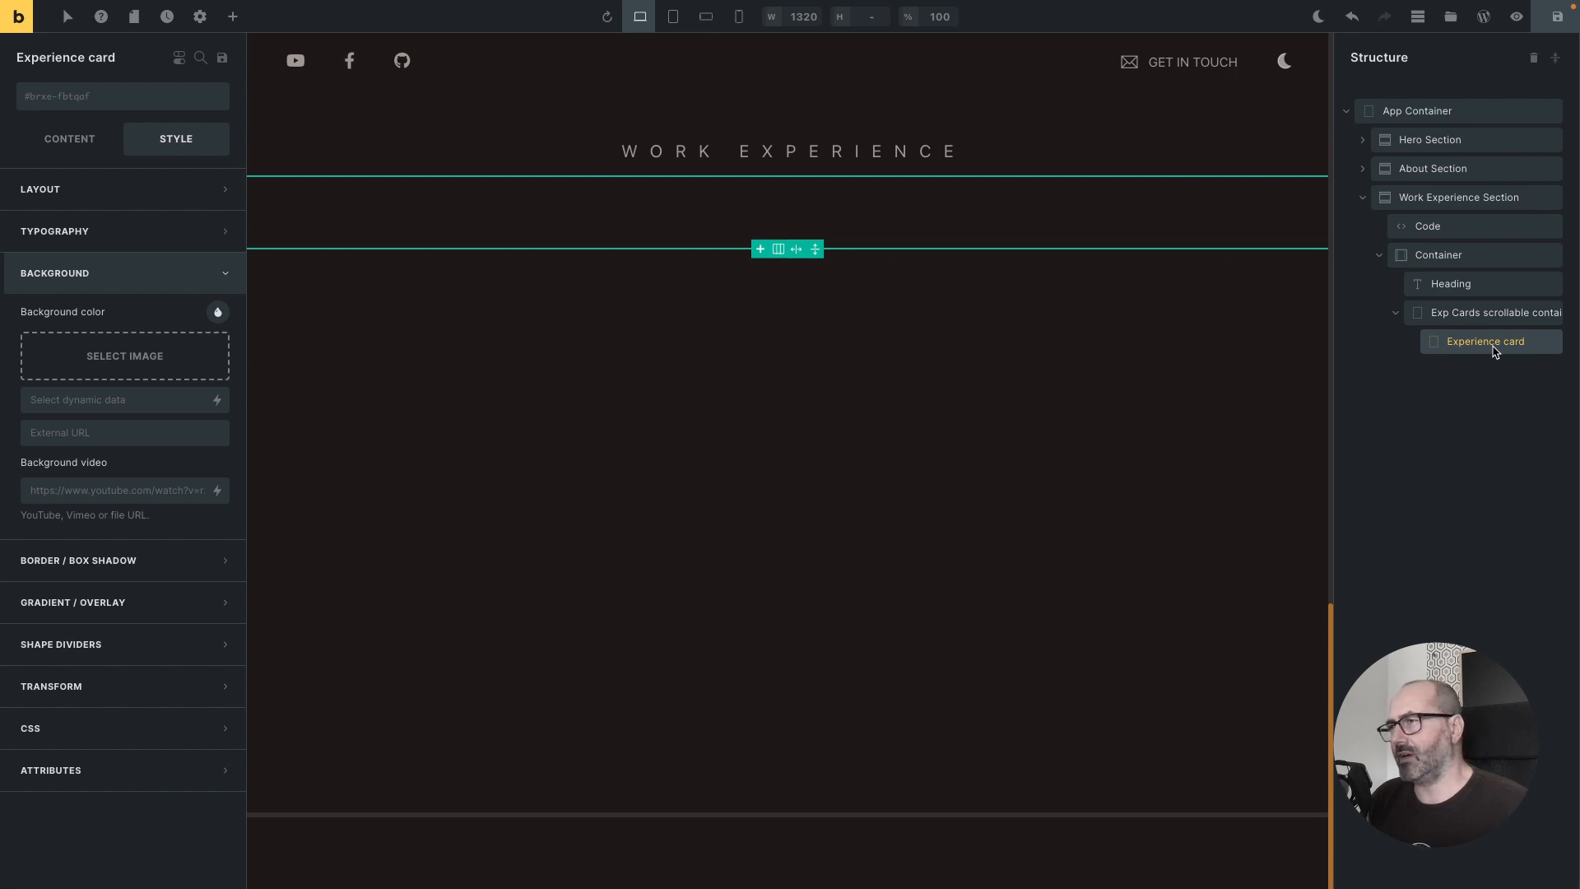
Step: Assign the o-card-2 class to the Experience card div
left_click_drag(1496, 352, 163, 105)
left_click(163, 105)
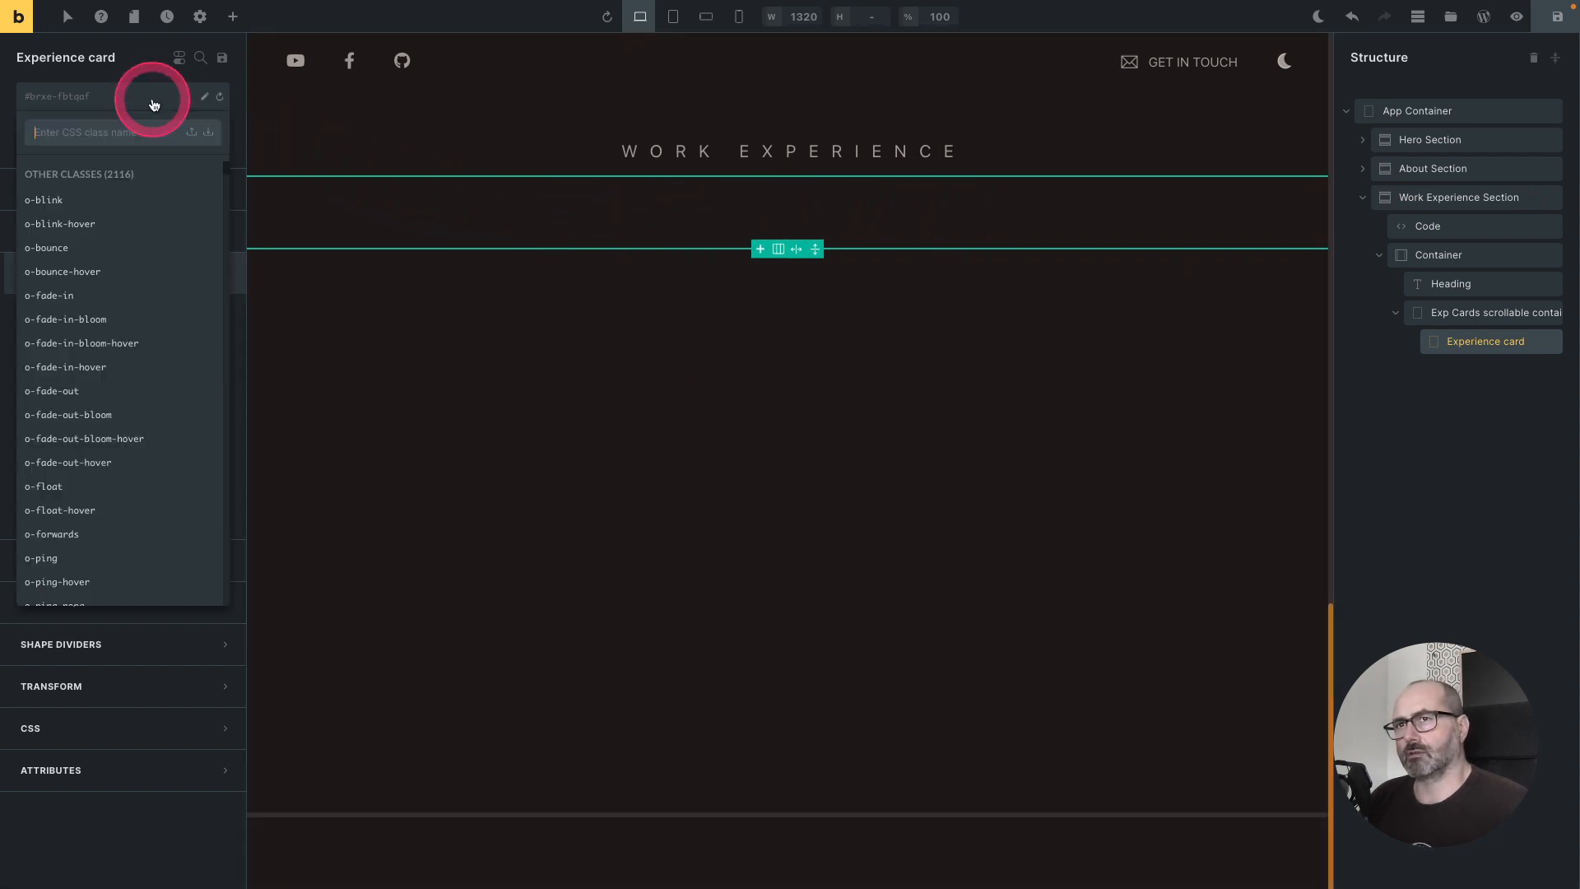
type("card-")
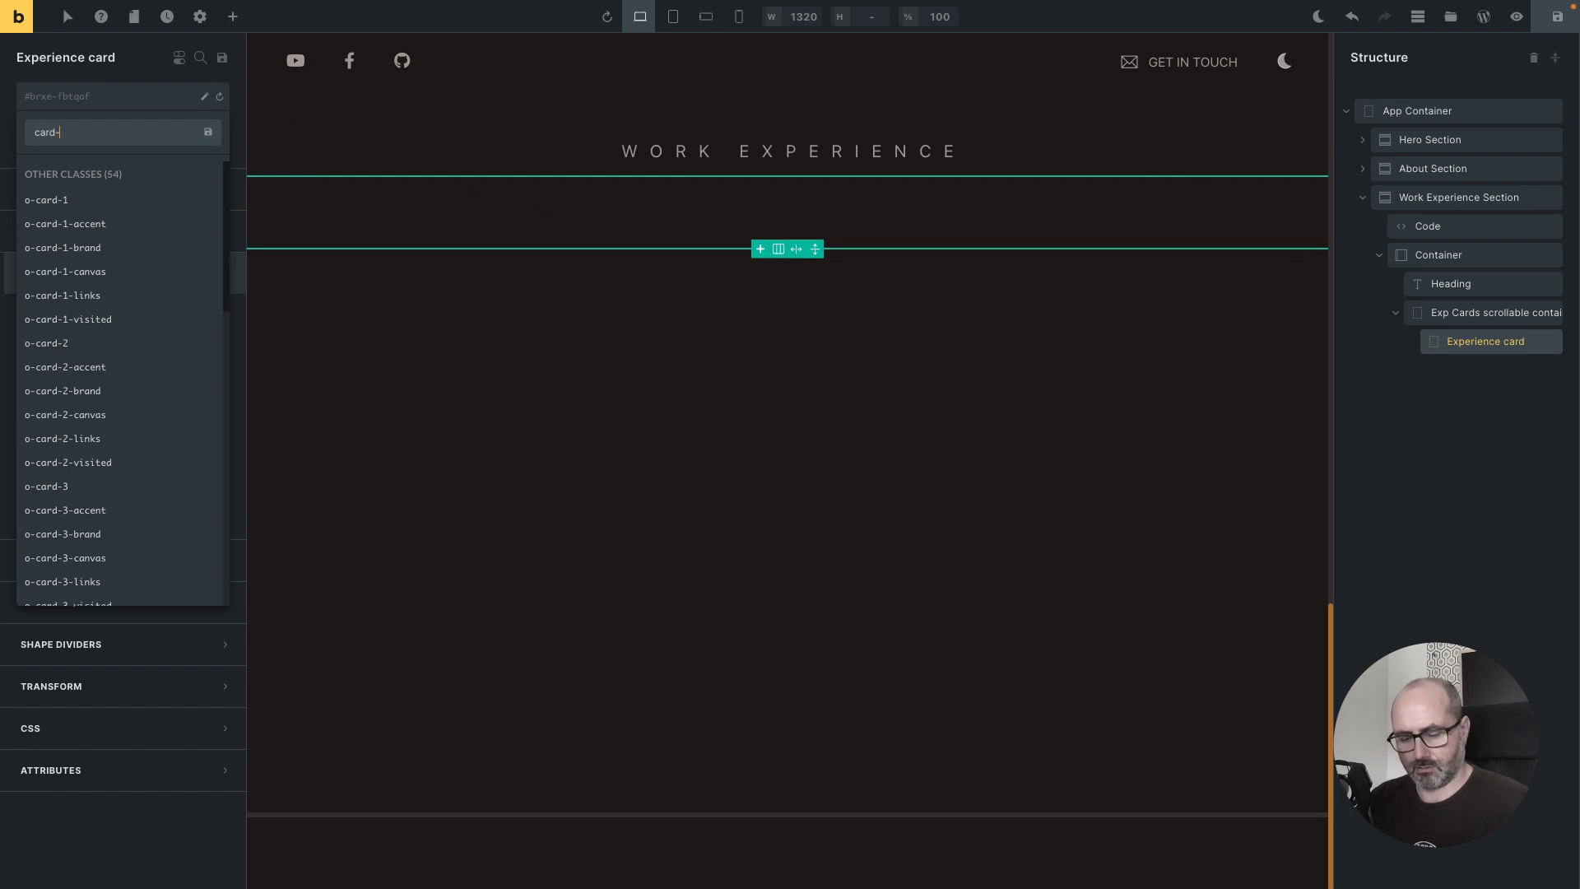
type("2")
key("Down")
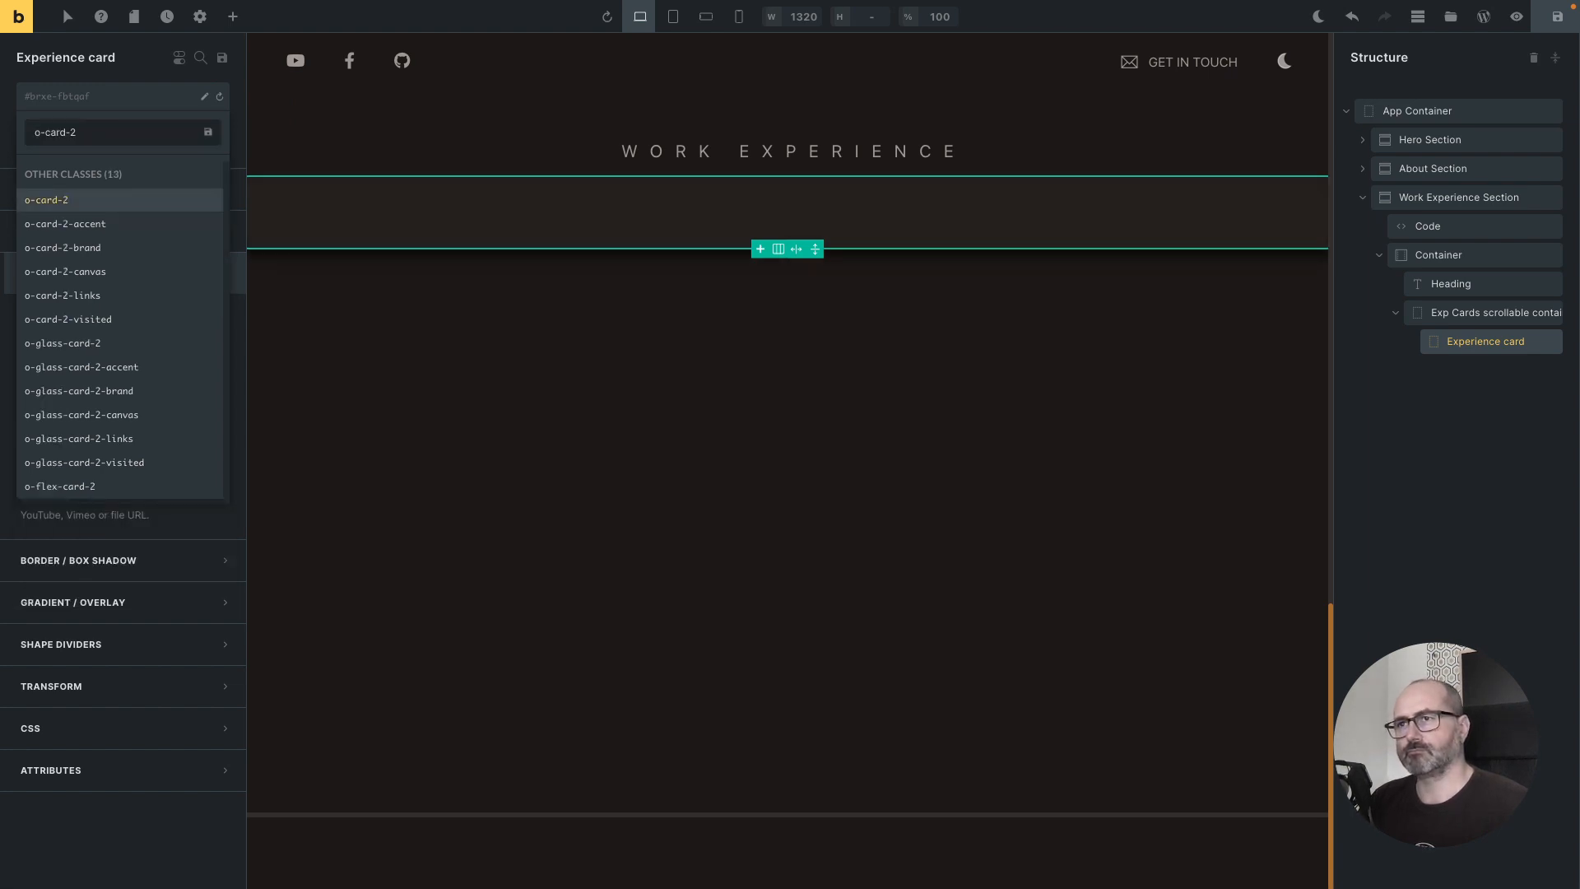
key("Return")
Step: Create a custom class named c-exp-card on the Experience card
left_click(112, 101)
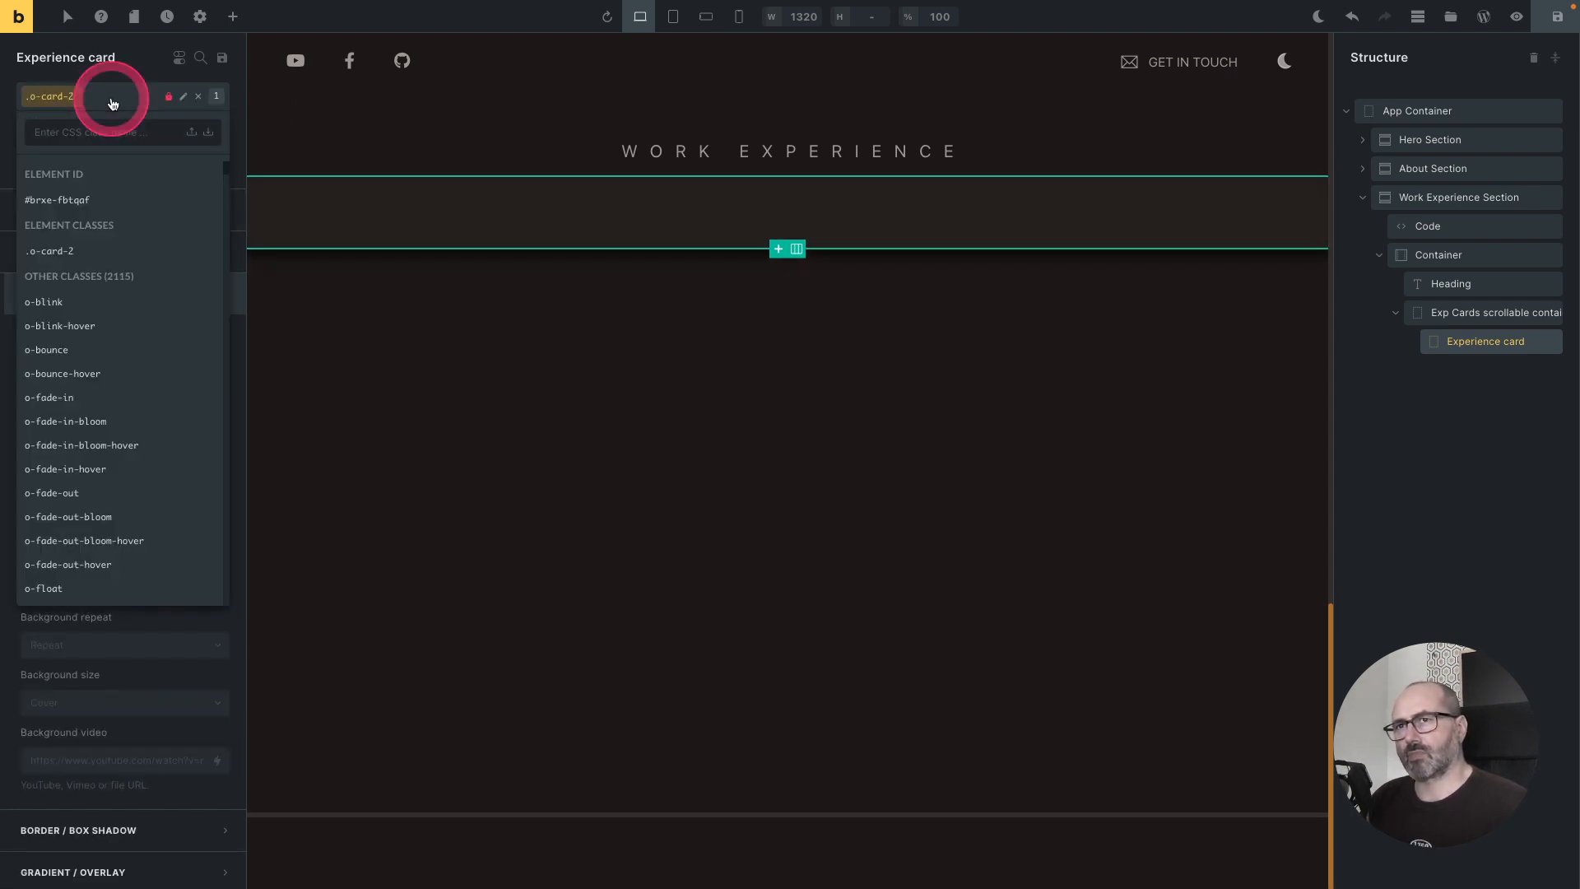
type("c-")
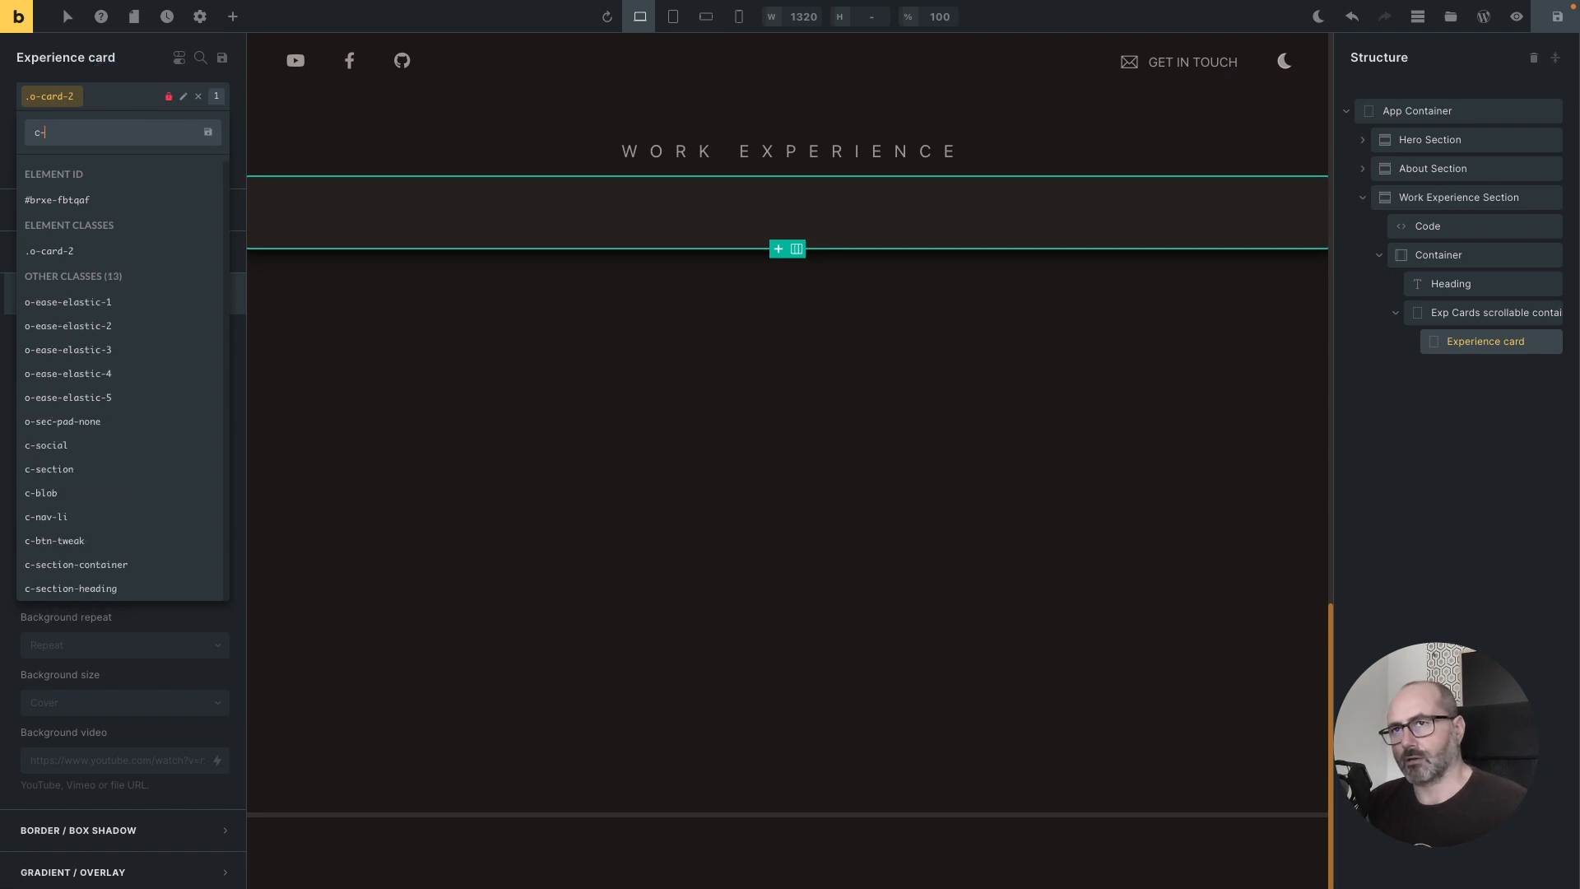
type("exp-card")
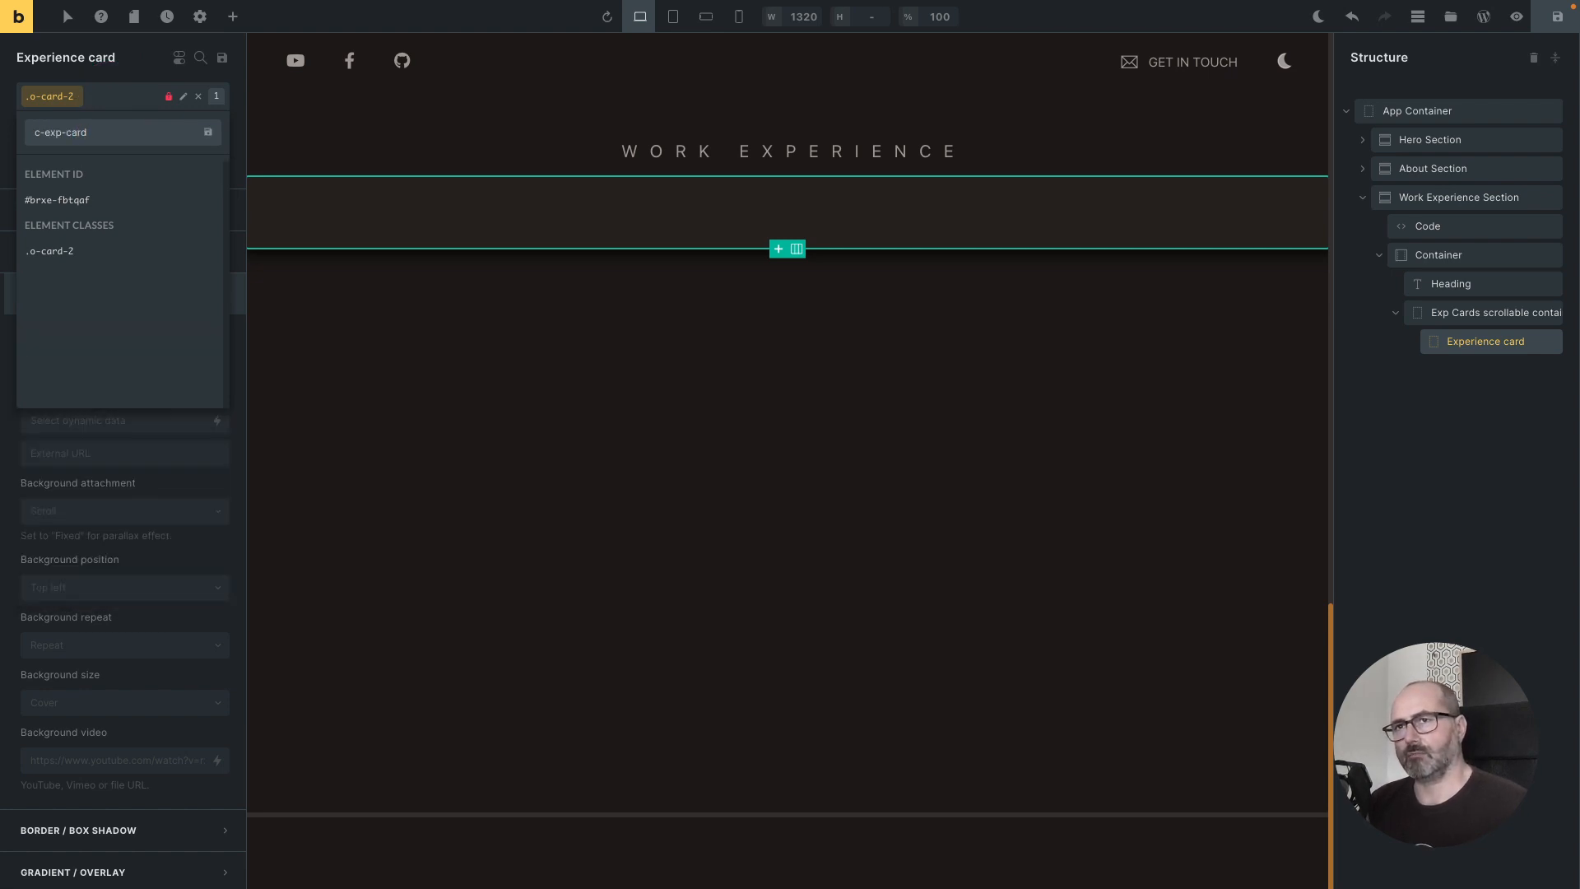
key("Return")
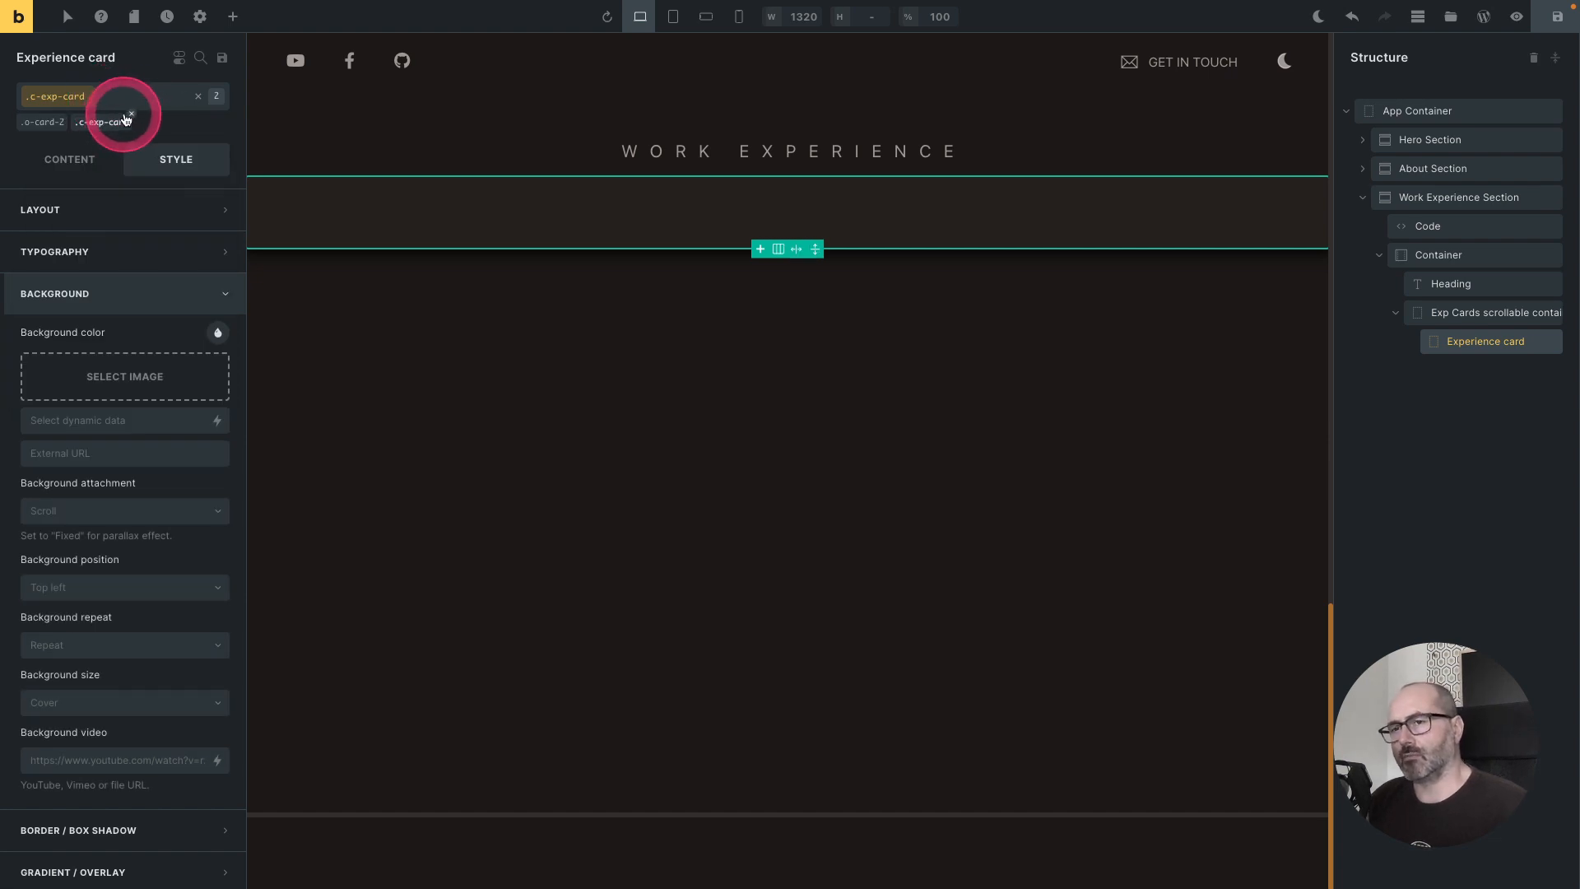
Step: Set the c-exp-card class's width to the Content 1 reading preset and its max width to 90vw
left_click(131, 210)
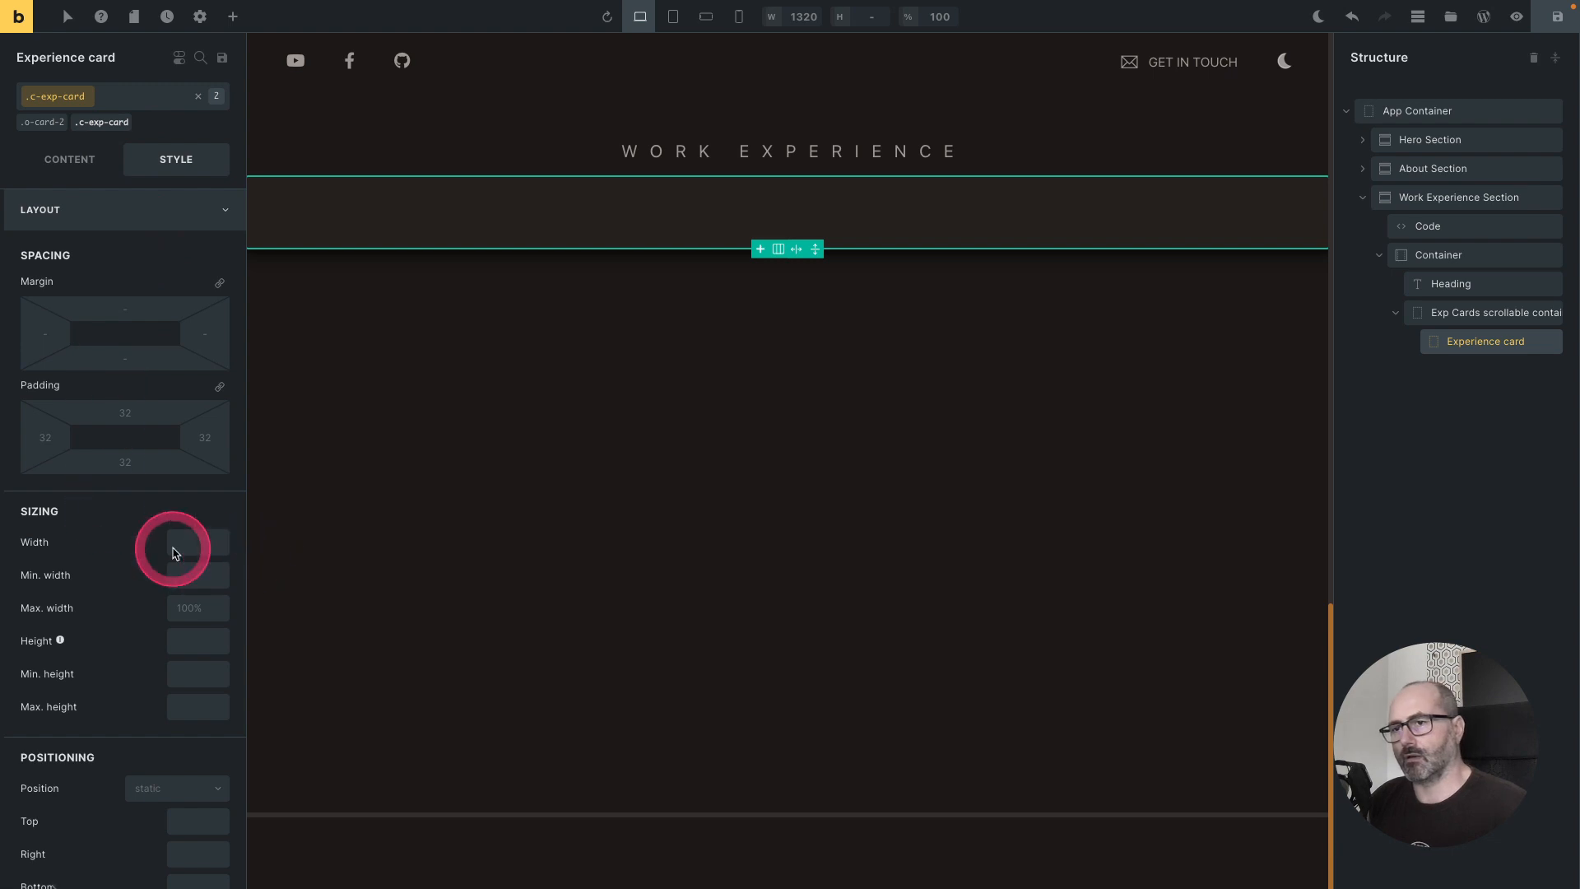
left_click(176, 550)
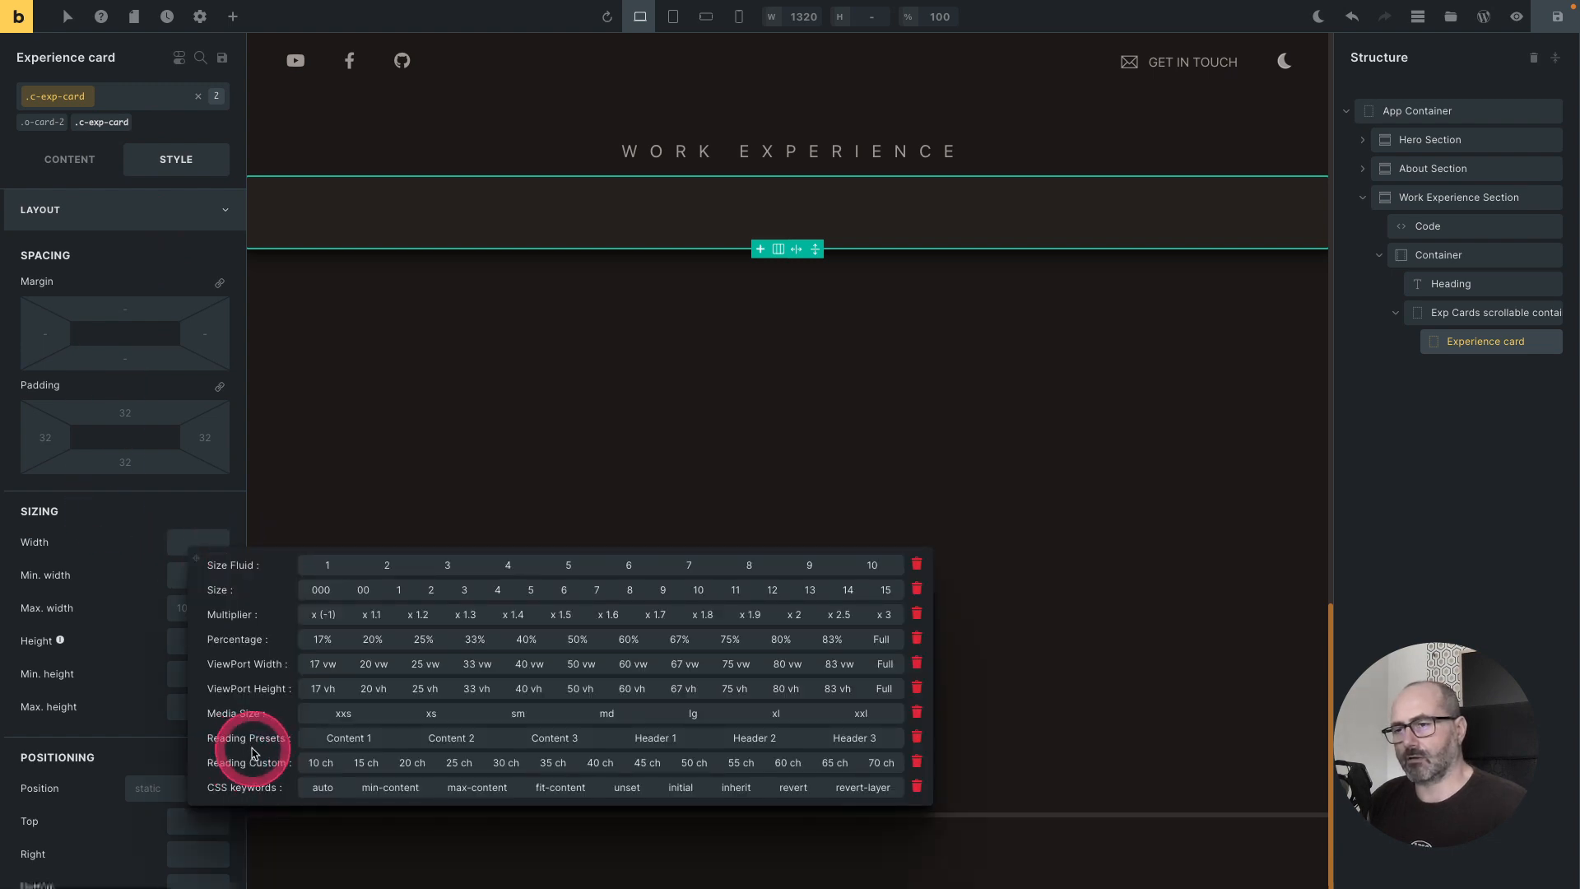
left_click(349, 738)
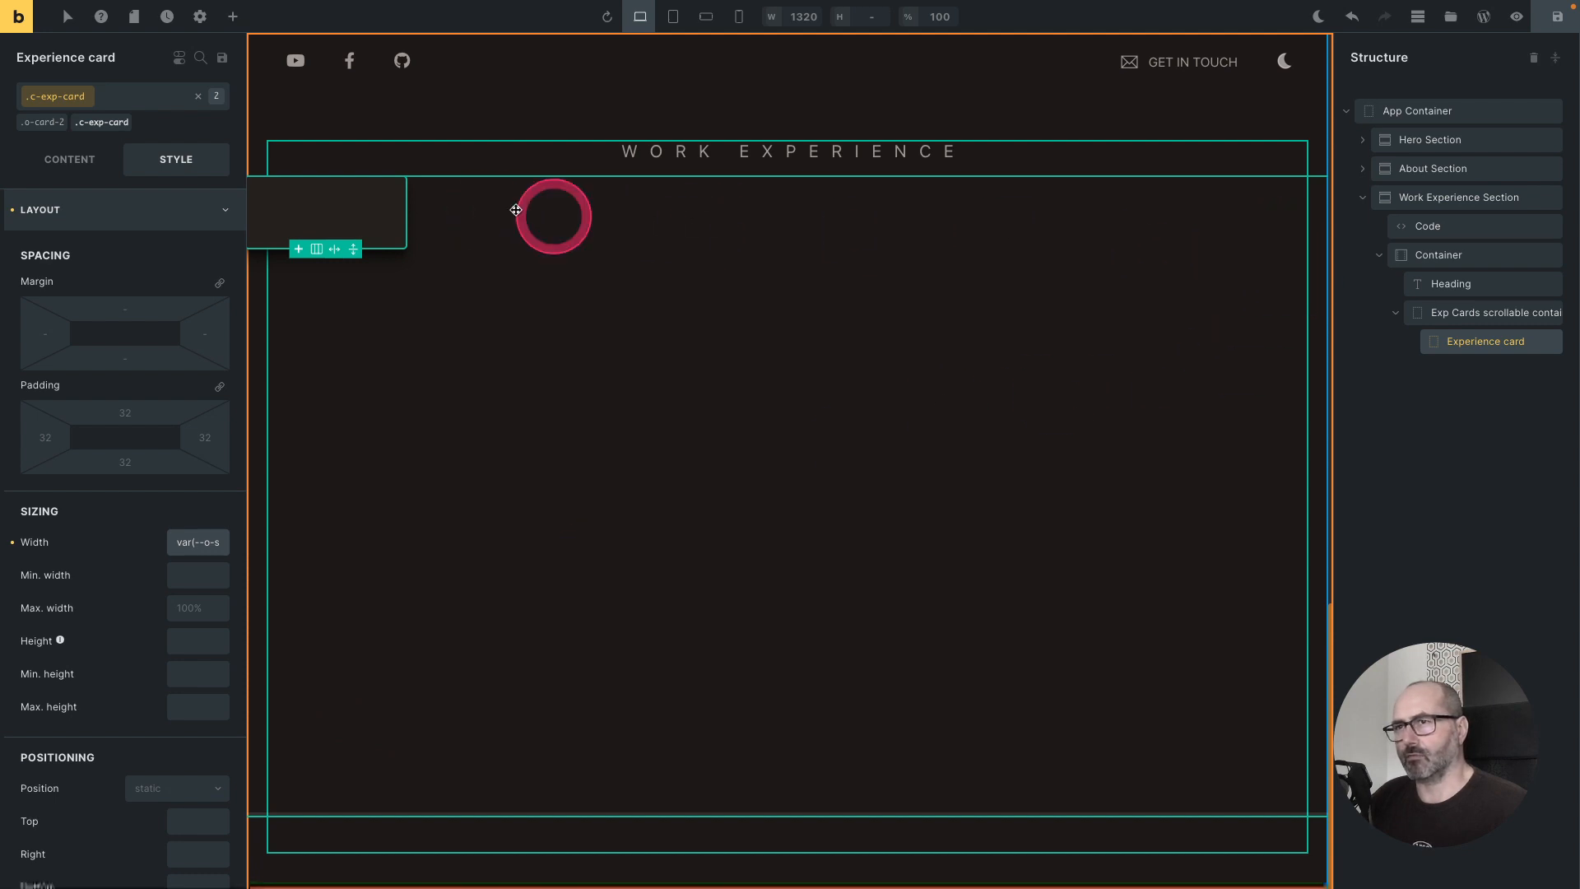
right_click(193, 609)
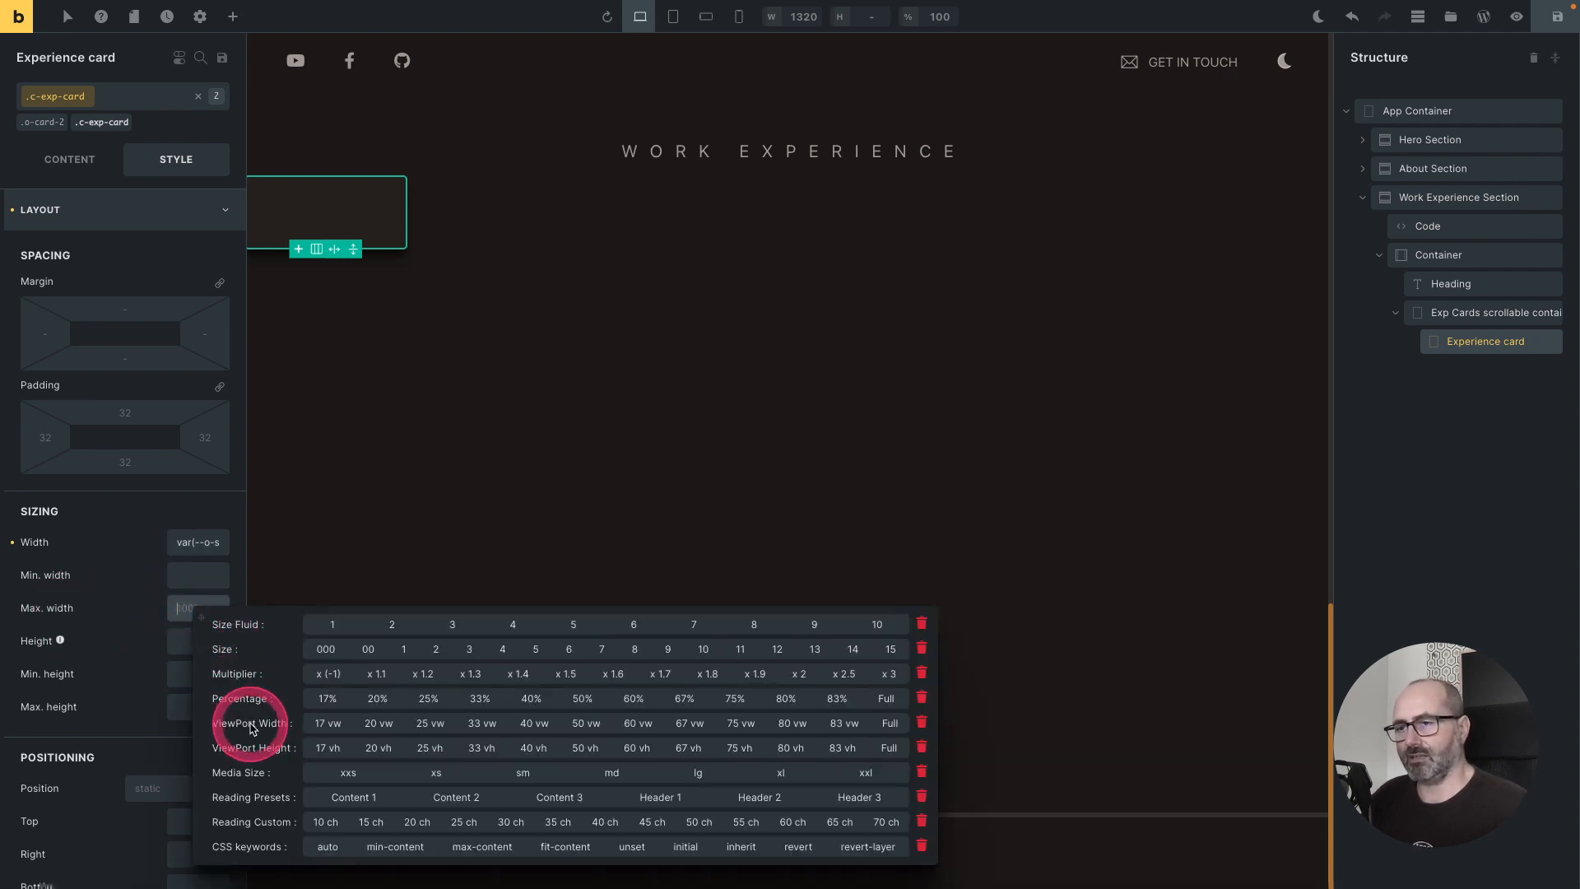
left_click(846, 724)
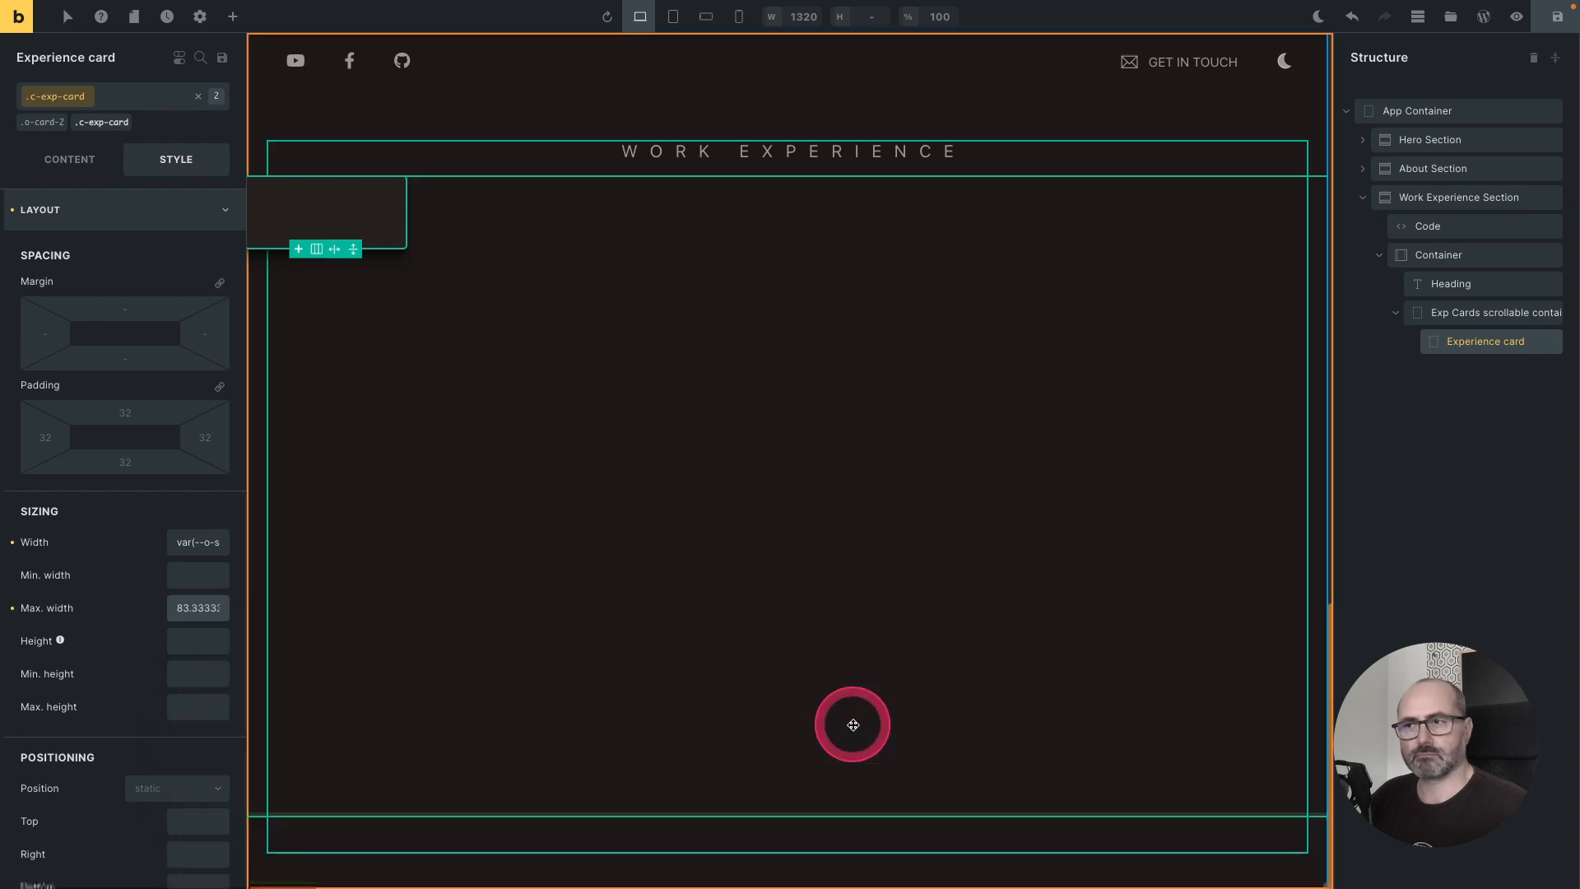
double_click(198, 609)
type("90vw")
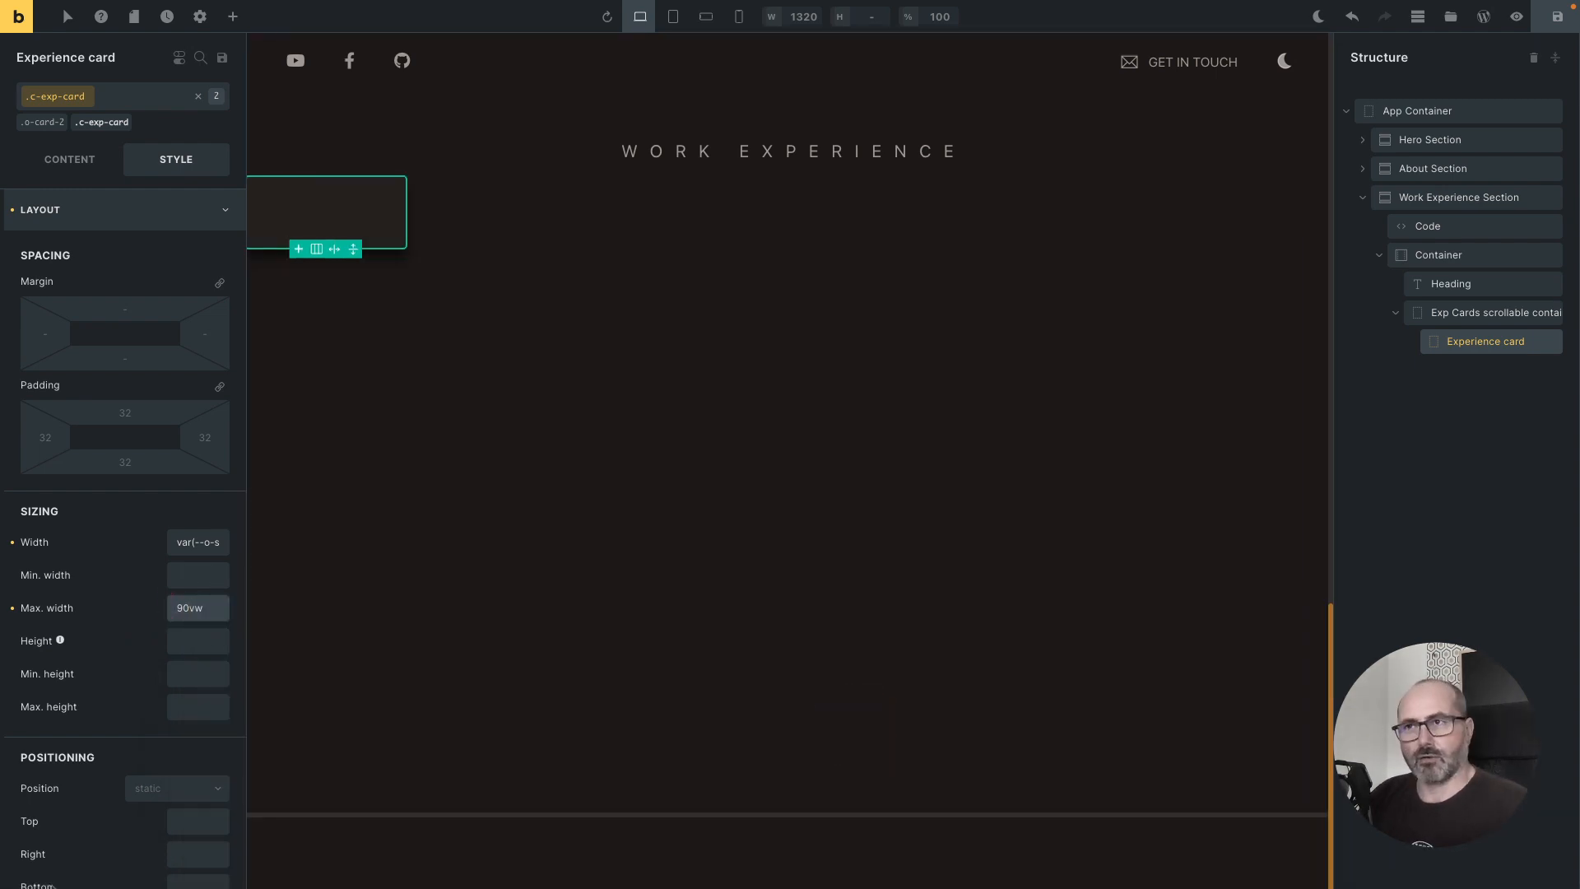
Step: Examine the card's width variable and the Reading Custom character widths, such as 10 ch, offered as alternatives
double_click(216, 541)
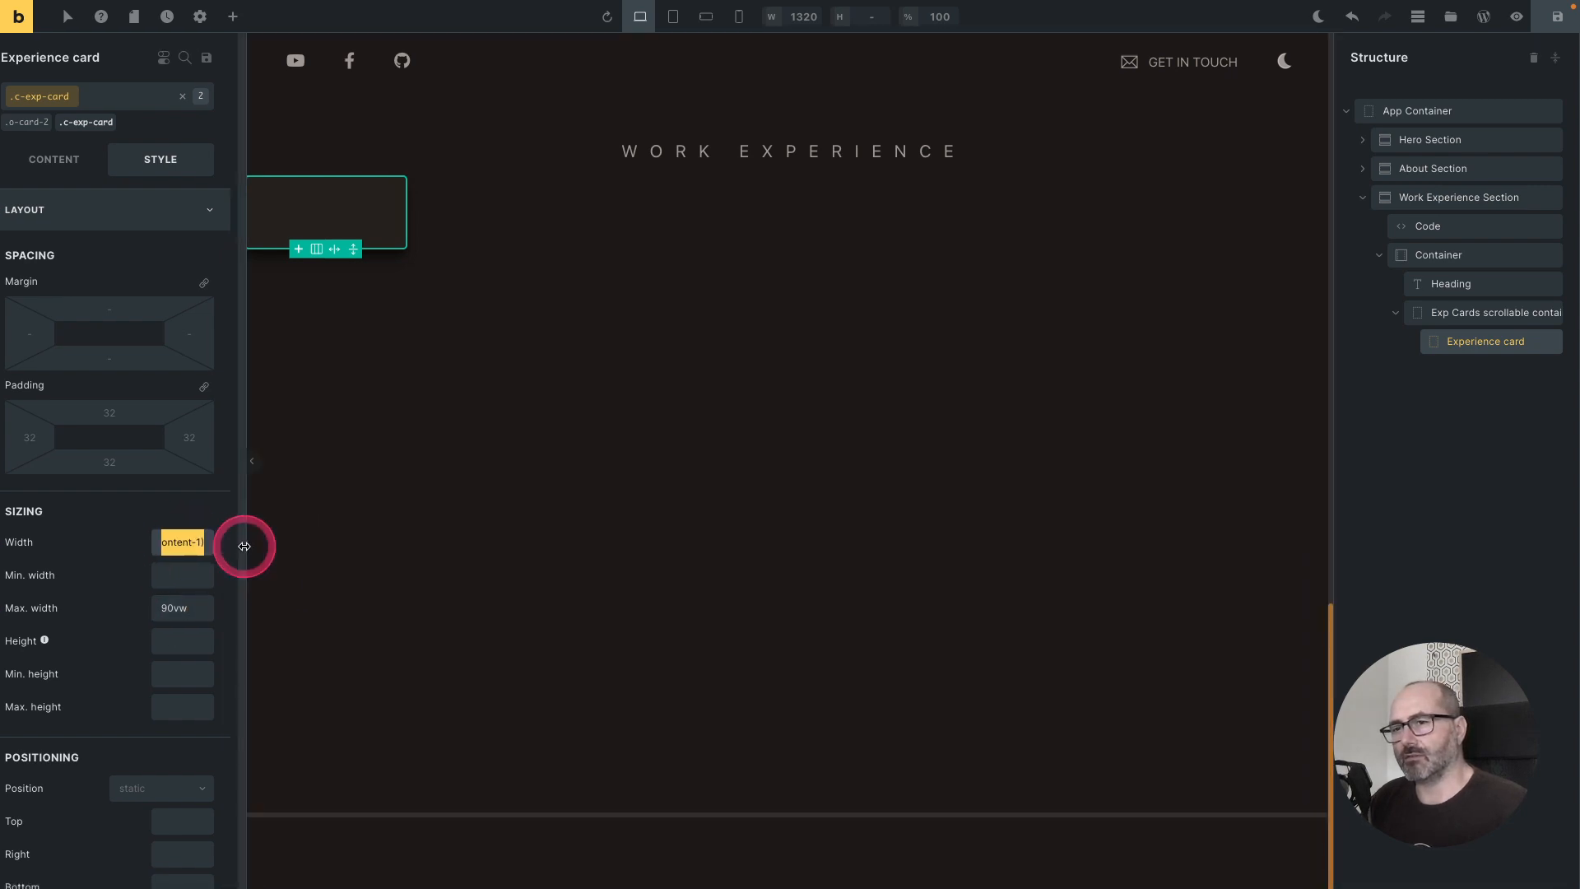
right_click(190, 547)
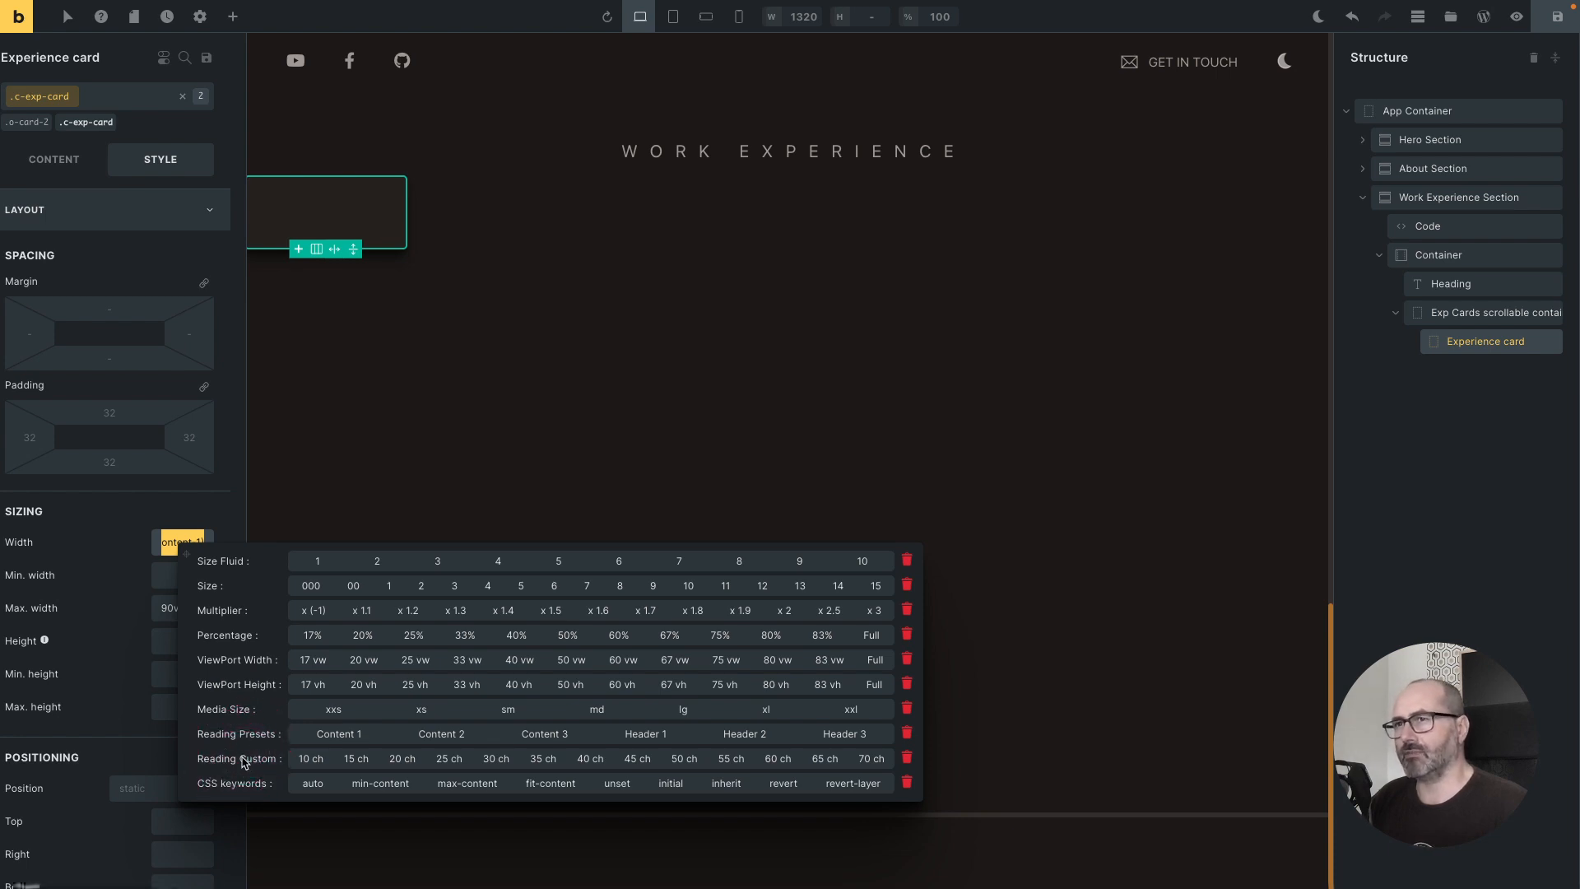
left_click(317, 759)
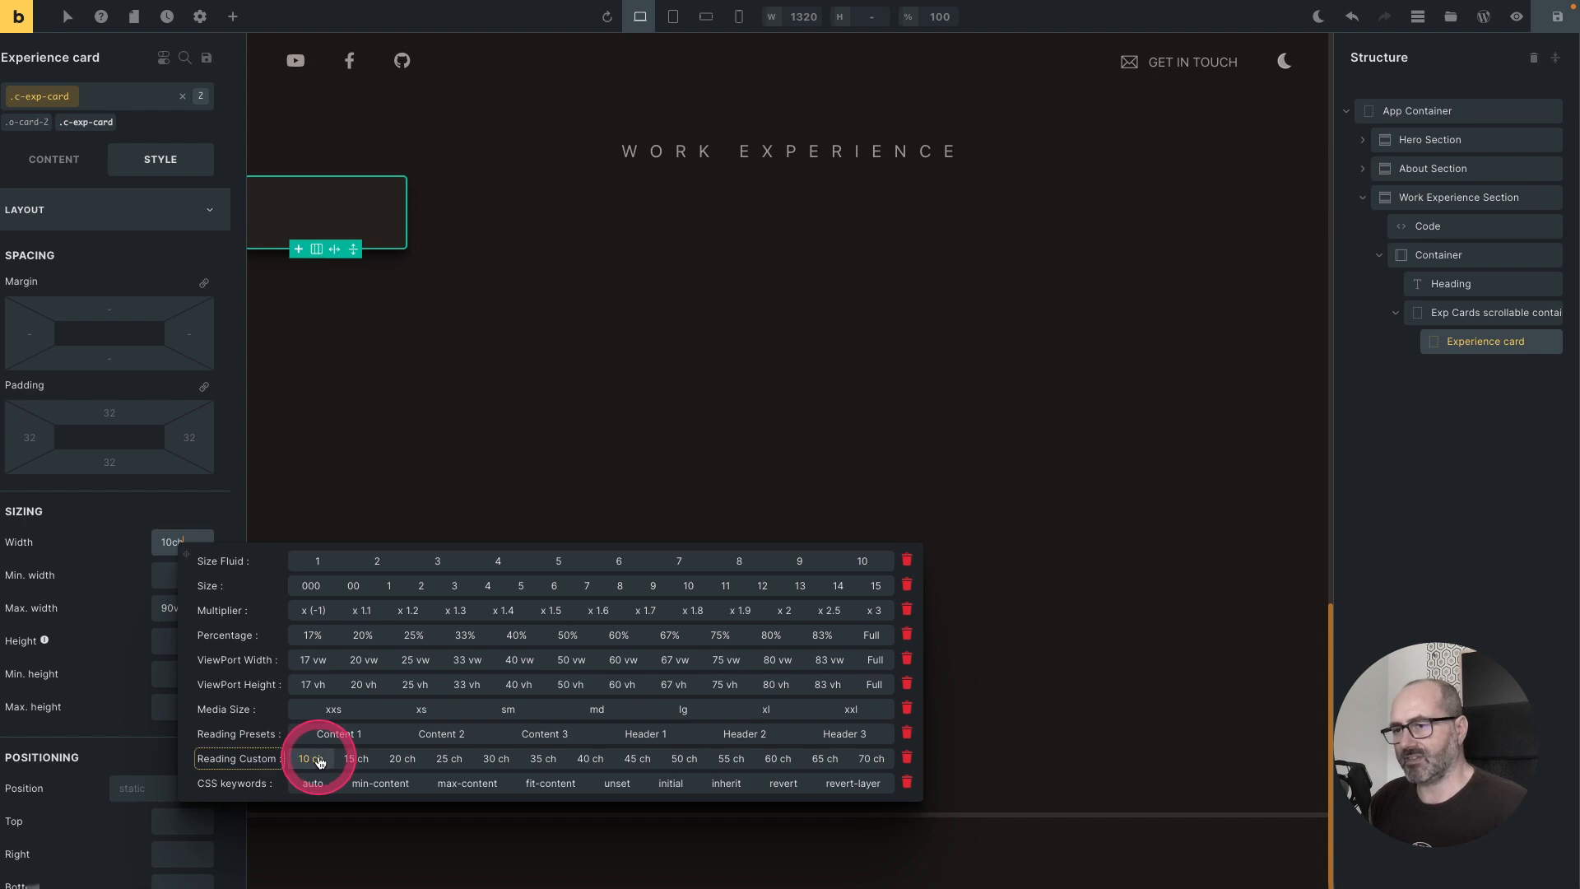
left_click(246, 759)
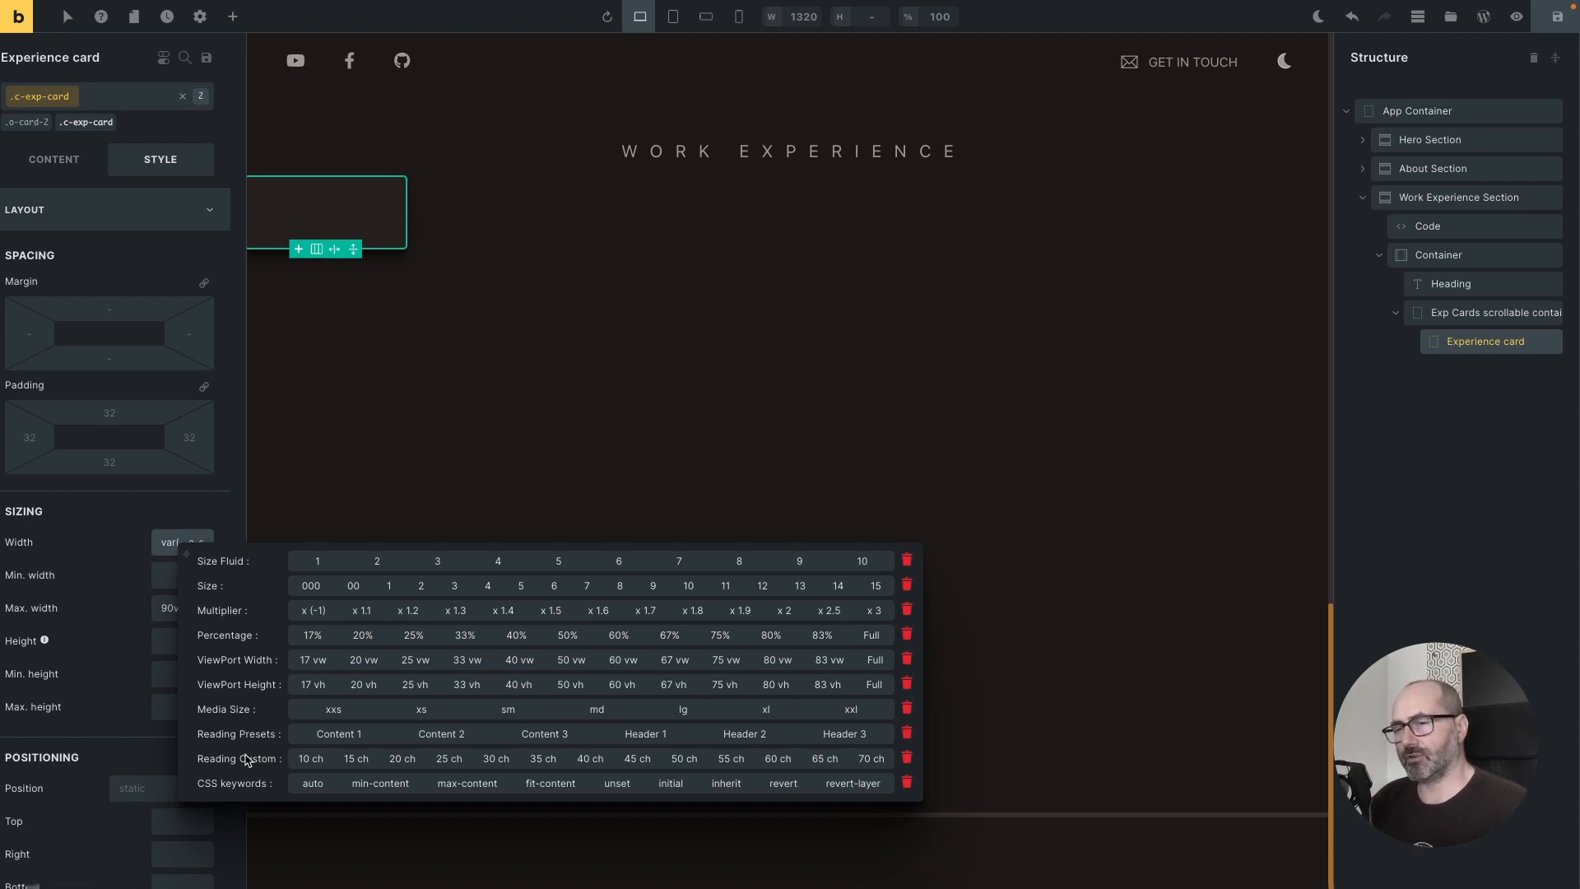
left_click(112, 512)
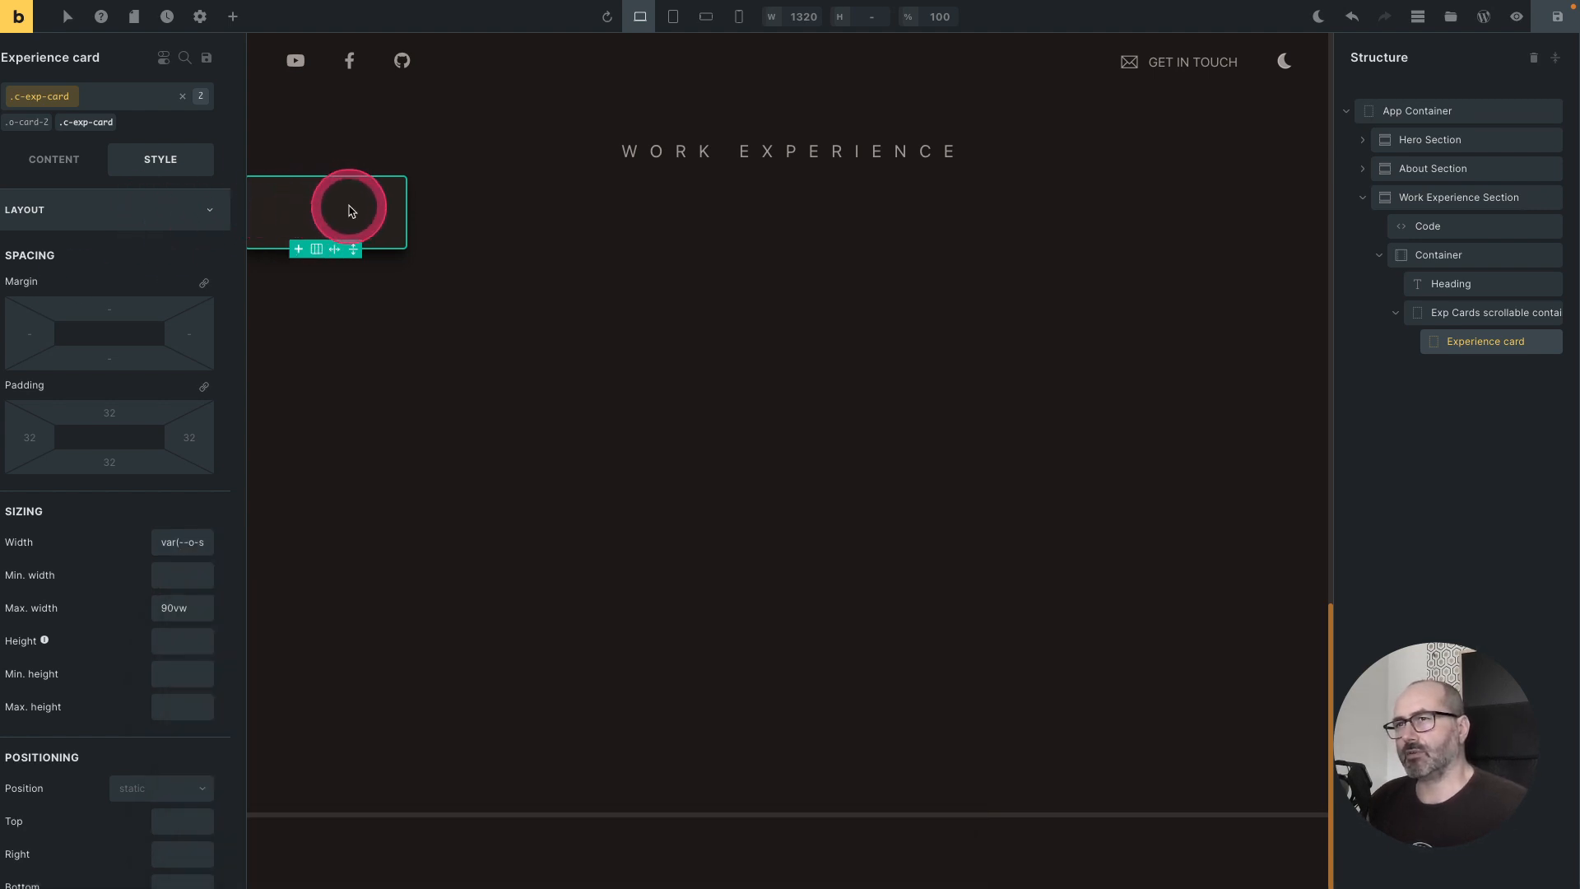
left_click_drag(349, 211, 706, 293)
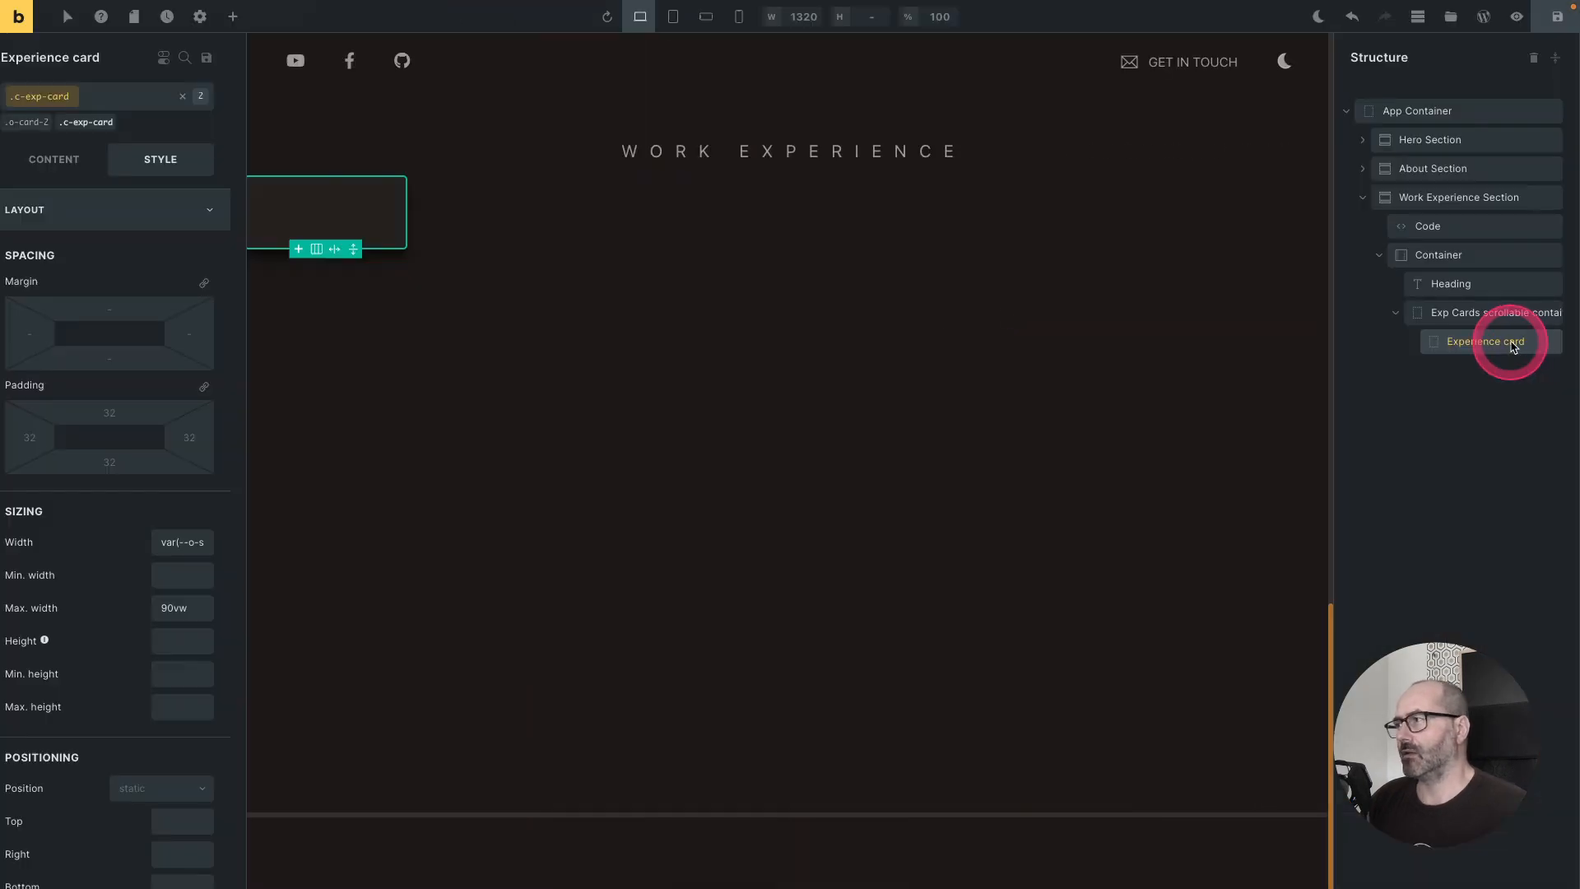
Step: Insert a div inside the Experience card and rename it "Header"
right_click(1532, 350)
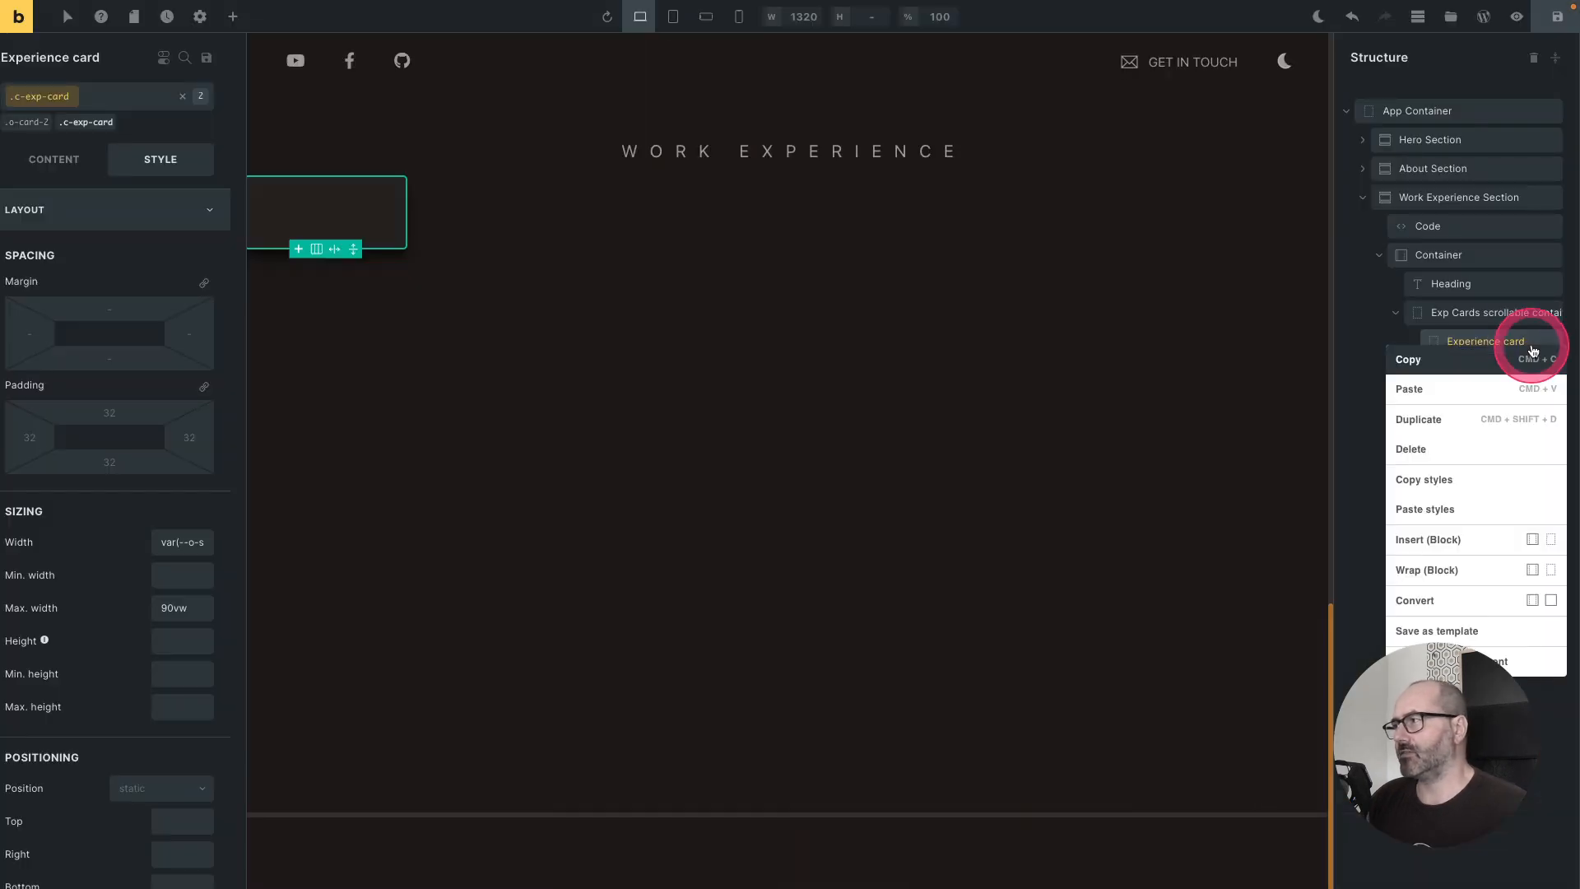
left_click(1554, 541)
double_click(1490, 373)
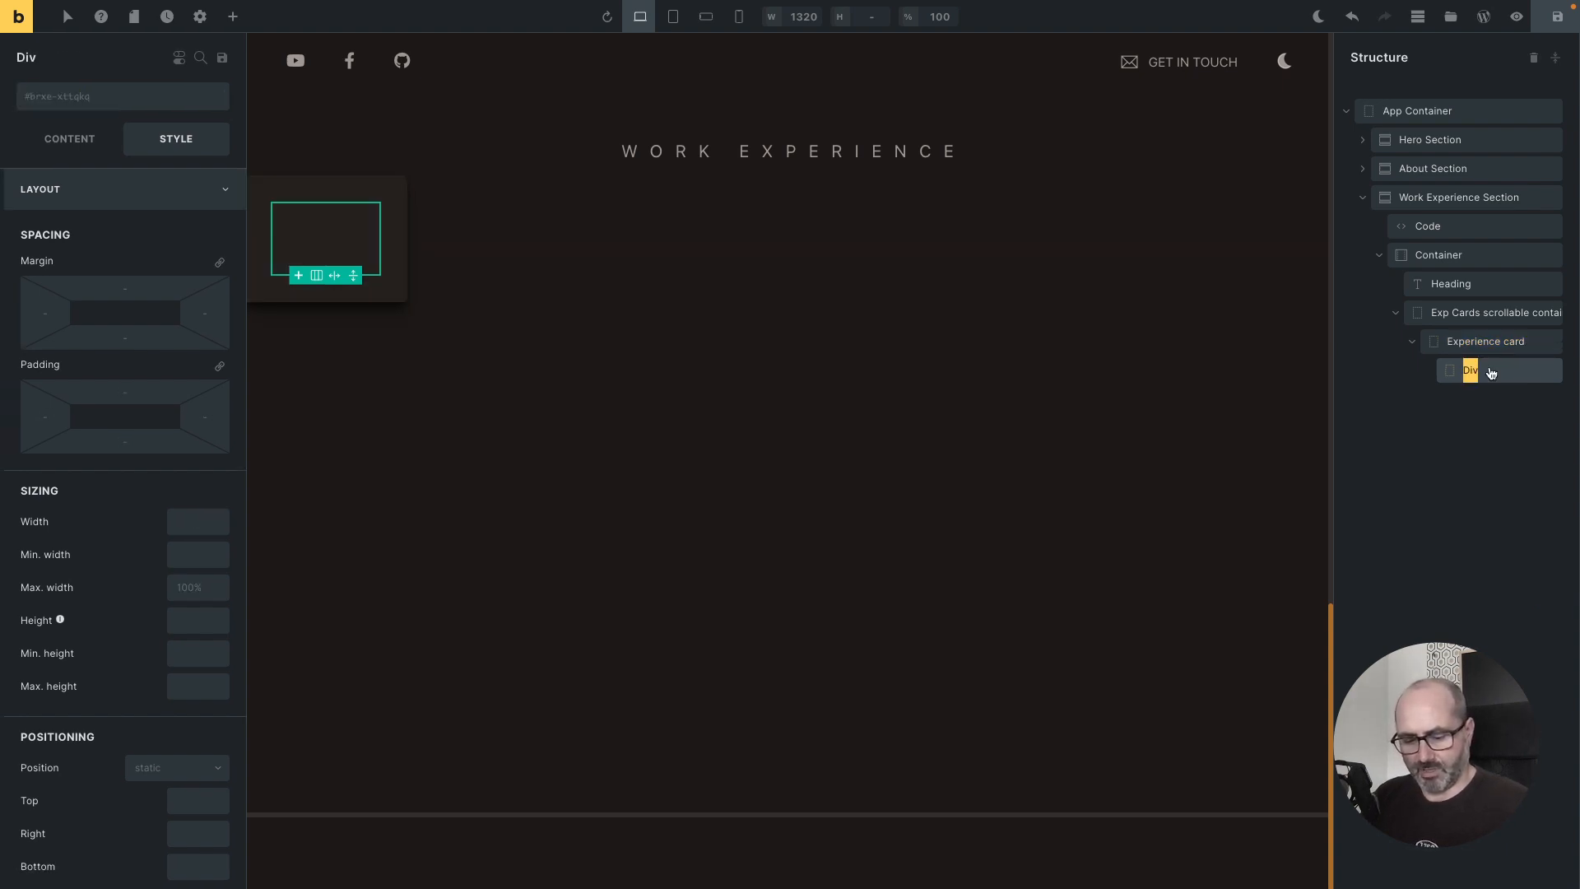
type("Header")
key("Return")
Step: Give the Header div a custom HTML tag of "header"
left_click(101, 152)
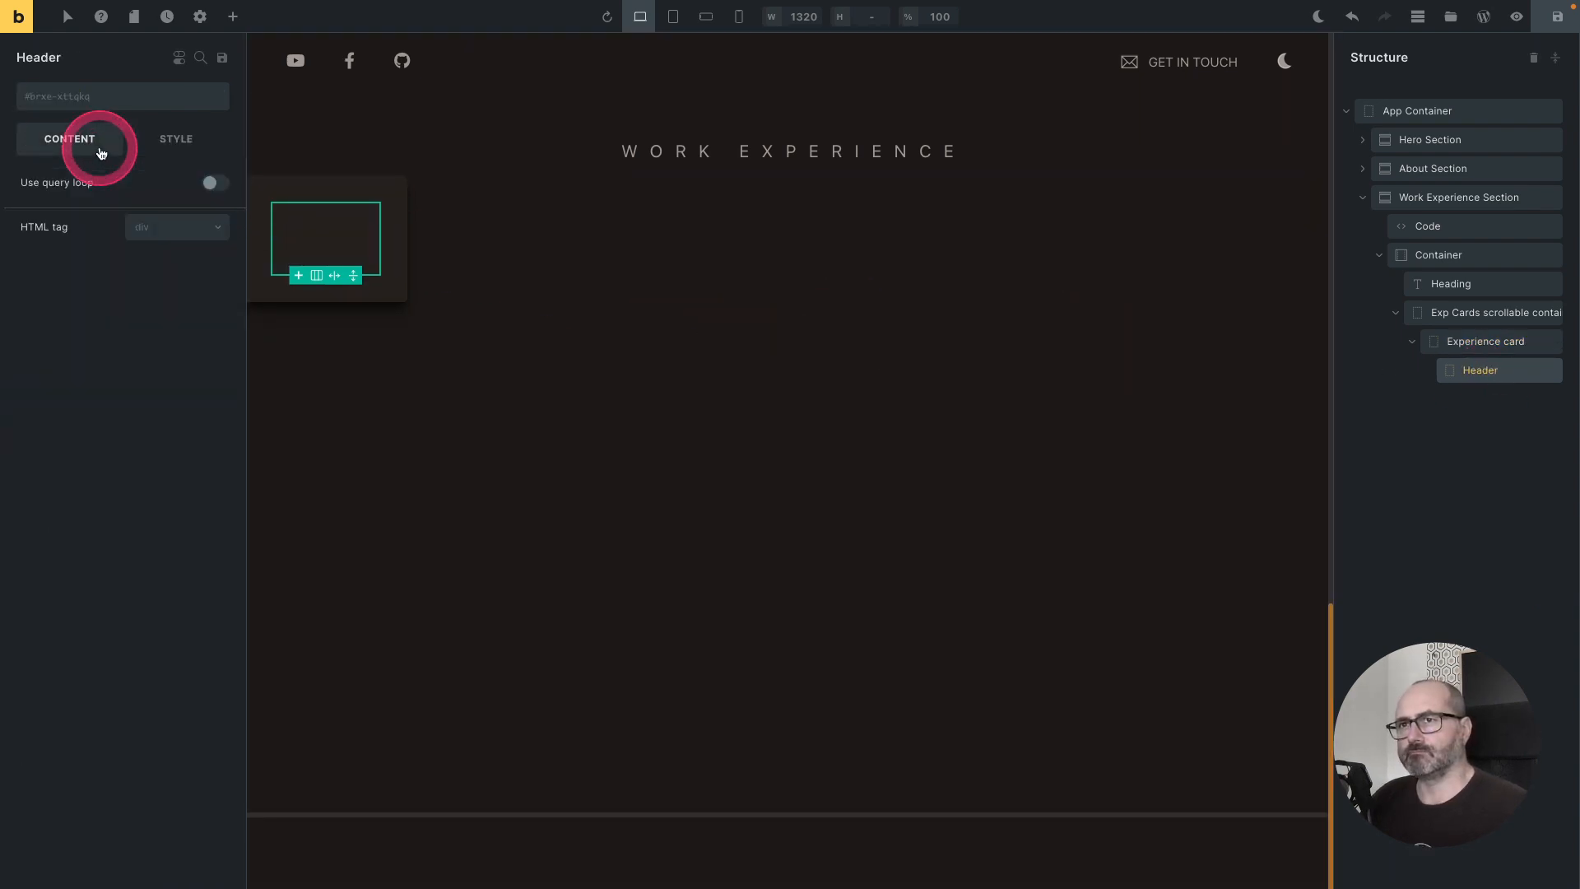
left_click(185, 234)
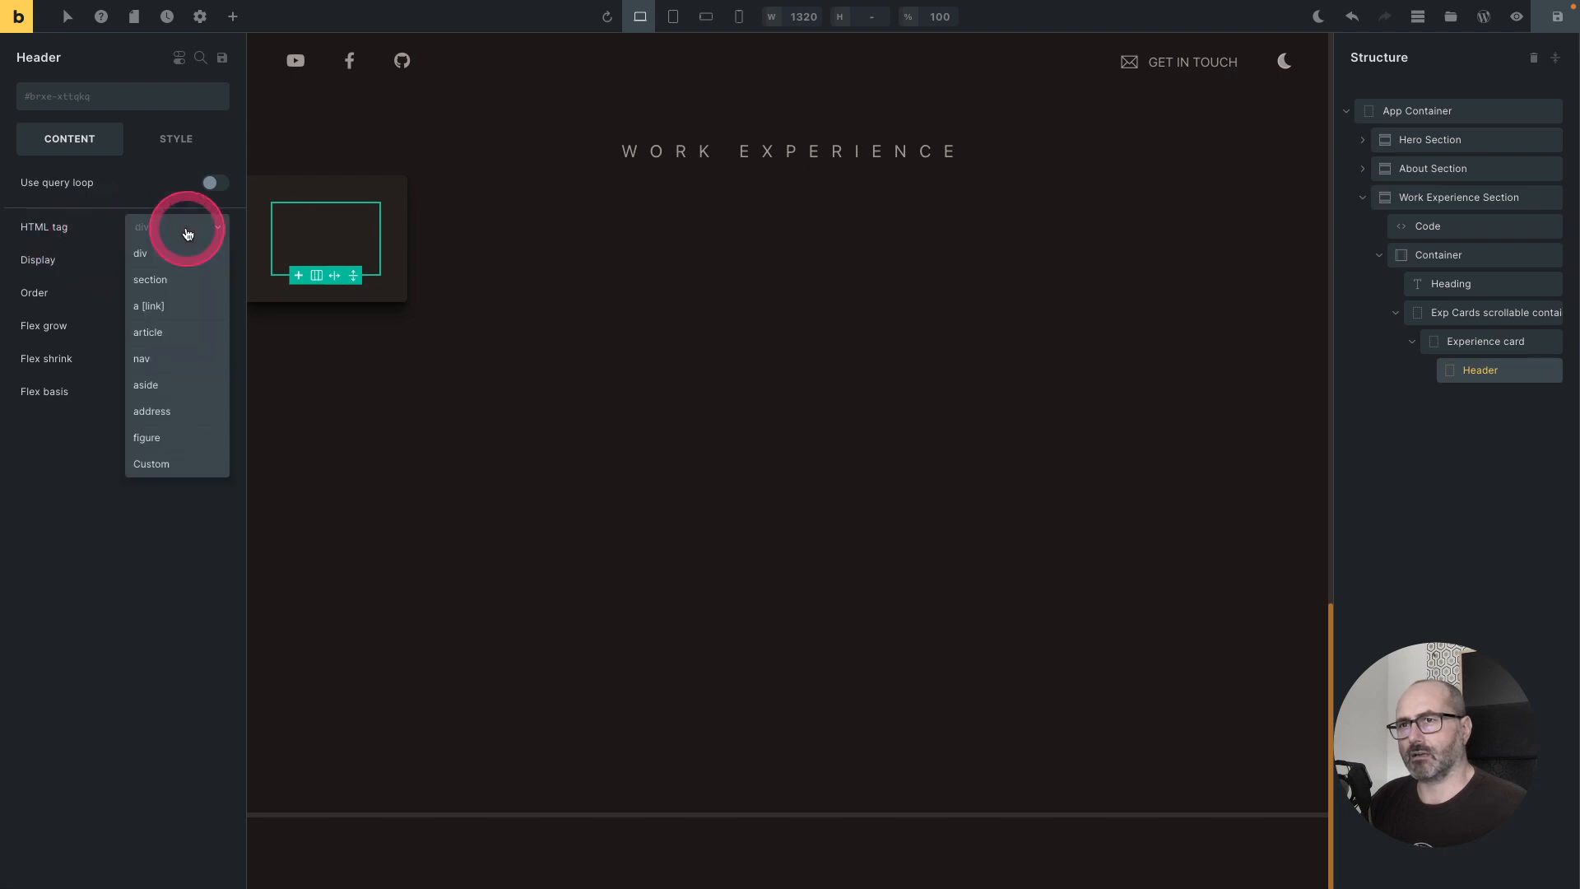
left_click(159, 466)
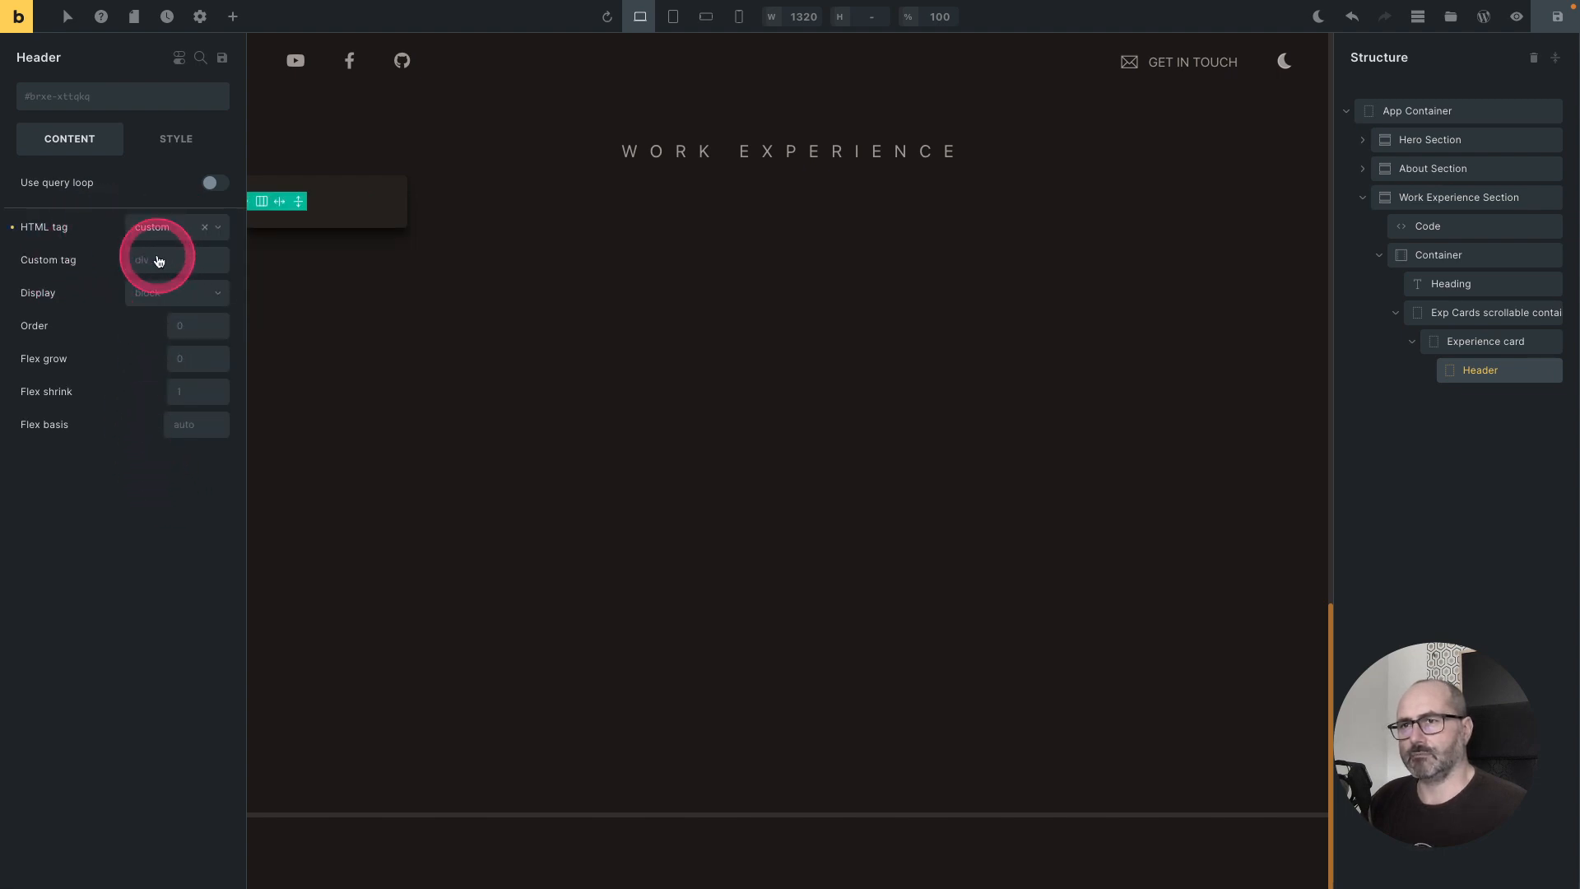
left_click(159, 261)
type("header")
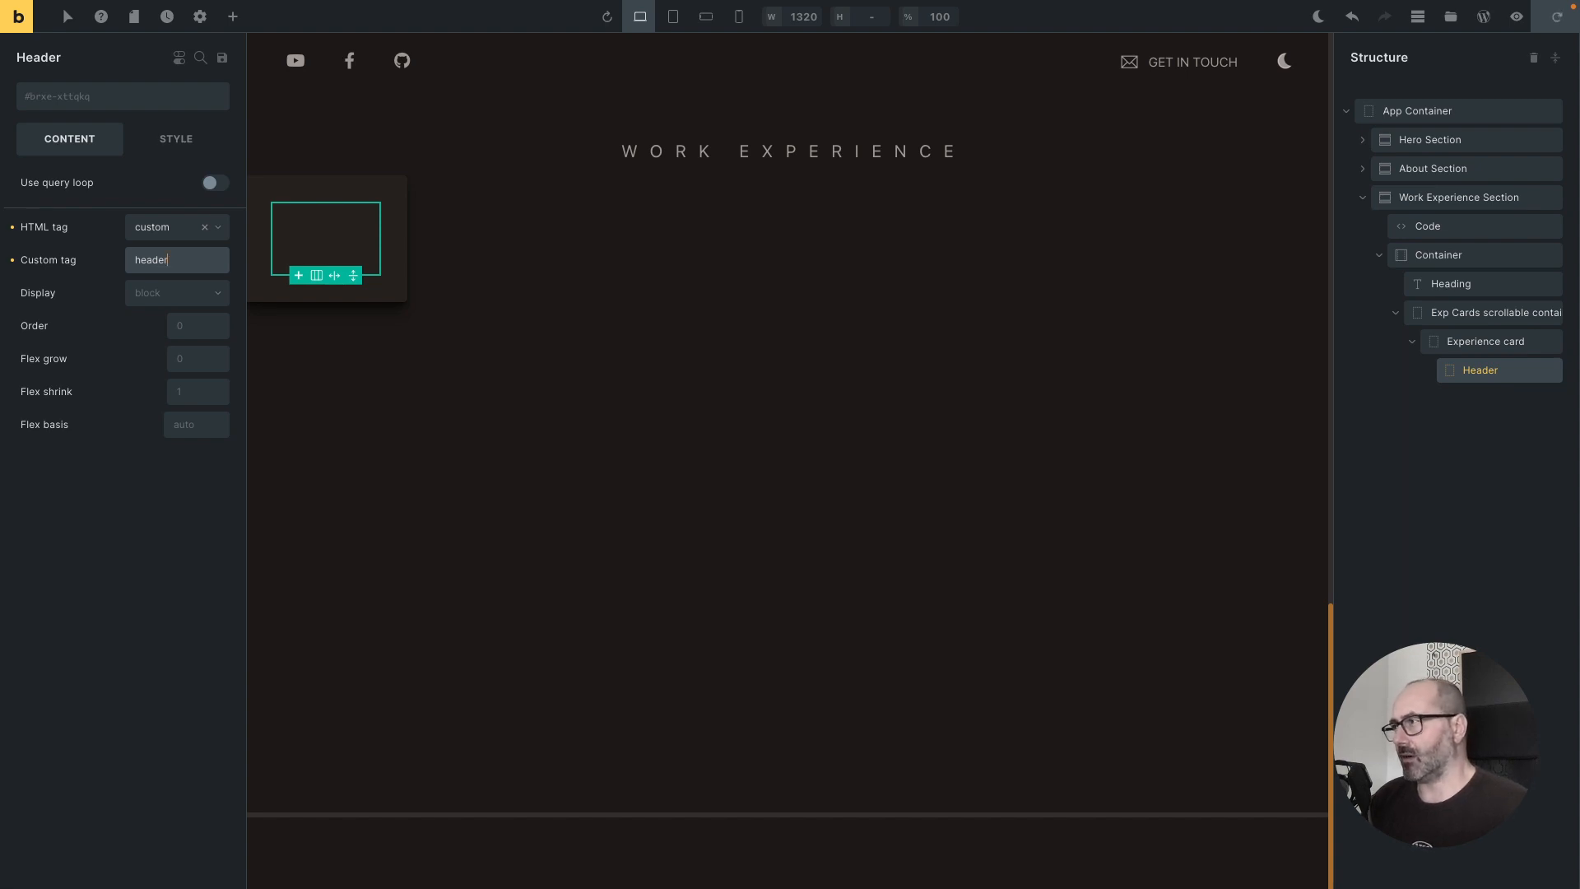
Step: Set the Experience card's HTML tag to article
left_click(1502, 341)
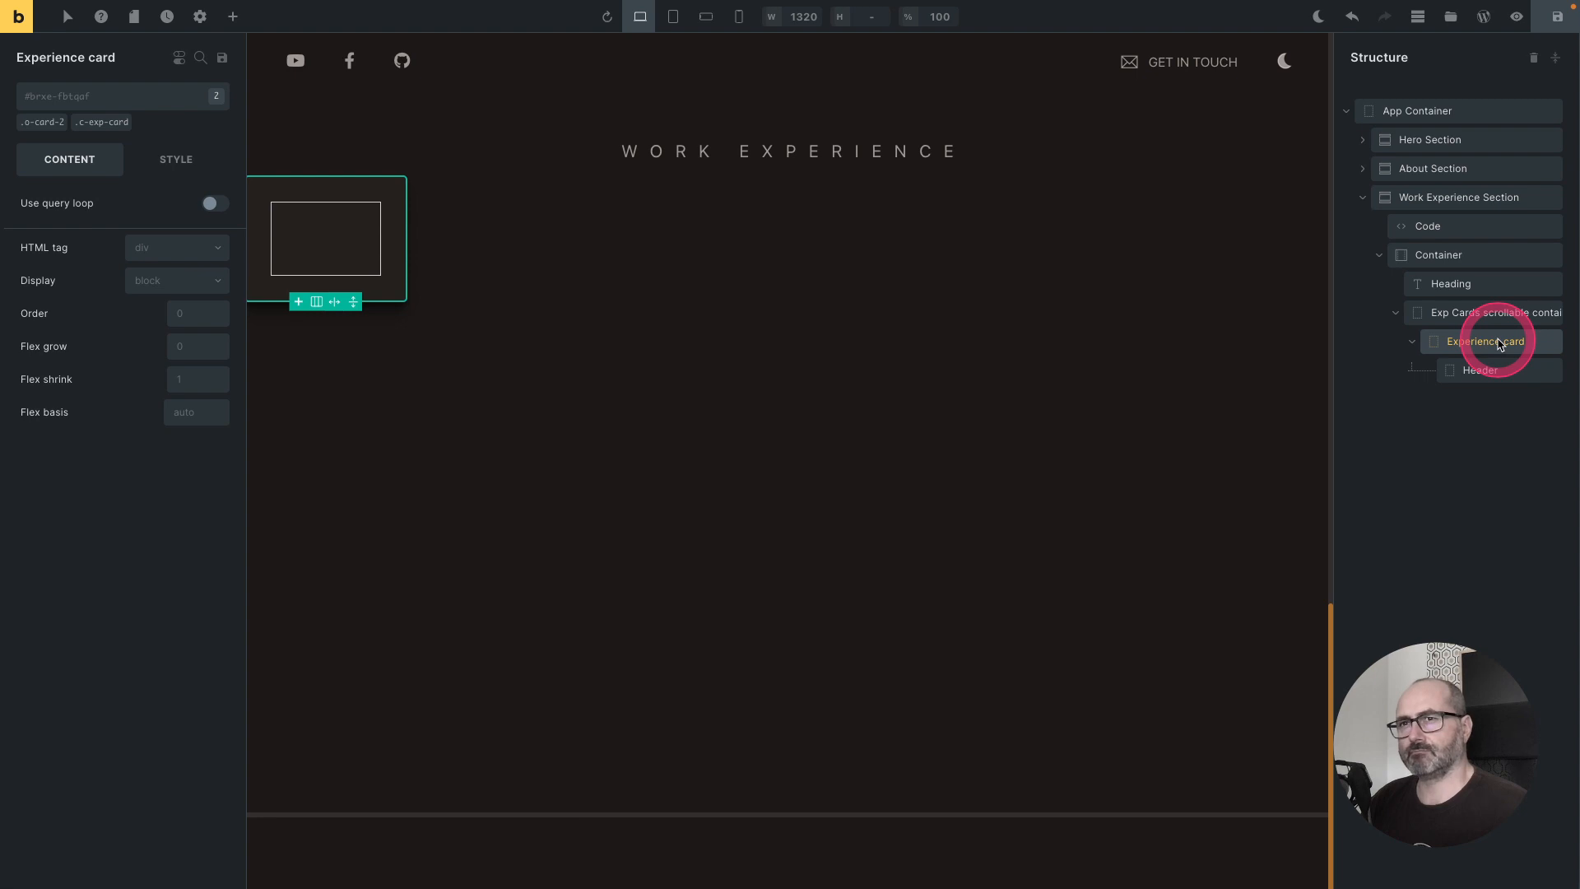
left_click(194, 250)
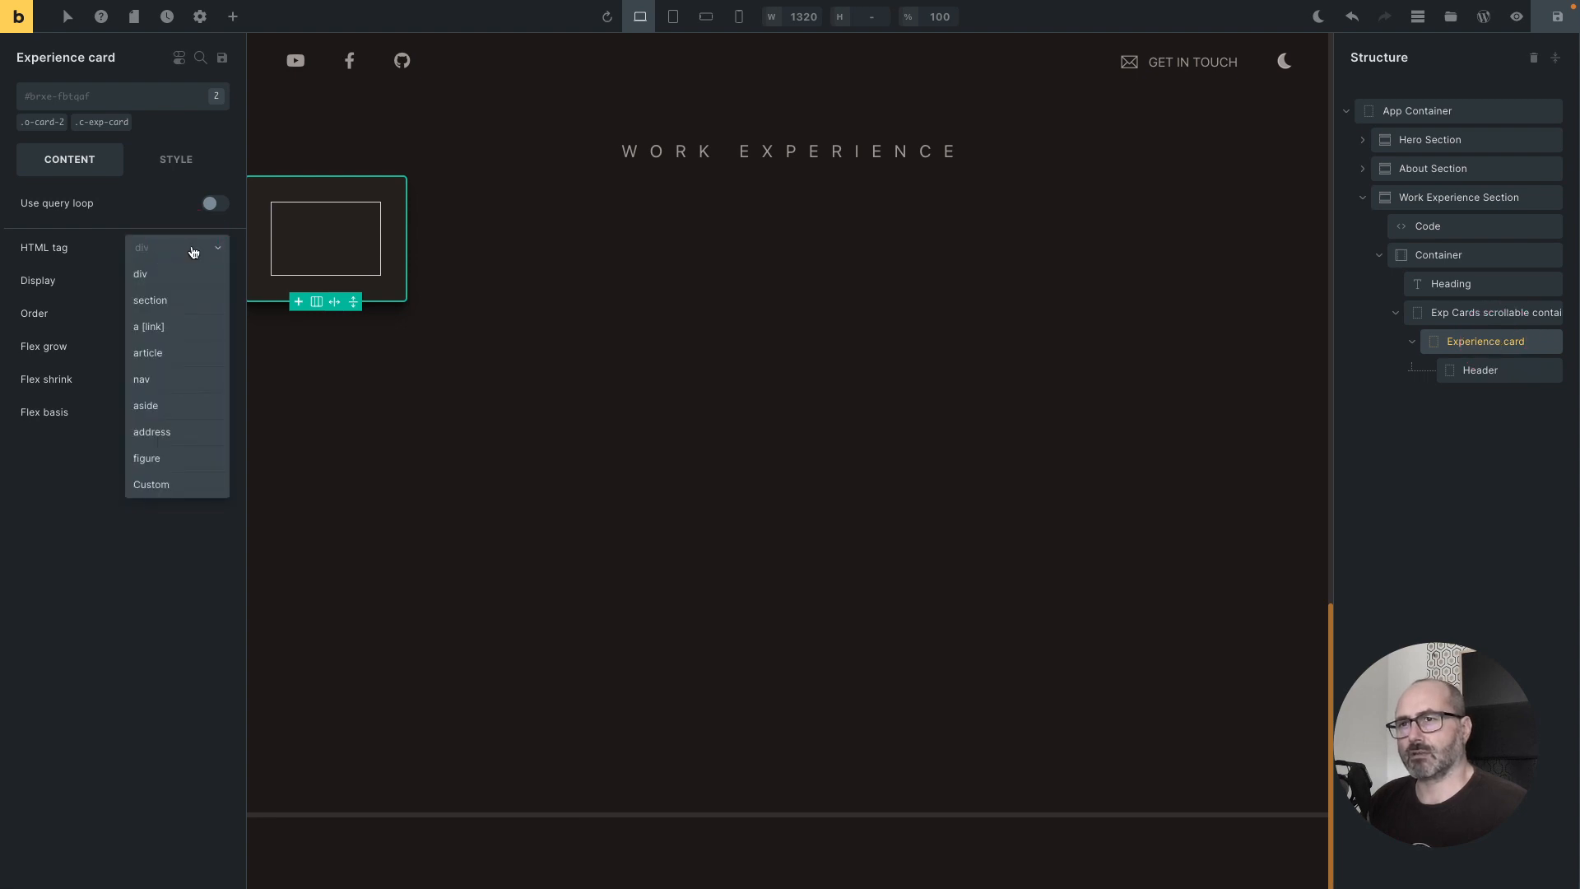
left_click(153, 353)
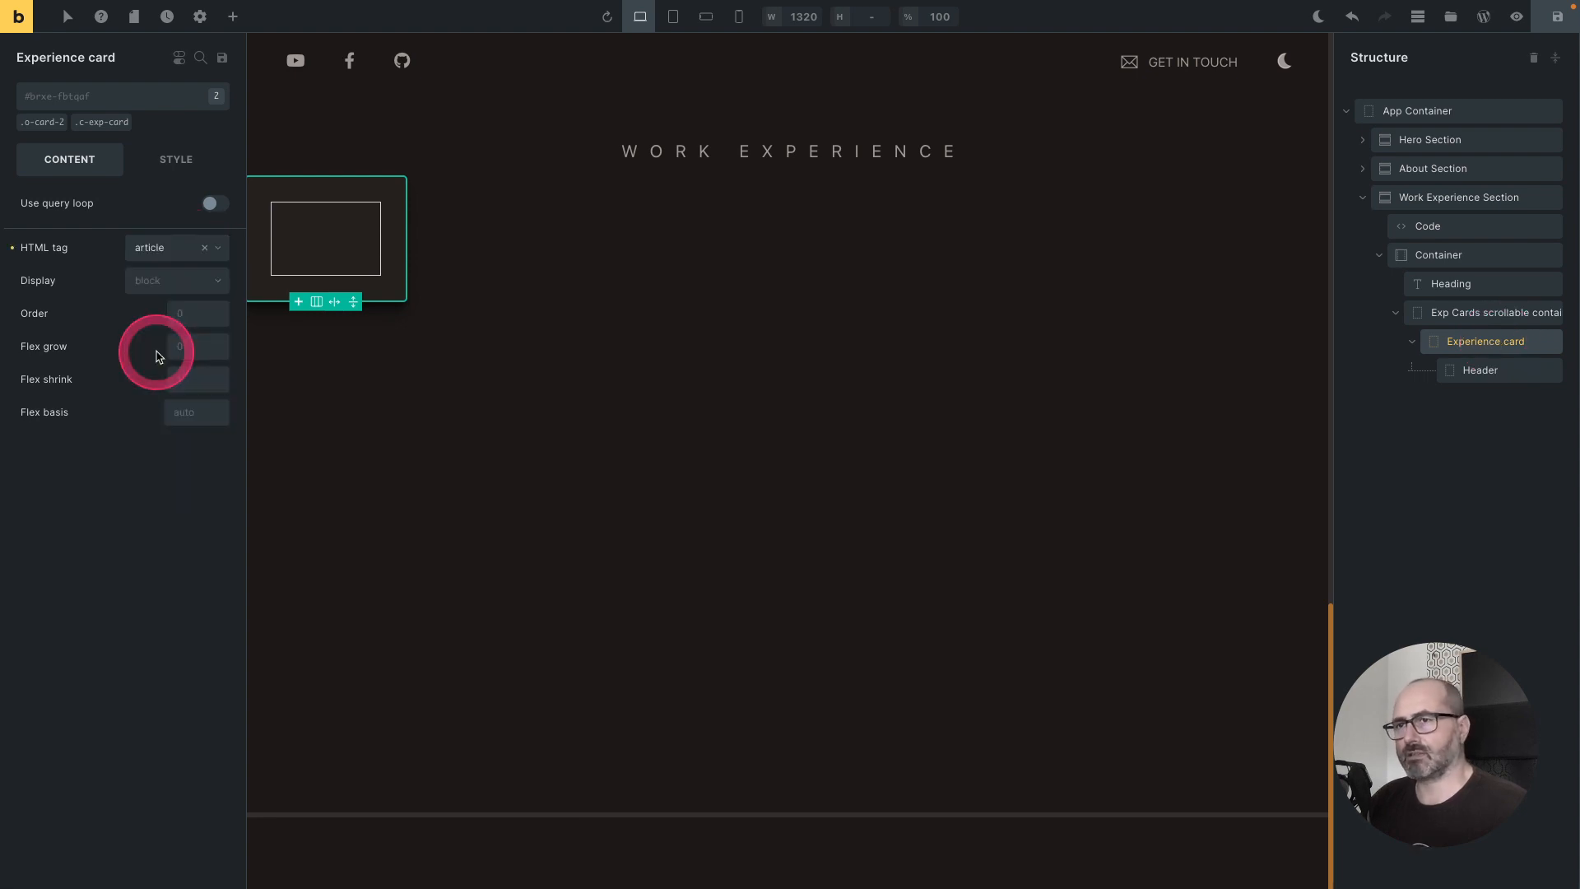
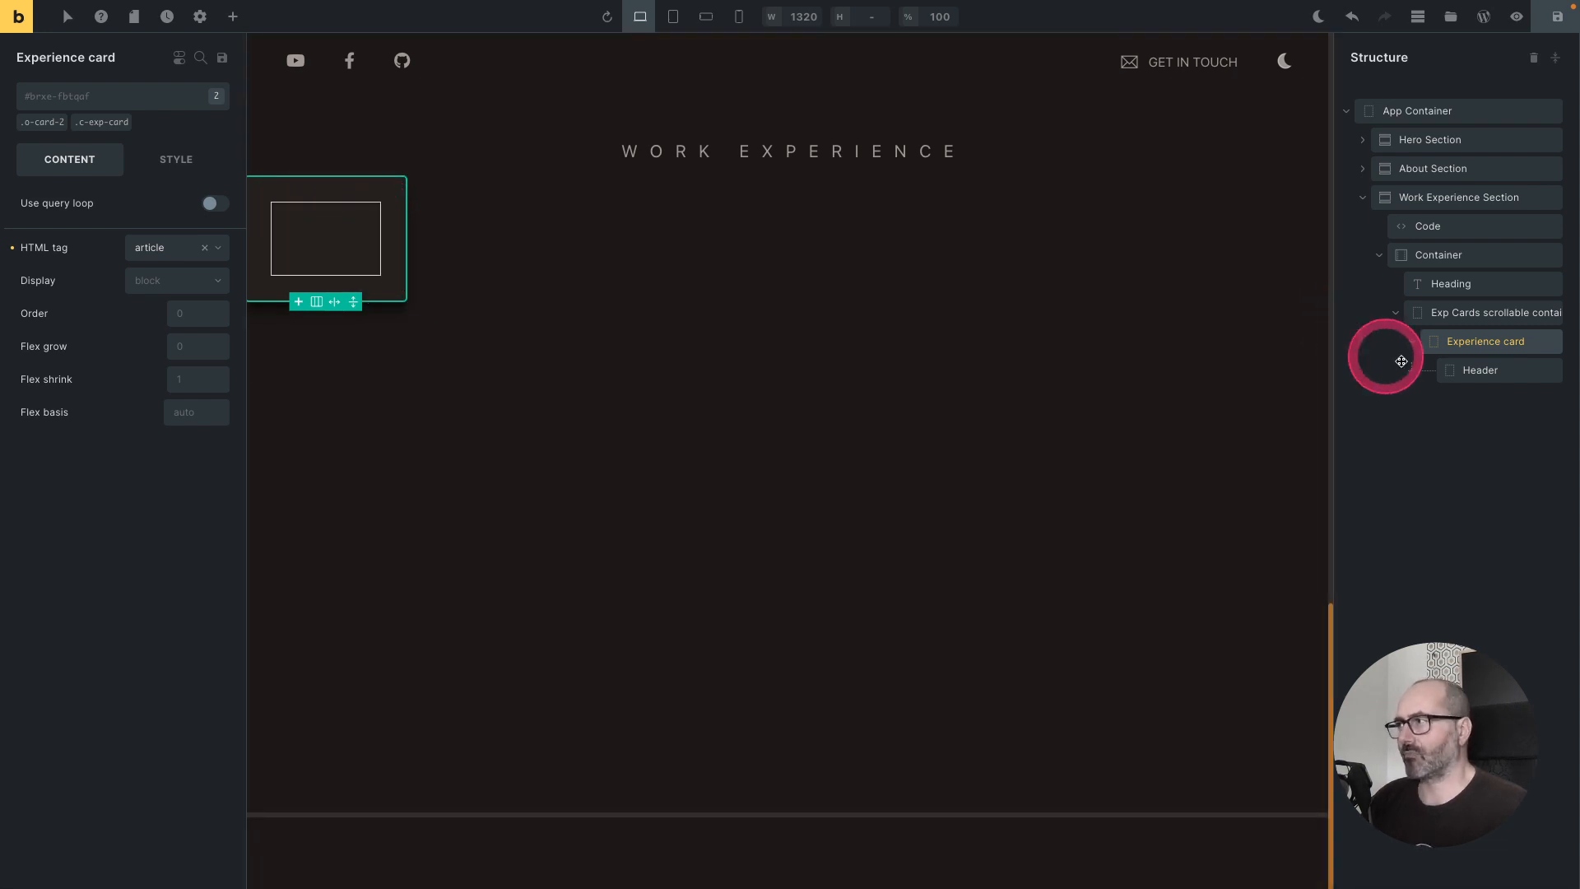
Step: Insert an Image element and two Basic Text elements inside the Header
left_click(1493, 372)
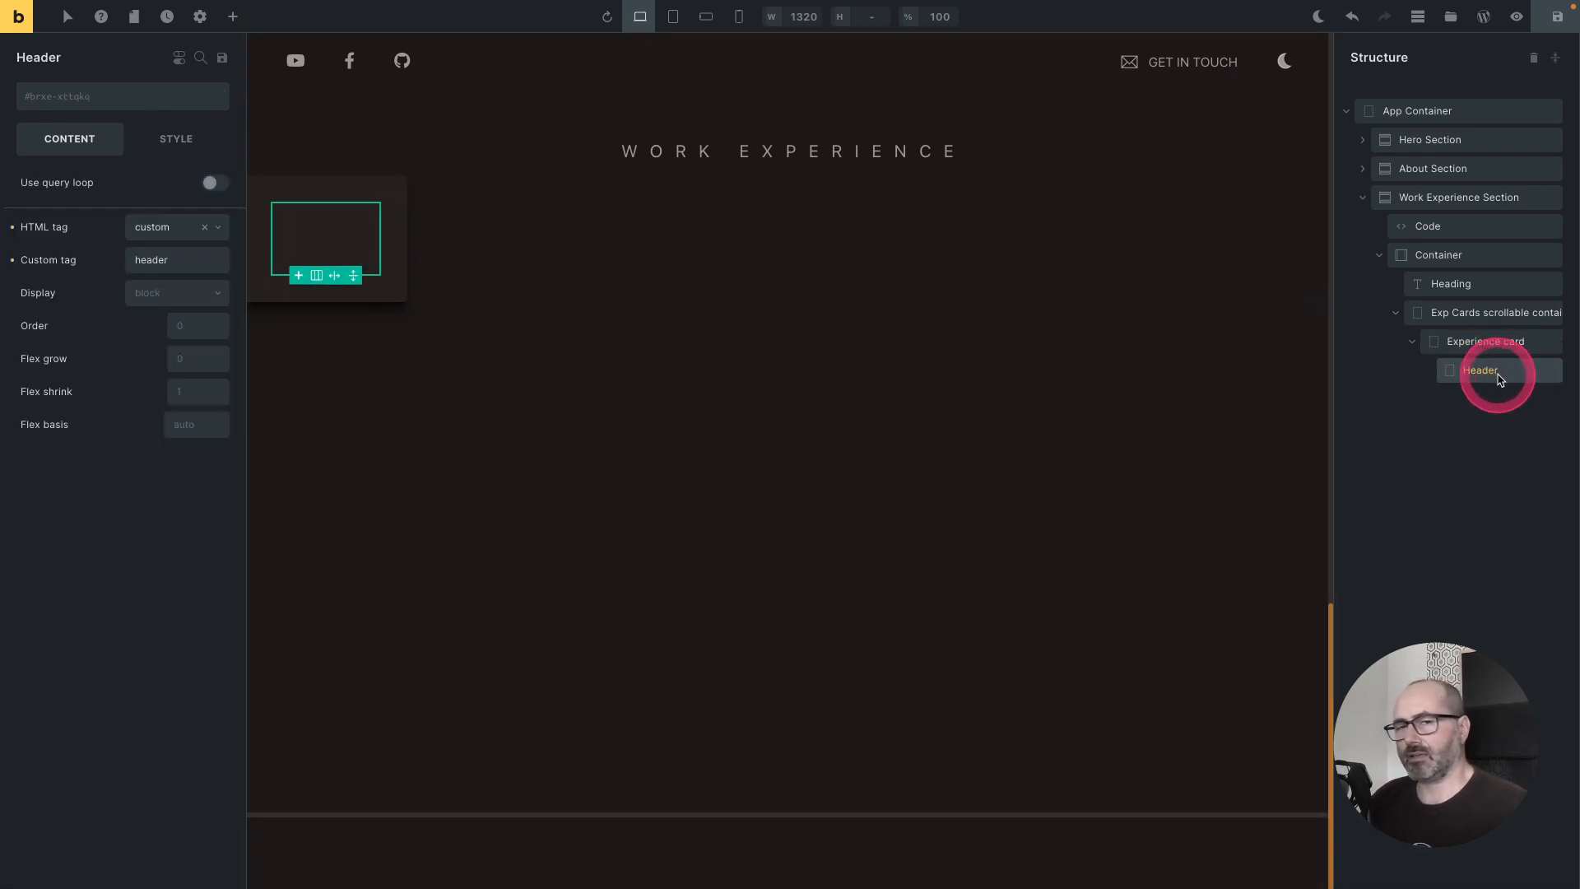
left_click(233, 16)
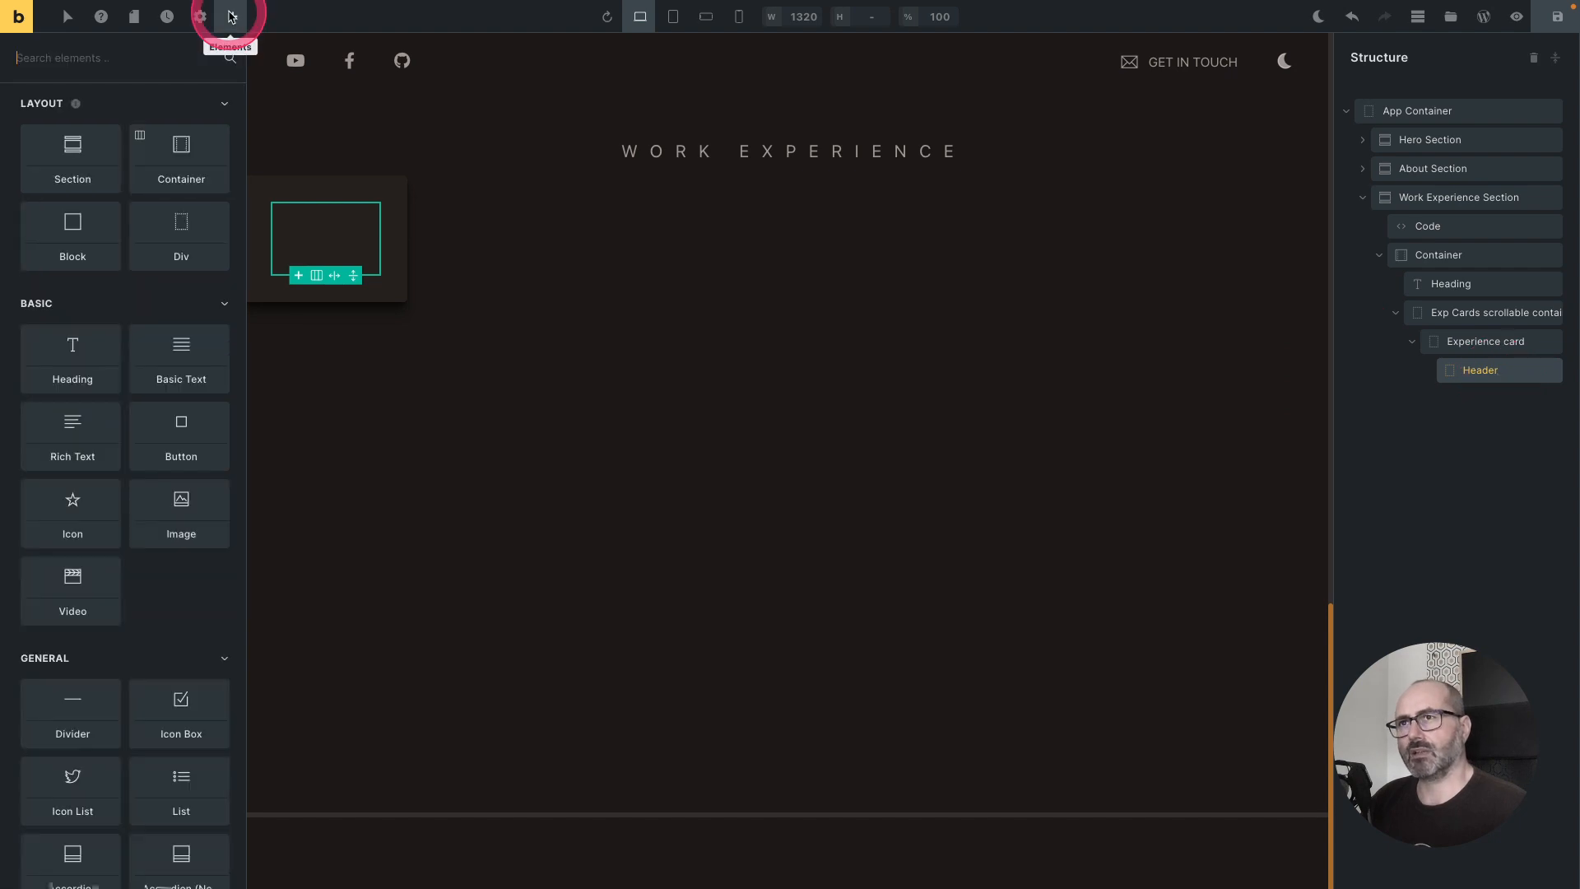
left_click(182, 496)
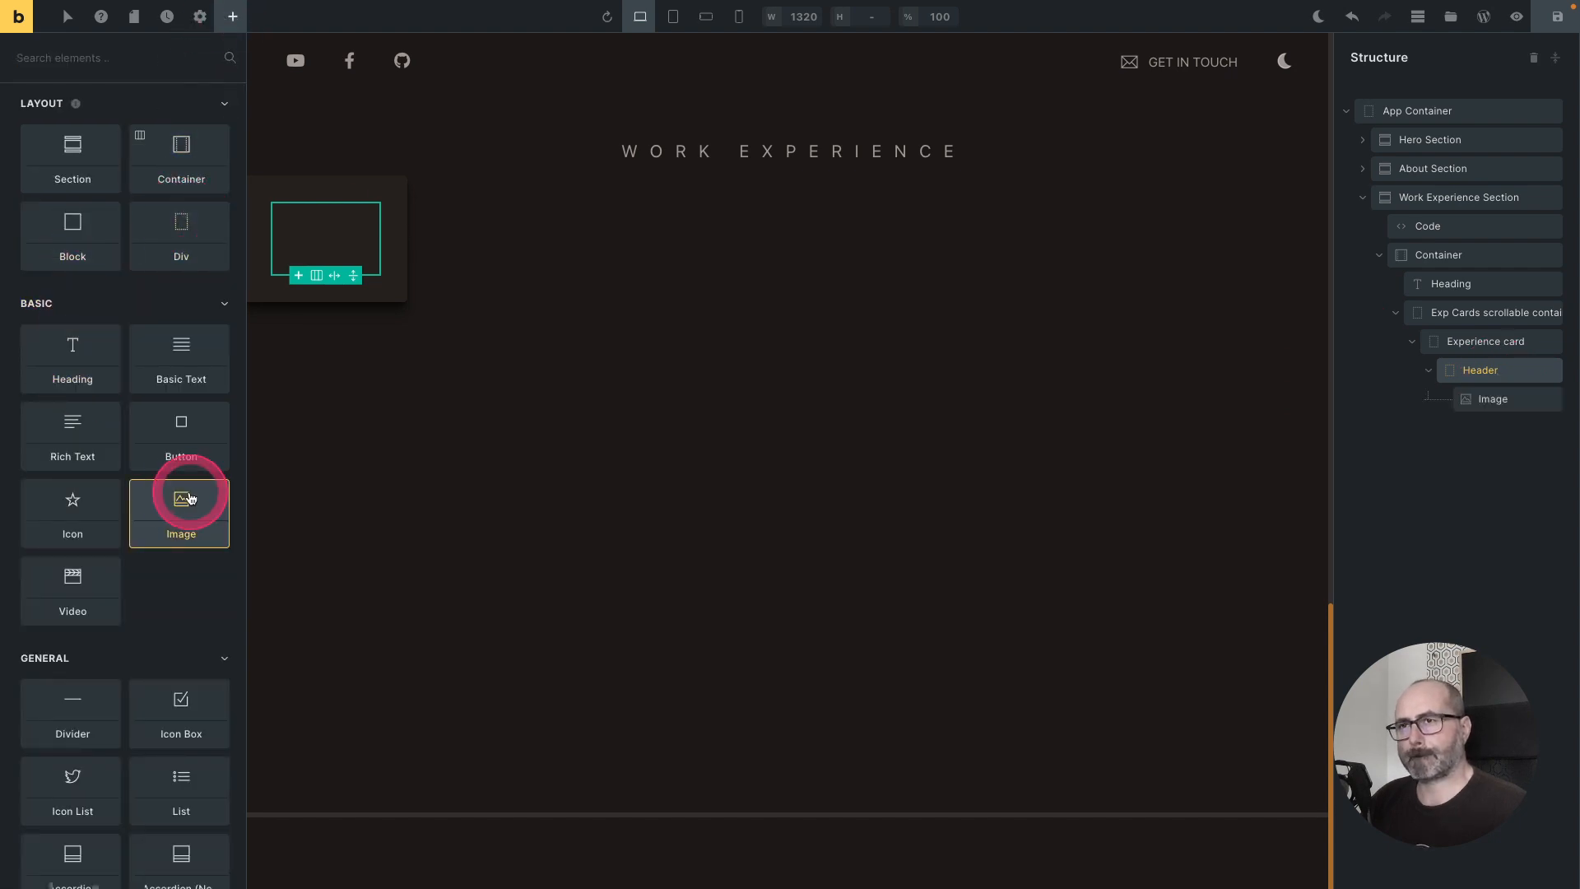
left_click(174, 358)
left_click(175, 359)
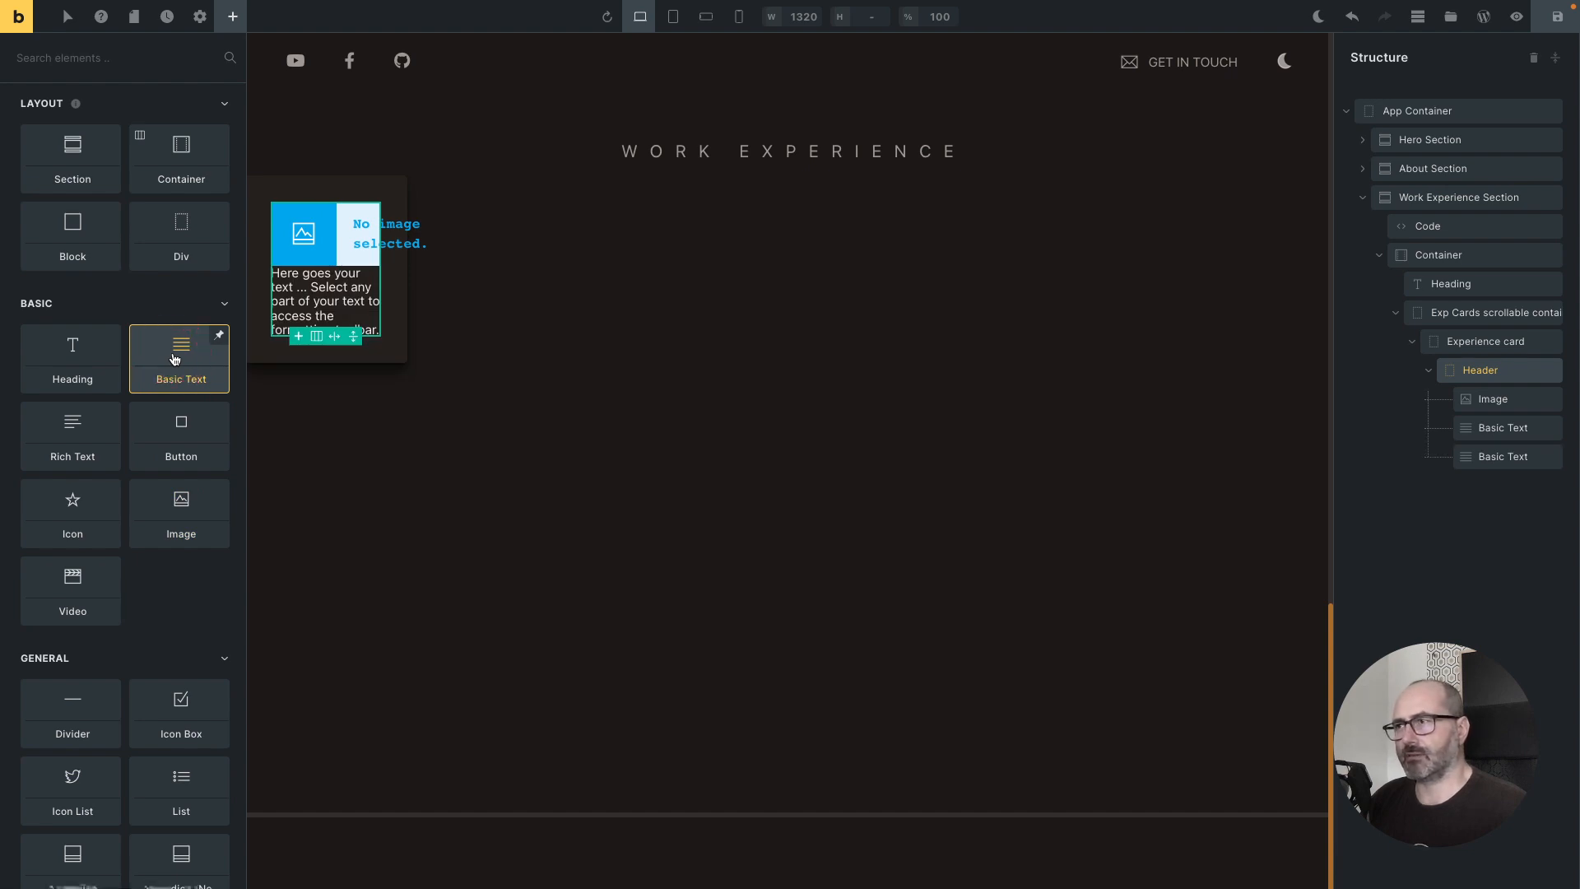
left_click(182, 421)
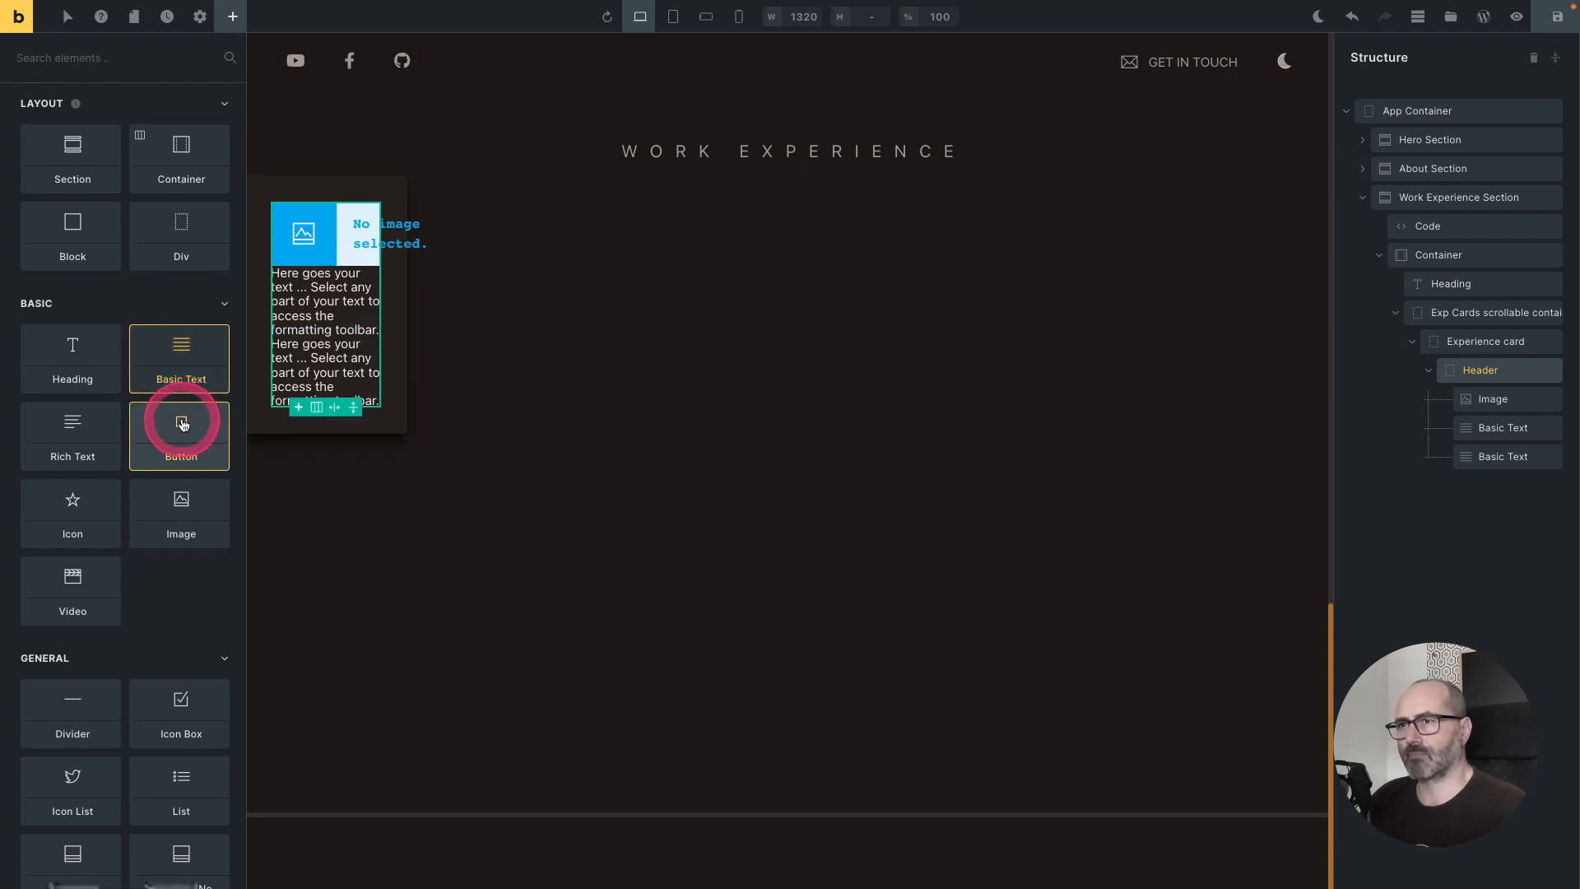
left_click_drag(183, 423, 433, 405)
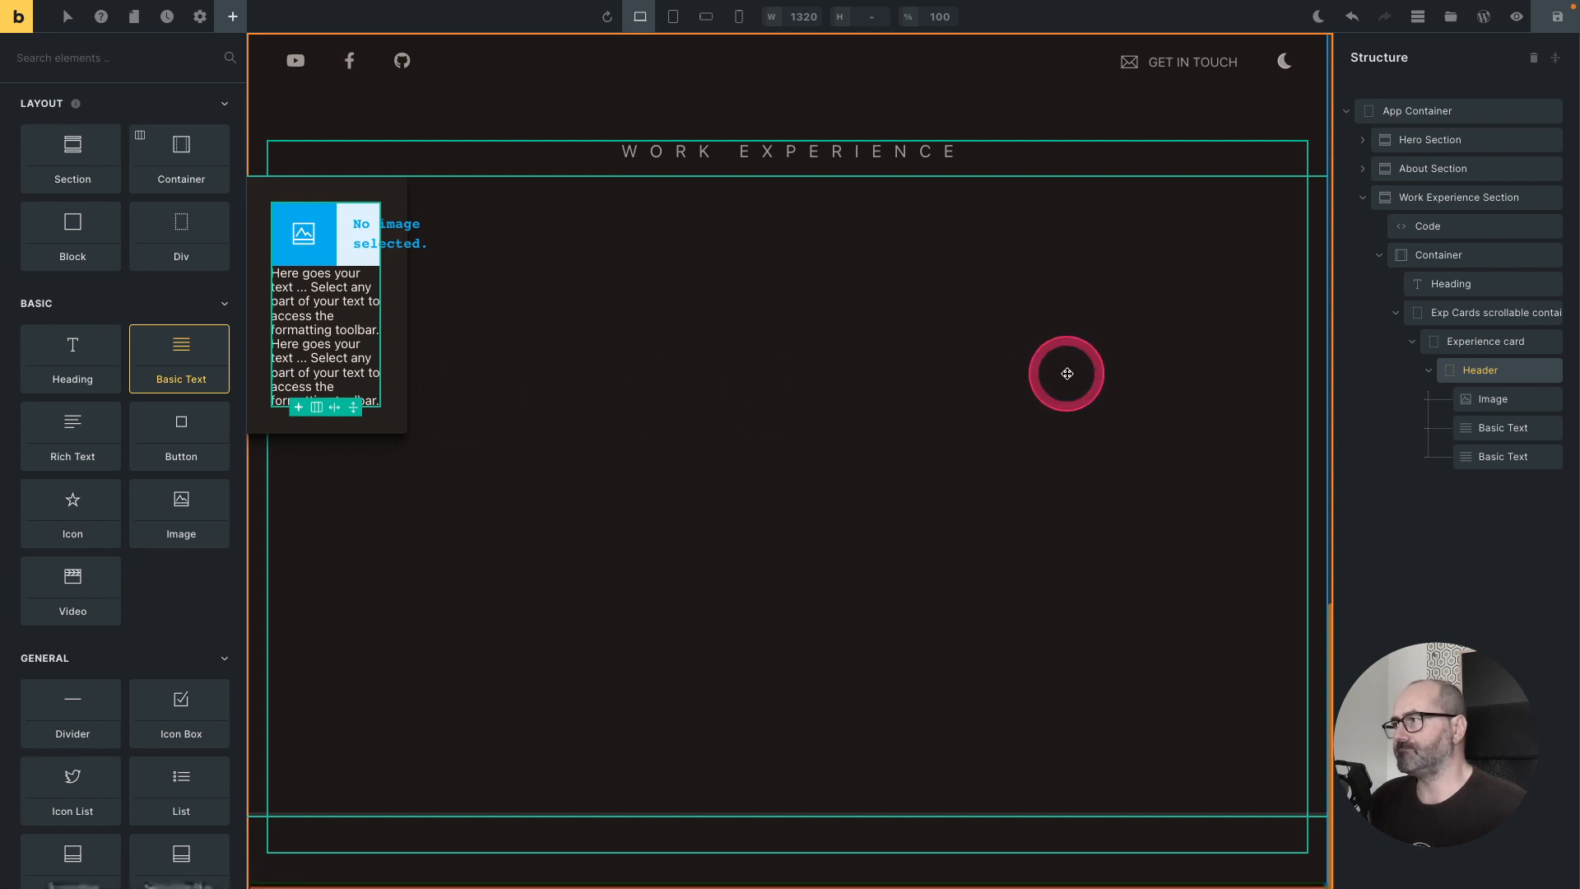
Step: Enable the query loop on the Experience card and set its query's post type to Work Experiences
left_click_drag(1067, 373, 1500, 343)
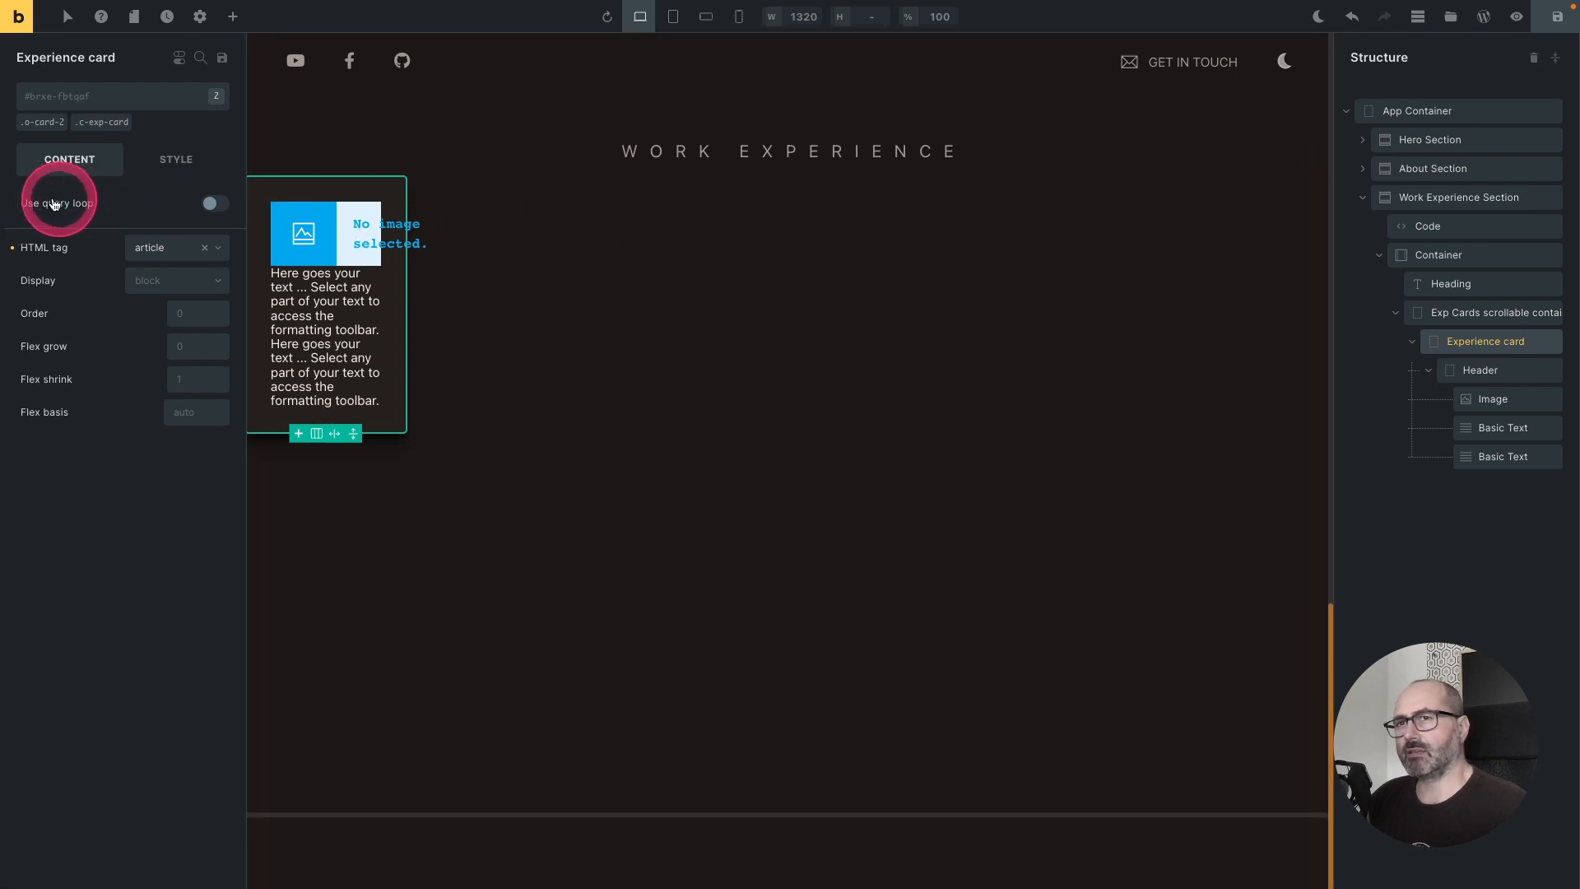
left_click(218, 205)
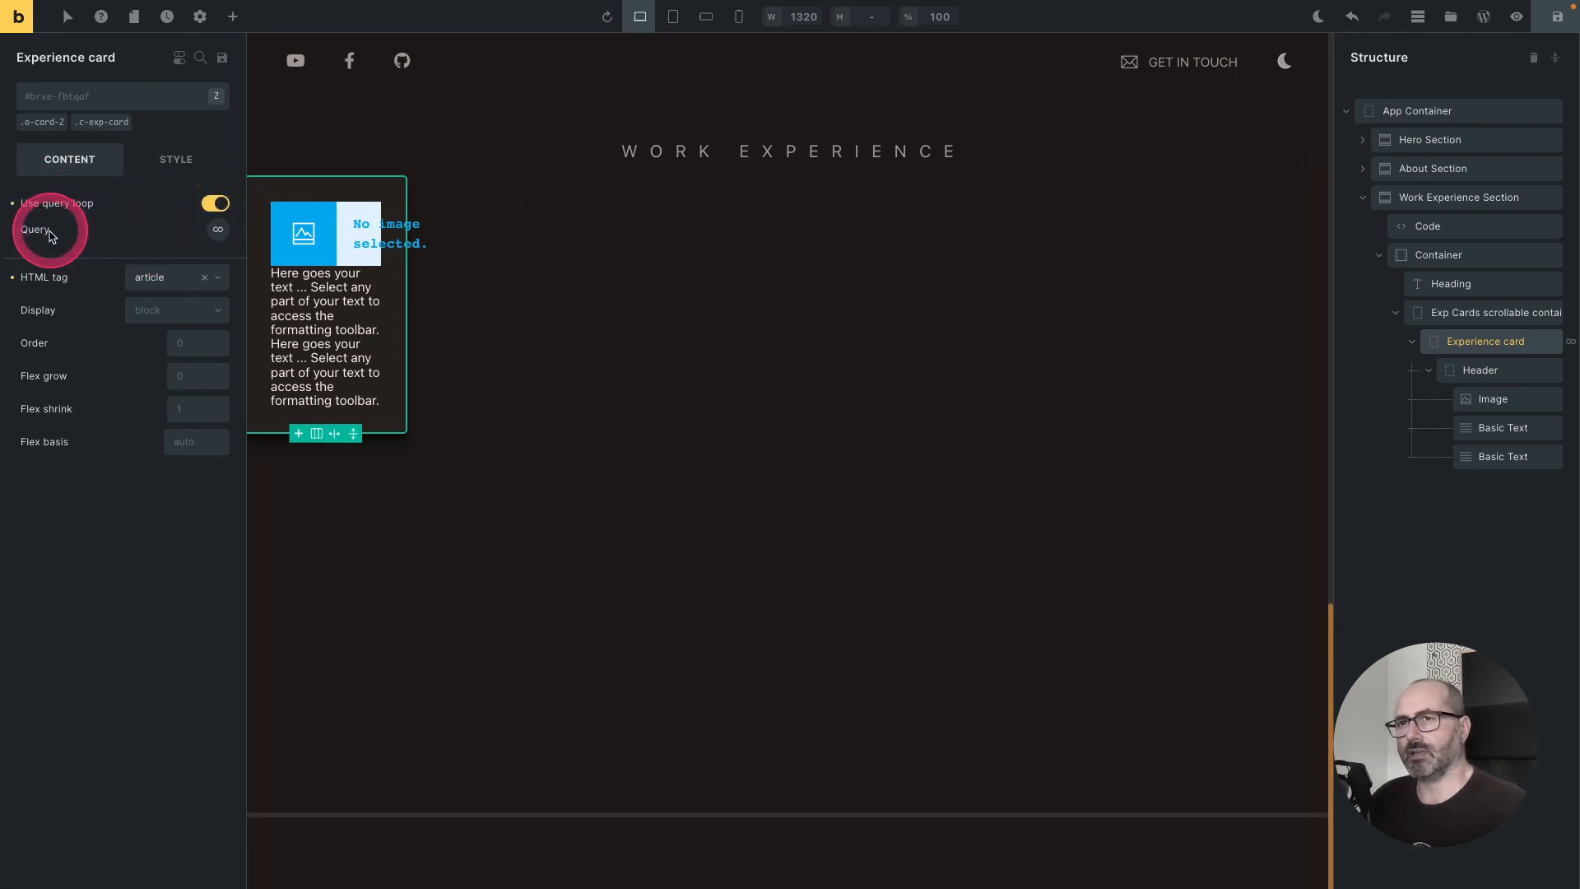
left_click(218, 231)
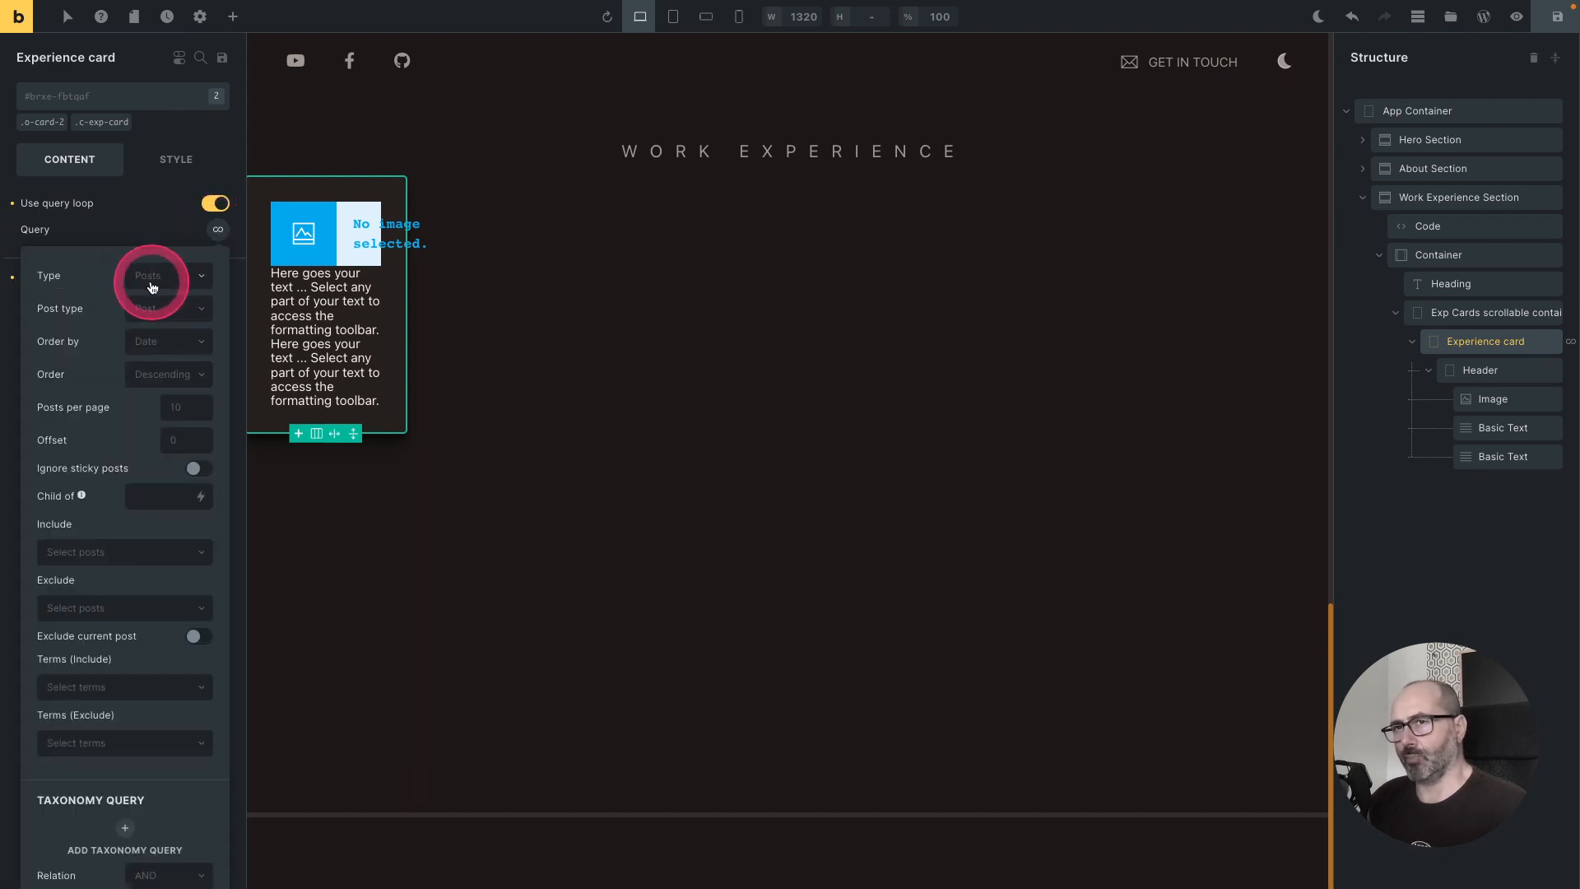
left_click(169, 312)
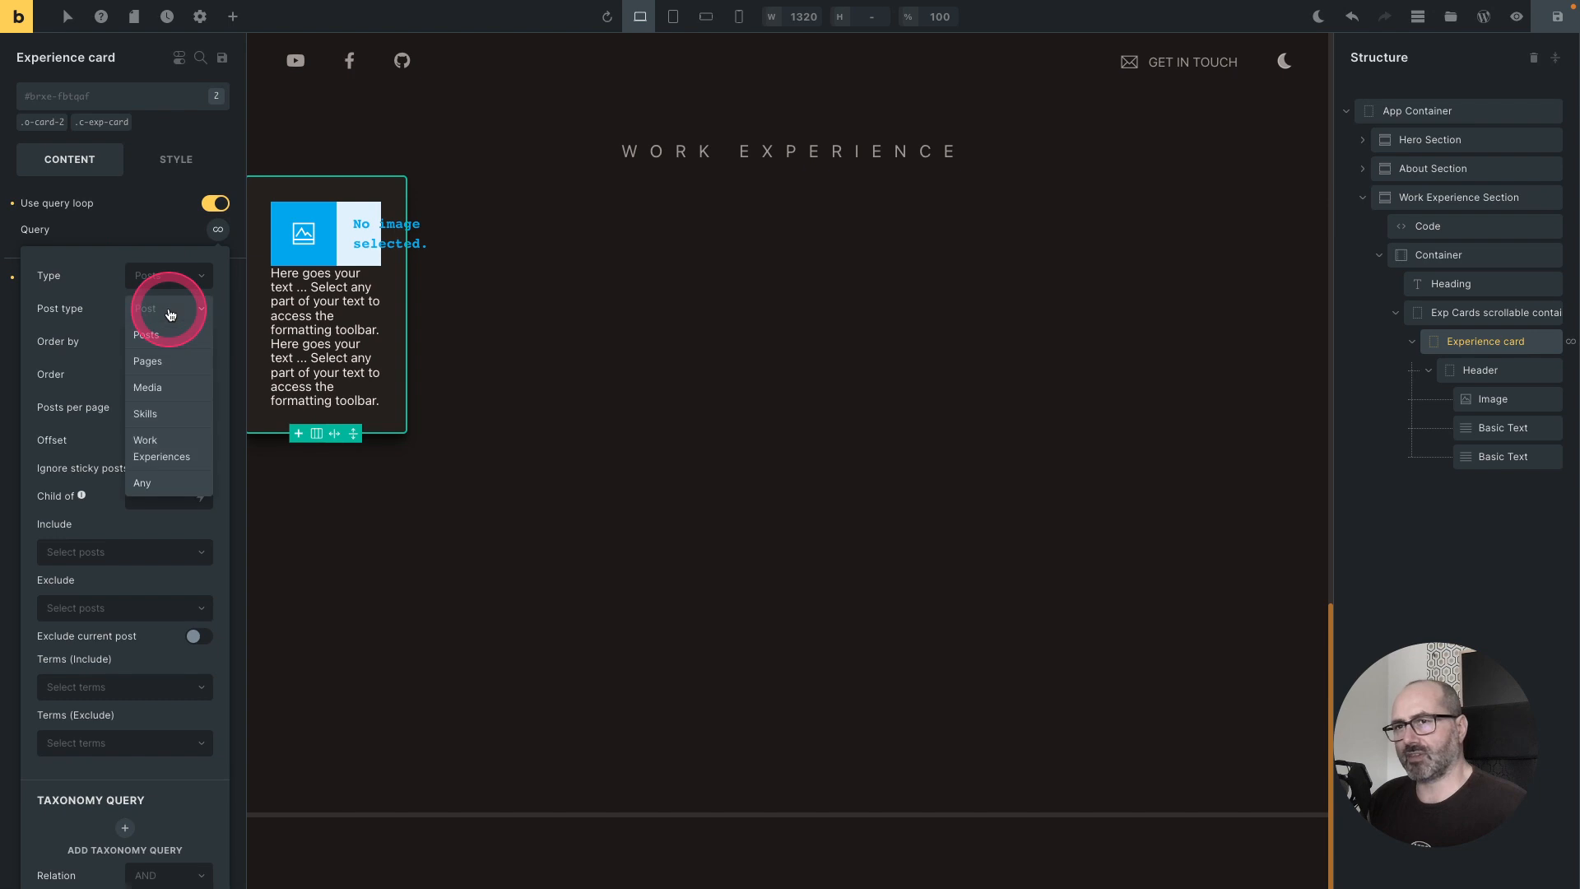
left_click(148, 451)
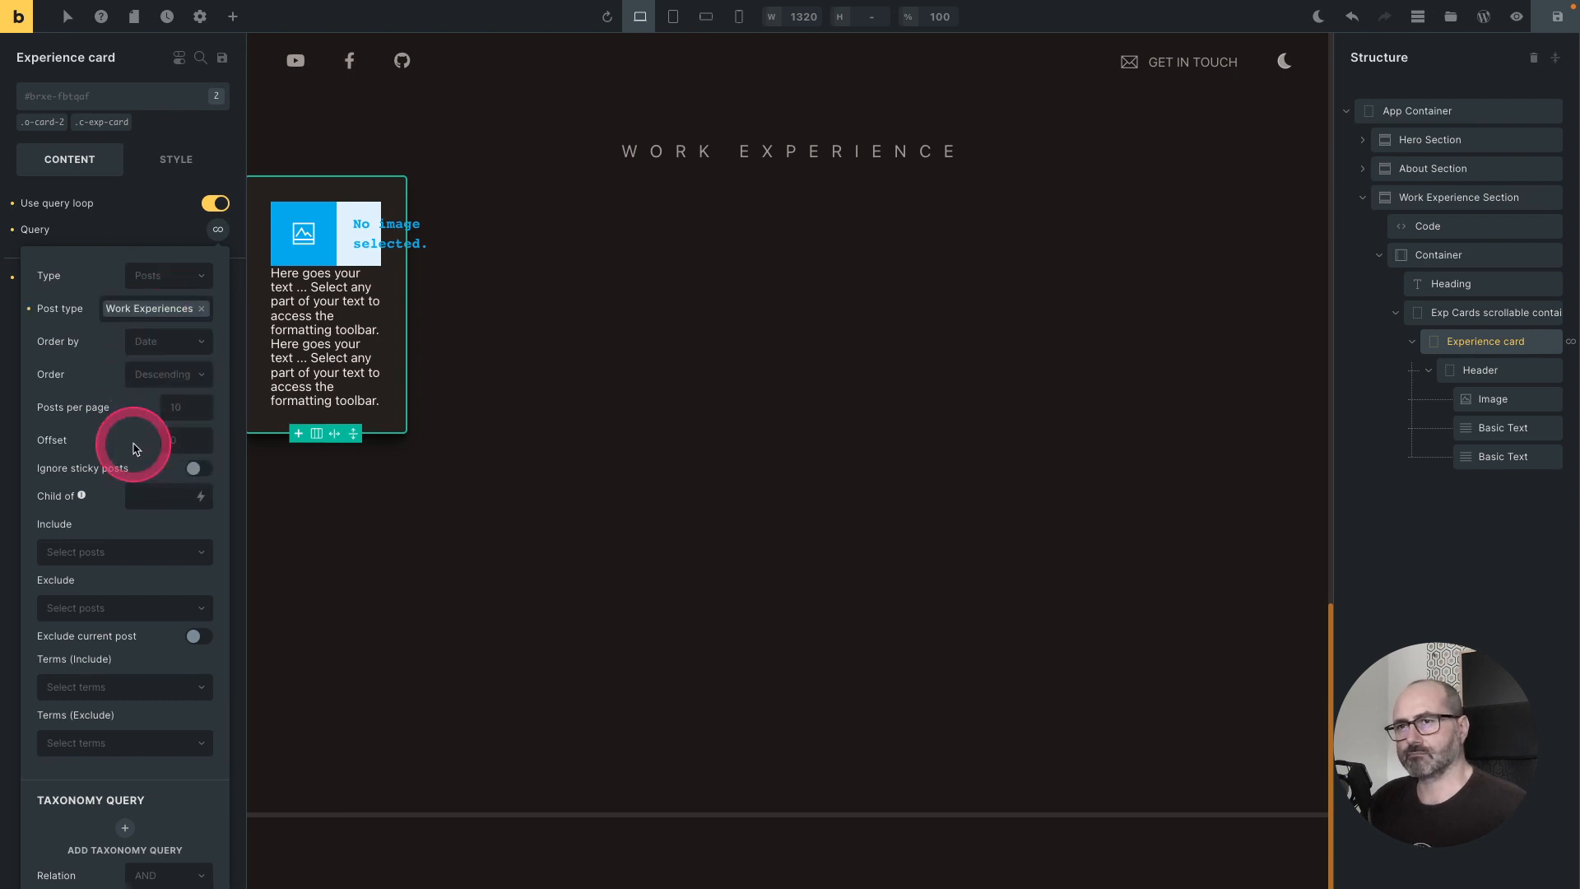
left_click(124, 229)
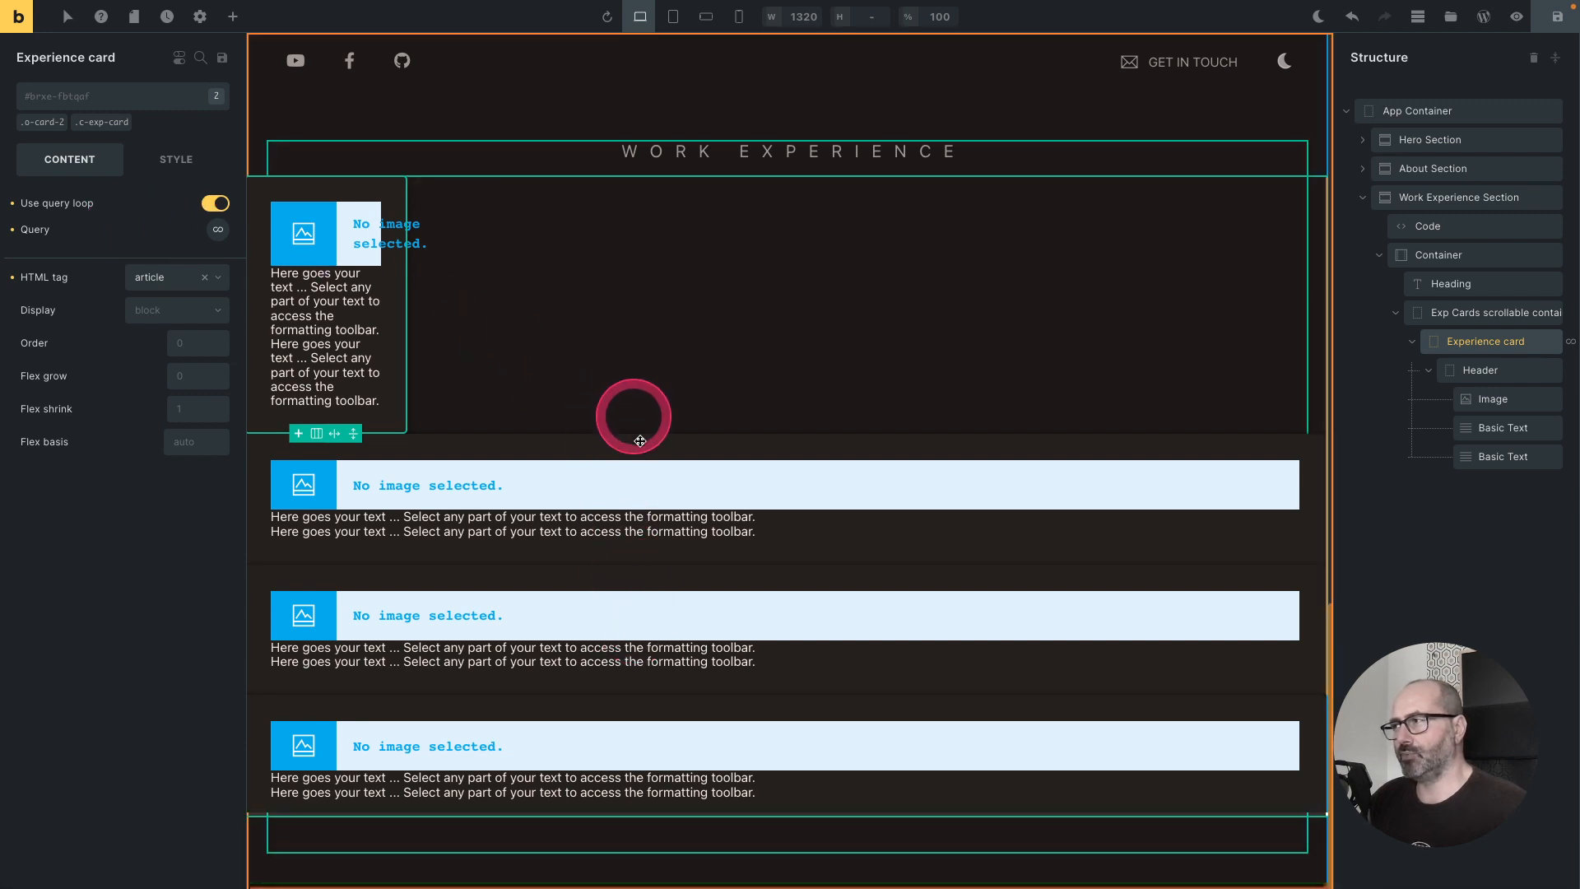
scroll(638, 464, "down", 2)
scroll(635, 459, "up", 2)
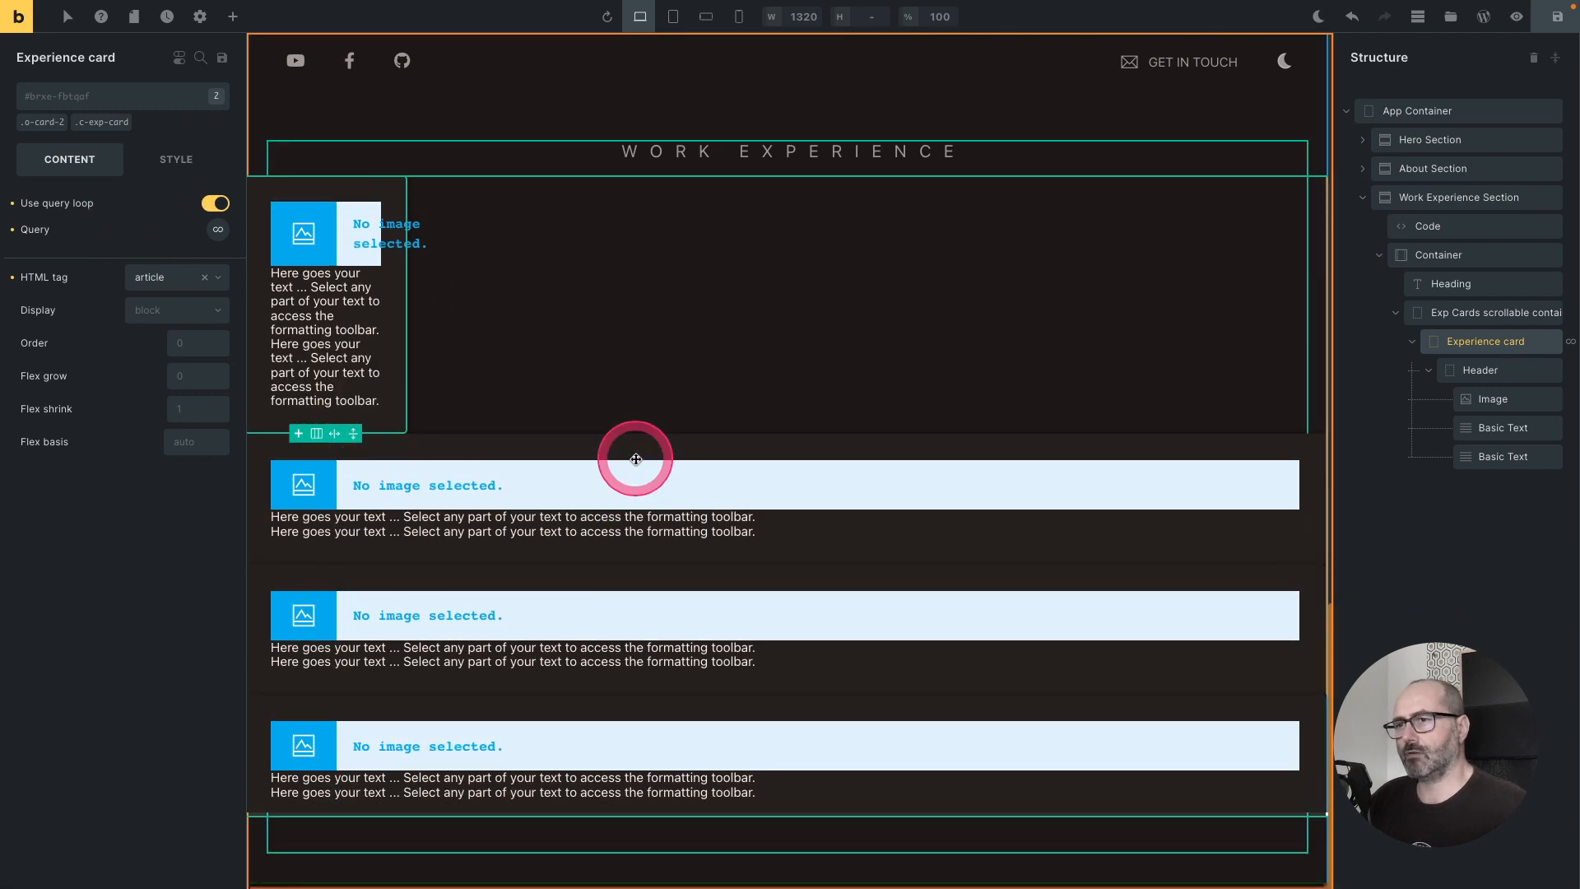
scroll(636, 459, "down", 2)
scroll(636, 458, "up", 2)
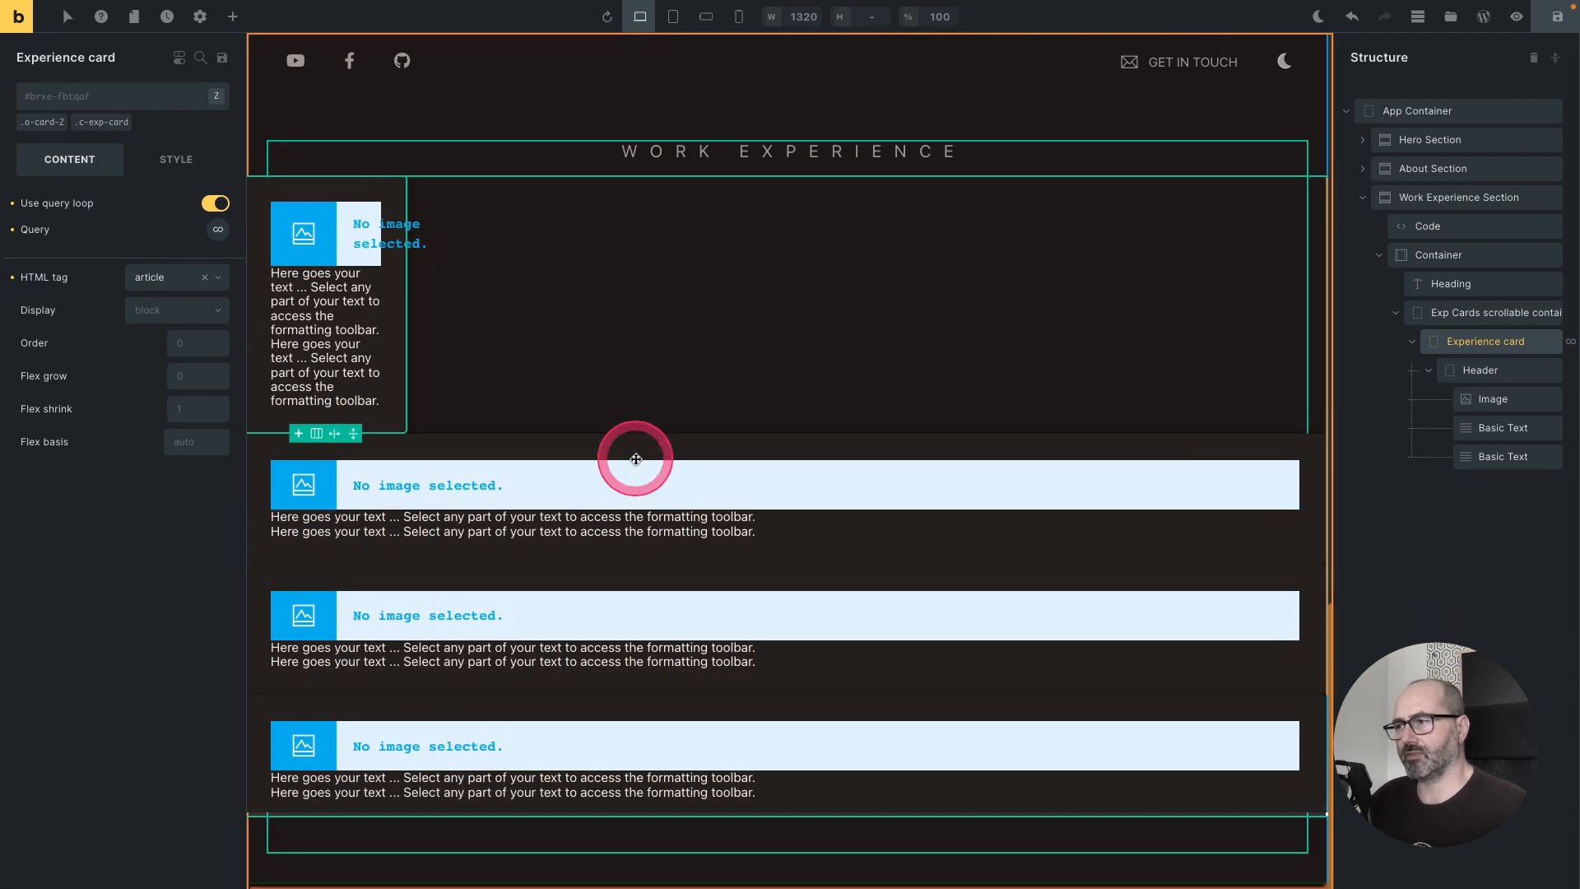
Step: Apply the Flex Row utility class, o-flex-row, to the Header
left_click(1505, 372)
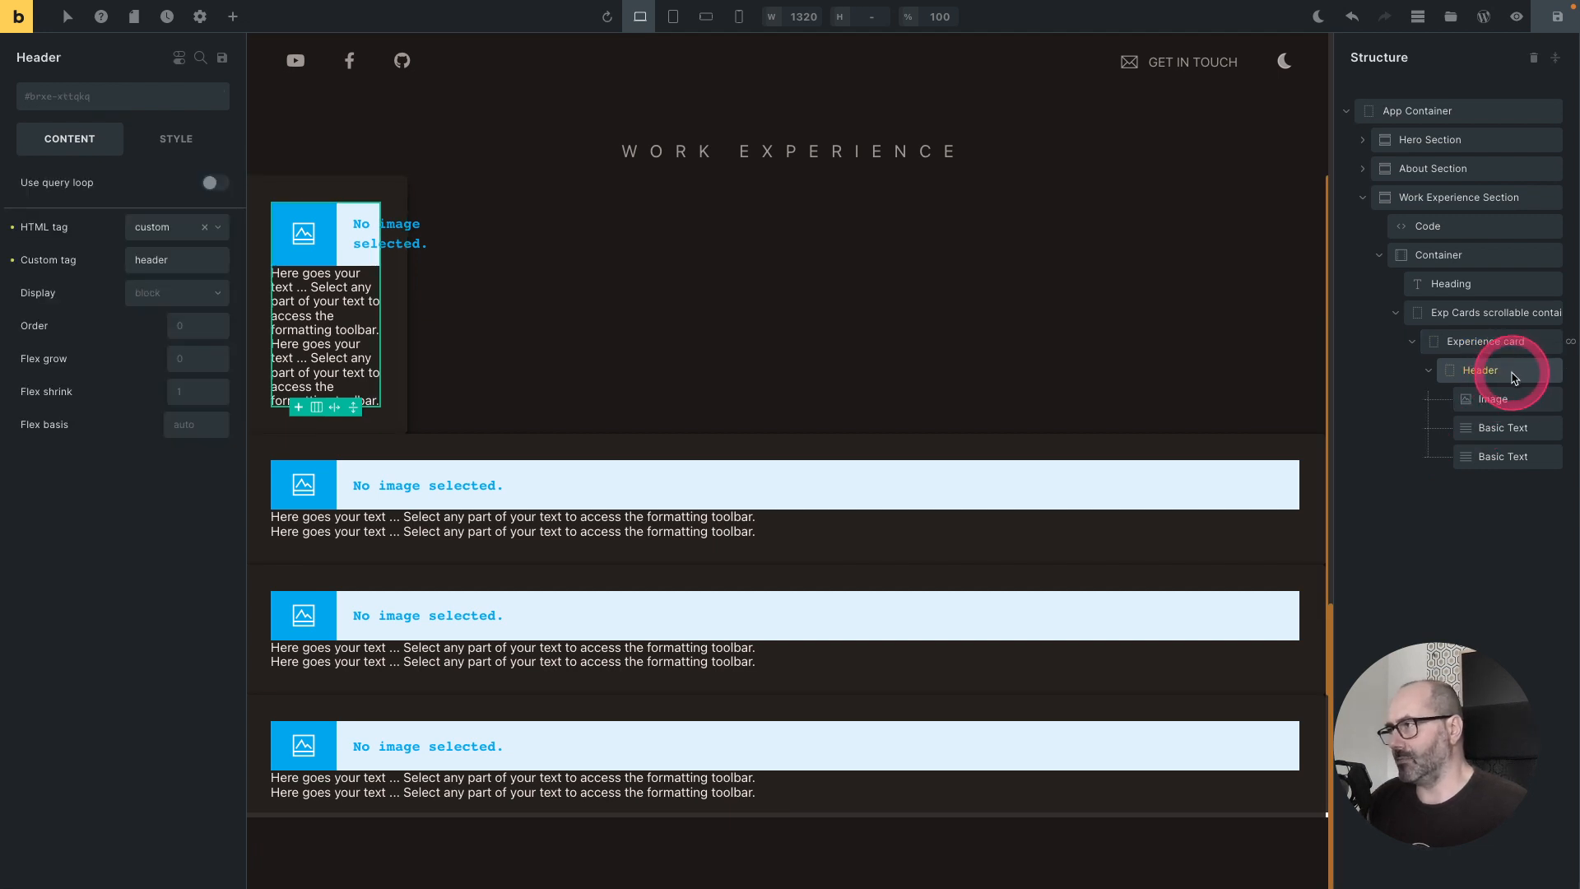
right_click(59, 93)
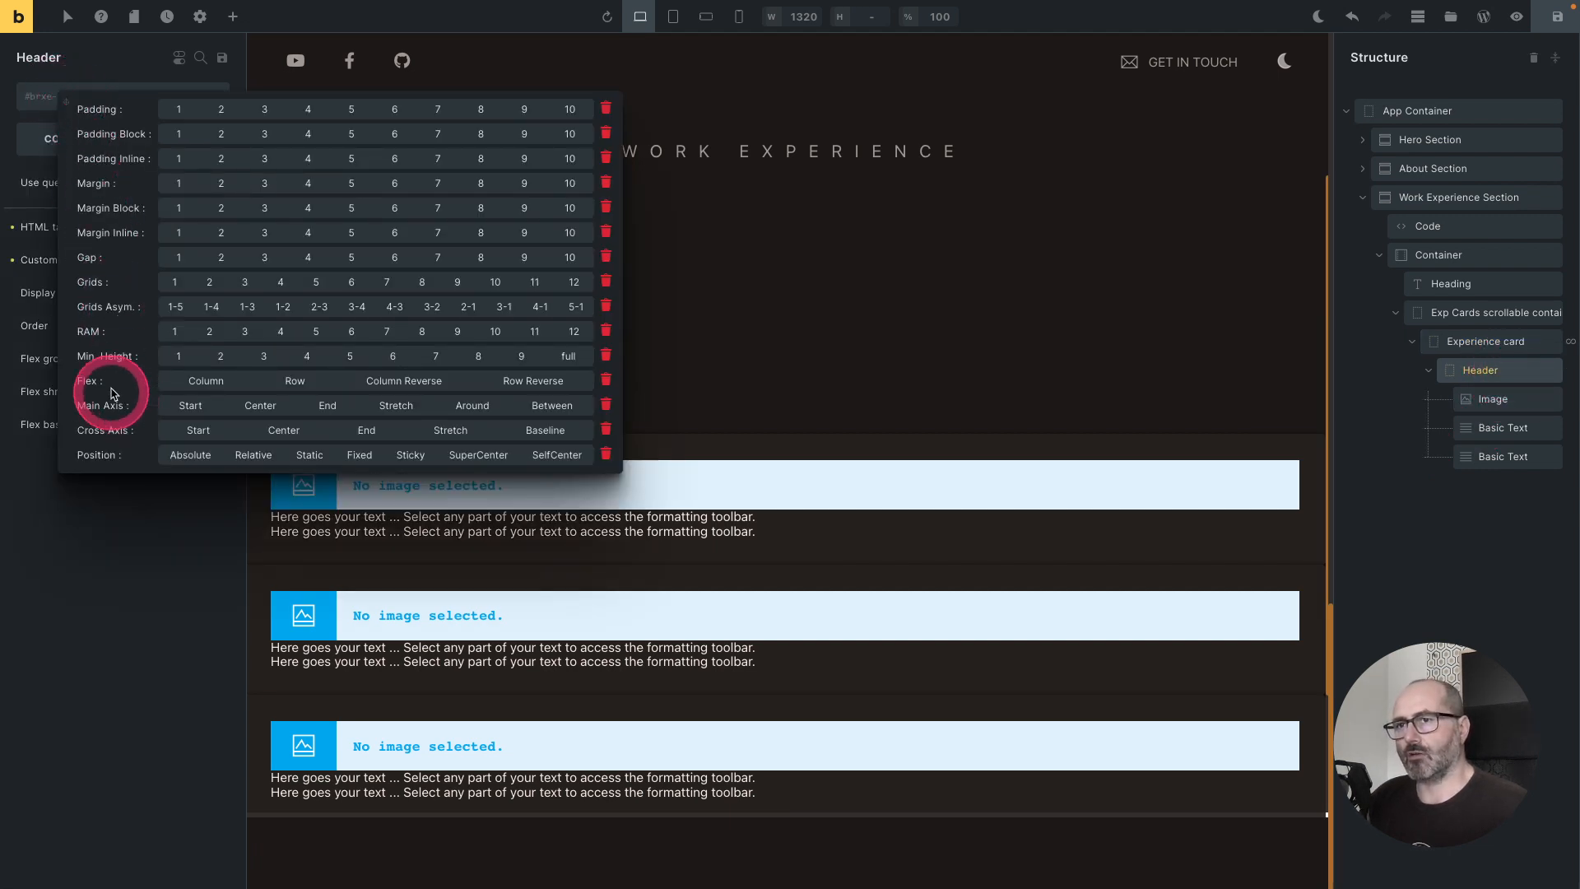
left_click(289, 383)
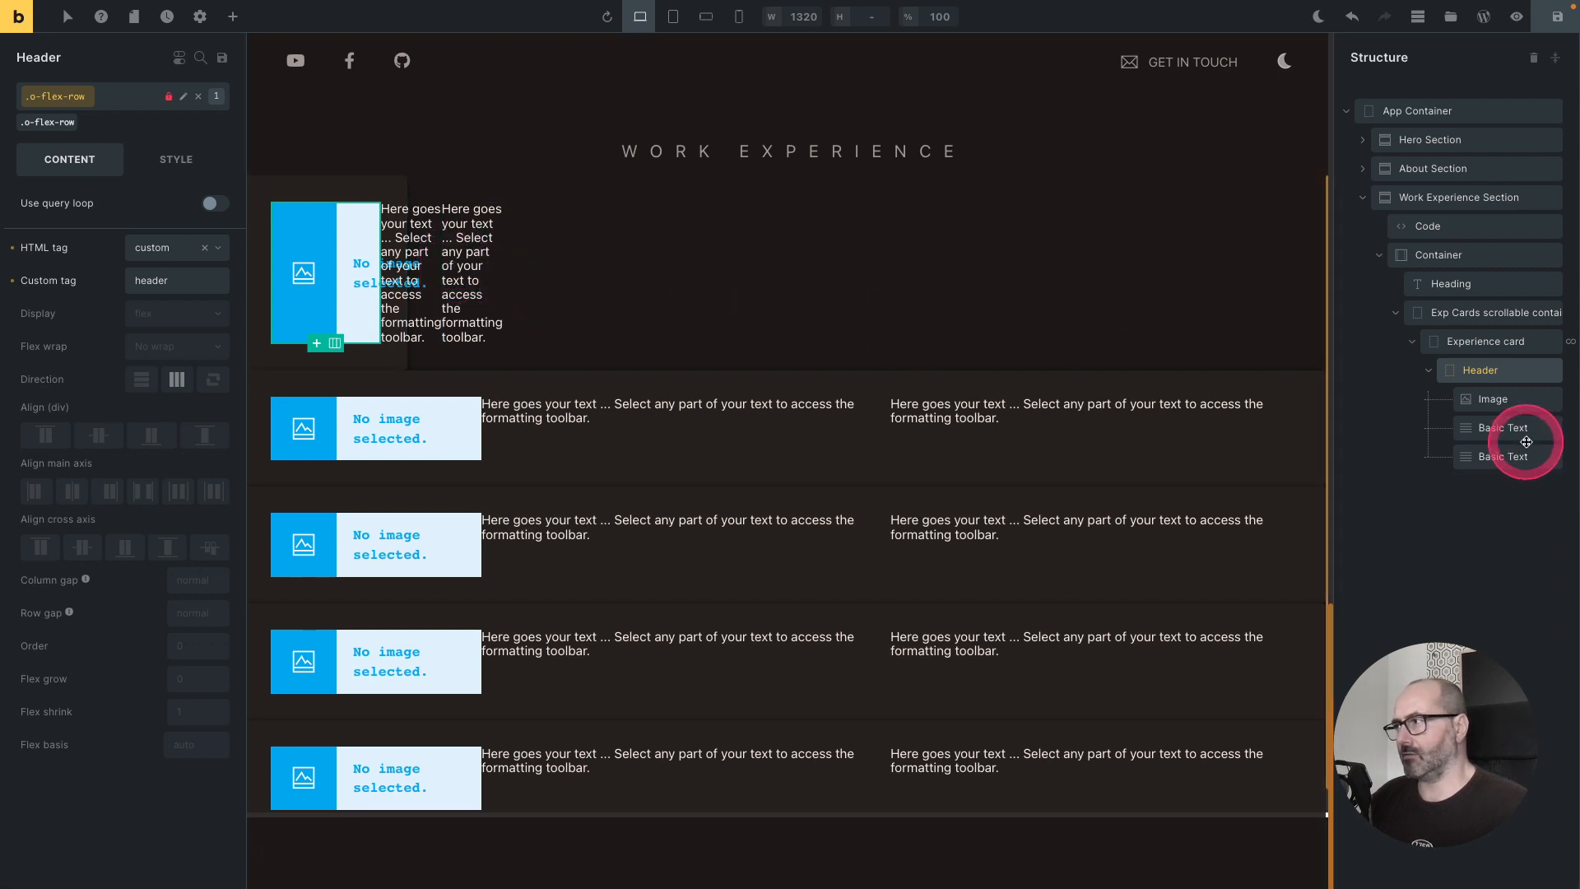
Step: Wrap the Header's first Basic Text in a div and move the second Basic Text into that div
right_click(1507, 431)
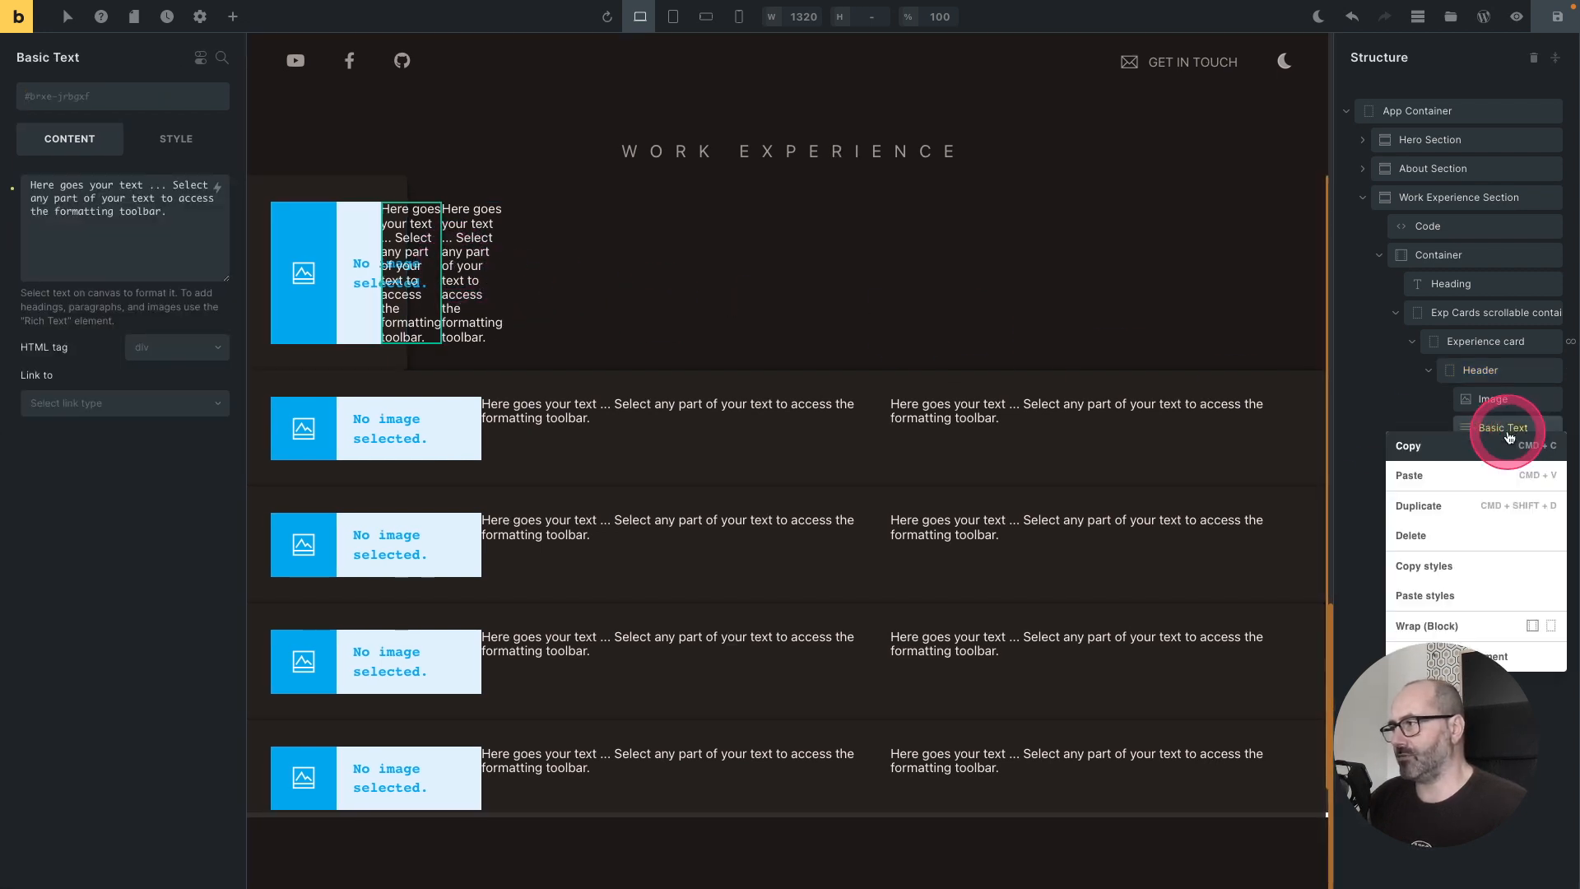
left_click(1551, 627)
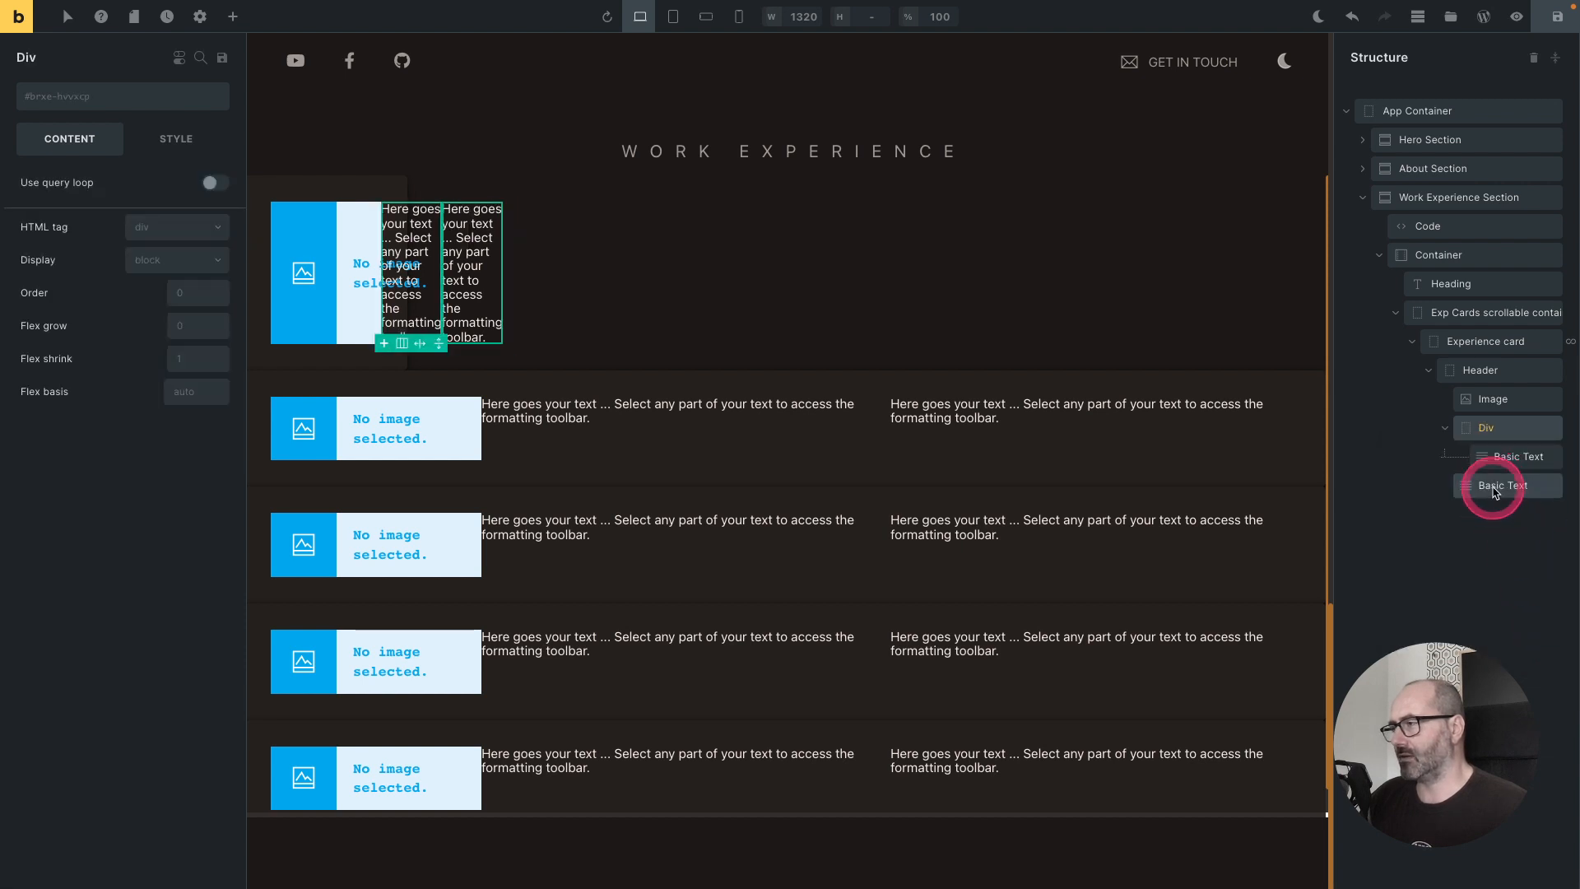
mouse_move(1508, 478)
left_mouse_down()
mouse_move(1473, 479)
mouse_move(1490, 471)
left_mouse_up()
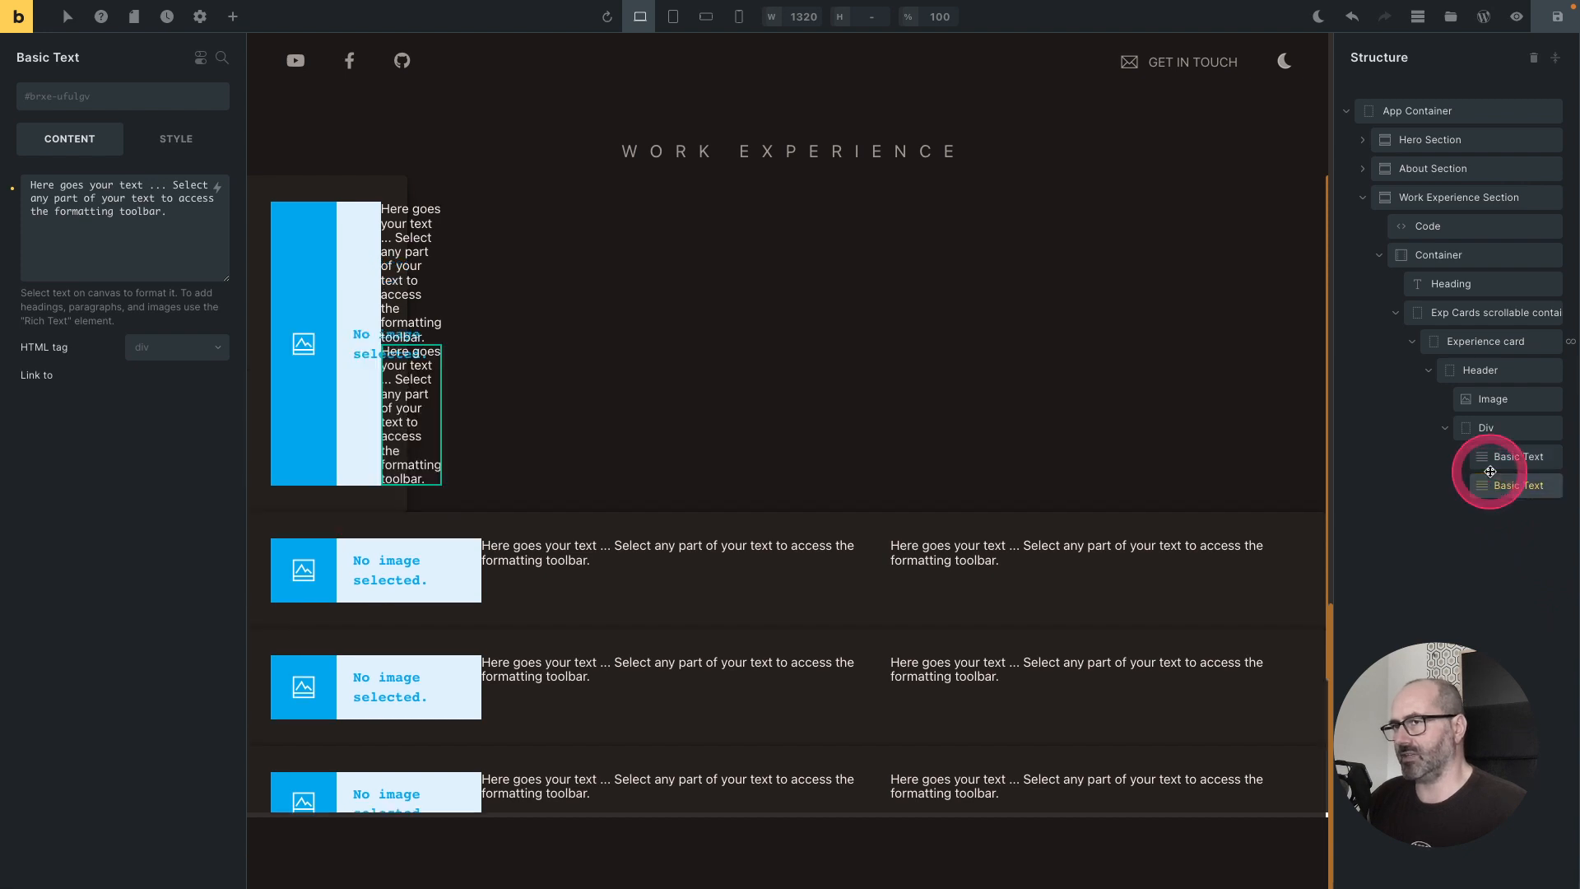
Step: Apply the Flex Column utility class, o-flex-col, to the div that wraps the two texts
left_click(1483, 428)
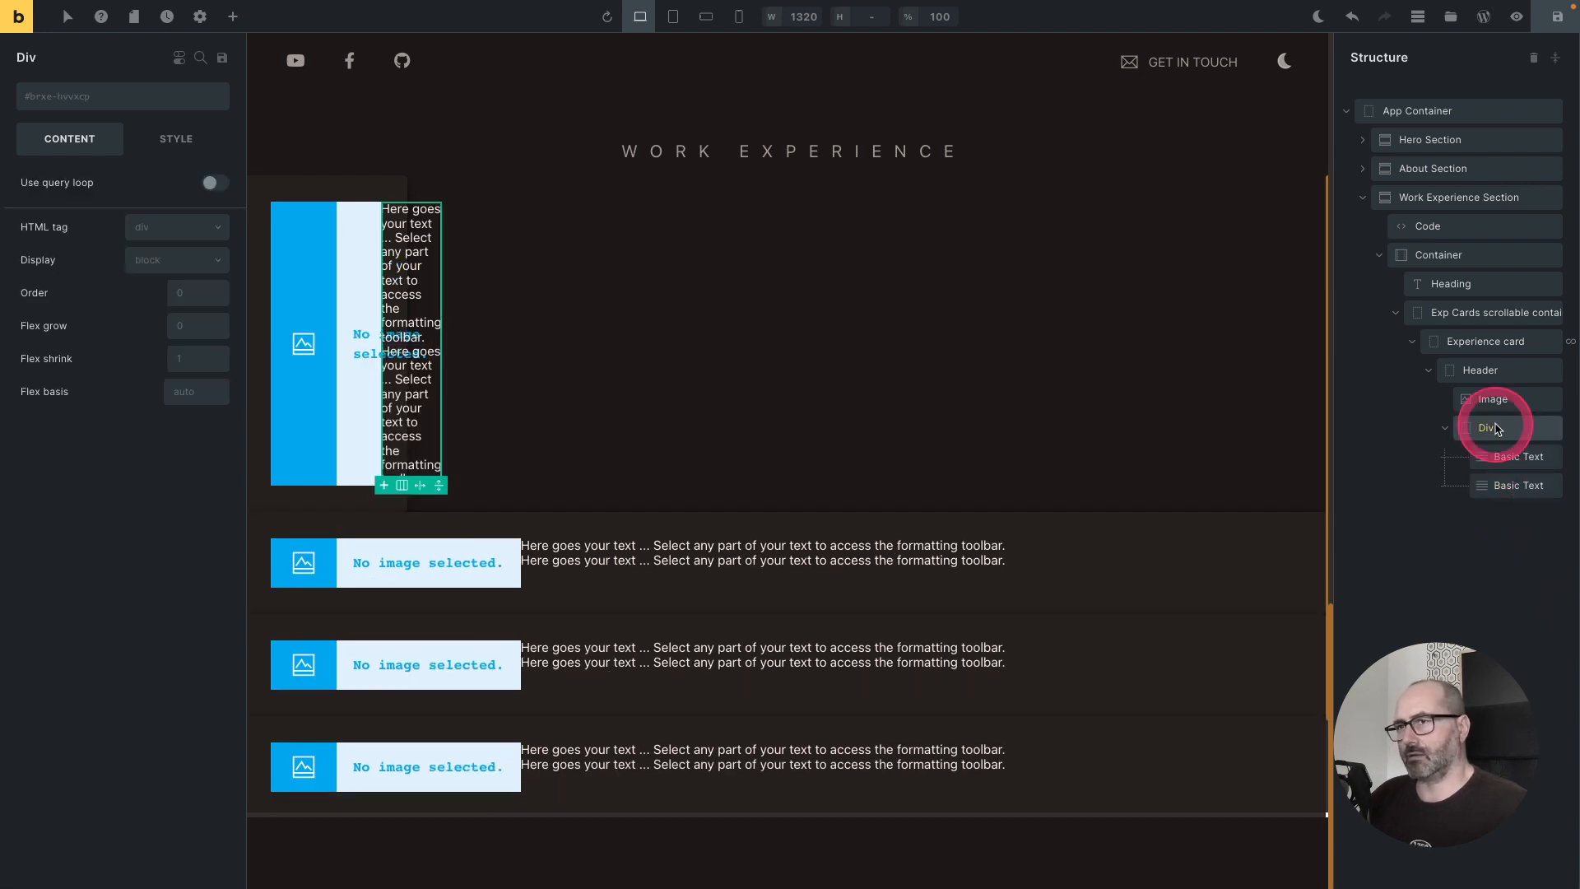
left_click(45, 100)
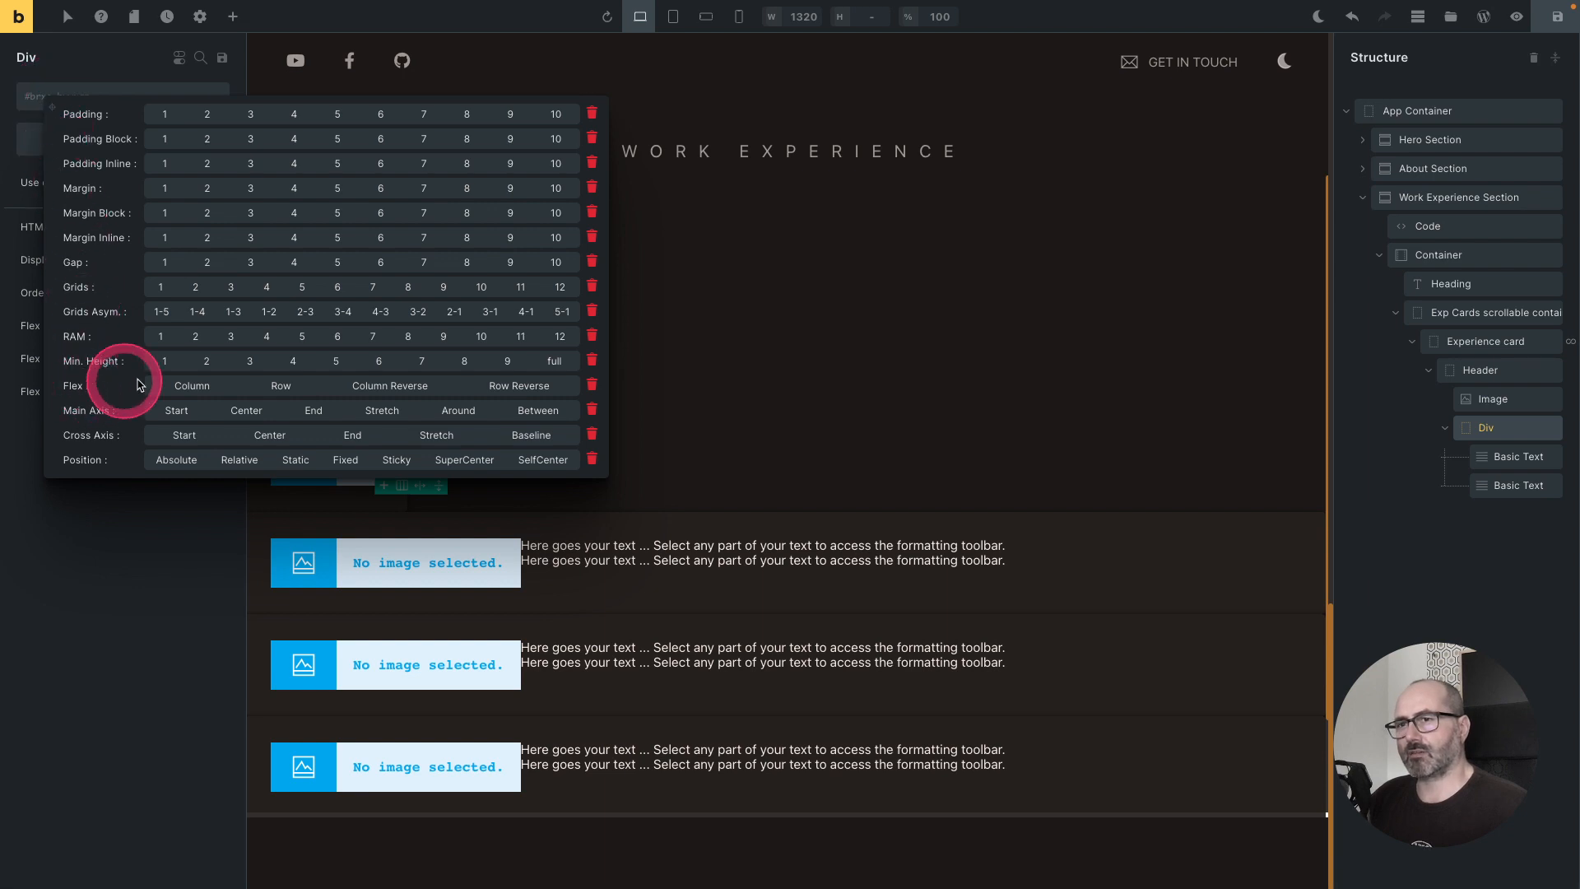
left_click(197, 386)
left_click(198, 386)
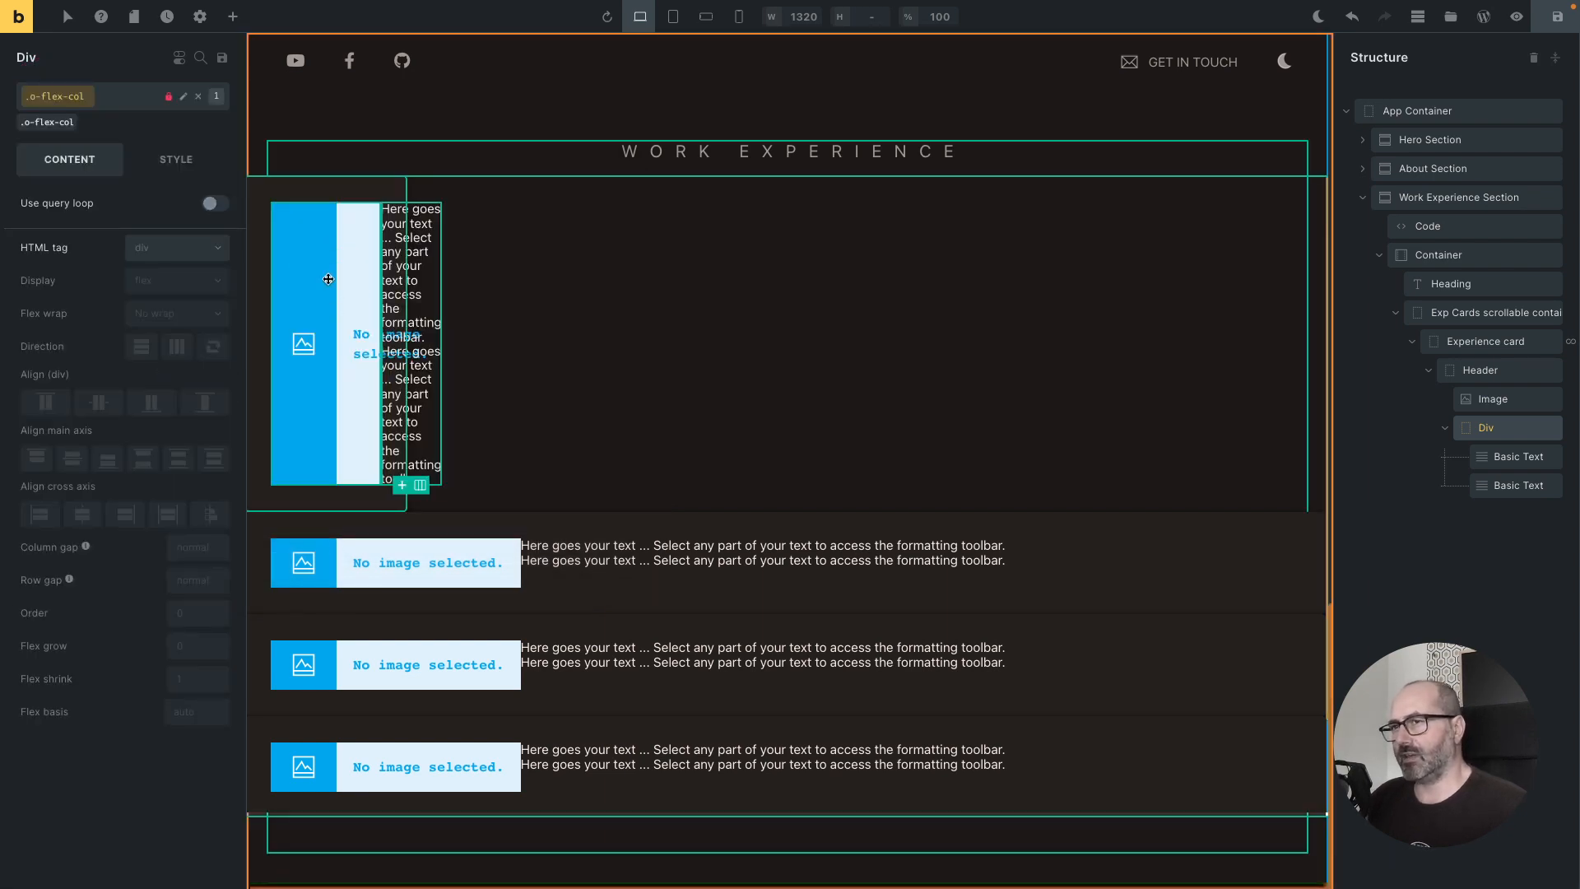
Step: Set the Header image's source to the Featured image dynamic data tag
left_click(329, 279)
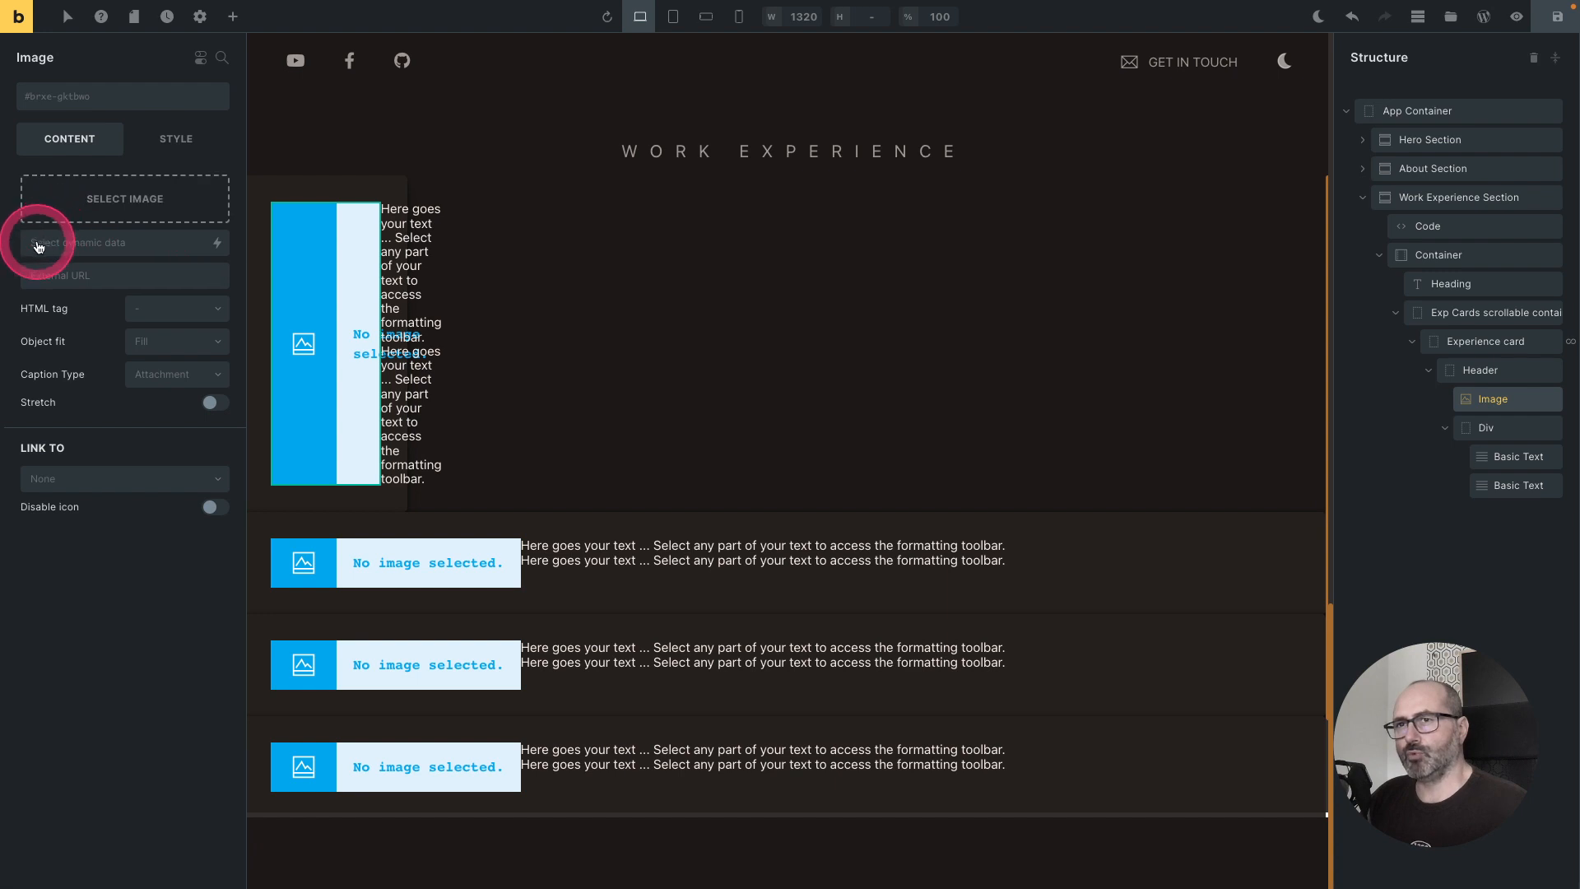
left_click(216, 245)
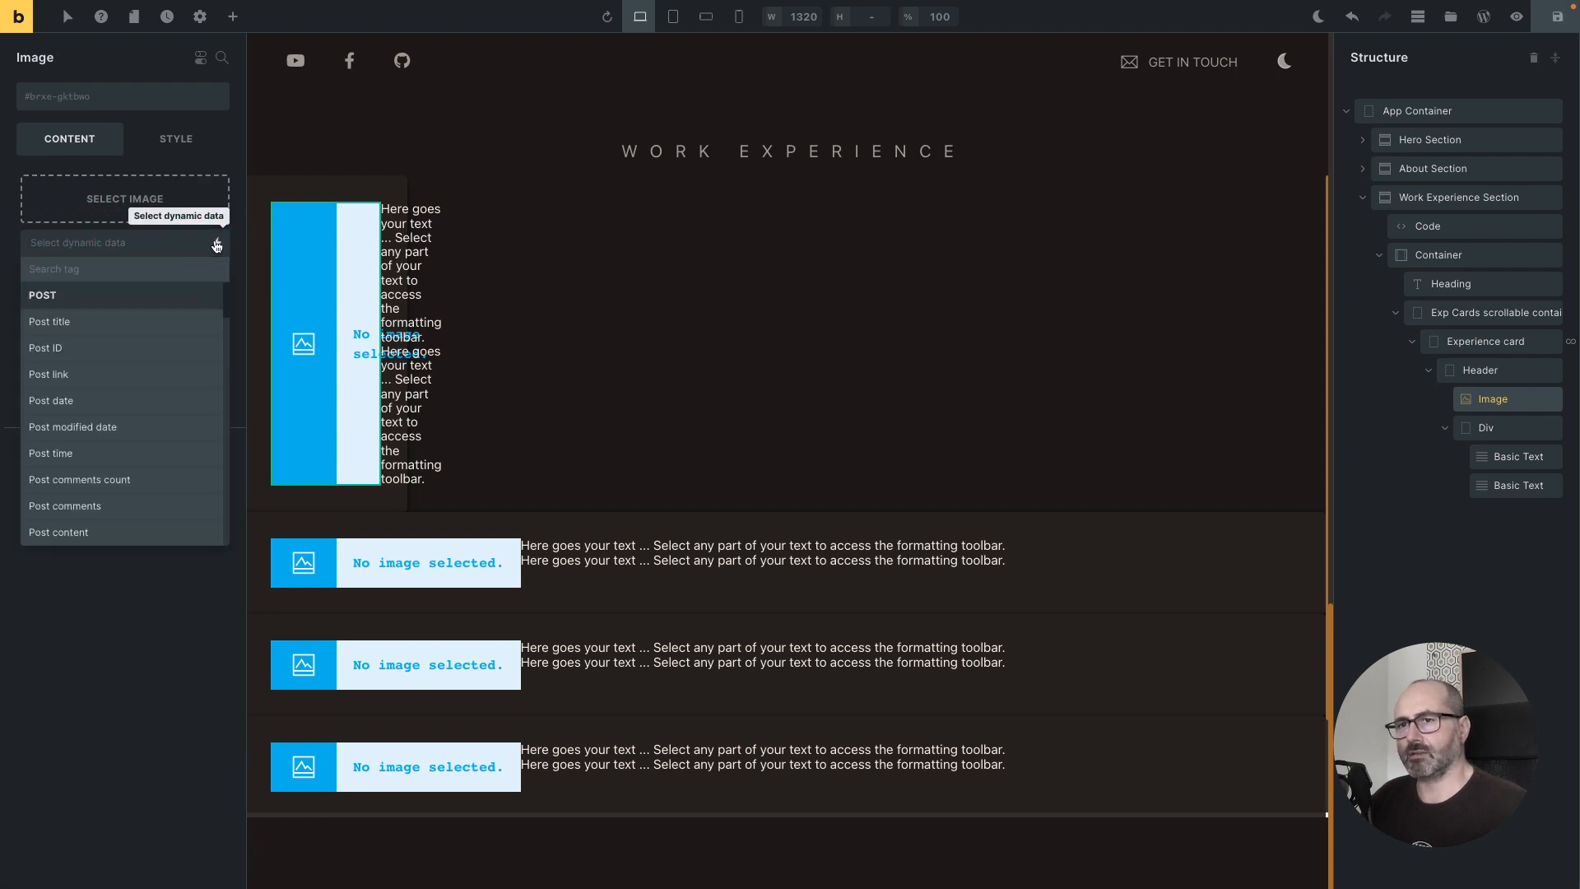
scroll(103, 420, "down", 3)
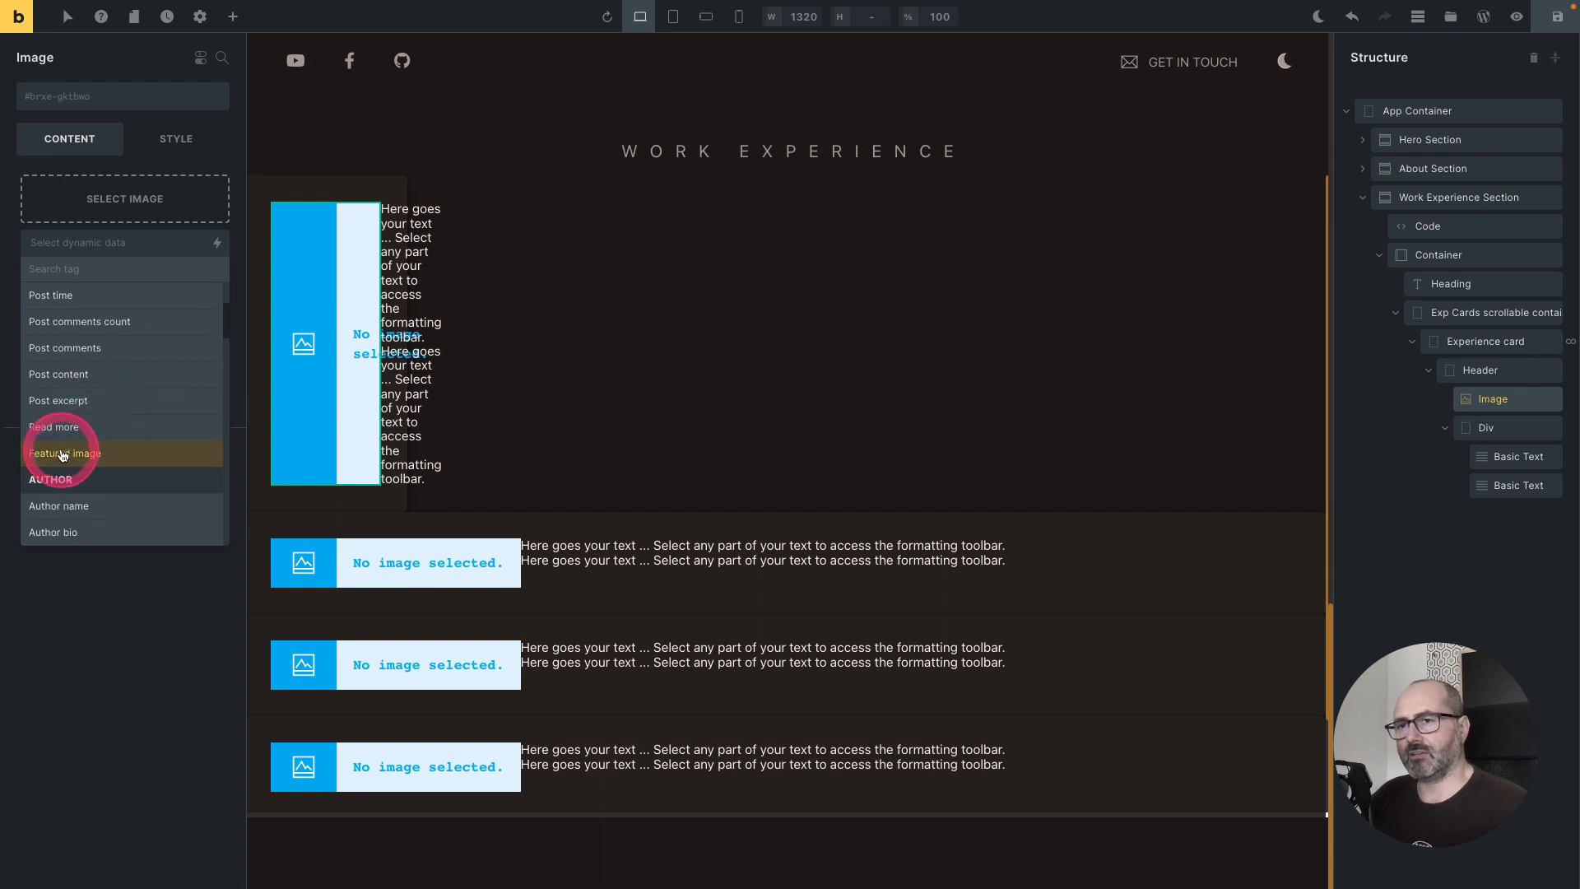
left_click(71, 455)
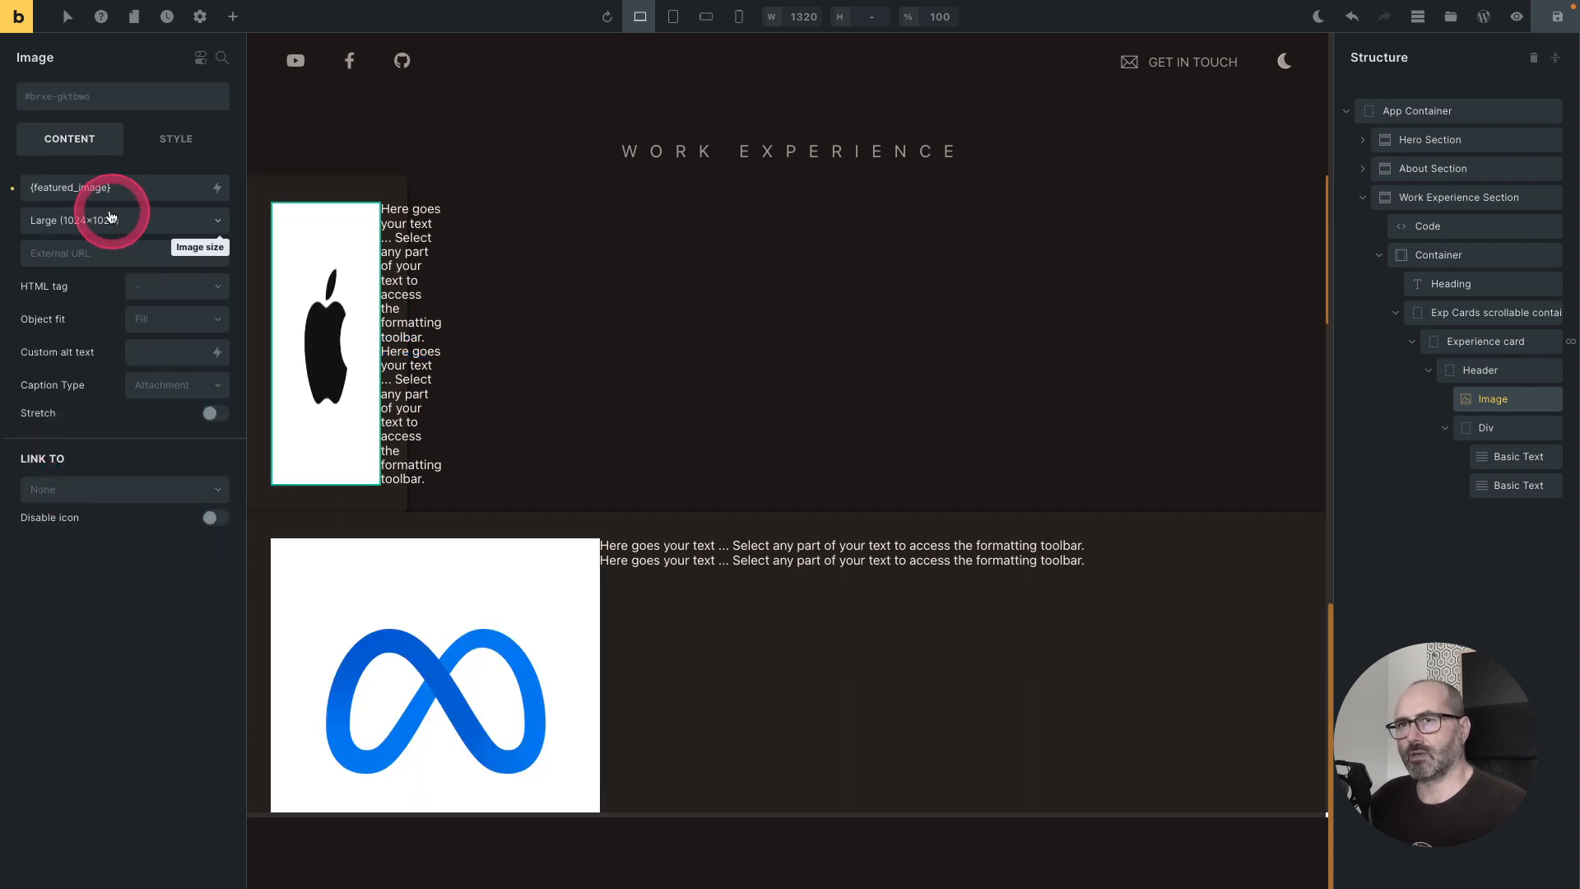
Step: Set the Header image's size to Thumbnail (150×150)
left_click(106, 228)
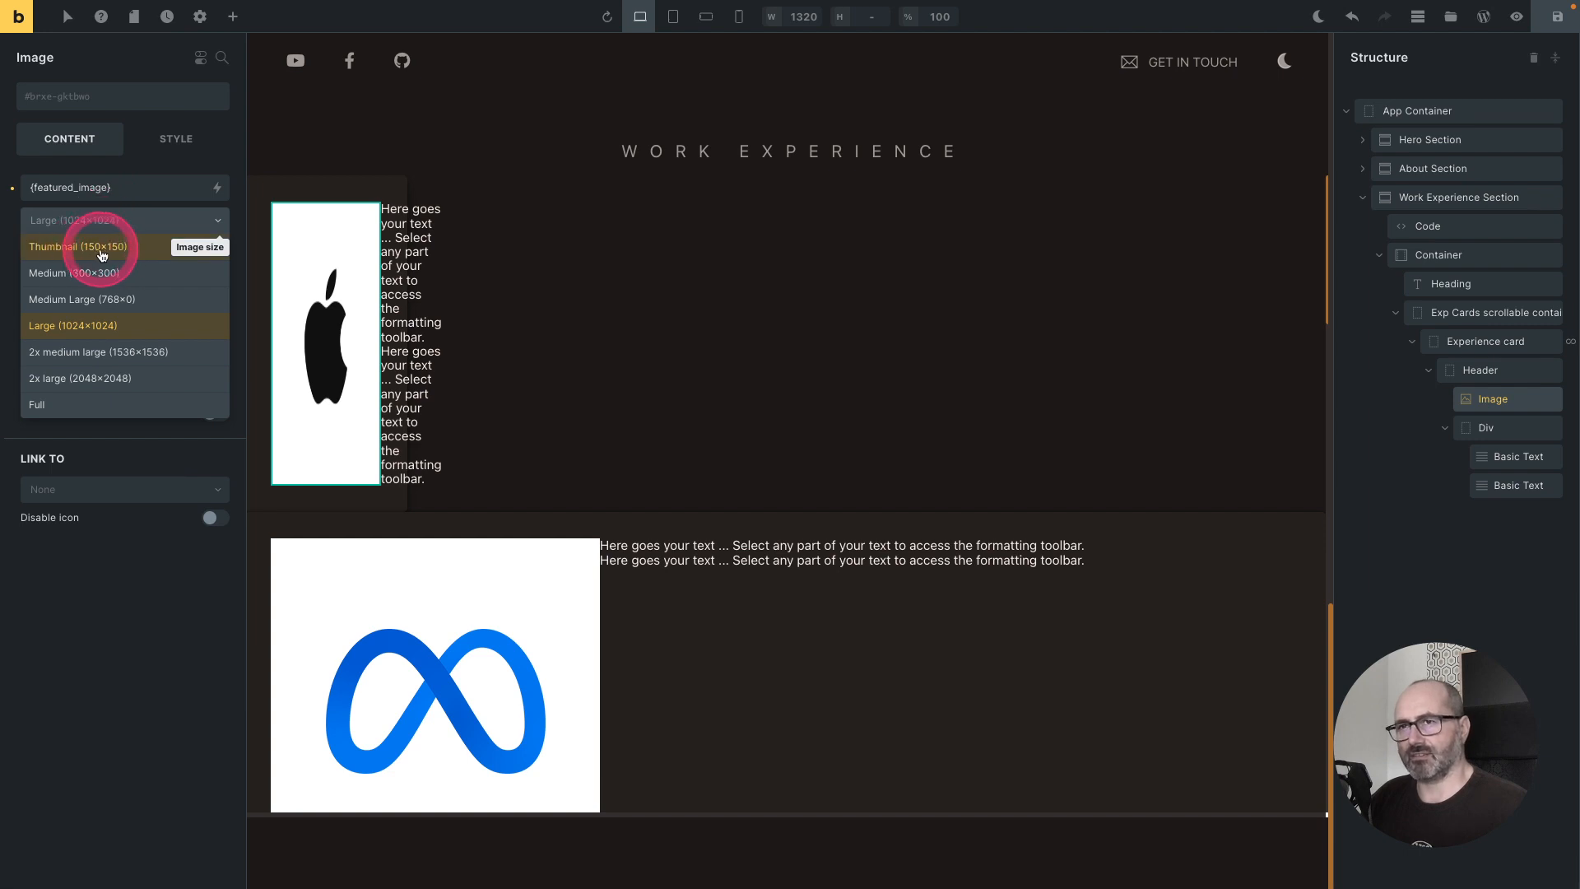
left_click(102, 255)
Step: Replace the first Basic Text's placeholder with the Job Title dynamic data tag from Meta Box (Work Experiences)
left_click(1539, 461)
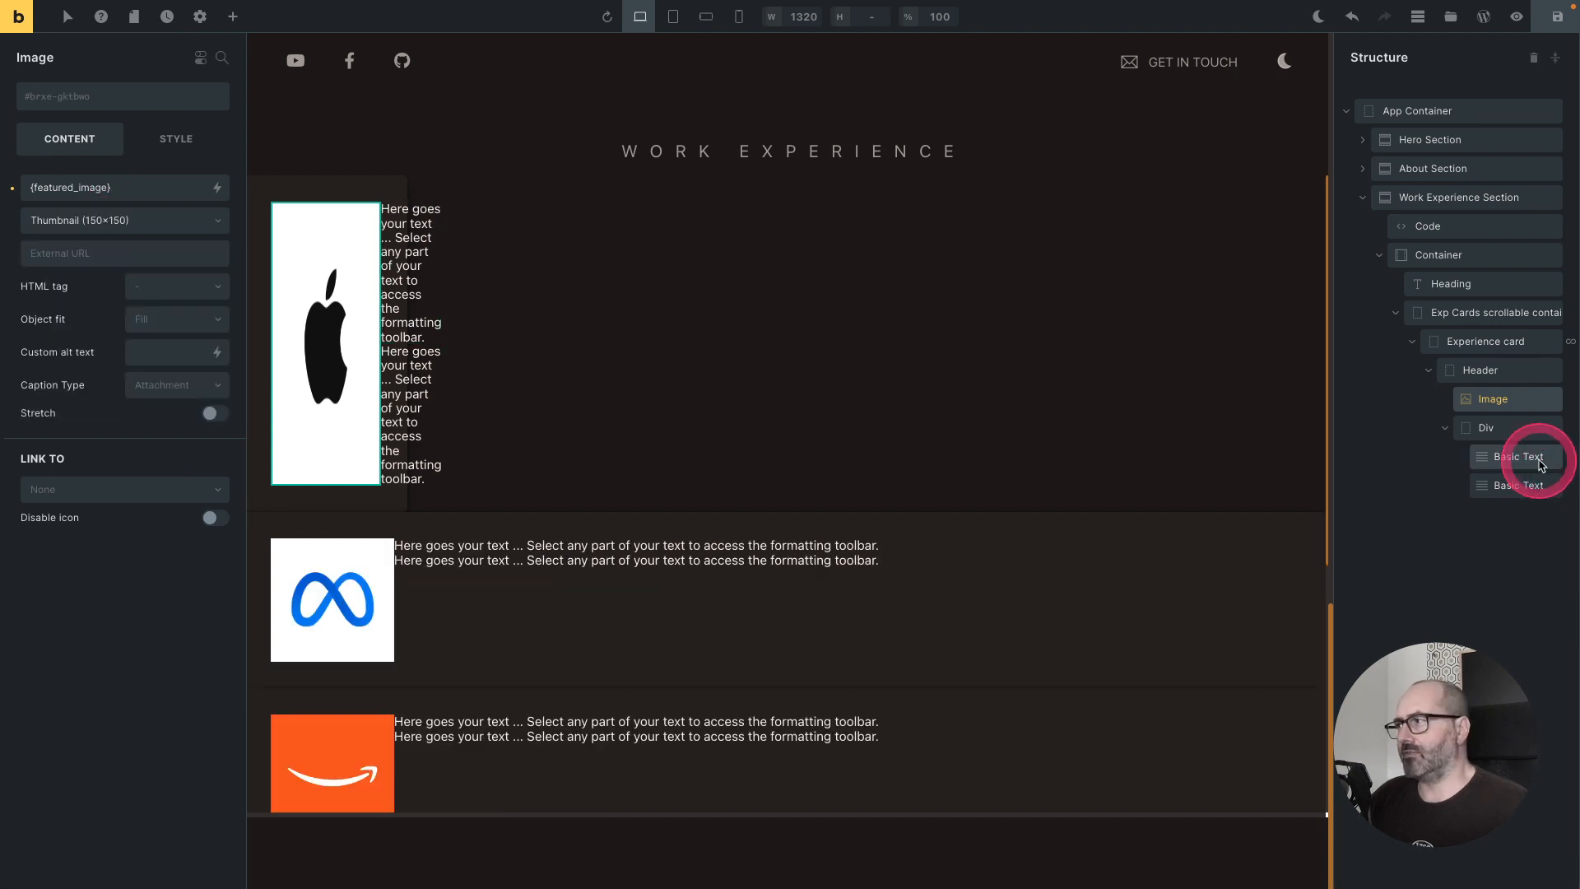
triple_click(172, 234)
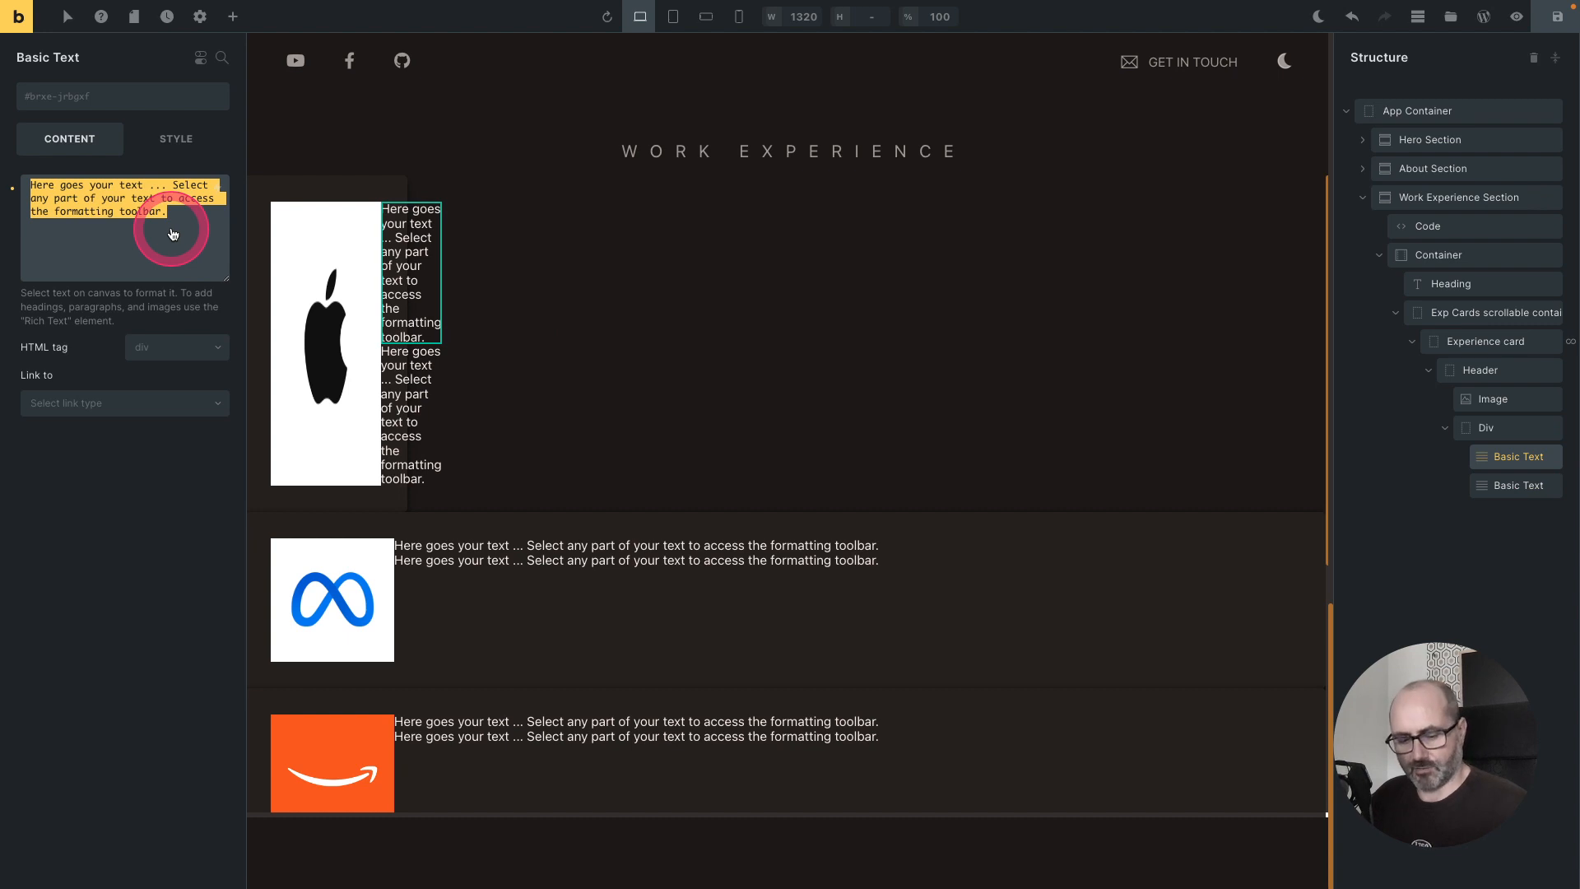
key("BackSpace")
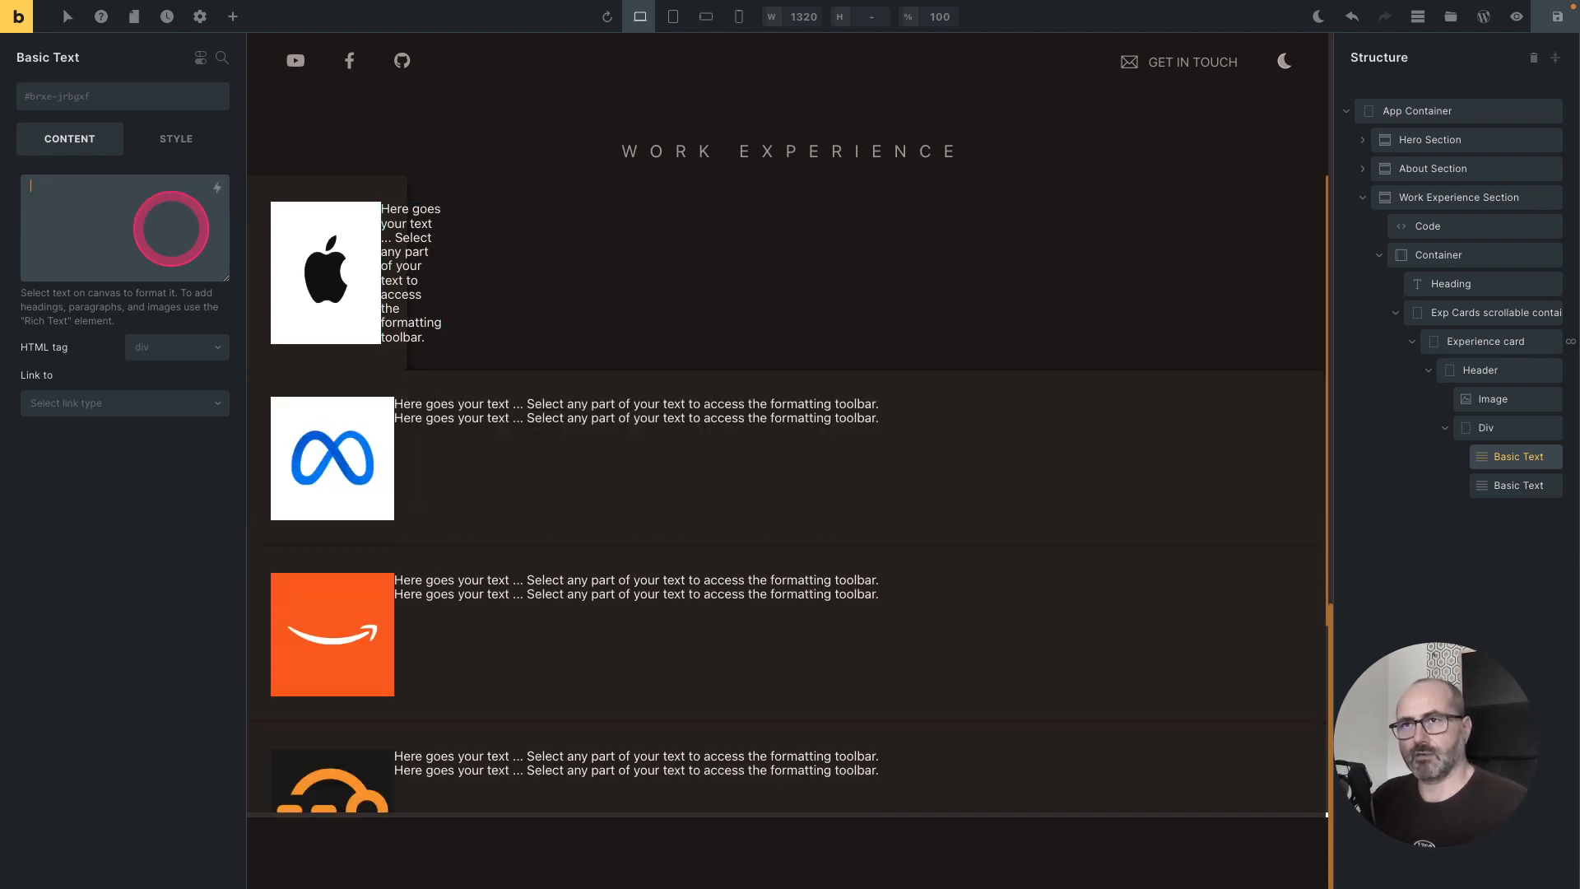
left_click(218, 191)
left_click(218, 192)
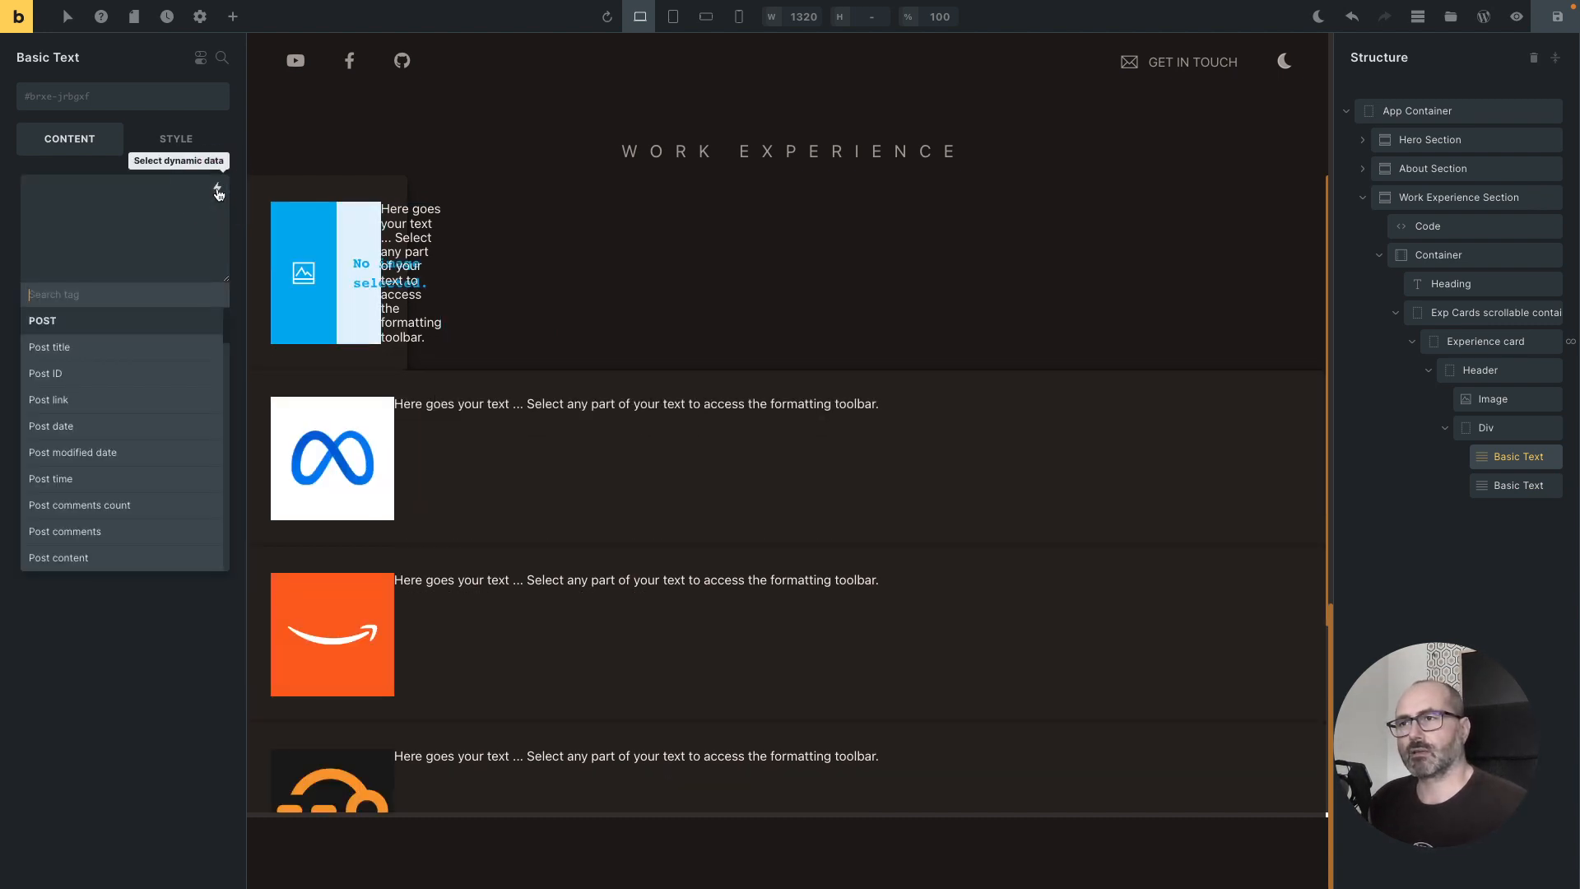
scroll(115, 432, "down", 1)
scroll(115, 434, "down", 10)
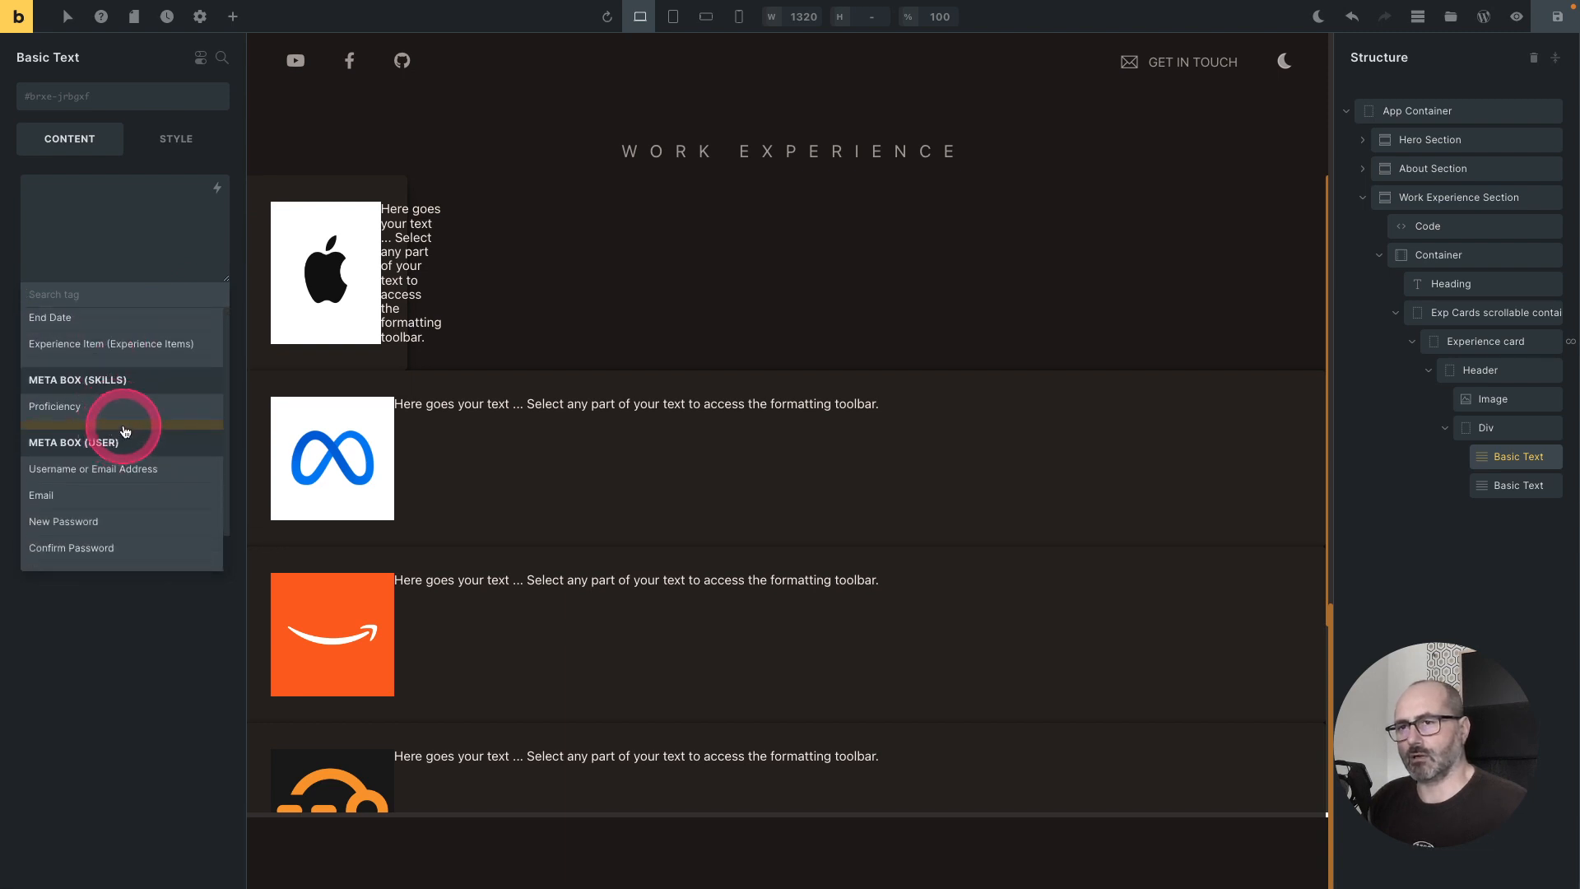
scroll(125, 431, "up", 3)
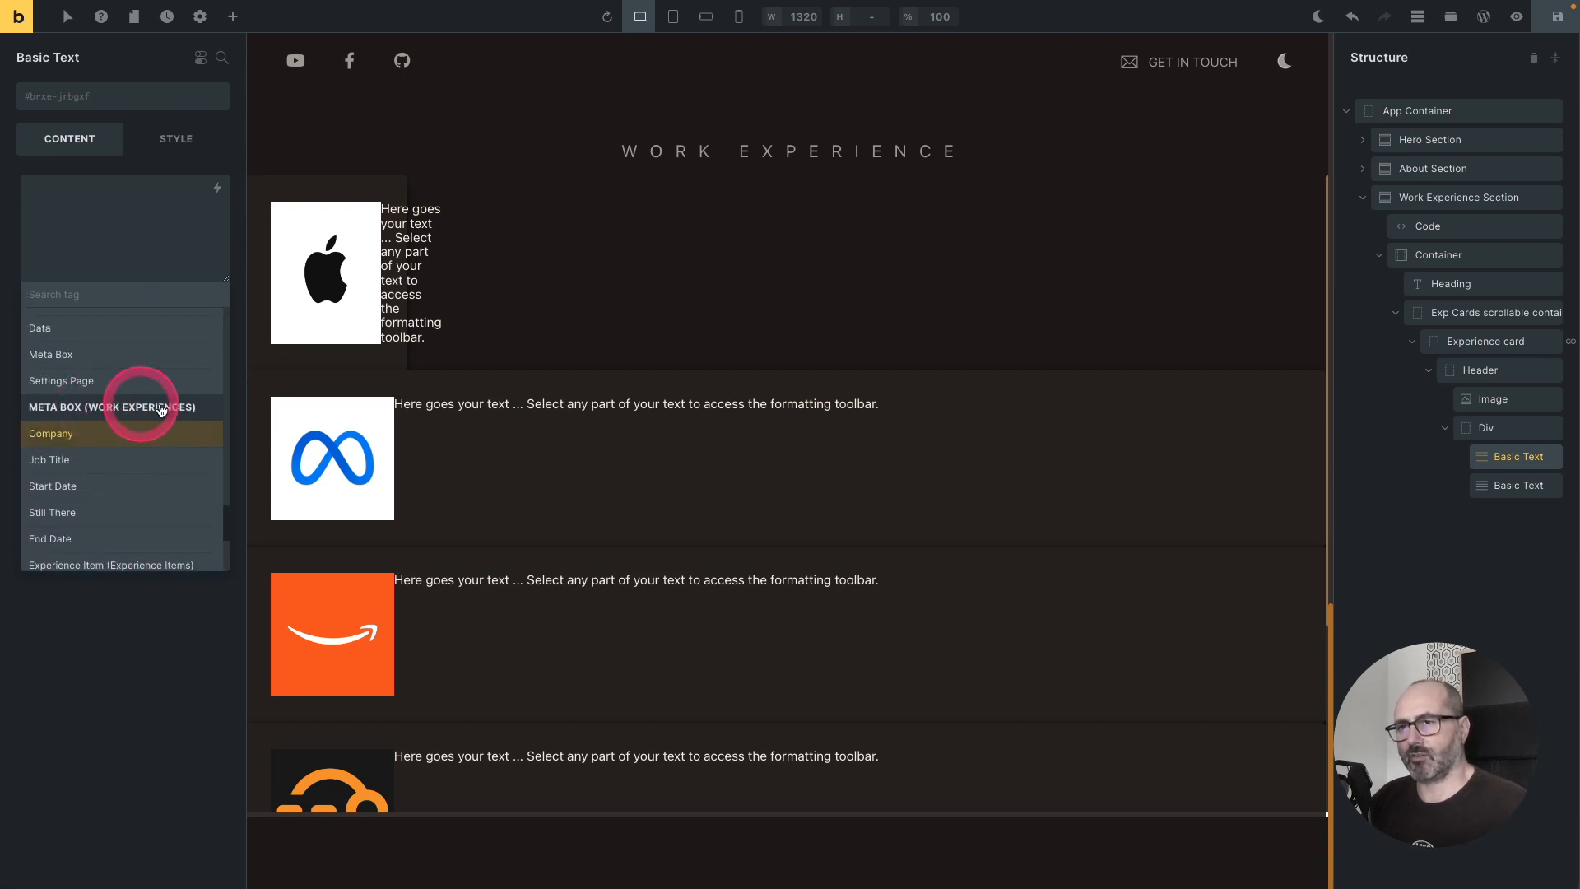
scroll(132, 412, "down", 2)
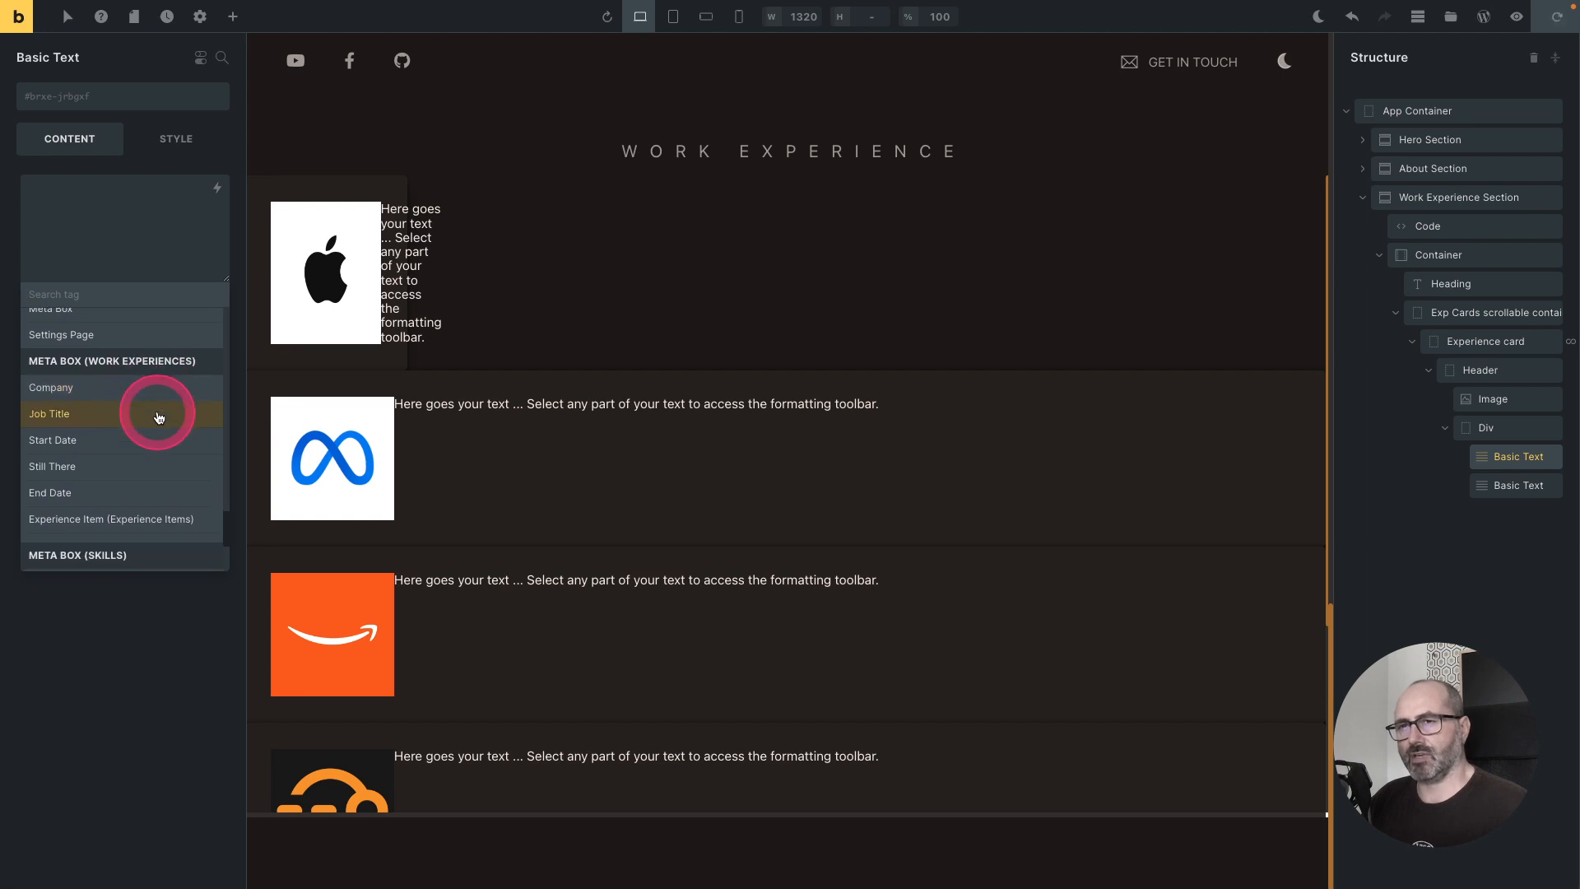
left_click(106, 414)
Step: Replace the second Basic Text's placeholder with the Company dynamic data tag from Meta Box (Work Experiences)
left_click(1529, 487)
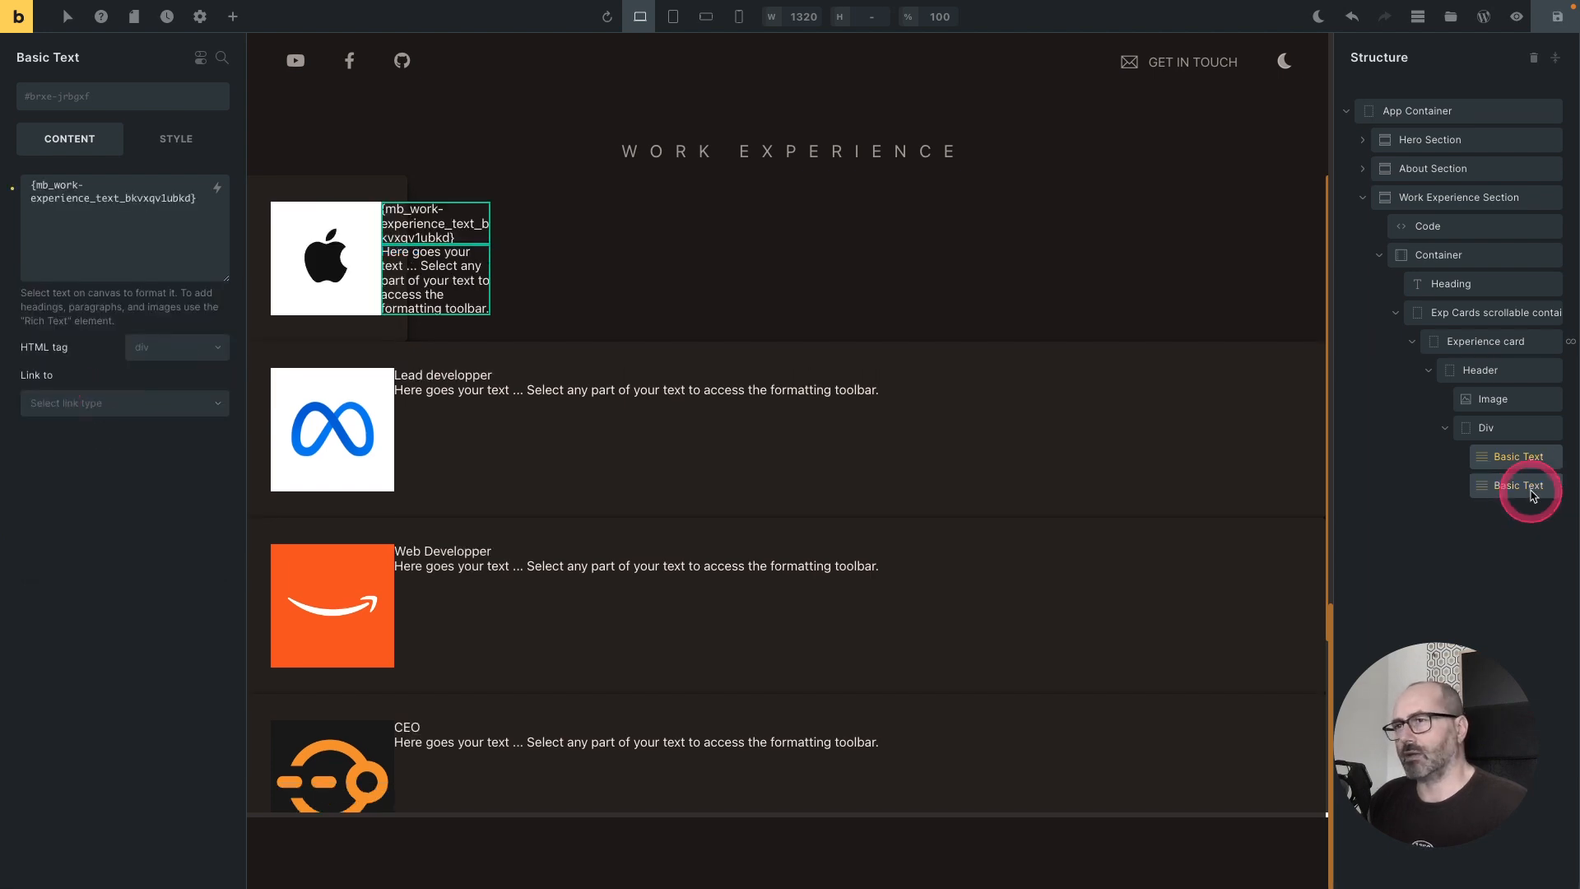
left_click(195, 219)
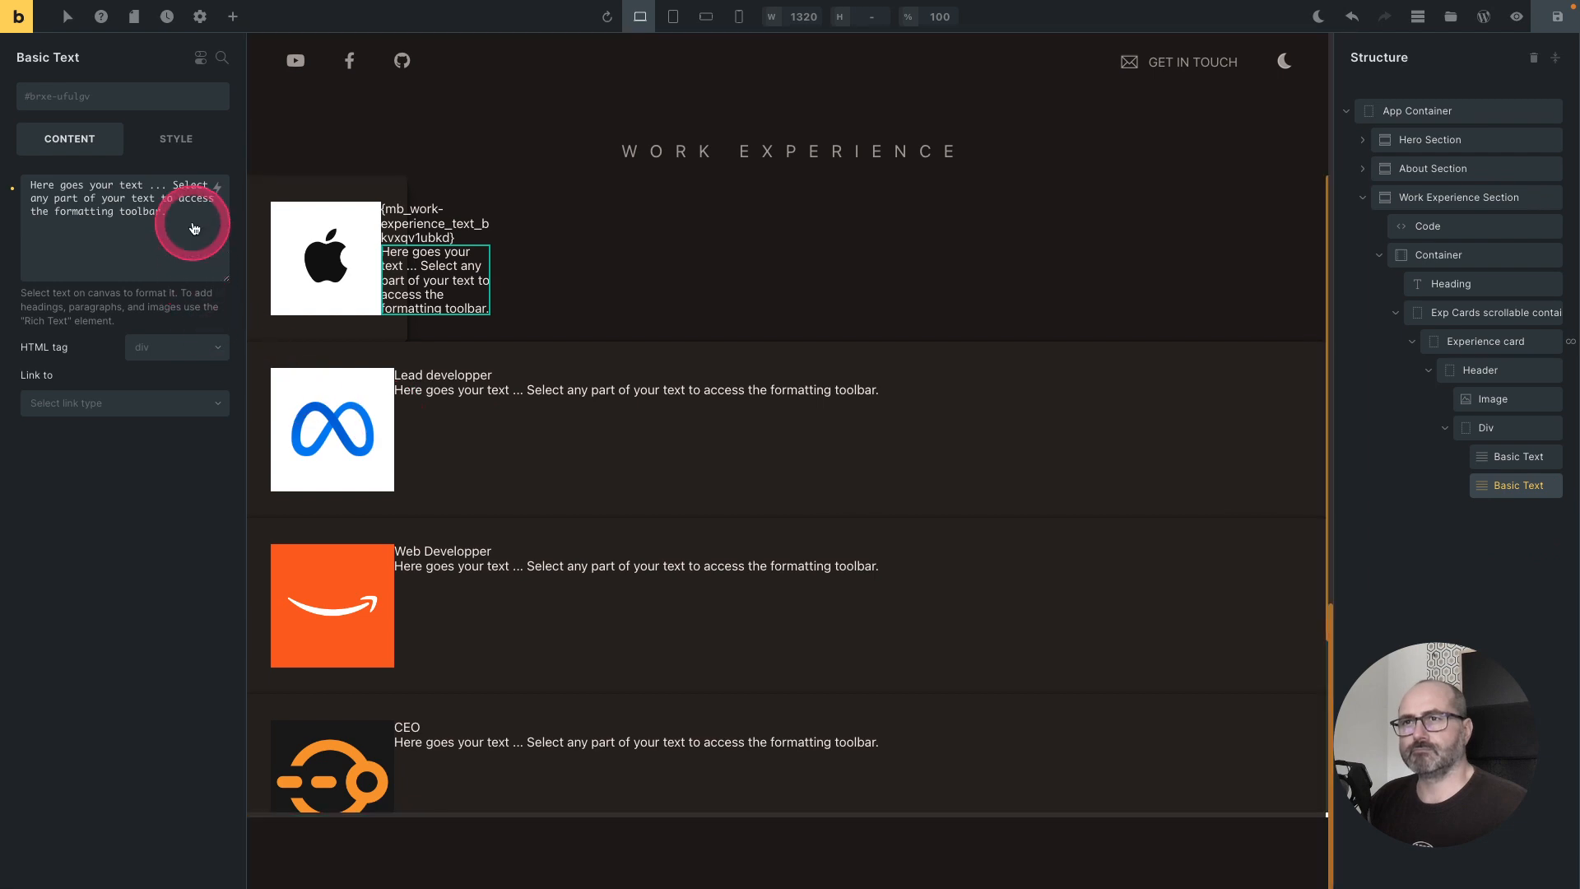
key("ctrl+a")
key("BackSpace")
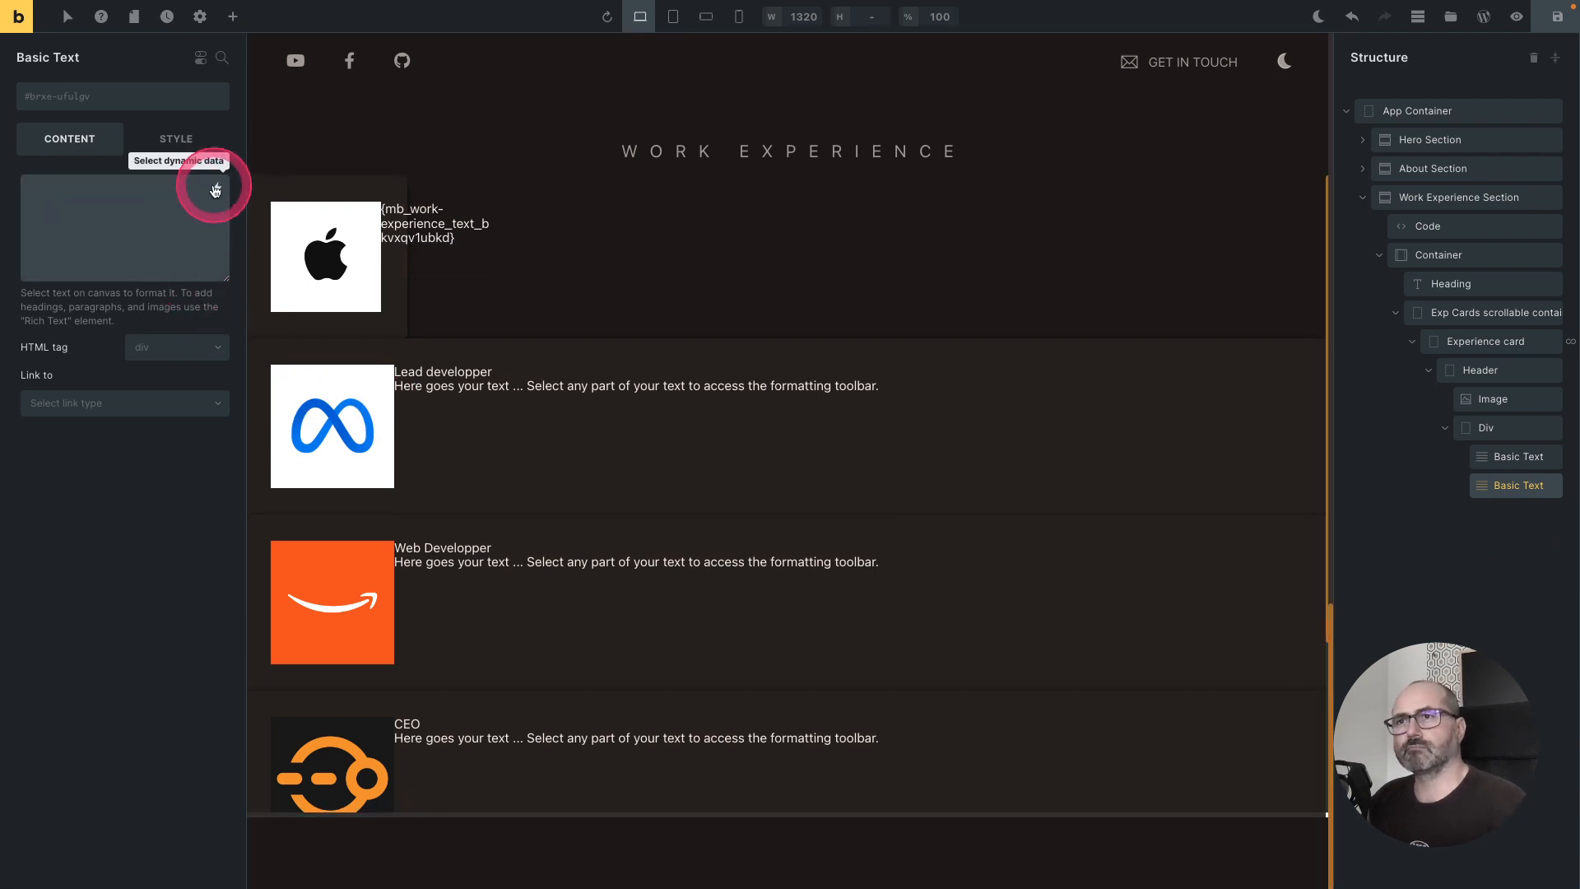
left_click(194, 203)
type("com")
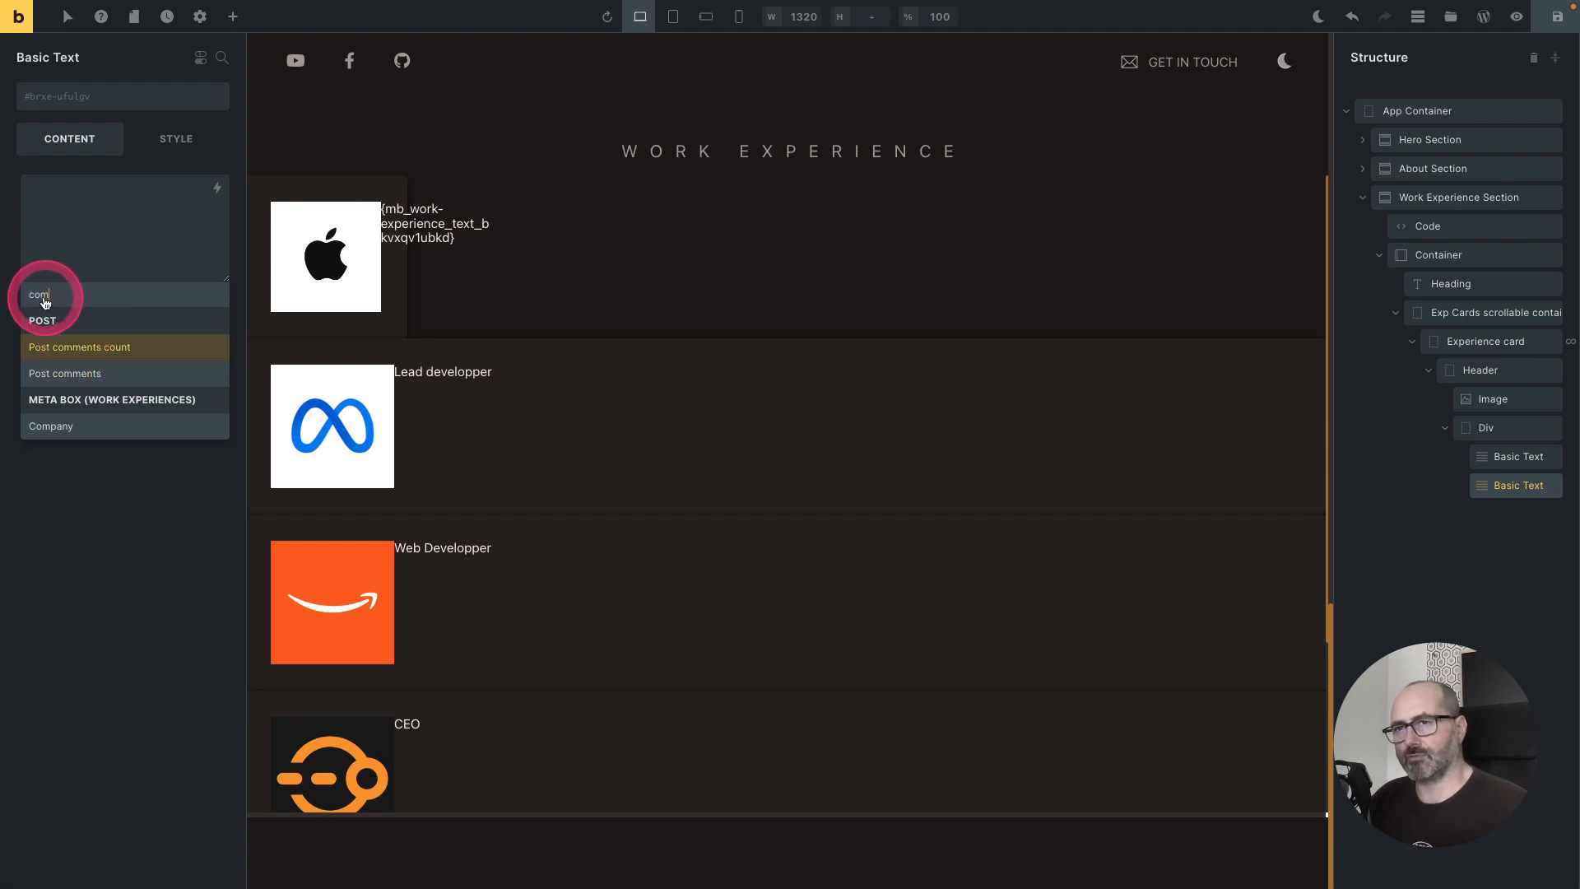
left_click(65, 427)
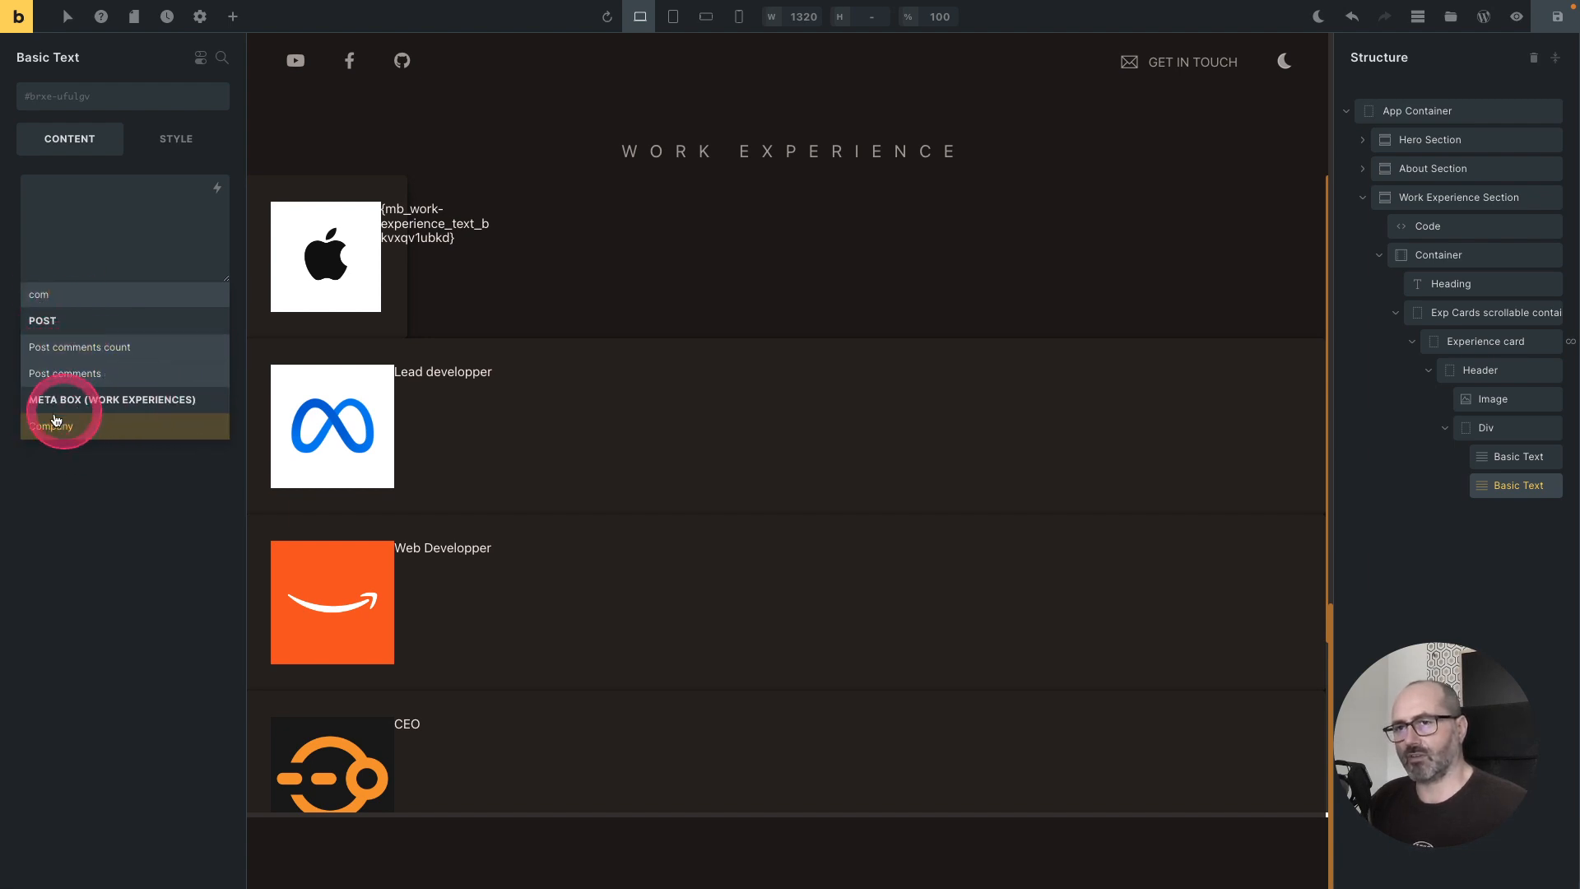
left_click(52, 427)
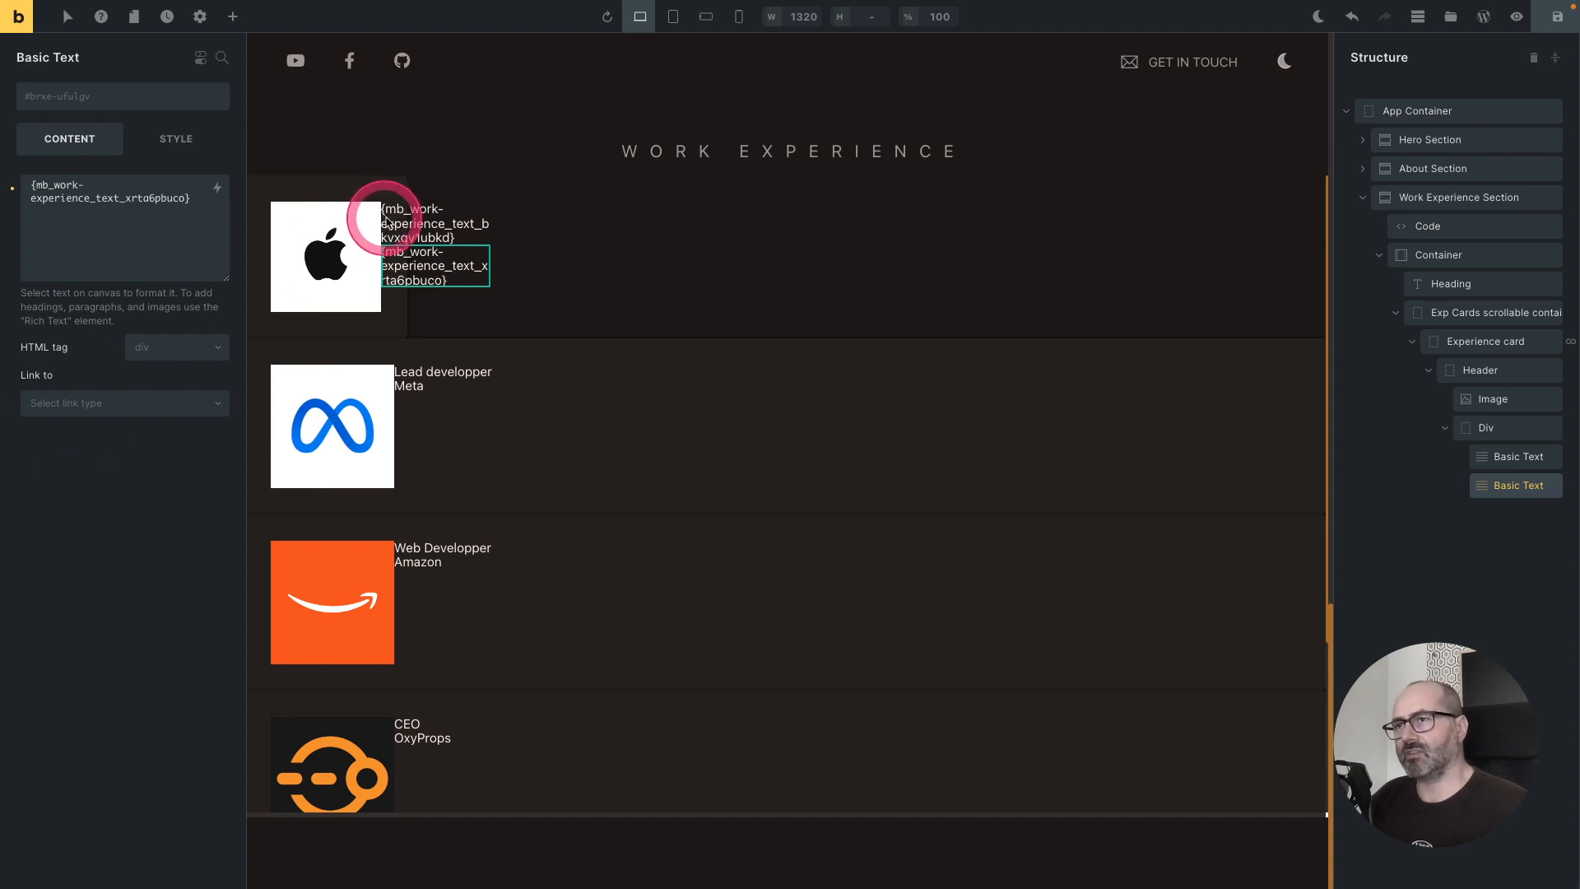
Step: Set the job title text's font size to fluid size 2
left_click(438, 223)
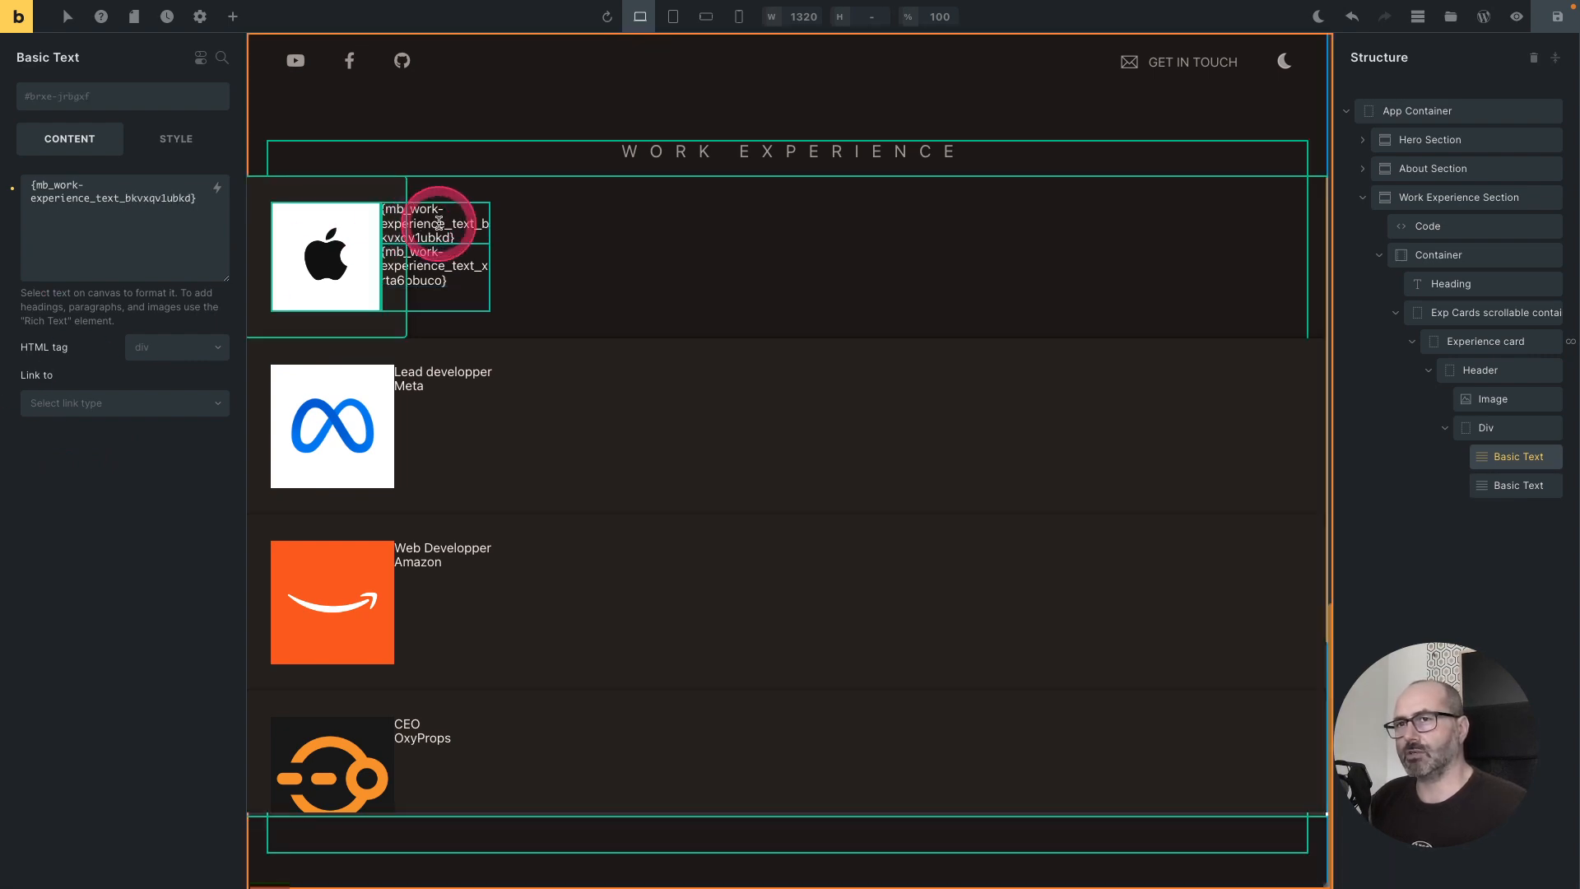
left_click(169, 136)
left_click(204, 312)
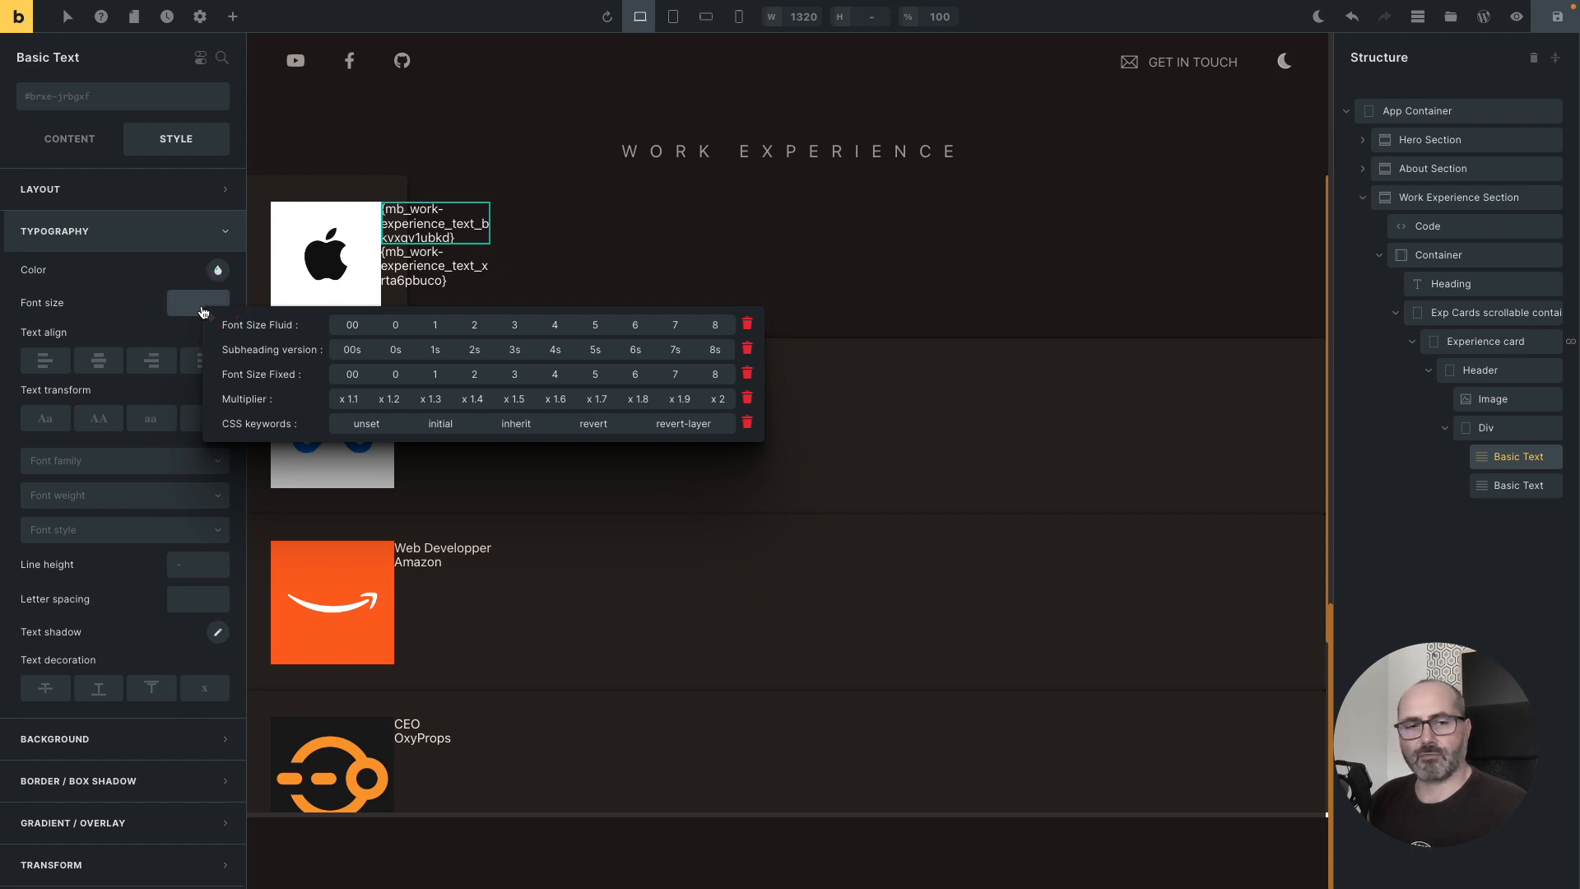
left_click(475, 327)
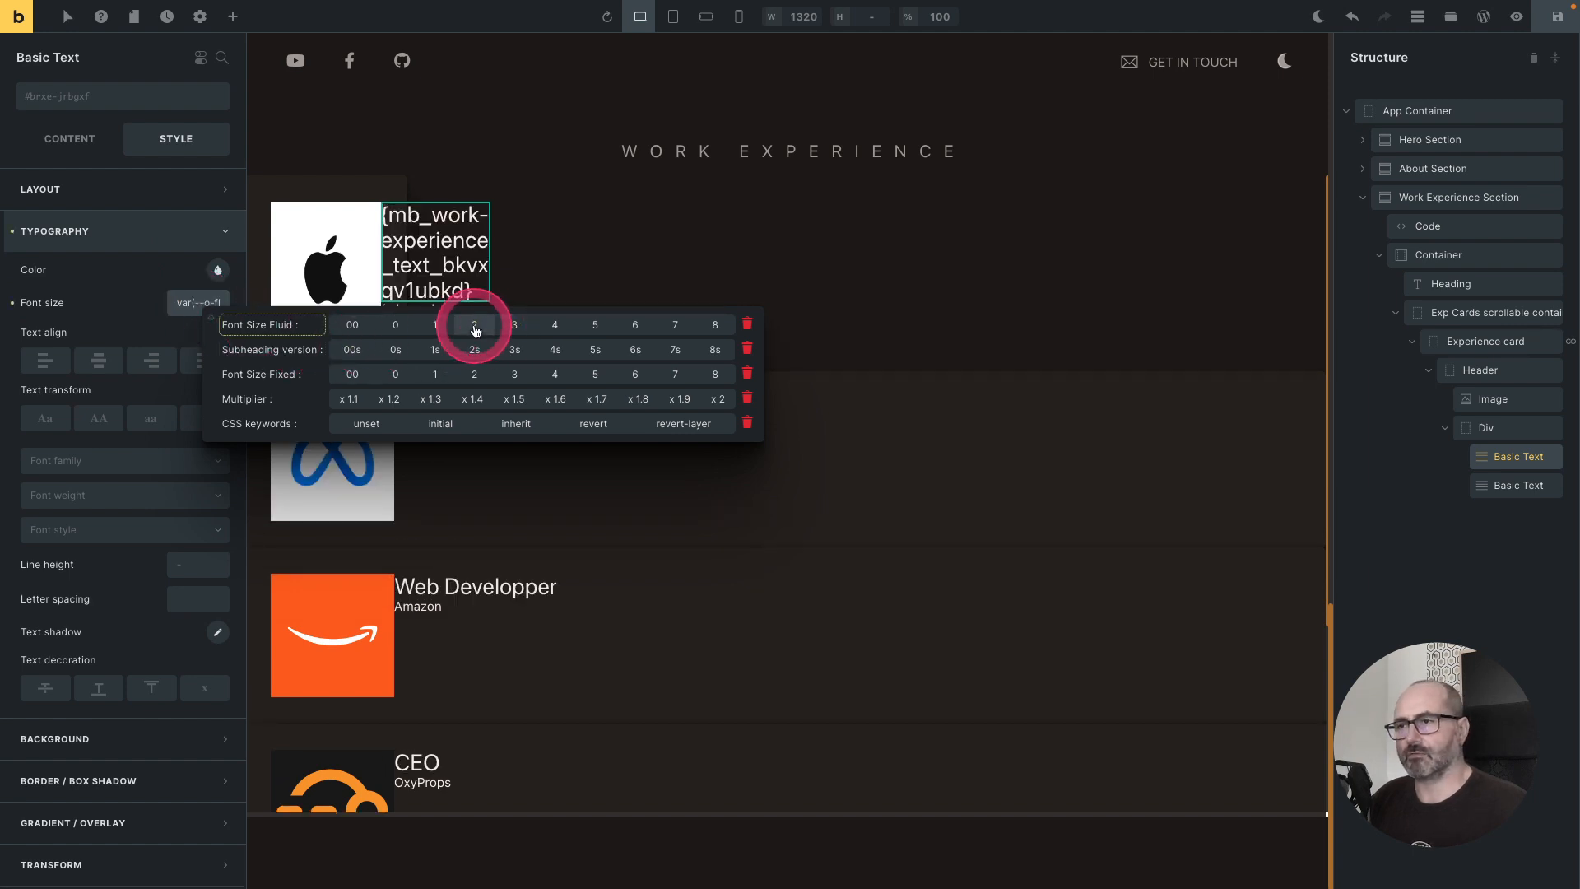
Step: Set the company text's font size to fluid size 1
left_click(439, 326)
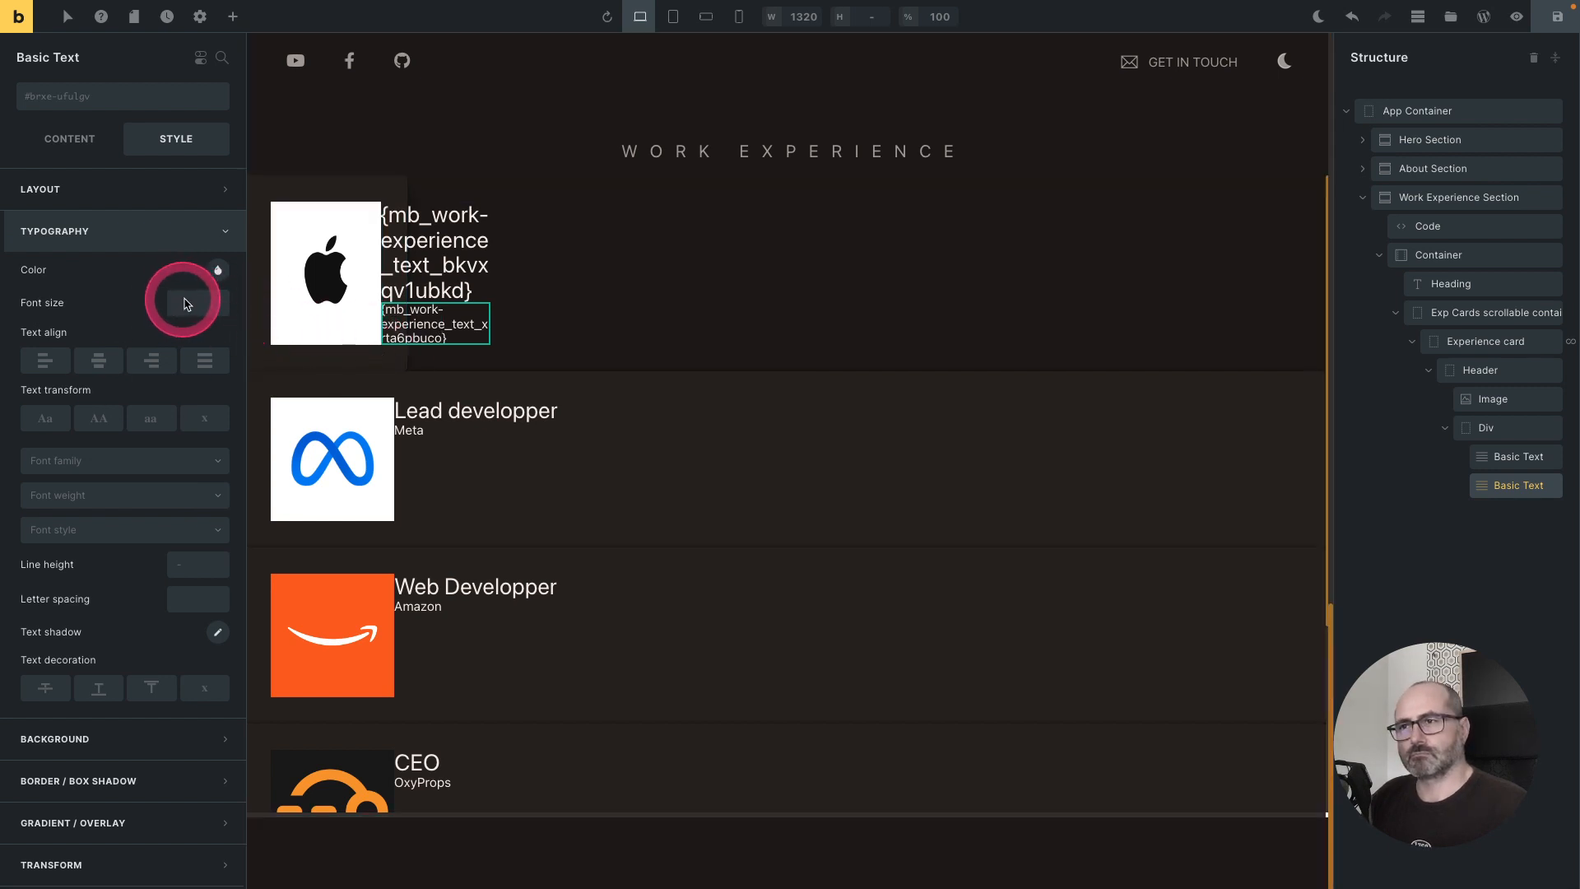
left_click(183, 301)
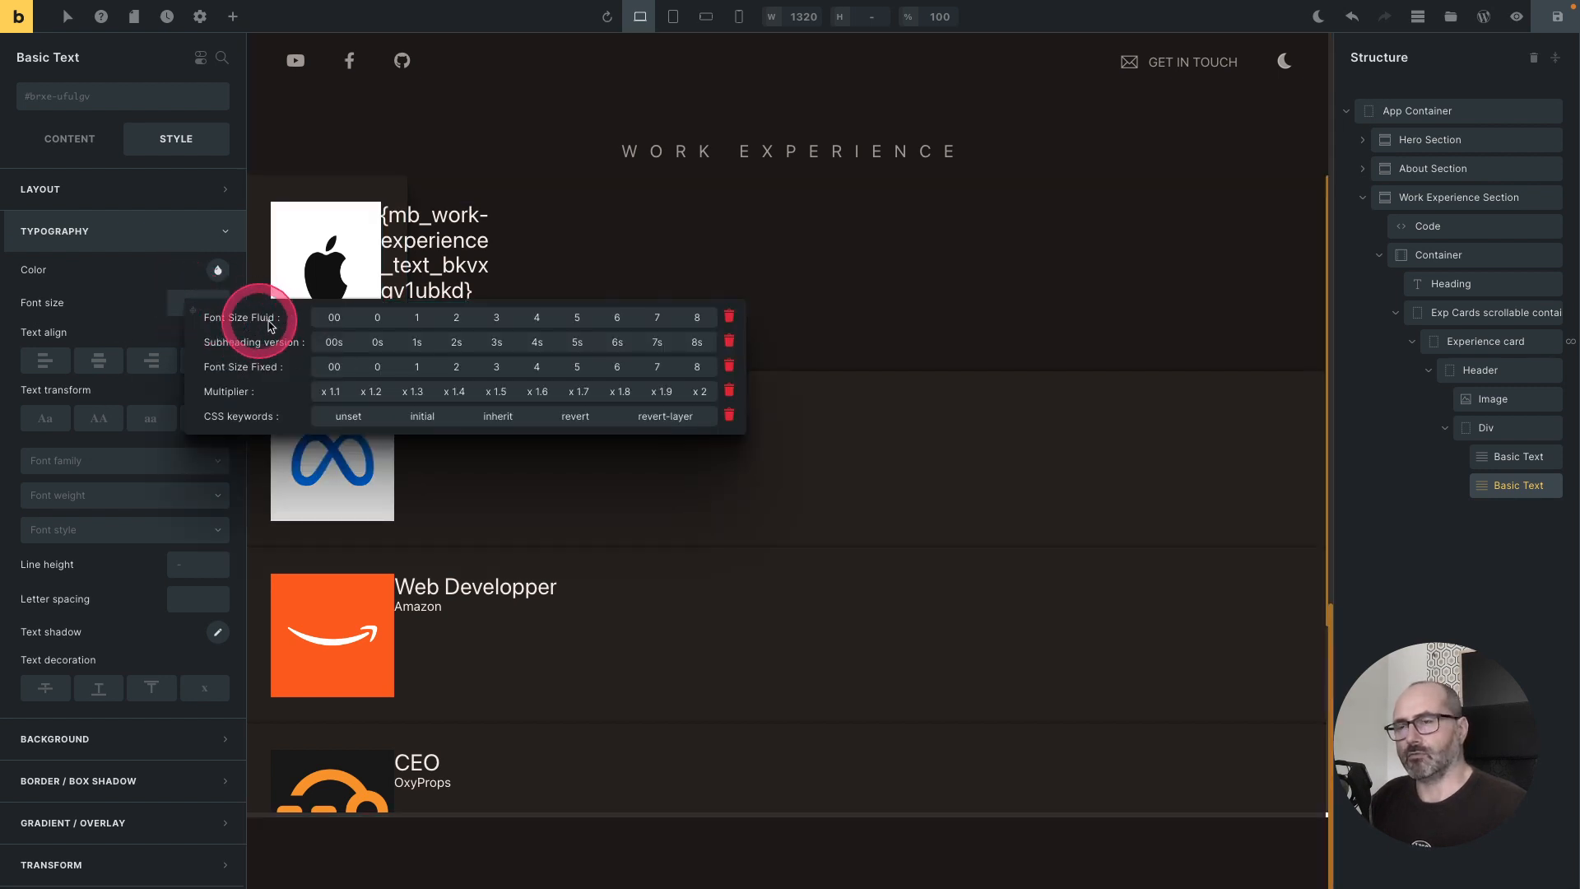
left_click(417, 319)
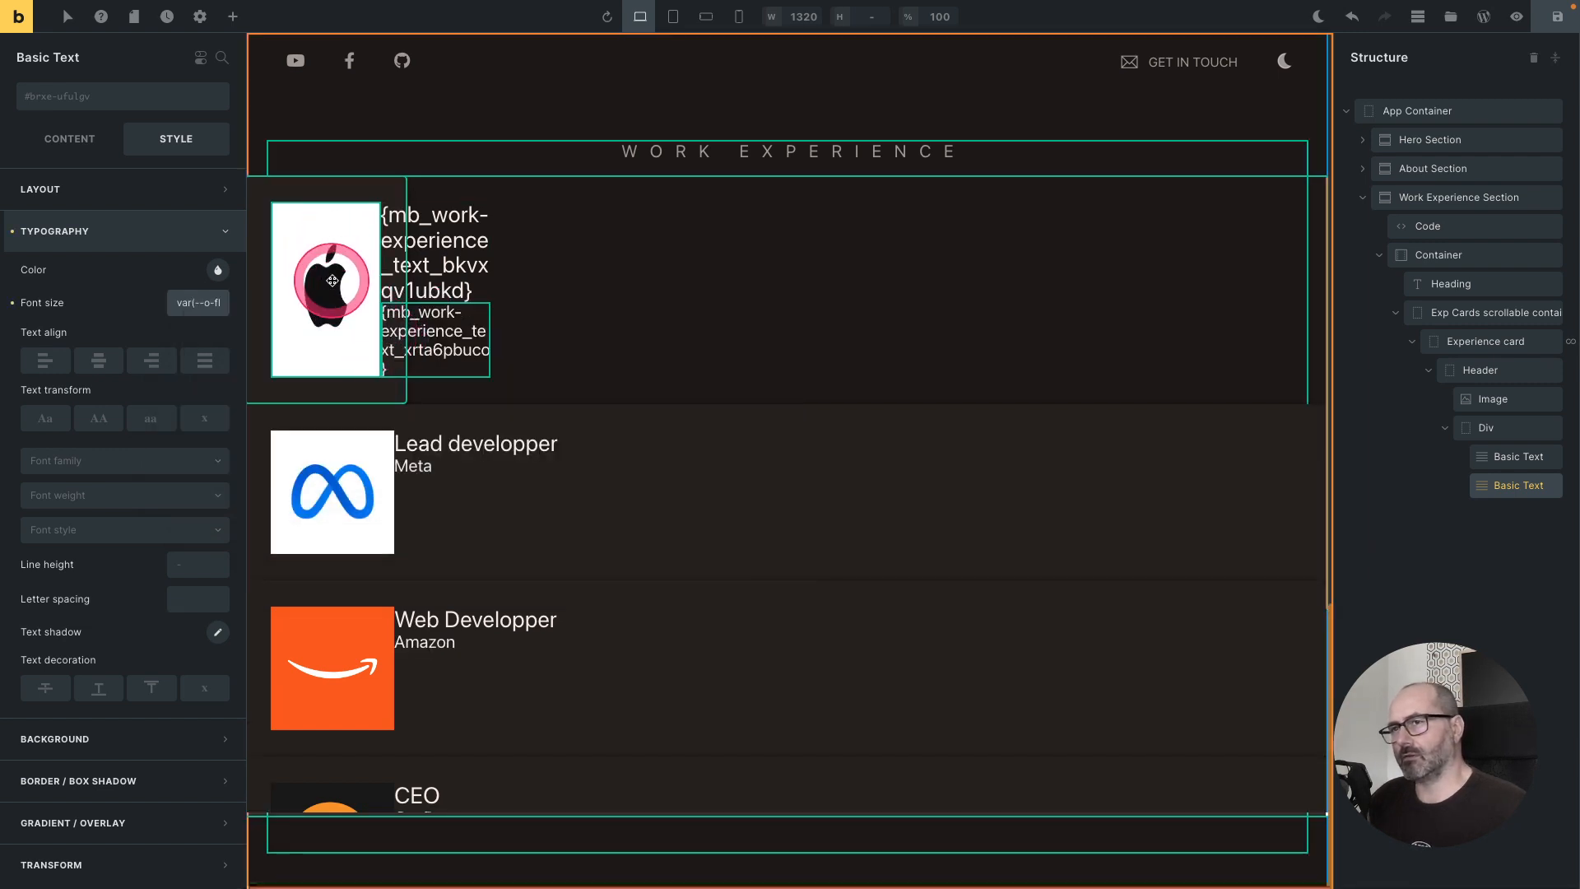
Step: Create the class c-company-avatar on the Header image
left_click(327, 270)
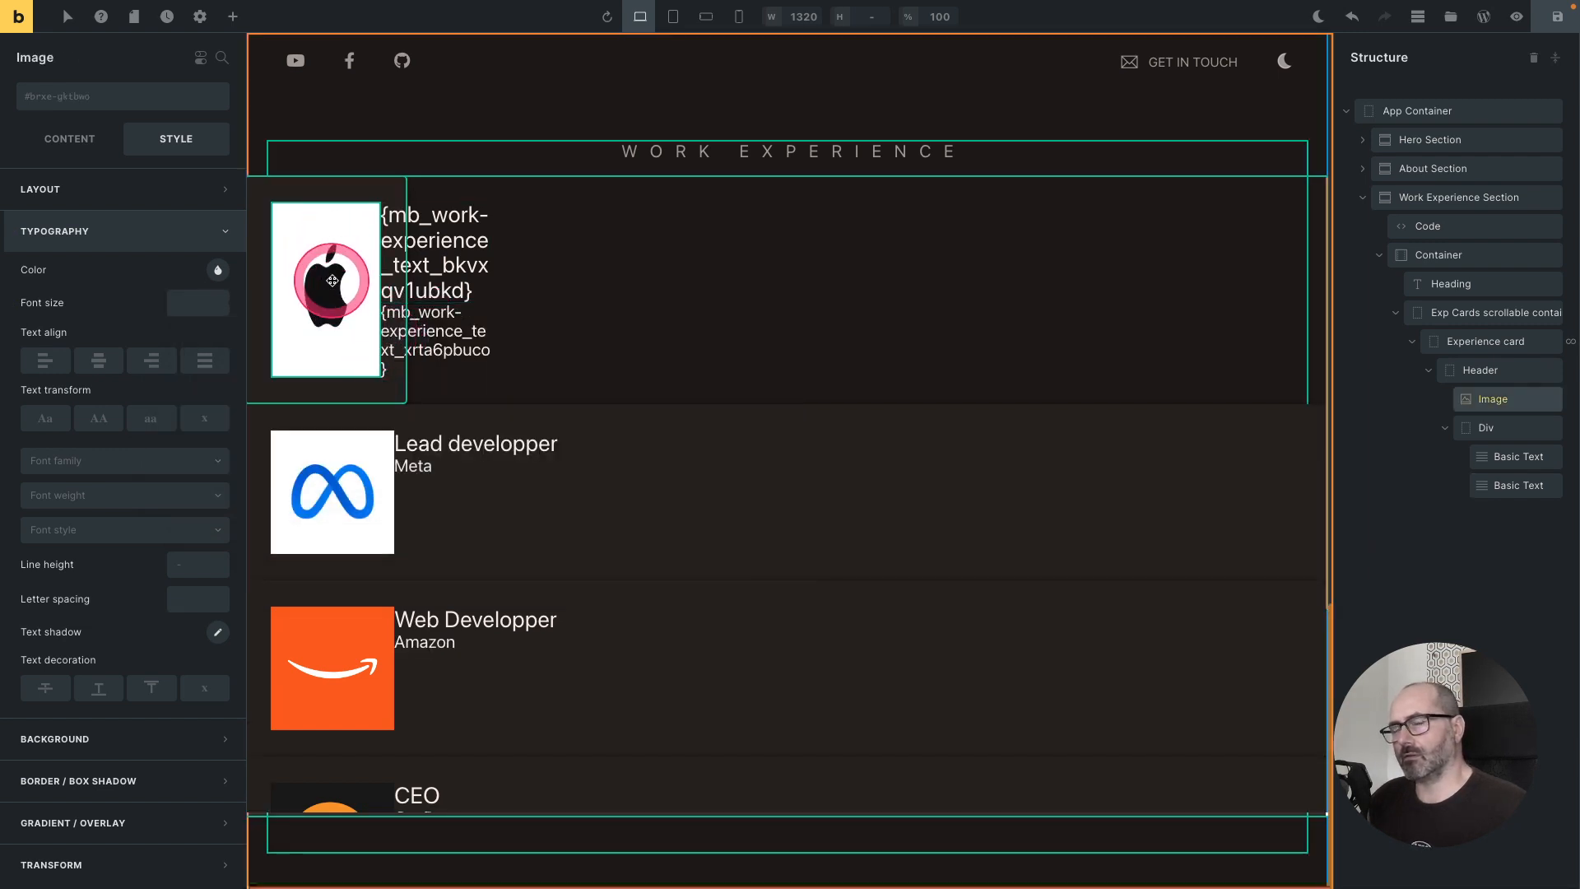
left_click(132, 110)
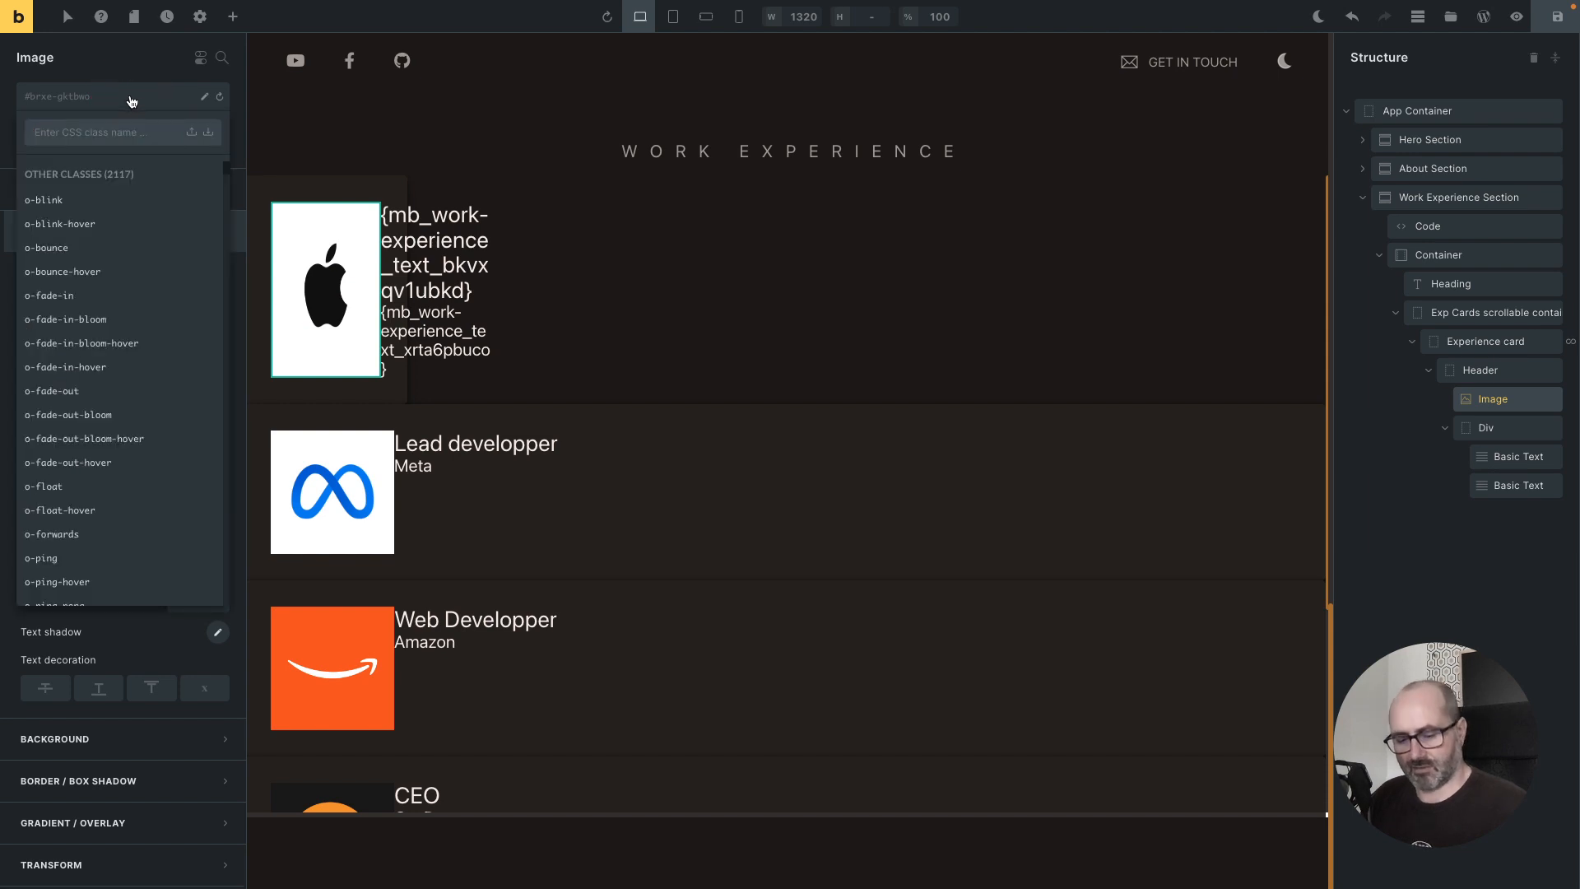
type("c-company-avatar")
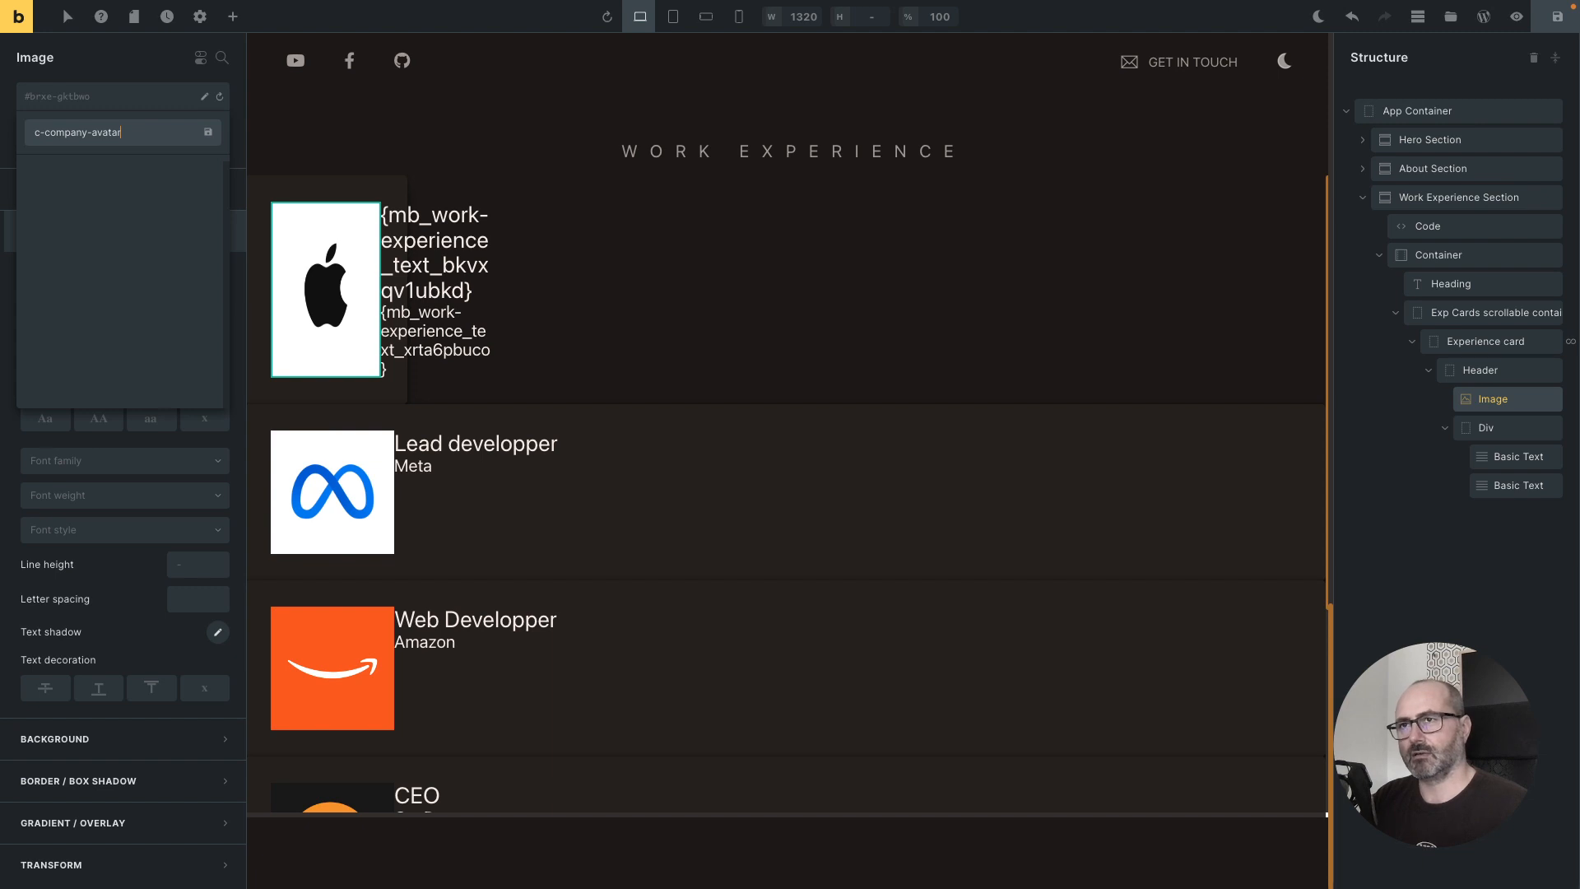
key("Return")
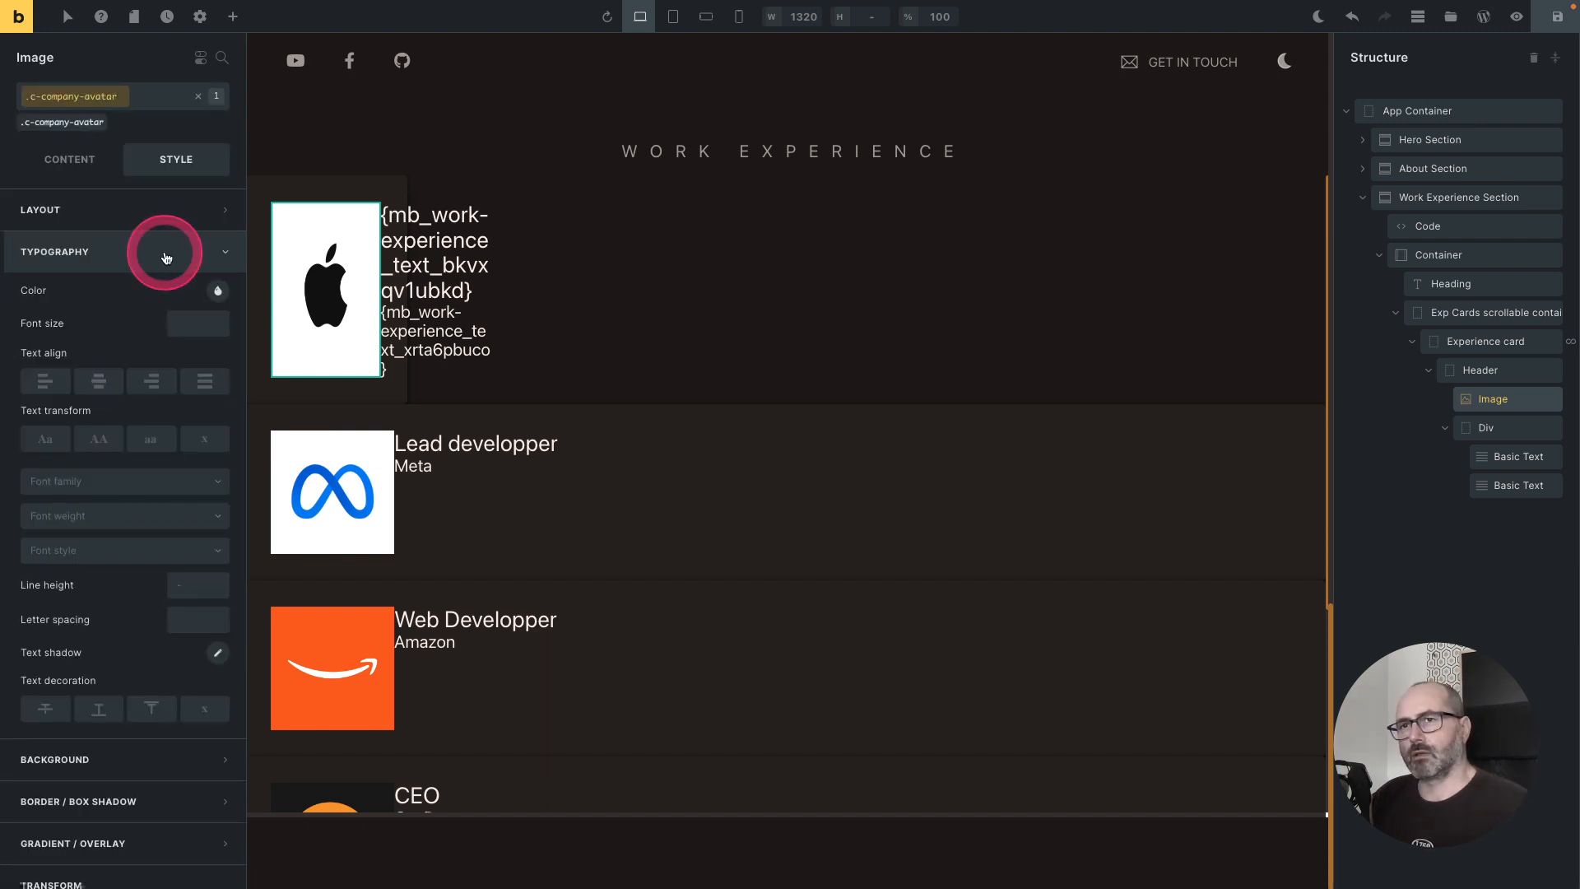
Step: Set the minimum width of the c-company-avatar class to 8vmin
left_click(165, 254)
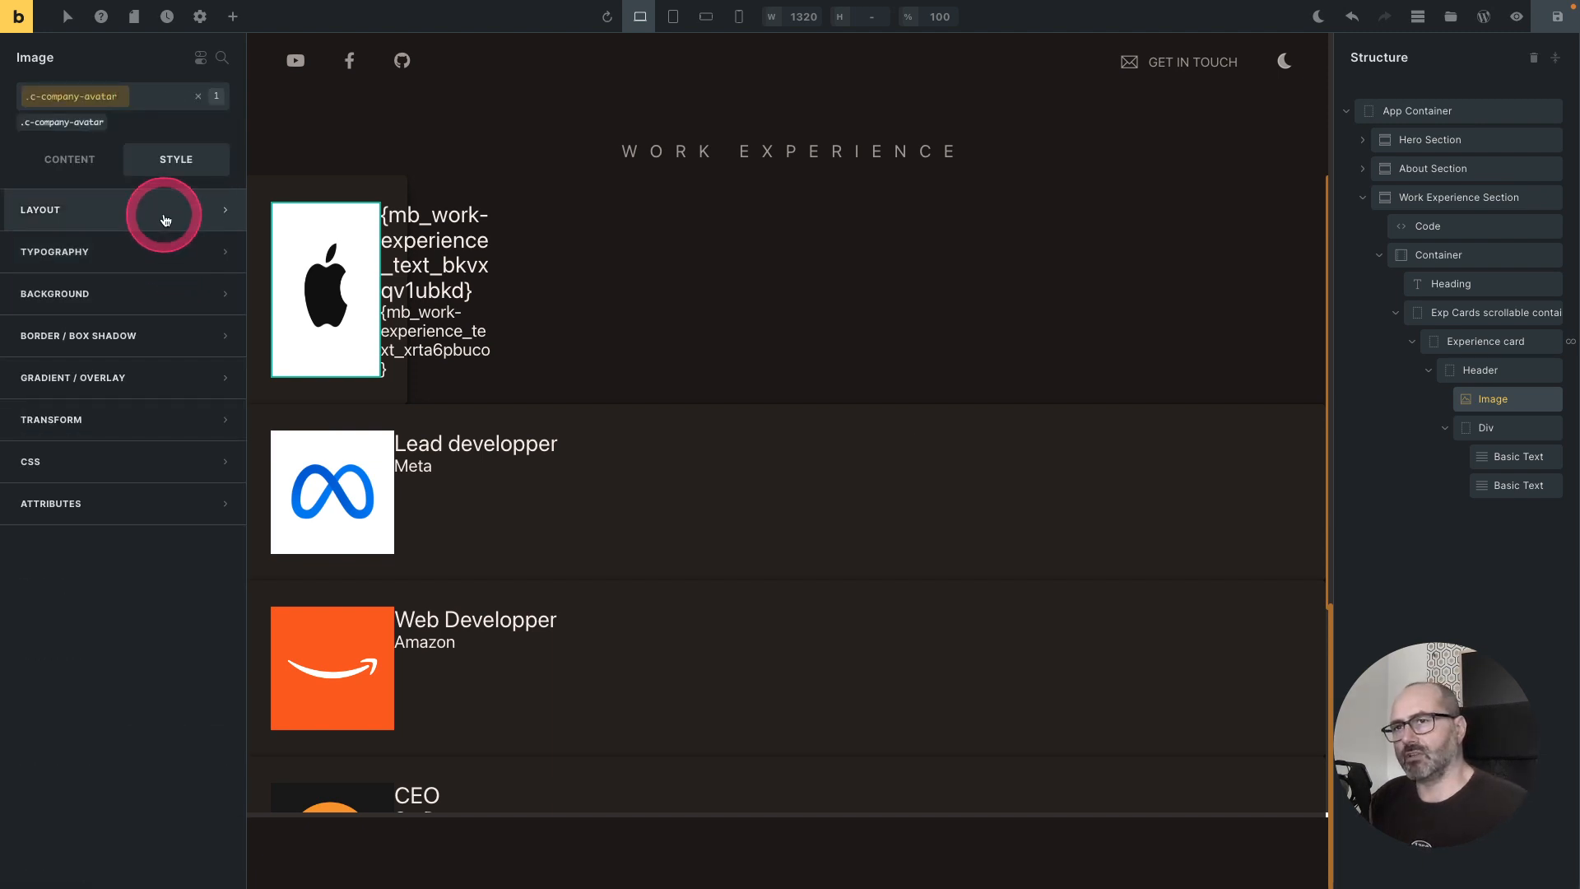
left_click(164, 216)
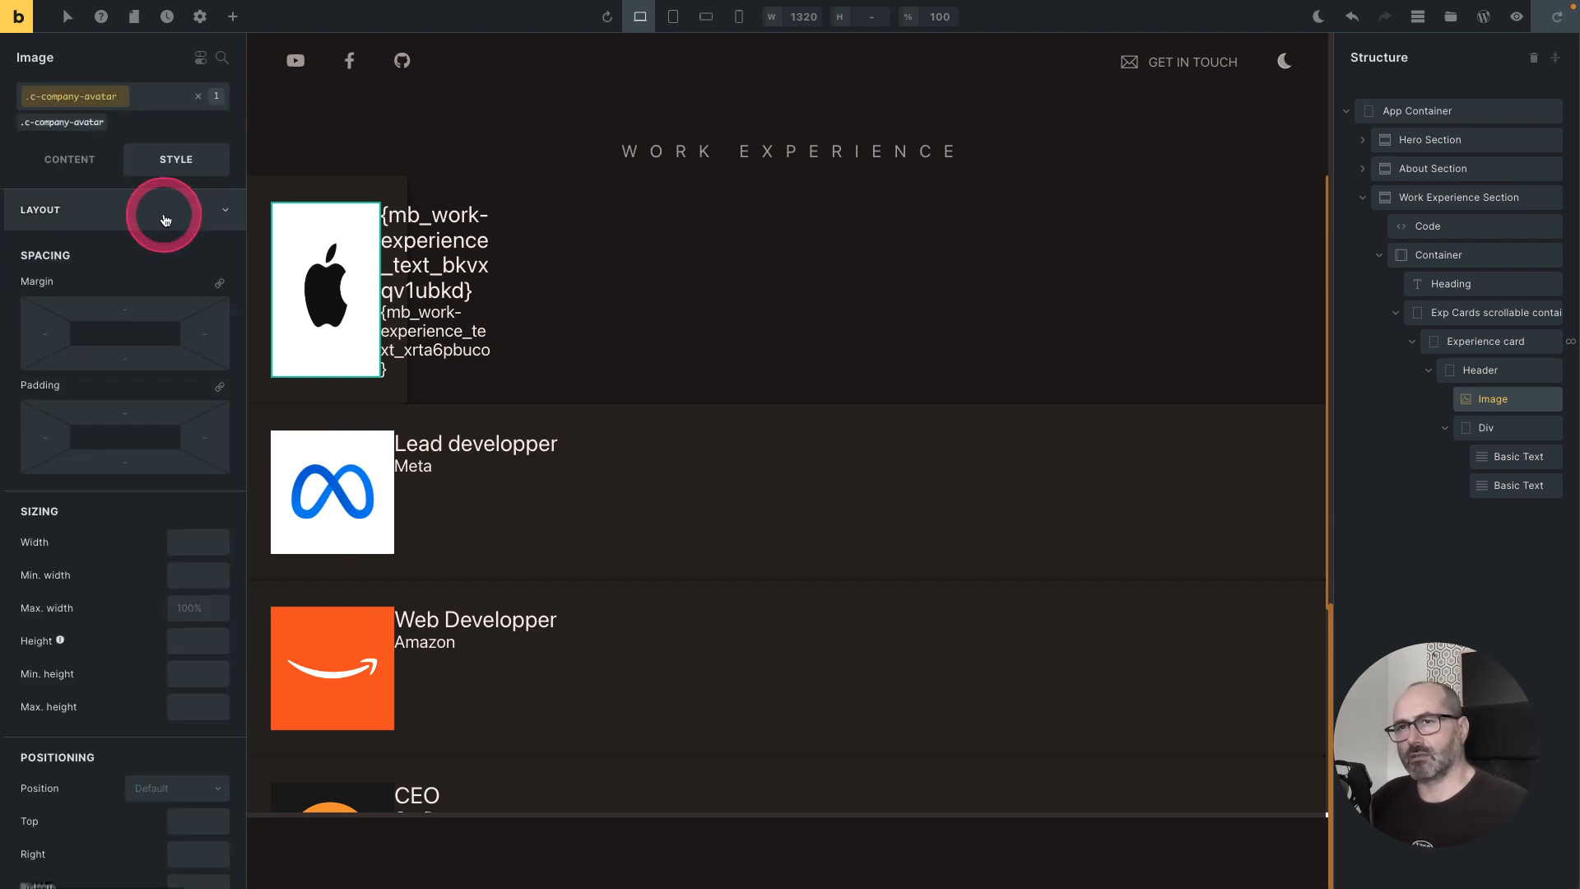
left_click(191, 575)
type("8")
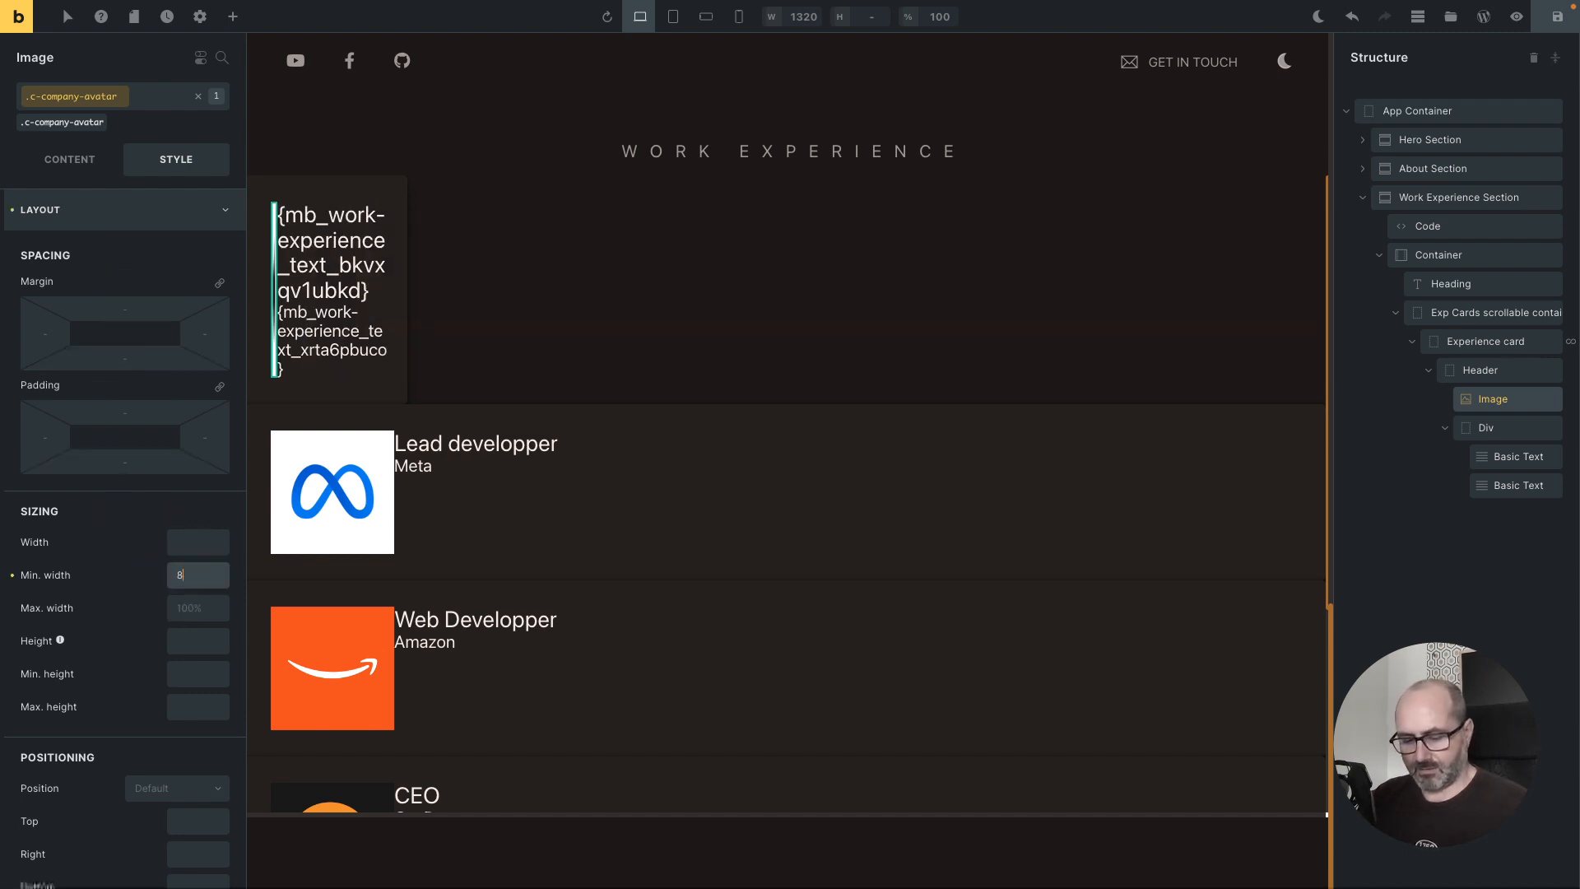
type("vmin")
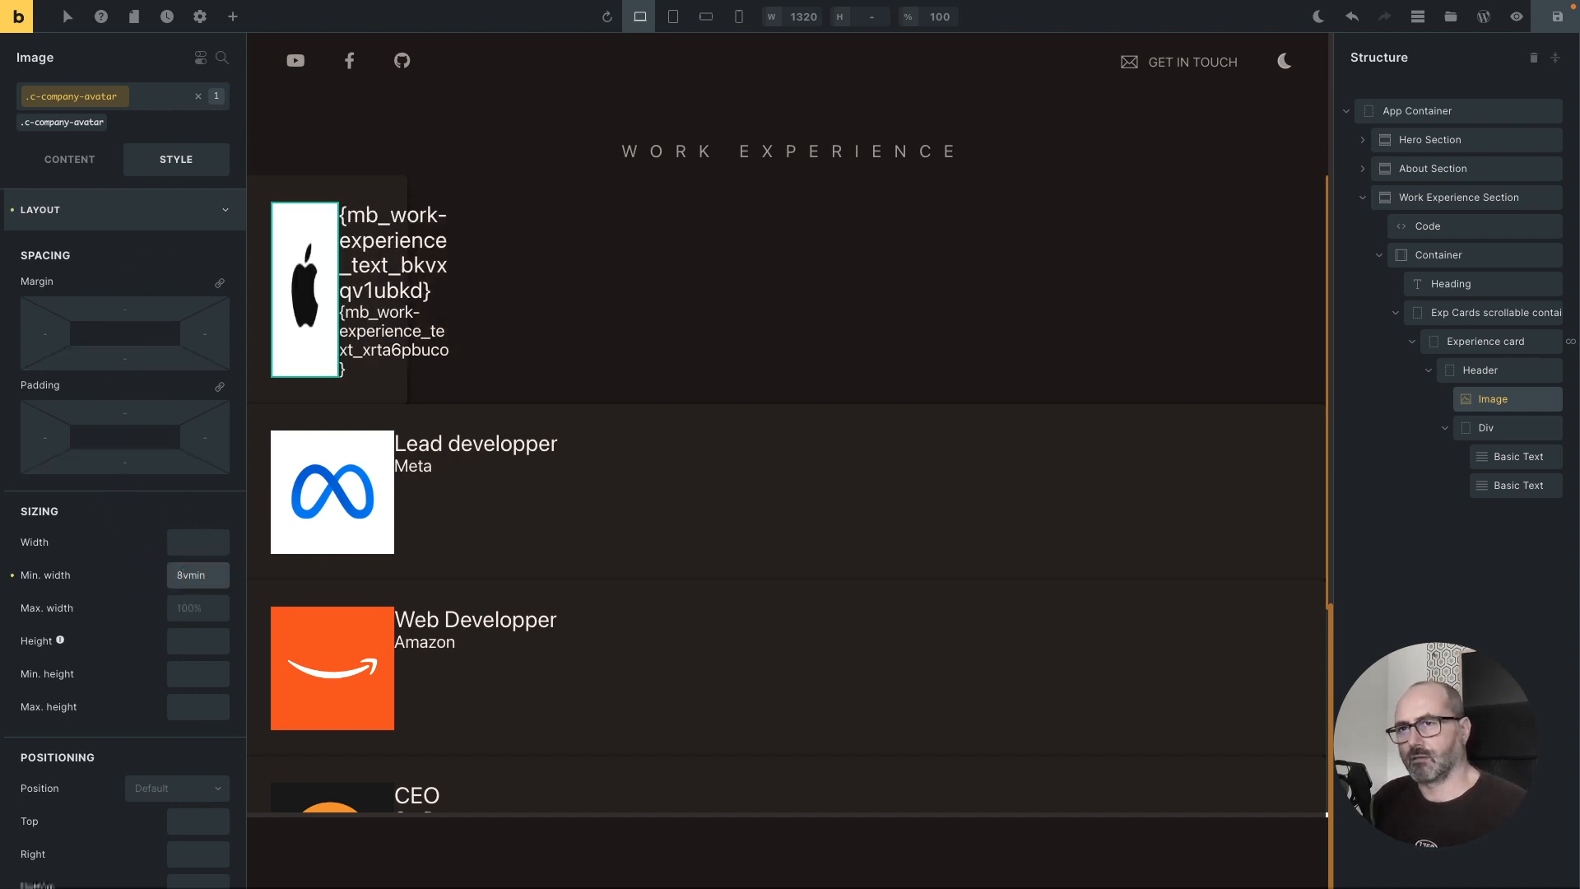
left_click(199, 576)
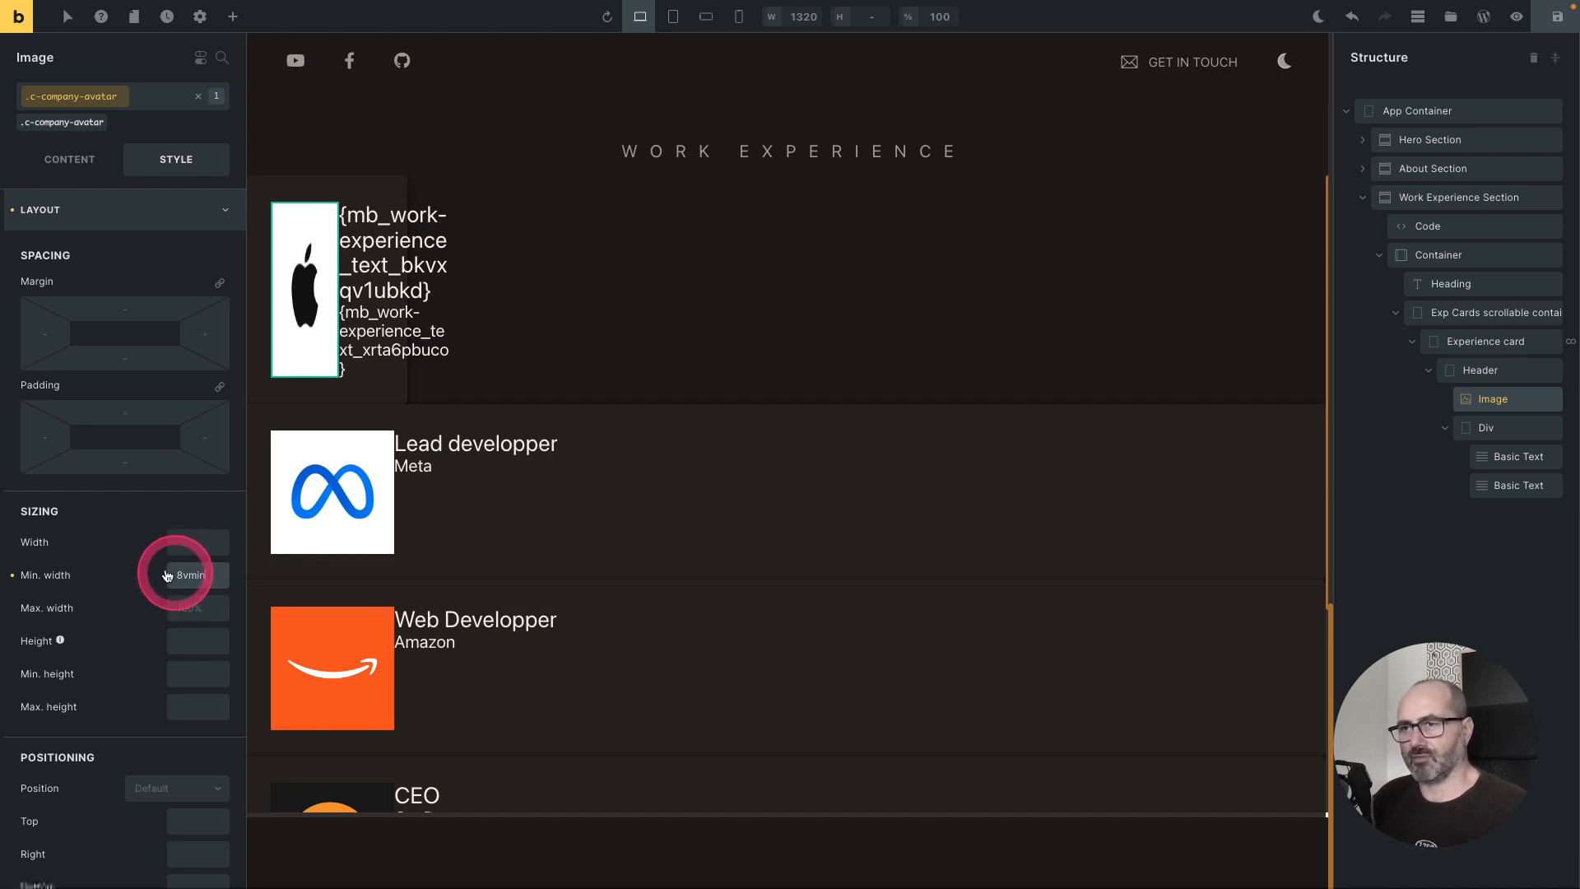
scroll(155, 570, "down", 5)
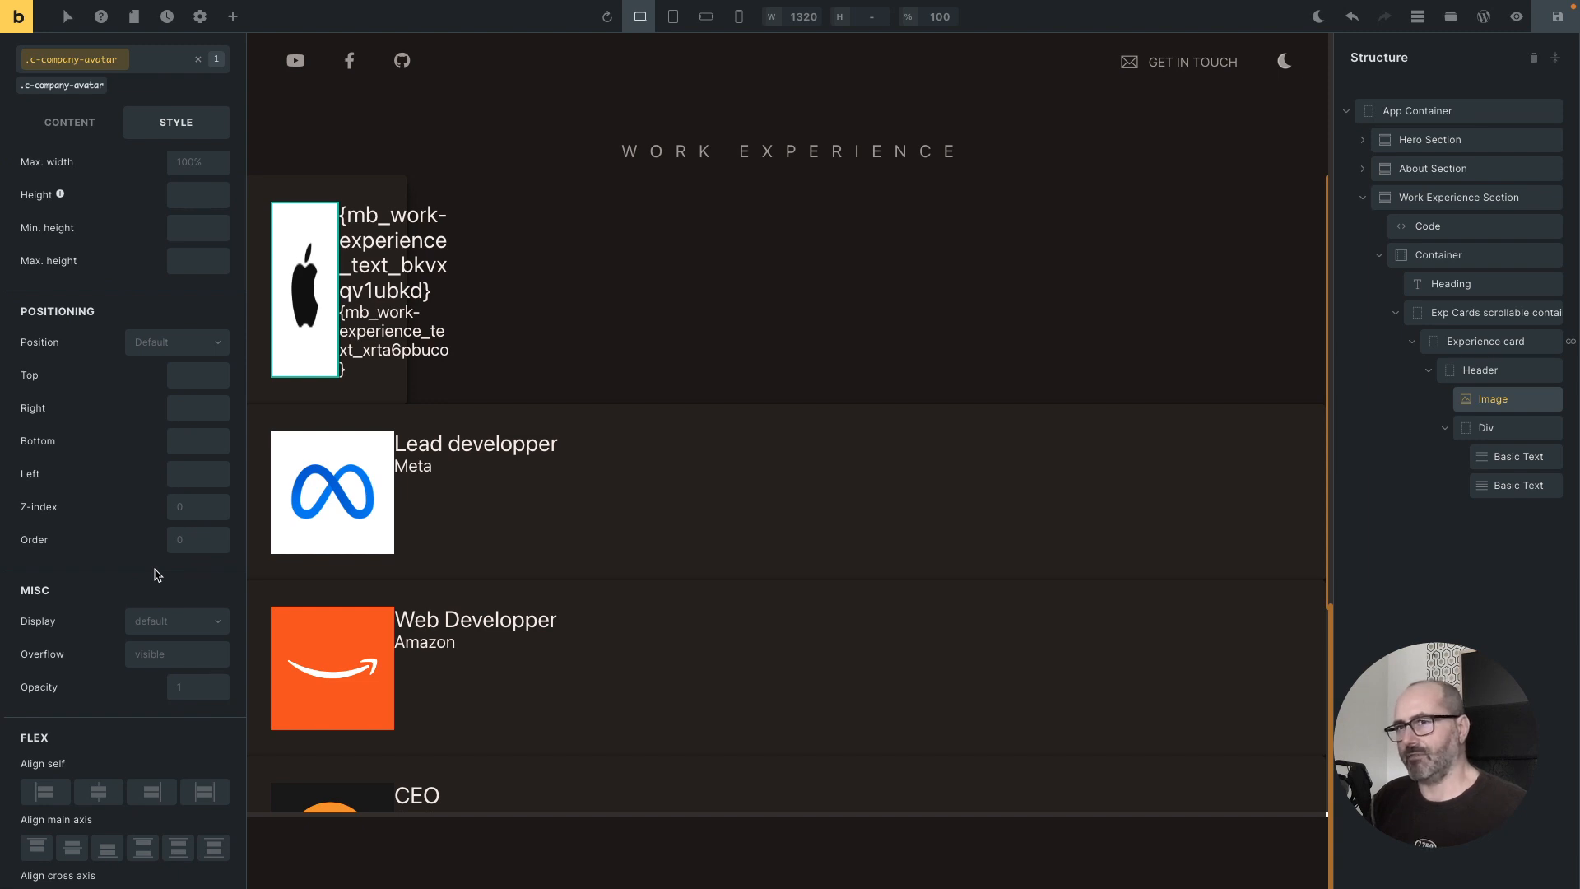
scroll(144, 567, "down", 3)
left_click(200, 219)
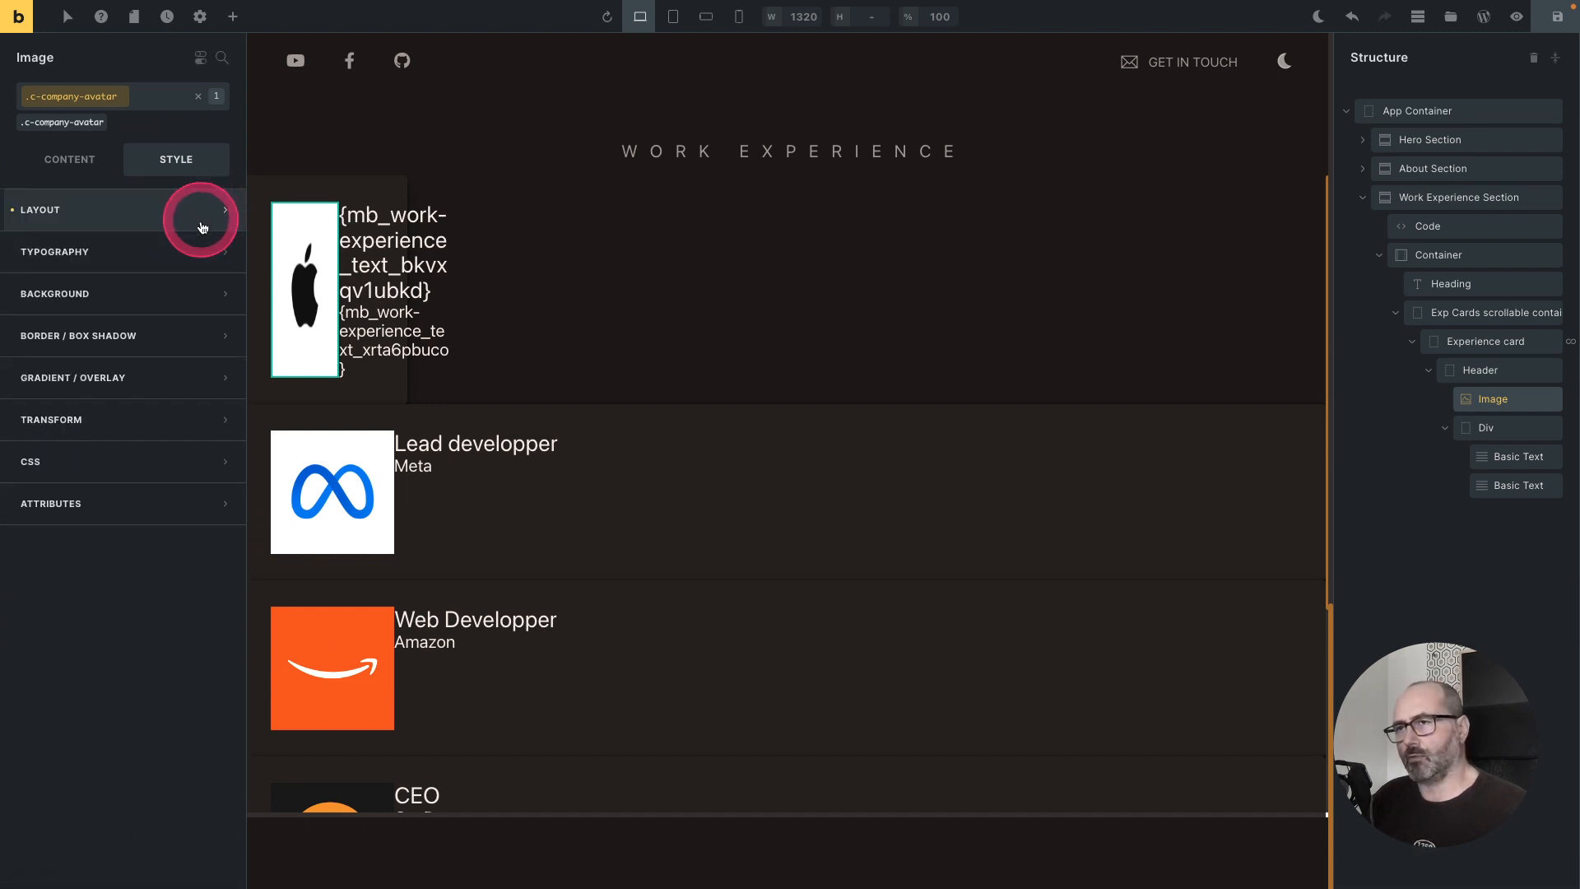
Step: Link all corners of the c-company-avatar border radius and set them to the round radius variable
left_click(90, 342)
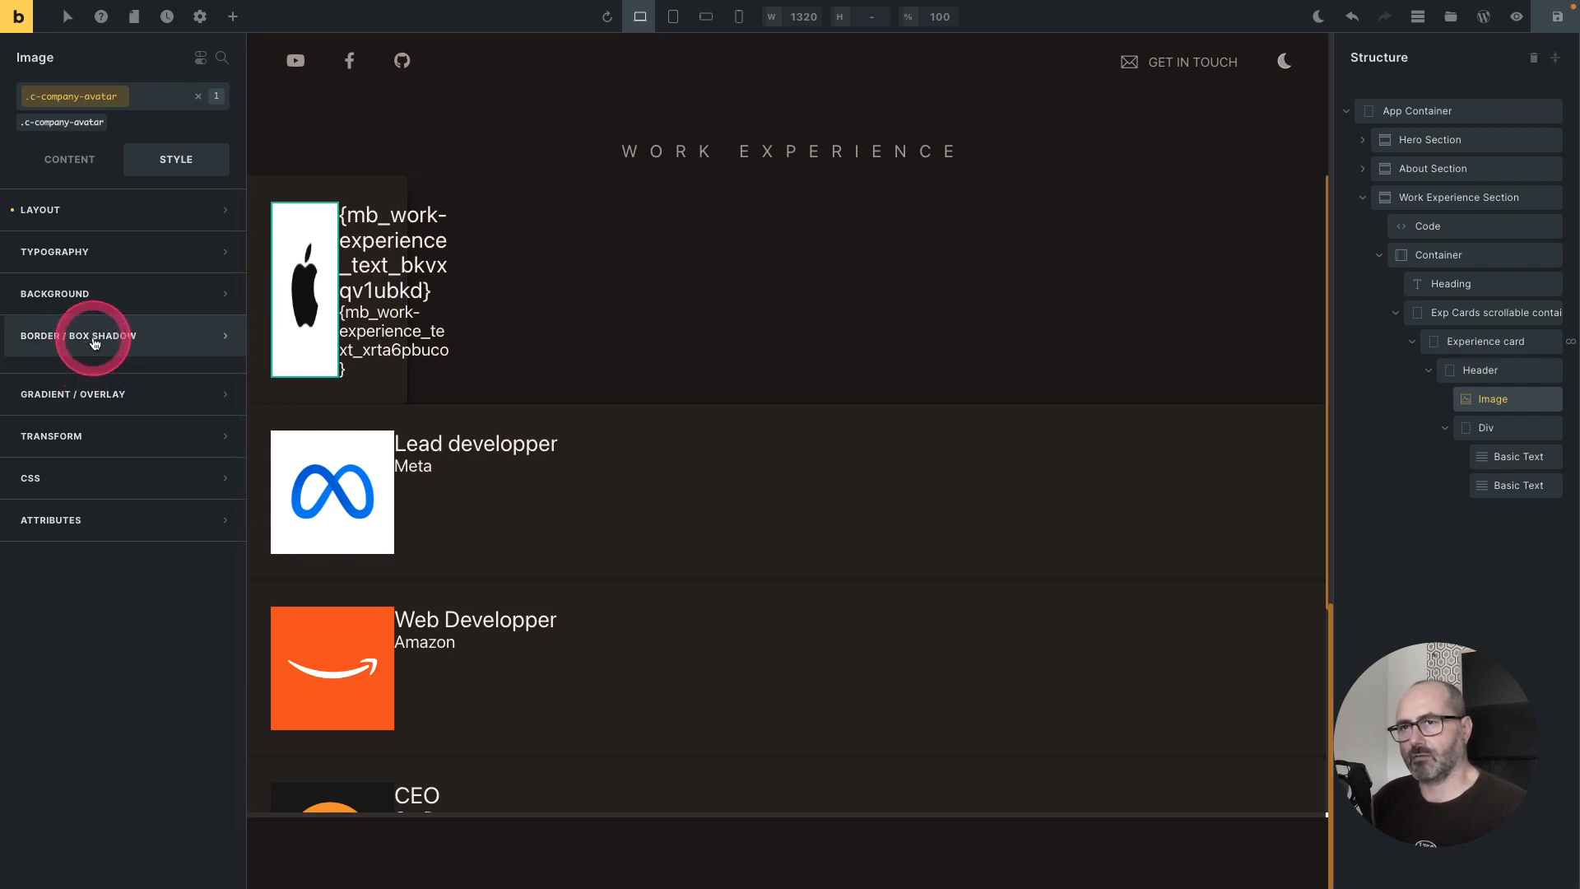
left_click(218, 375)
left_click(205, 553)
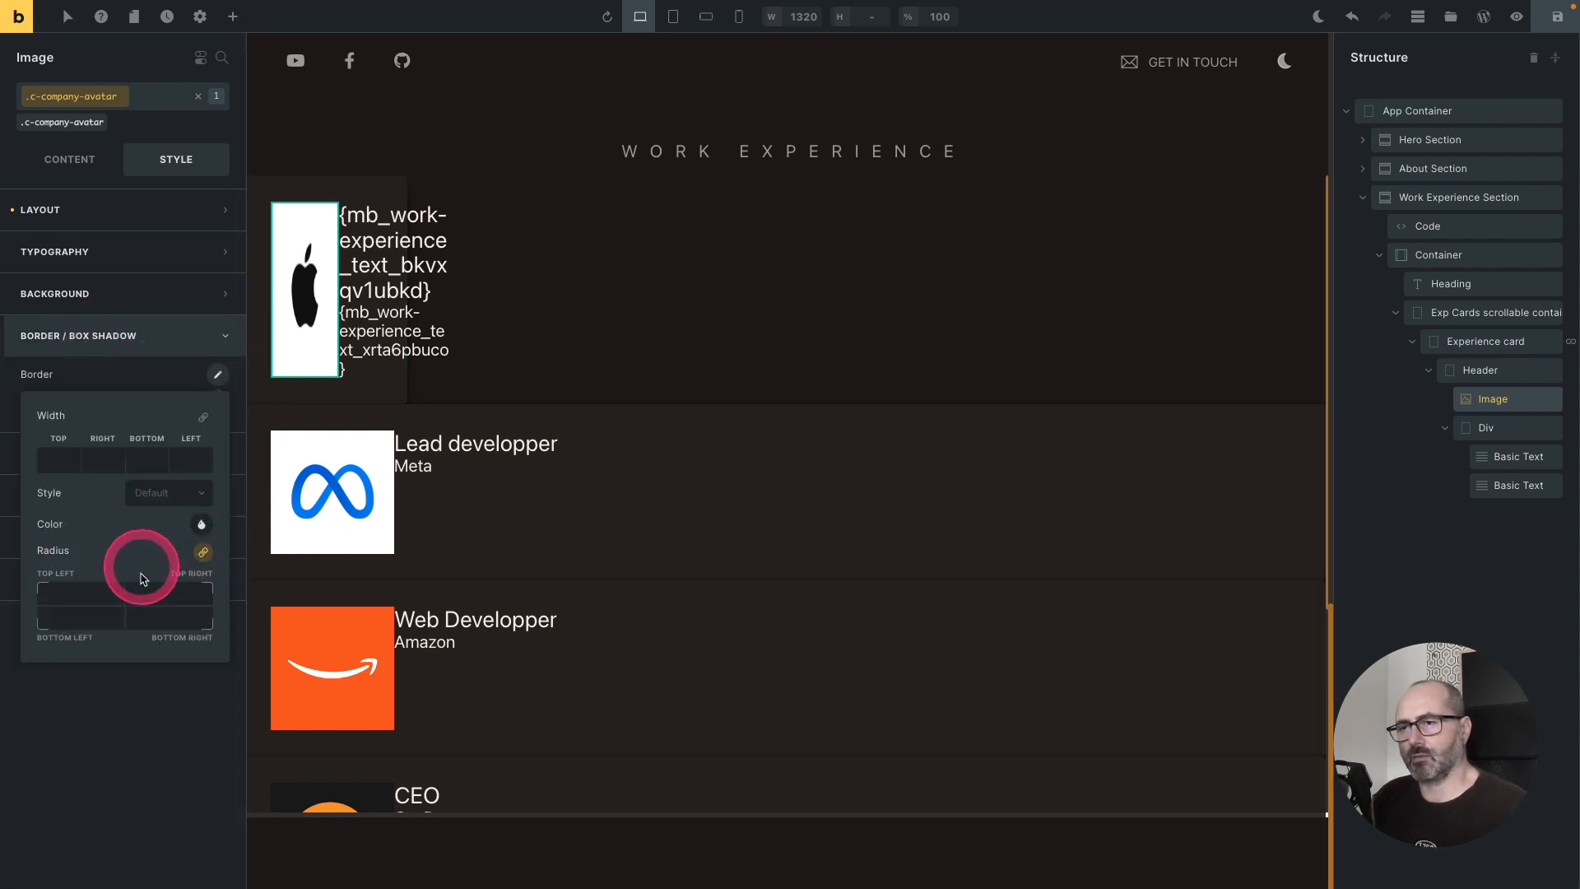
left_click(75, 600)
right_click(75, 596)
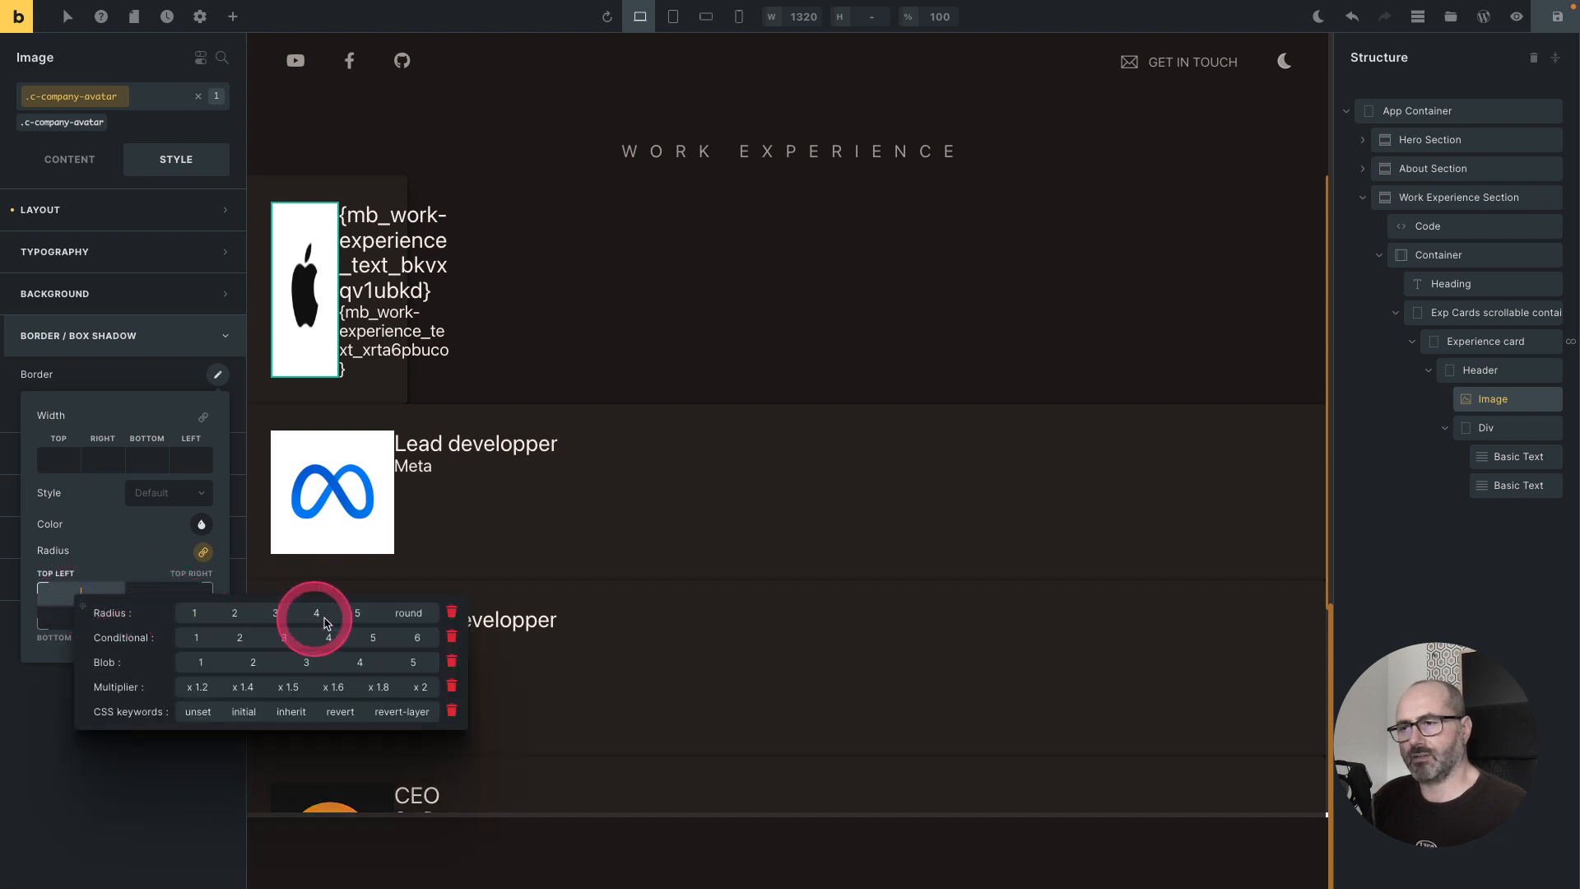
left_click(408, 616)
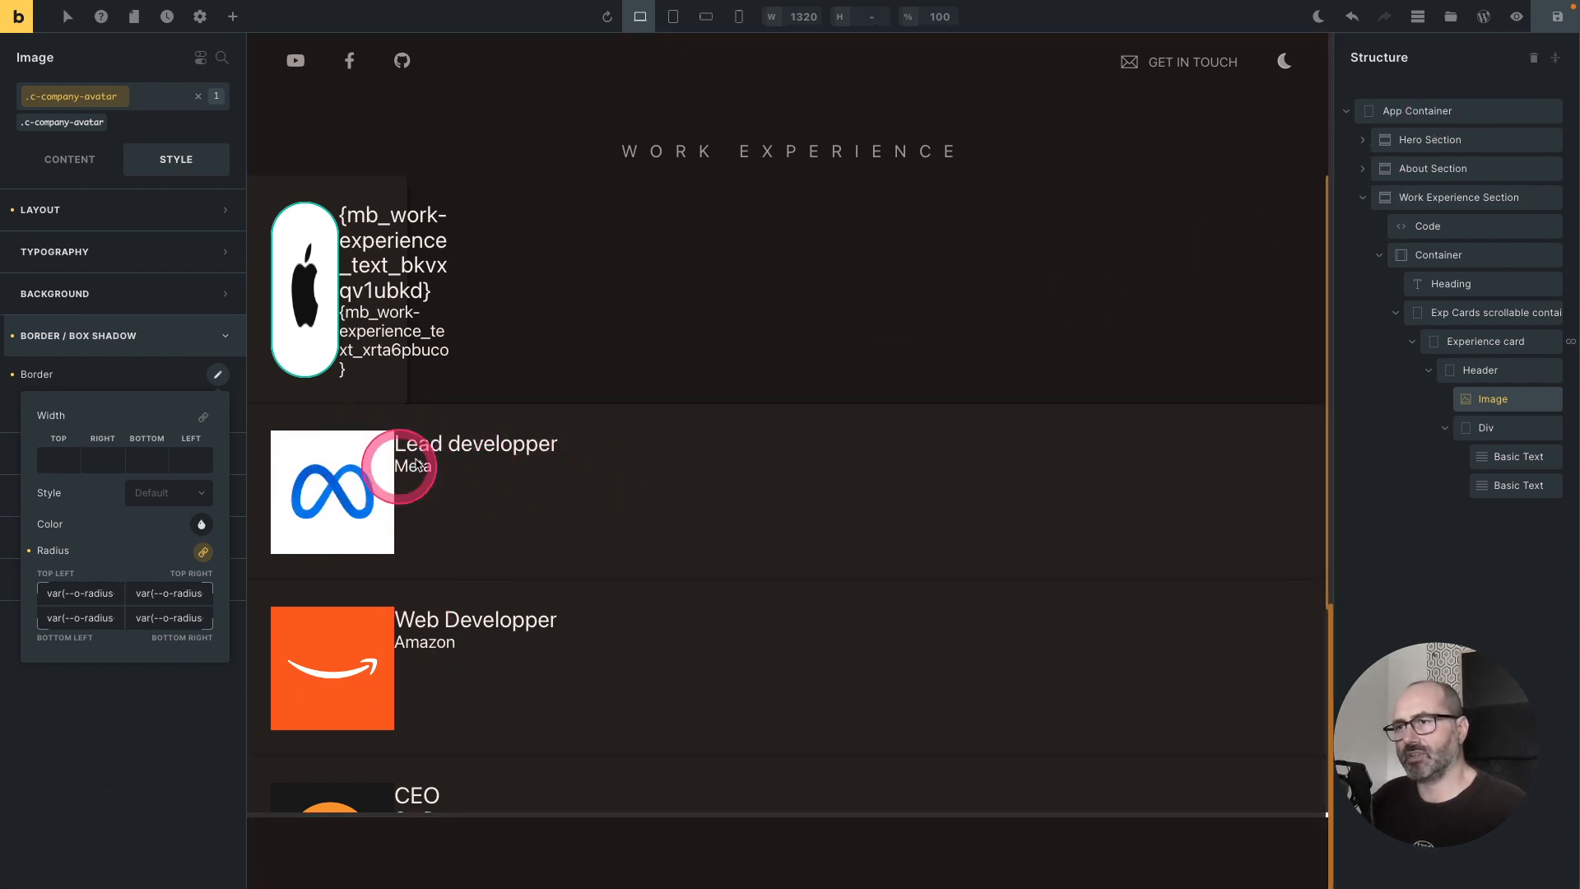
Step: Apply gap size 4 to the experience card's Header
left_click(1481, 370)
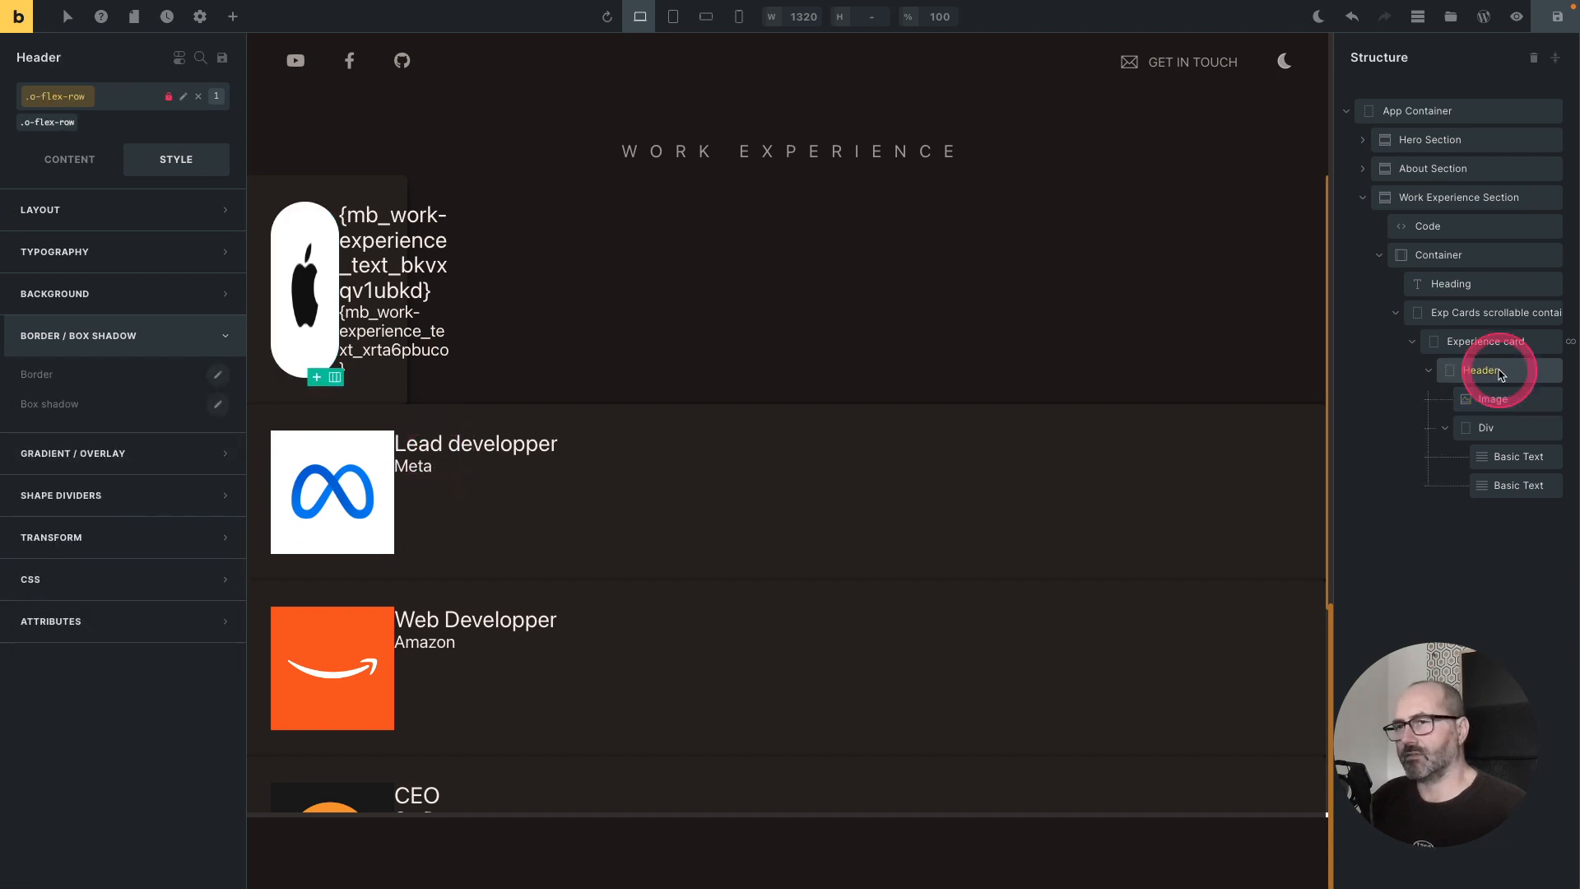
left_click(128, 95)
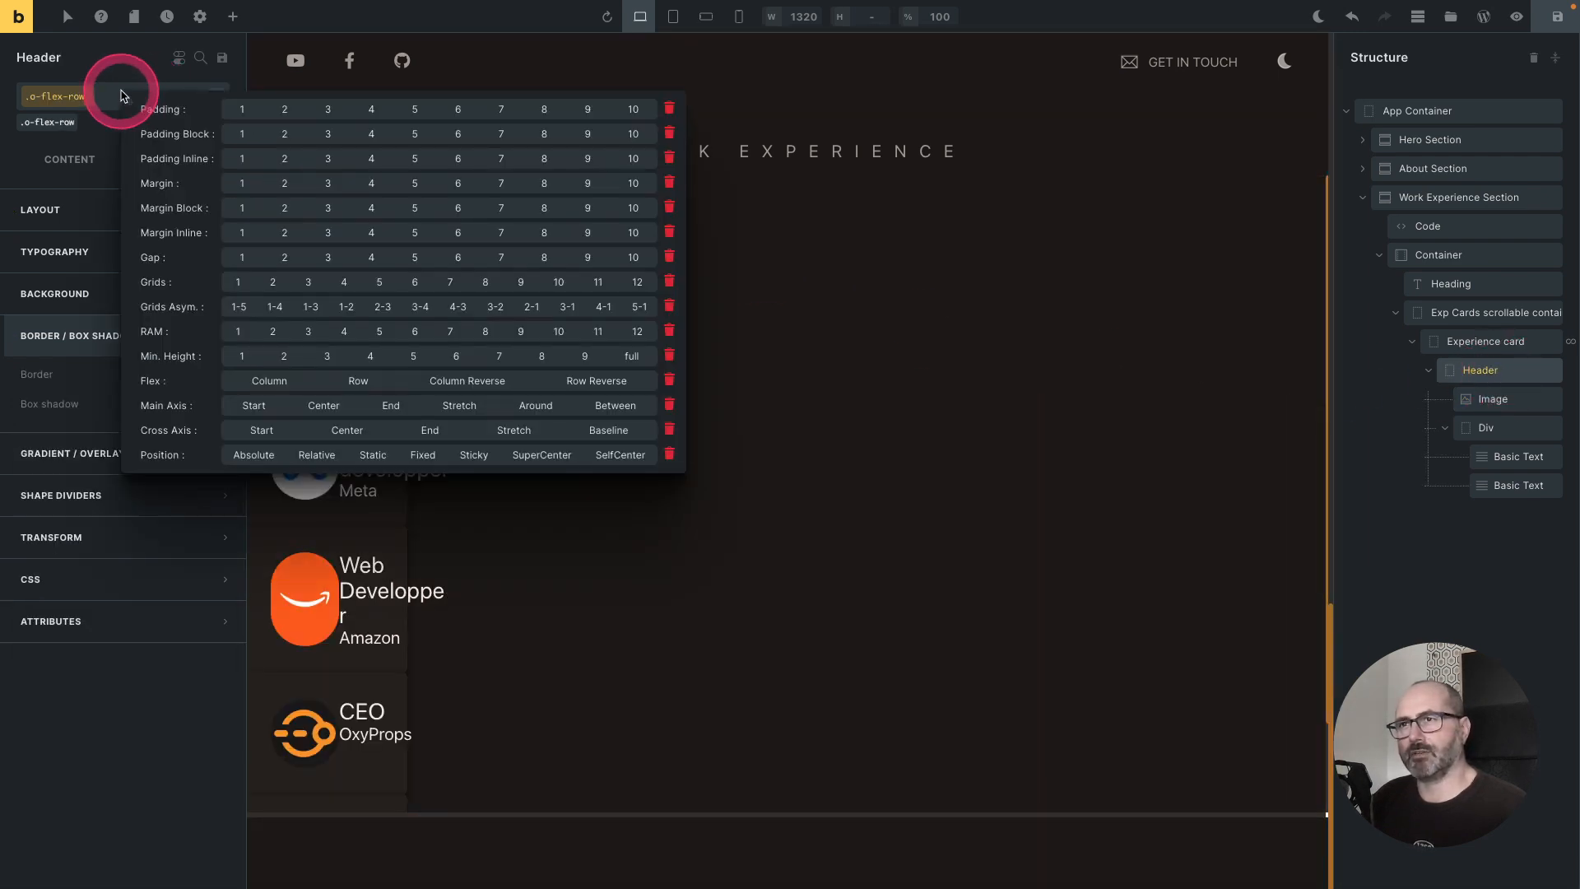
left_click(366, 259)
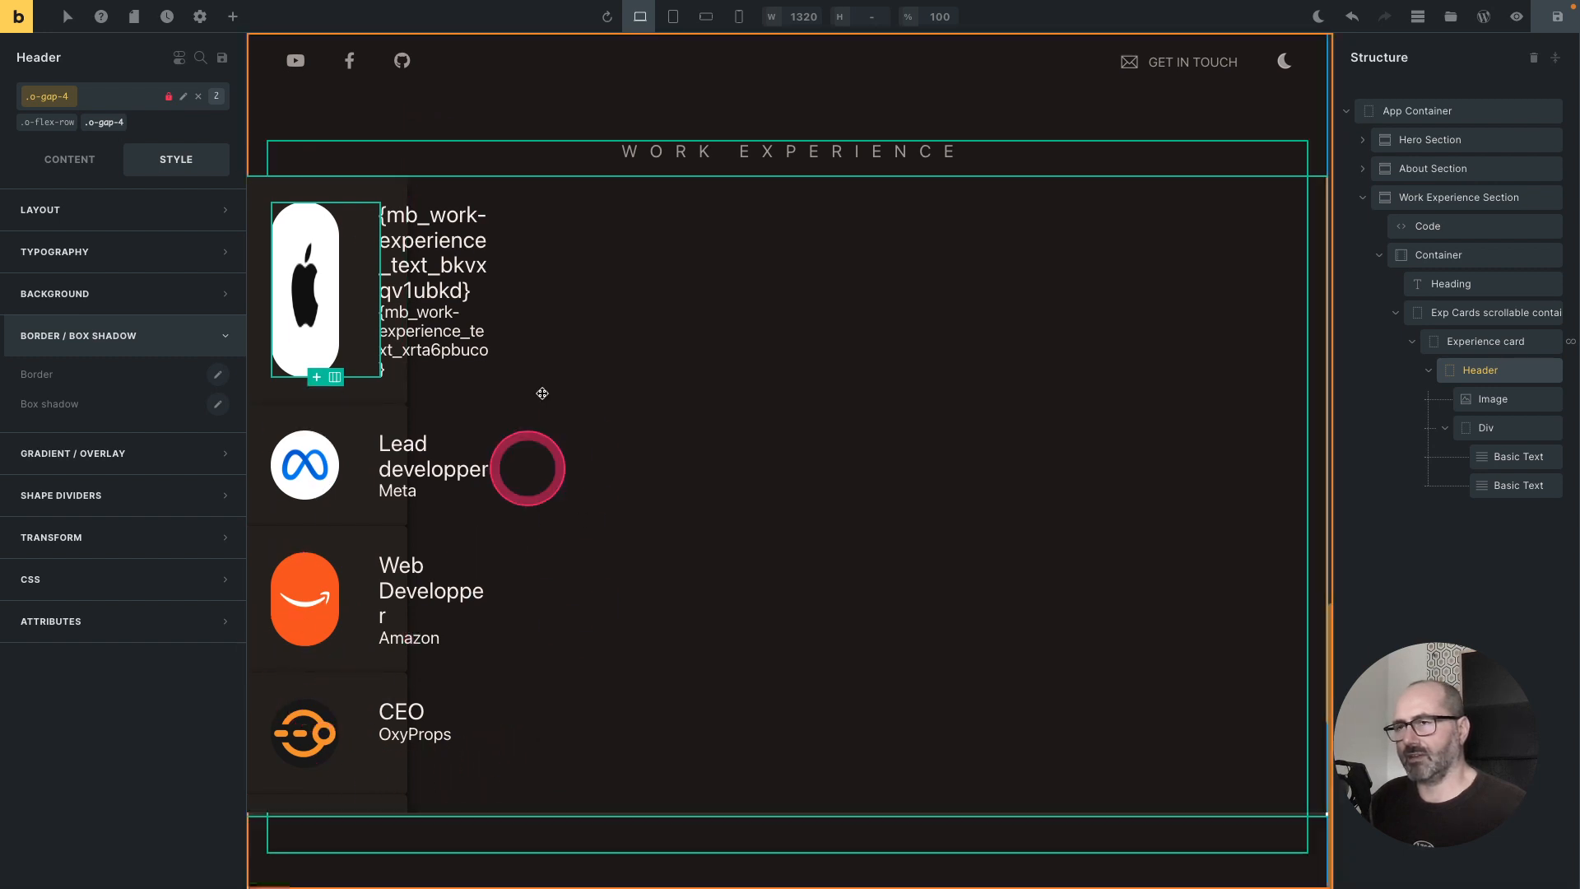
Step: Add the o-grid-flow-column class to the Exp Cards scrollable container
left_click(1465, 314)
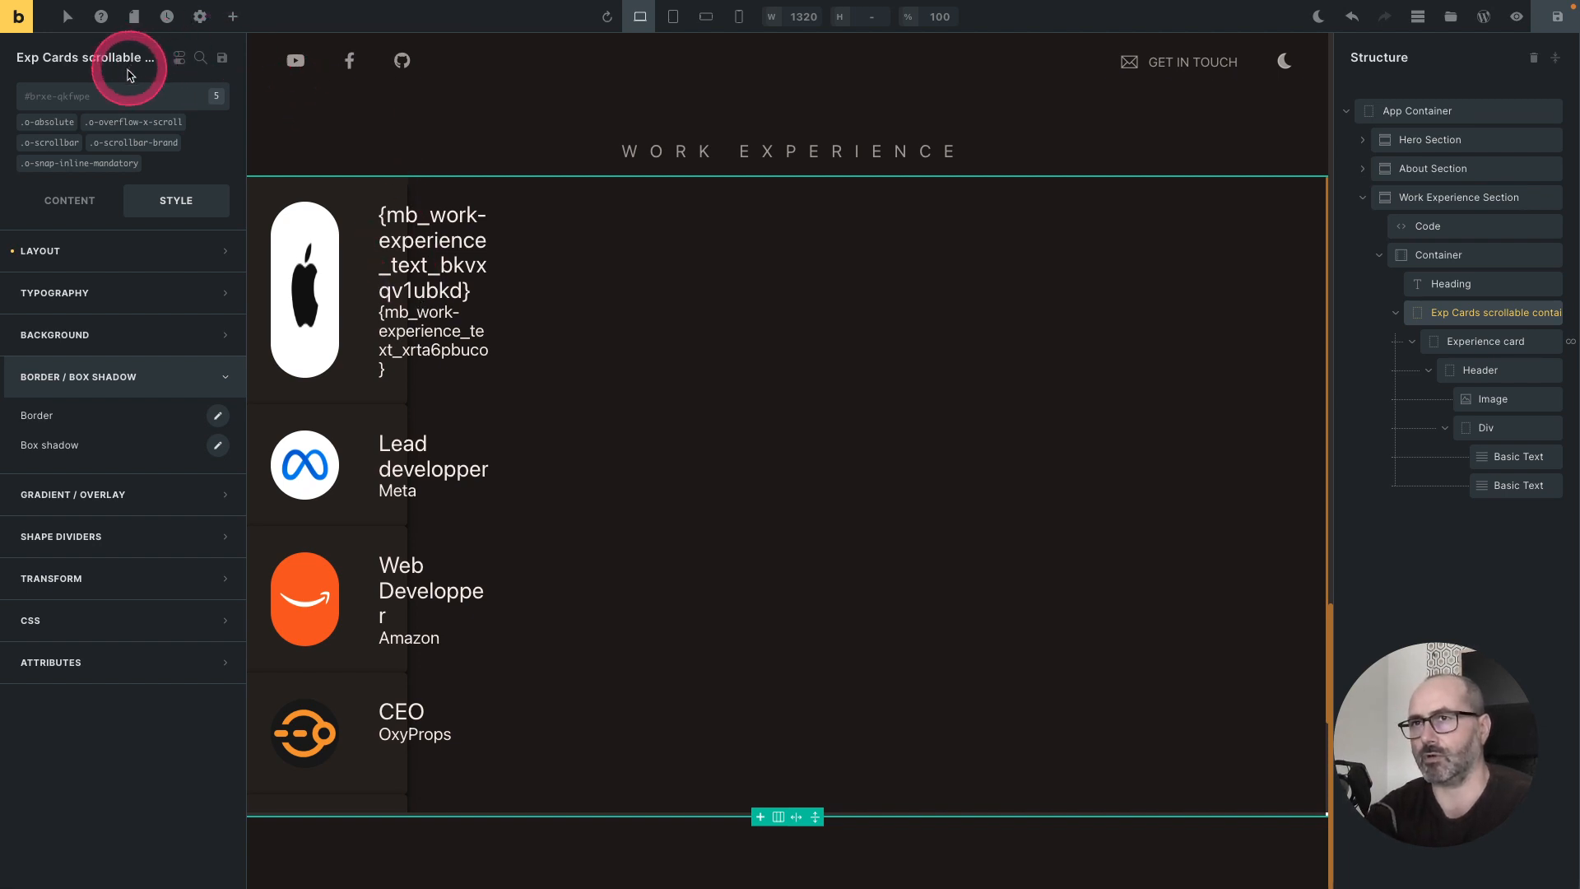
left_click(110, 98)
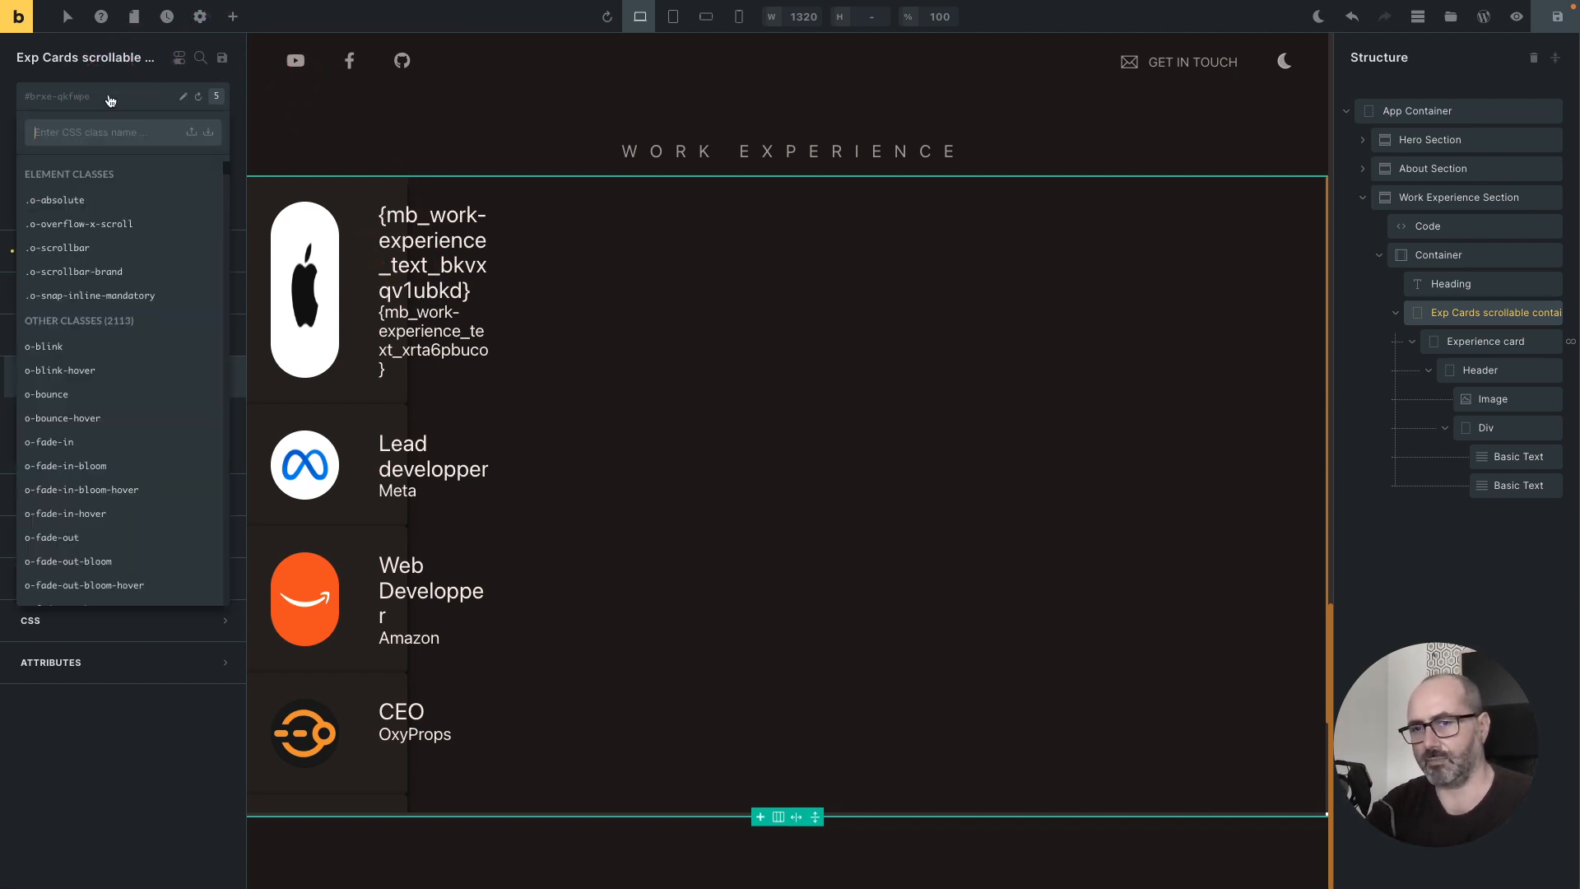
type("flow-co")
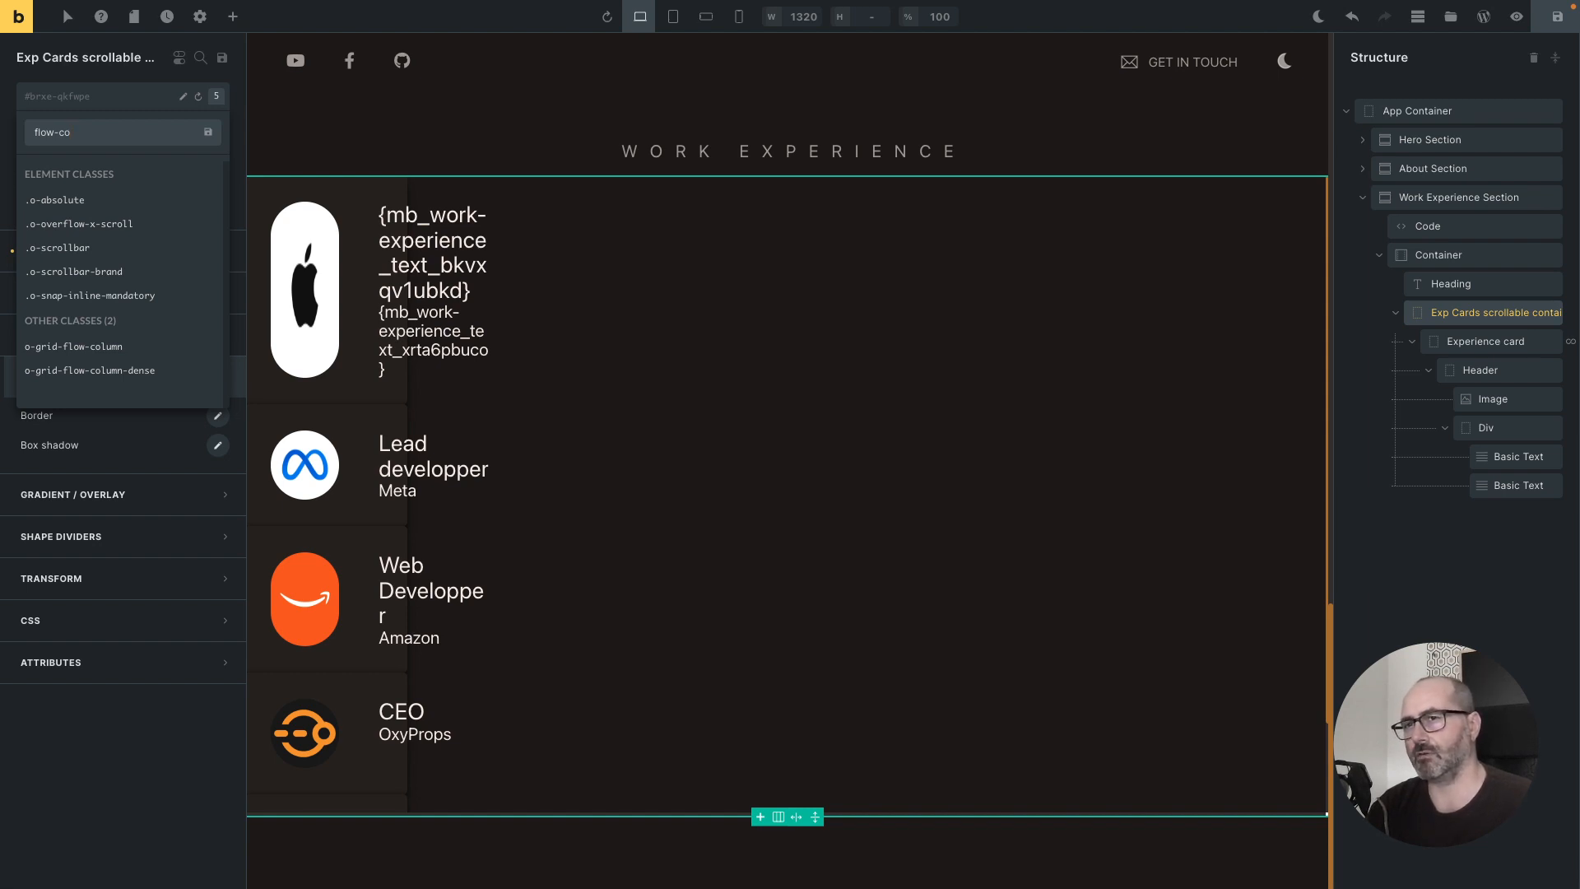
key("Down")
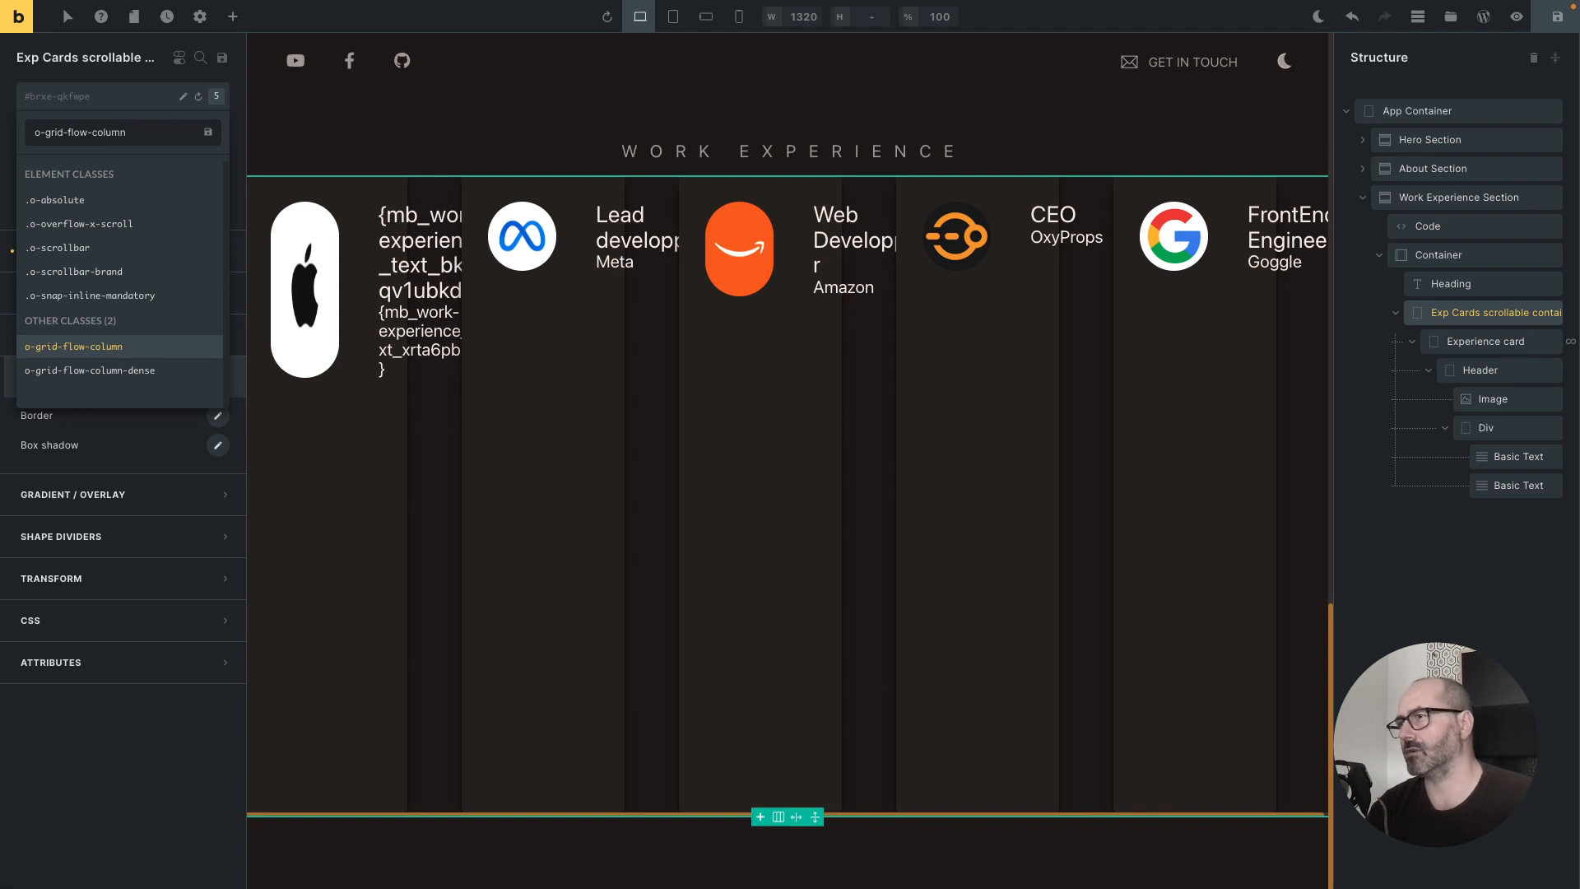
key("Return")
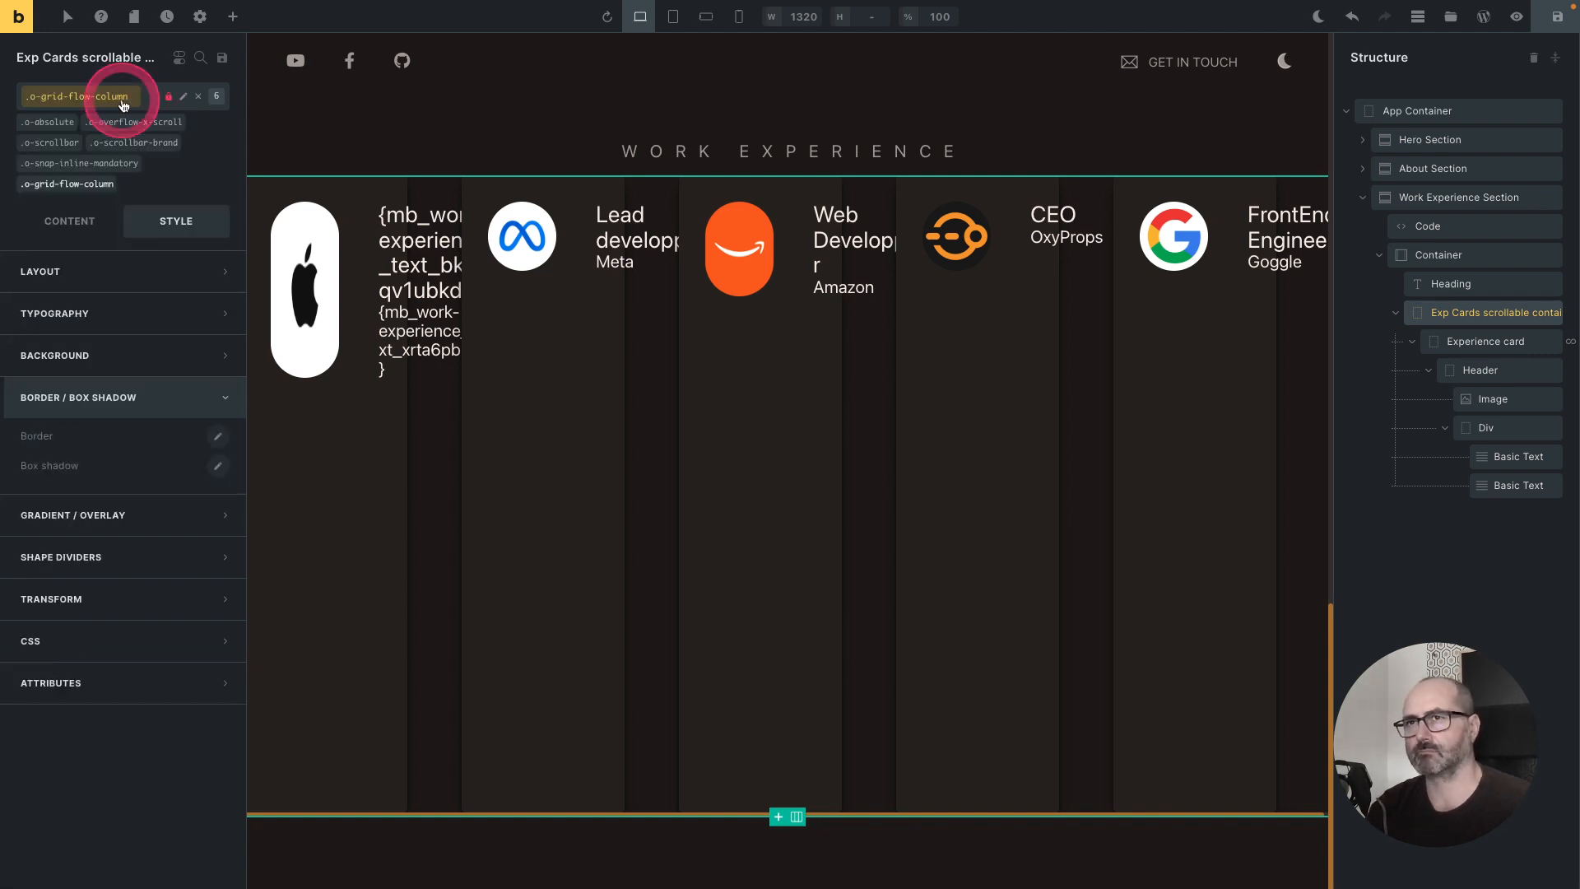
Step: Apply gap size 6 and padding size 6 to the Exp Cards scrollable container
right_click(149, 99)
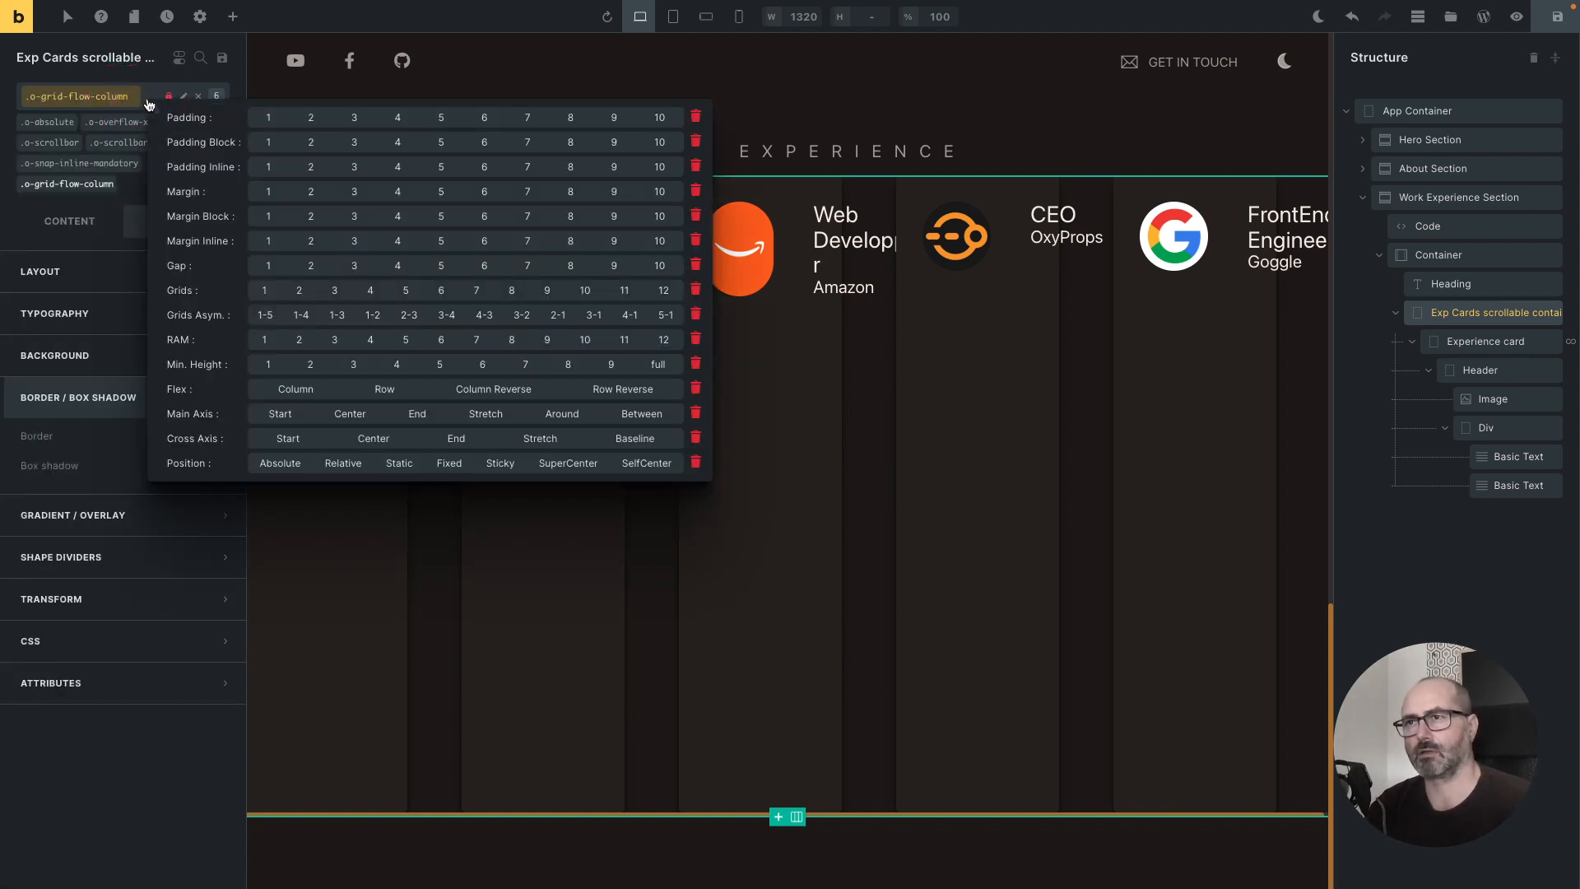
left_click(485, 277)
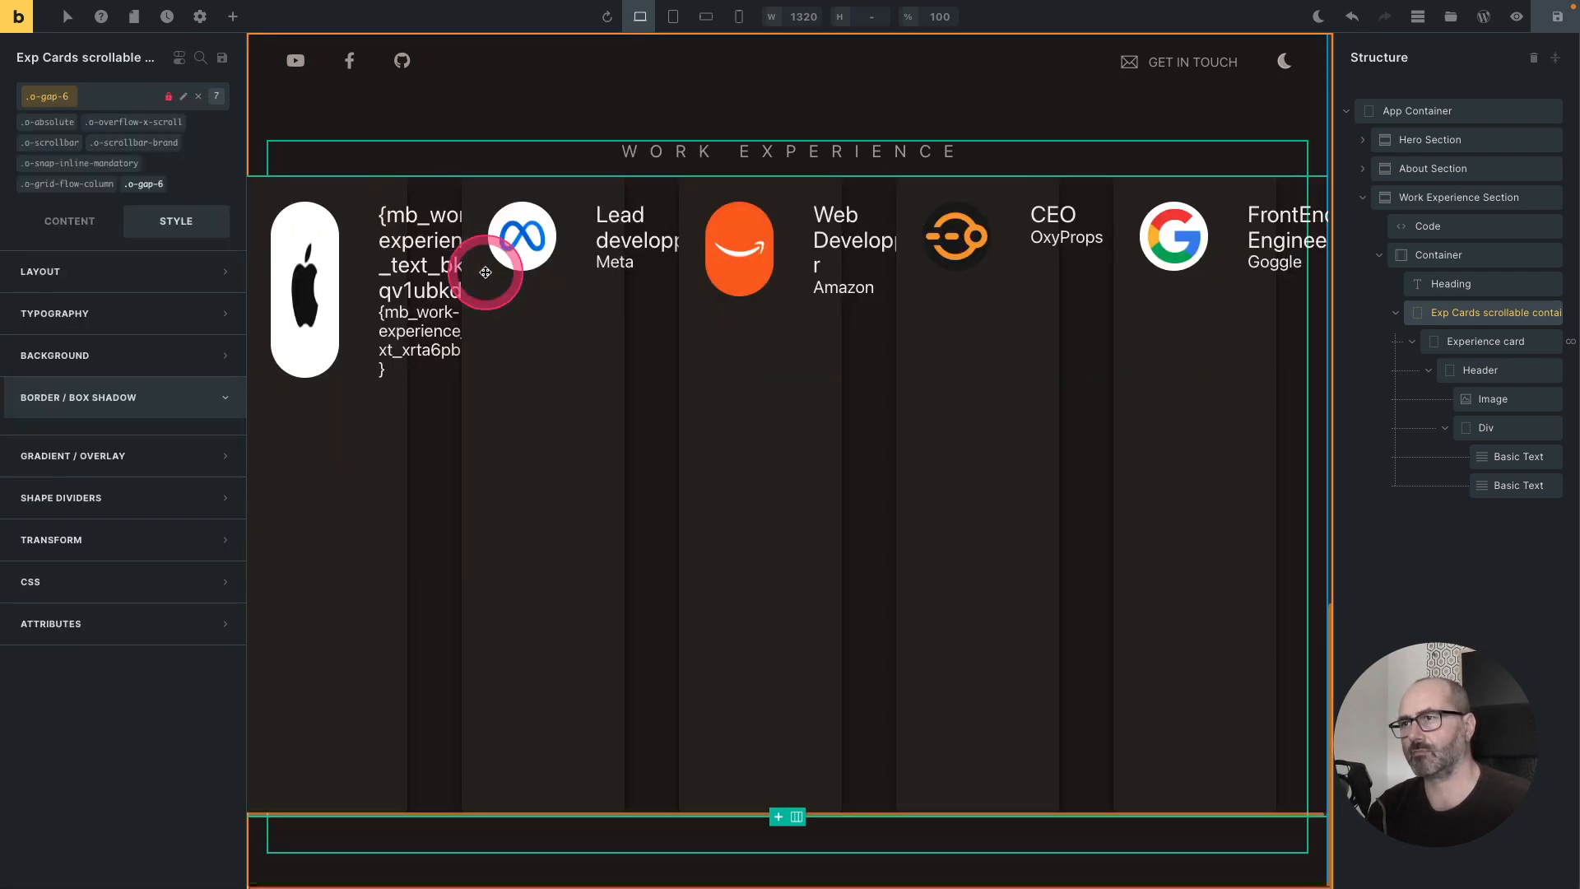
left_click(120, 100)
right_click(120, 99)
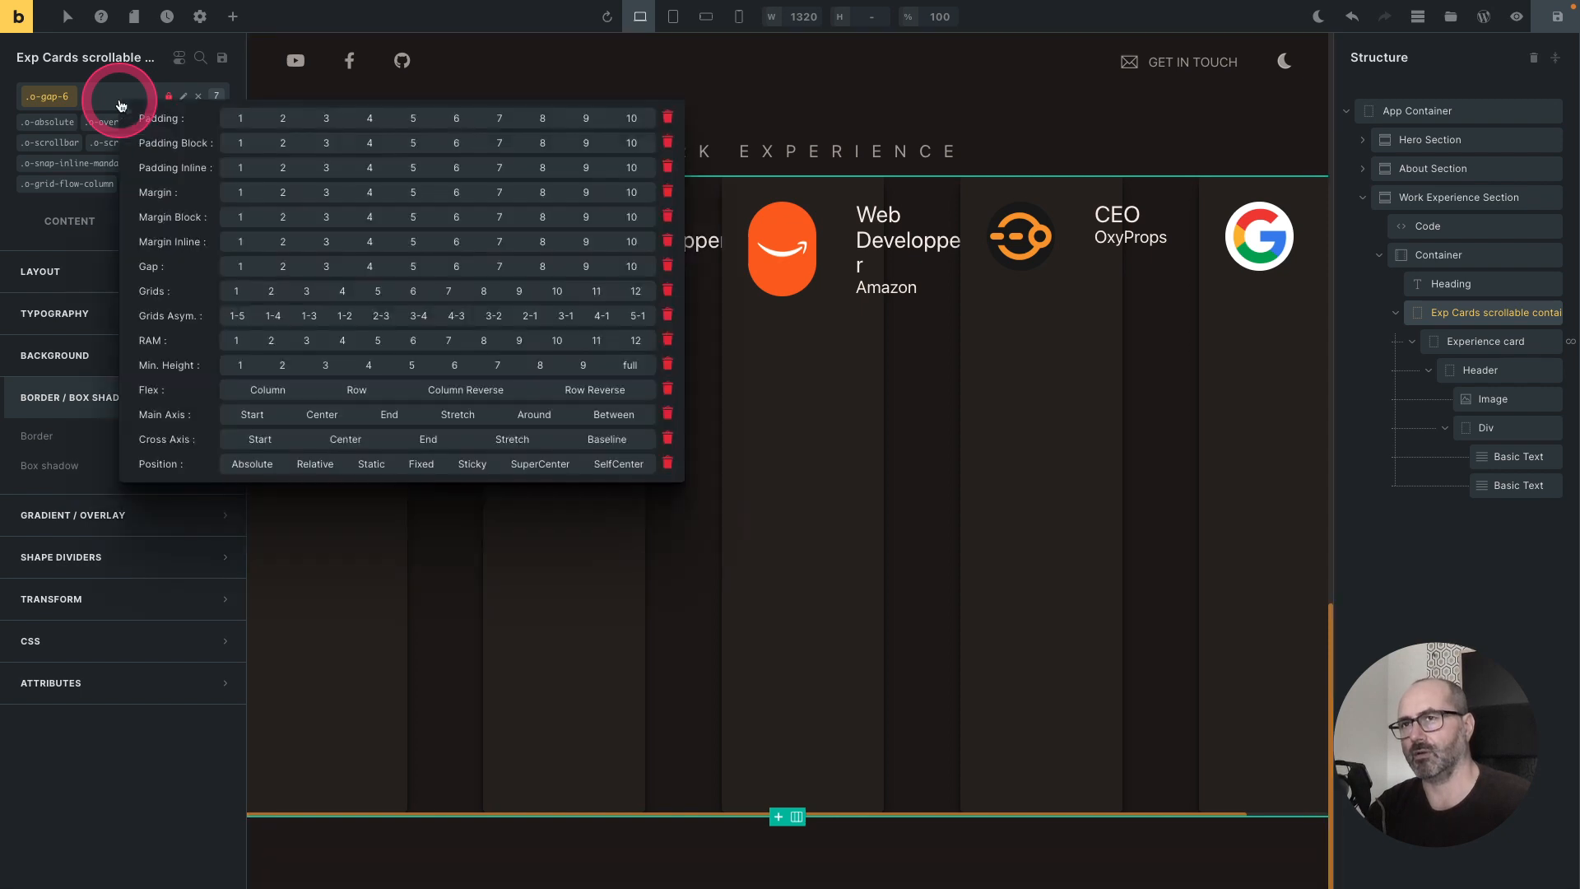
left_click(443, 121)
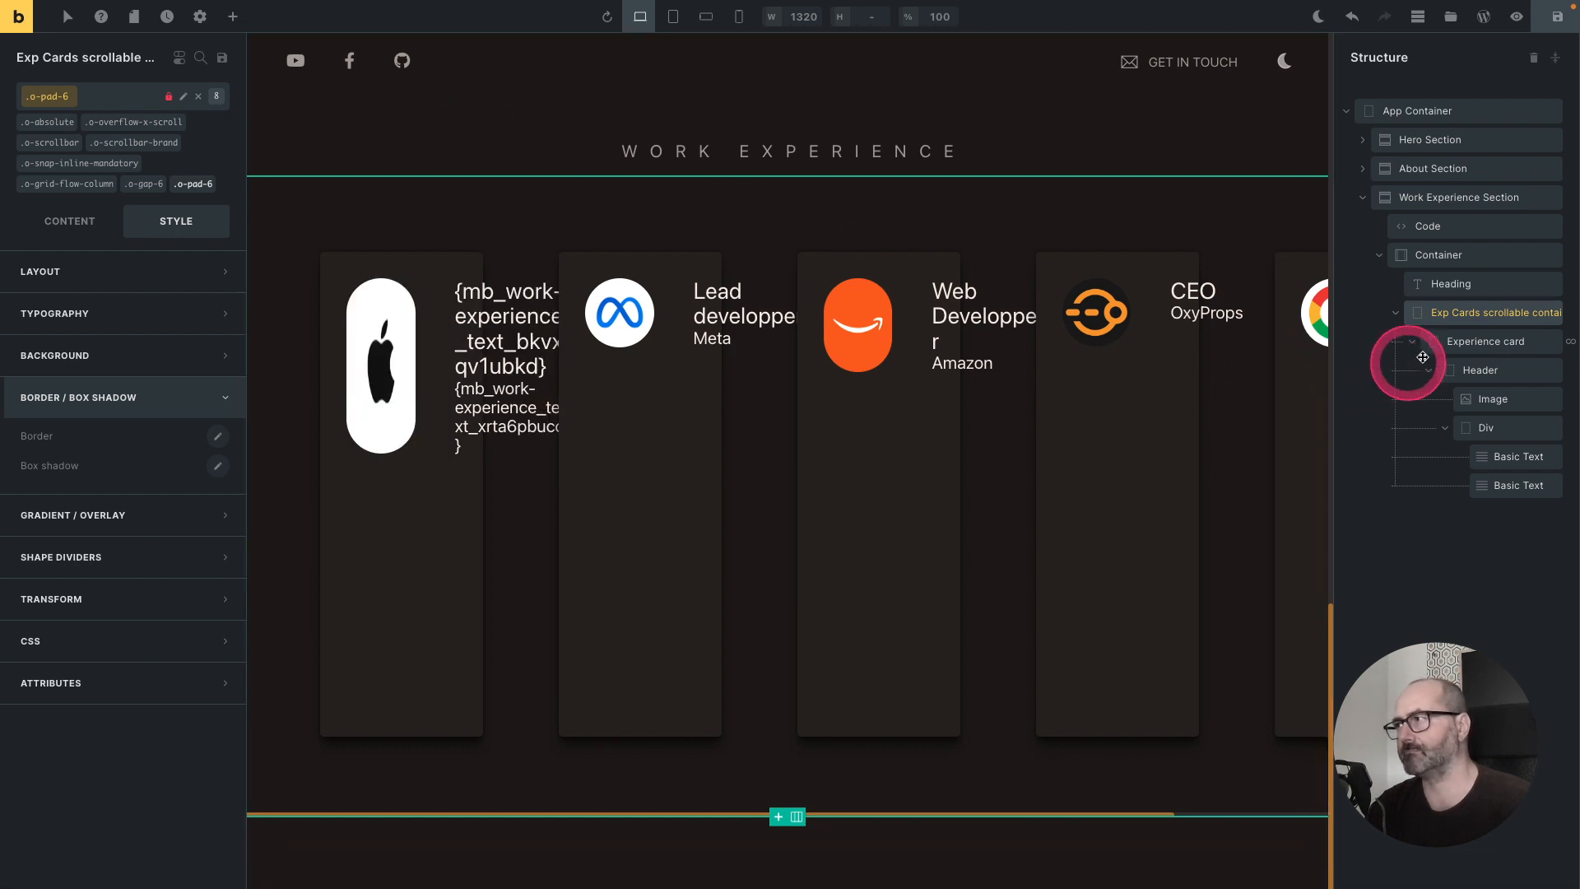
Step: Set the width of the Experience card's c-exp-card class to the Content 3 reading preset
left_click(1475, 341)
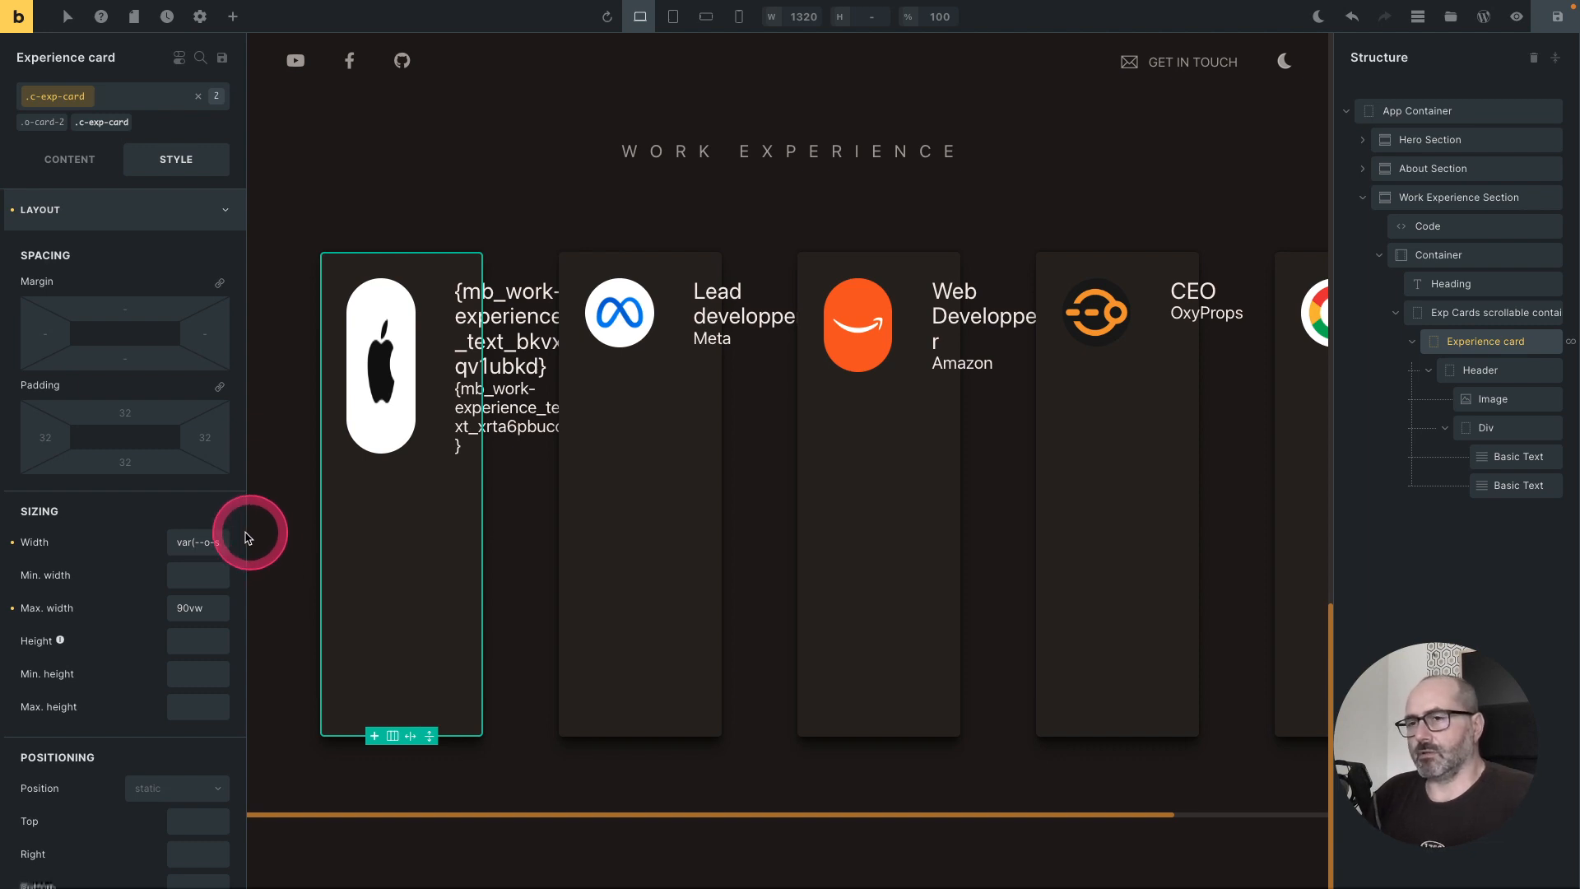
left_click(198, 544)
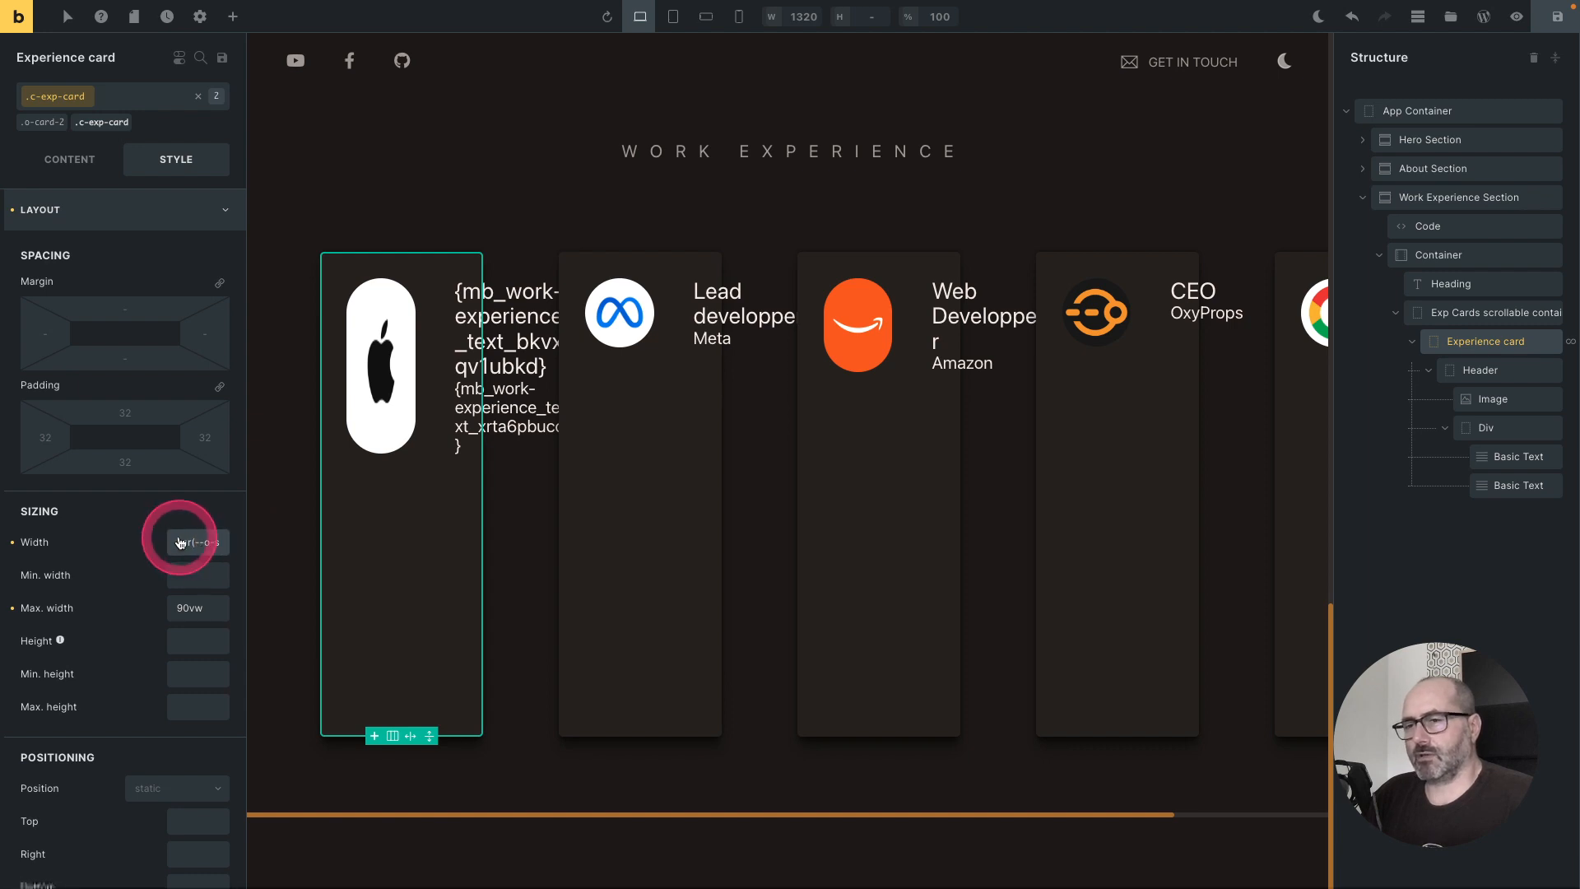
left_click(180, 543)
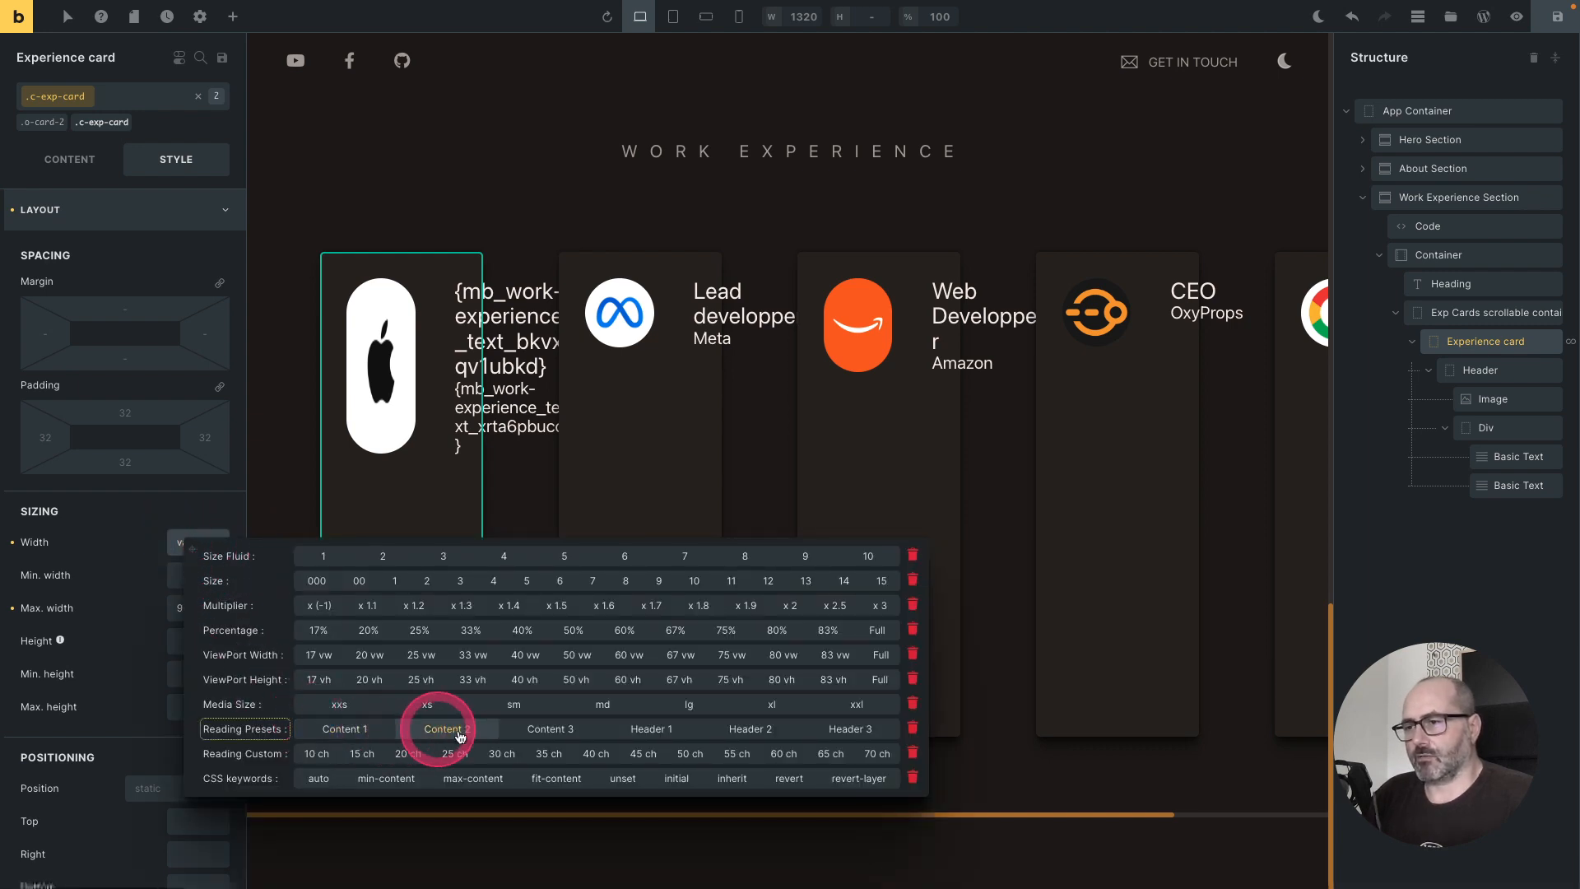
left_click(549, 729)
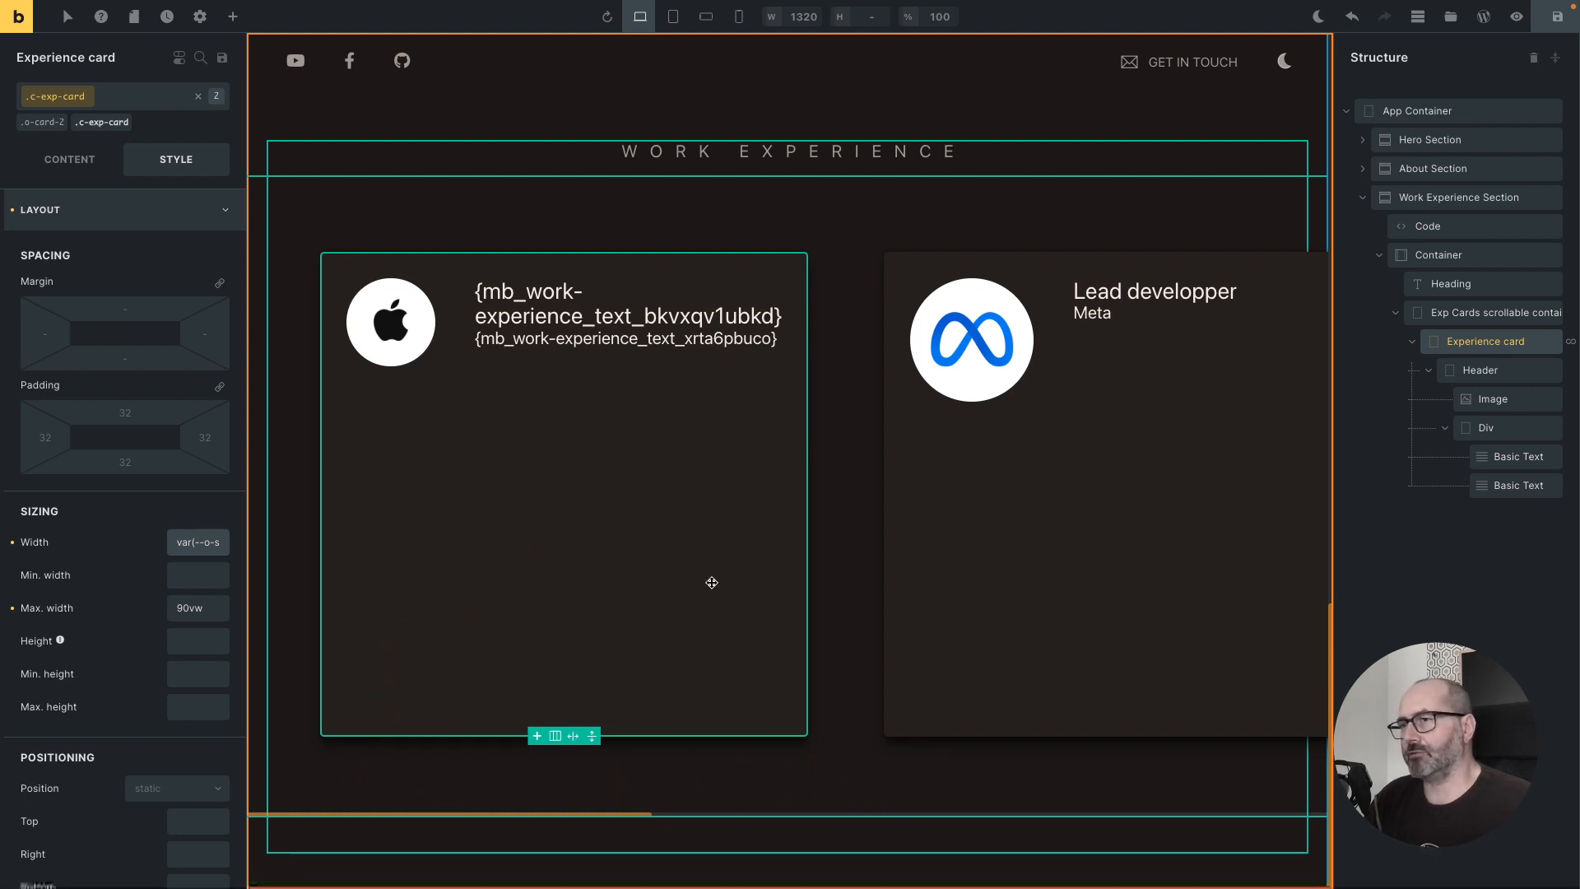
Step: Check the Work Experience cards on the live portfolio page, moving through the row to the last card and back
left_click(160, 196)
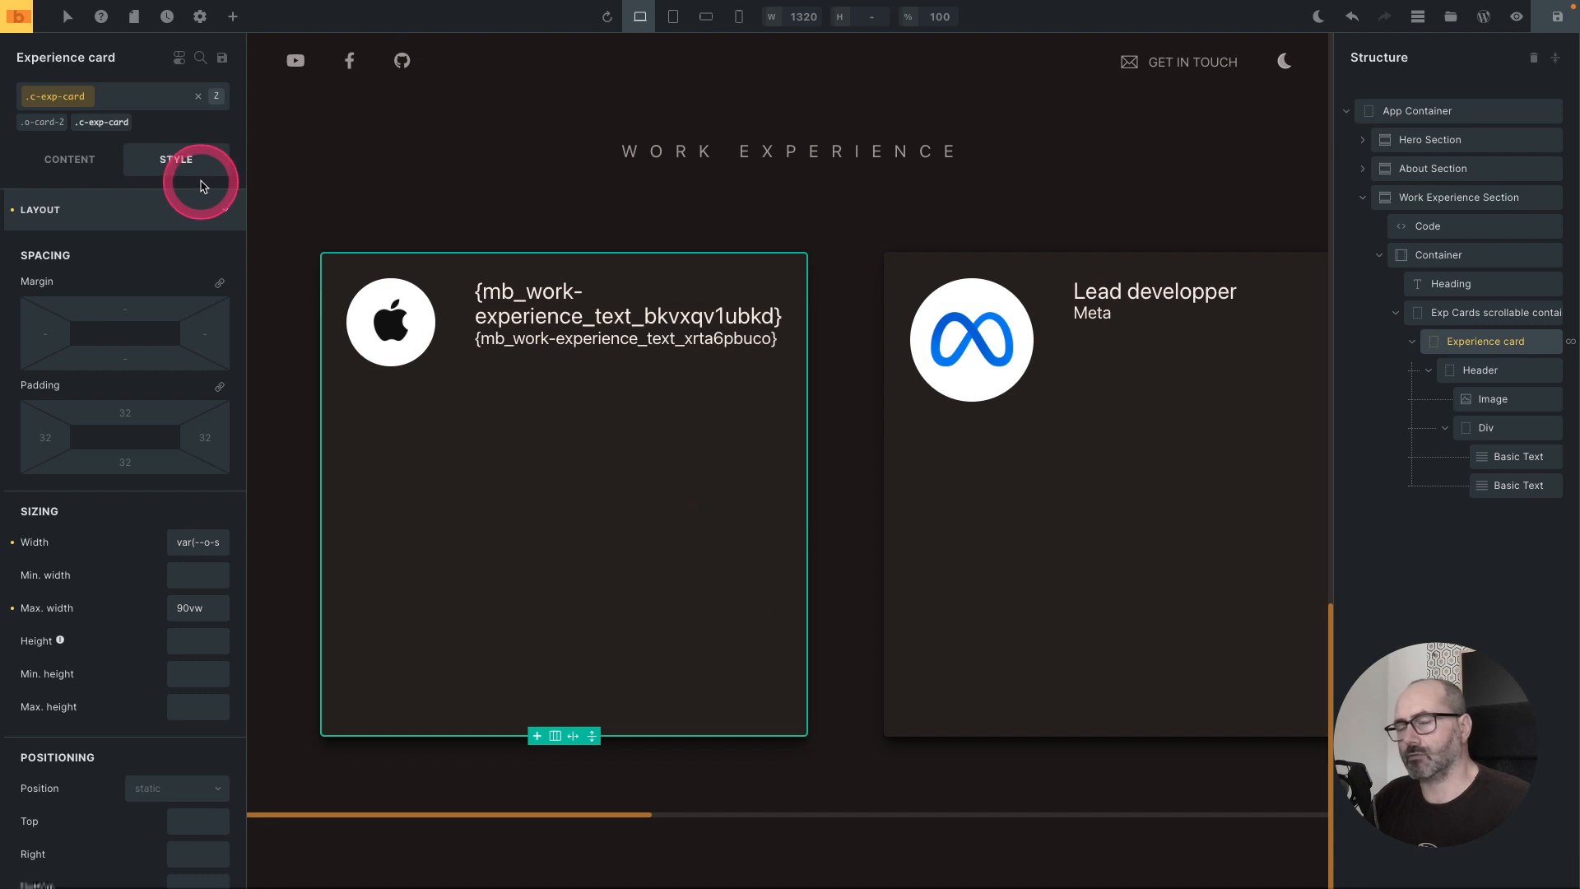
key("ctrl+Tab")
scroll(198, 189, "down", 10)
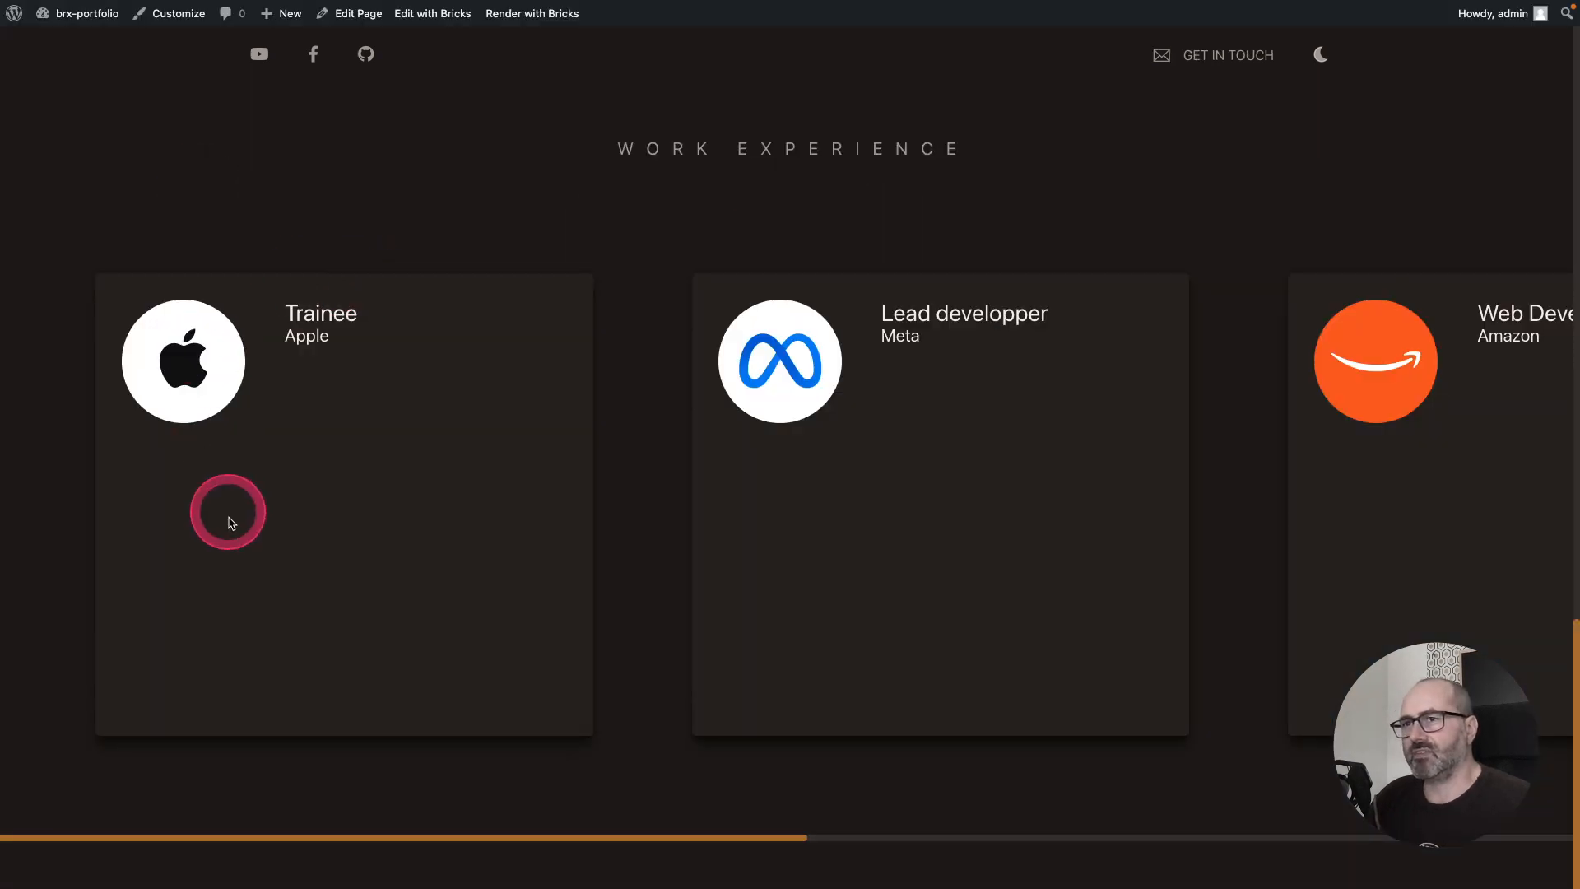
scroll(391, 434, "down", 5)
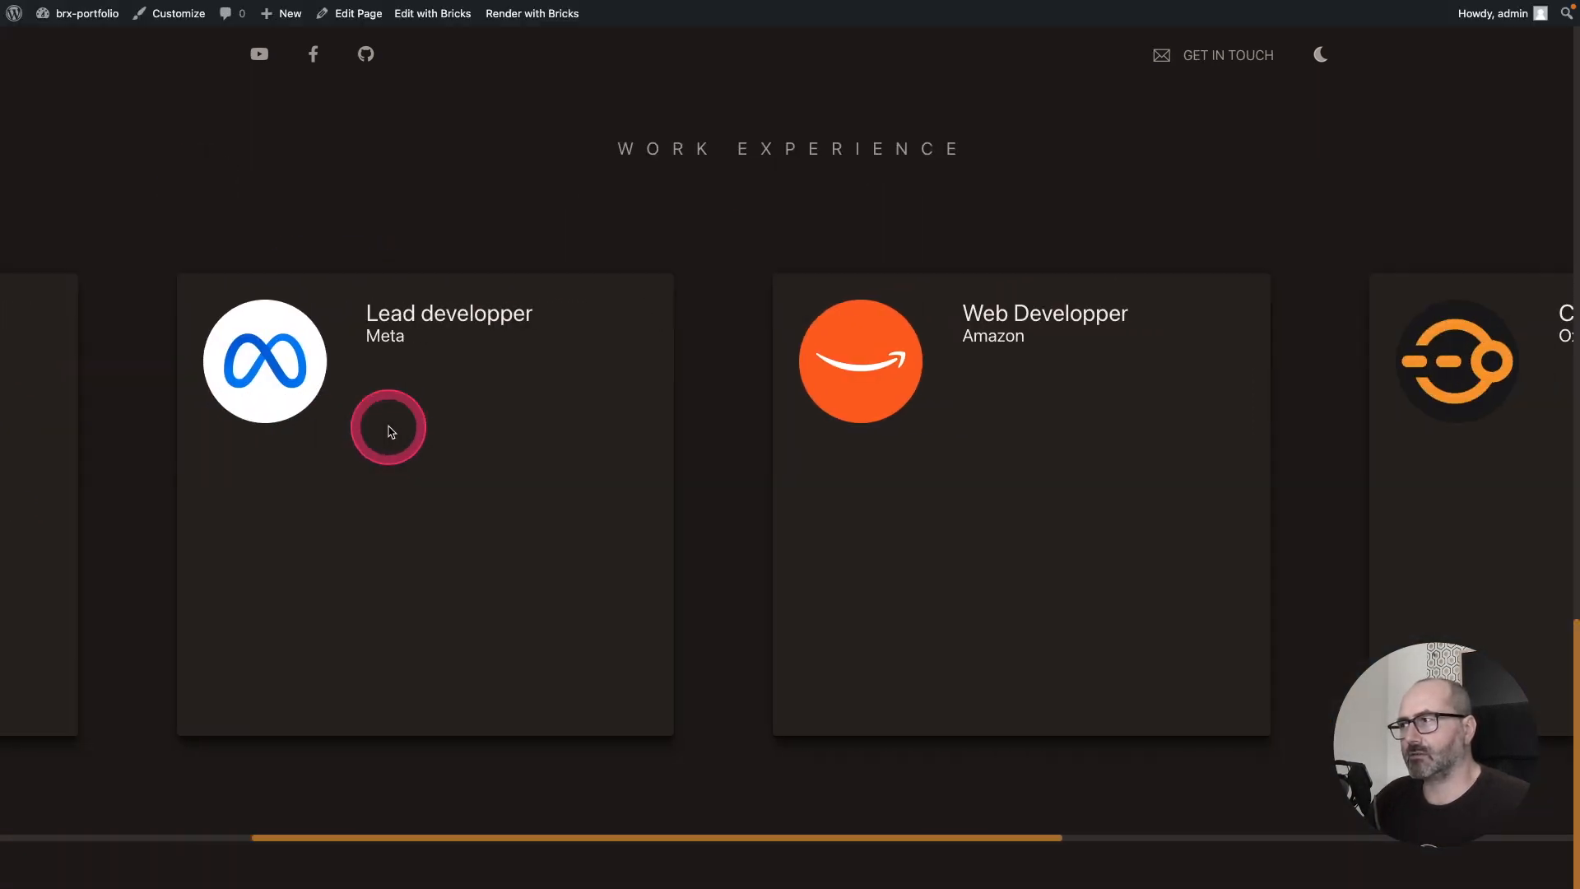
scroll(392, 430, "down", 3)
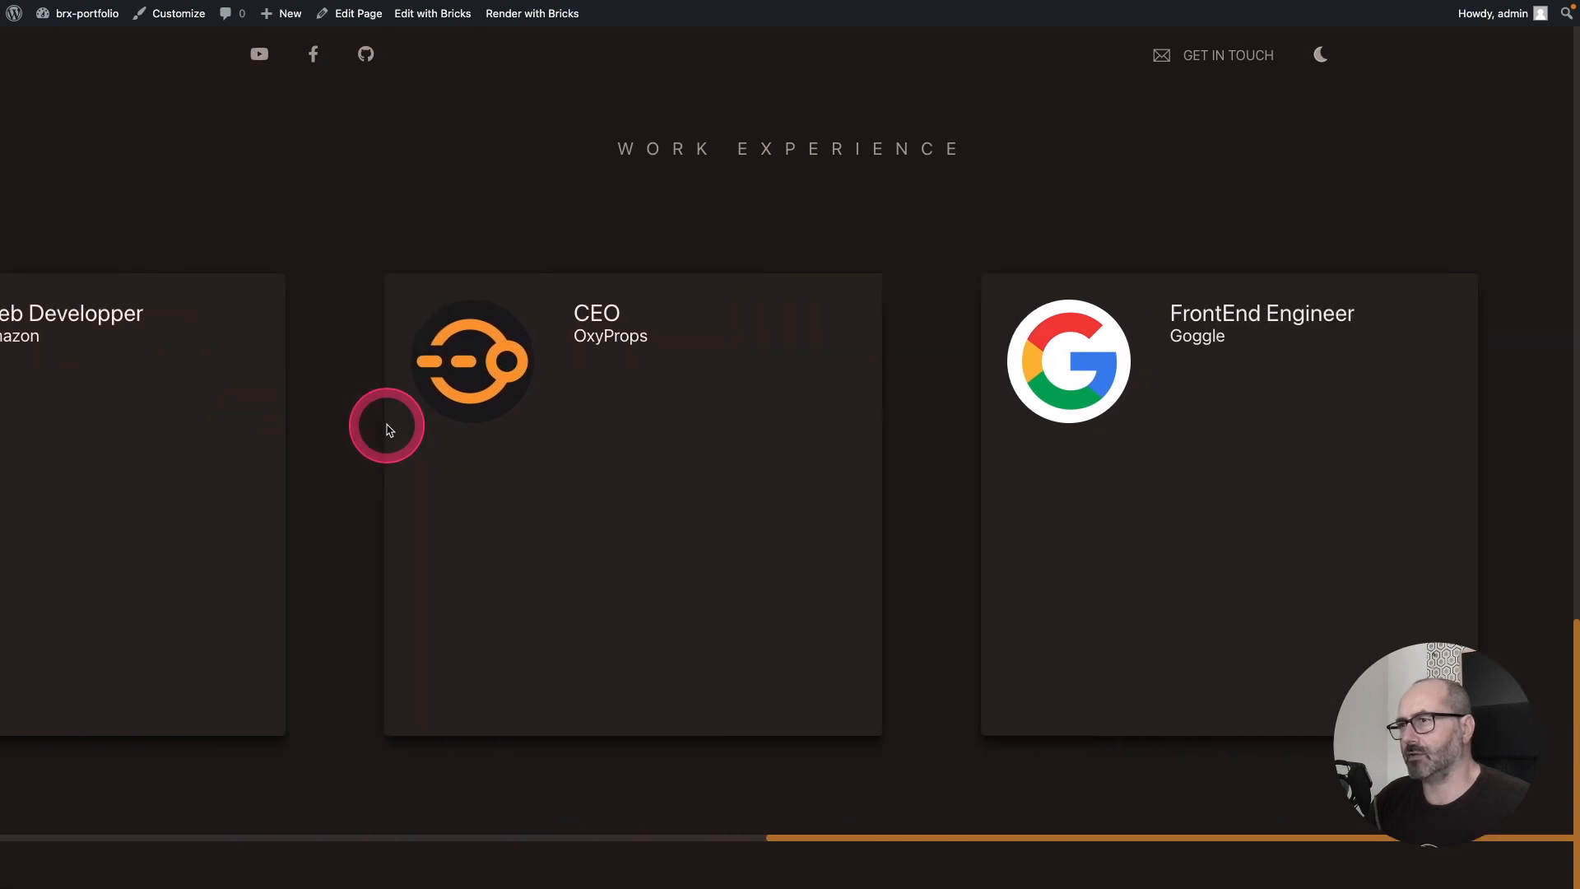
scroll(390, 430, "up", 6)
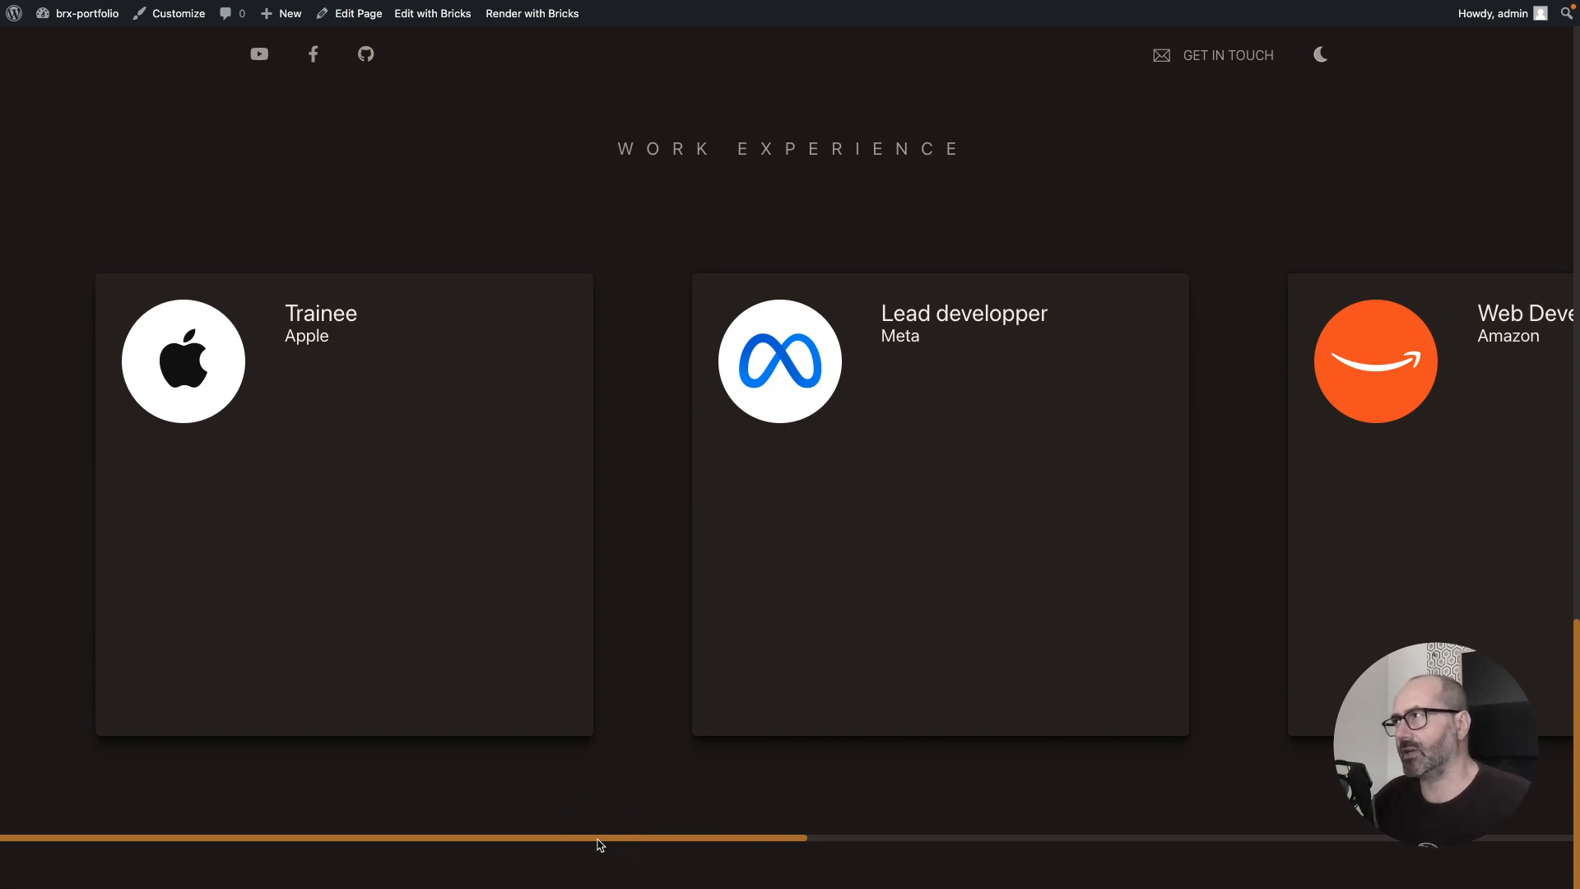
scroll(593, 664, "right", 10)
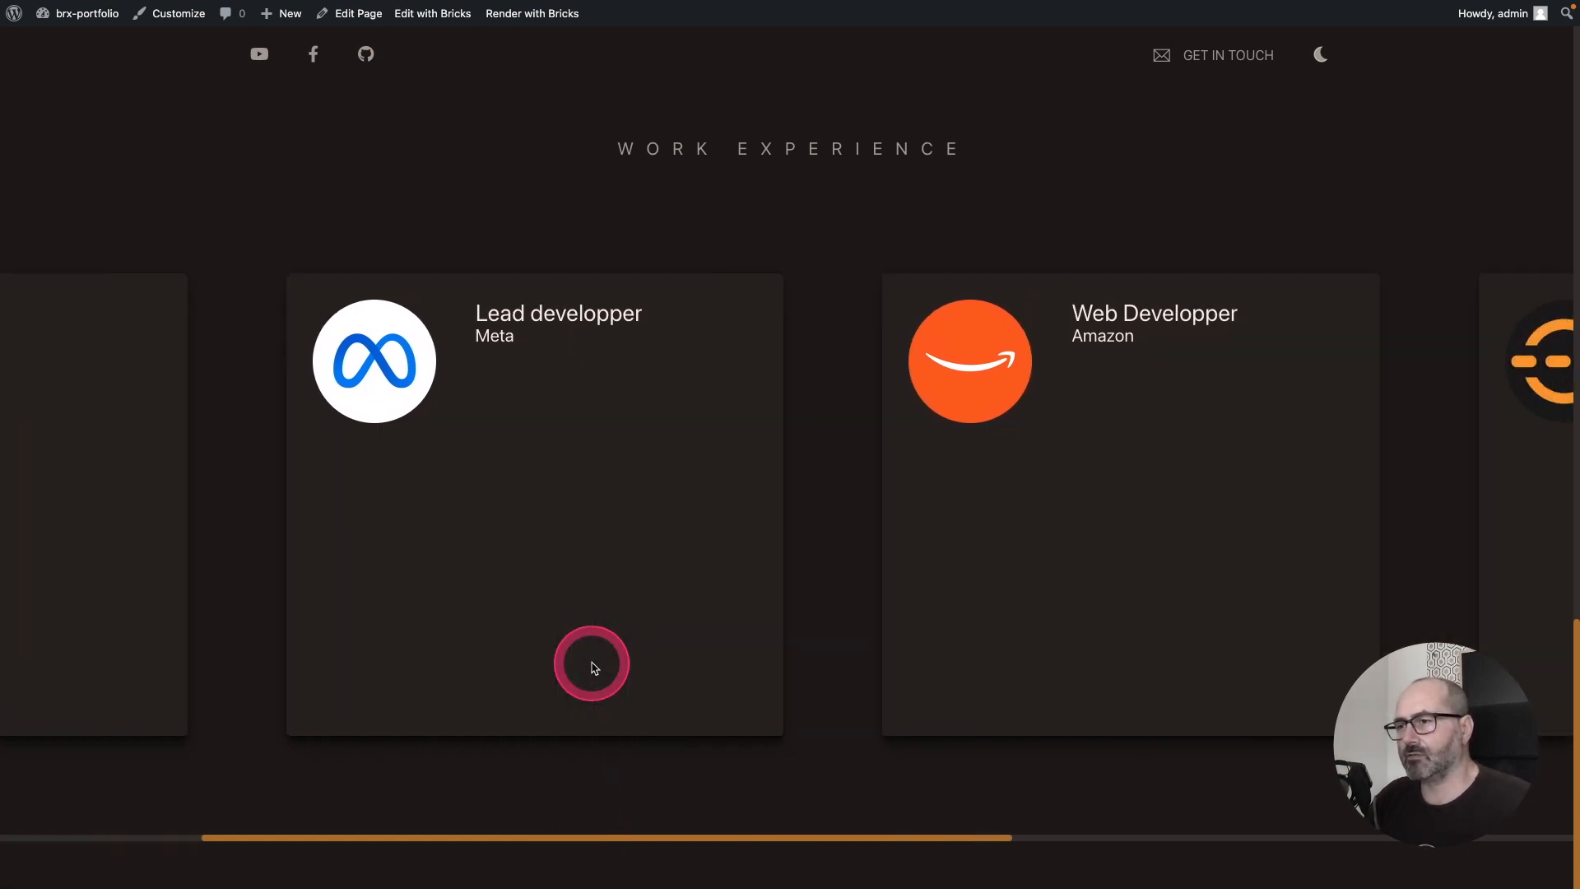
scroll(592, 664, "right", 5)
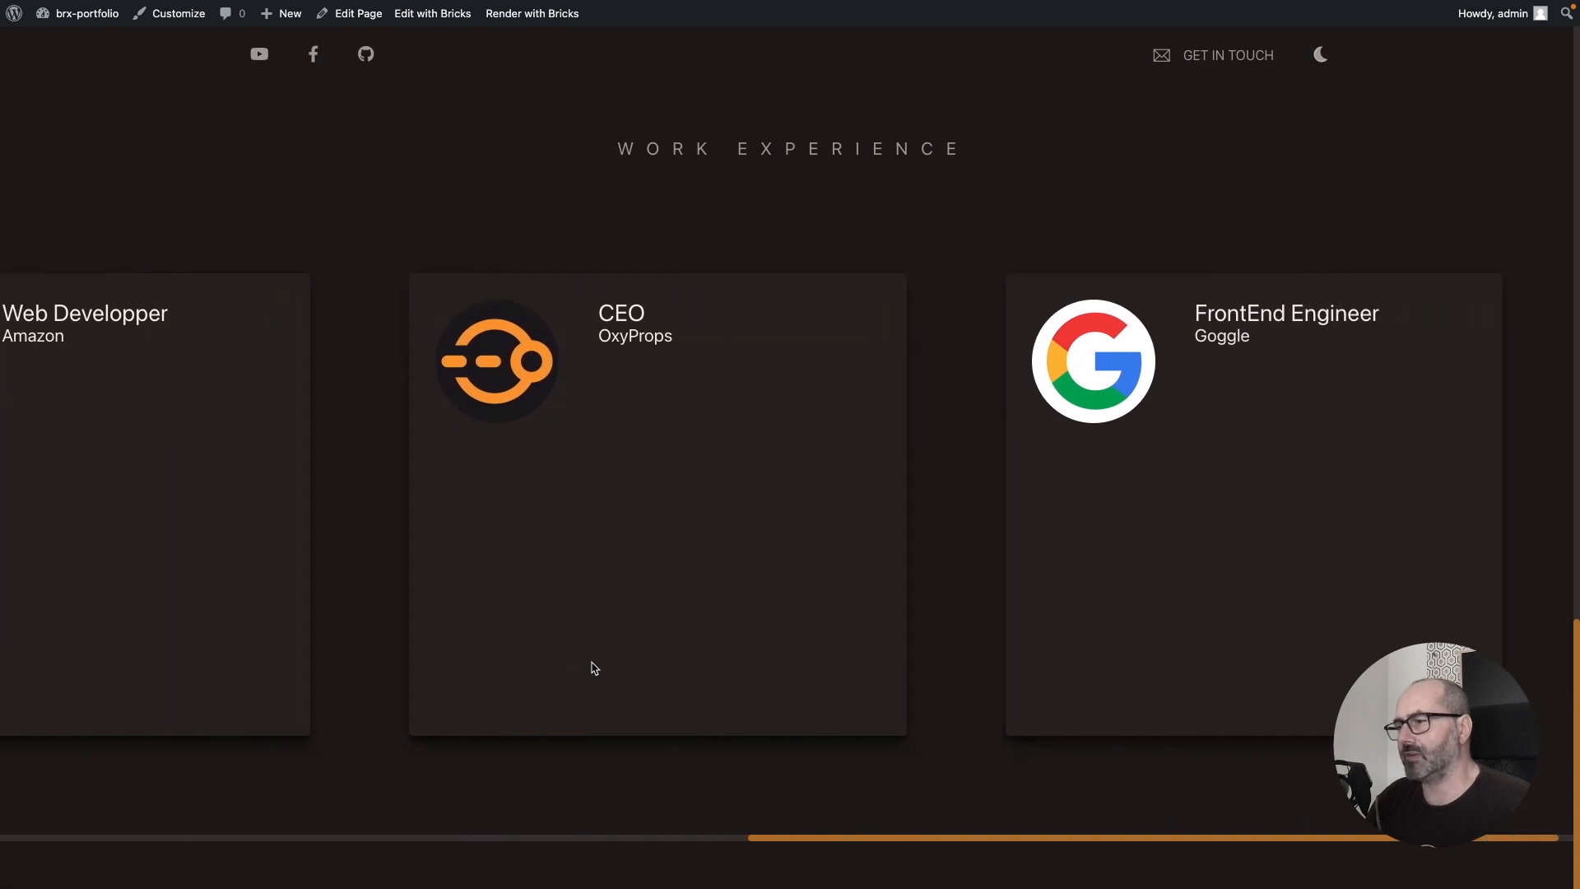
scroll(591, 663, "left", 3)
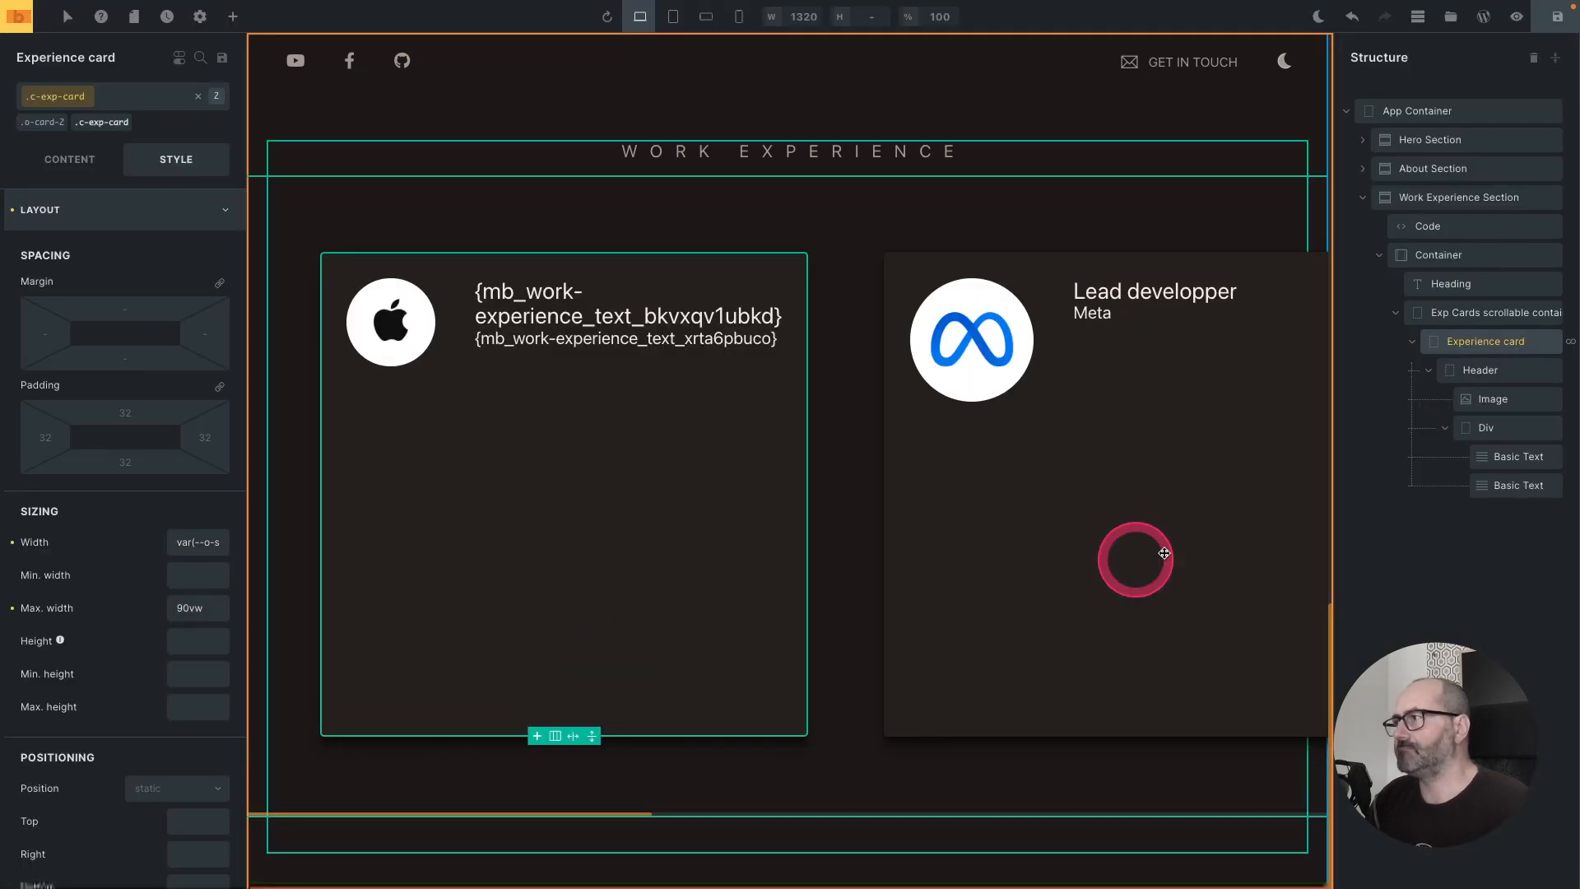
Step: Add the o-snap-center class to the Experience card
left_click(1448, 313)
left_click(132, 270)
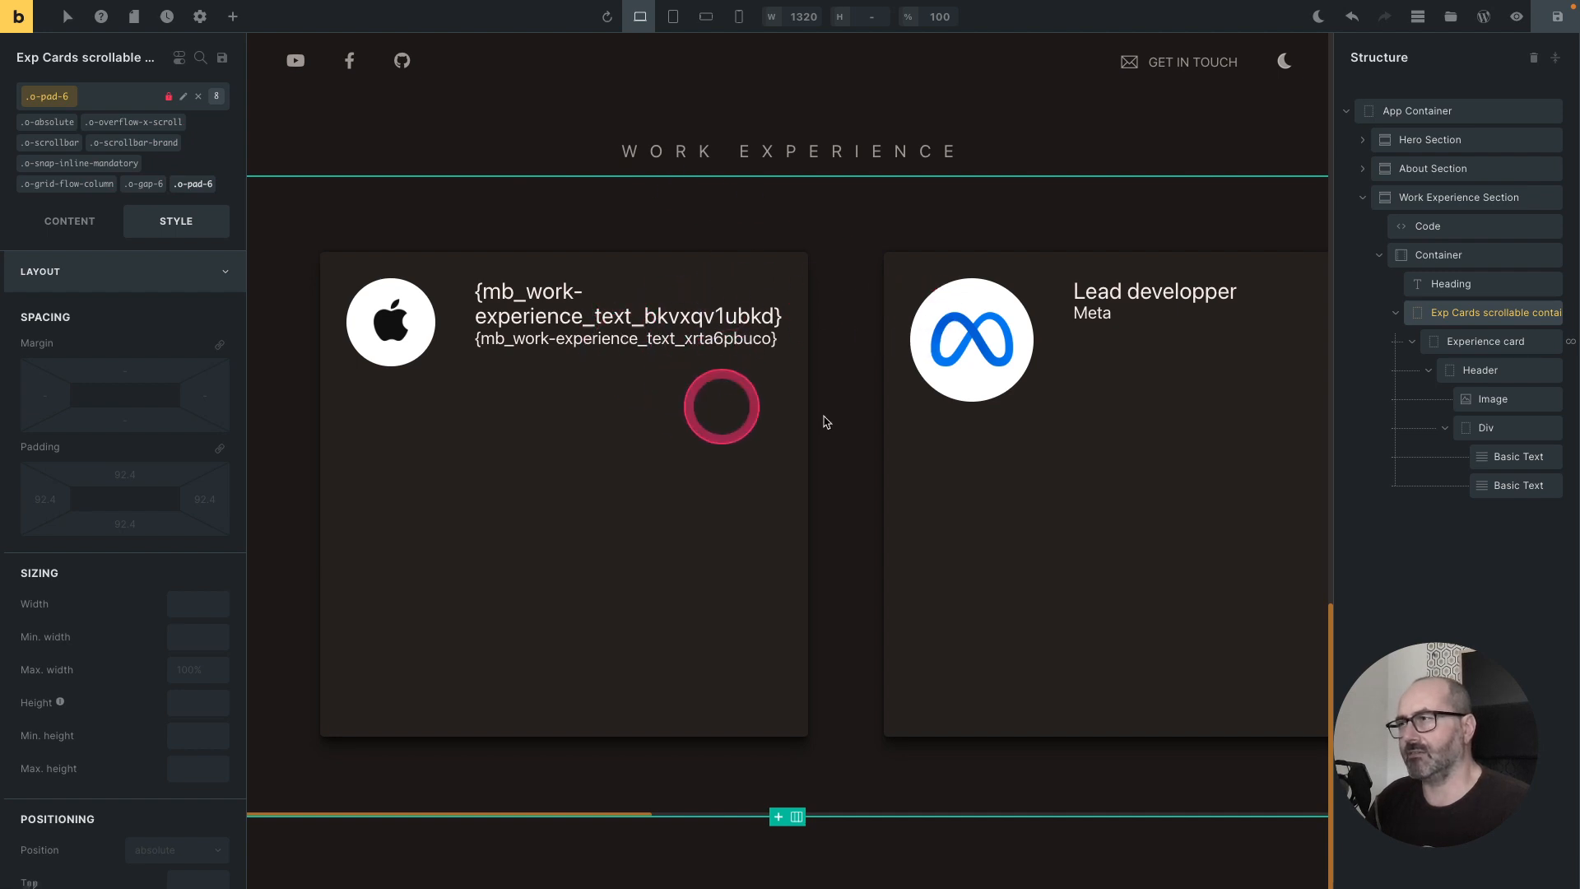
left_click(1502, 344)
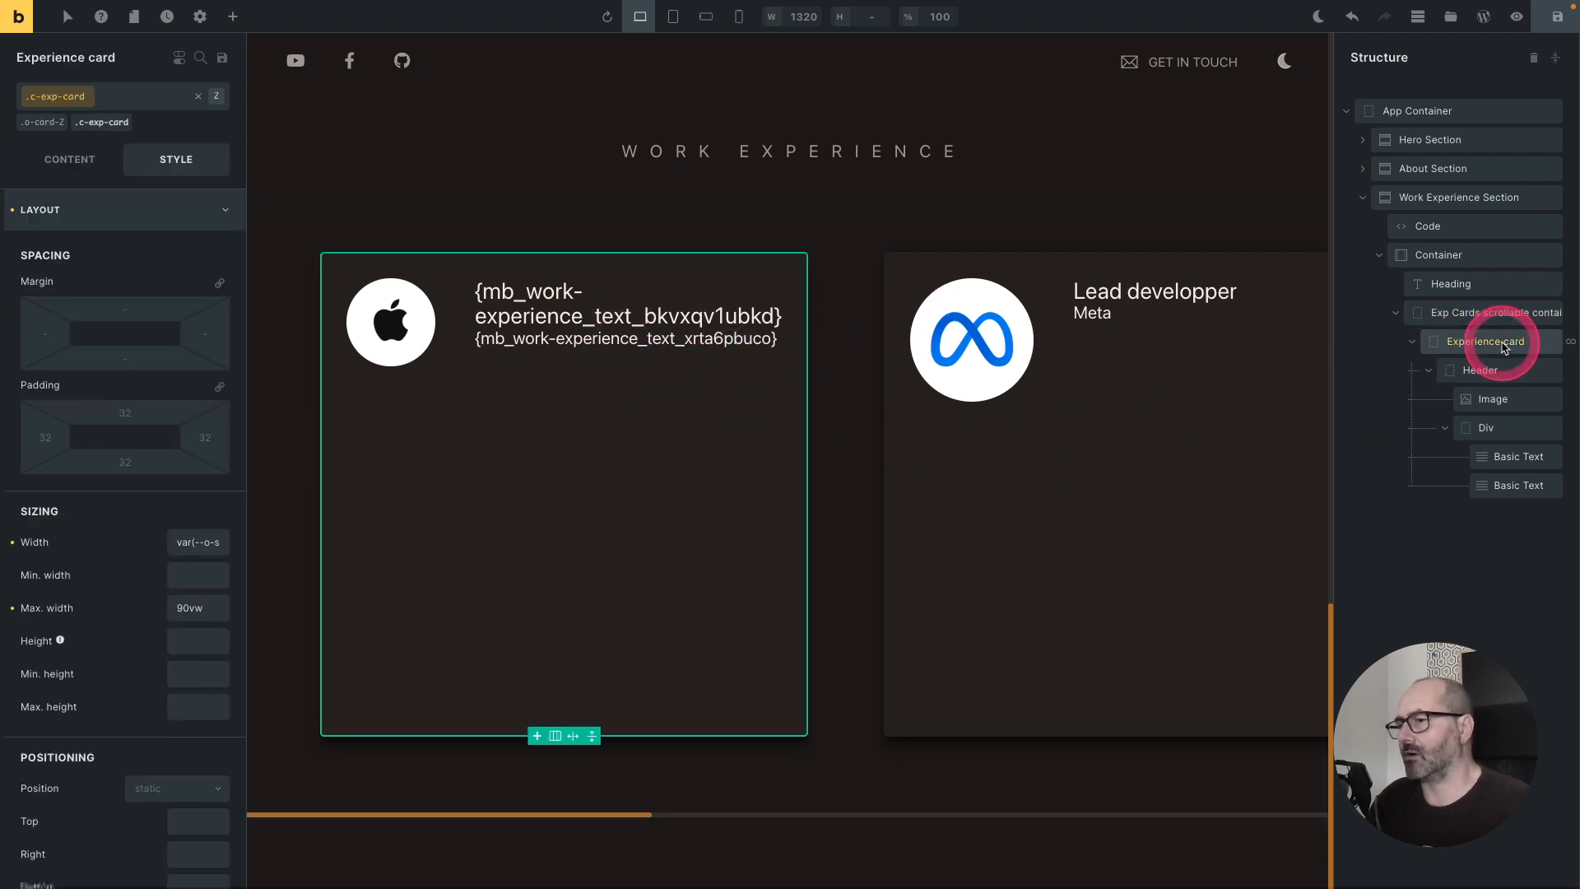
left_click(132, 105)
type("snap-center")
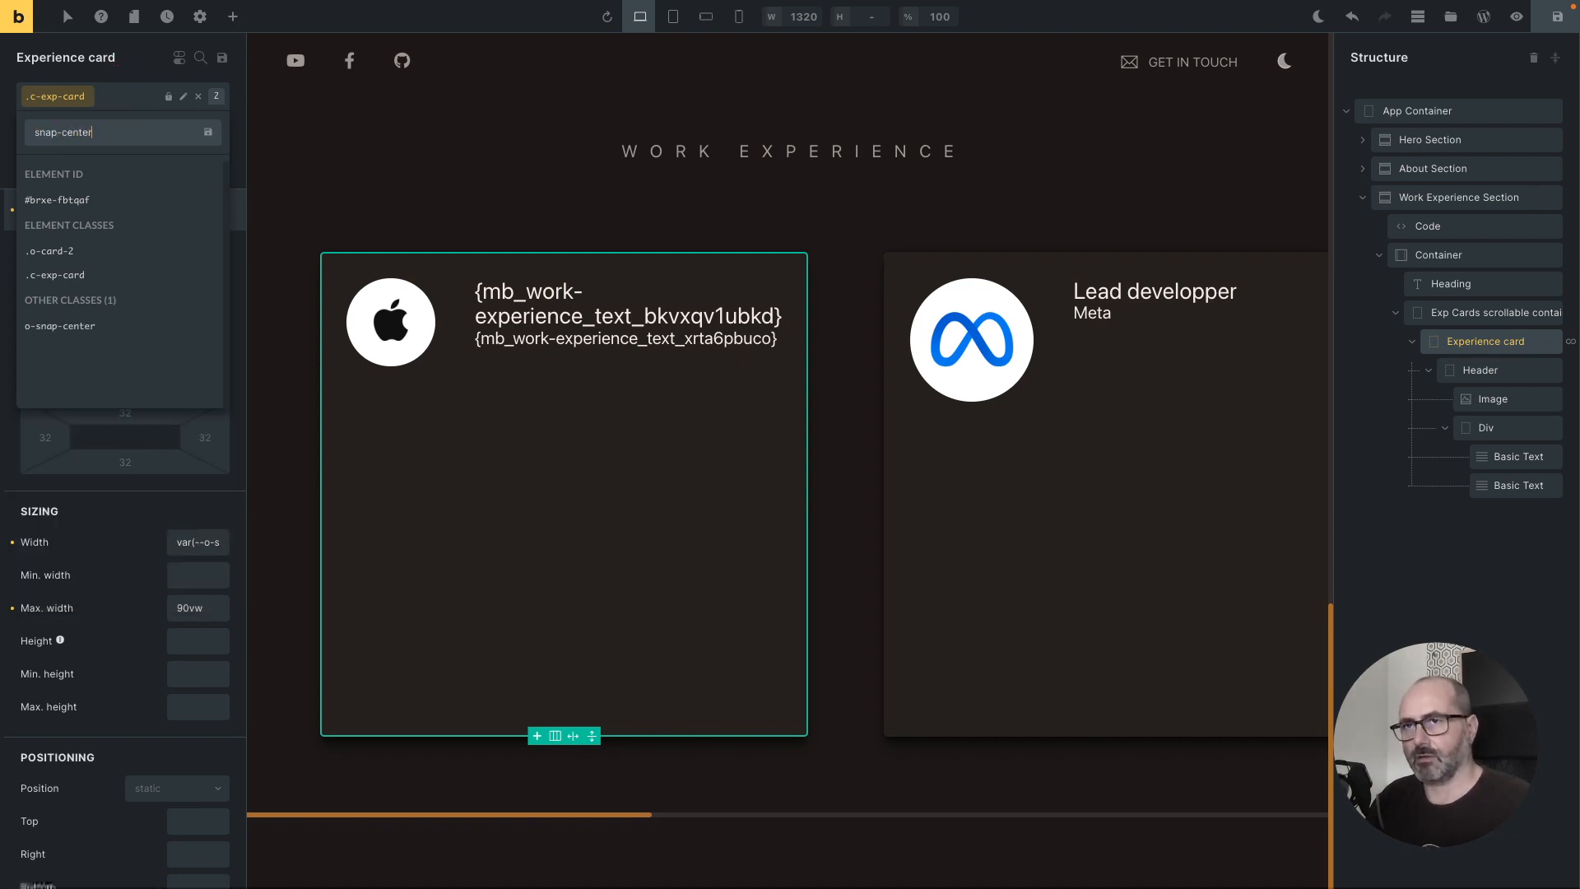
key("Return")
left_click(328, 209)
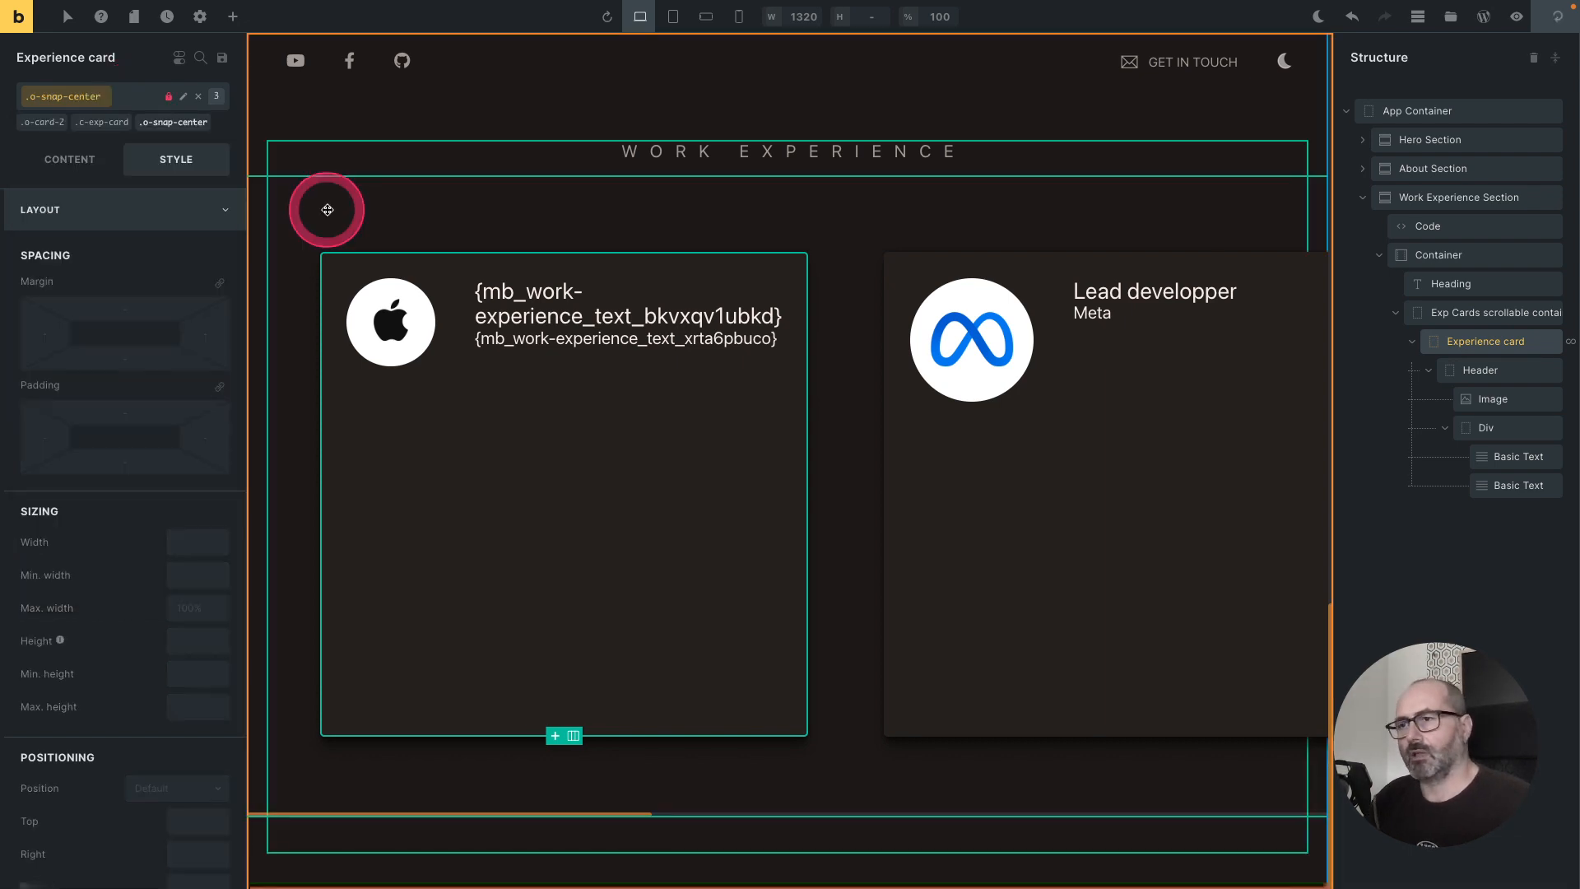
Step: Test the snapping of the Work Experience cards on the live page by moving through them in both directions
key("ctrl+Tab")
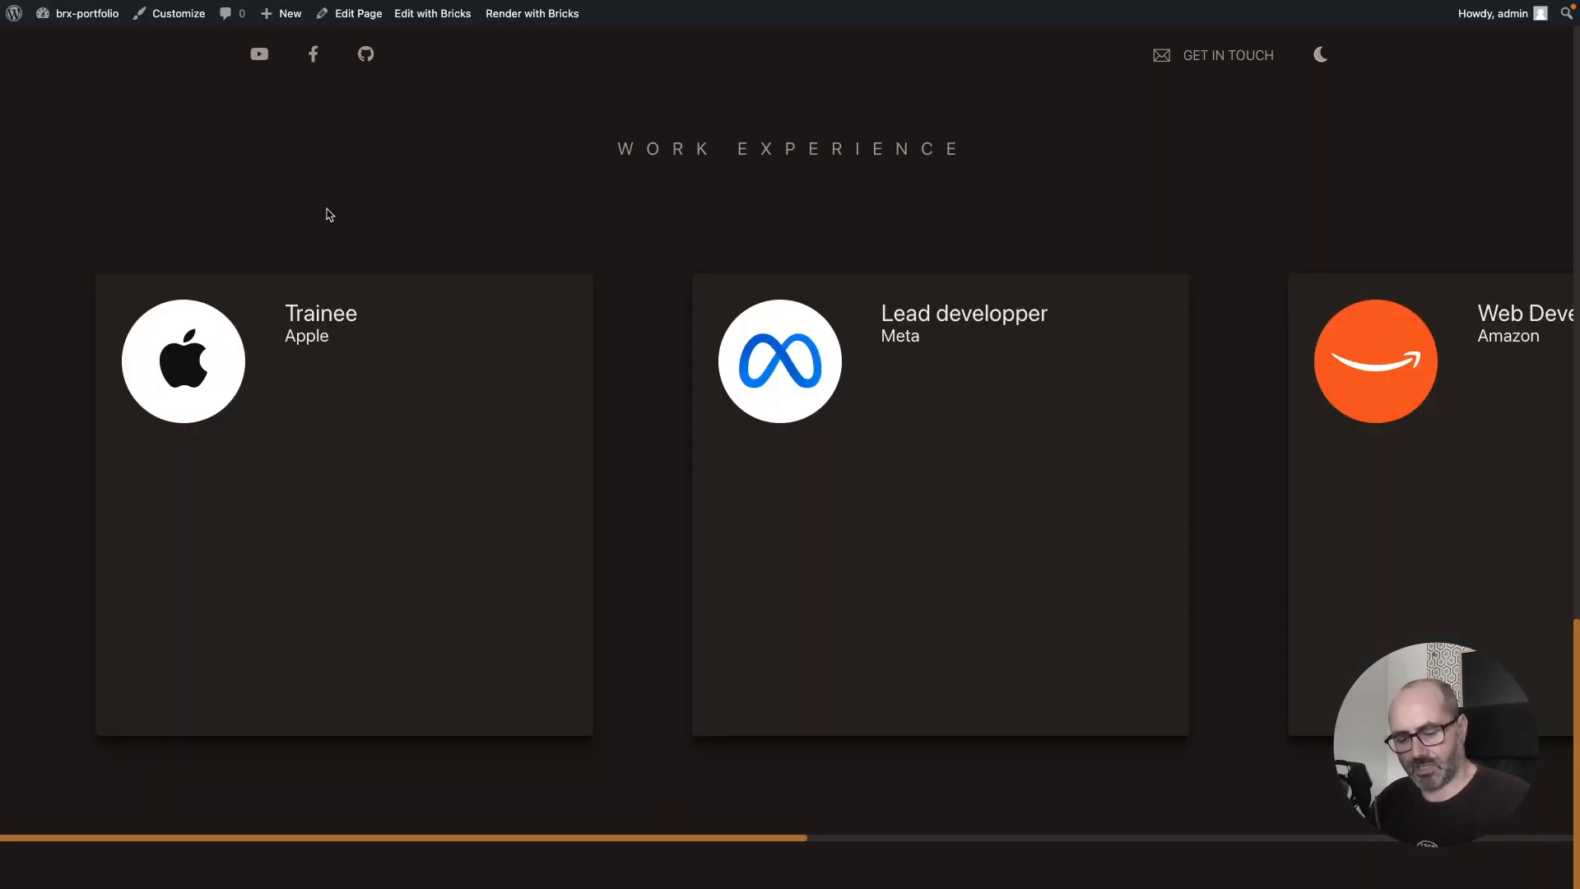
scroll(424, 307, "down", 5)
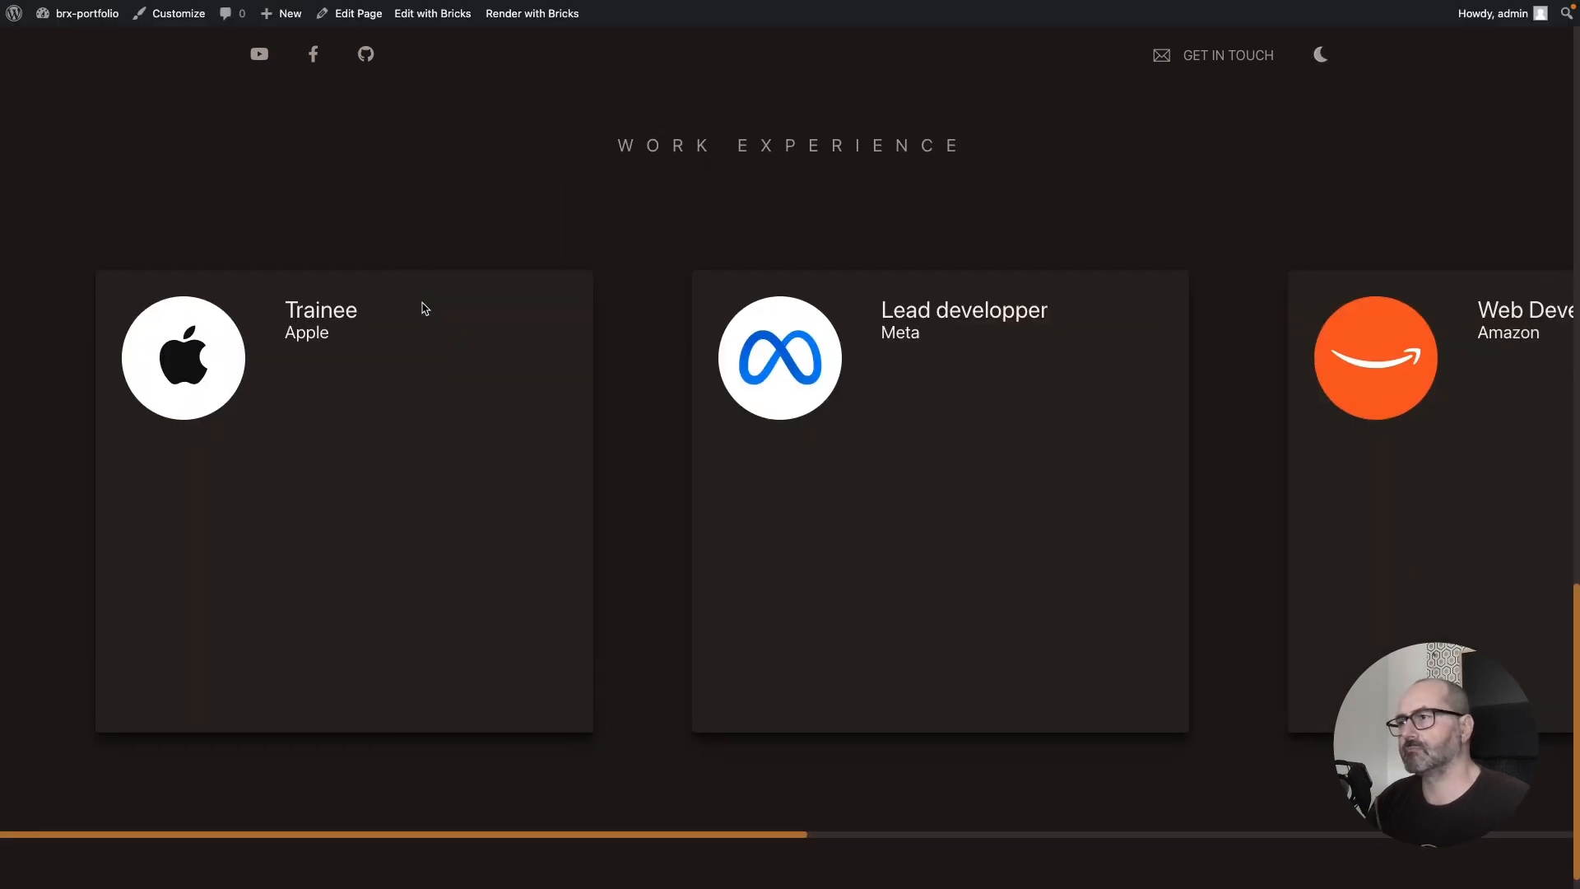
left_click(429, 358)
scroll(428, 357, "right", 1)
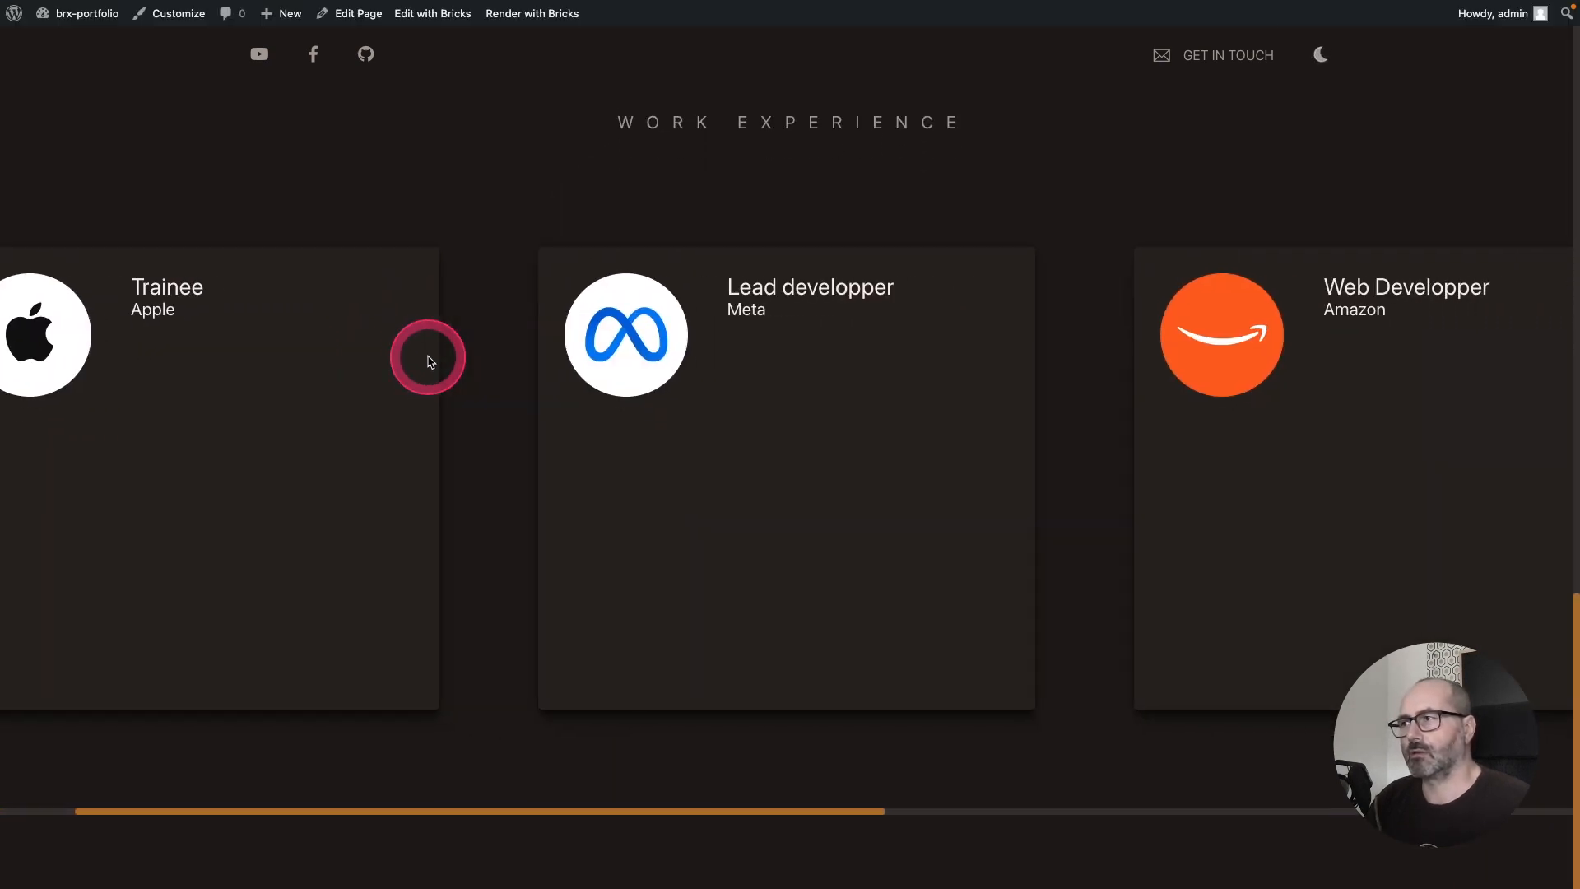
scroll(429, 359, "right", 1)
scroll(429, 362, "right", 1)
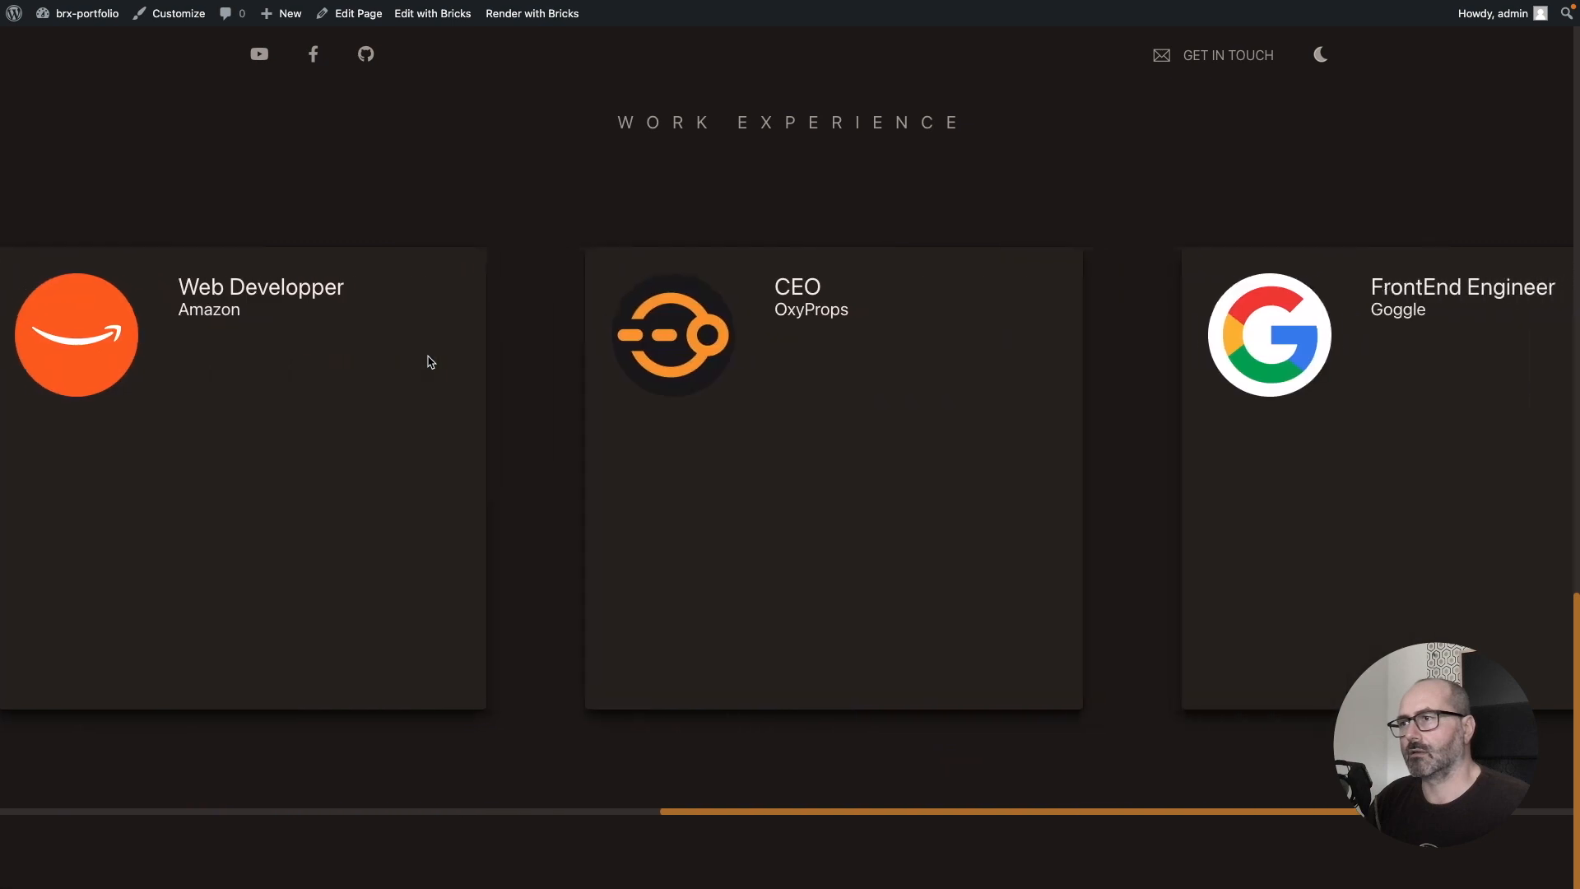
scroll(429, 362, "right", 1)
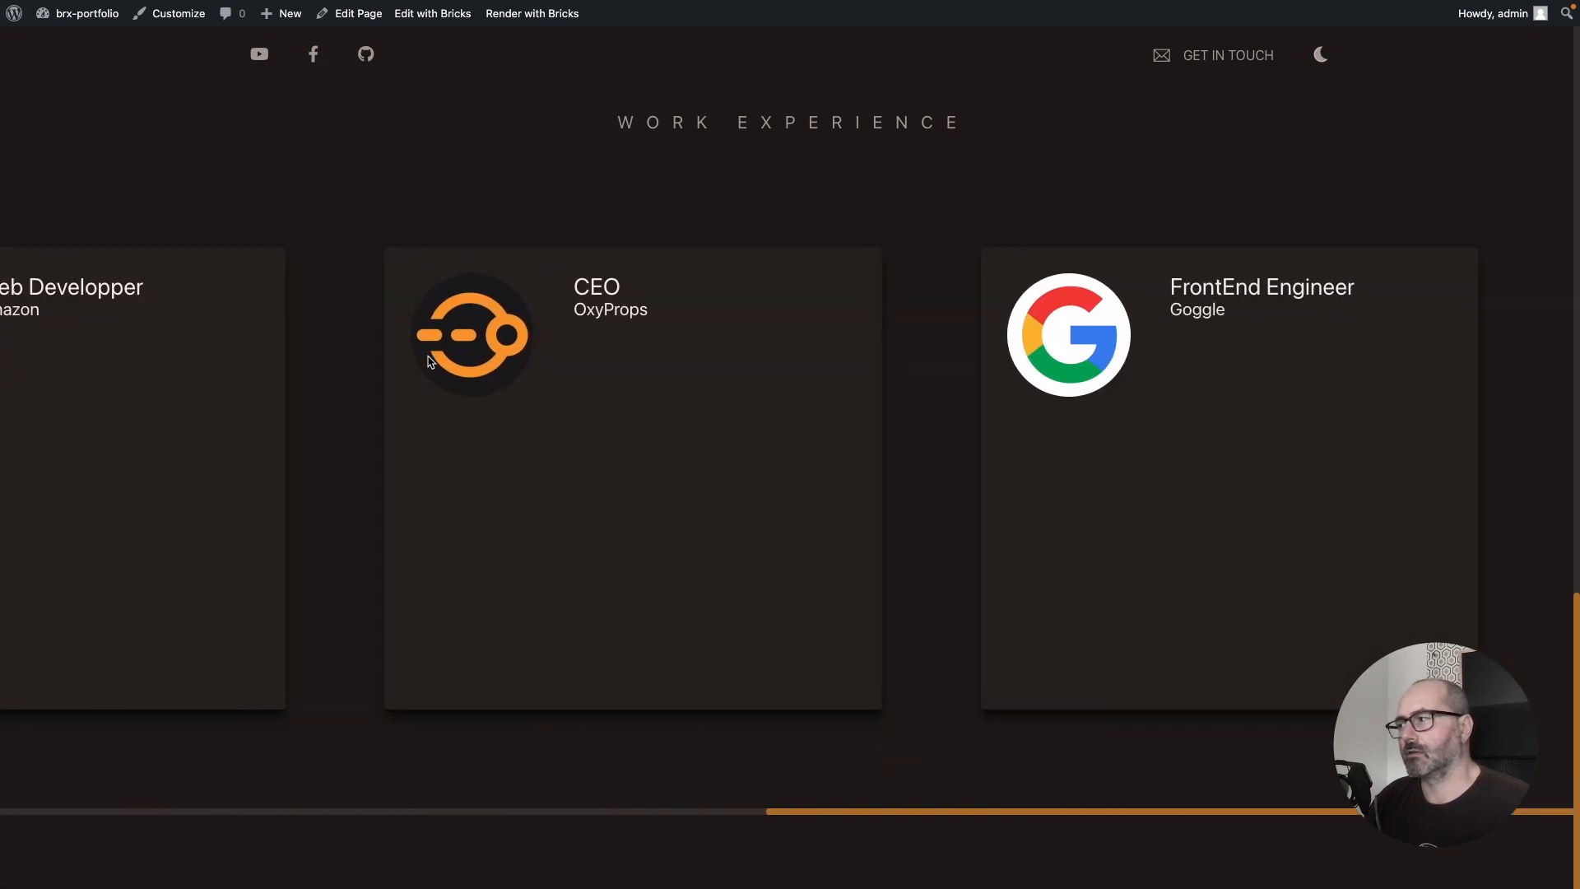
scroll(429, 362, "left", 2)
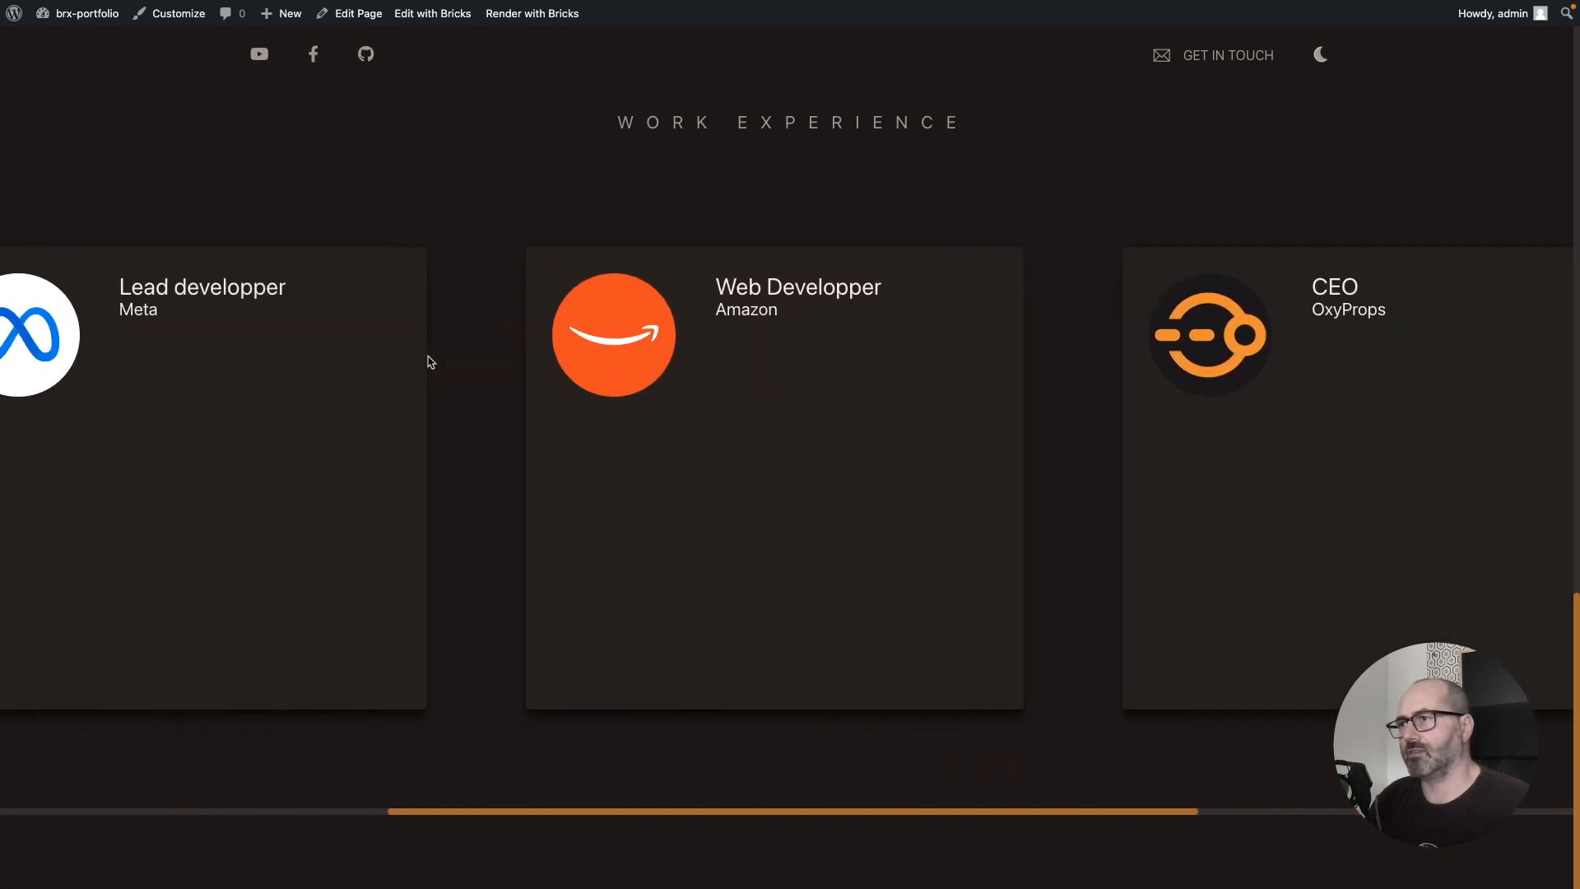
scroll(429, 362, "left", 2)
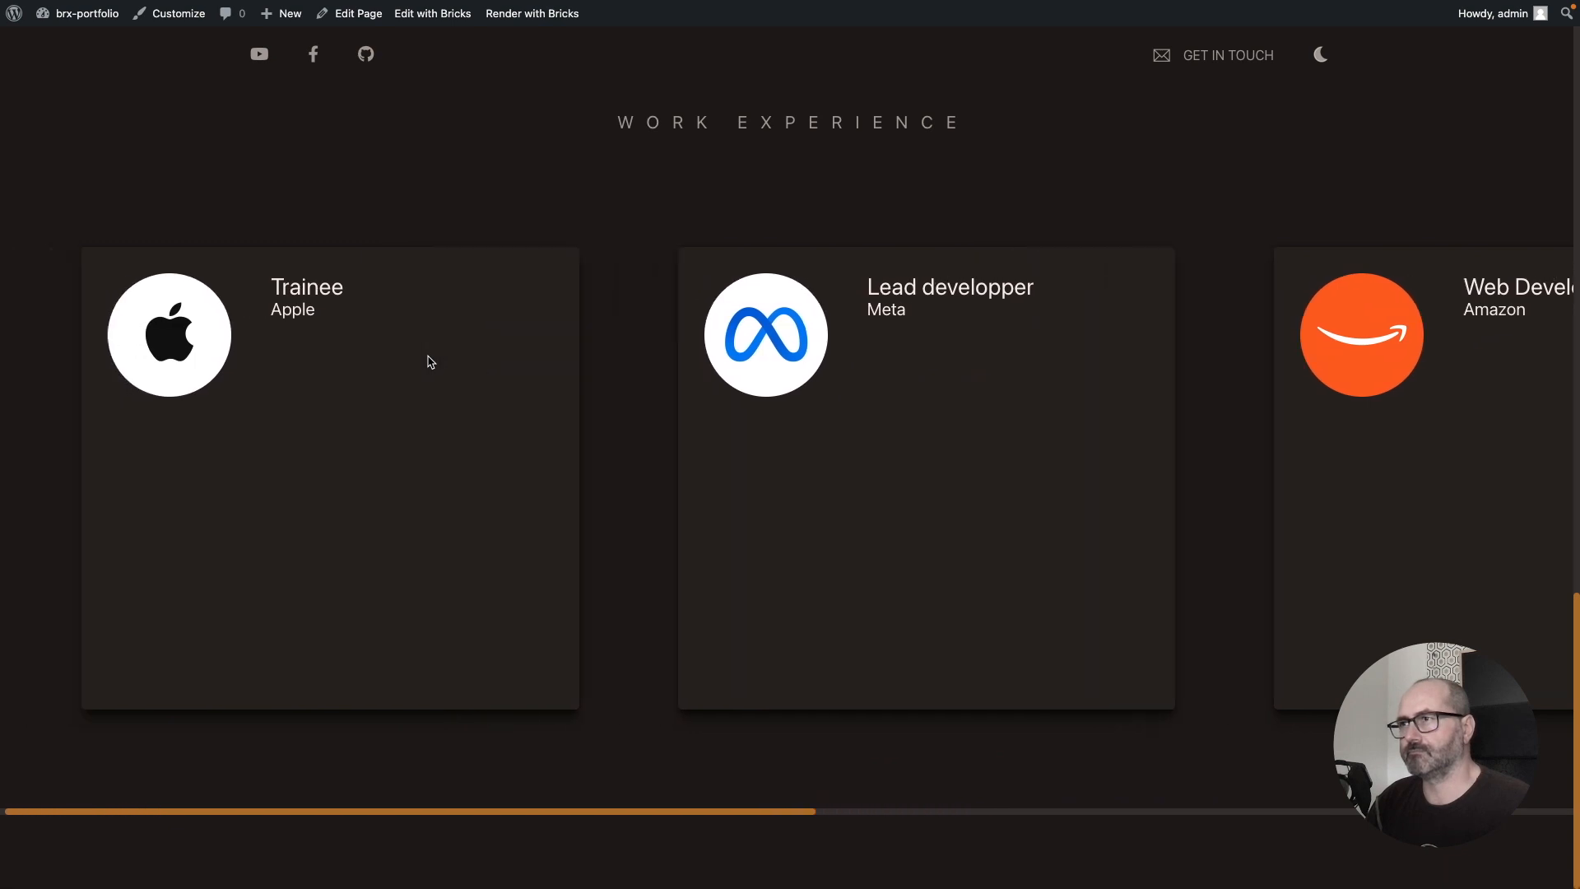
Step: Return to the Bricks editor and set the font weight of the company name text in the Experience card's header to 700
scroll(428, 362, "right", 8)
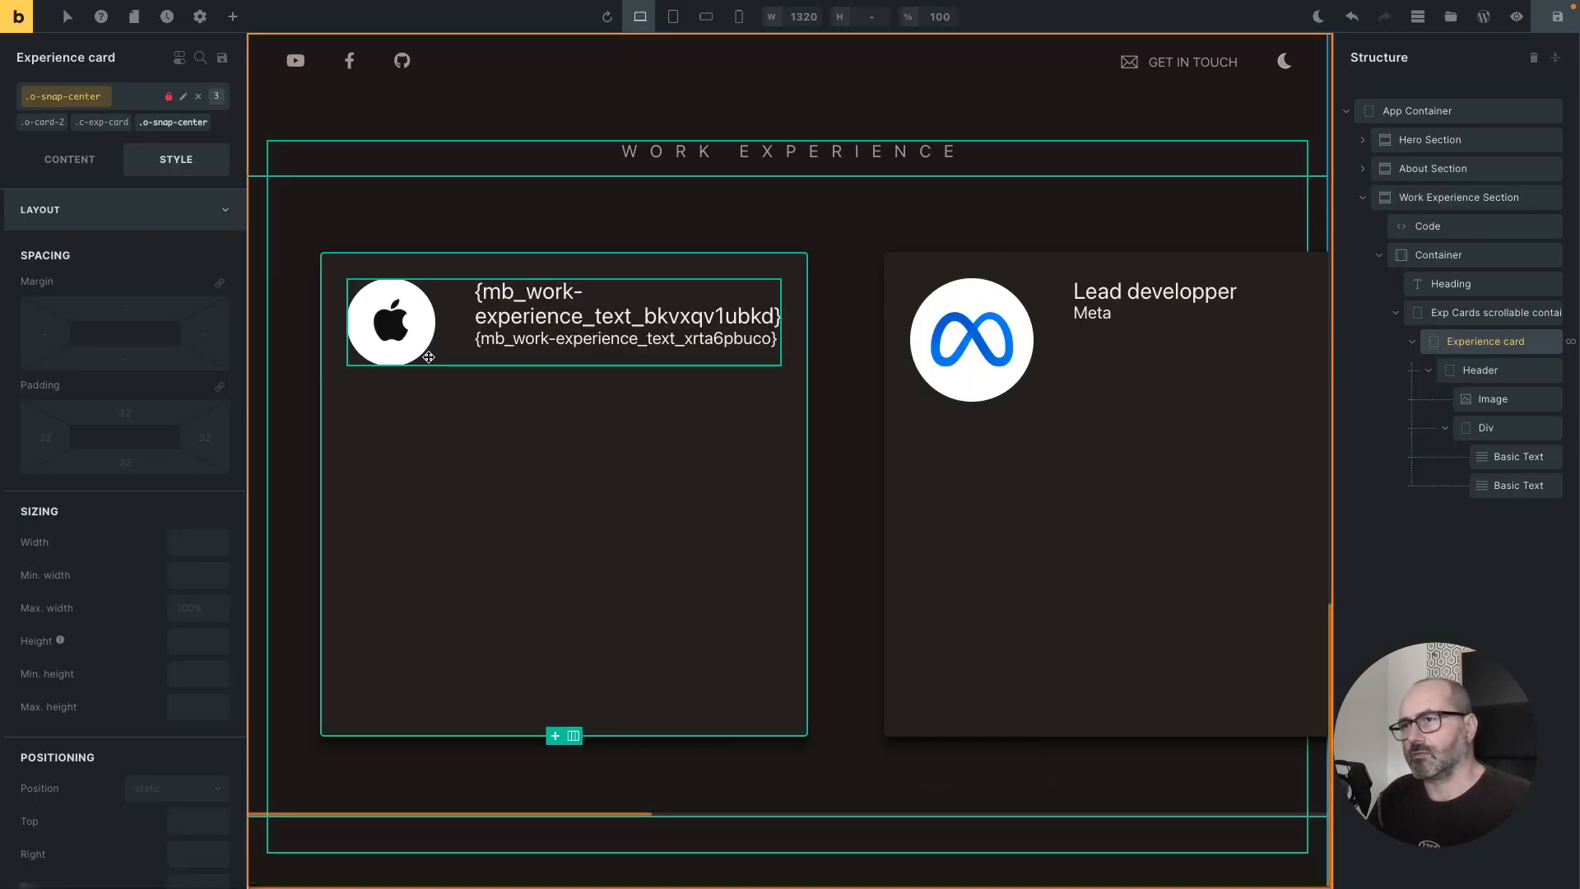
left_click(490, 345)
left_click(395, 329)
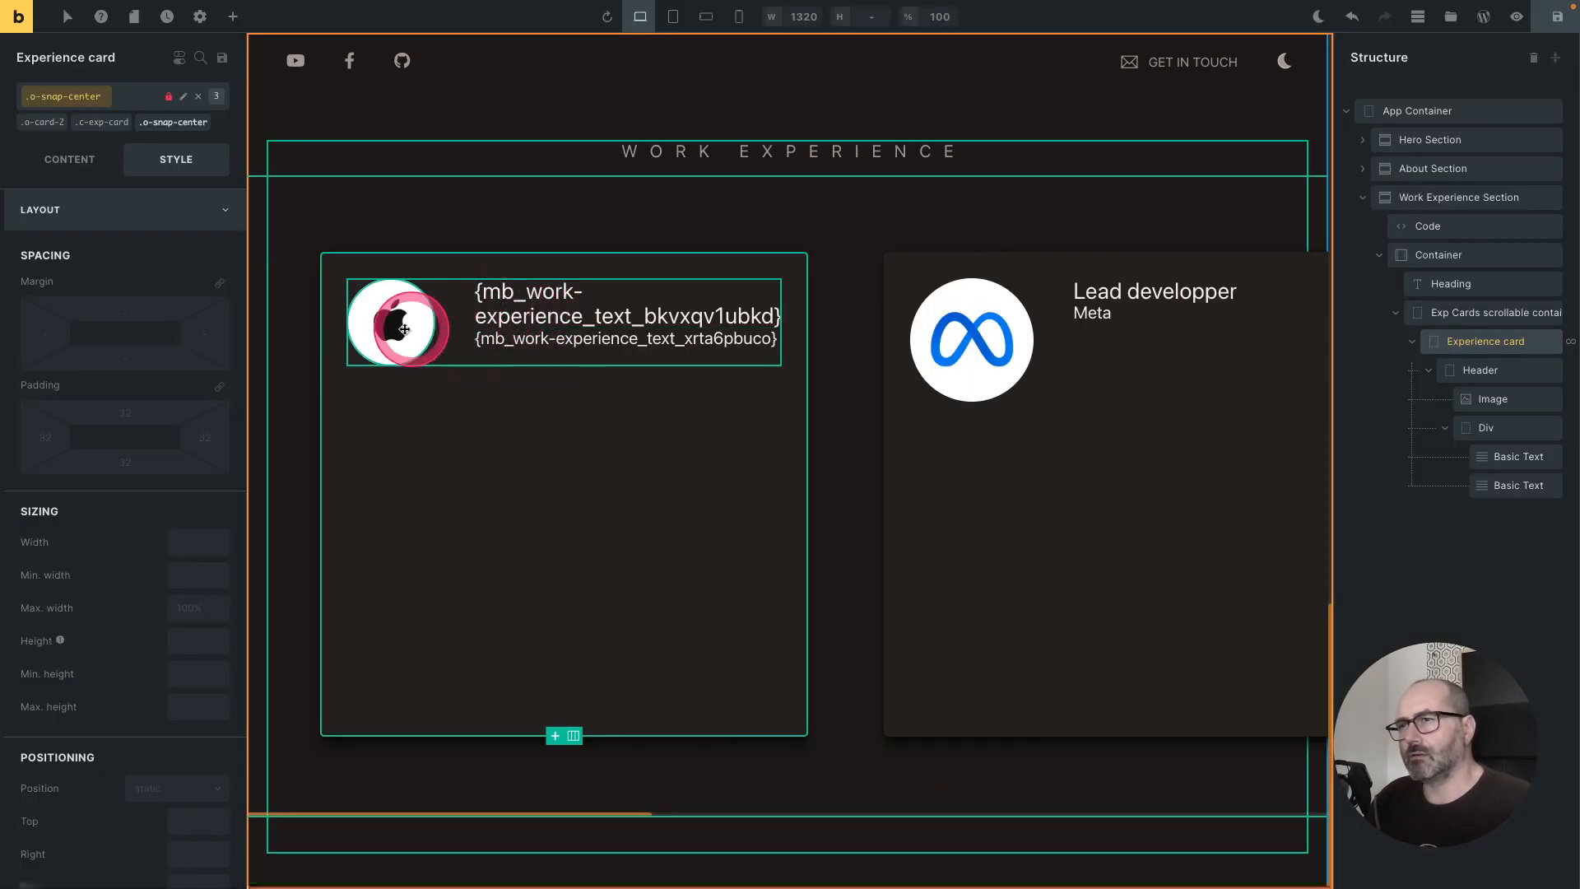
left_click(550, 337)
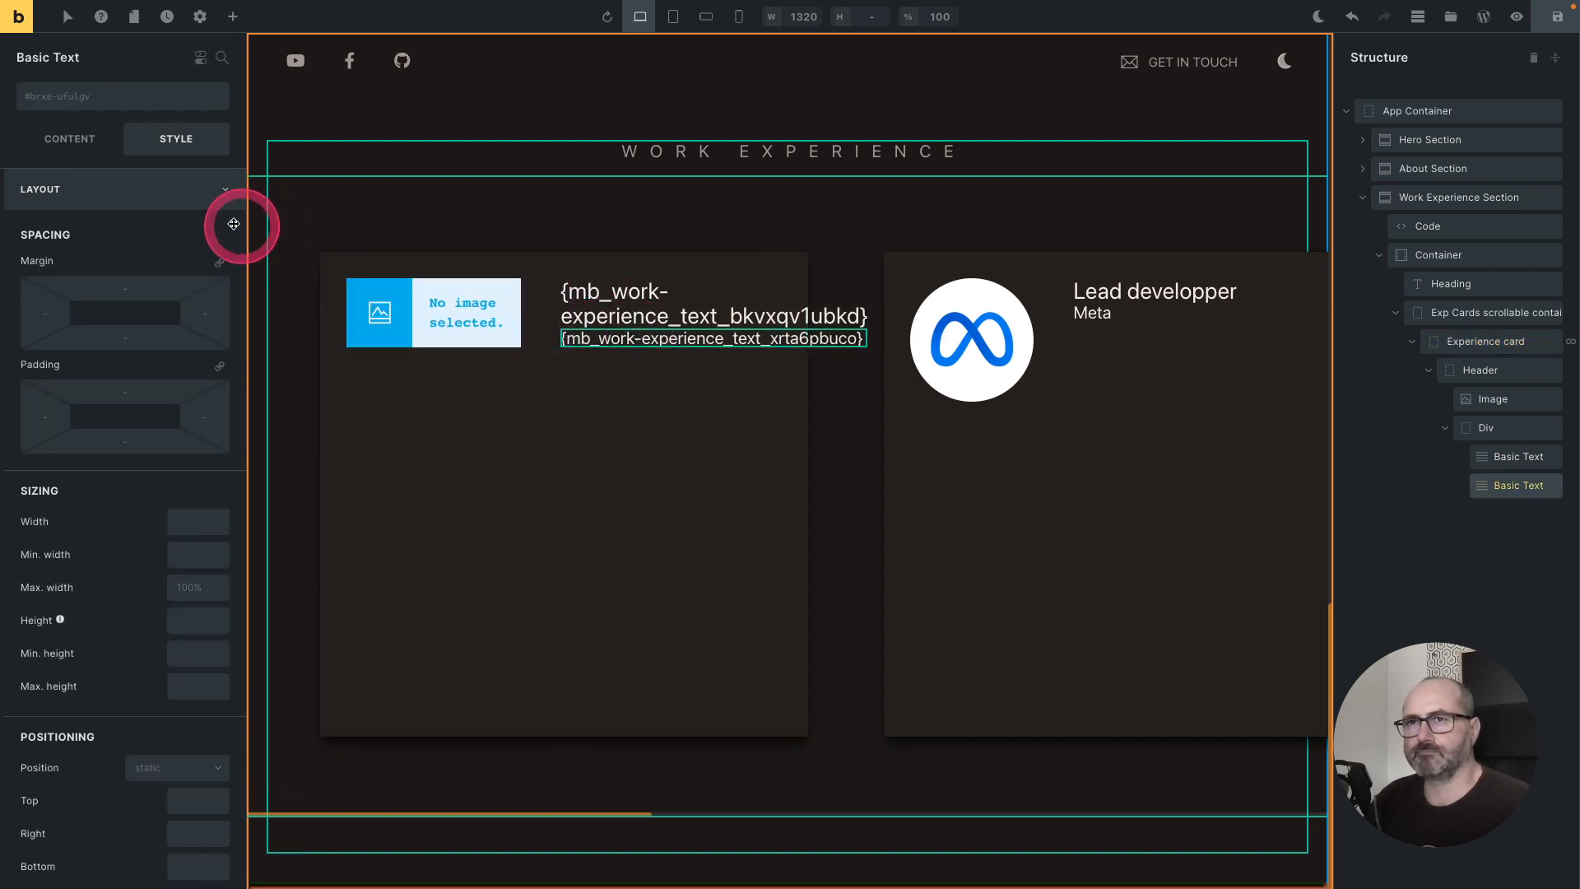
left_click(182, 192)
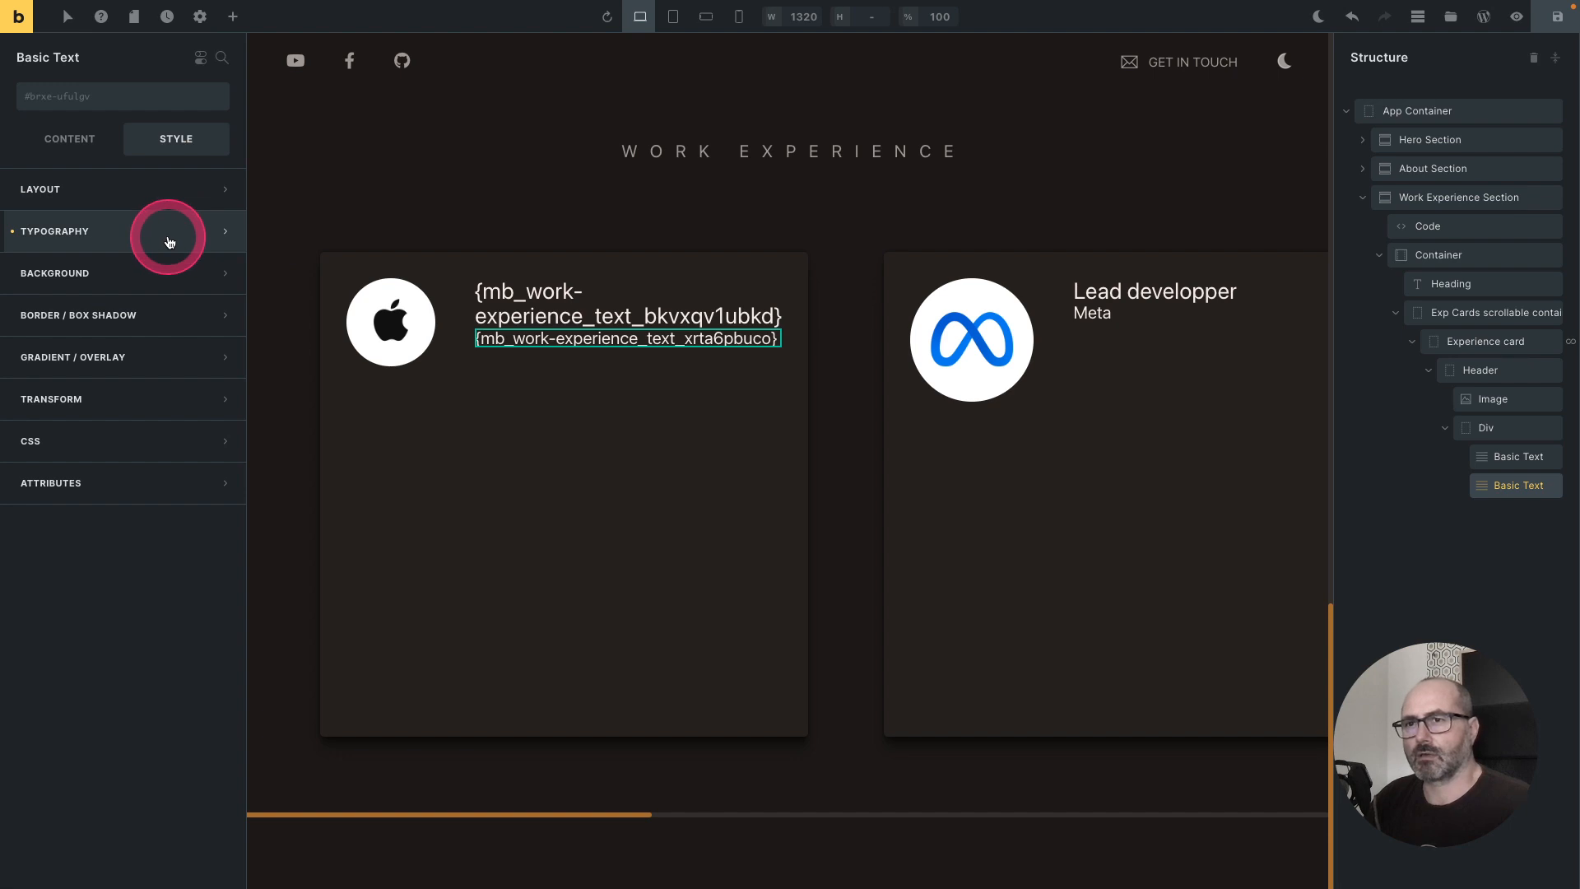
left_click(172, 233)
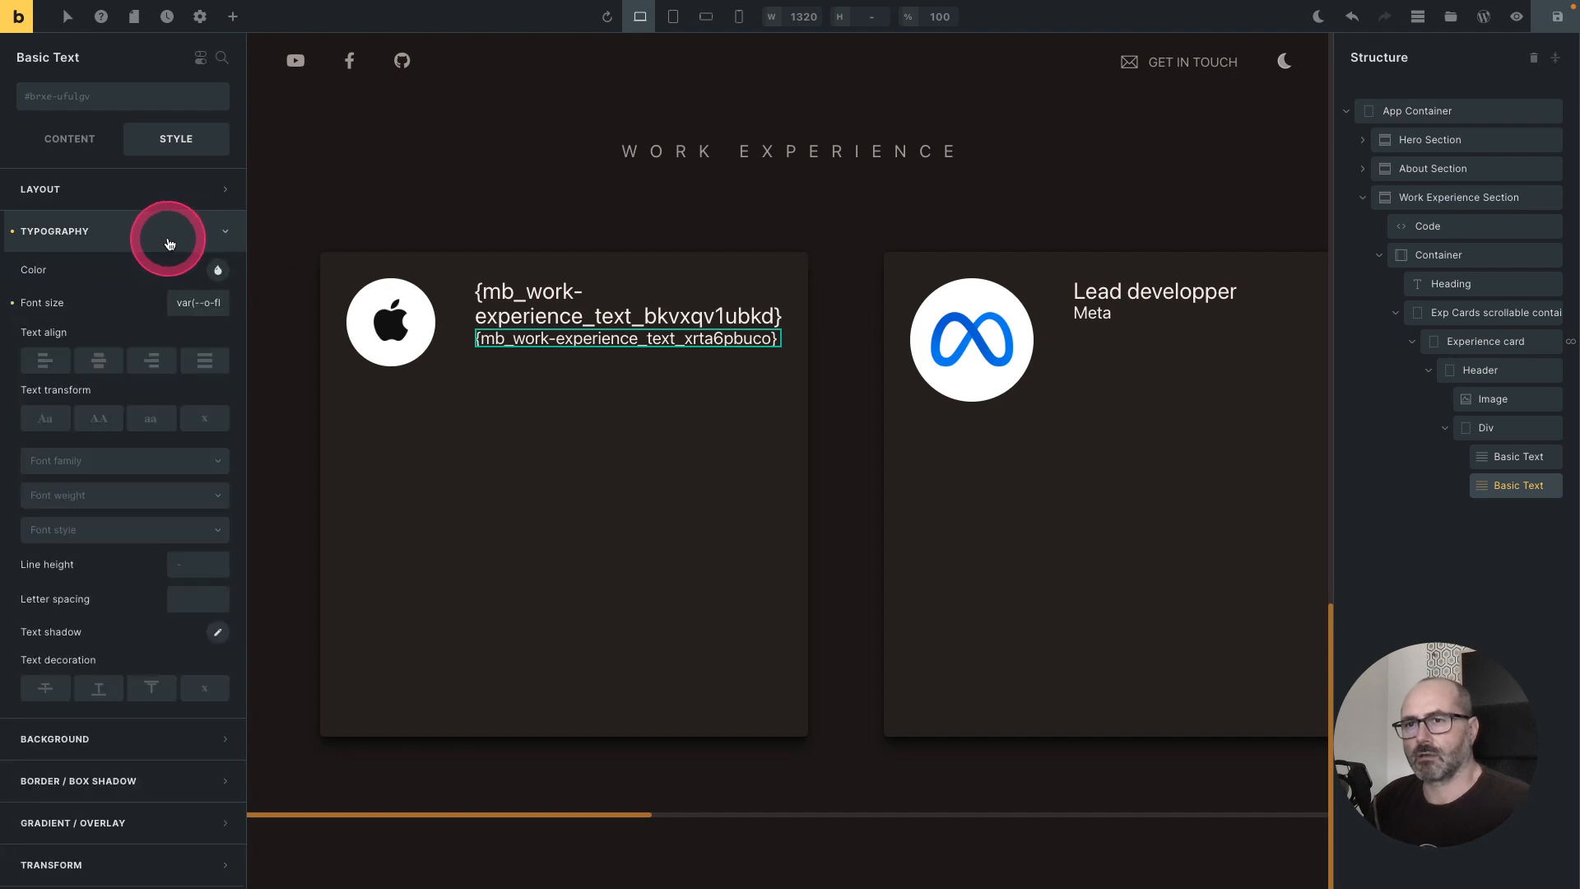
left_click(124, 492)
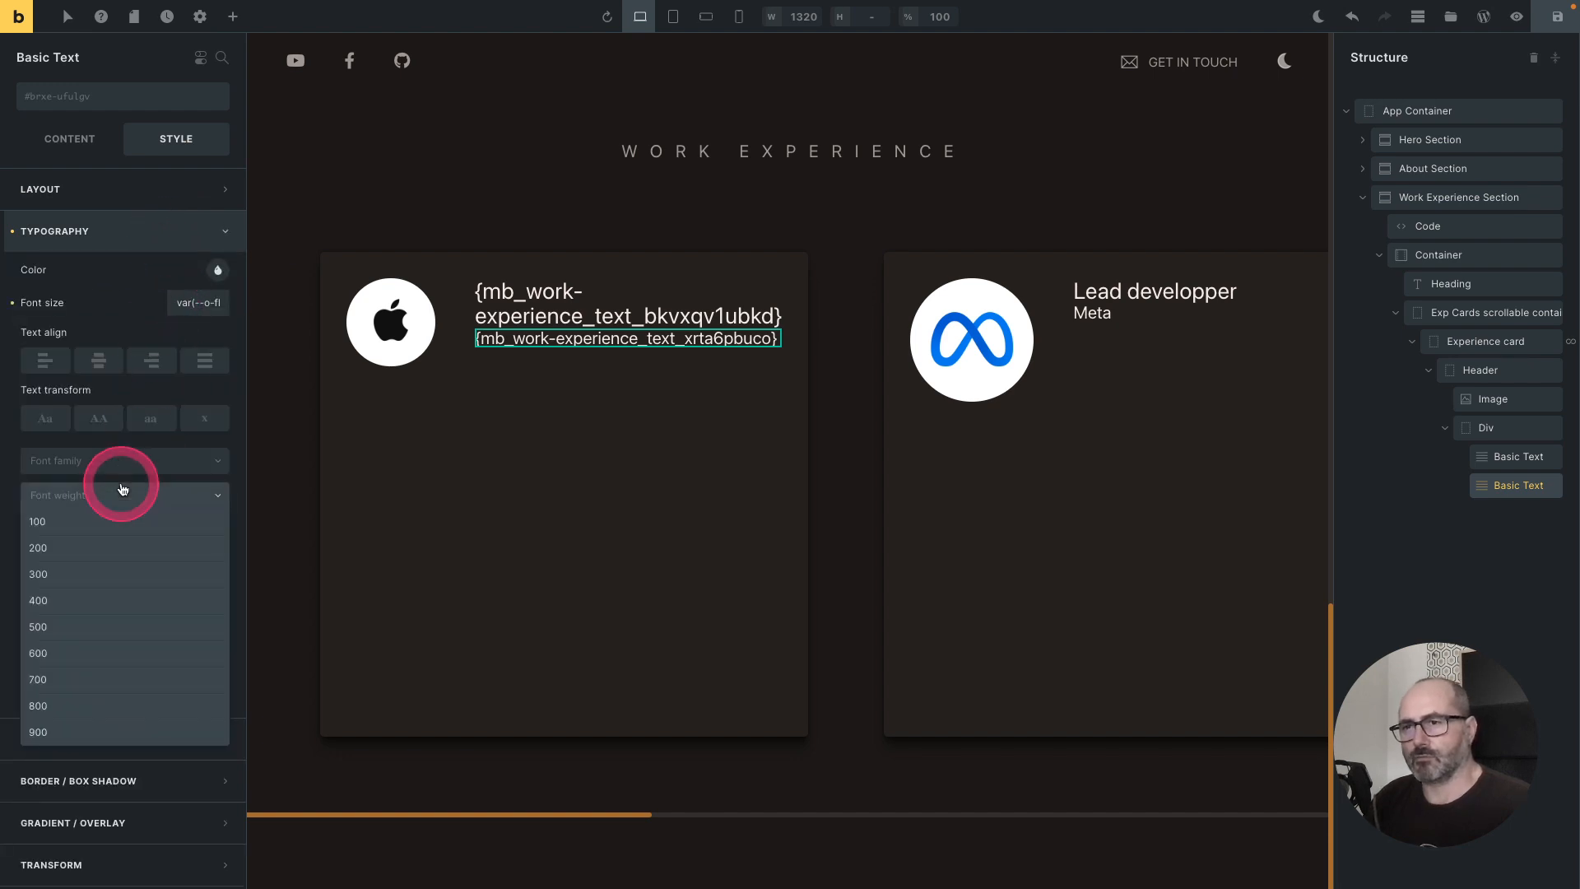
left_click(109, 681)
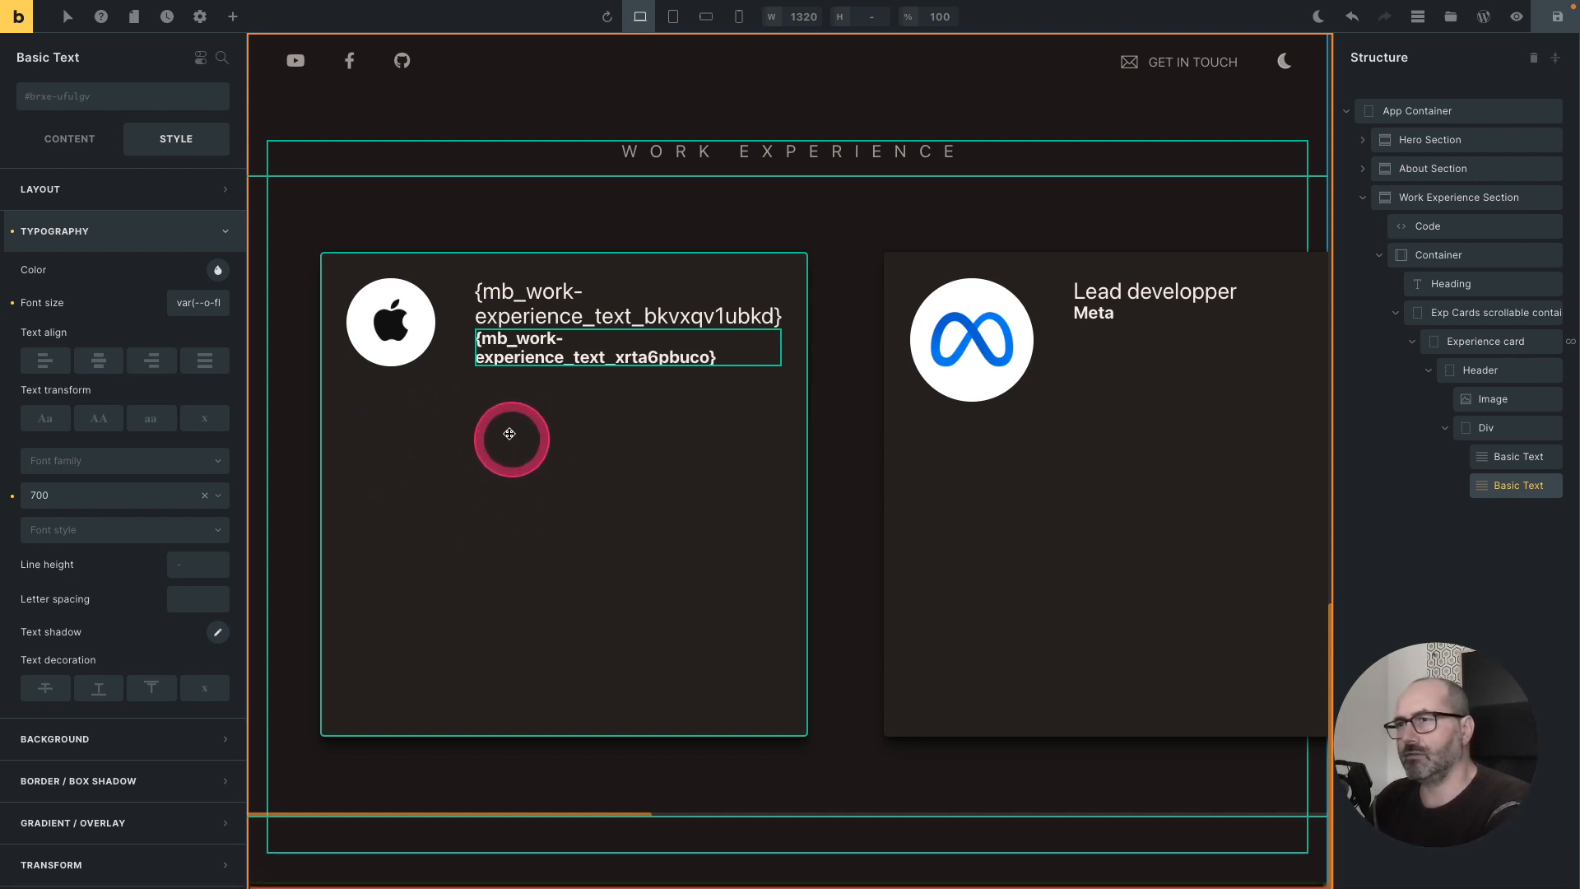
Step: Add a div inside the Experience card, below its header, and rename it Skills Container
left_click(589, 447)
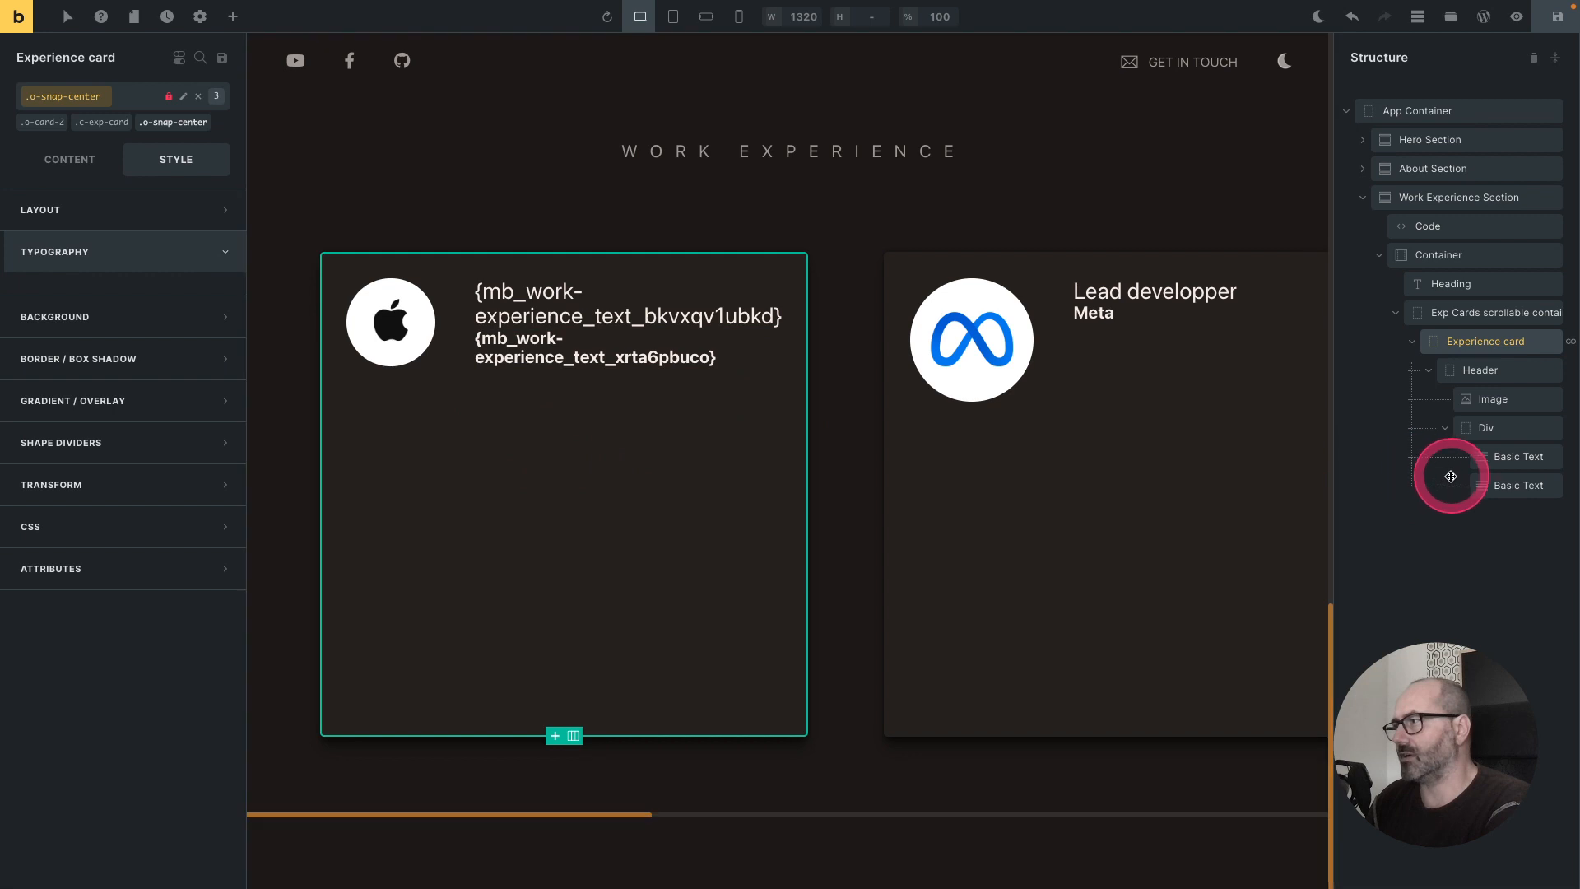
right_click(1481, 341)
left_click(1553, 539)
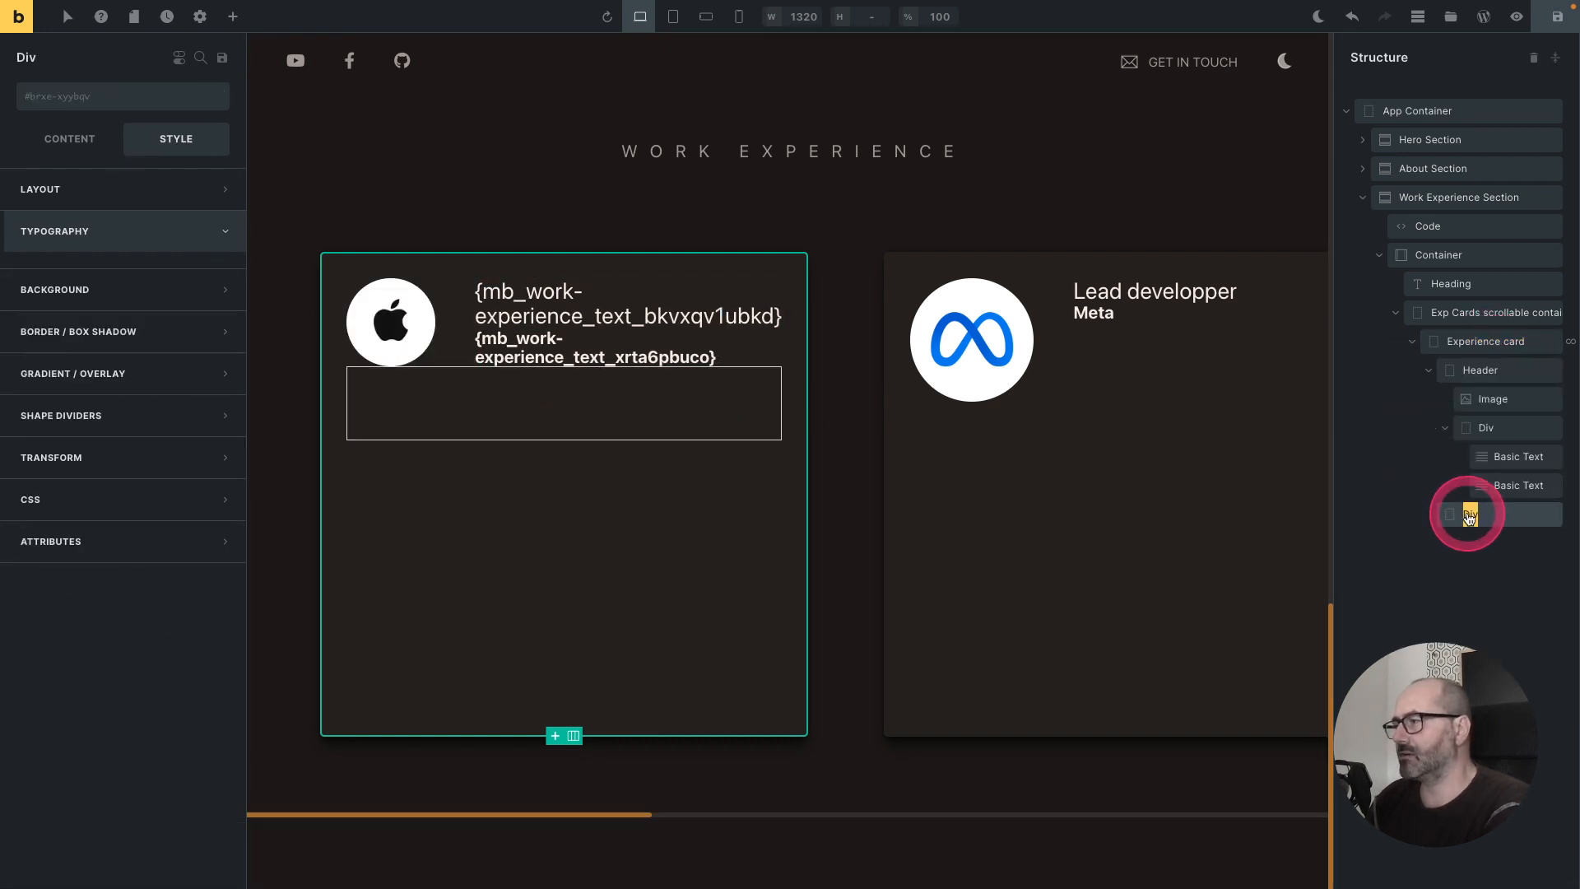
type("Skills Container")
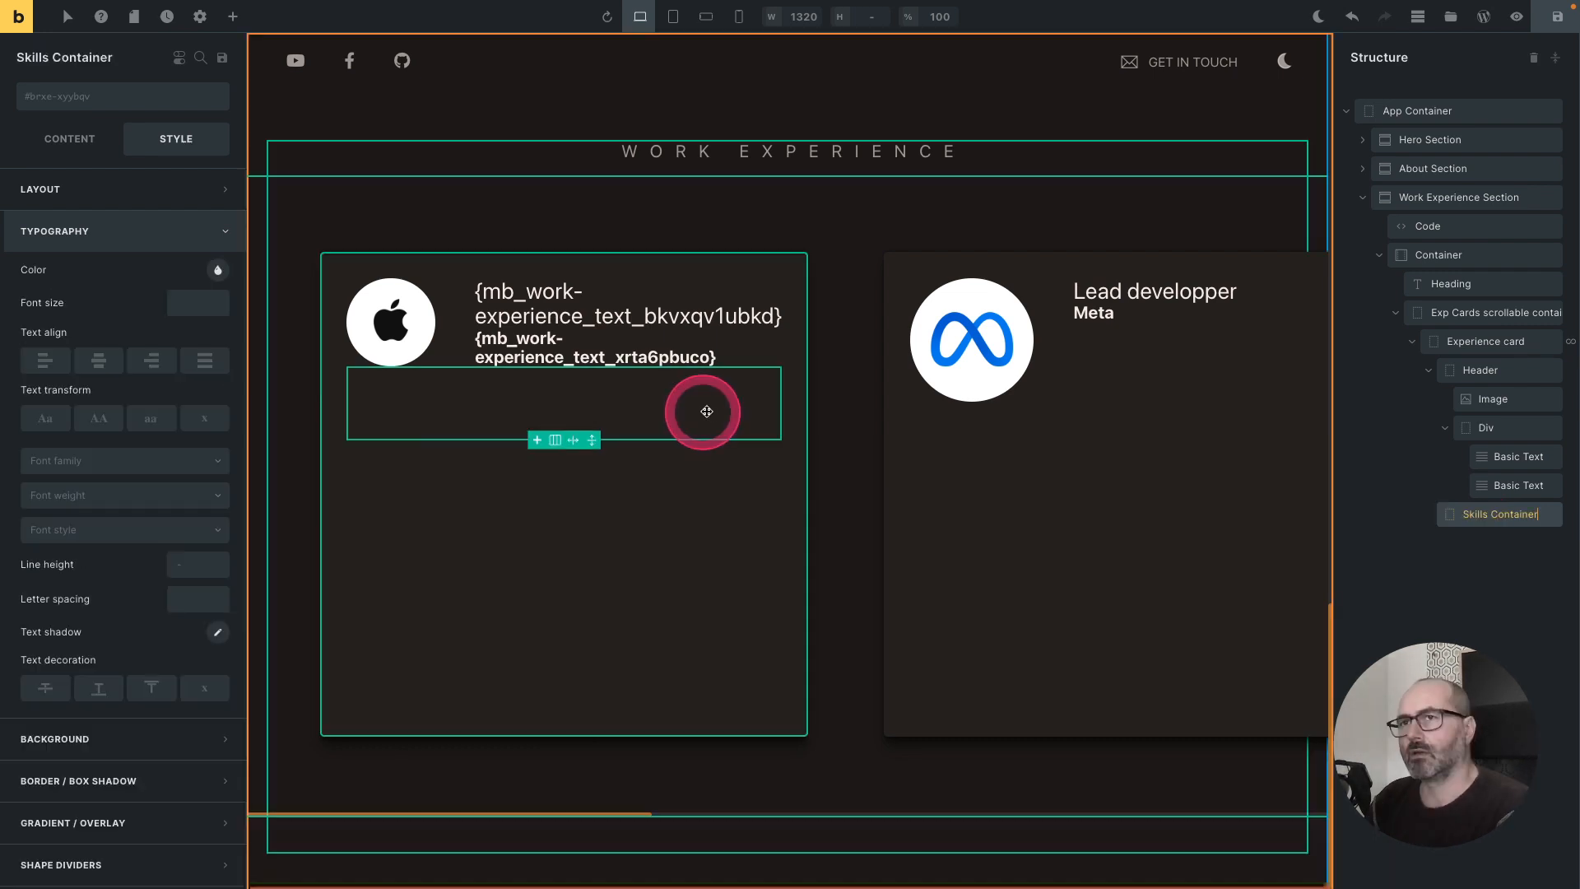
Step: Make the Skills Container a flex row and nest a new div inside it
right_click(71, 98)
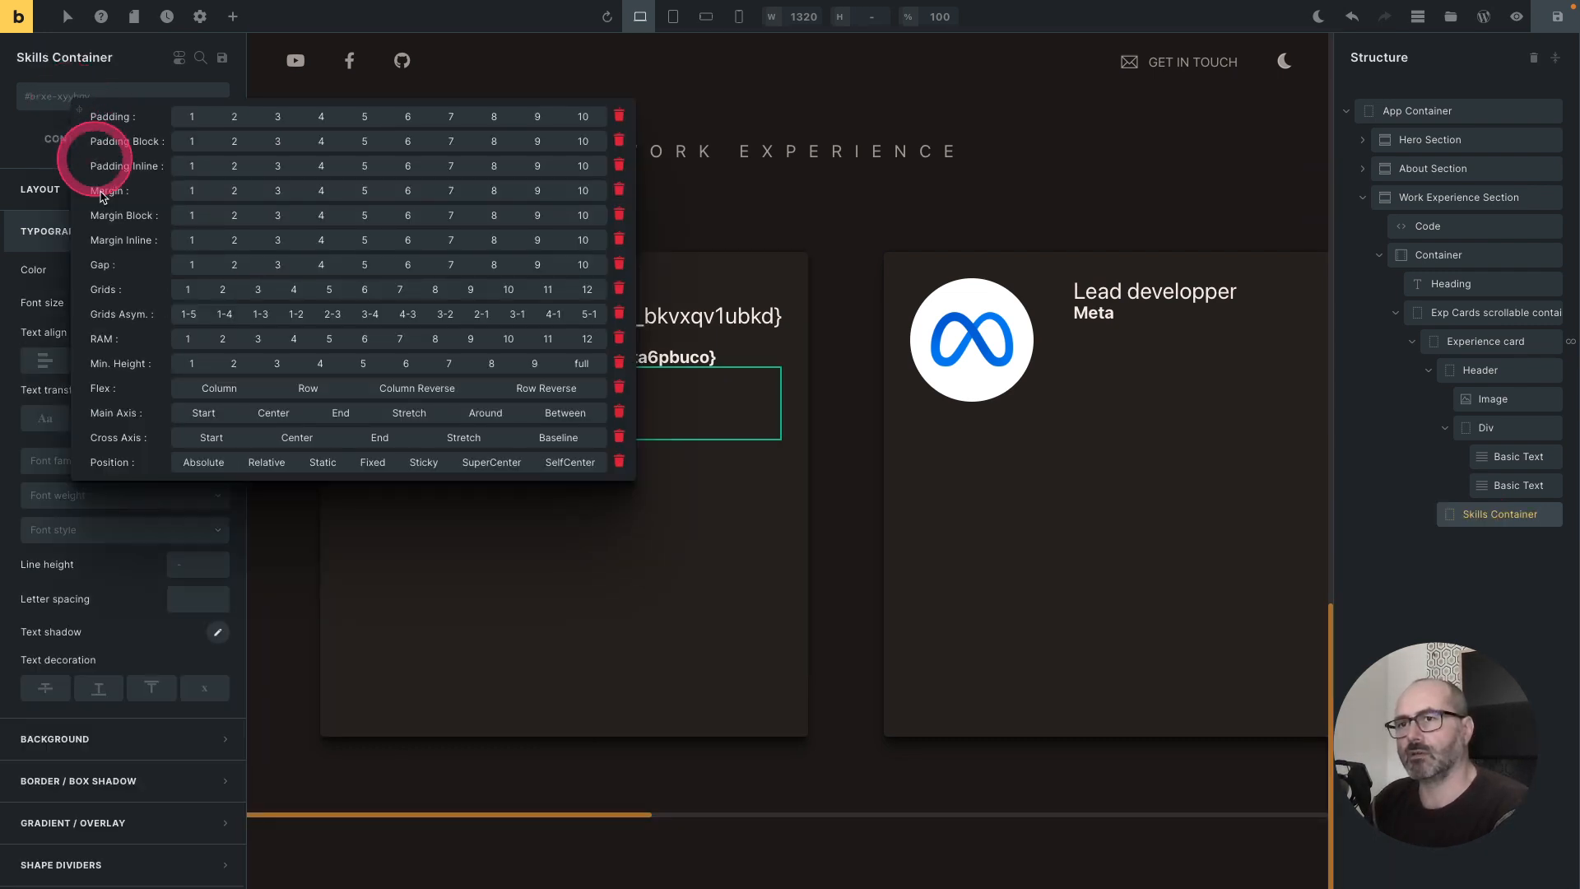
left_click(303, 384)
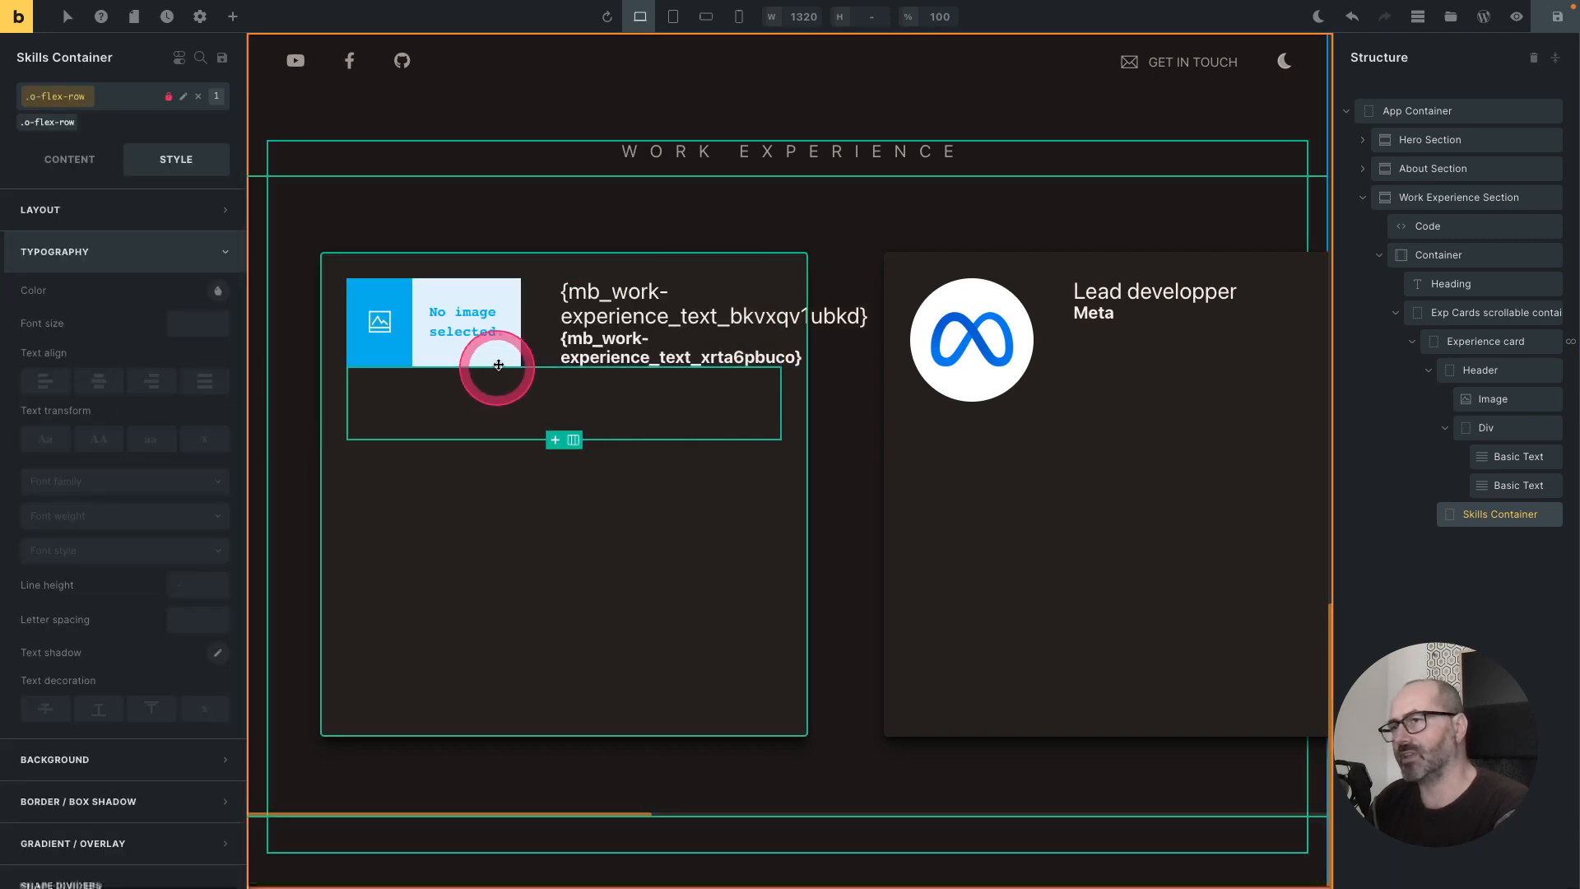
left_click(1464, 516)
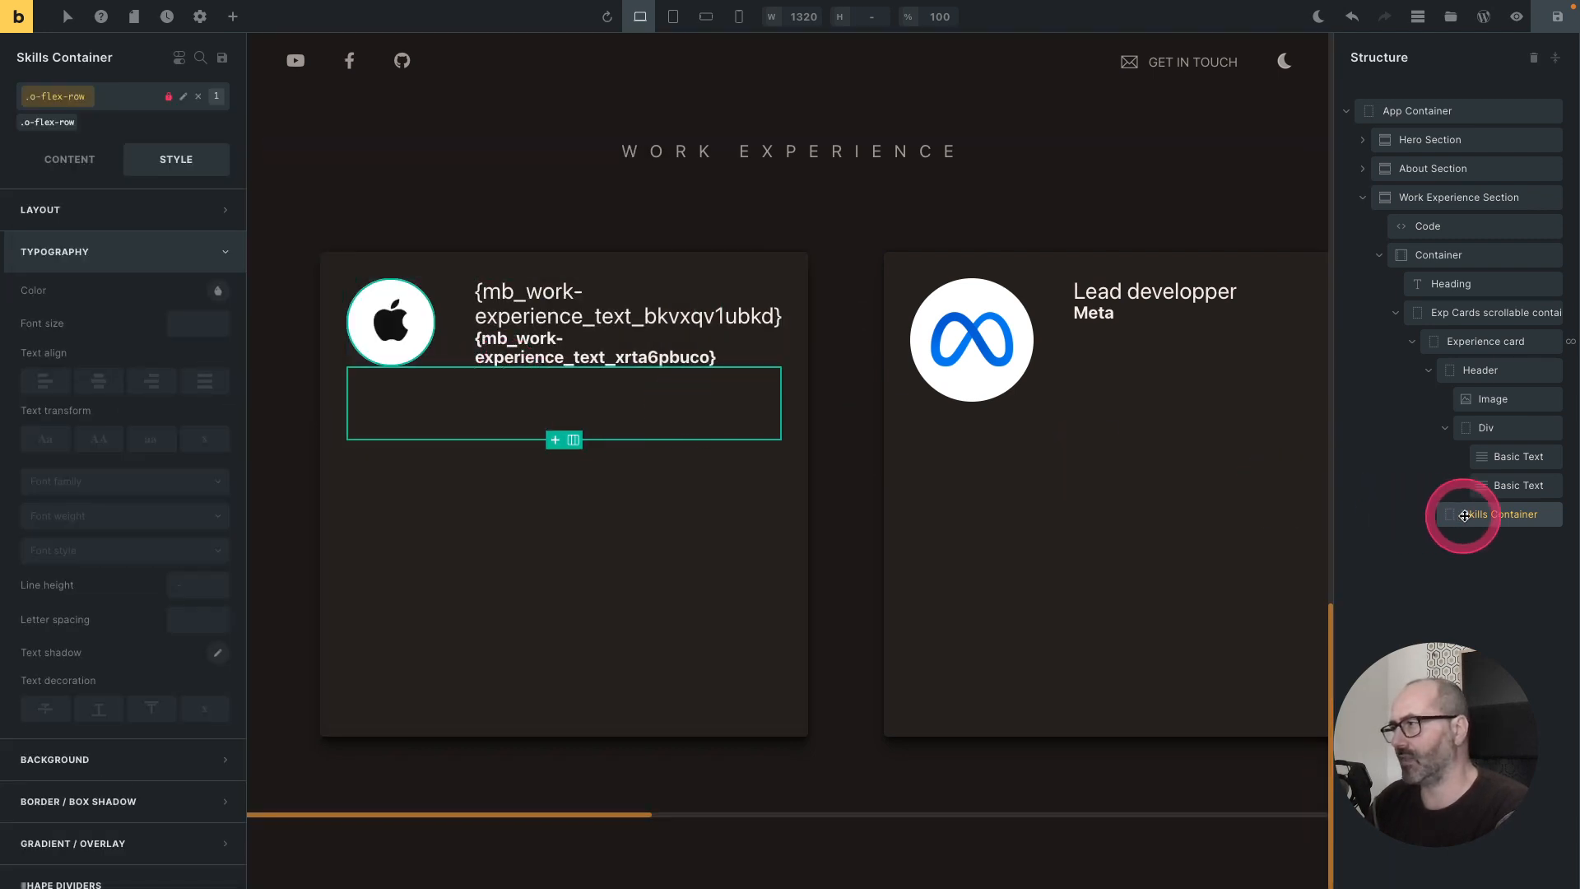
right_click(1518, 520)
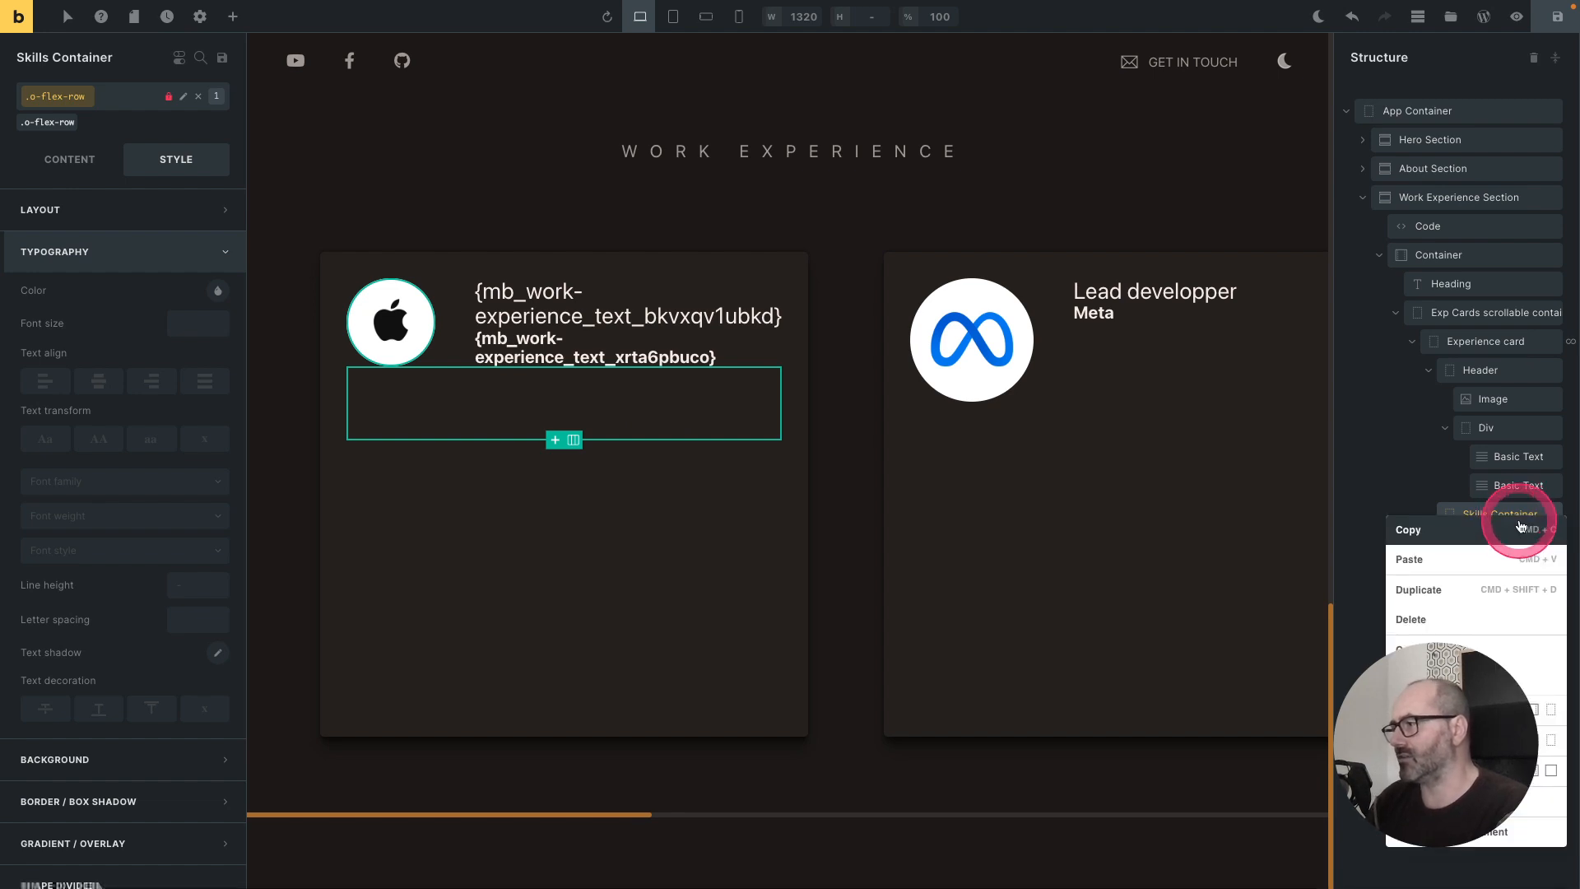
left_click(1554, 712)
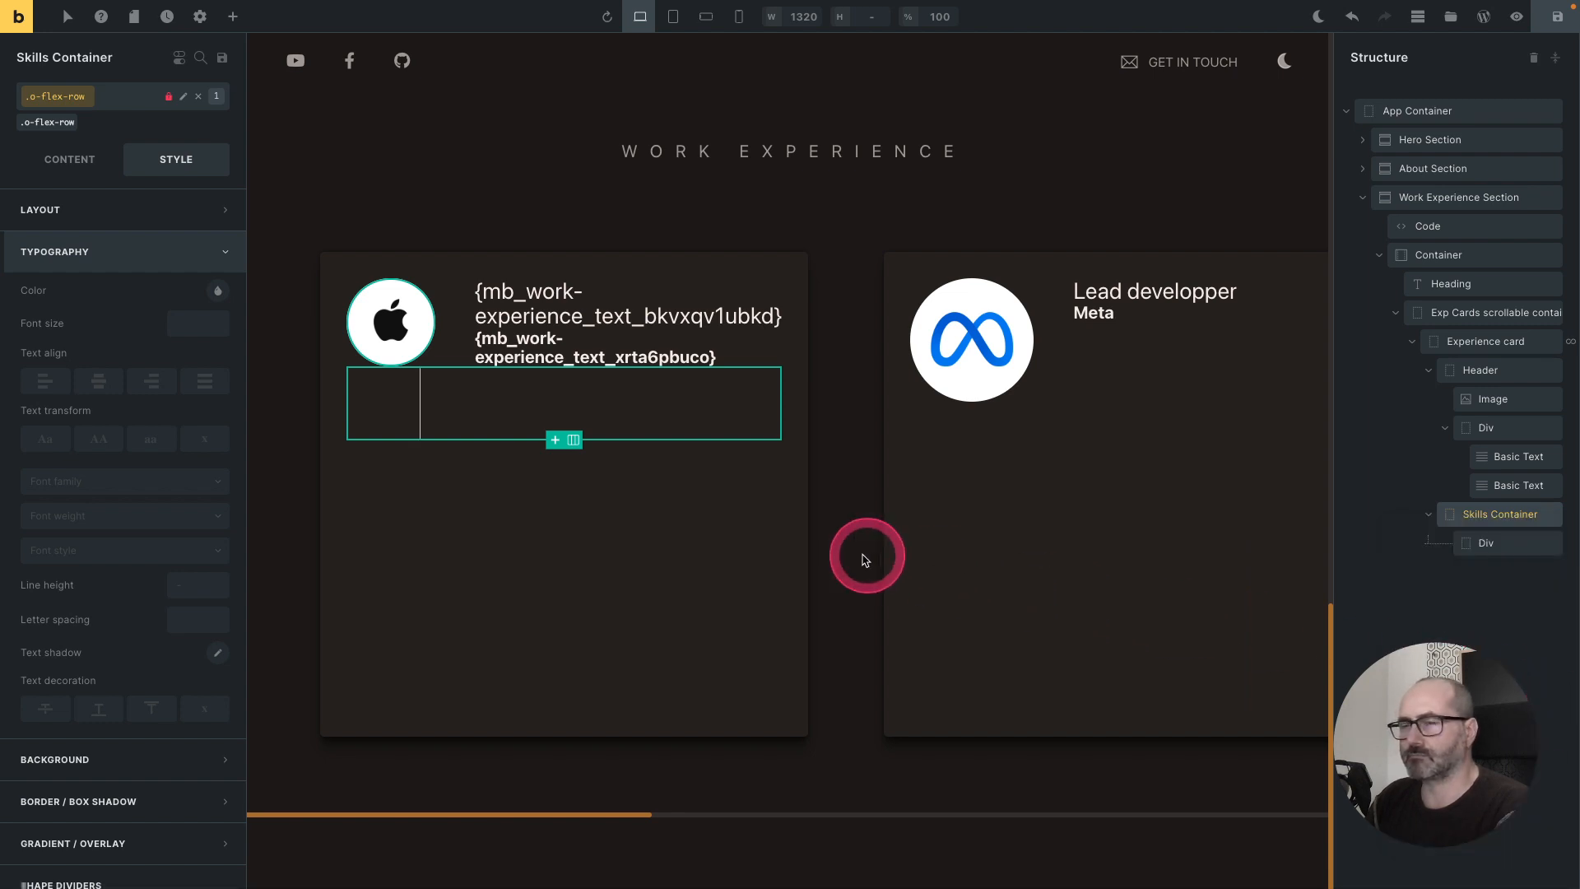
Step: Enable a query loop on the nested div with the type MB Relationship: Experience - Skill
left_click(1496, 544)
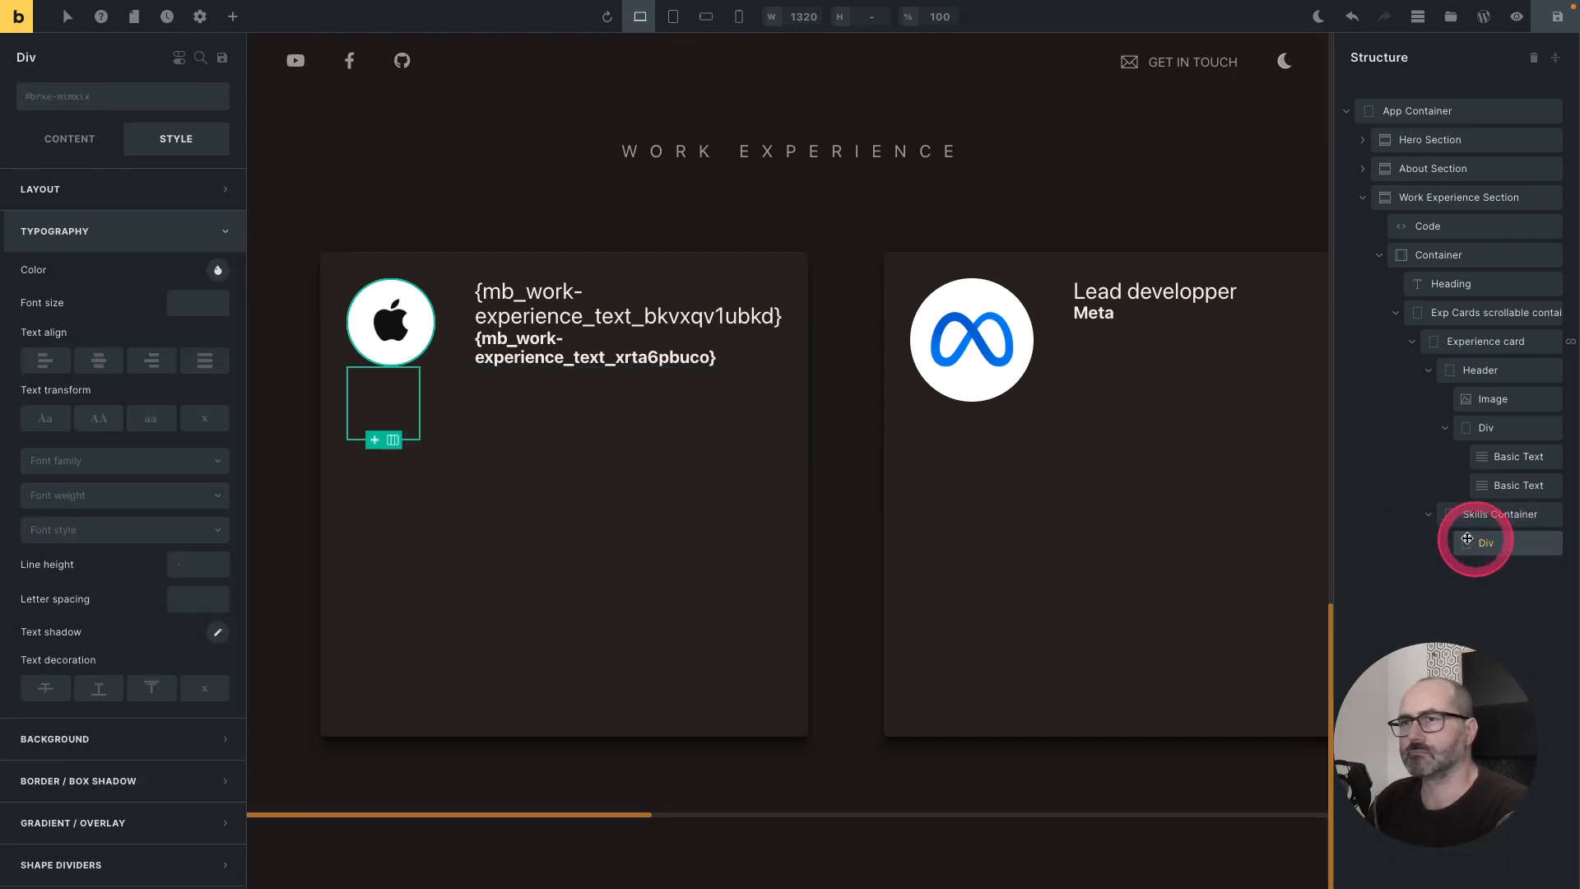
left_click(23, 283)
left_click(69, 141)
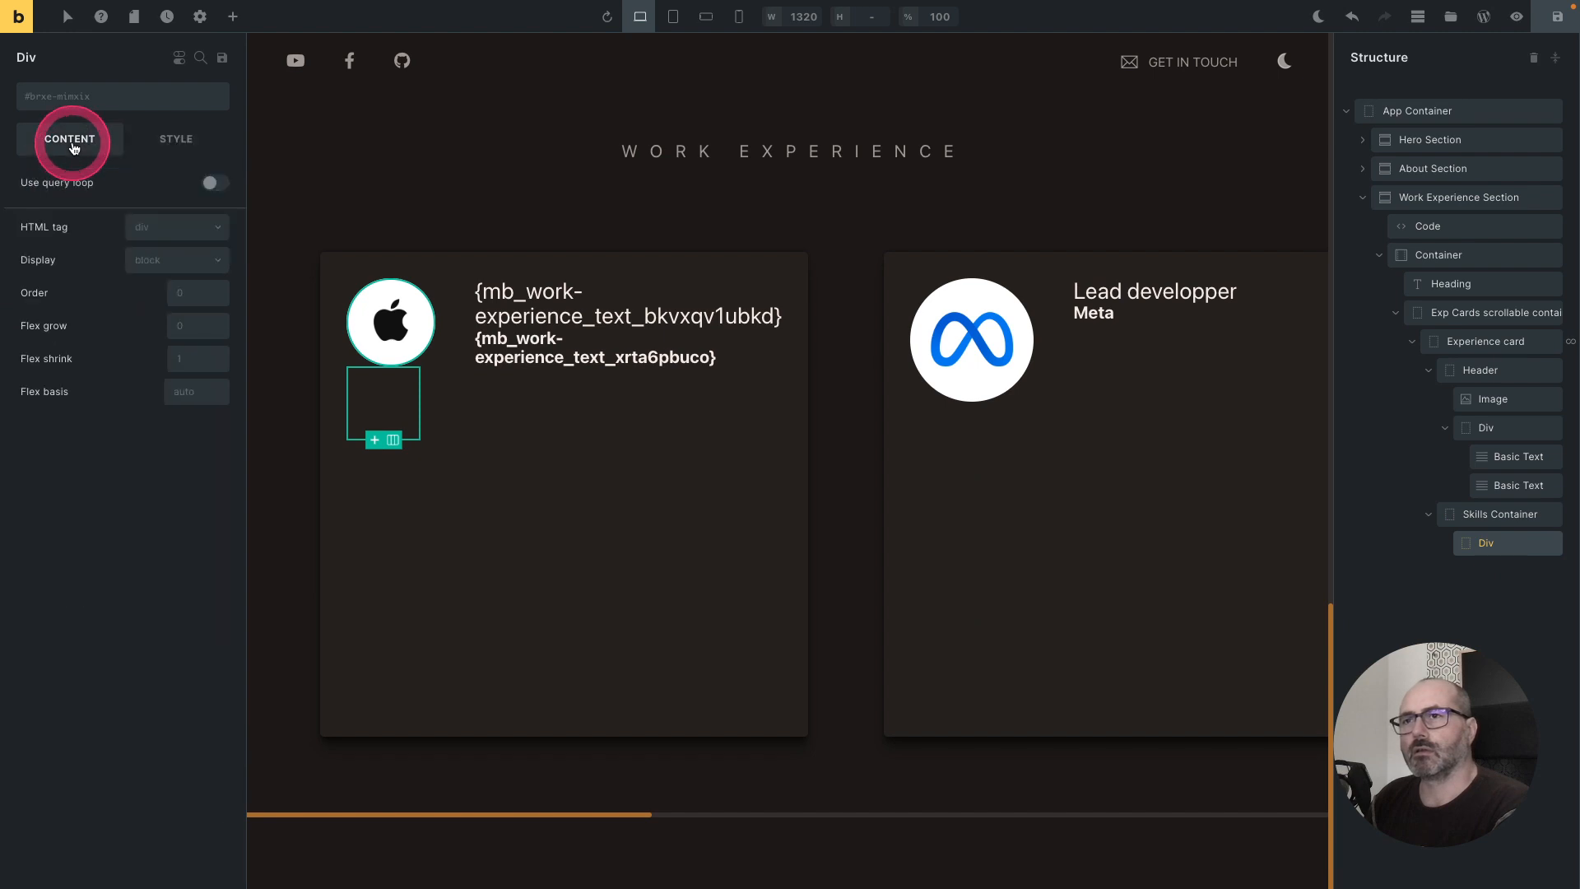
left_click(210, 183)
left_click(218, 210)
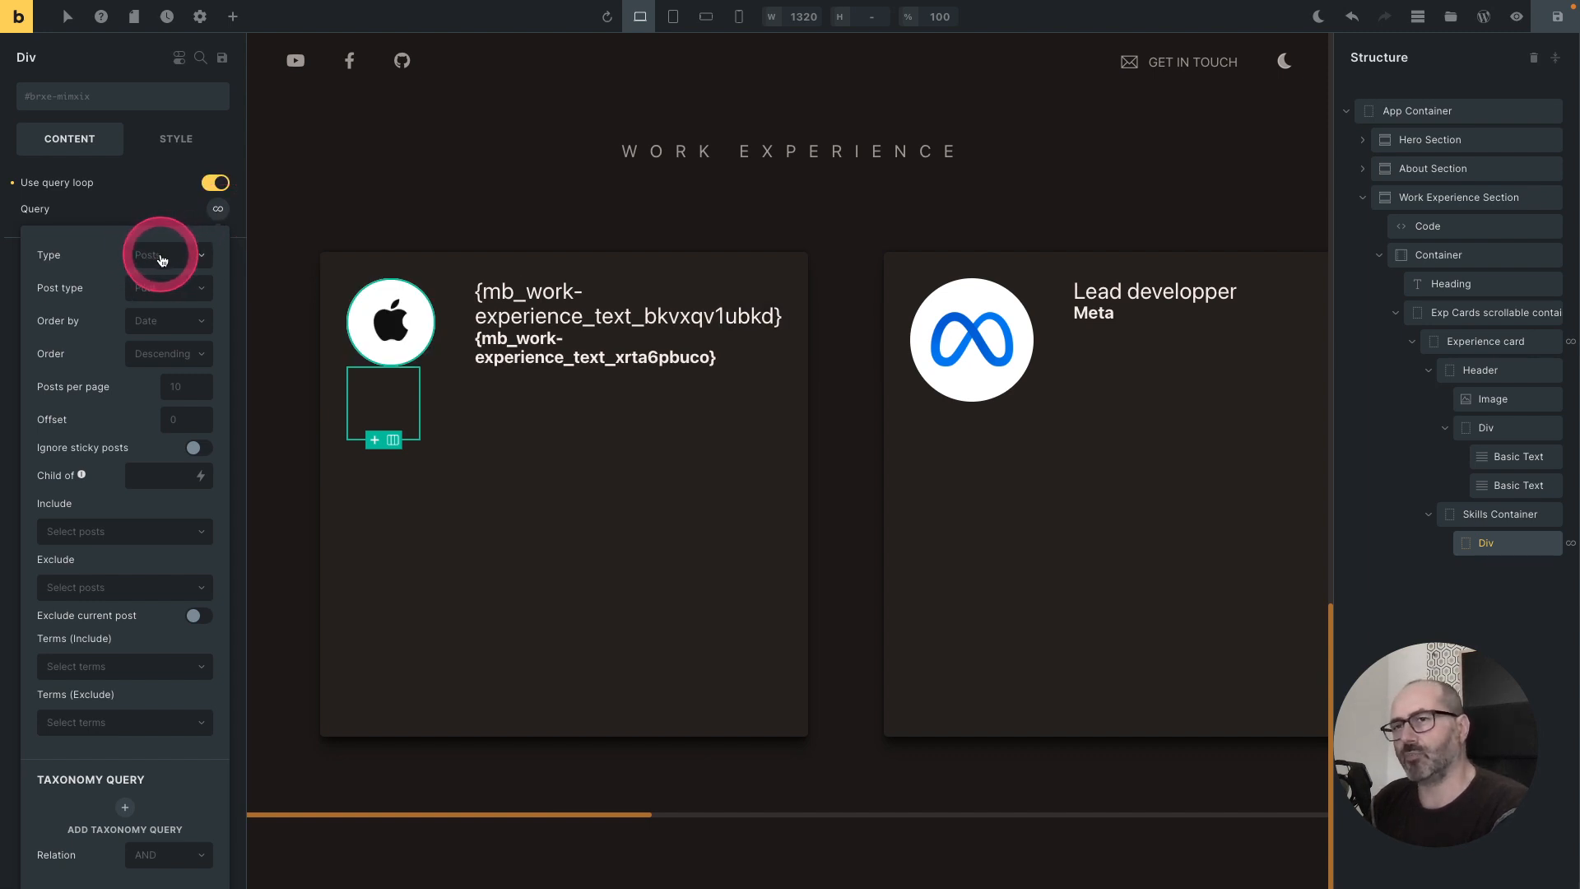
left_click(162, 257)
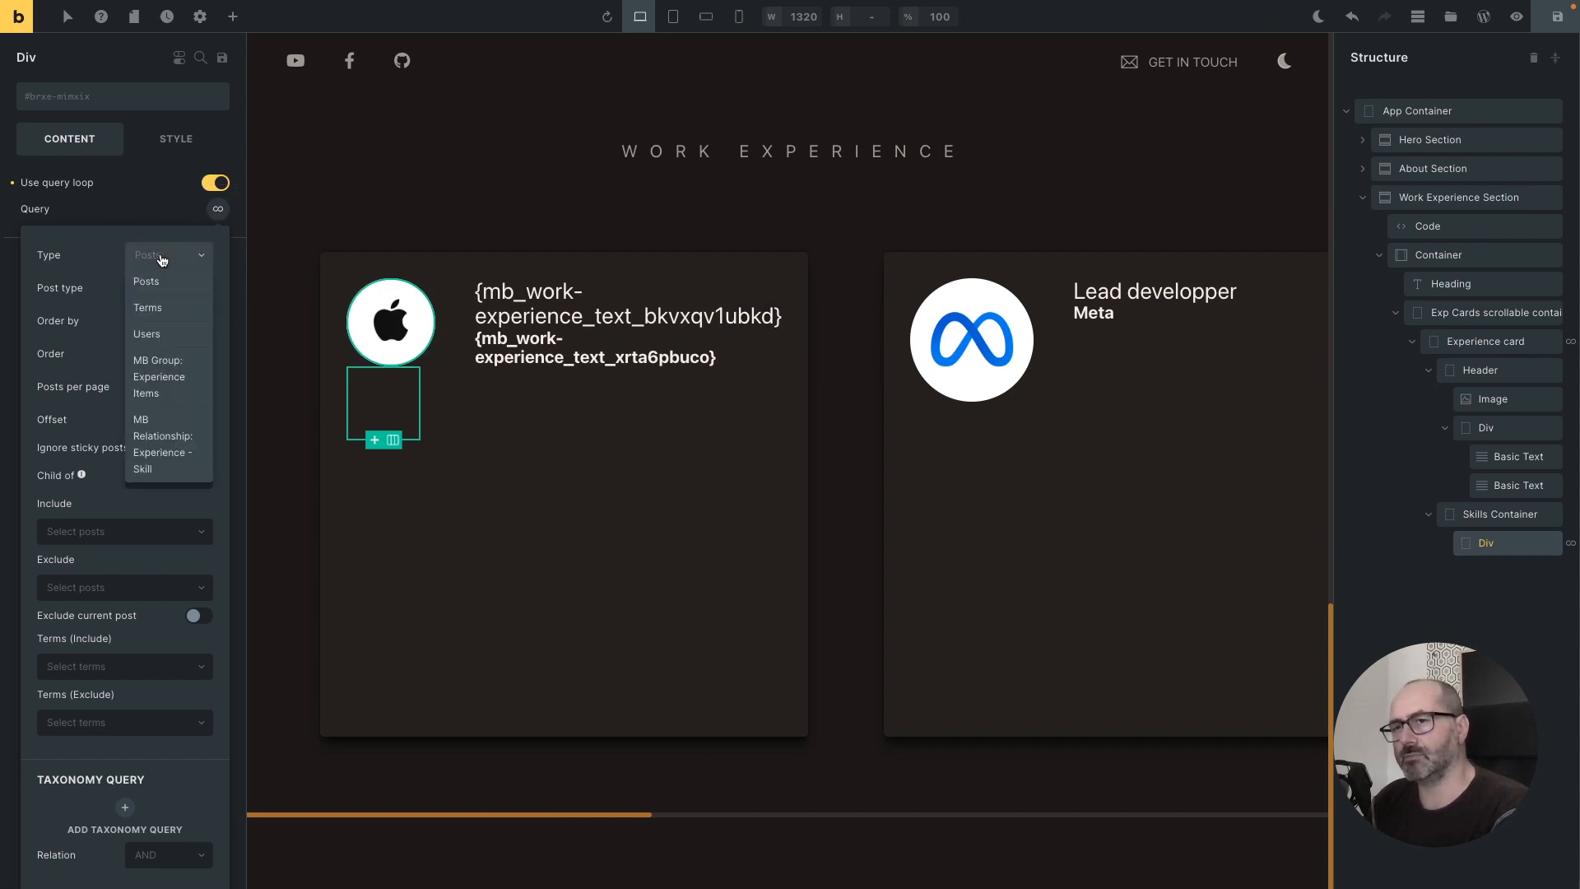
left_click(150, 470)
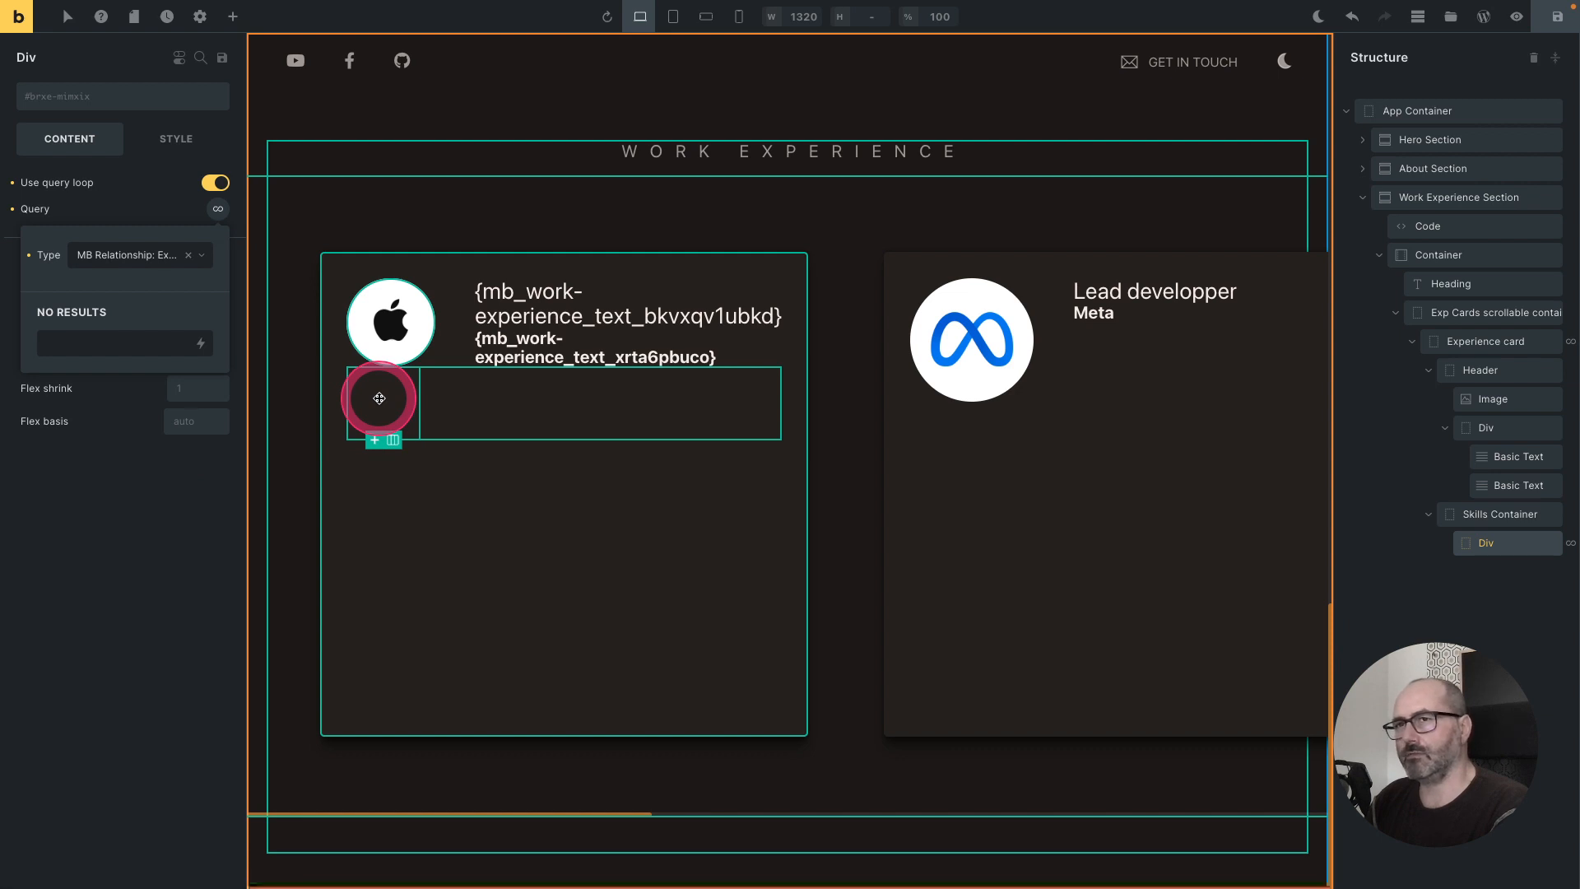
Step: Rename the looped div Skill and add an image element inside it
double_click(1486, 543)
type("Skill")
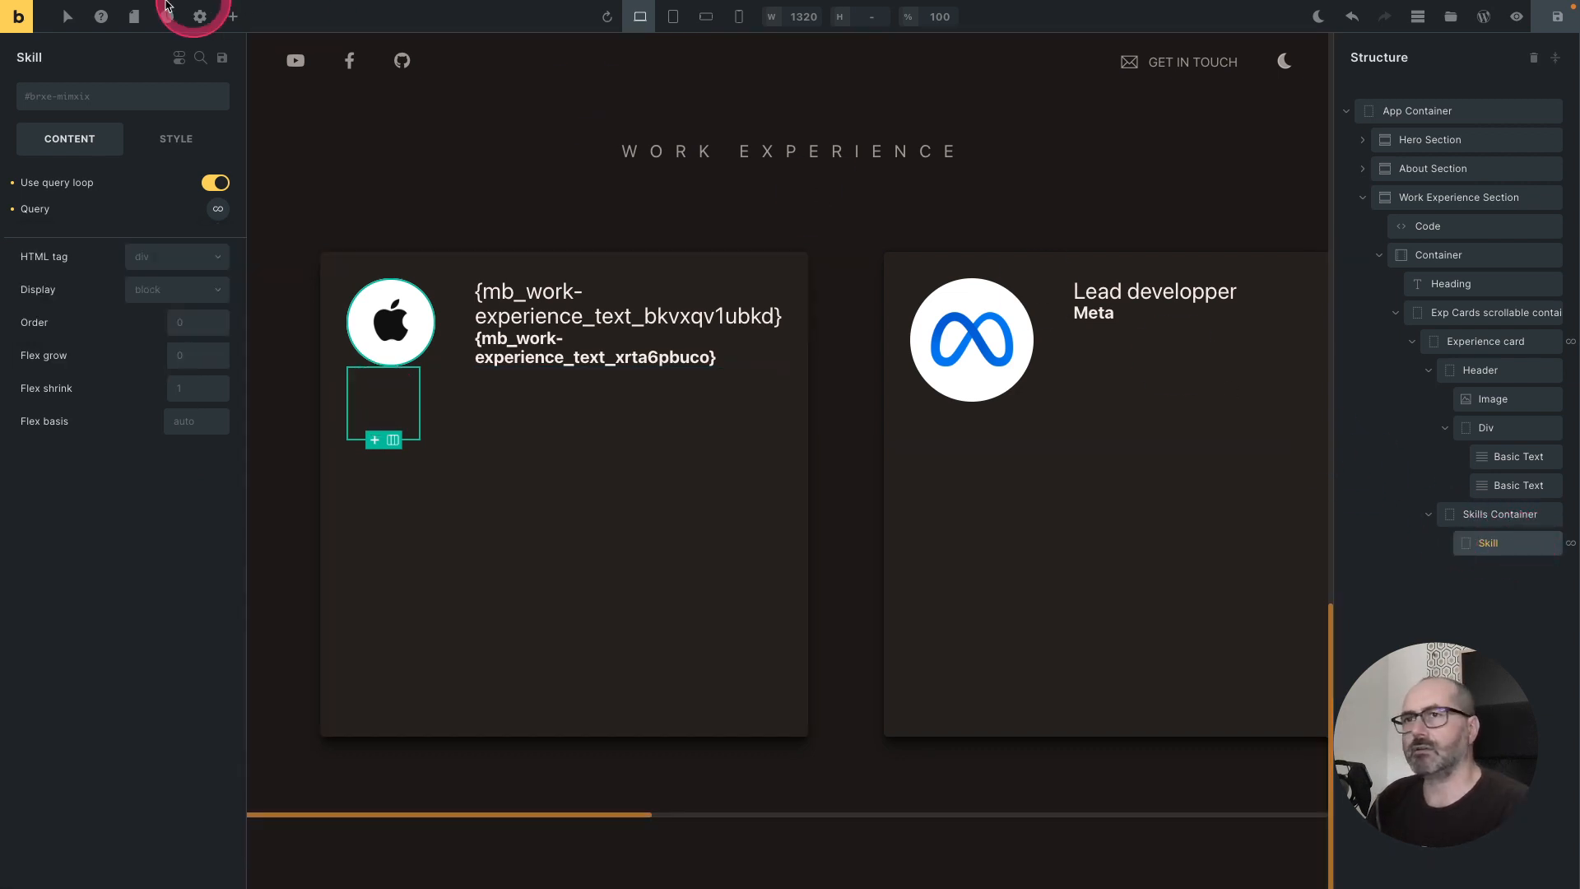
left_click(235, 16)
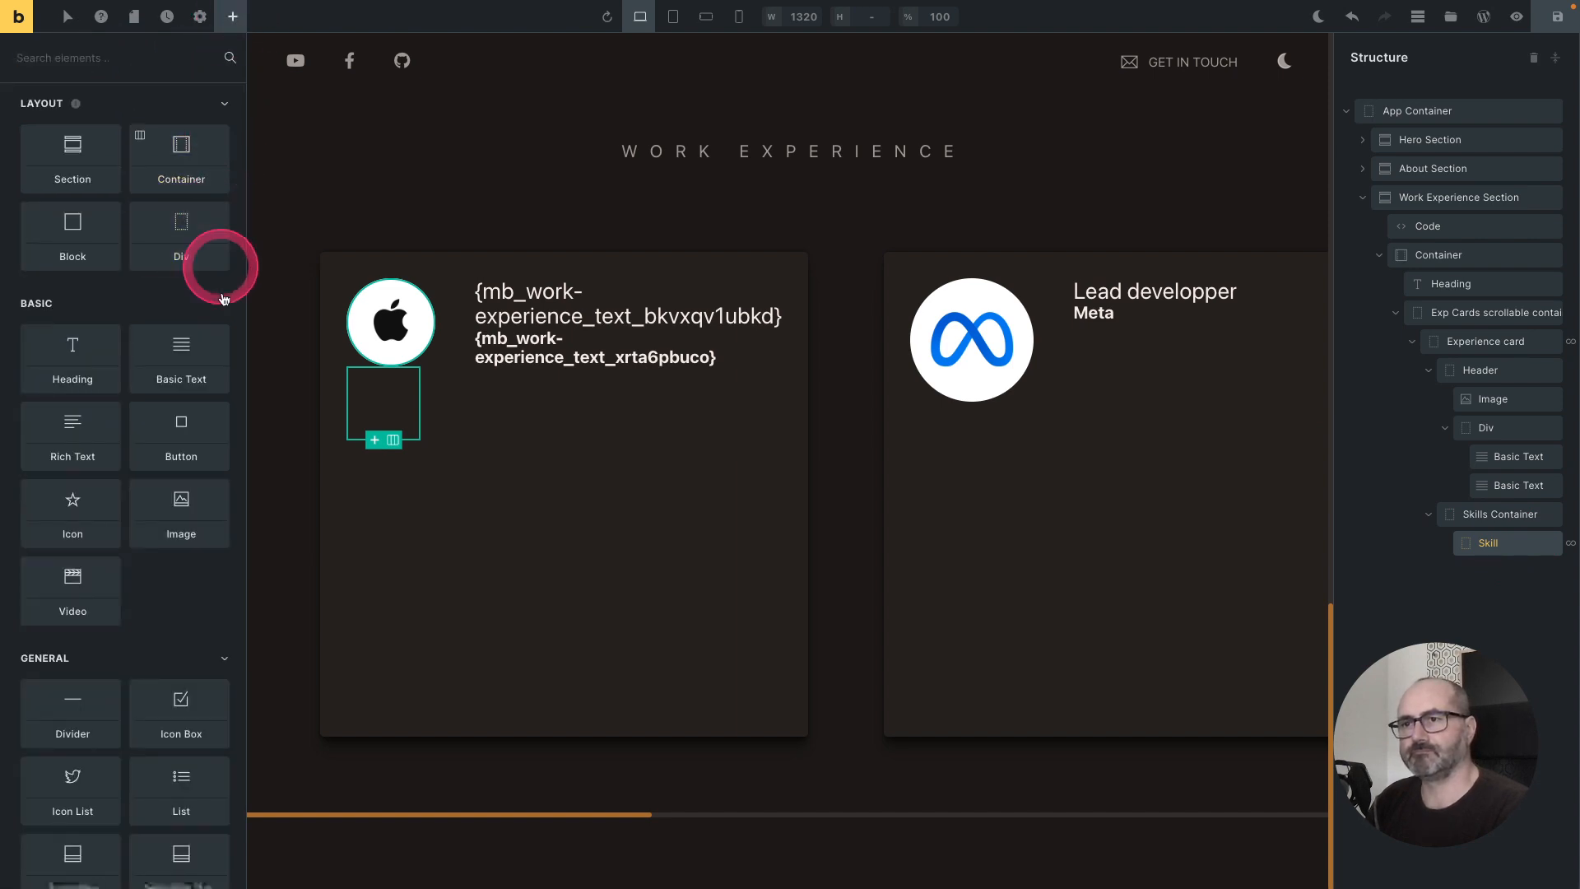
left_click(197, 502)
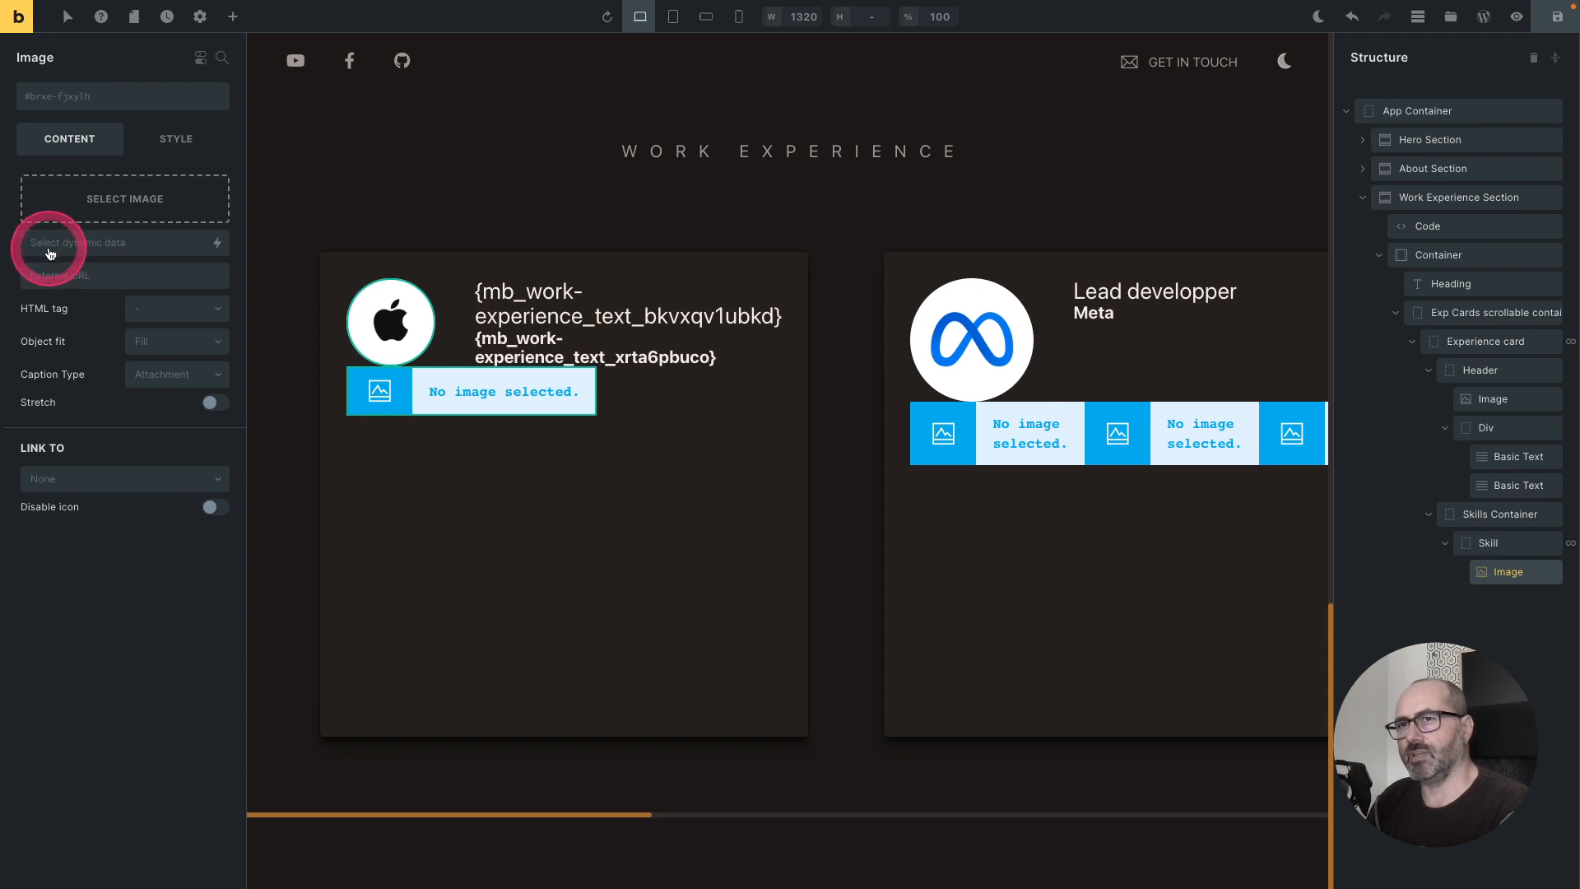
Step: Bind the skill image to the post's featured image at Thumbnail (150×150) size
left_click(218, 245)
scroll(124, 340, "down", 10)
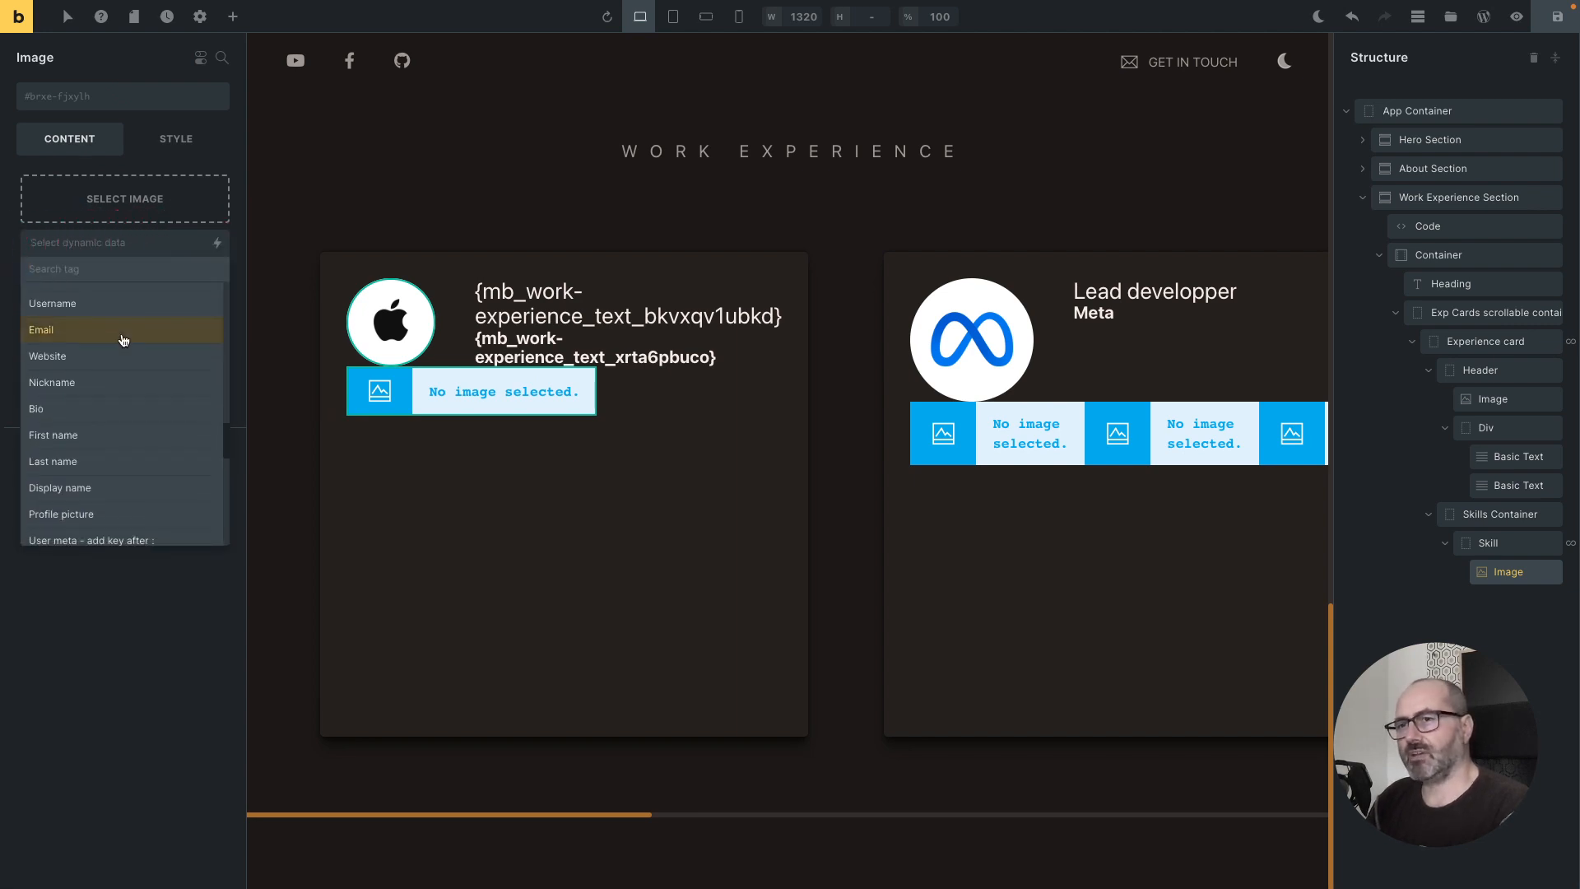
scroll(123, 340, "down", 8)
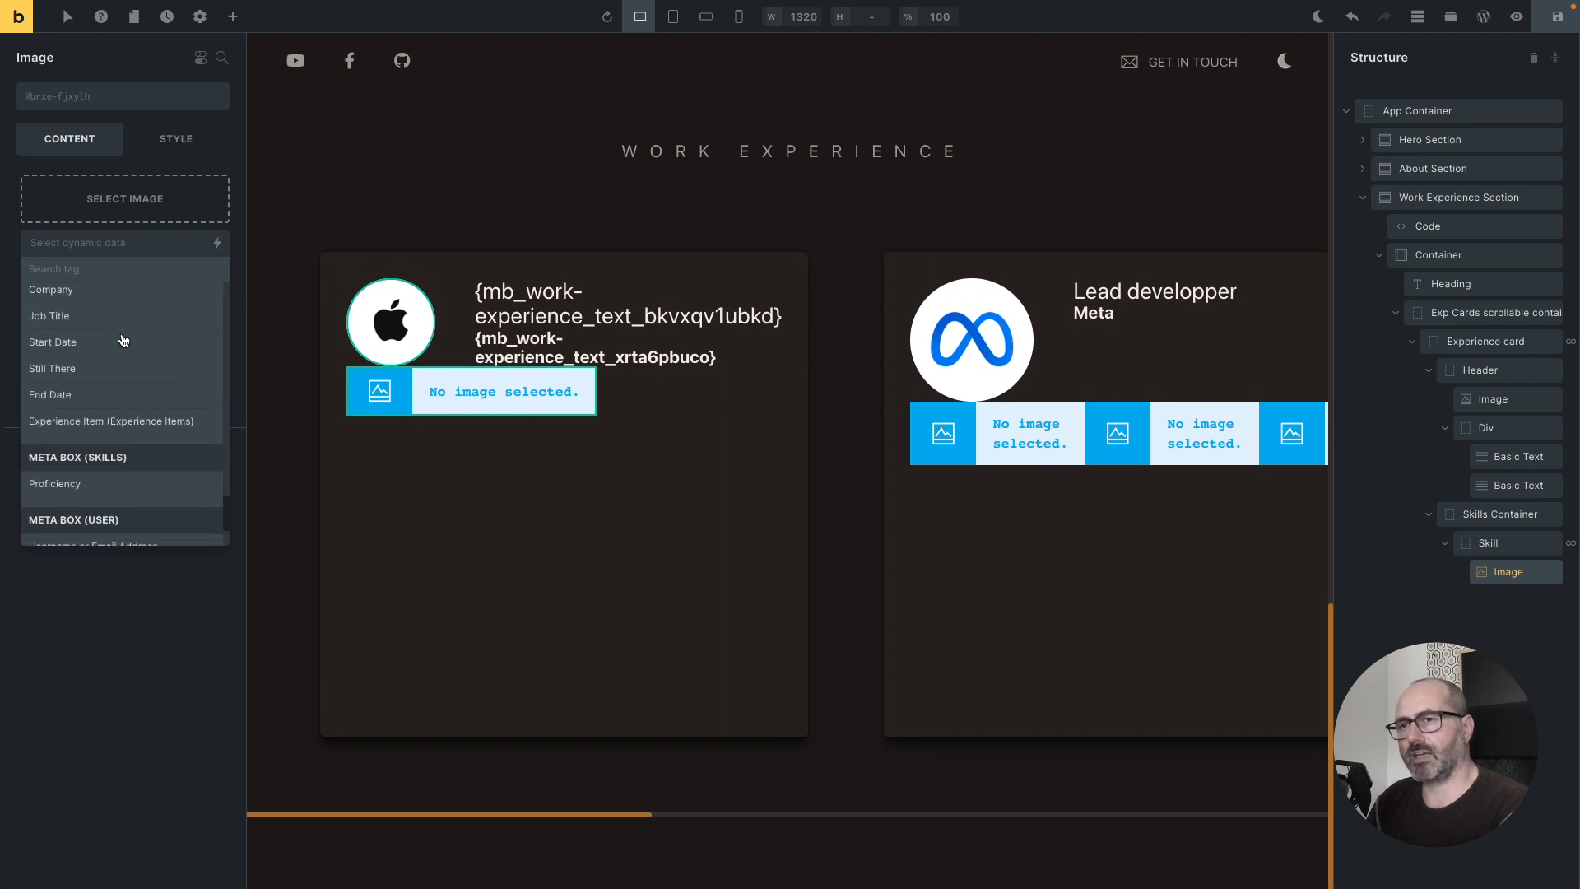
left_click(107, 300)
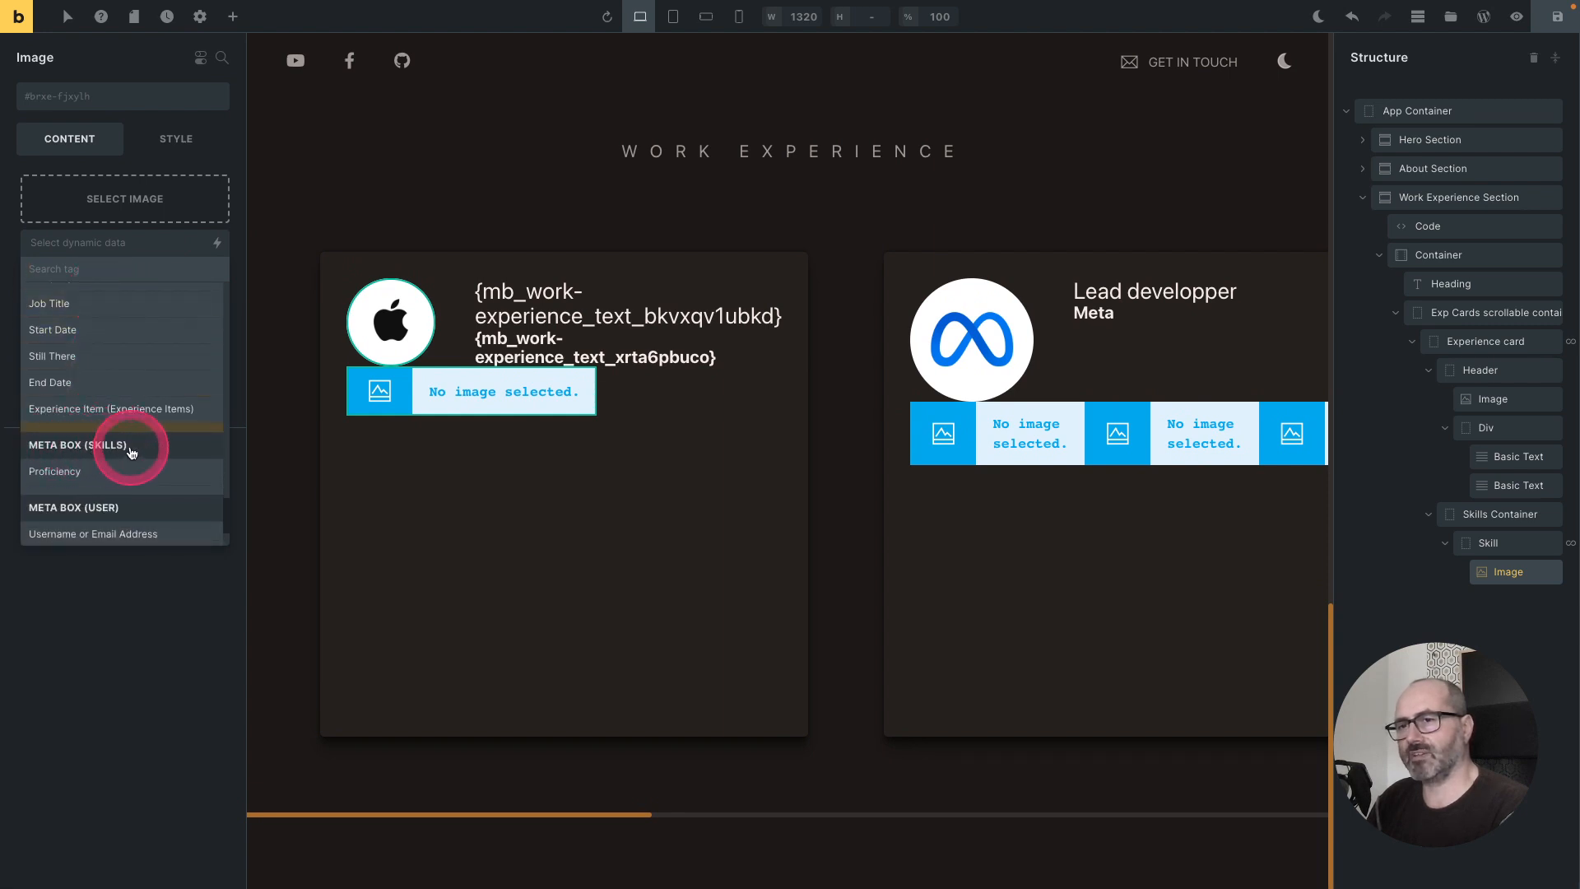
scroll(70, 436, "down", 1)
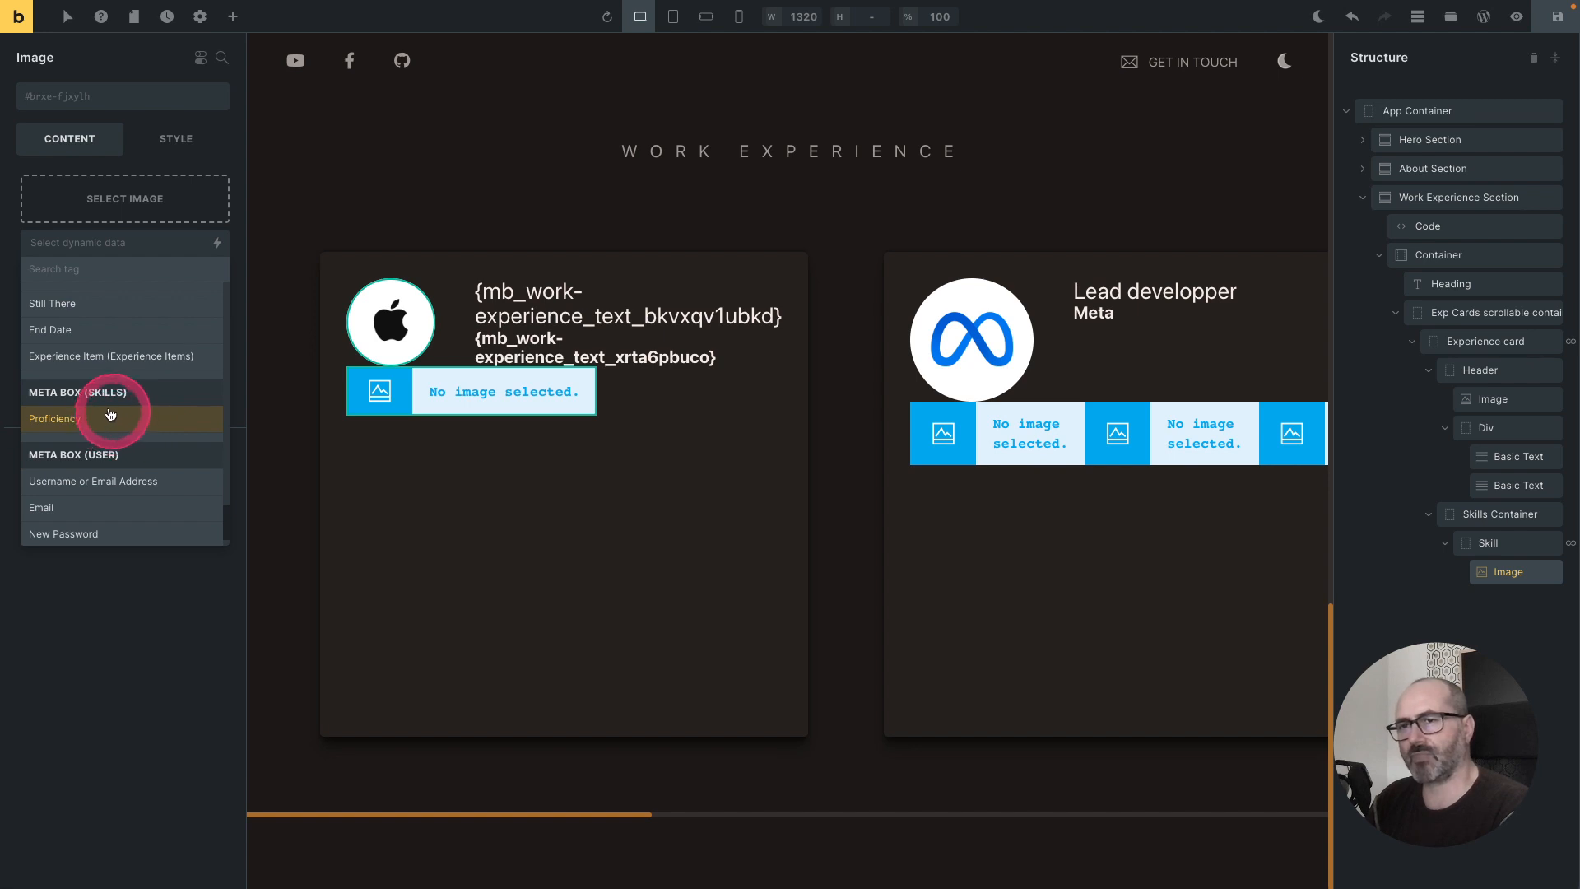
scroll(113, 418, "up", 10)
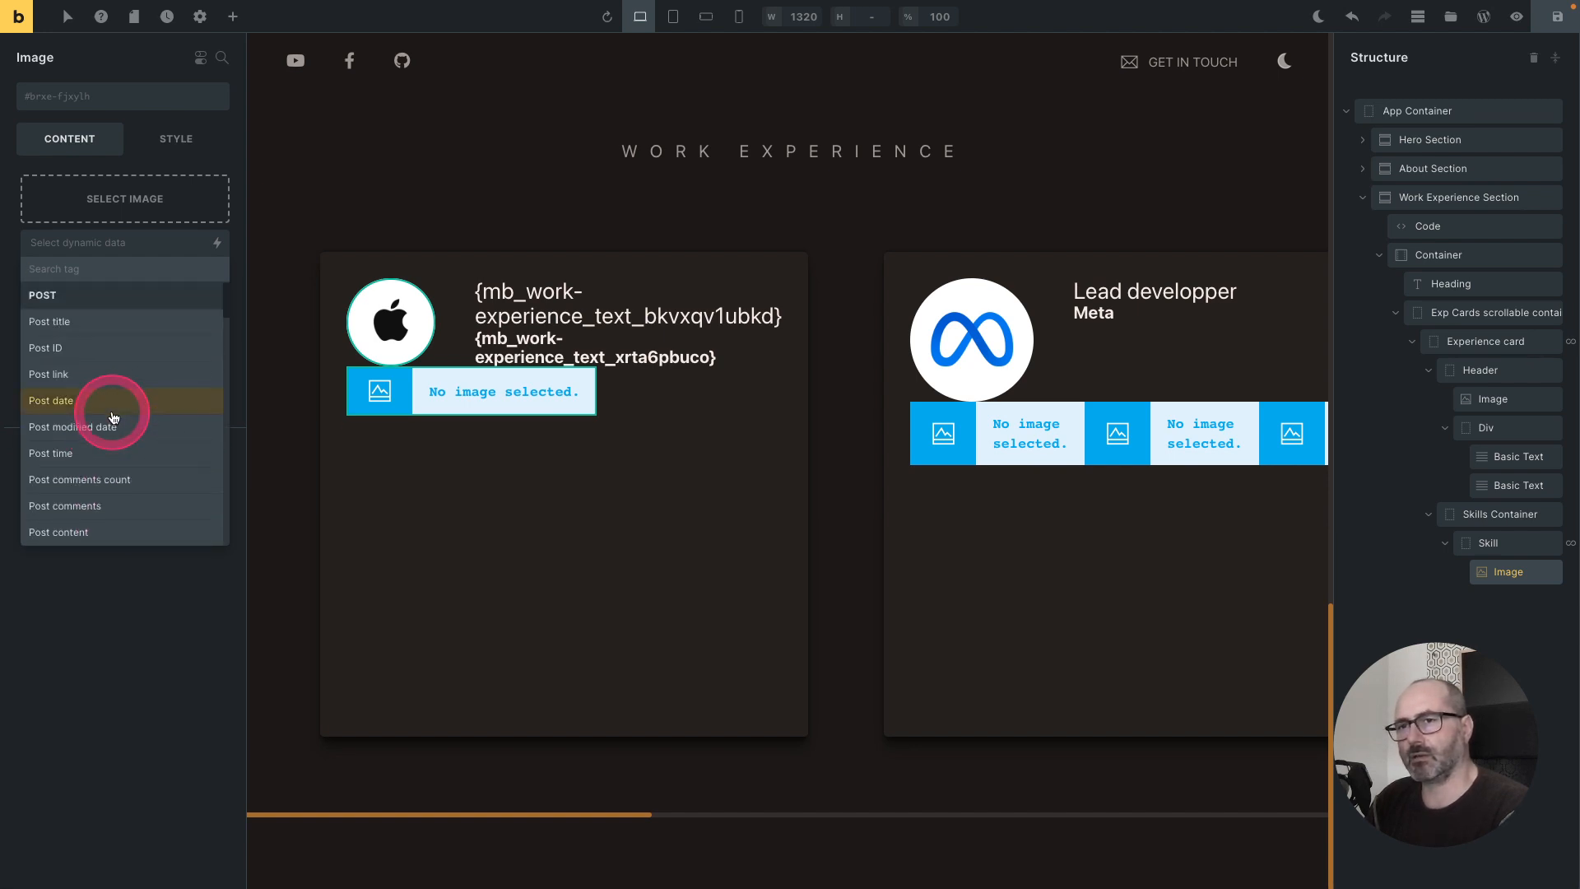
scroll(113, 418, "down", 1)
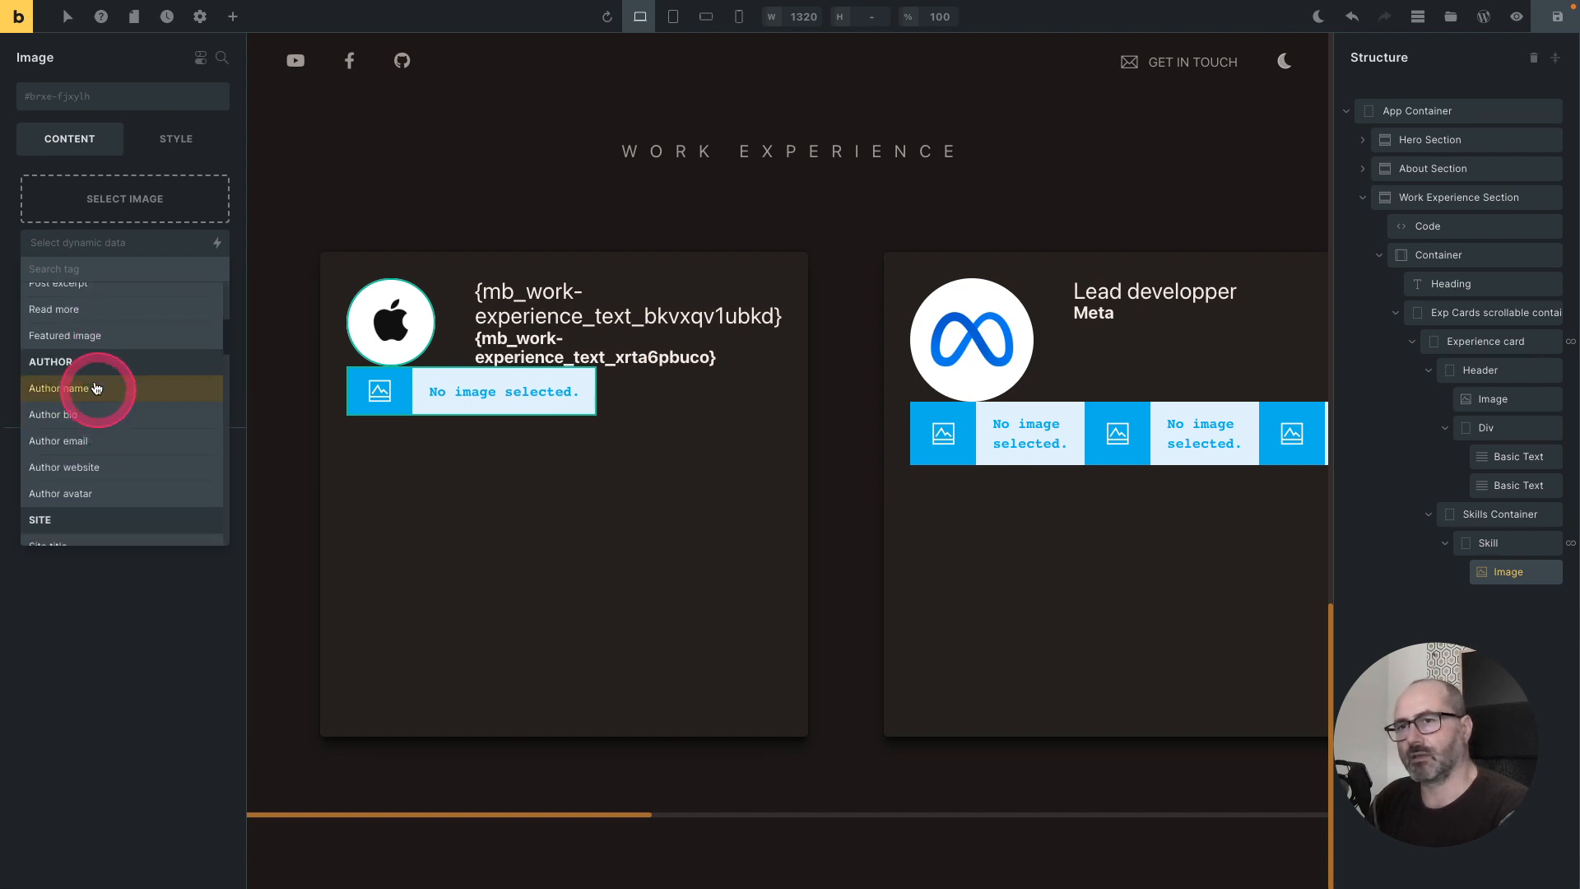
left_click(66, 339)
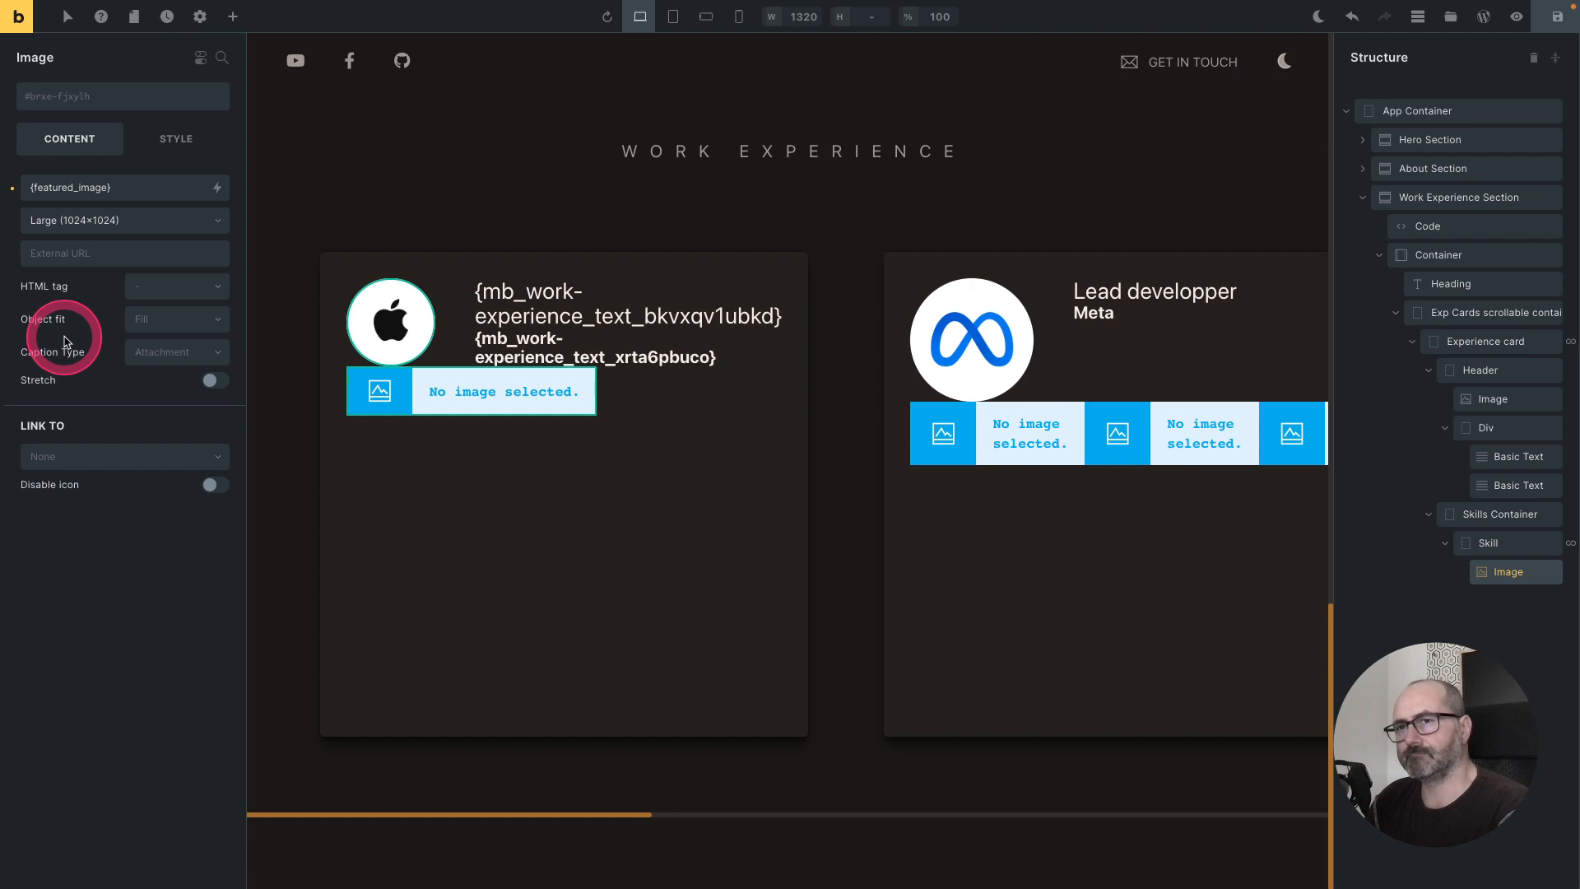
left_click(139, 228)
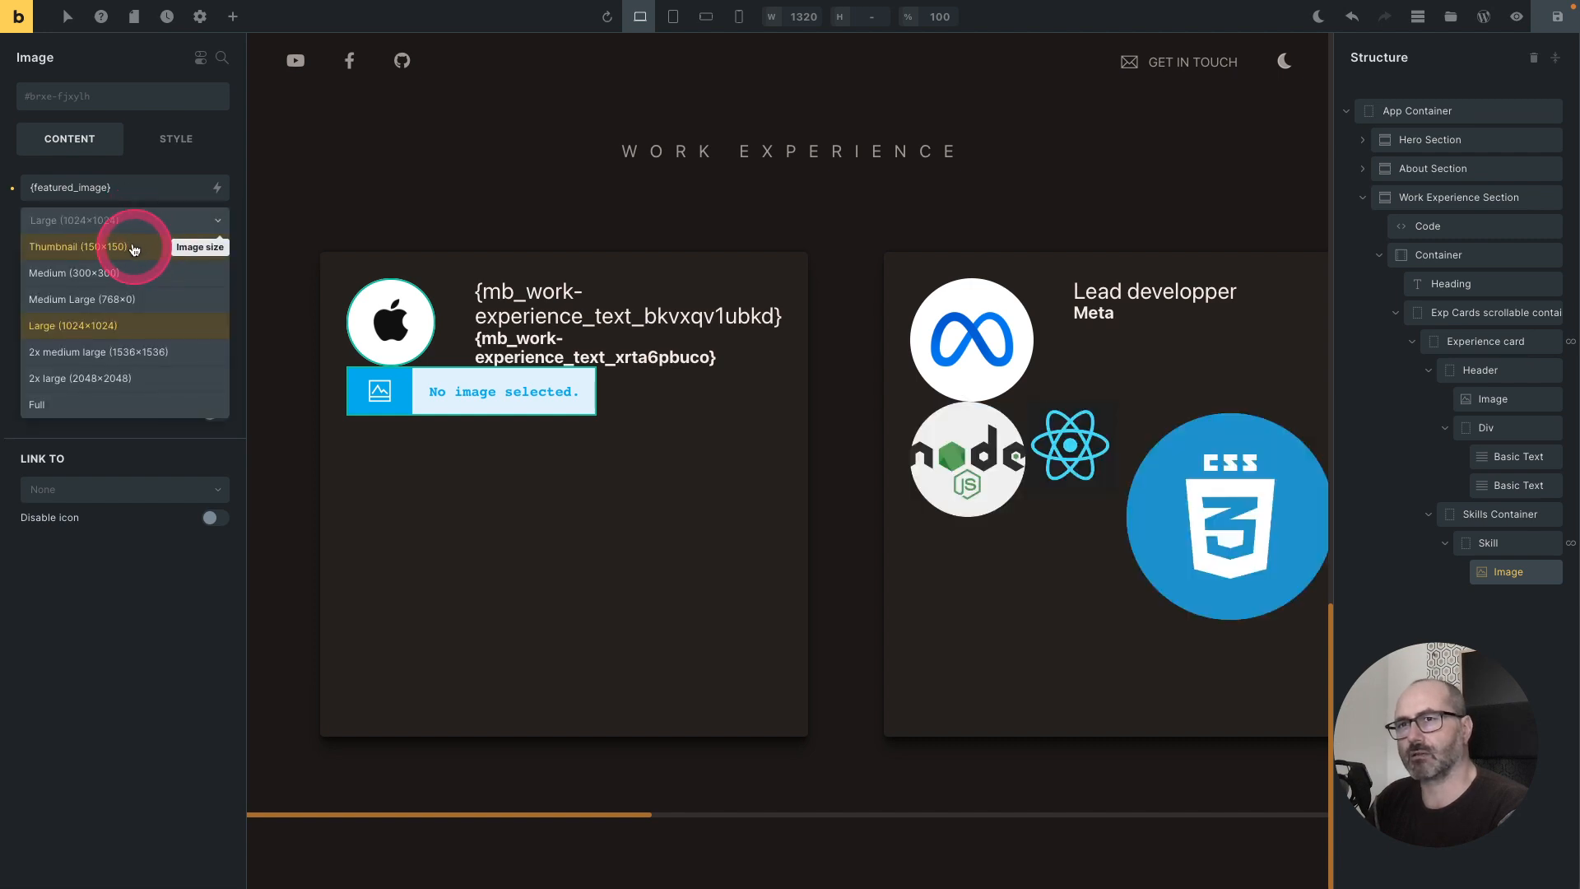
left_click(77, 246)
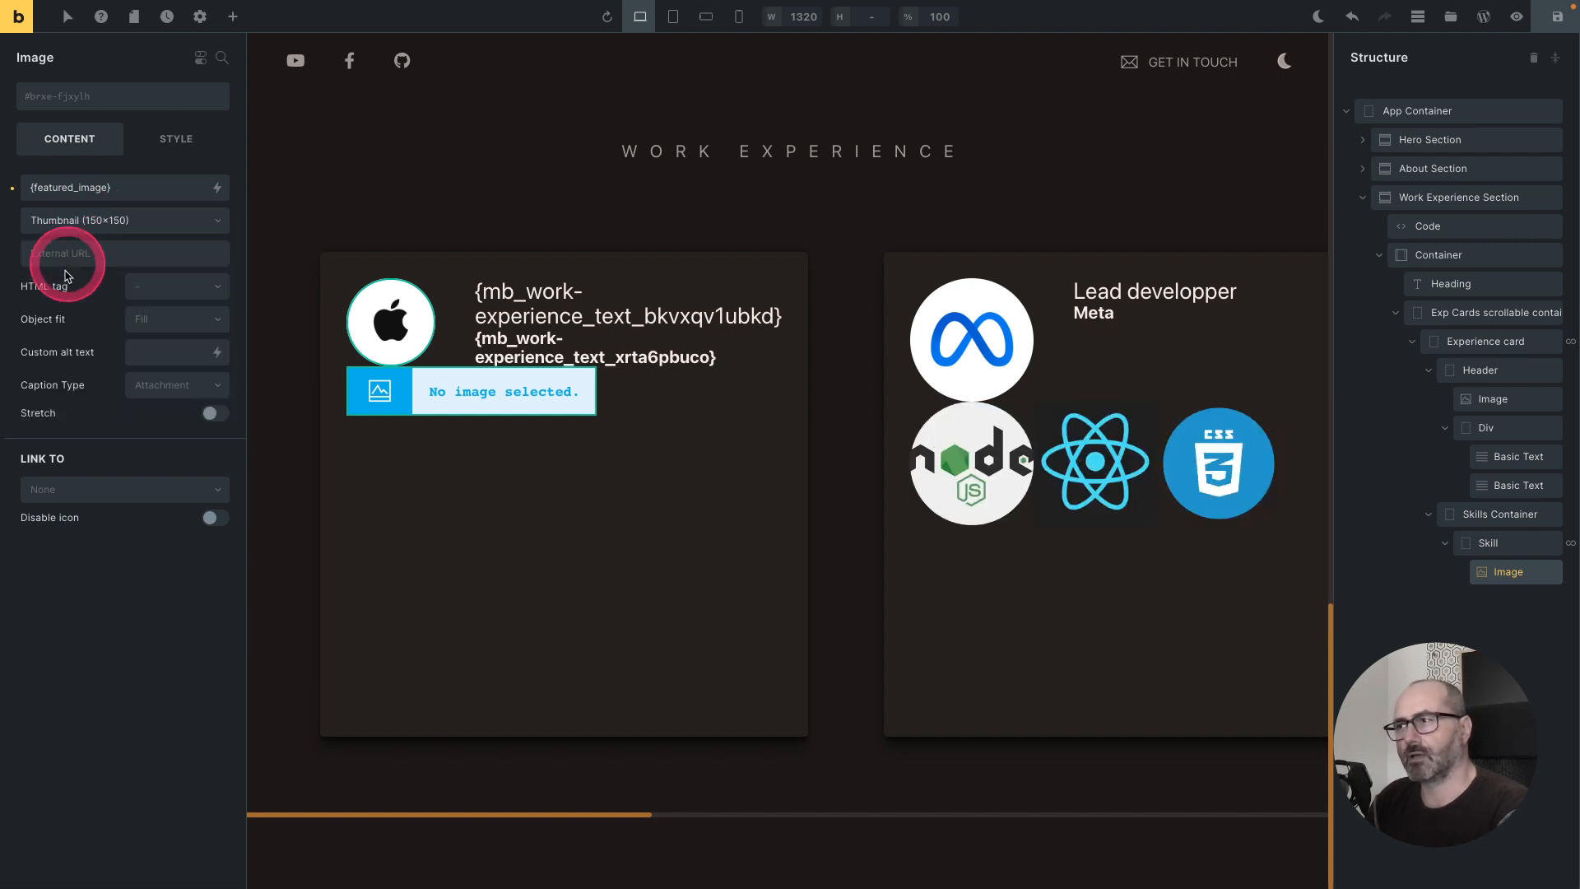
left_click(987, 454)
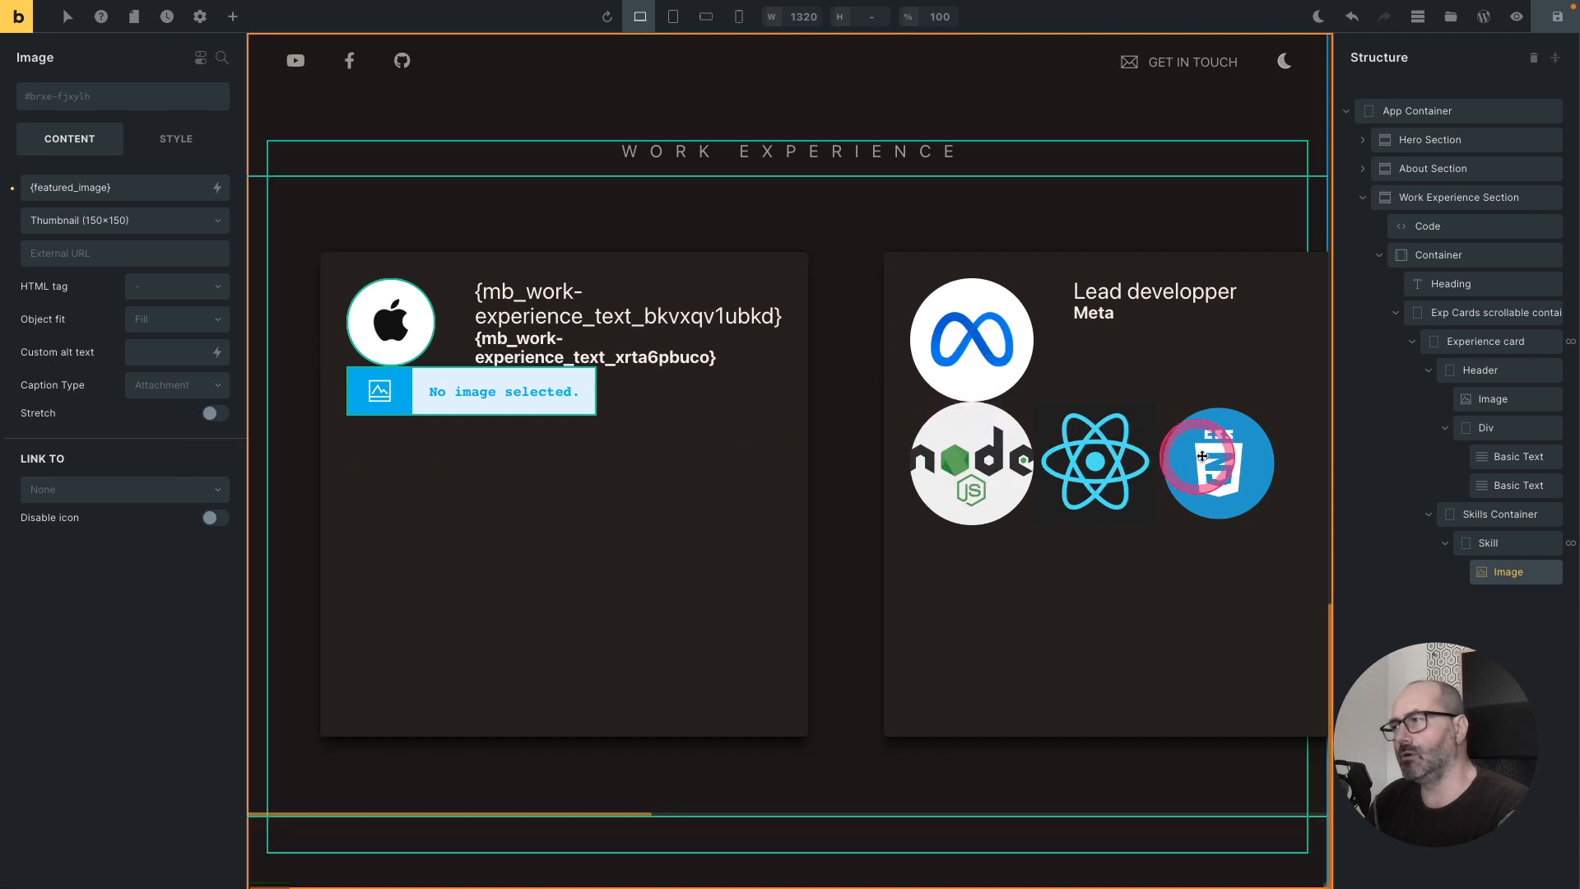
scroll(1147, 568, "right", 5)
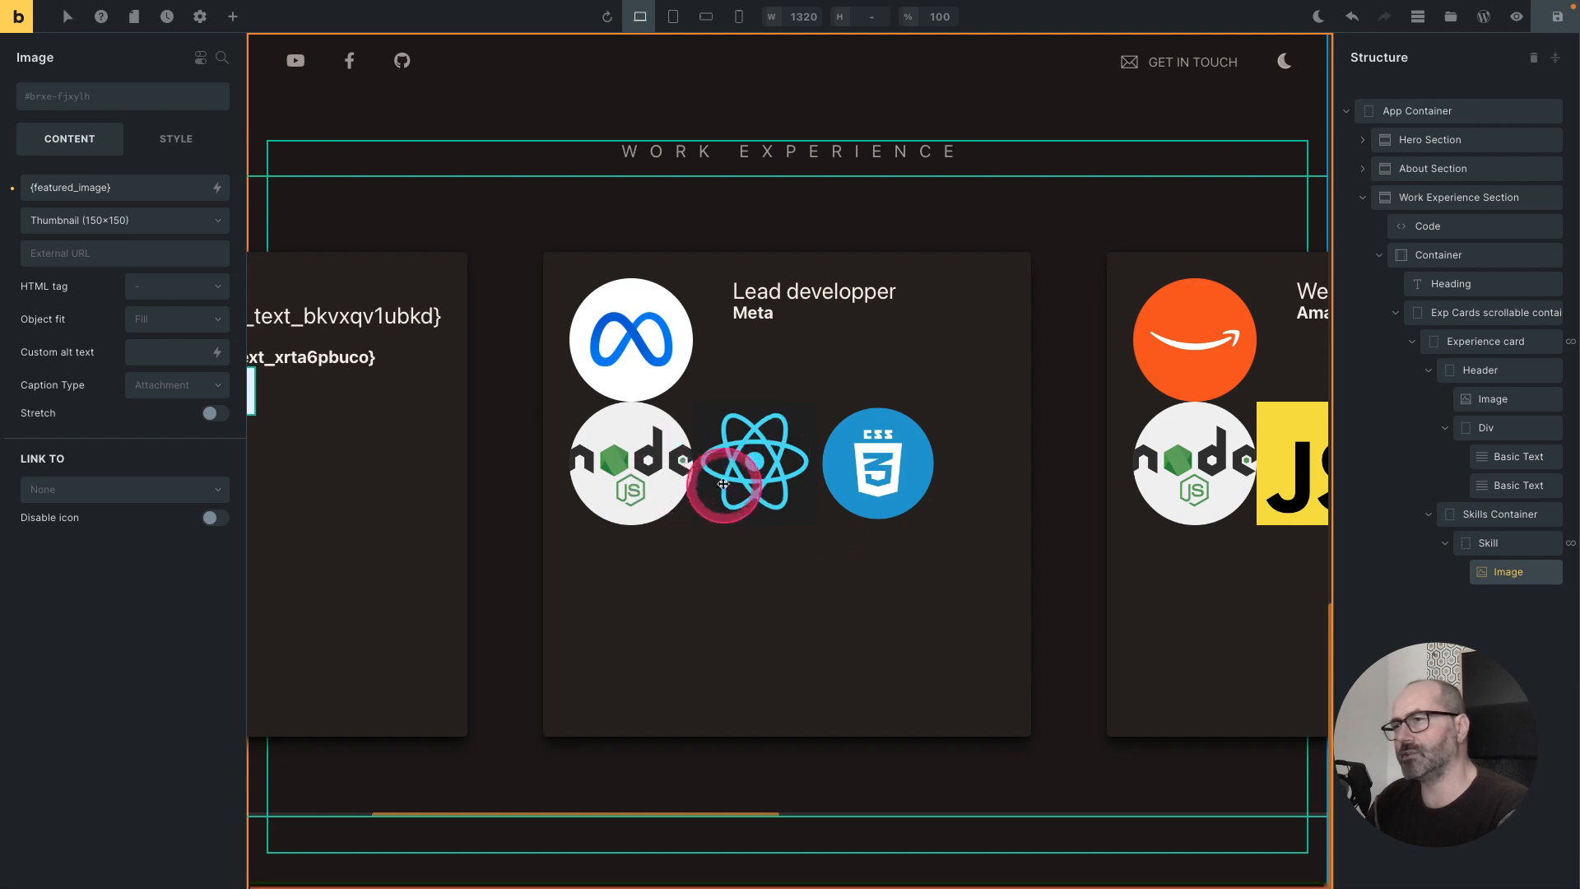
scroll(761, 511, "left", 5)
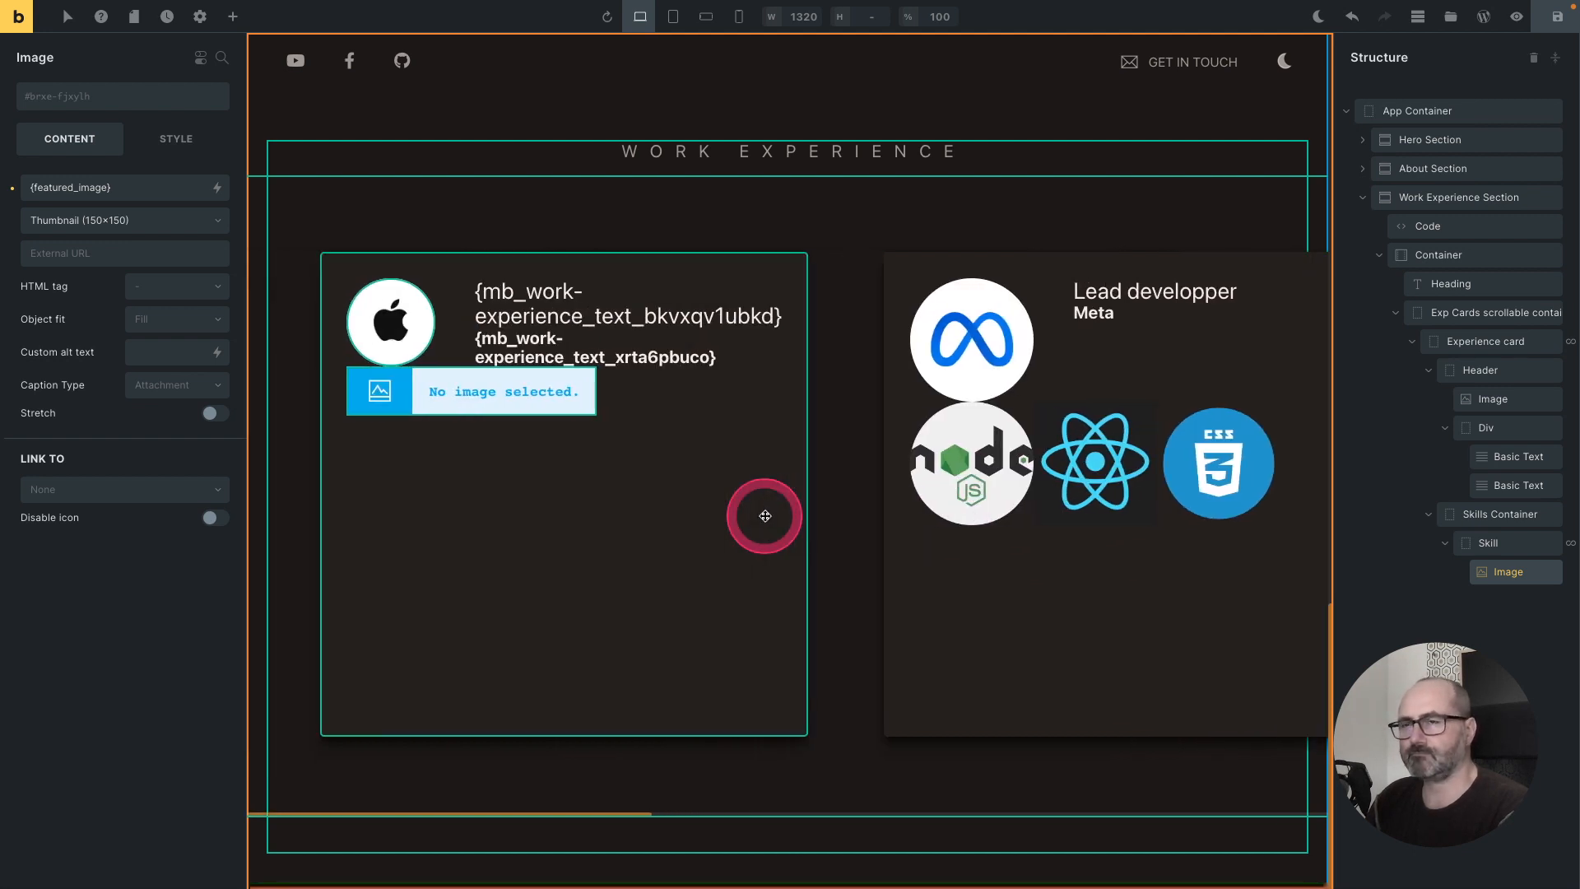
Step: Create the class c-skil-wexp on the skill image
left_click(110, 99)
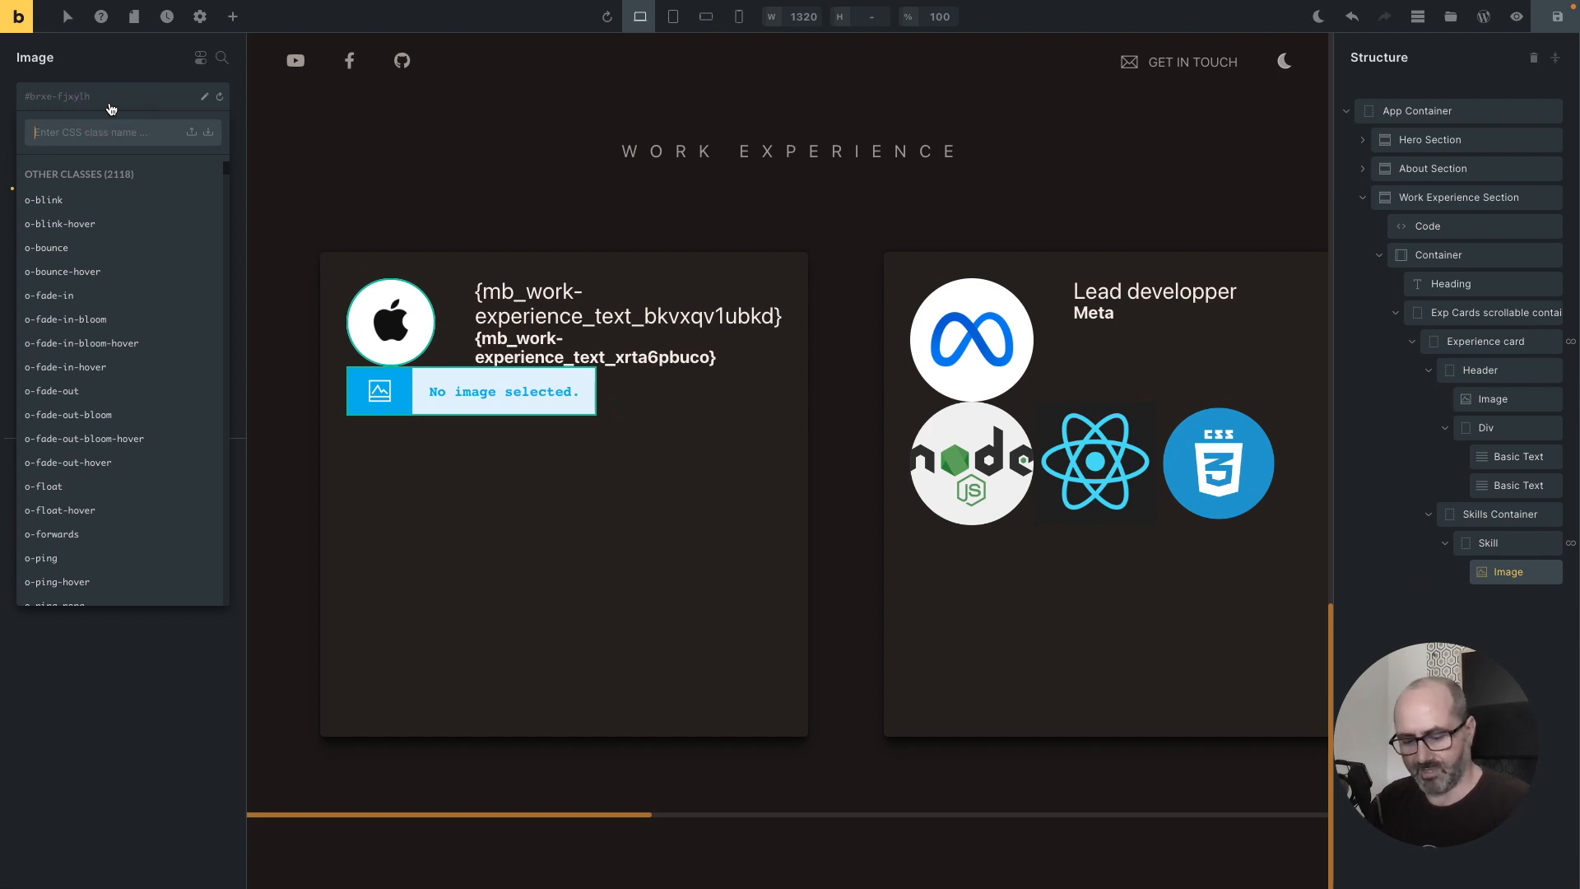
type("c-")
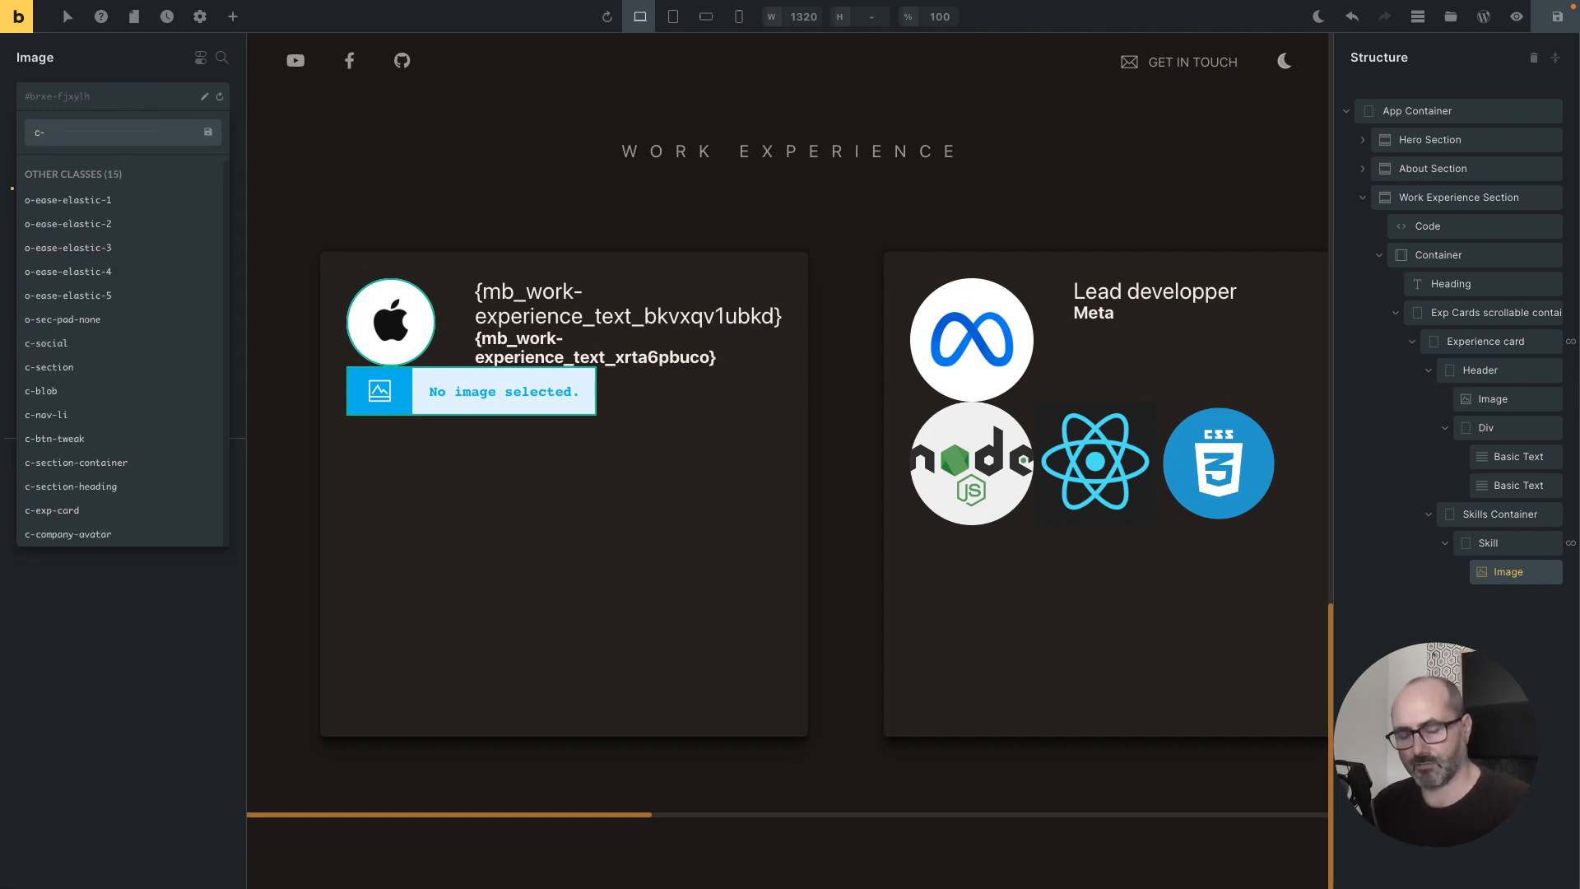
type("skil-wexp")
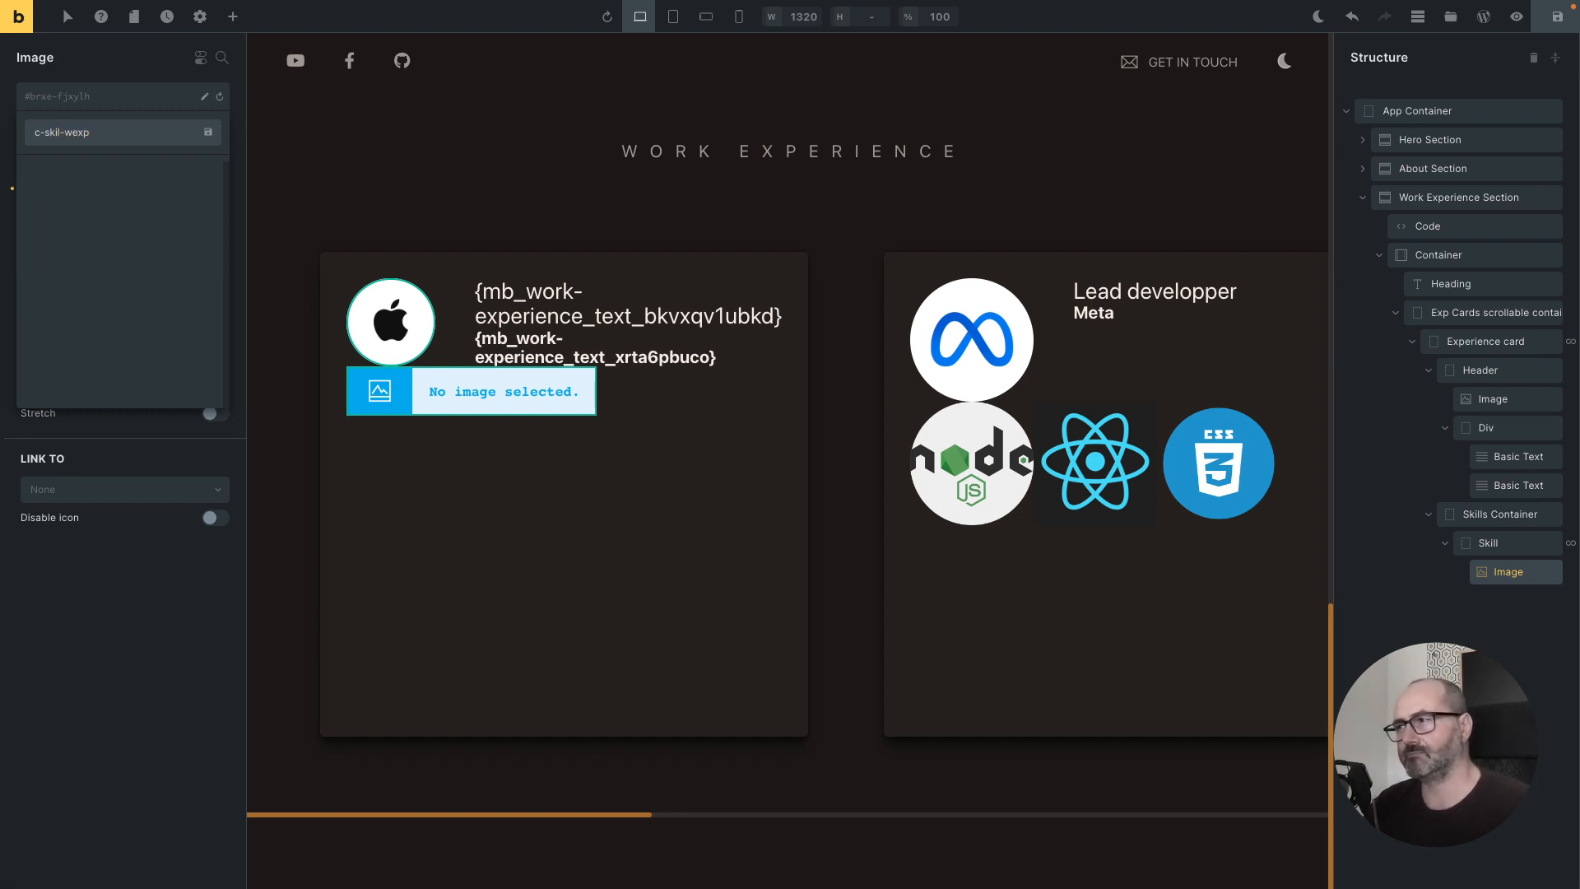
key("Return")
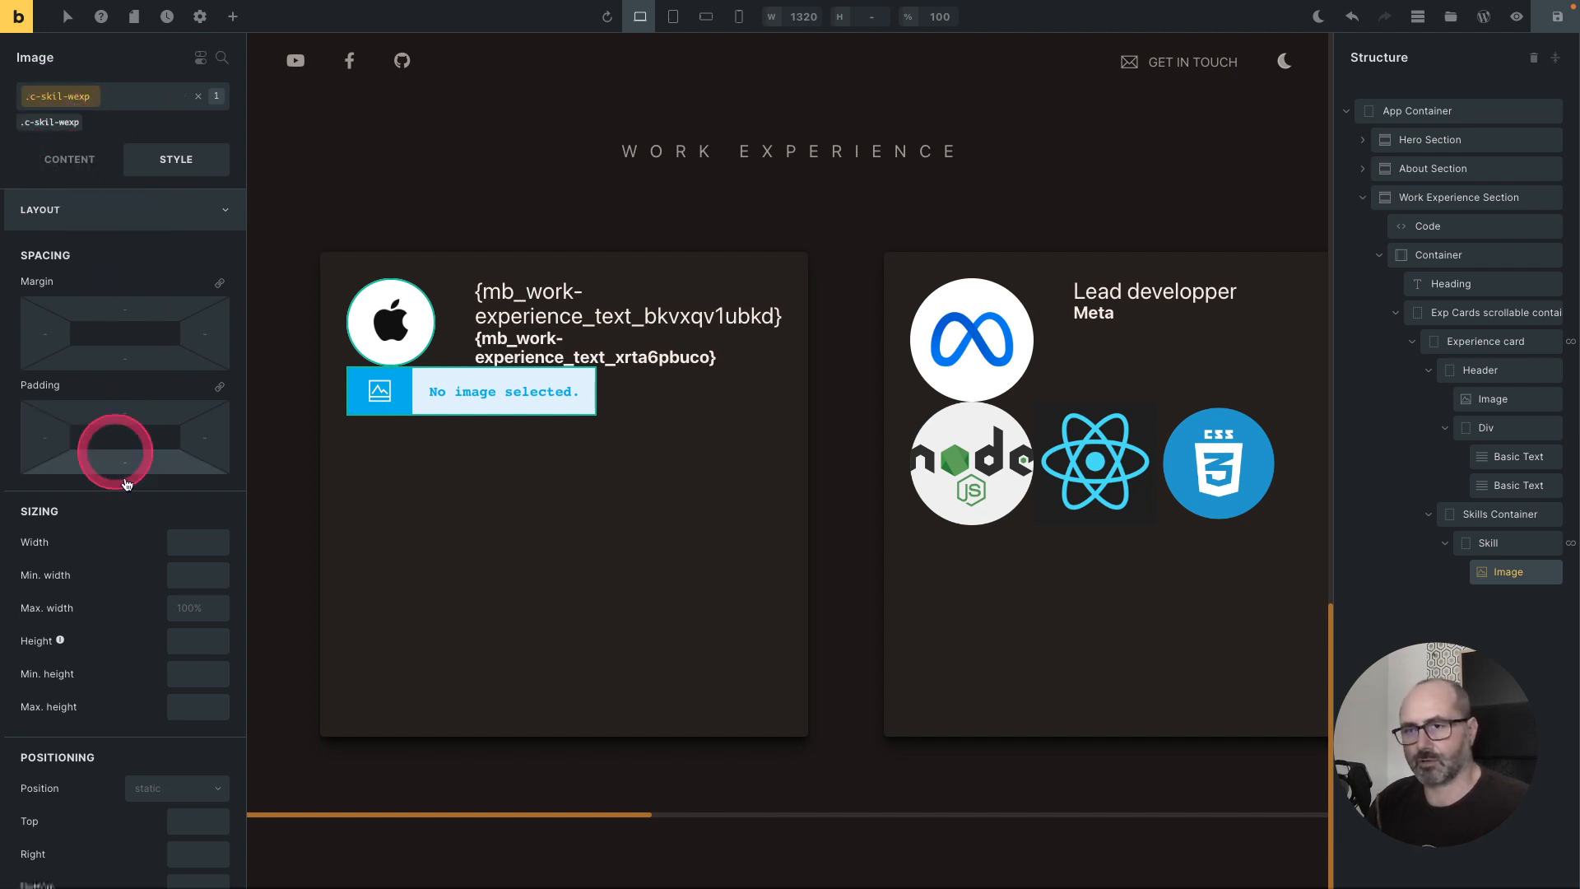
Step: Set the width of the c-skil-wexp class to fluid size 3
right_click(182, 546)
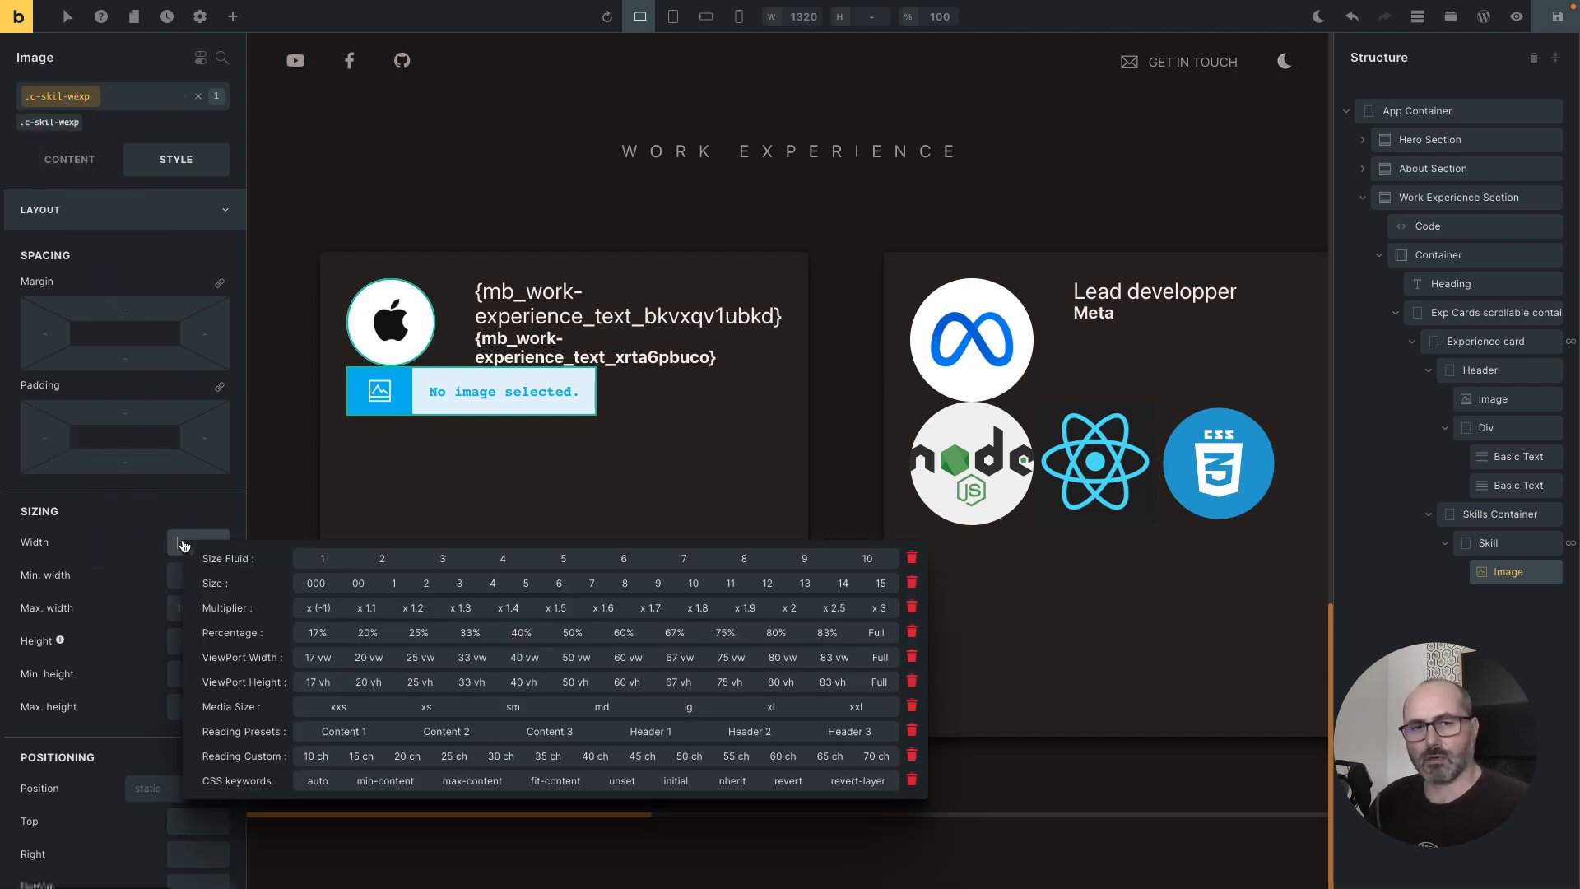
left_click(443, 561)
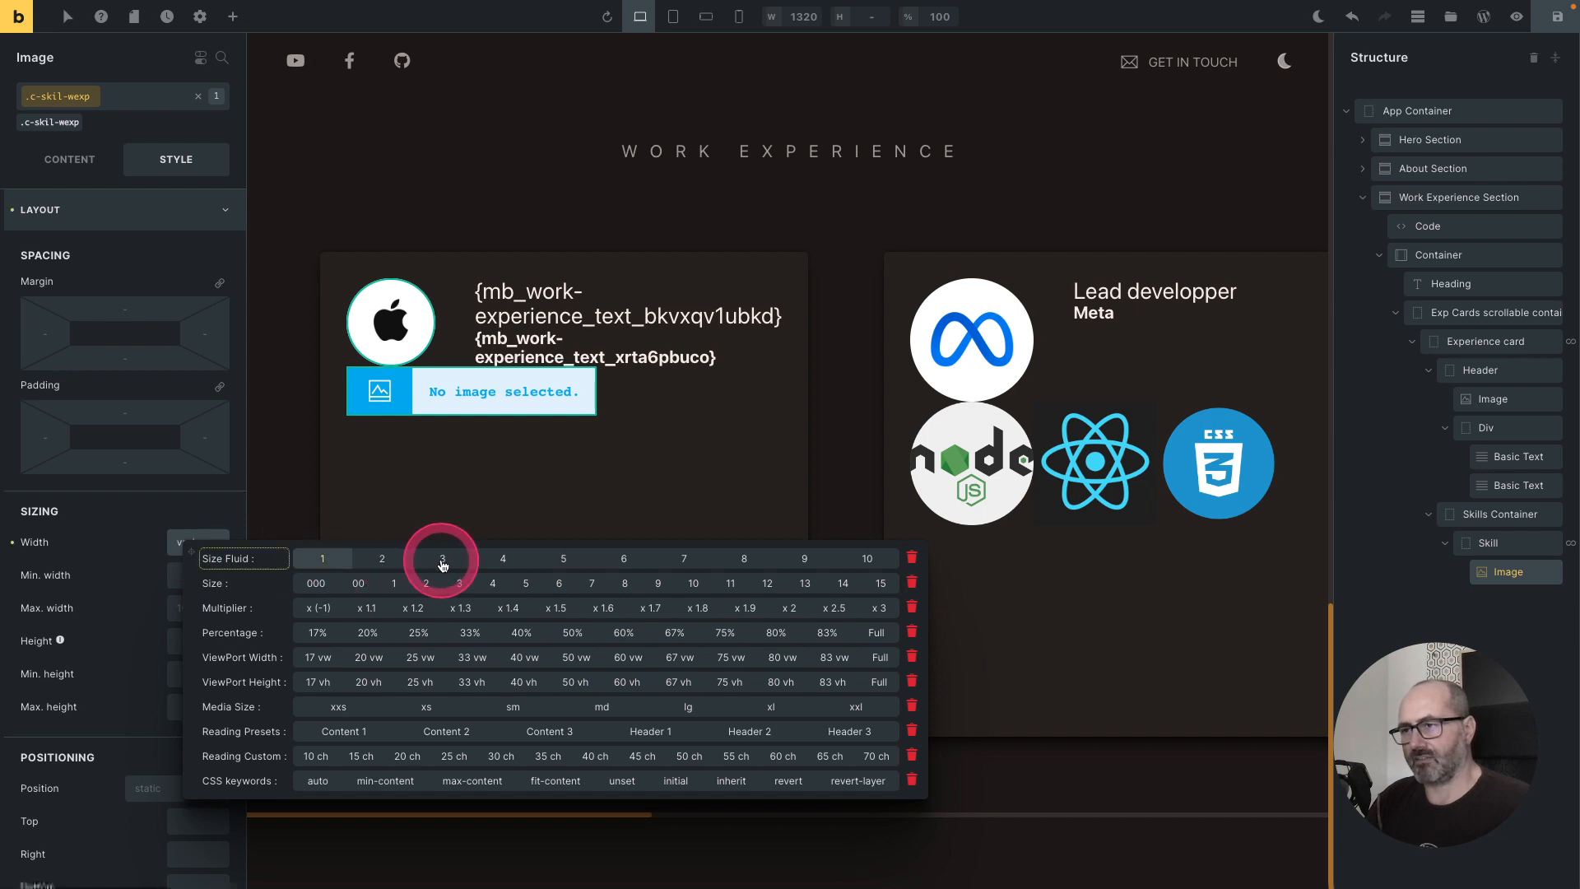
left_click(156, 207)
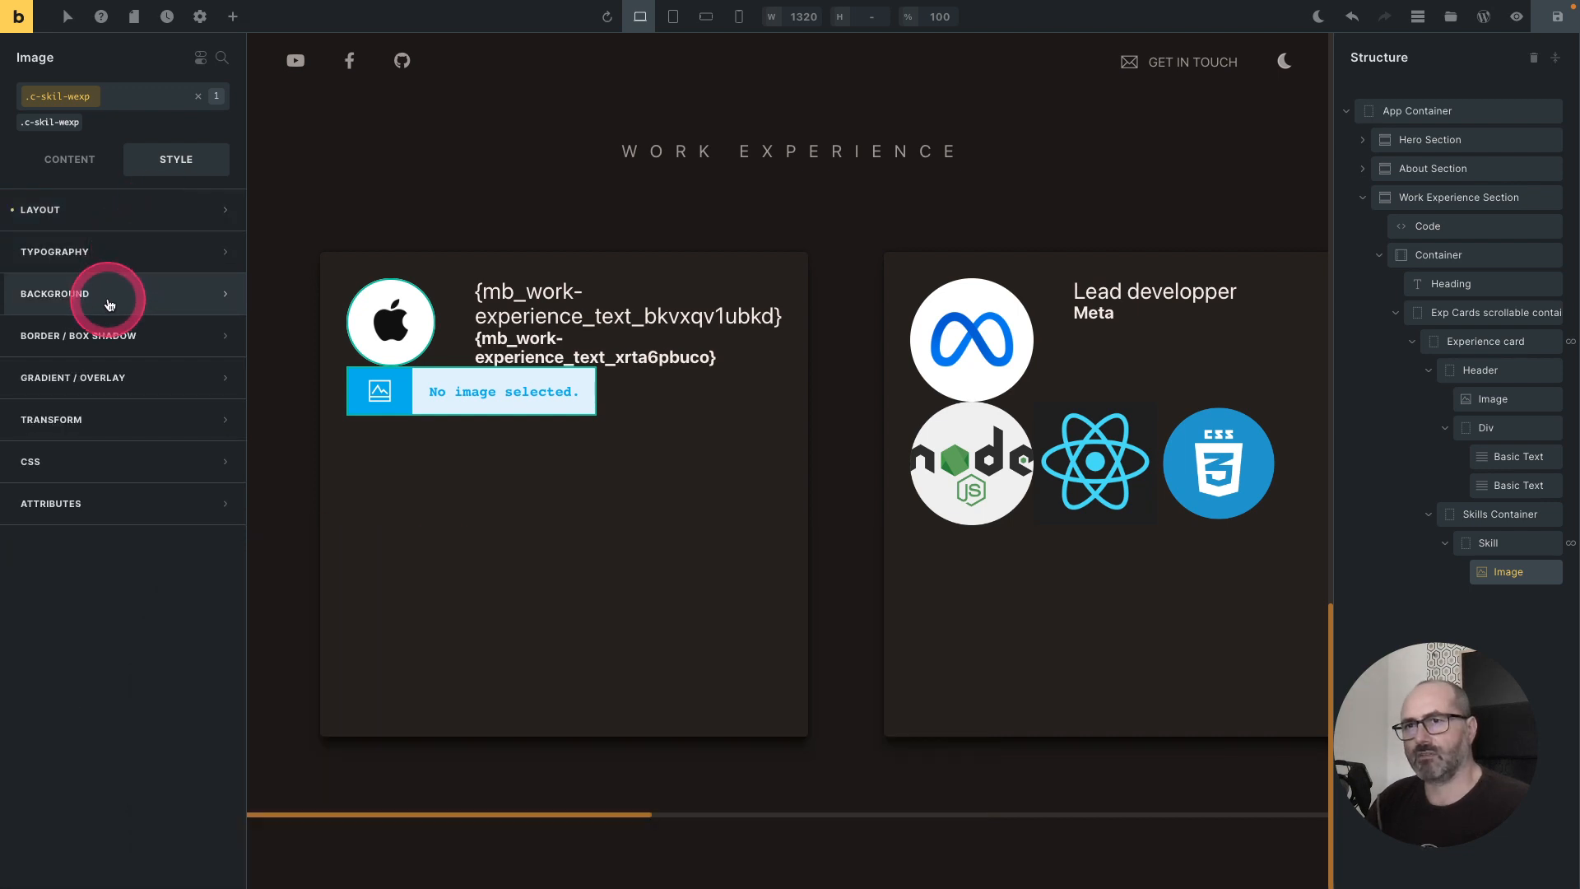
Step: Give the c-skil-wexp class a round border radius on all four corners
left_click(107, 333)
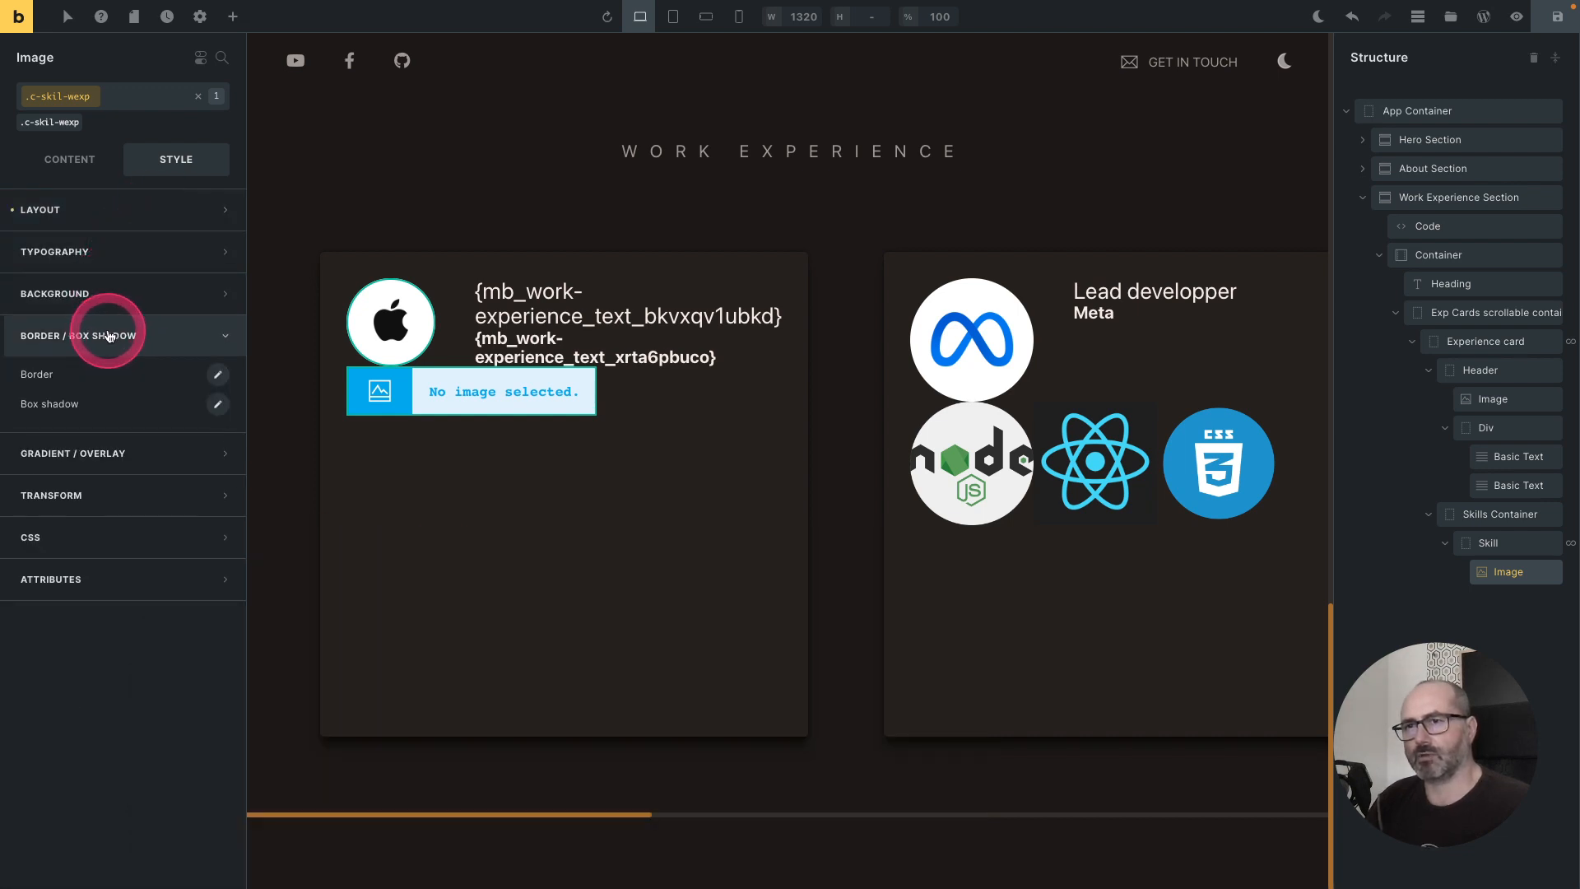
left_click(220, 375)
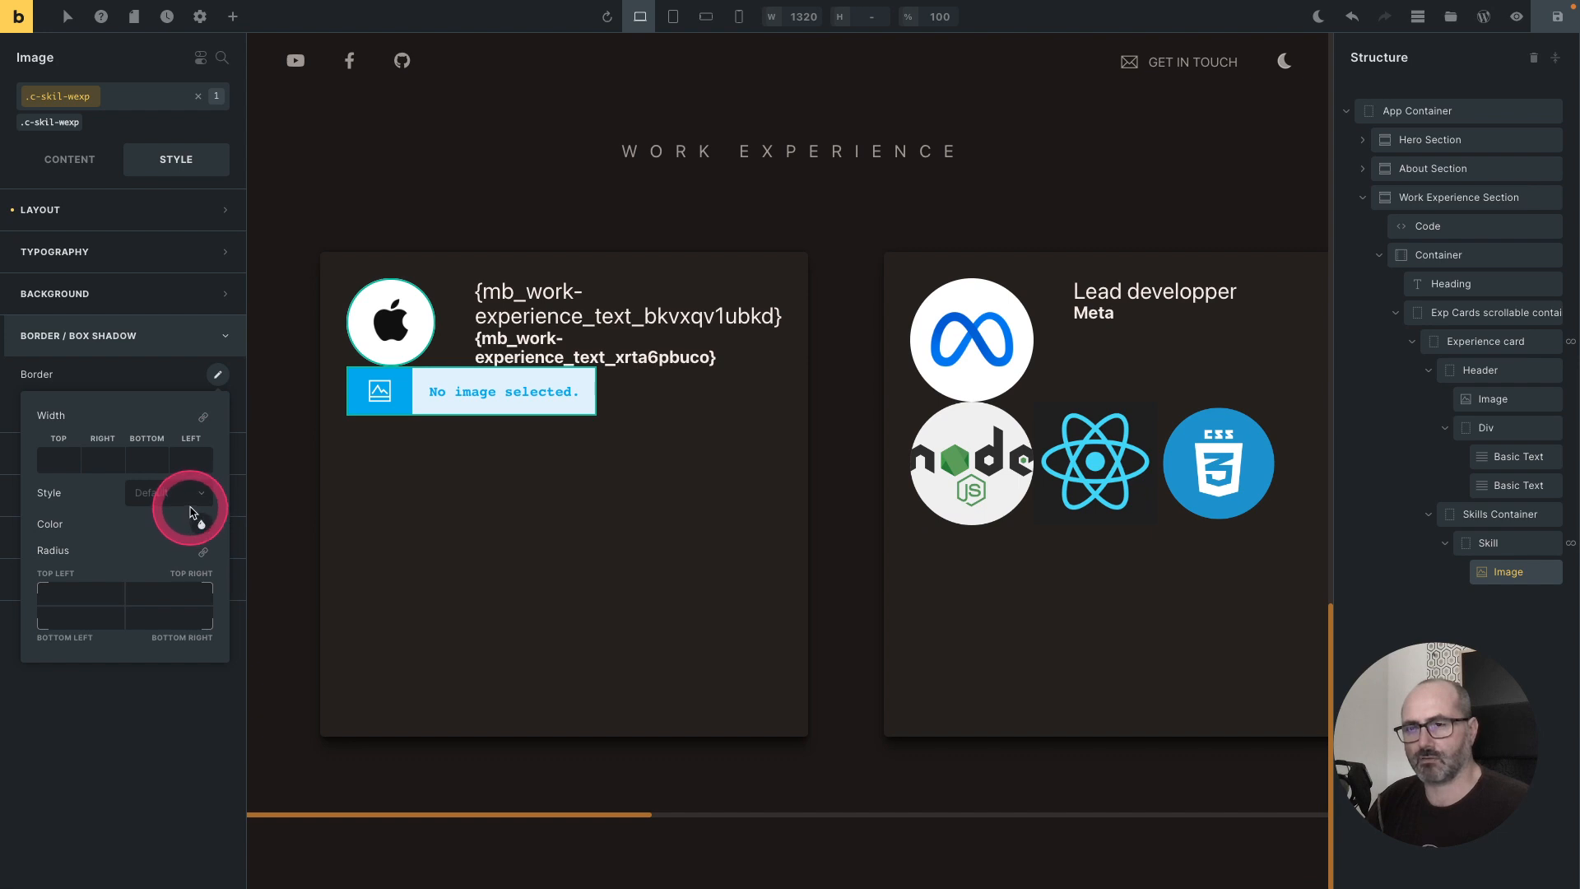
left_click(79, 593)
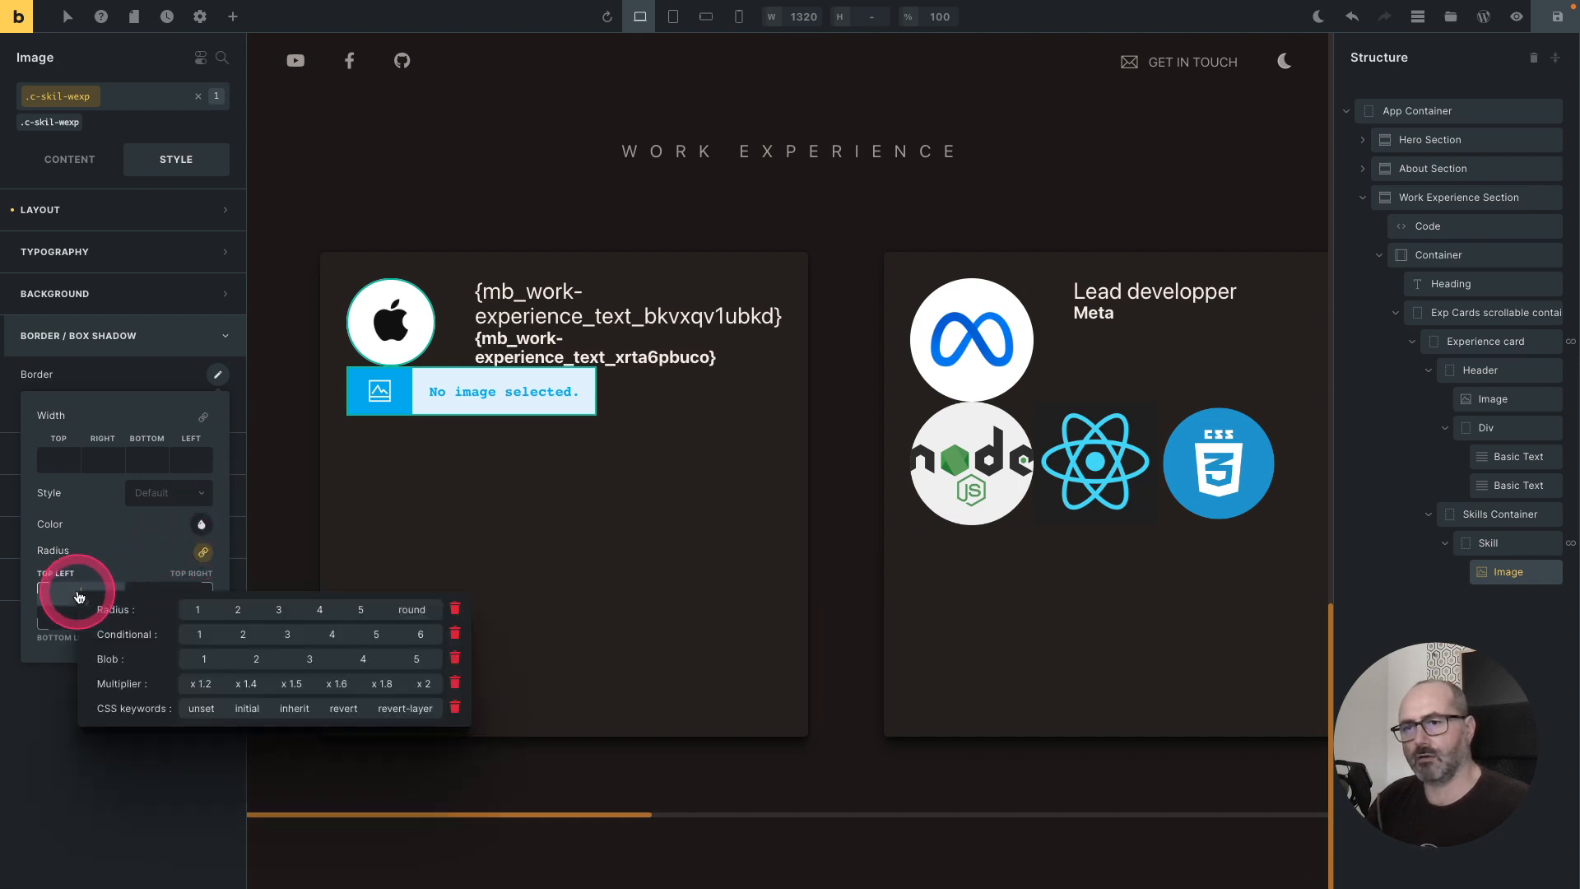
left_click(410, 609)
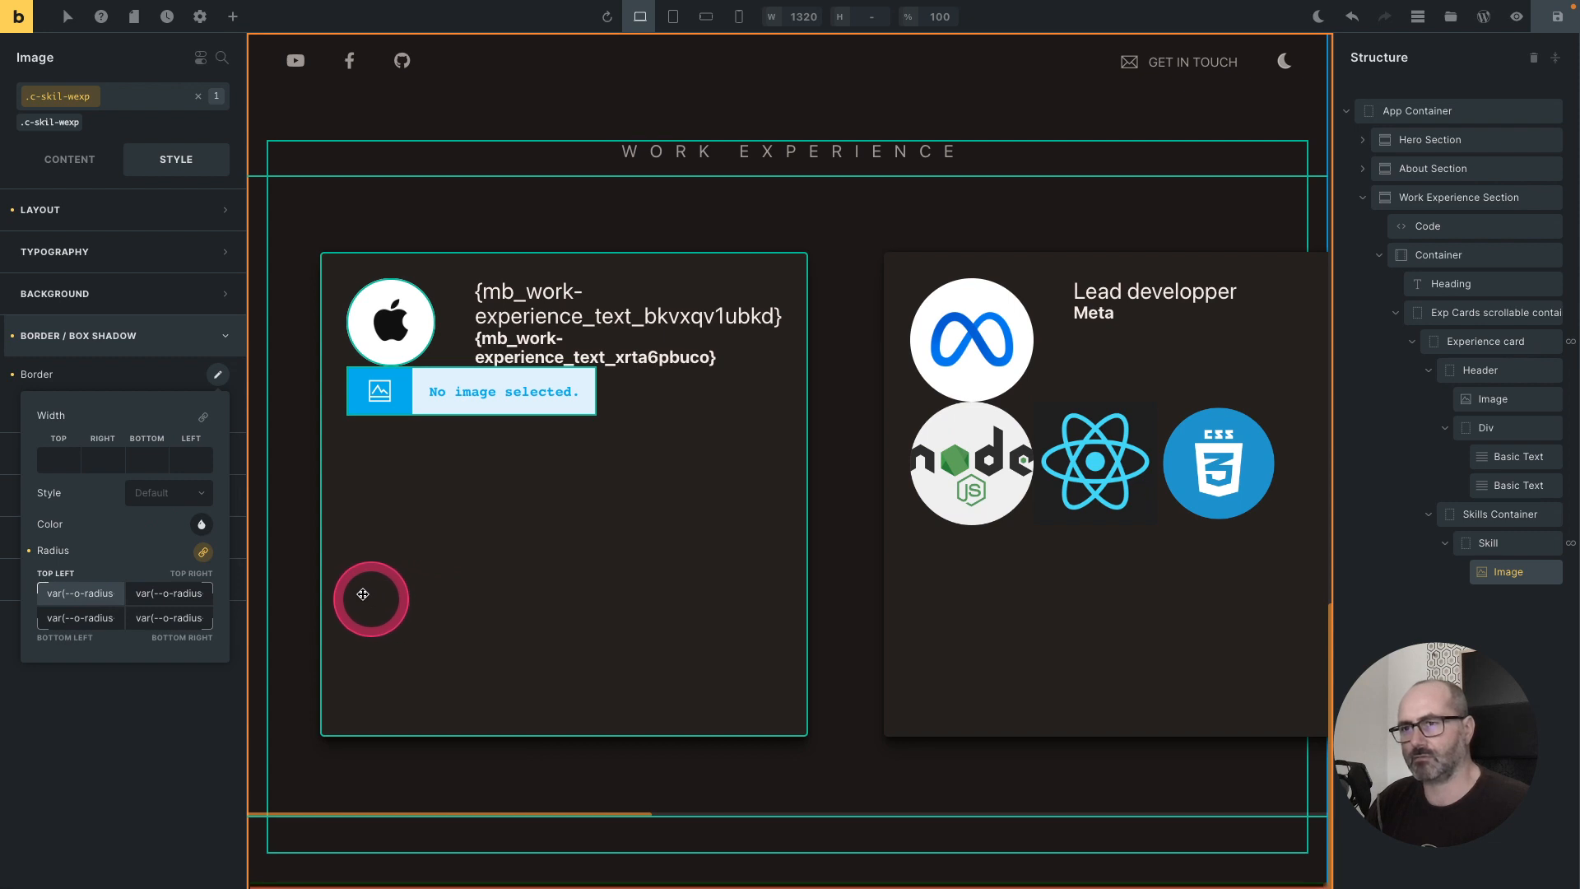
left_click(137, 378)
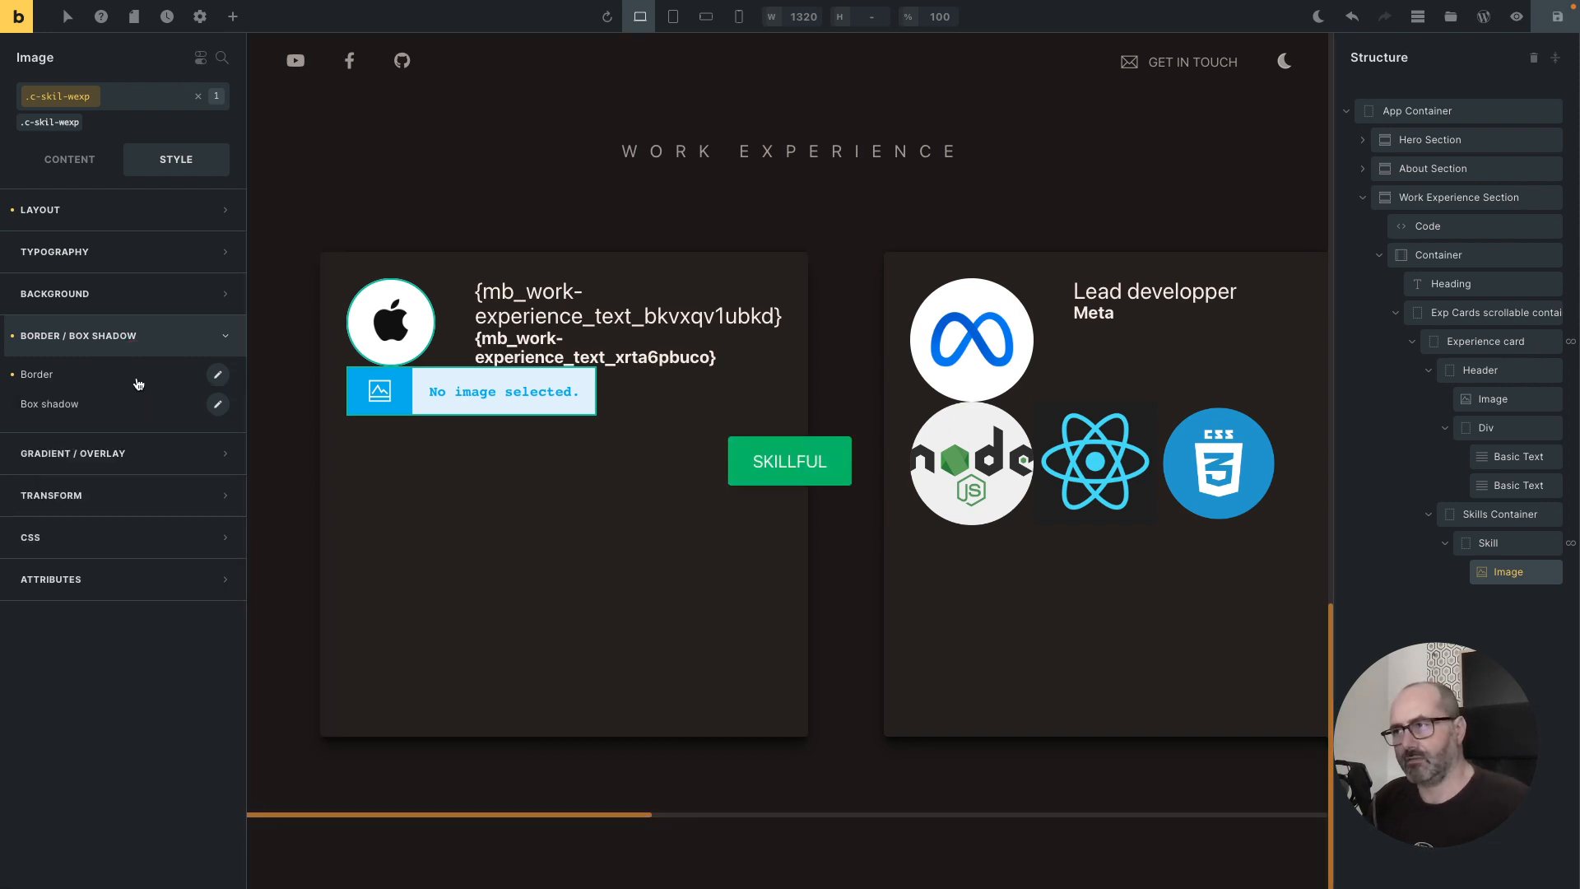
key("ctrl+Tab")
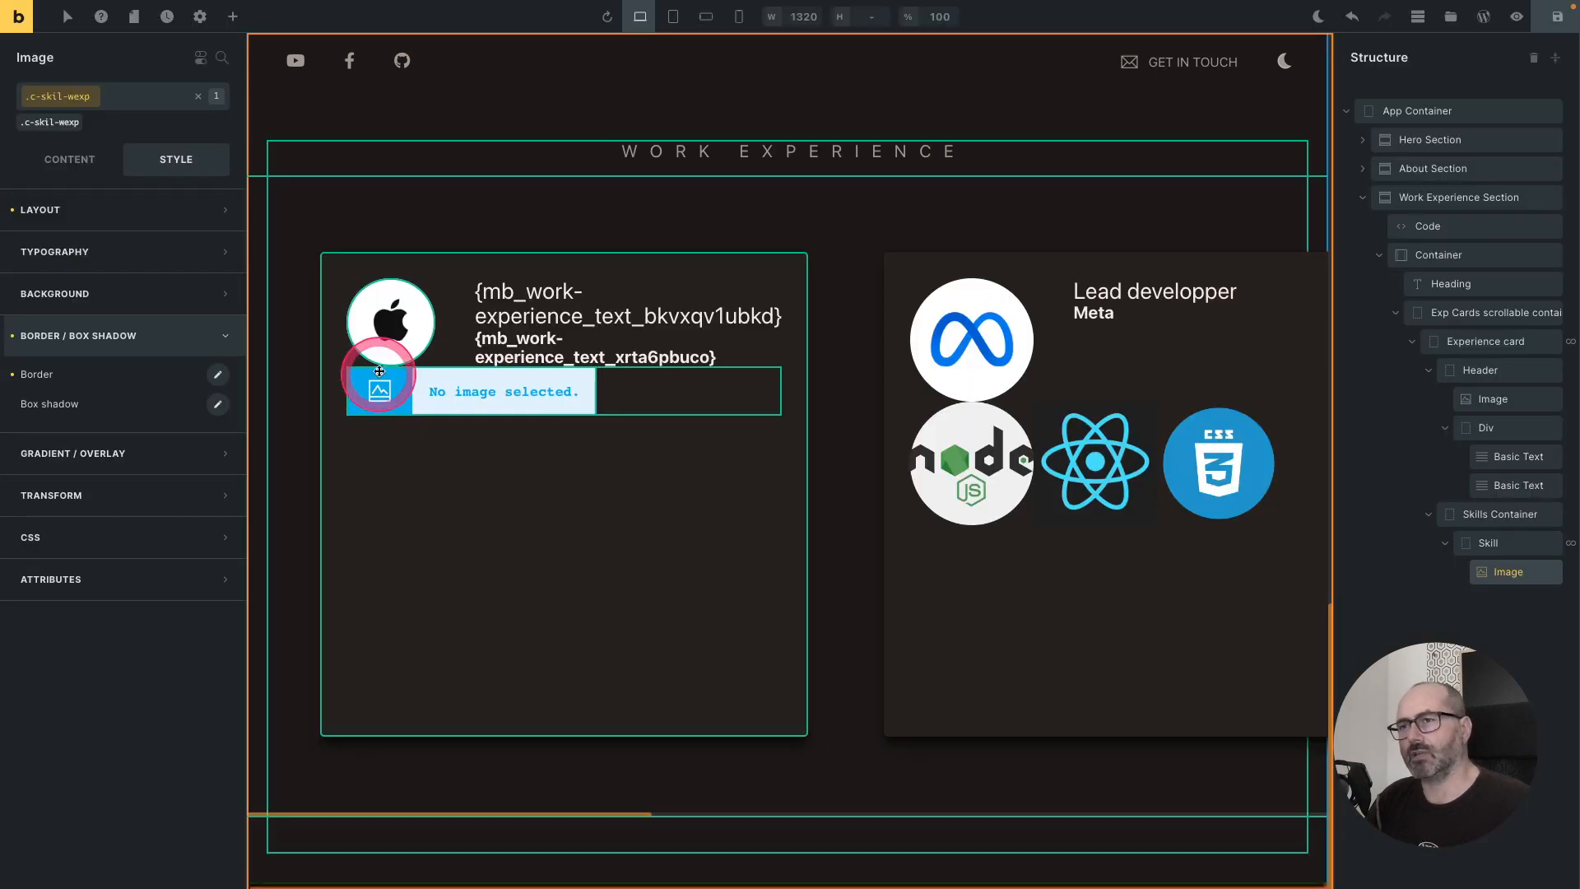
Step: Check the company avatar's sizing and center the card Header's items on the cross axis
left_click(386, 323)
left_click(110, 216)
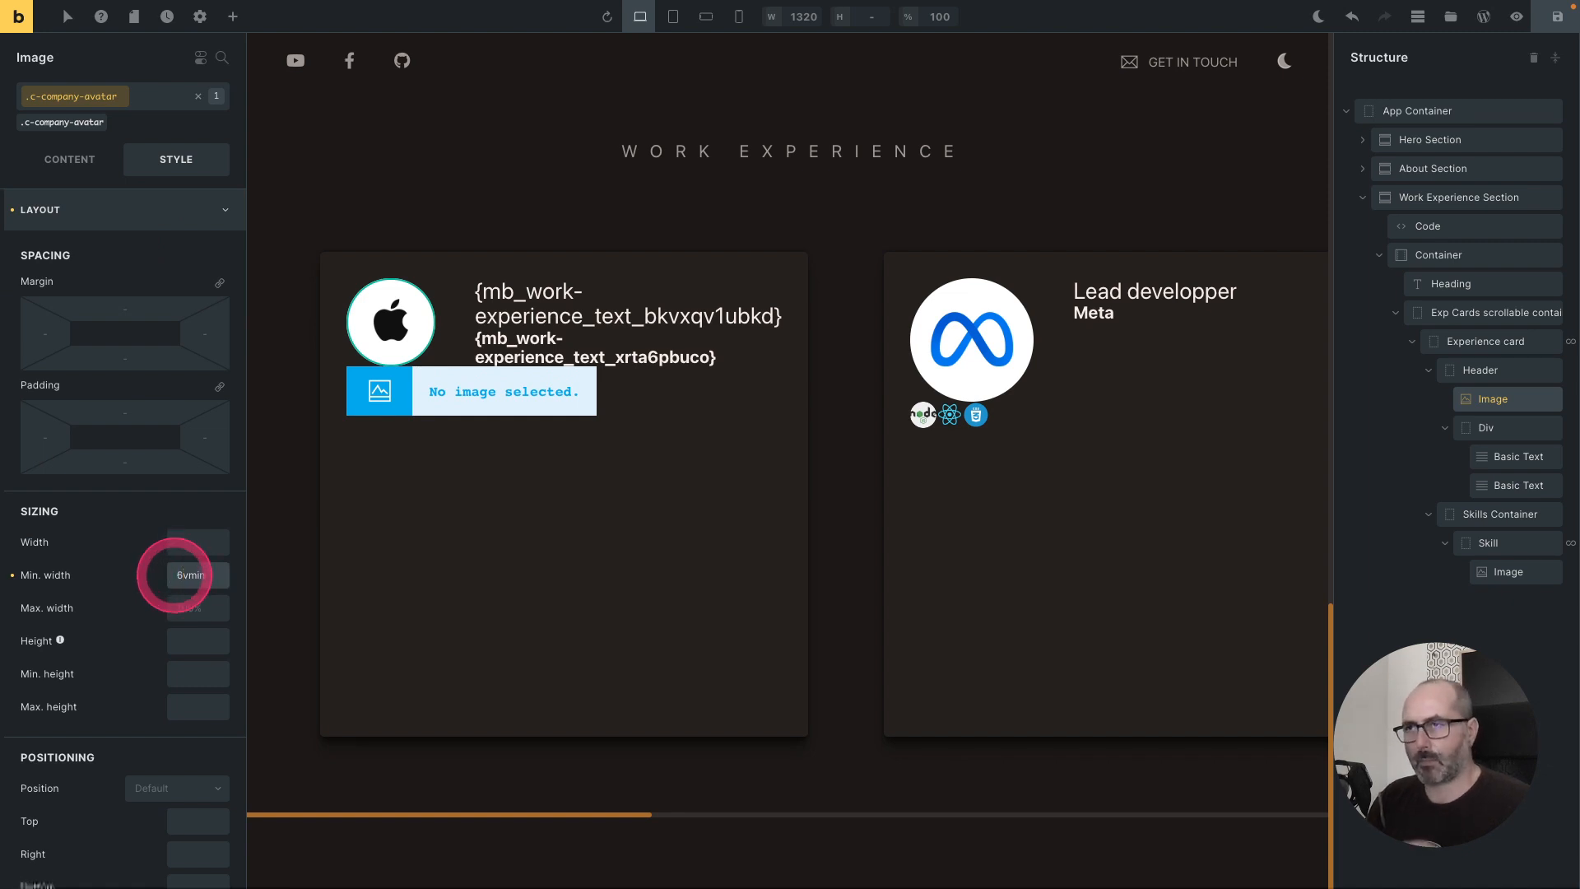
left_click(1493, 375)
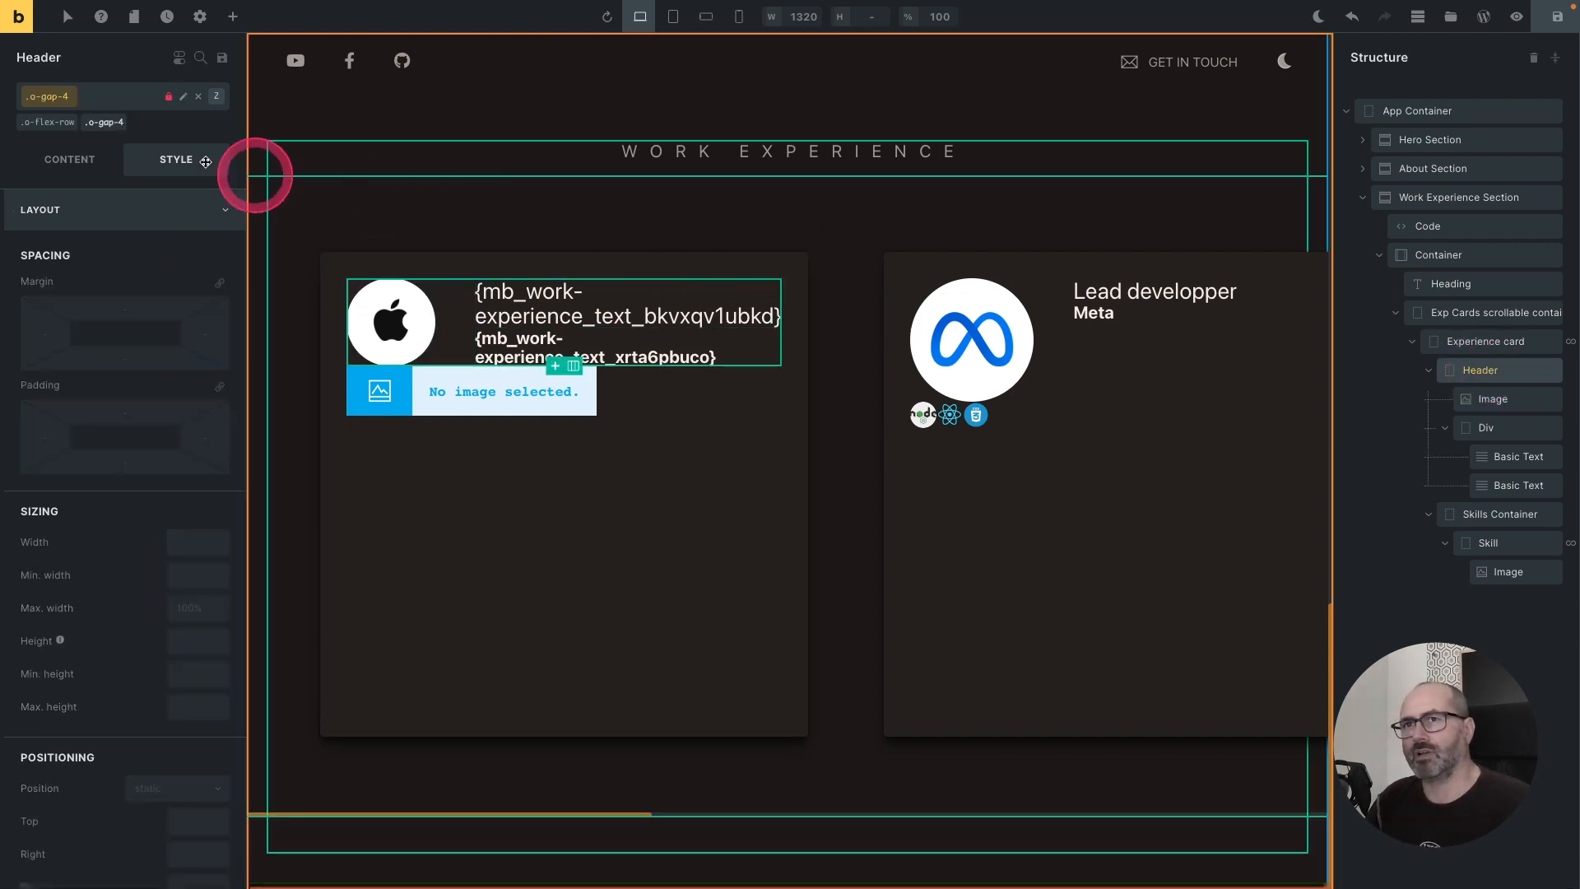
left_click(102, 106)
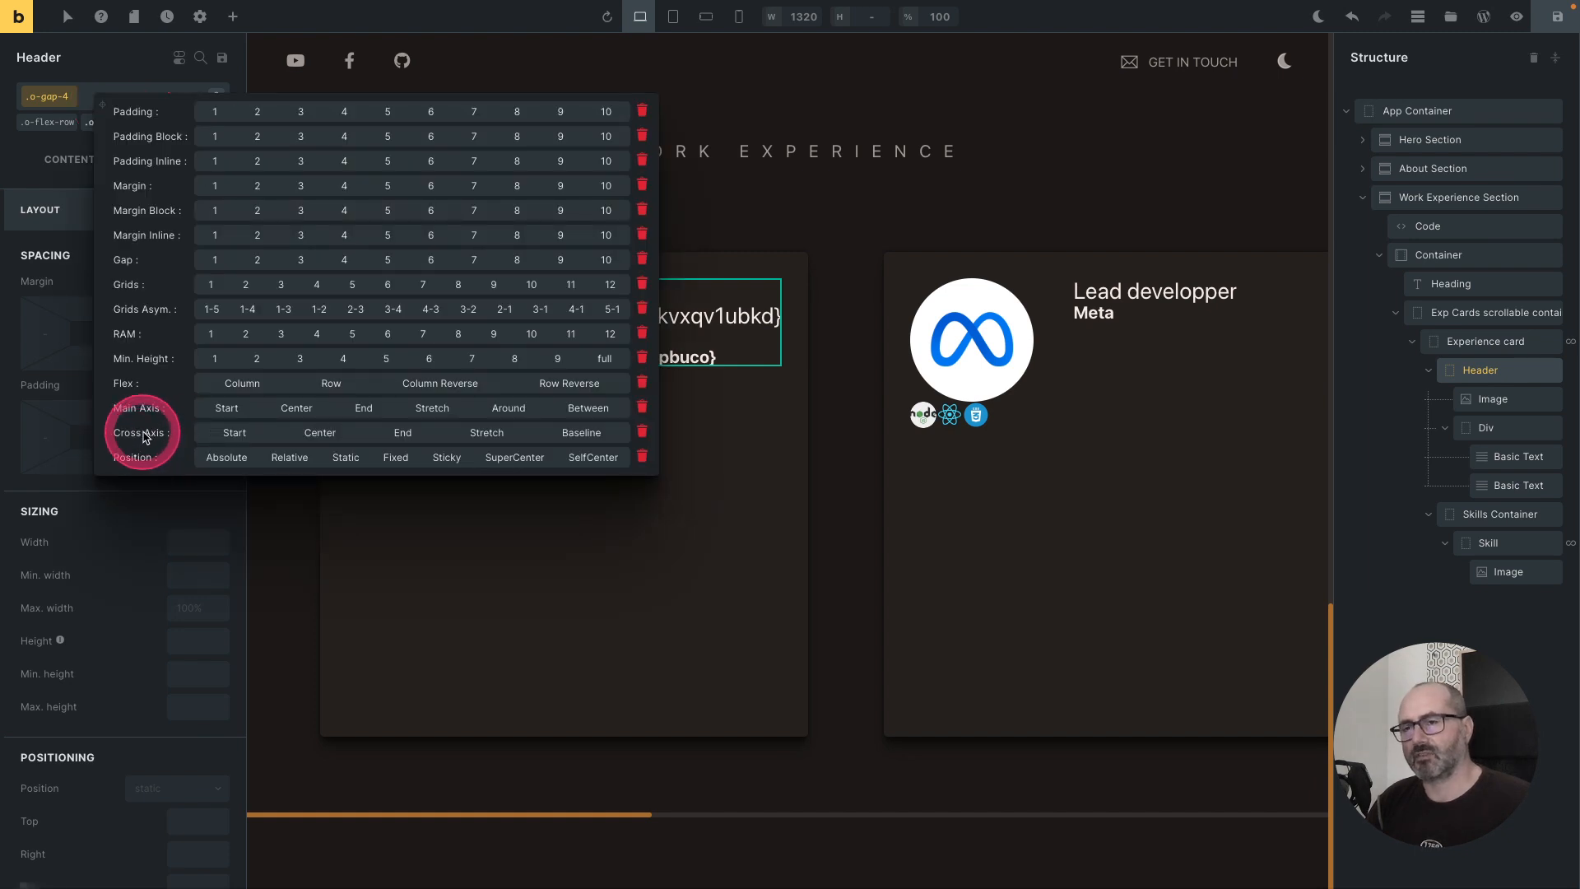
left_click(320, 433)
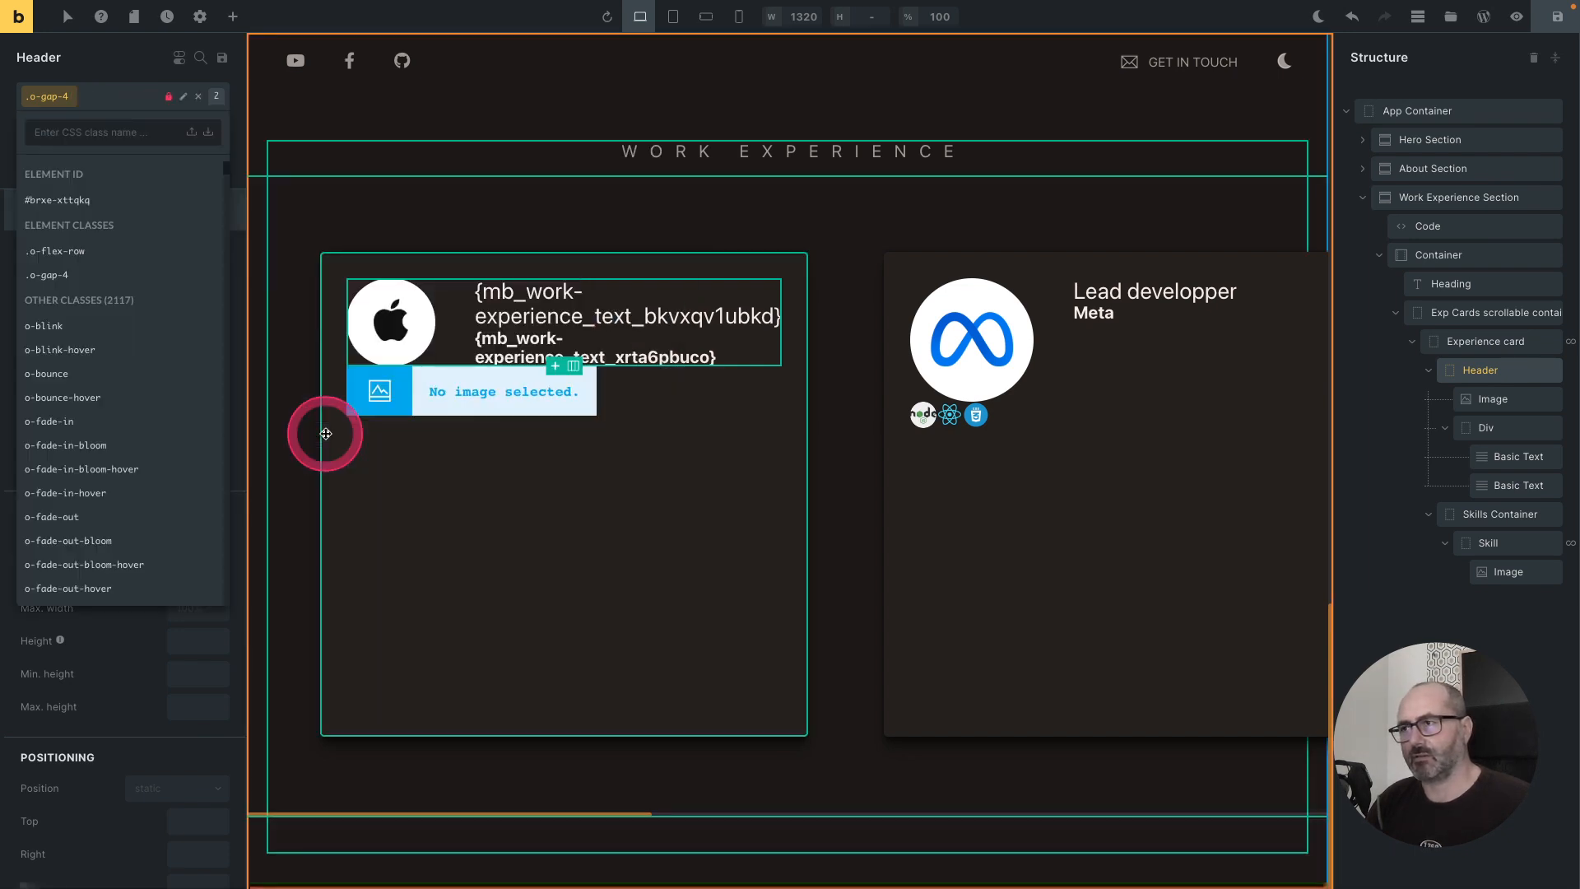
Step: Lay out the Experience card as a flex column with gap 4 using utility classes
left_click(497, 458)
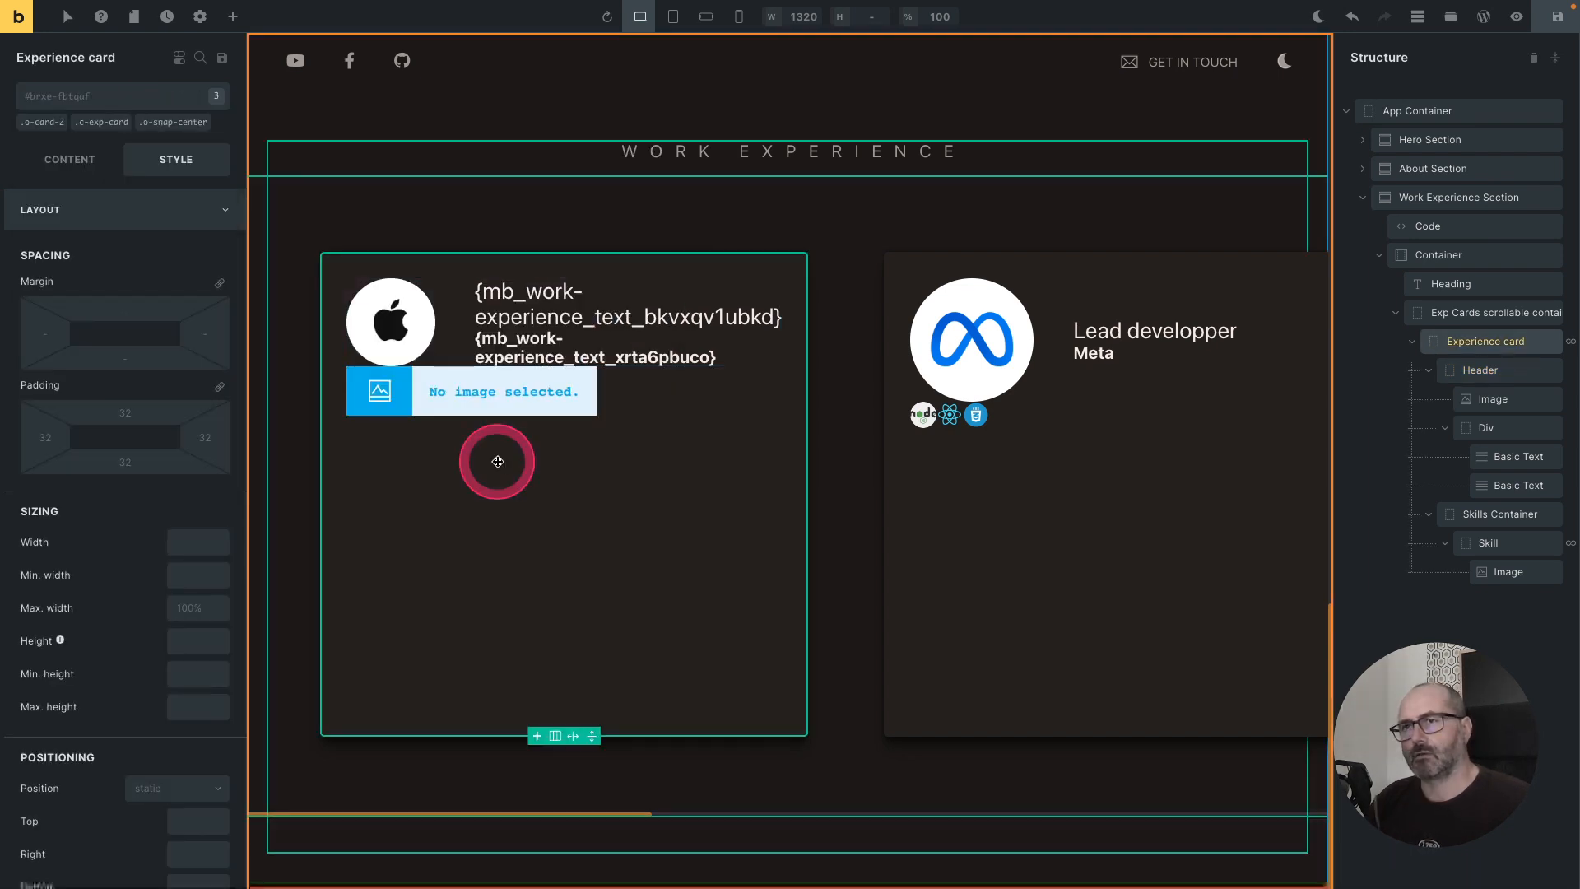
left_click(119, 107)
left_click(247, 389)
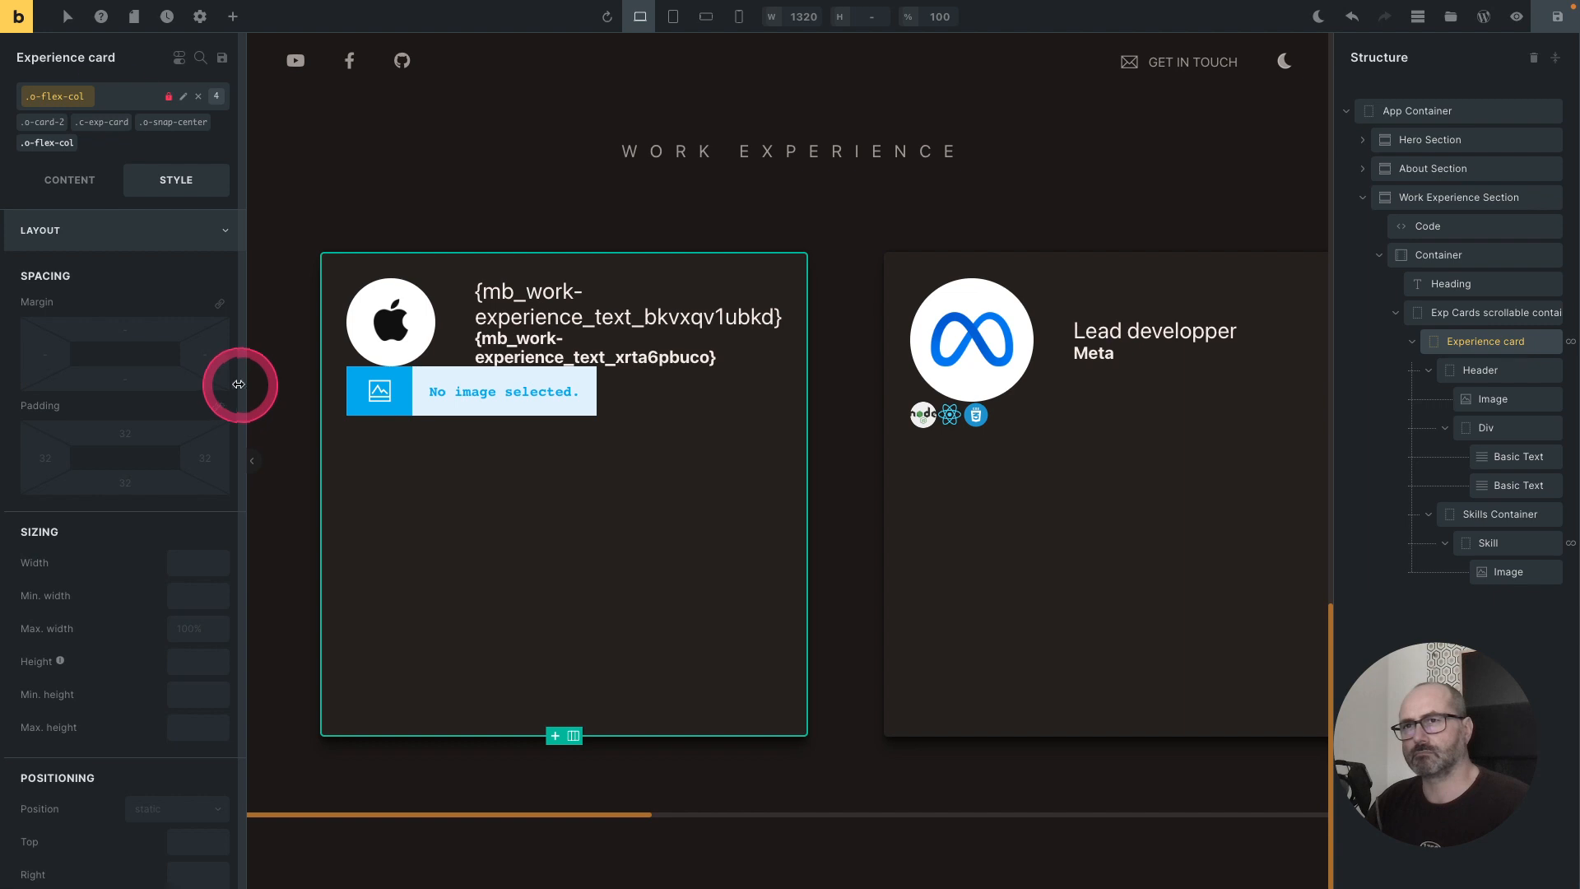
left_click(113, 106)
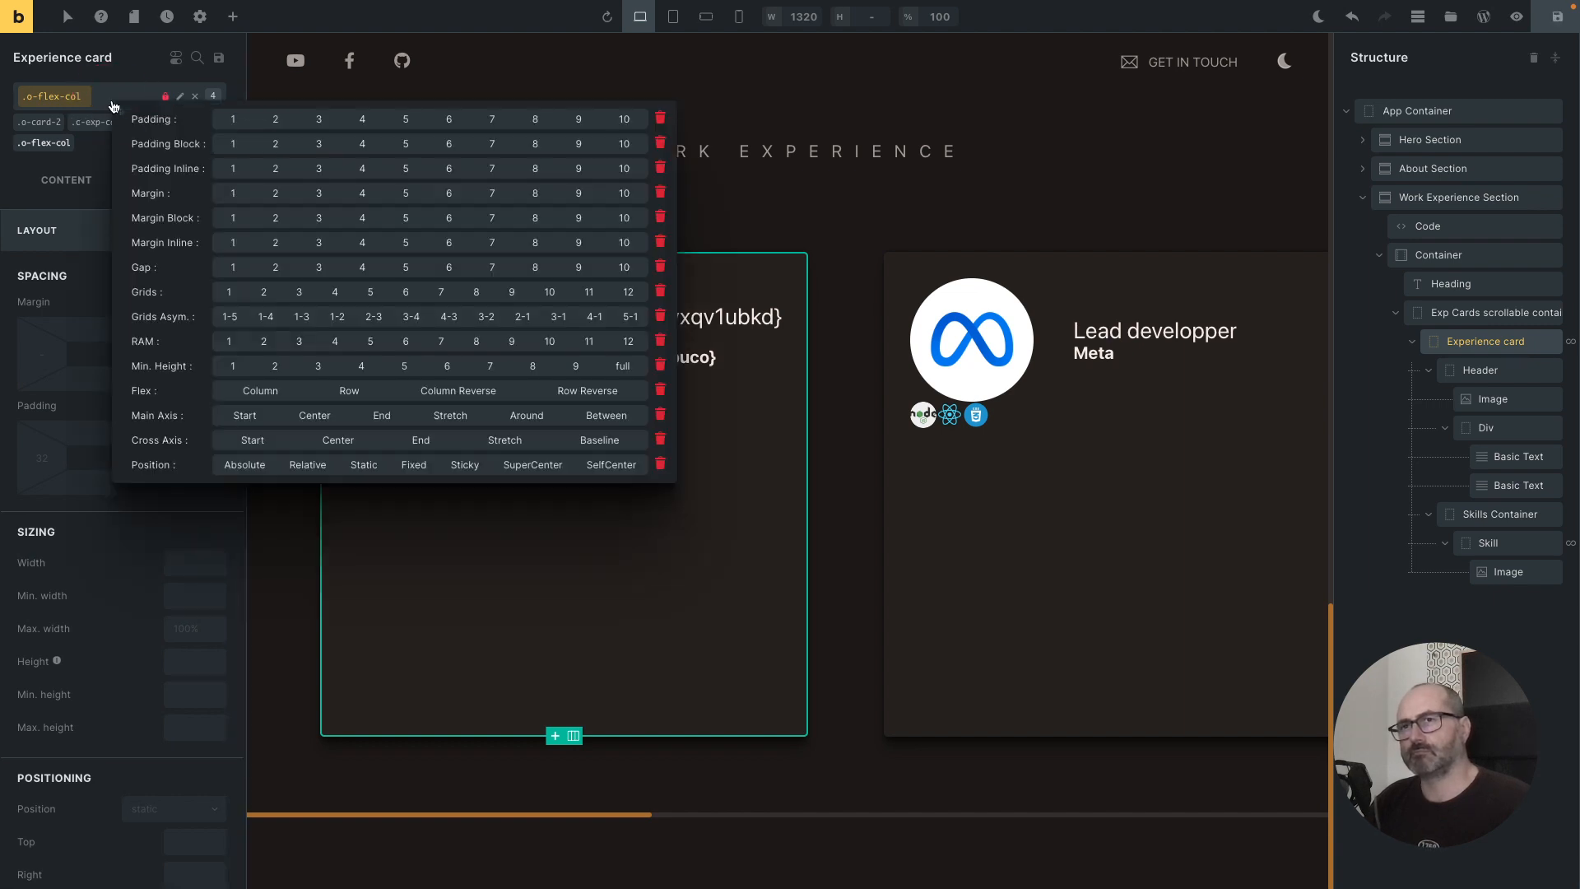
left_click(360, 269)
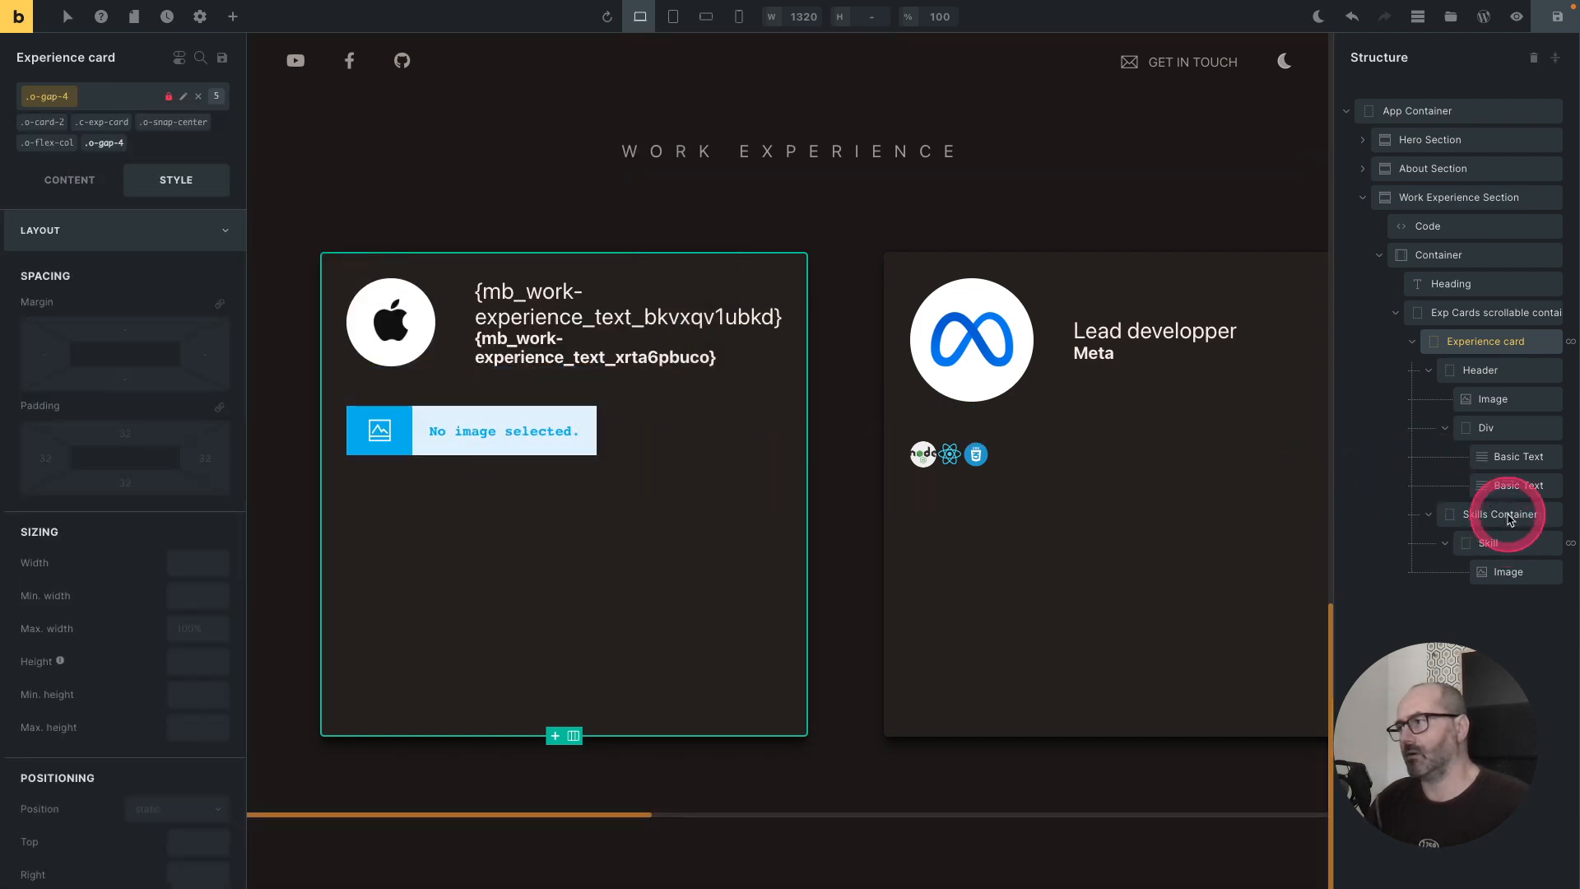
Step: Center the Skills Container's items on the cross axis and give it gap 4
left_click(1514, 516)
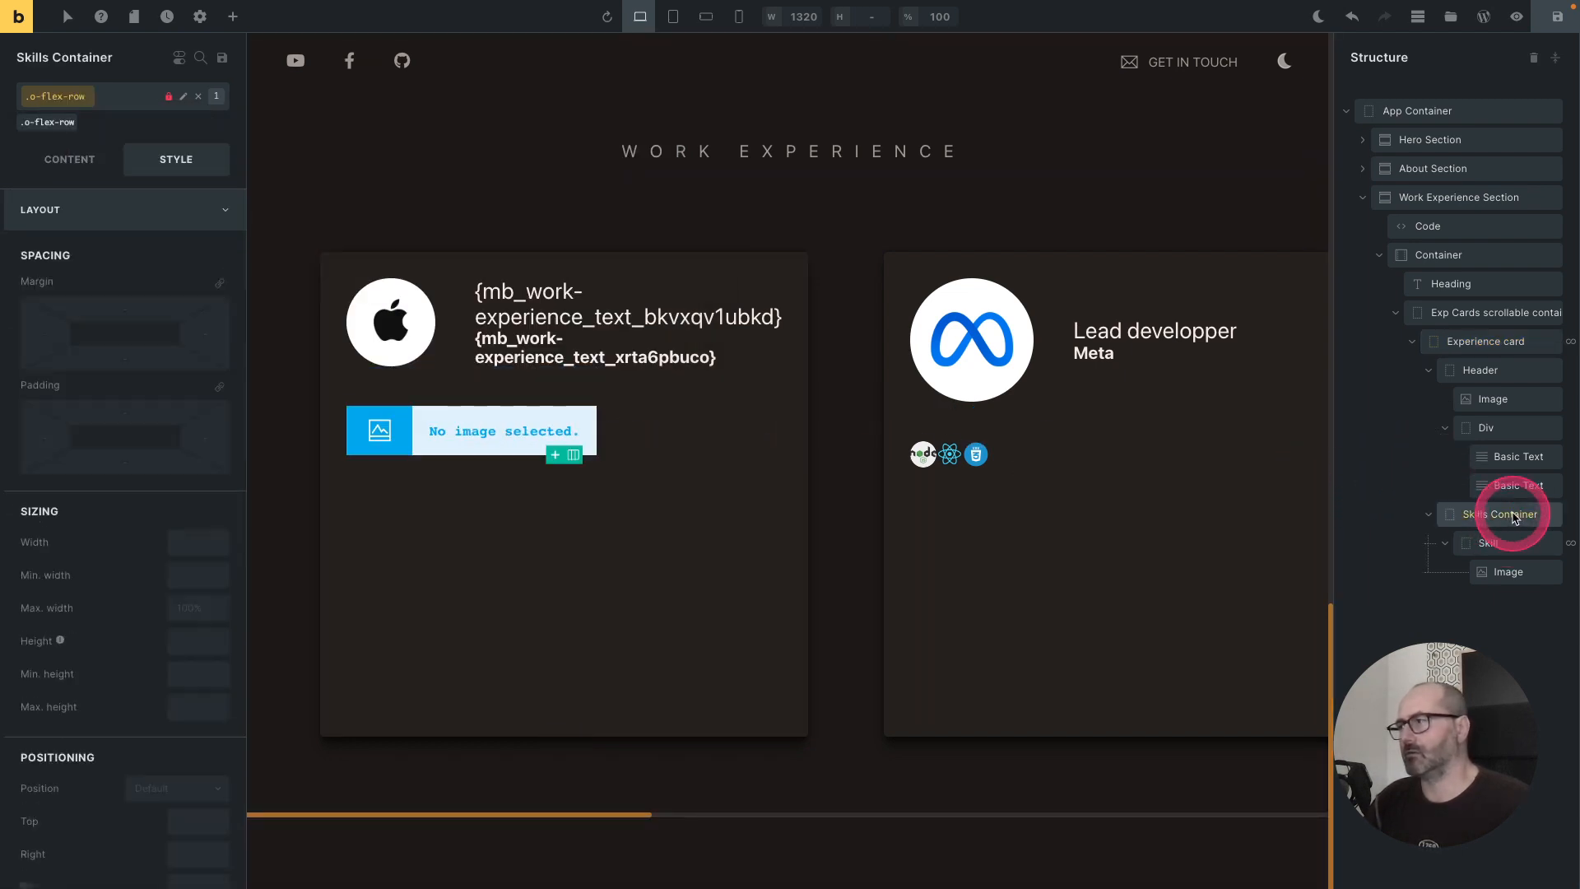
left_click(107, 99)
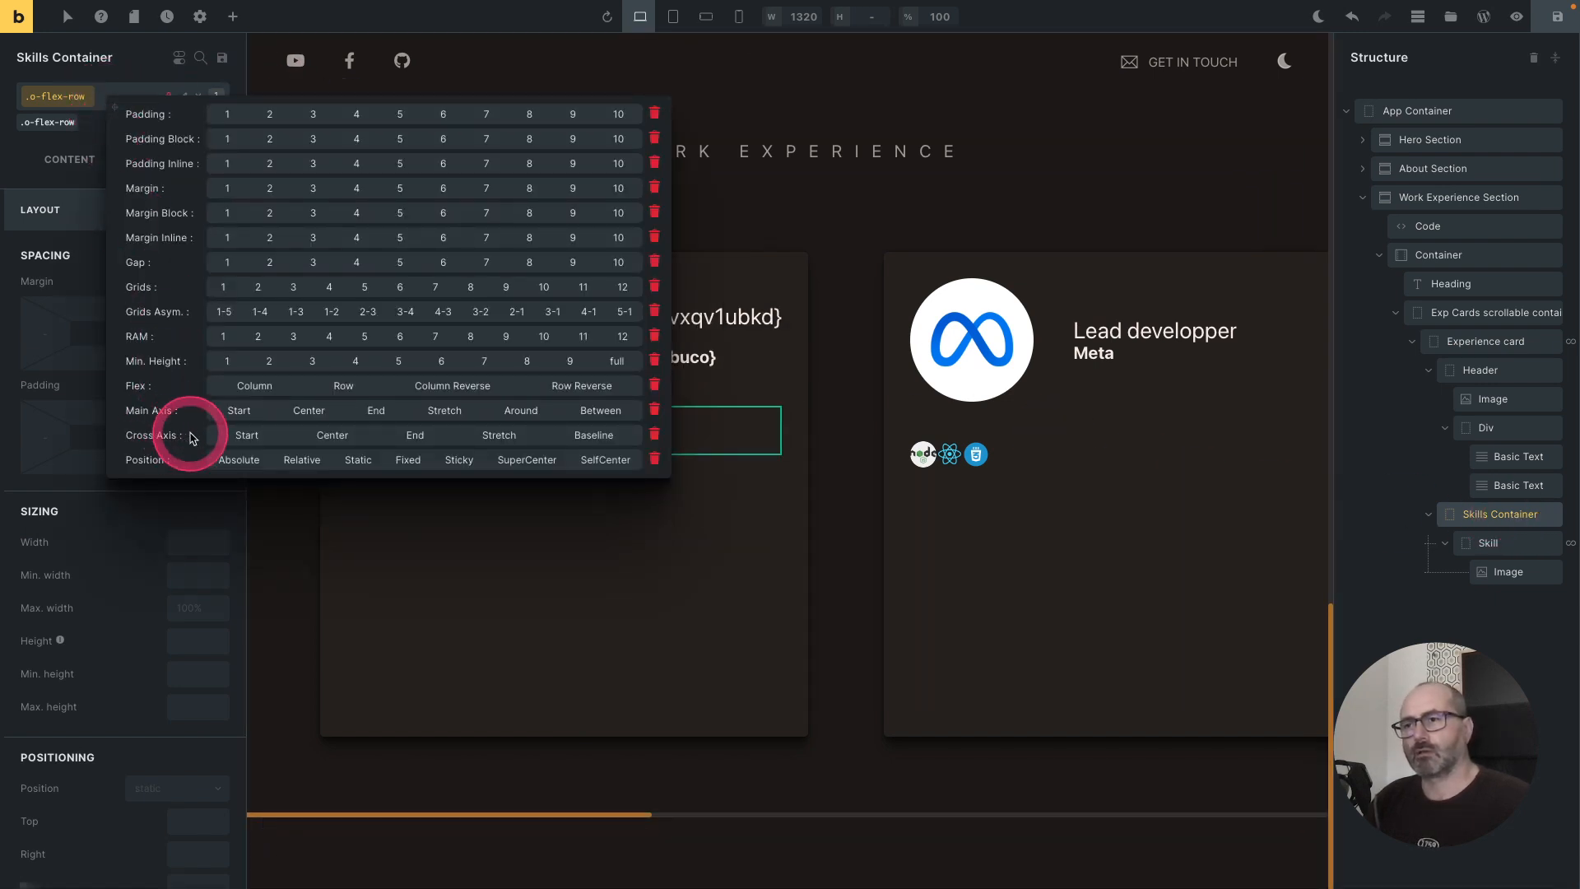
left_click(343, 435)
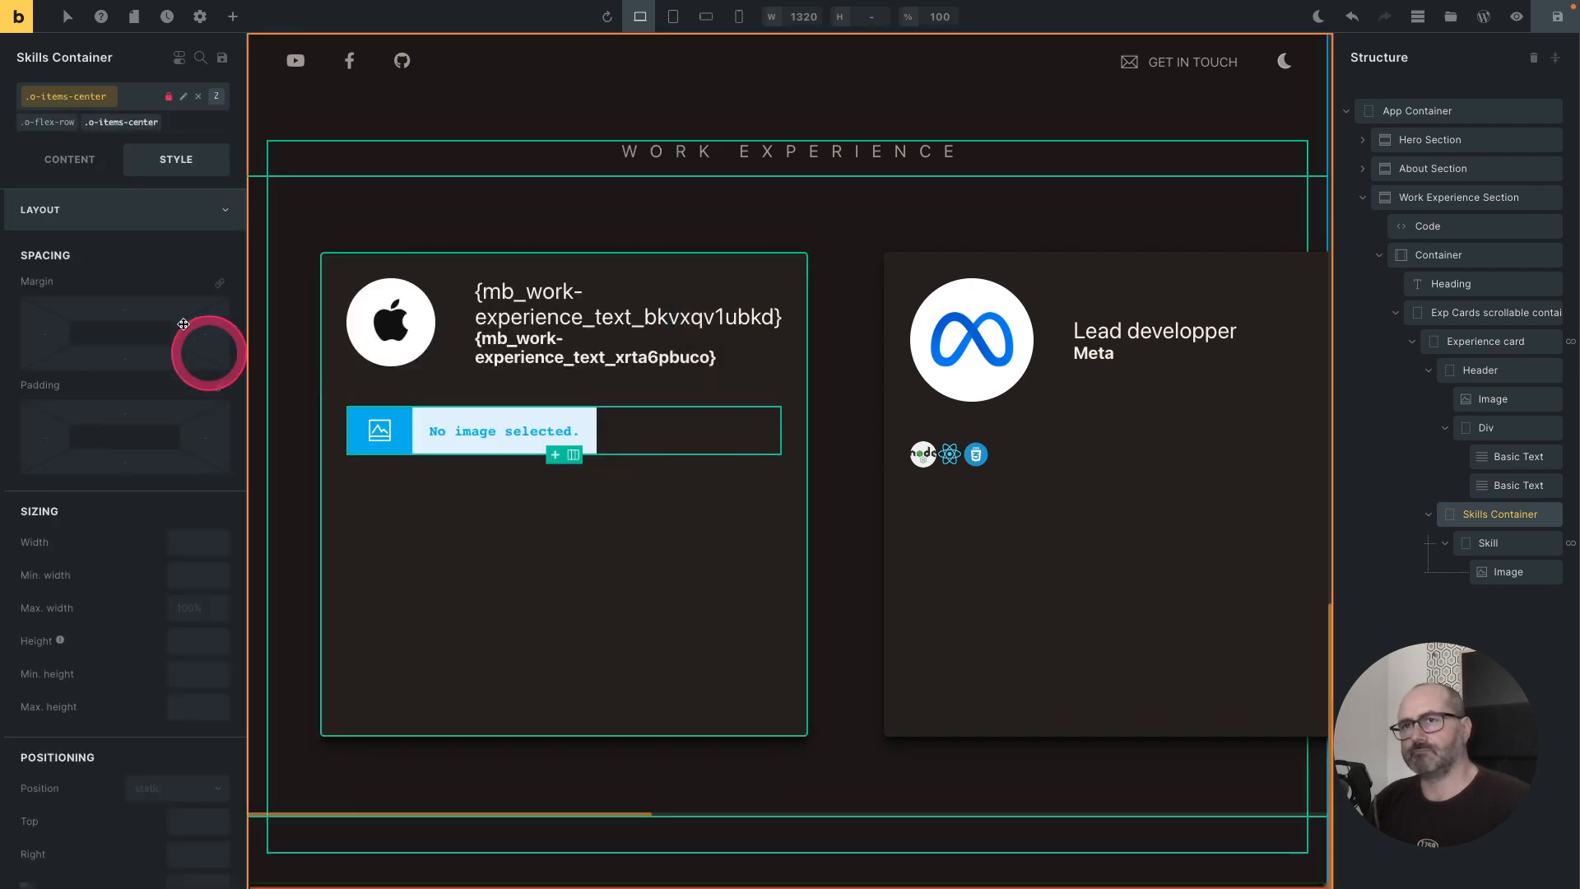
left_click(126, 101)
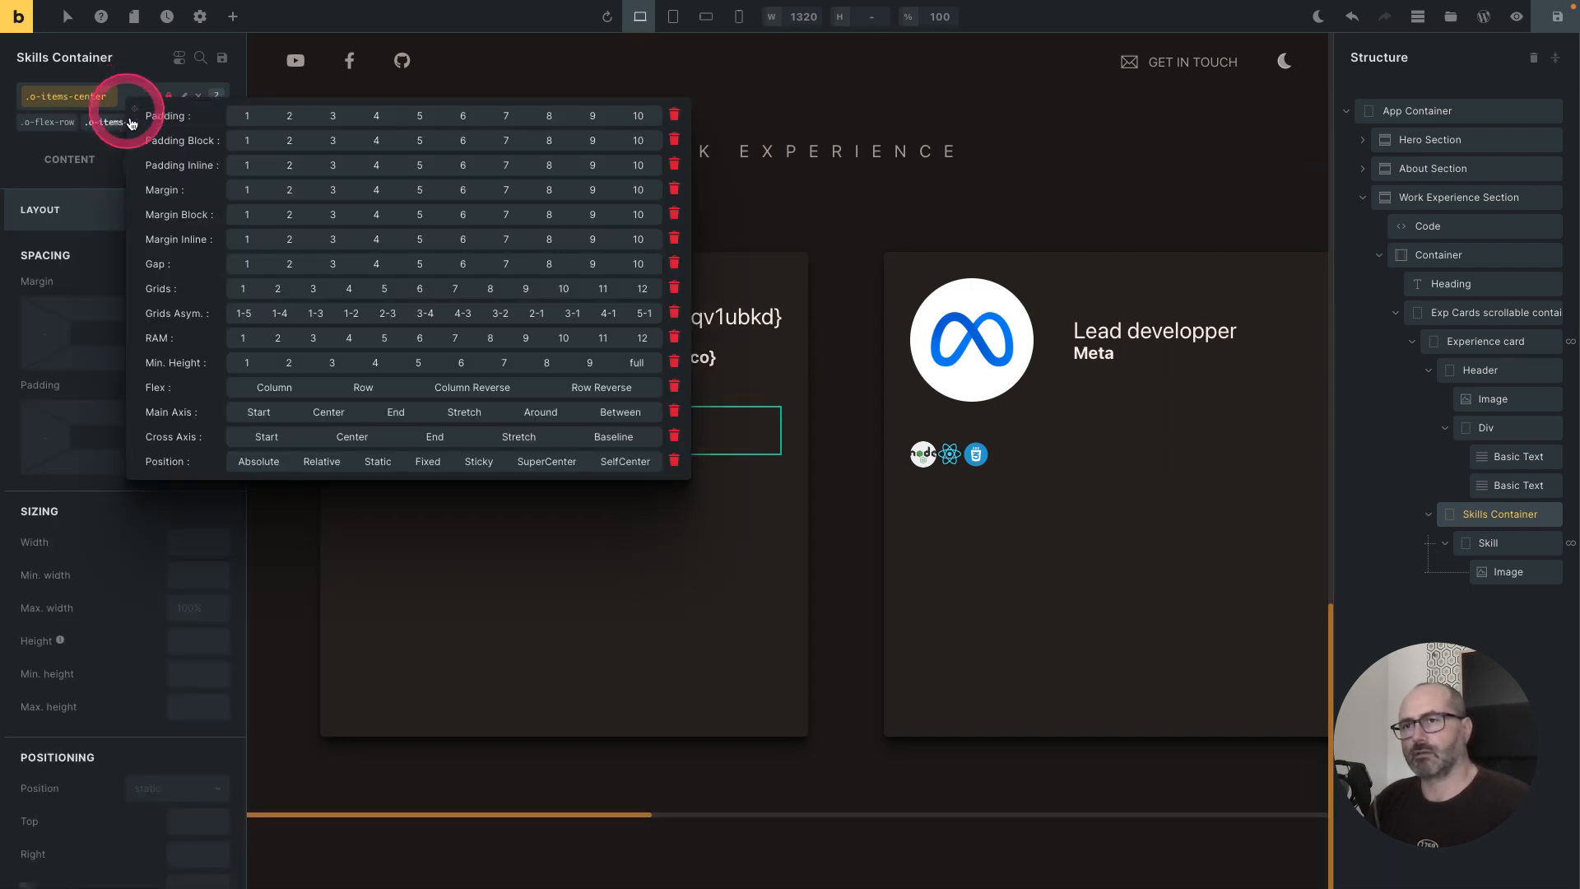
left_click(376, 265)
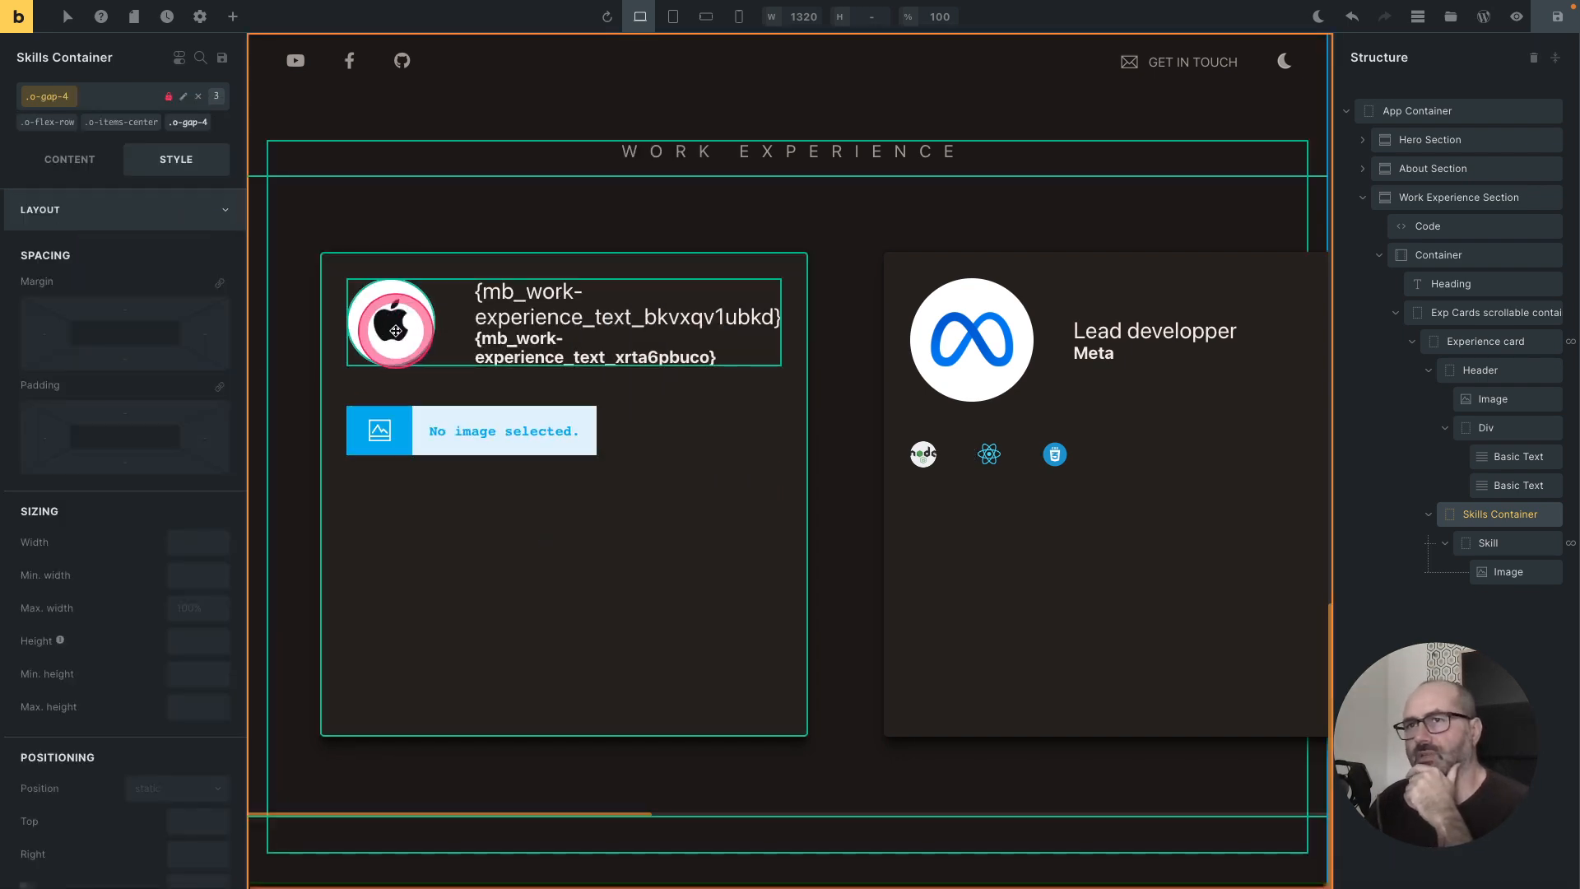
Step: Clear the minimum width of the c-company-avatar class and set its maximum width to 8vmin
left_click(396, 331)
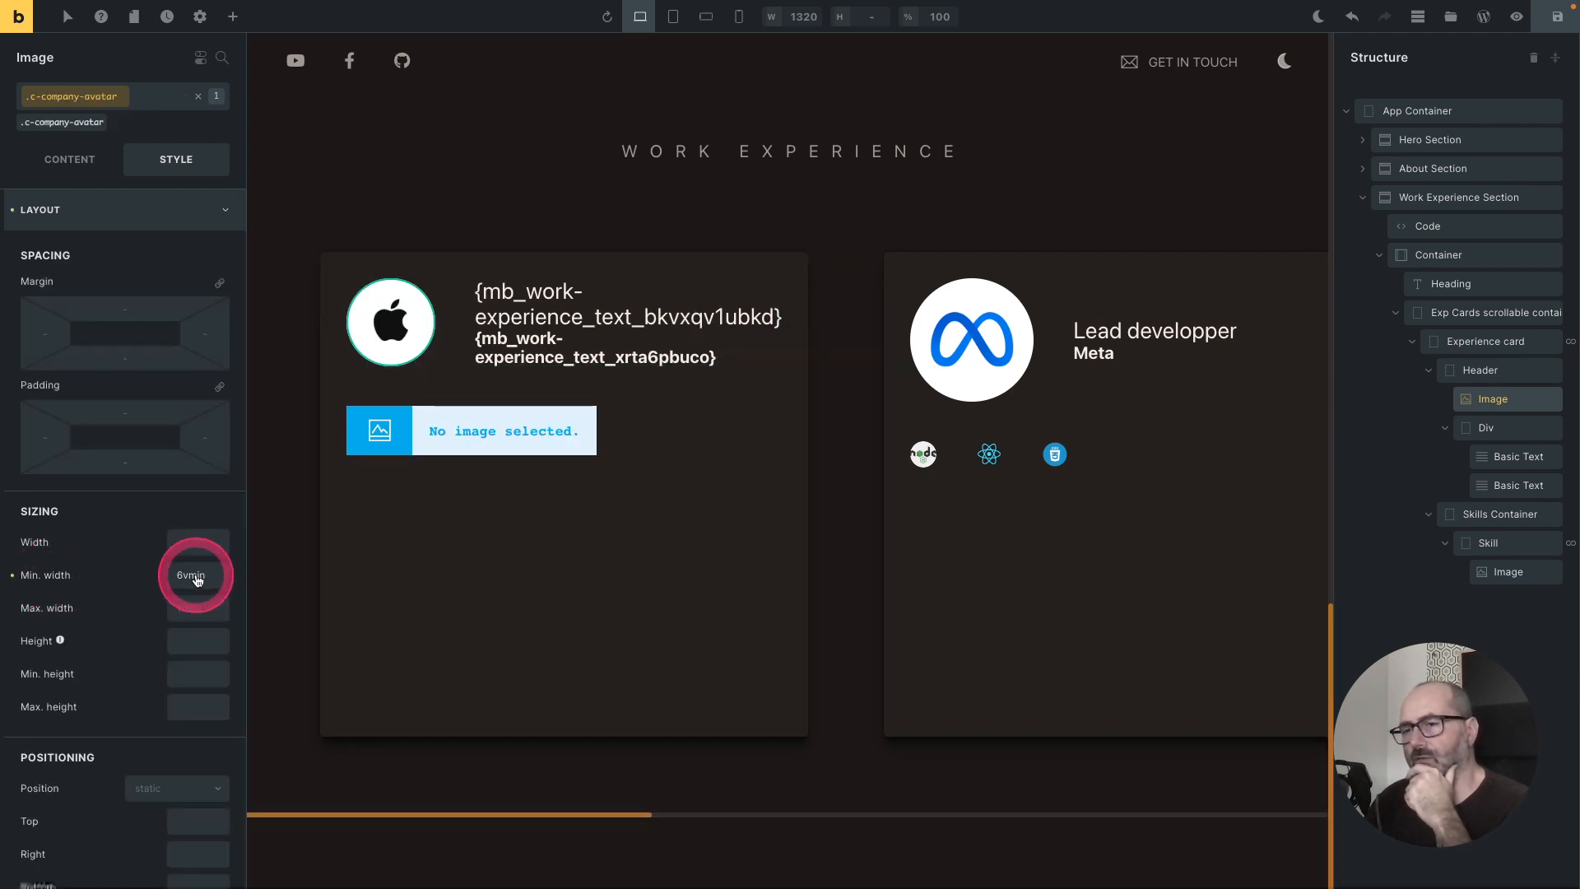
key("BackSpace")
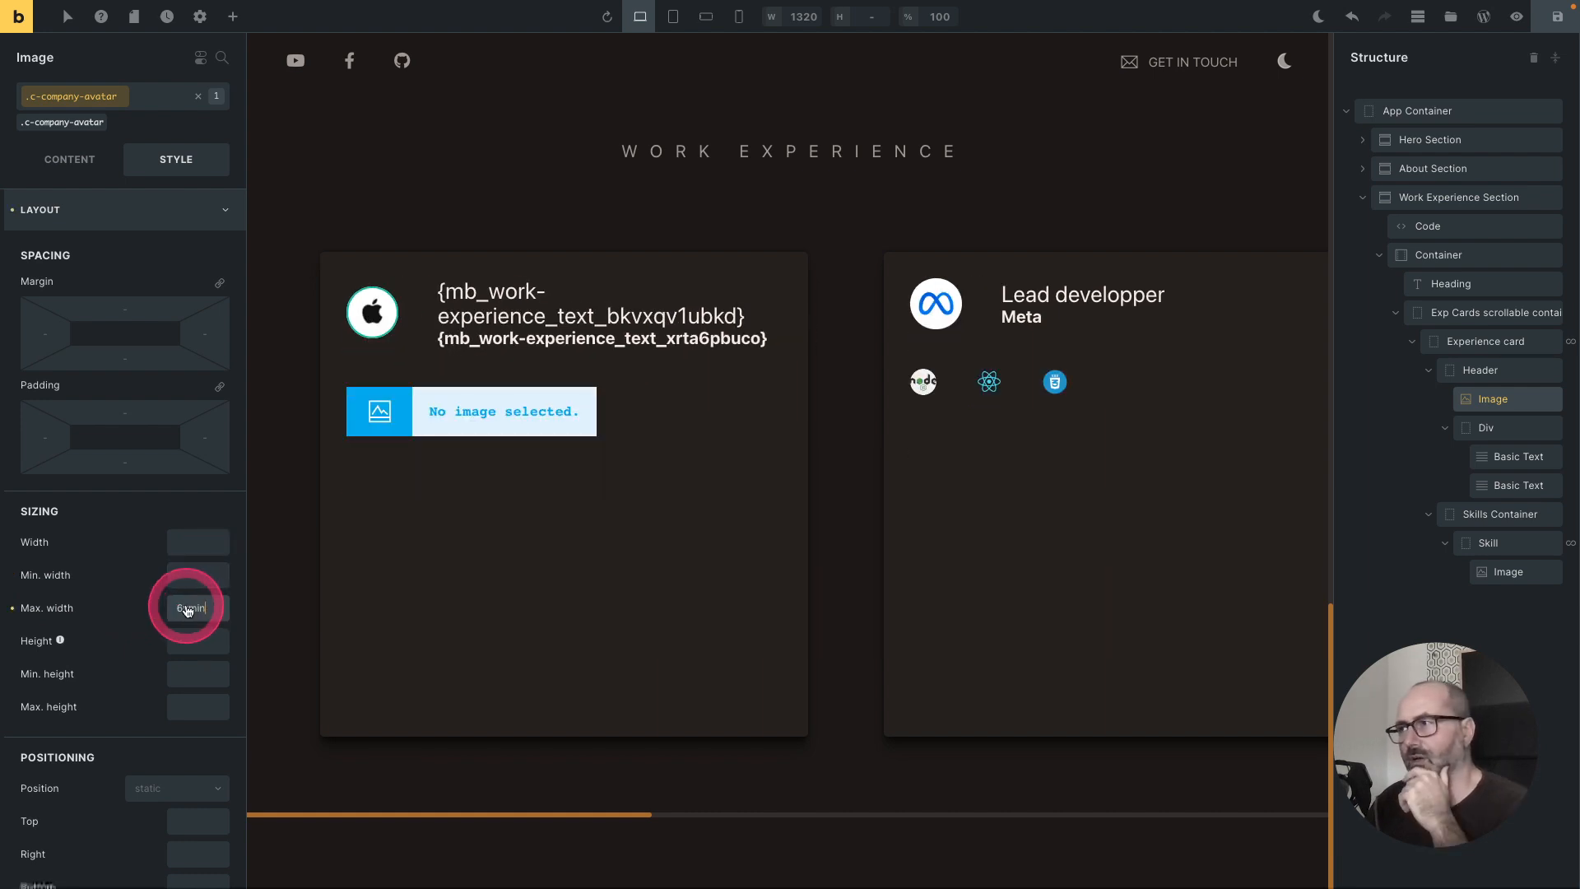
type("8")
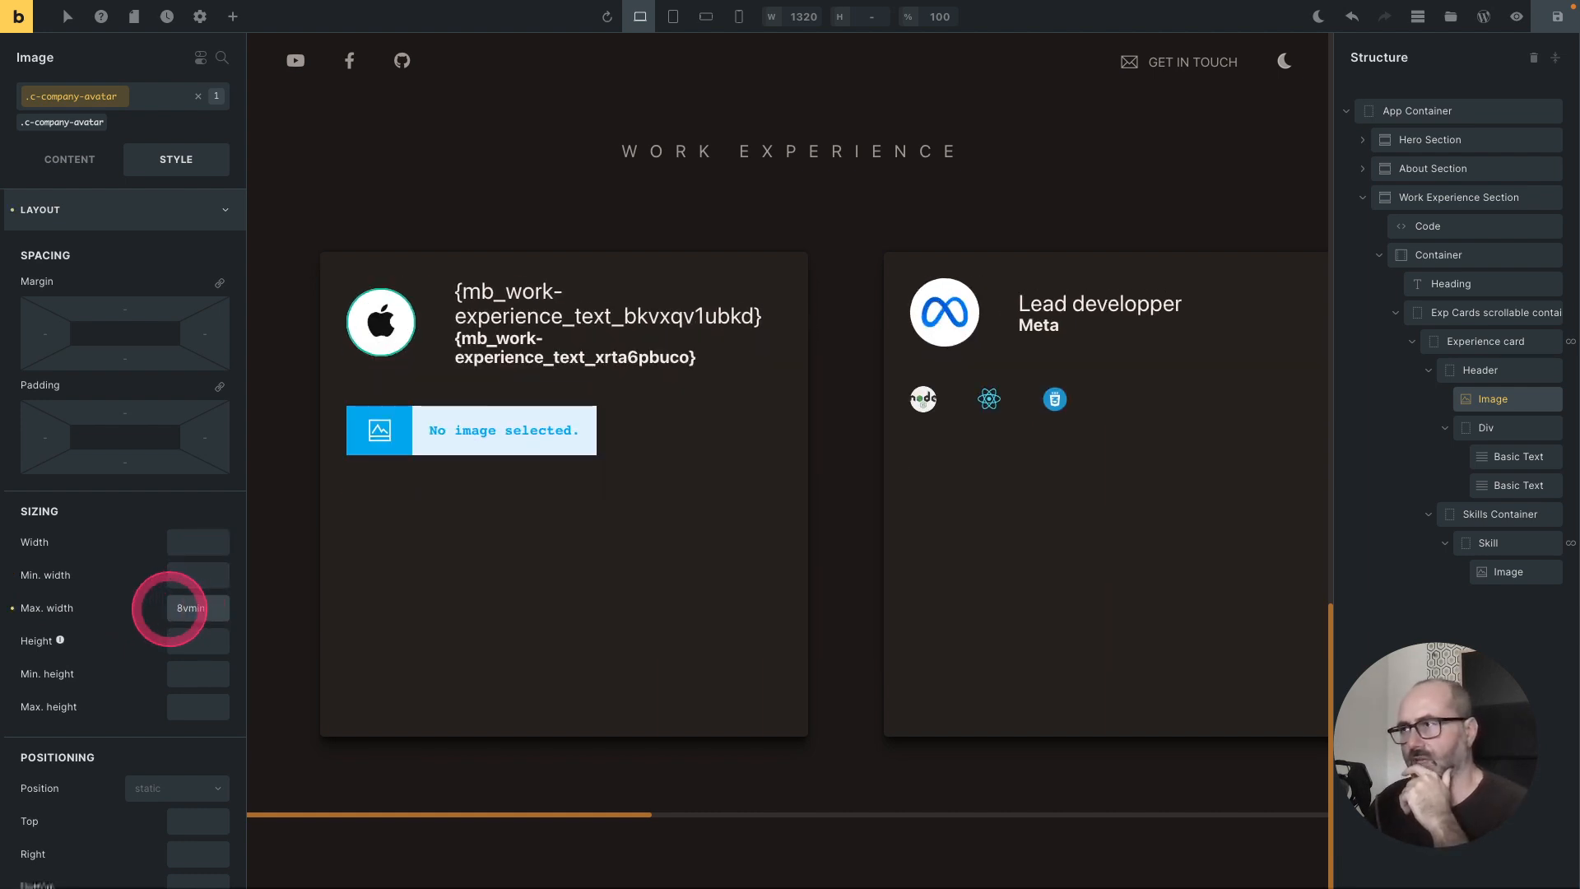
left_click(1488, 76)
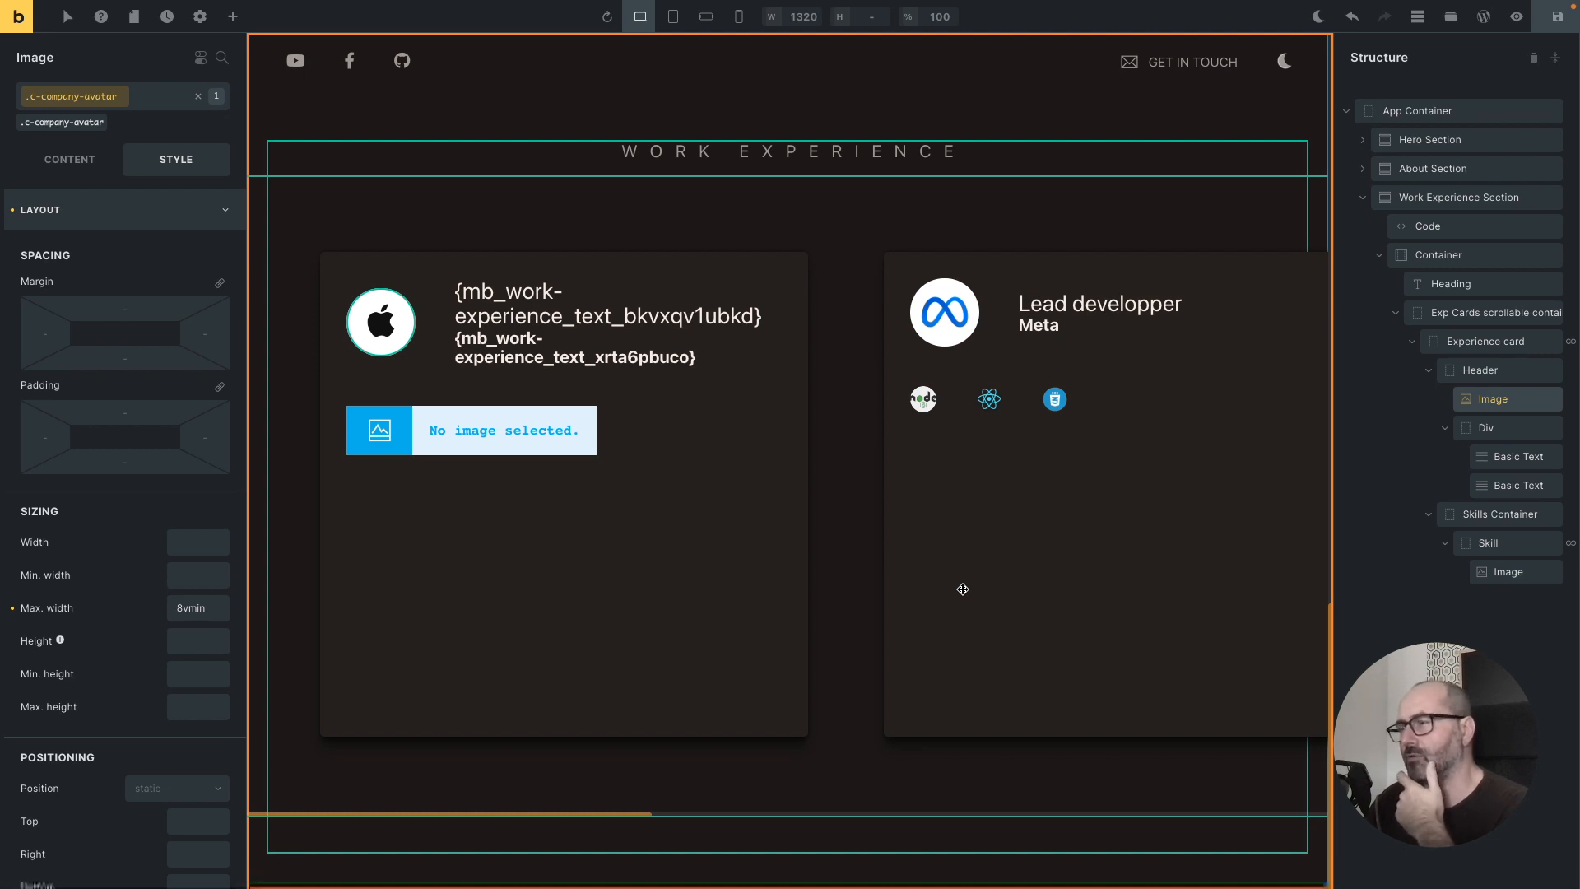
Step: Insert a div at the end of the Experience card and rename it Exp Items
right_click(1482, 344)
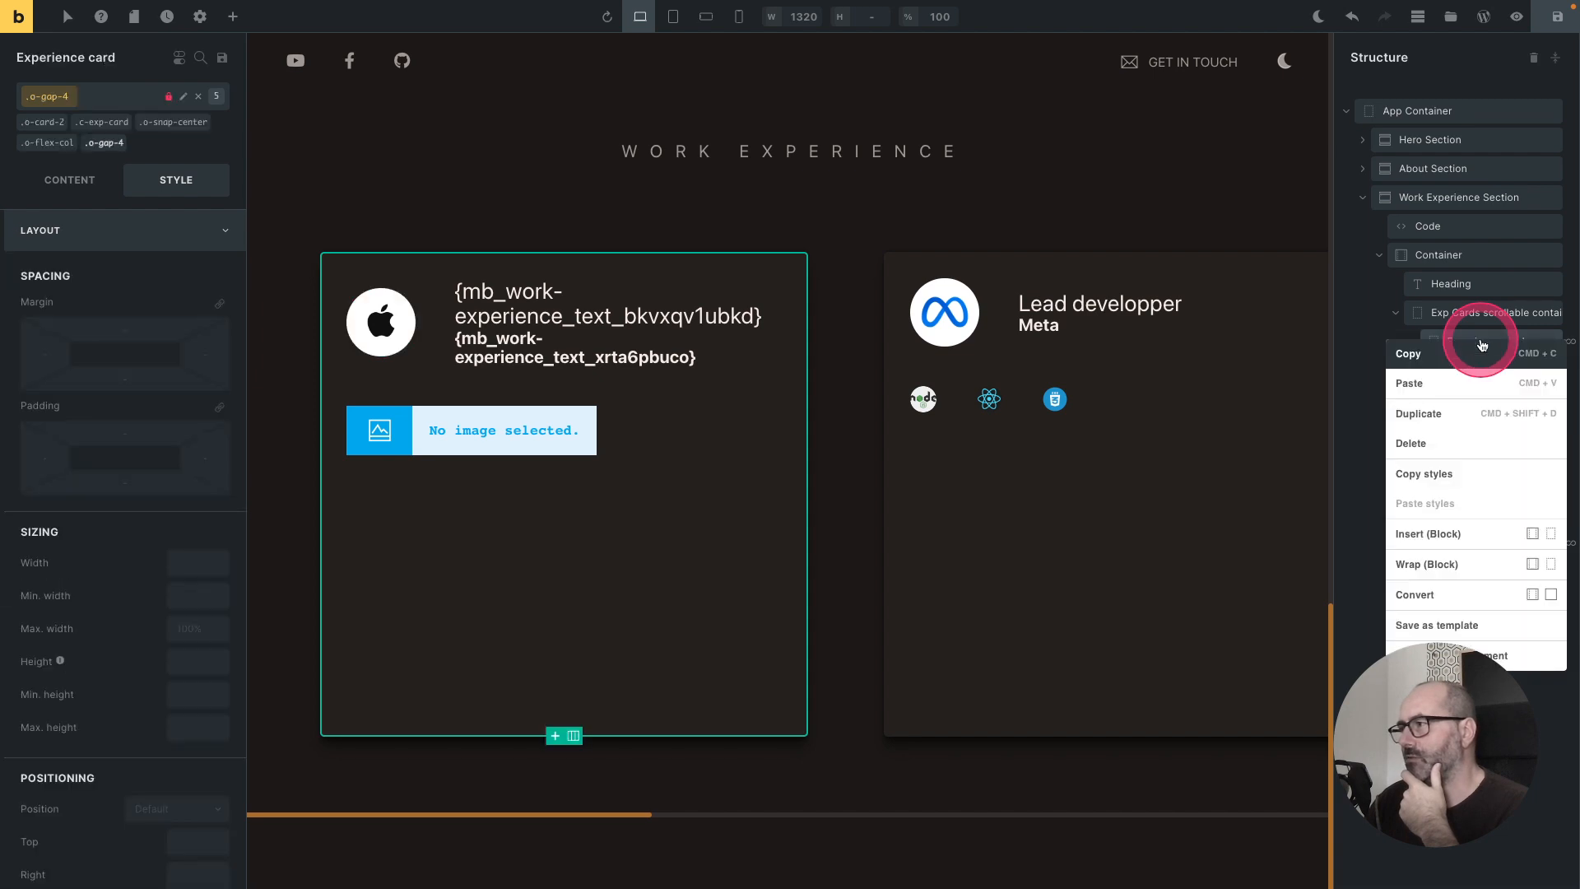
left_click(1521, 527)
double_click(1472, 601)
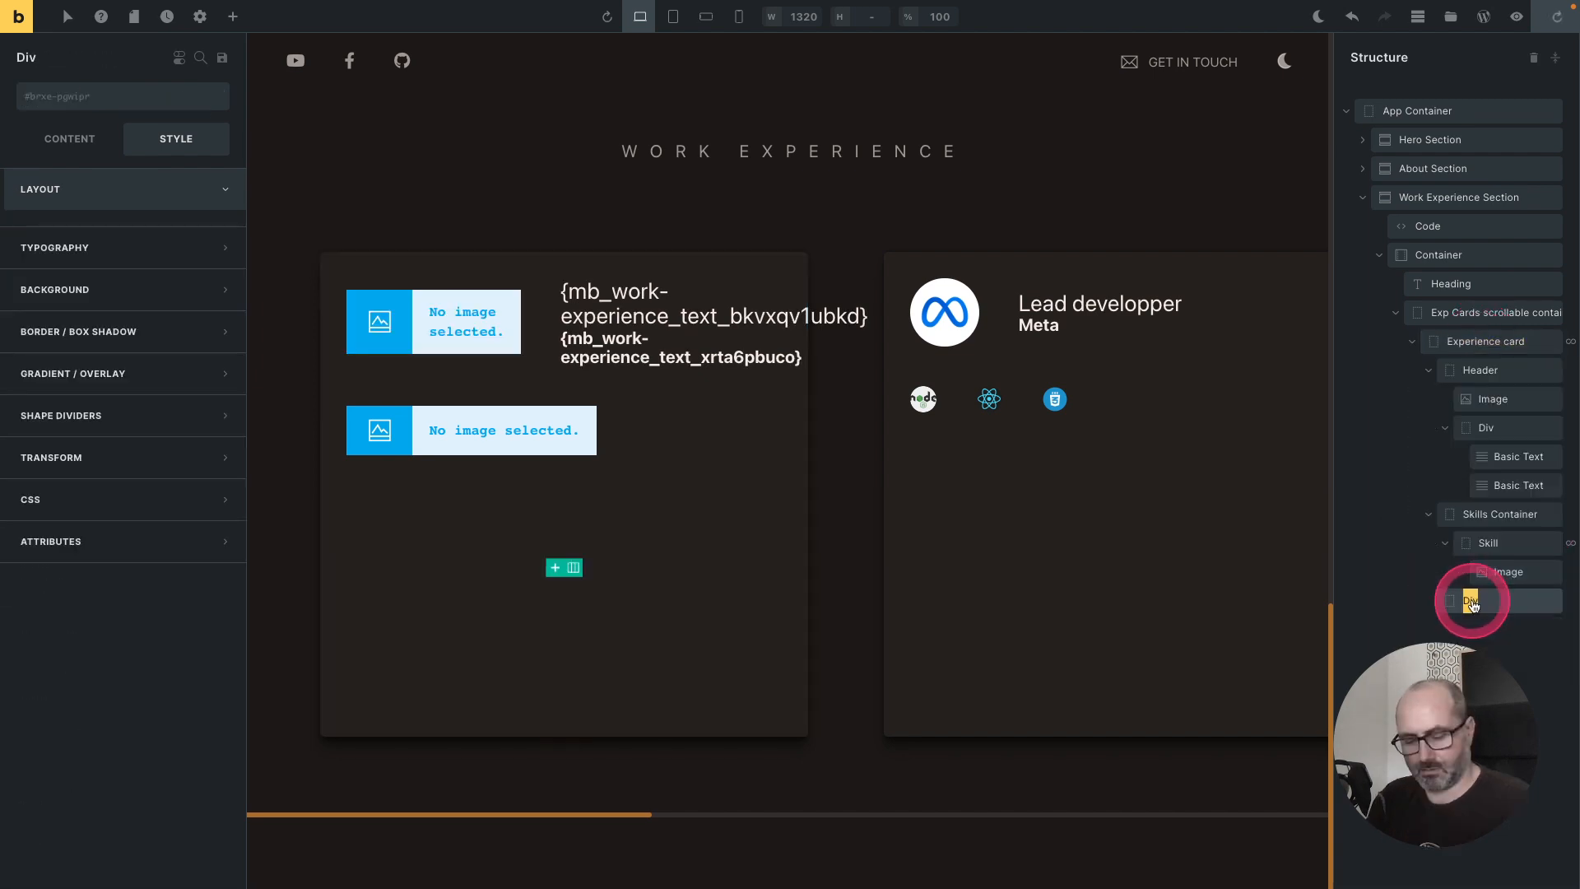
type("Exp Items")
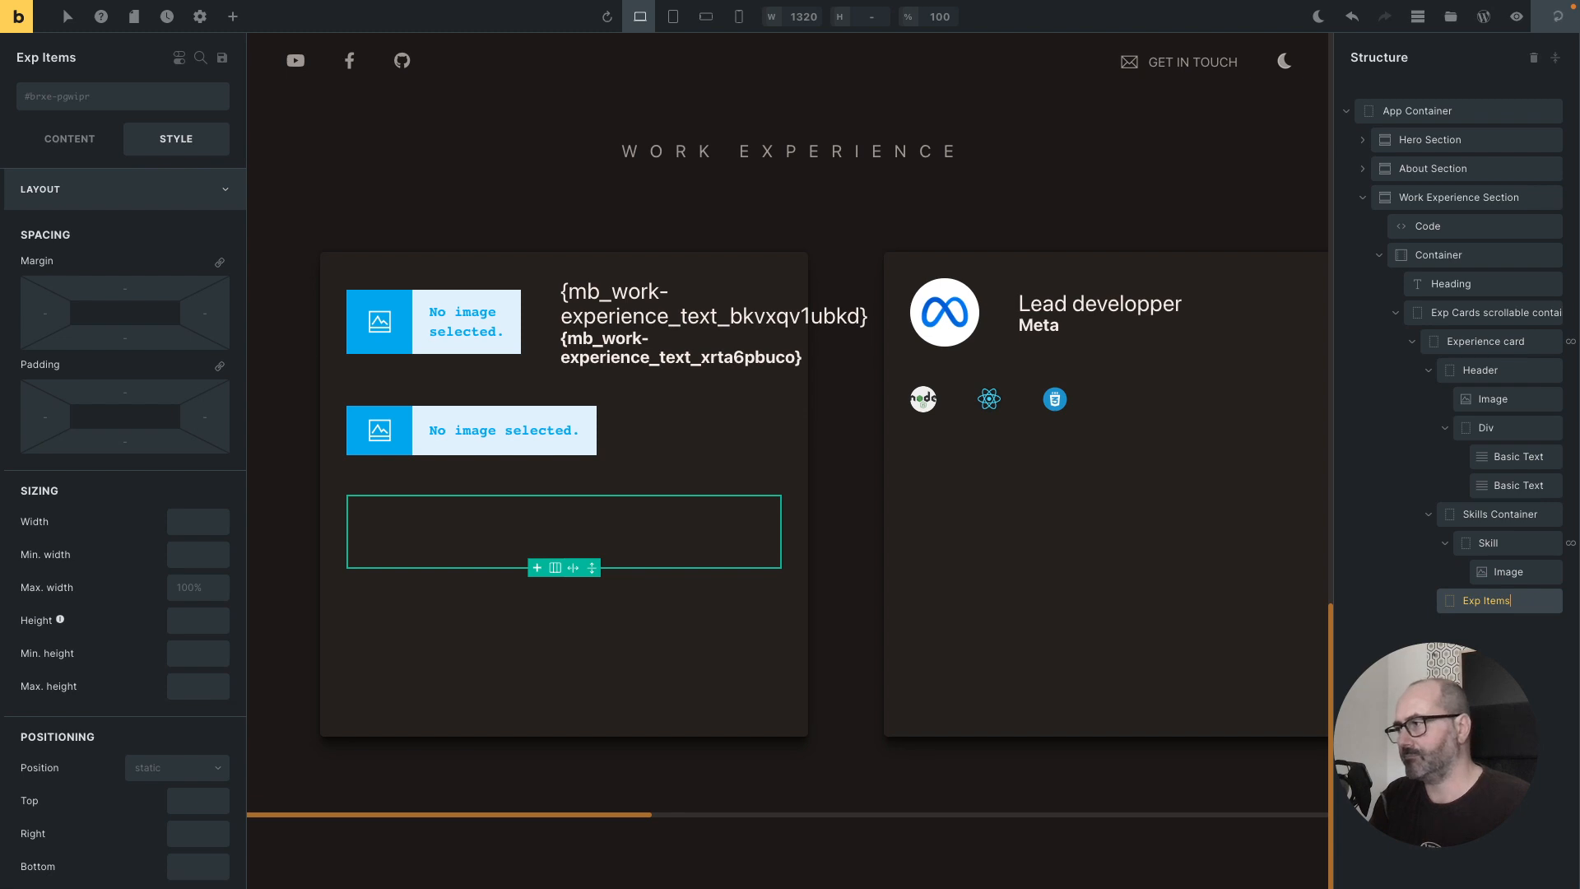
left_click(1517, 604)
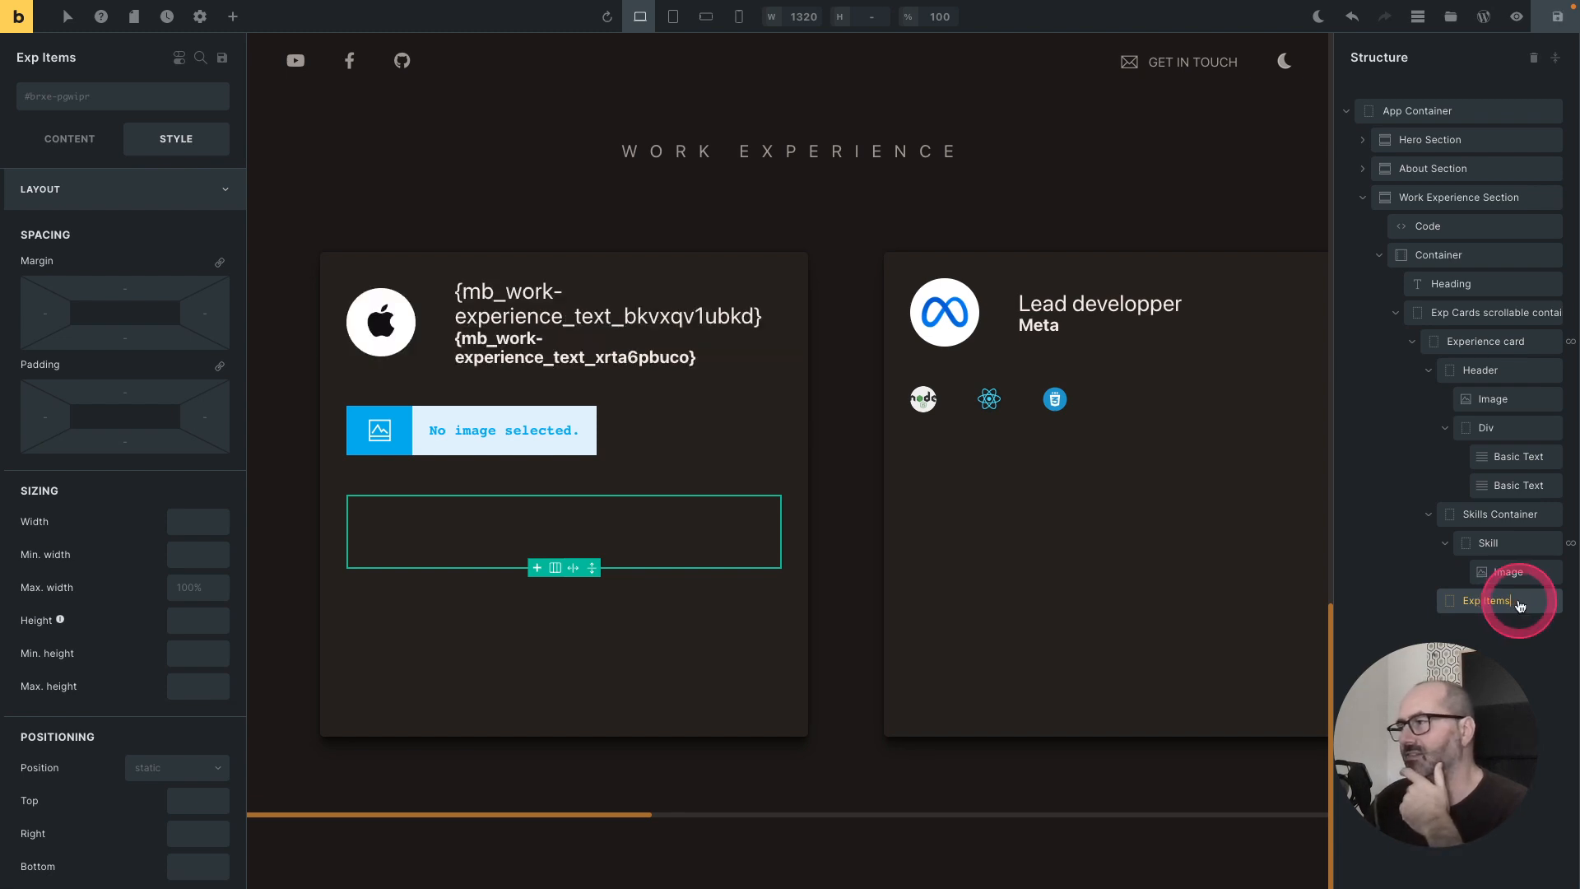
Step: Insert a nested div inside the Exp Items div and name it Exp Items as well
right_click(1519, 607)
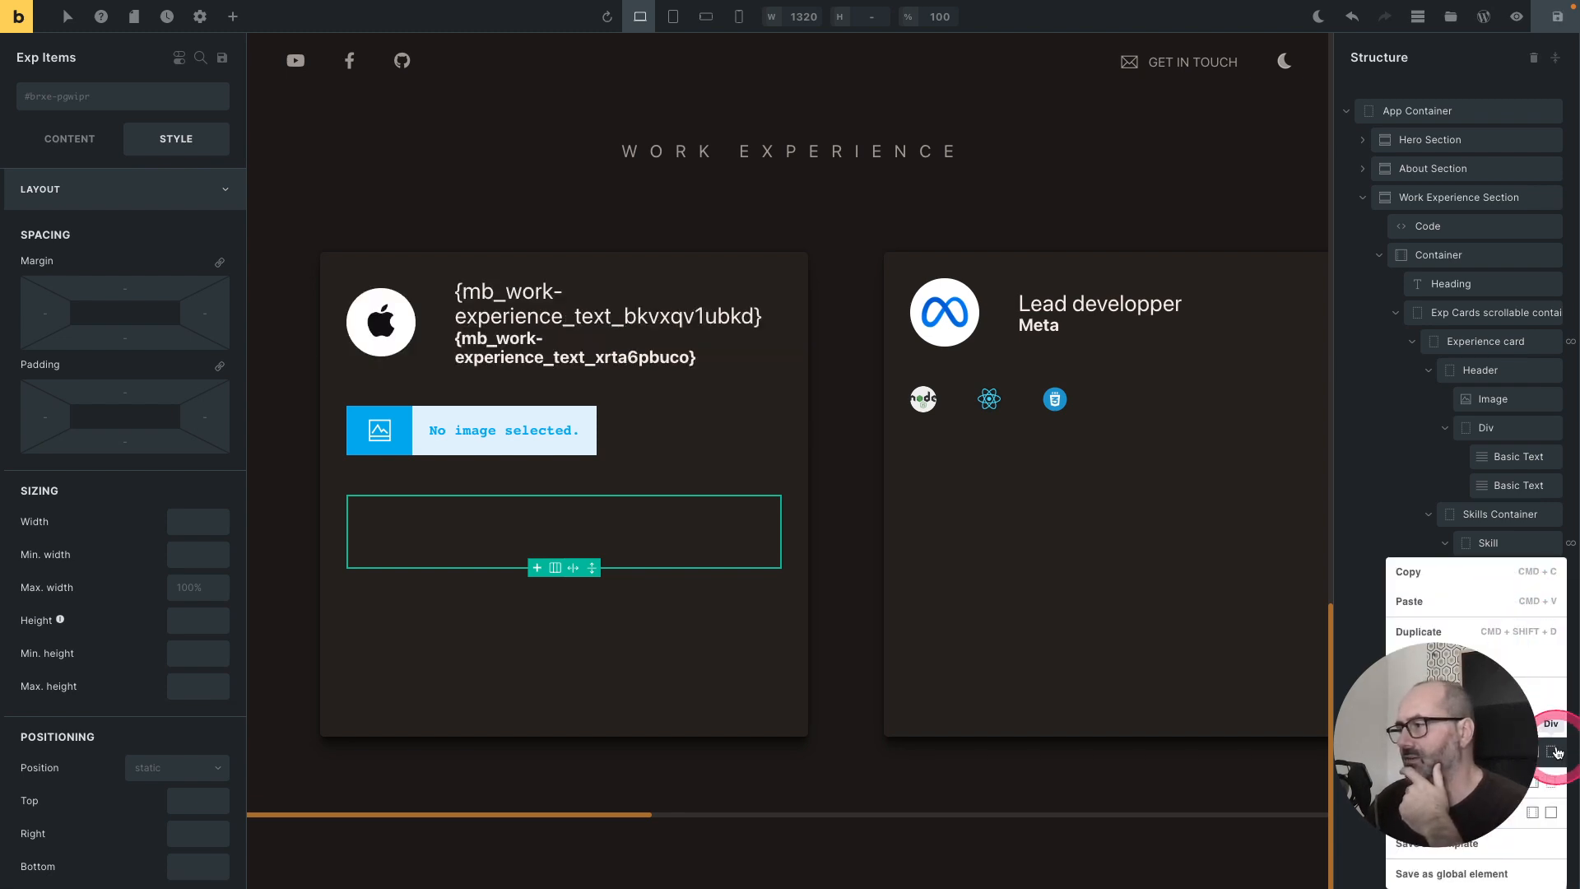
left_click(1552, 753)
double_click(1493, 632)
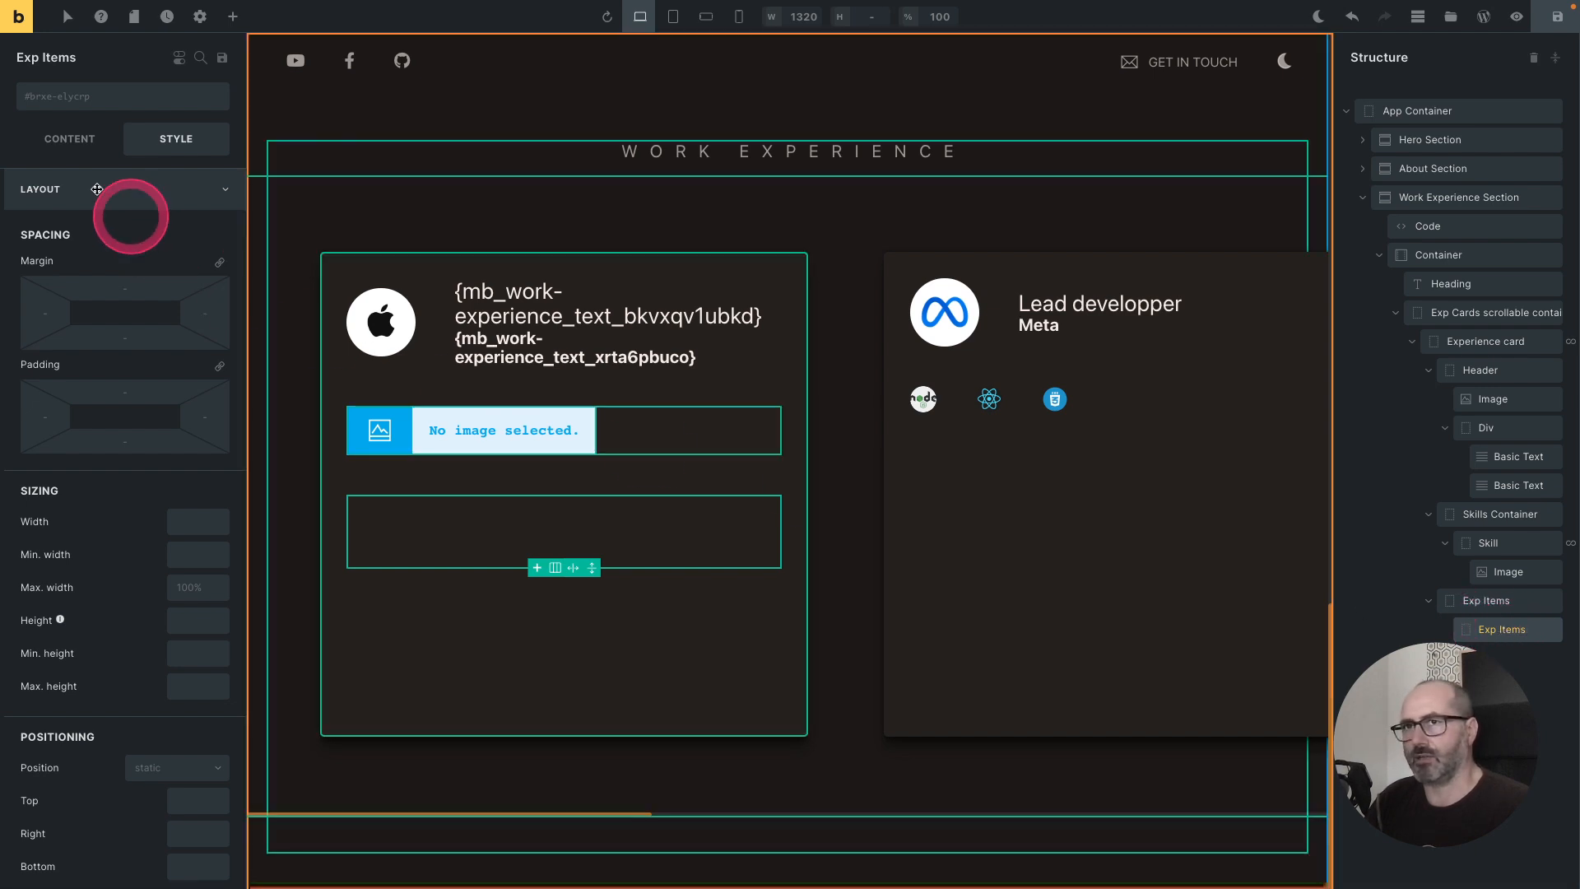
Step: Enable the query loop on the inner Exp Items div with query type MB Group: Experience Items
left_click(71, 139)
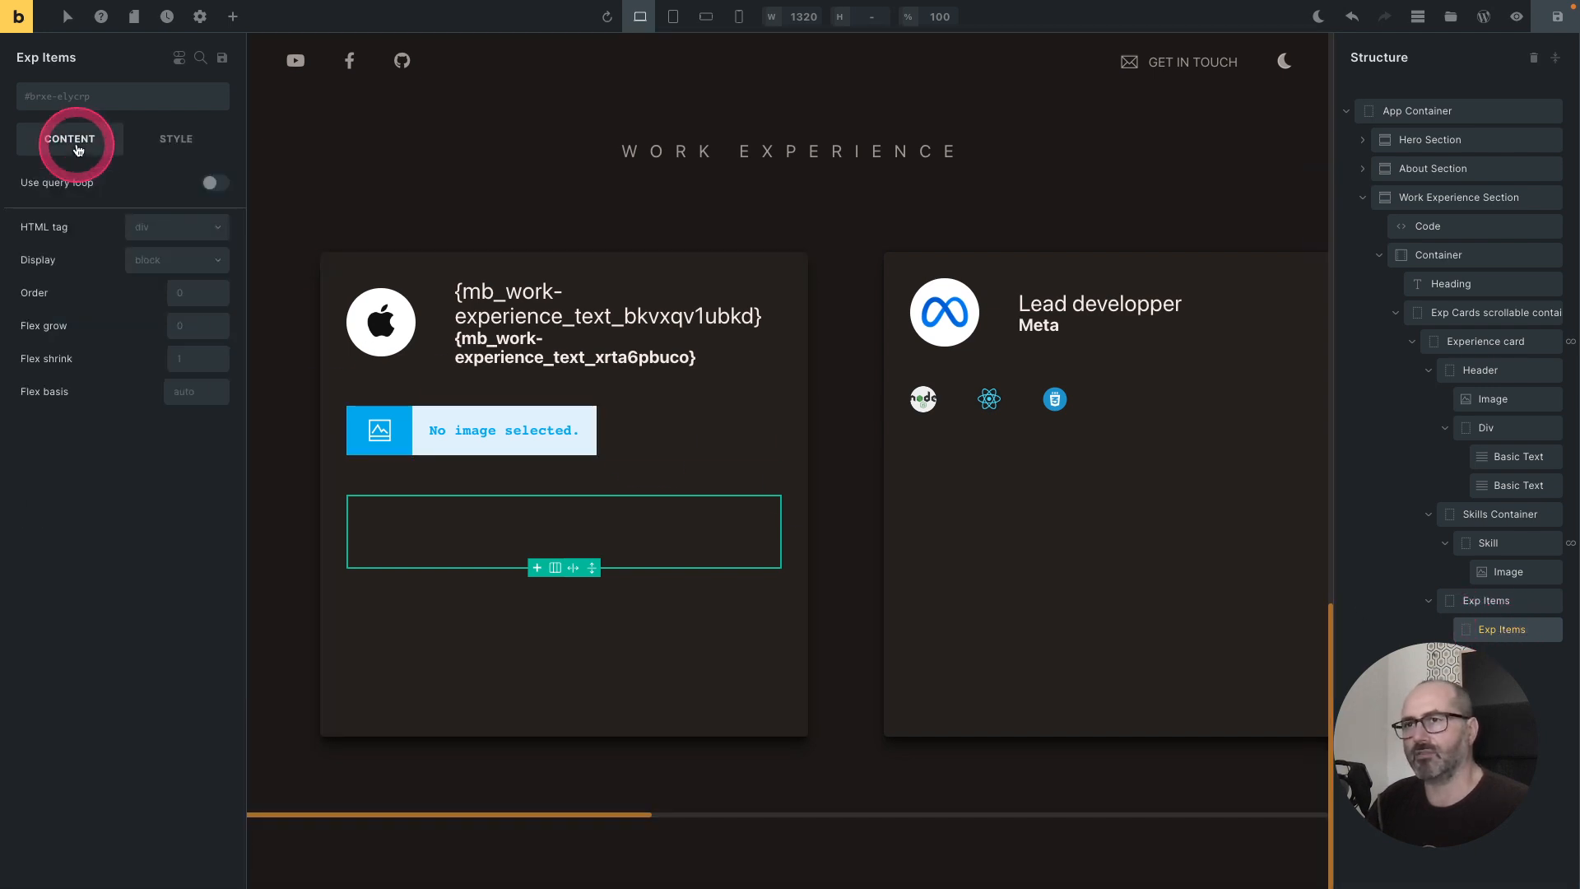
left_click(201, 184)
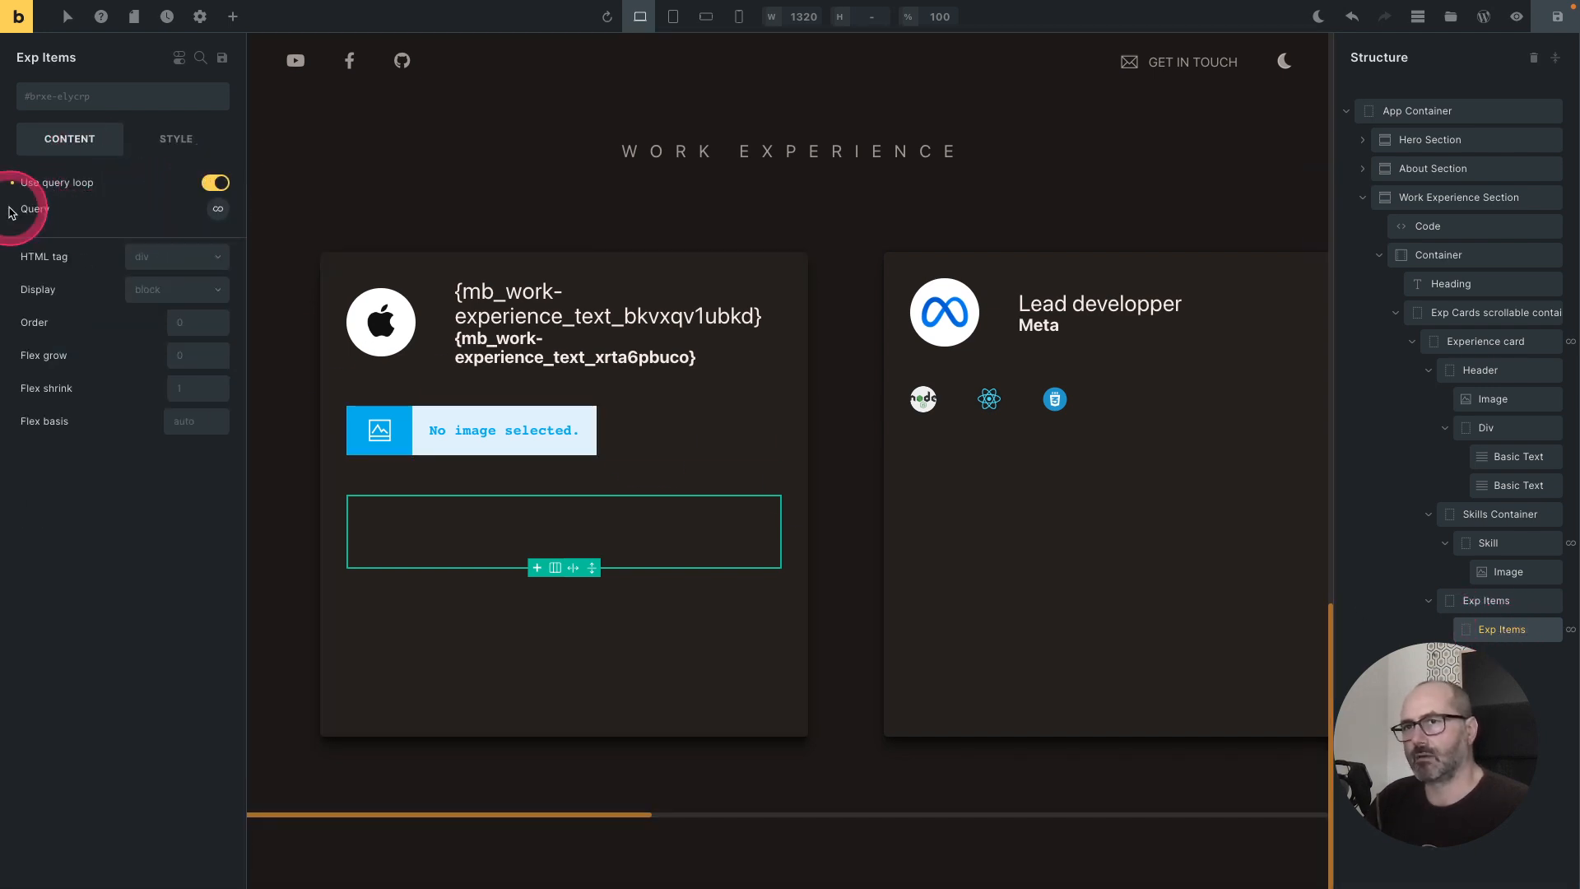
left_click(218, 209)
left_click(152, 261)
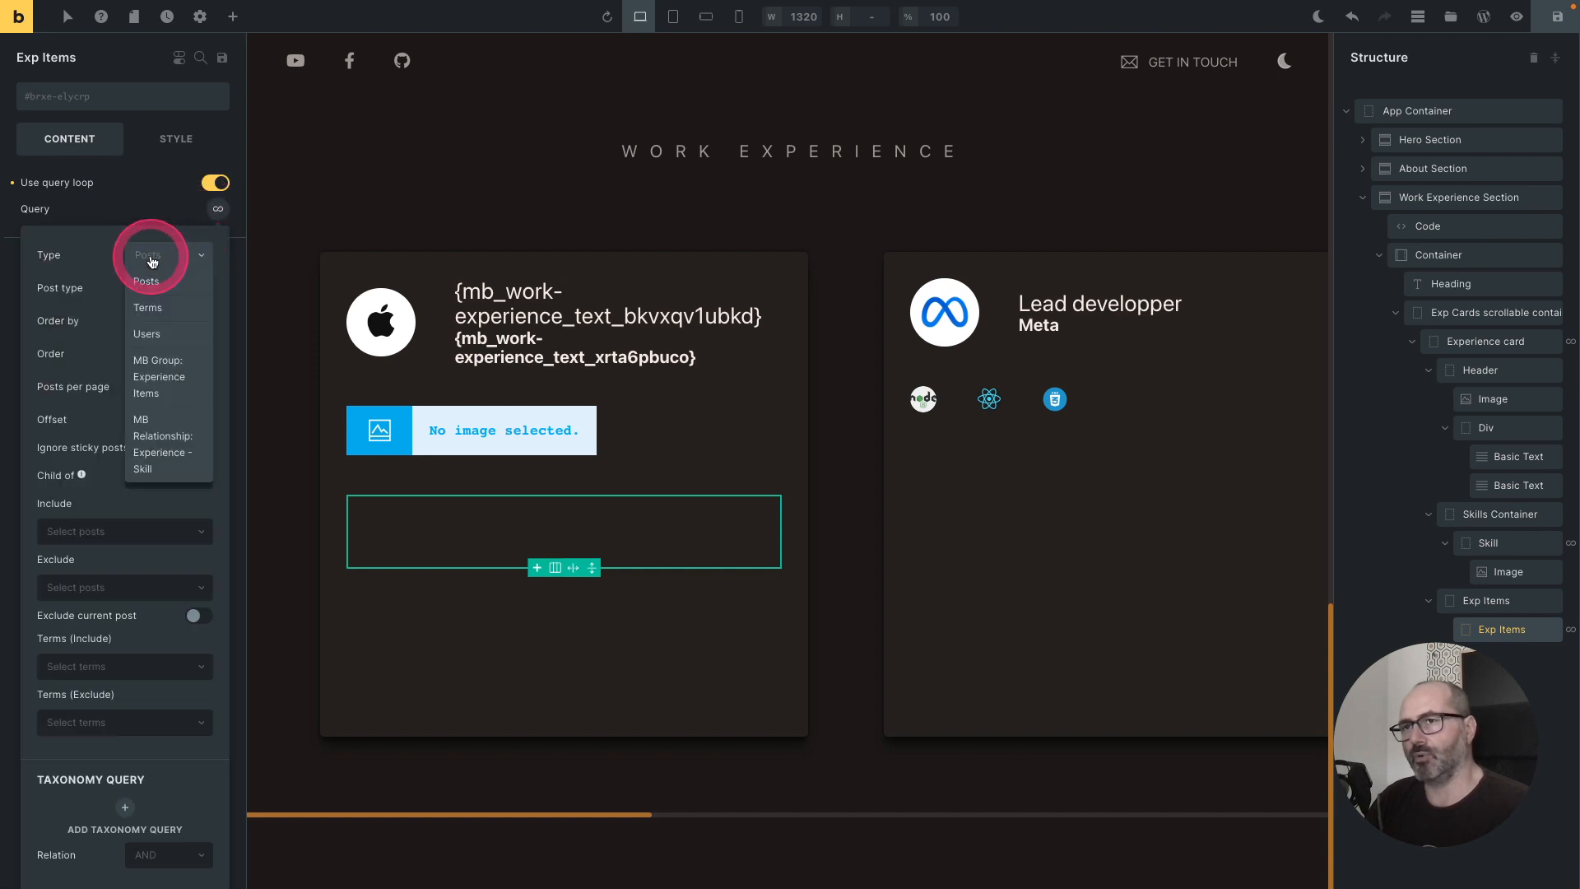
left_click(149, 389)
left_click(150, 208)
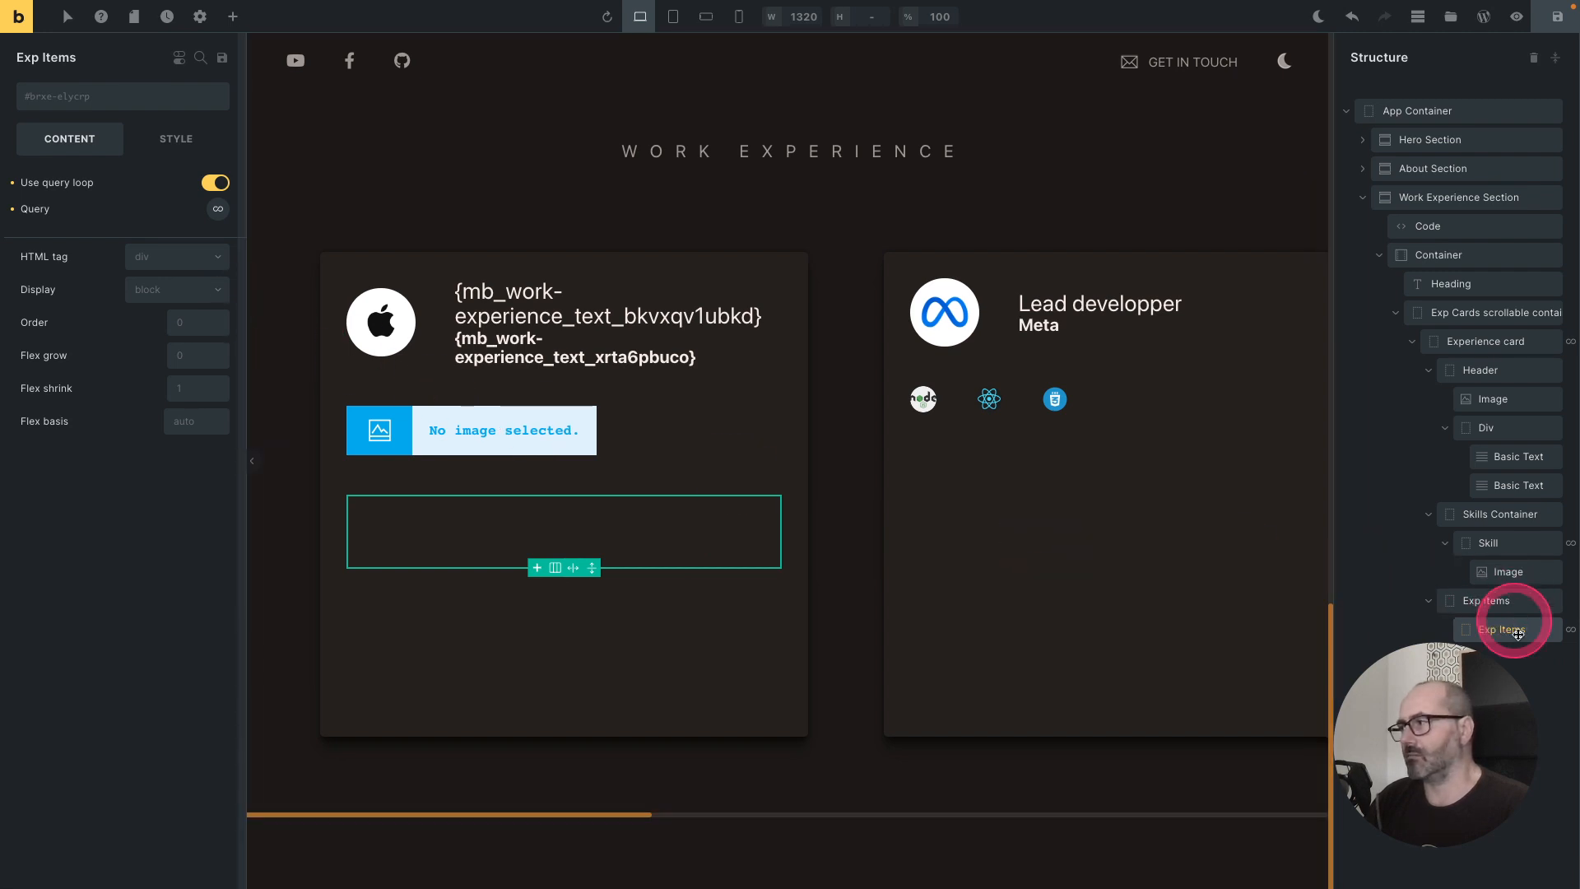
Step: Lay out the inner Exp Items div as a flex row with the o-flex-row utility class
left_click(70, 97)
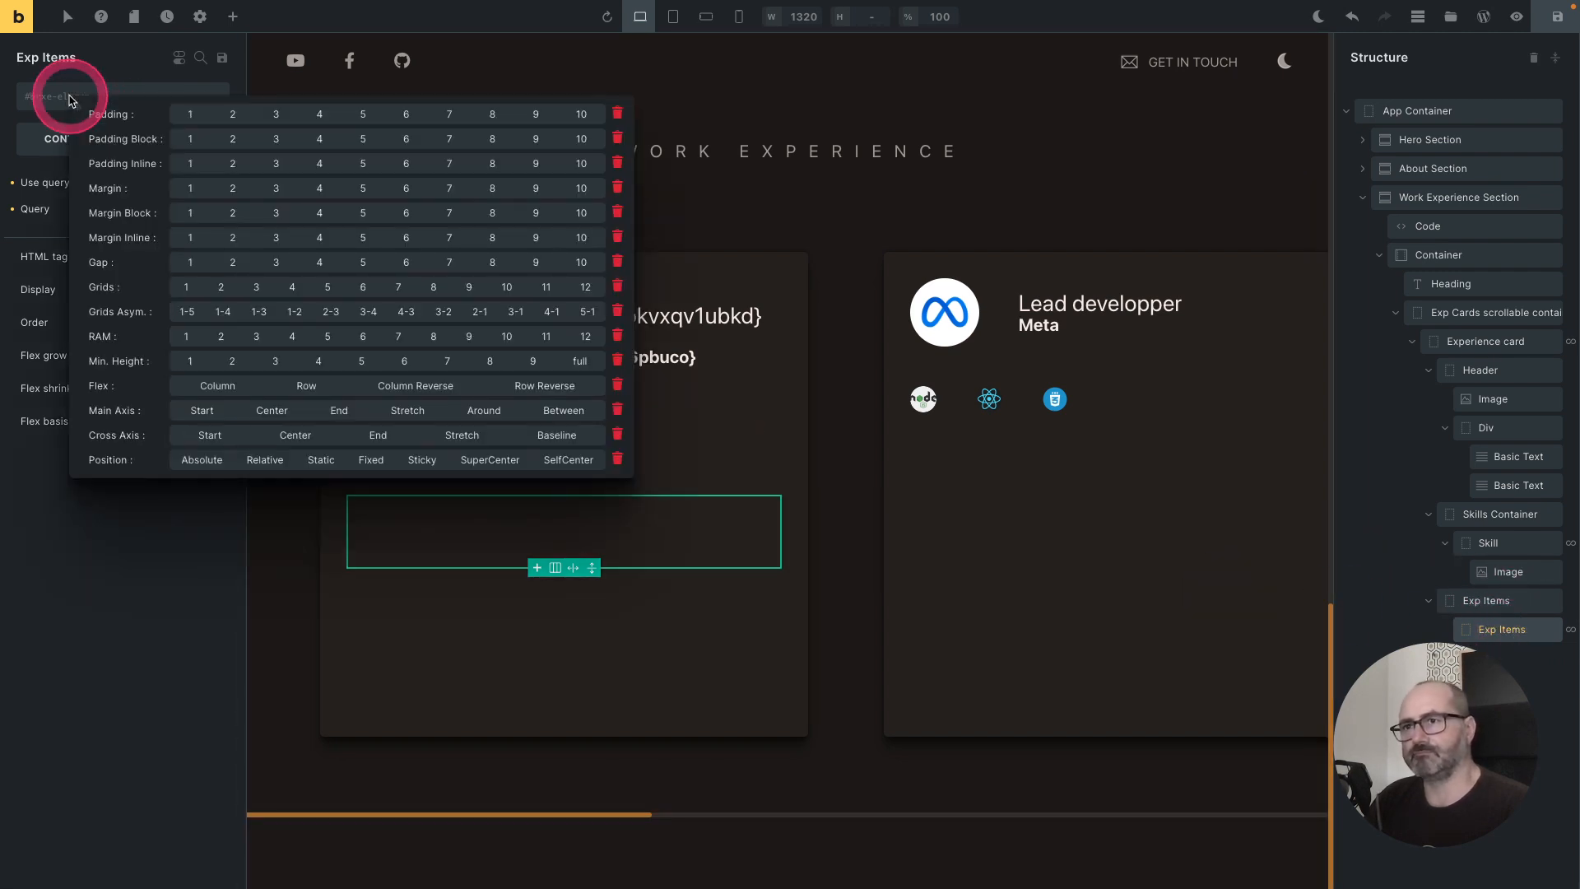
left_click(306, 386)
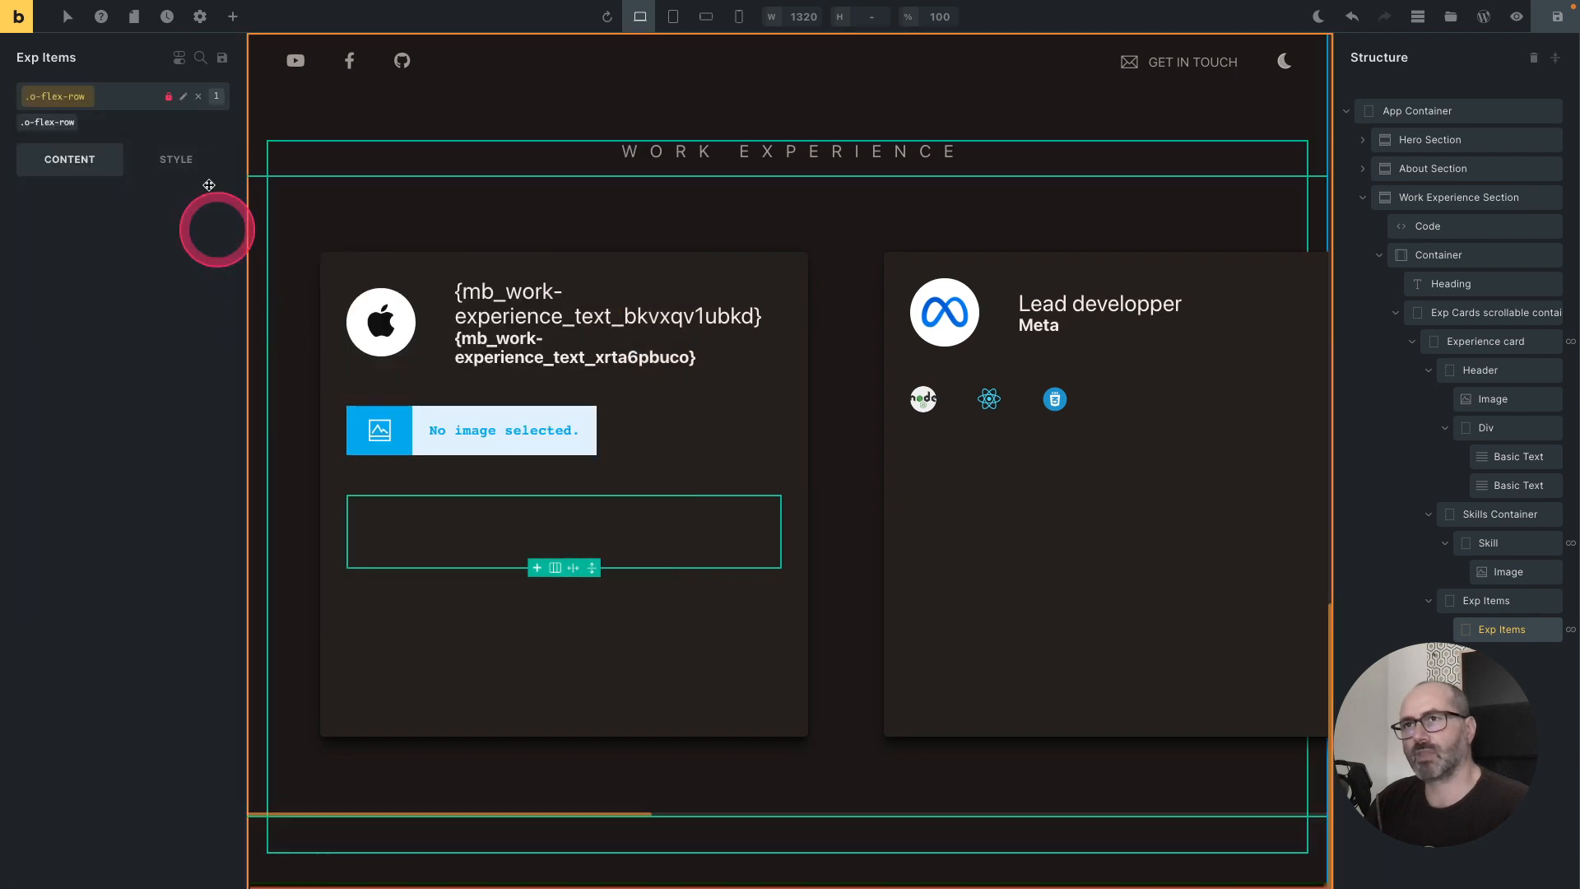
Step: Add an Icon element and a Basic Text element inside the inner Exp Items div
left_click(232, 19)
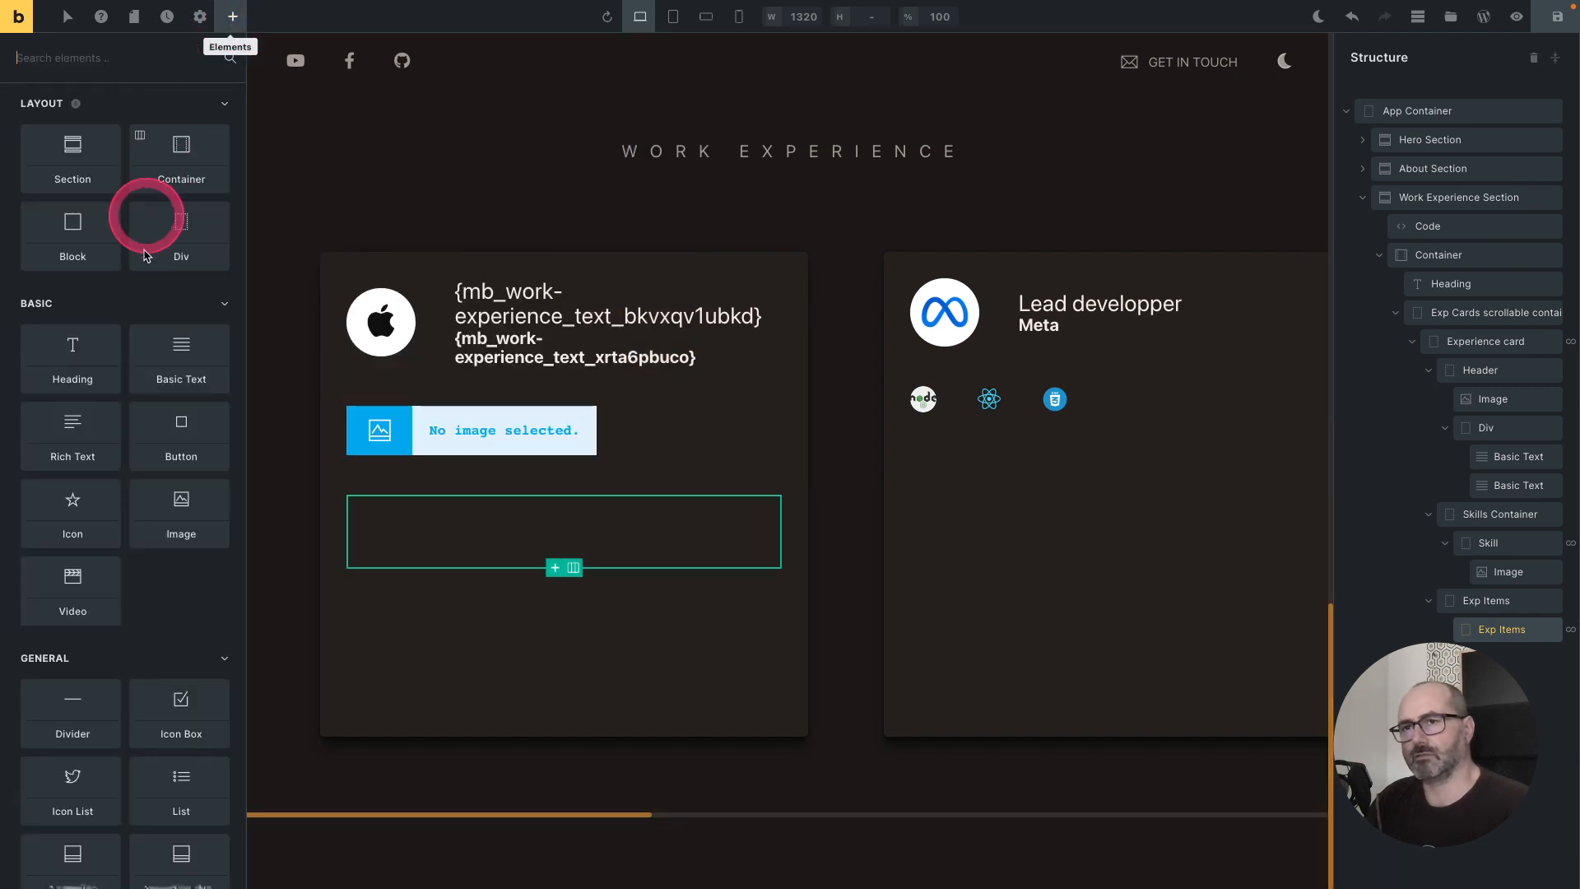
left_click(74, 516)
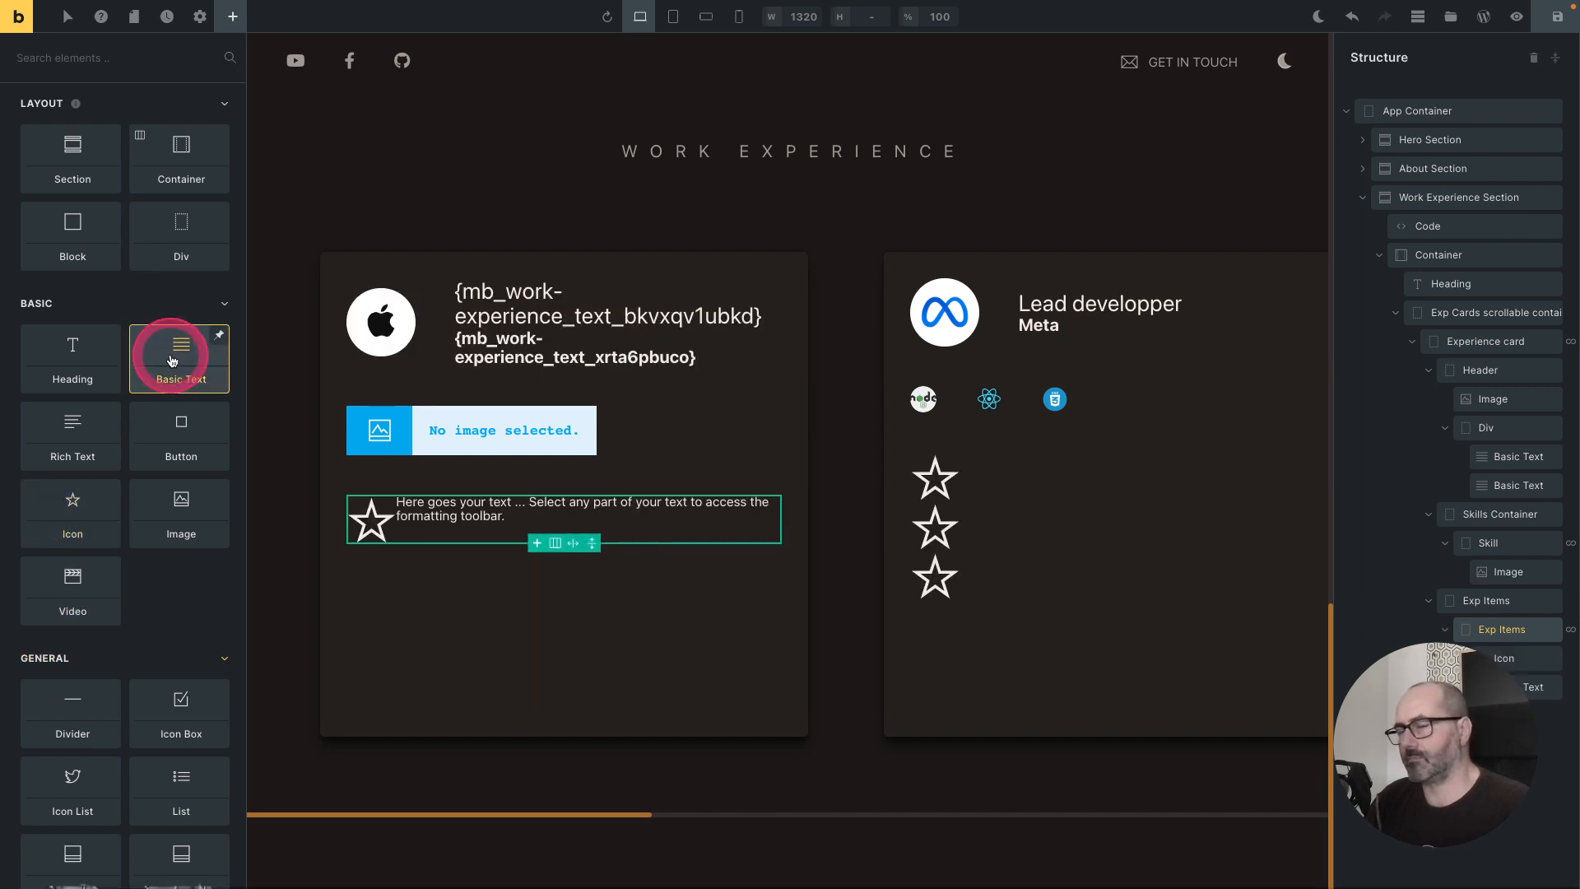
Step: Center the inner Exp Items div's contents on the cross axis and apply gap 1 with utility classes
left_click(1512, 630)
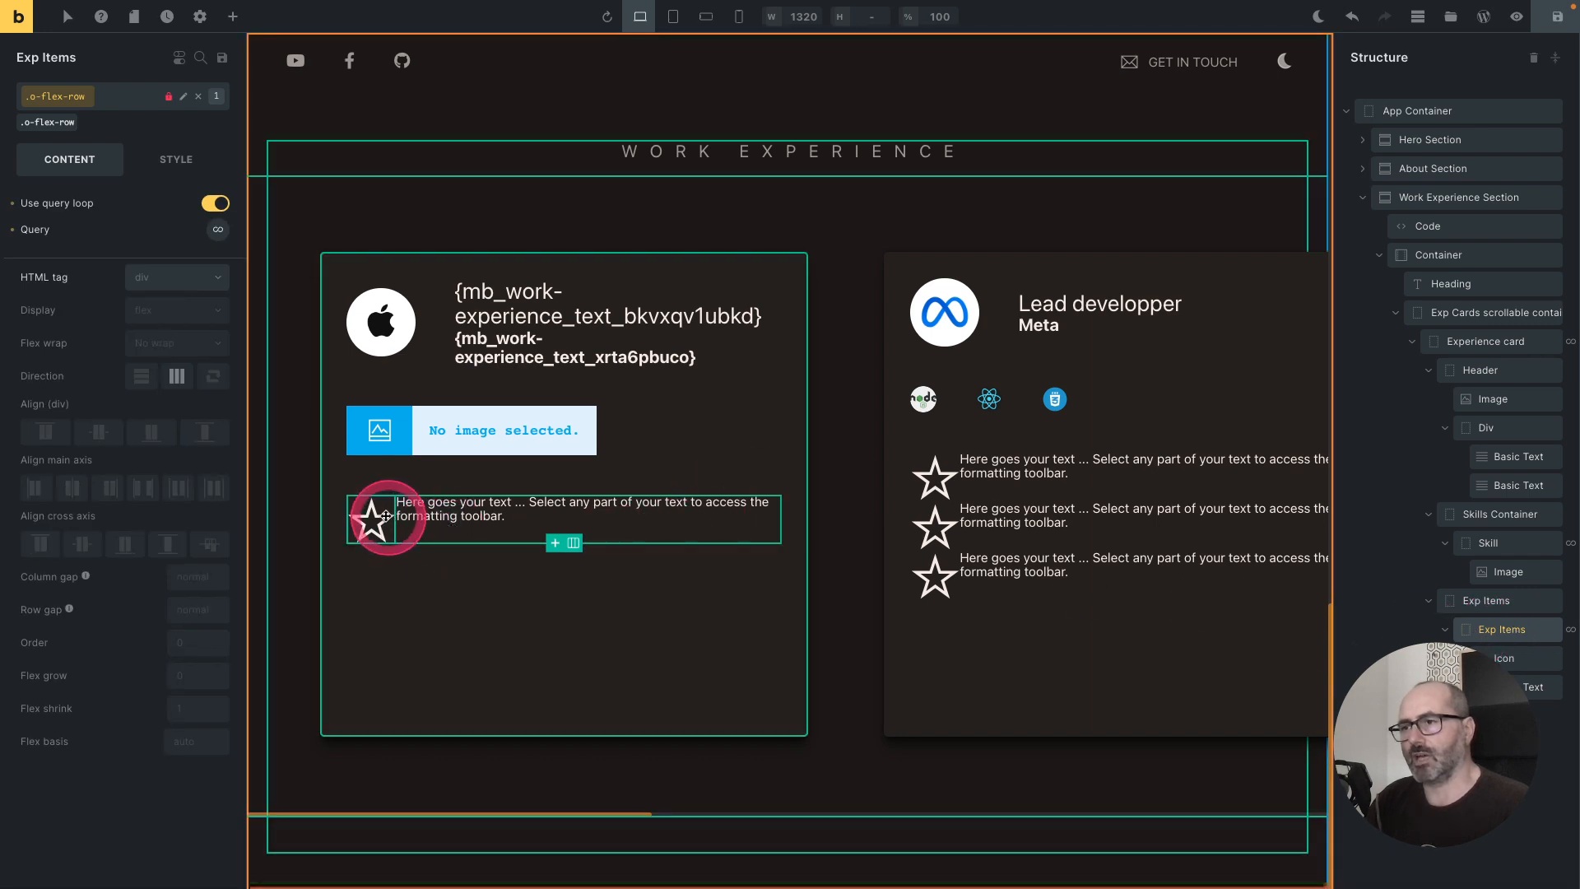
left_click(107, 101)
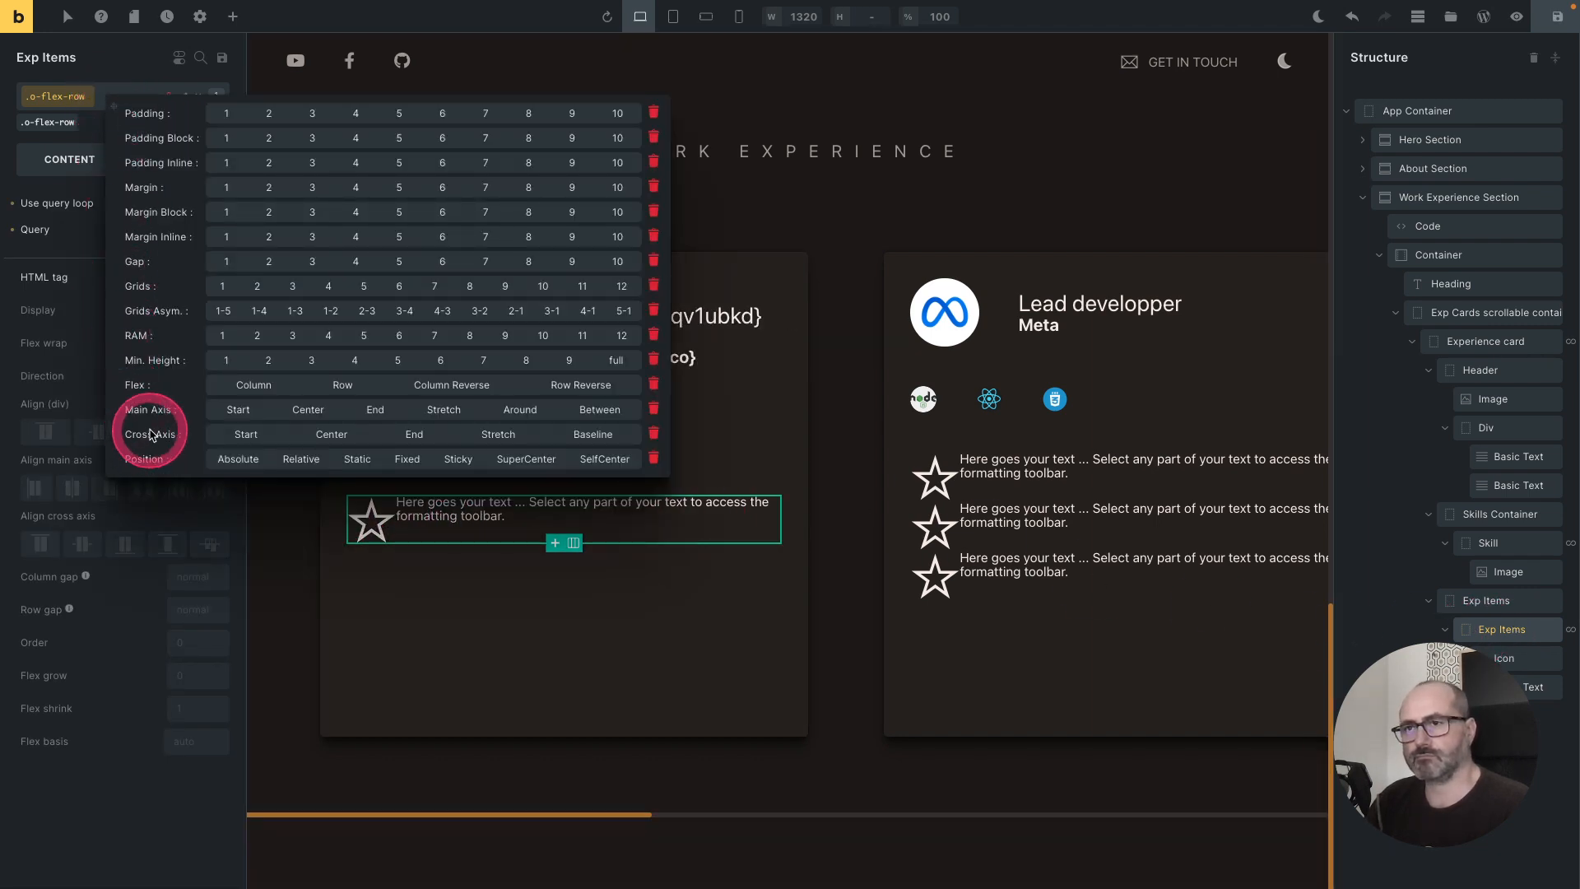
left_click(322, 433)
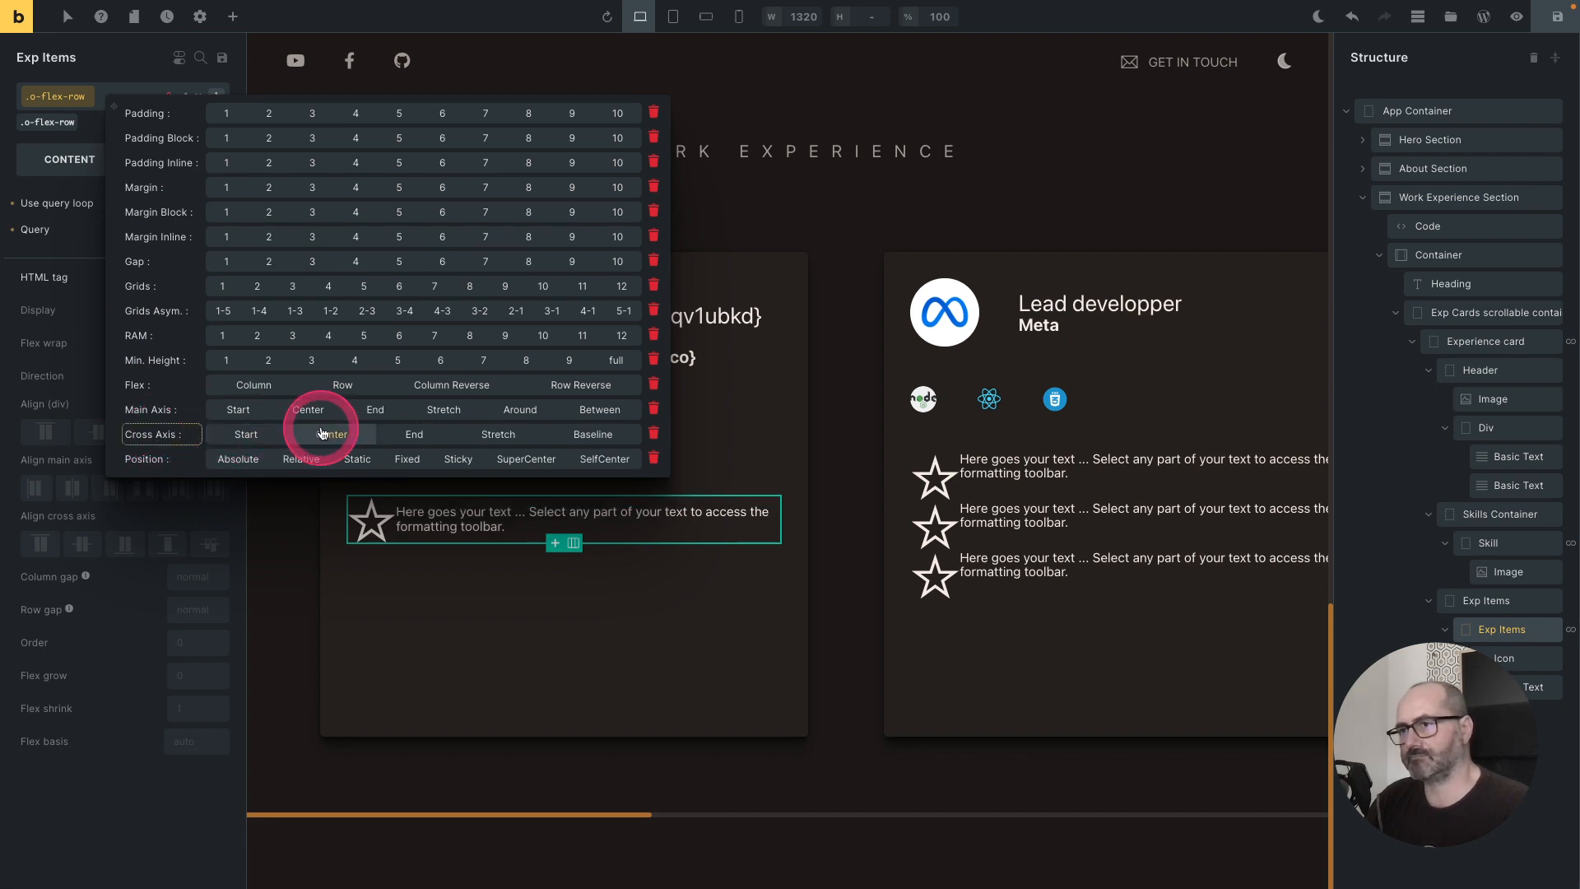
left_click(322, 434)
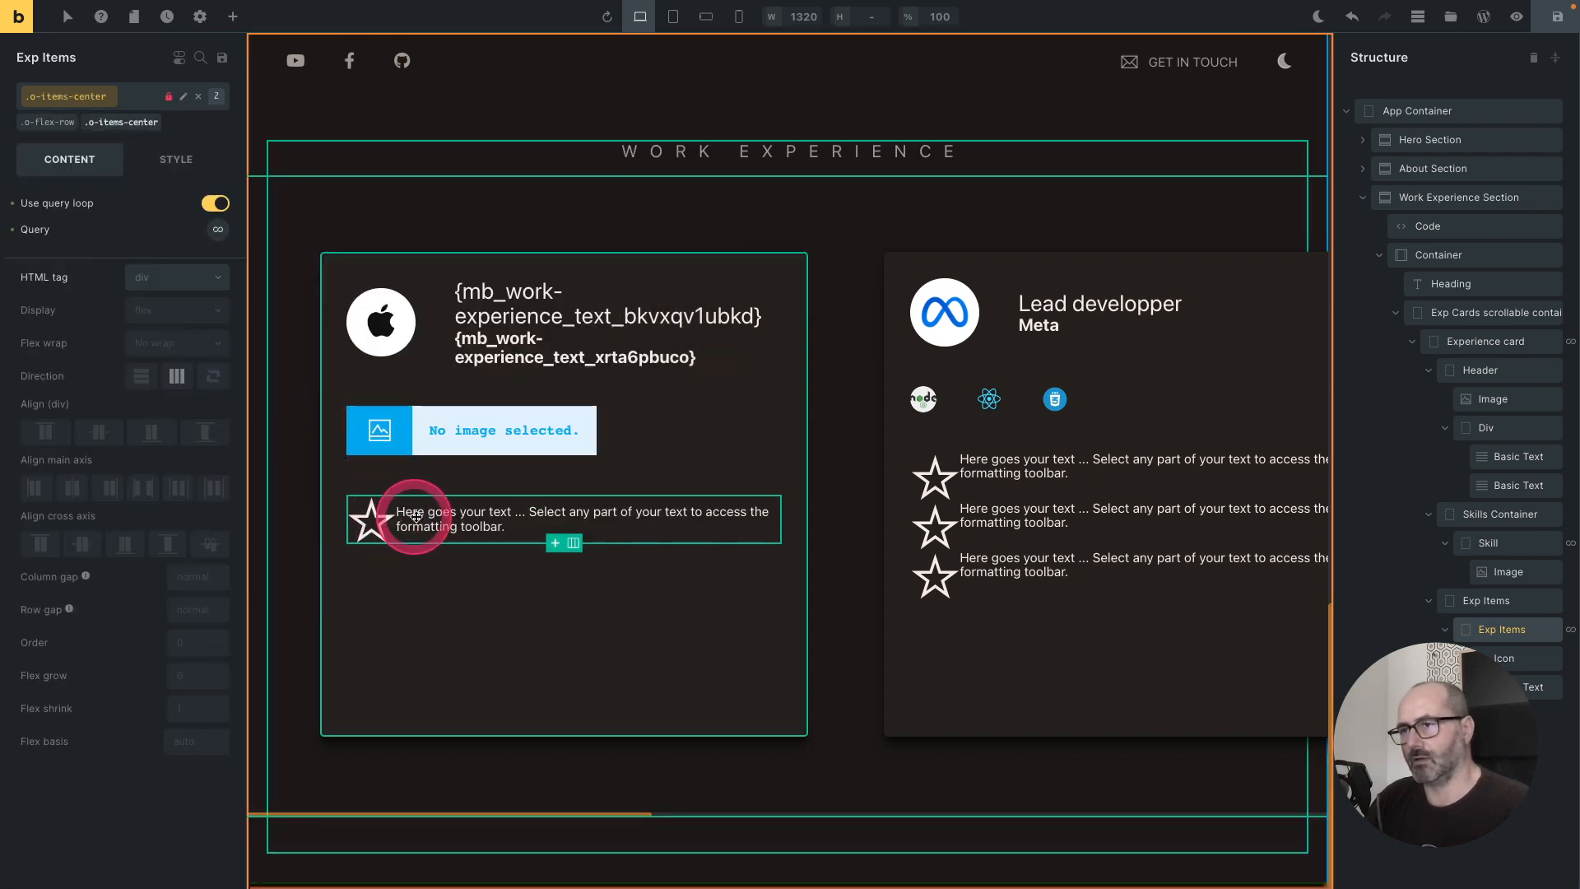
left_click(130, 97)
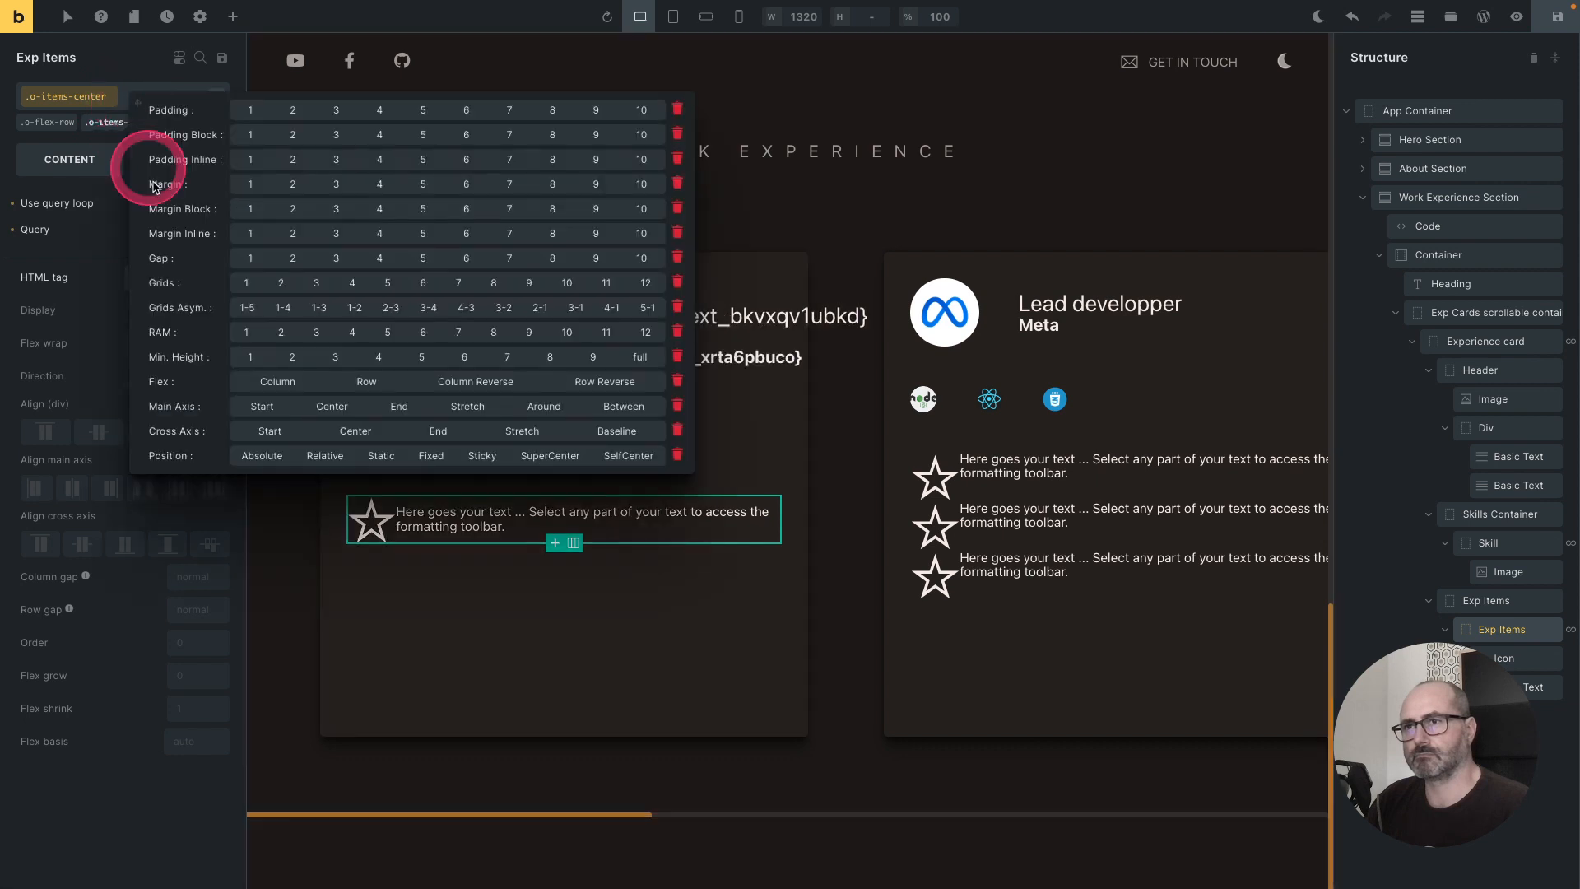
left_click(265, 261)
left_click(265, 262)
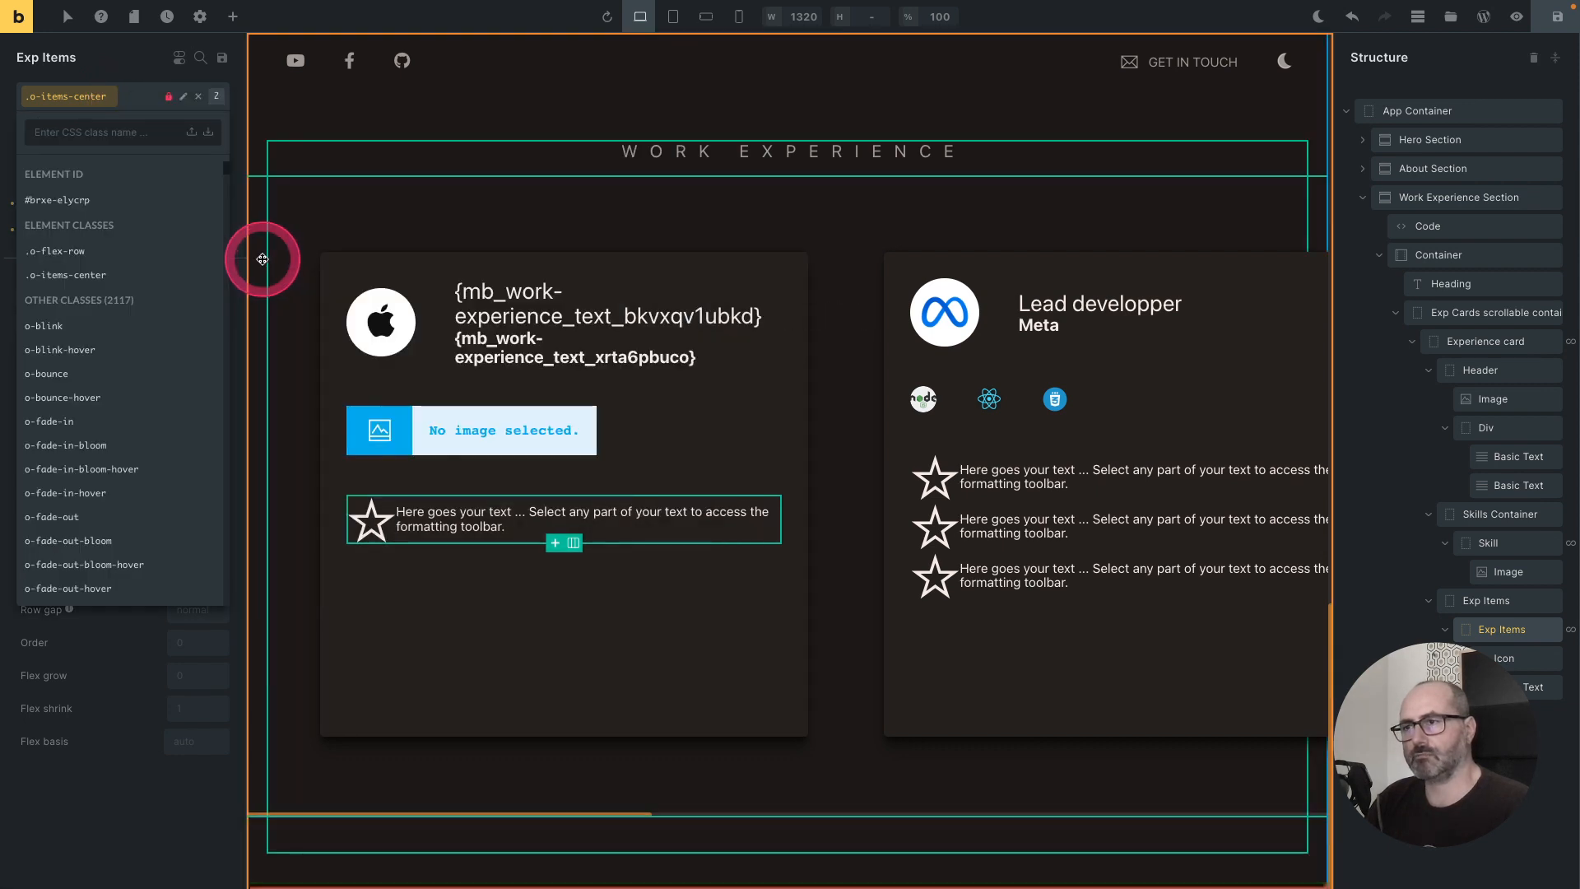
Step: Replace the experience item's star icon with the Themify right arrow ending at a vertical bar
left_click(371, 520)
left_click(218, 187)
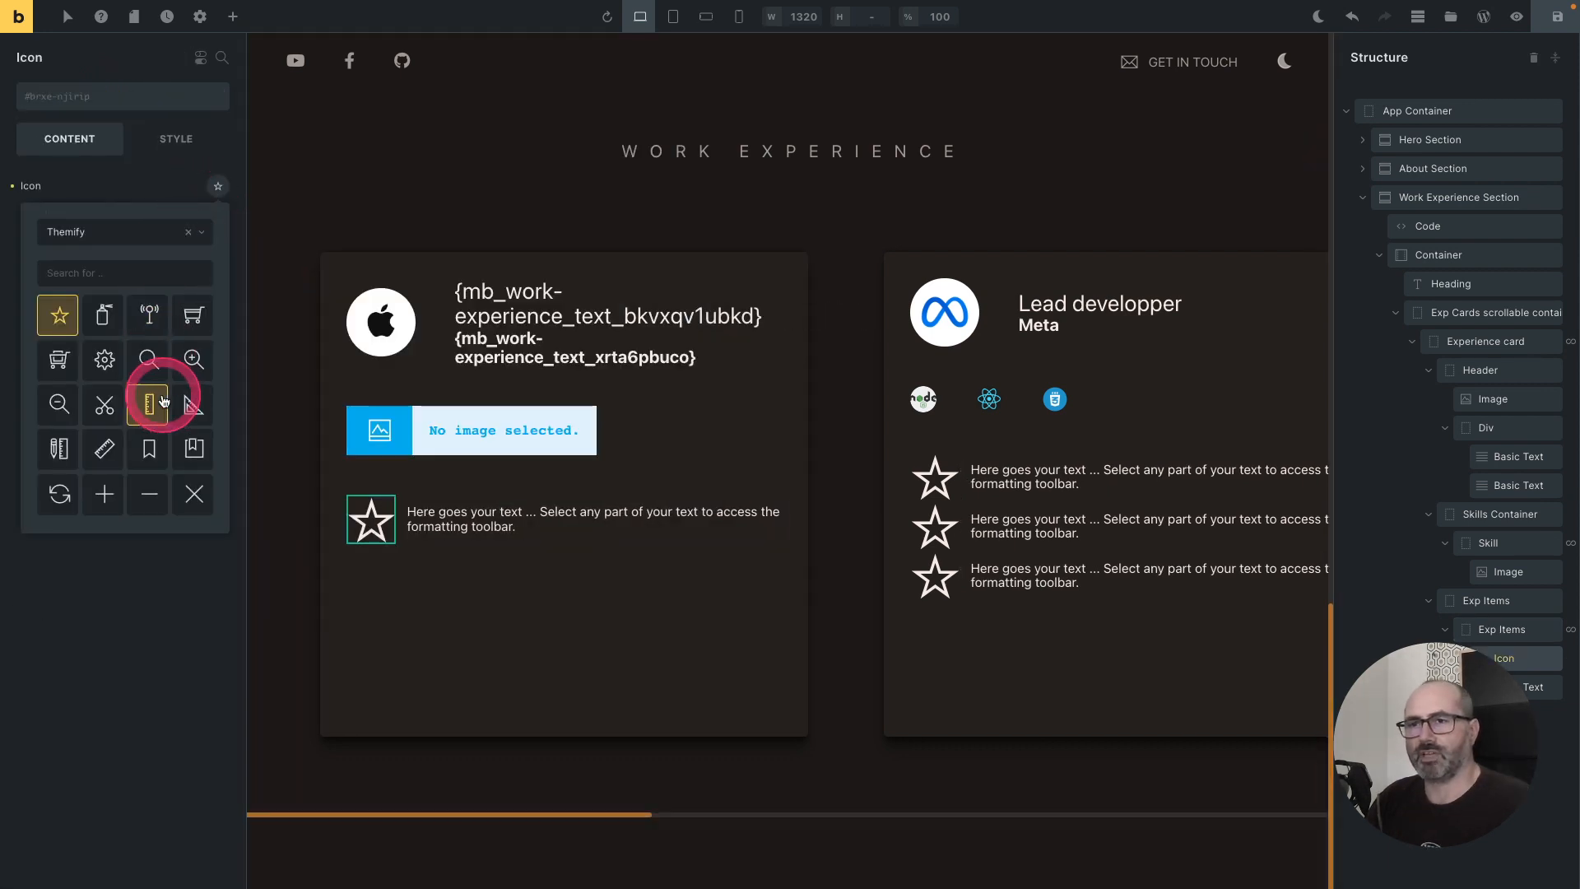
scroll(163, 398, "down", 2)
scroll(162, 398, "down", 3)
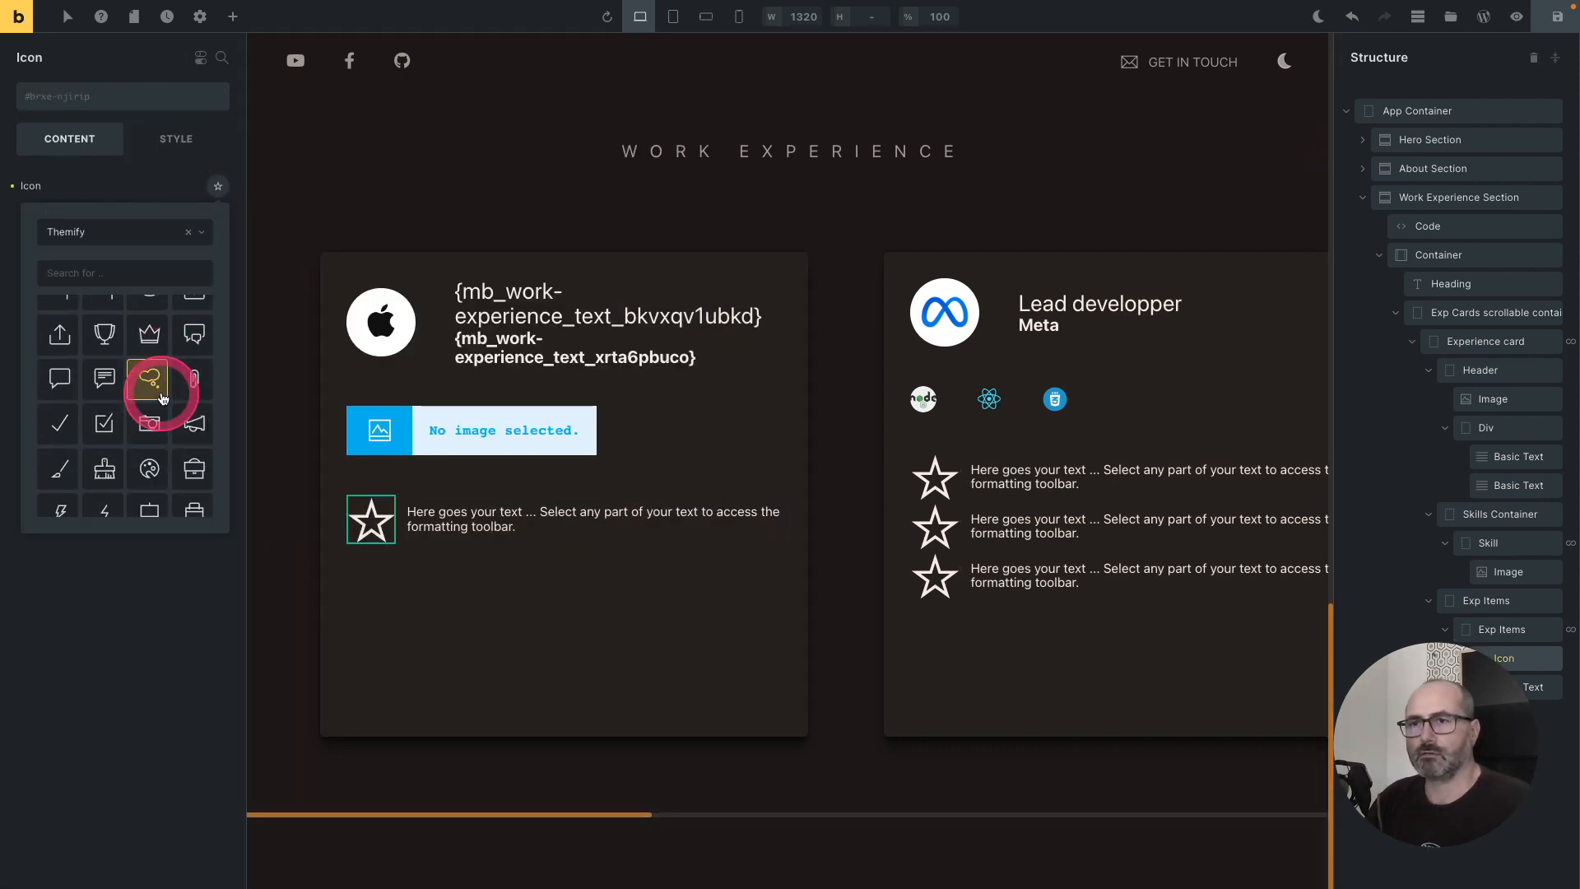
scroll(162, 398, "down", 5)
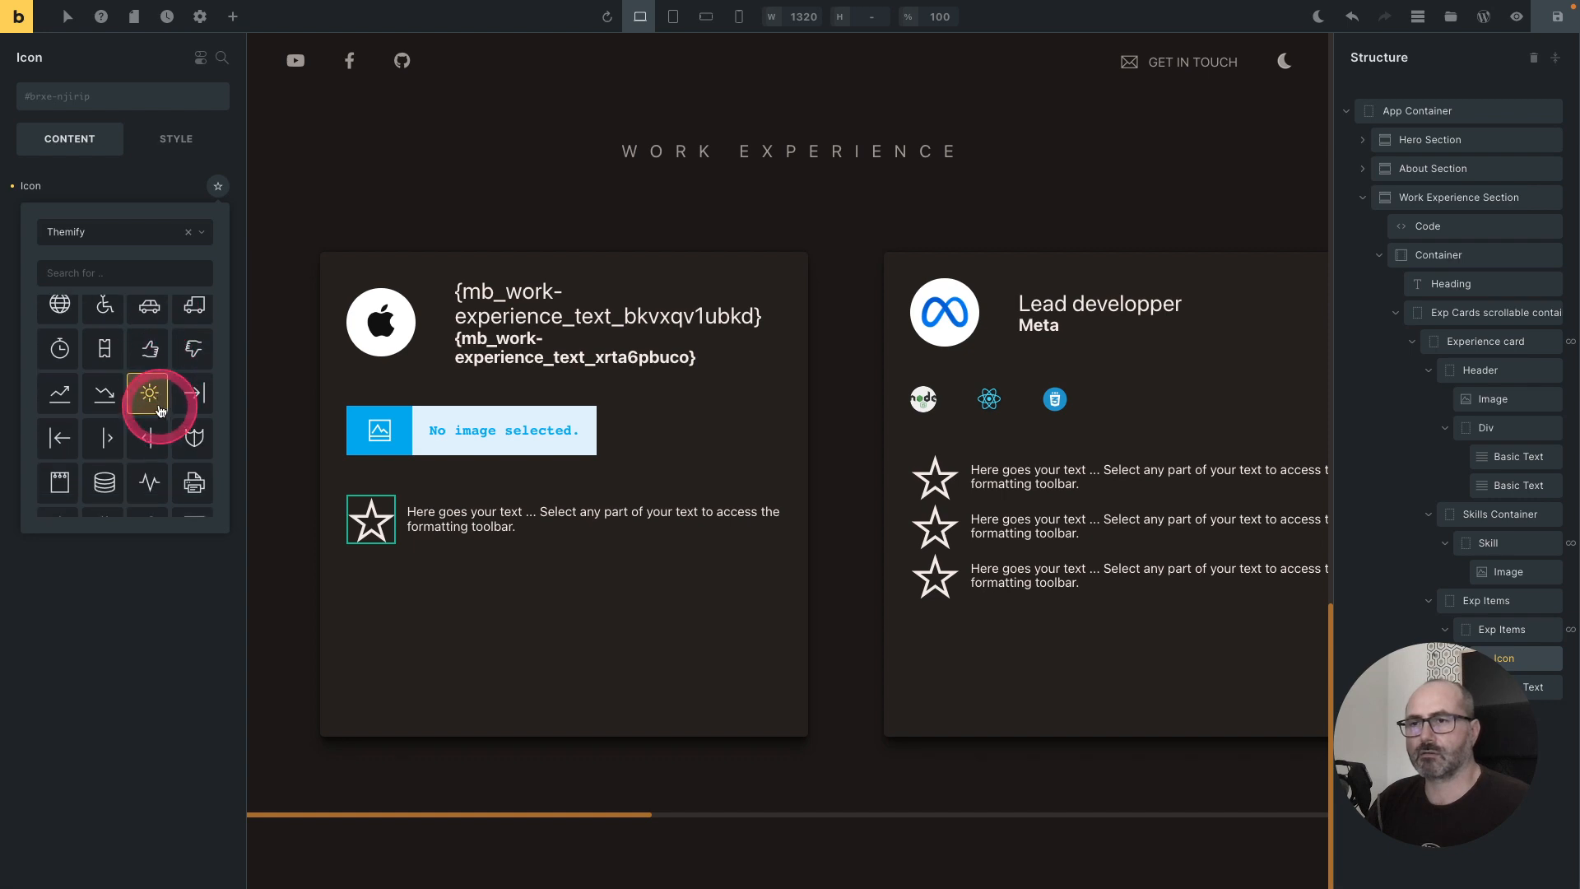
left_click(195, 395)
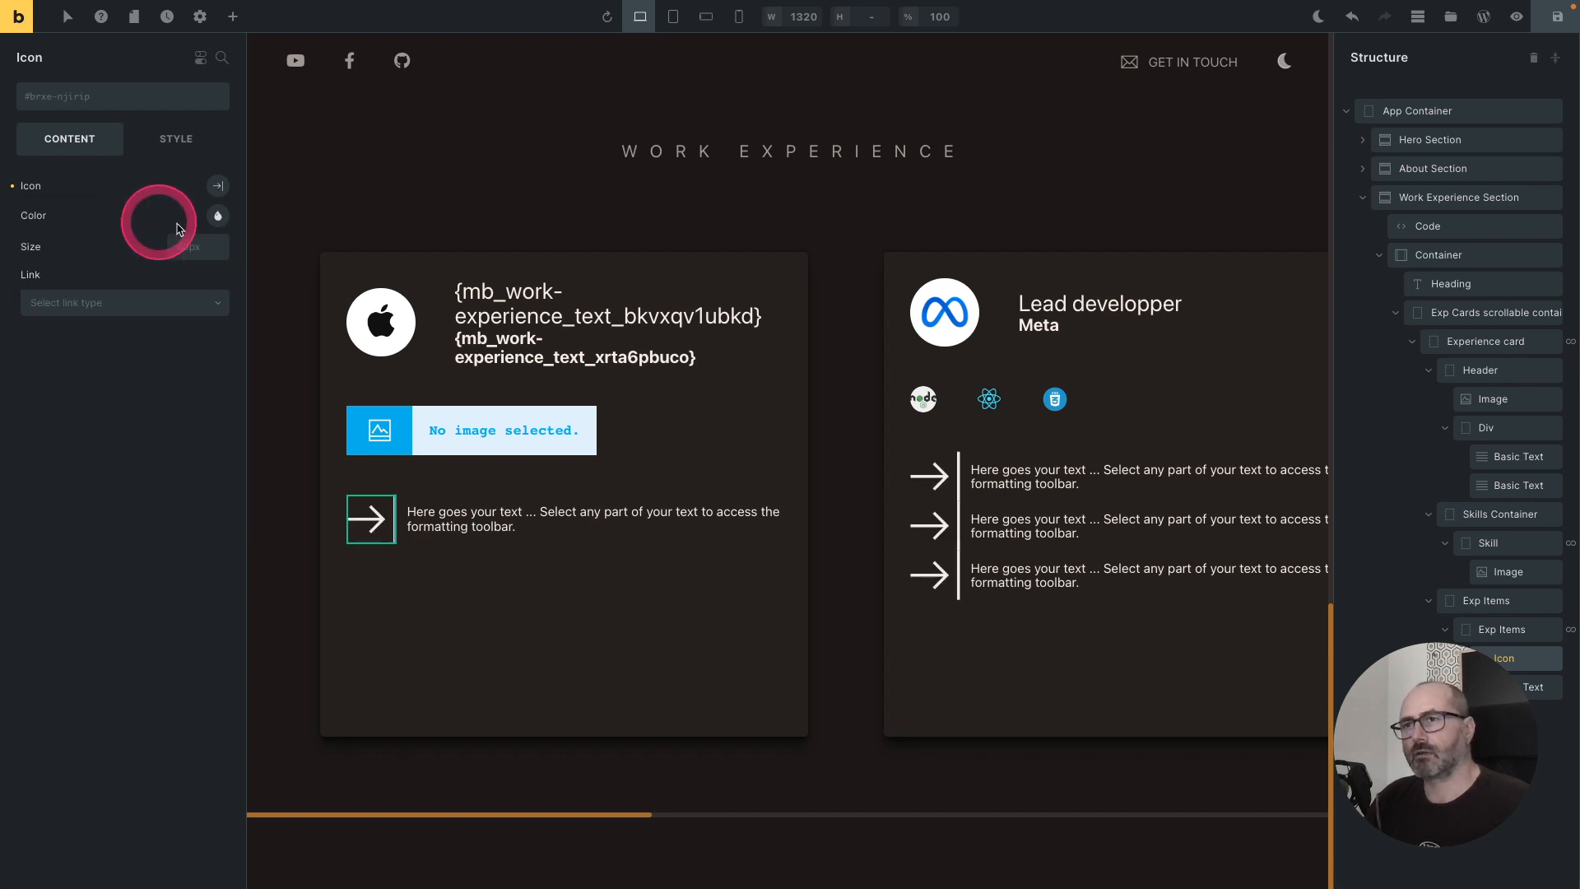
Step: Set the arrow icon's color to Accent and its size to fluid size 2
left_click(218, 218)
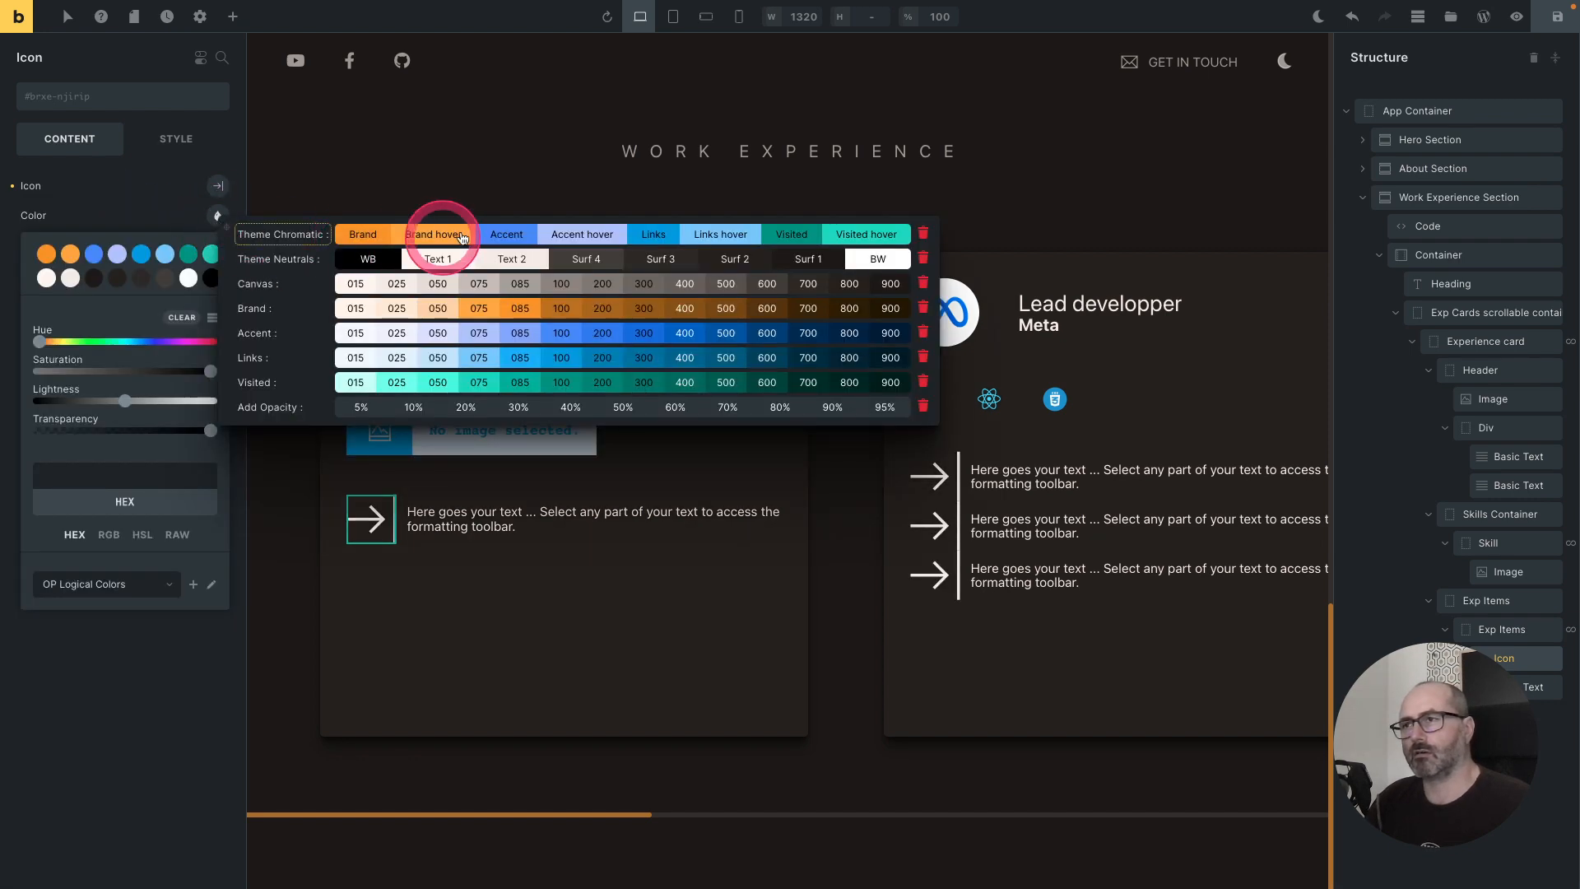
left_click(502, 232)
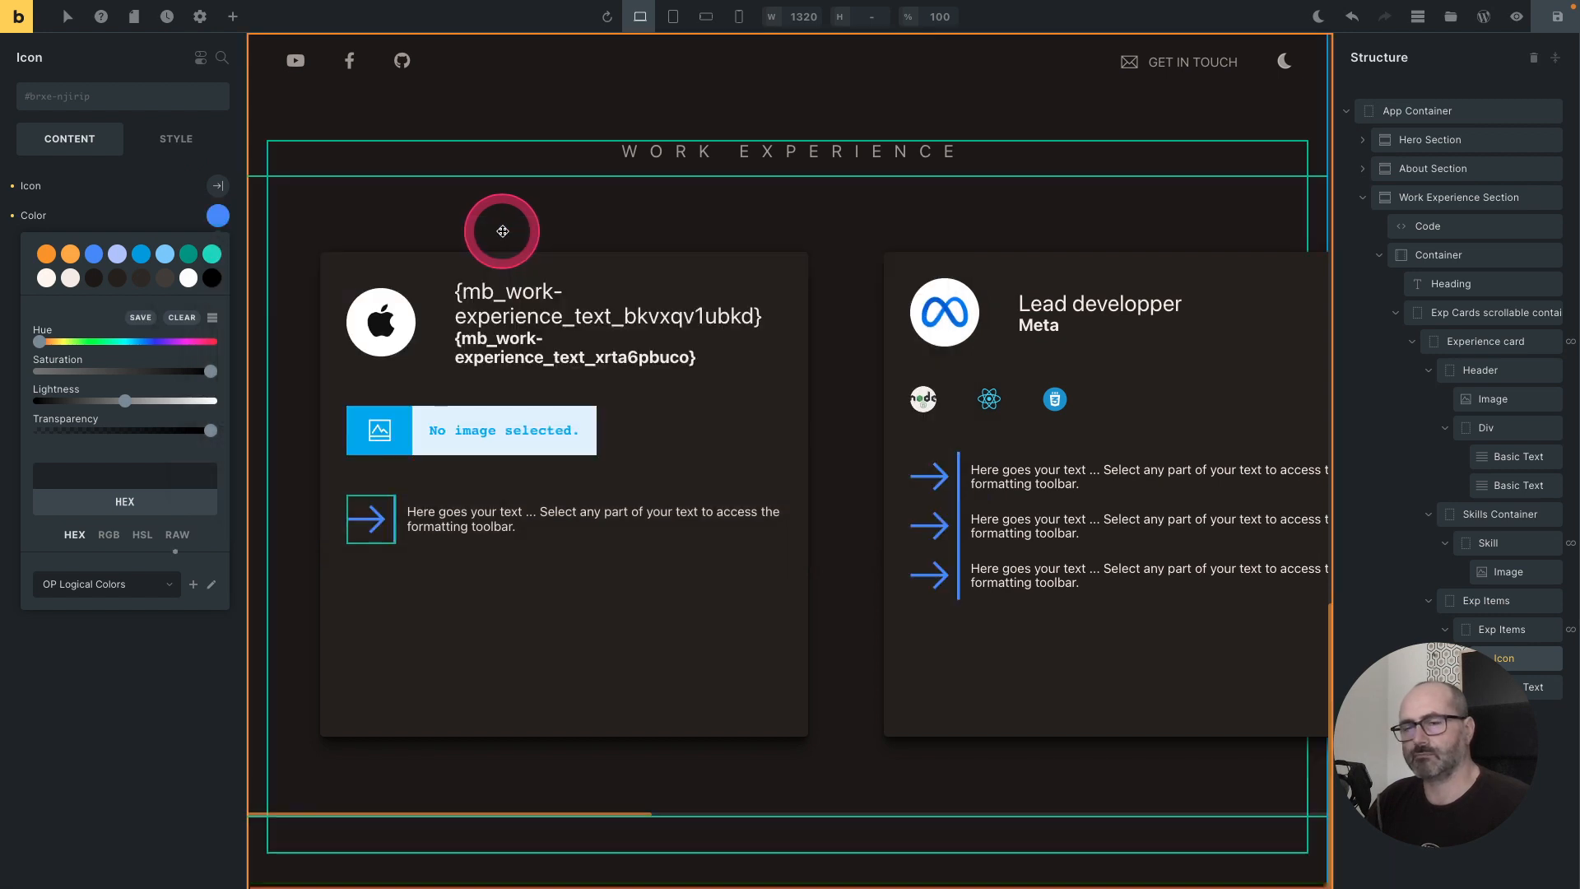
left_click(194, 248)
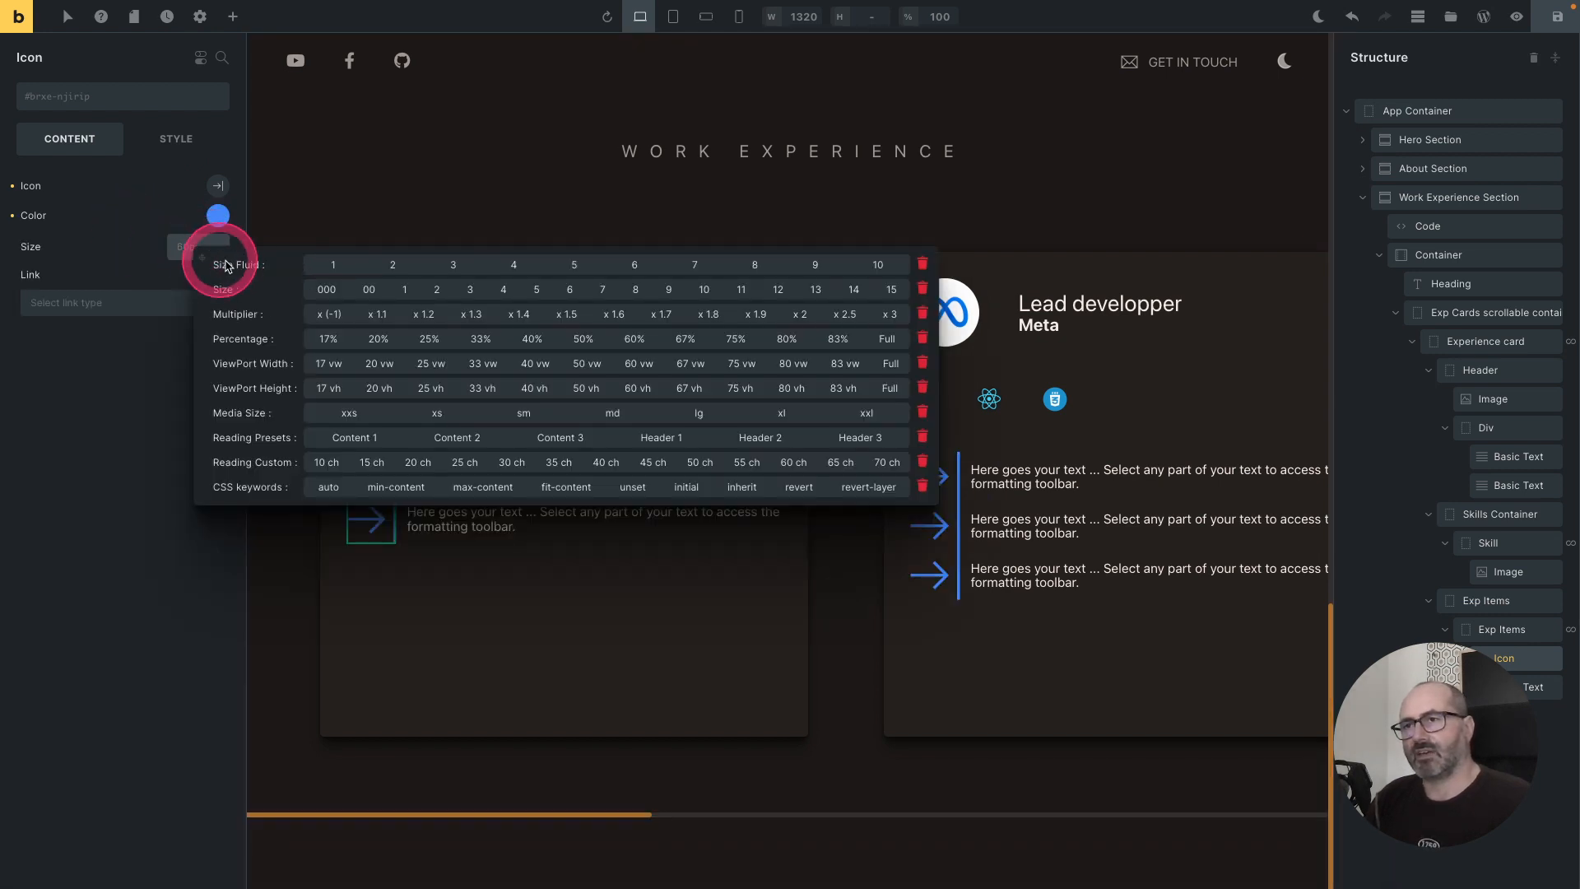
left_click(376, 270)
left_click(388, 264)
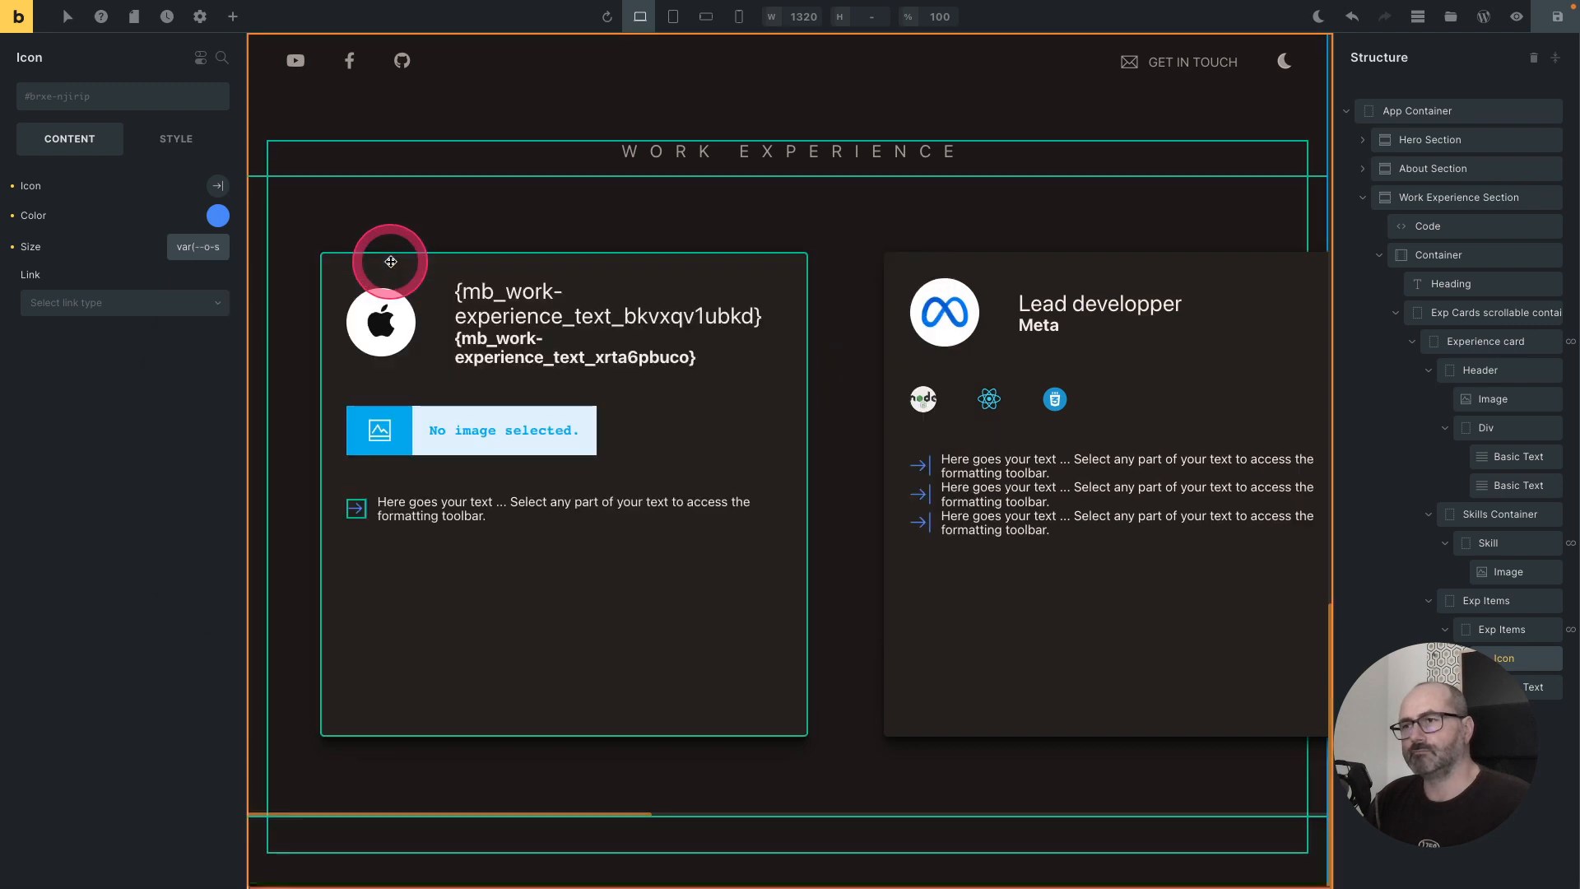
Step: Replace the Basic Text placeholder beside the arrow with the dynamic data tag Experience Item (Experience Items)
left_click(420, 511)
left_click(452, 506)
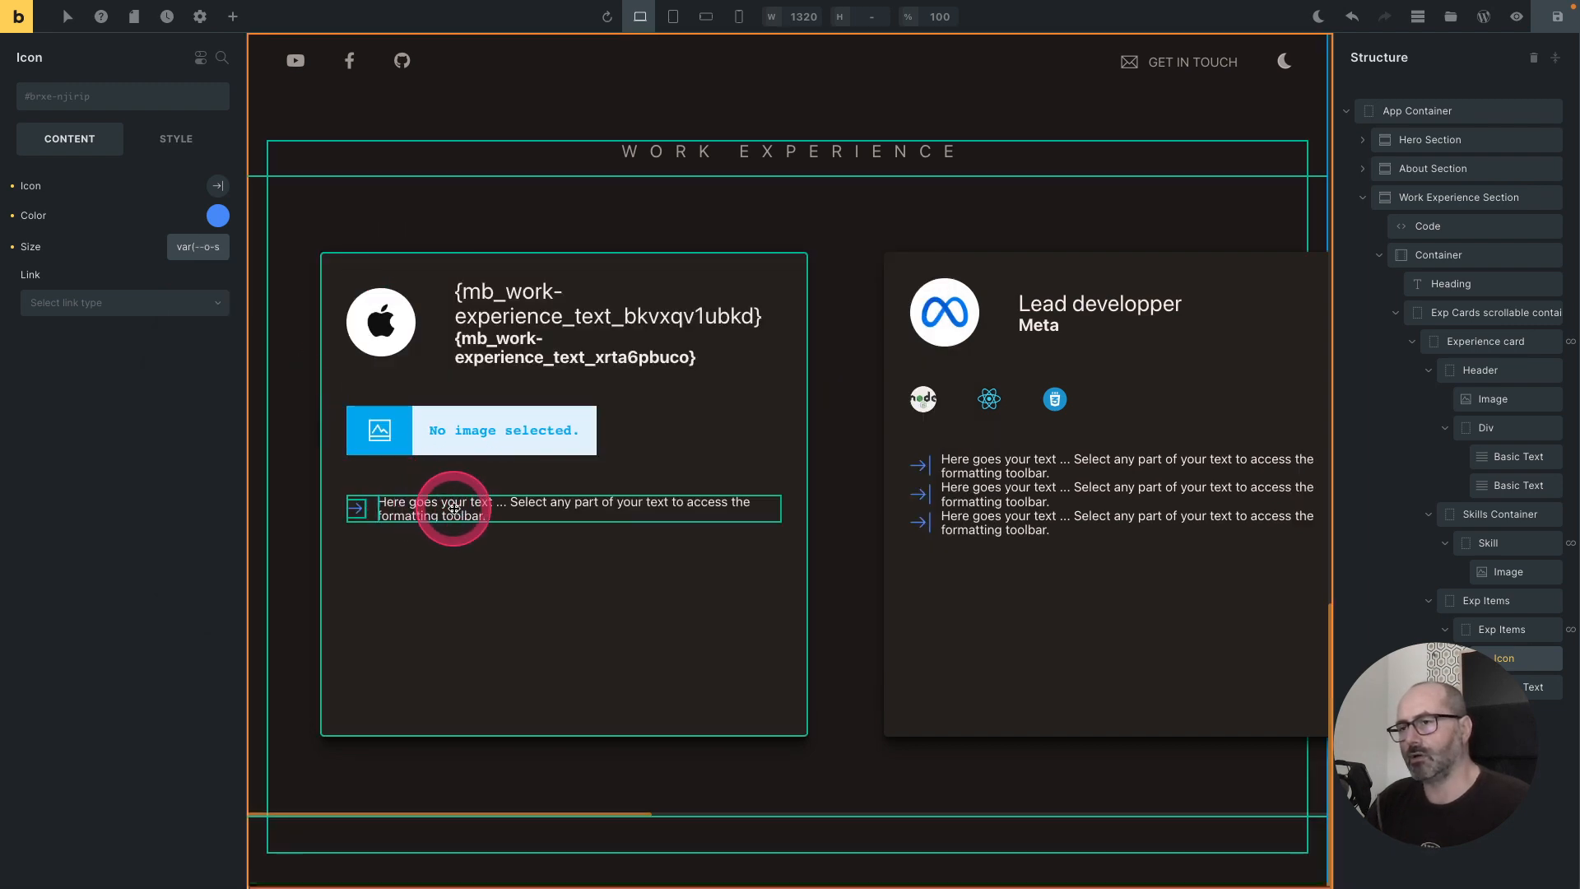
left_click(195, 211)
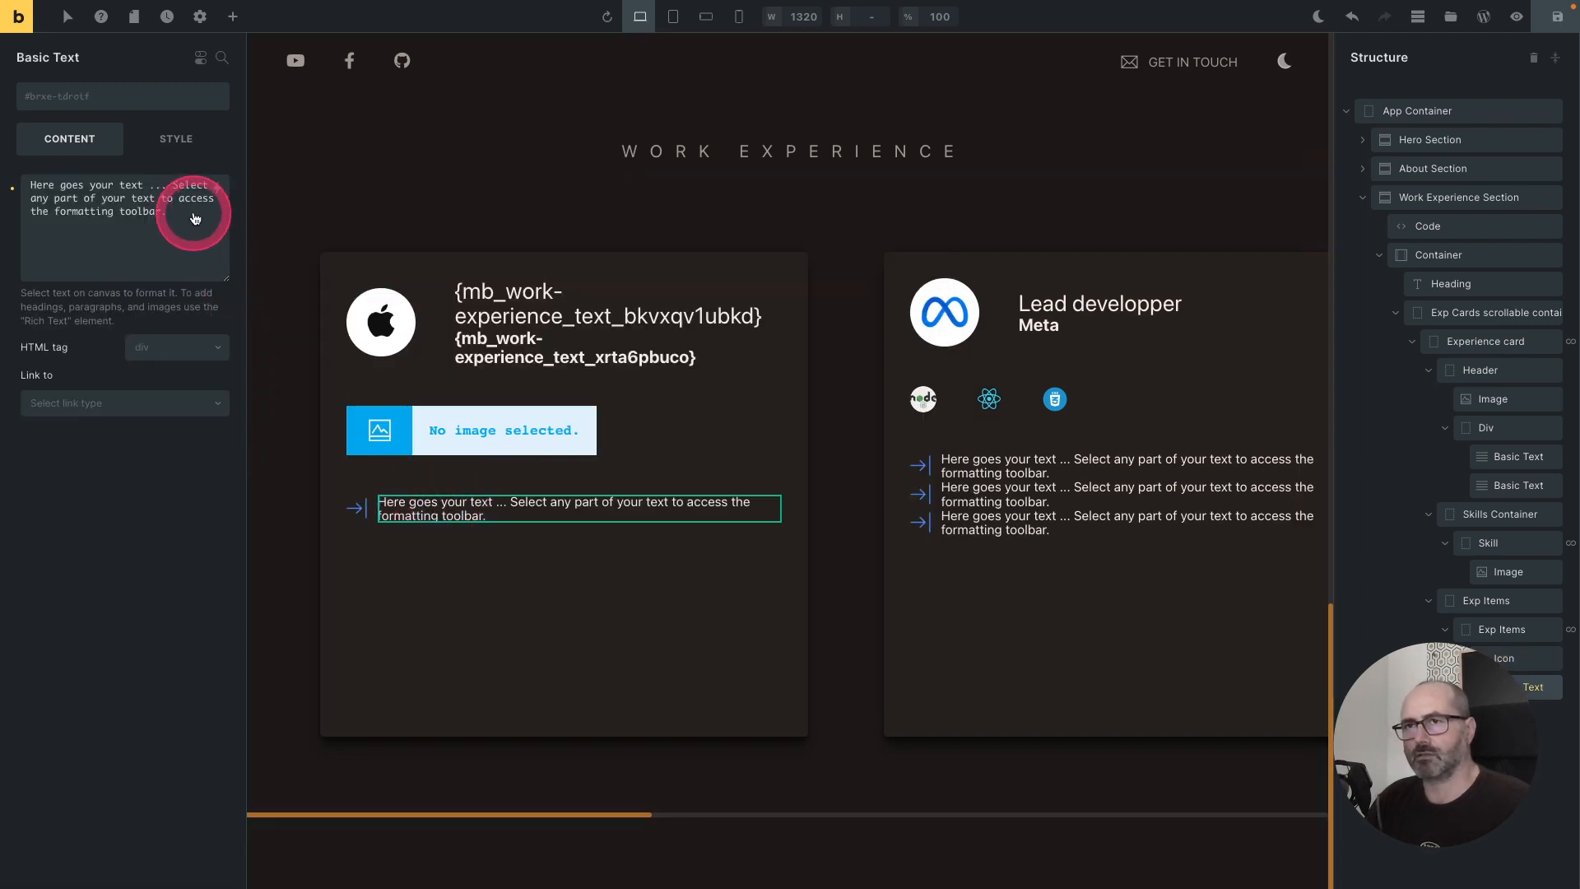
triple_click(179, 220)
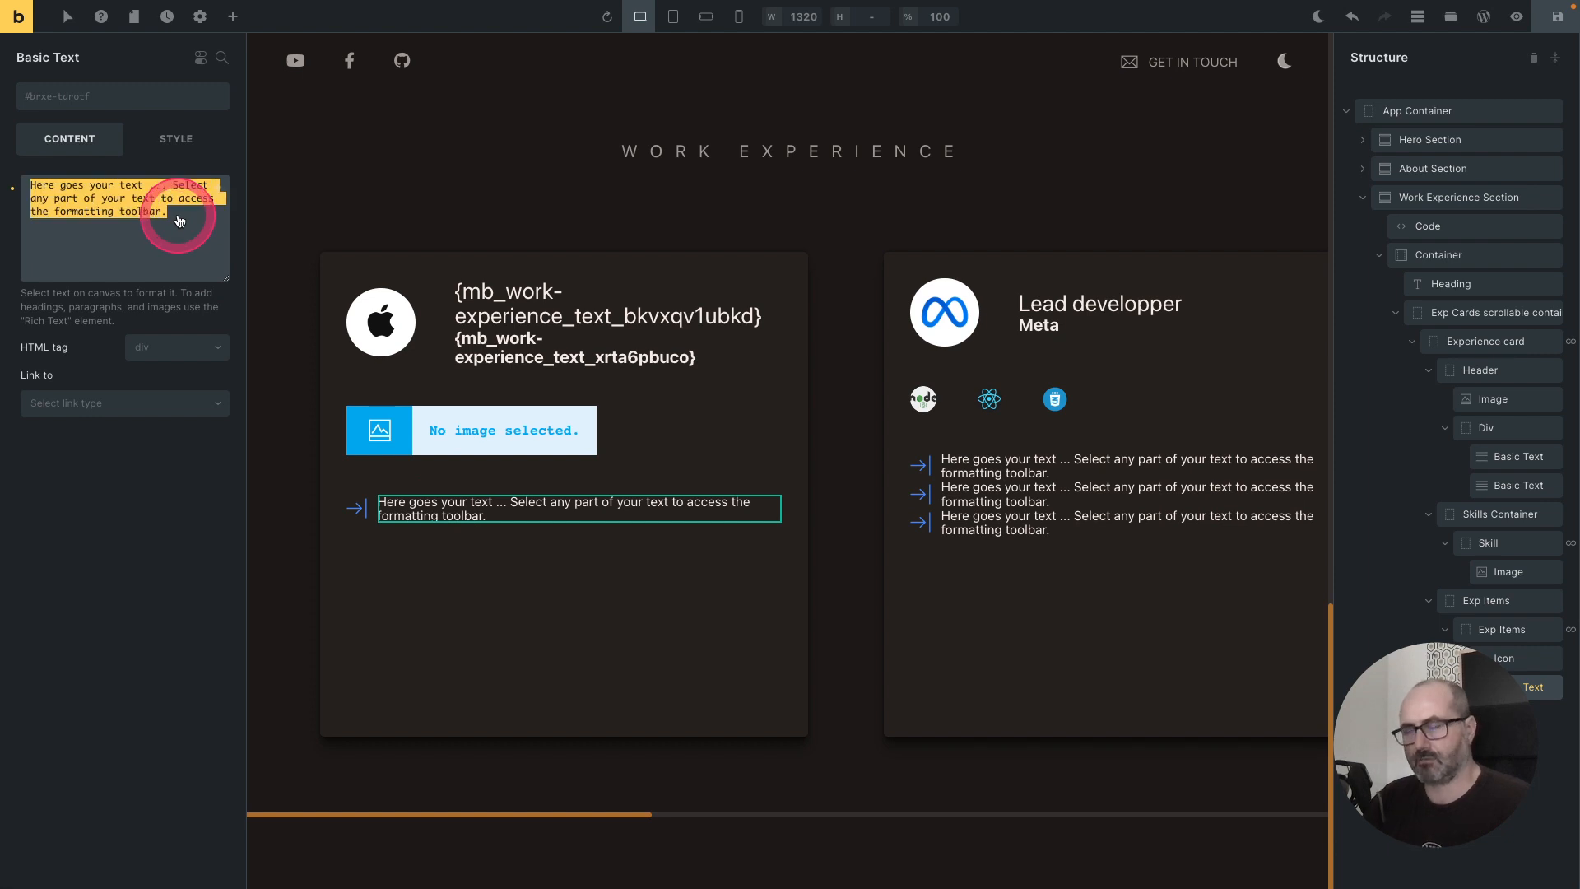
key("BackSpace")
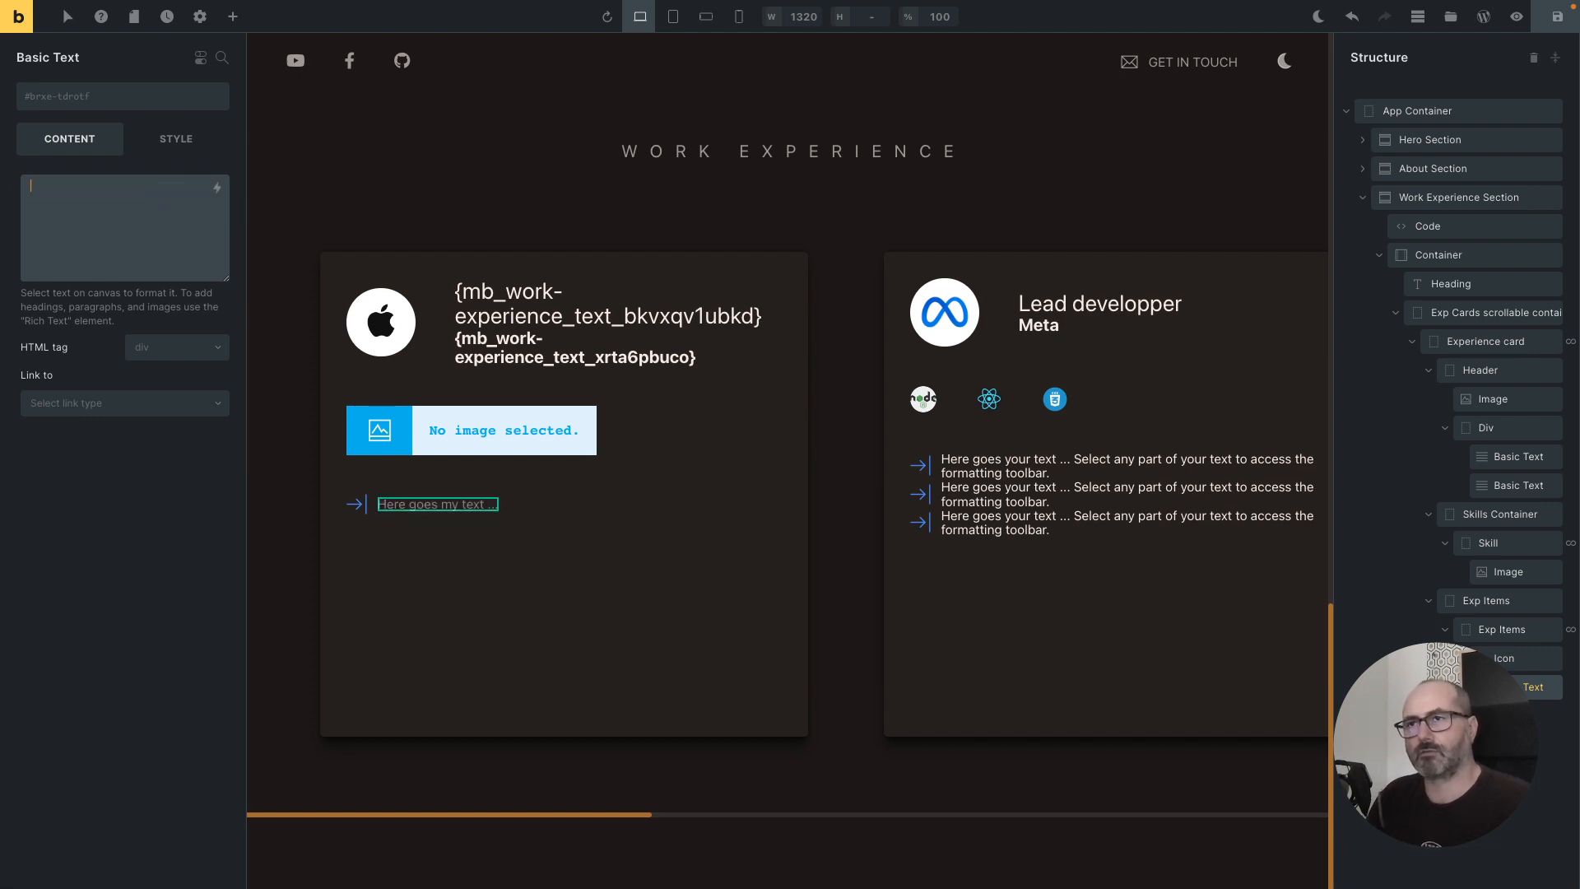
left_click(217, 191)
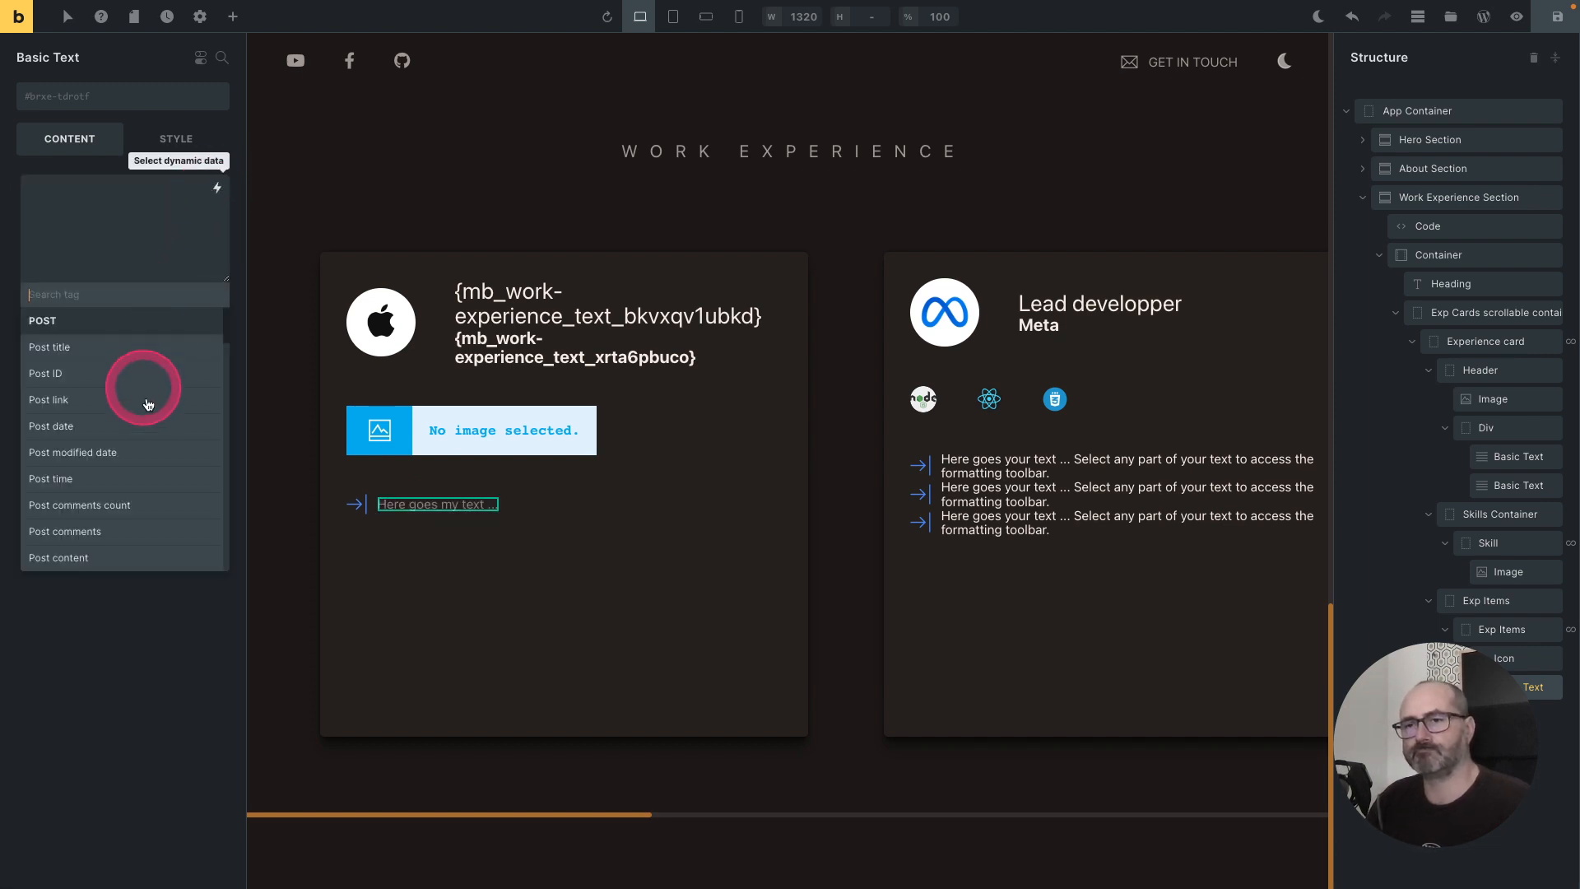
scroll(148, 404, "down", 10)
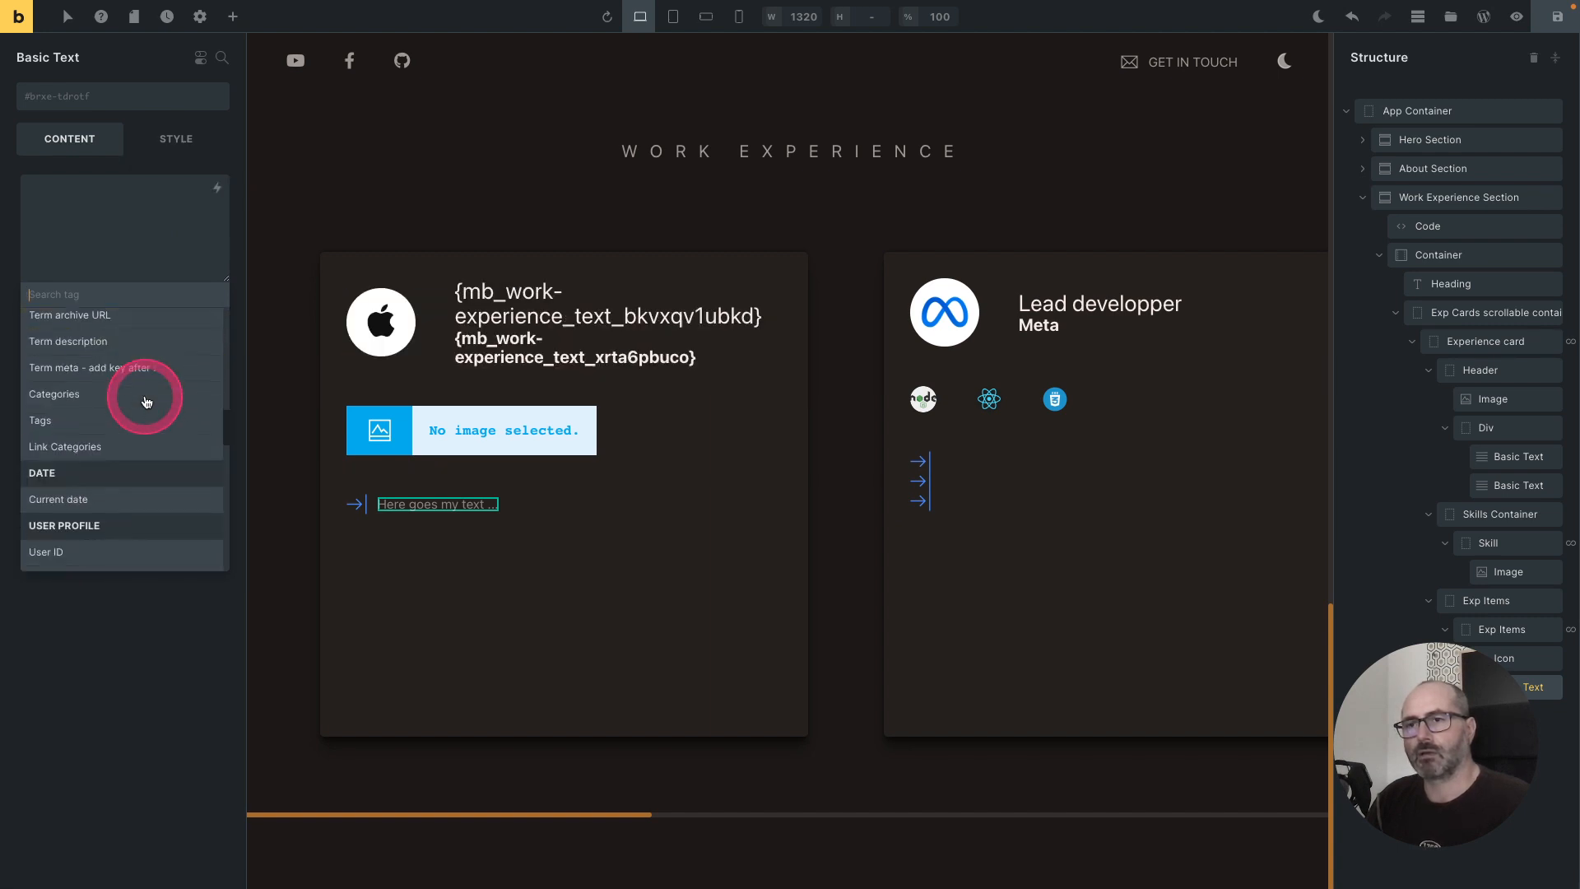
scroll(145, 401, "down", 2)
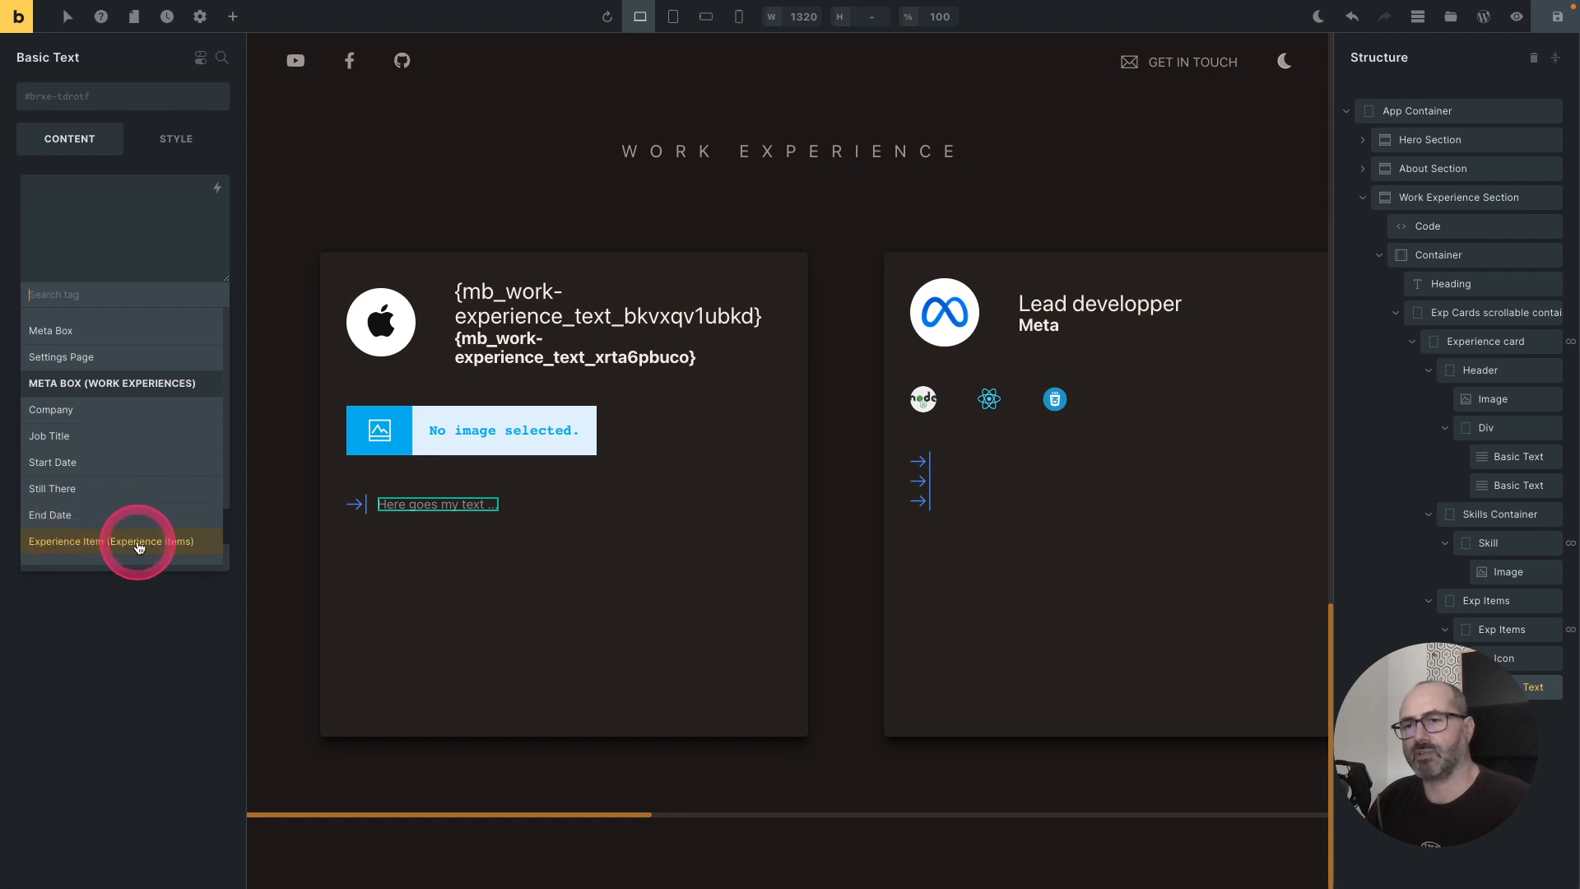
left_click(175, 543)
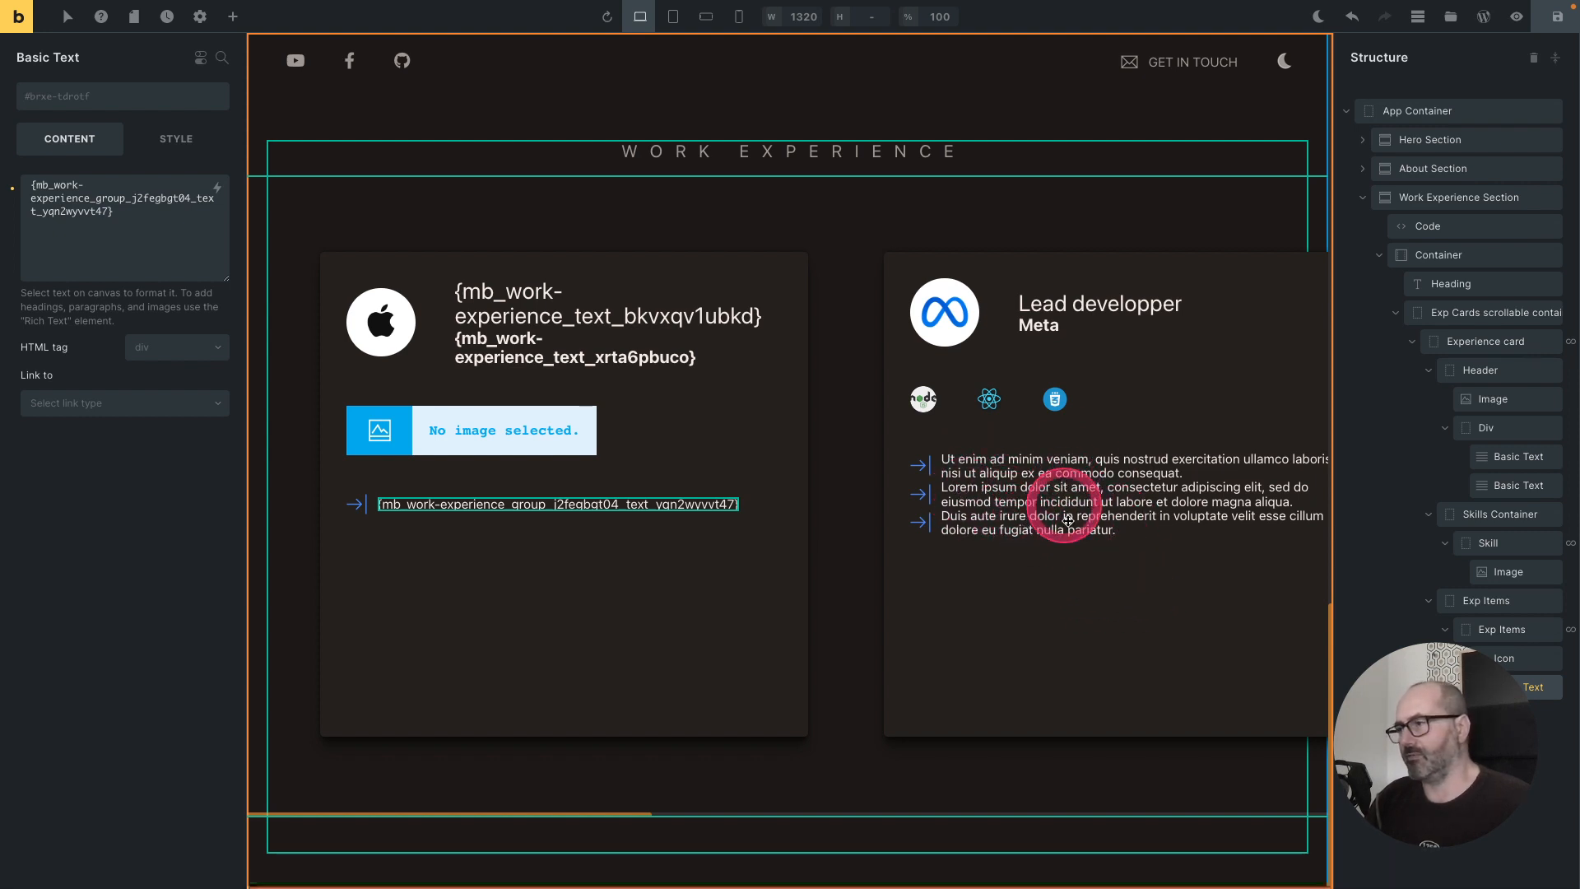
Step: Lay out the outer Exp Items div as a flex column with gap 1 using utility classes
left_click(1477, 607)
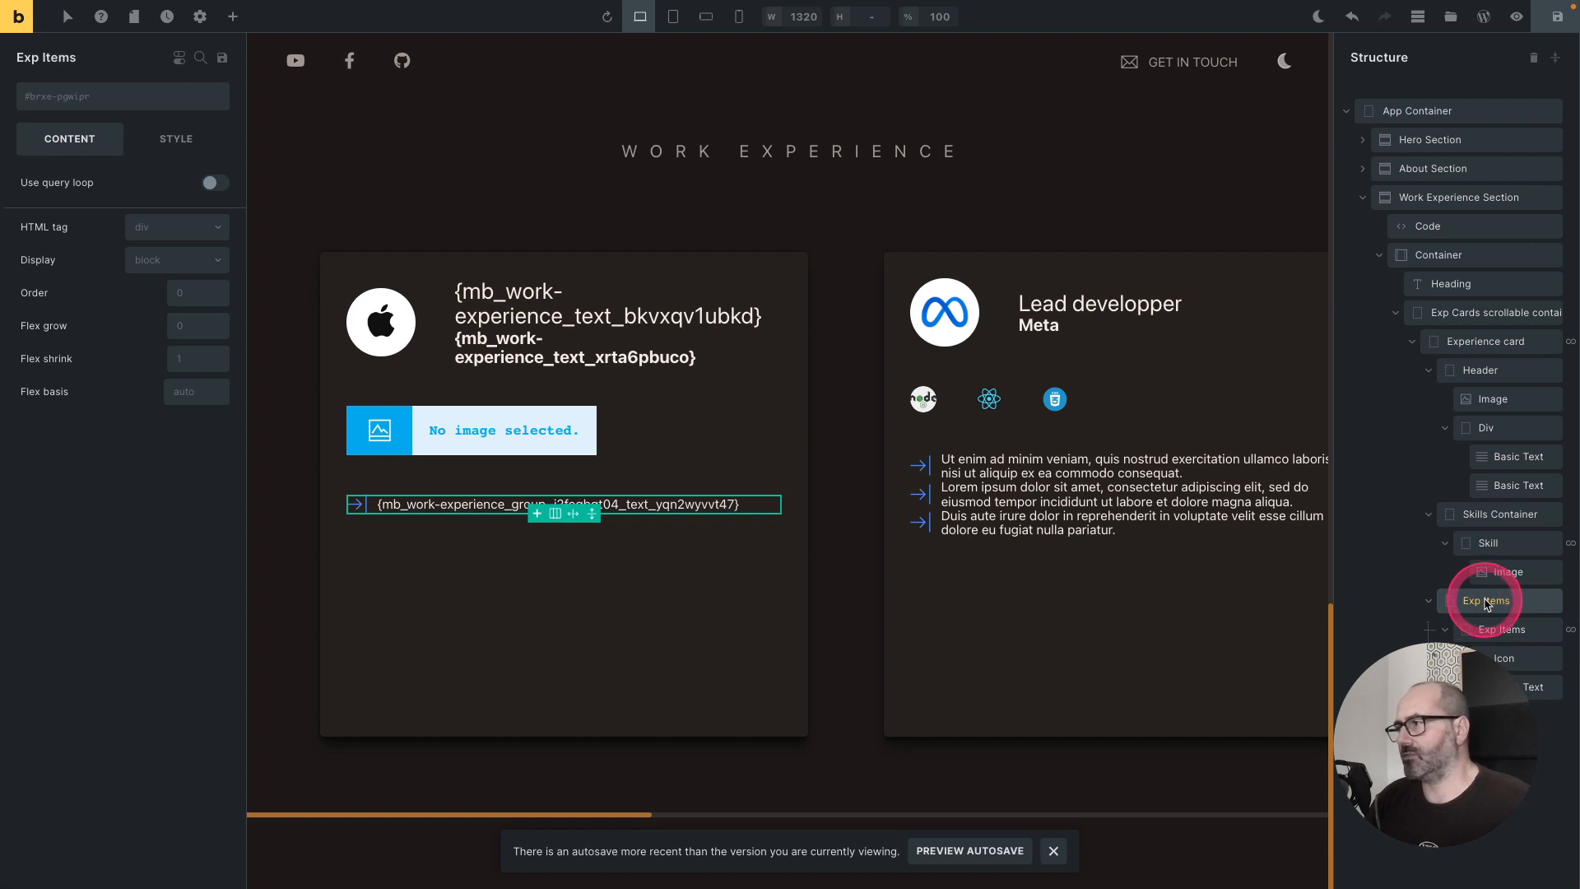
left_click(55, 94)
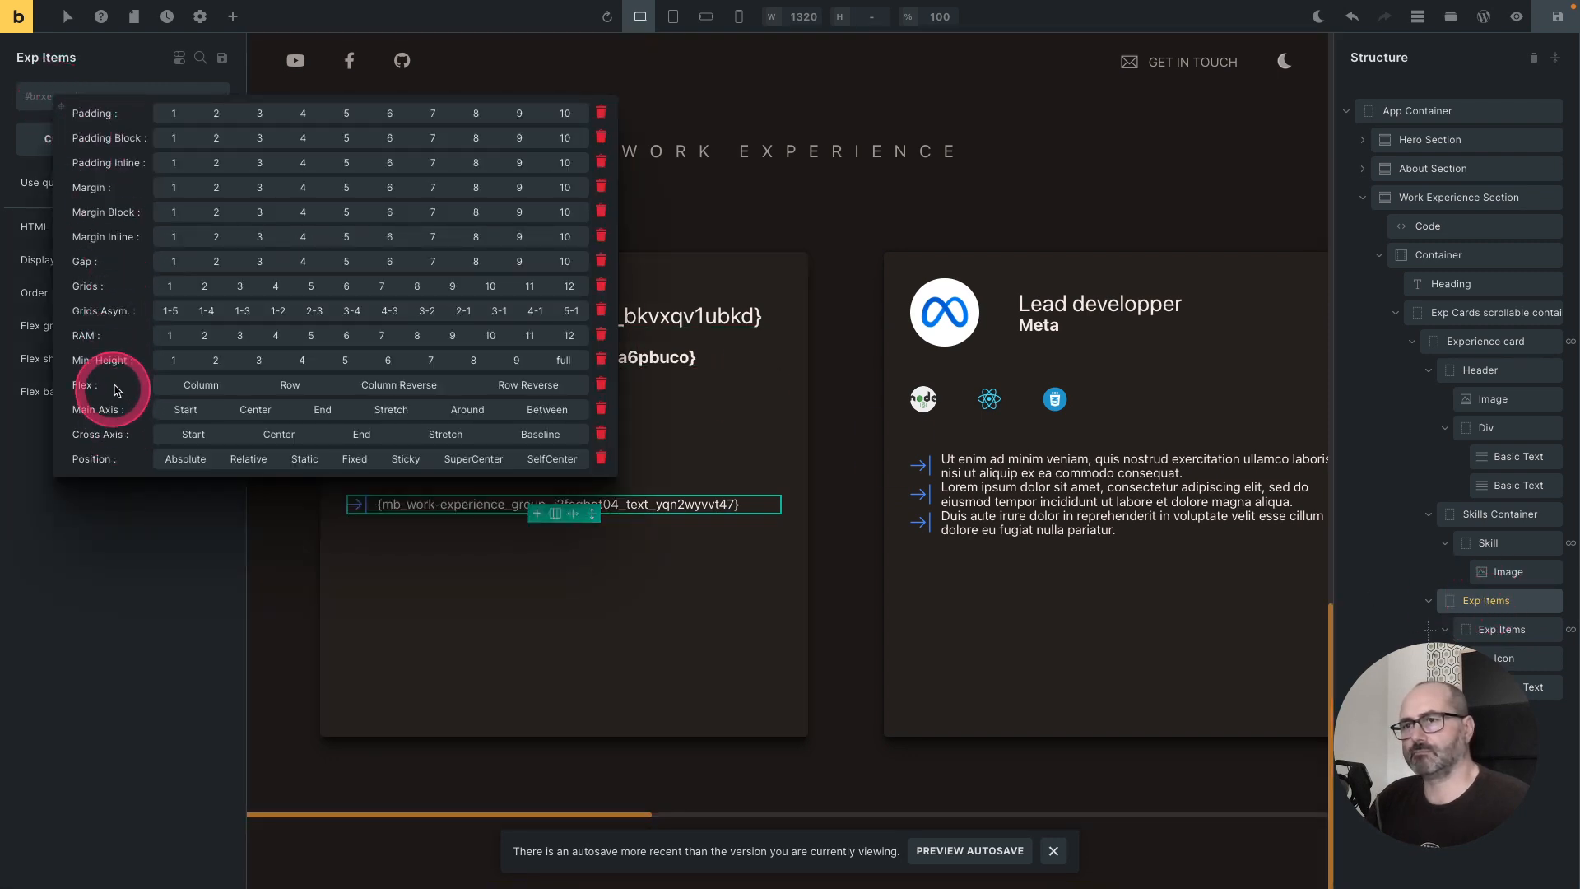
left_click(204, 389)
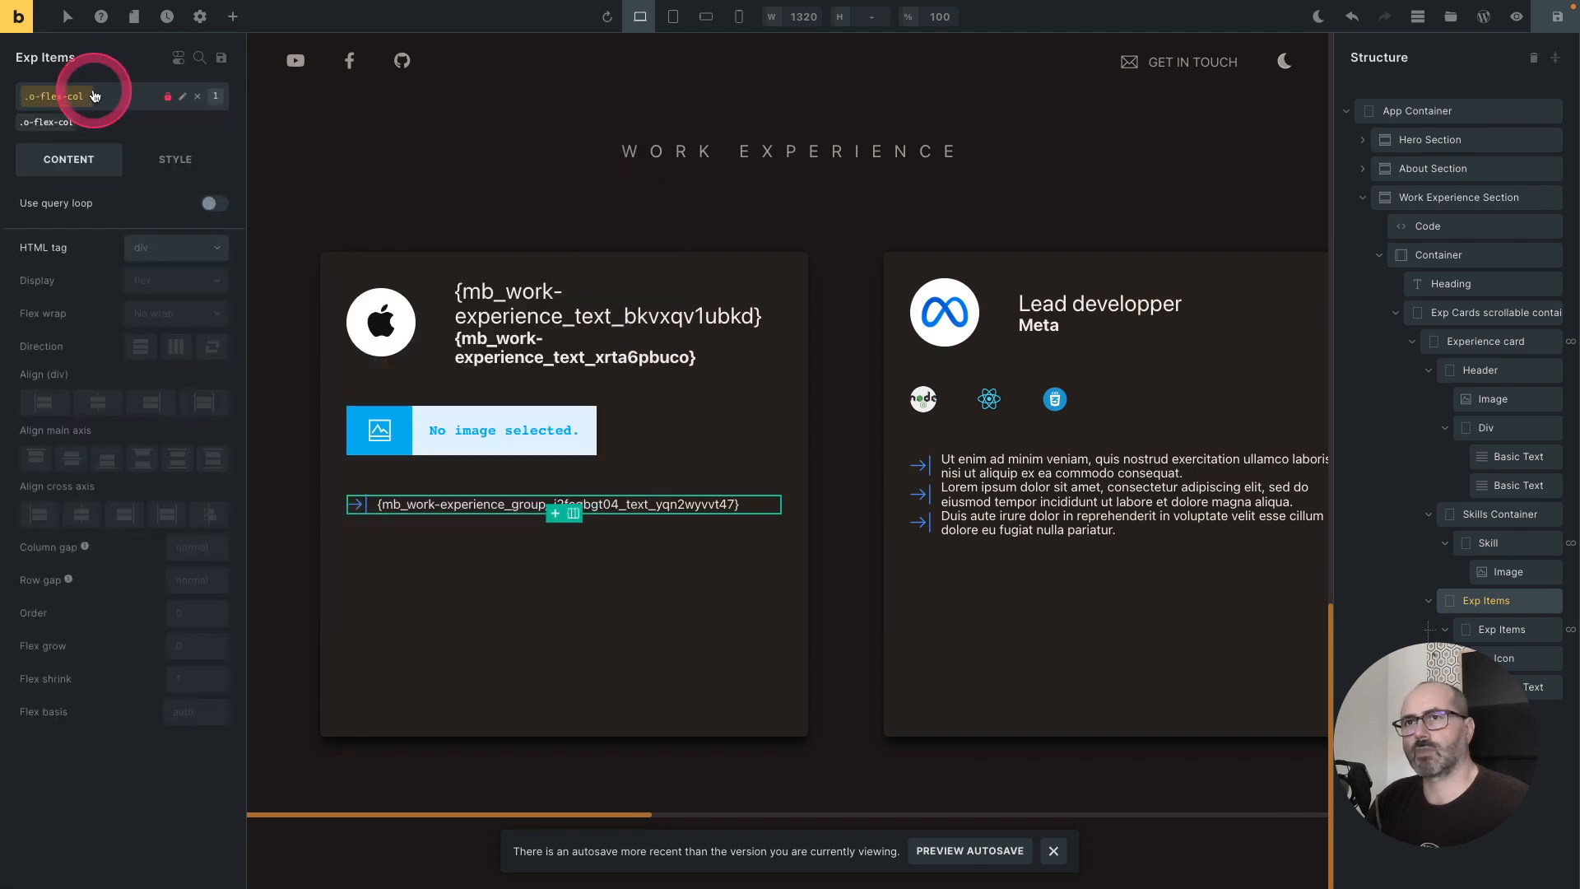
left_click(98, 98)
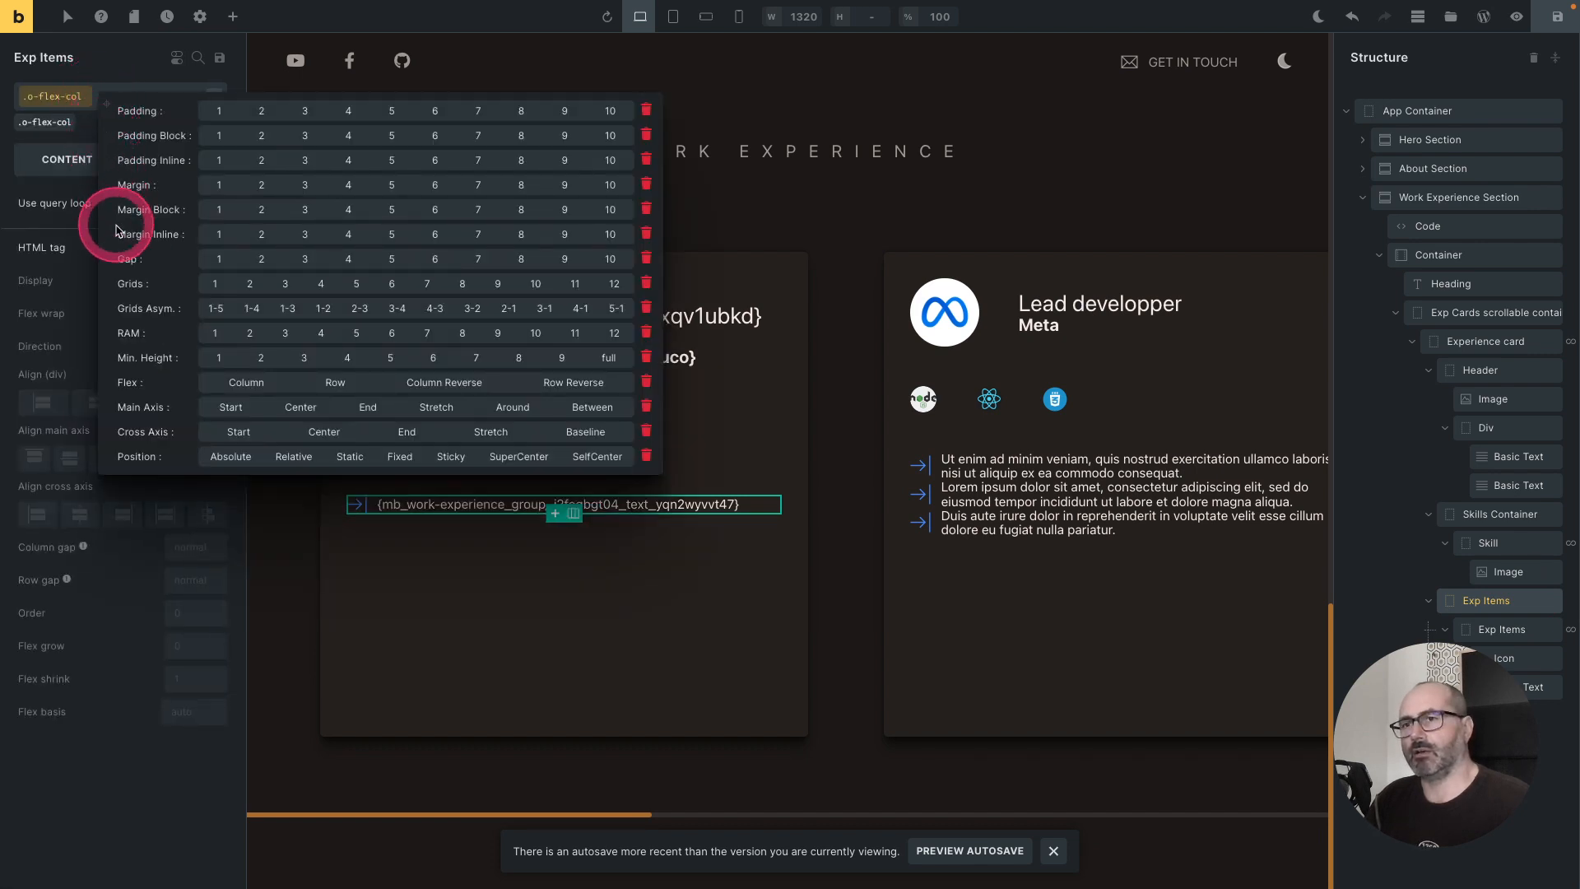
left_click(229, 262)
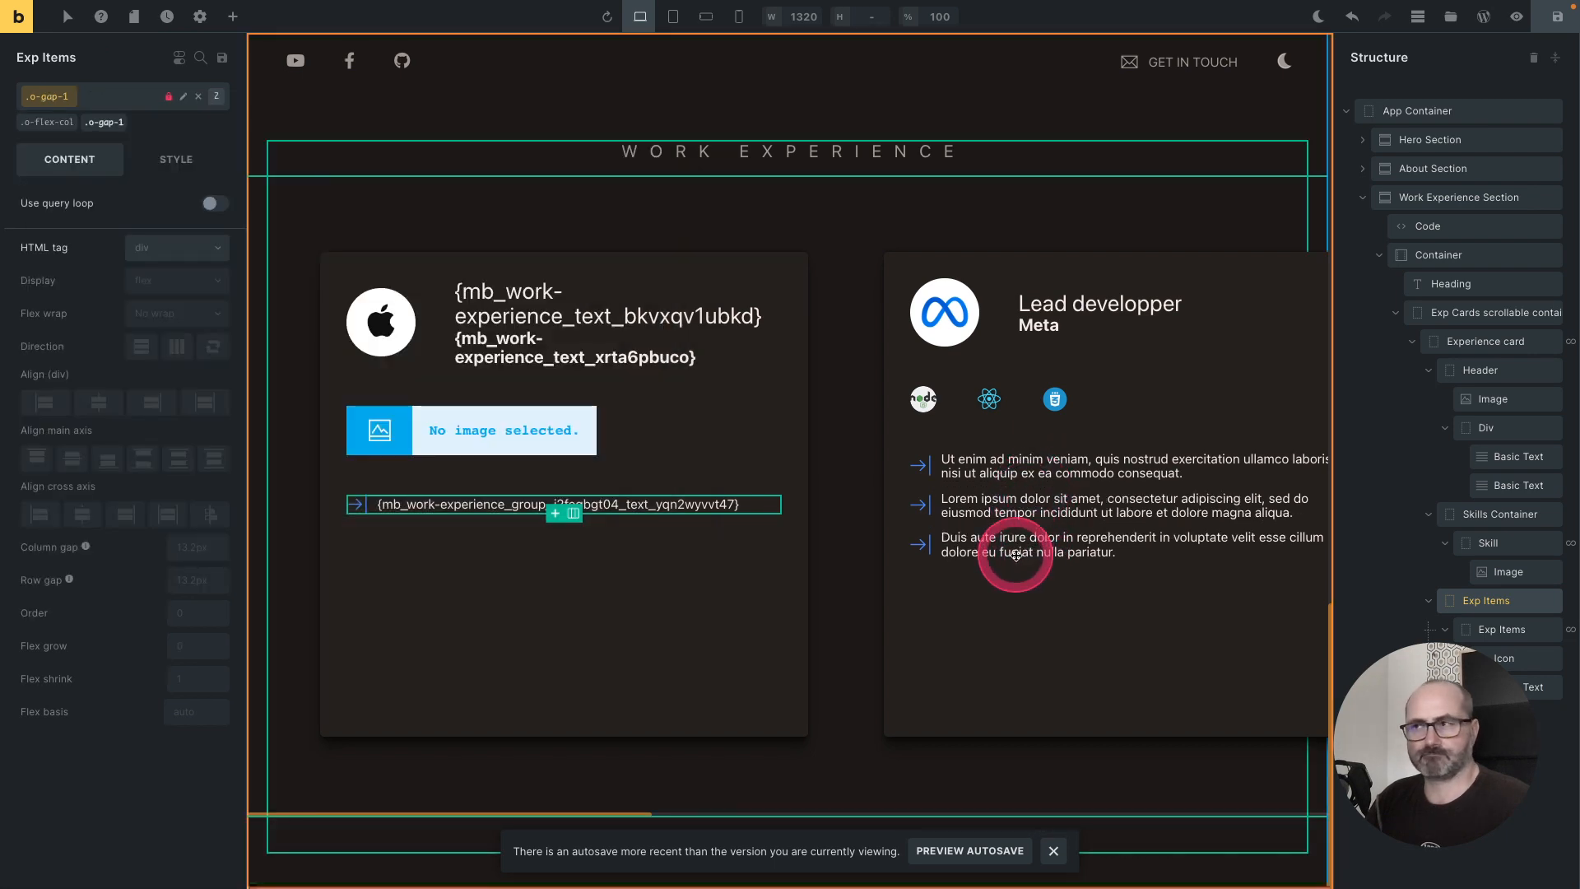
Step: Insert a Code element at the end of the Experience card, below the experience items
scroll(1015, 555, "right", 4)
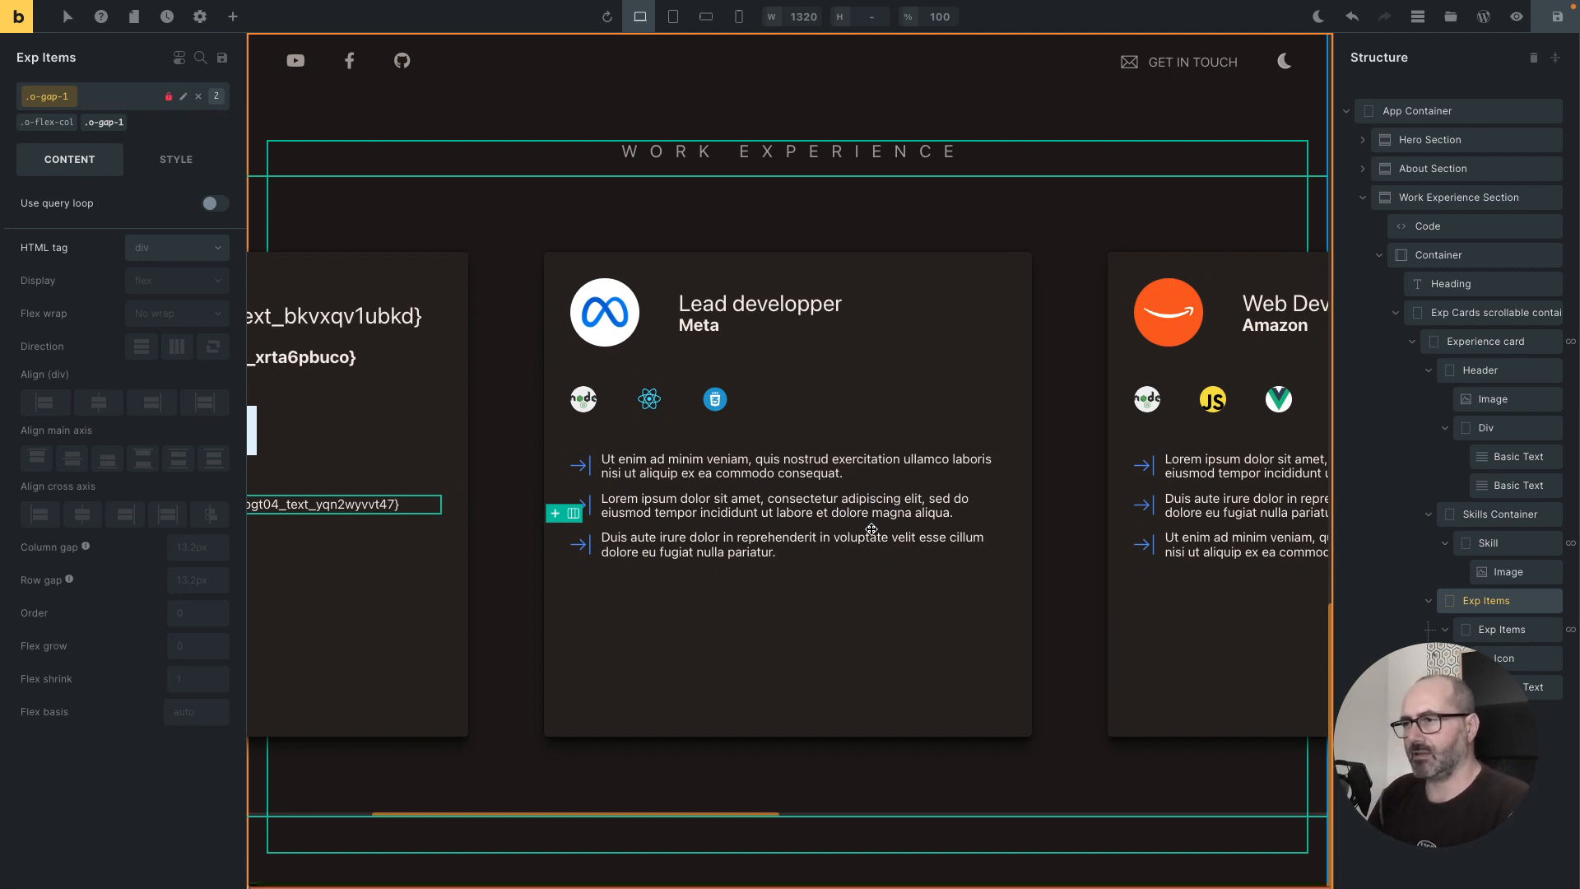
left_click(785, 662)
left_click_drag(784, 662, 903, 654)
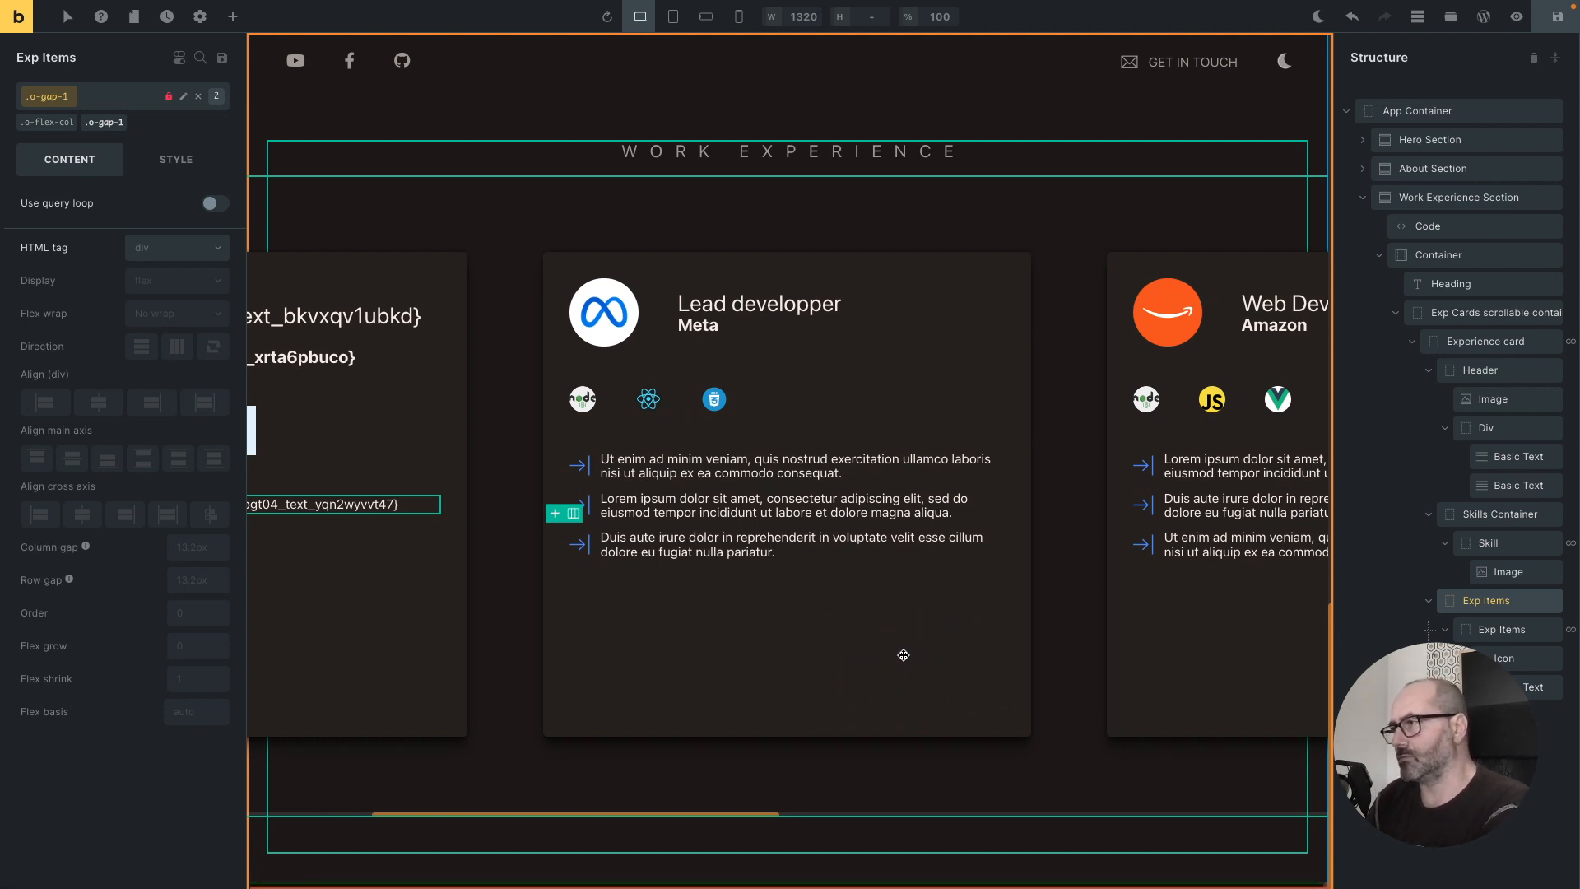
left_click(844, 653)
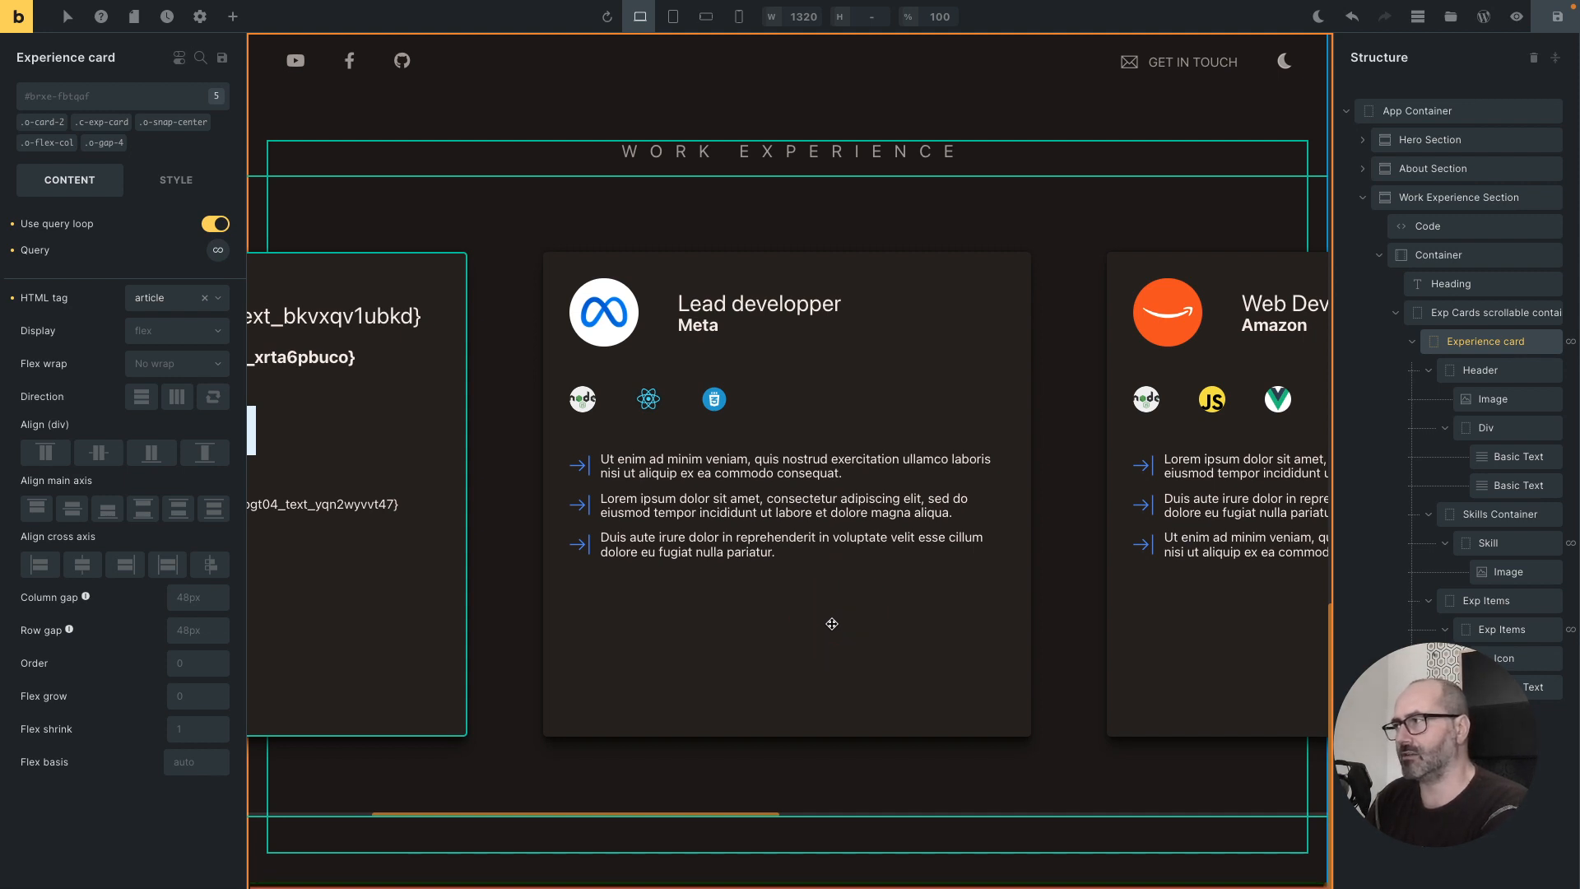
left_click(233, 20)
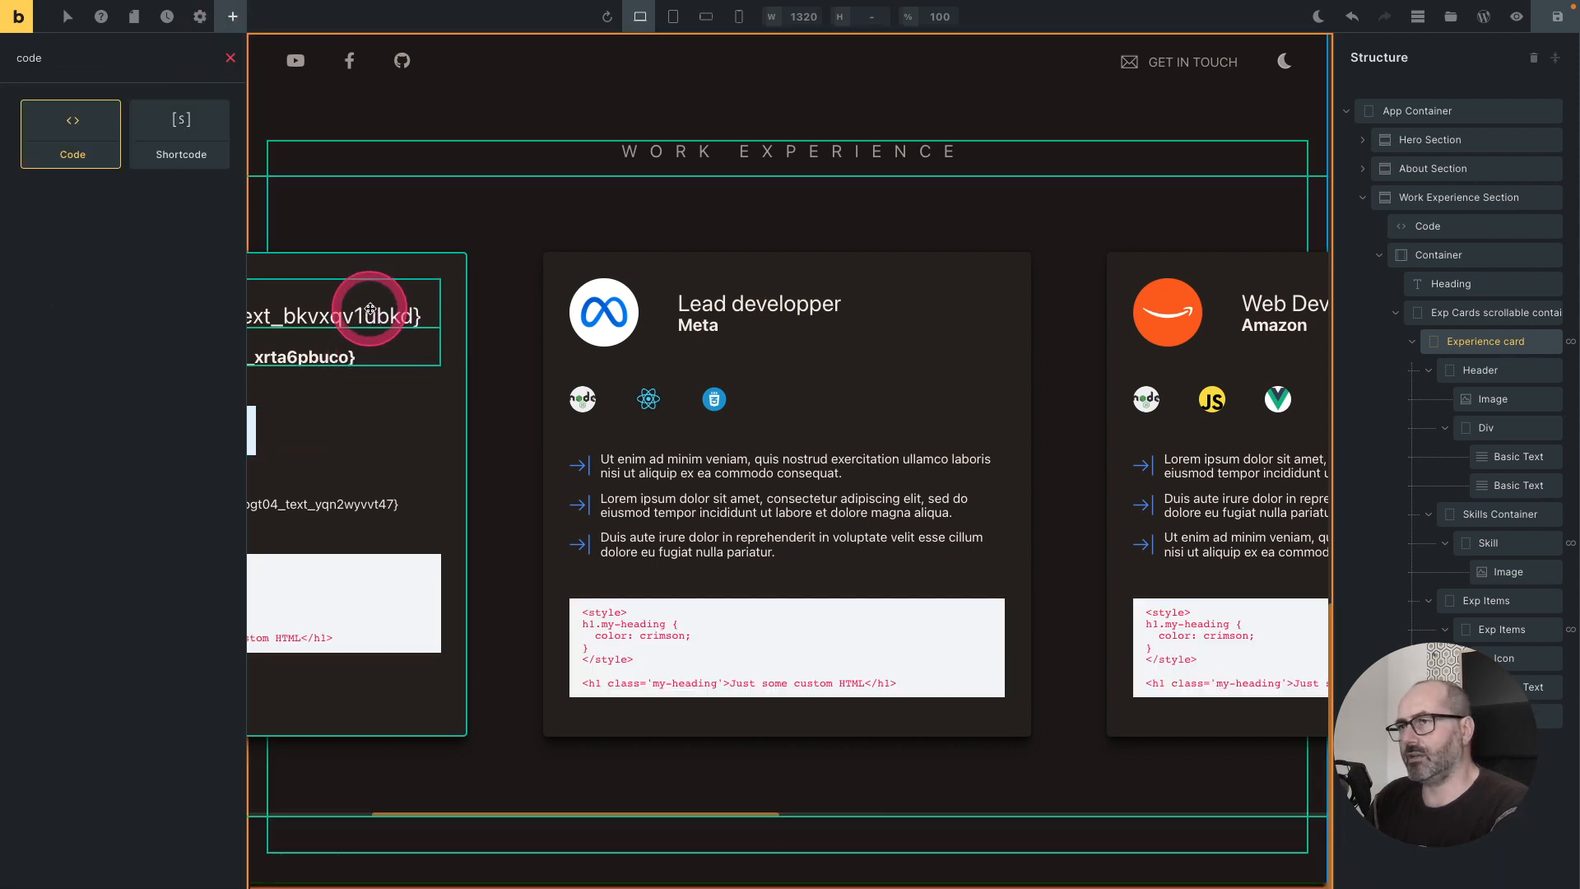
scroll(370, 308, "left", 3)
left_click(457, 265)
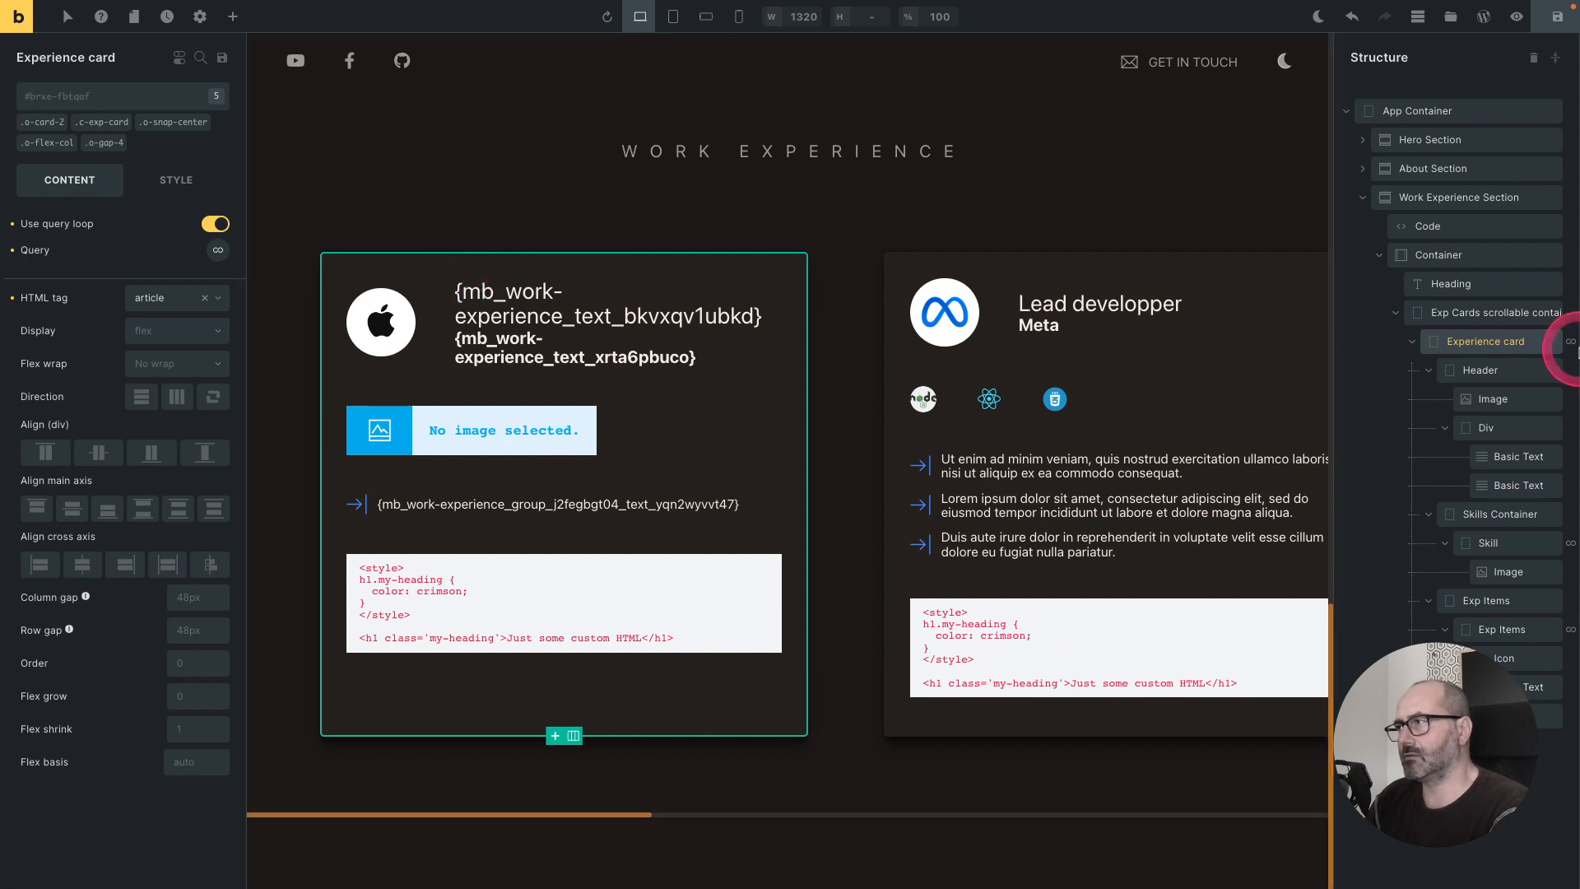
left_click(1499, 344)
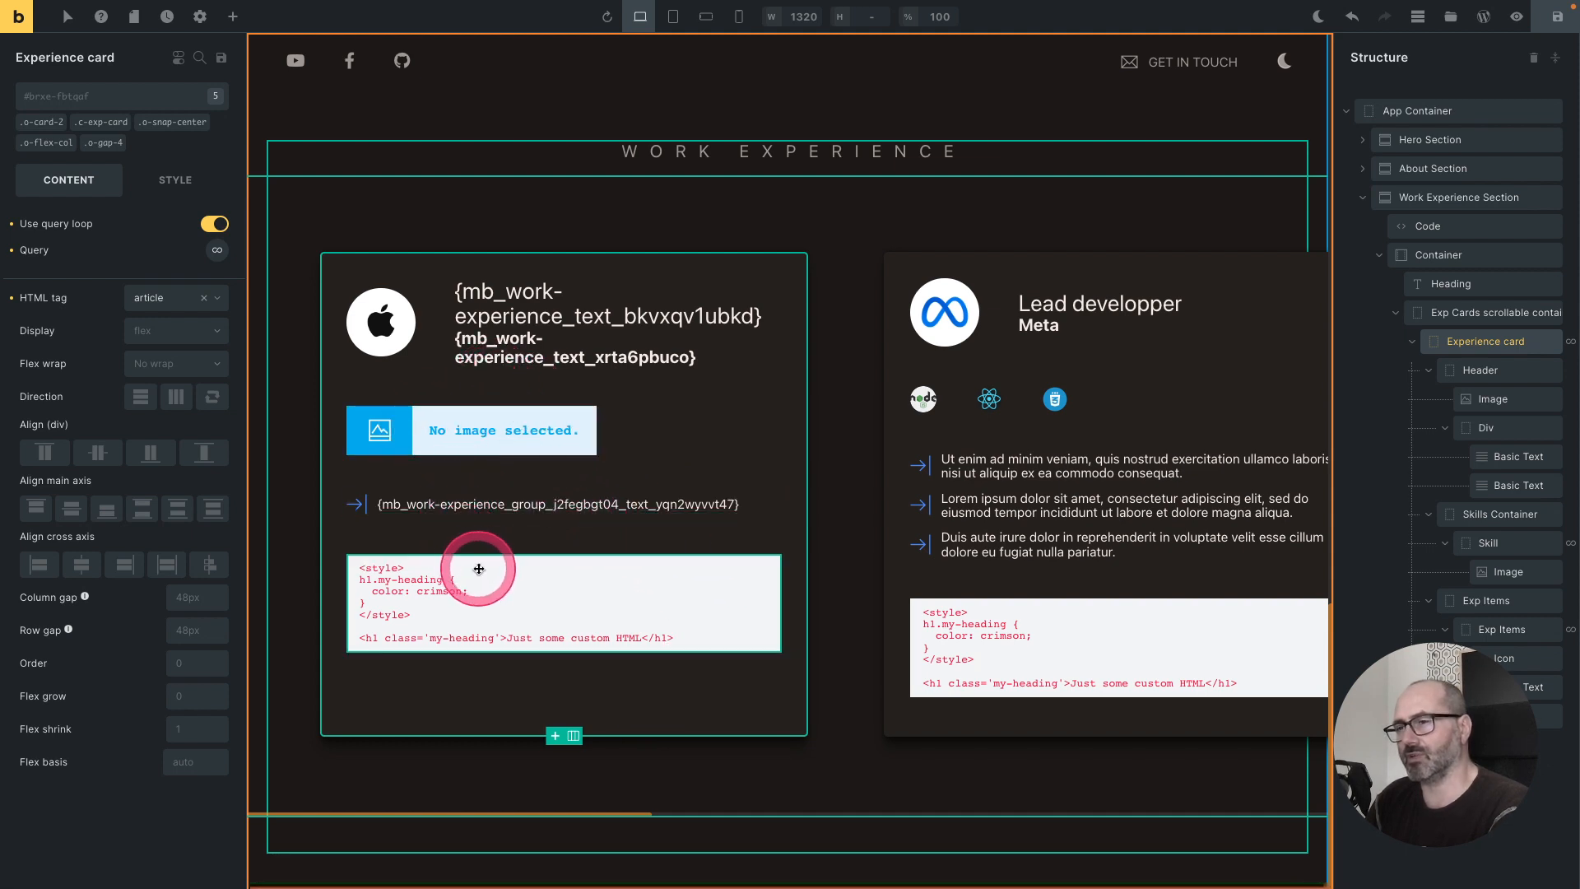
Step: Distribute the Experience card's content along the main axis with the Between utility class
left_click(81, 98)
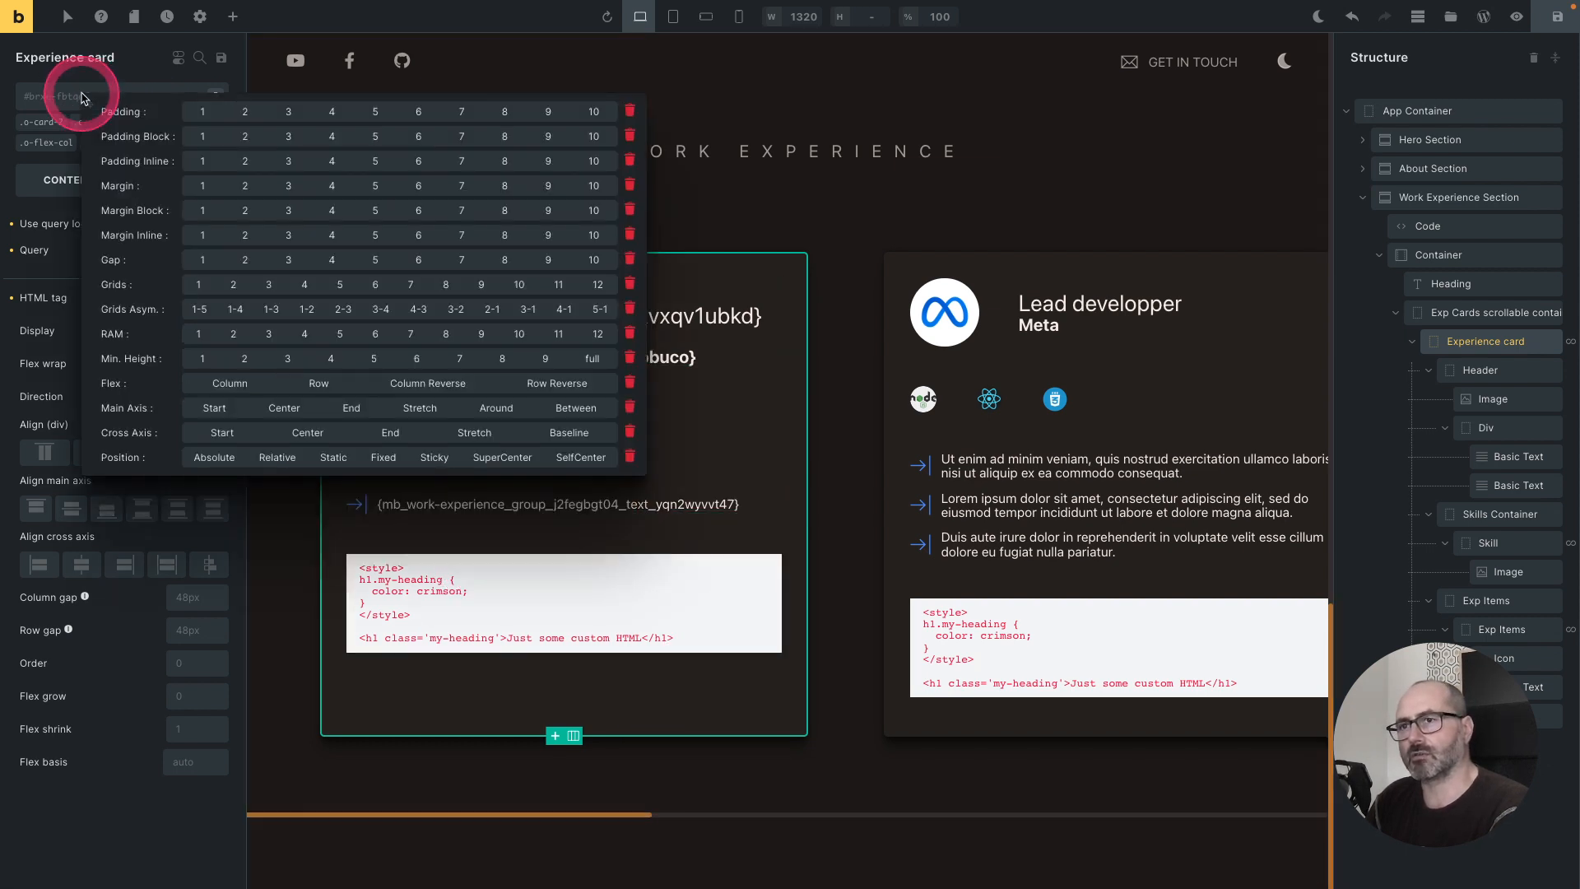
left_click(366, 407)
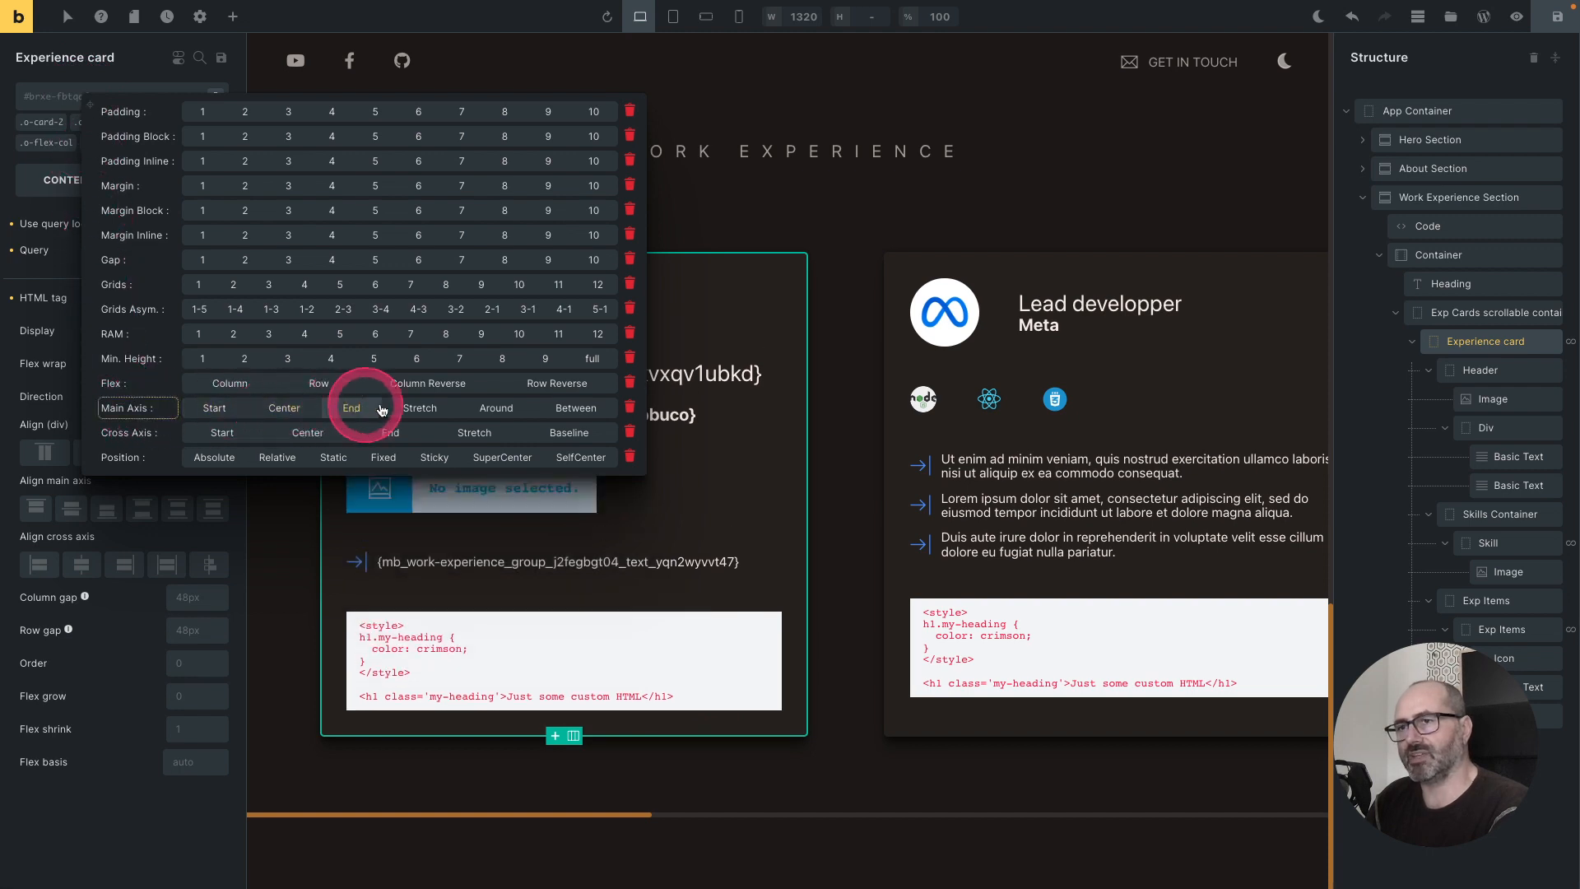
left_click(548, 407)
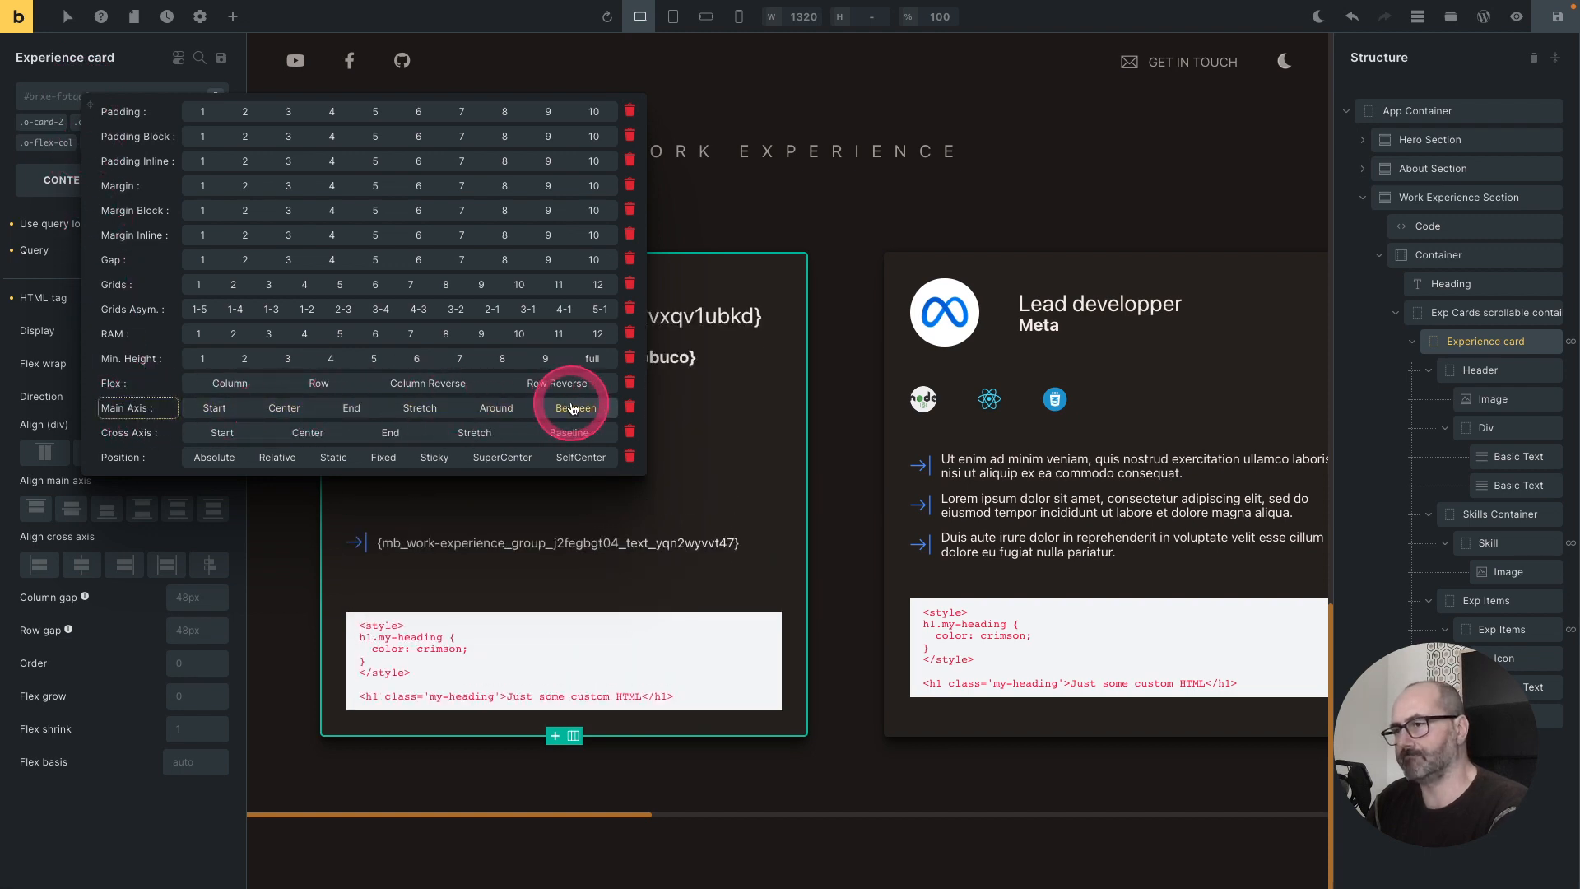
left_click(571, 403)
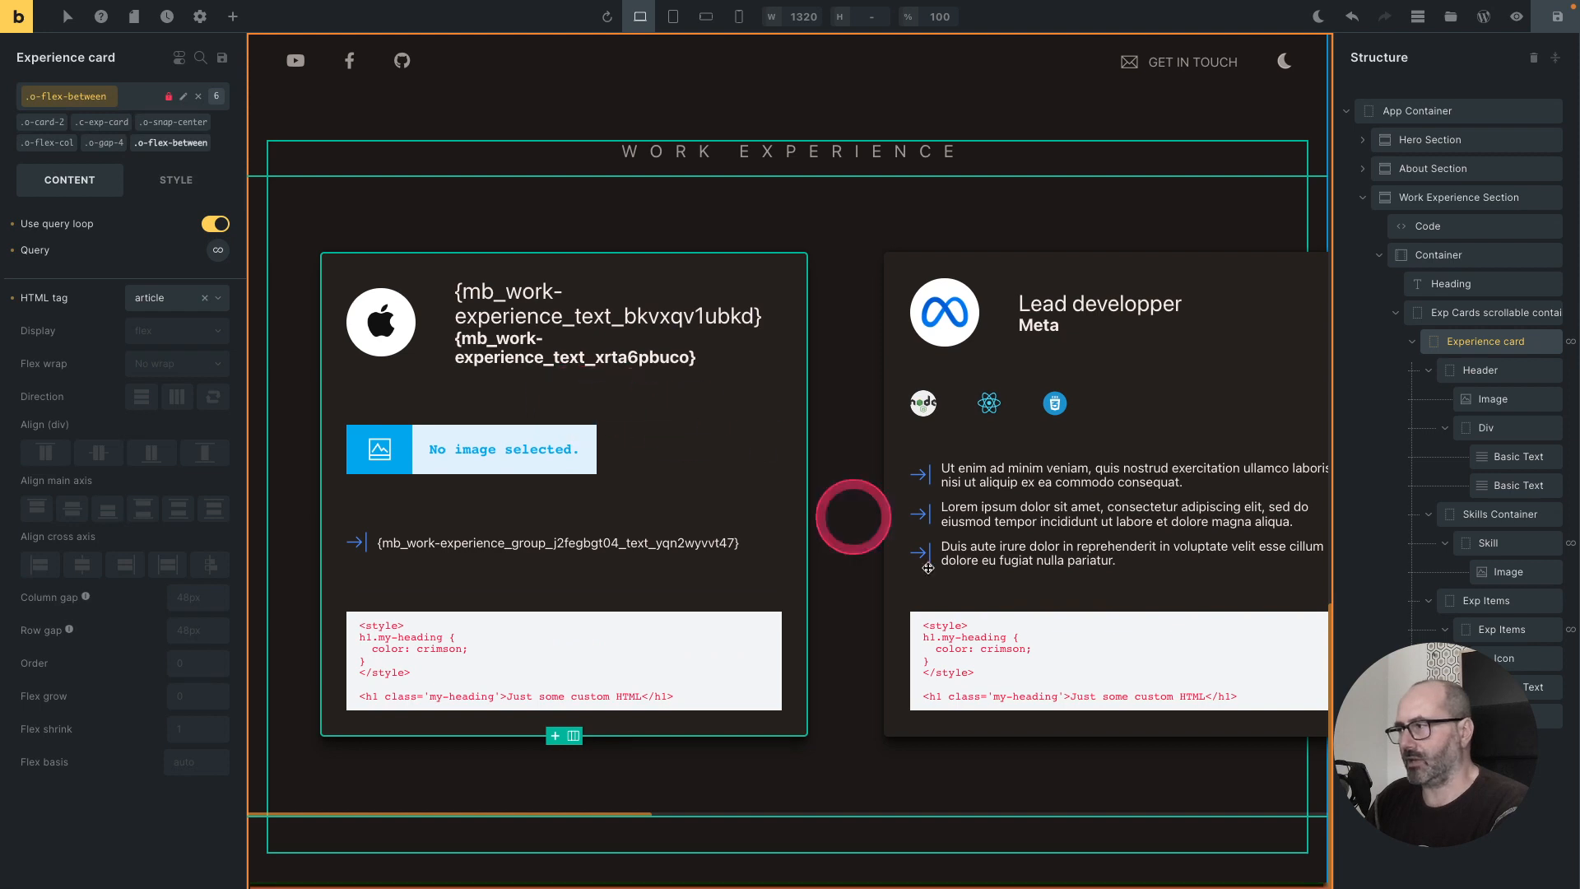
Step: Clear the sample code from the Code element at the end of the Experience card
left_click(527, 658)
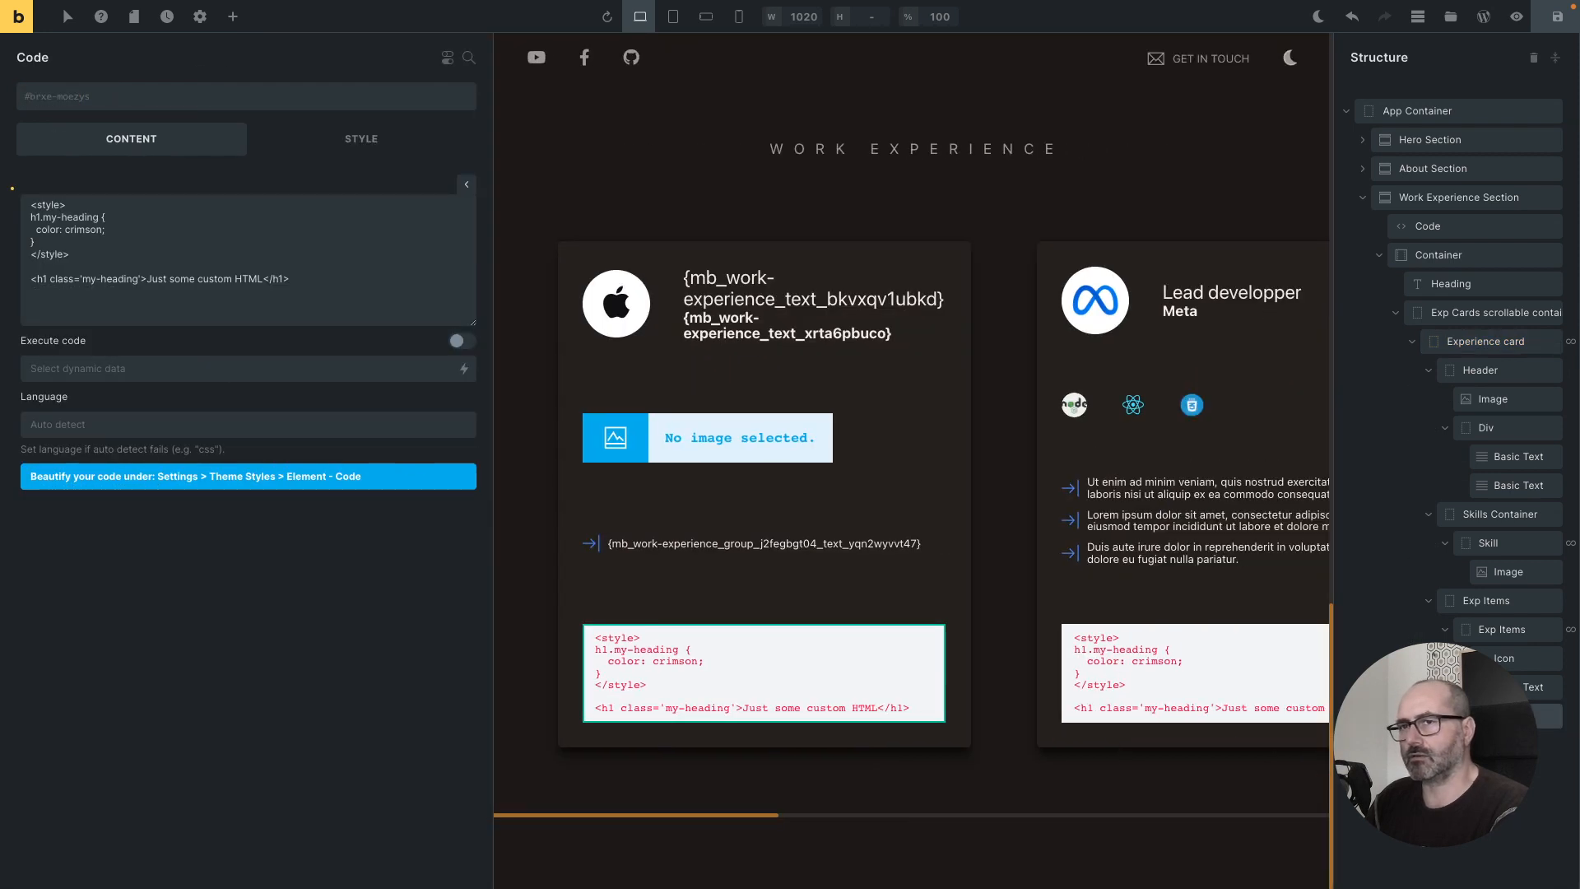
left_click(190, 360)
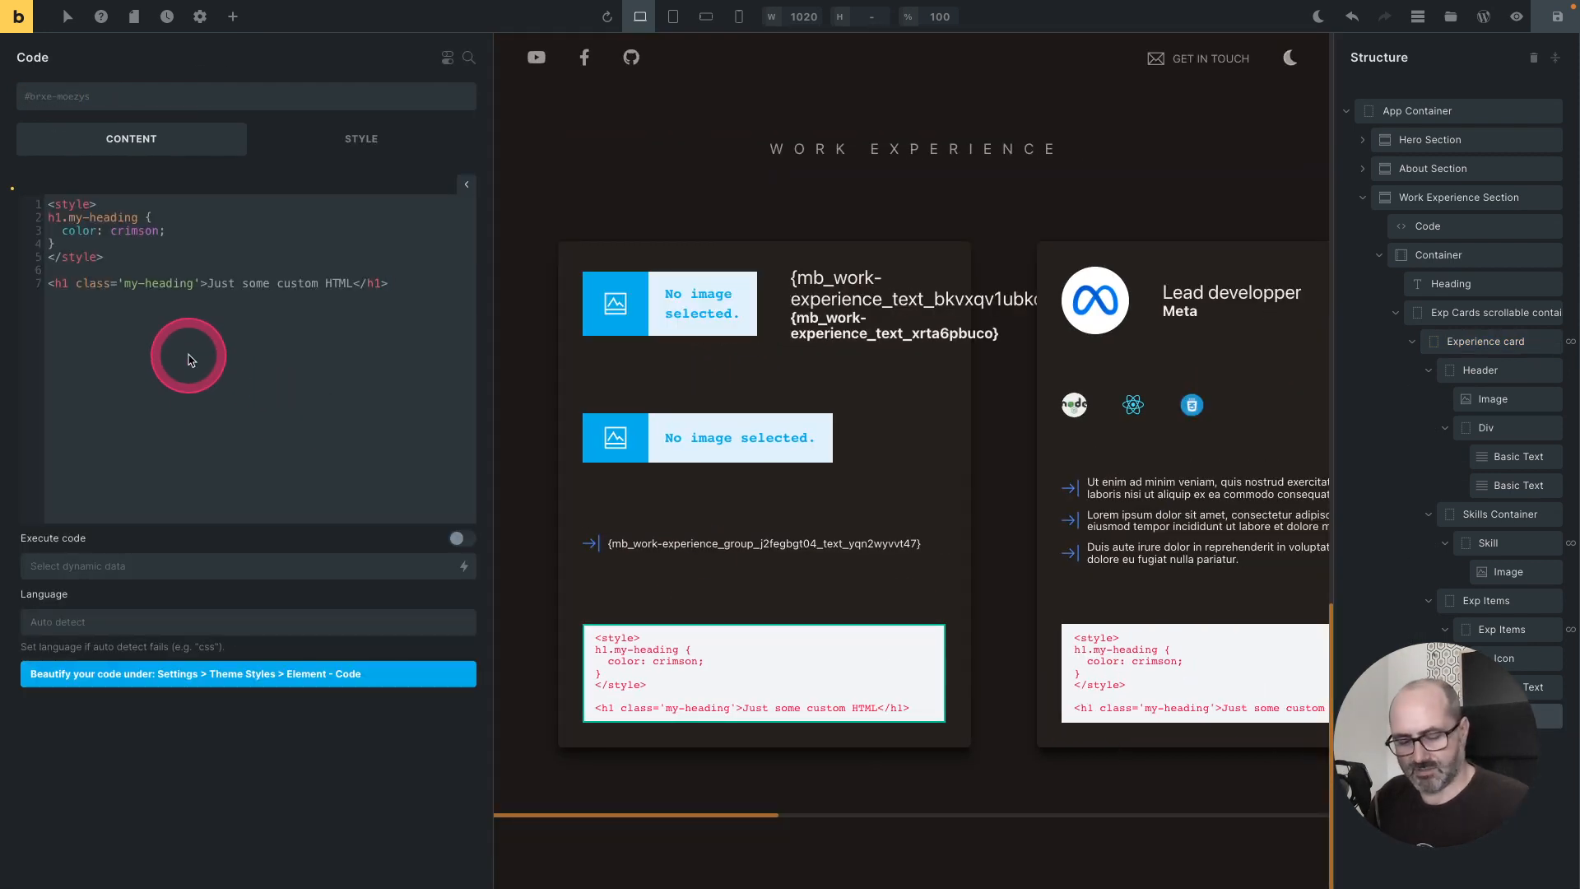
key("ctrl+a")
key("BackSpace")
left_click(190, 360)
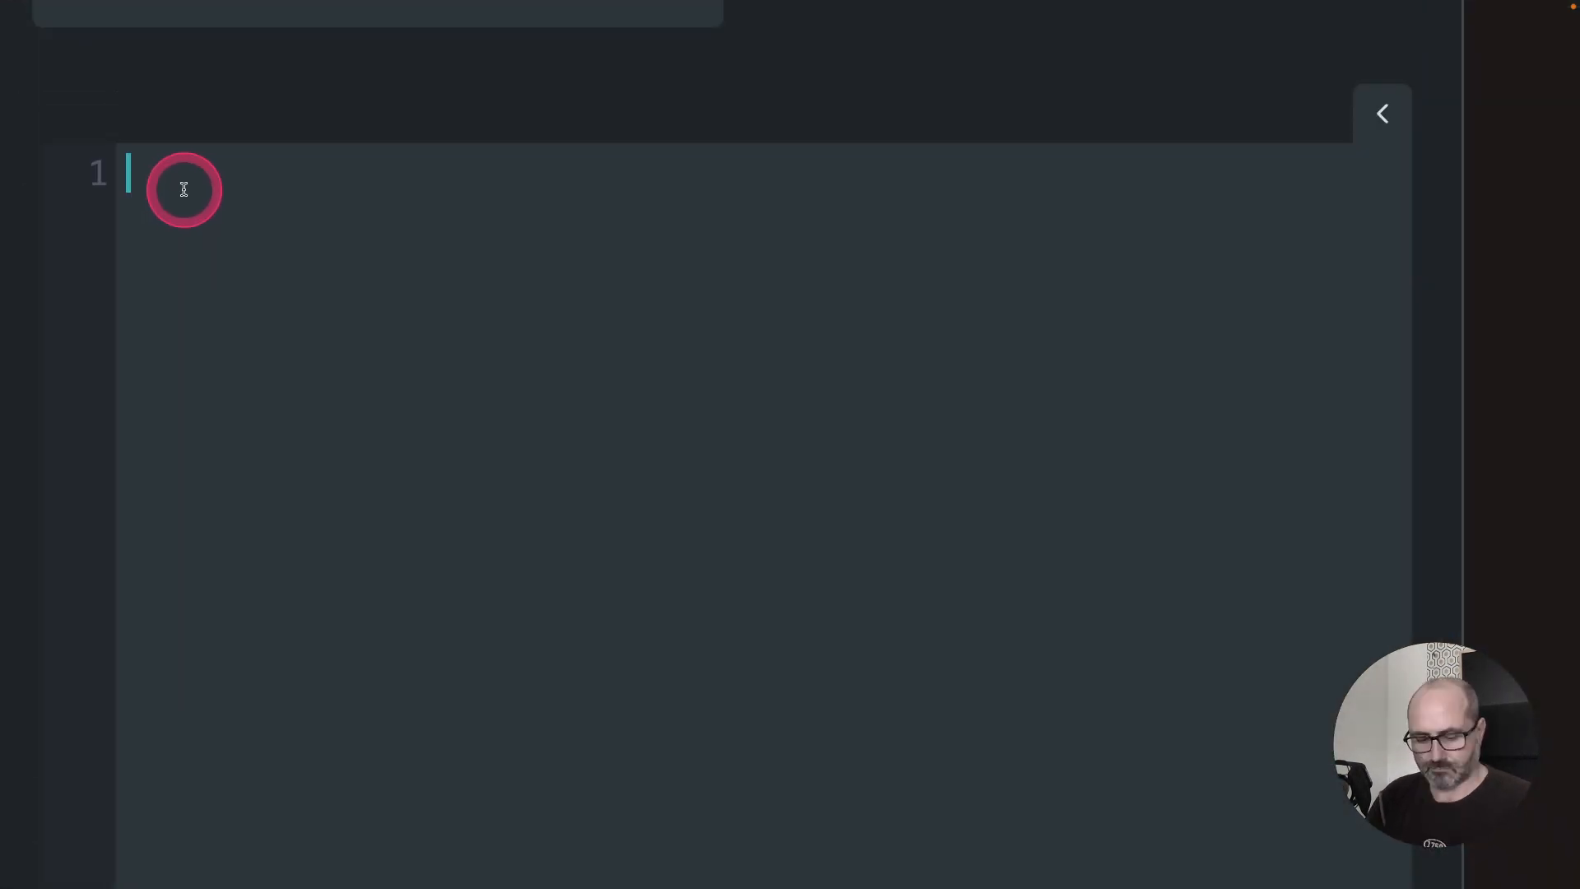
Step: Write a PHP block in the Code element, opened with <?php and closed with ?>, containing echo 'Hello World!';
type("<")
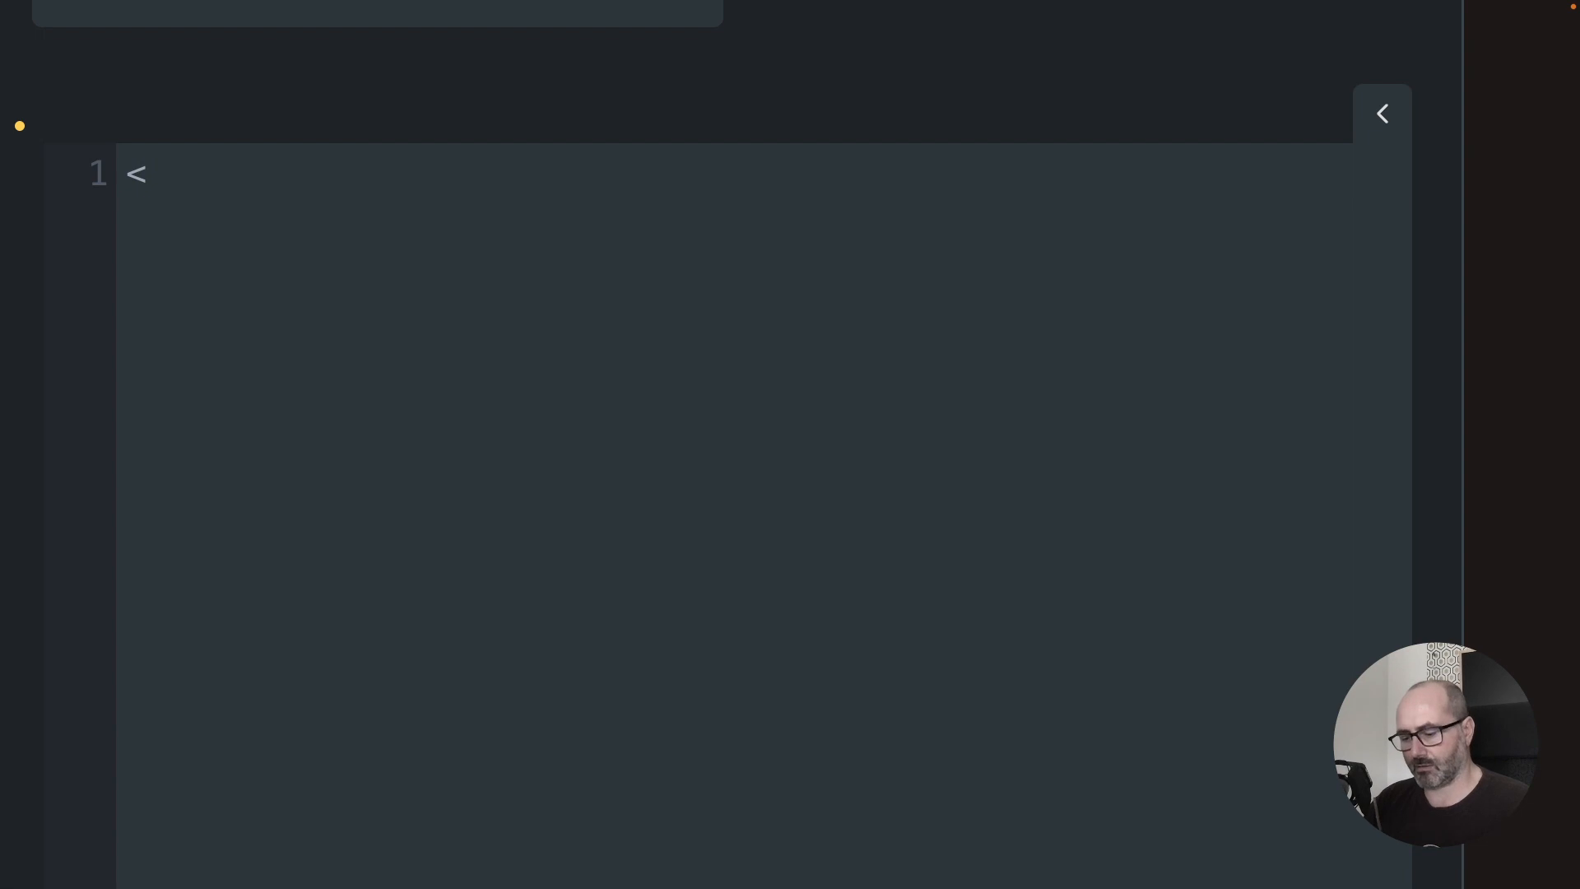
type("?")
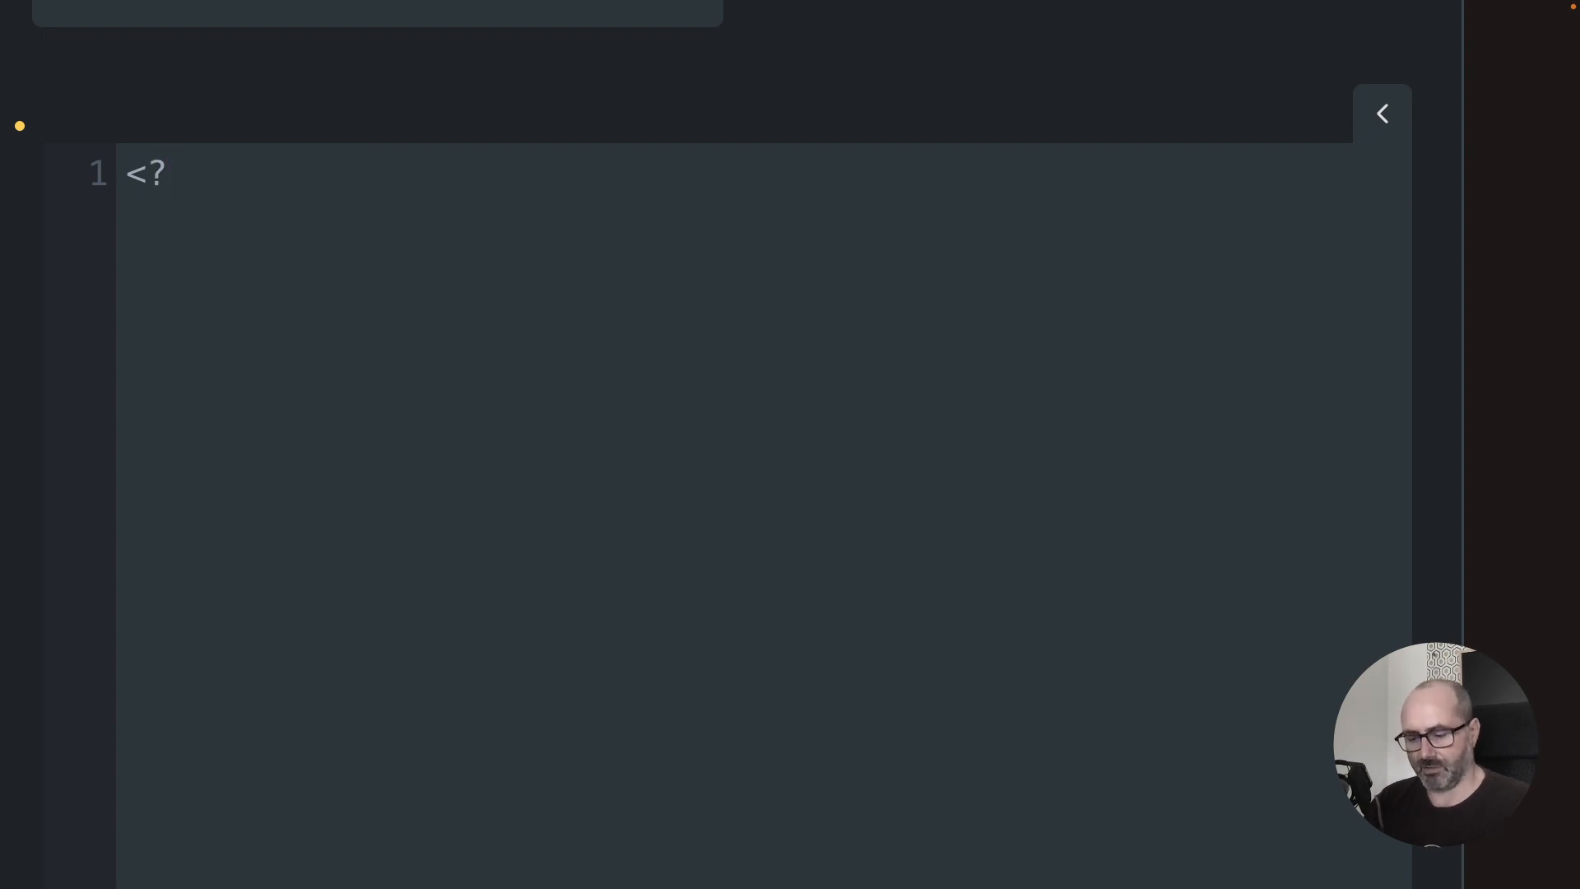
type("php")
key("Return")
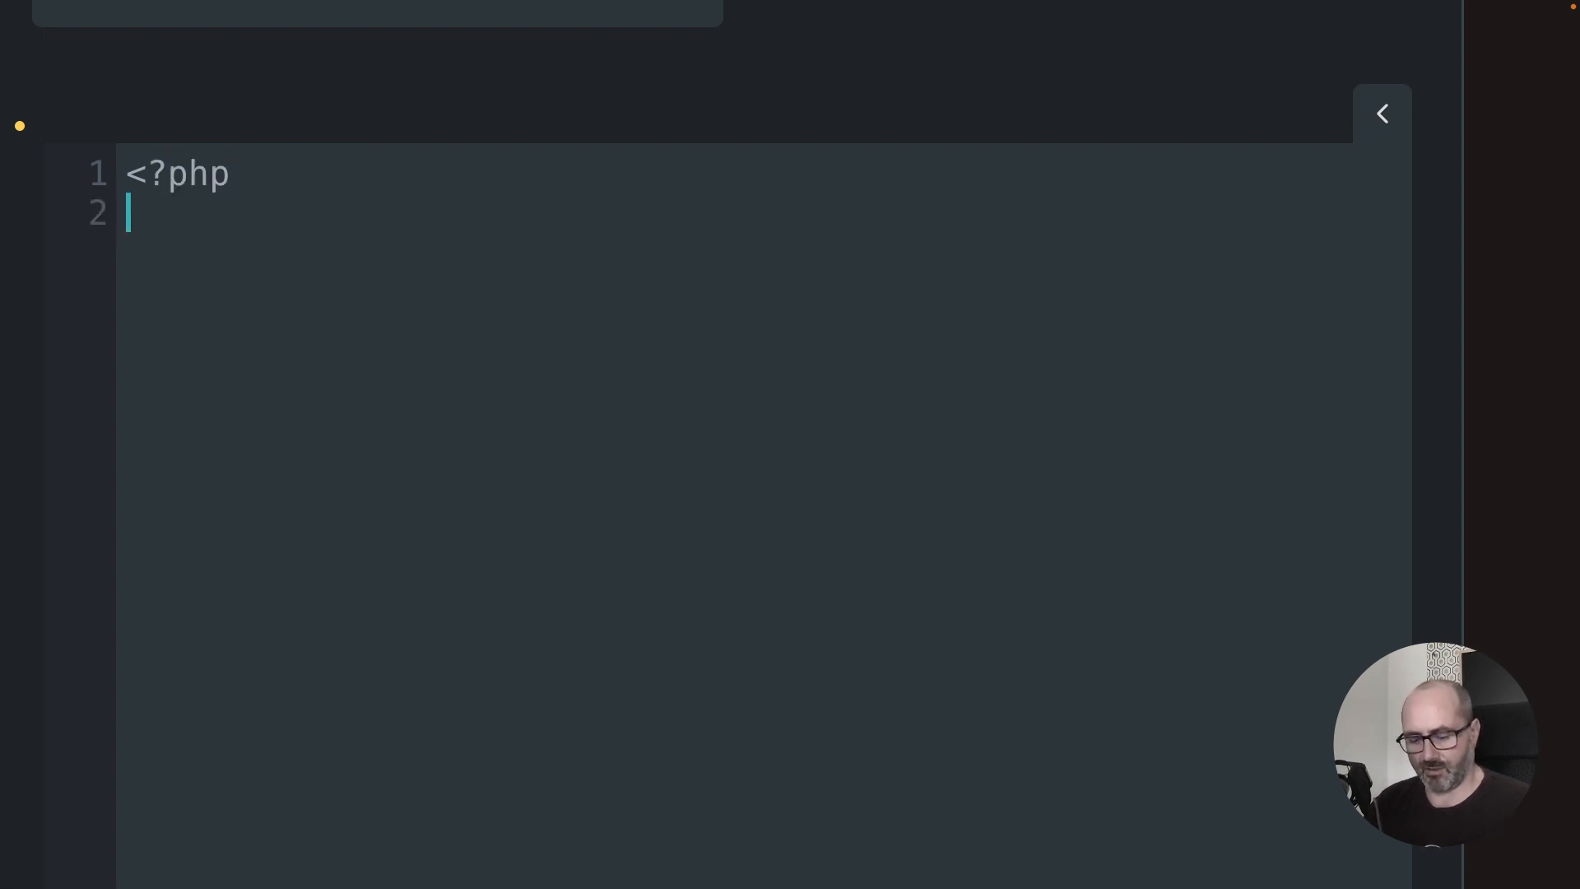
type("?")
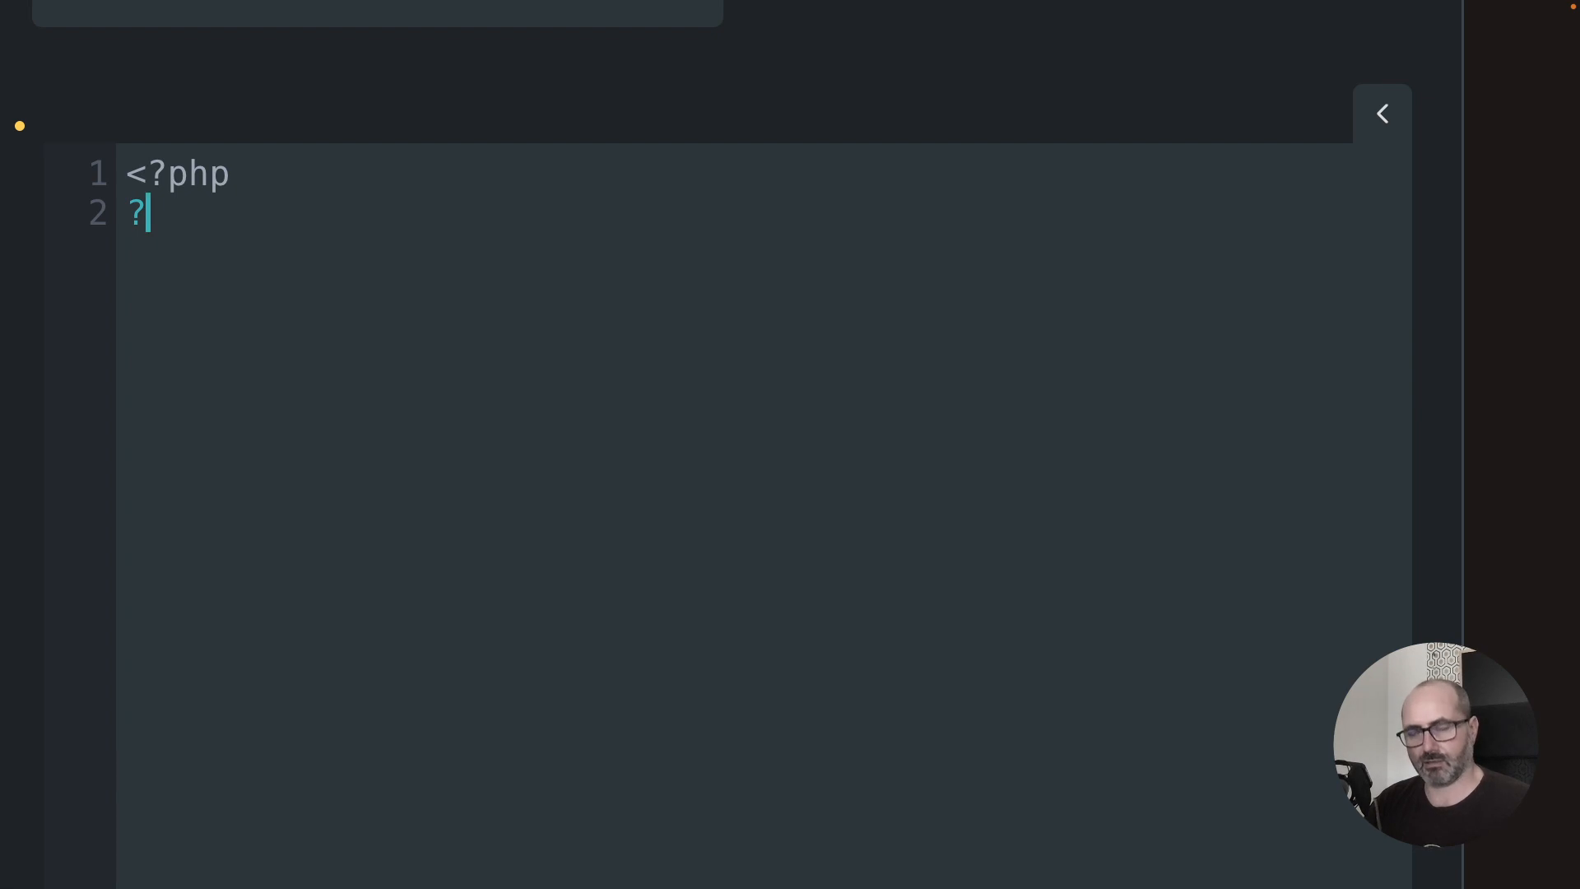
type(">")
key("Return")
type("`")
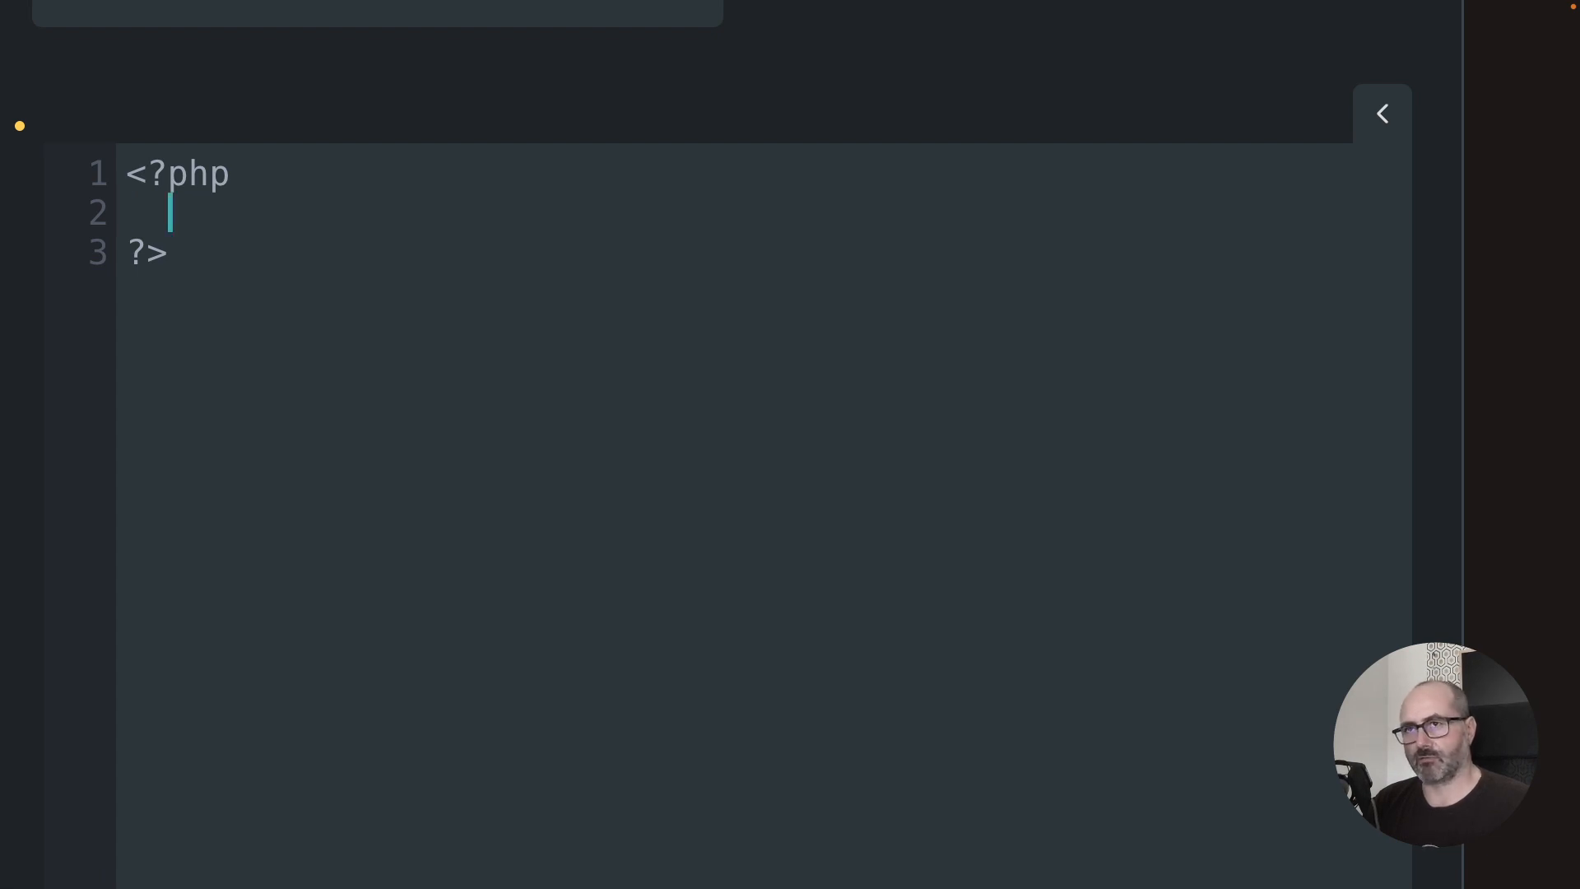
type("echo ")
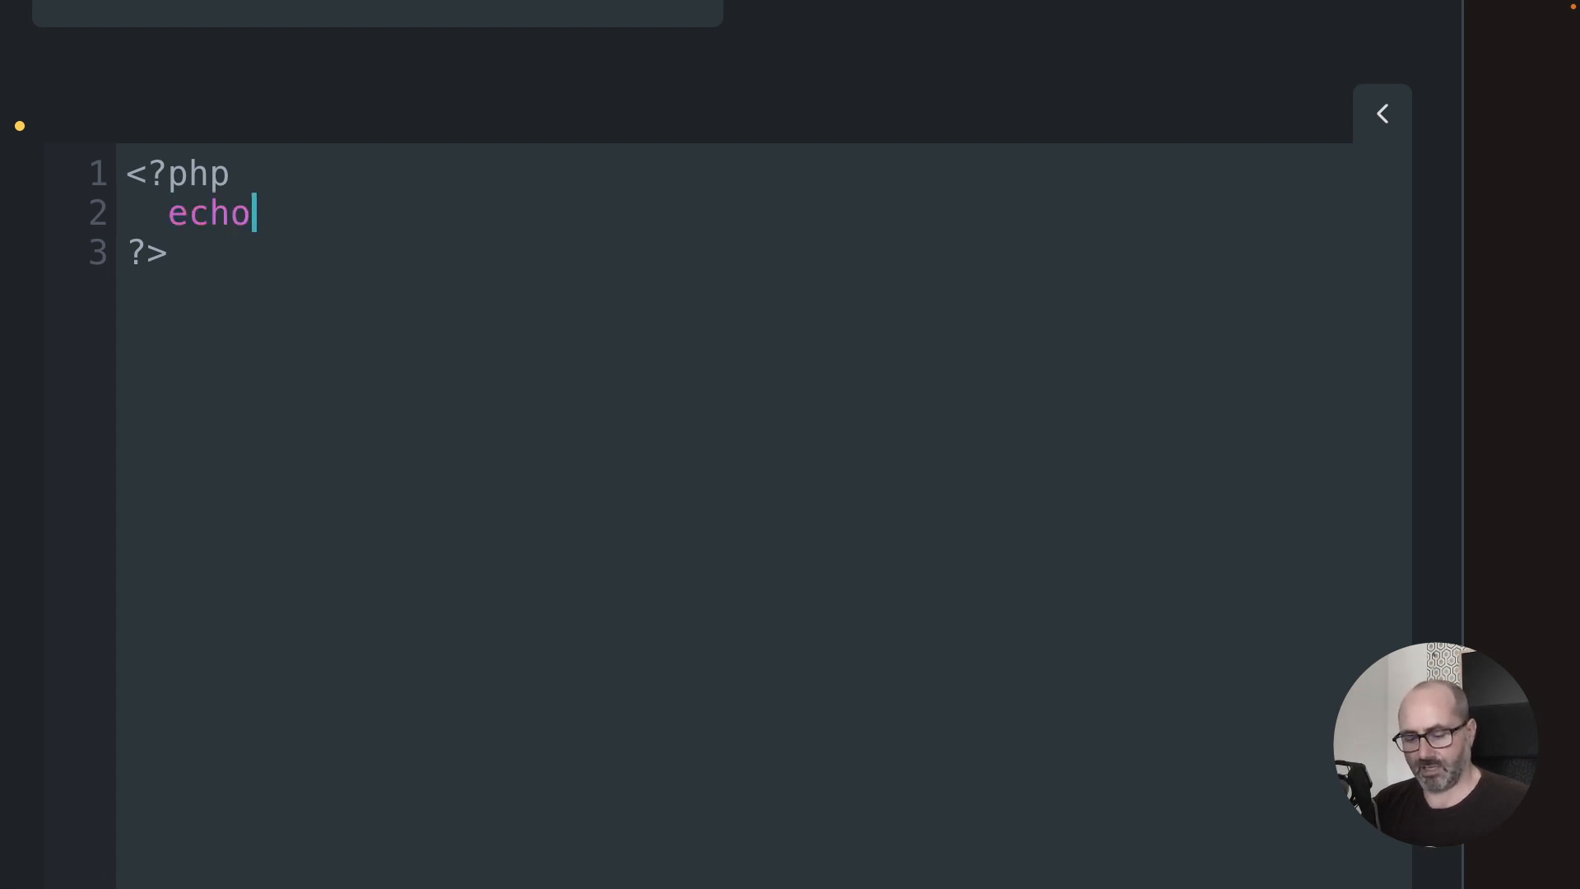
type("'")
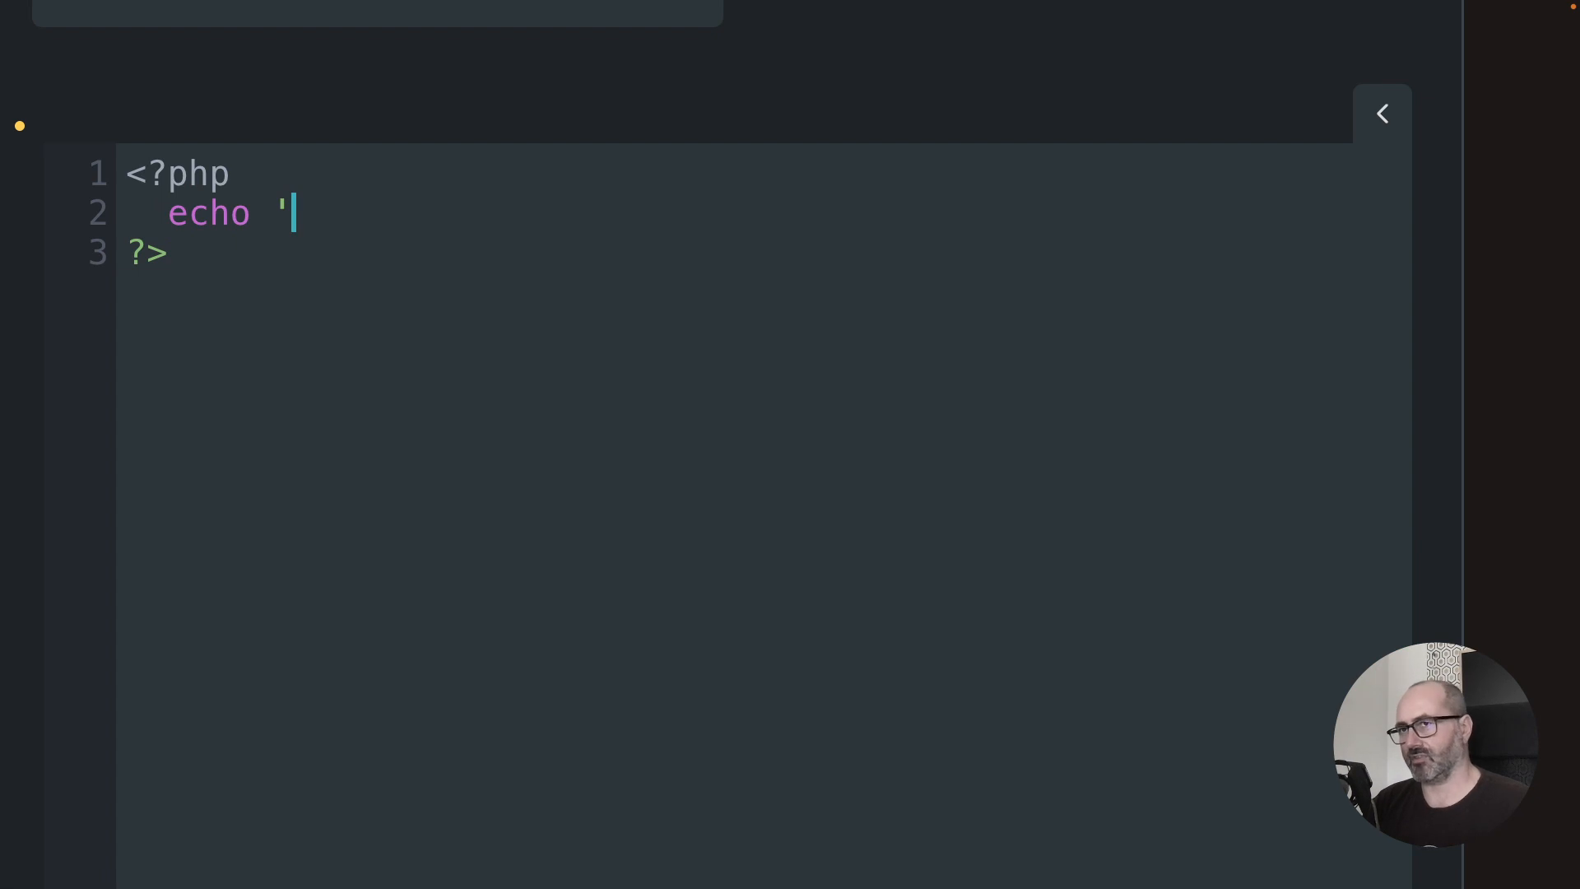
type("Hello World!';")
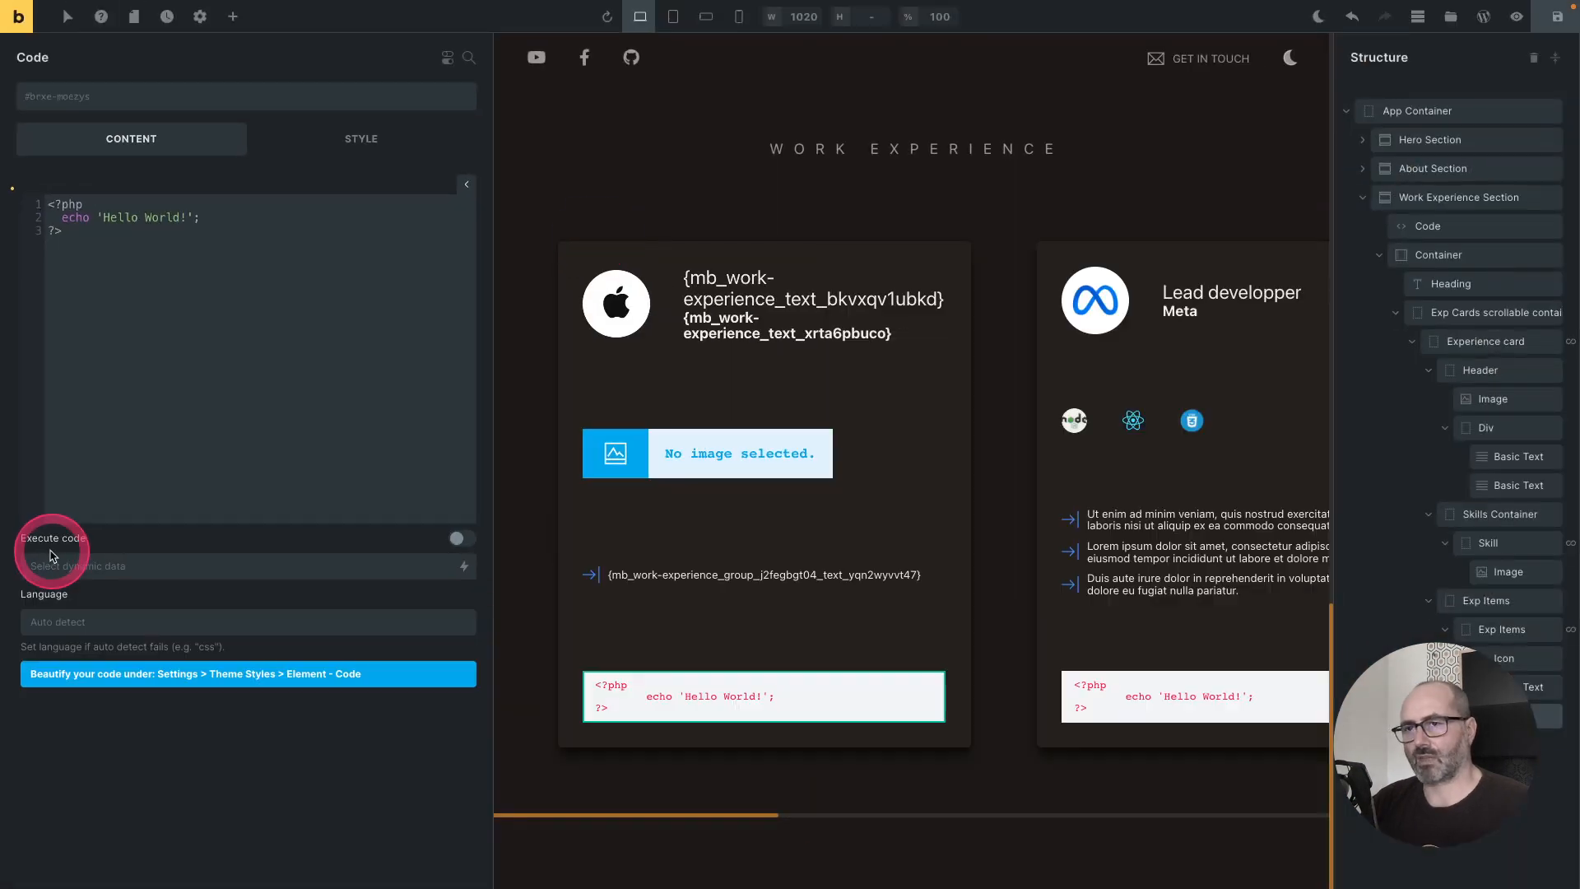
Step: Enable code execution for the Code element and check its output across the experience cards
left_click(457, 539)
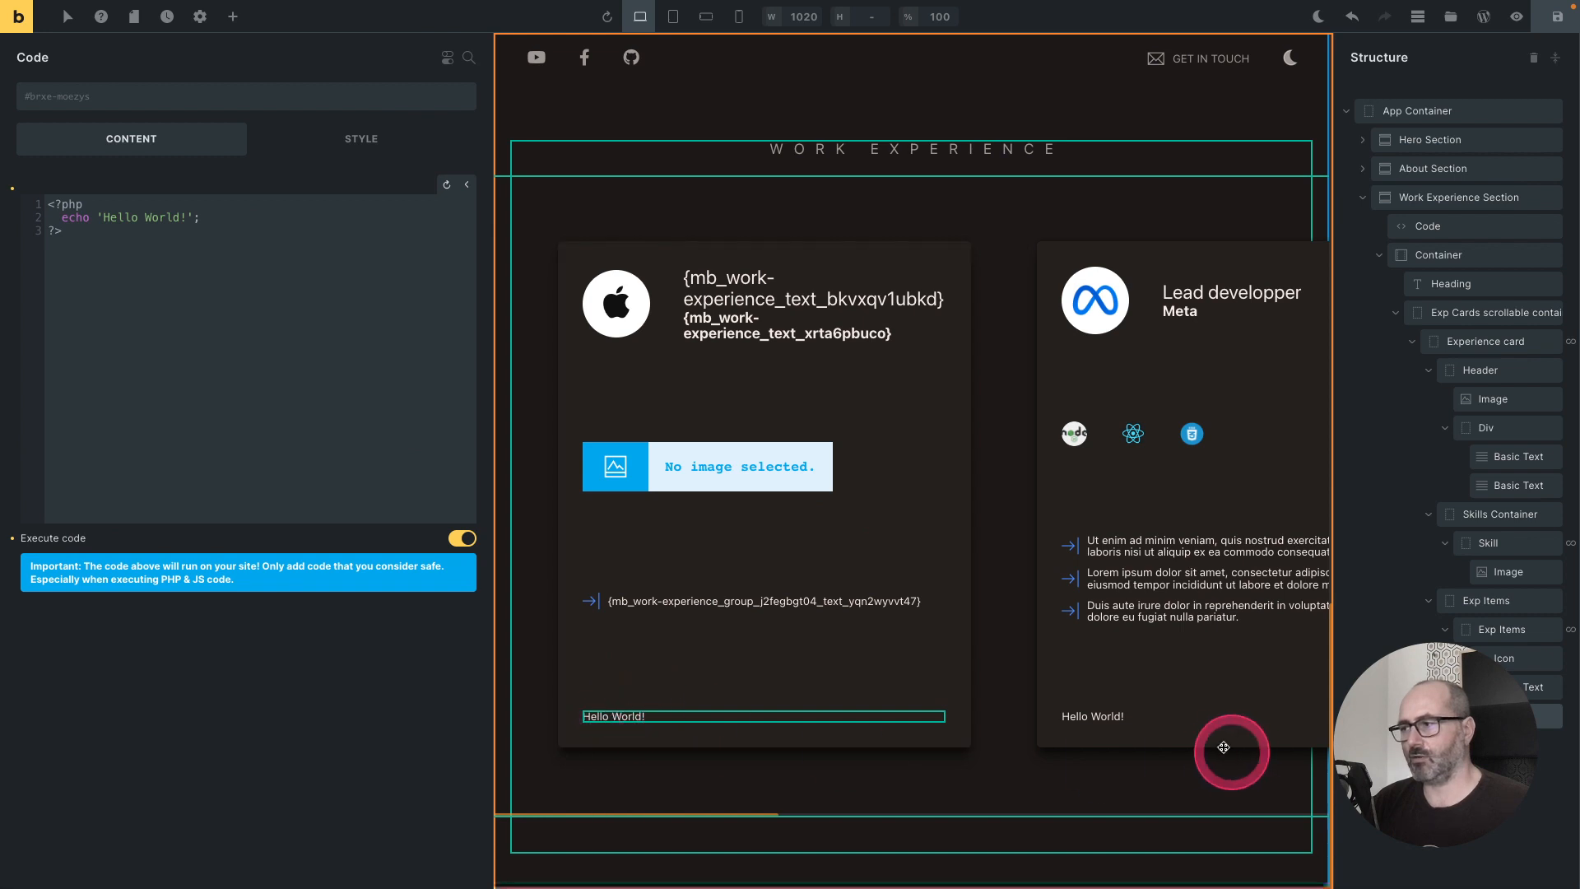
scroll(1079, 652, "right", 5)
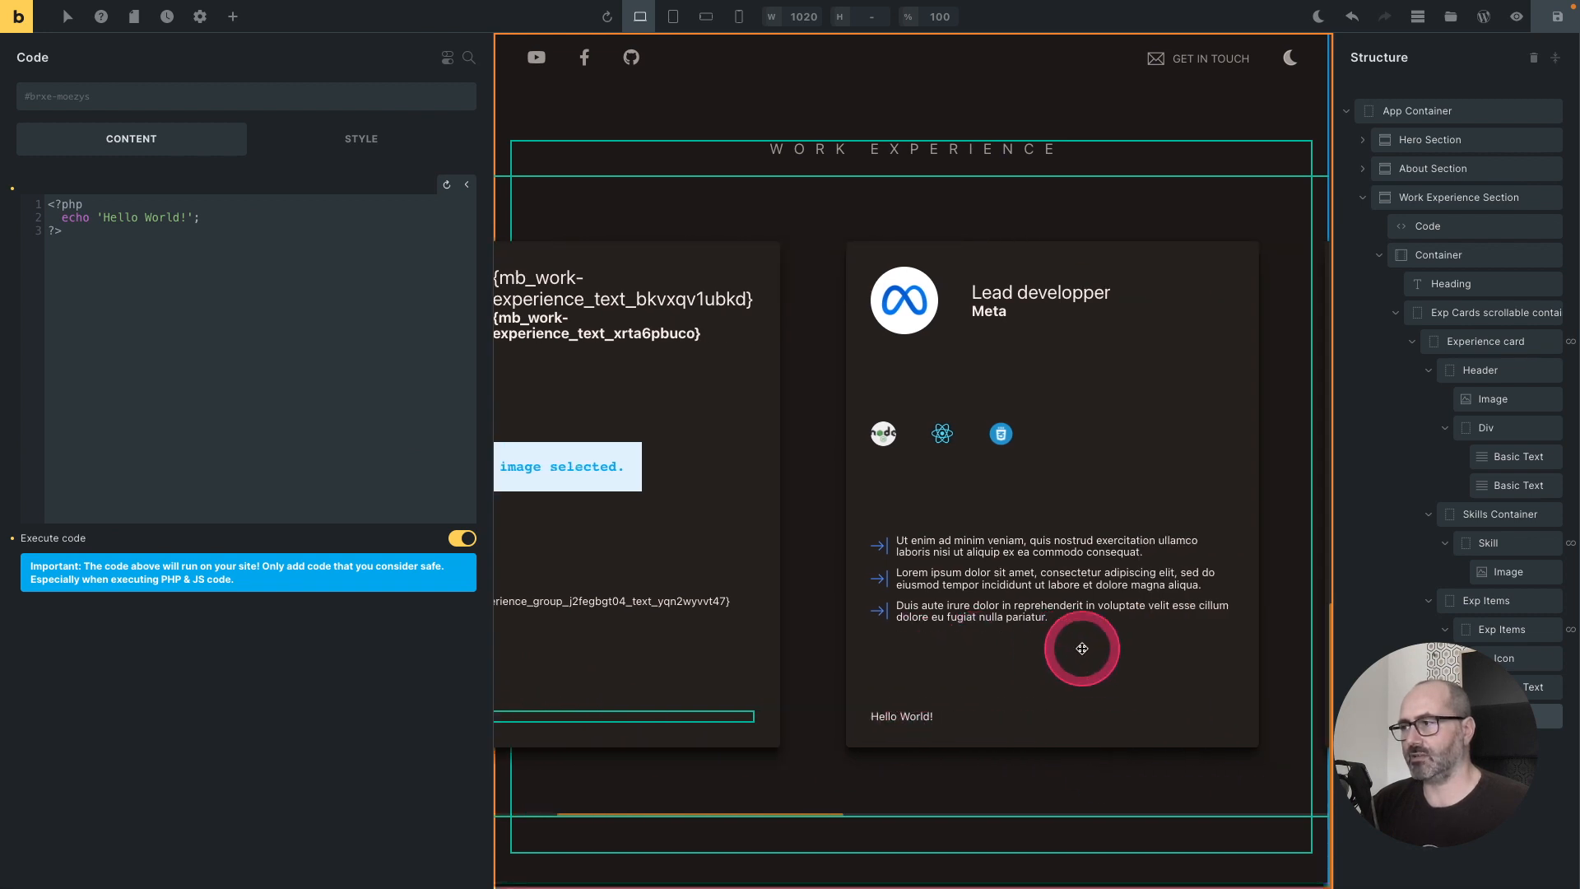
scroll(1001, 621, "right", 5)
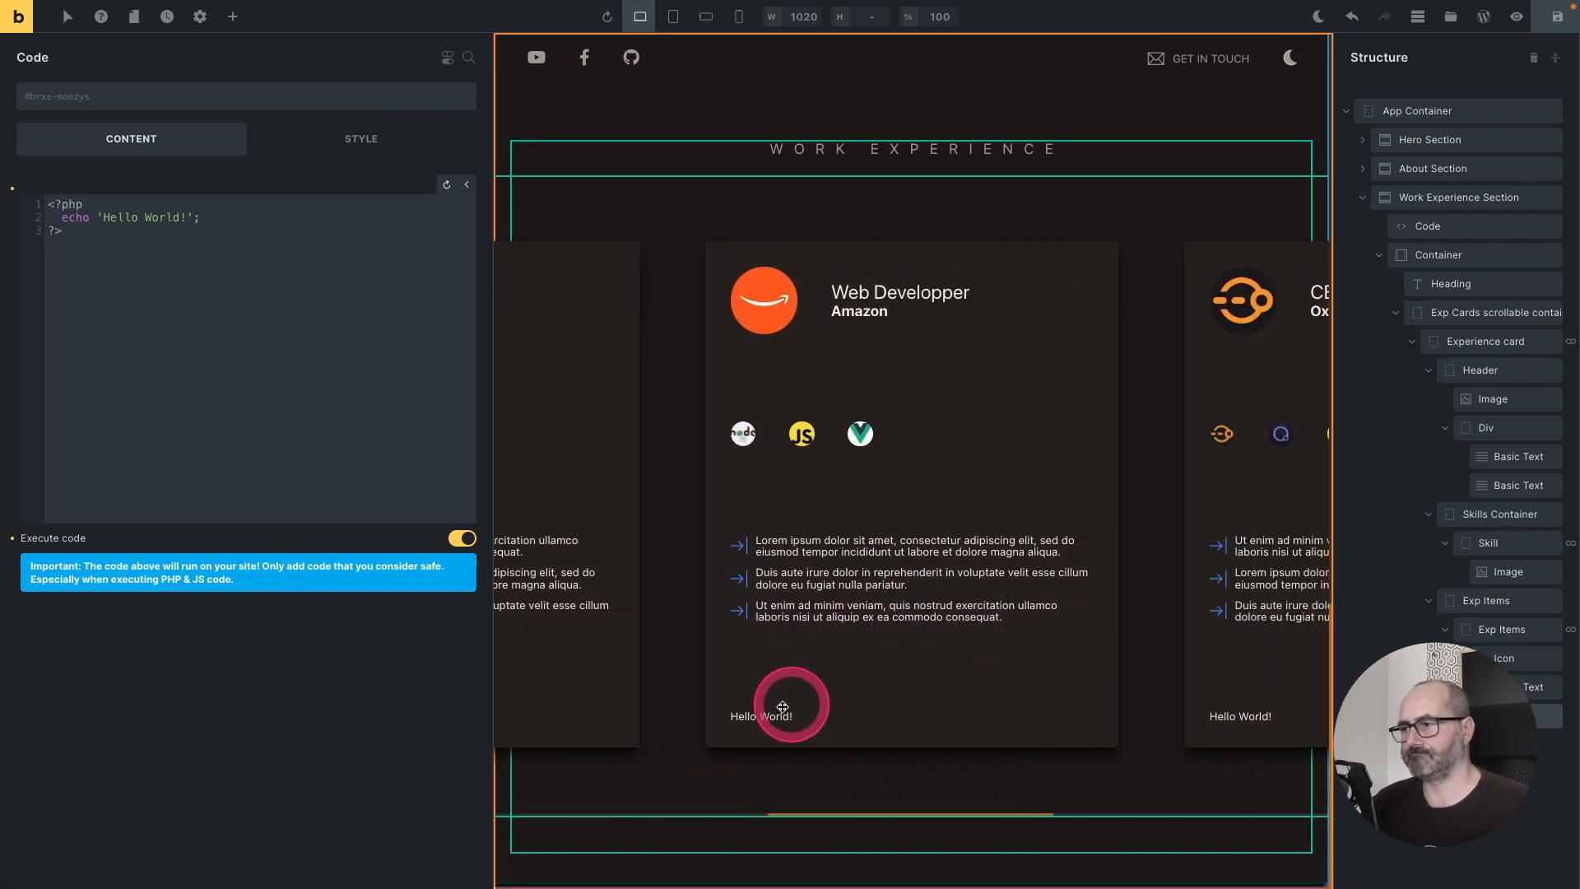
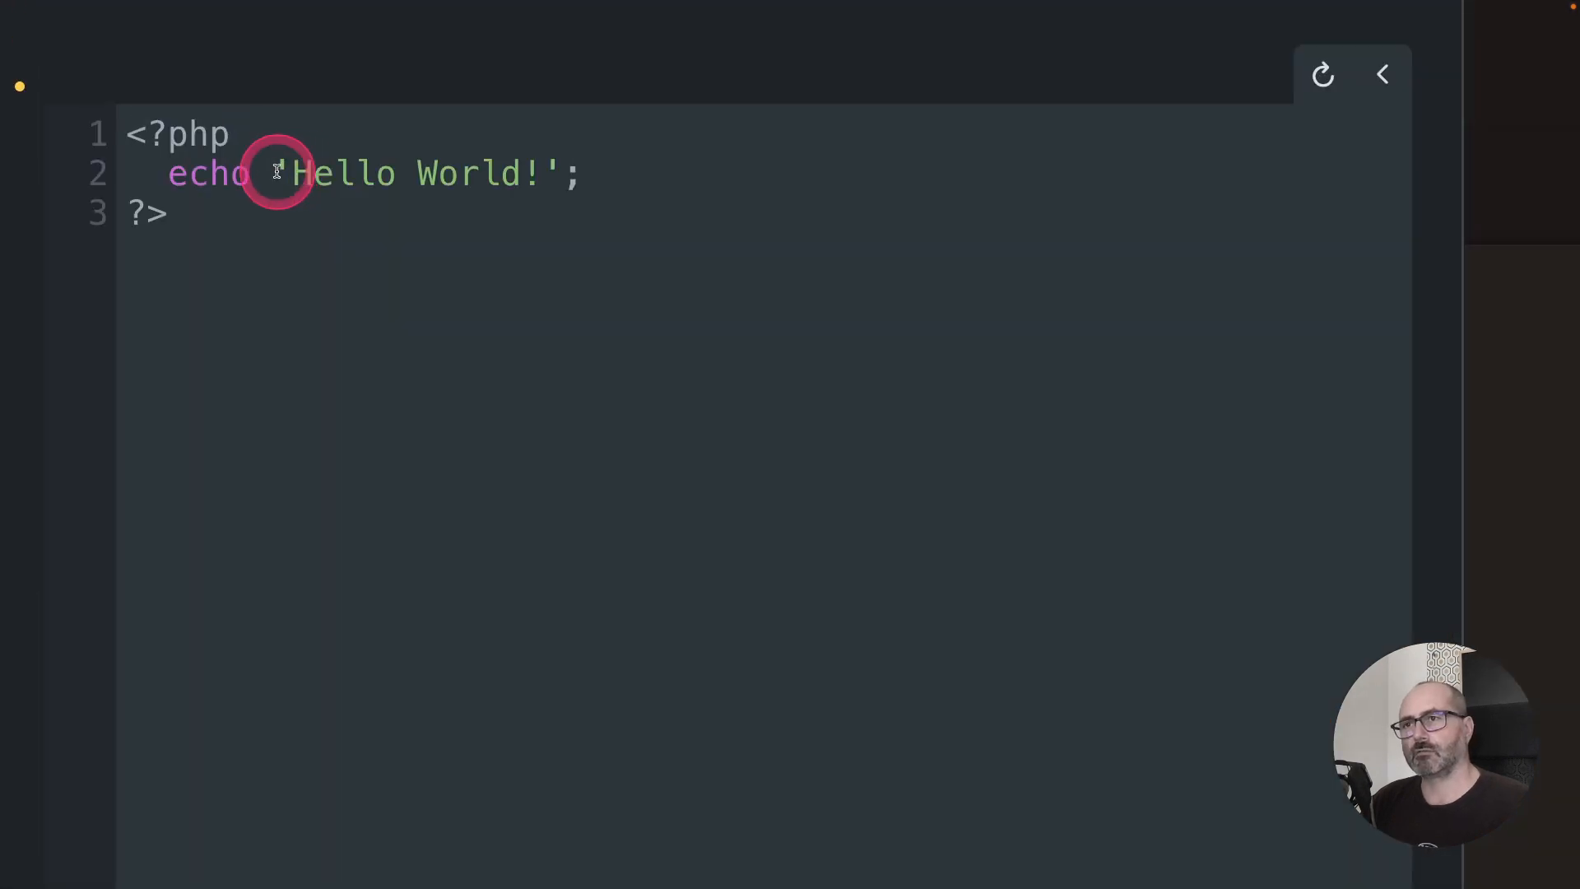
Step: Replace the 'Hello World!' string in the echo statement with the variable $string_to_output
left_click_drag(97, 216, 108, 215)
left_click_drag(305, 169, 563, 168)
type("$")
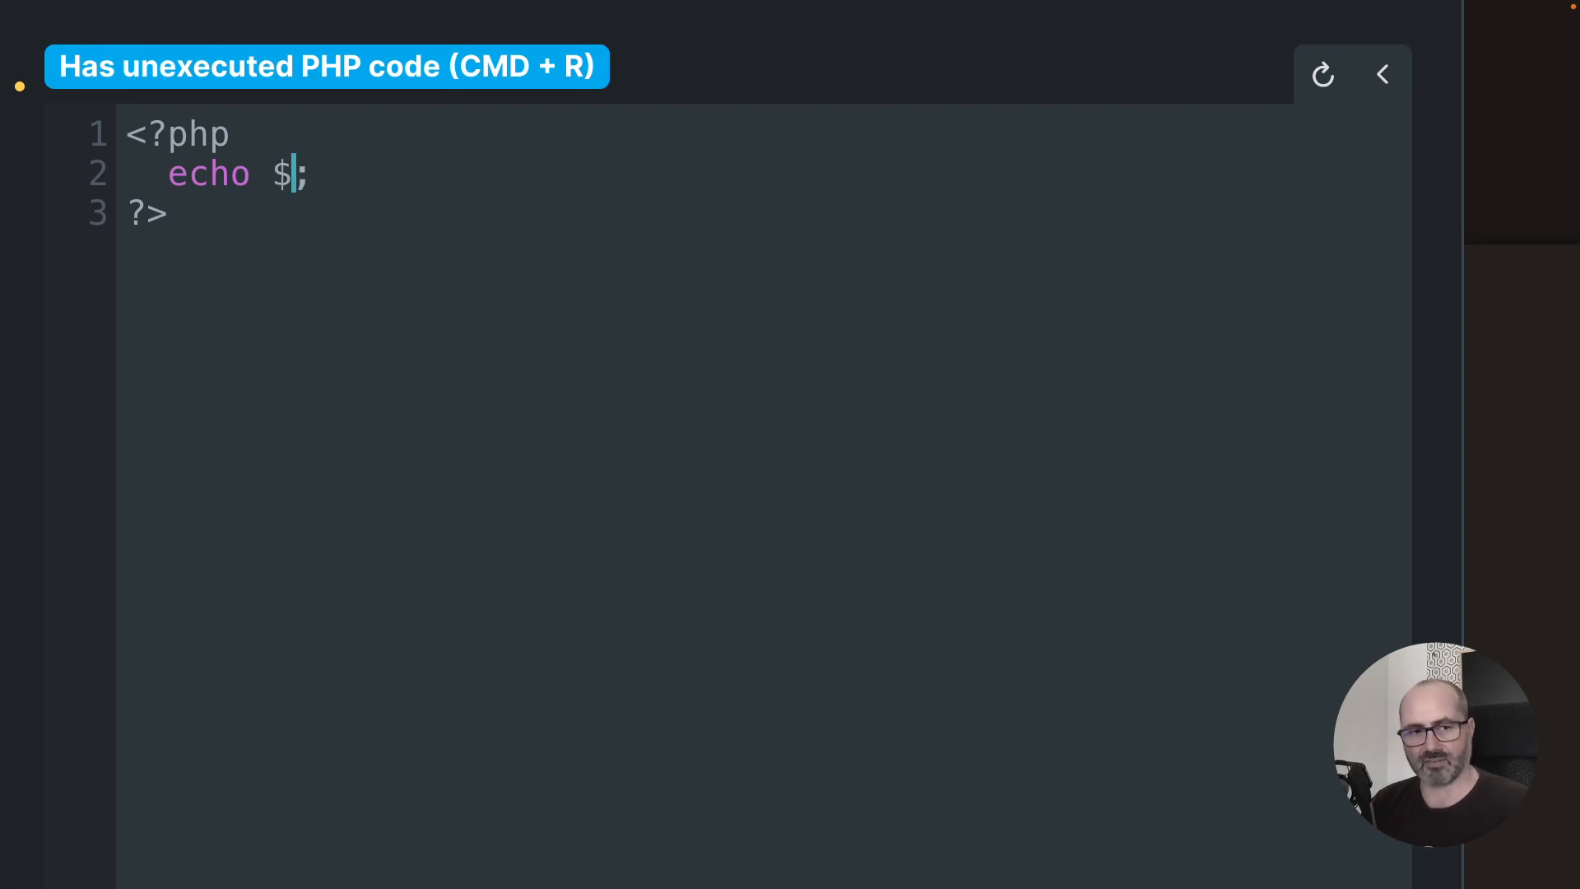
type("string_to")
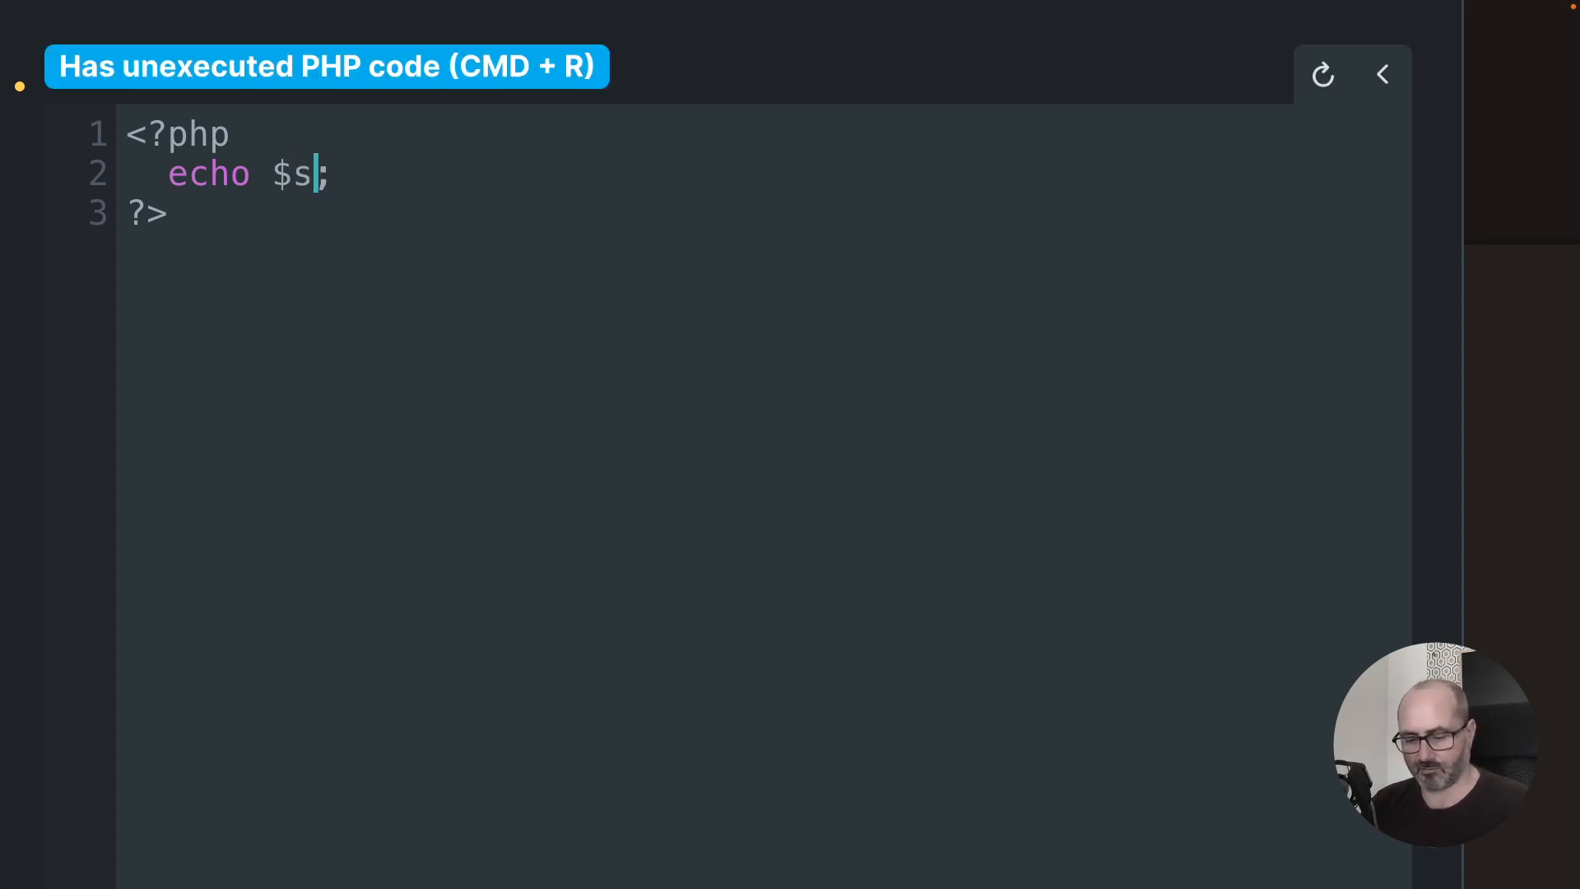
type("_output")
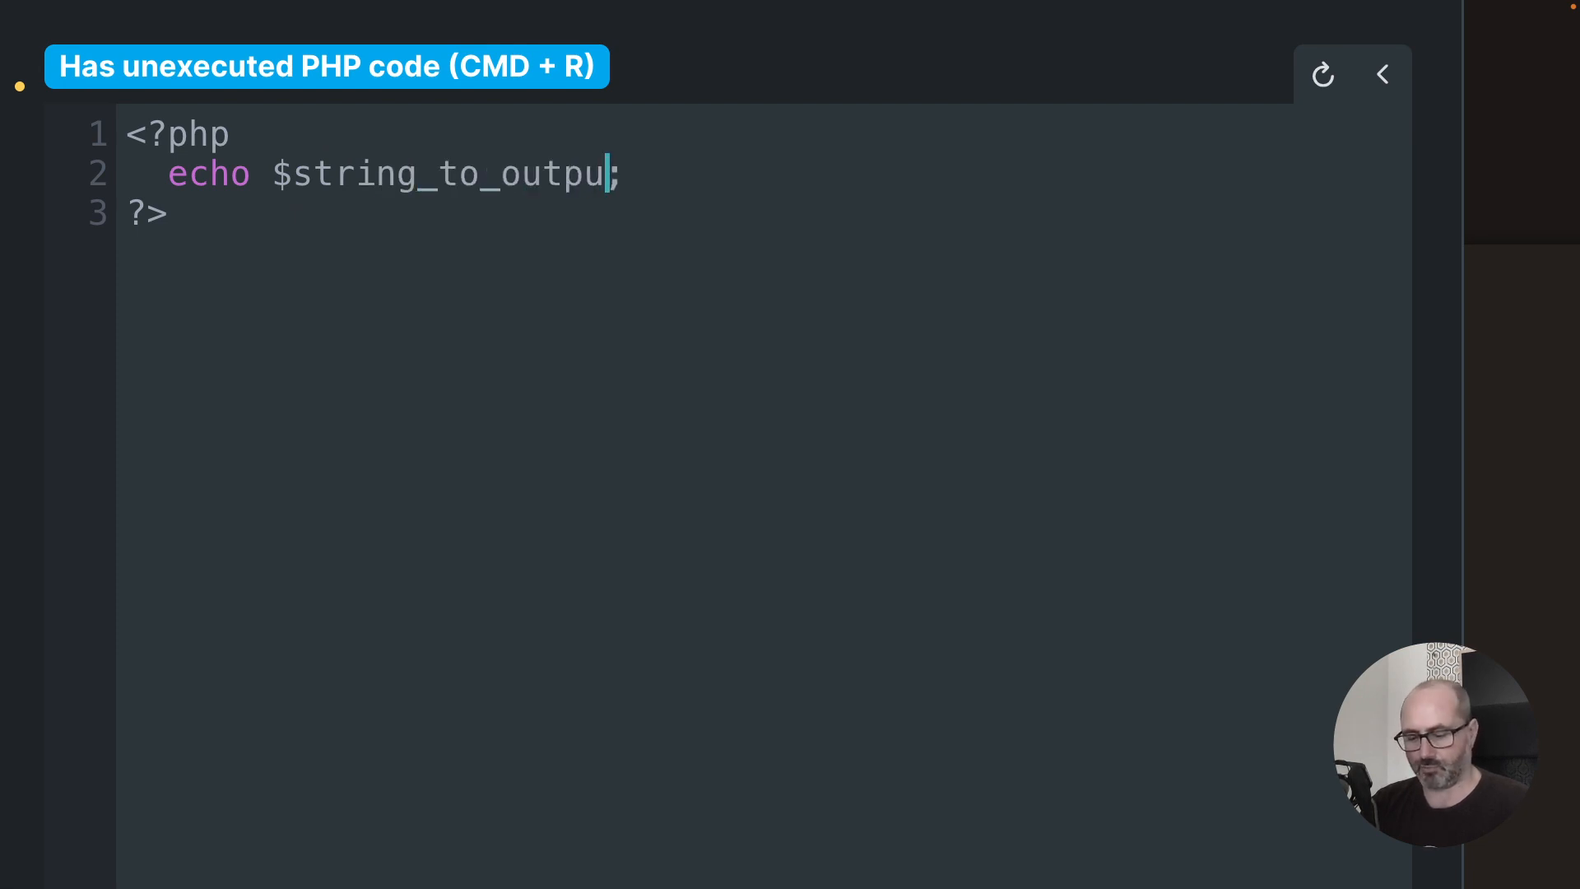
Step: Add the line $string_to_output = ''; above the echo statement, separated from it by a blank line
key("Up")
key("Return")
key("Return")
type("echo $string_to_output;")
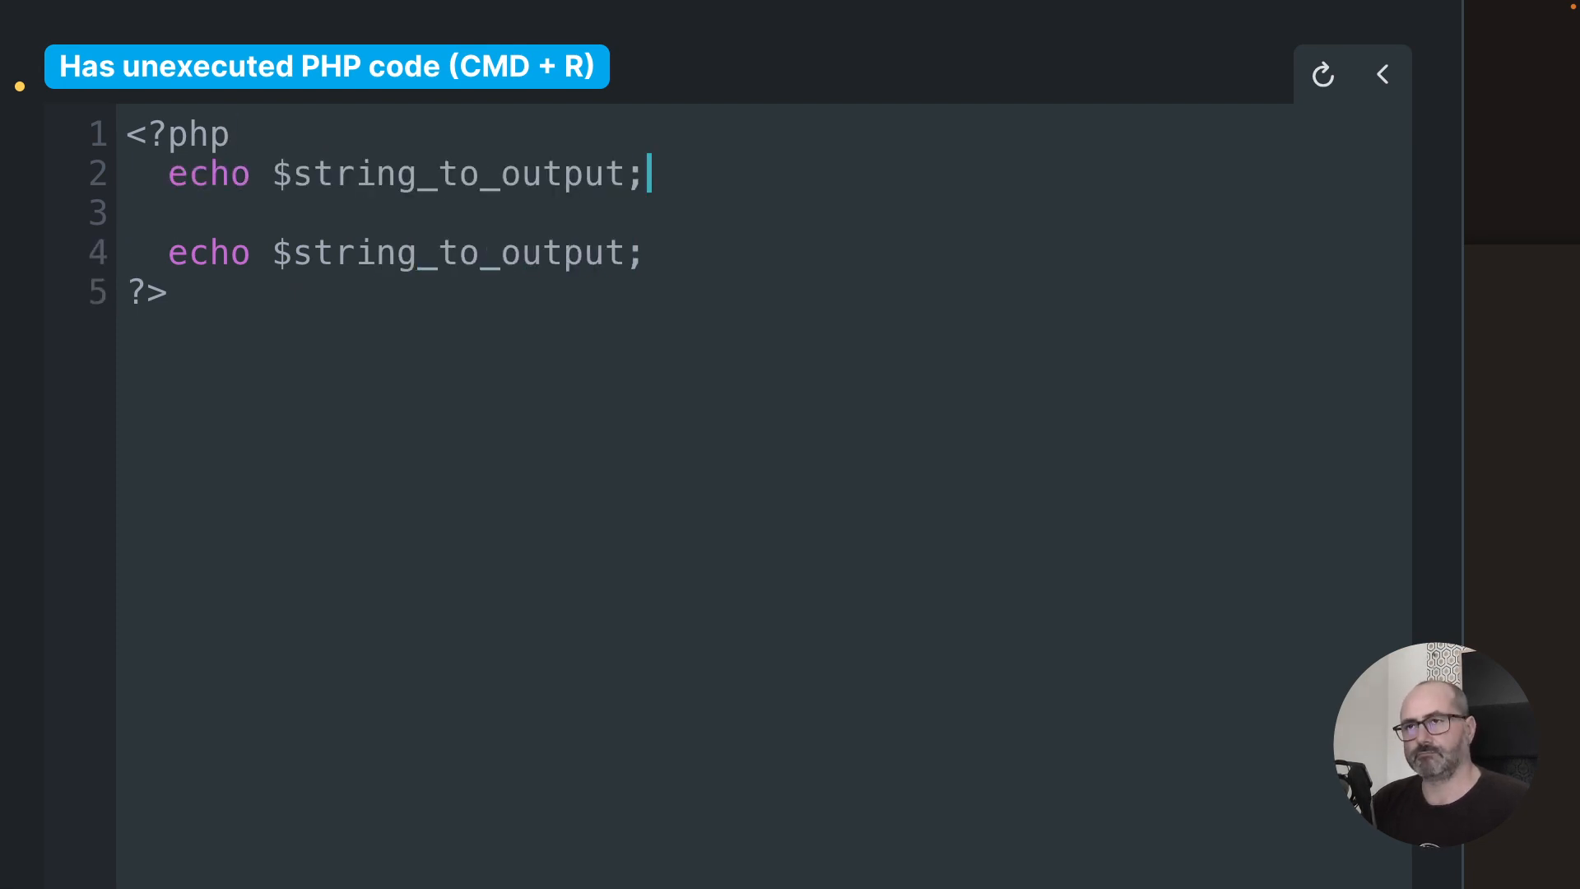
key("shift+Left")
key("super+Left")
key("shift+Right")
key("shift+Right")
key("shift+Right")
key("shift+Right")
key("shift+Right")
key("shift+Right")
key("shift+Right")
key("BackSpace")
key("Tab")
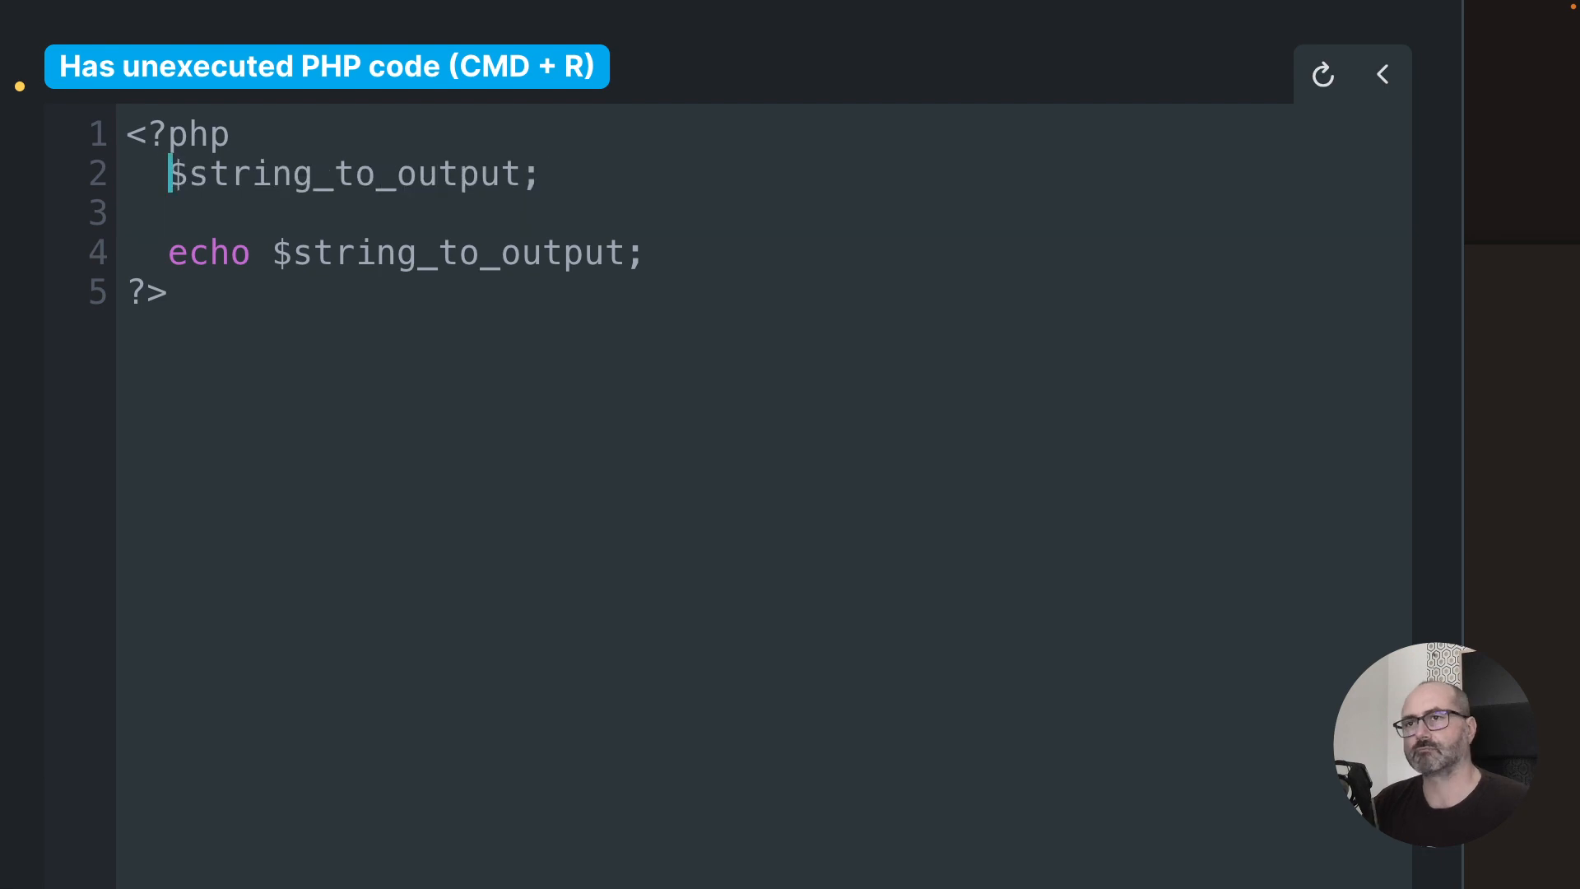
key("Left")
type("= ")
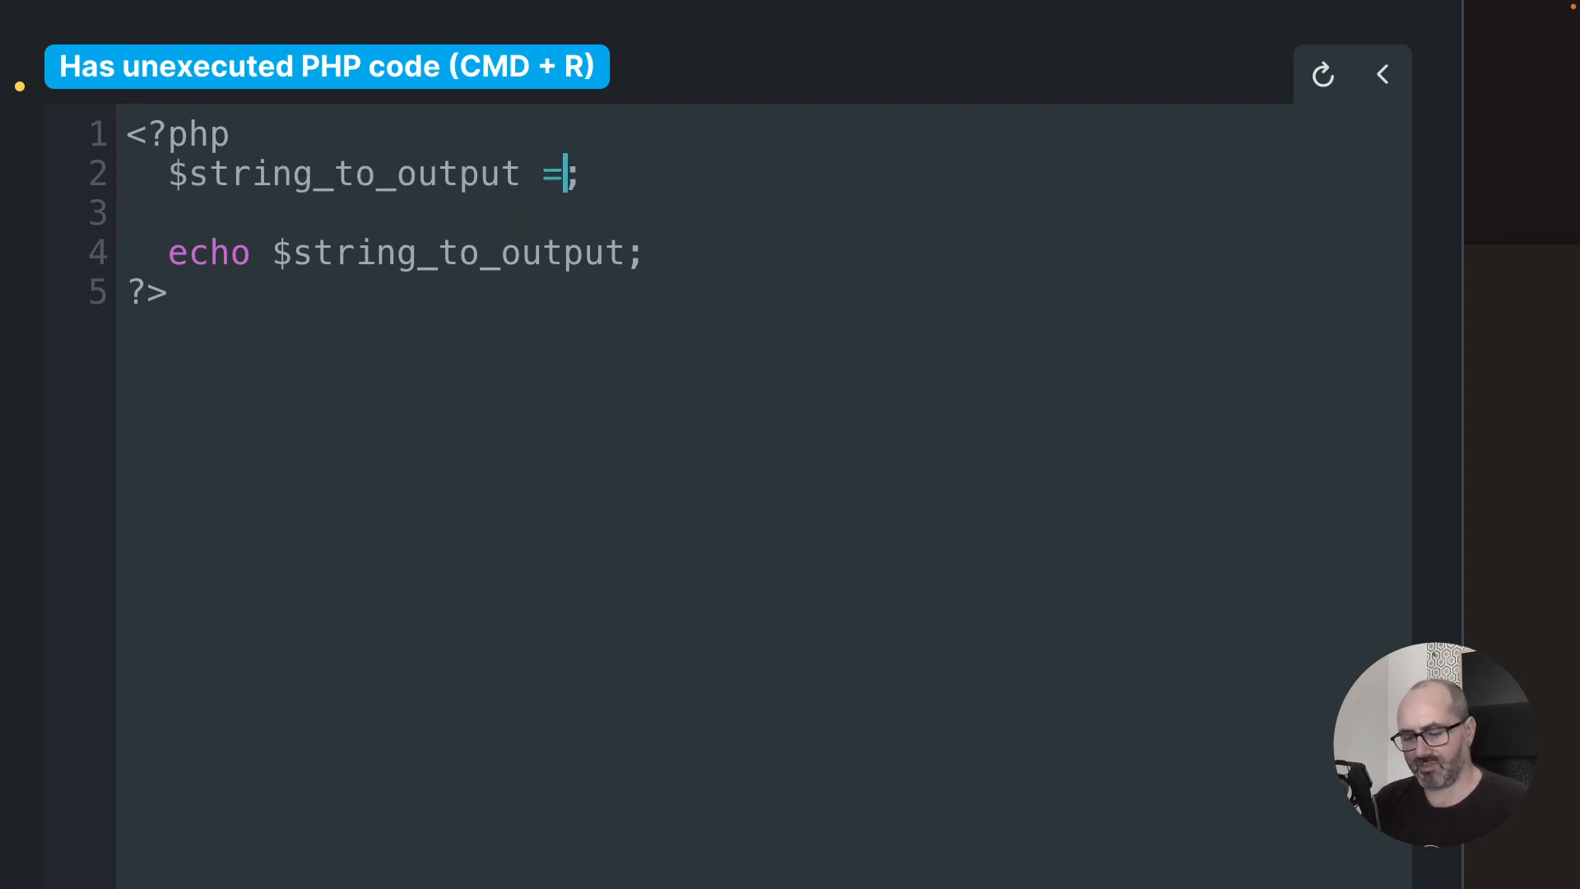
type("''")
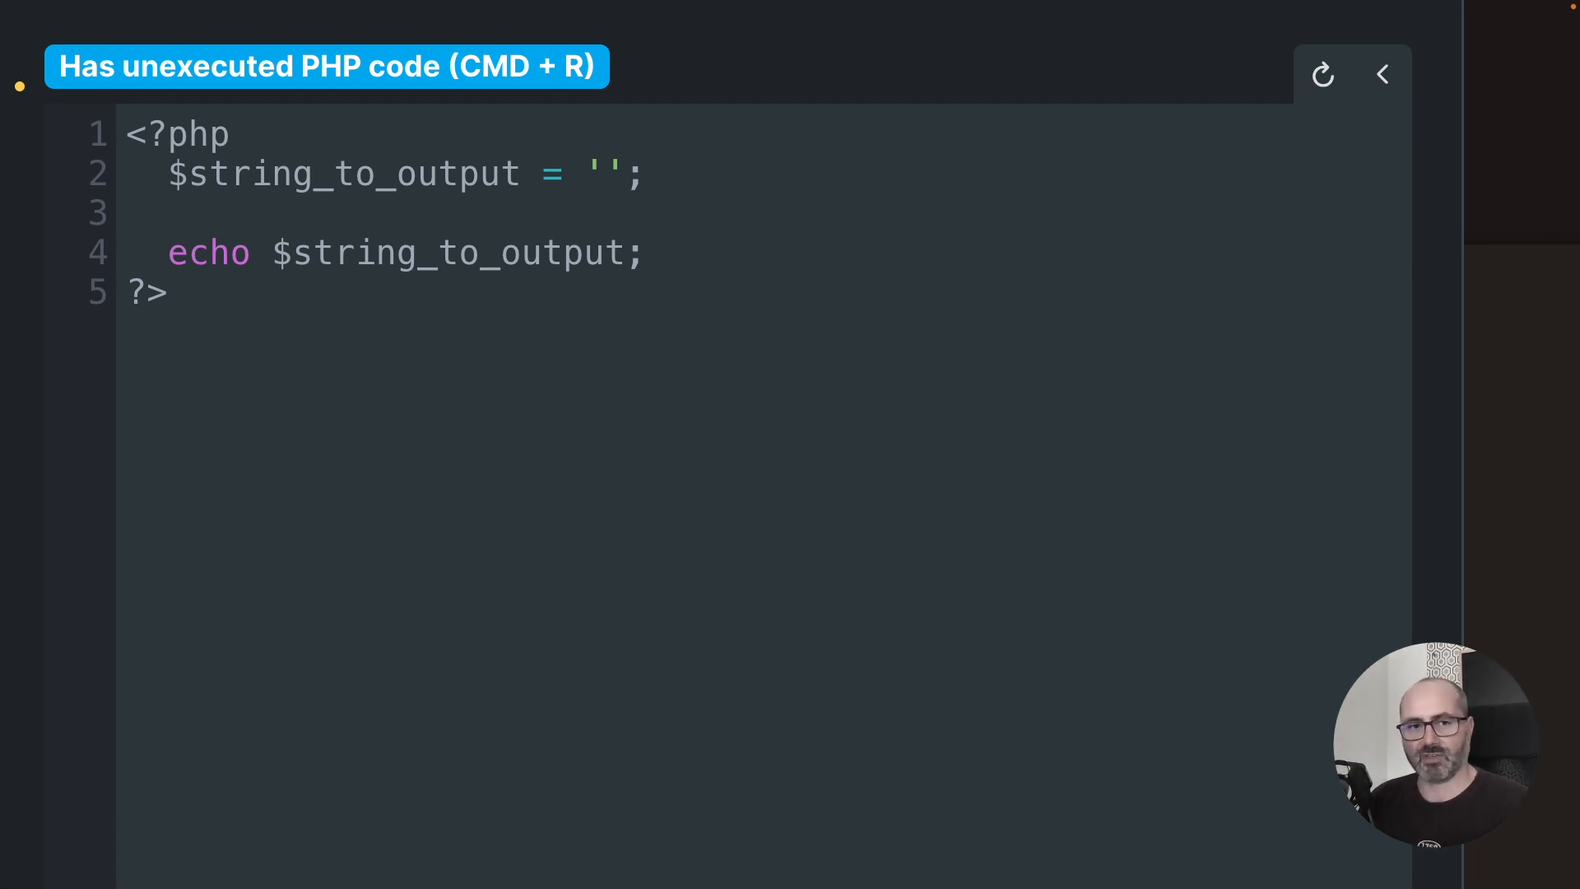
Step: Add the line $still_there = rwmb_get_value(''); between the $string_to_output assignment and the echo statement
key("End")
key("Return")
key("Return")
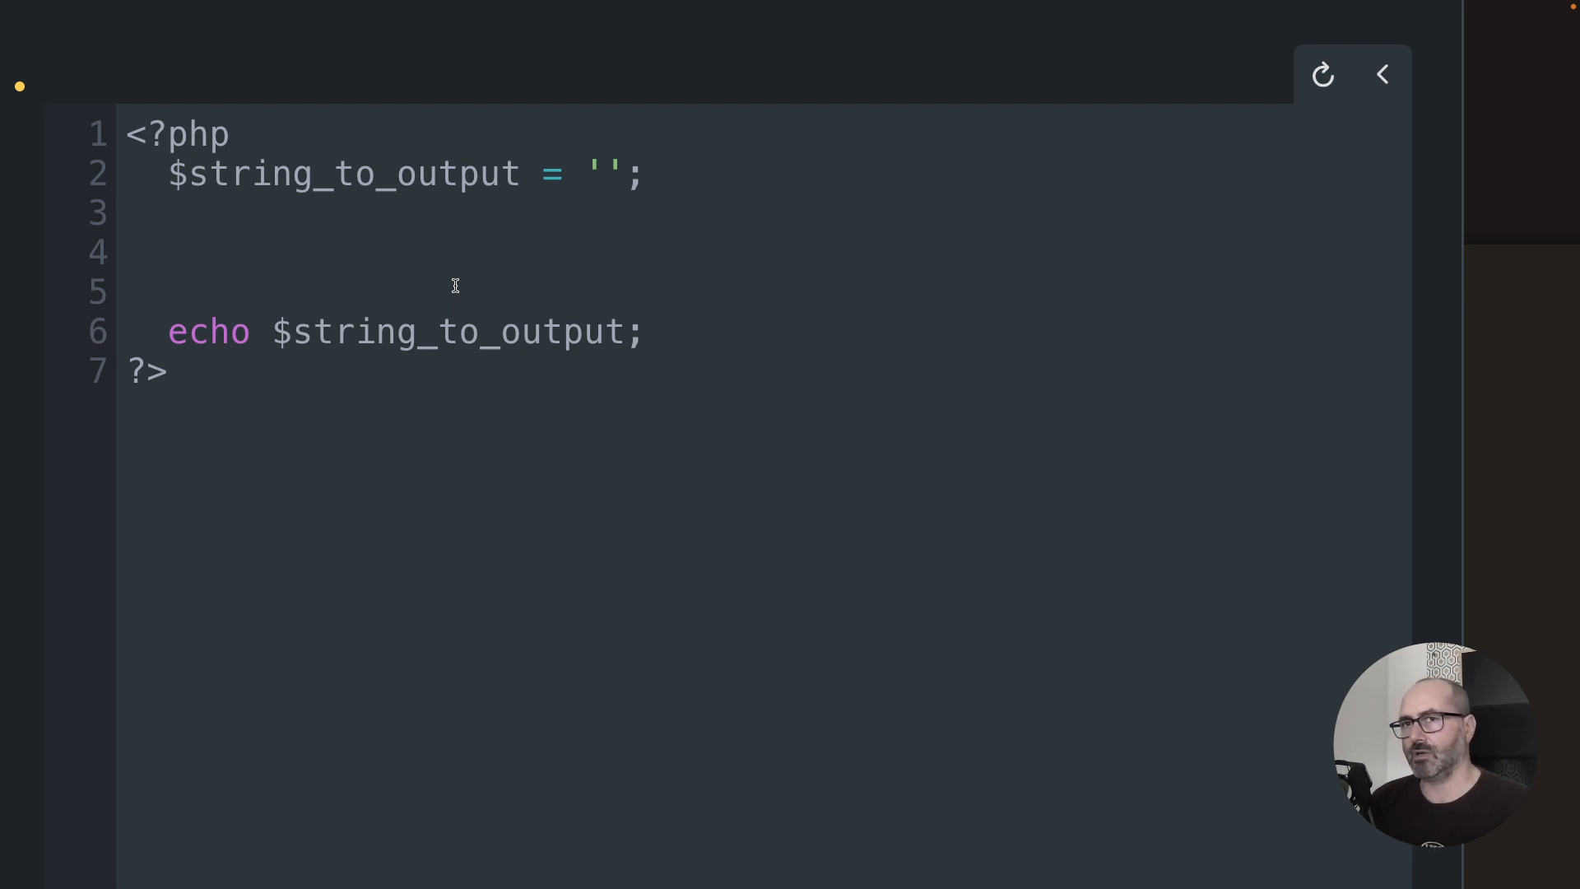
type("$still_there =")
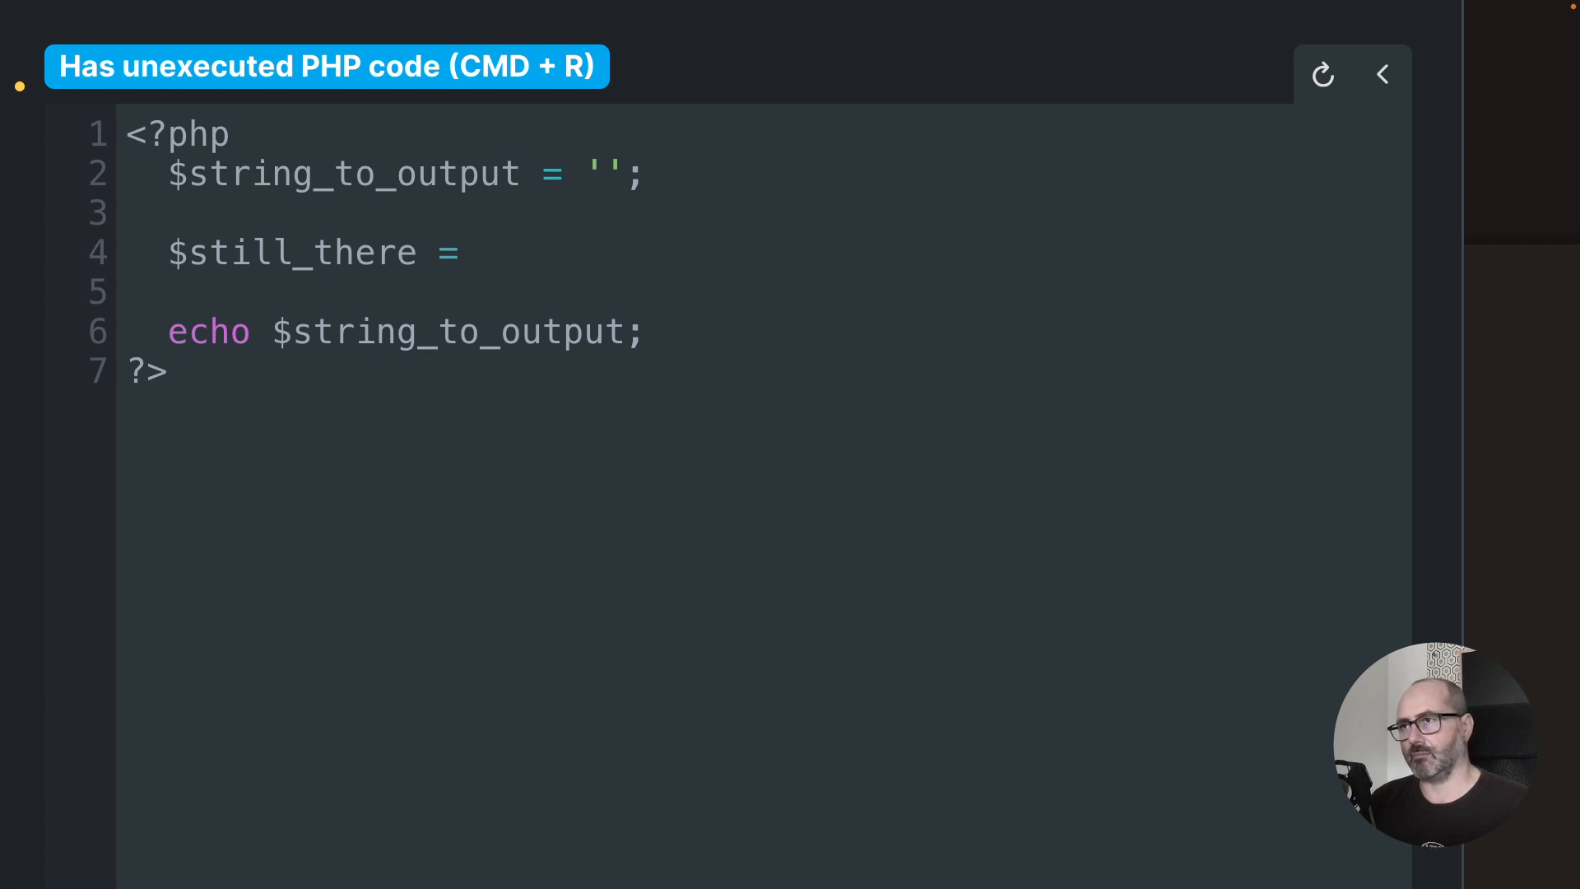
type("rwmb_gat_value();")
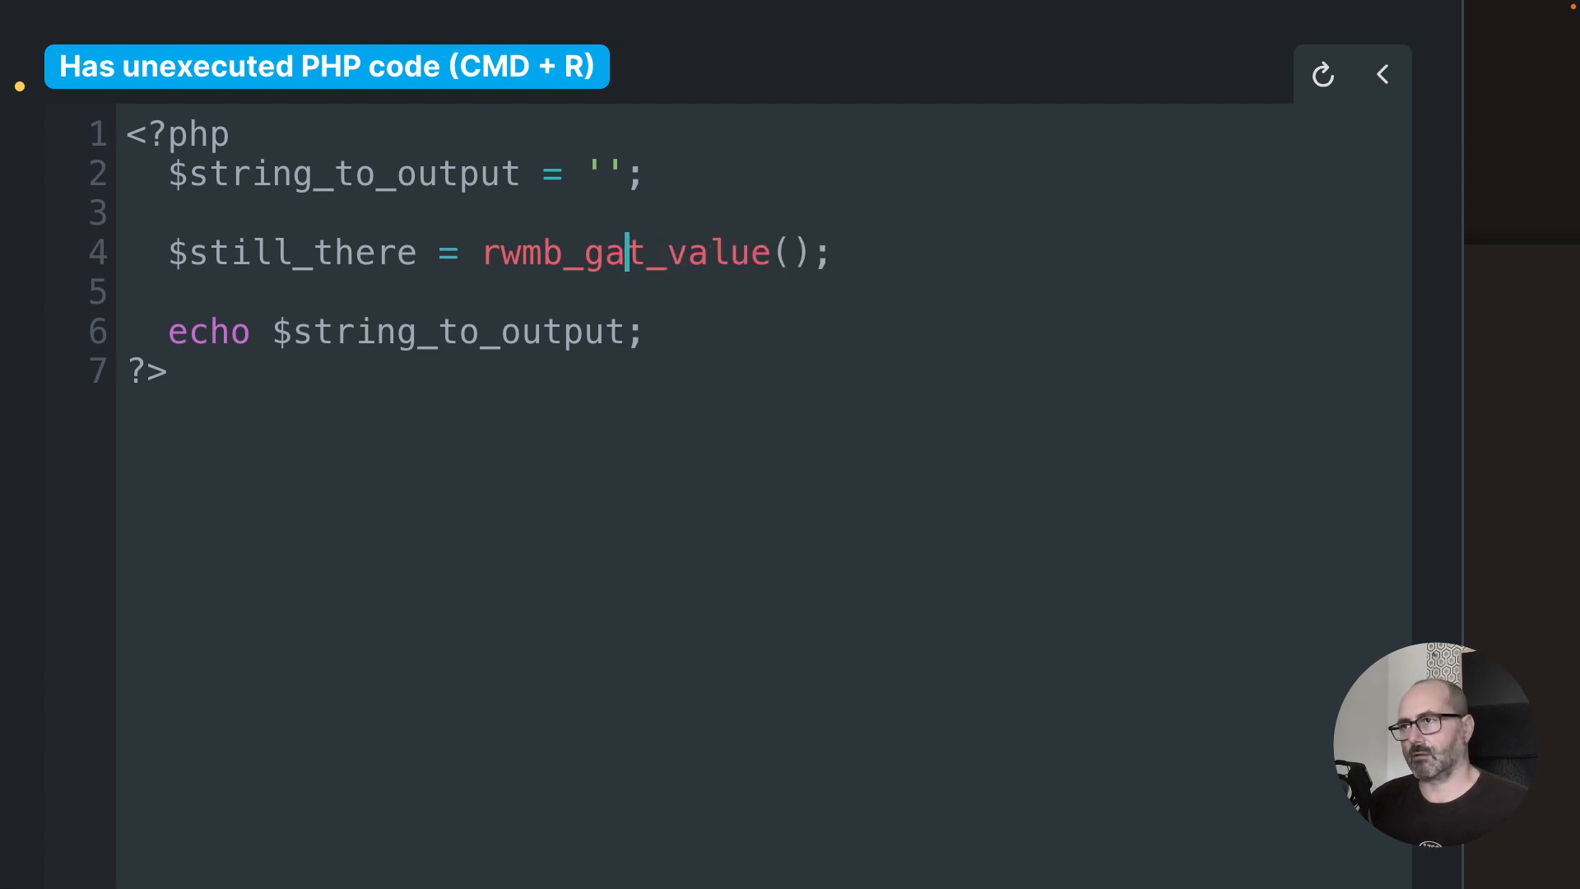
key("shift+Left")
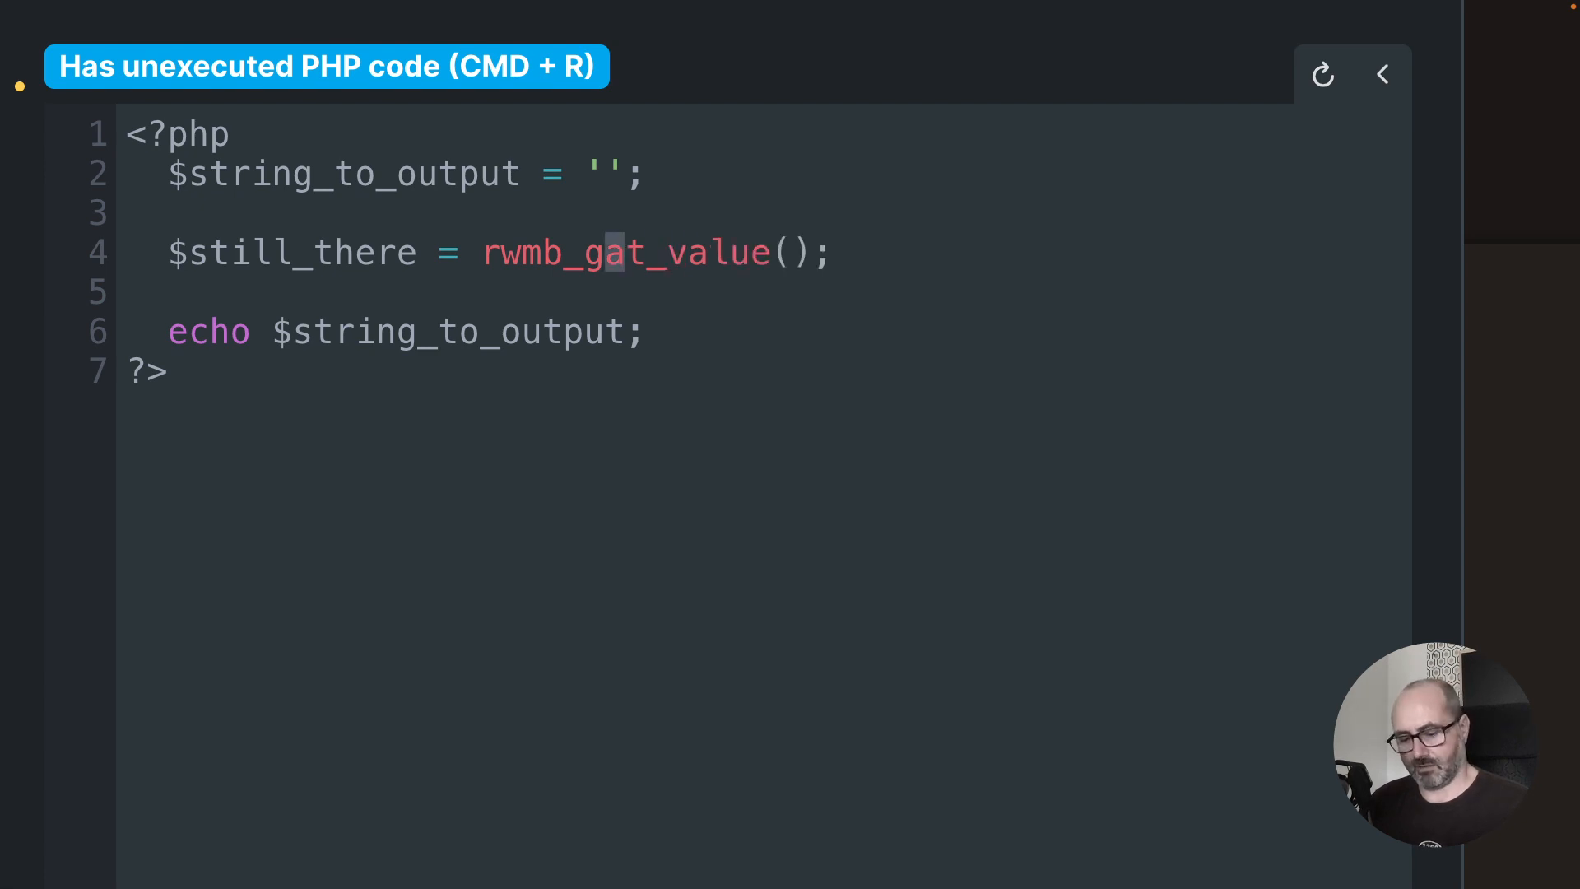
type("e")
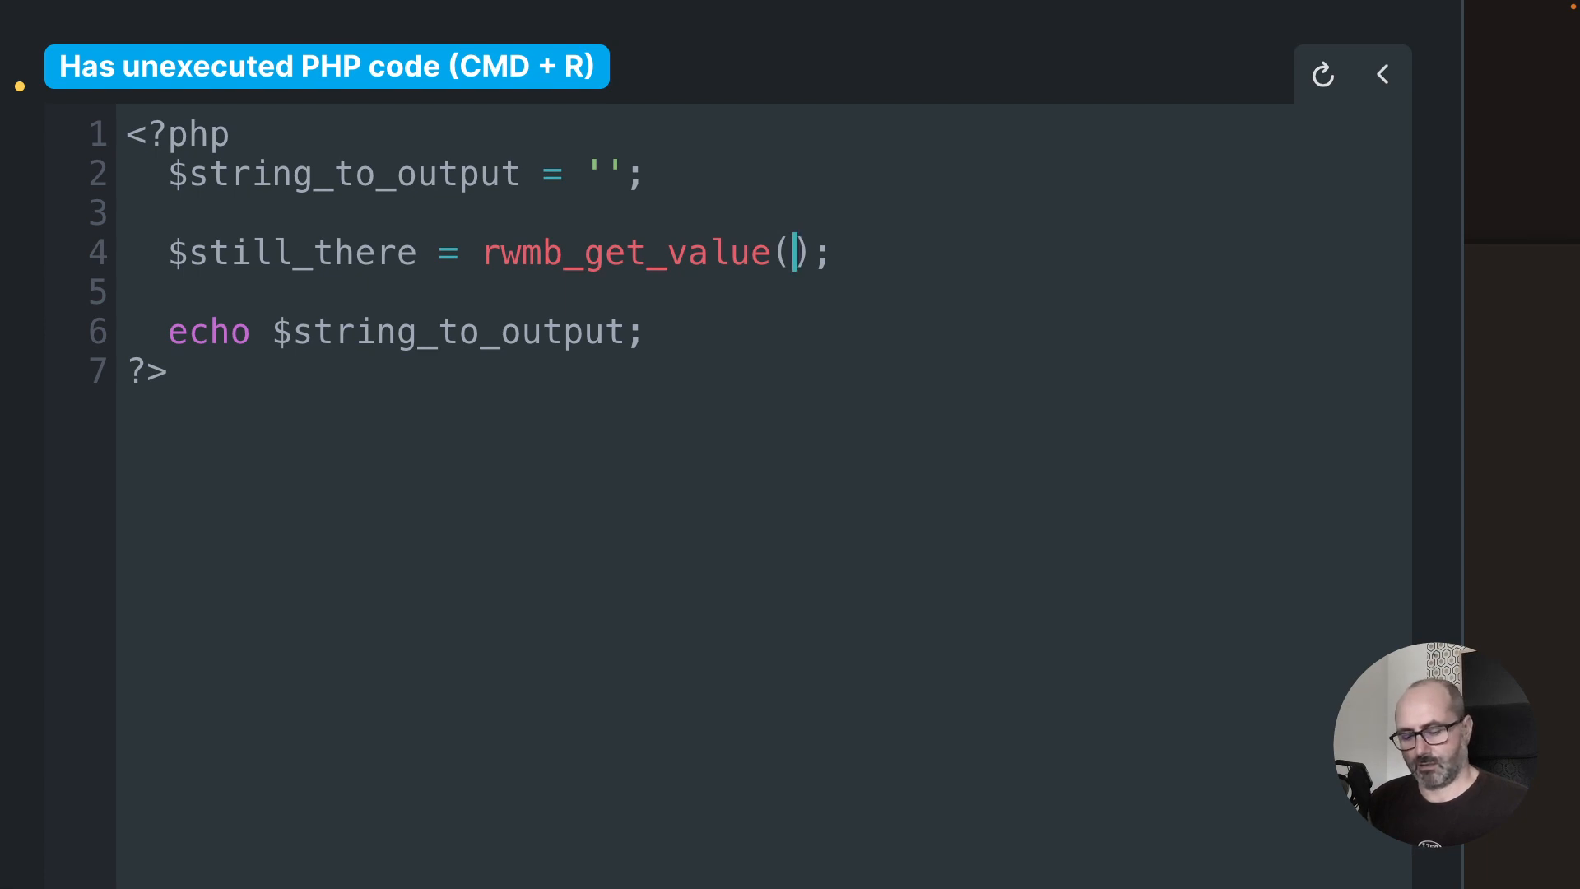
type("''")
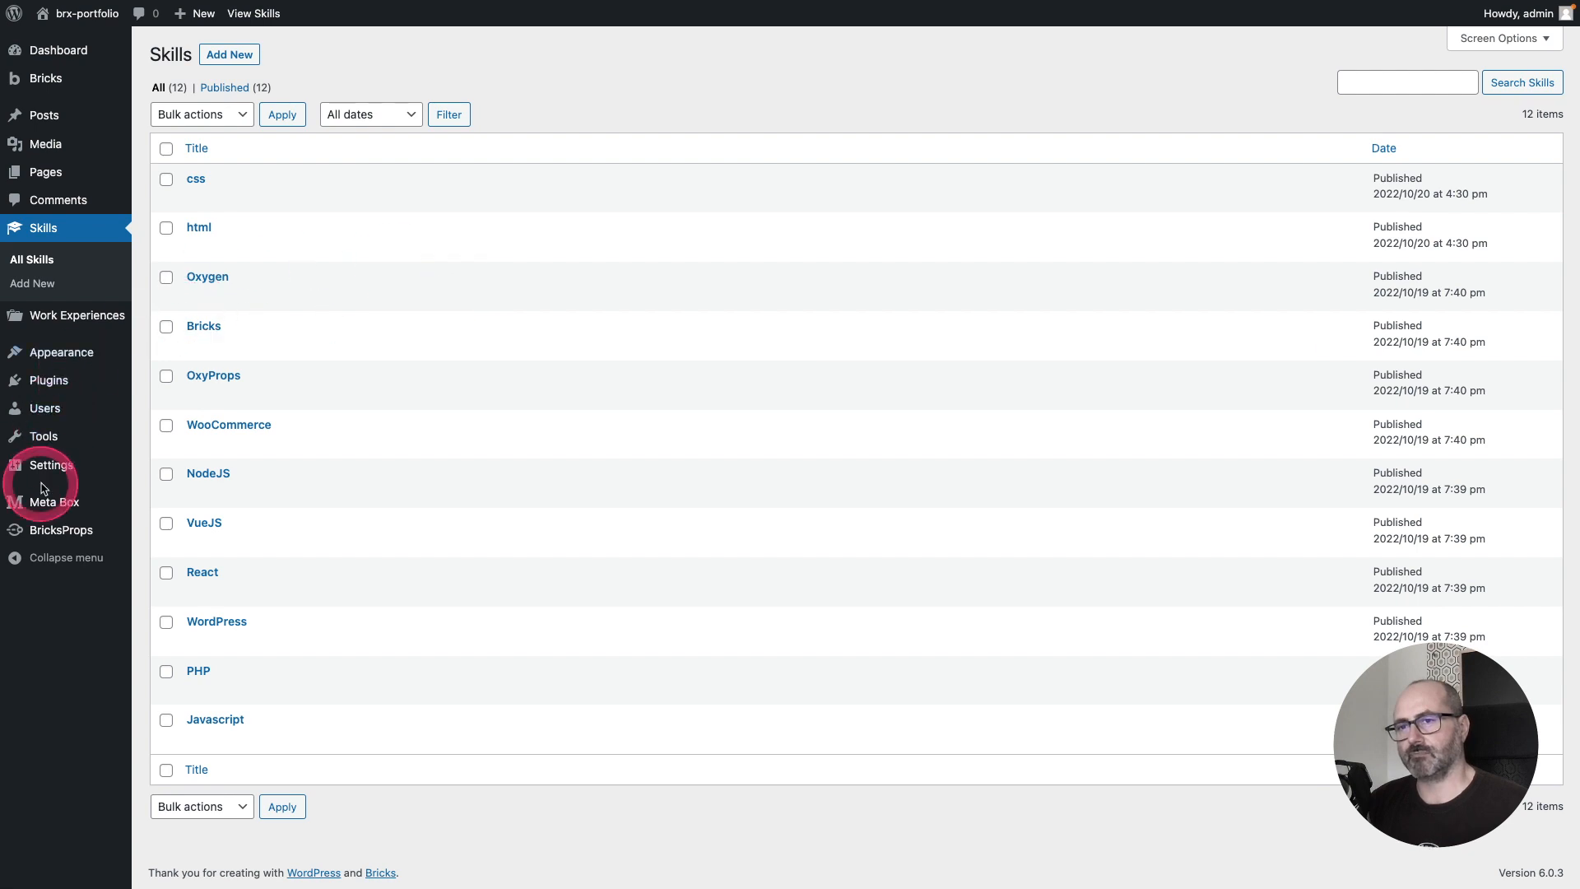
Step: In the WordPress admin, open the Work Exp Fields group of the Meta Box custom fields for editing
mouse_move(35, 504)
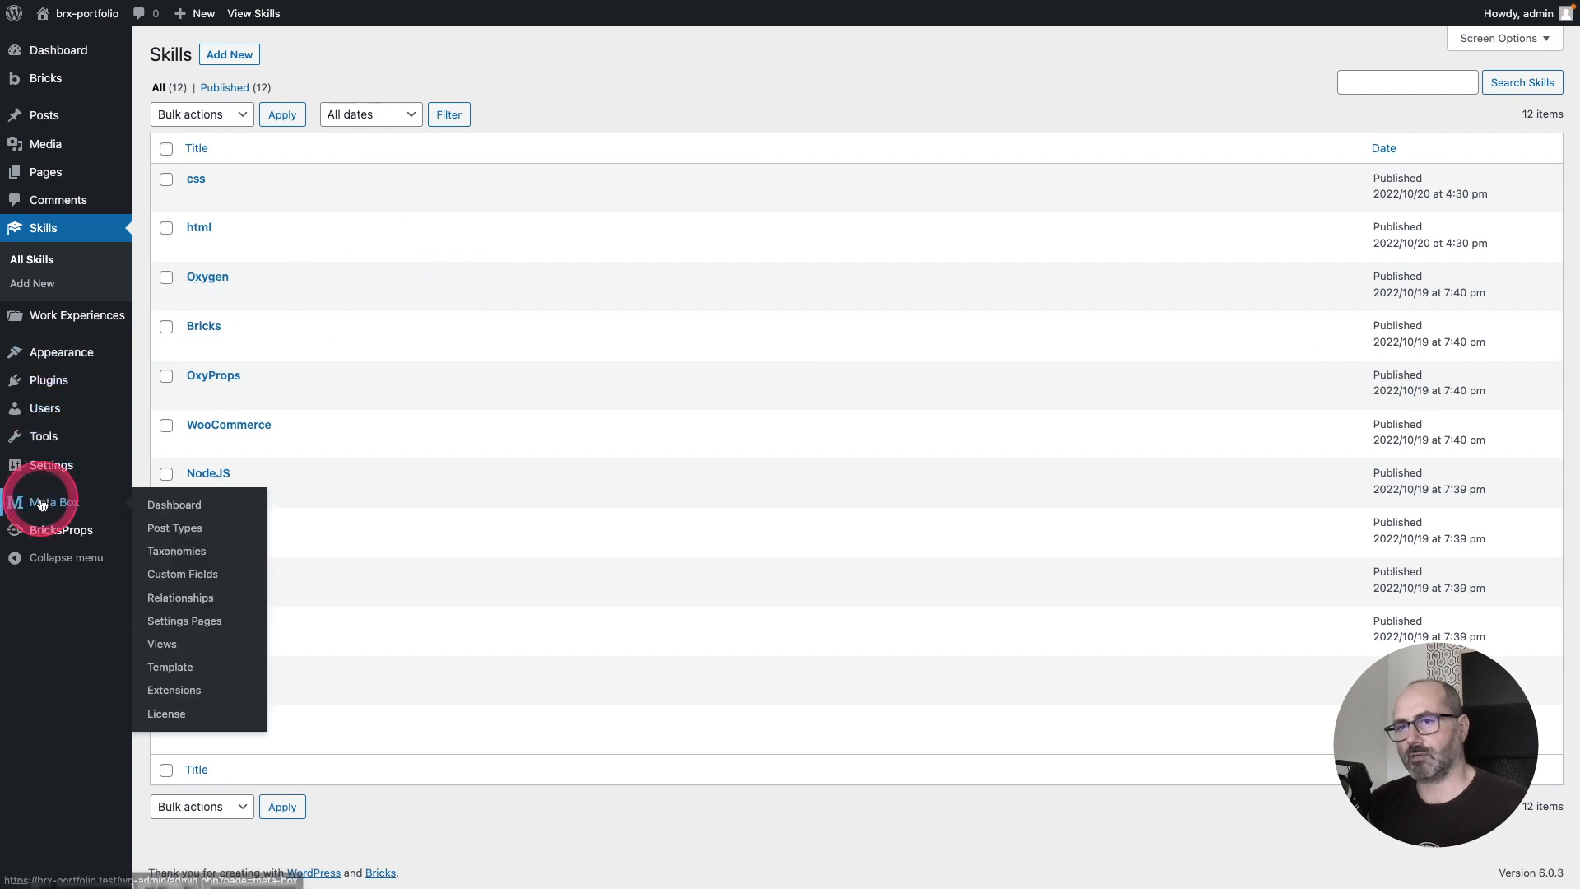
left_click(185, 580)
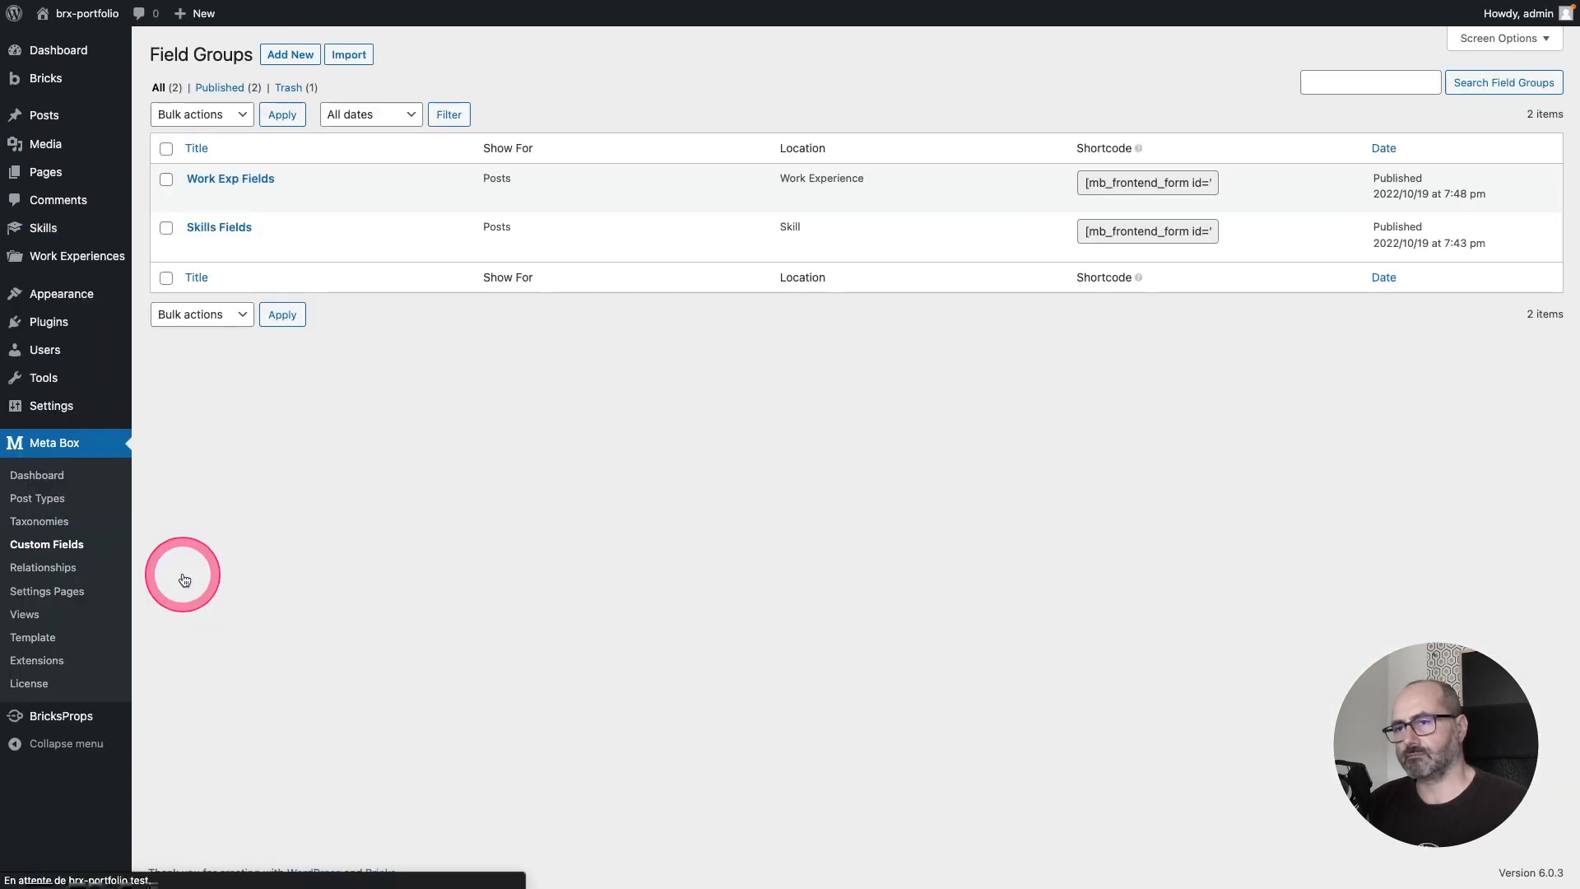
mouse_move(236, 181)
left_click(196, 205)
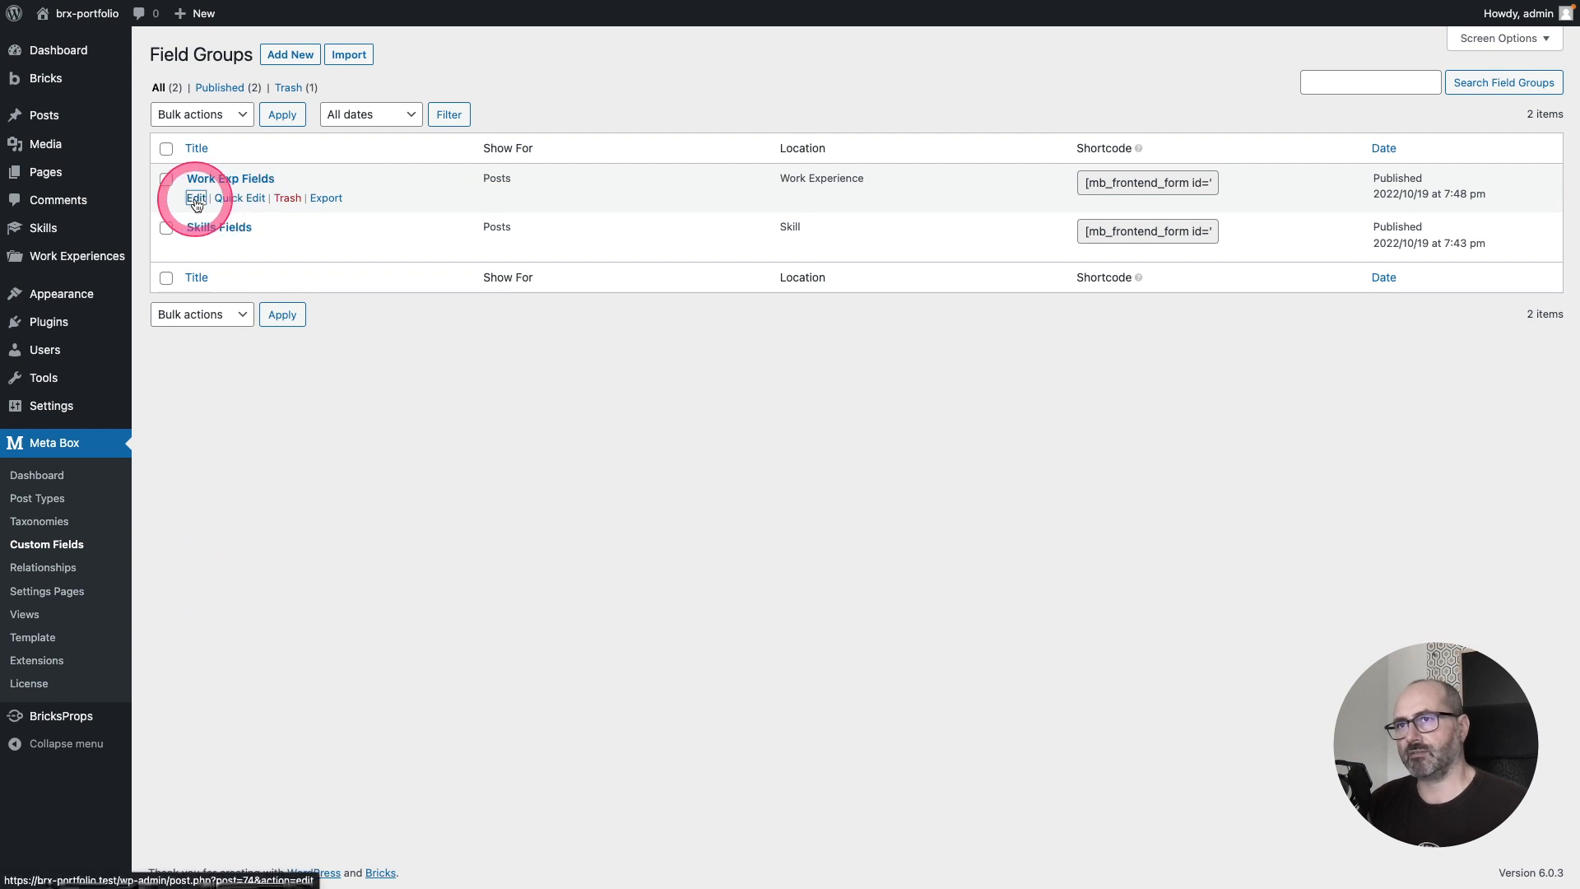
Step: Copy the Still There field's ID, switch_wxm1x8ybrh9, into the empty quotes of the rwmb_get_value call in the Code element
left_click(192, 317)
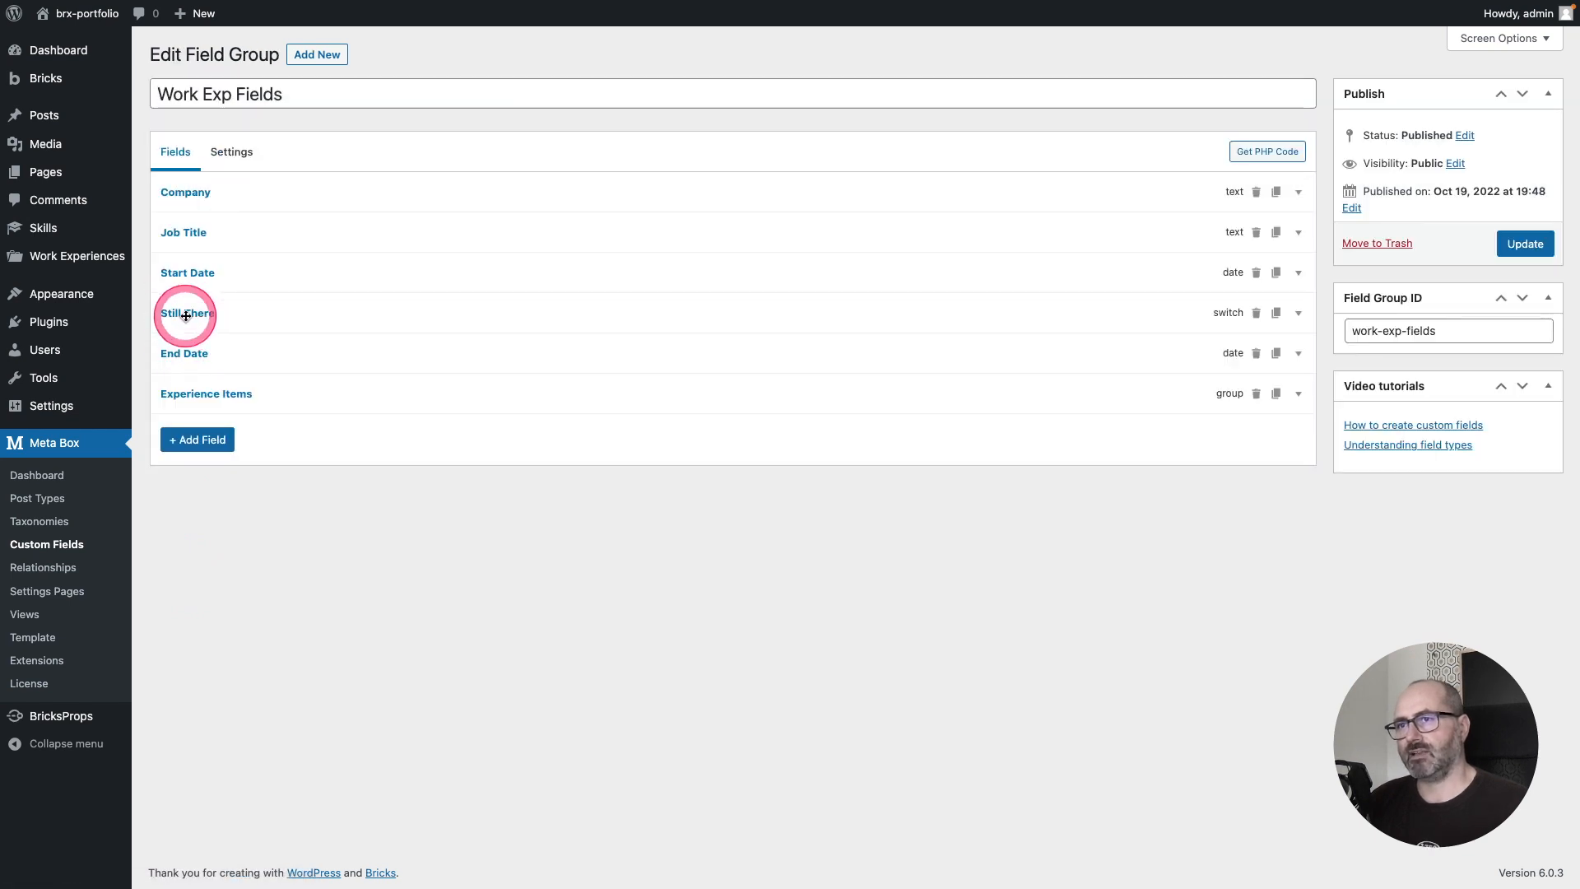
left_click(172, 425)
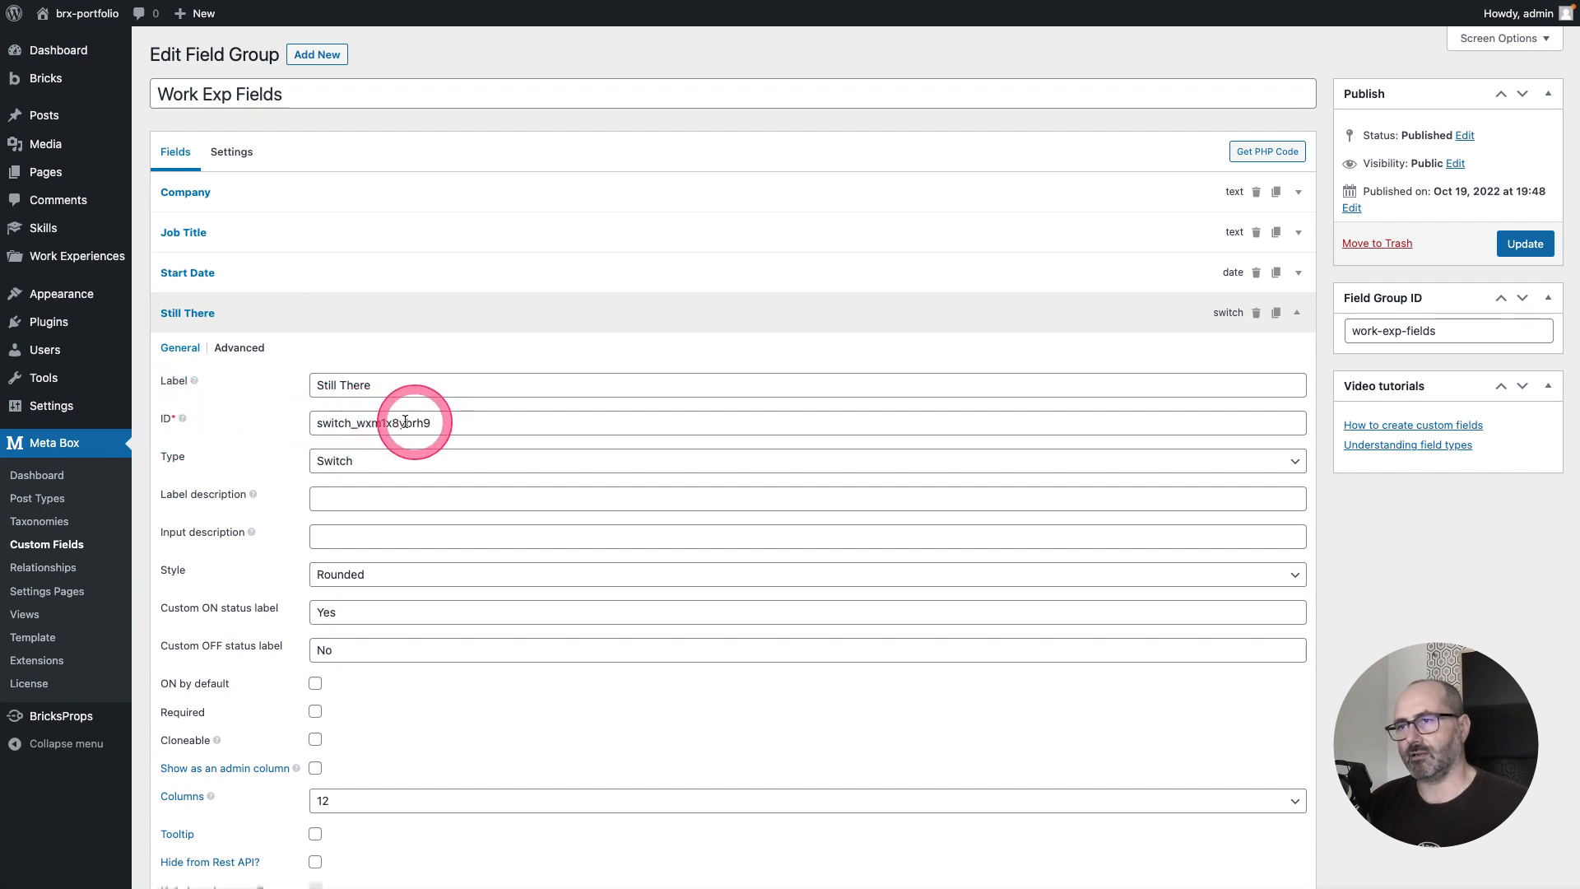
double_click(377, 424)
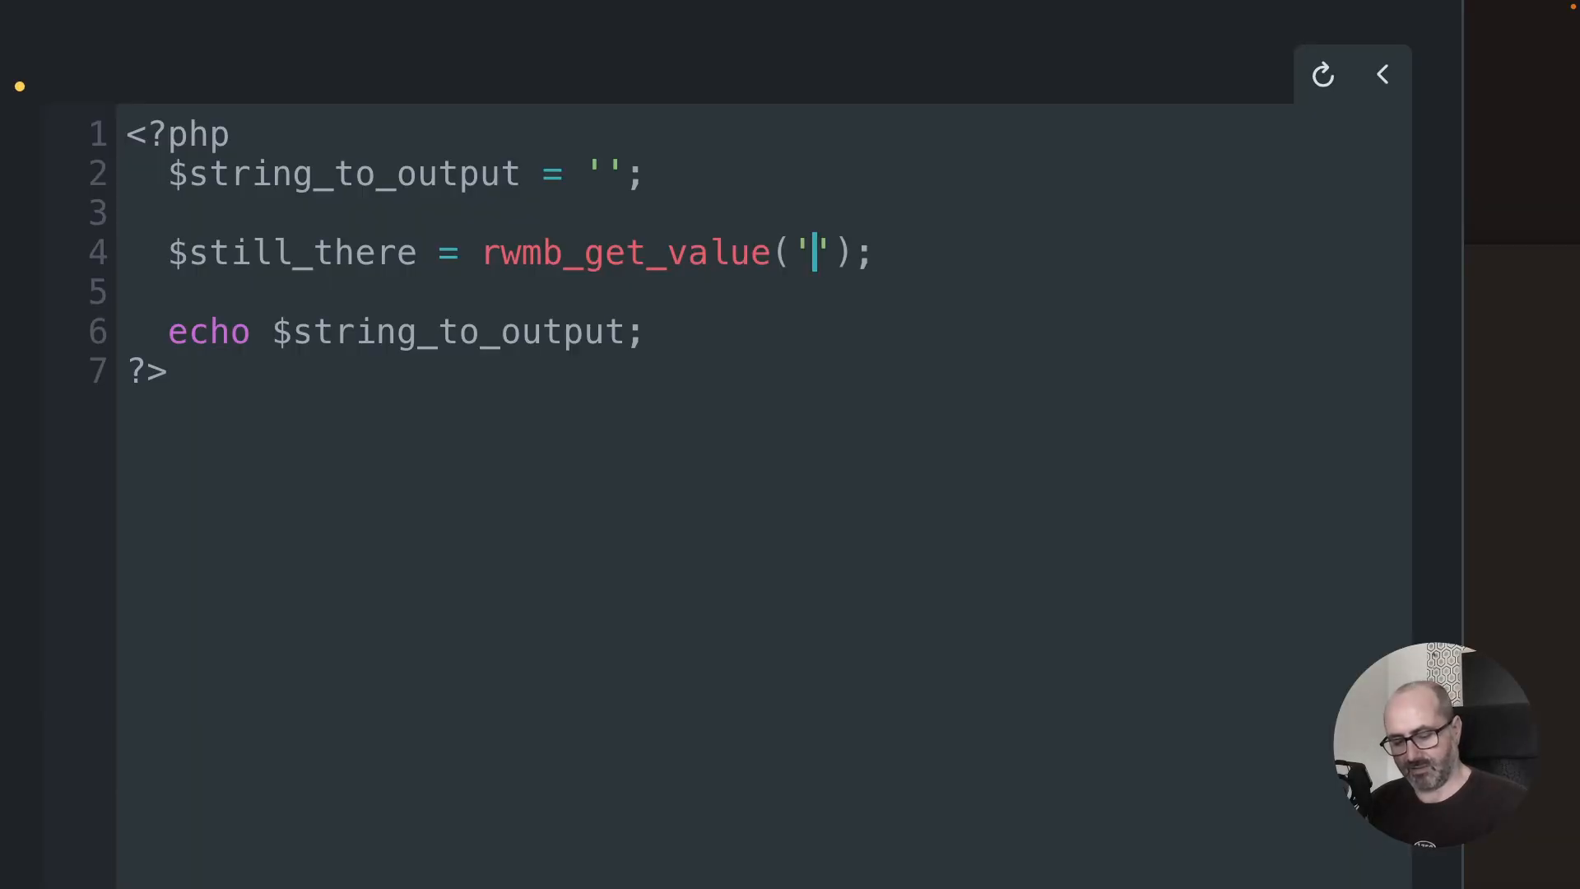
type("switch_wxm1x8ybrh9")
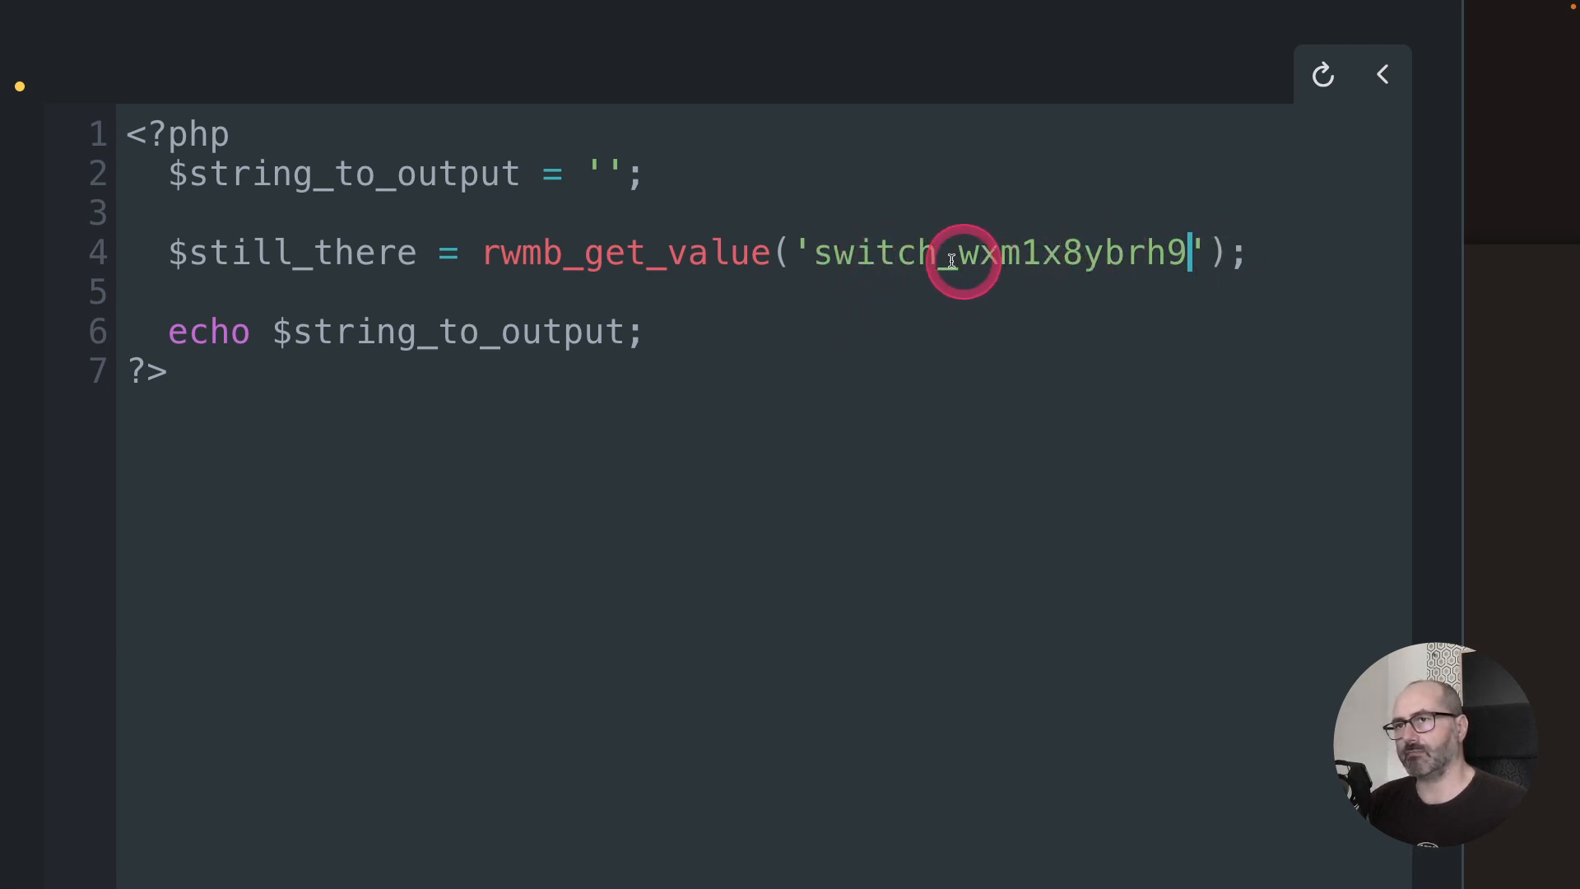
Step: Echo $still_there instead of $string_to_output and check the switch value on the work experience cards
double_click(221, 263)
key("super+c")
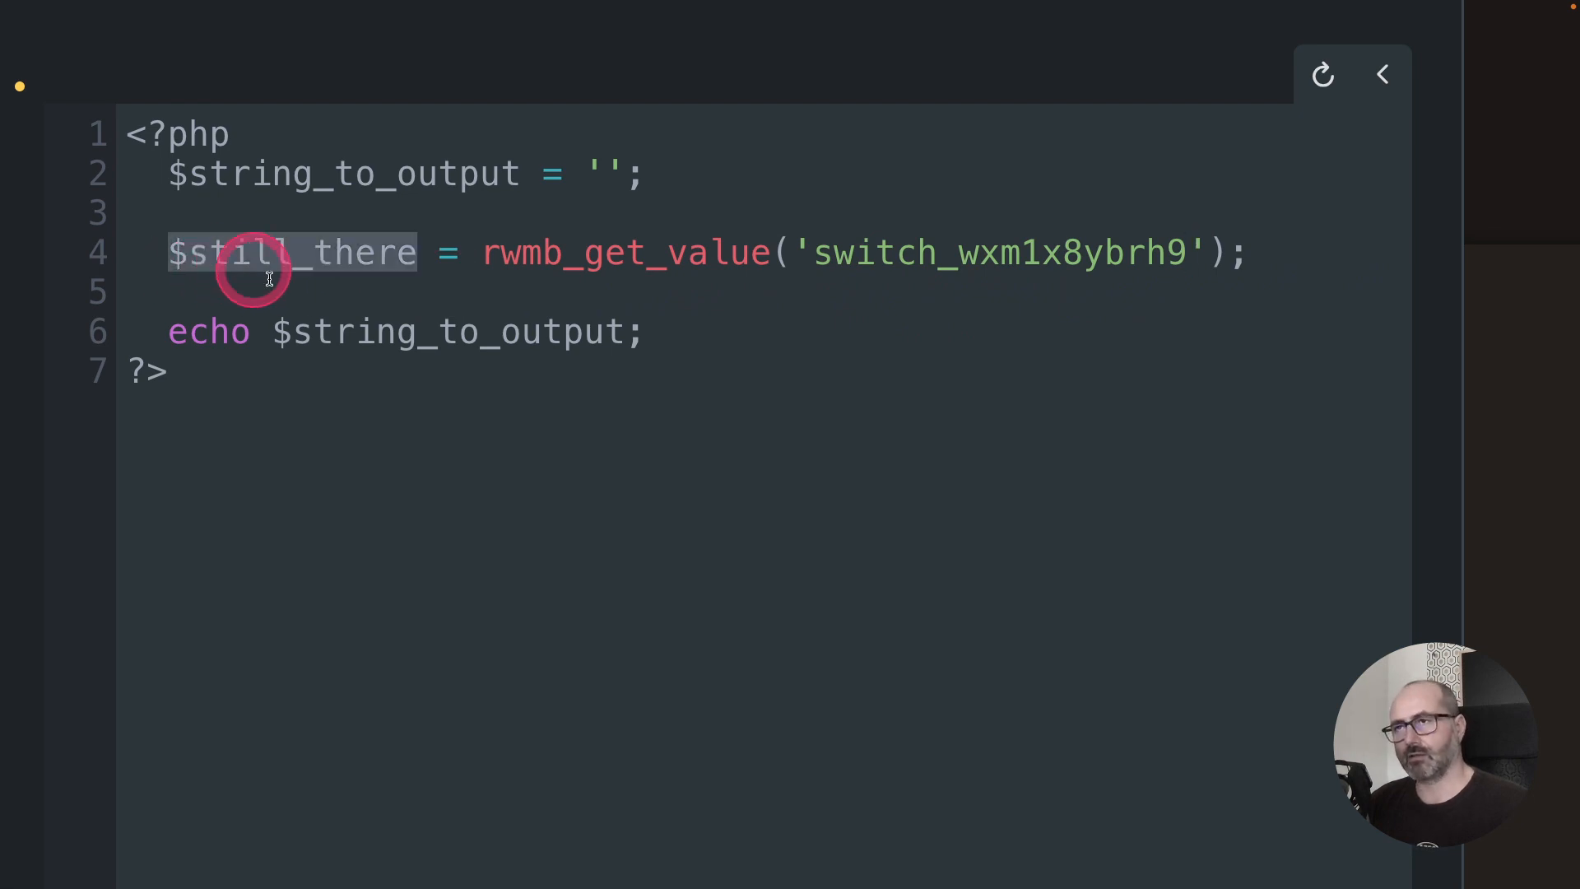
double_click(327, 334)
key("super+v")
key("super+r")
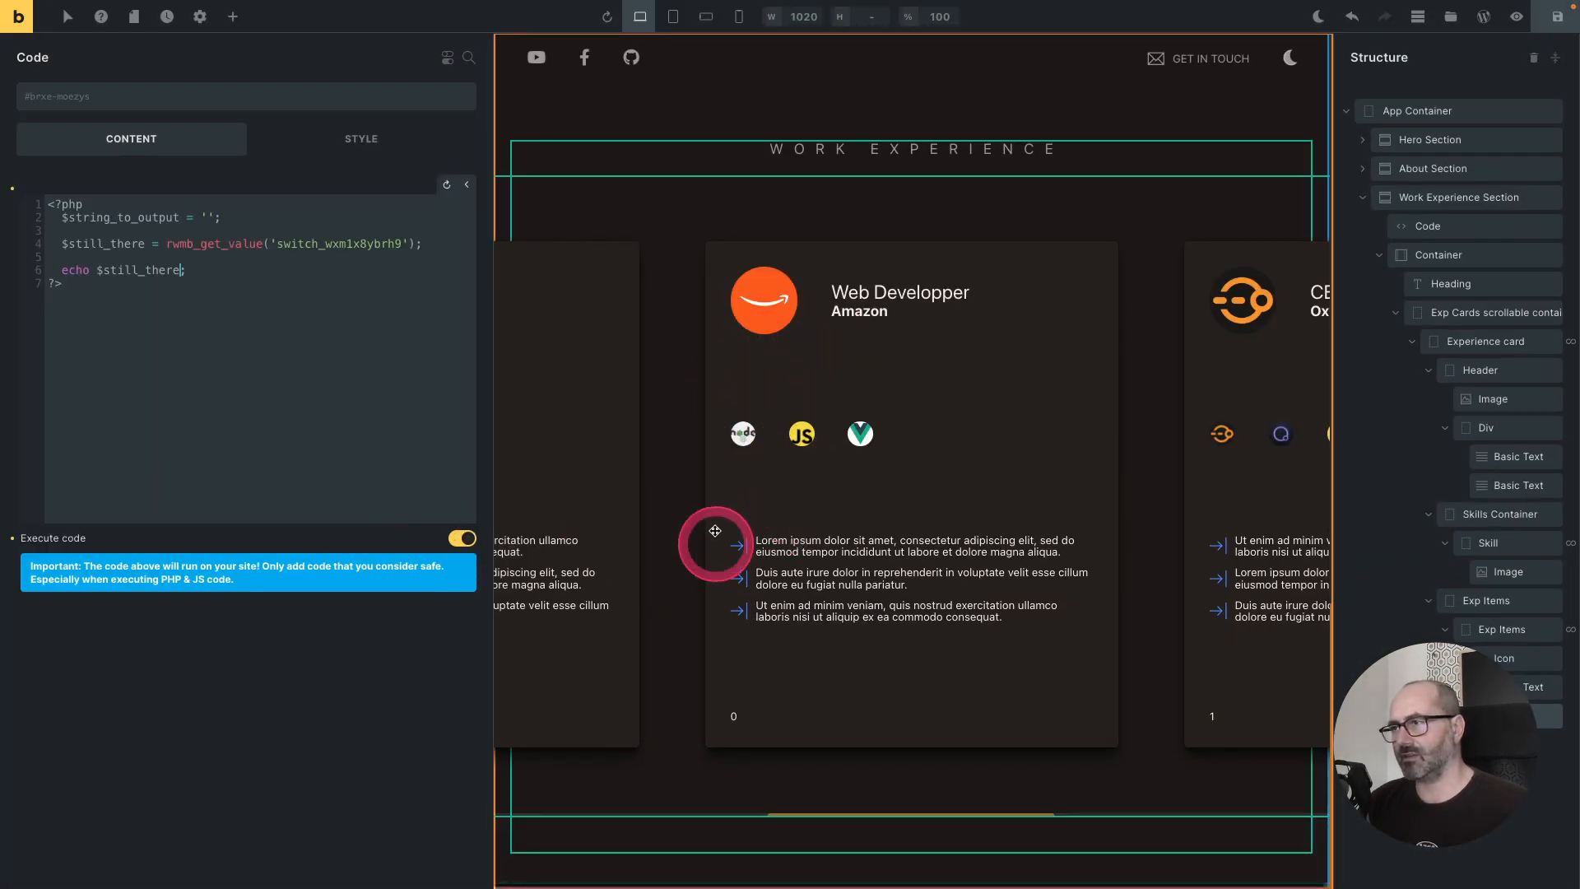
scroll(777, 586, "right", 5)
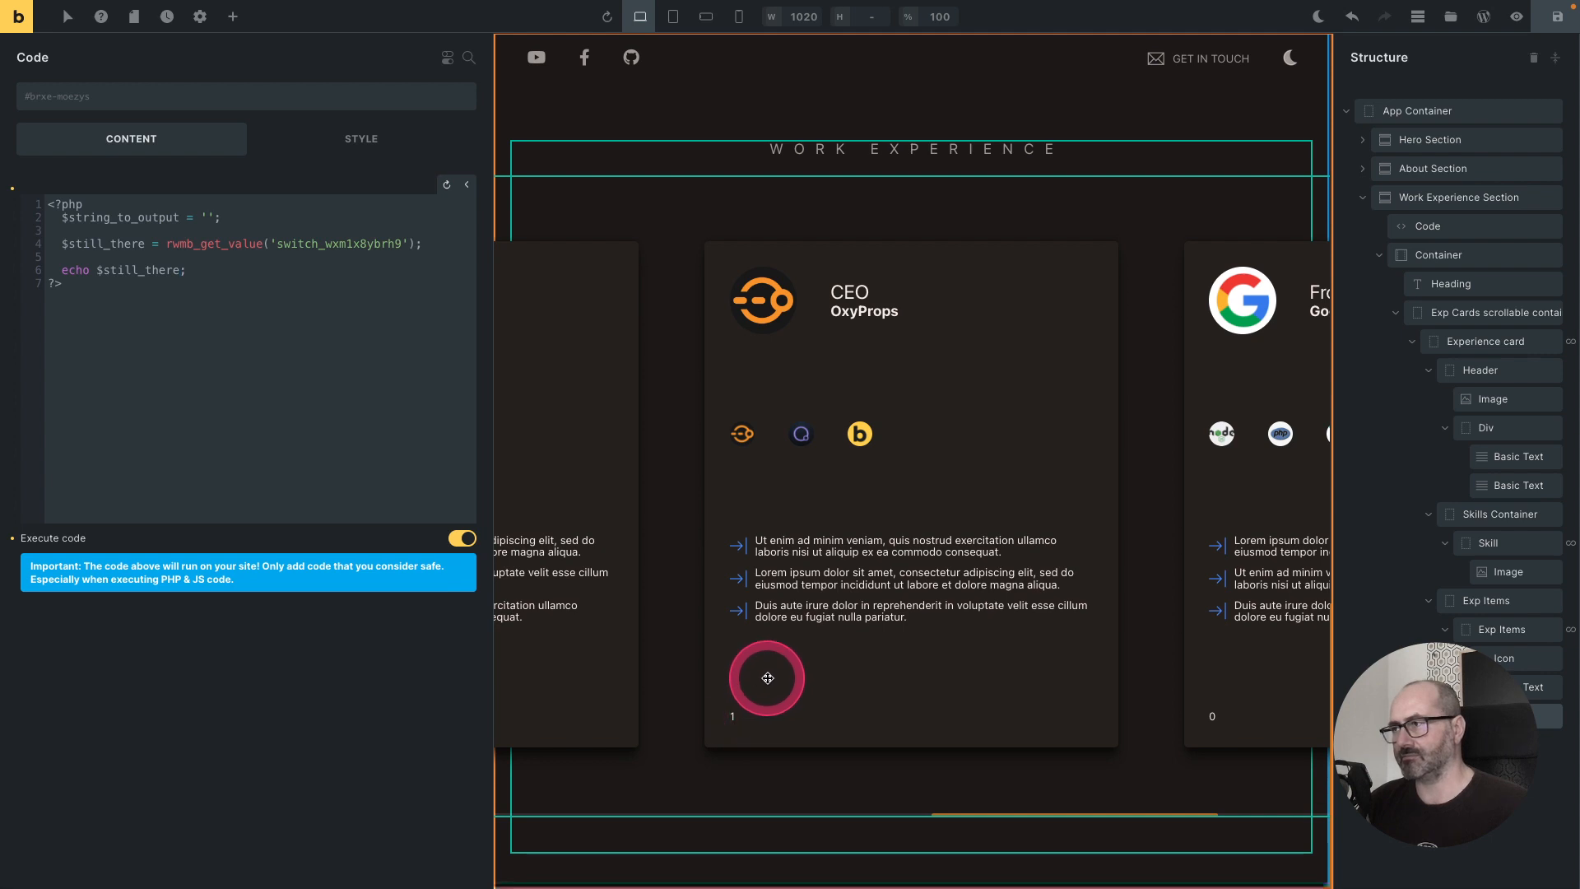
scroll(745, 709, "right", 5)
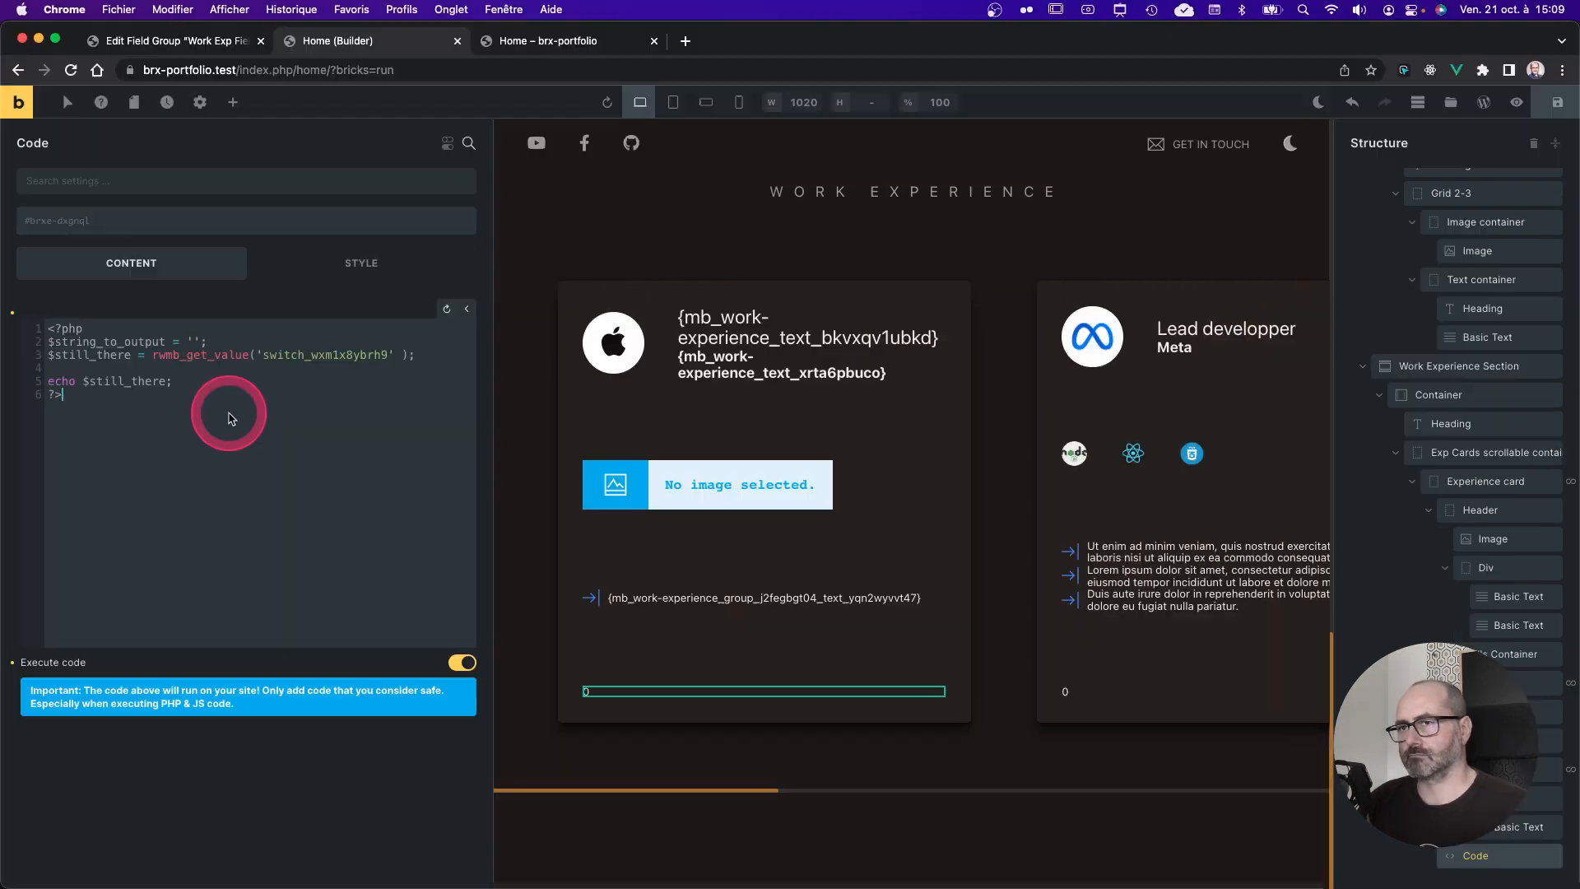
scroll(229, 415, "up", 5)
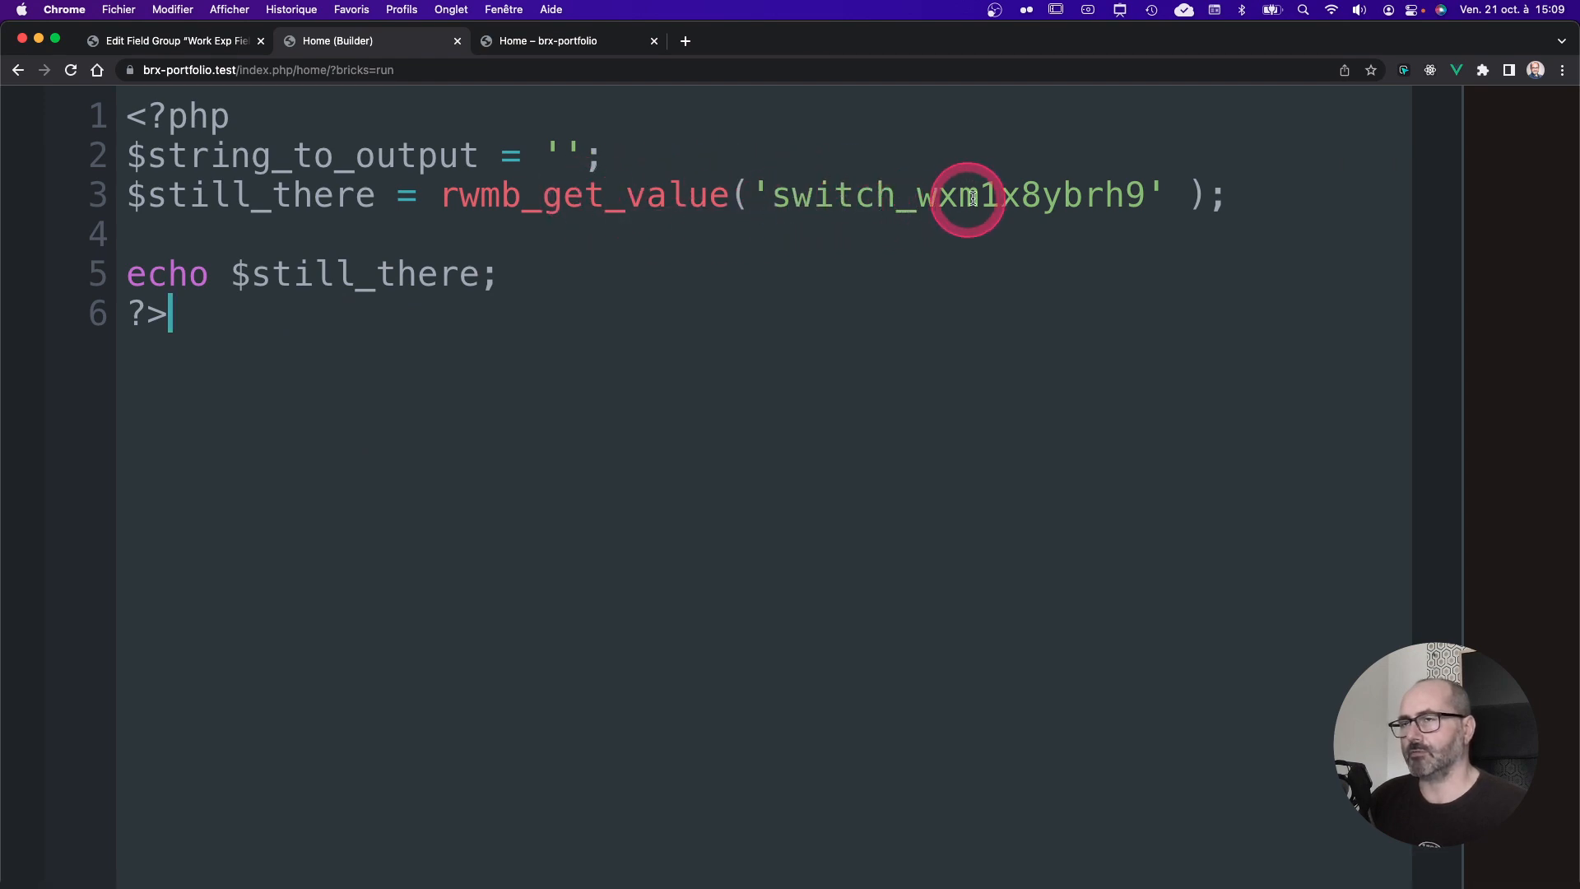
Step: Replace $still_there in the echo statement with $string_to_output
double_click(265, 158)
key("super+c")
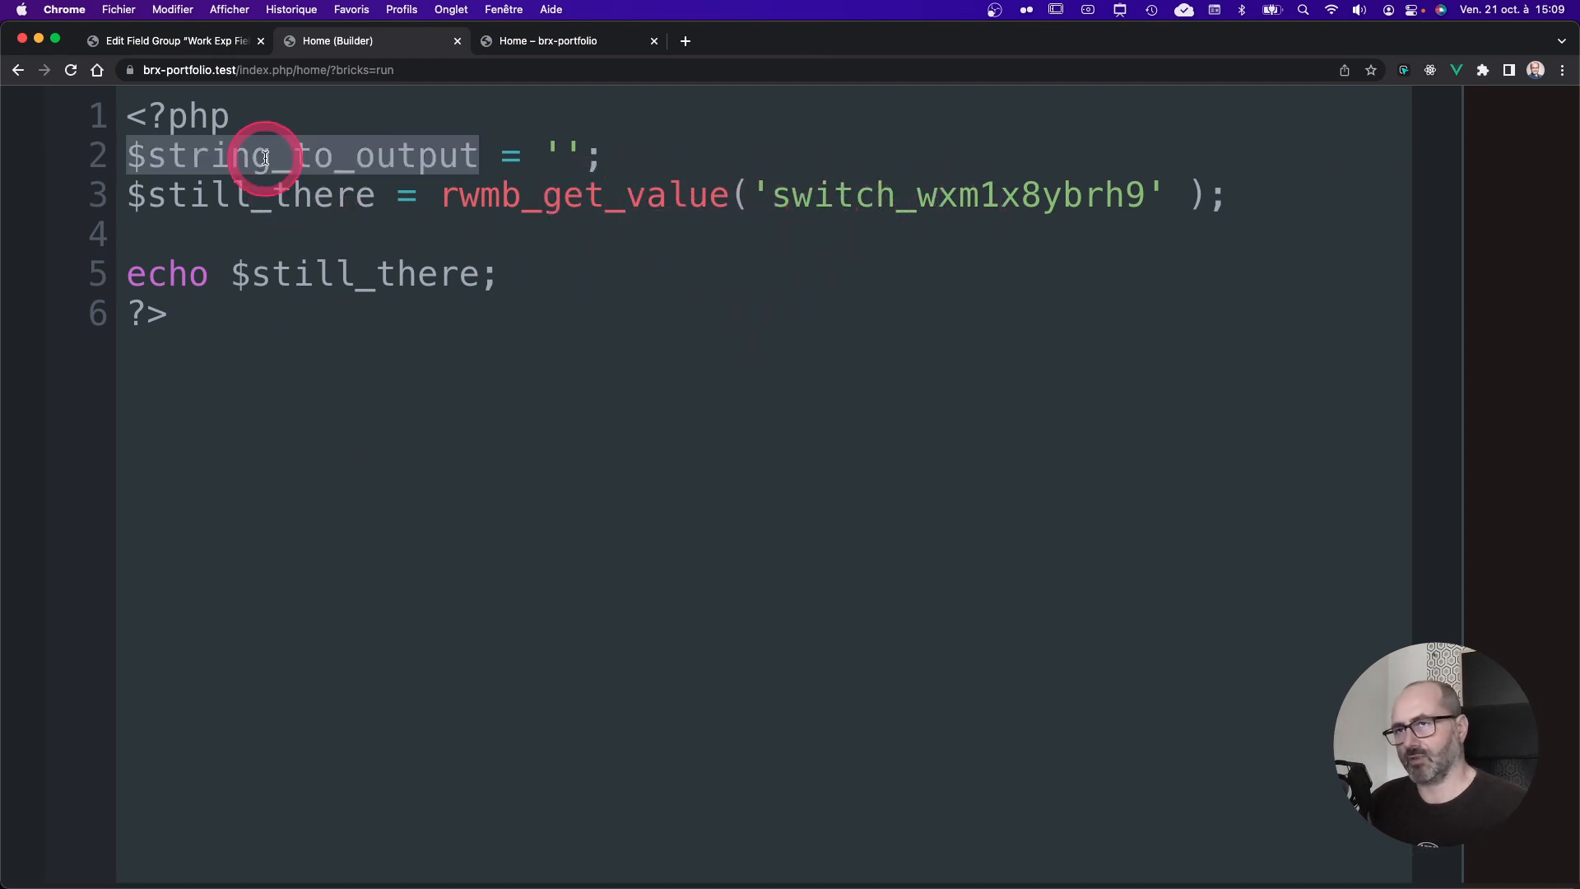
double_click(311, 272)
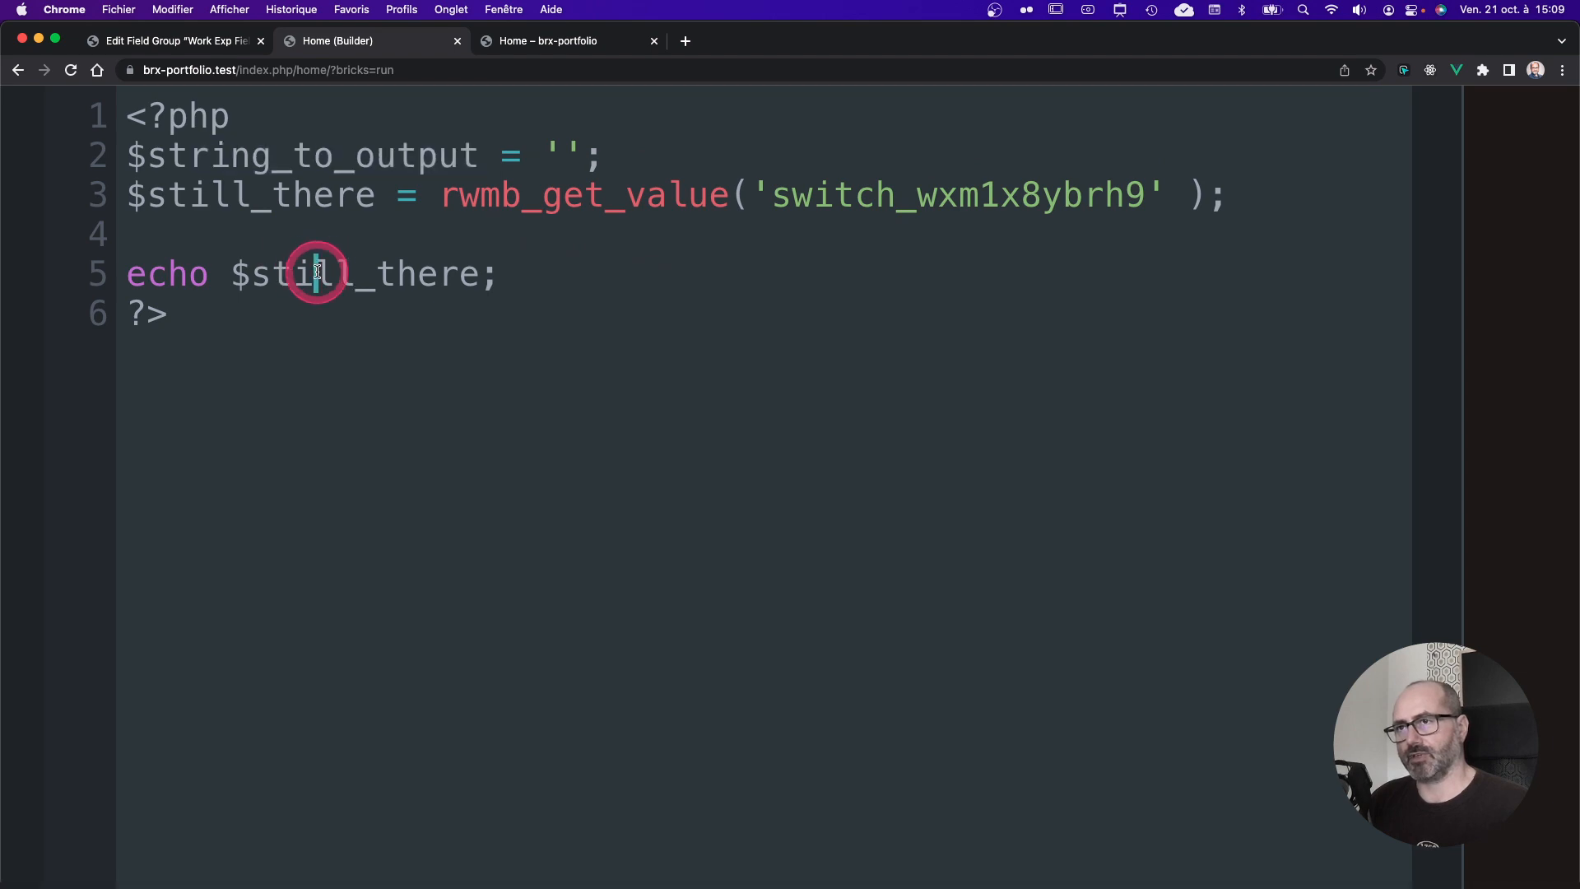
key("super+v")
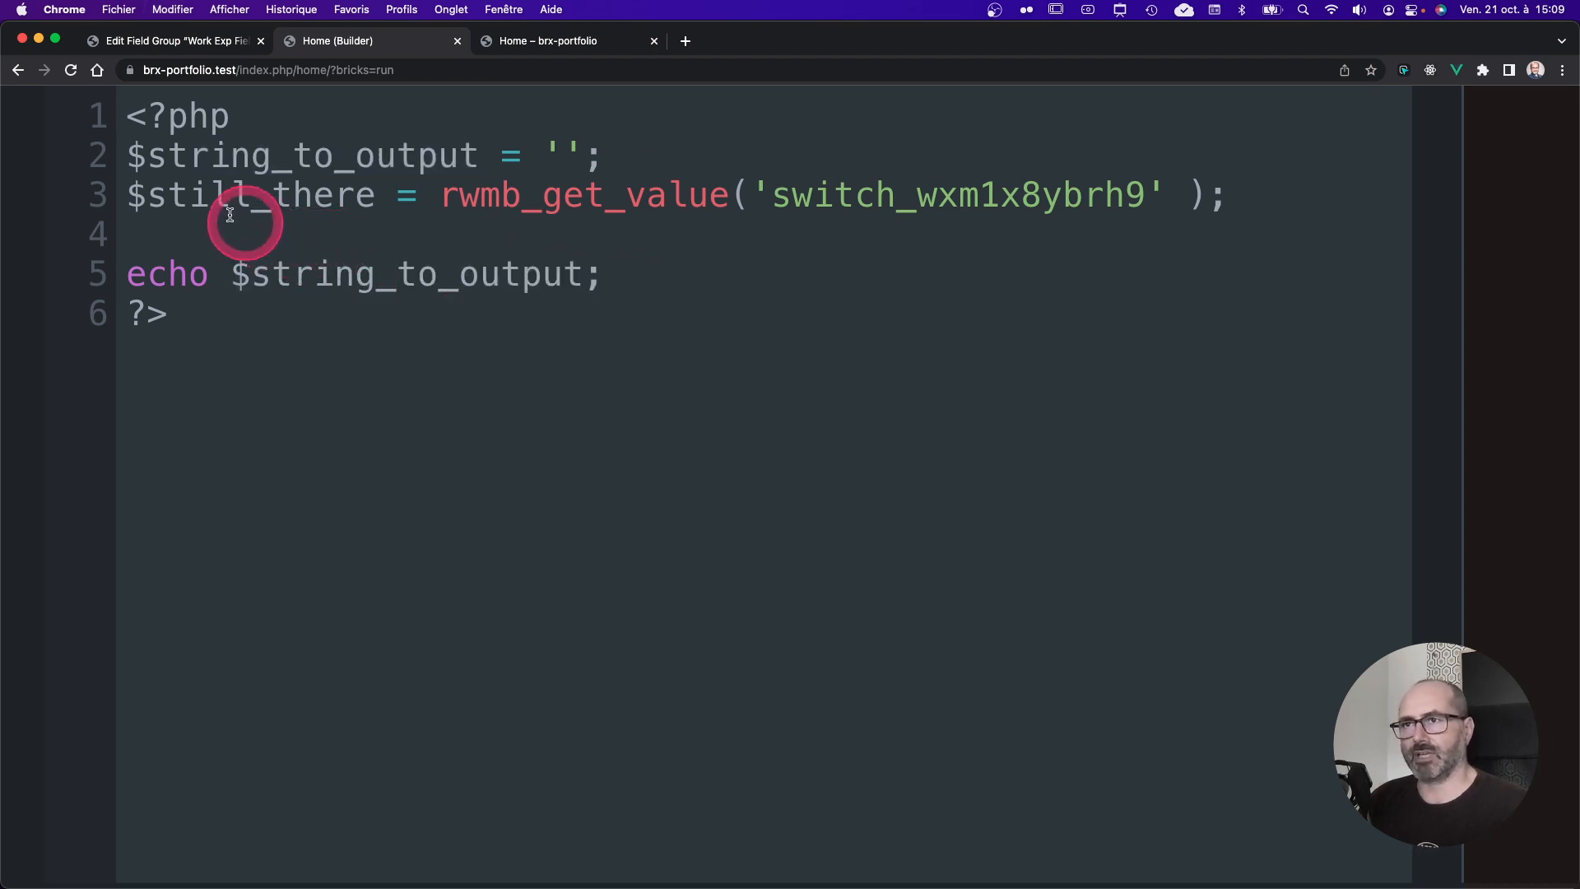
Step: Duplicate the $still_there assignment twice directly below itself and rename the first copy's variable to $start_date
left_click_drag(128, 195, 1229, 197)
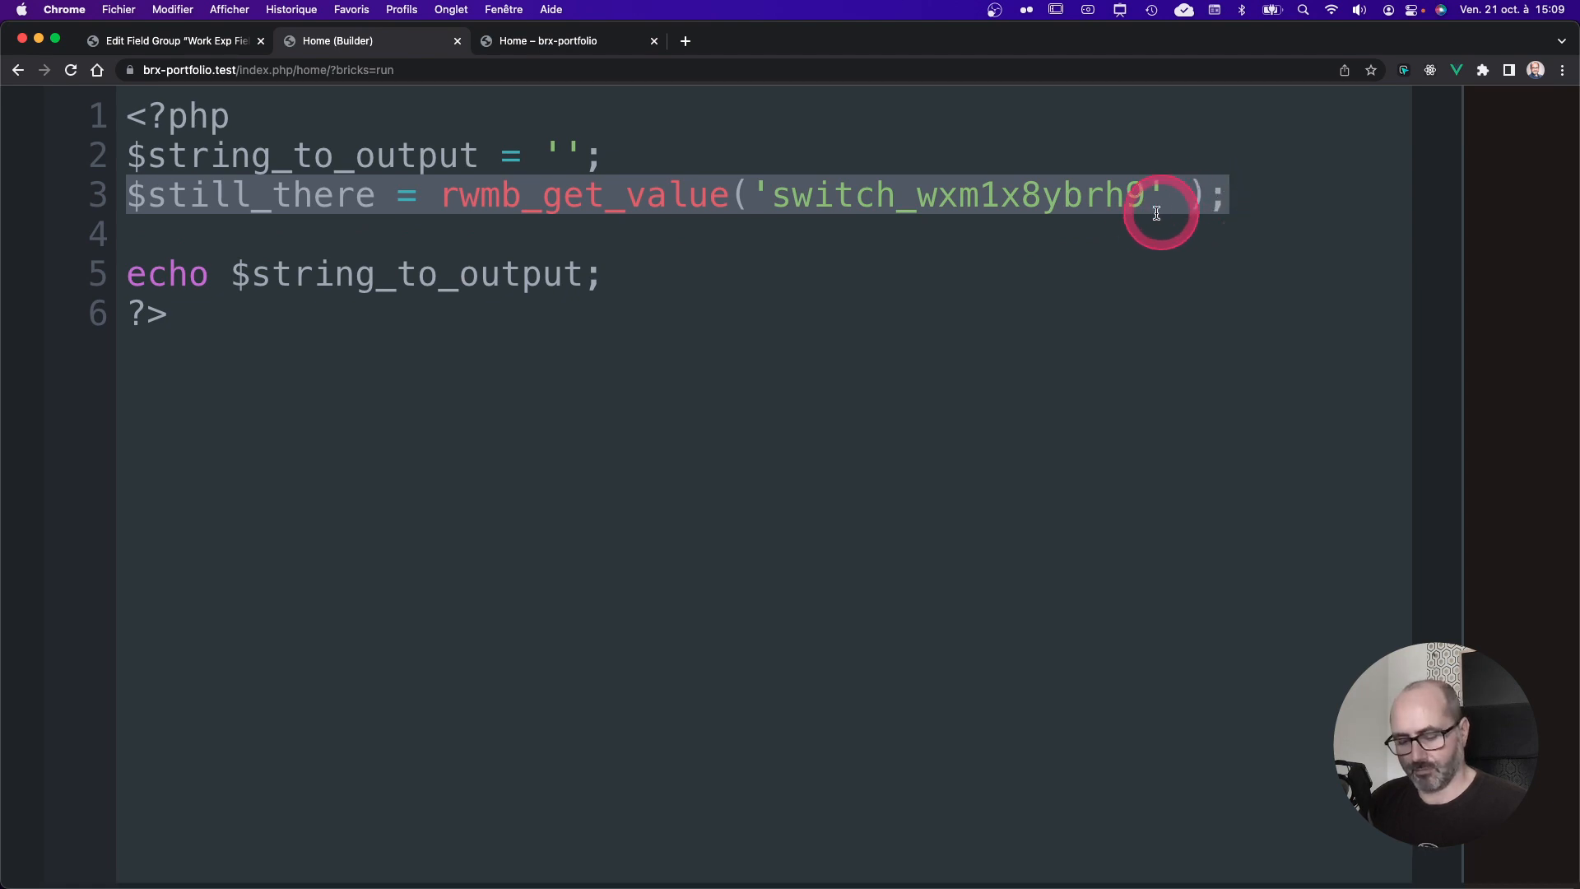
key("super+c")
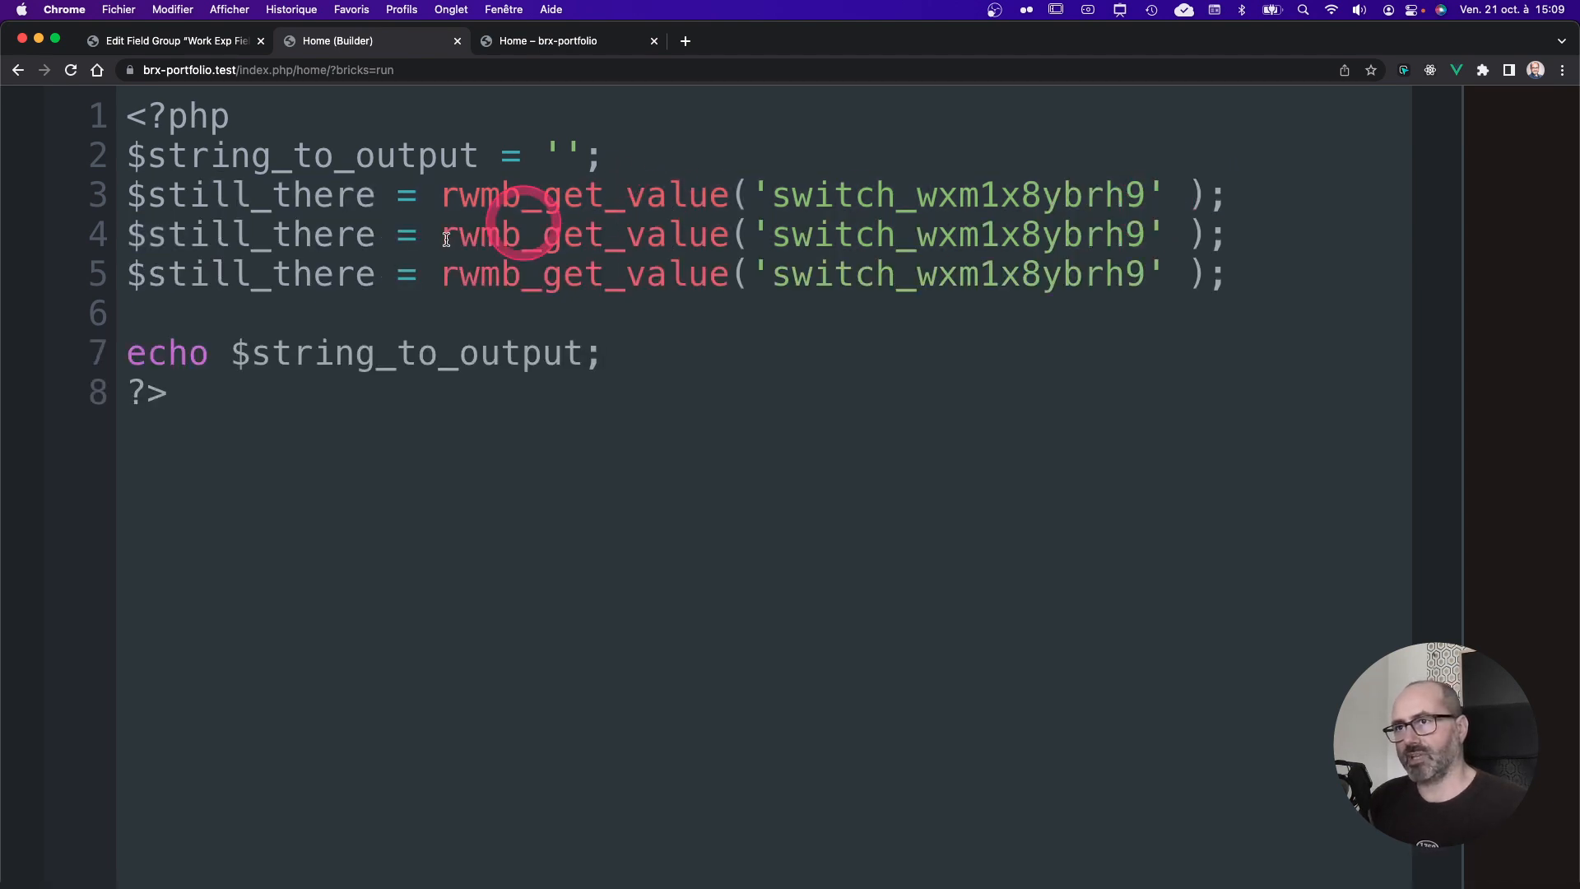
left_click(149, 238)
left_click_drag(151, 237, 366, 238)
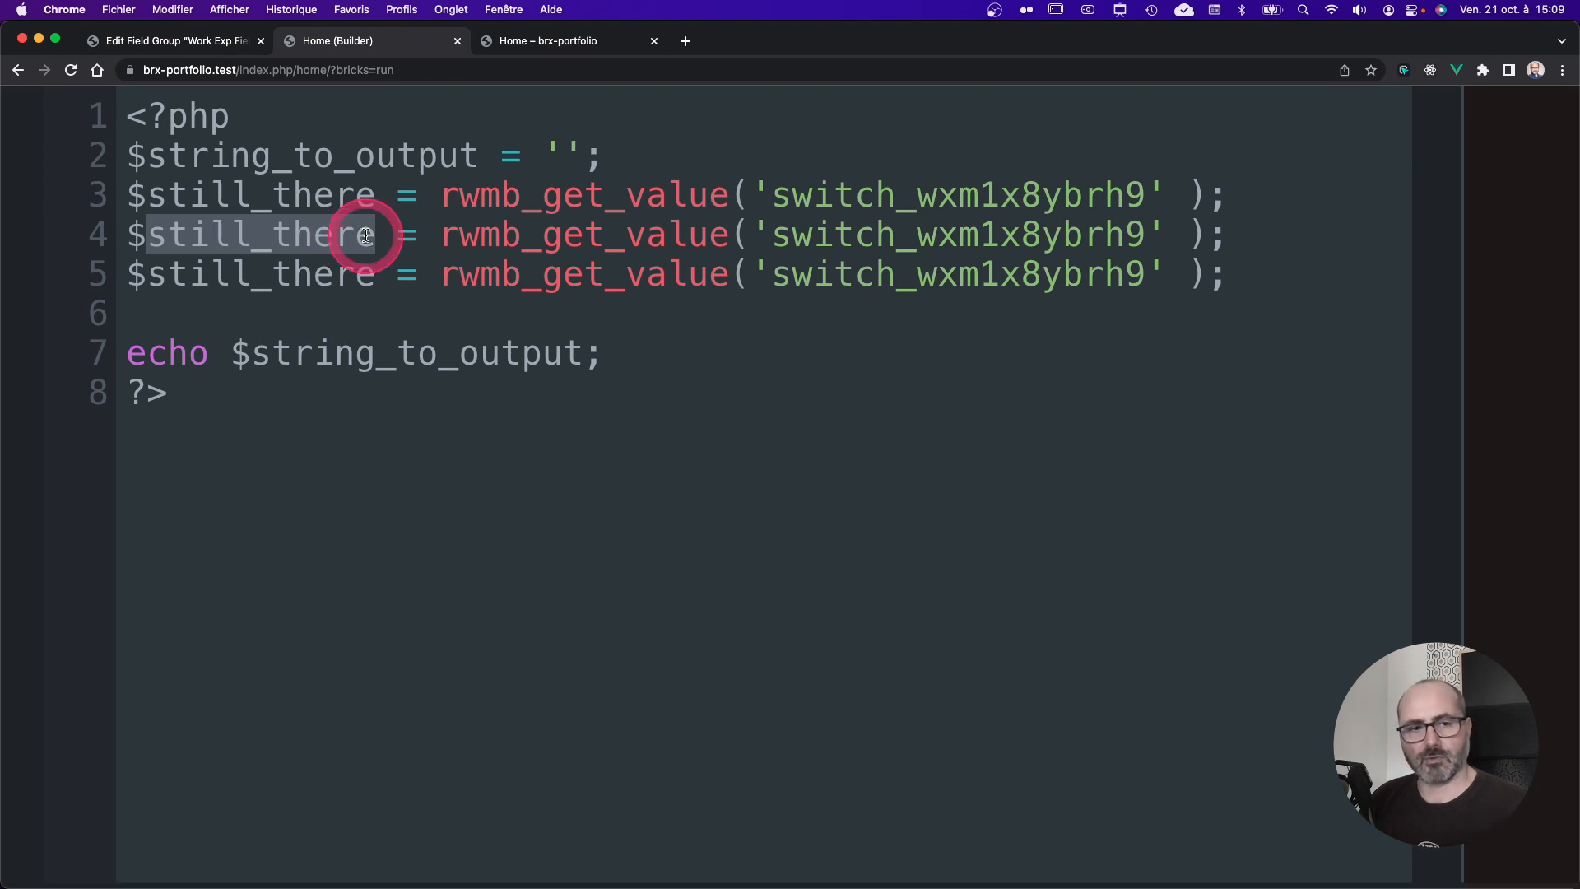
type("start")
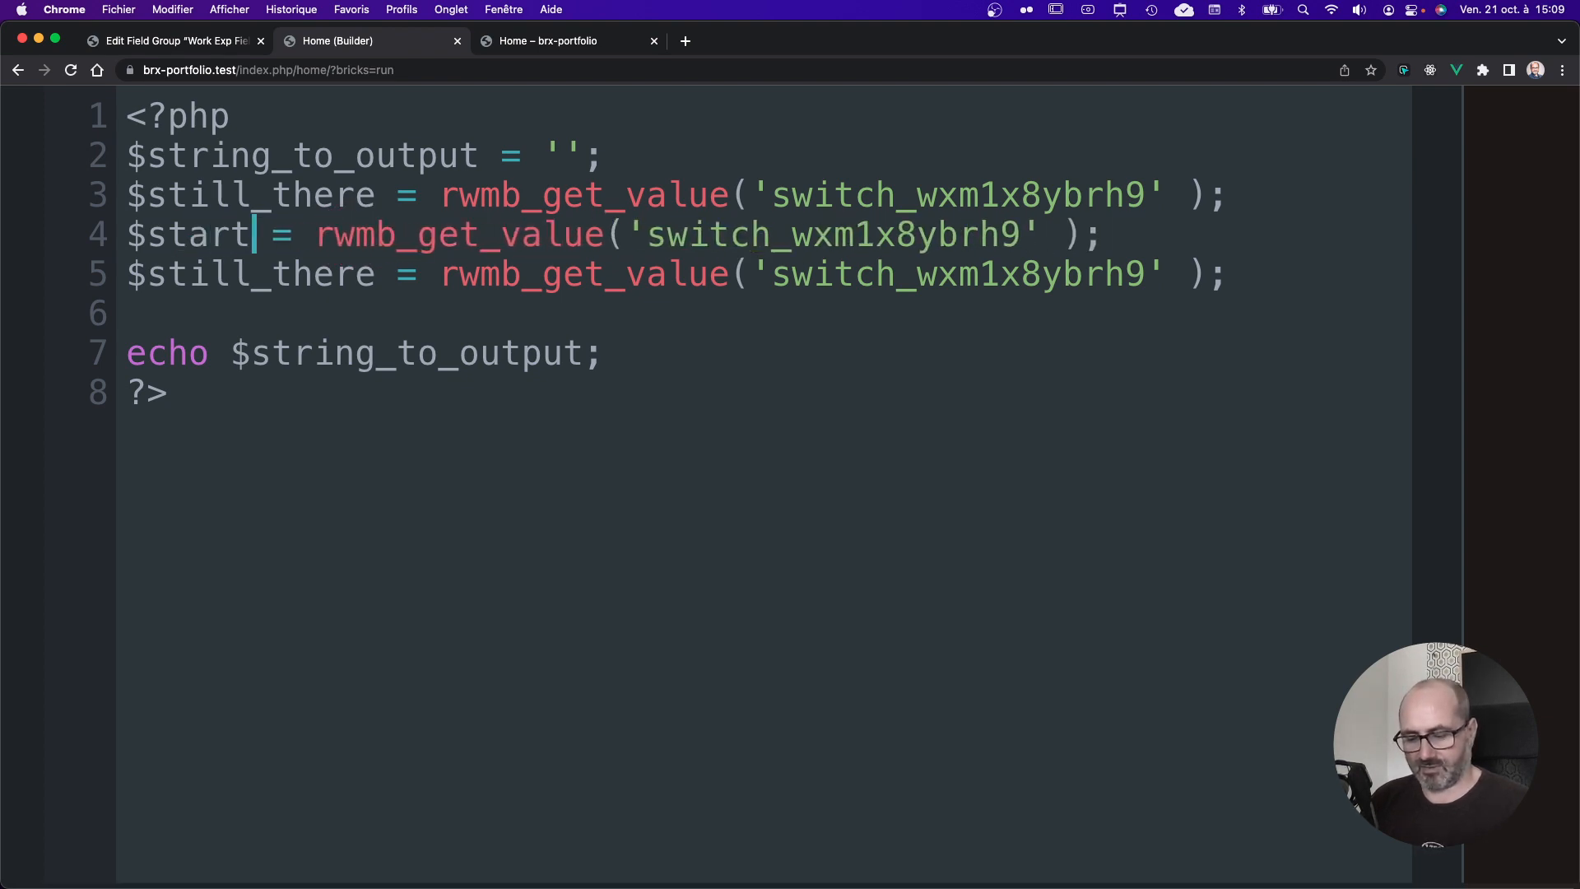
type("_date")
Step: Rename the variable in the last duplicated rwmb_get_value line to $end_date
left_click(157, 279)
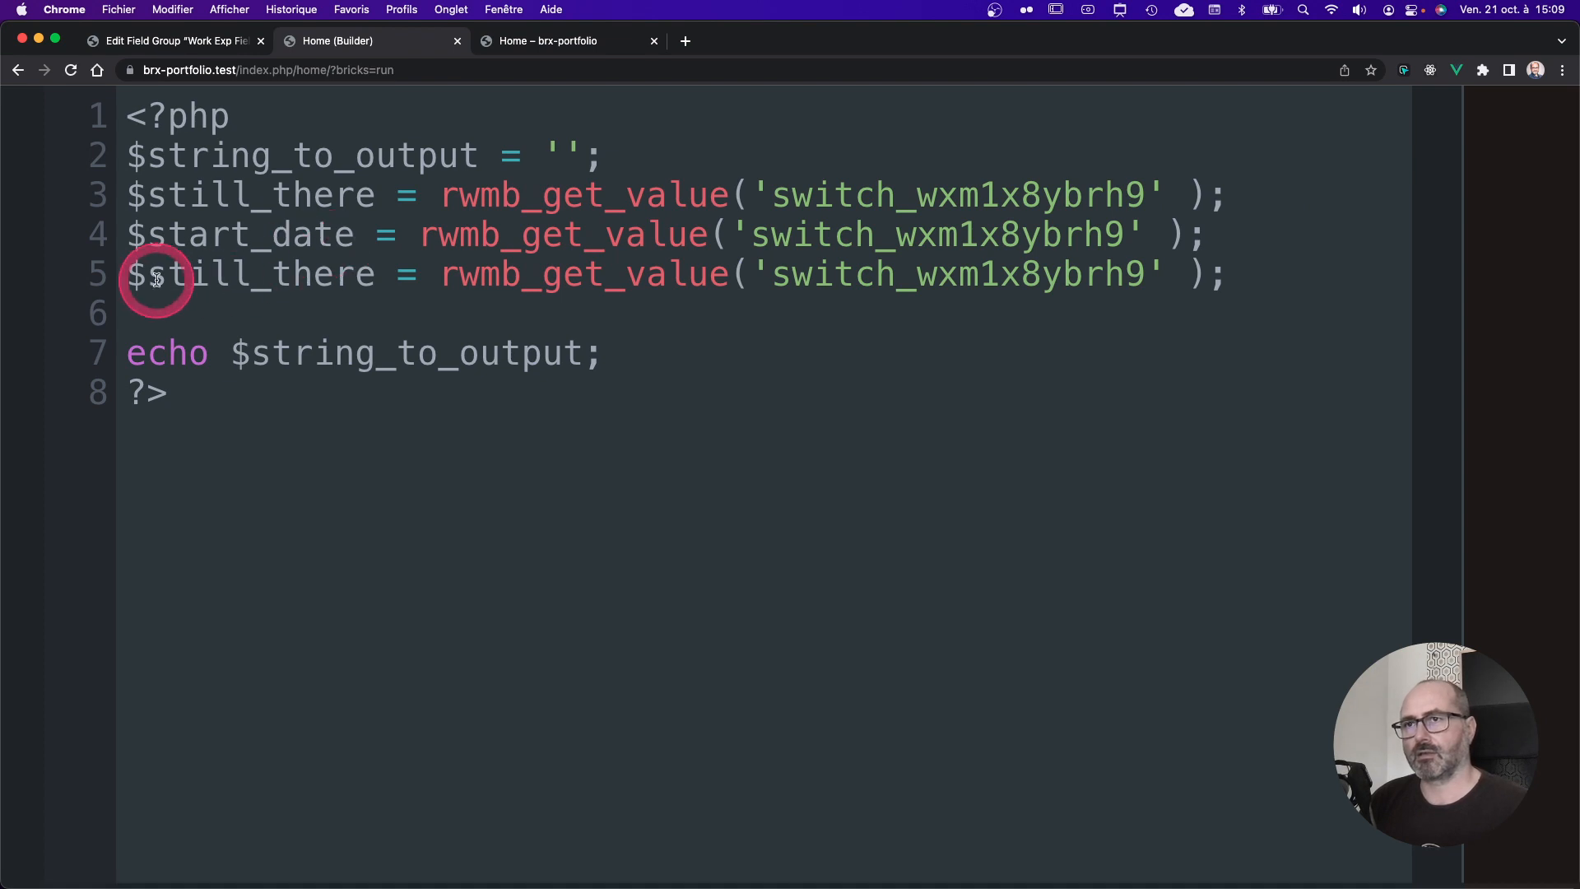
left_click_drag(157, 280, 373, 269)
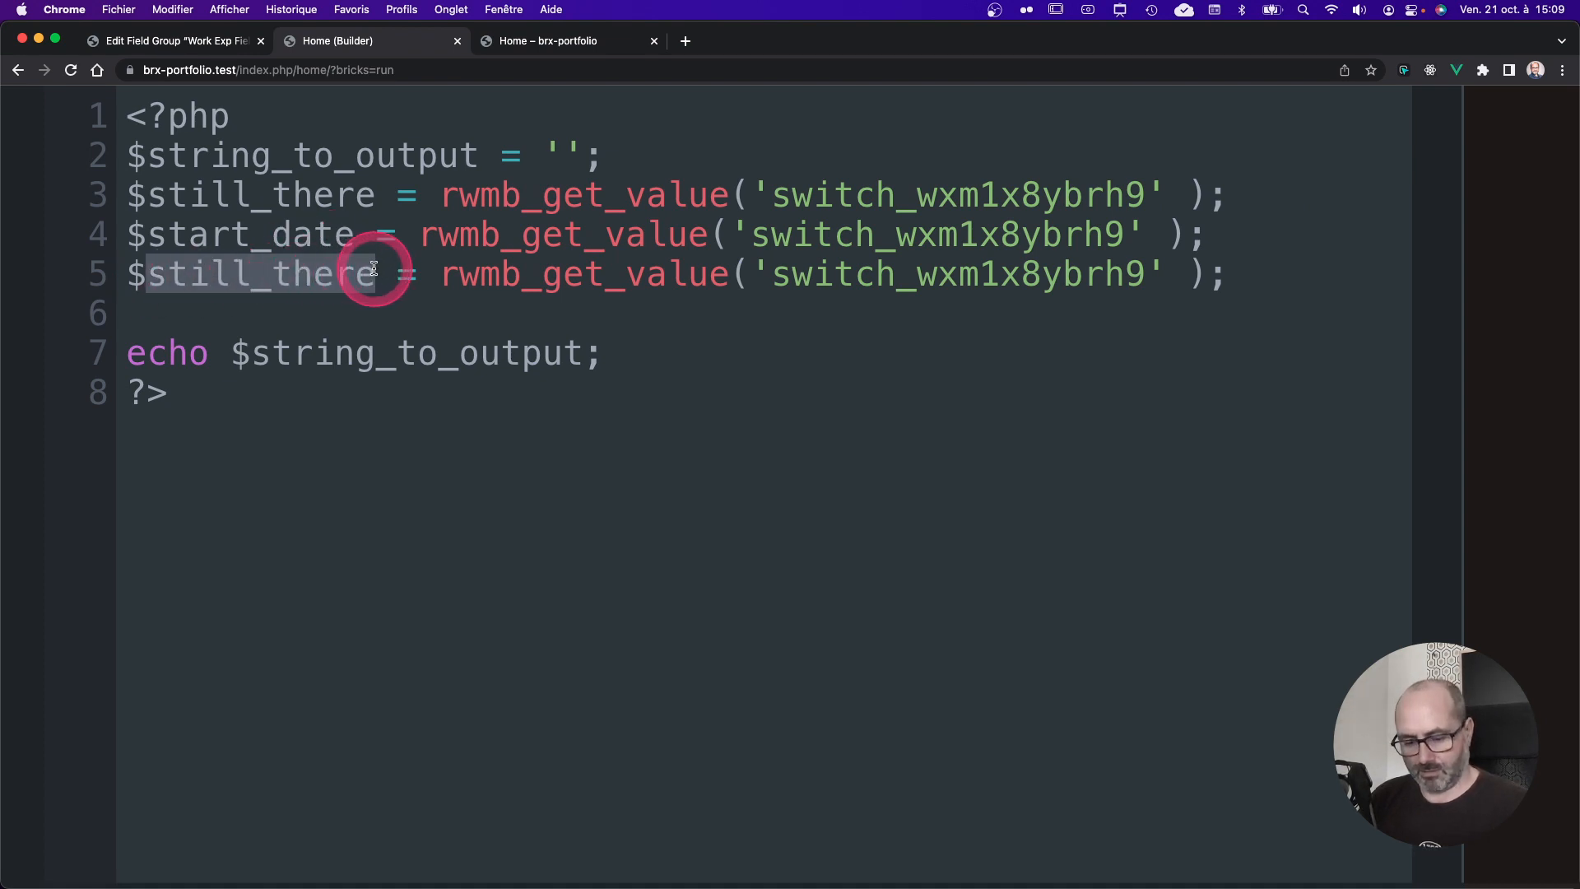
type("ebd_date")
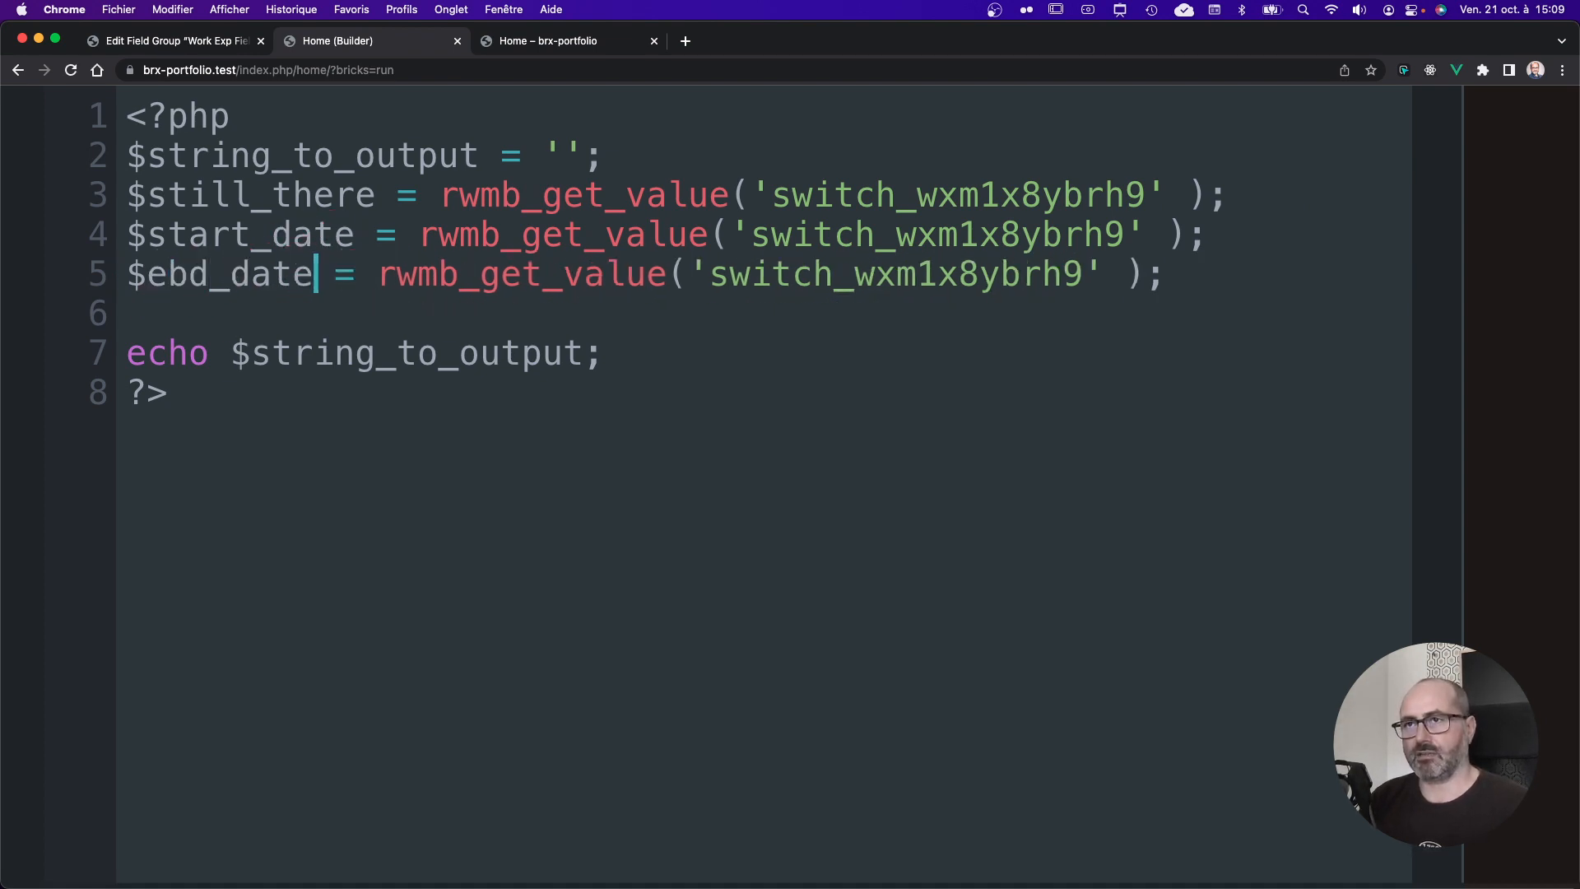
key("Left")
key("Left")
key("Left")
key("Left")
key("Left")
key("Left")
key("BackSpace")
type("n")
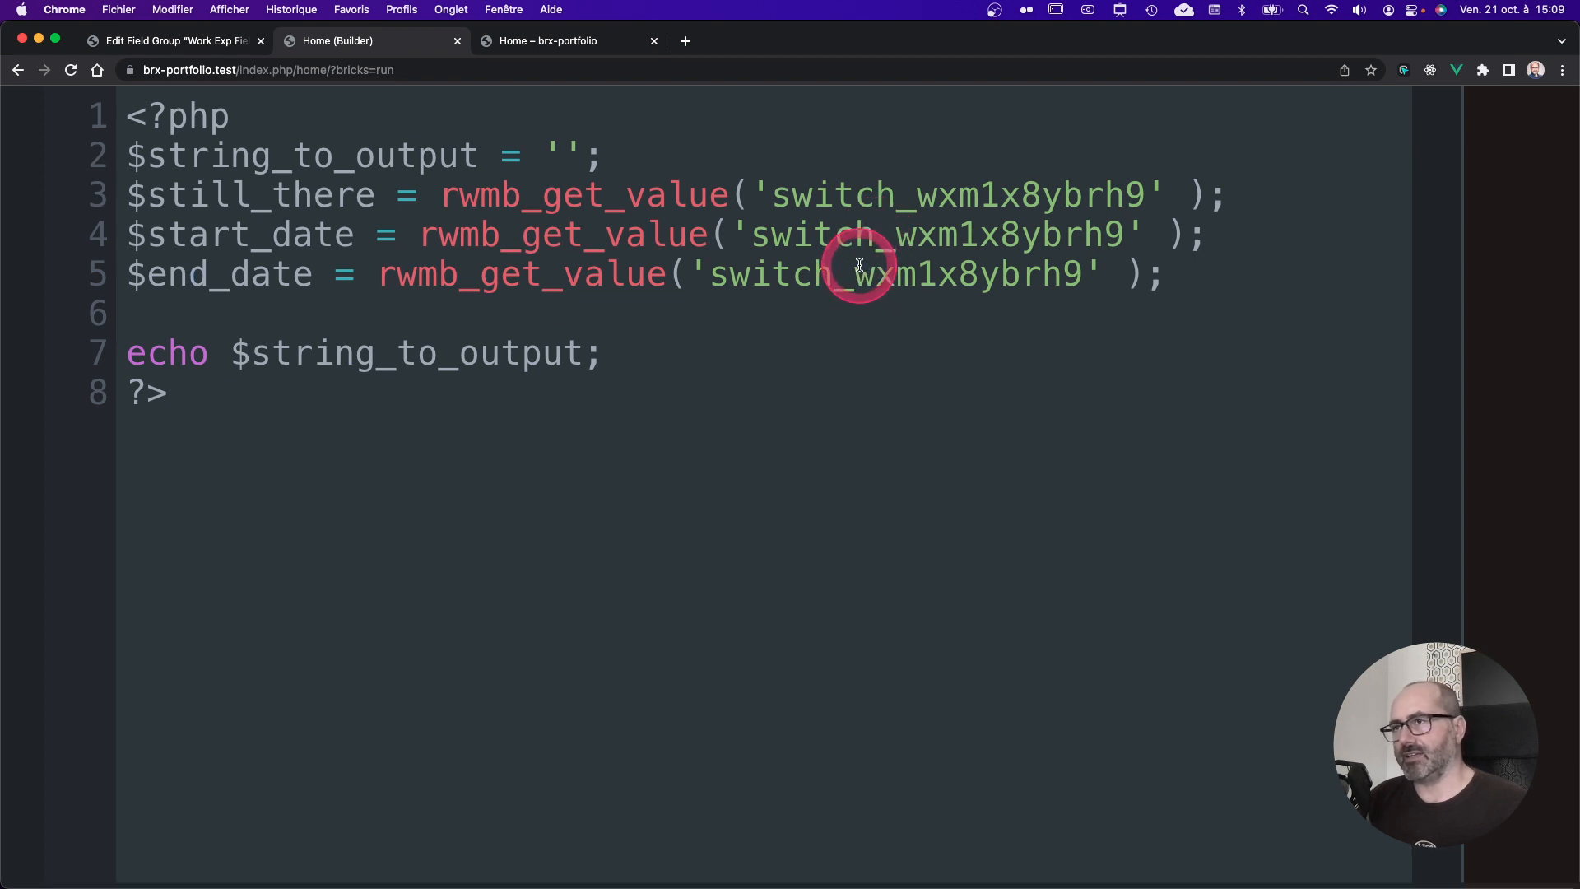
Step: Copy the Start Date field's ID, date_v8yrhort2m, from the field group into the $start_date rwmb_get_value call
key("ctrl+Tab")
key("ctrl+Tab")
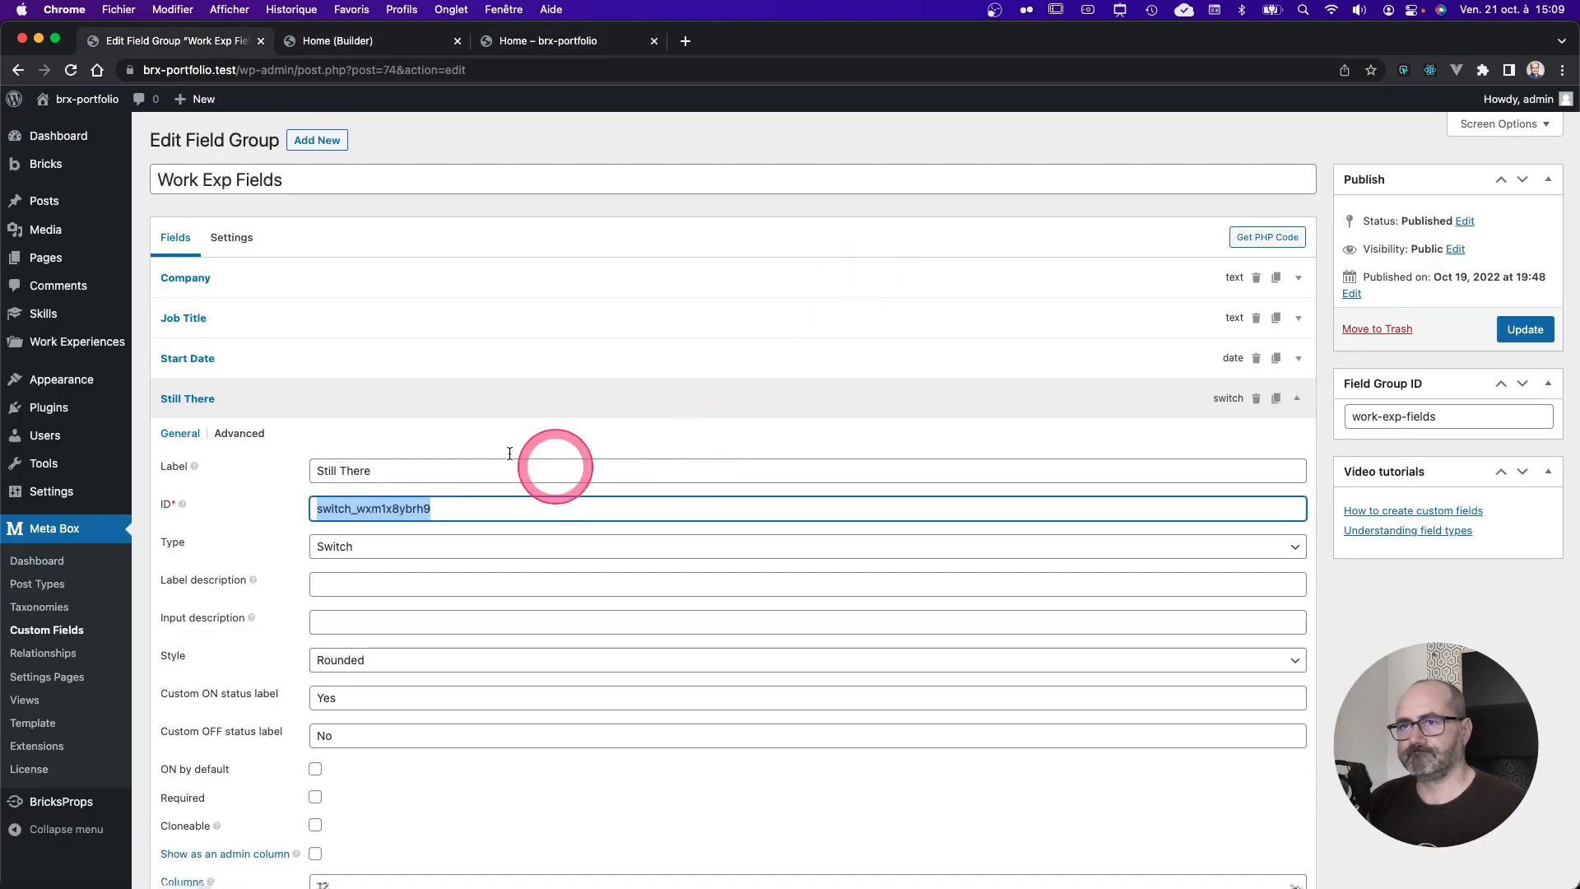
left_click(371, 411)
left_click(247, 357)
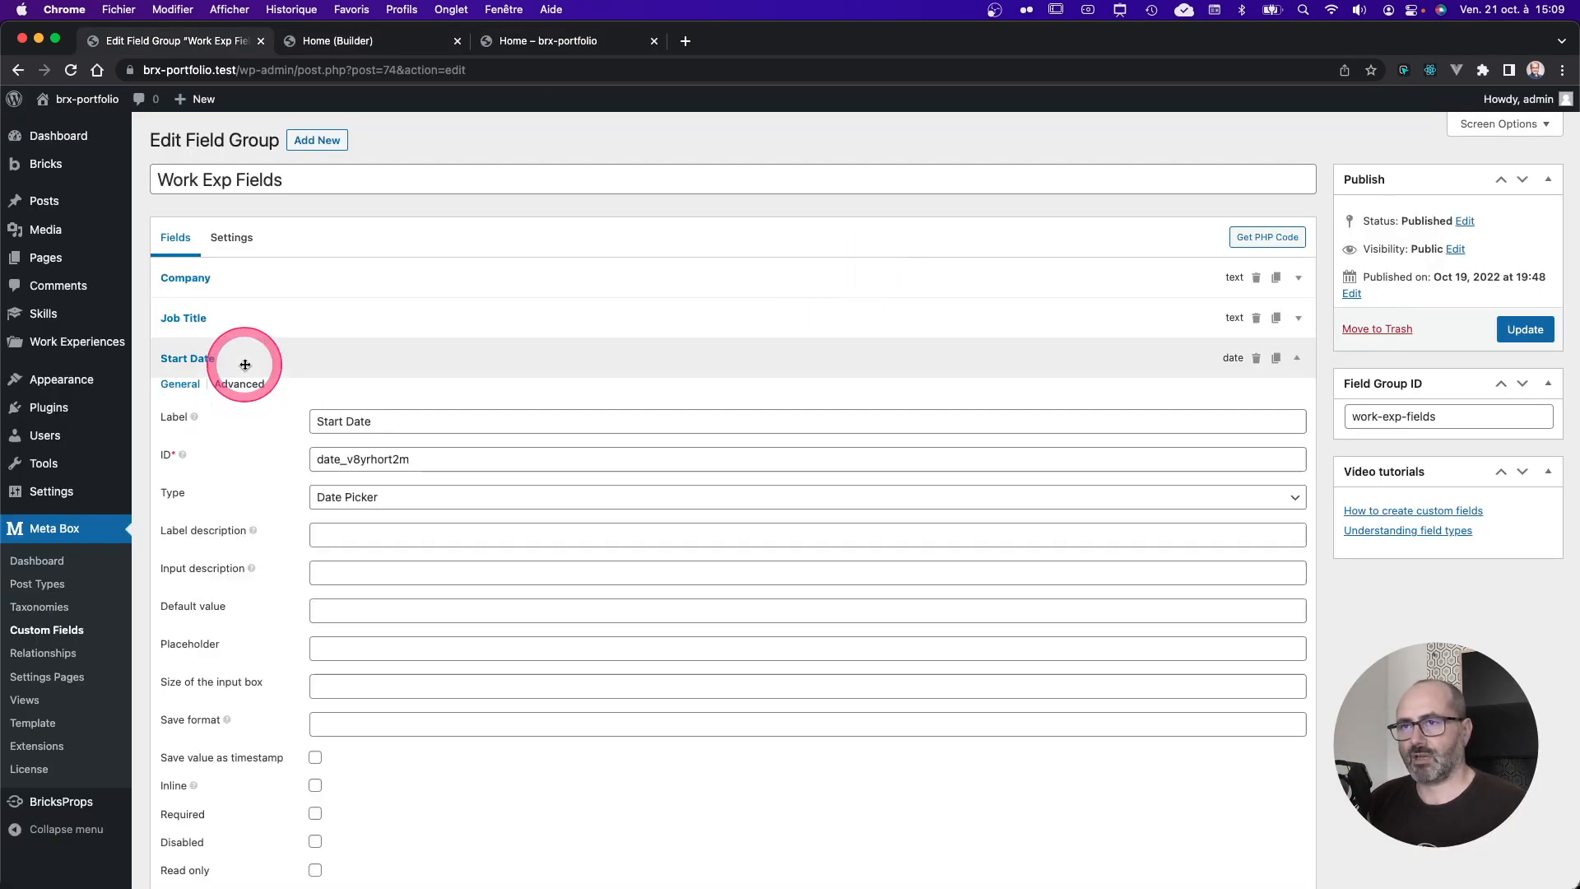
left_click(366, 466)
double_click(367, 466)
key("ctrl+c")
key("ctrl+Tab")
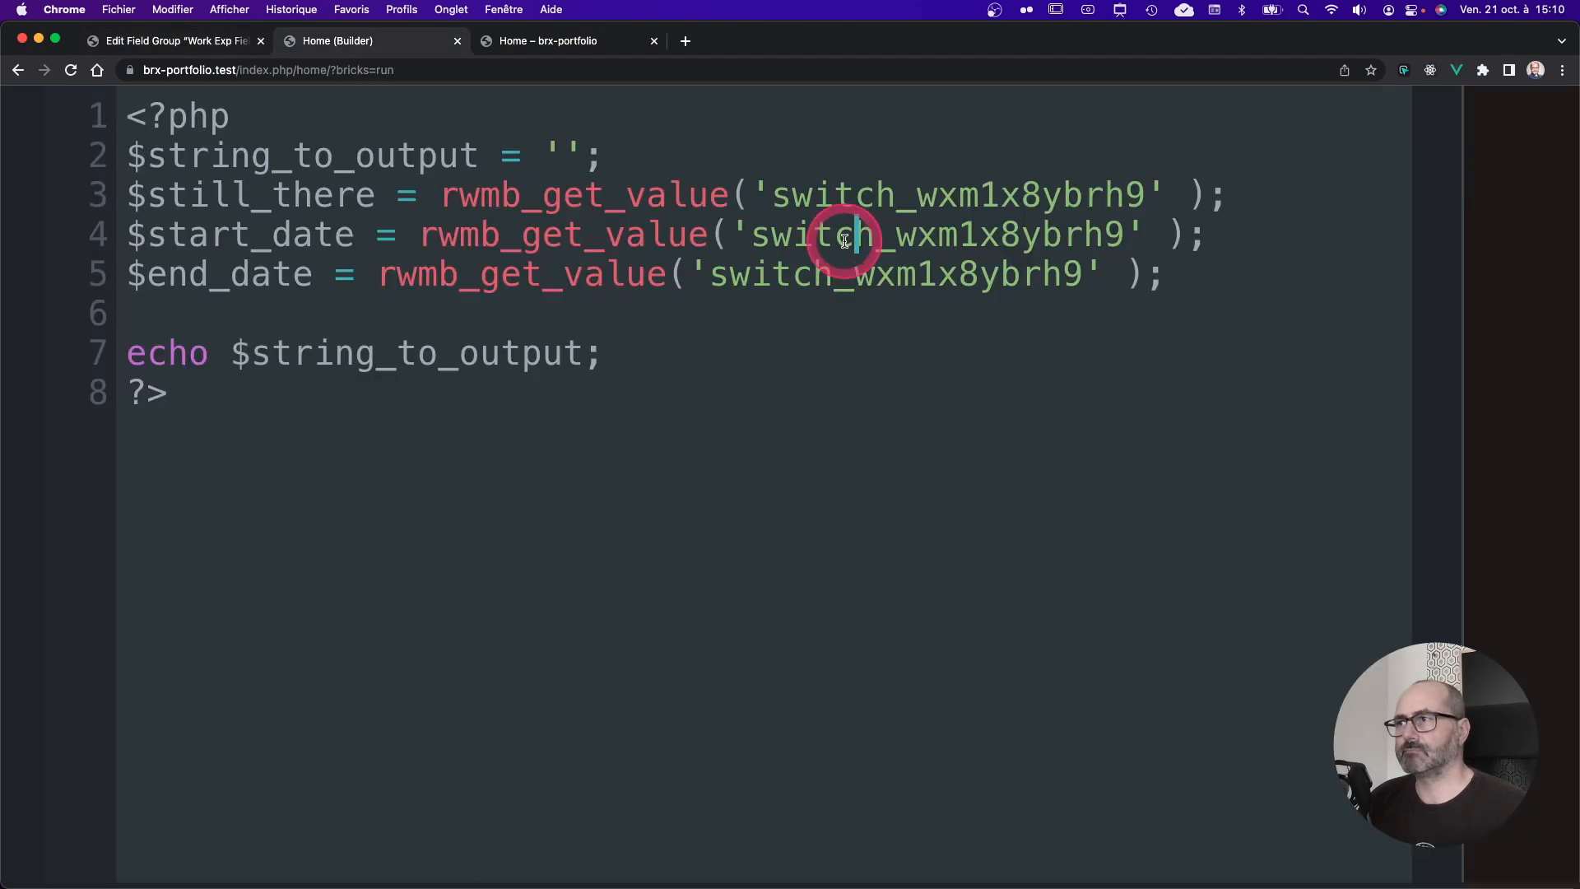
double_click(844, 237)
key("ctrl+v")
Step: Copy the End Date field's ID, date_jbyd8t6e2dm, from the field group into the $end_date rwmb_get_value call
key("ctrl+shift+Tab")
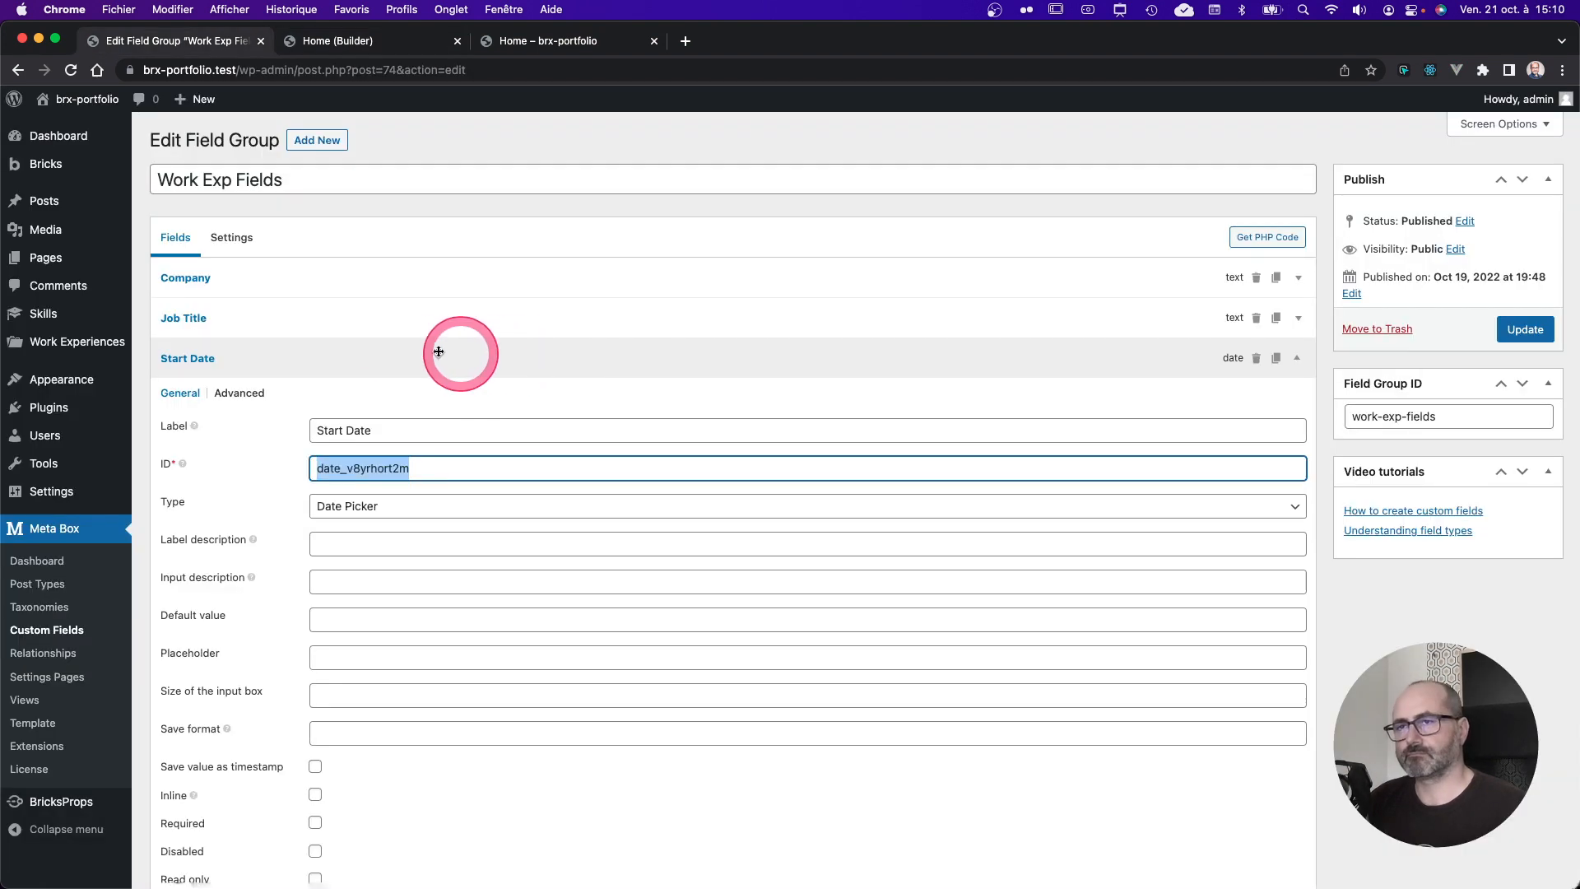
left_click(345, 360)
left_click(289, 438)
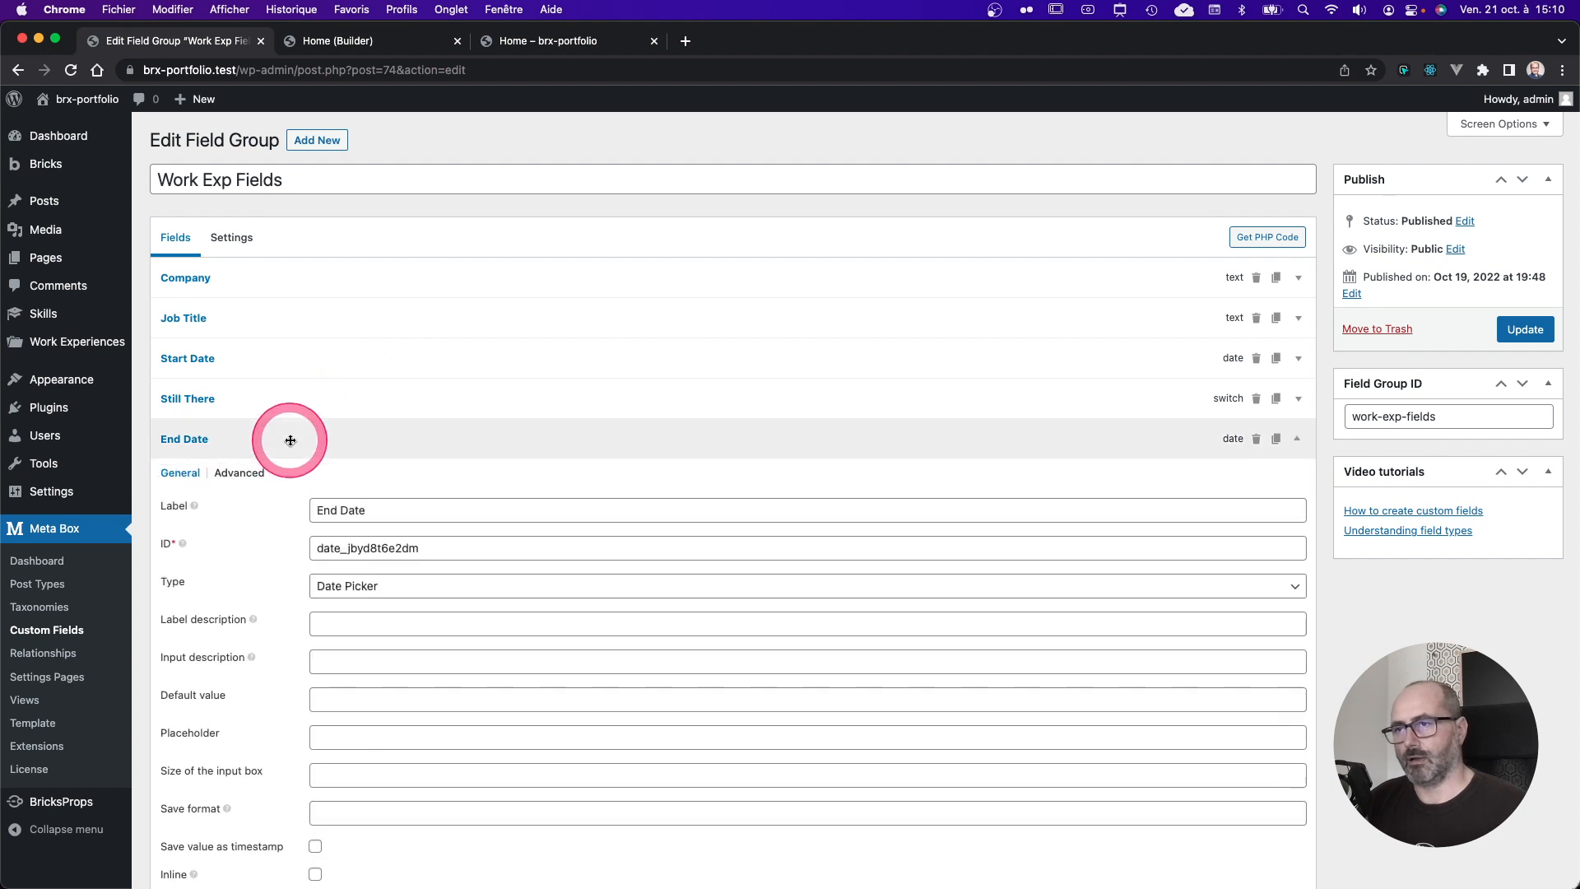
double_click(368, 548)
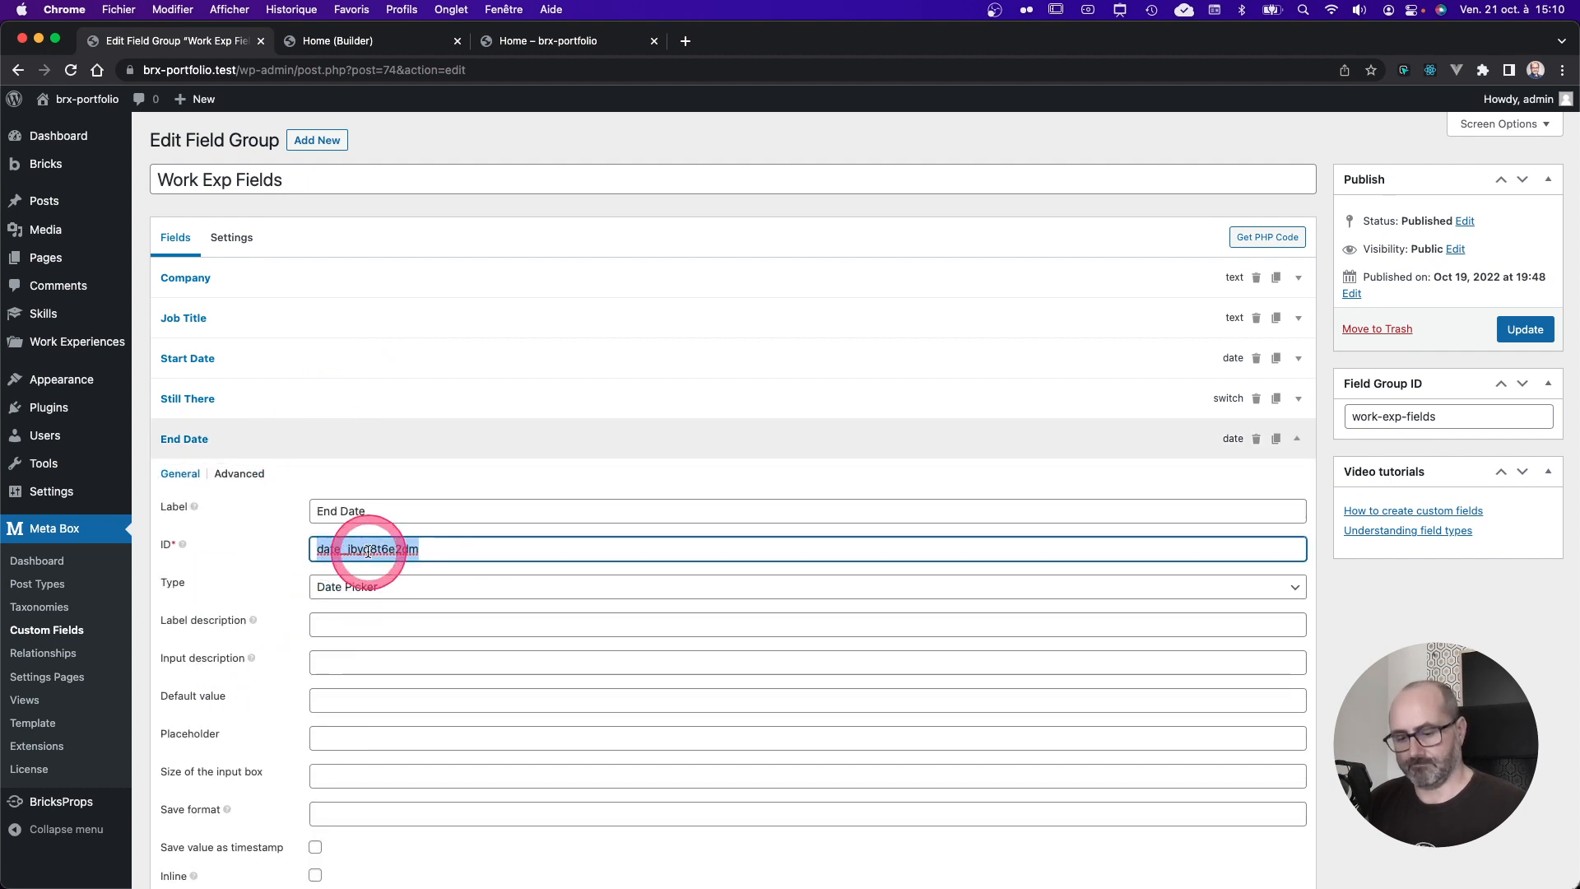
key("ctrl+c")
key("ctrl+Tab")
double_click(774, 274)
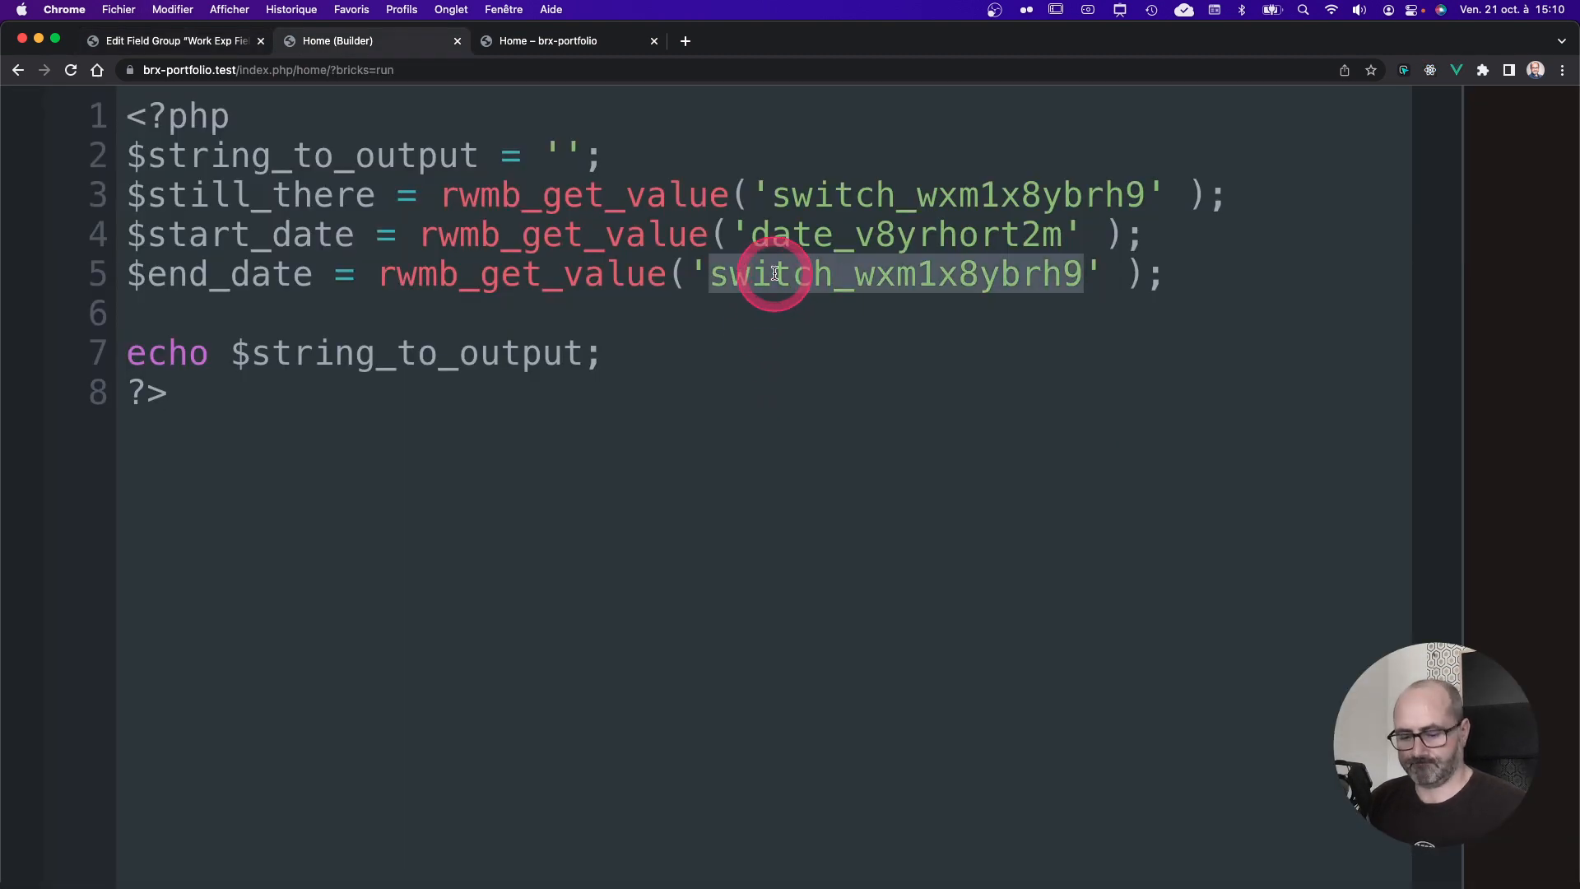
key("super+v")
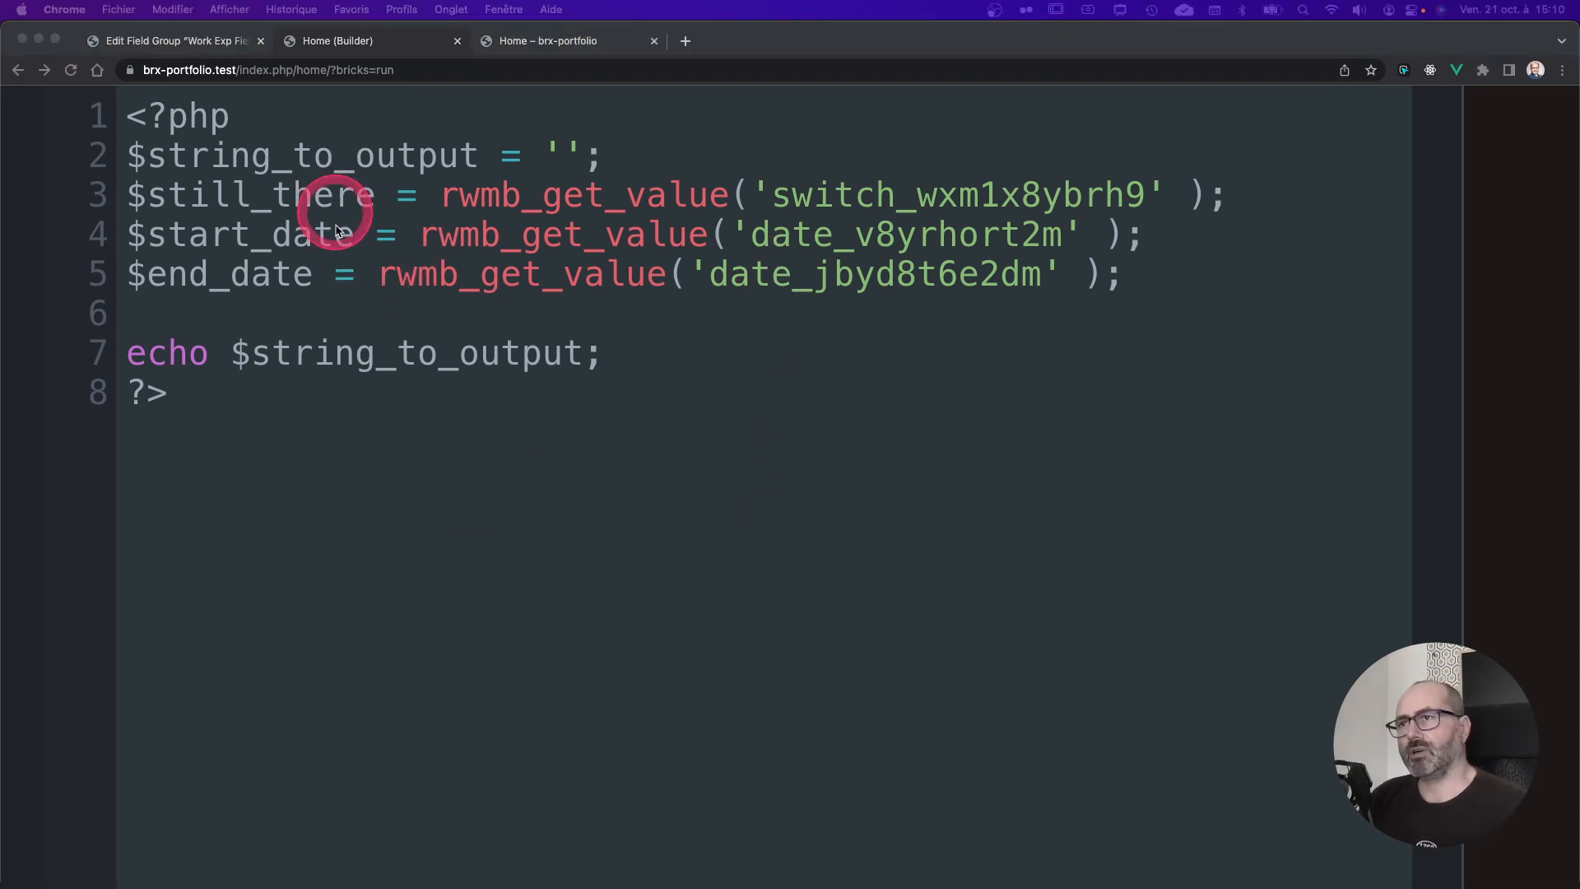
Step: Add the line $string_to_output .= 'From '; between the field value assignments and the echo statement, with blank lines around it
left_click(320, 313)
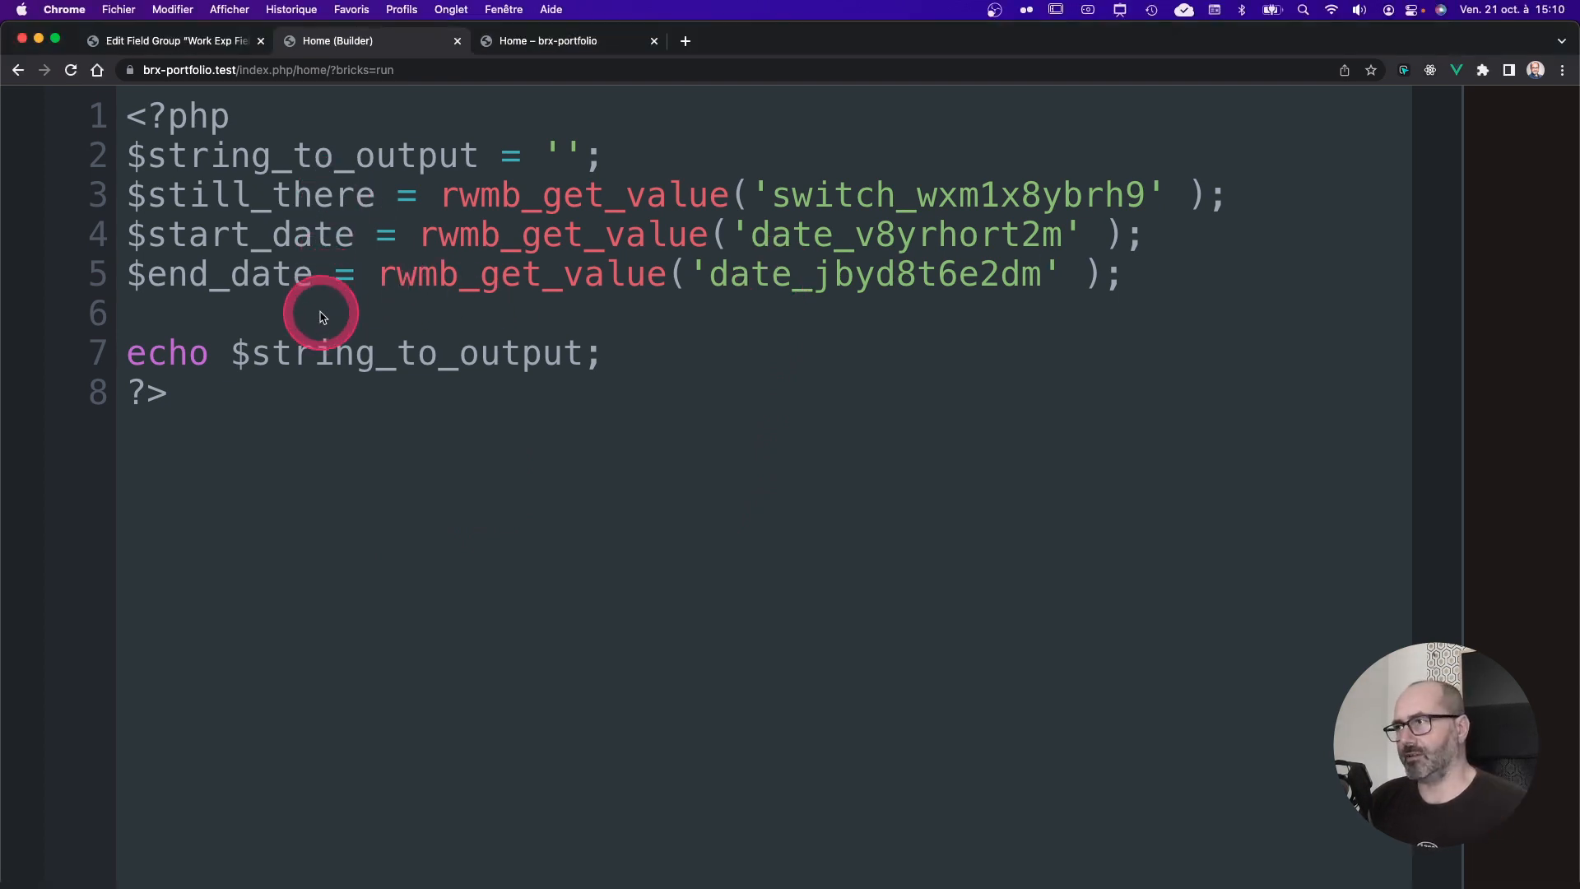
key("Return")
key("Return")
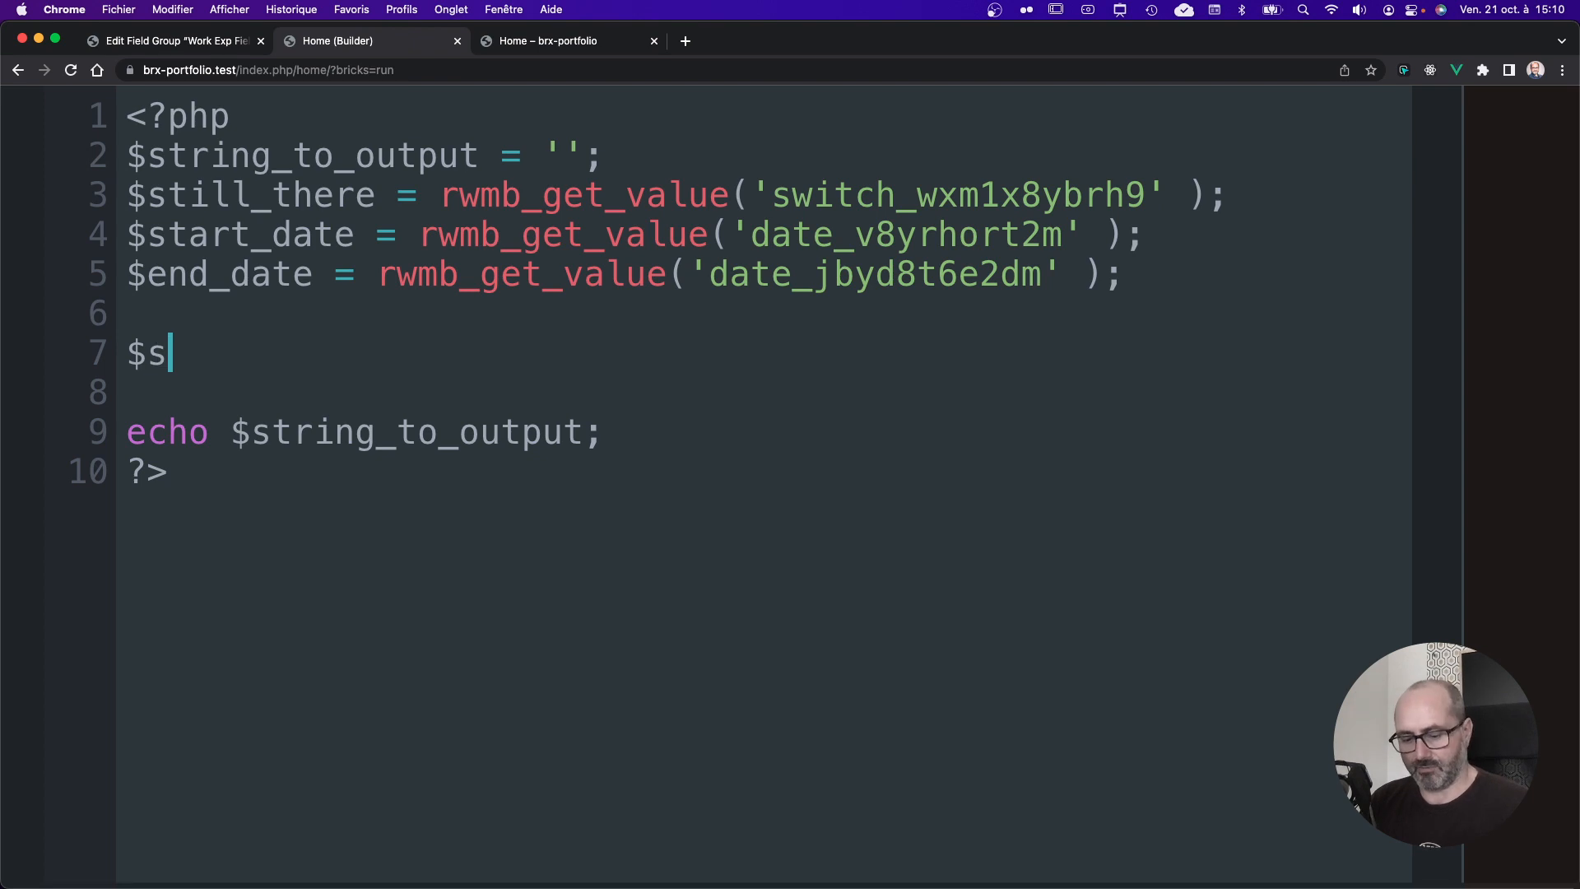
type("$string_to_output .=")
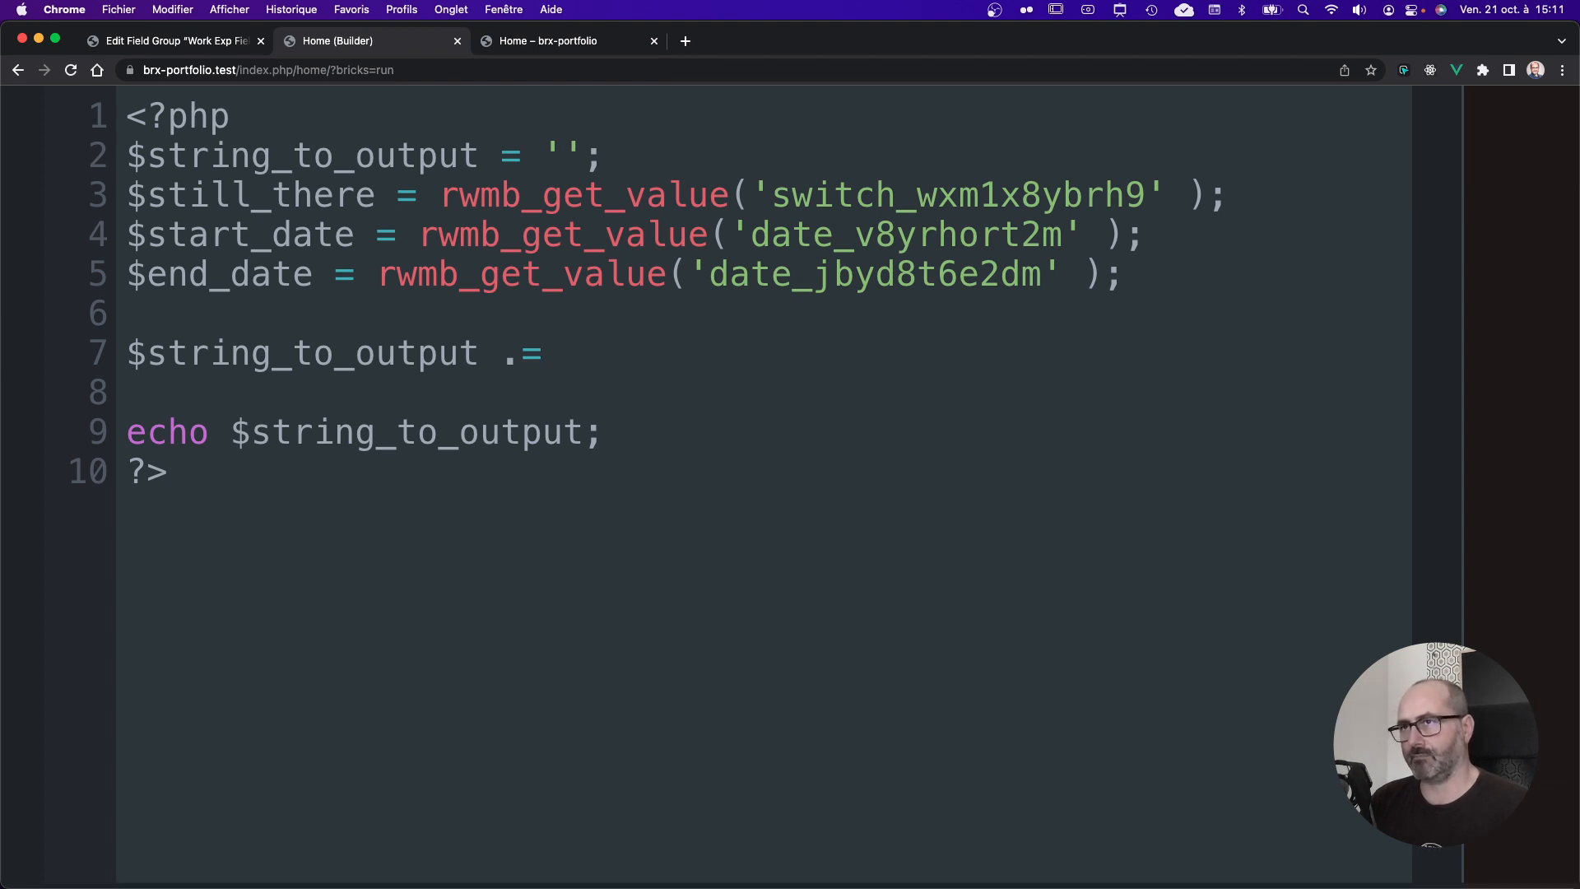
type("'")
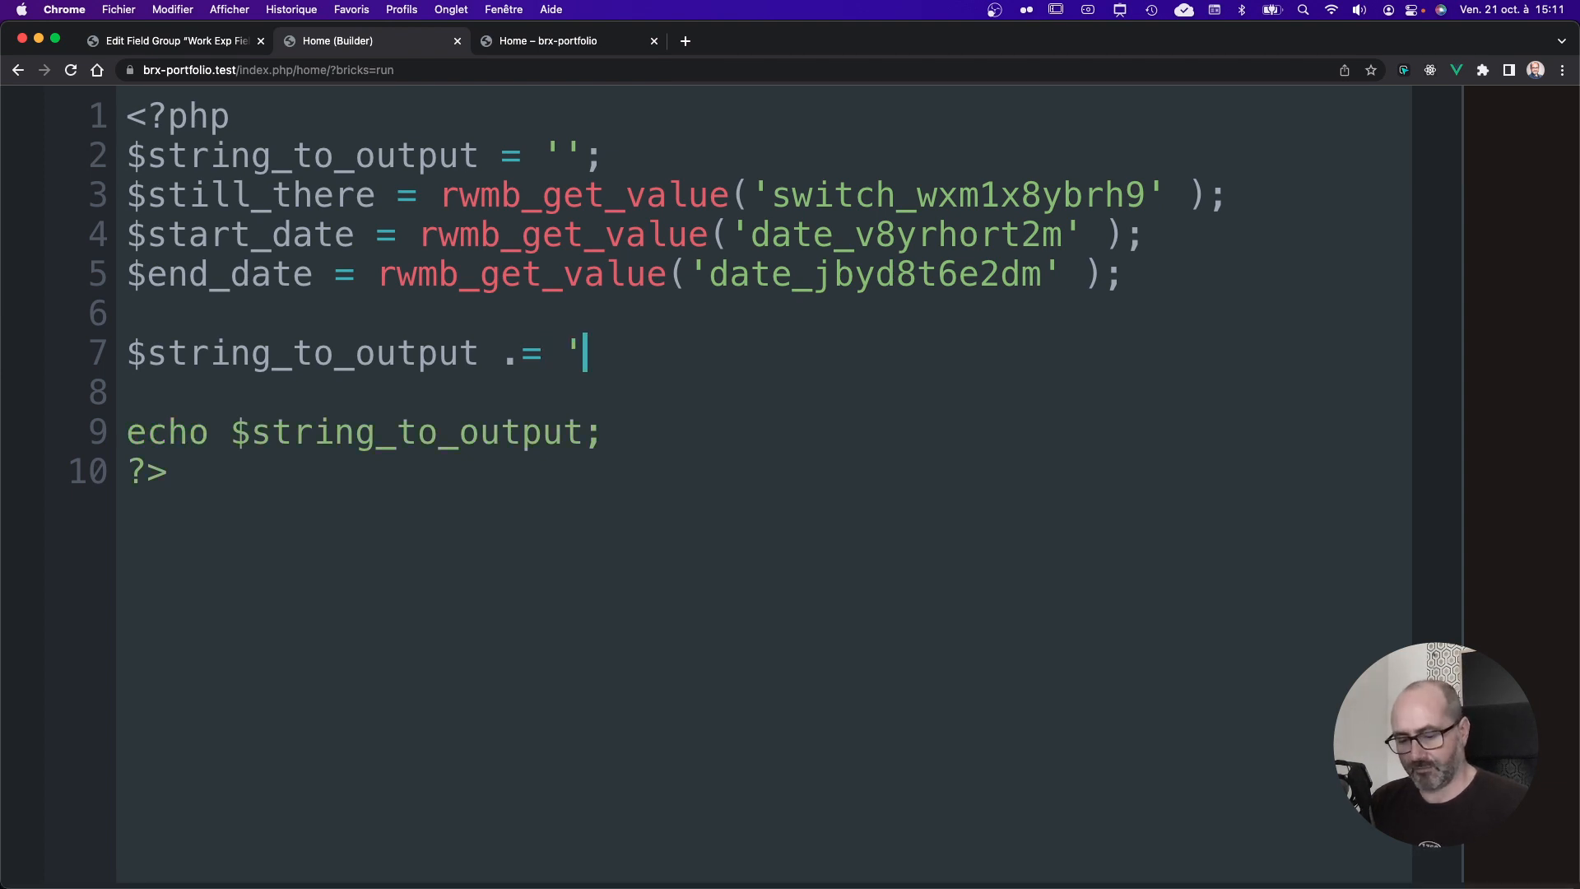
type("From ';")
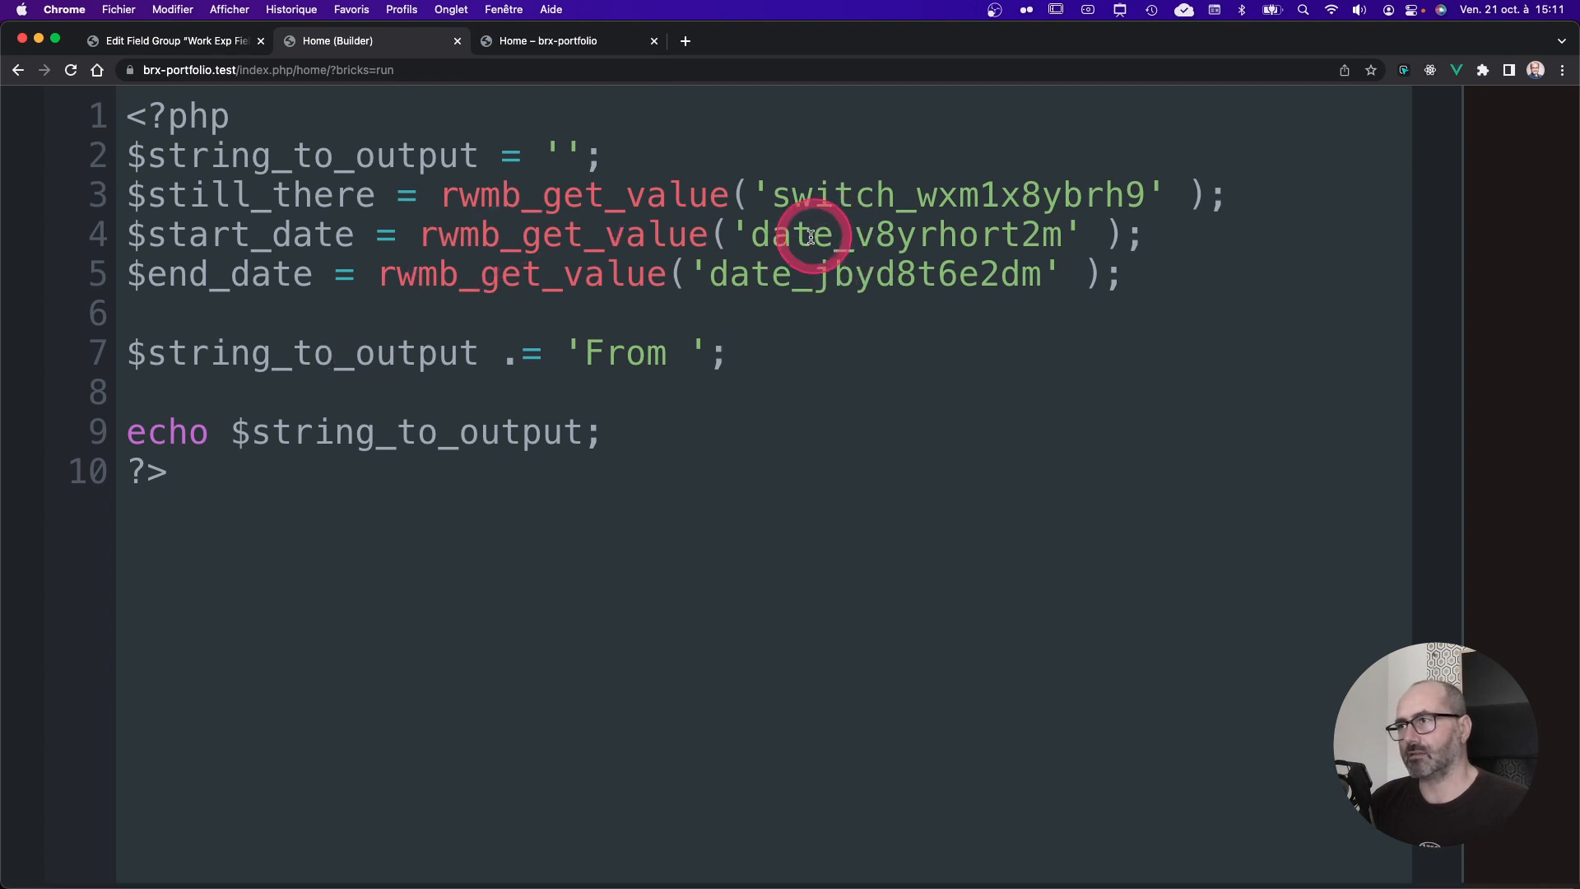
Step: Add the line $string_to_output .= $start_date; below the 'From ' line, leaving a blank line before the echo statement
key("Return")
key("Return")
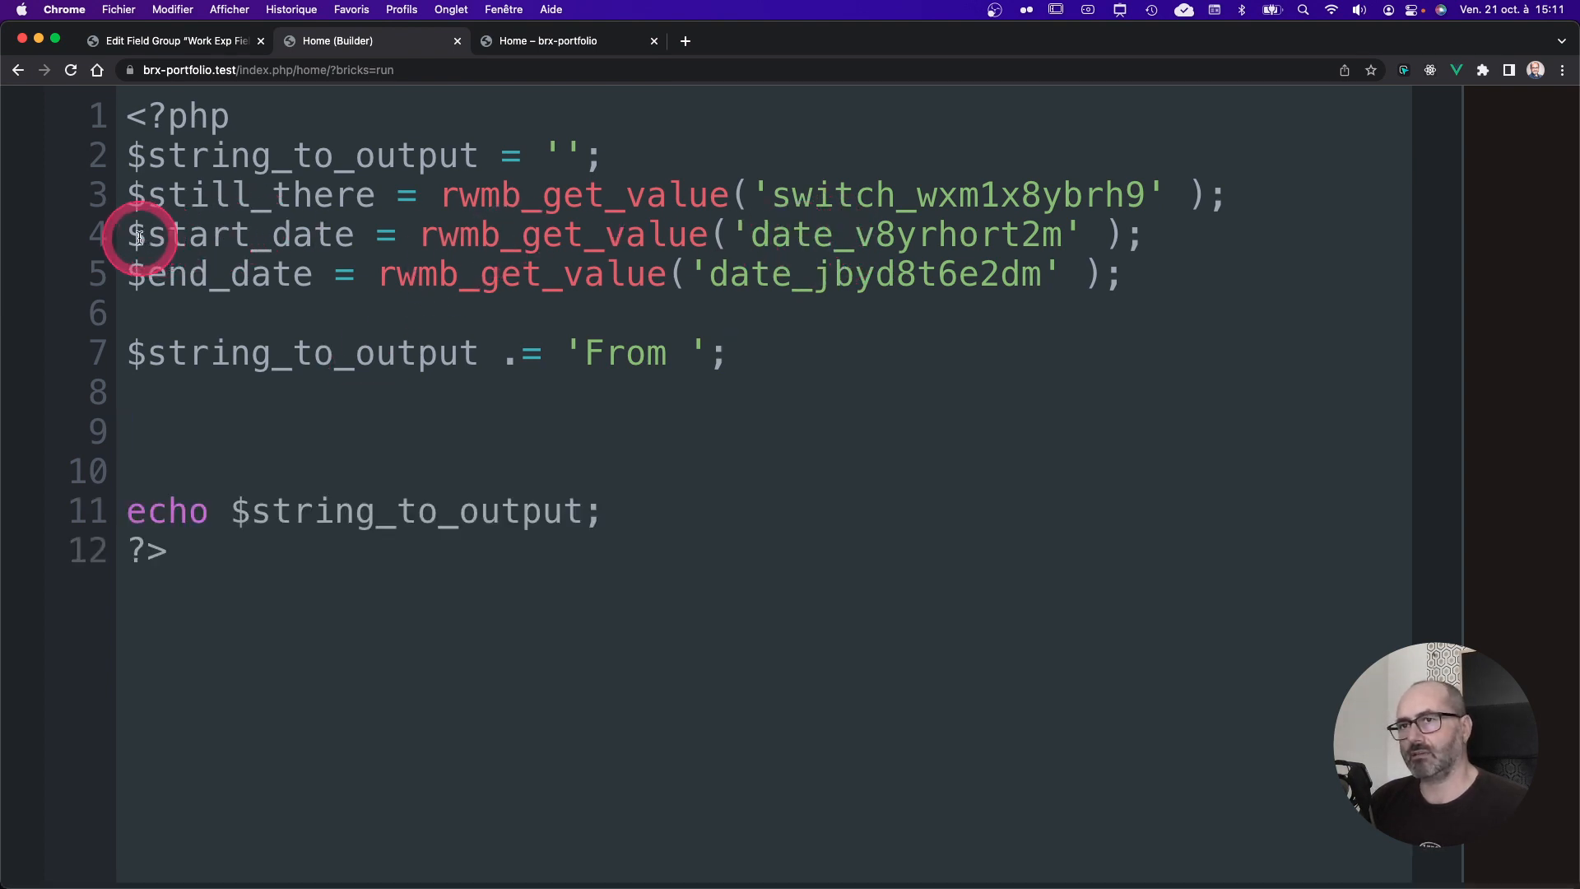
left_click_drag(123, 236, 356, 236)
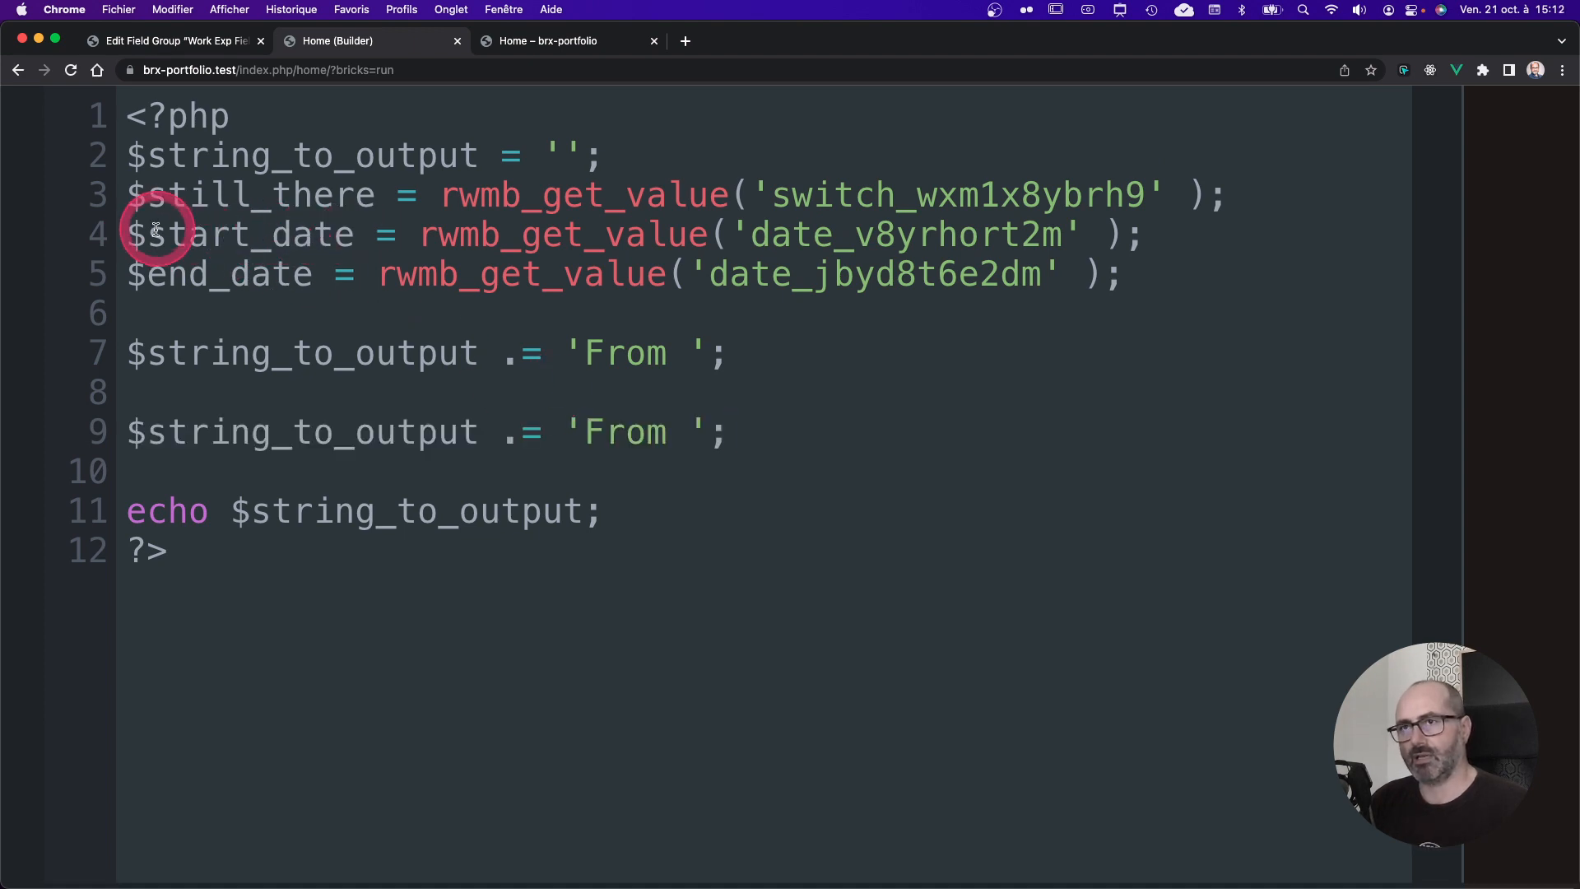
left_click_drag(125, 237, 354, 235)
key("super+c")
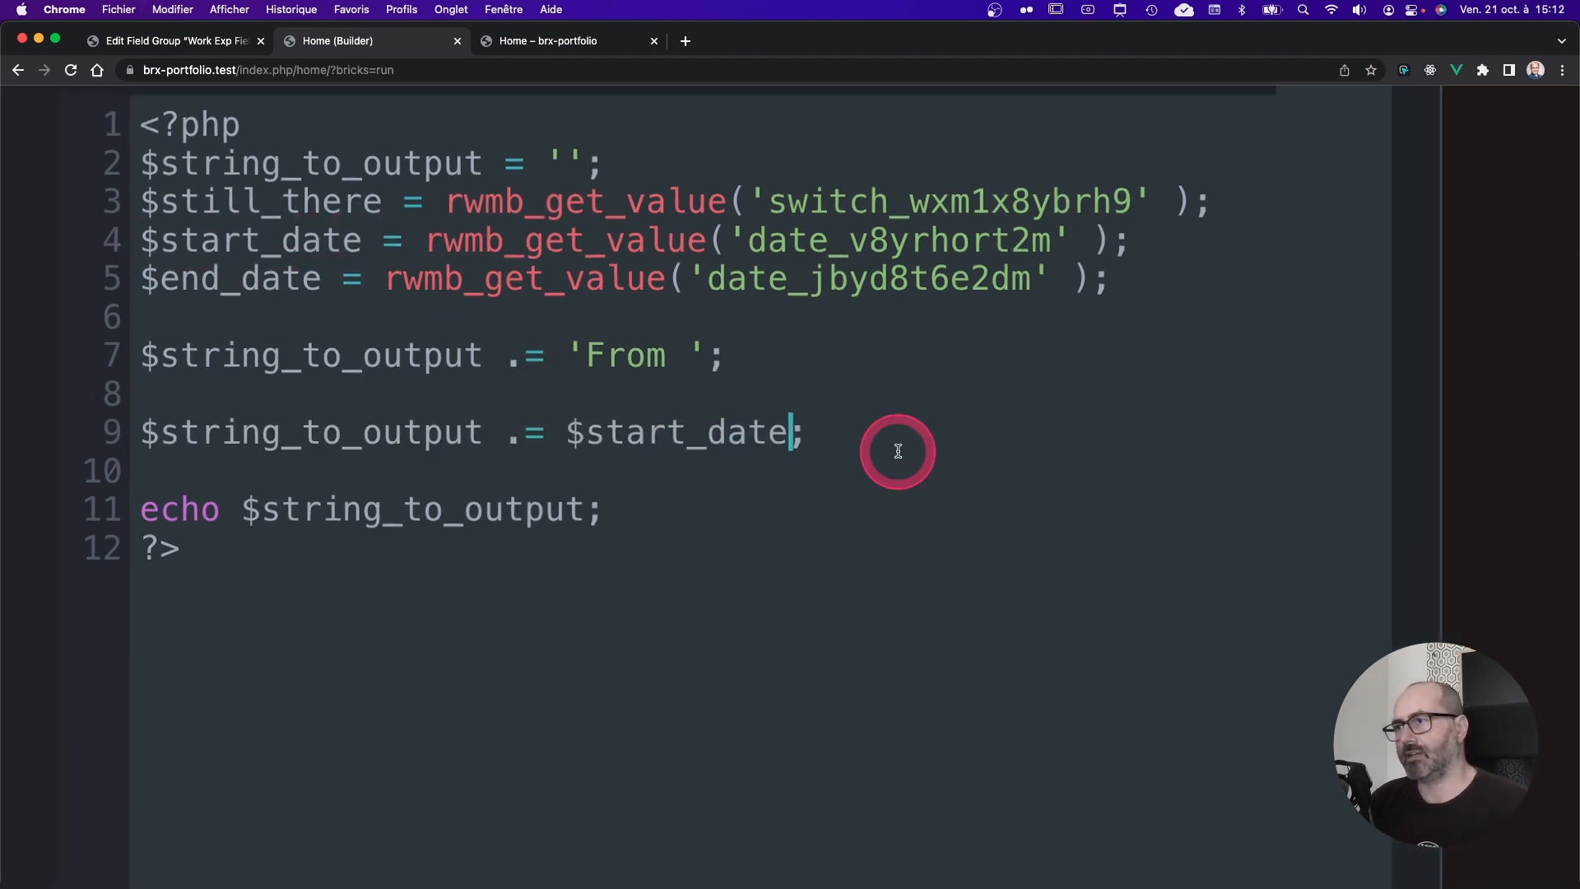
Step: Insert the line $date = date_create(); directly above the line that appends $start_date to the output string
scroll(899, 452, "down", 10)
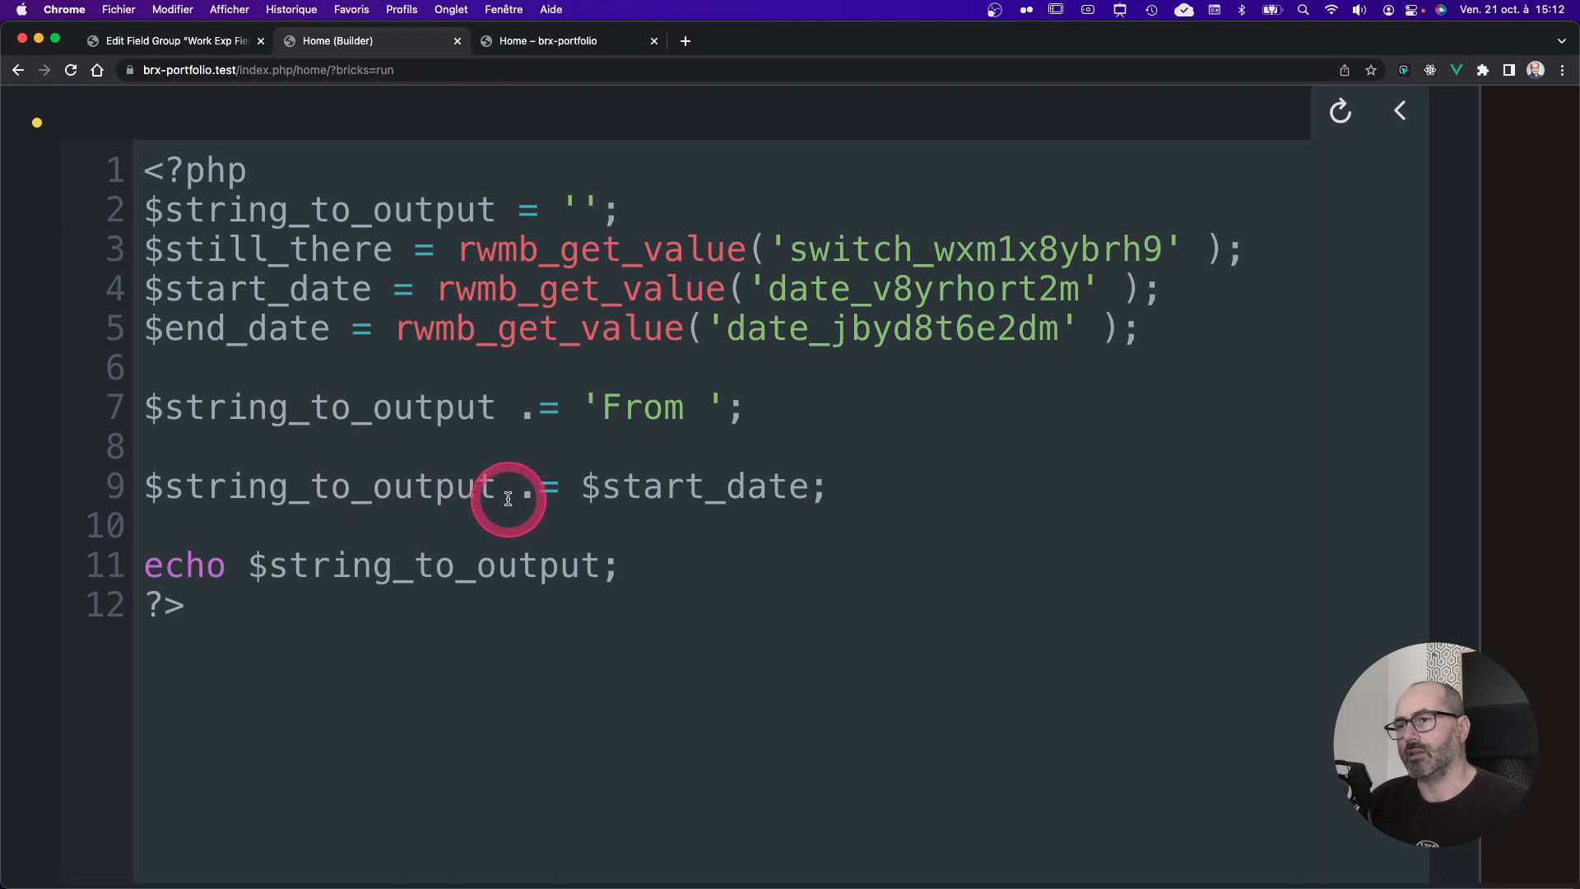
scroll(504, 497, "down", 1)
scroll(502, 497, "down", 1)
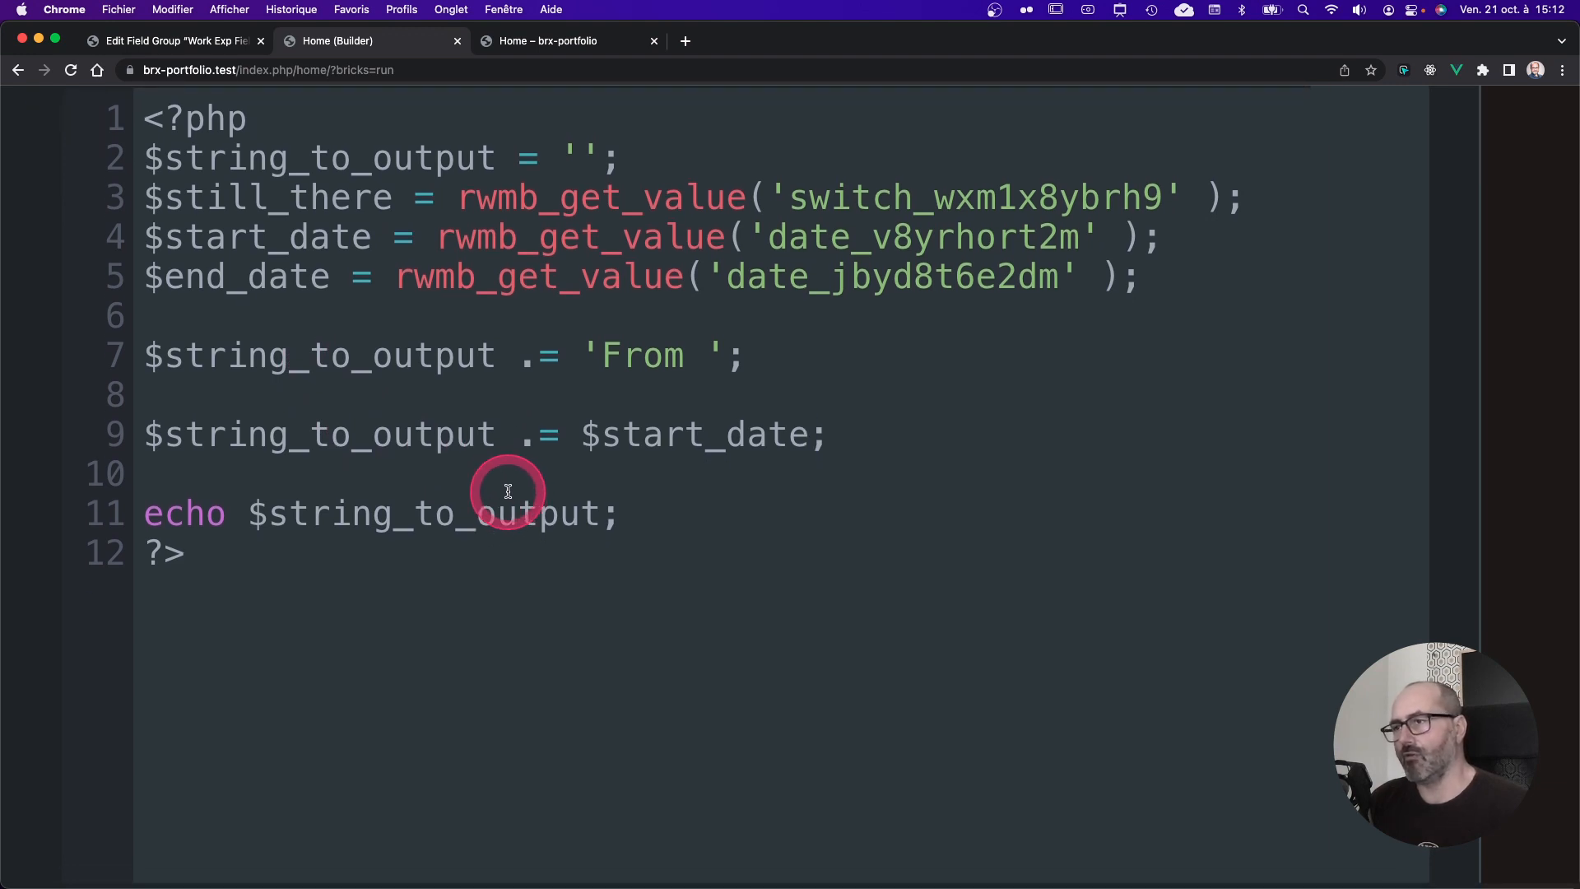
left_click(862, 416)
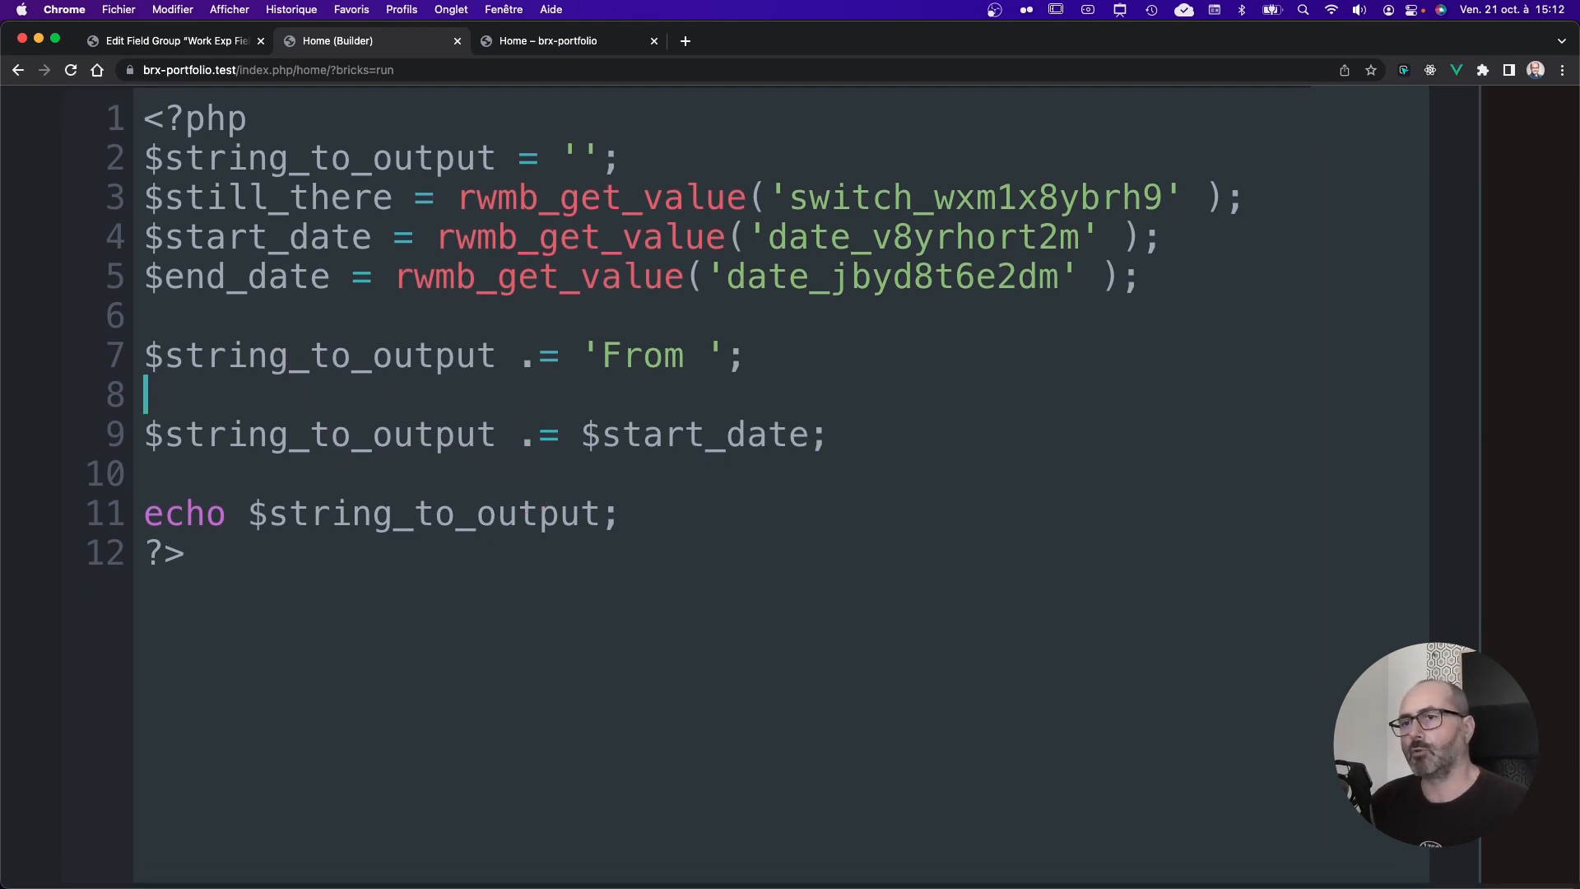
key("Delete")
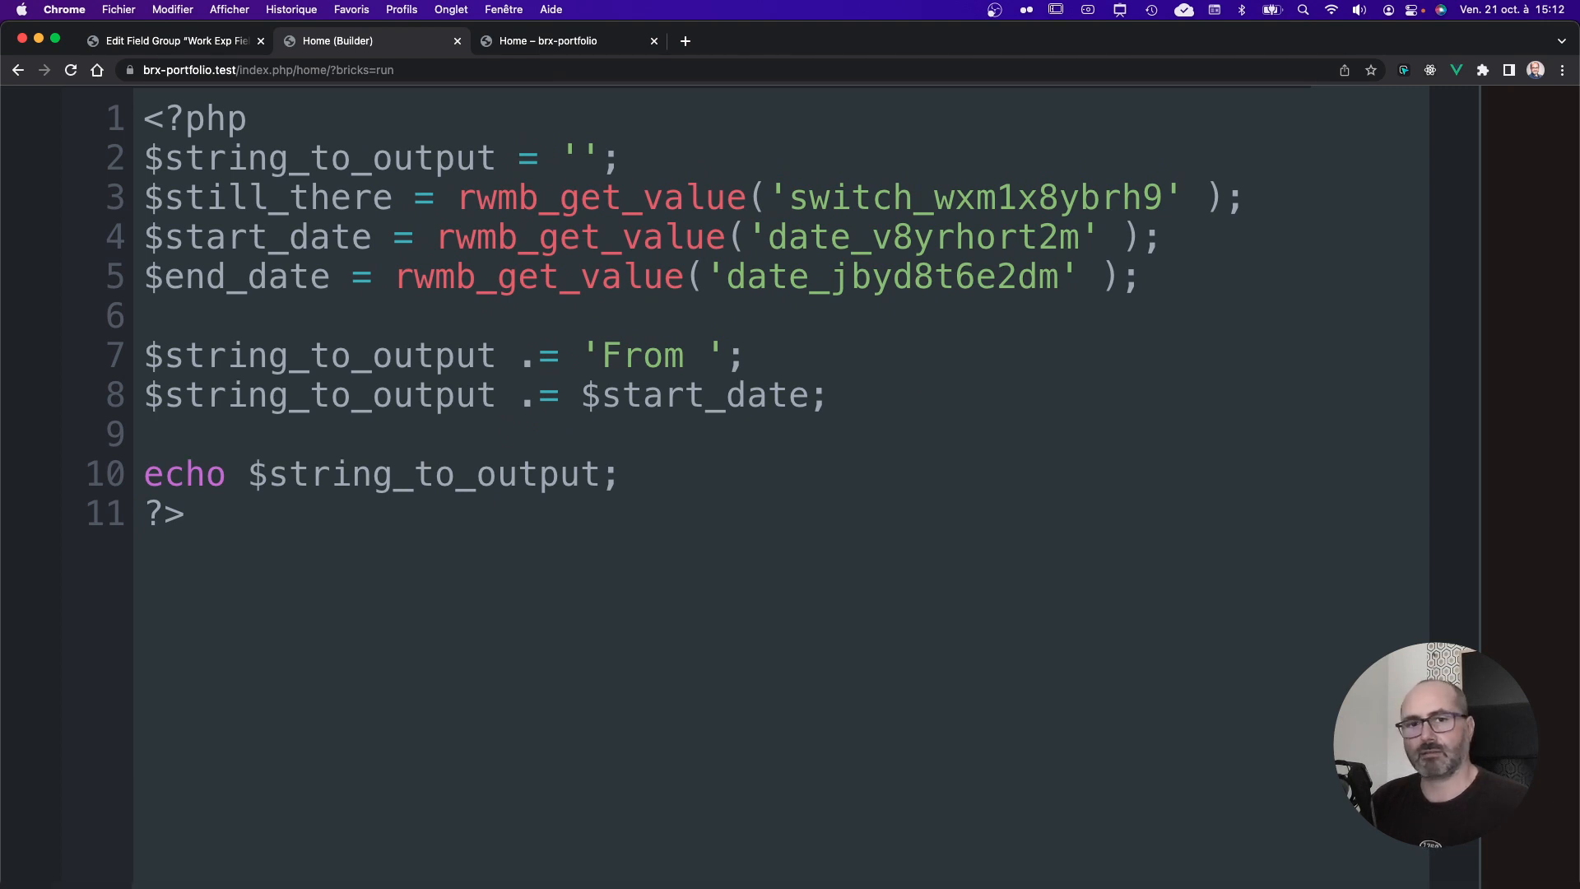
key("Return")
key("Return")
type("$")
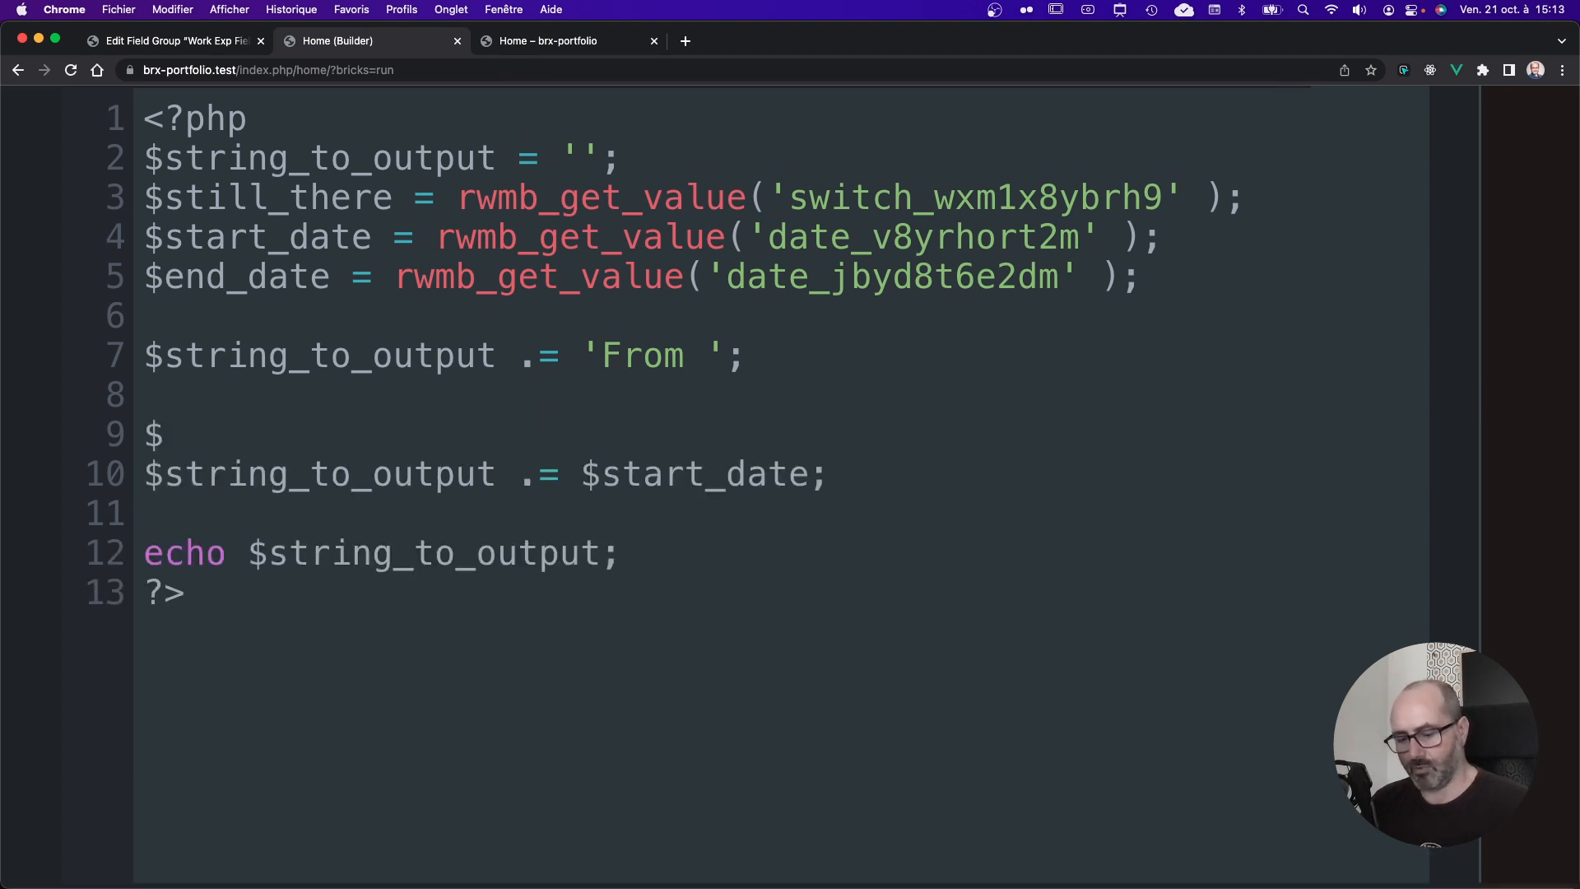
type("date = ")
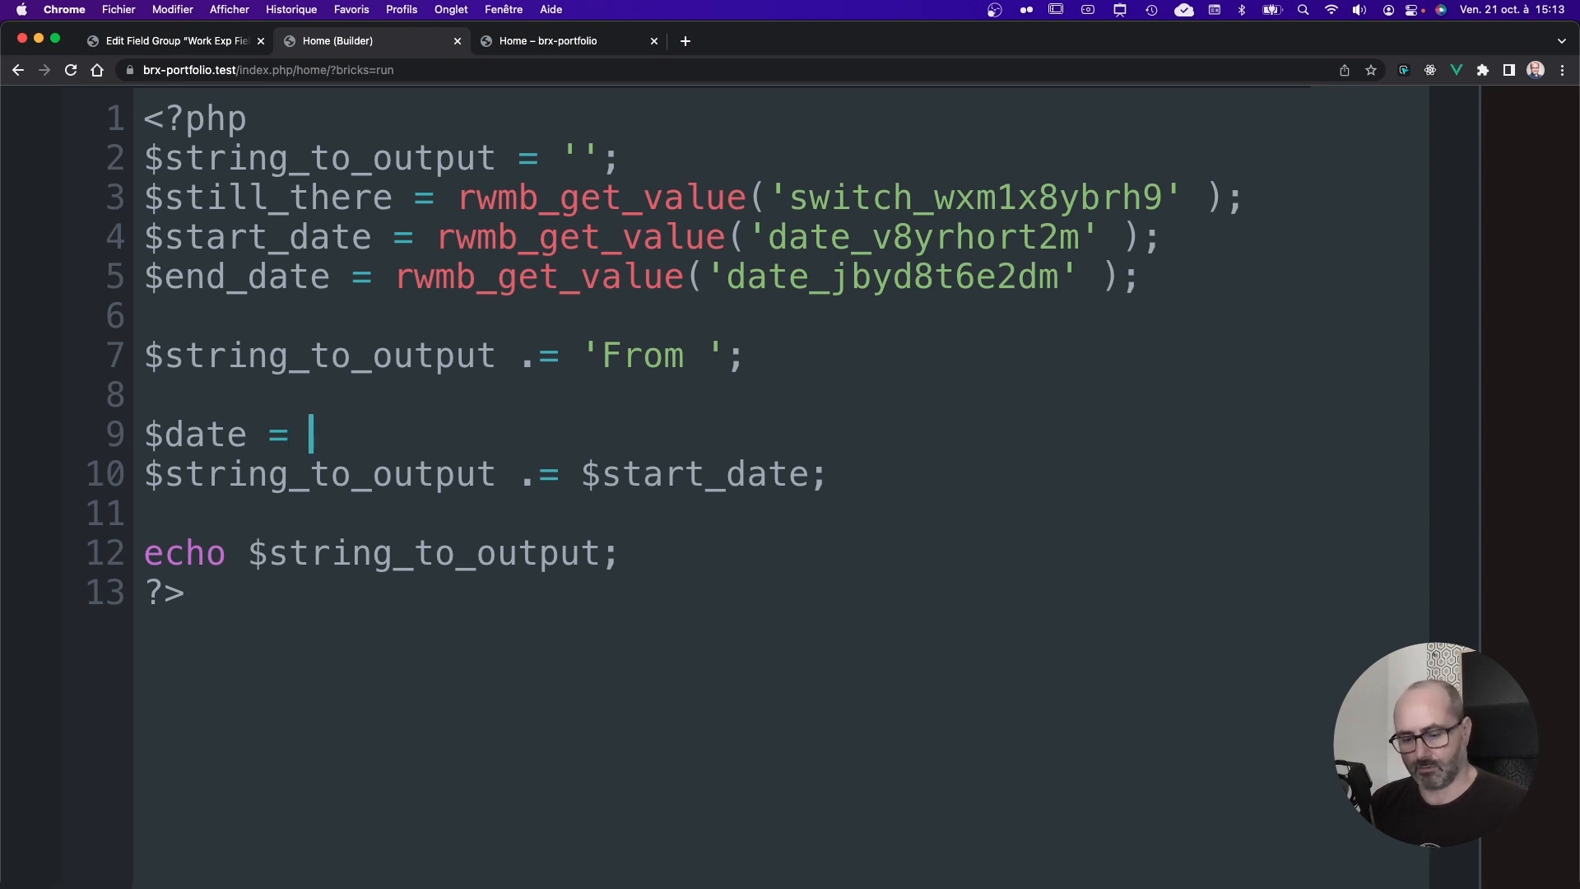
type("date")
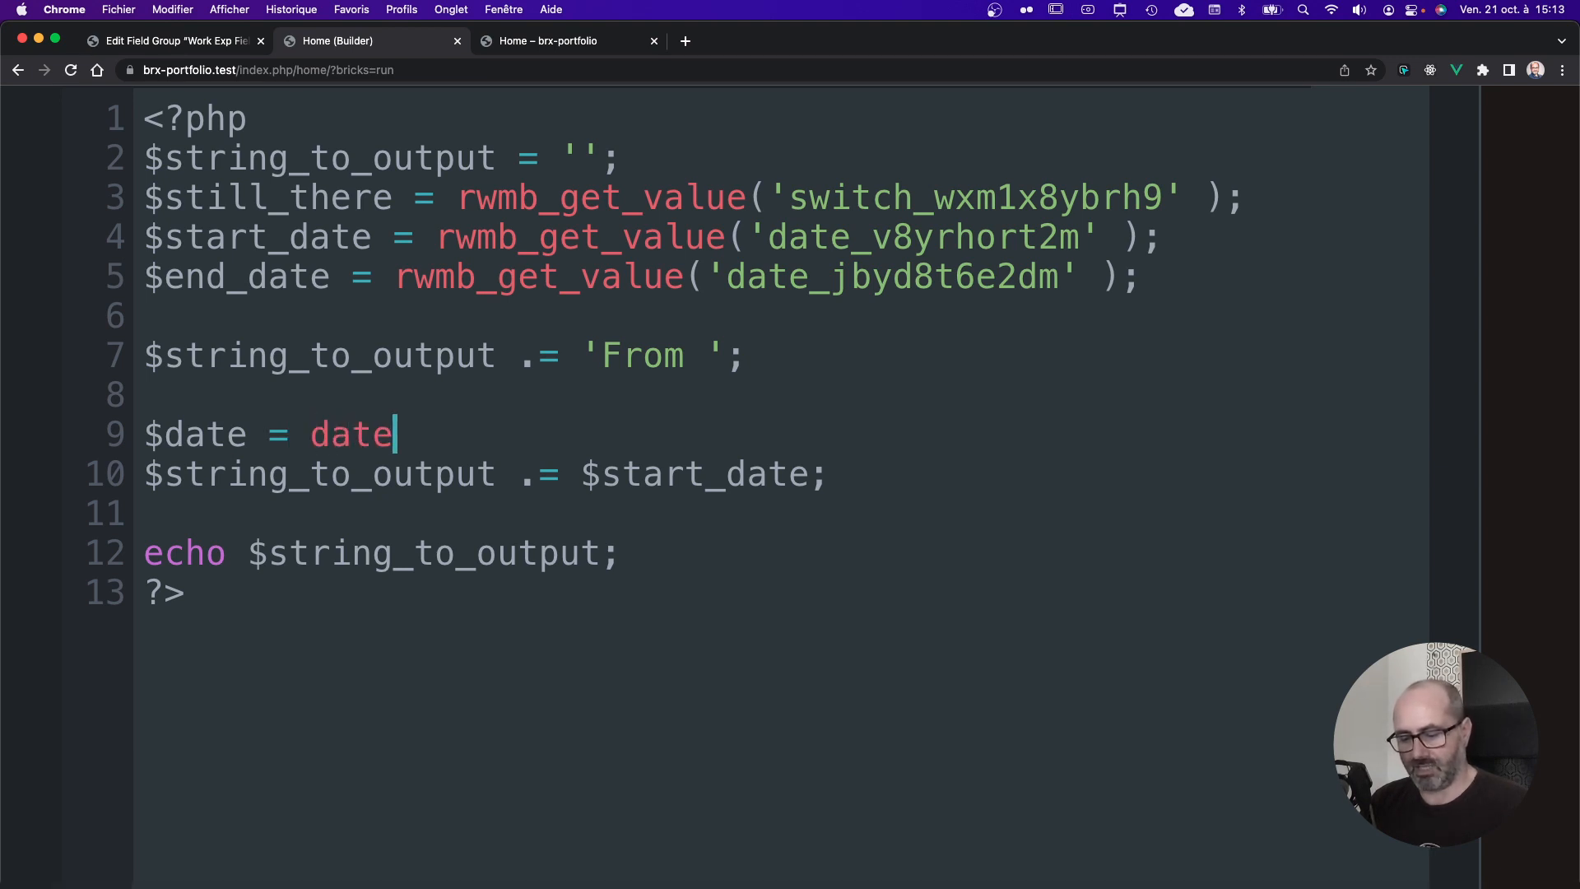
type("_crea")
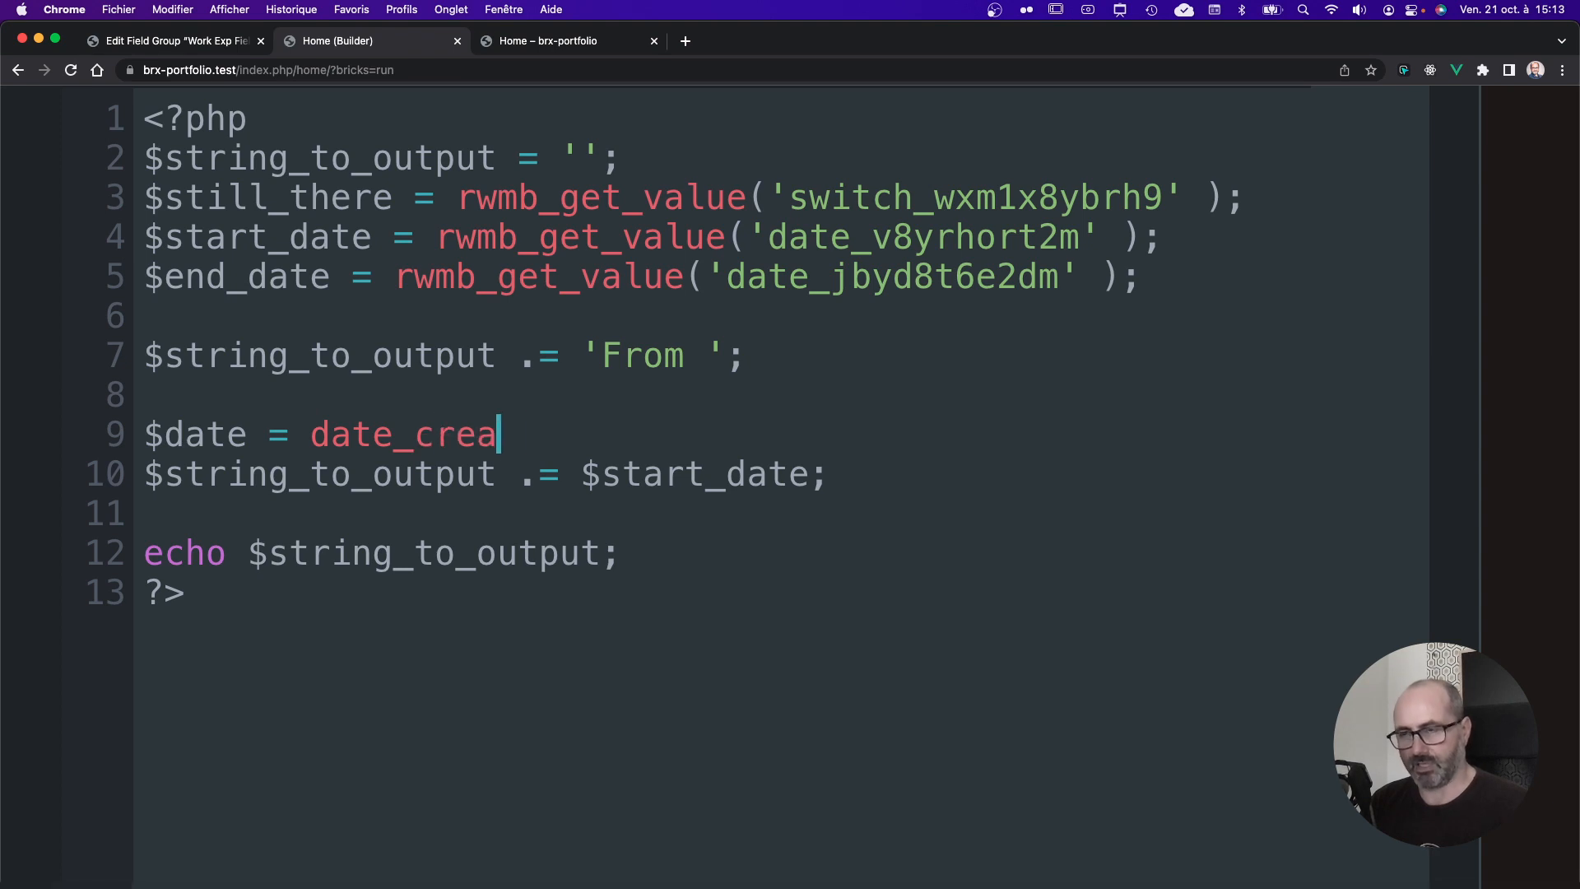
type("te()")
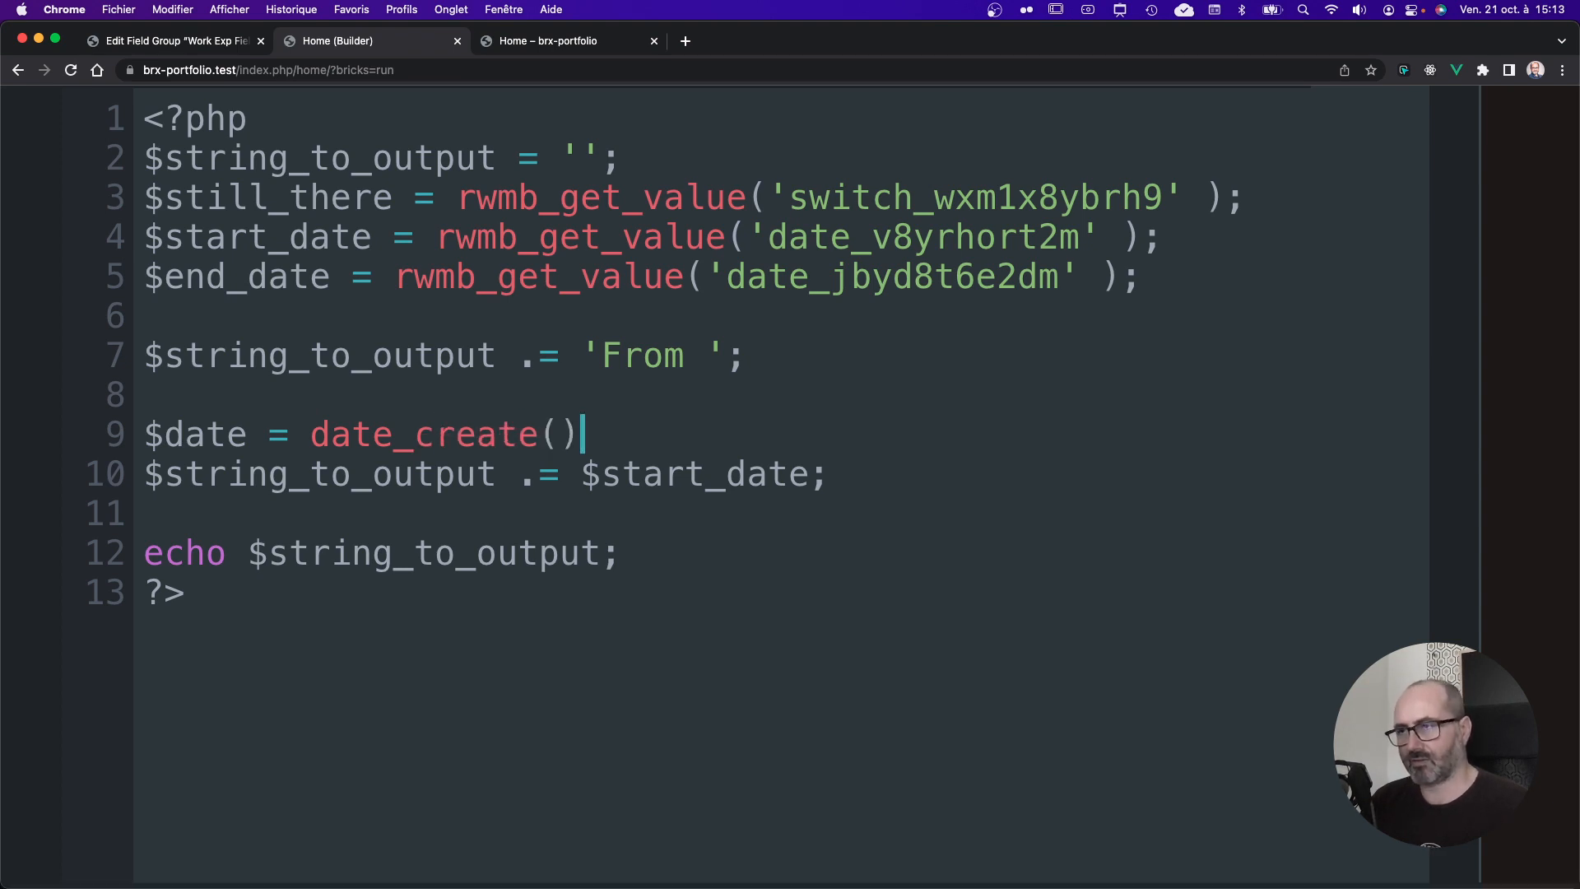
type(";")
key("Left")
key("Left")
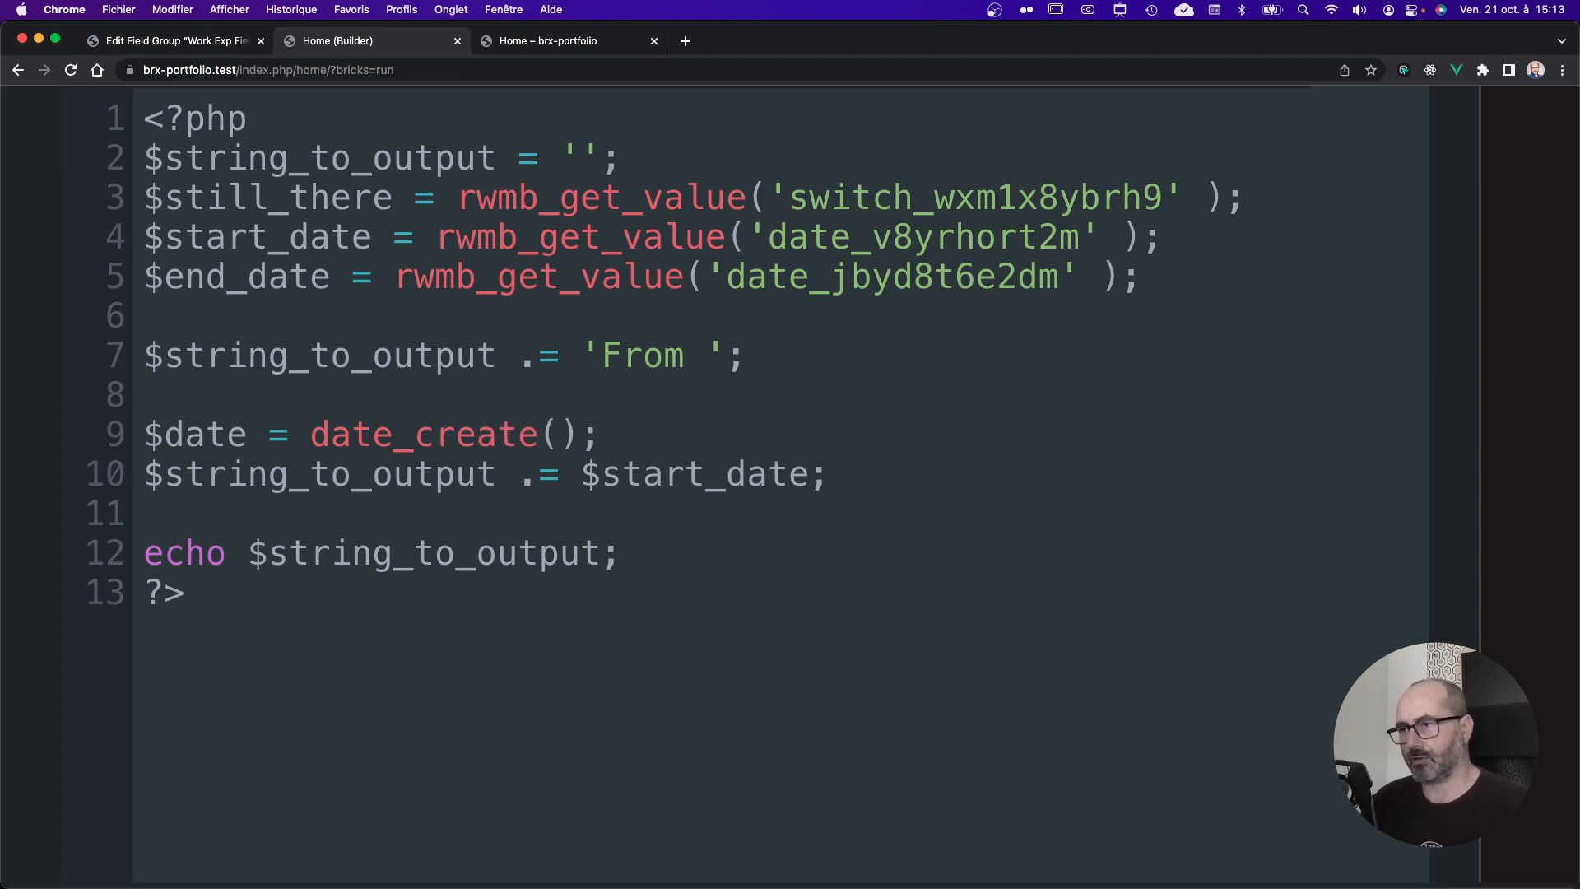
Step: Pass $start_date as the argument of the date_create call
double_click(729, 471)
key("super+c")
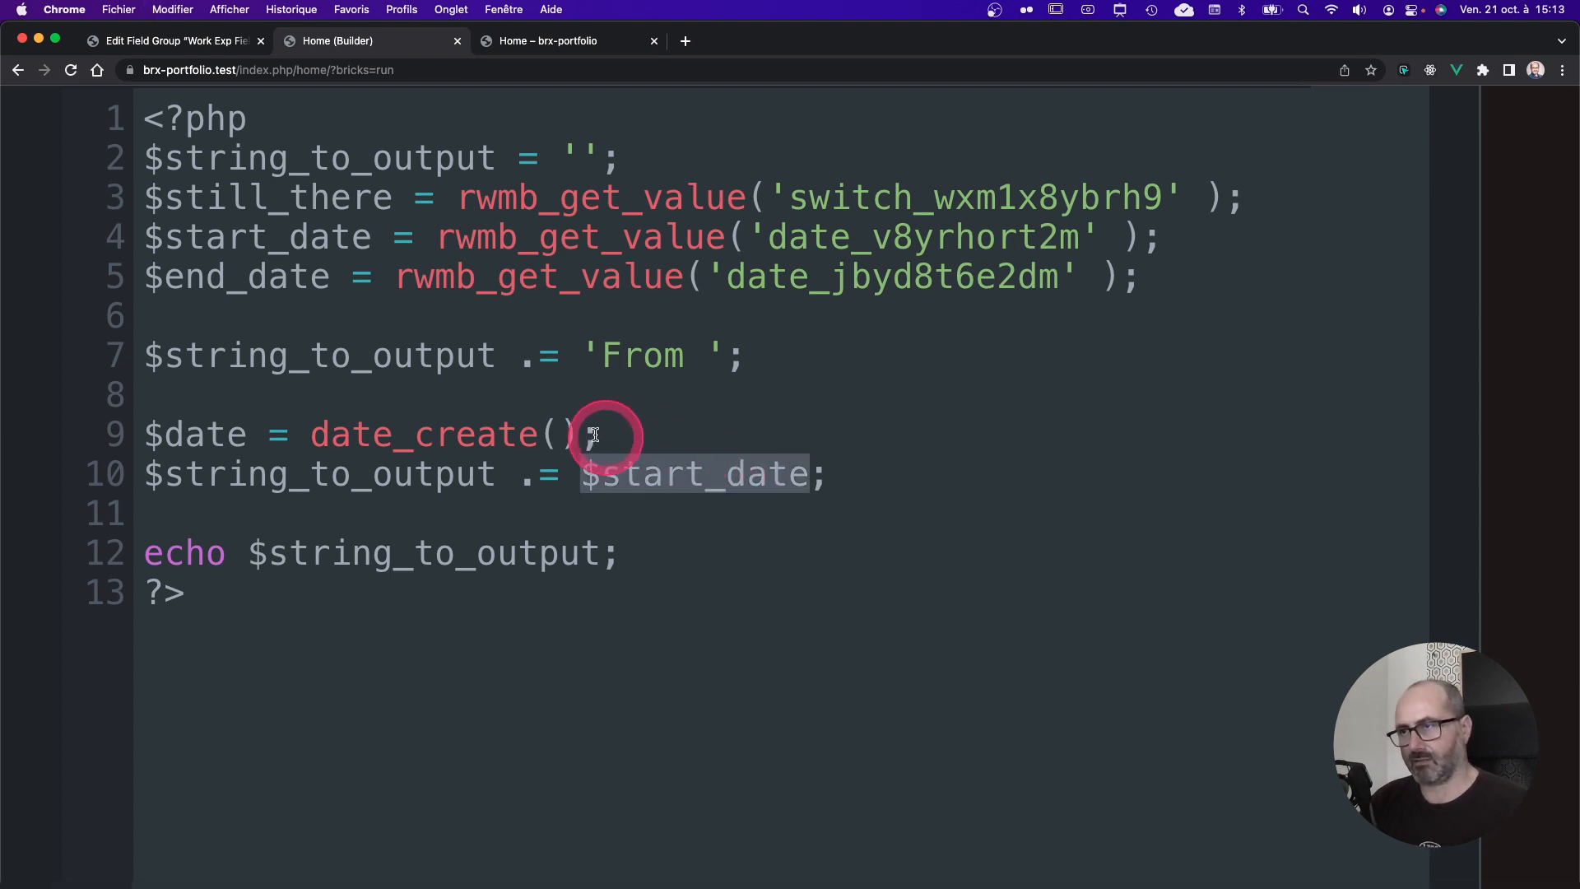
left_click(565, 434)
key("super+v")
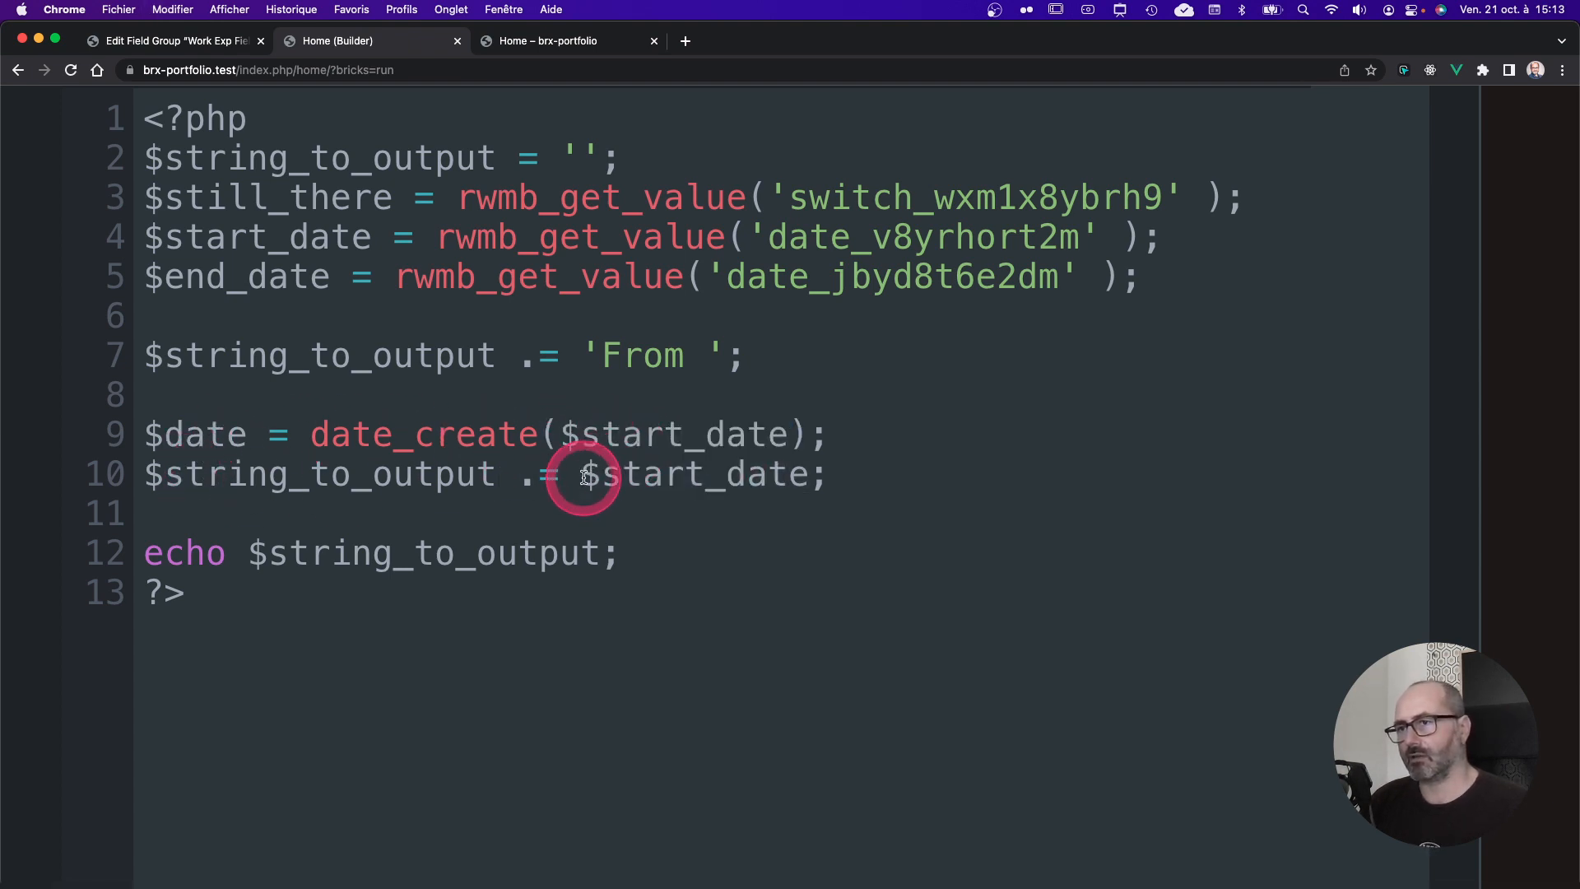
Step: Replace $start_date in the last $string_to_output append line with date_format($date, 'F Y')
left_click_drag(580, 474, 804, 469)
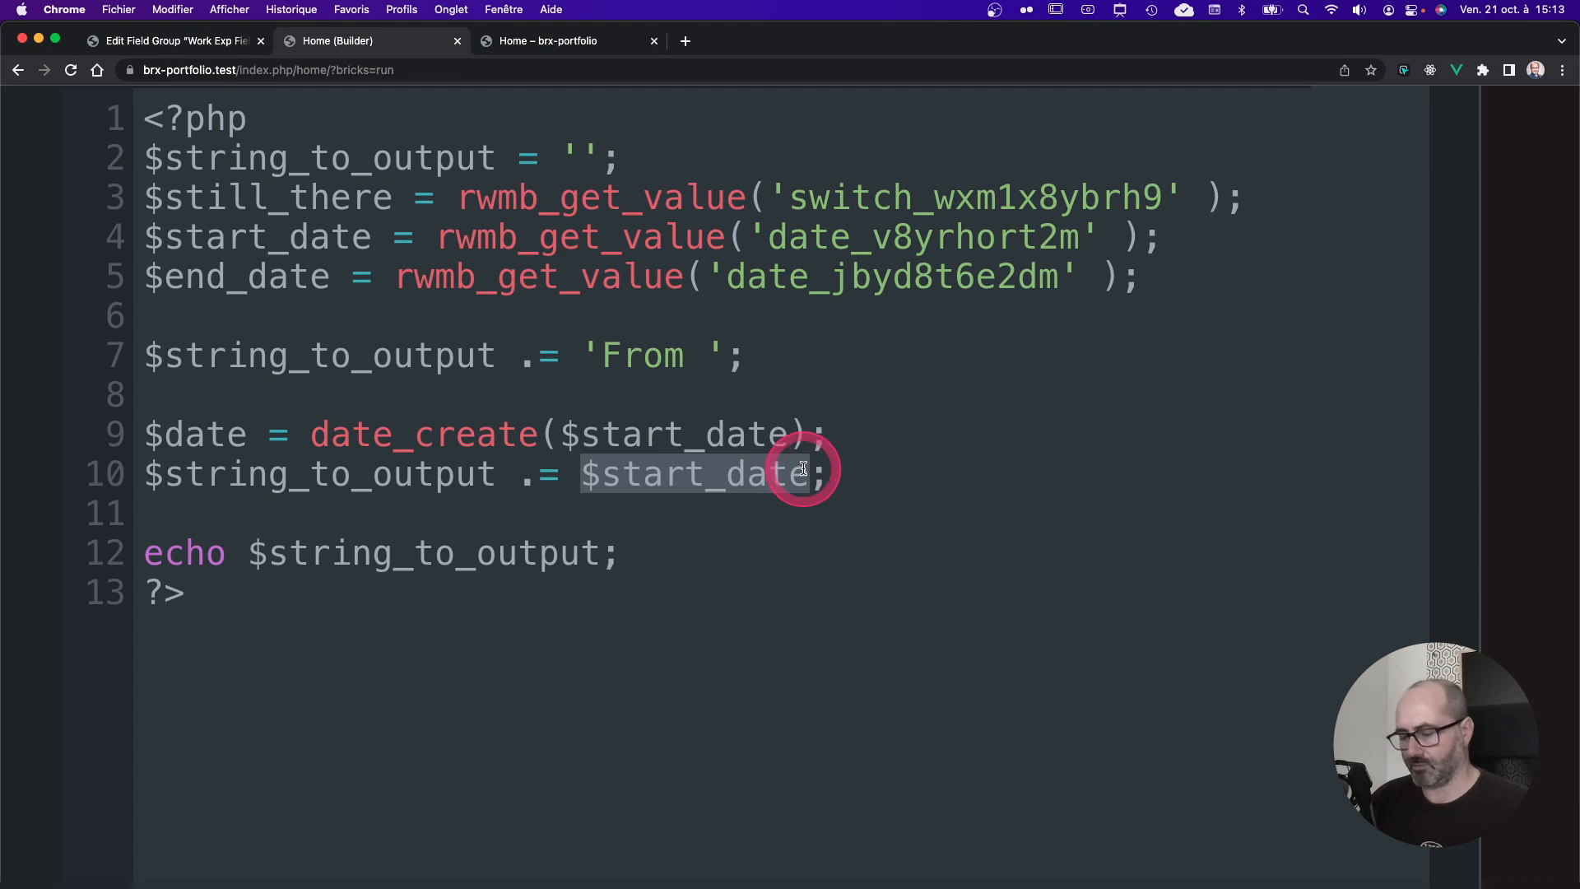
key("BackSpace")
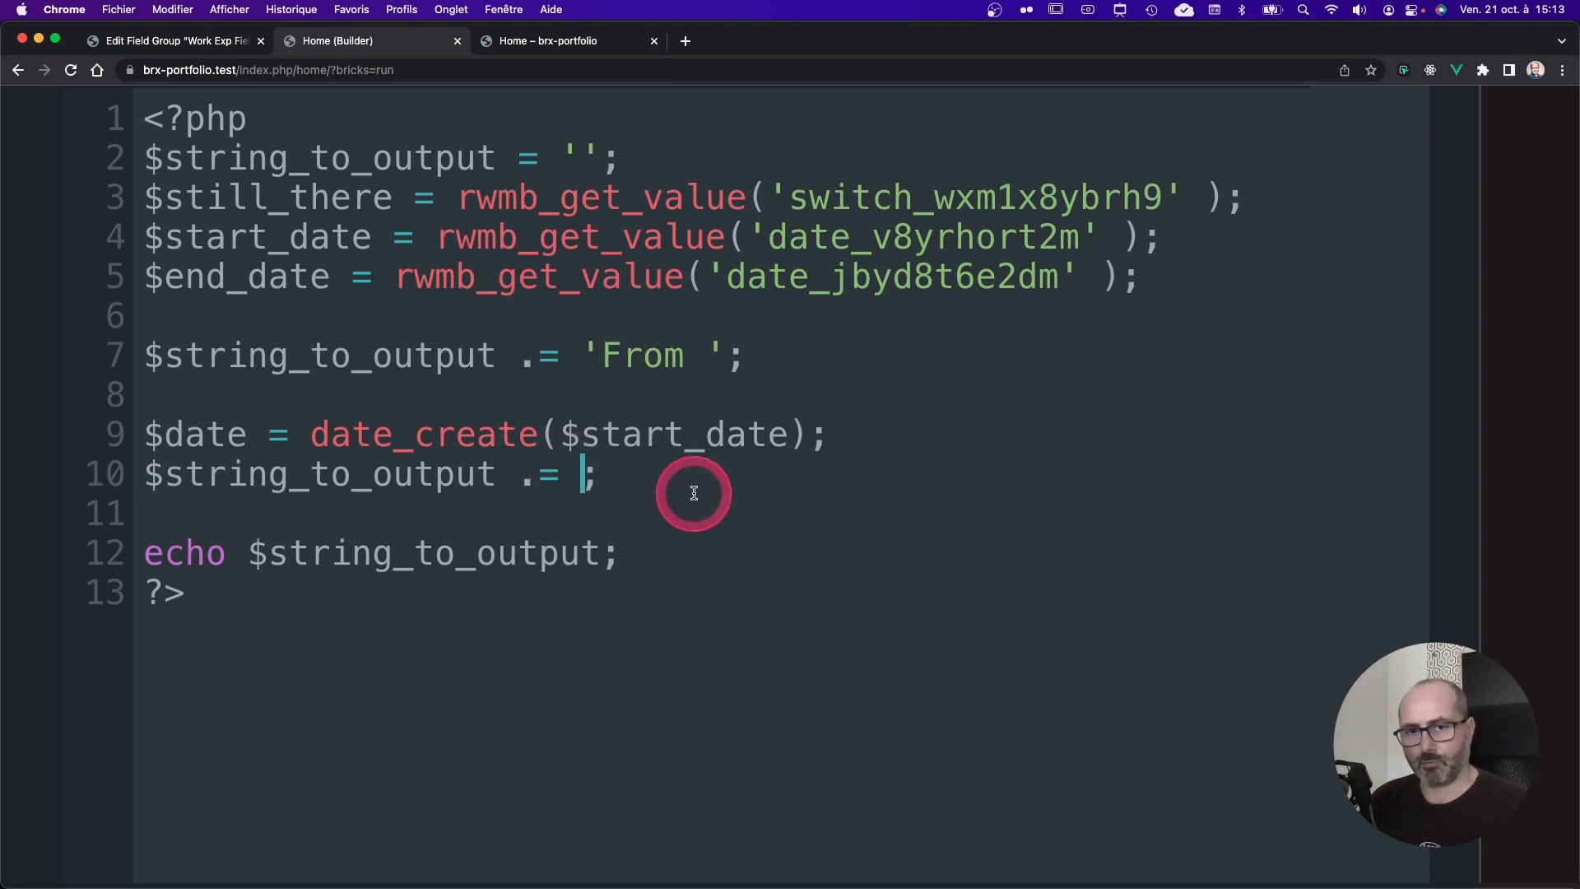
type("date_")
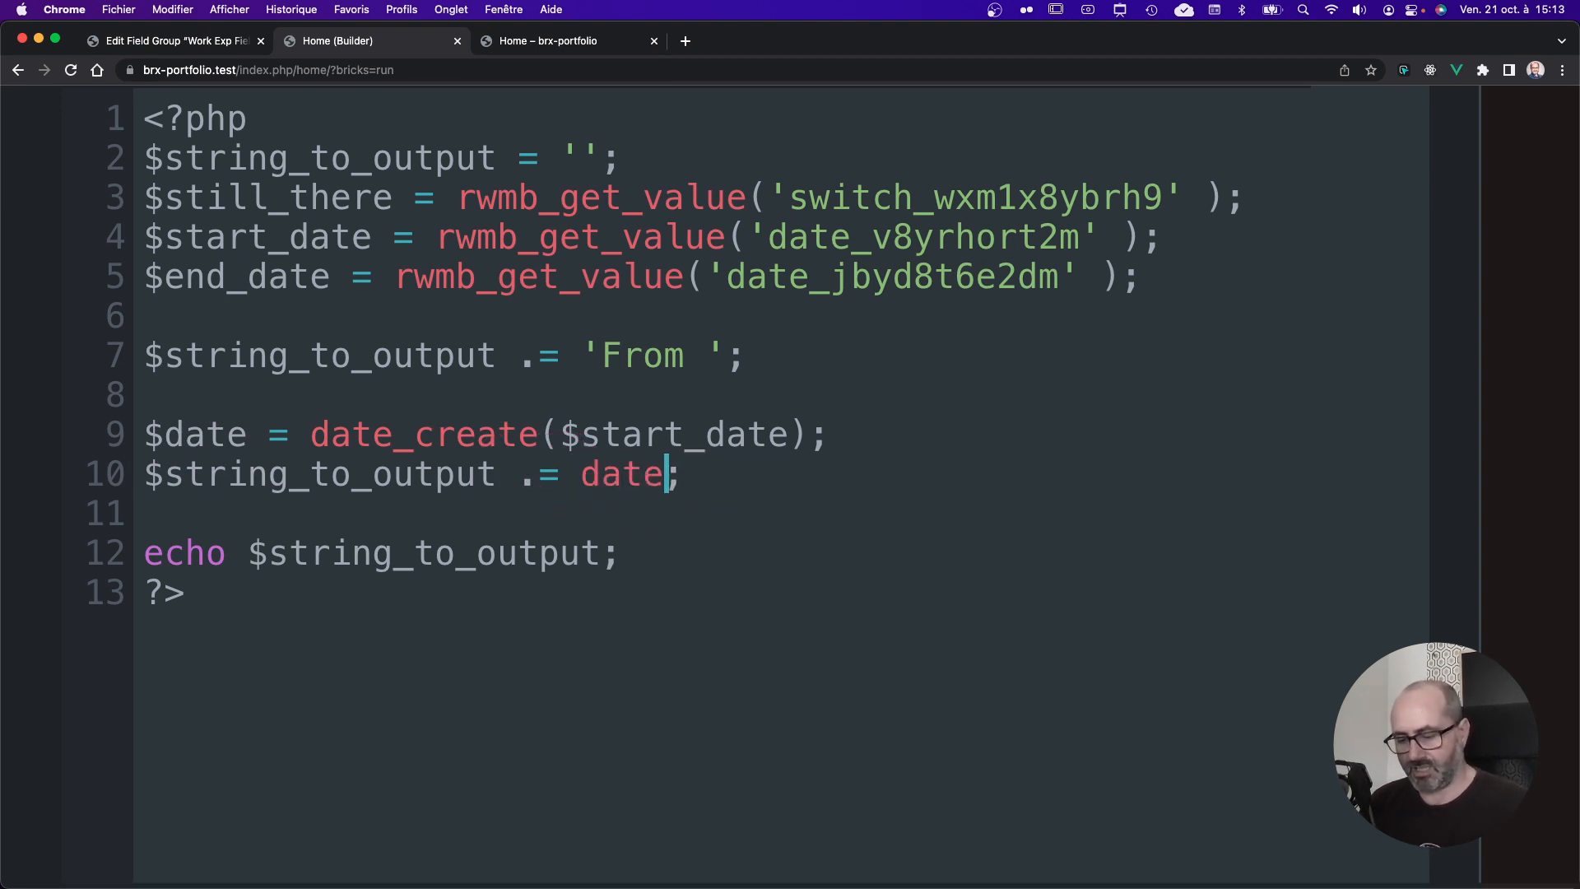
type("format()")
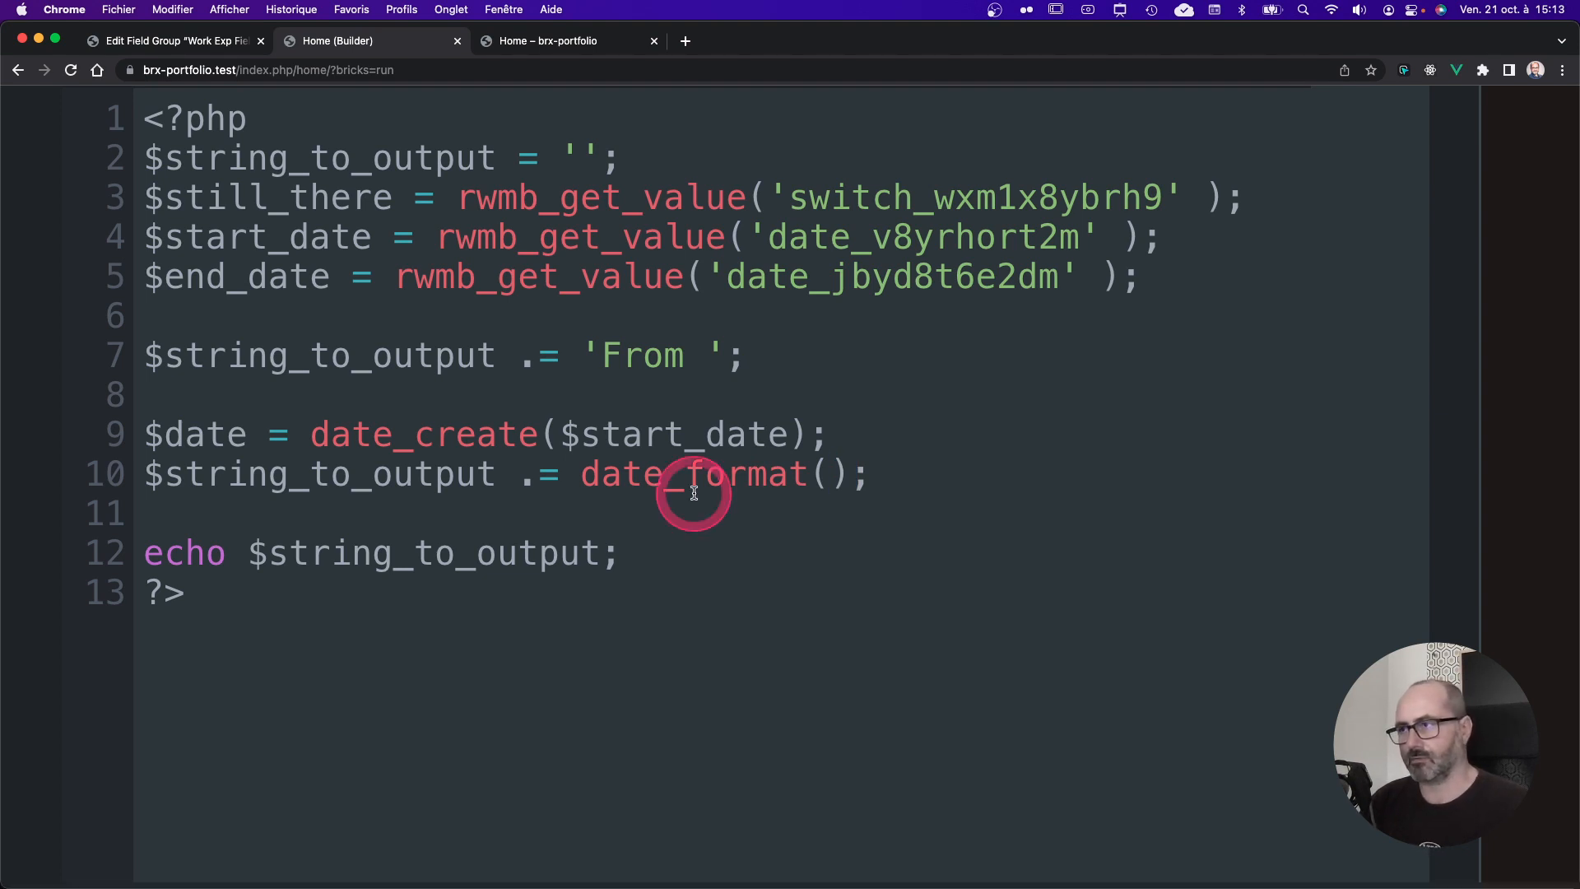
left_click(188, 436)
double_click(191, 441)
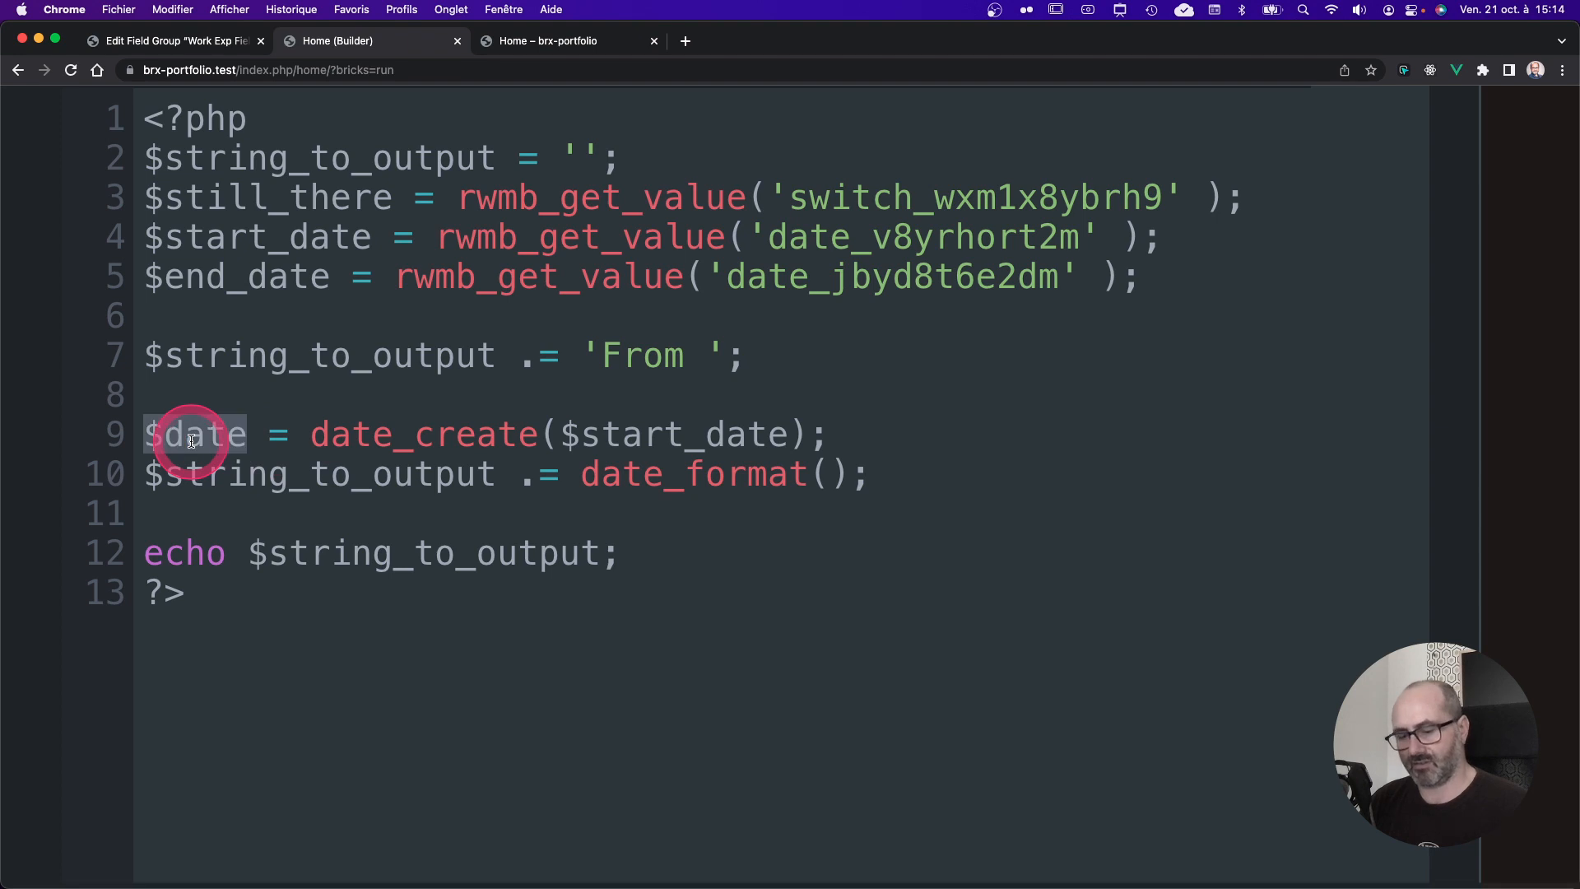
key("super+c")
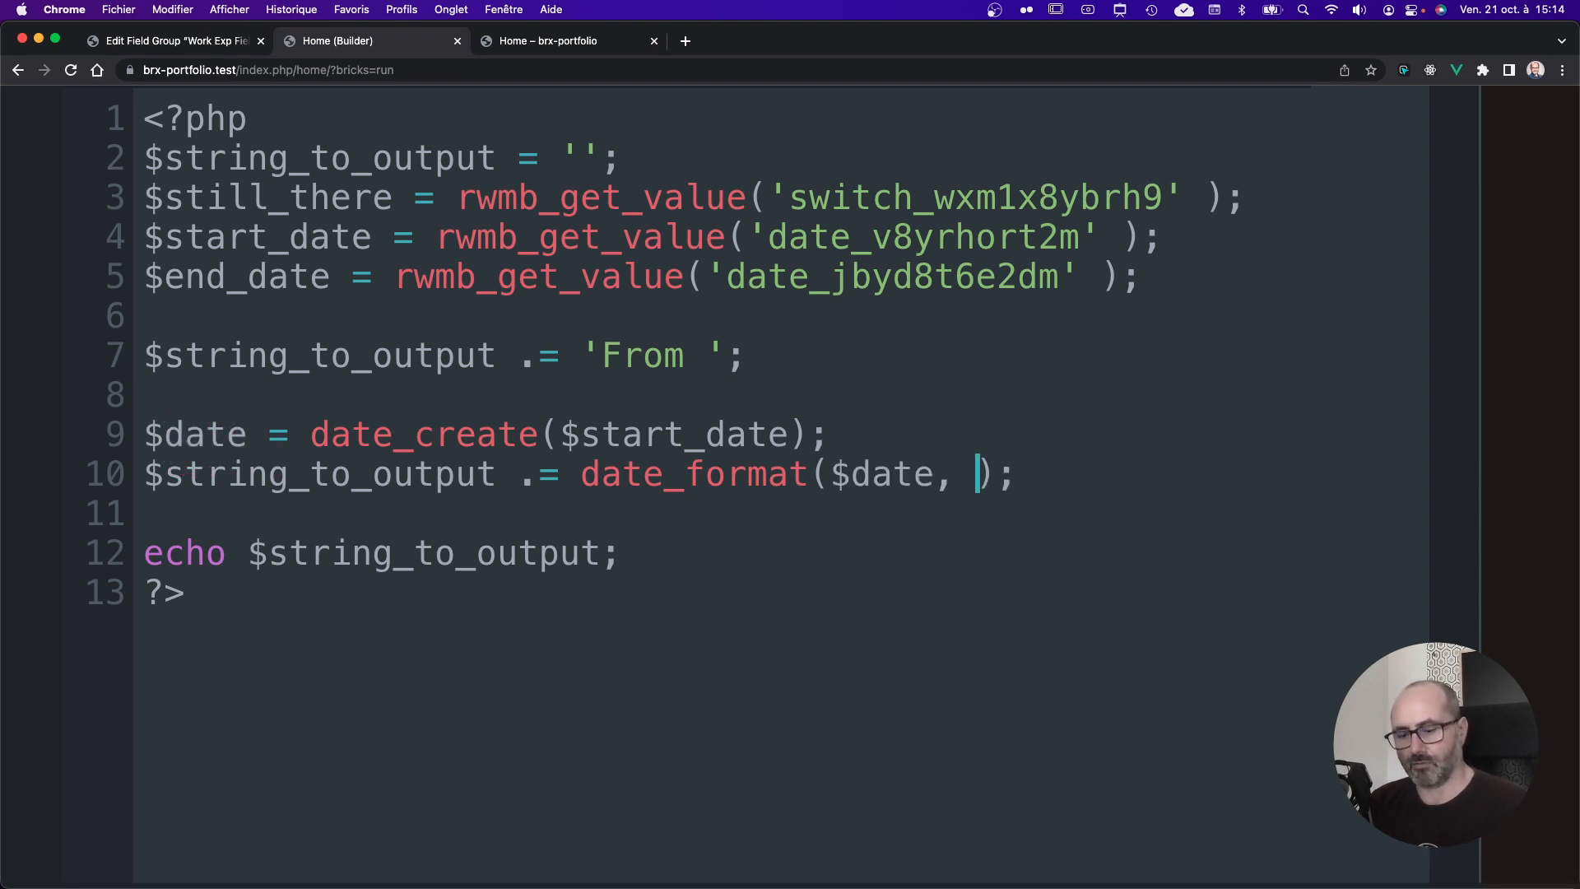
type("'")
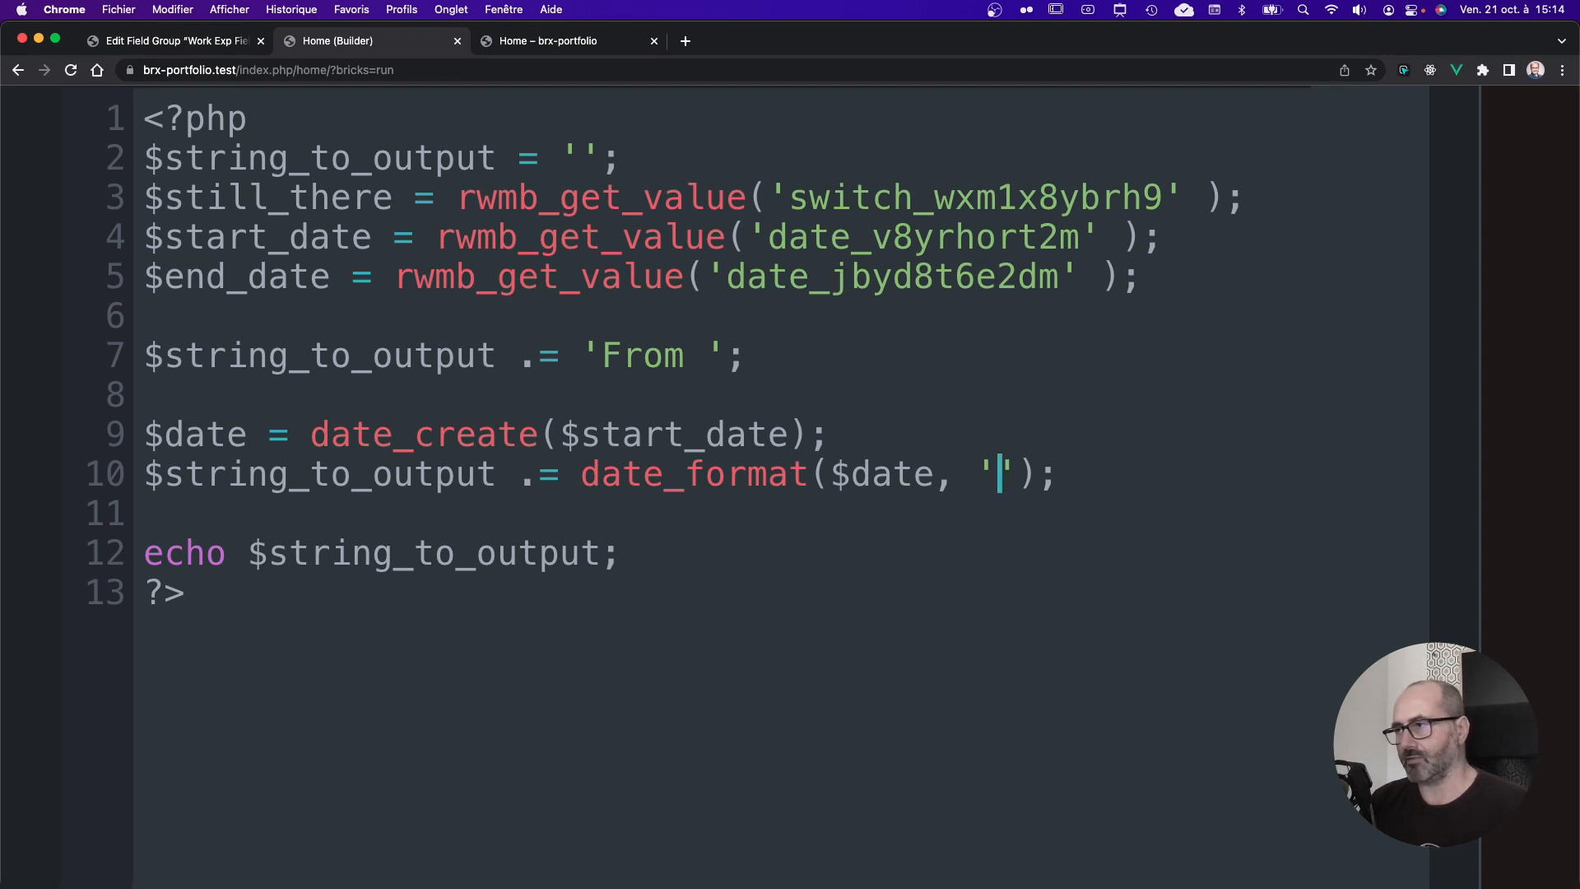
type("F")
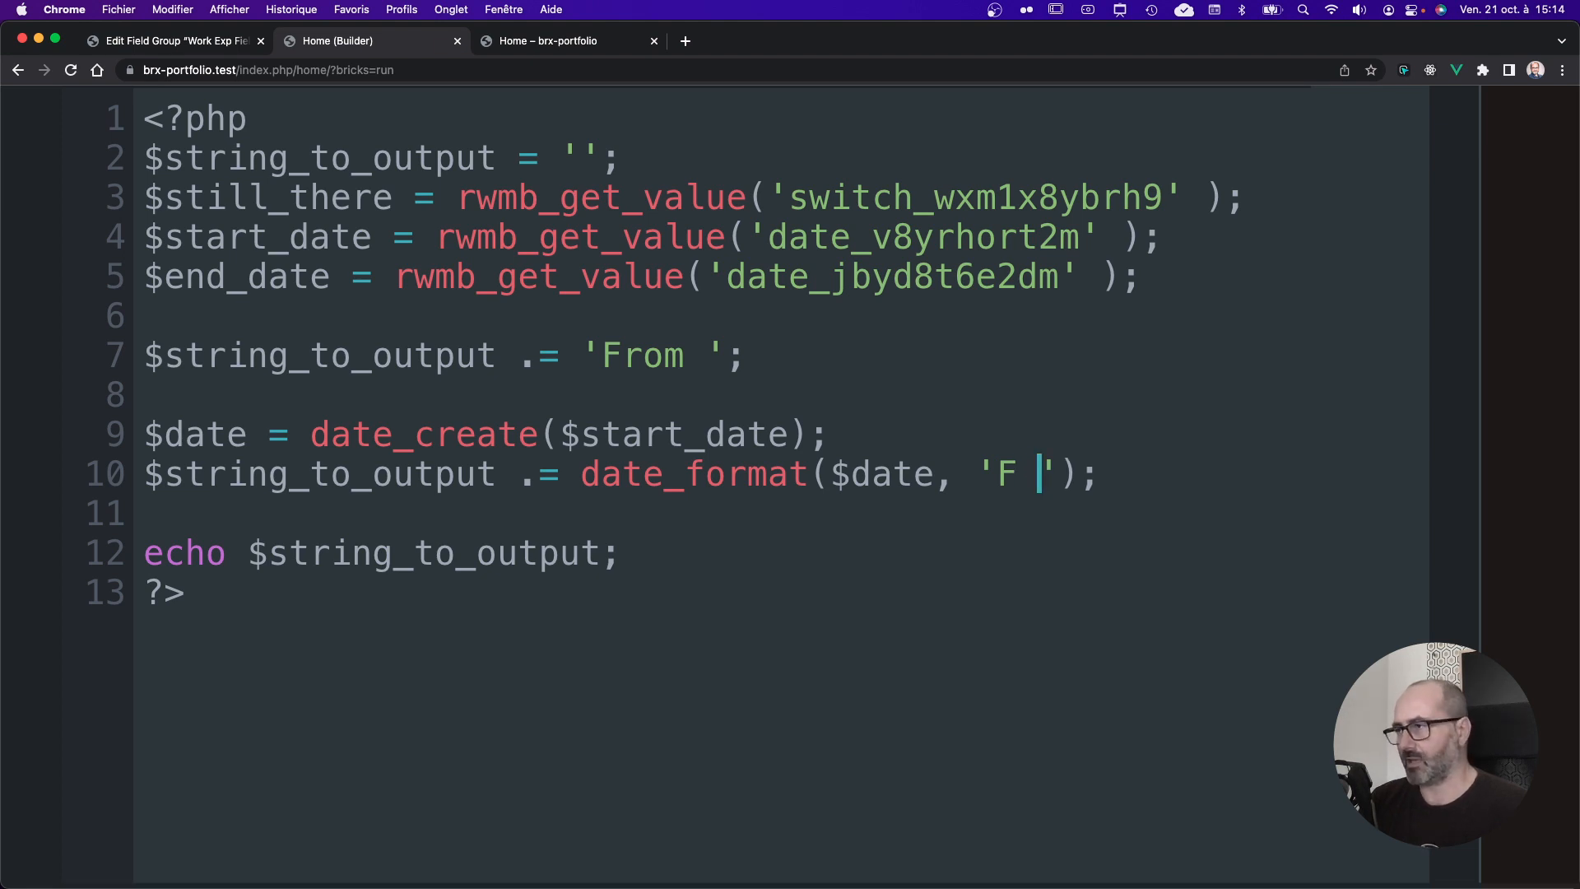
type("Y")
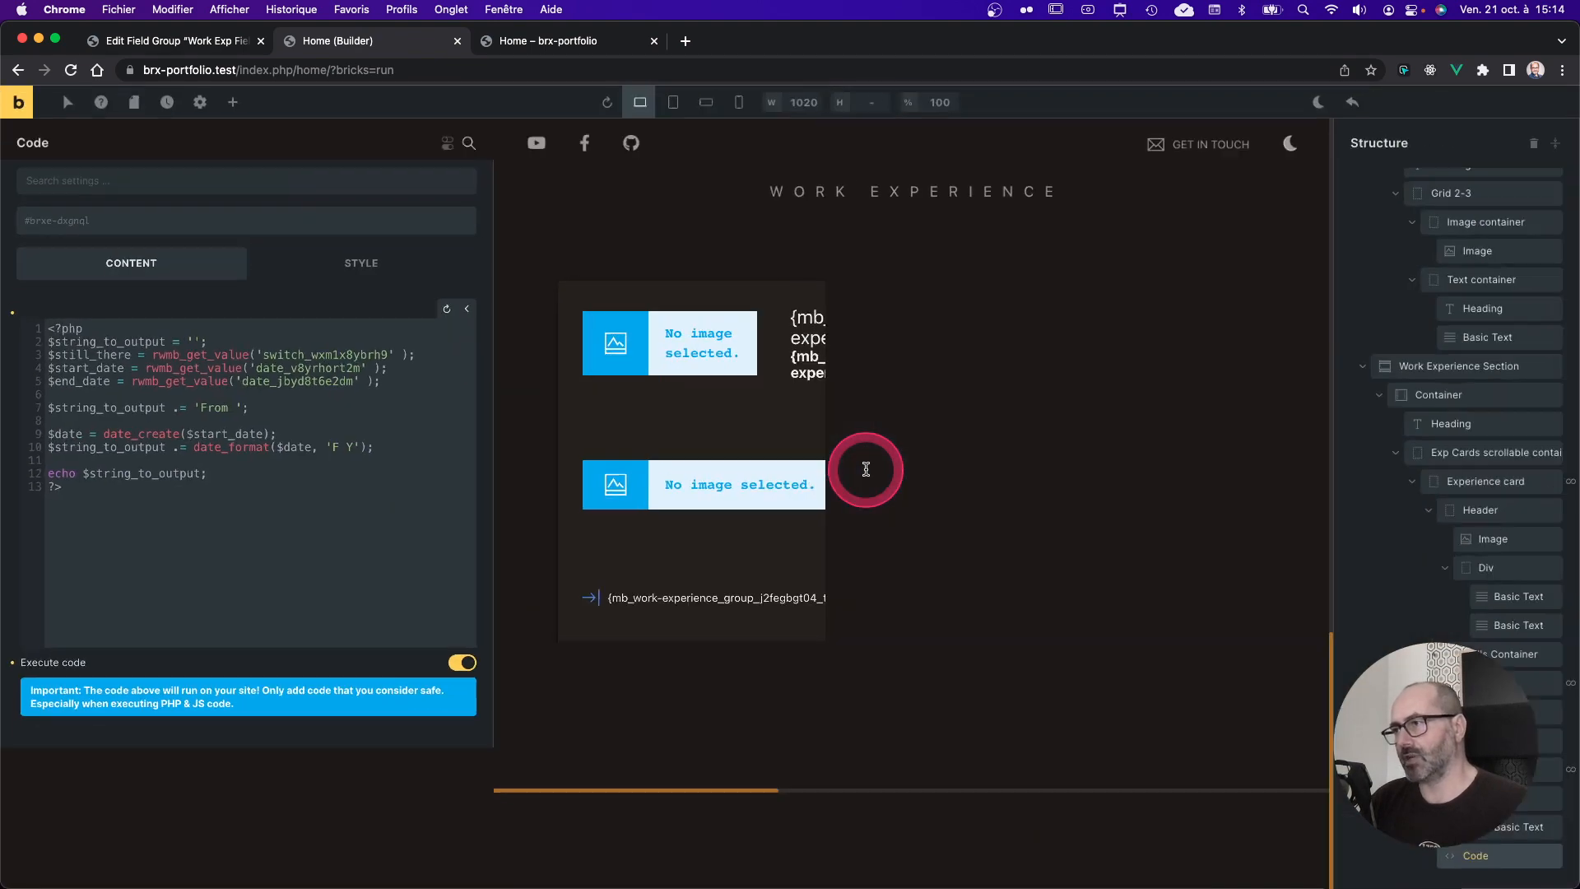
Step: Remove the blank line between the 'From ' line and the $date assignment
scroll(1089, 694, "up", 5)
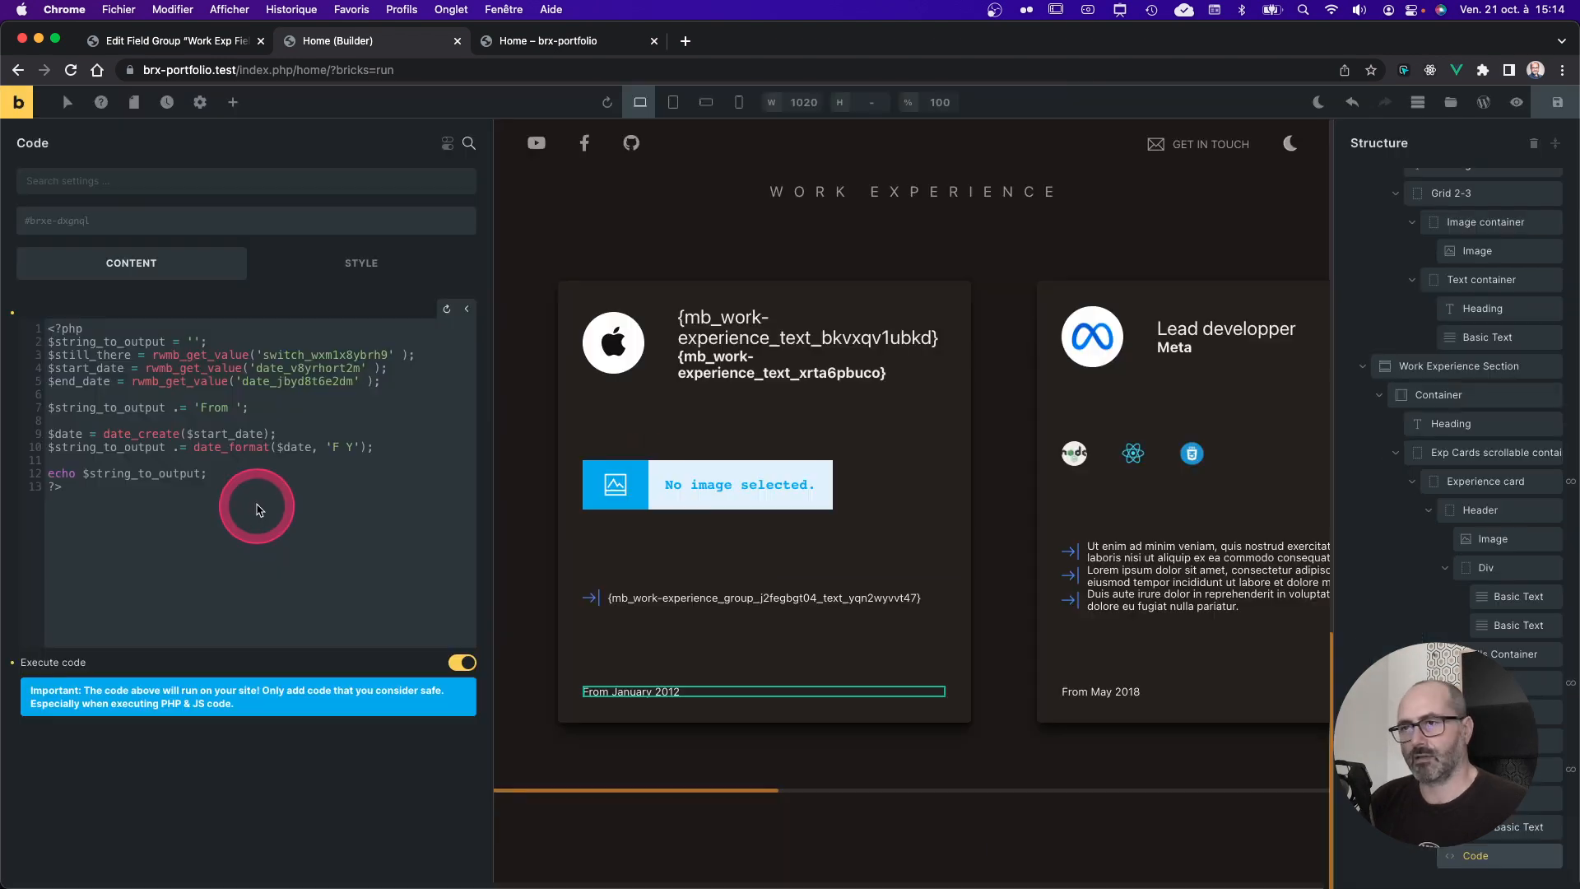
scroll(282, 483, "up", 5)
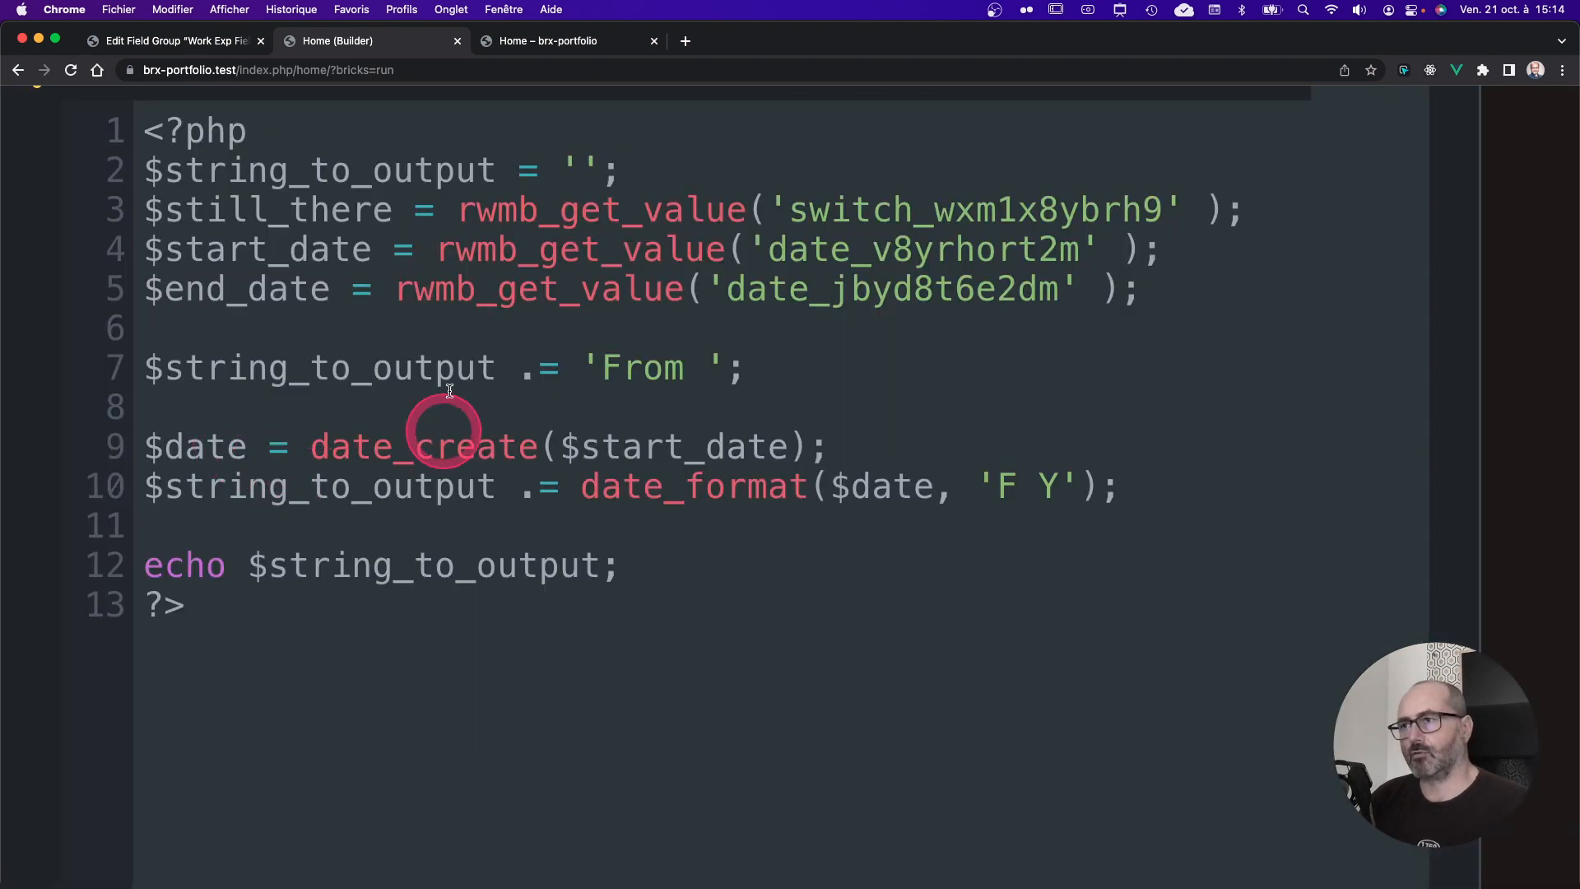
left_click(443, 410)
key("BackSpace")
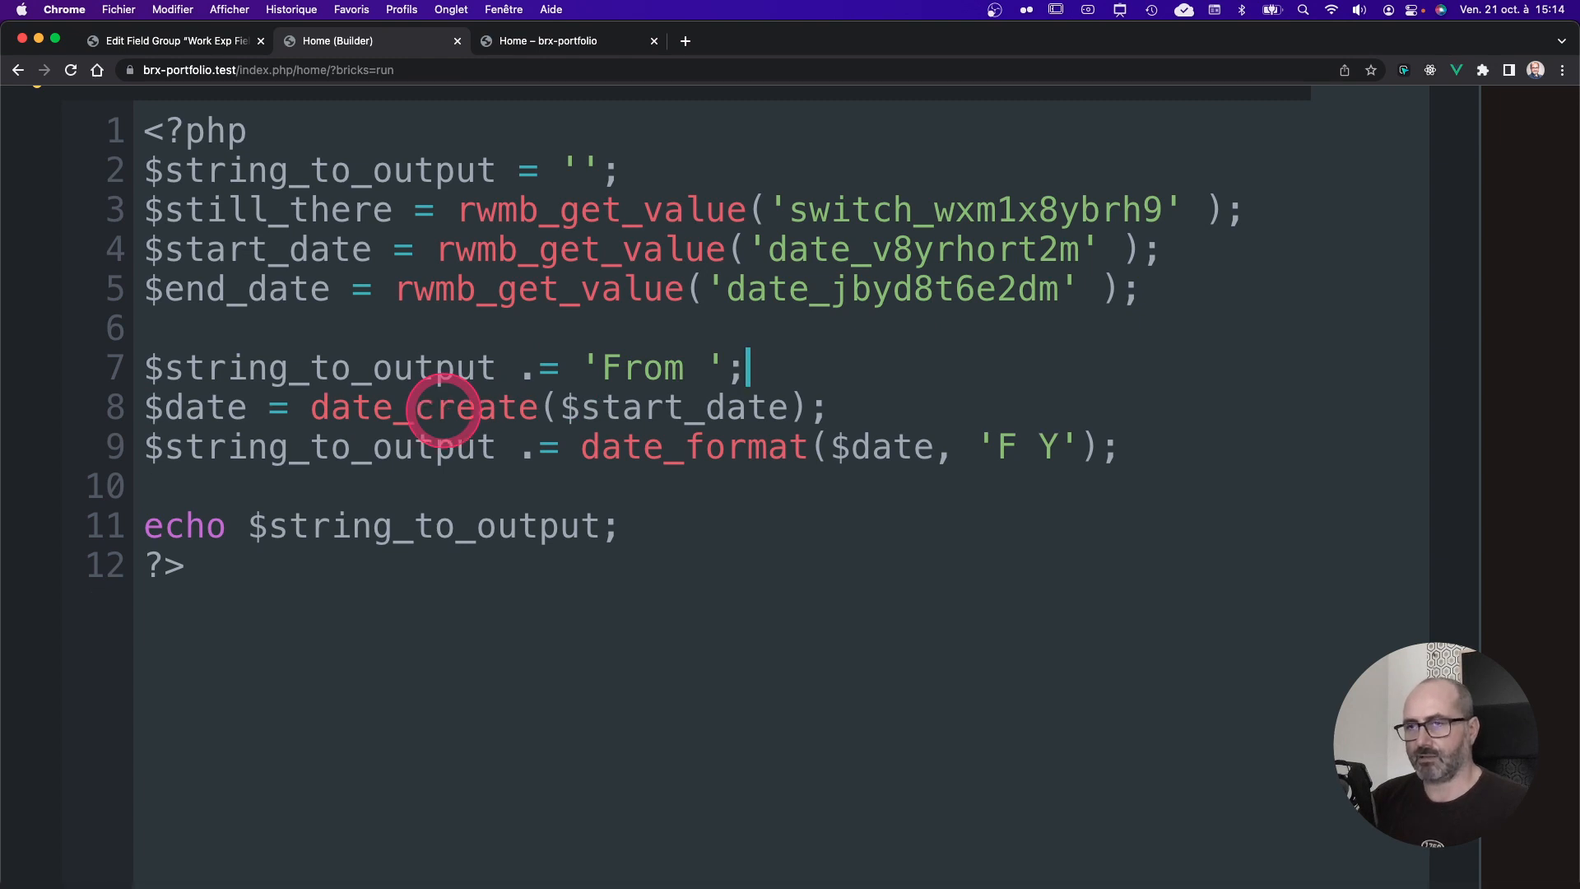
Step: Add an empty if ($still_there) { } block between the date_format line and the echo statement, with blank lines around it
key("Down")
key("Down")
key("Down")
key("Return")
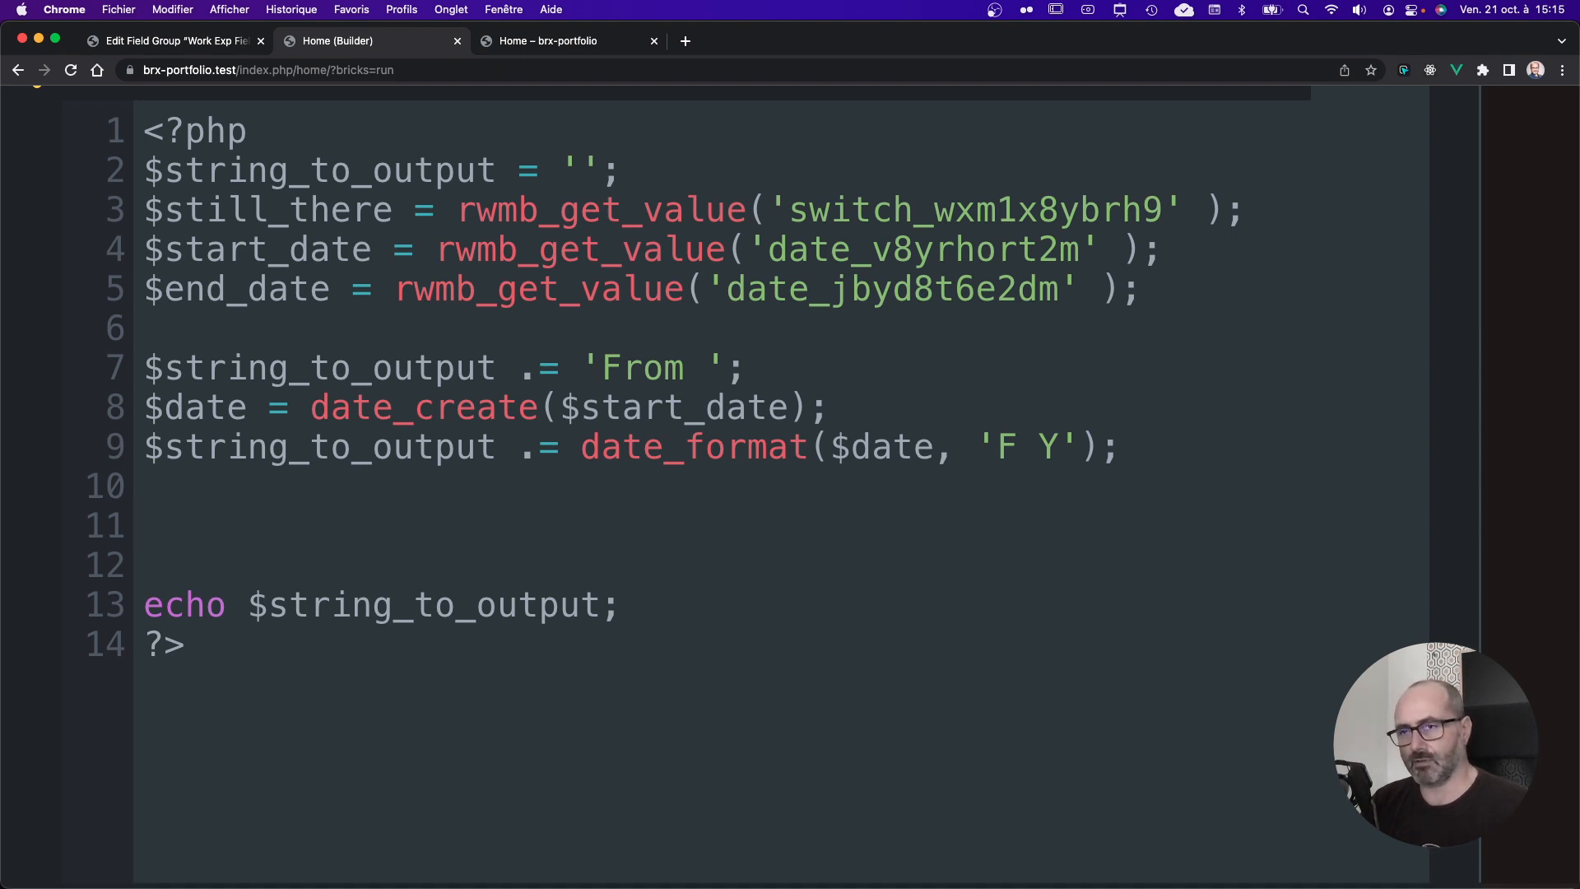
type("if ()")
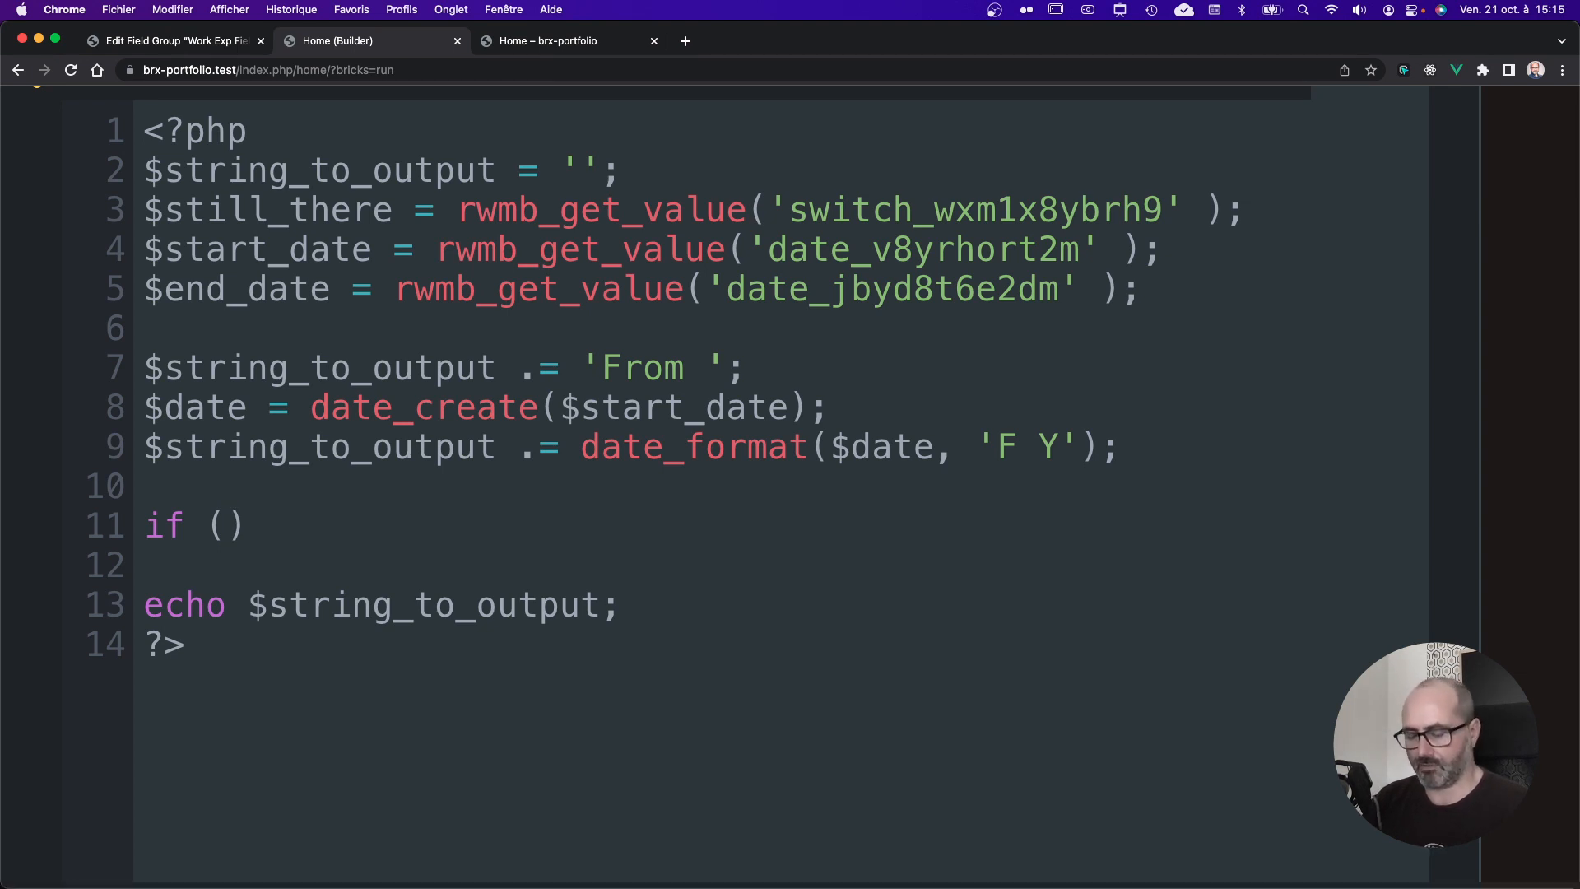
type("$")
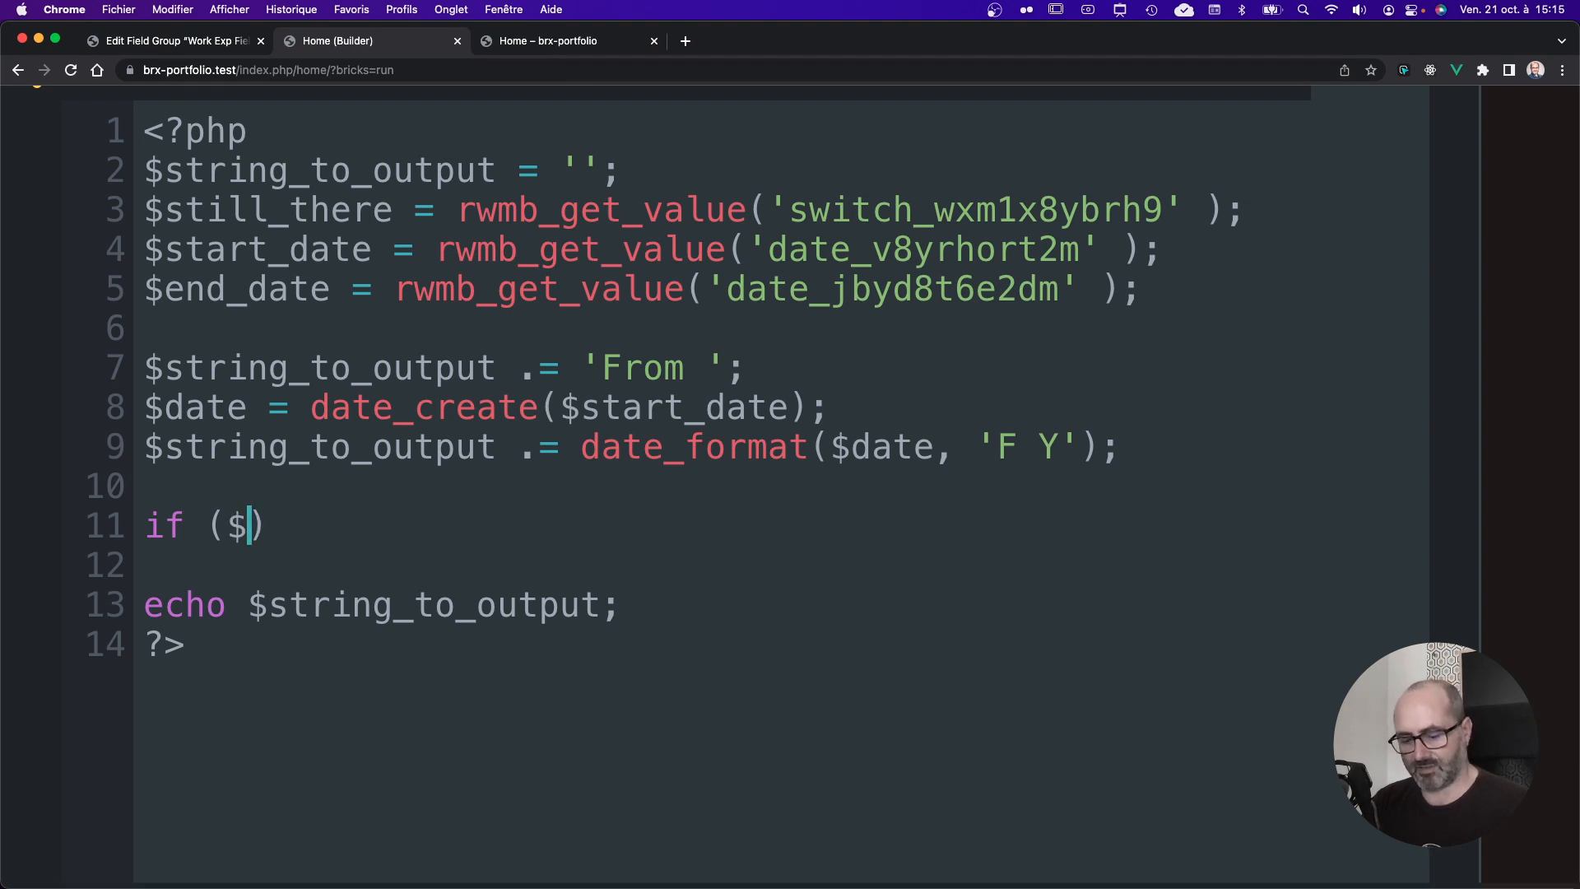
type("still_")
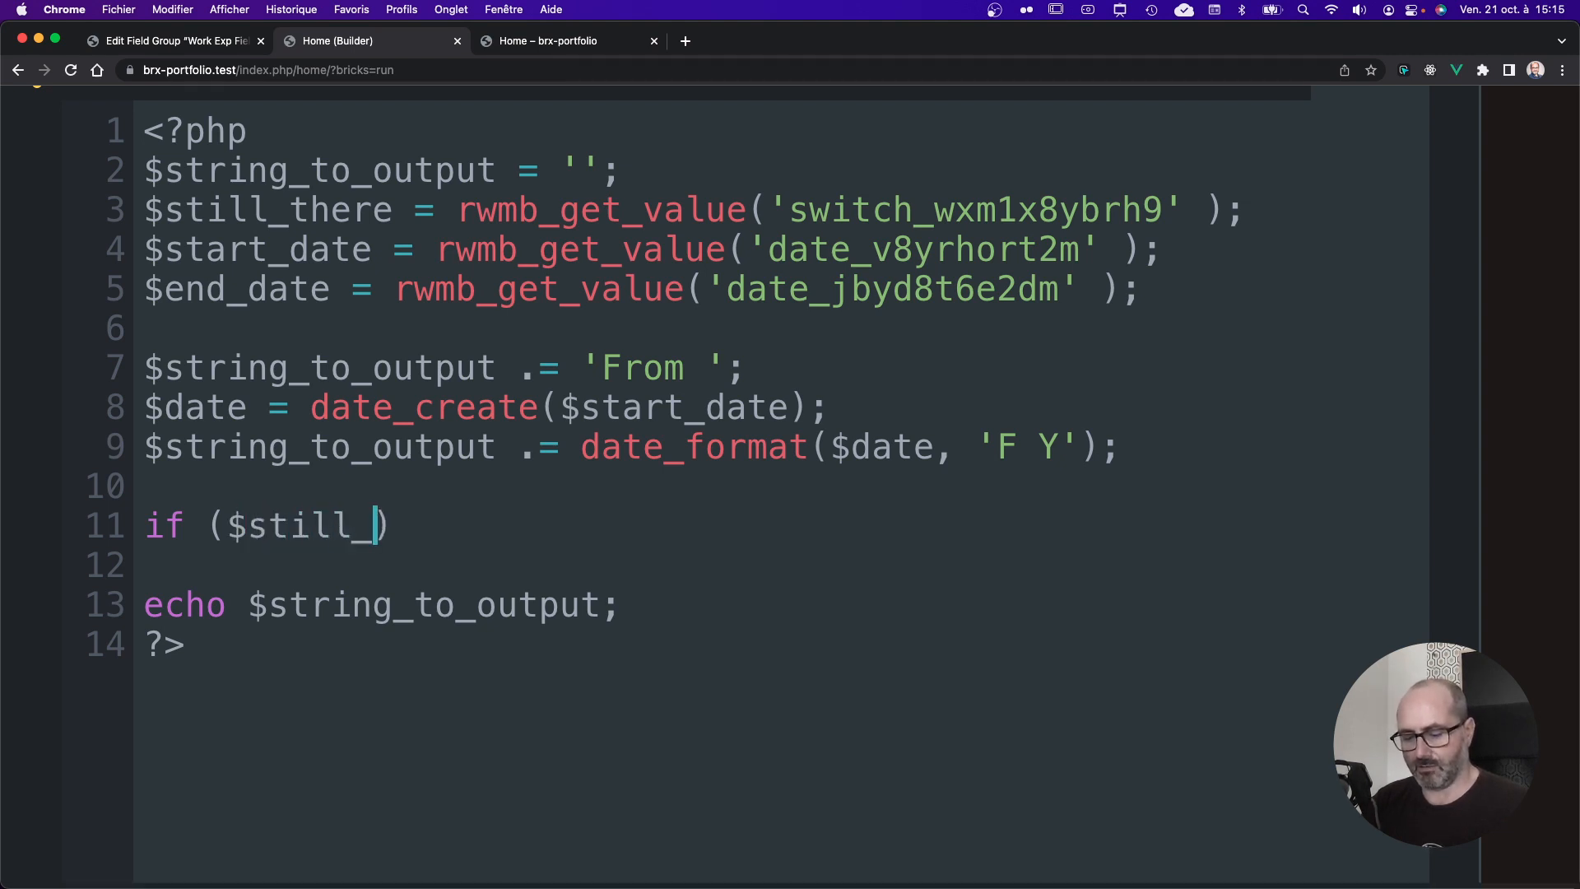
type("there")
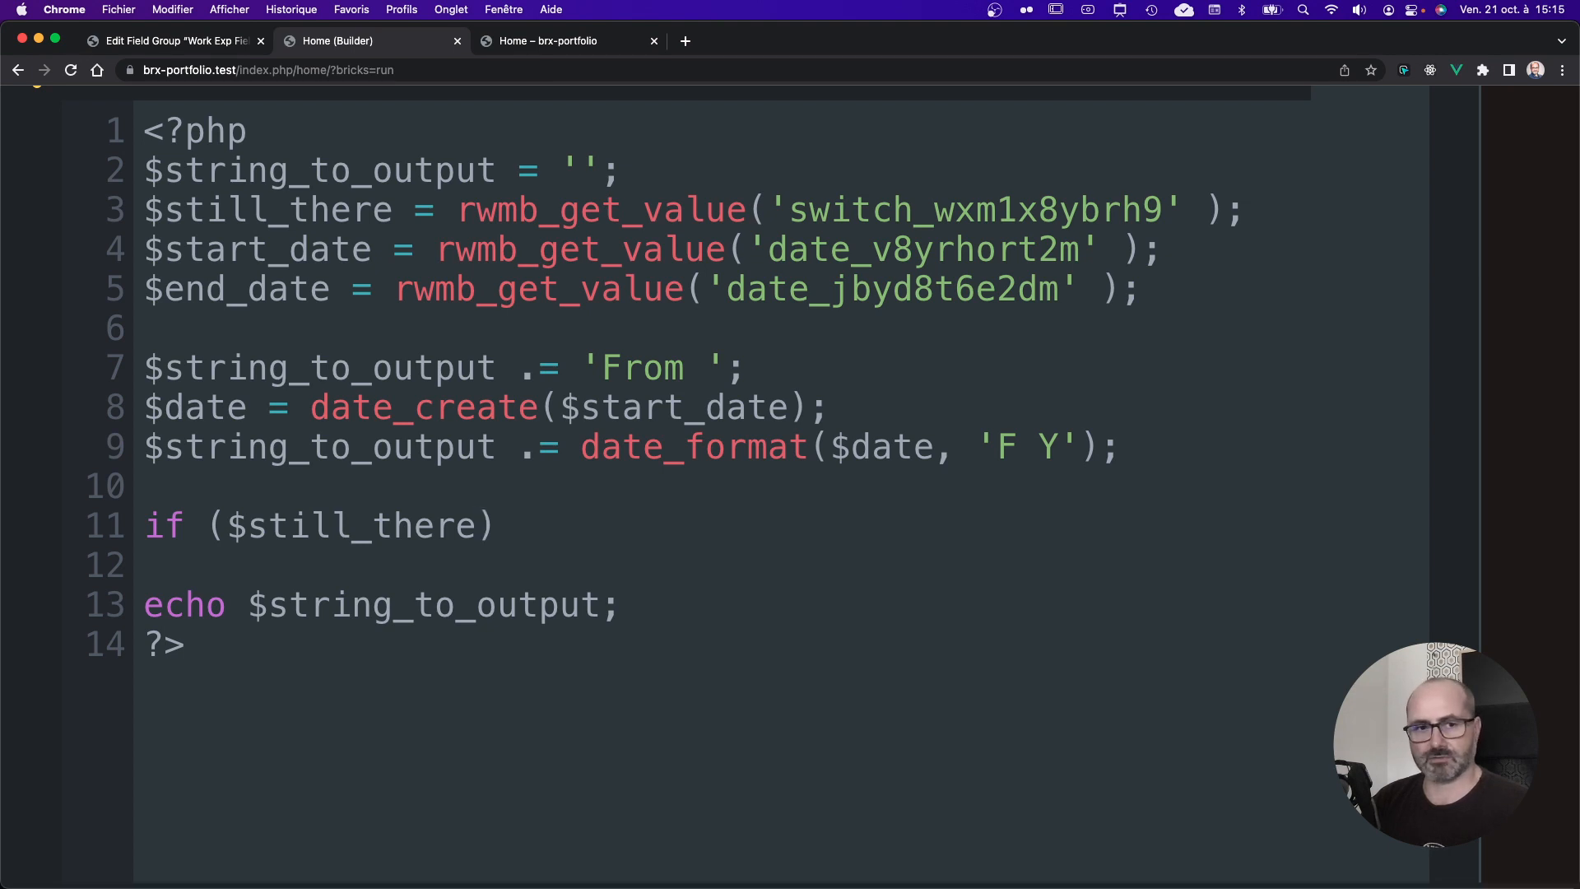
type("{}")
key("Left")
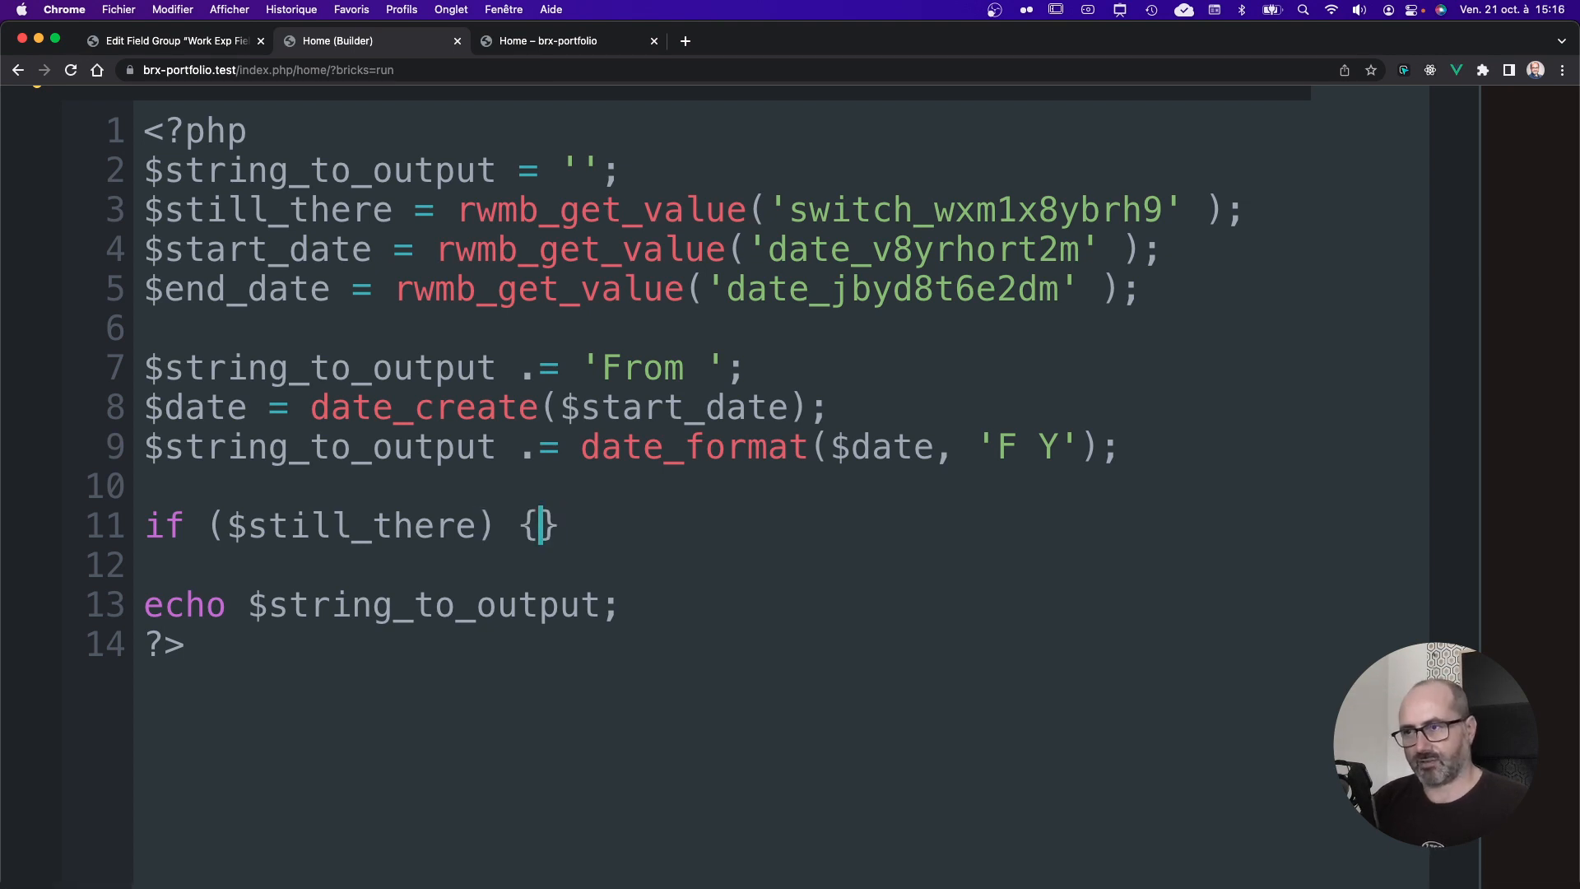
key("Return")
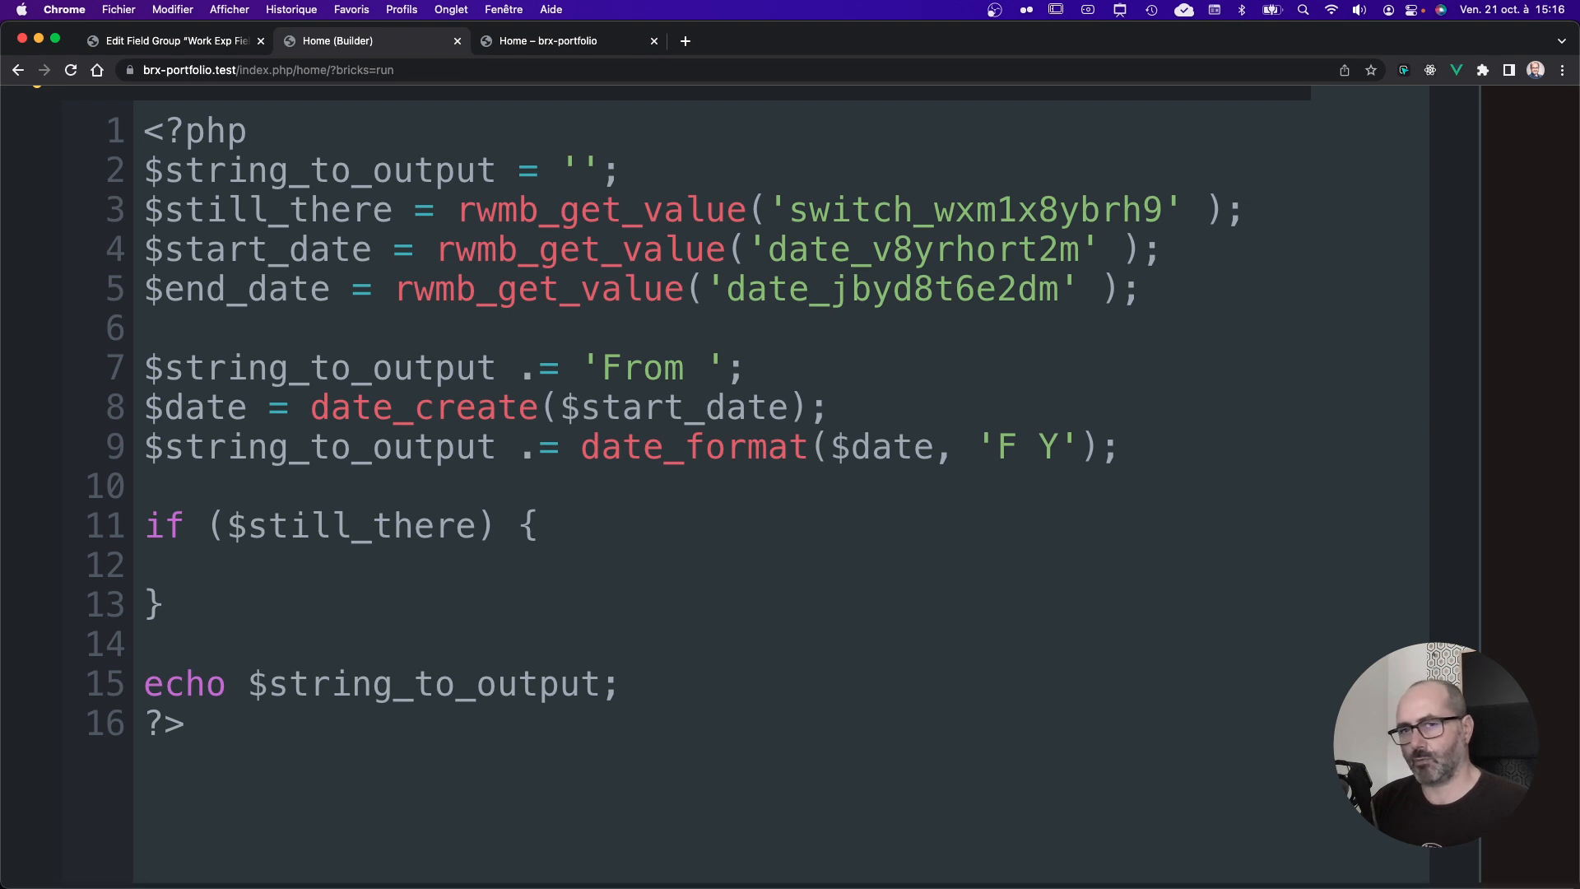
Step: Append ' to present' to $string_to_output inside the if ($still_there) block
double_click(297, 440)
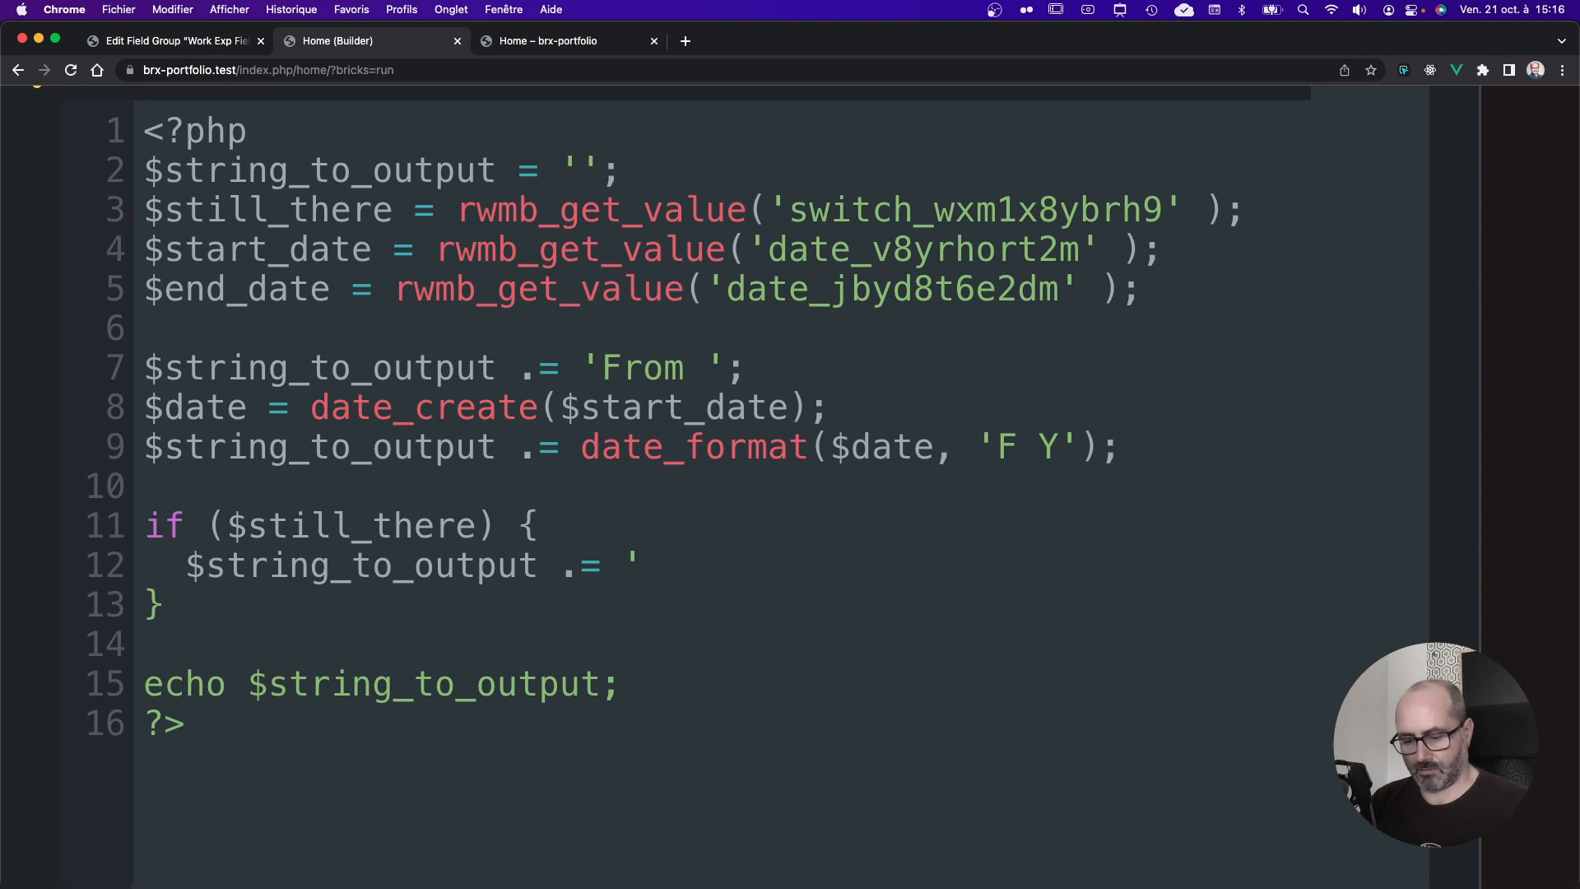
type("to prese")
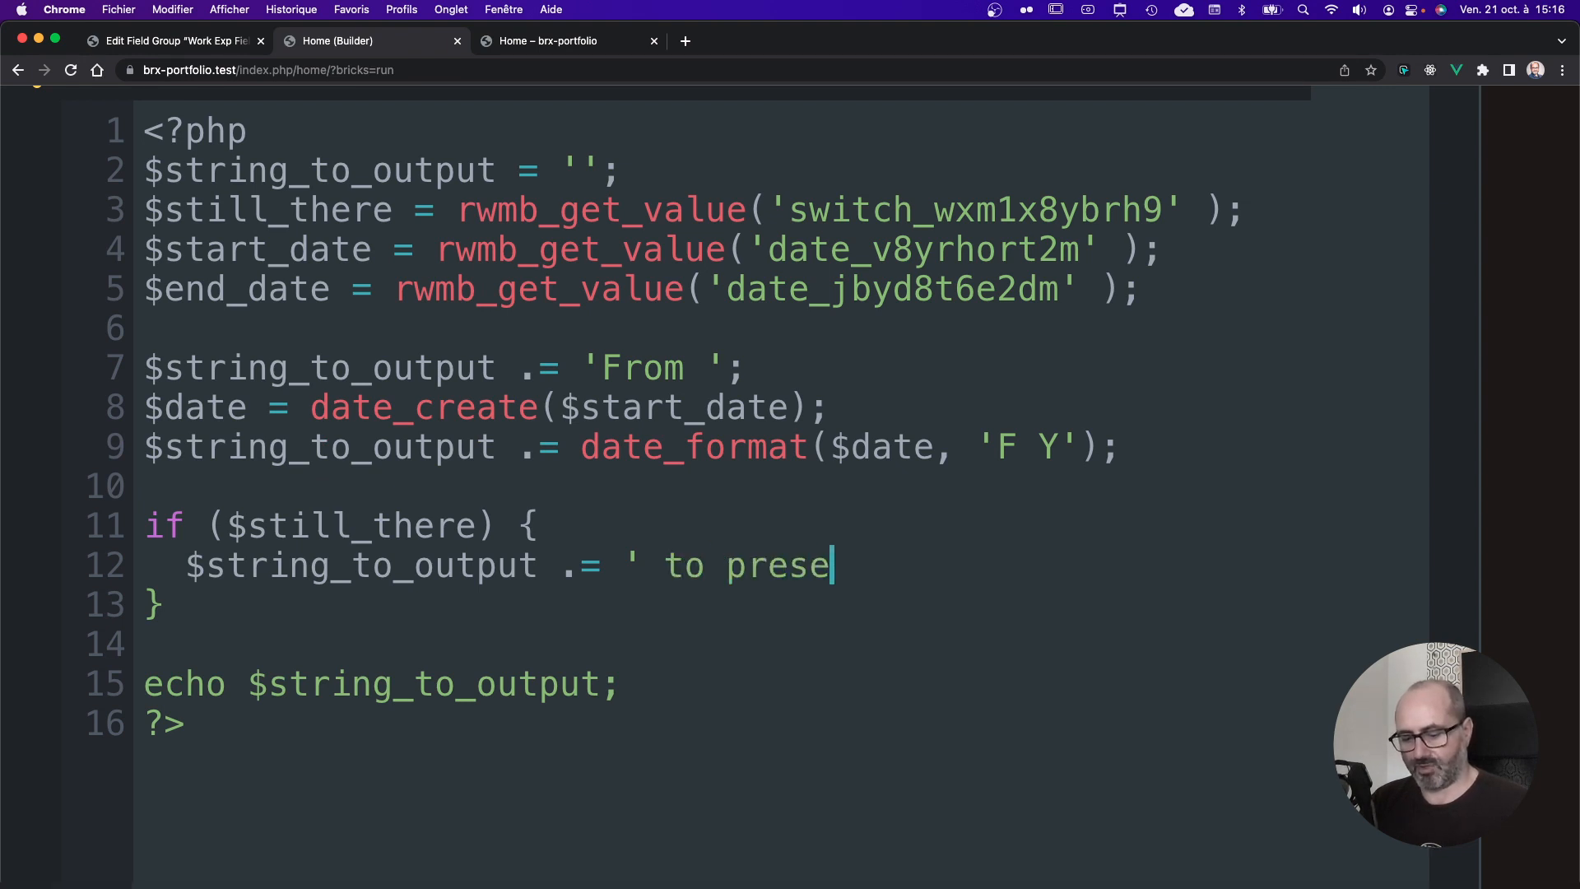
type("nt'; } ")
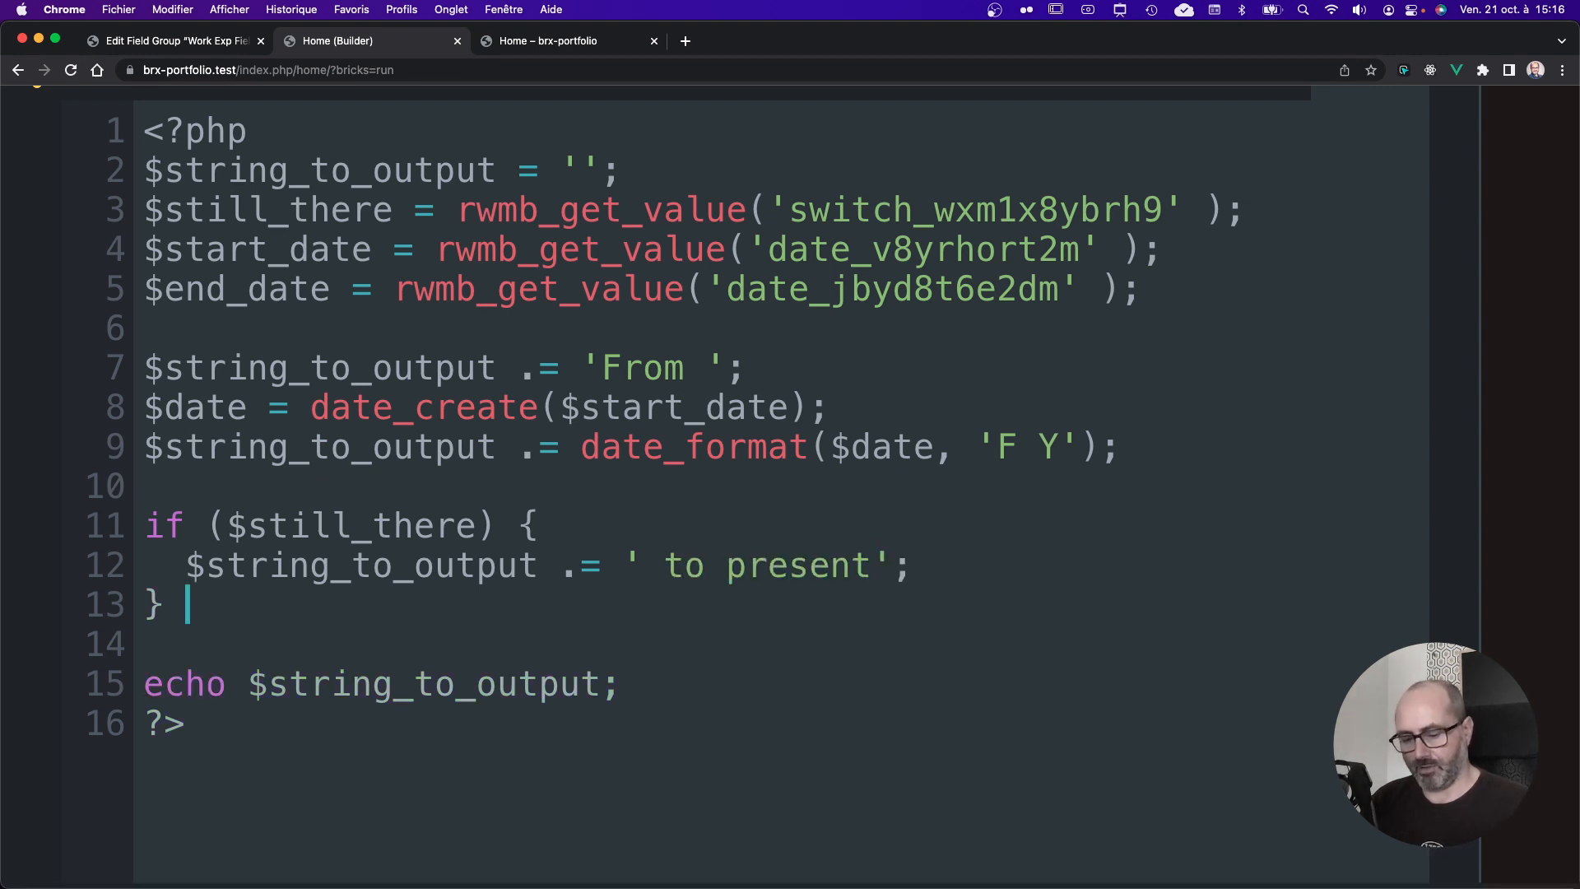
Step: Add an empty else { } block to the if ($still_there) statement
type("else")
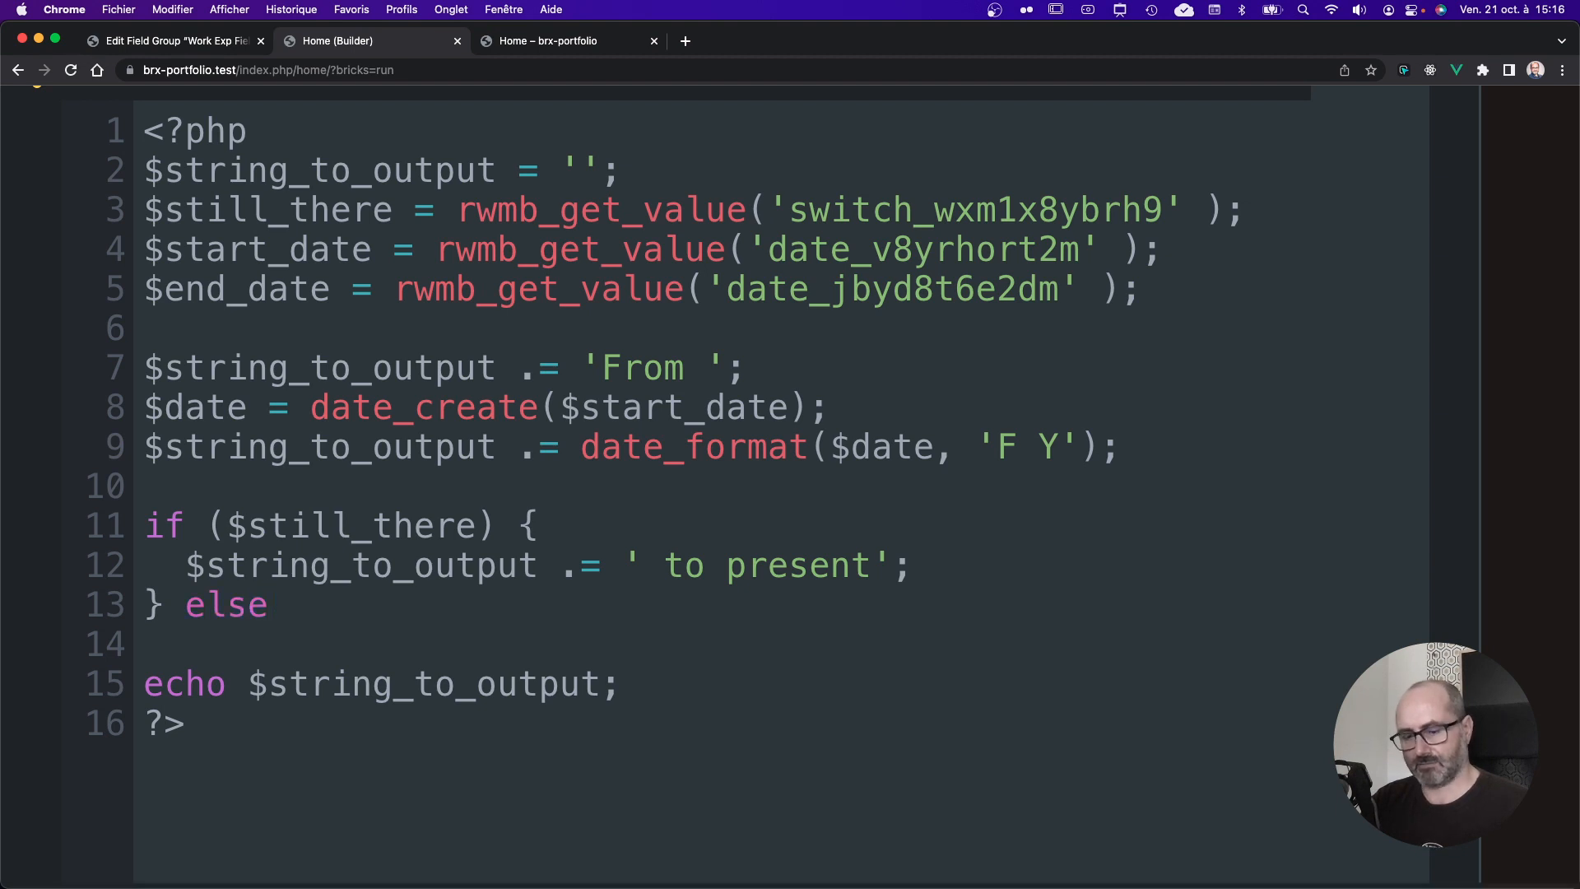
type(" {  ")
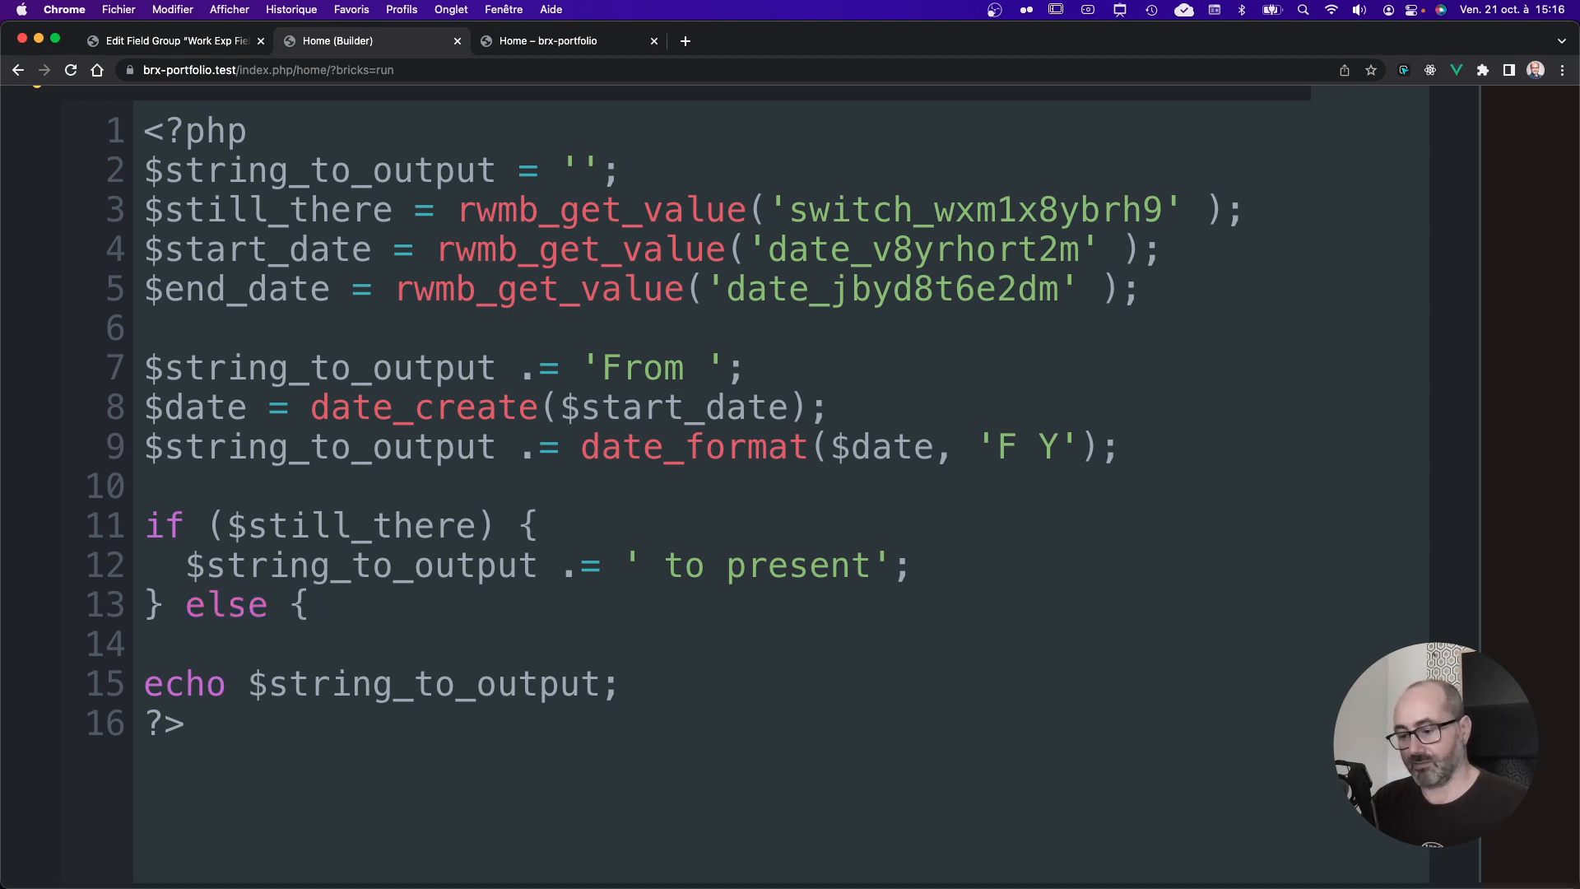
type("}")
key("Left")
key("Return")
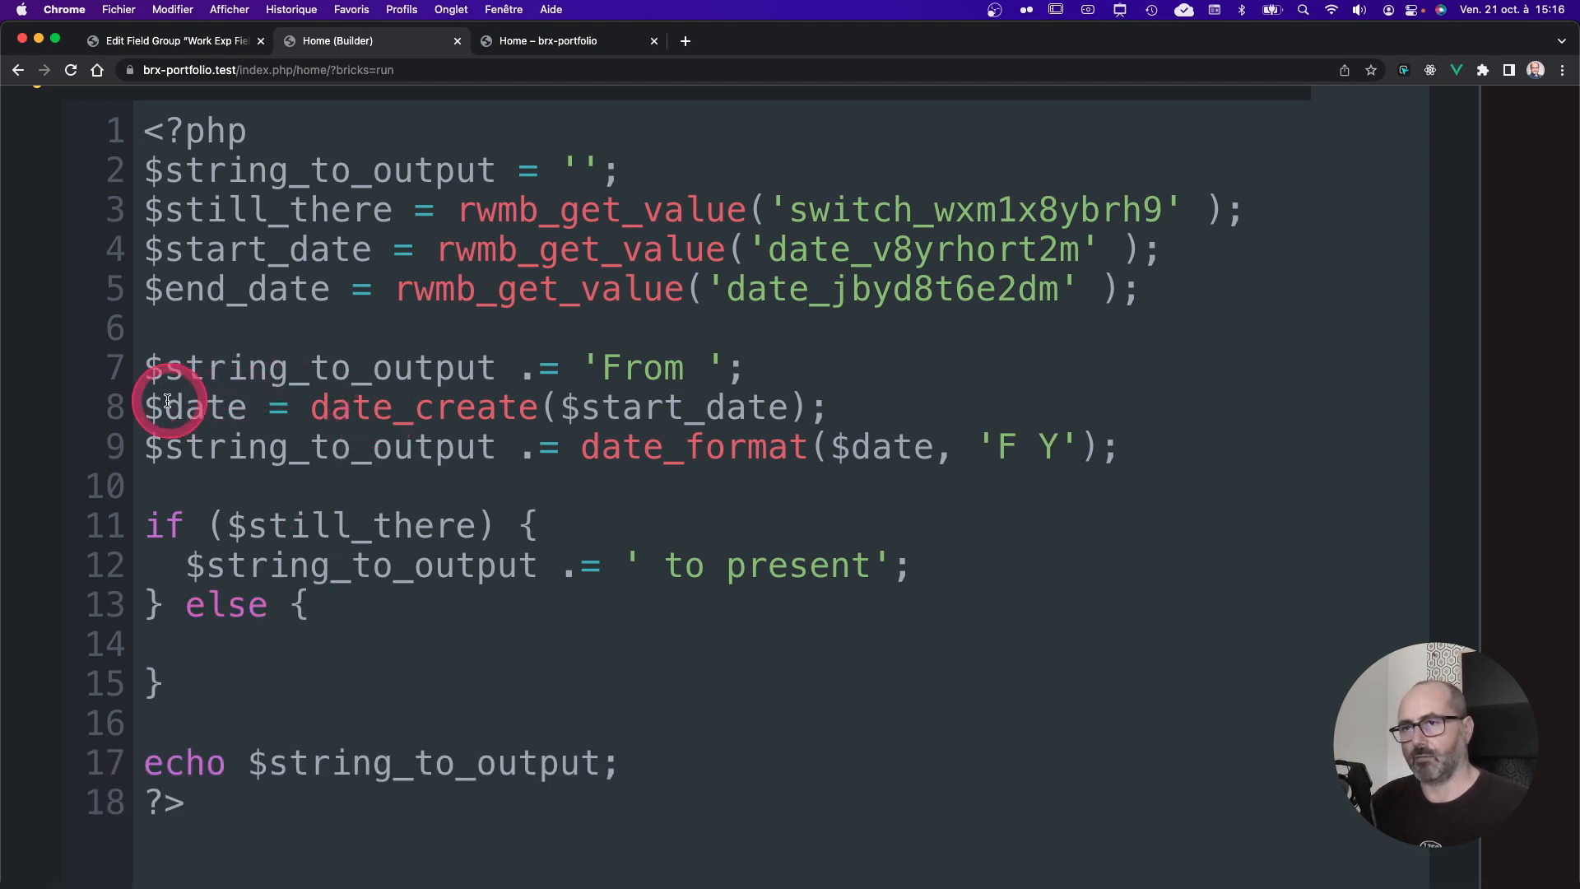
Step: Copy the $date = date_create($start_date) and date_format lines into the else block
left_click_drag(146, 406, 1137, 450)
key("super+c")
left_click(317, 645)
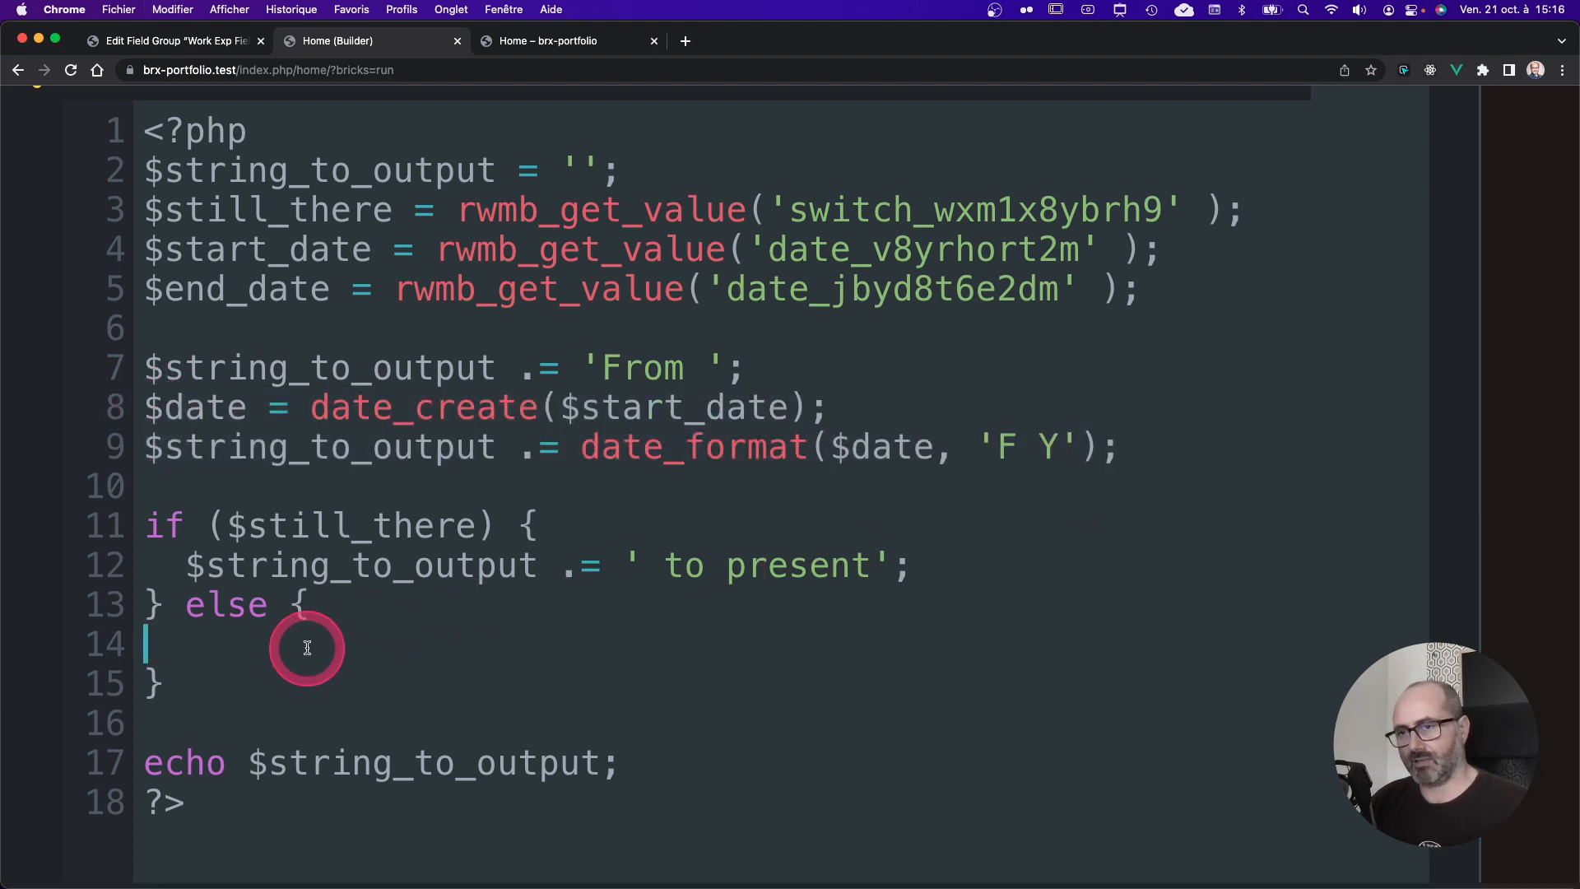
key("super+v")
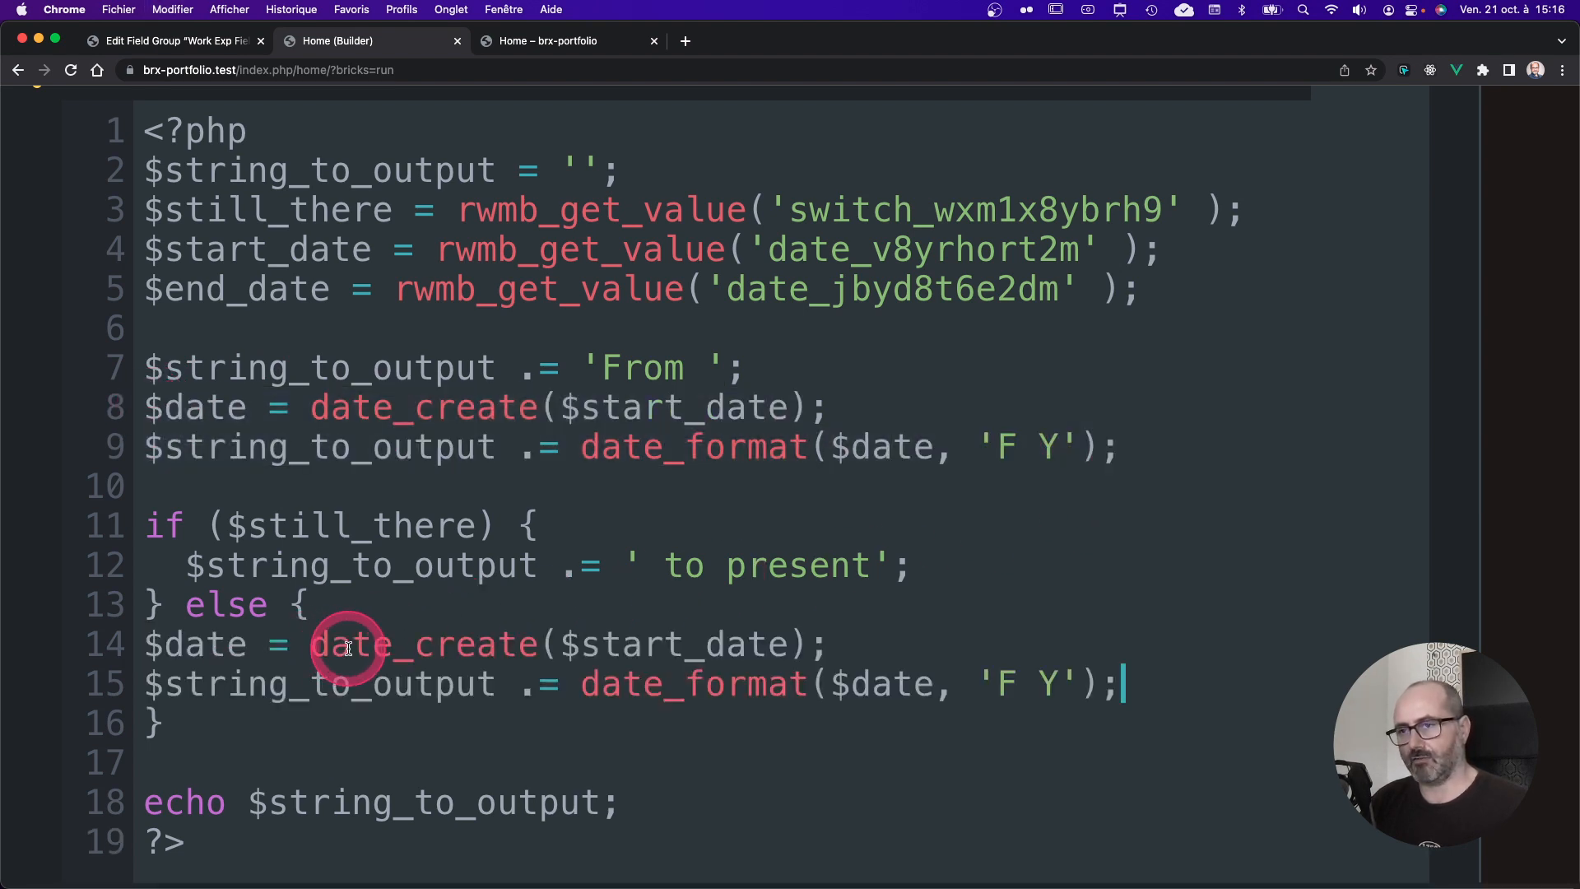
left_click(147, 646)
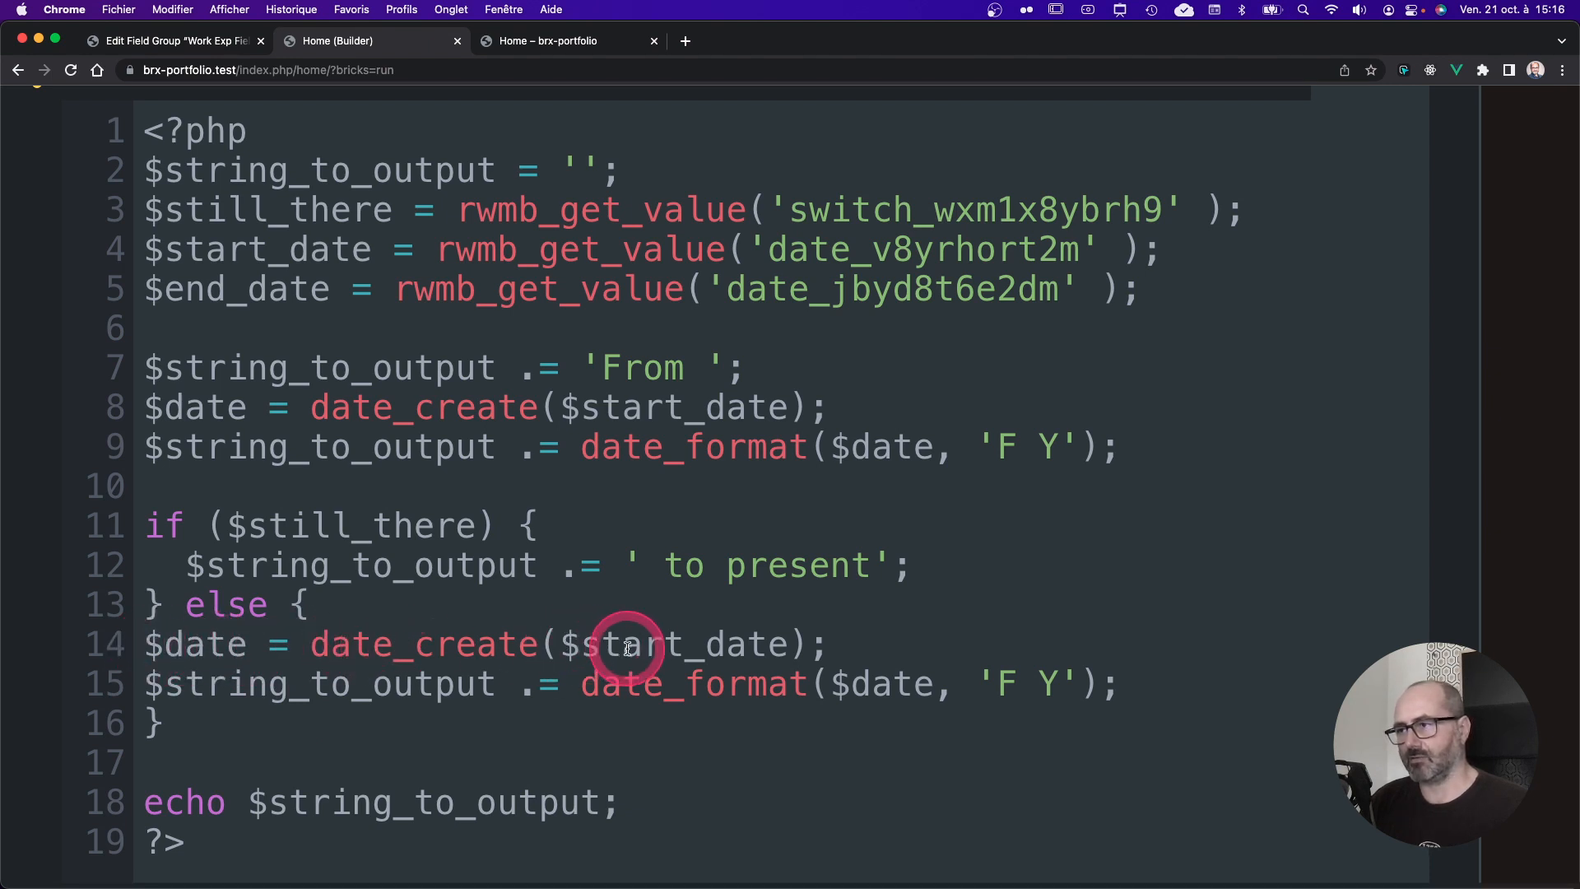
Step: Replace $start_date with $end_date in the else block's date_create call and indent the block's two lines
double_click(269, 292)
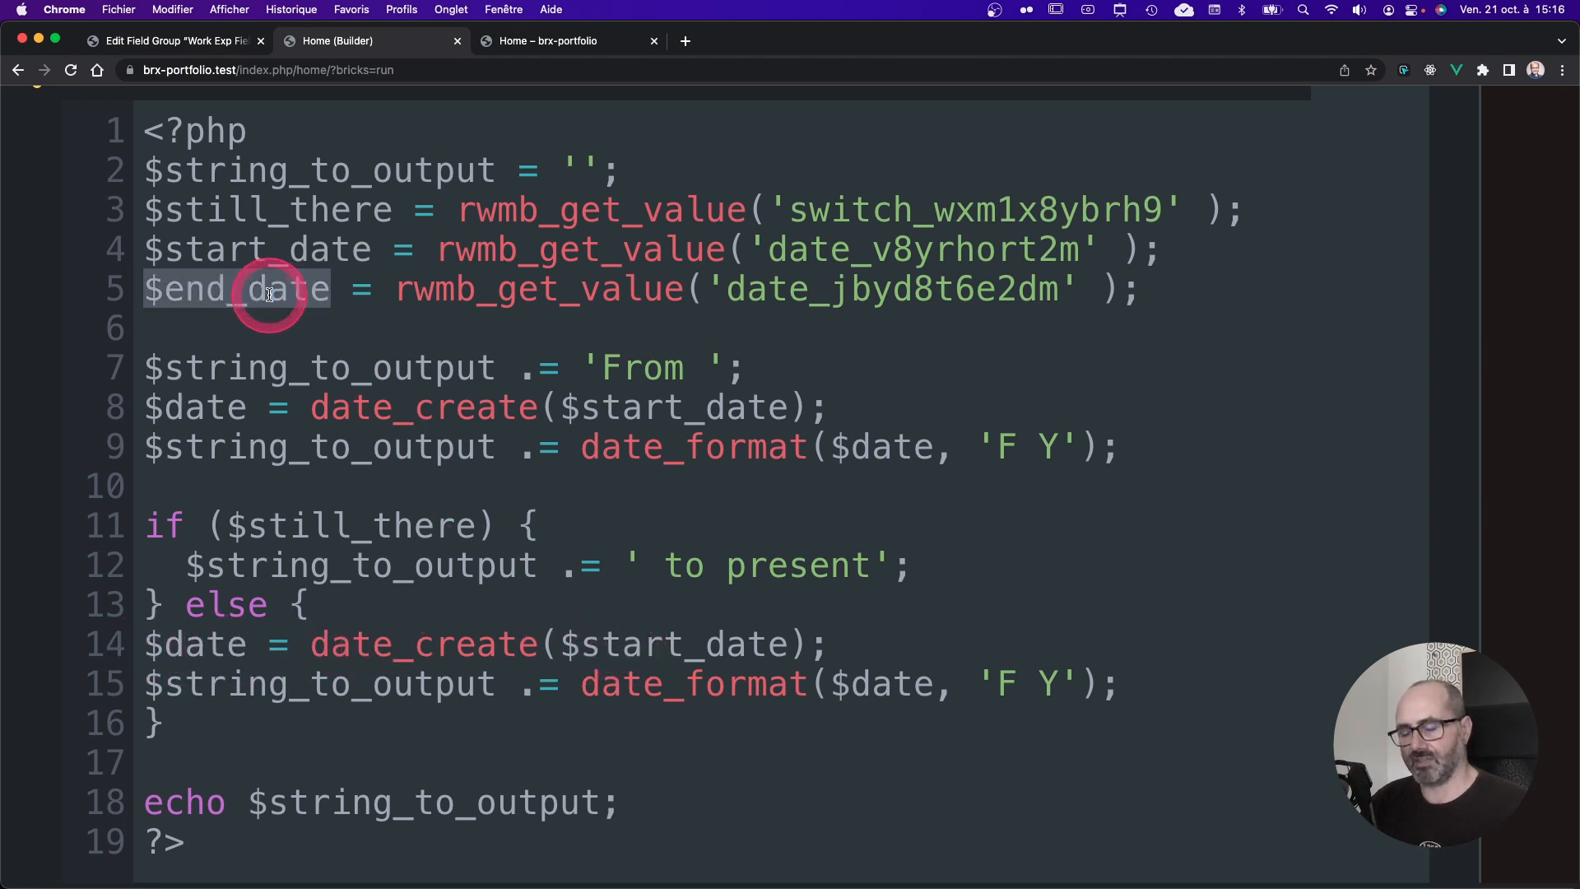
key("super+c")
double_click(658, 646)
key("super+v")
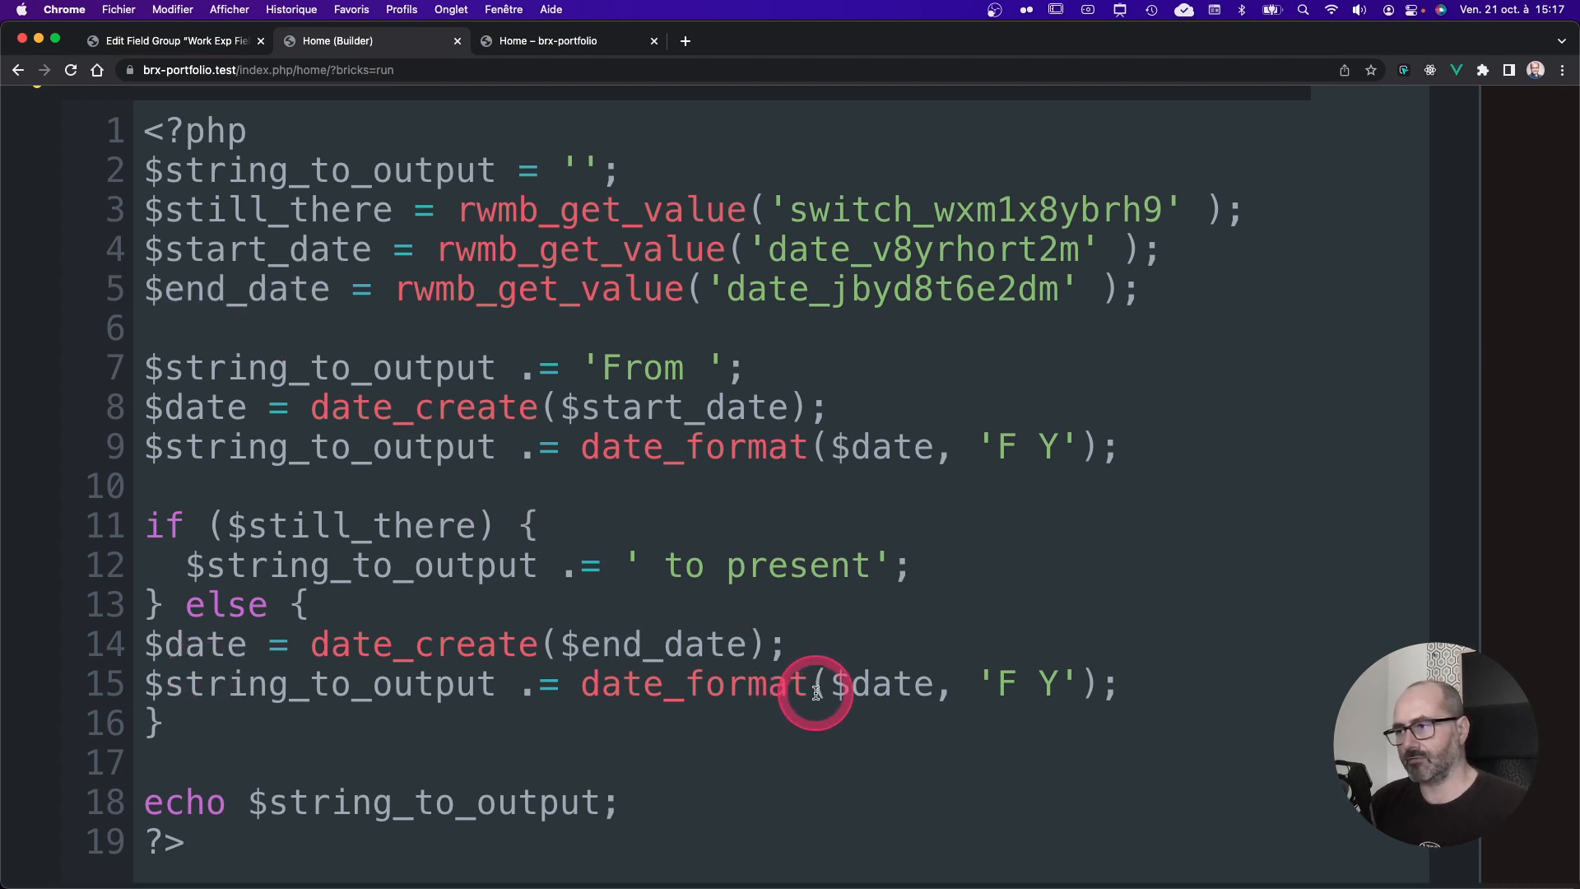
left_click(521, 724)
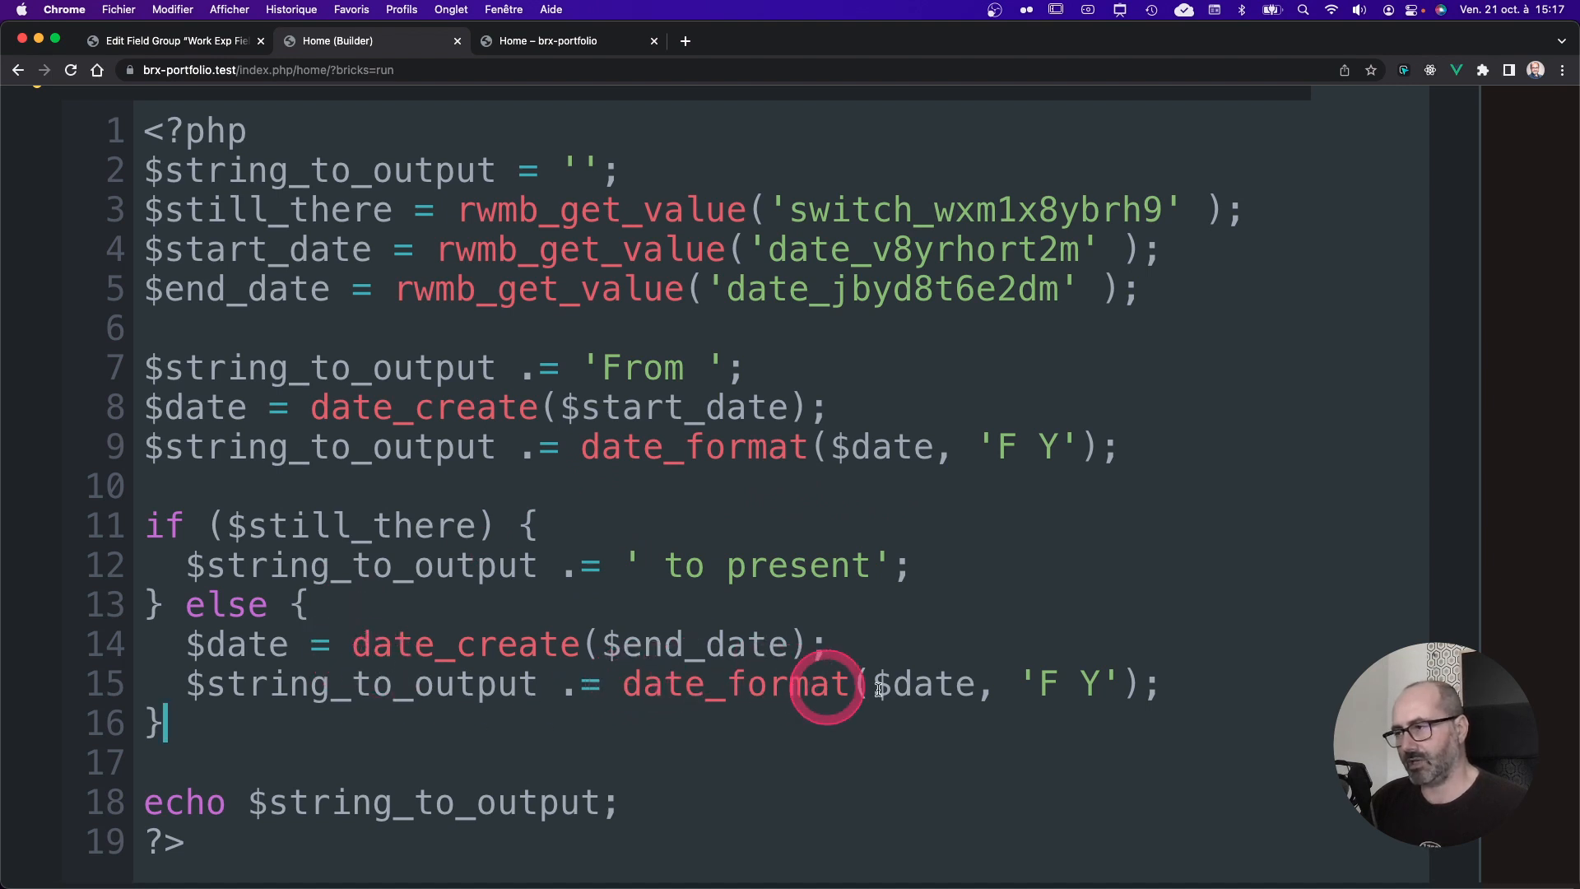
Step: Concatenate ' to ' . before date_format($date, 'F Y') in the else block's $string_to_output line
scroll(617, 570, "down", 5)
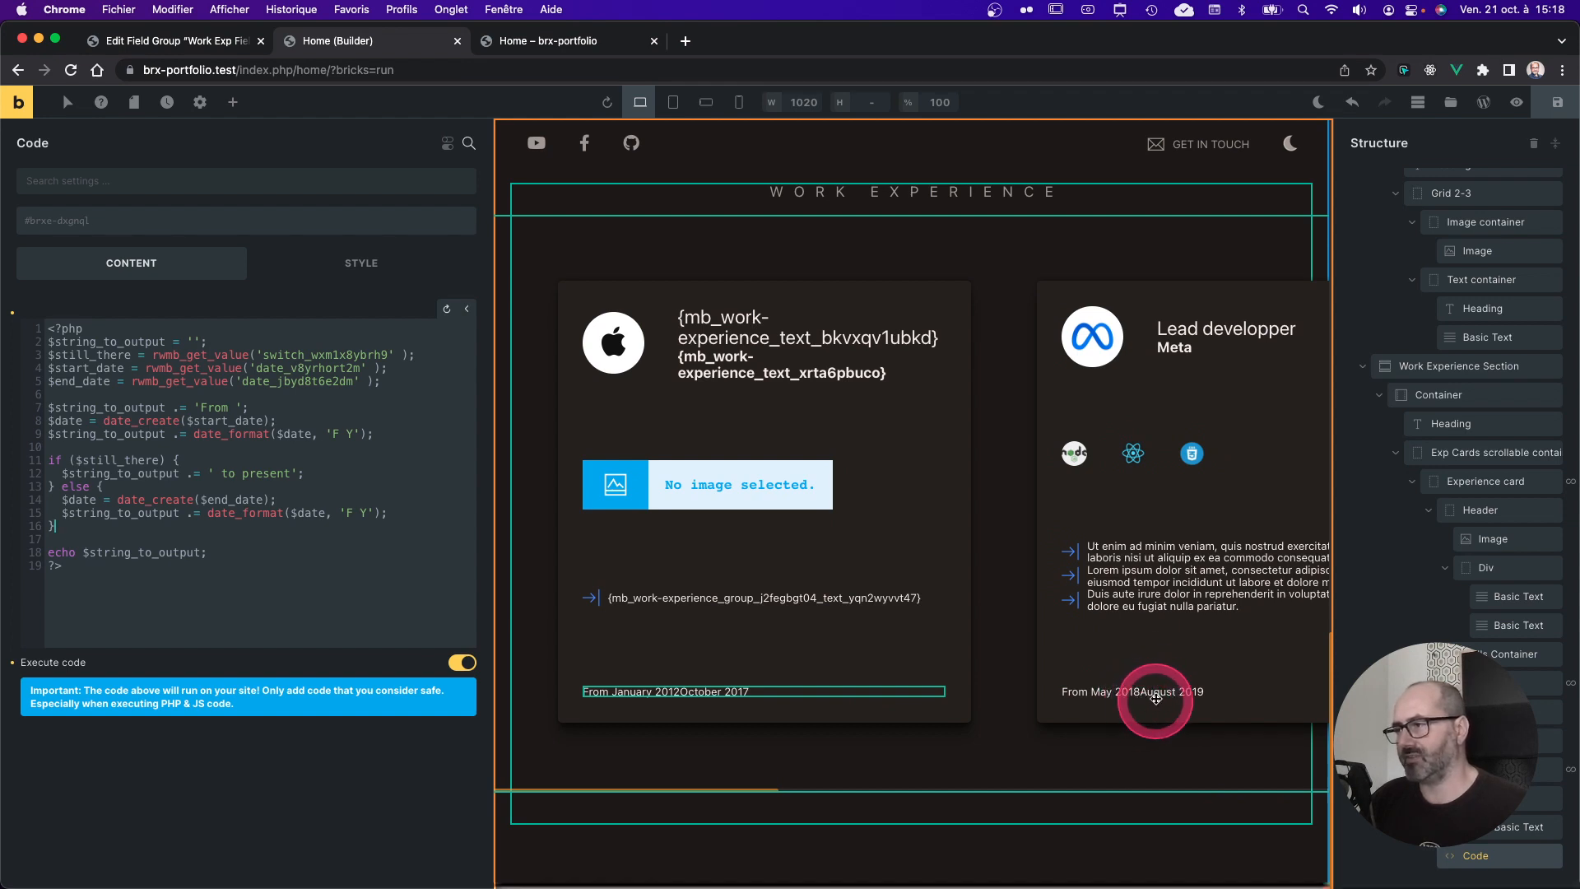
scroll(1143, 698, "right", 5)
scroll(1000, 674, "right", 5)
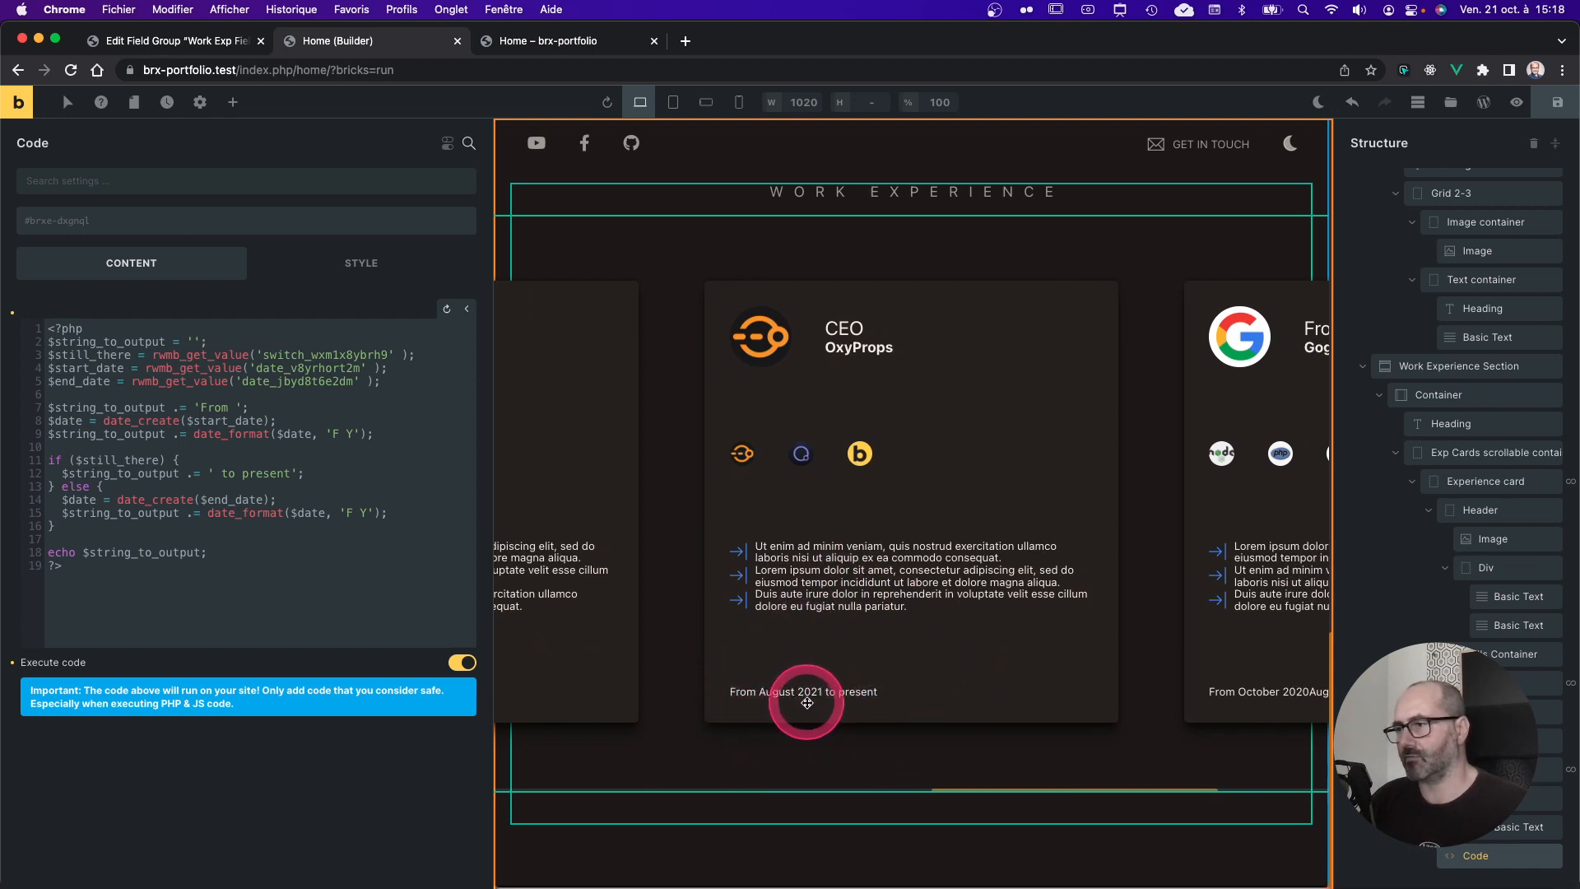
scroll(918, 694, "right", 5)
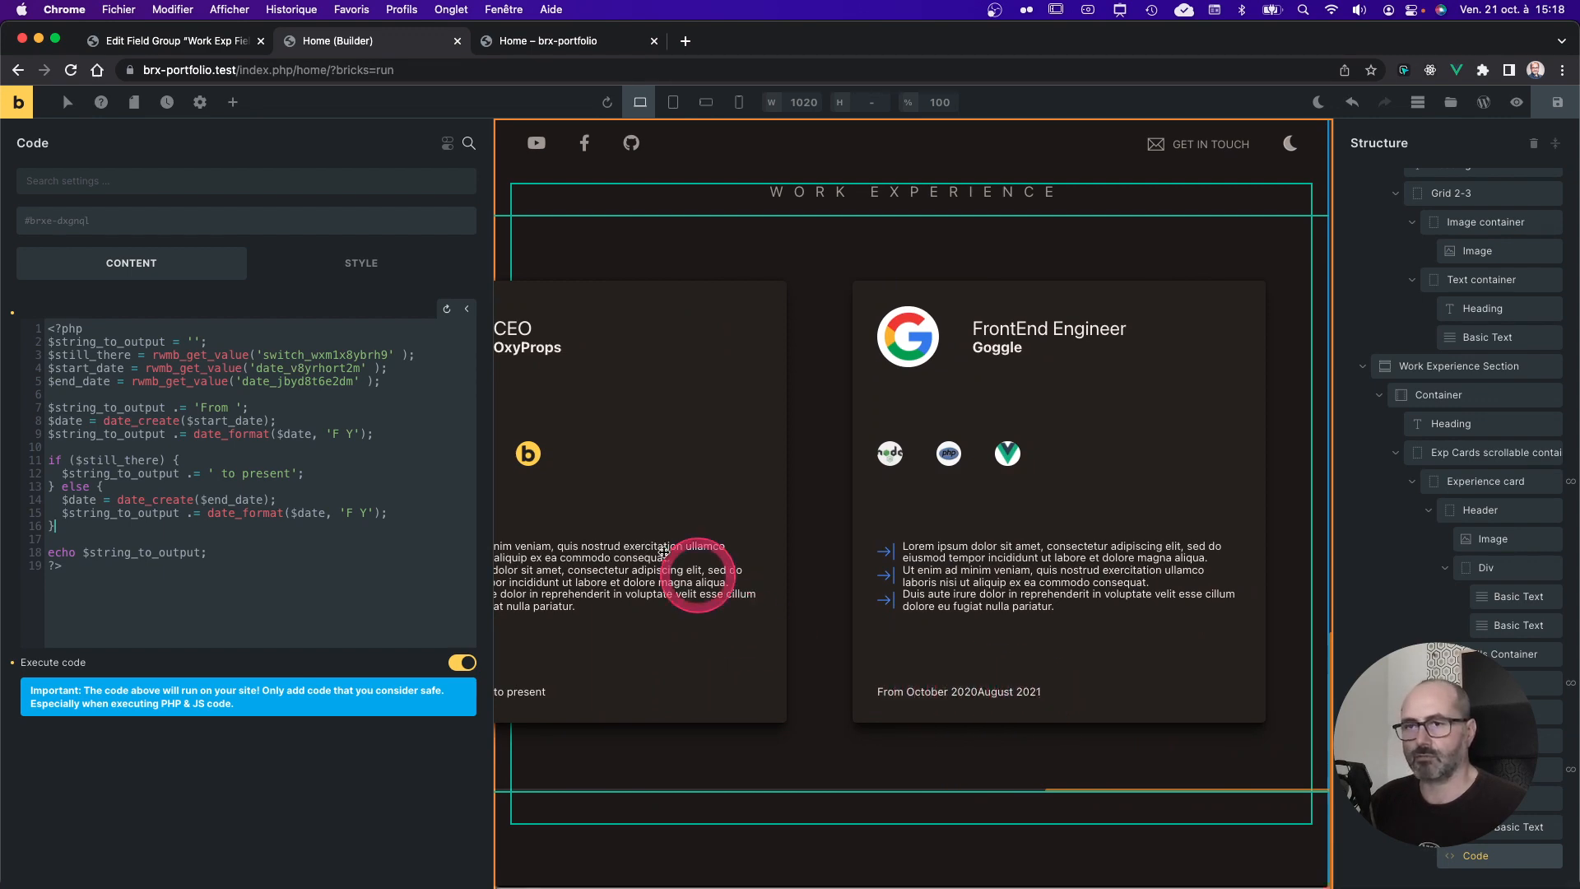
left_click(210, 517)
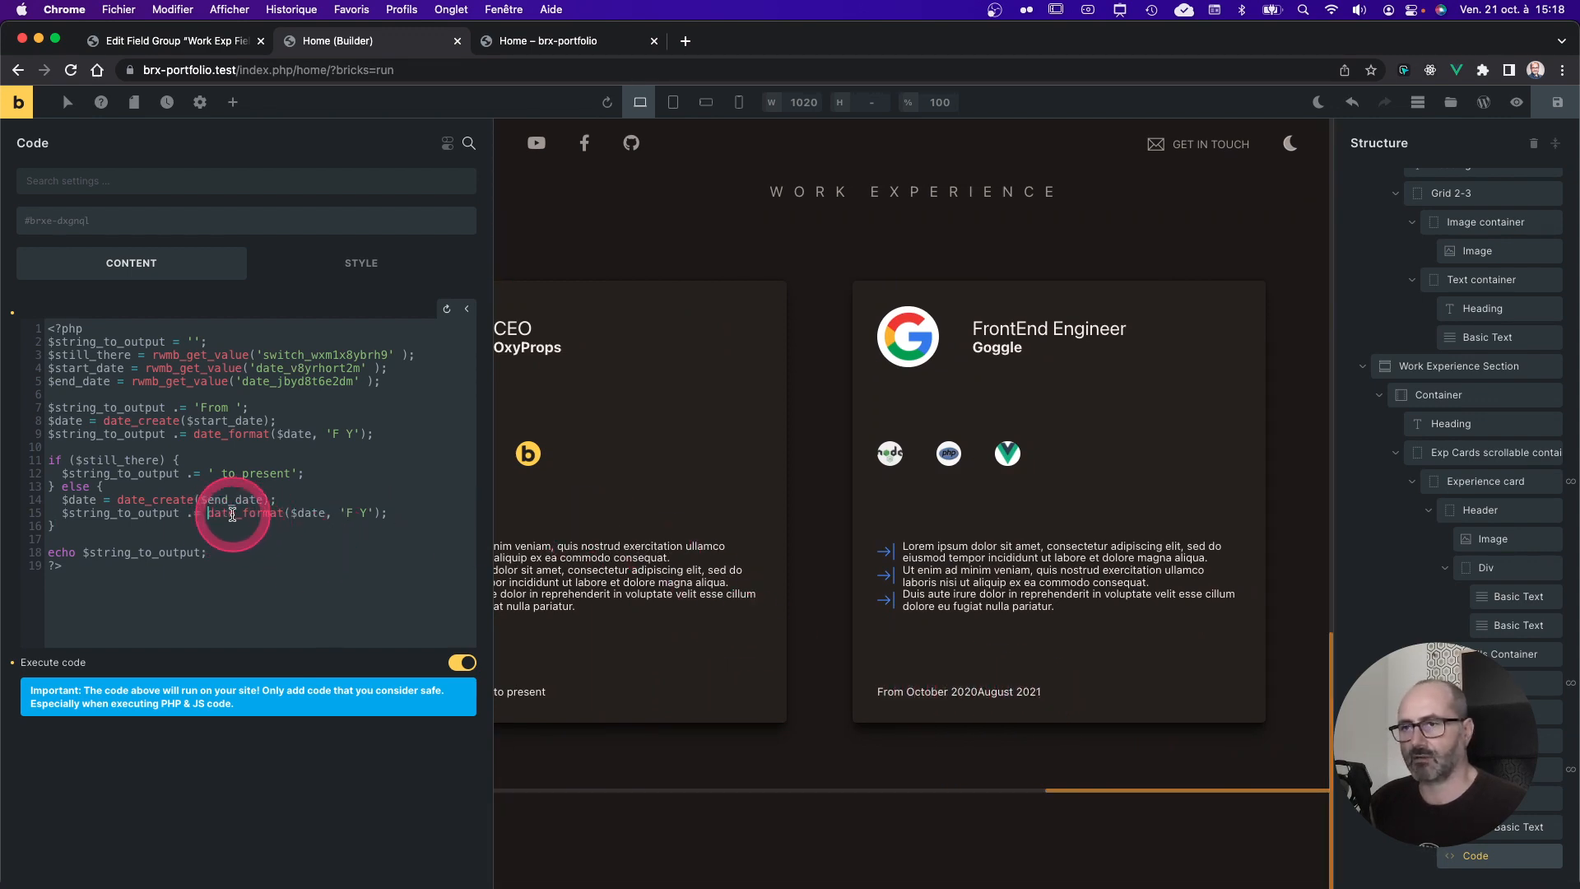
scroll(232, 518, "up", 5)
type("' to")
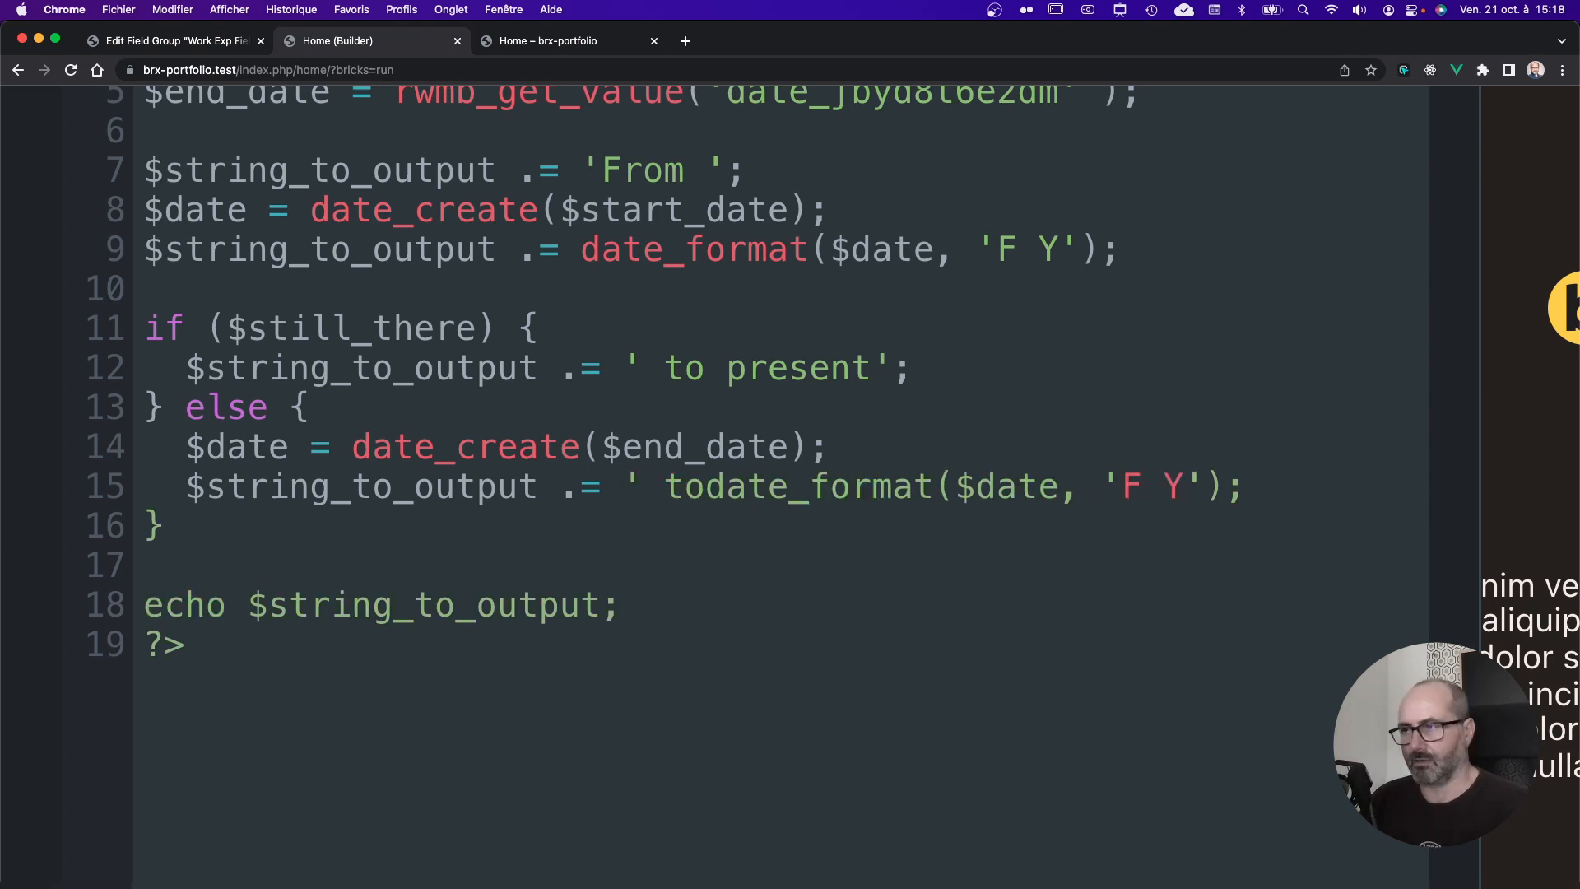
type(" ' ")
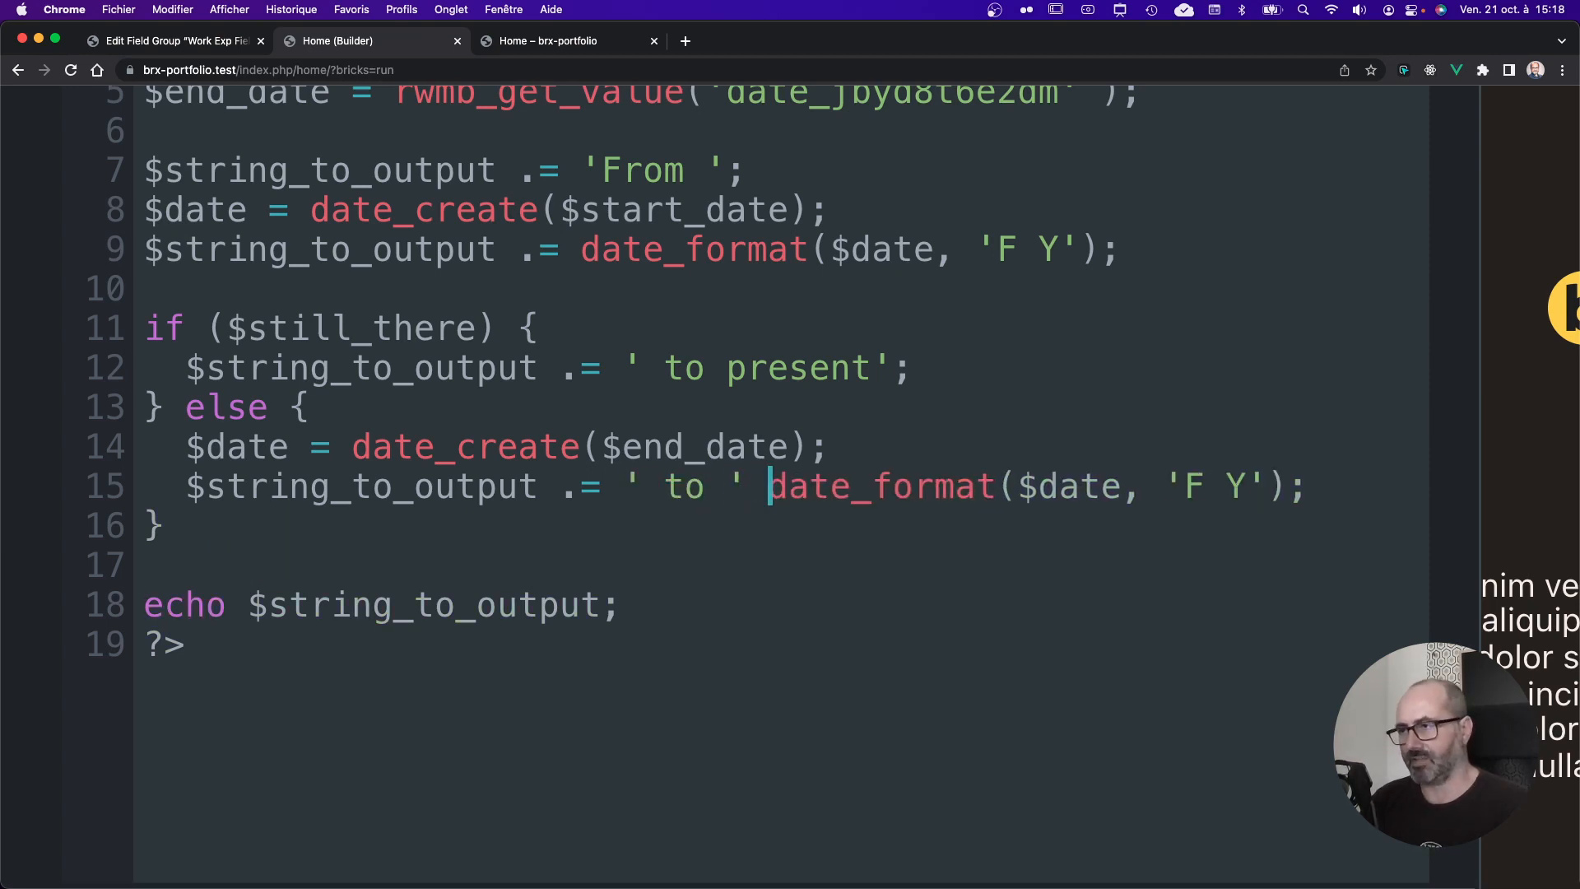
type(".")
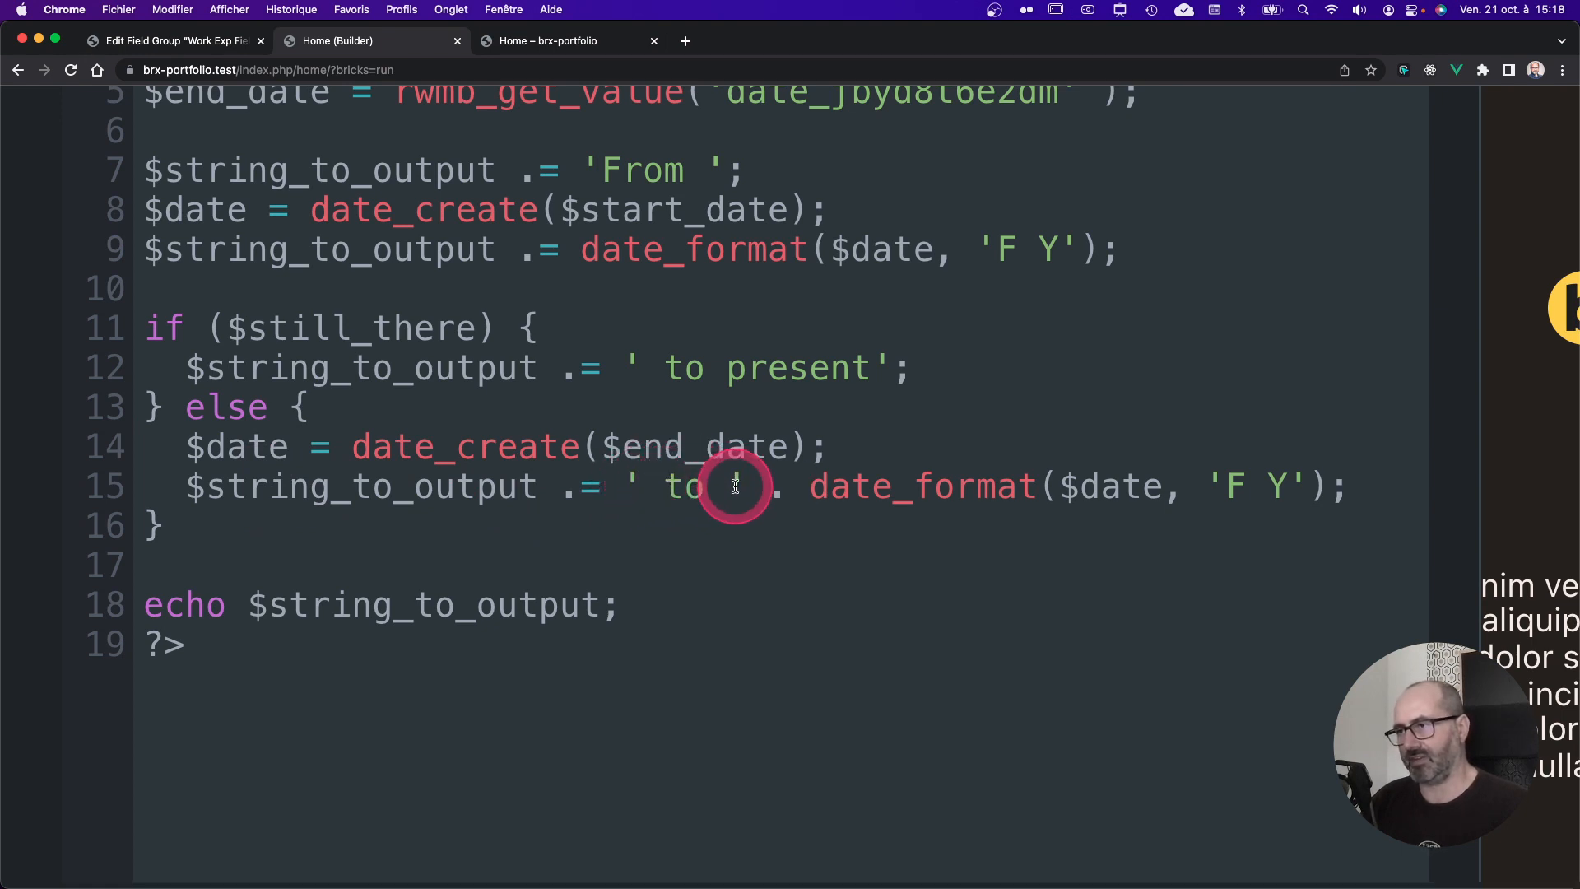
left_click(776, 494)
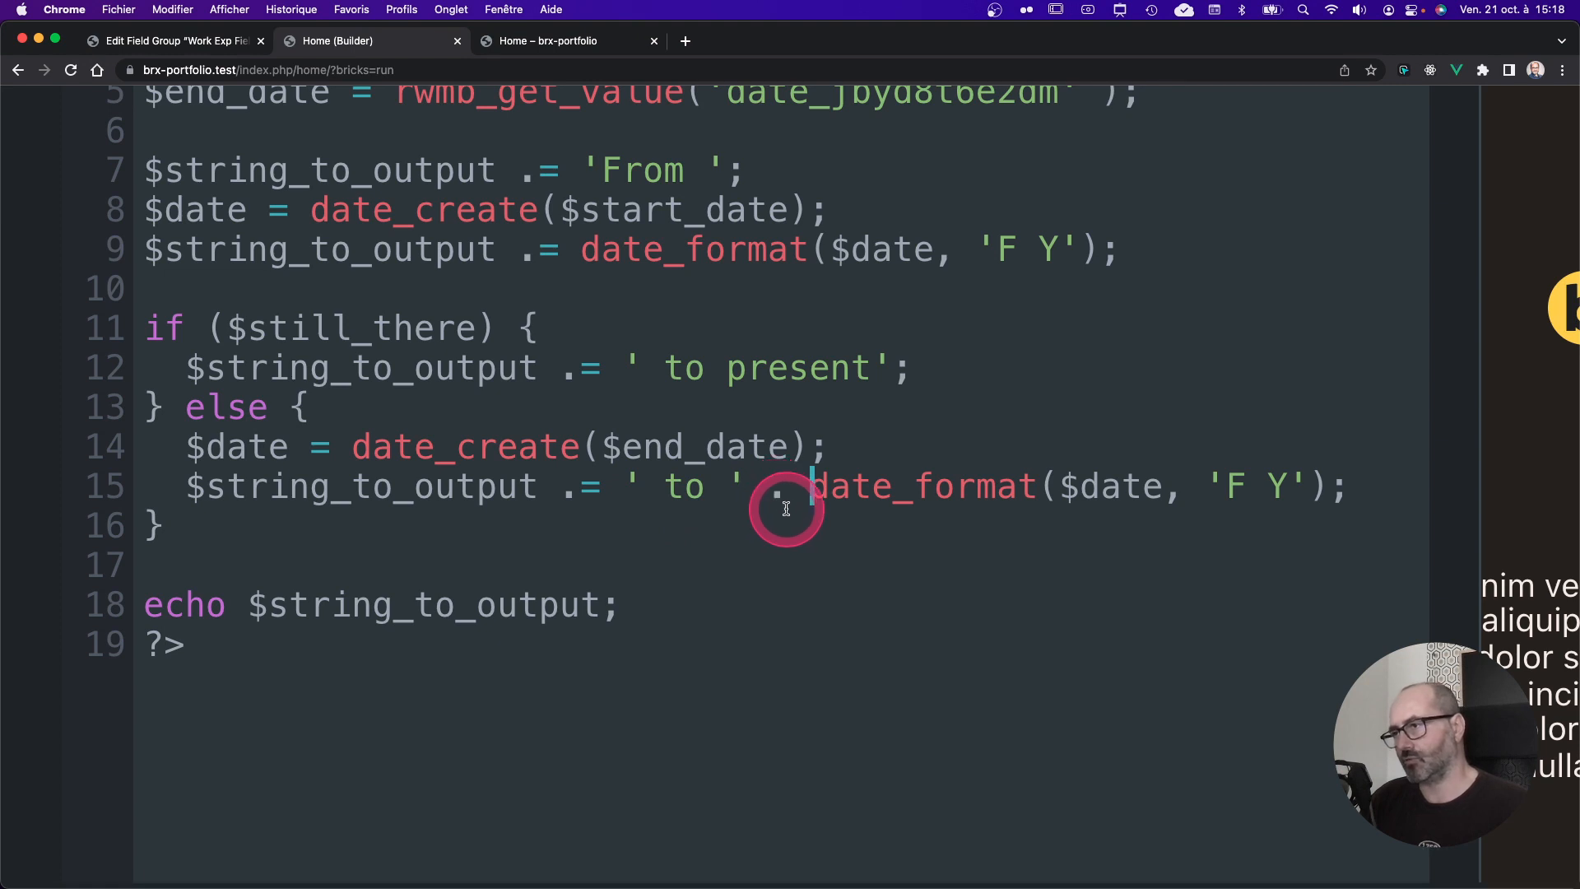
type(".")
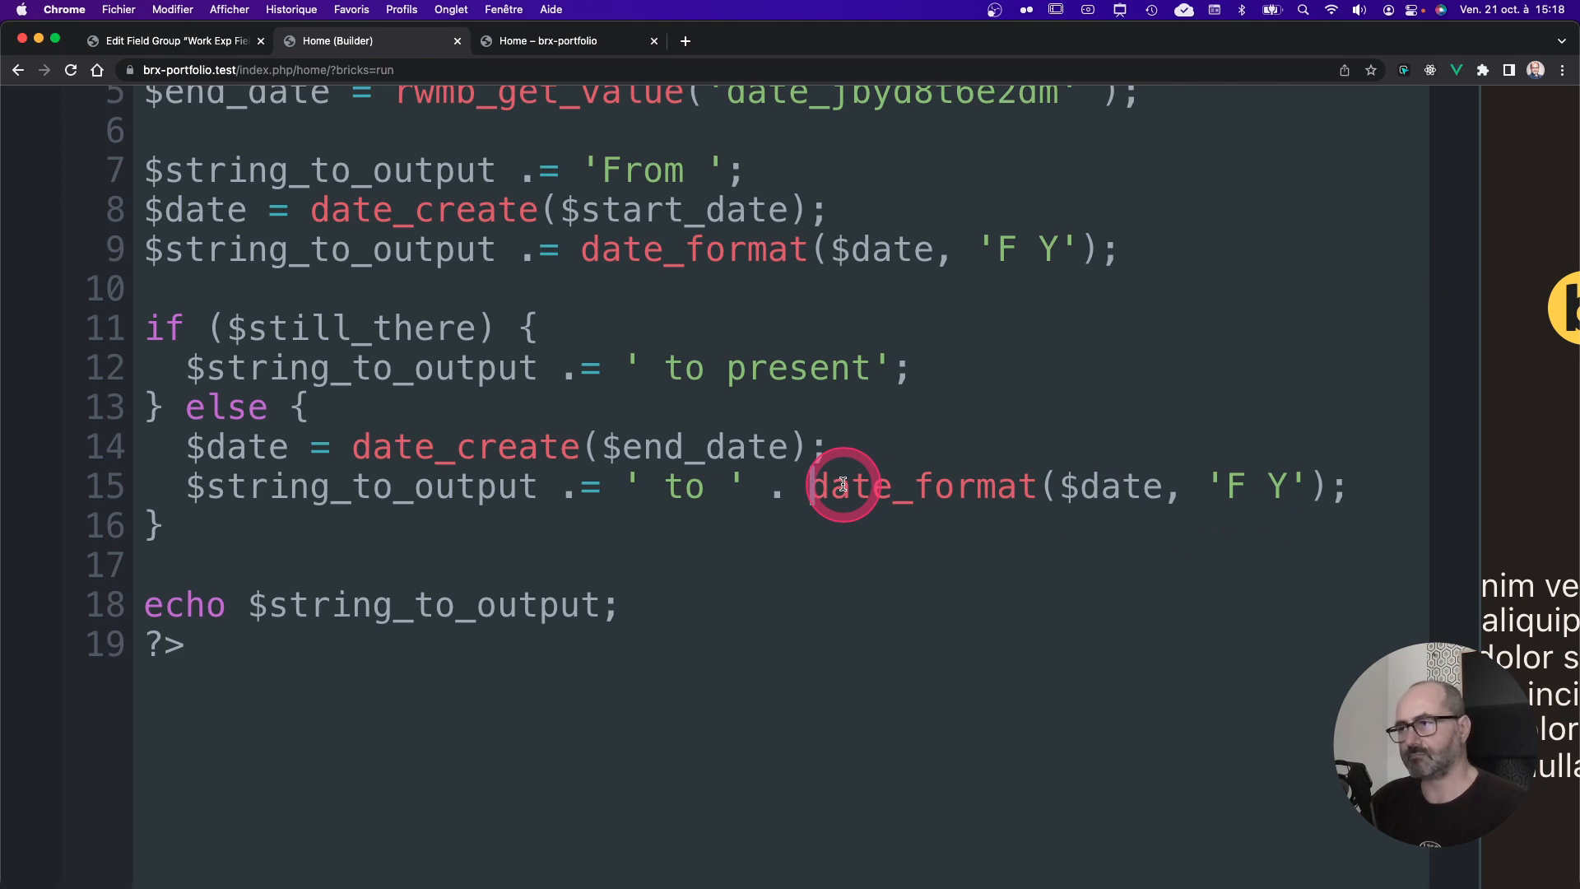
Step: Set the Code element's text alignment to right in its typography style and save the page
scroll(668, 465, "down", 10)
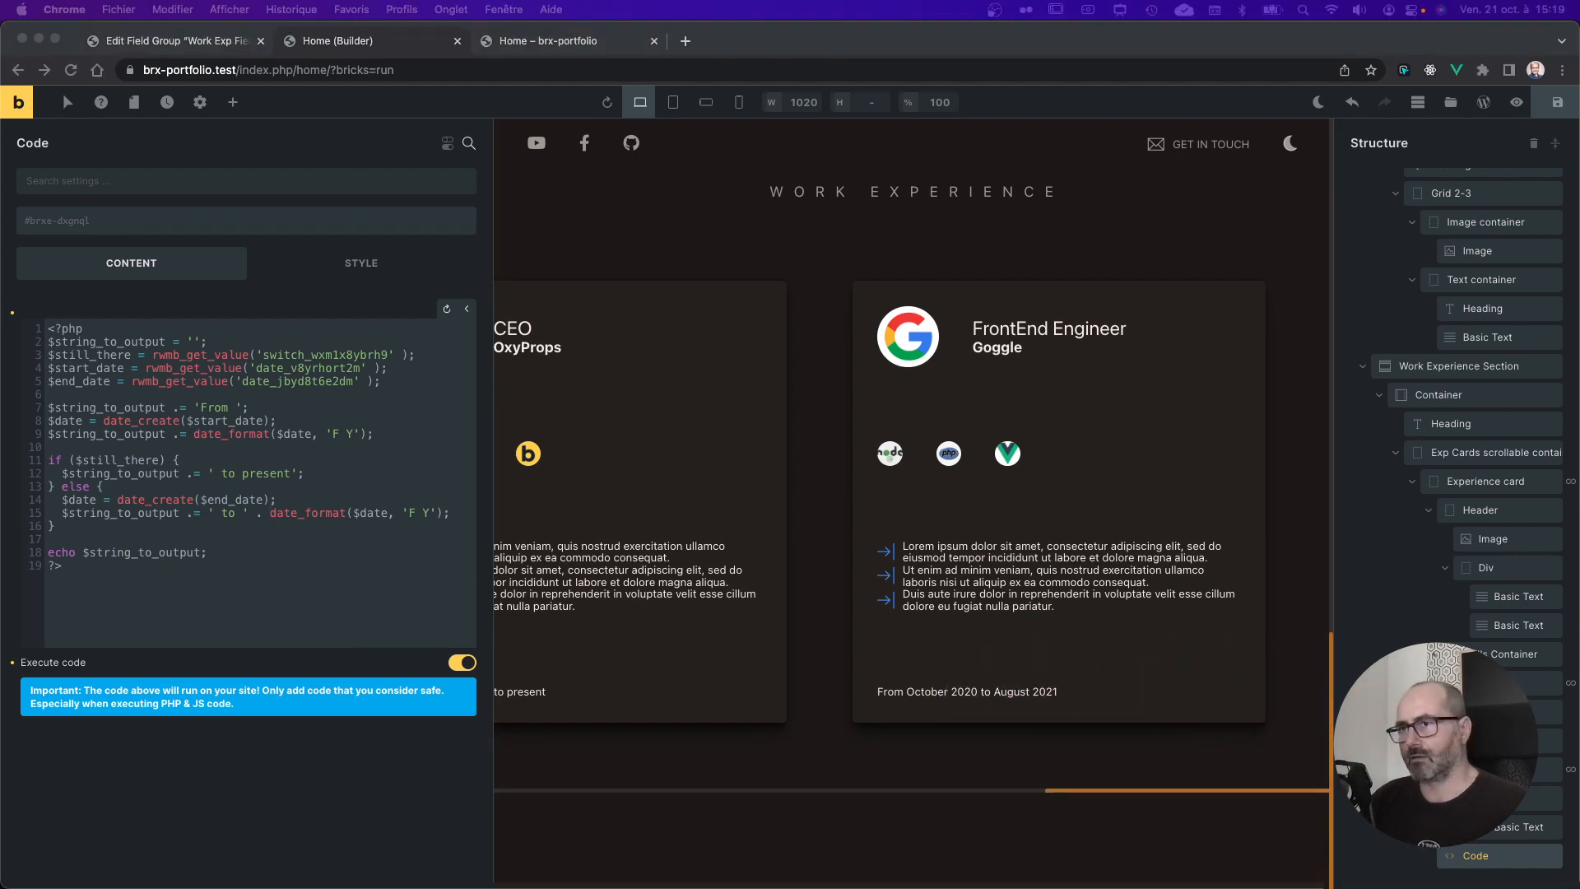
left_click(362, 265)
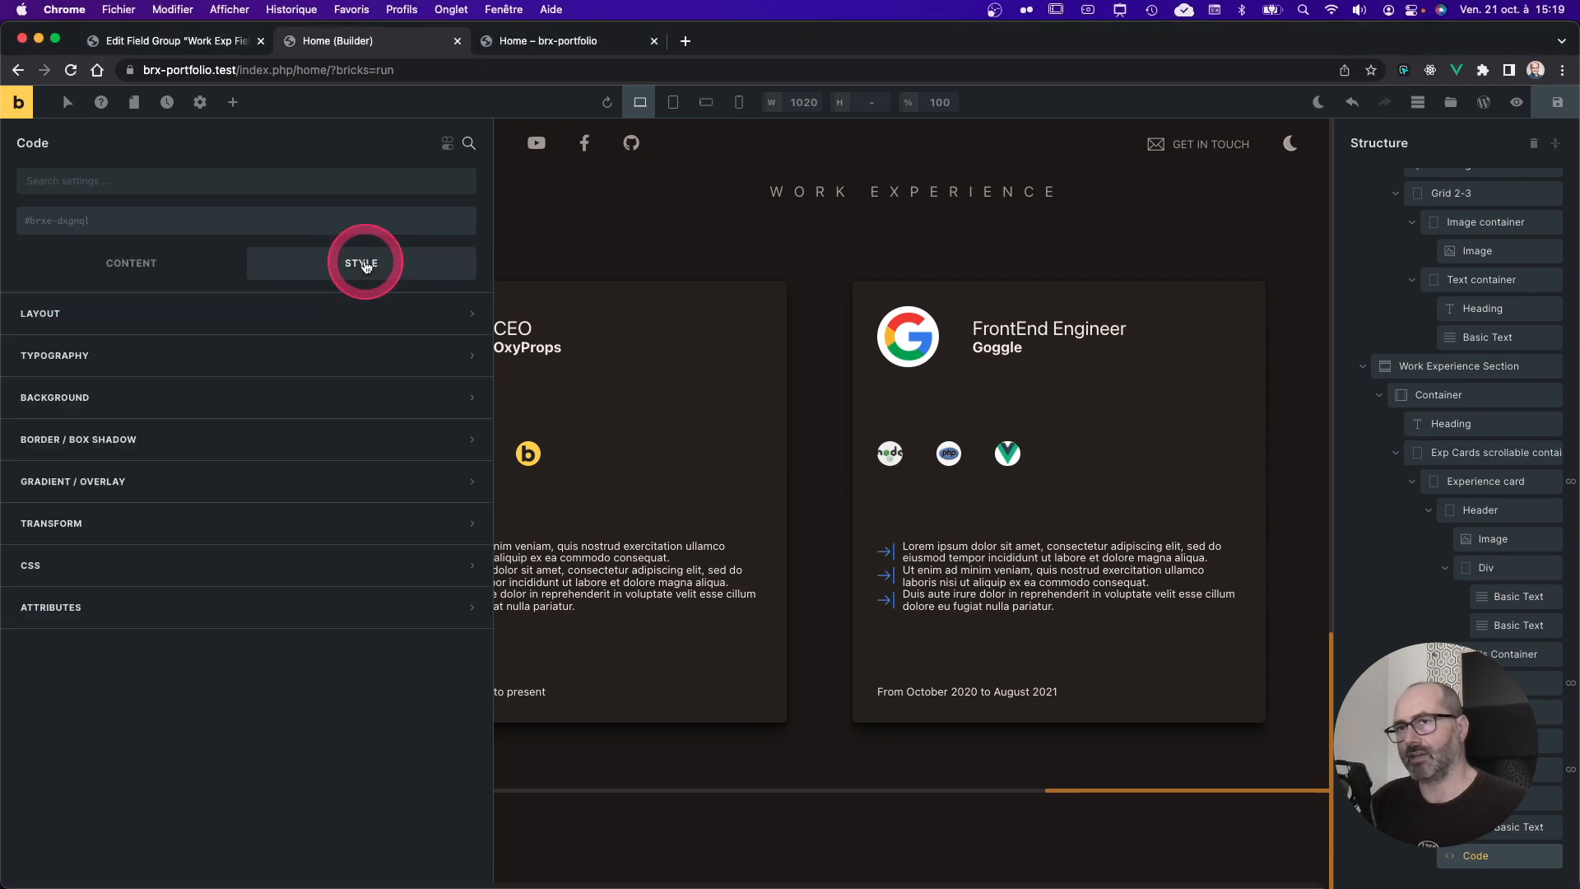
left_click(123, 355)
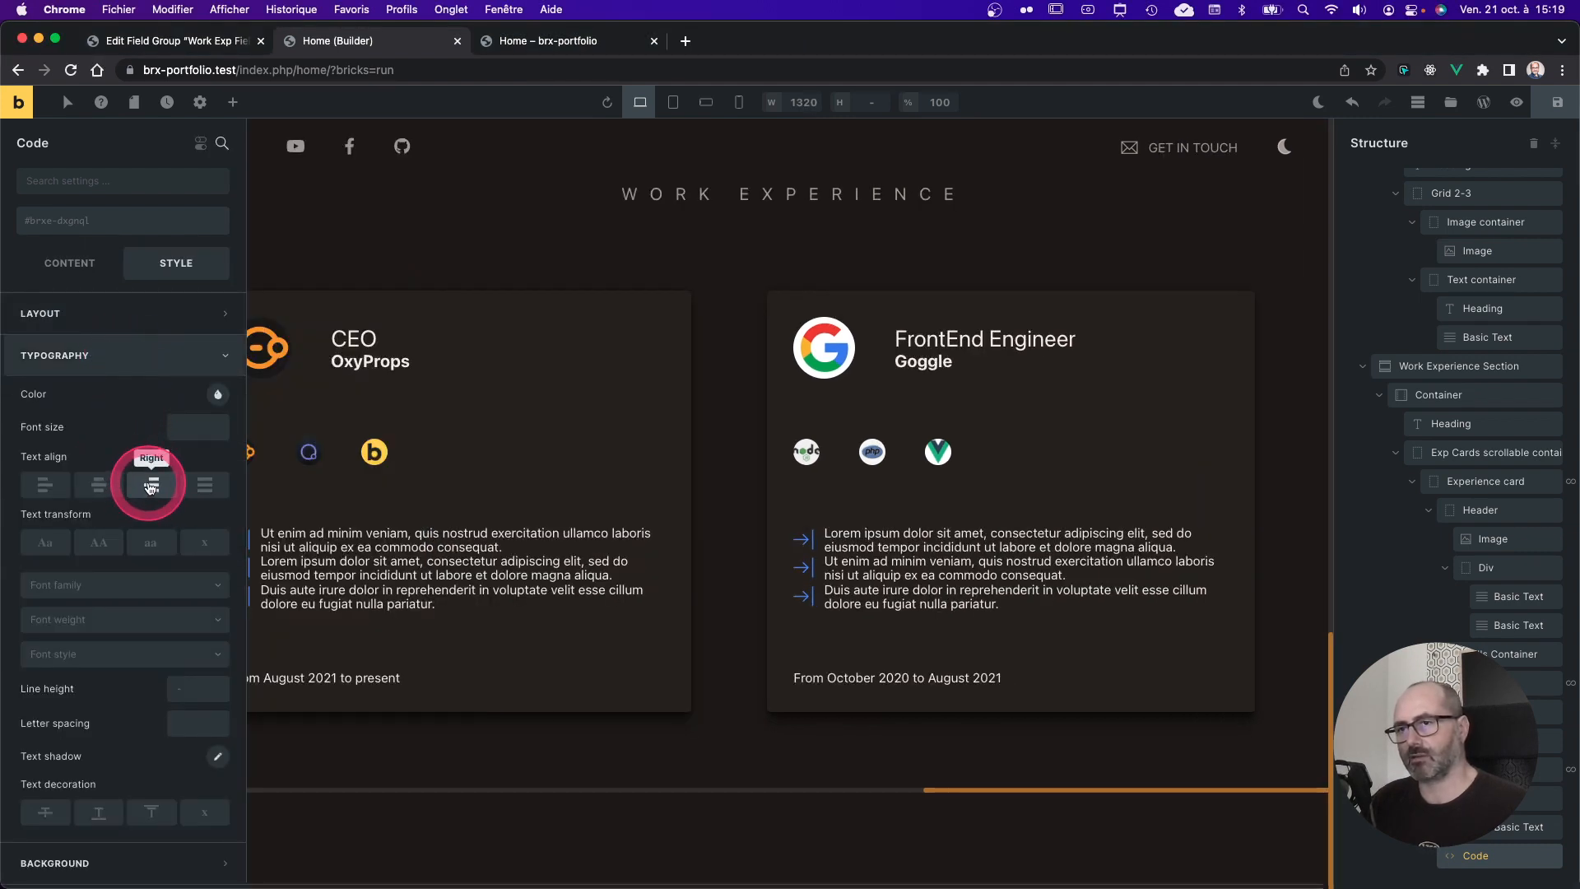
left_click(151, 486)
left_click(1556, 103)
Step: Reload the live Home page and examine the company names and date ranges on the work experience cards
key("ctrl+Tab")
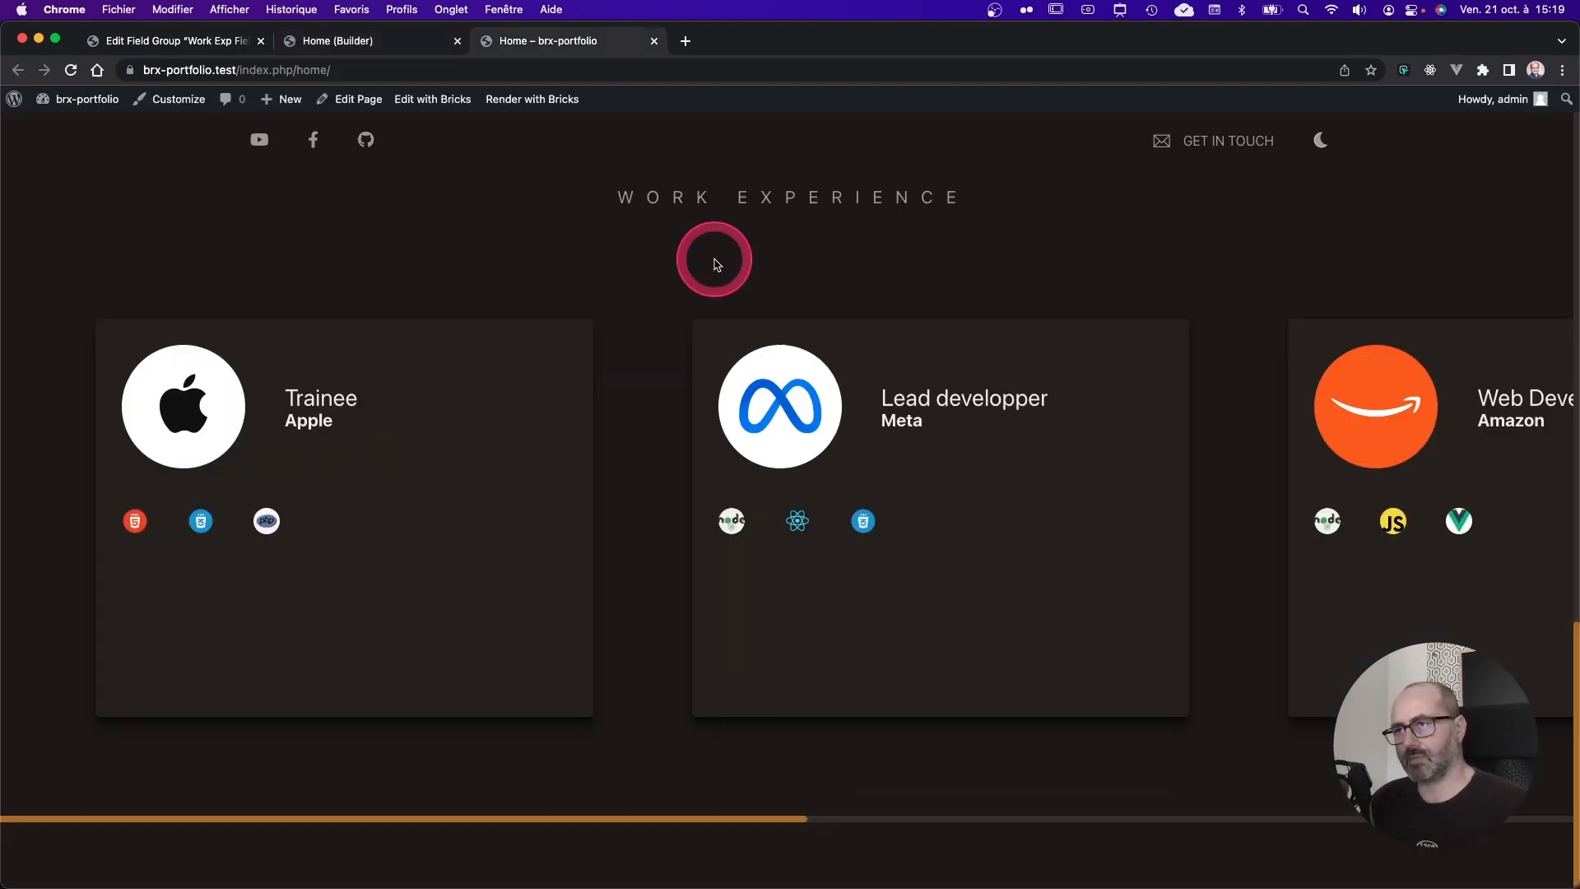
key("super+r")
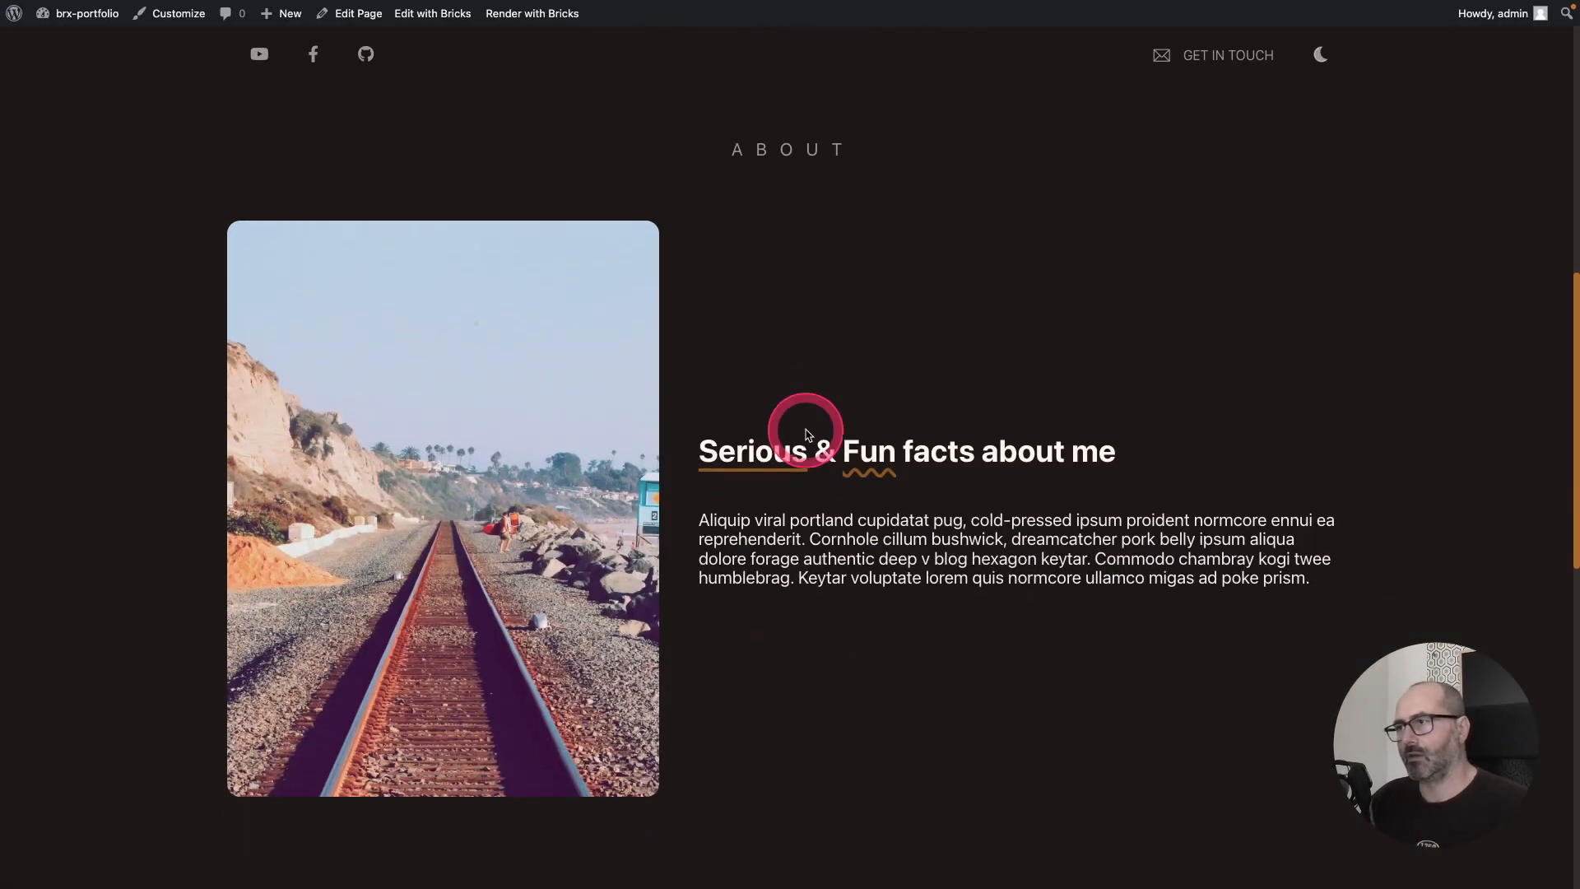
scroll(806, 435, "down", 10)
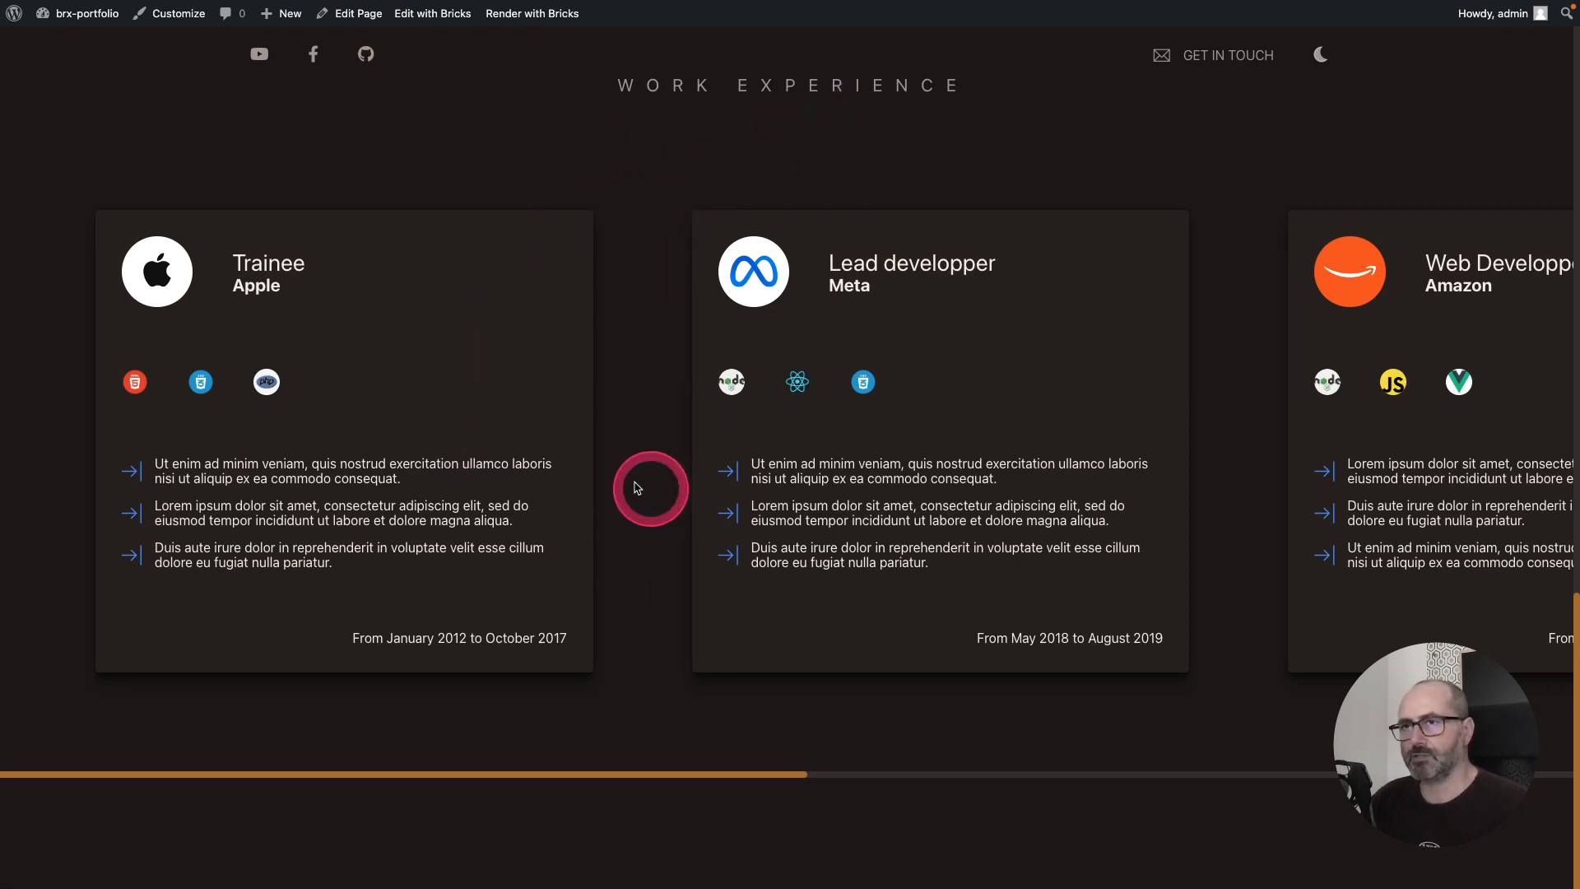
scroll(565, 381, "right", 5)
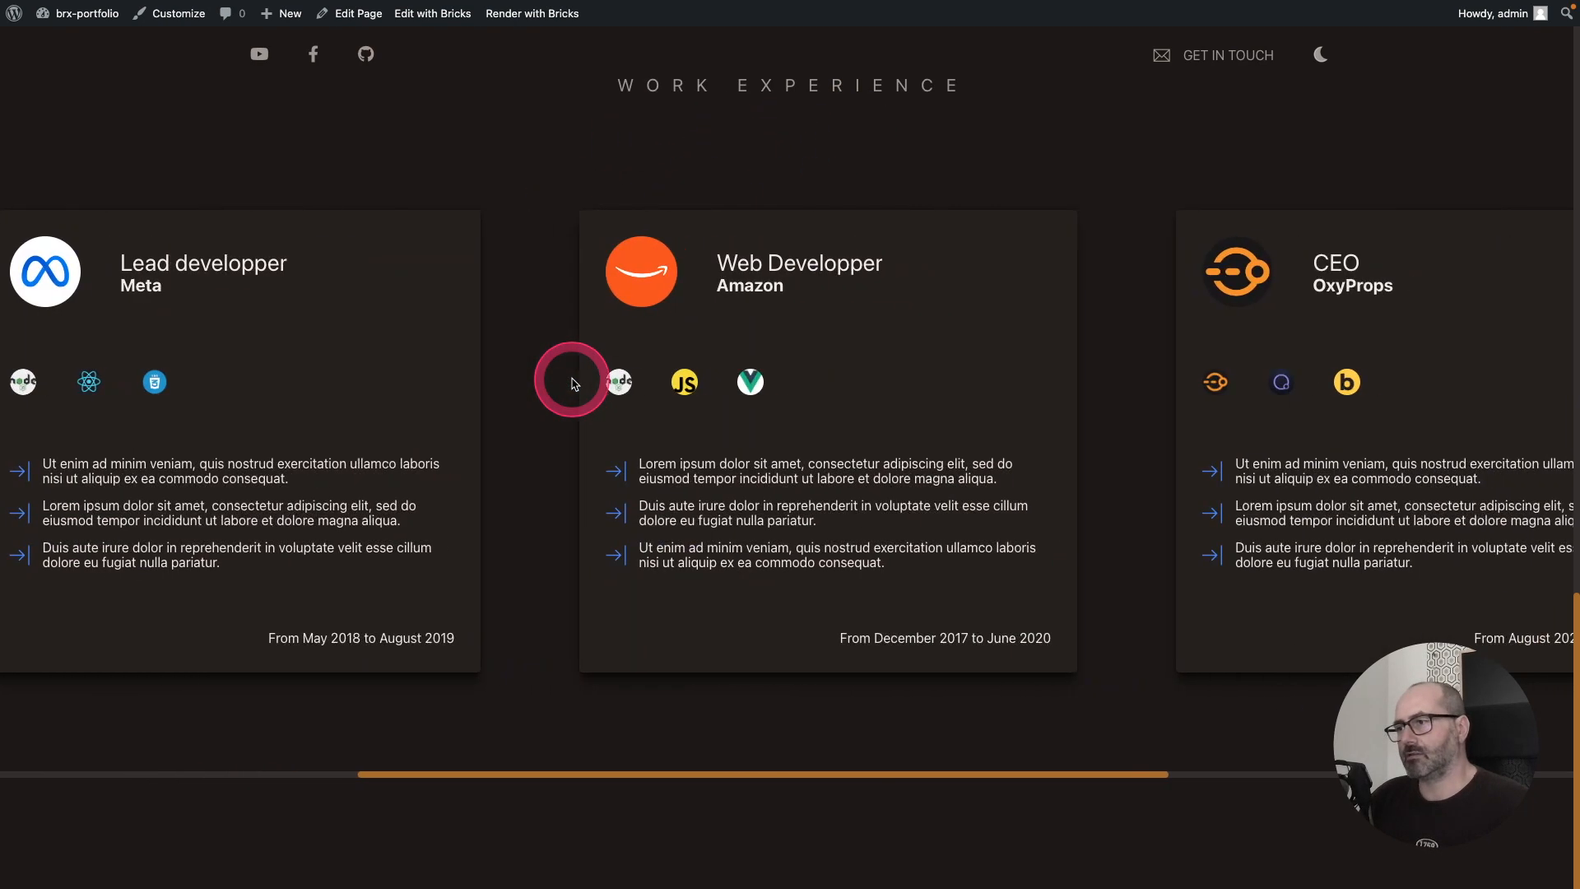
scroll(574, 384, "right", 8)
scroll(575, 385, "left", 5)
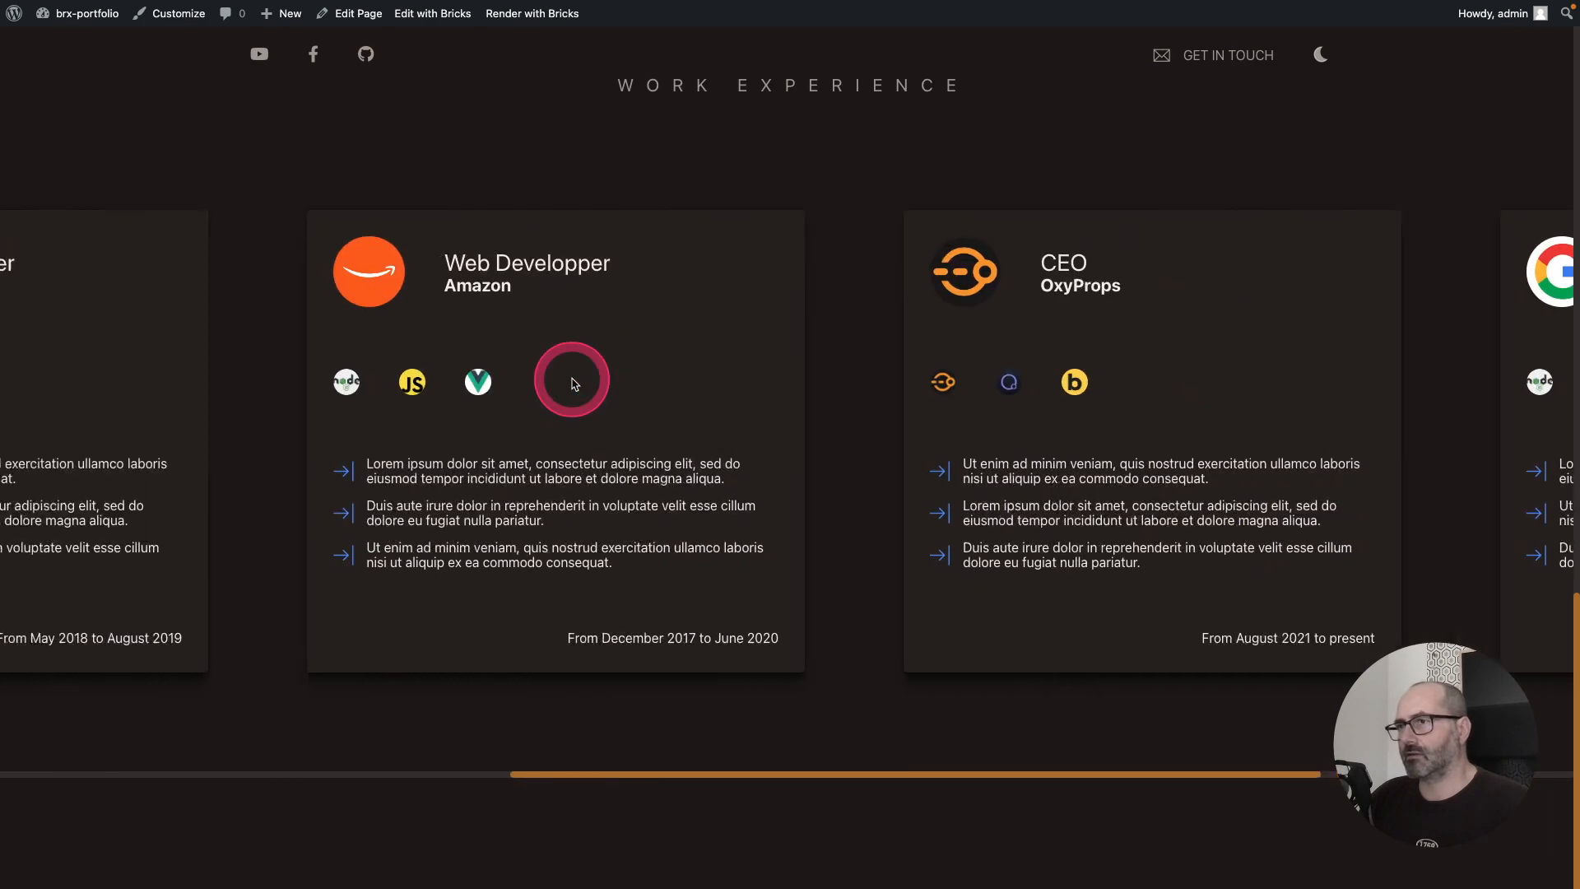
scroll(575, 384, "left", 8)
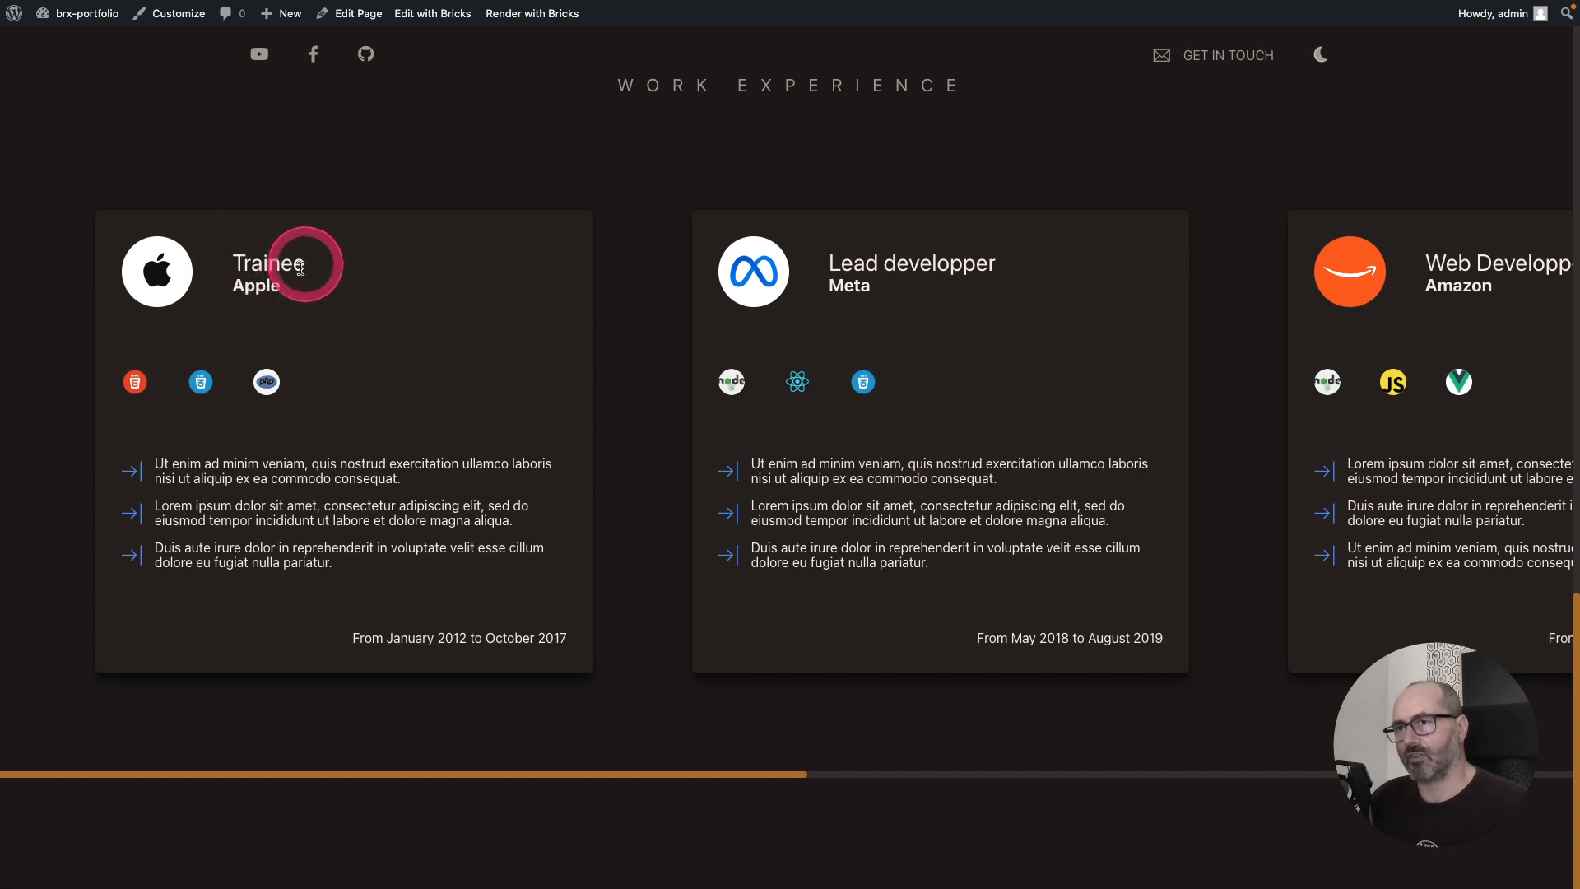
left_click_drag(235, 288, 320, 298)
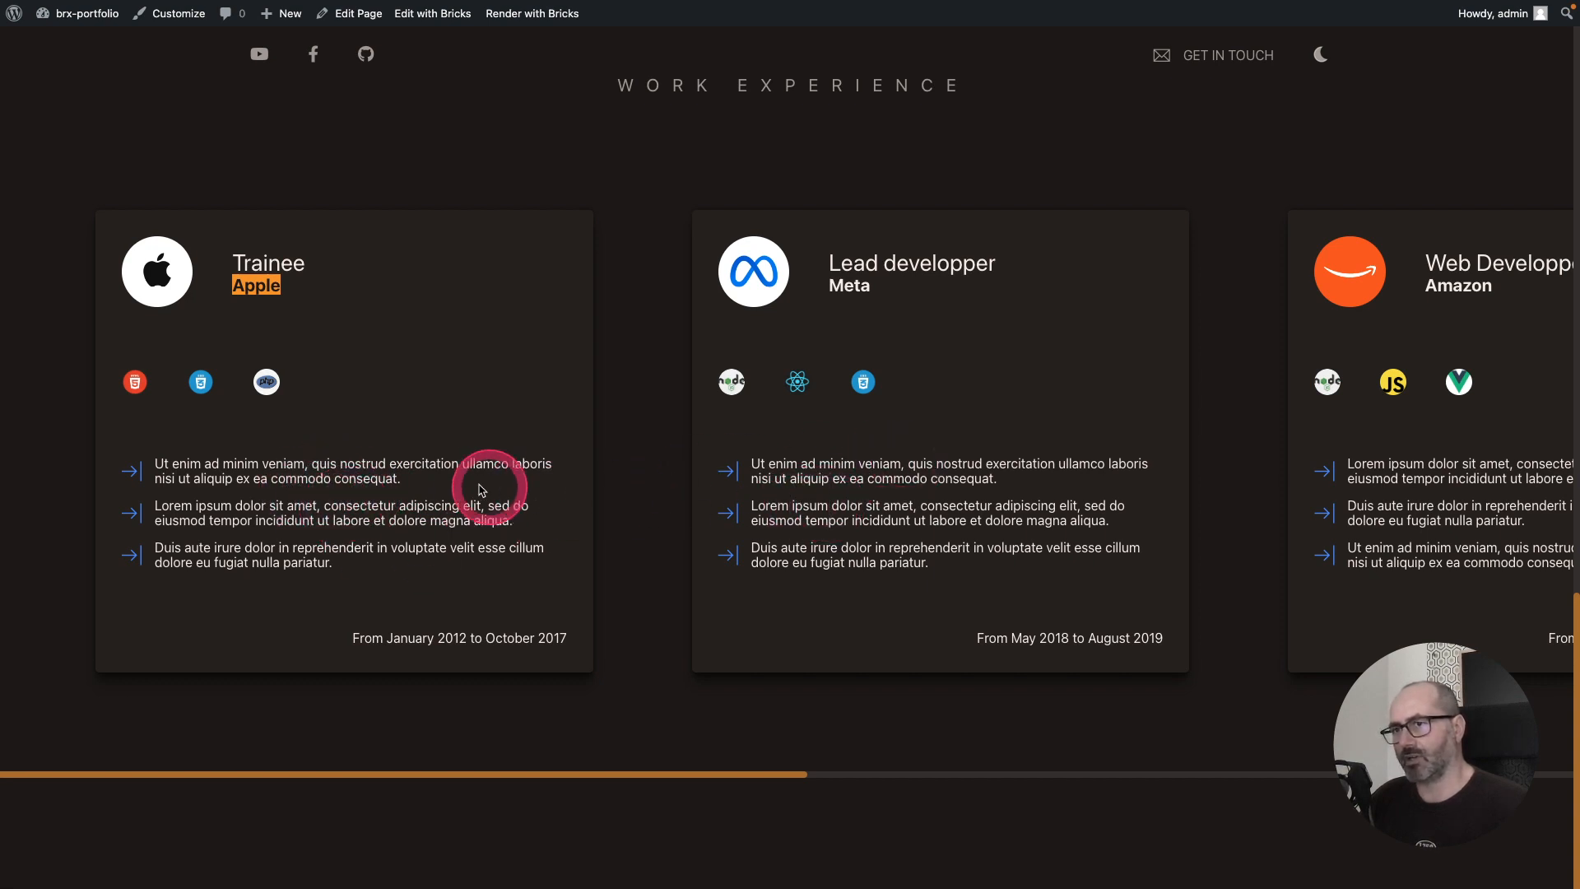
Step: Collapse the End Date field settings in the field group and open the Apple work experience entry for editing
key("ctrl+Tab")
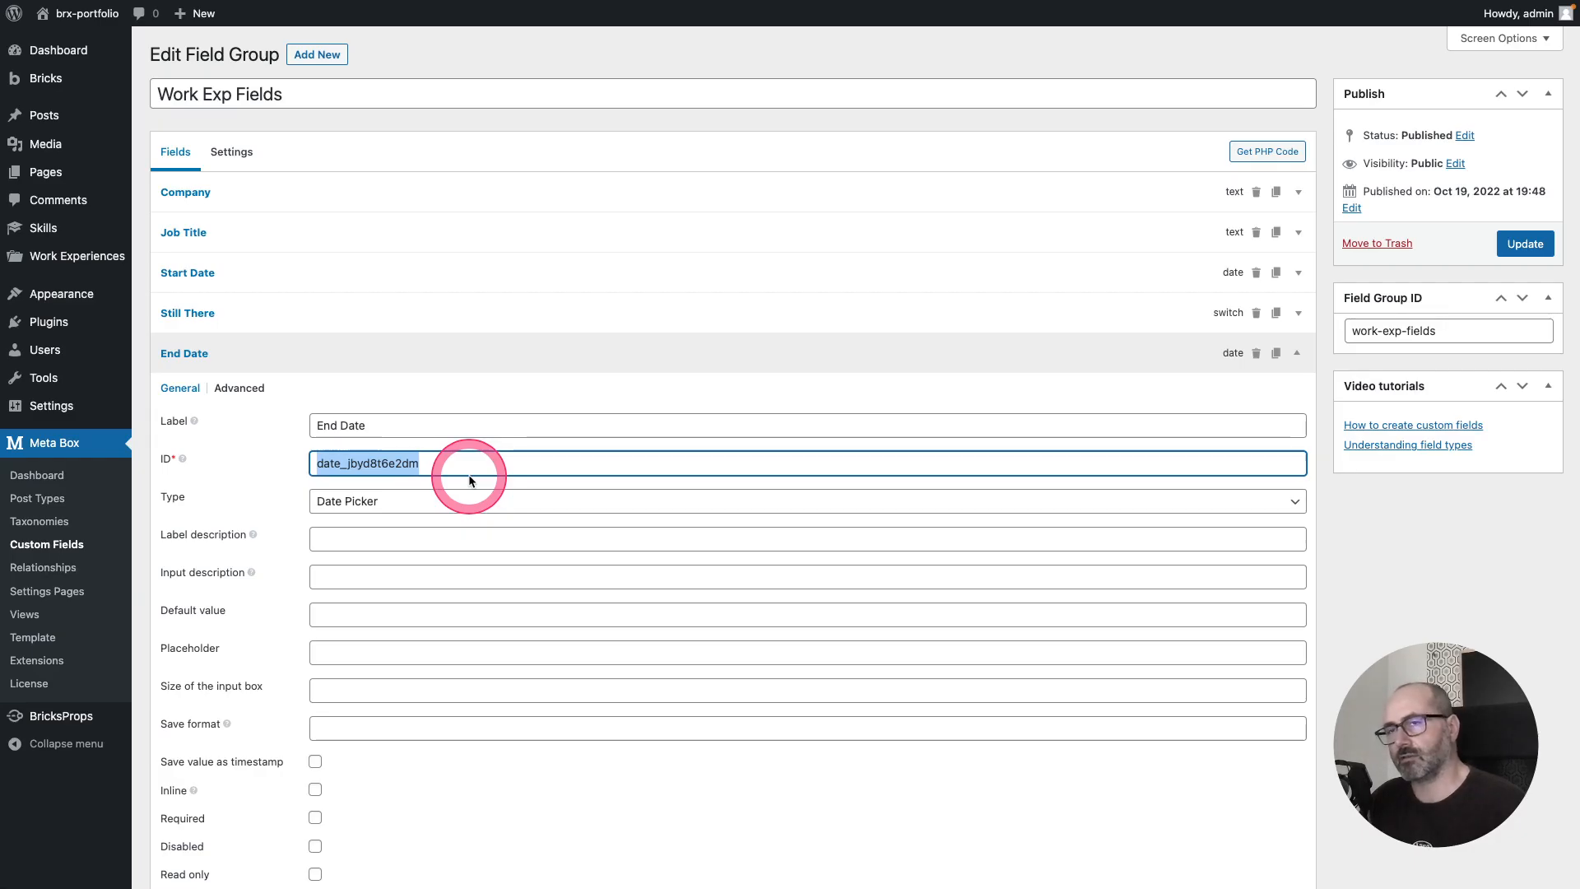
left_click(349, 354)
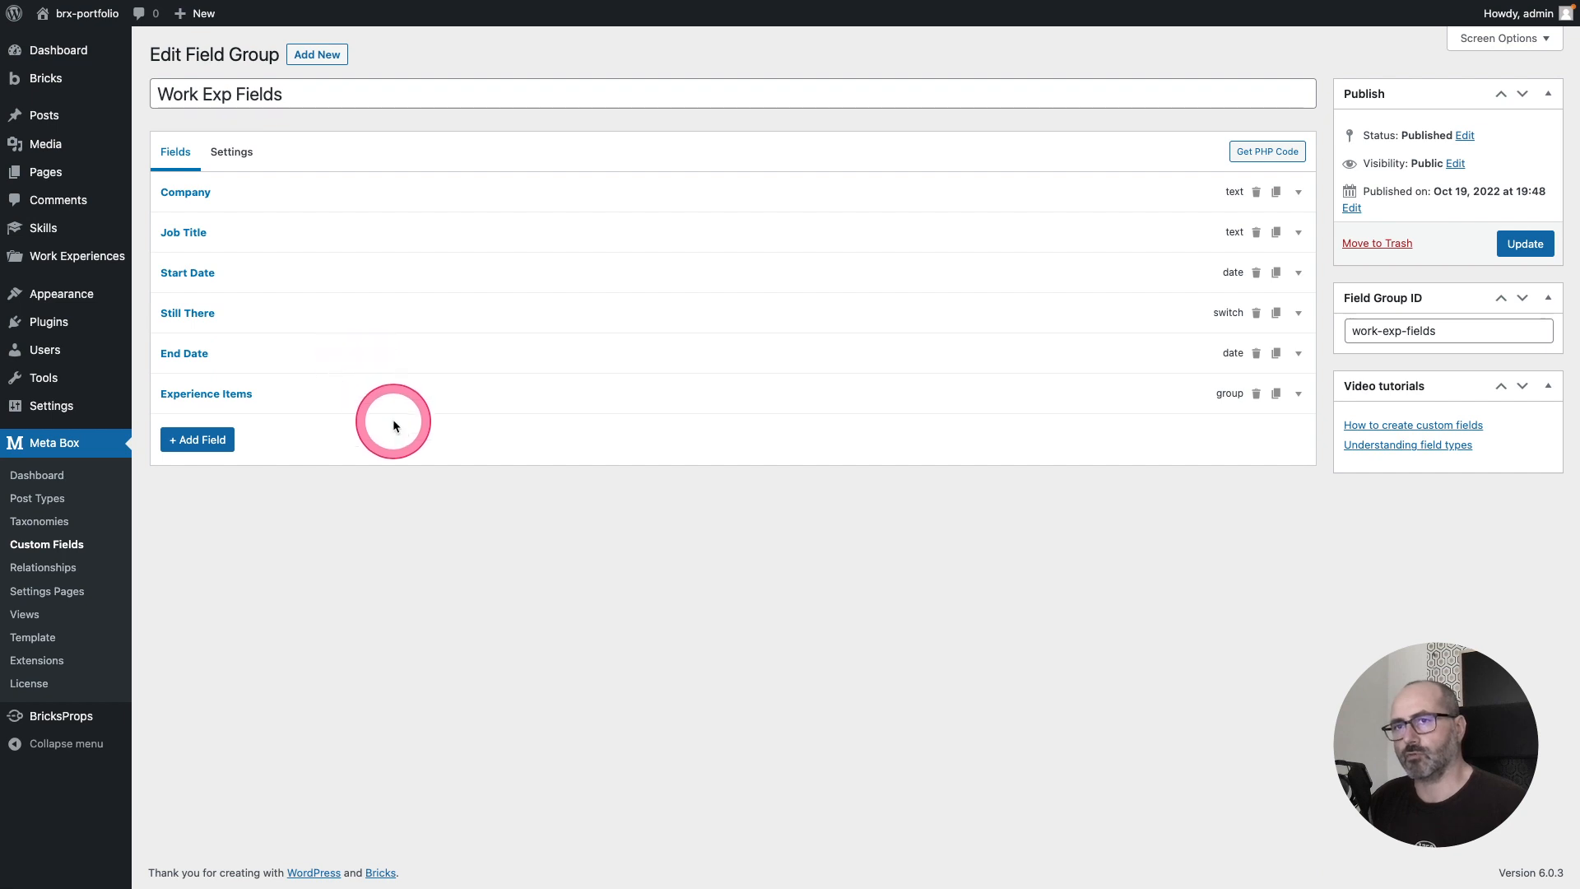
left_click(194, 261)
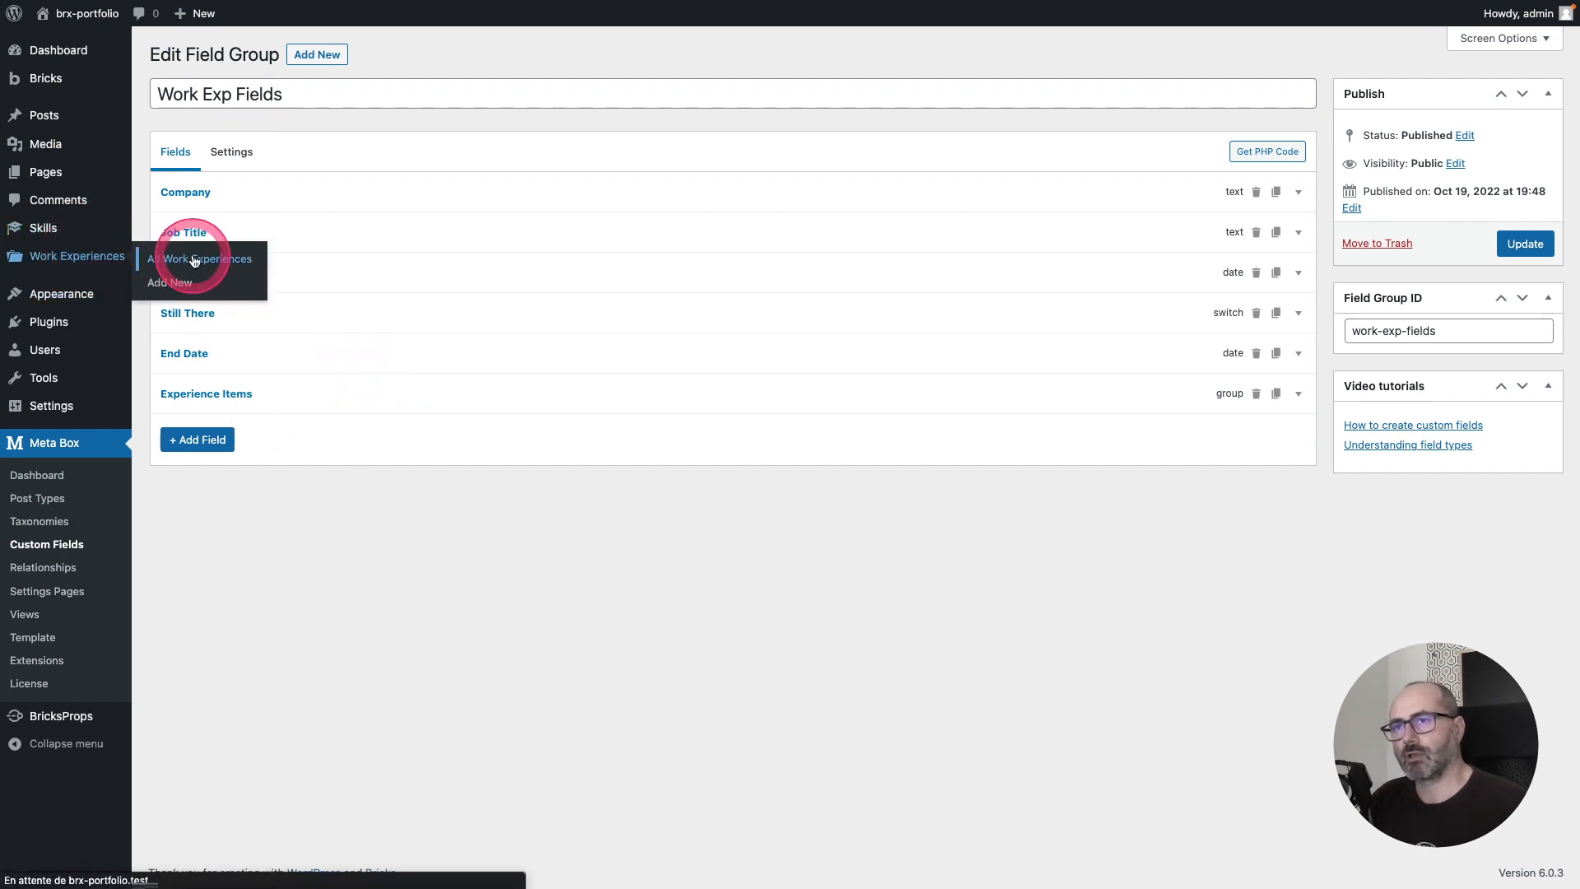
left_click(189, 183)
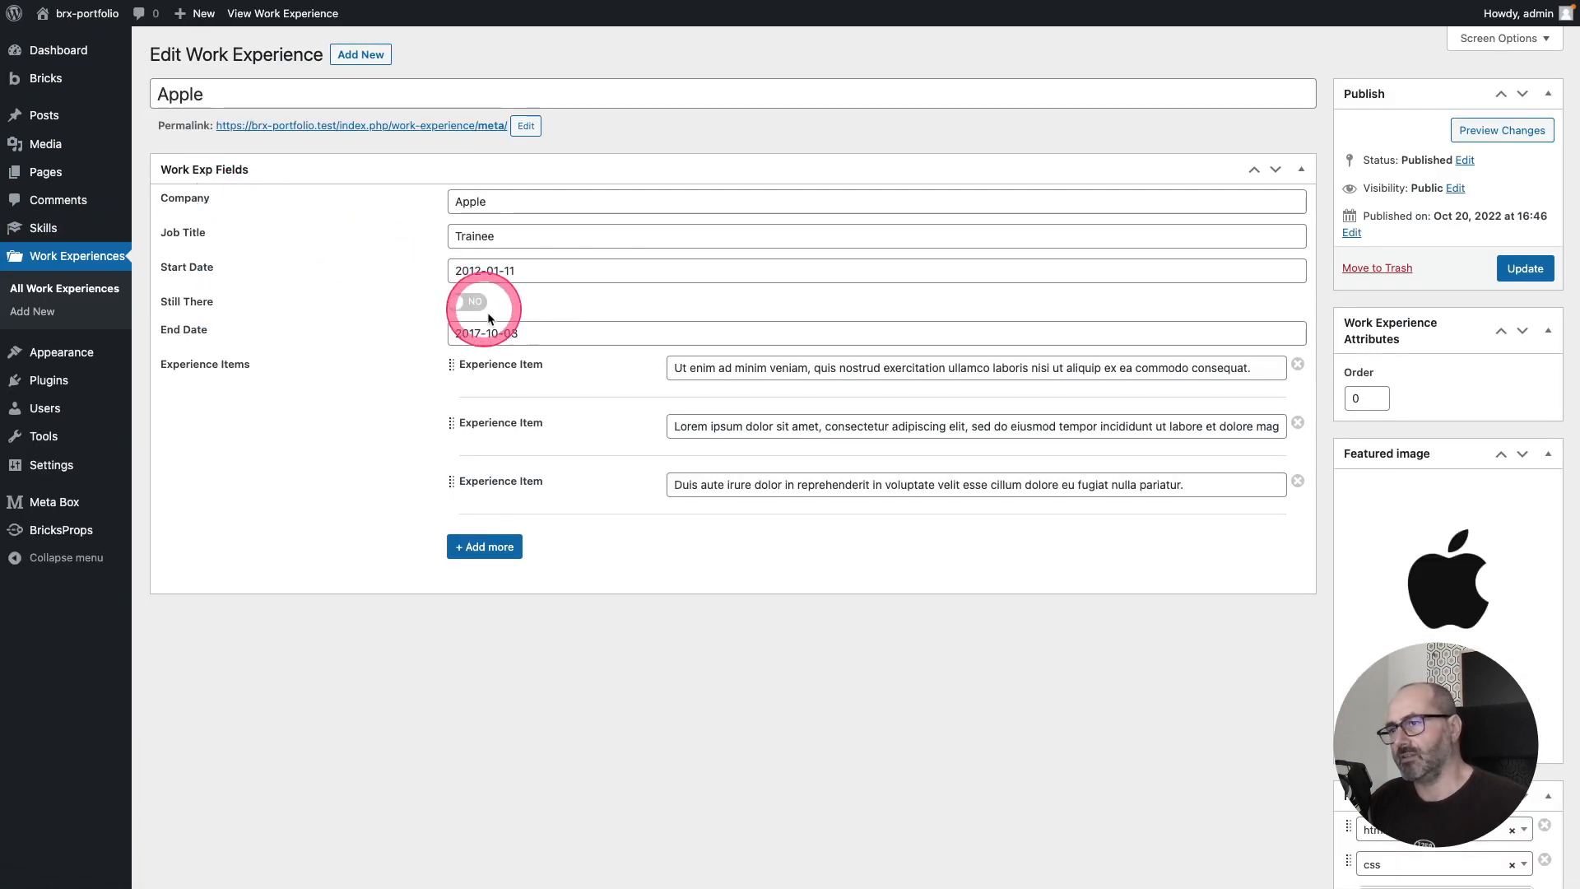
Step: Add a fourth experience item reading "olor in reprehenderit in voluptate velit" to the Apple entry and update the entry
left_click(484, 546)
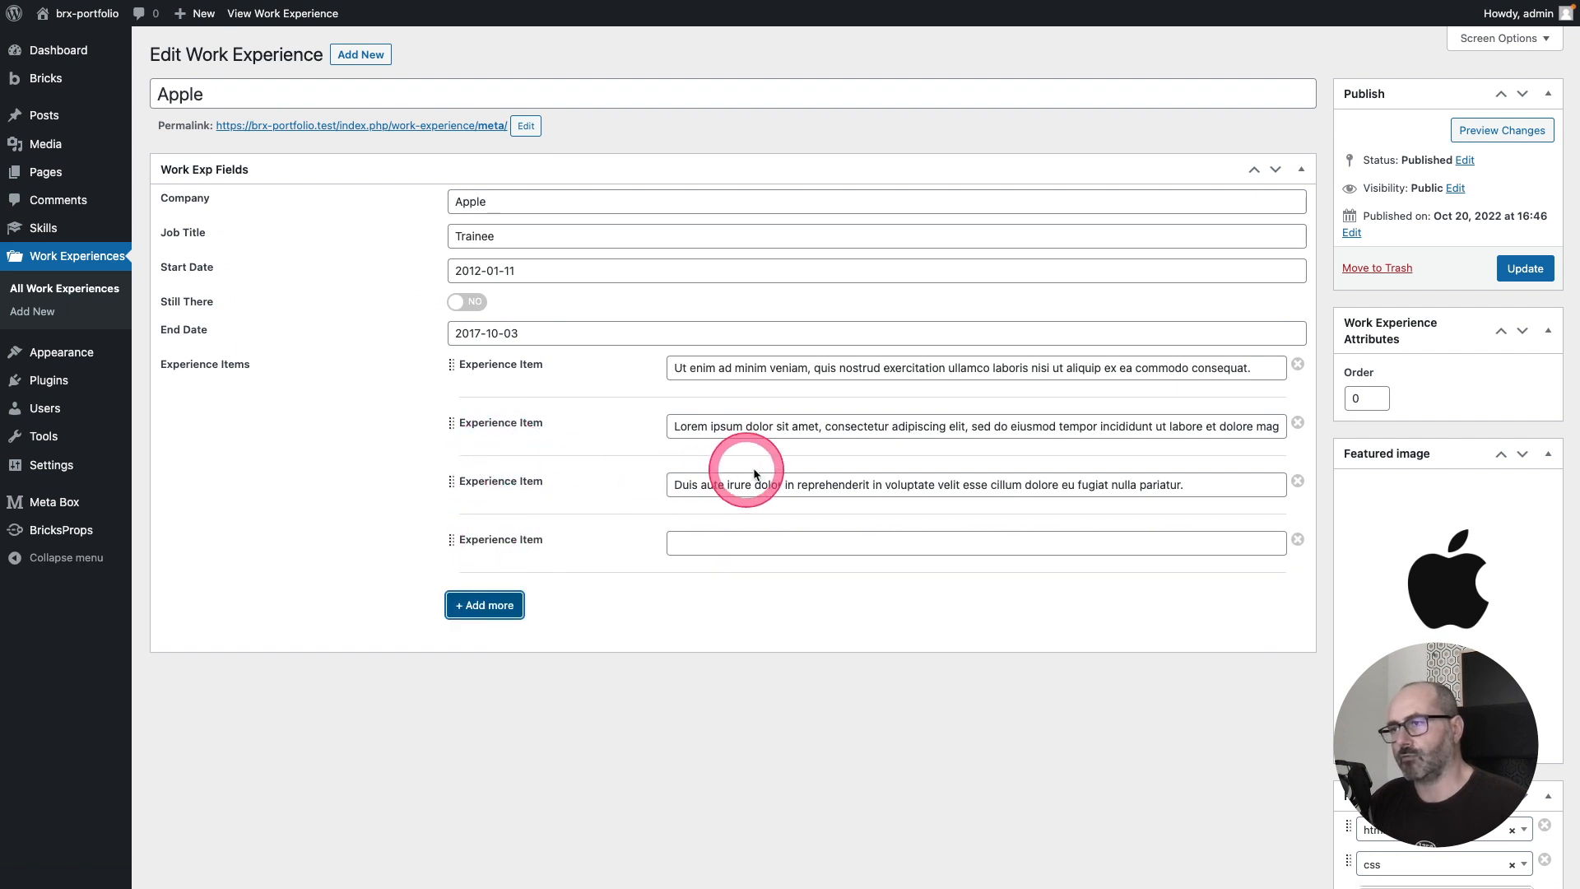
left_click(964, 485)
left_click_drag(962, 485, 762, 477)
key("super+c")
left_click(765, 542)
key("super+v")
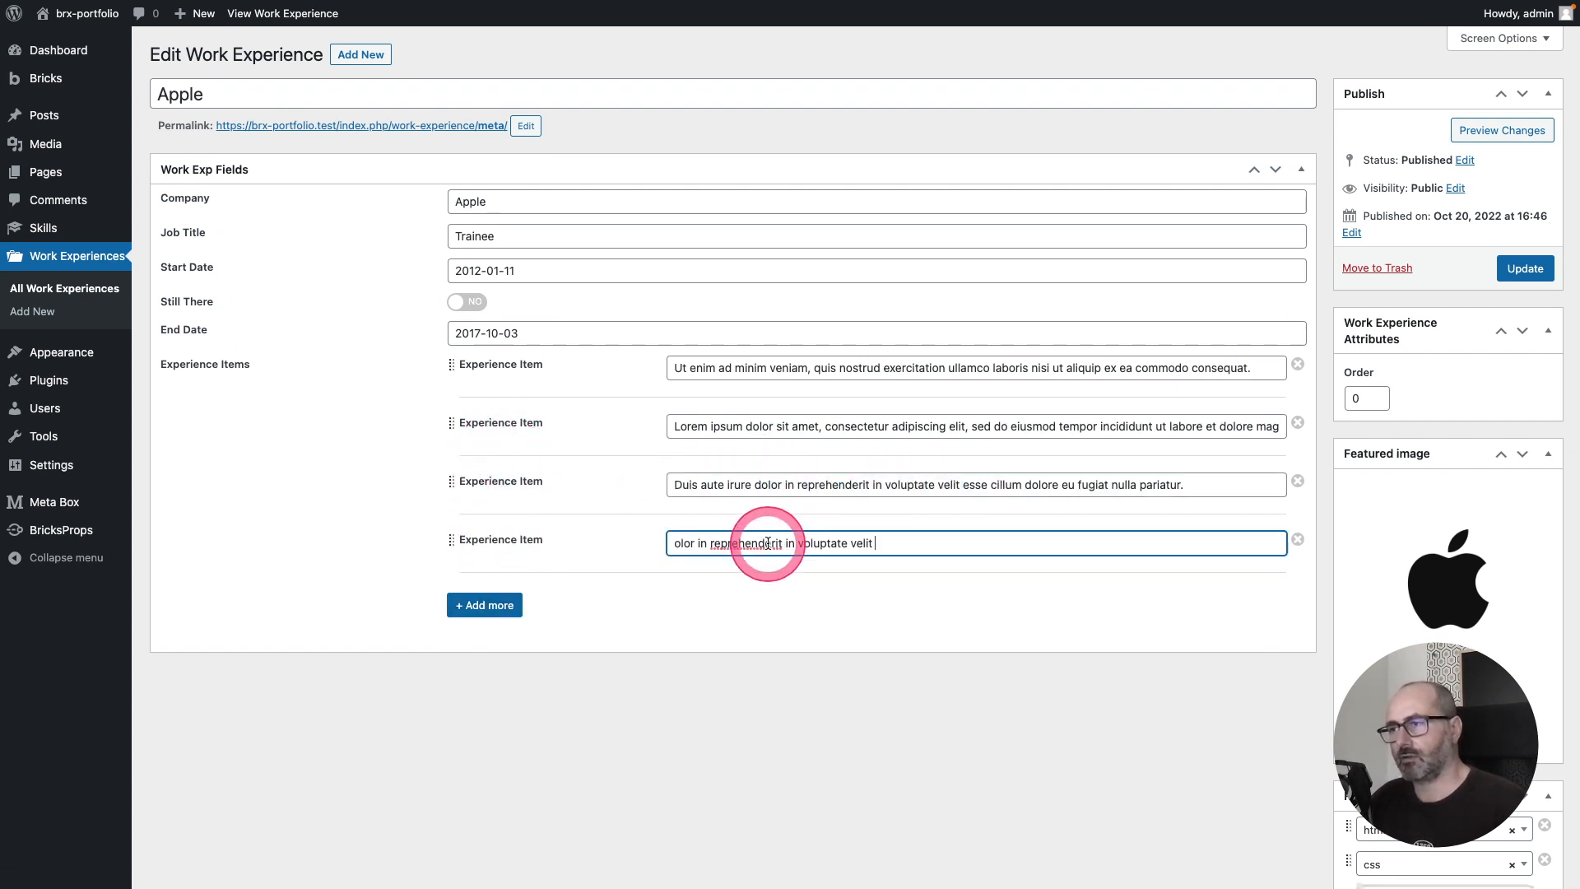
left_click(1522, 269)
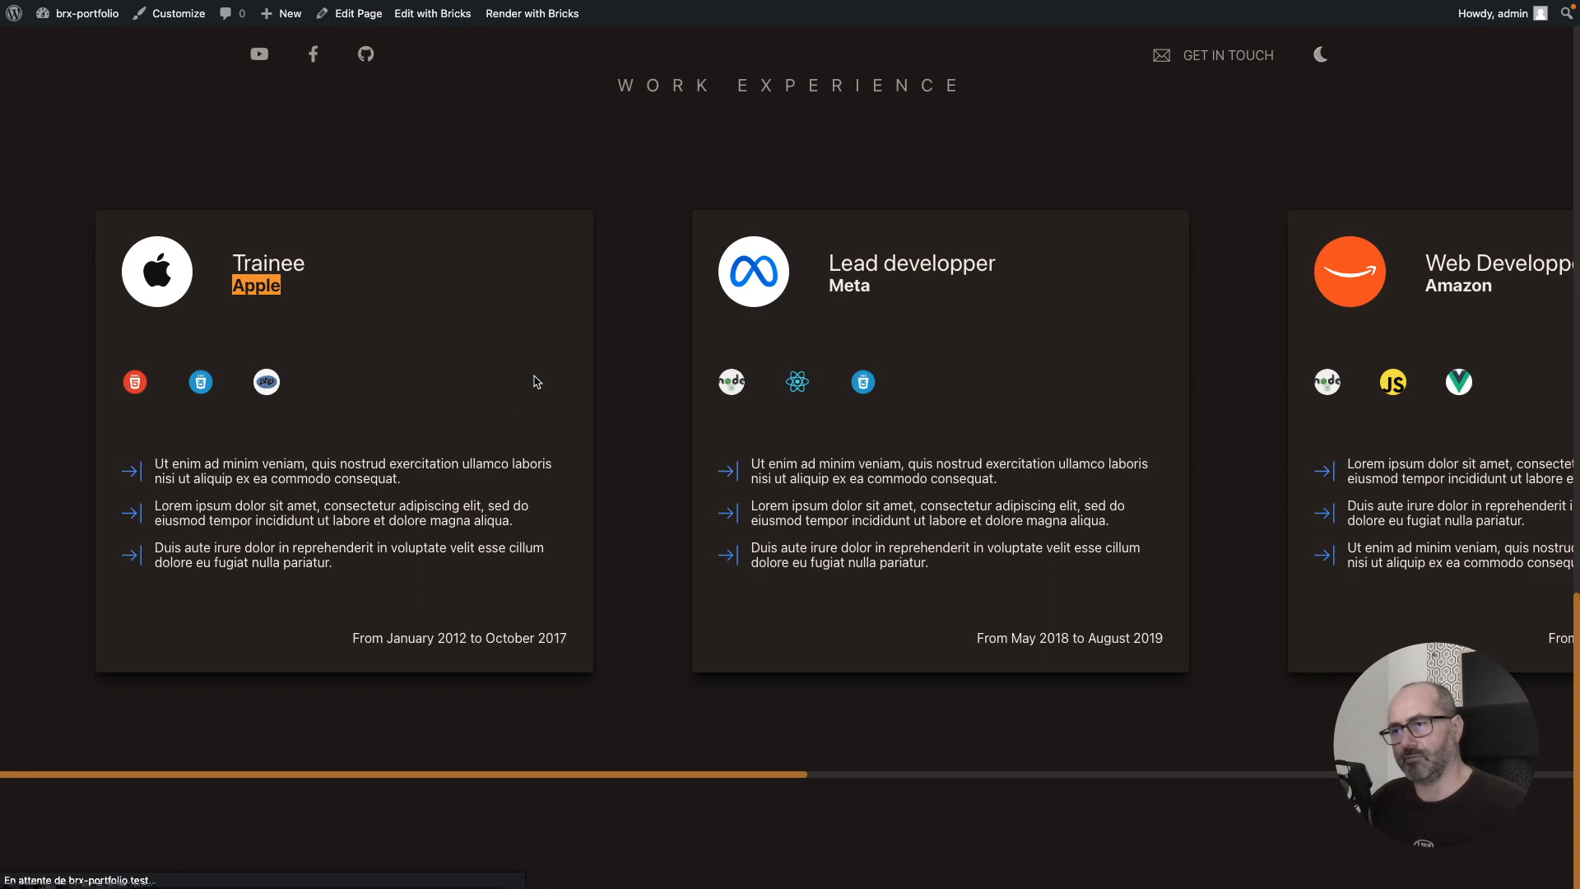
Step: Examine the work experience cards on the live Home page, checking the Apple items and the date ranges across the slider
scroll(532, 377, "down", 10)
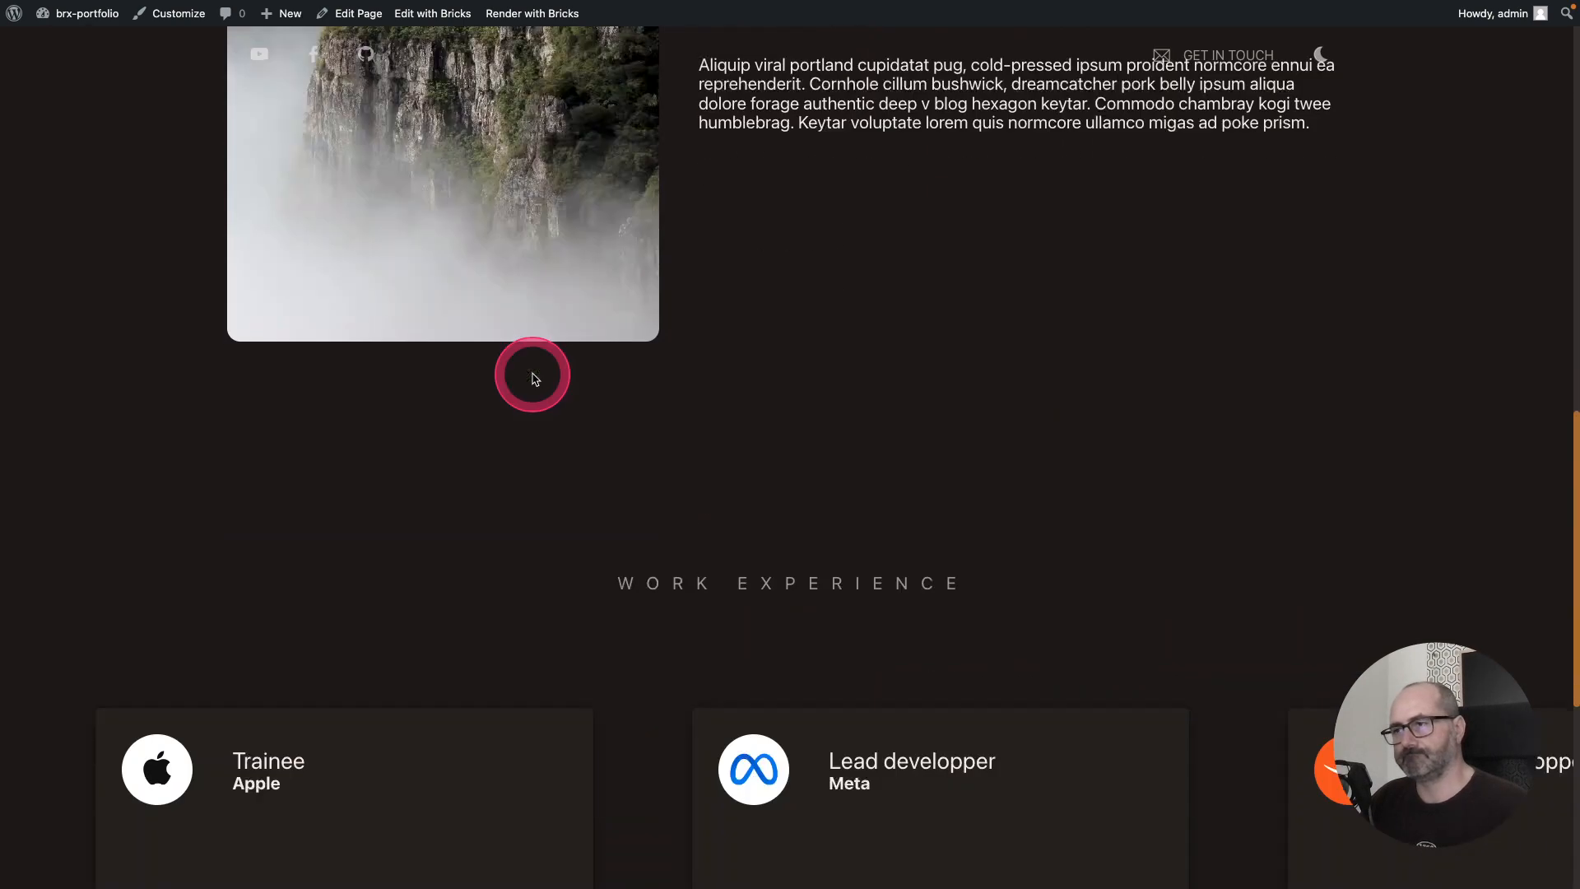
scroll(533, 377, "down", 6)
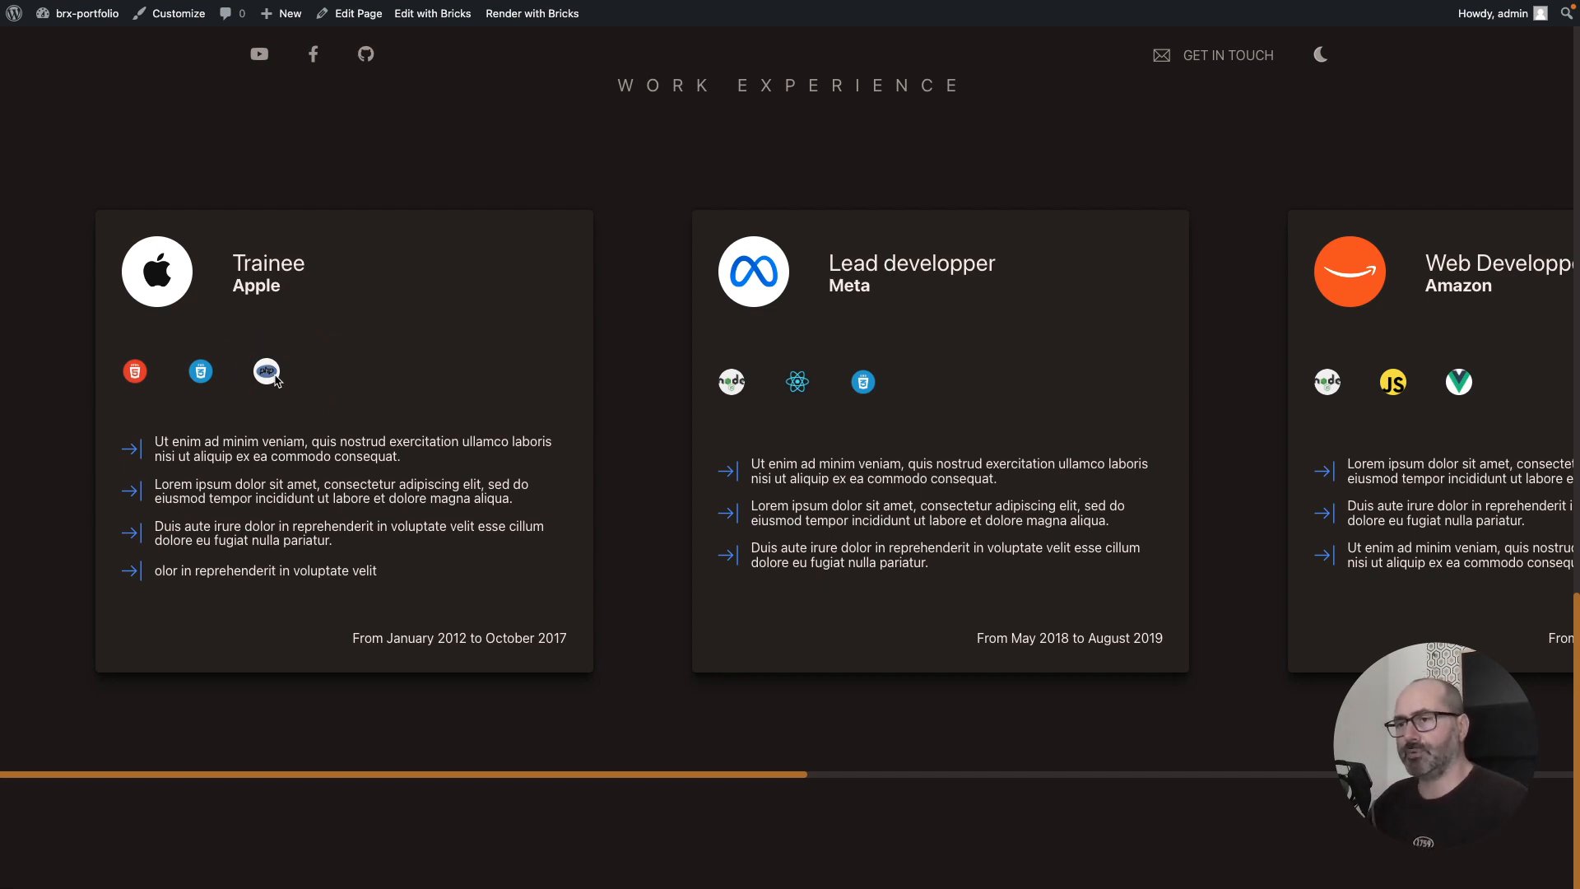
scroll(412, 381, "right", 10)
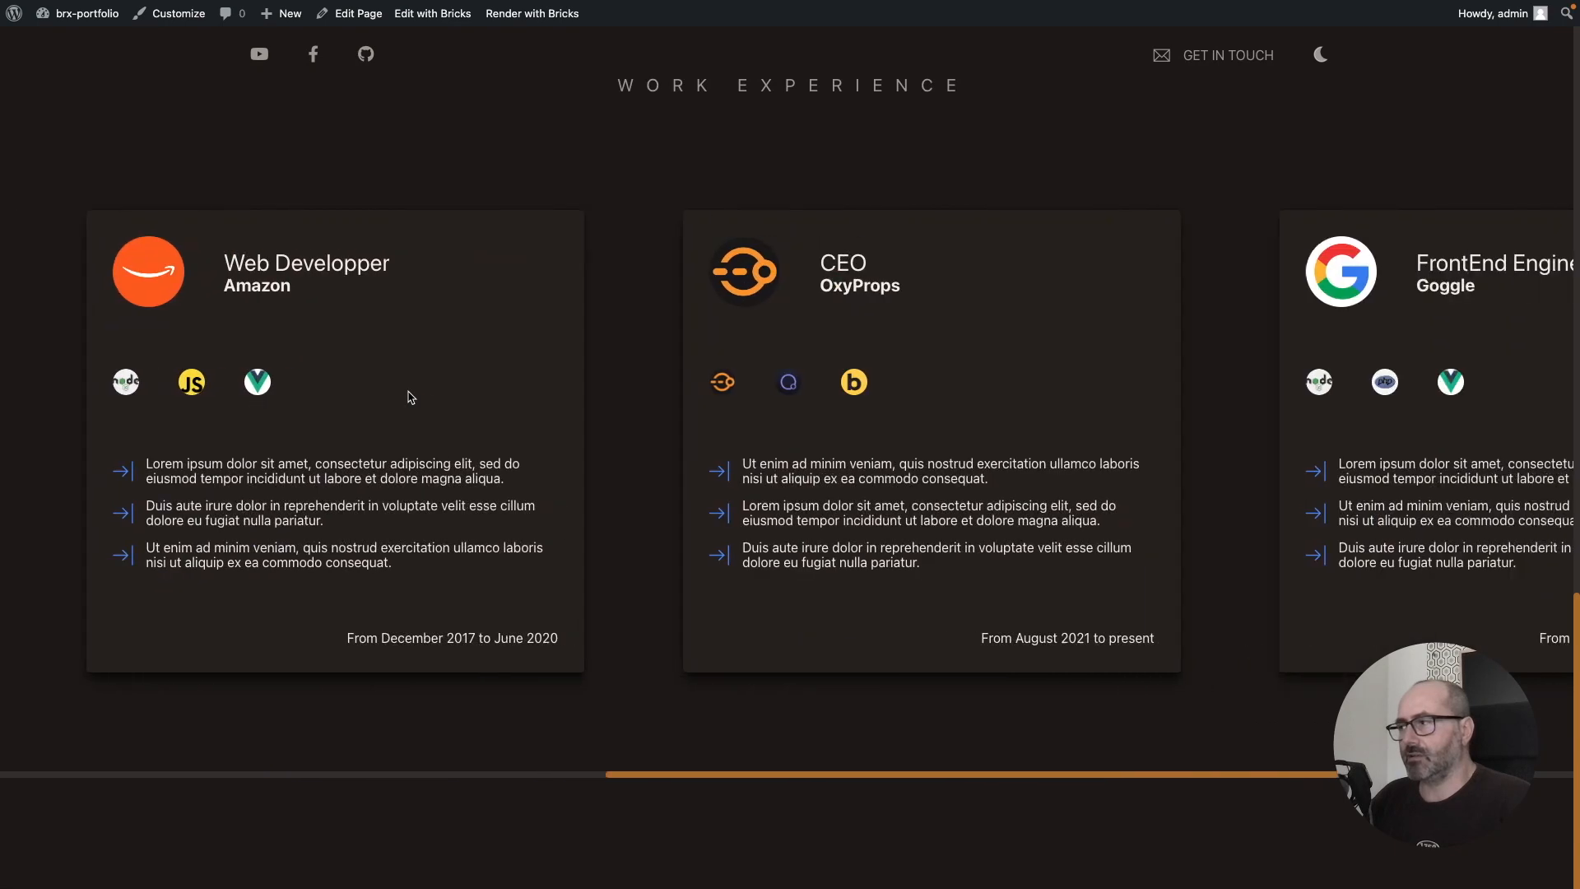
scroll(411, 398, "right", 3)
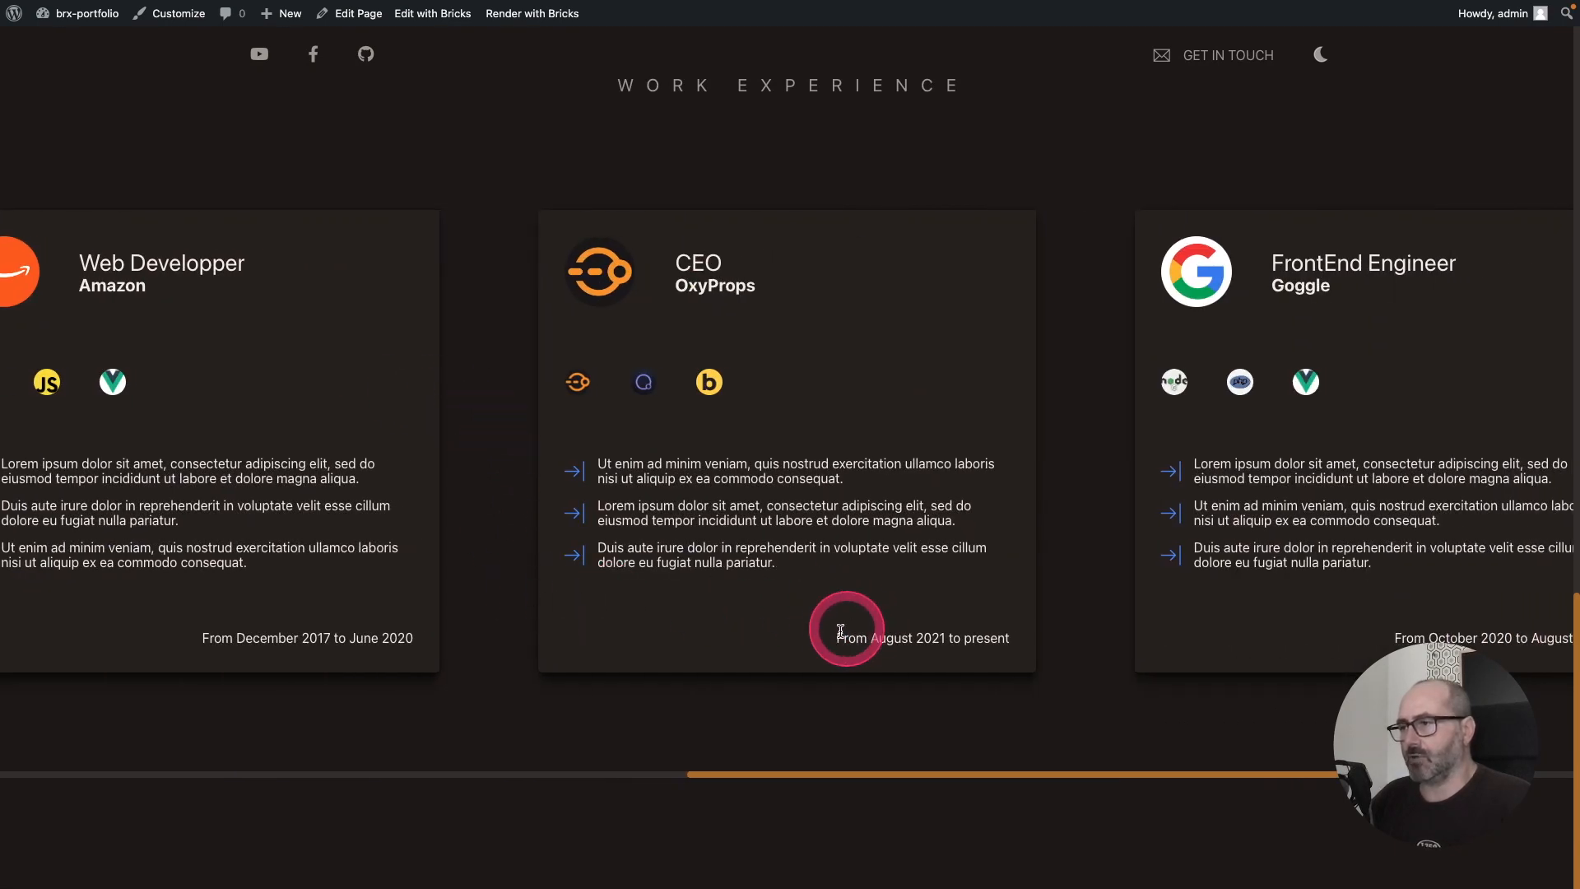
left_click_drag(840, 630, 1012, 638)
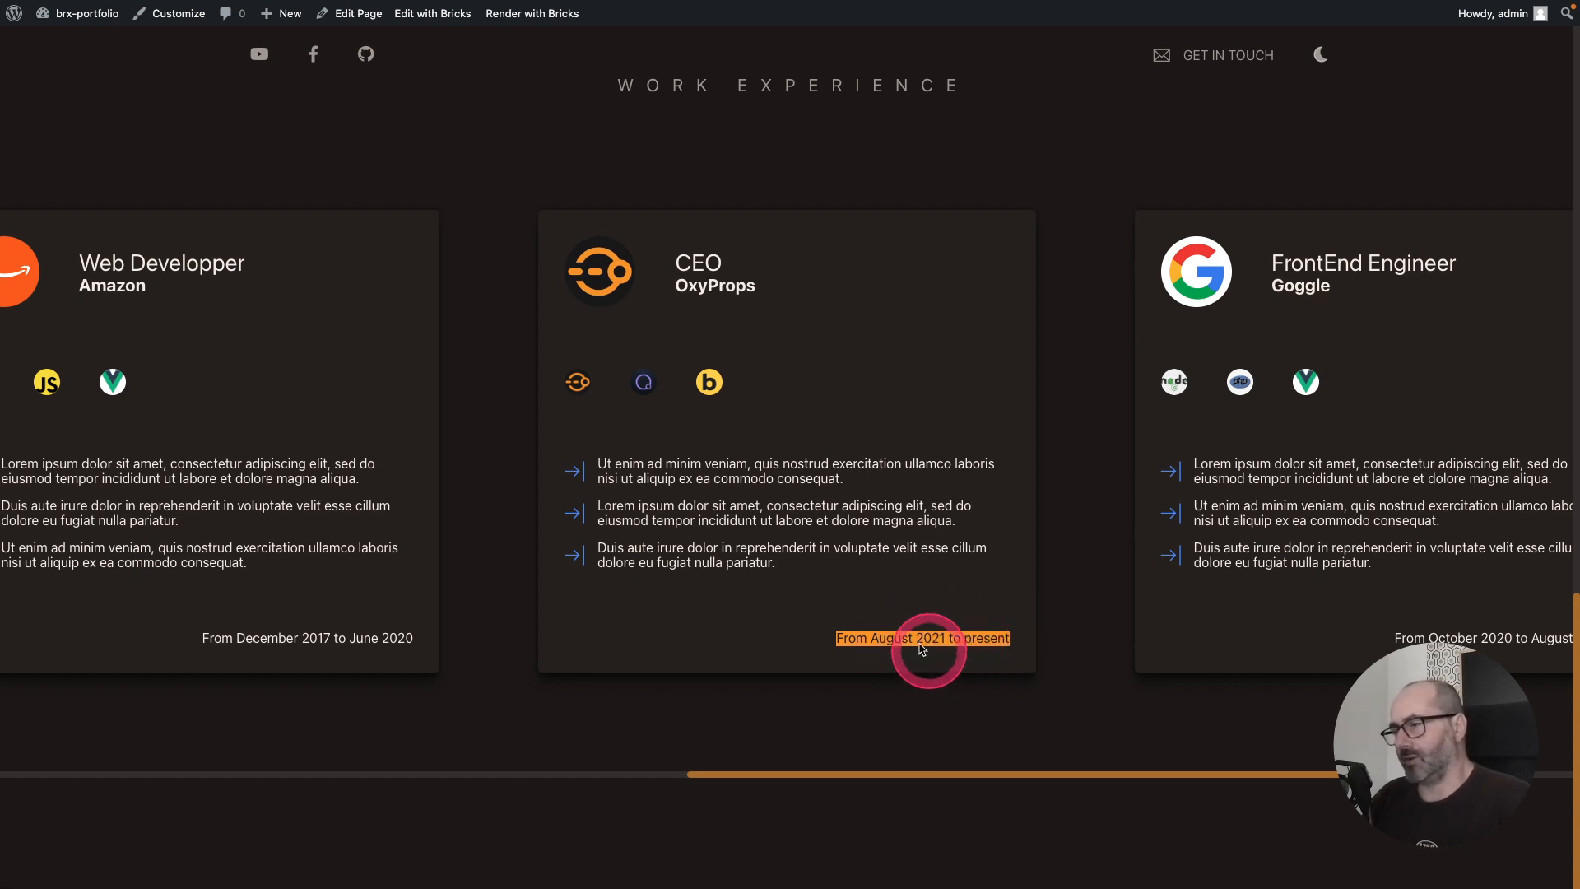
left_click(930, 656)
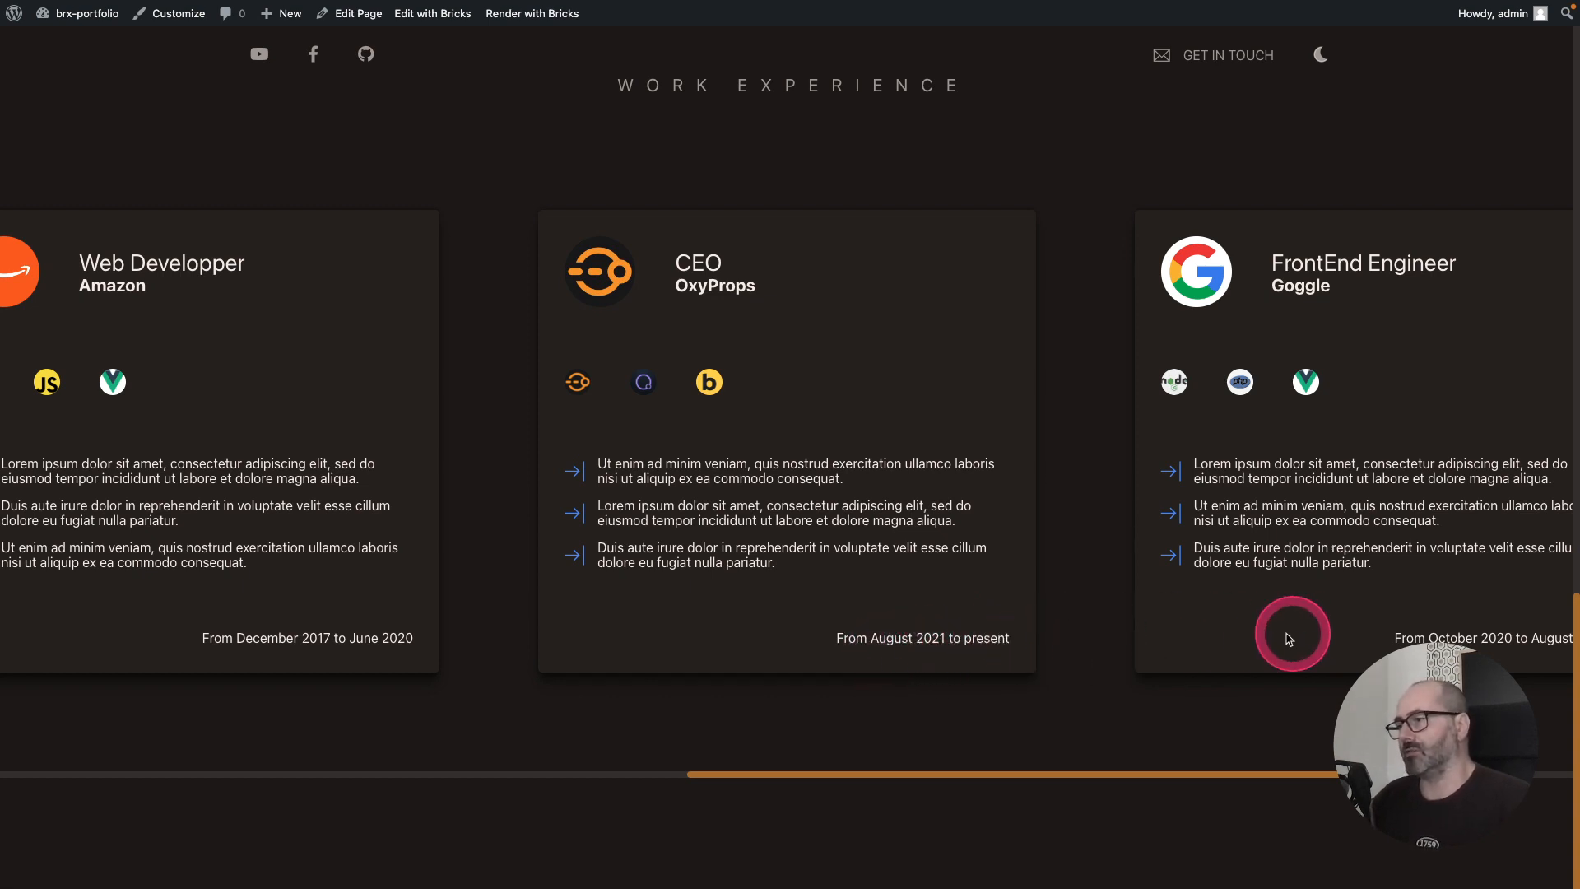
left_click_drag(1288, 640, 1204, 635)
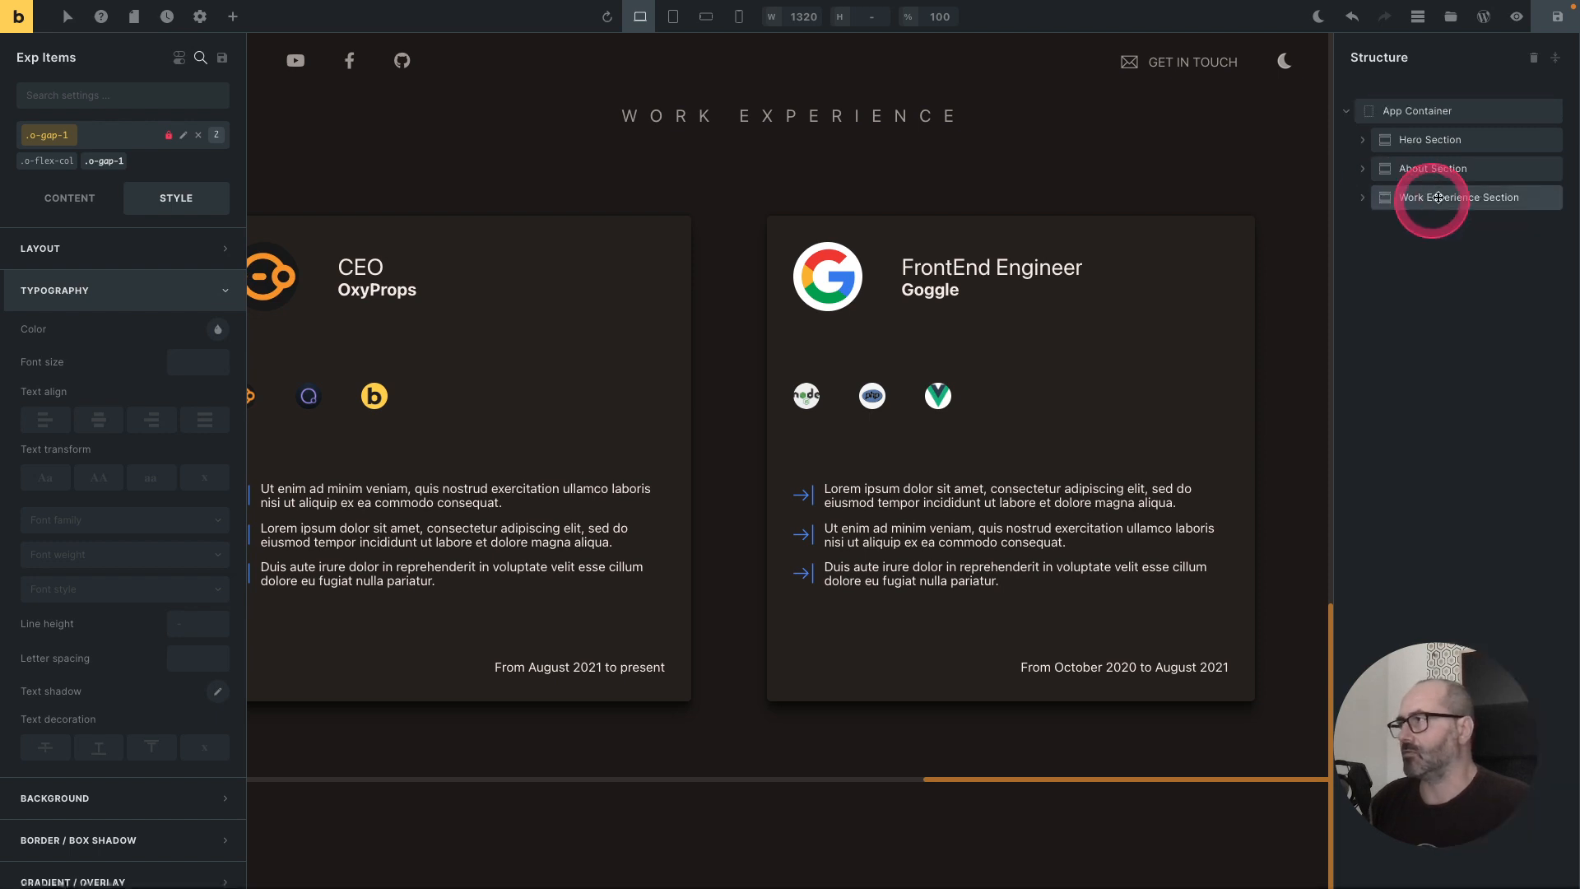
Step: Duplicate the About Section, place the copy below the Work Experience Section, and rename it Skills Section
right_click(1426, 171)
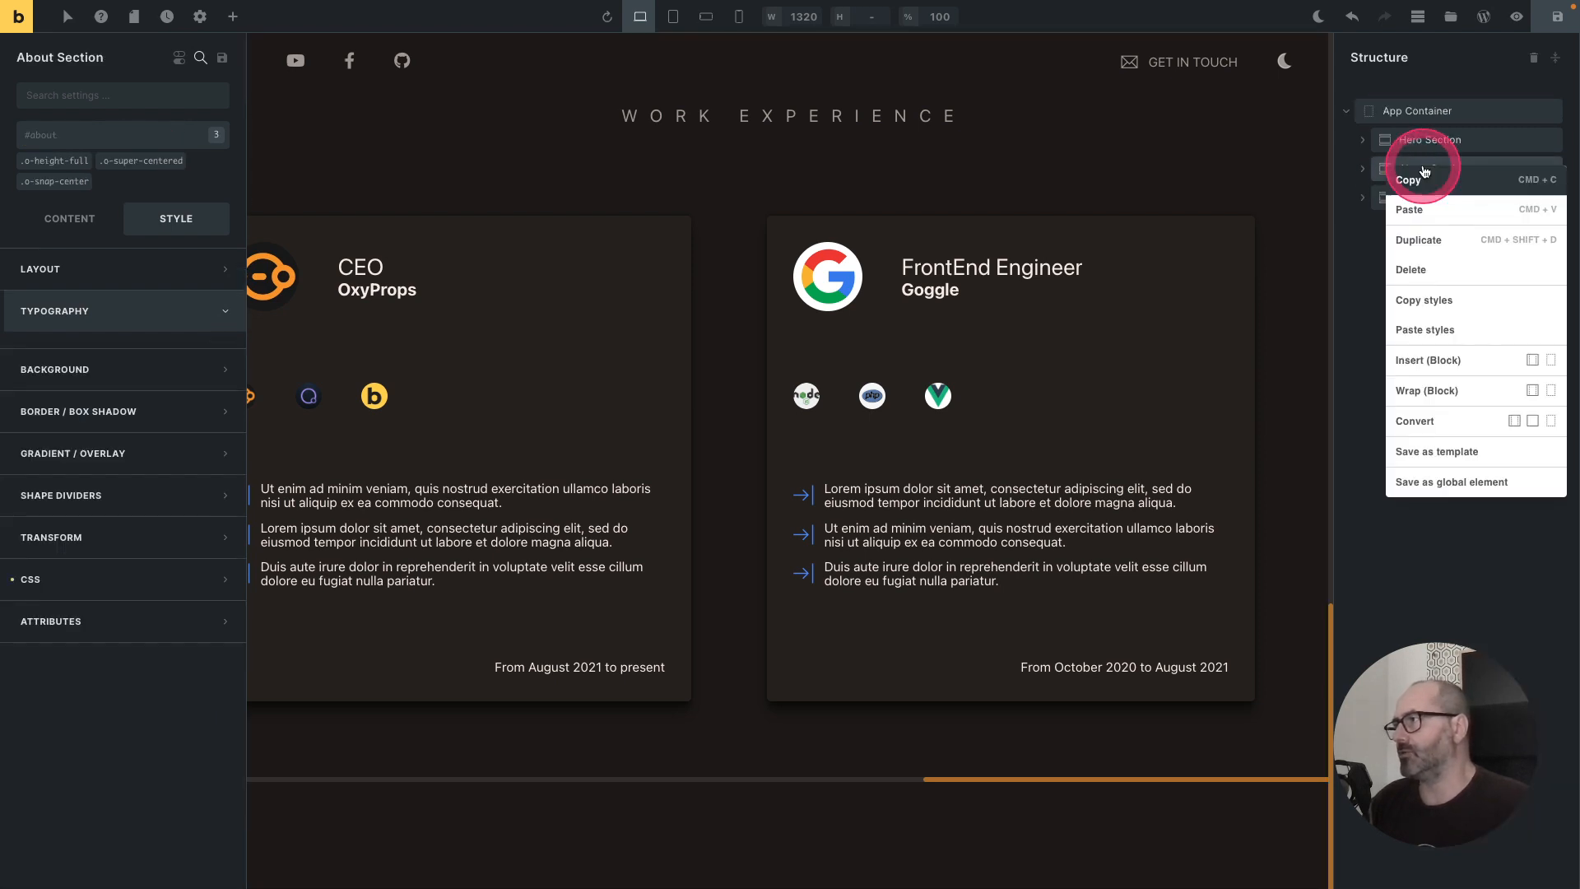
left_click(1443, 240)
left_click_drag(1425, 231, 1423, 185)
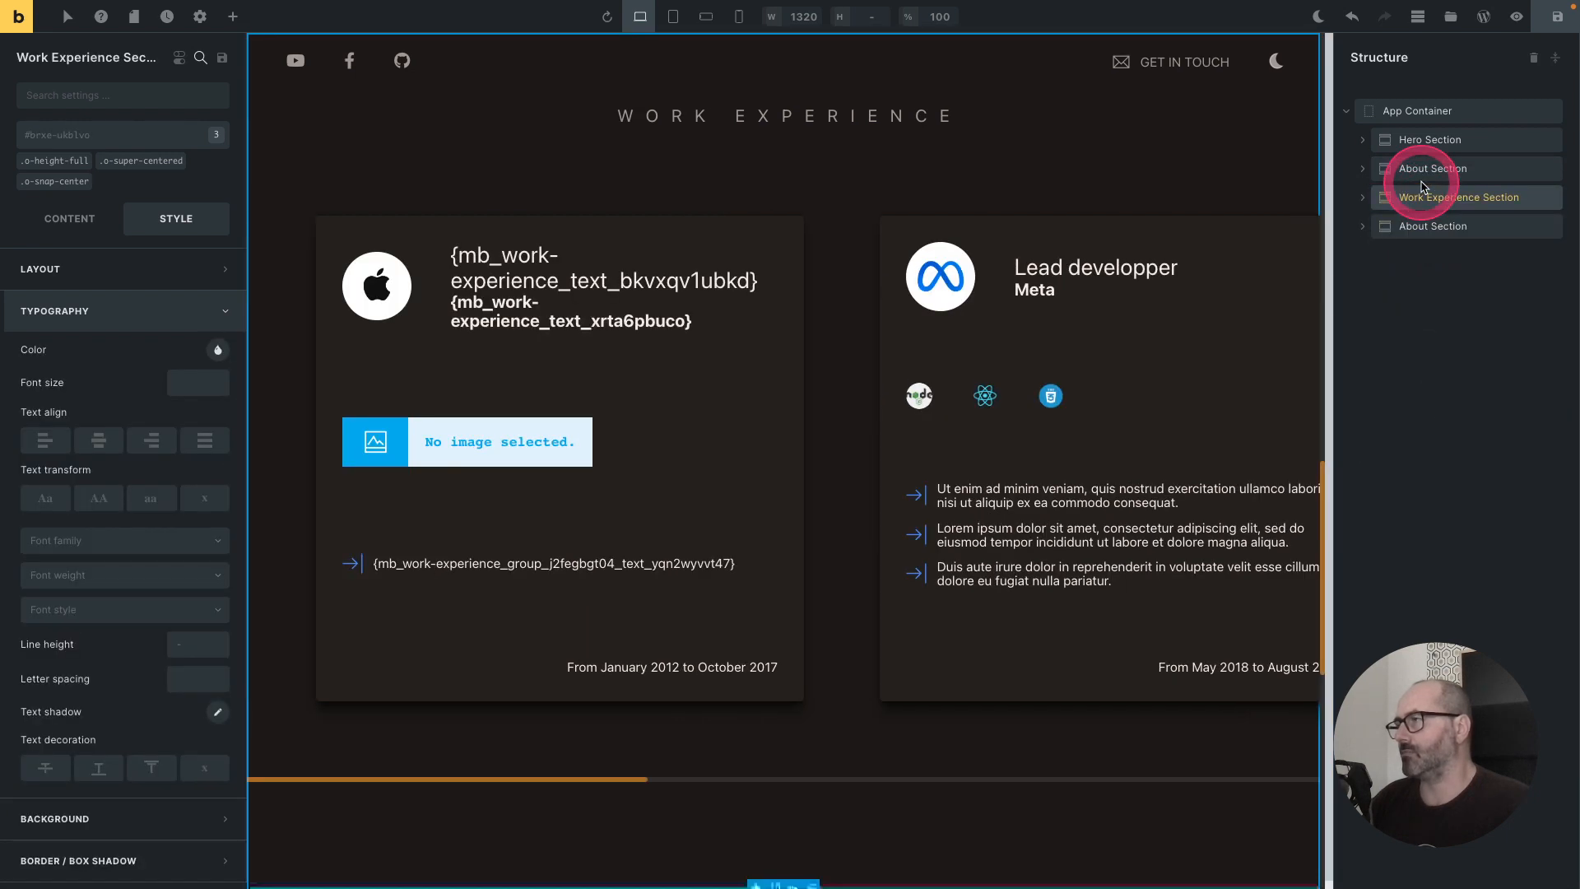
left_click(1416, 230)
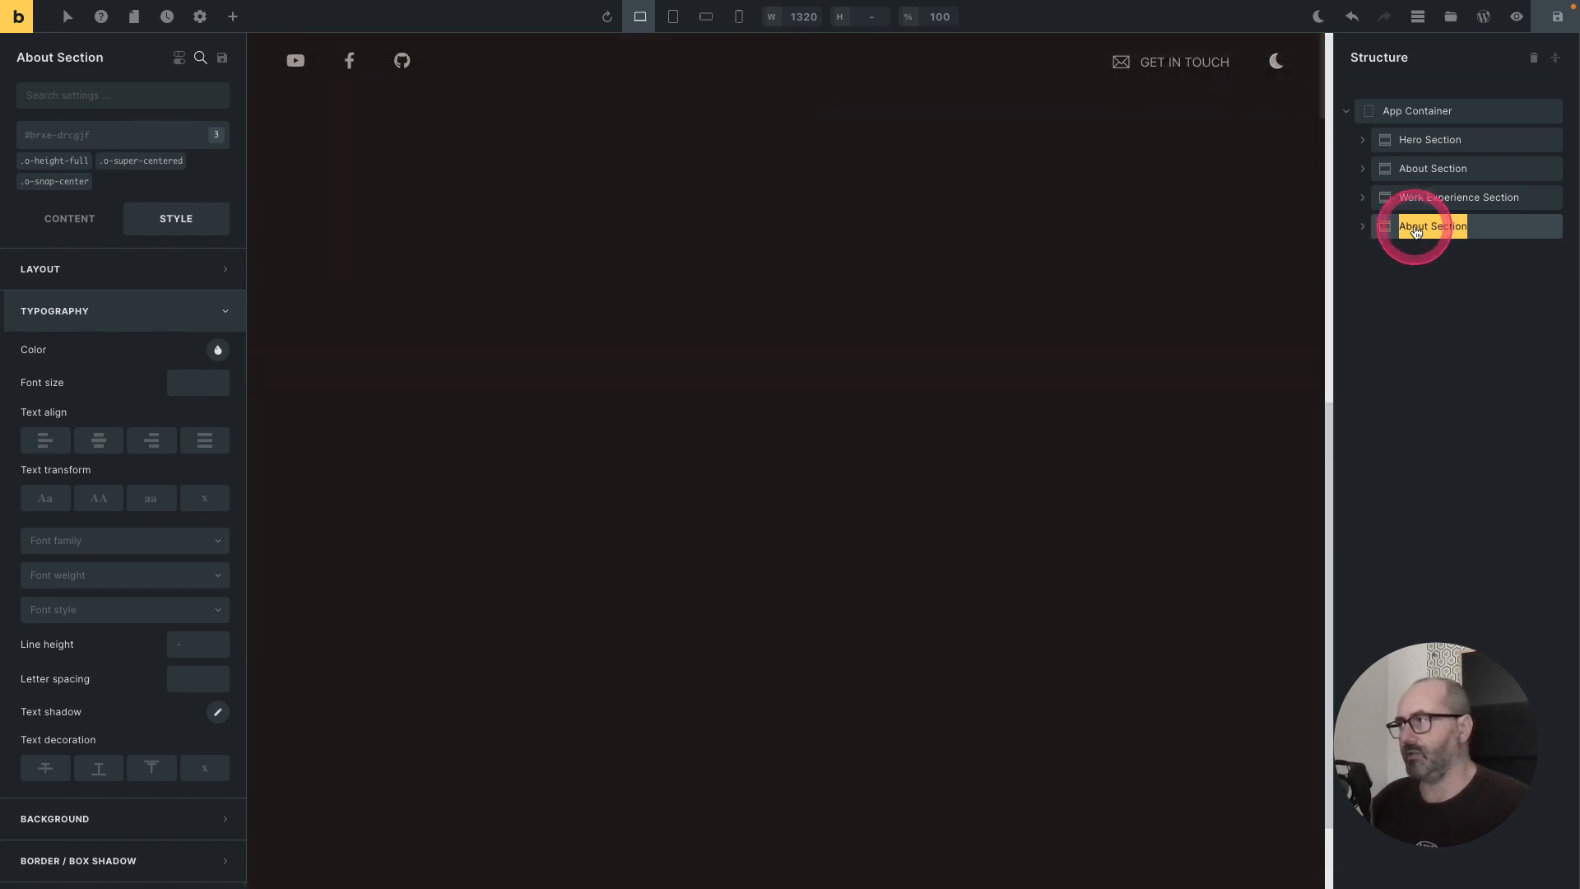
double_click(1415, 228)
type("Skills")
scroll(1135, 288, "up", 10)
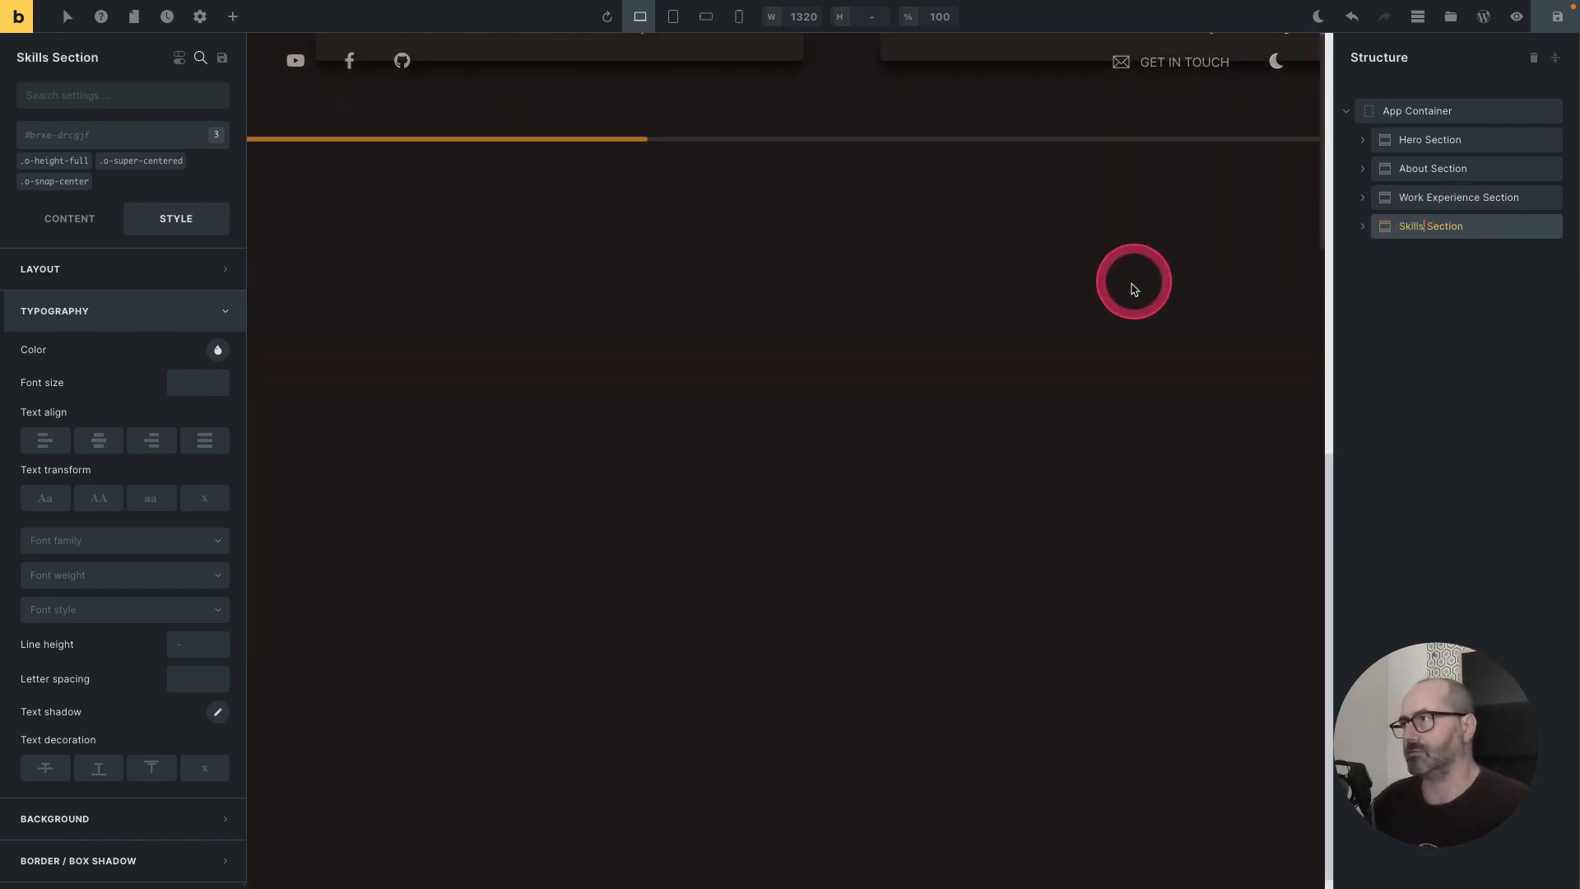
Step: Delete the Grid 2-3 element from the Skills Section's container and change the section heading to Skills
left_click(1362, 227)
left_click(1396, 313)
right_click(1491, 313)
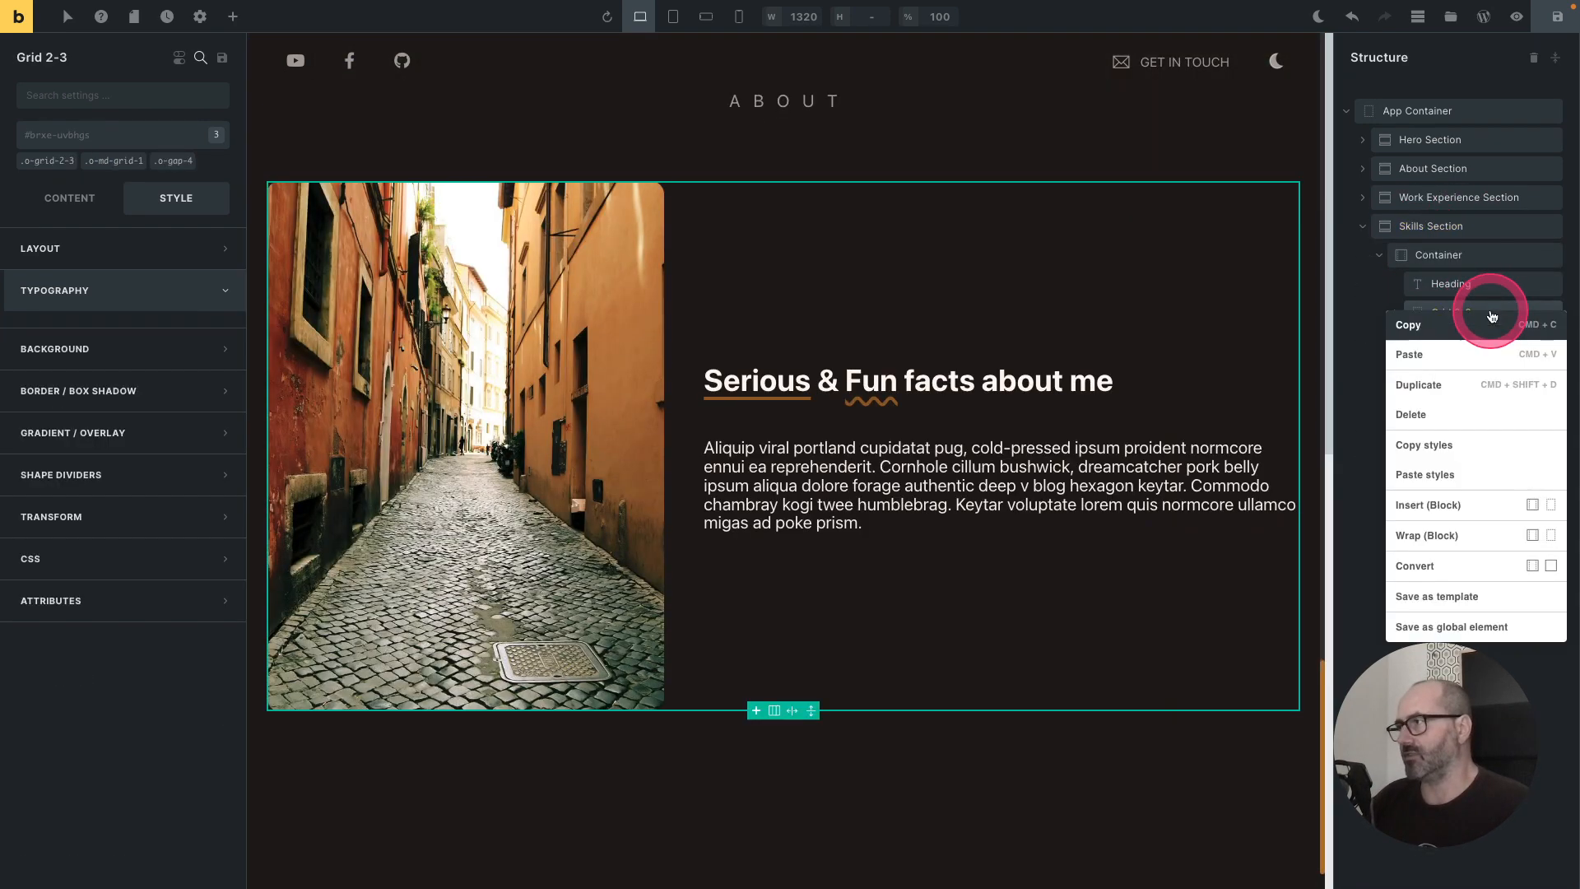
left_click(1494, 420)
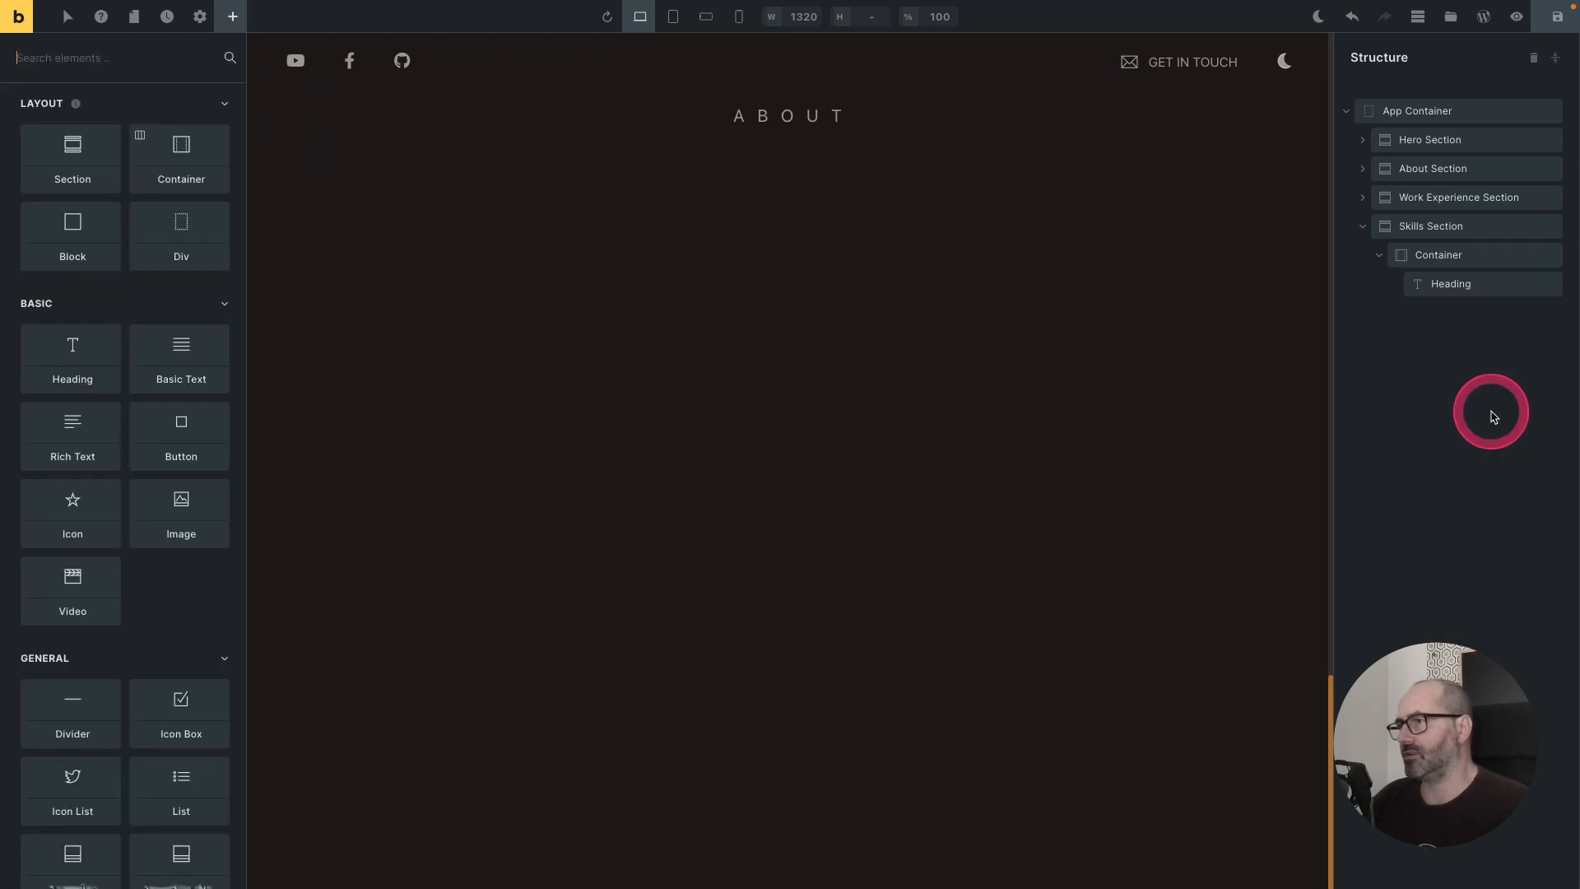
left_click(1444, 286)
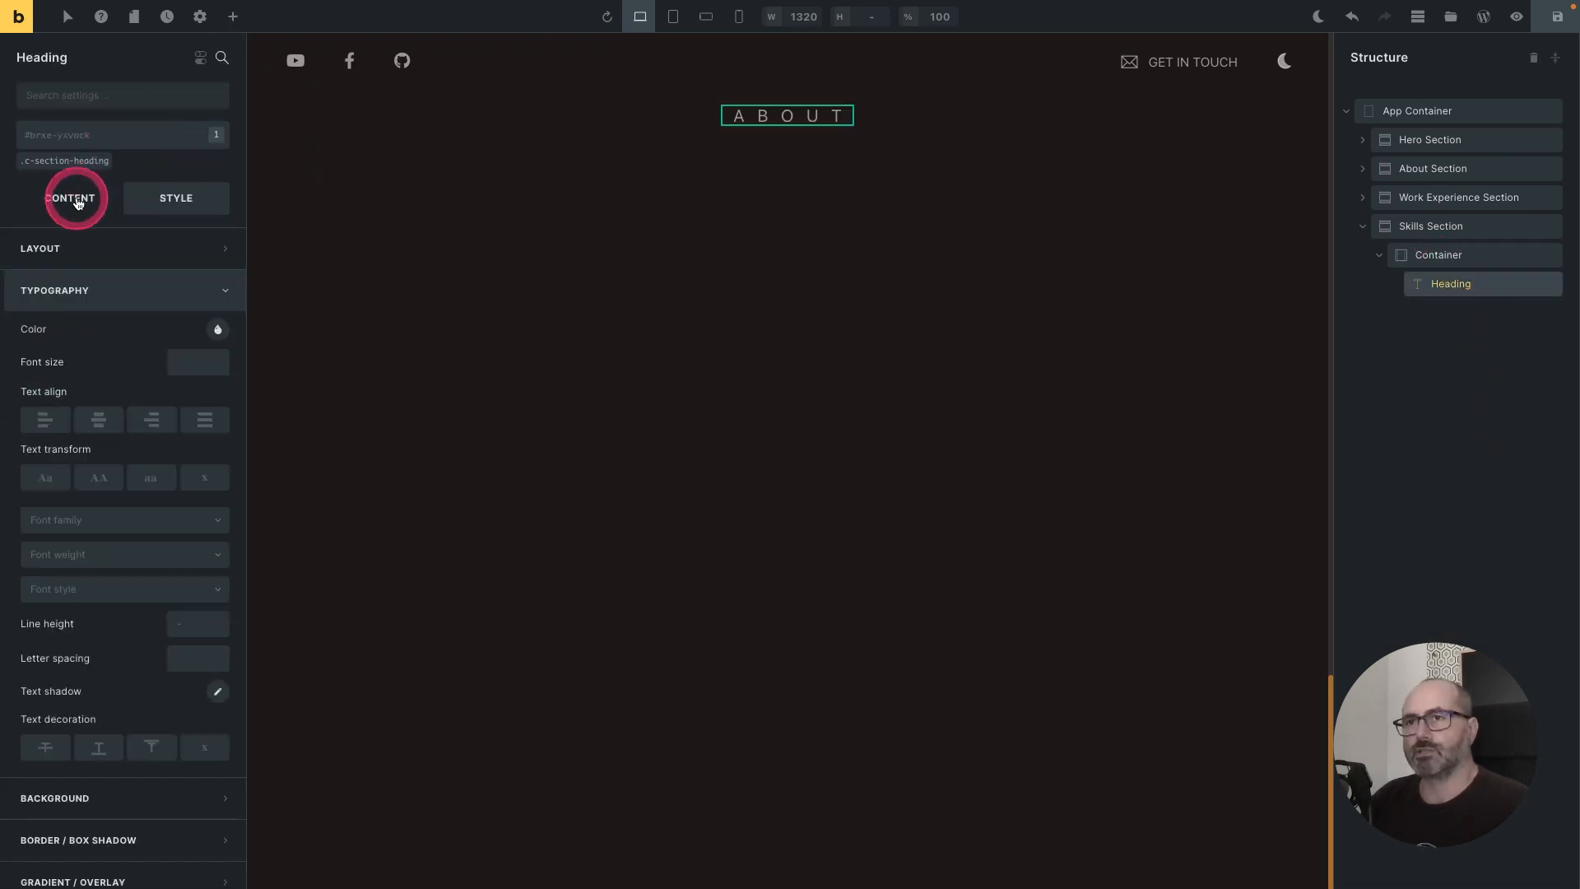
left_click(91, 215)
double_click(76, 249)
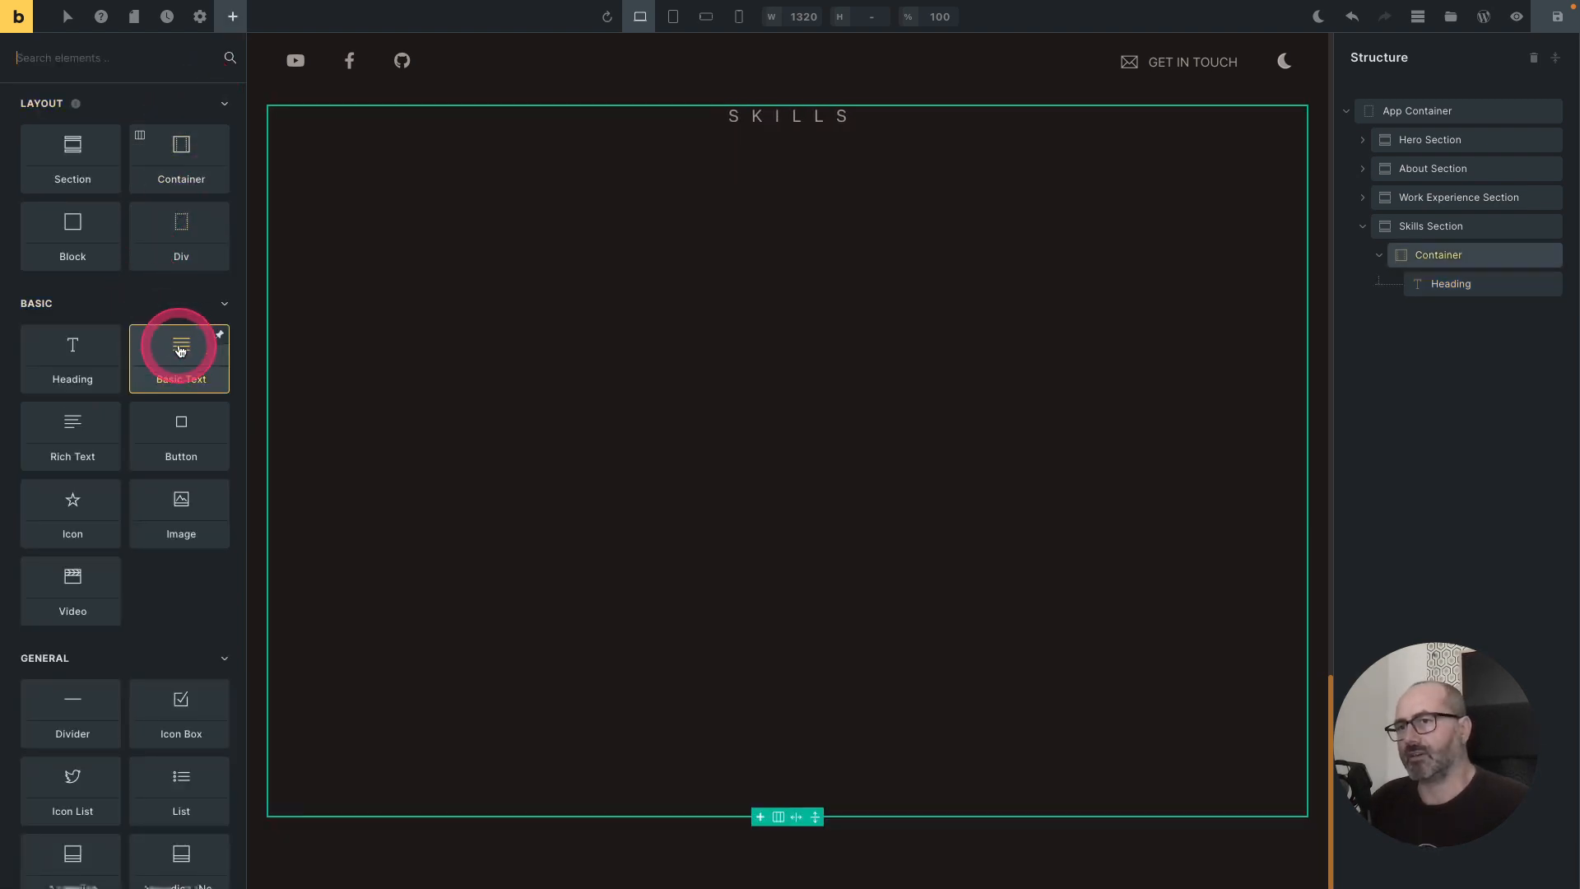
Step: Add a Basic Text below the heading reading "These are the skills I can leverage for you.<br>Hover any of them to reveal my current proficiency"
left_click(180, 346)
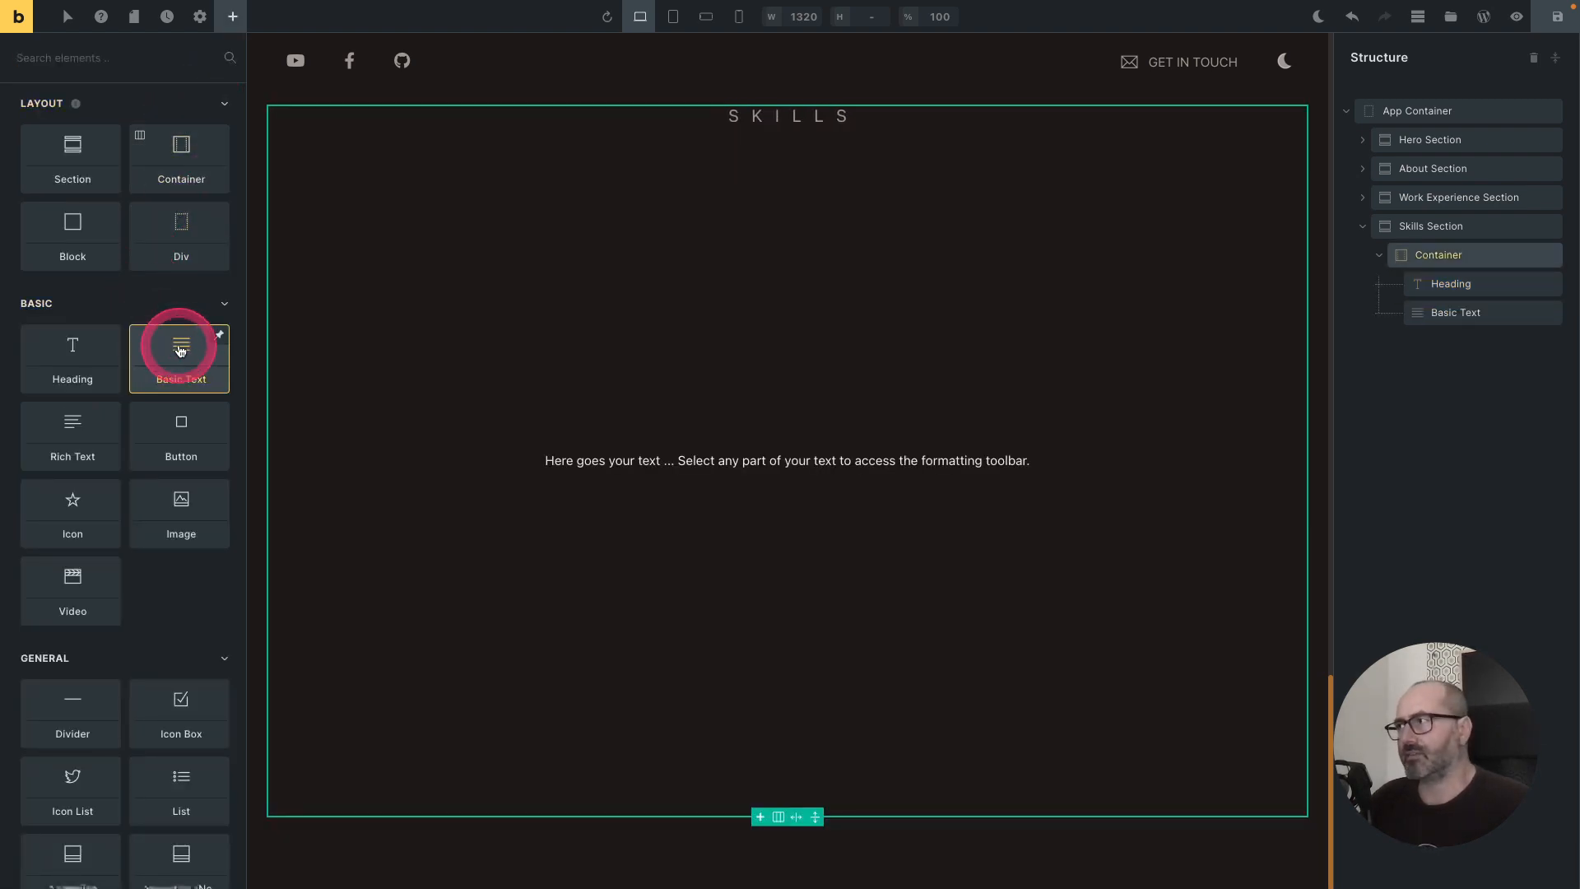
triple_click(142, 252)
type("These are the skills I can leverage for you. Hover any of them to reveal my current proficiency")
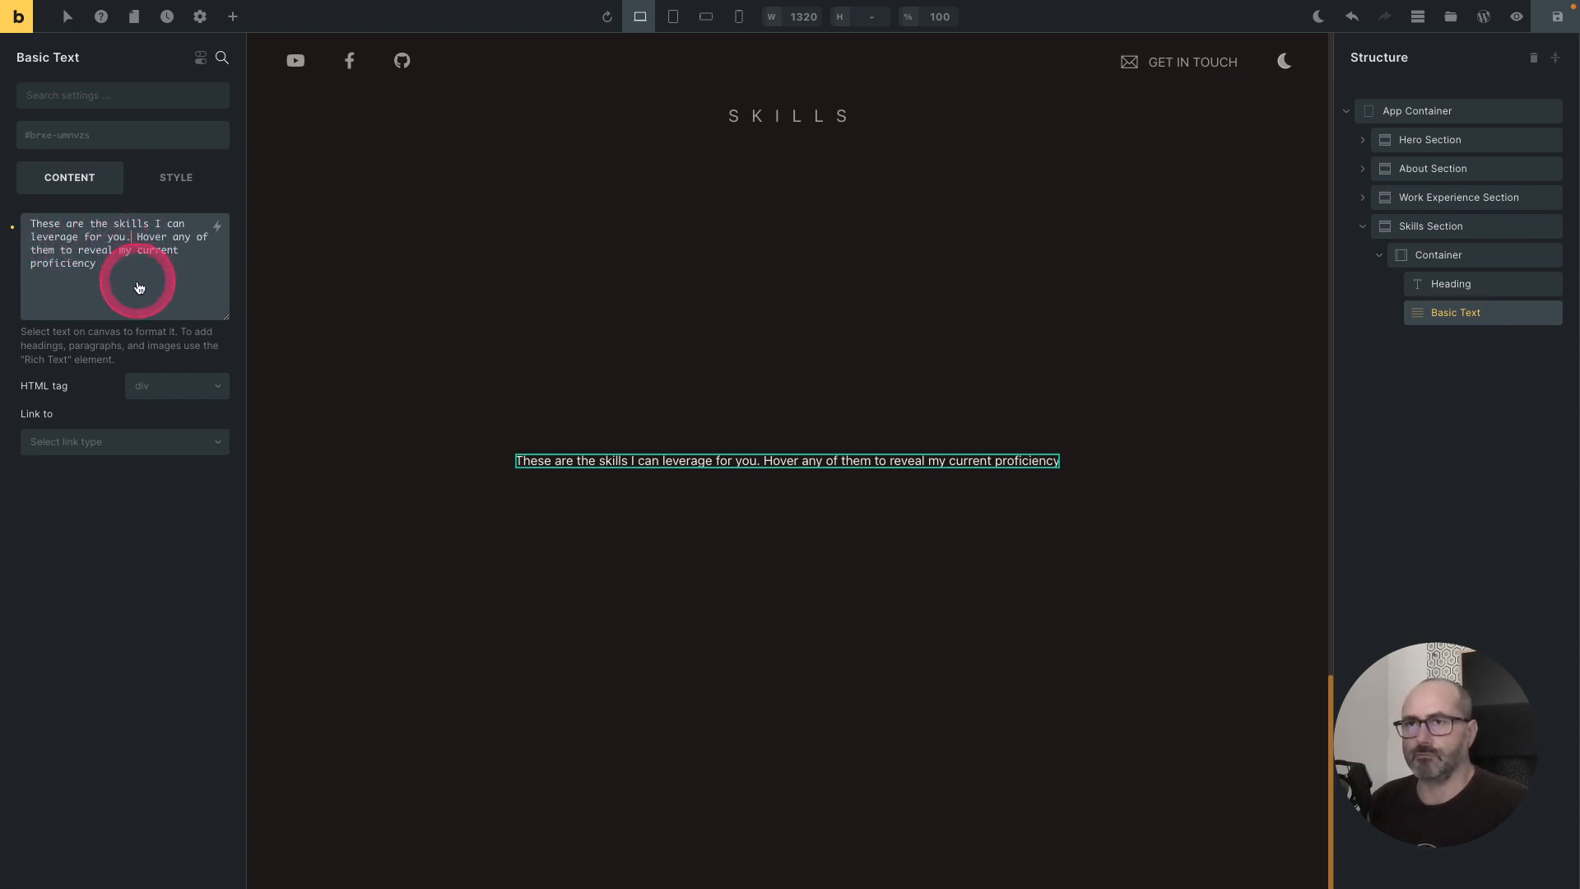
key("Delete")
type("<br>")
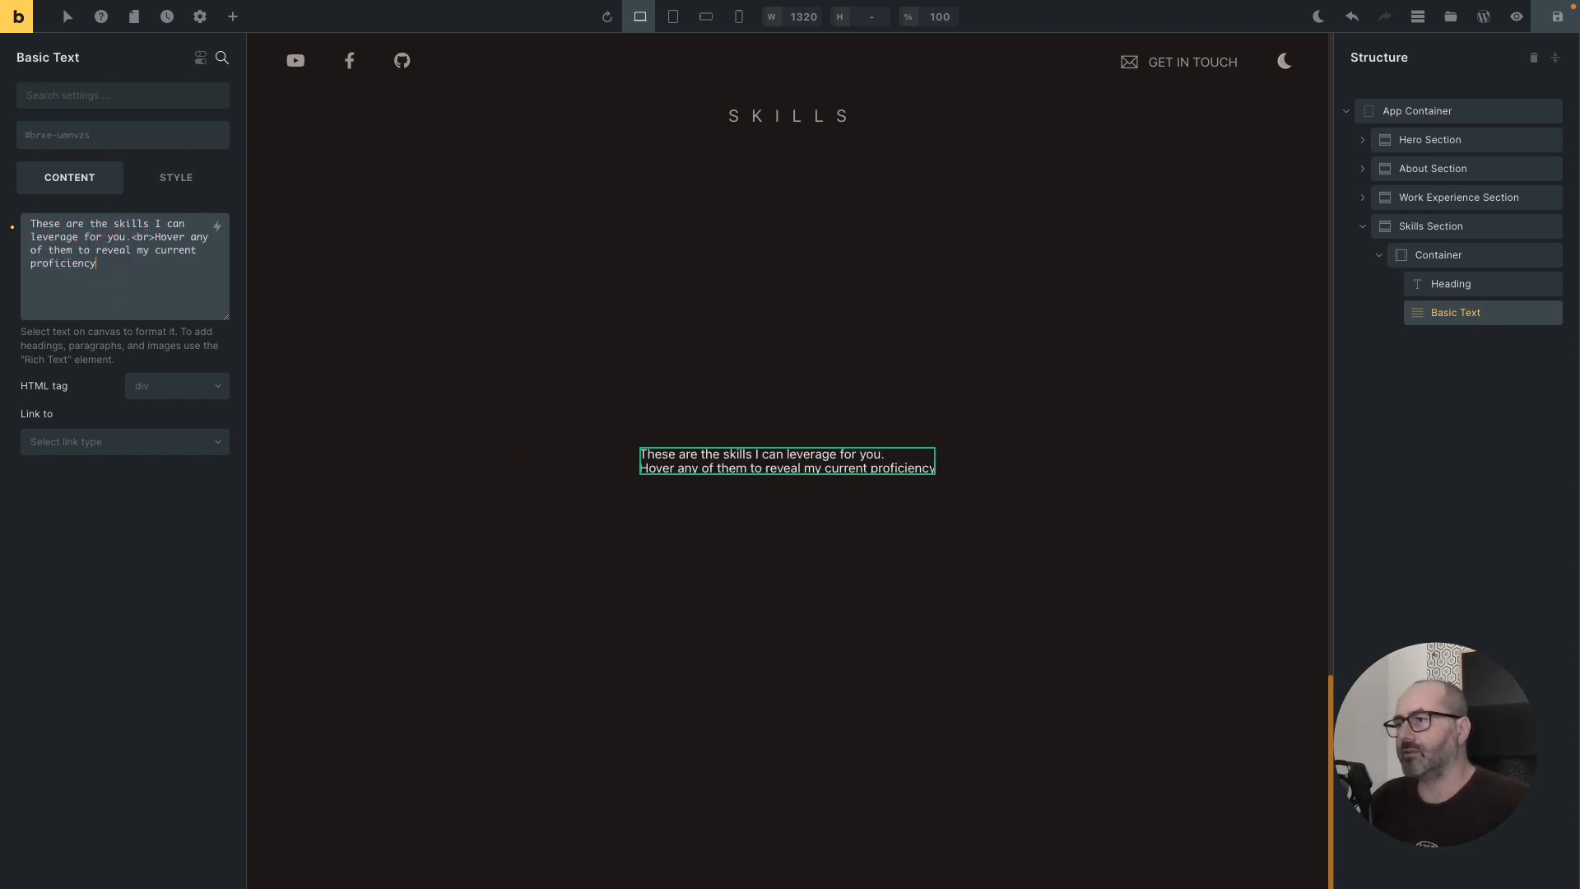
Step: Set the Basic Text's font size to fluid size 3 and its maximum width to the Content 2 reading preset
left_click(176, 176)
left_click(191, 343)
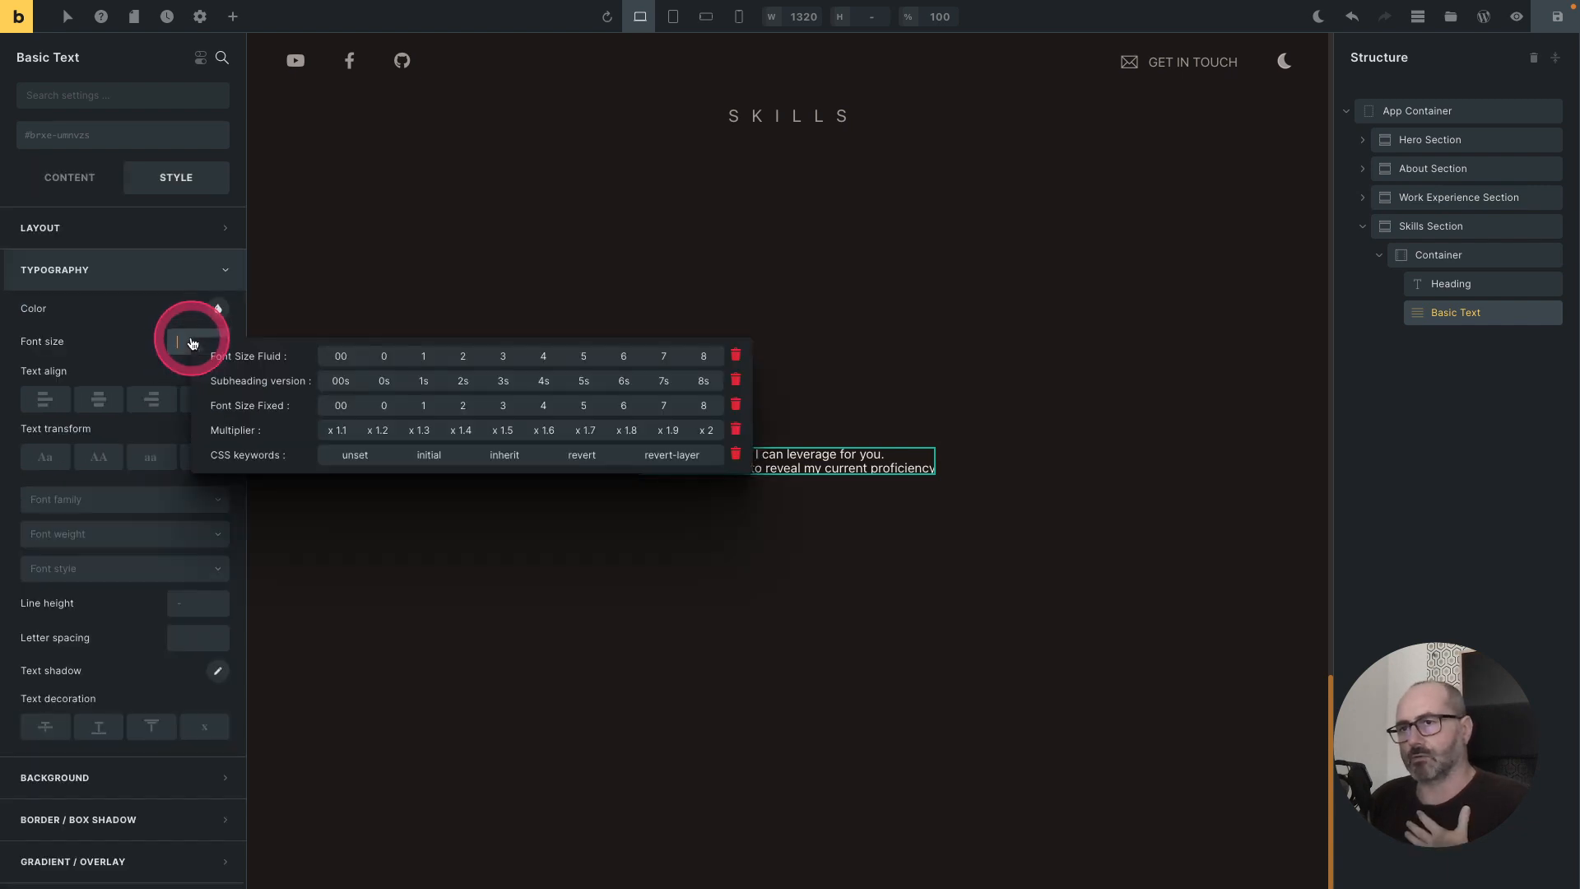
left_click(502, 356)
left_click(156, 228)
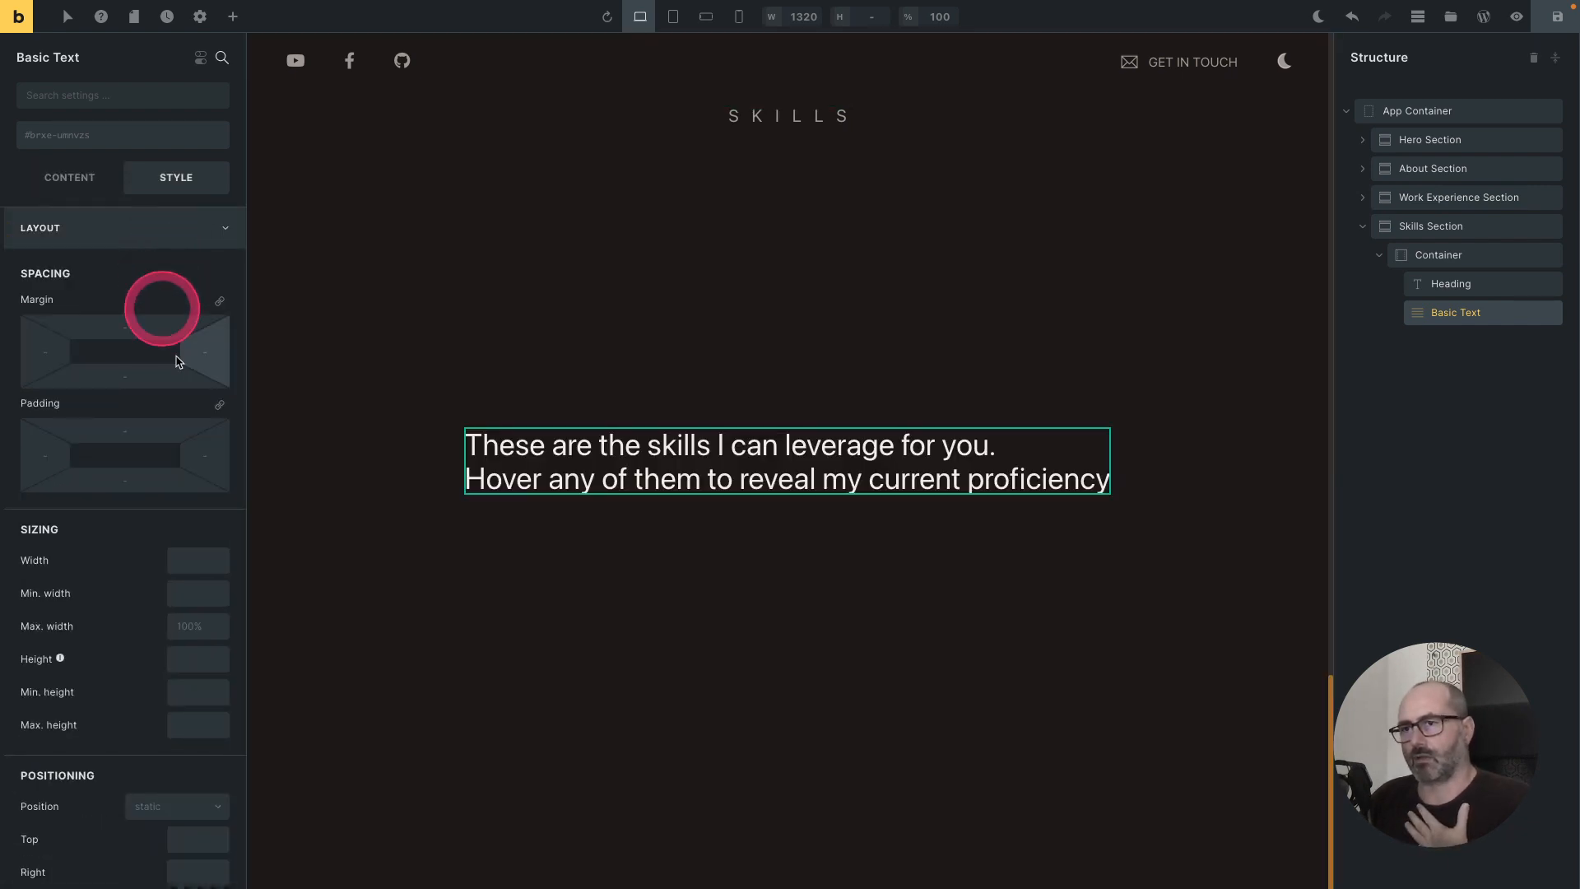
right_click(189, 627)
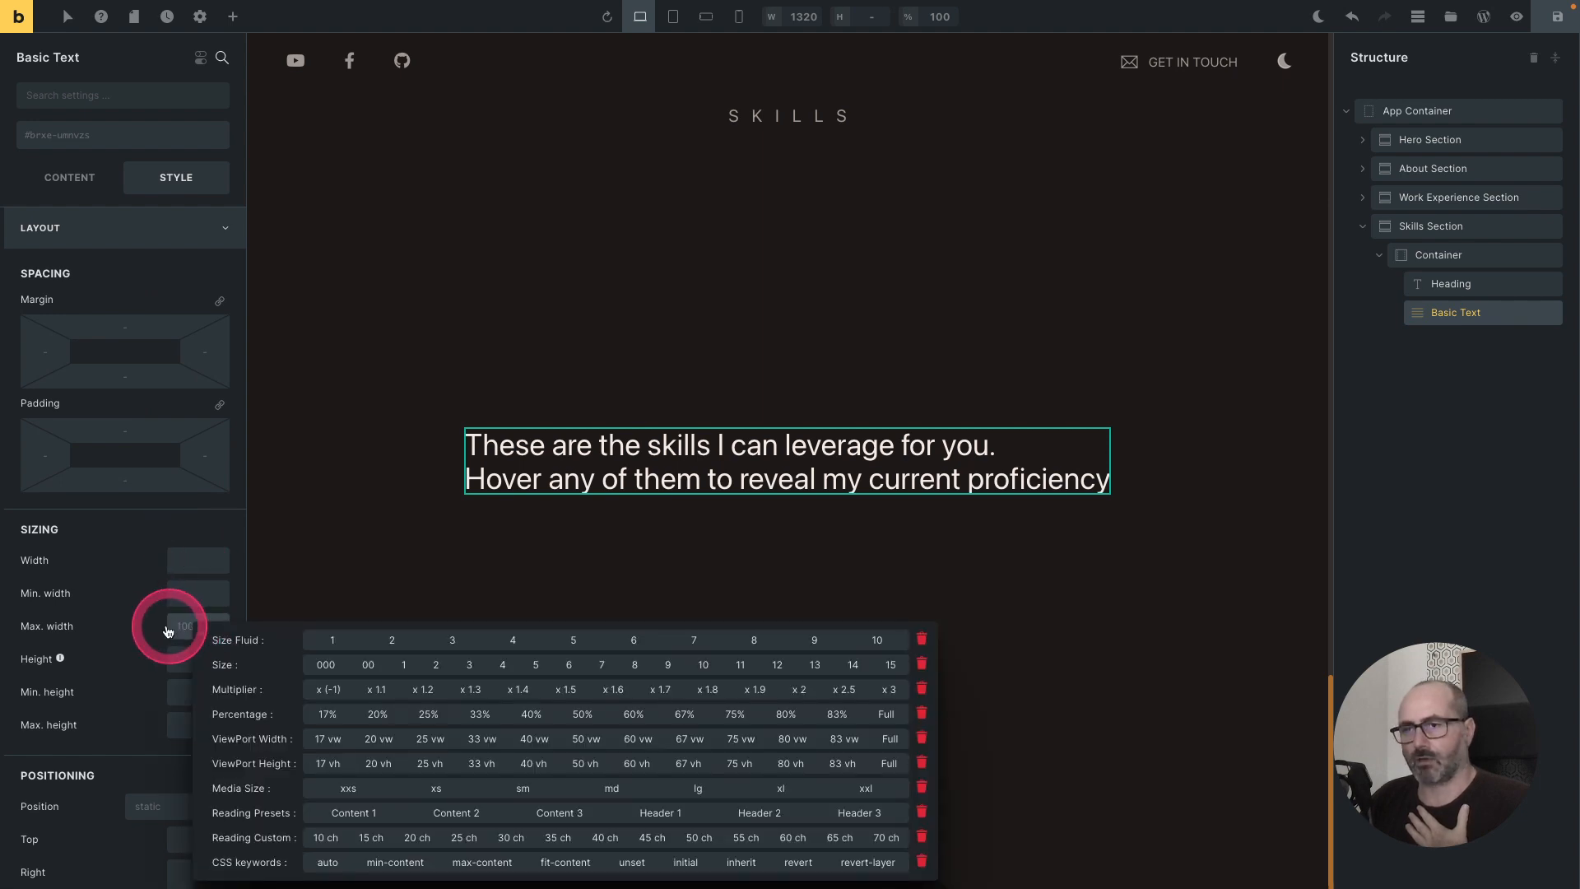
left_click(458, 813)
Step: Insert a Div into the Skills Section's container below the Basic Text
left_click(1471, 257)
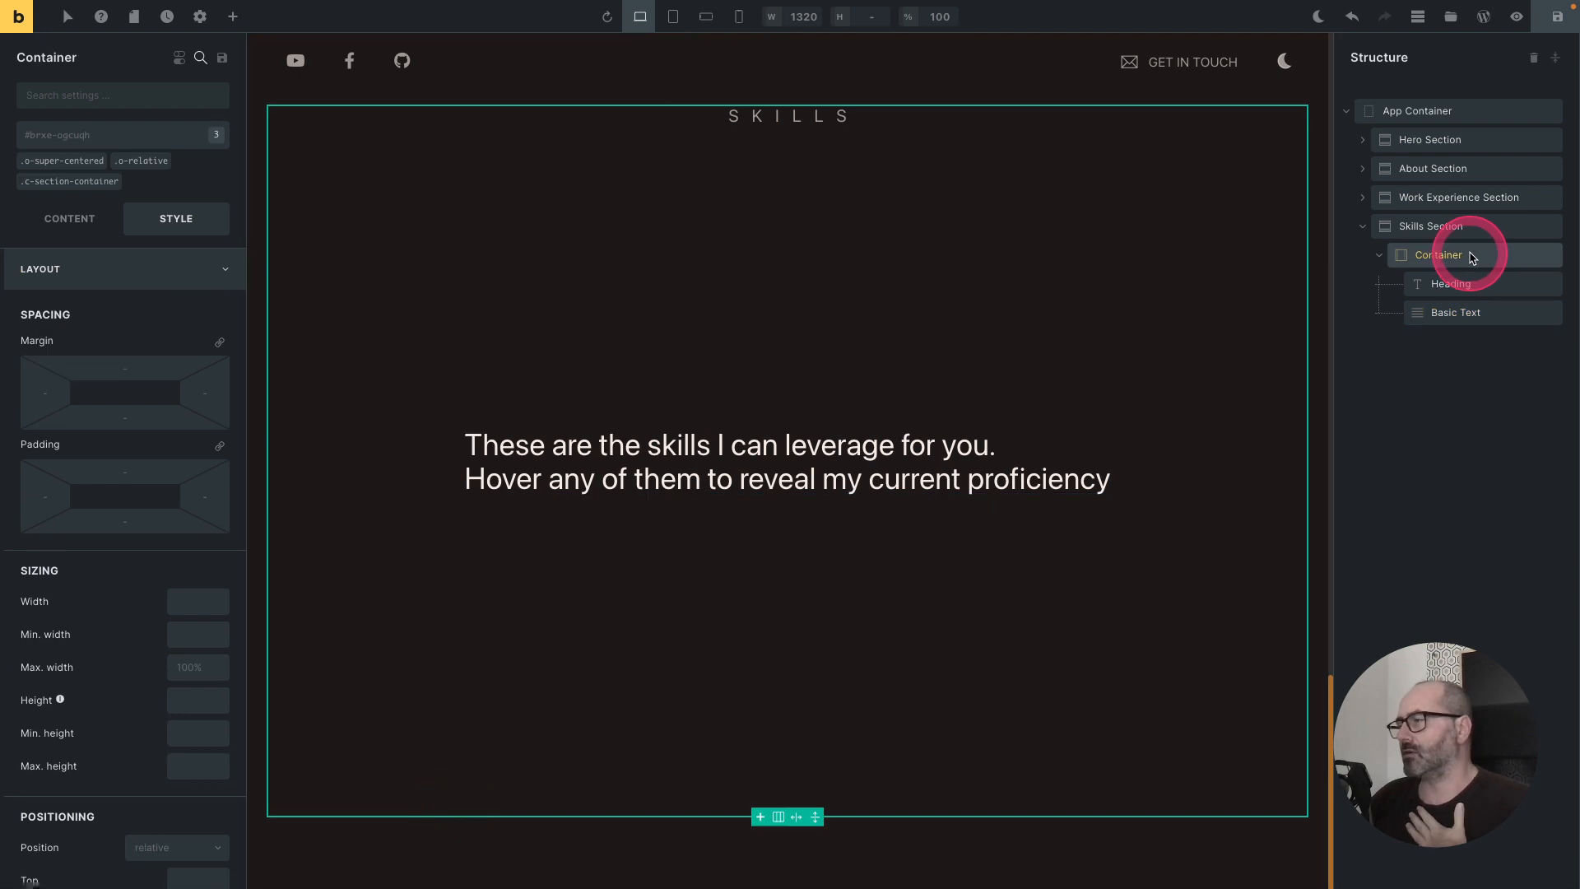
right_click(1471, 257)
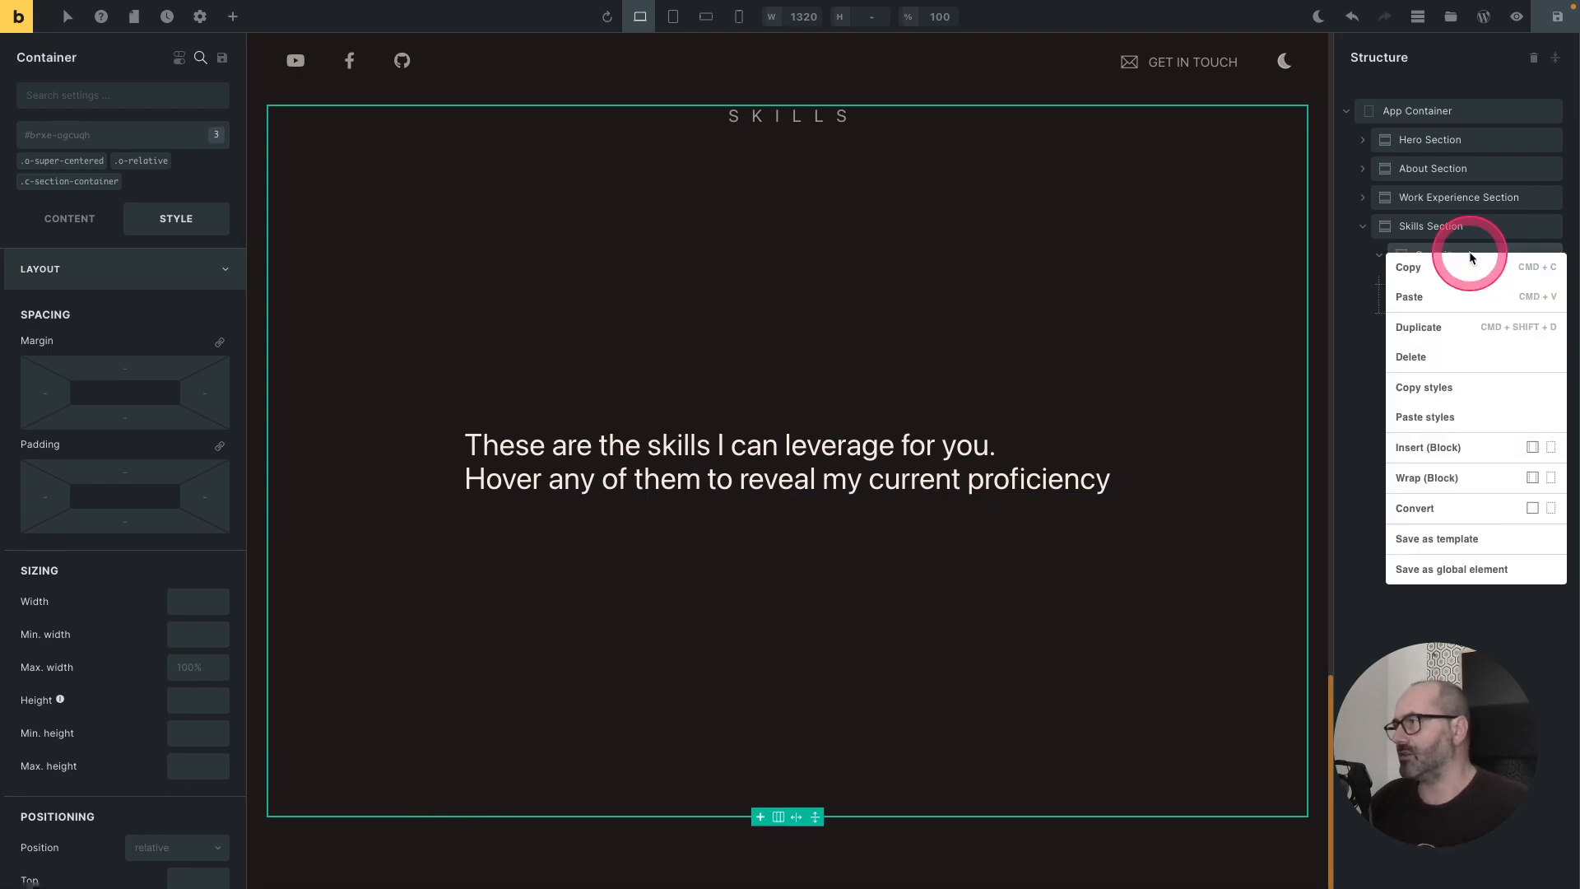
left_click(1551, 446)
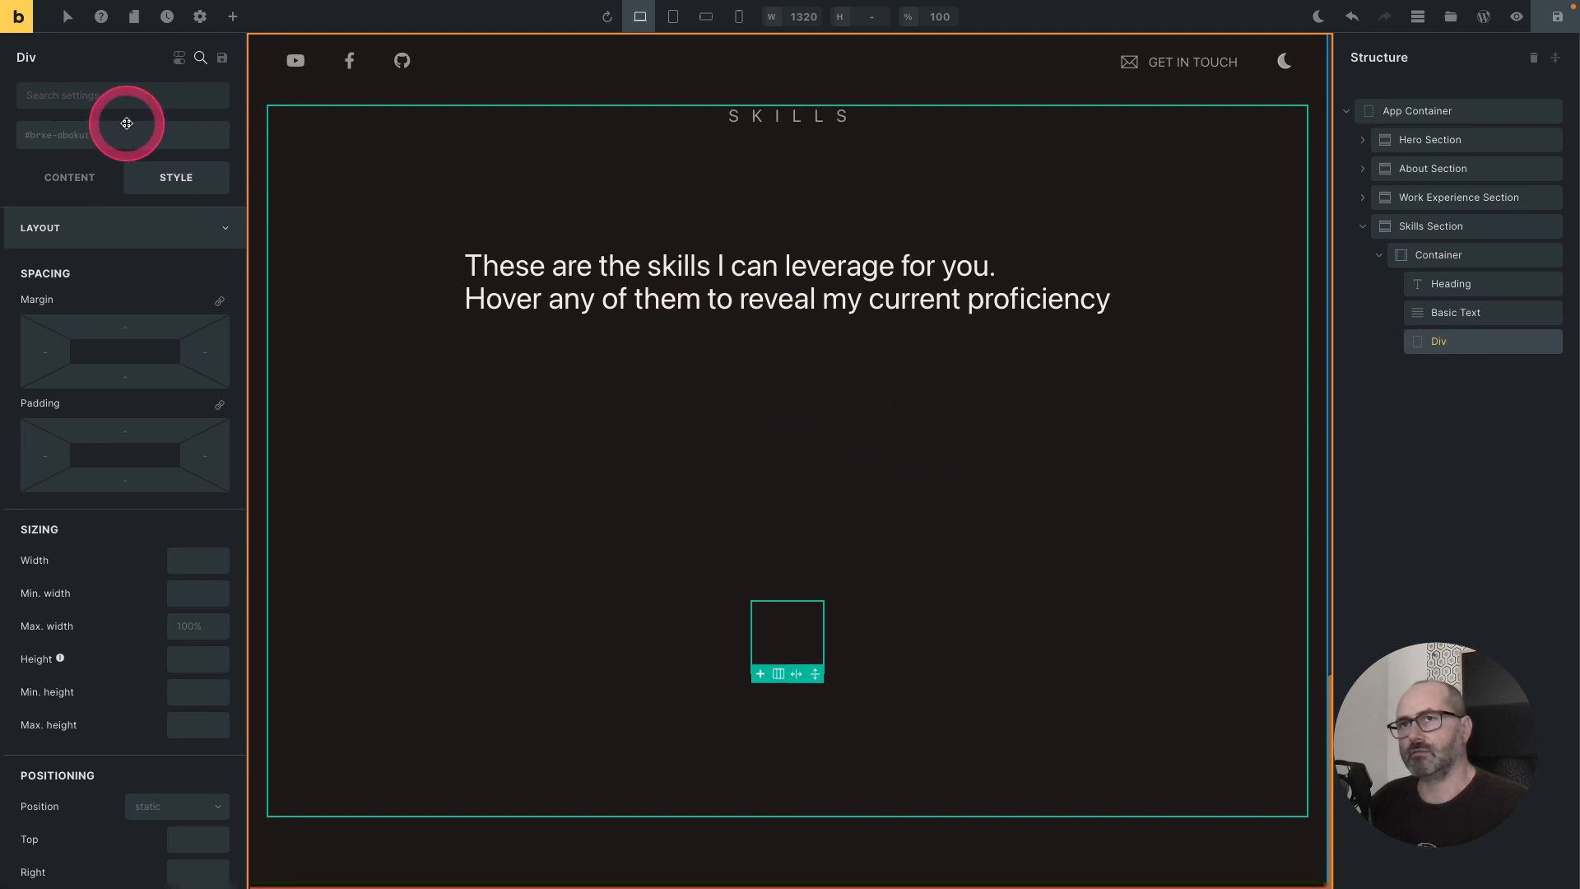
Step: Apply the classes o-grid-5, o-md-grid-3 and o-gap-6 to the new Div and rename it Skills Grid
left_click(74, 136)
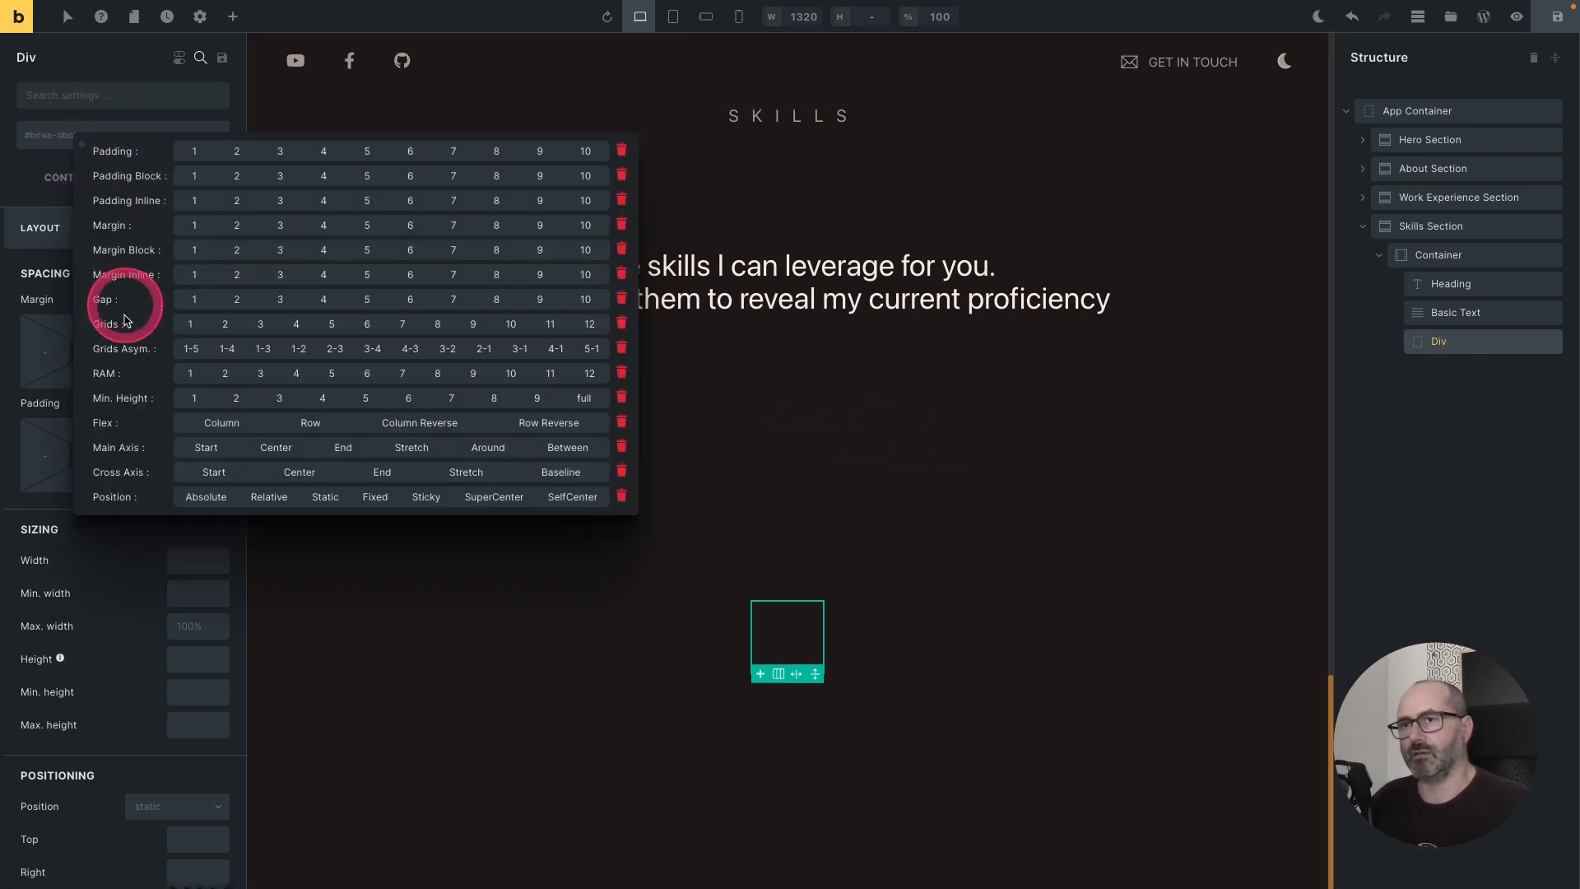
left_click(333, 324)
left_click(122, 142)
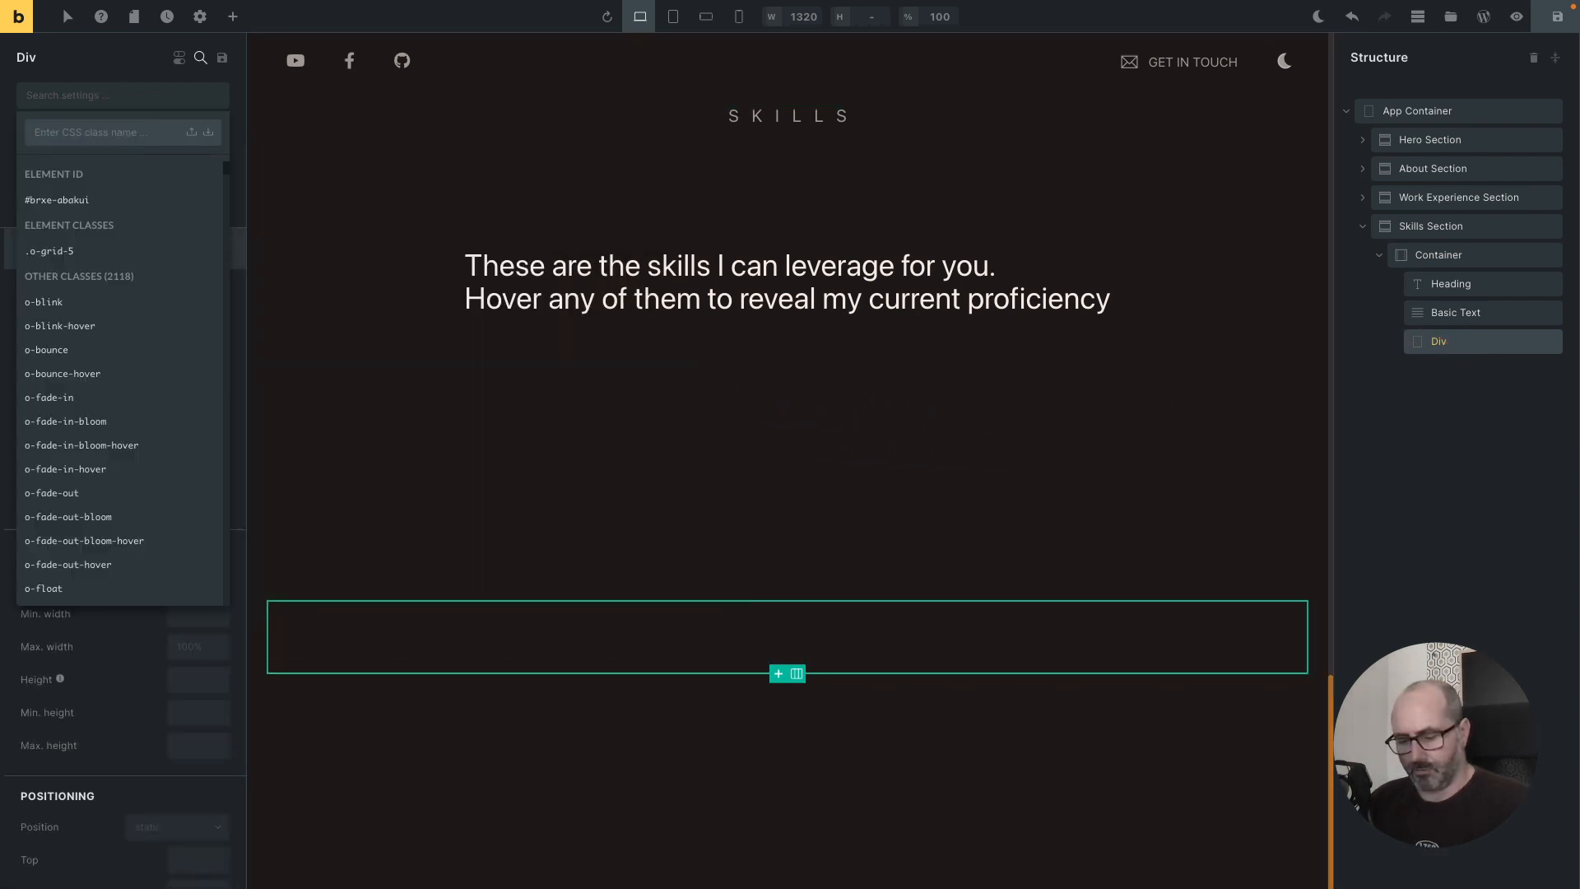
type("md-")
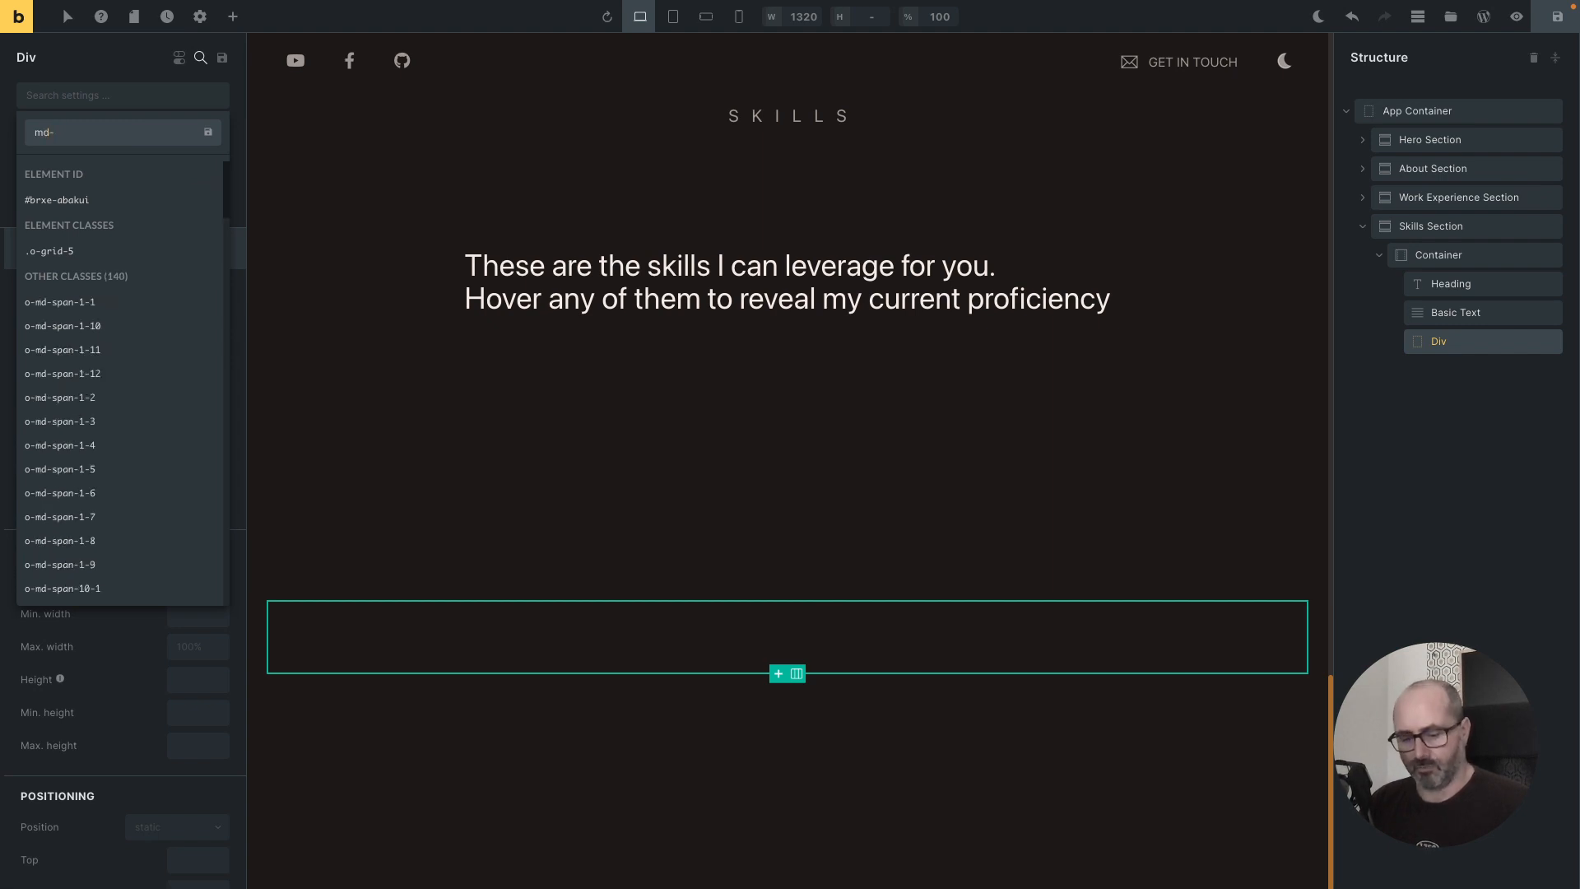
type("grid-3")
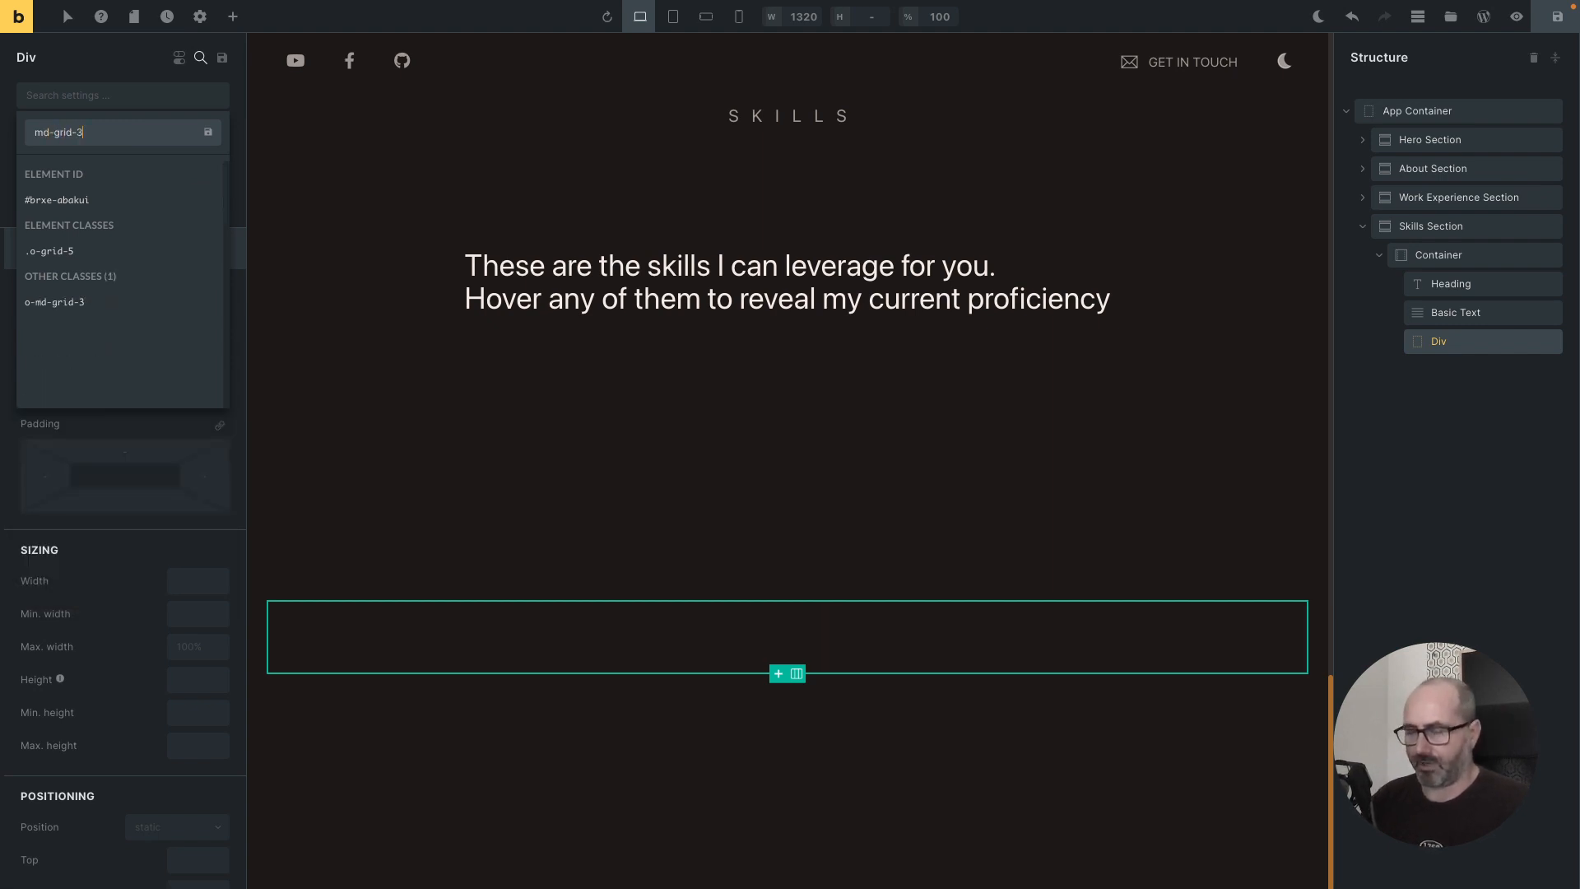
key("Return")
left_click(116, 143)
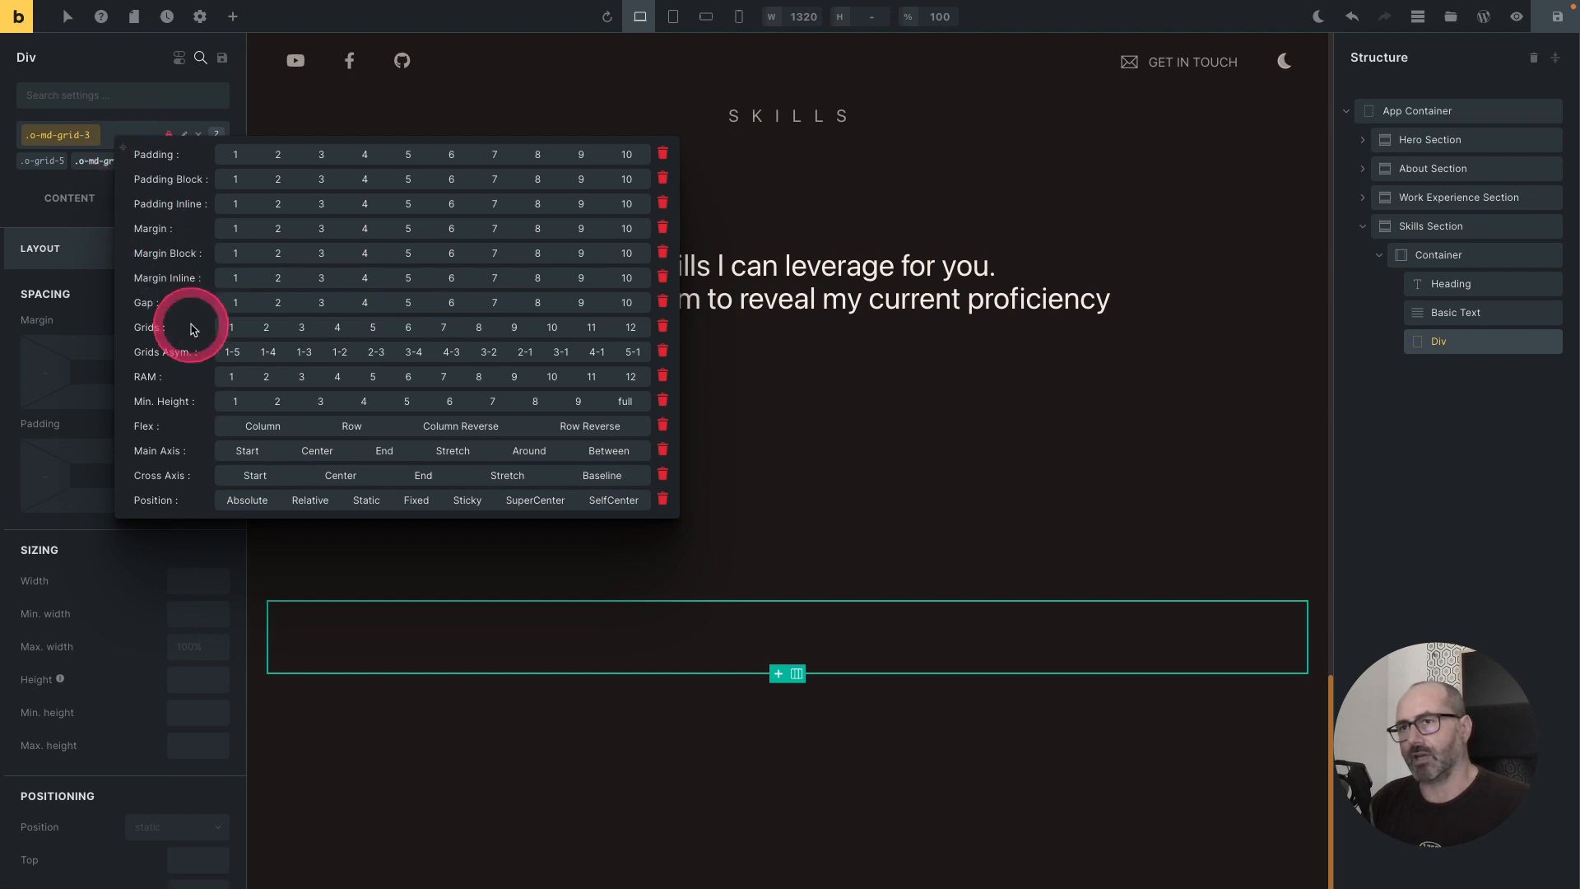
left_click(454, 300)
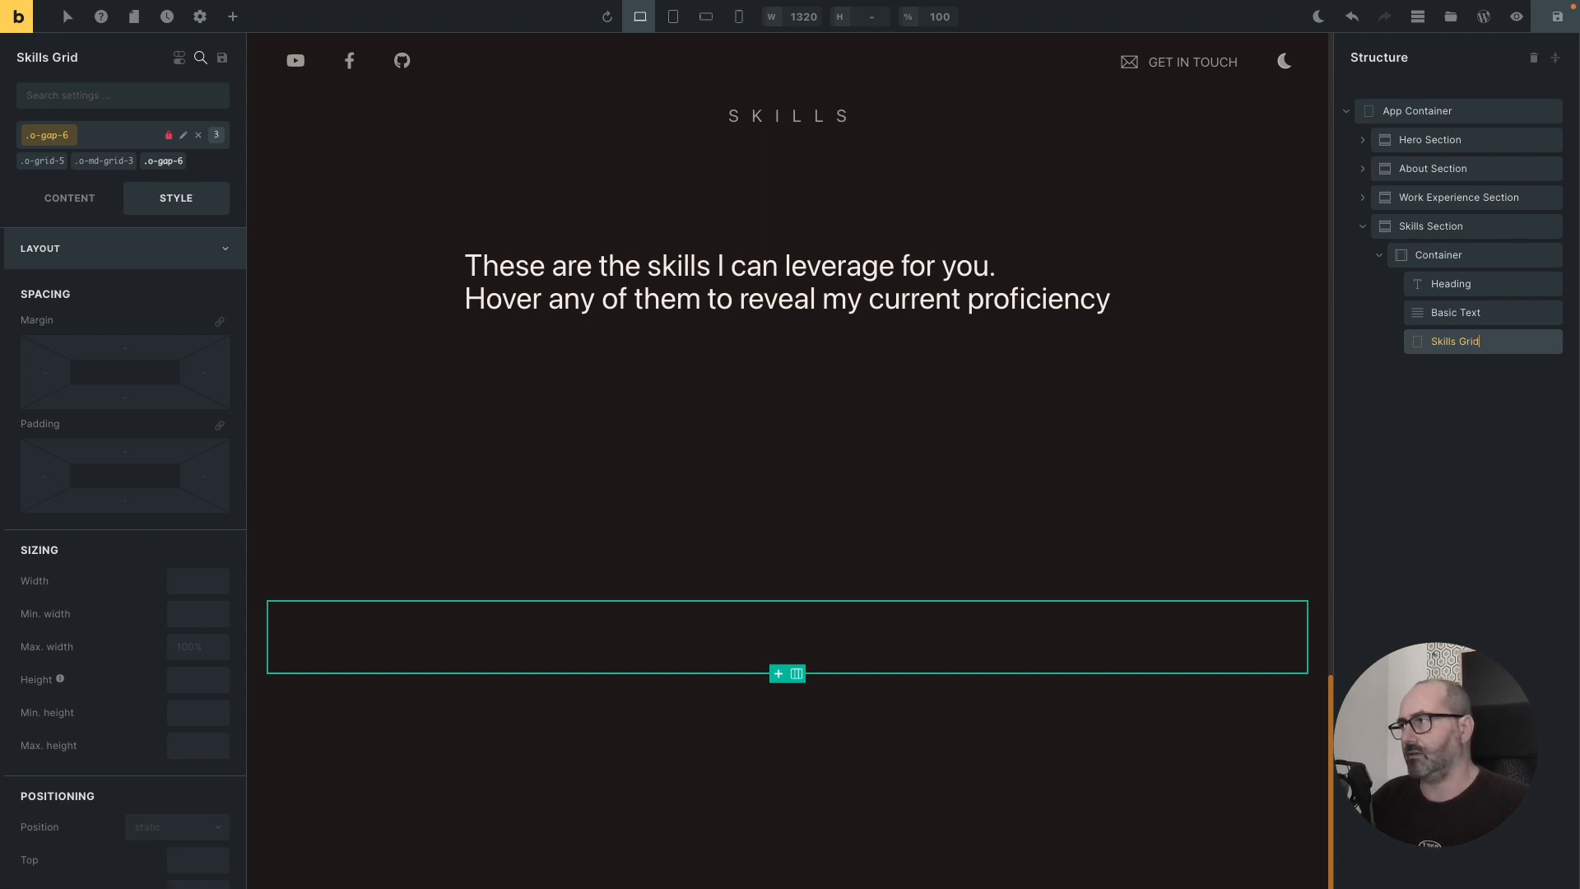
Step: Insert a child Div inside the Skills Grid
right_click(1530, 344)
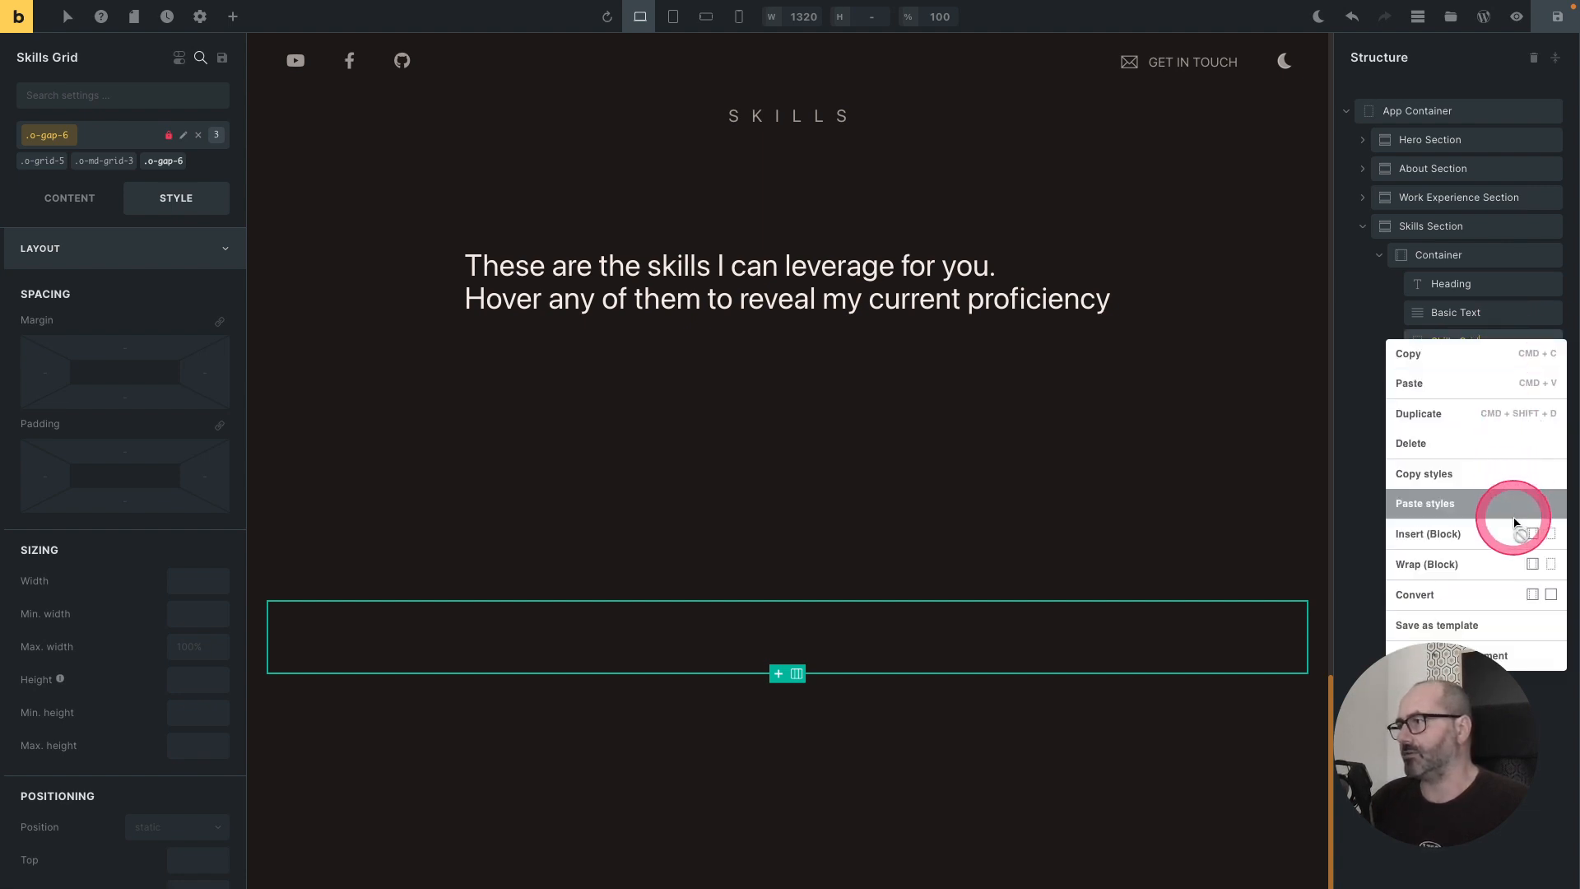
left_click(1550, 537)
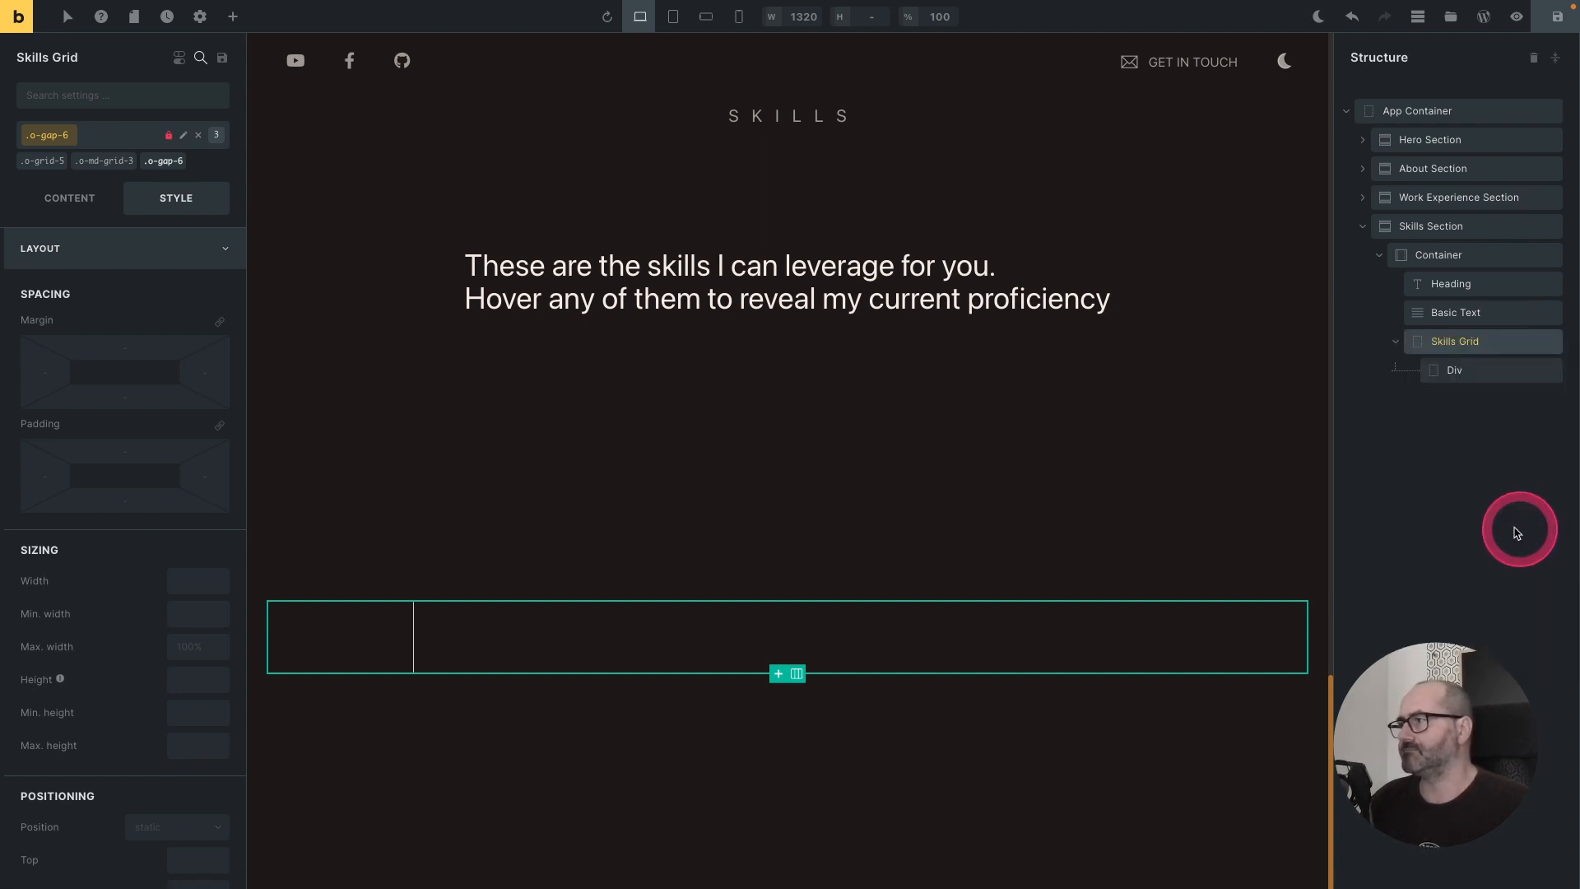
Step: Rename the Skills Grid's child Div as Skill Container and enable a query loop on it for the Skills post type
left_click(1455, 371)
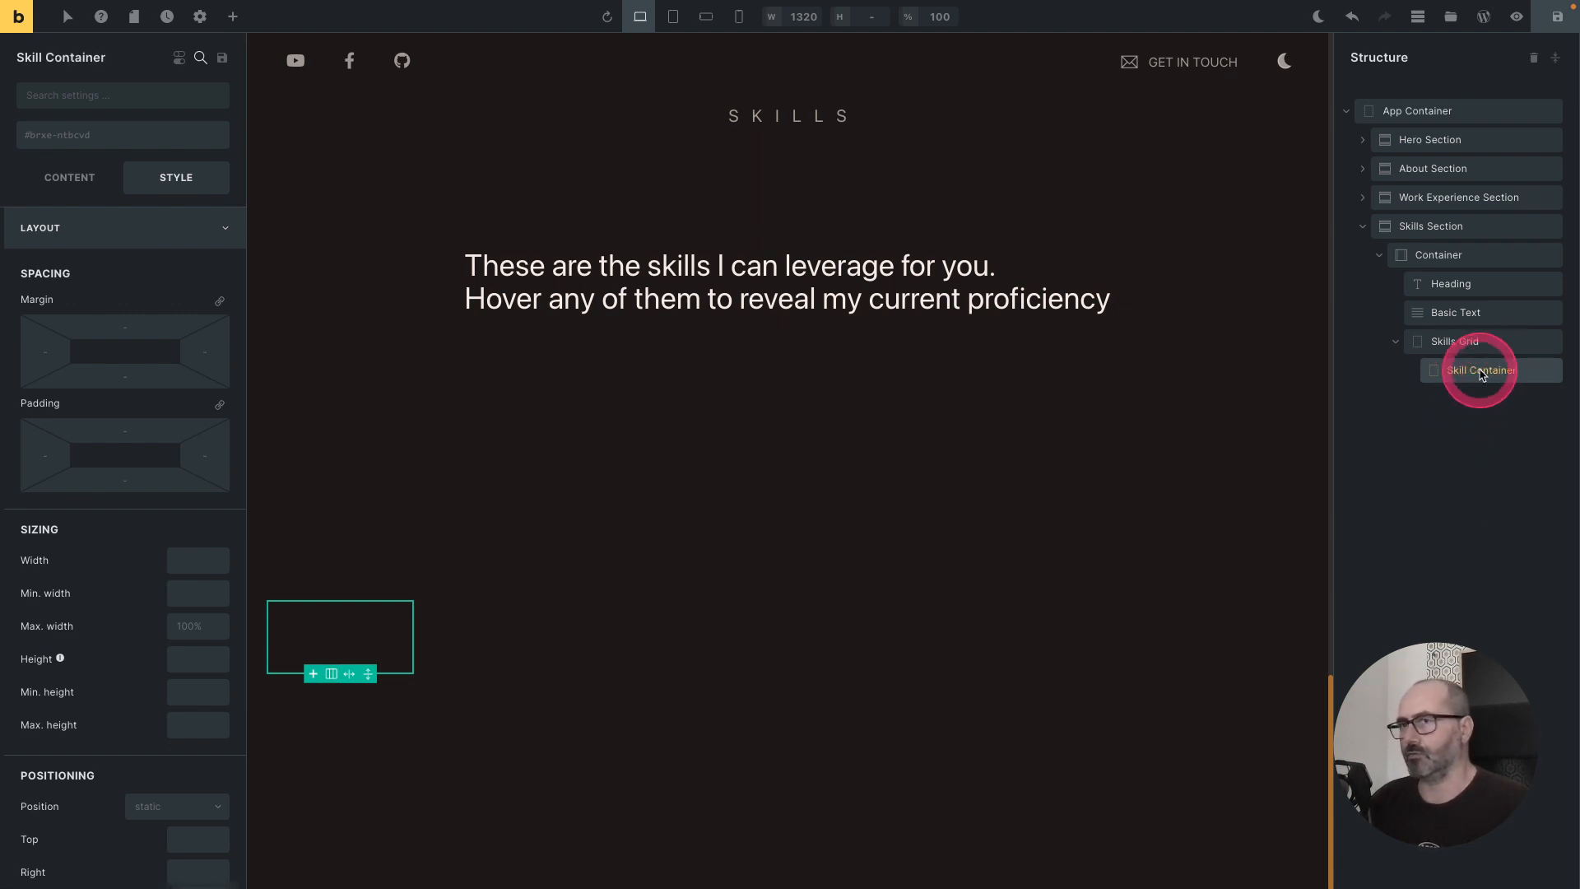
left_click(68, 175)
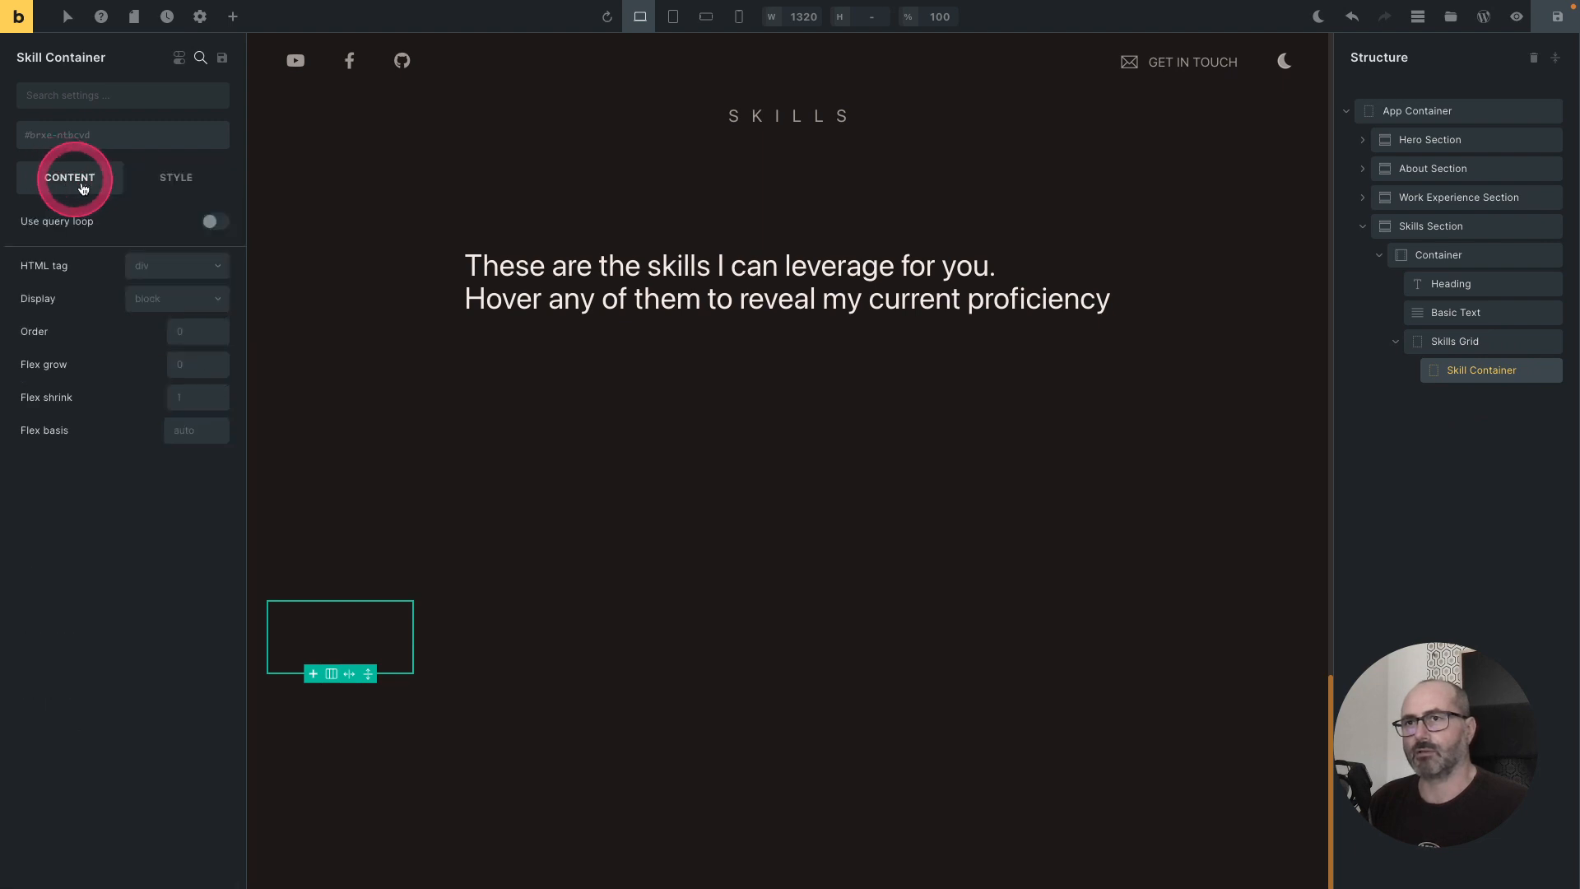
left_click(218, 247)
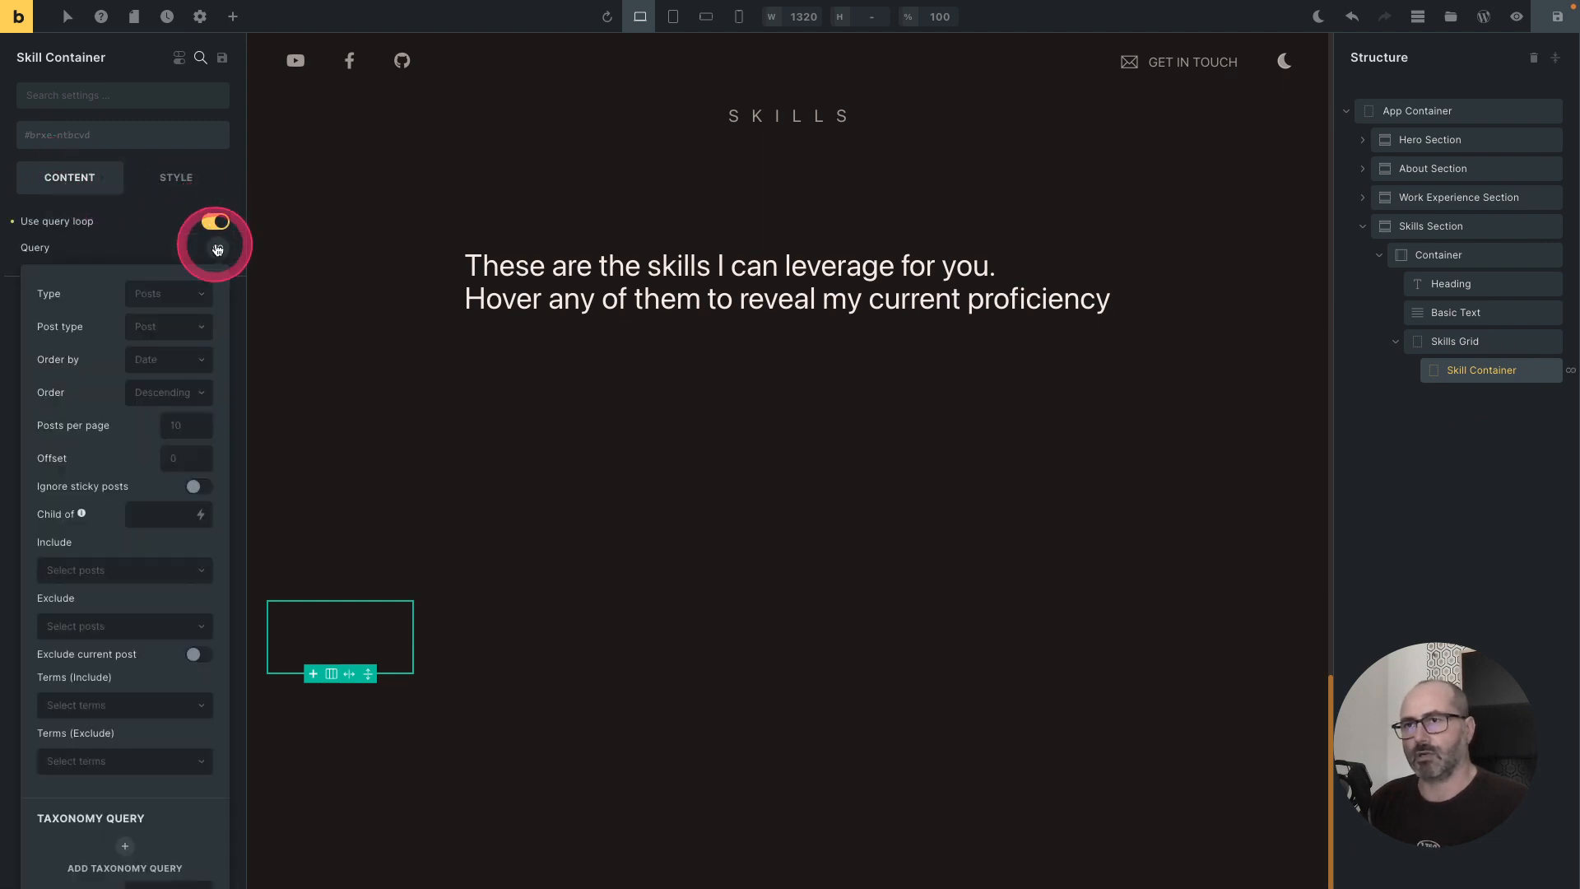
left_click(158, 321)
left_click(156, 431)
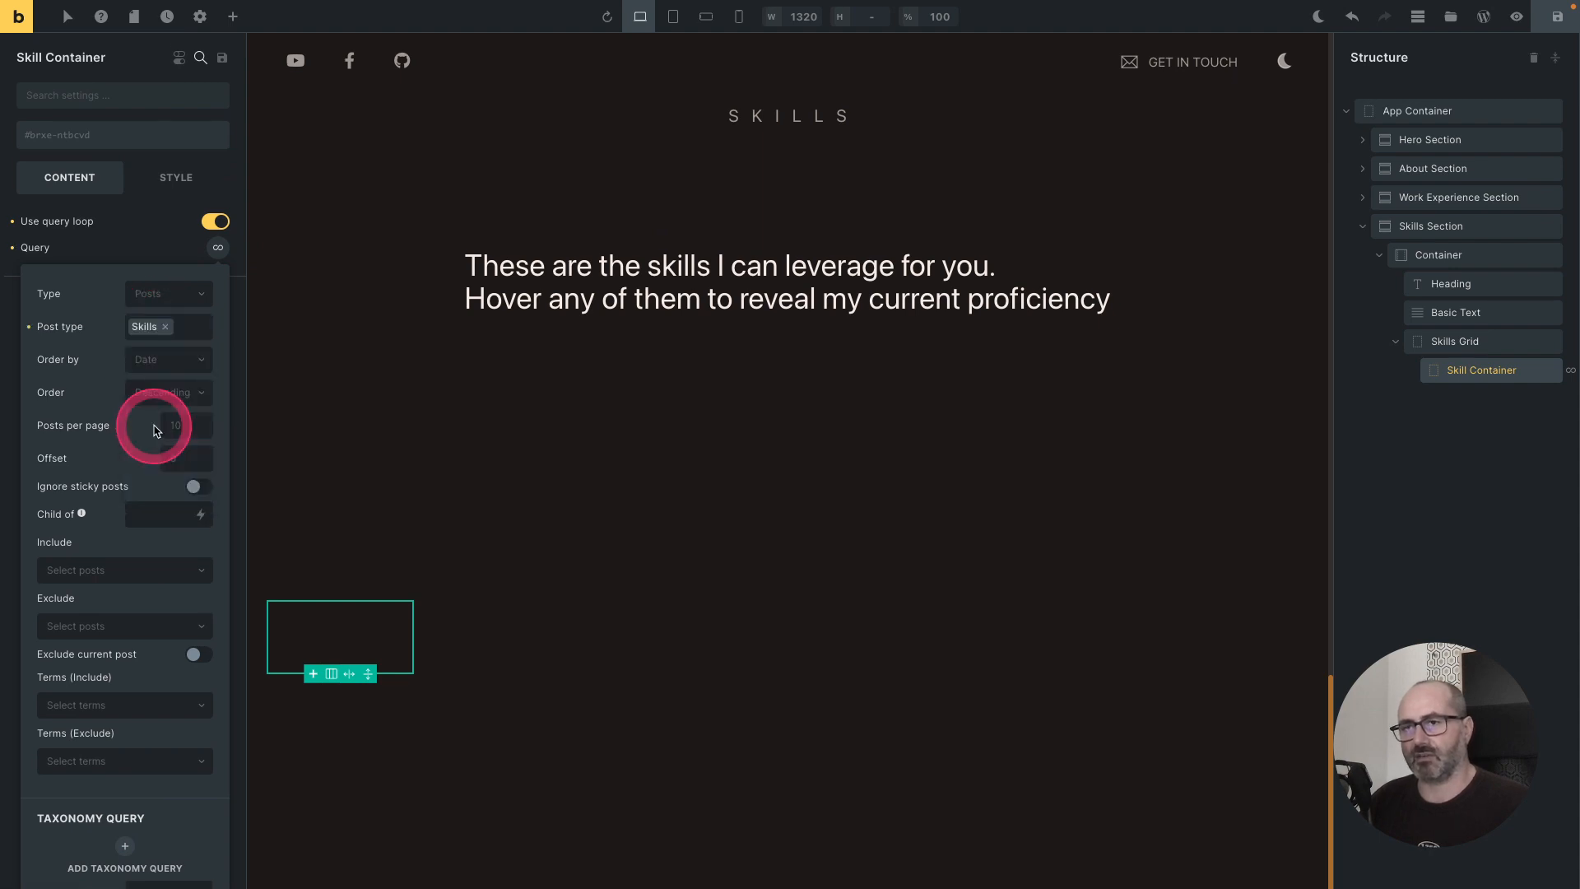
left_click(134, 260)
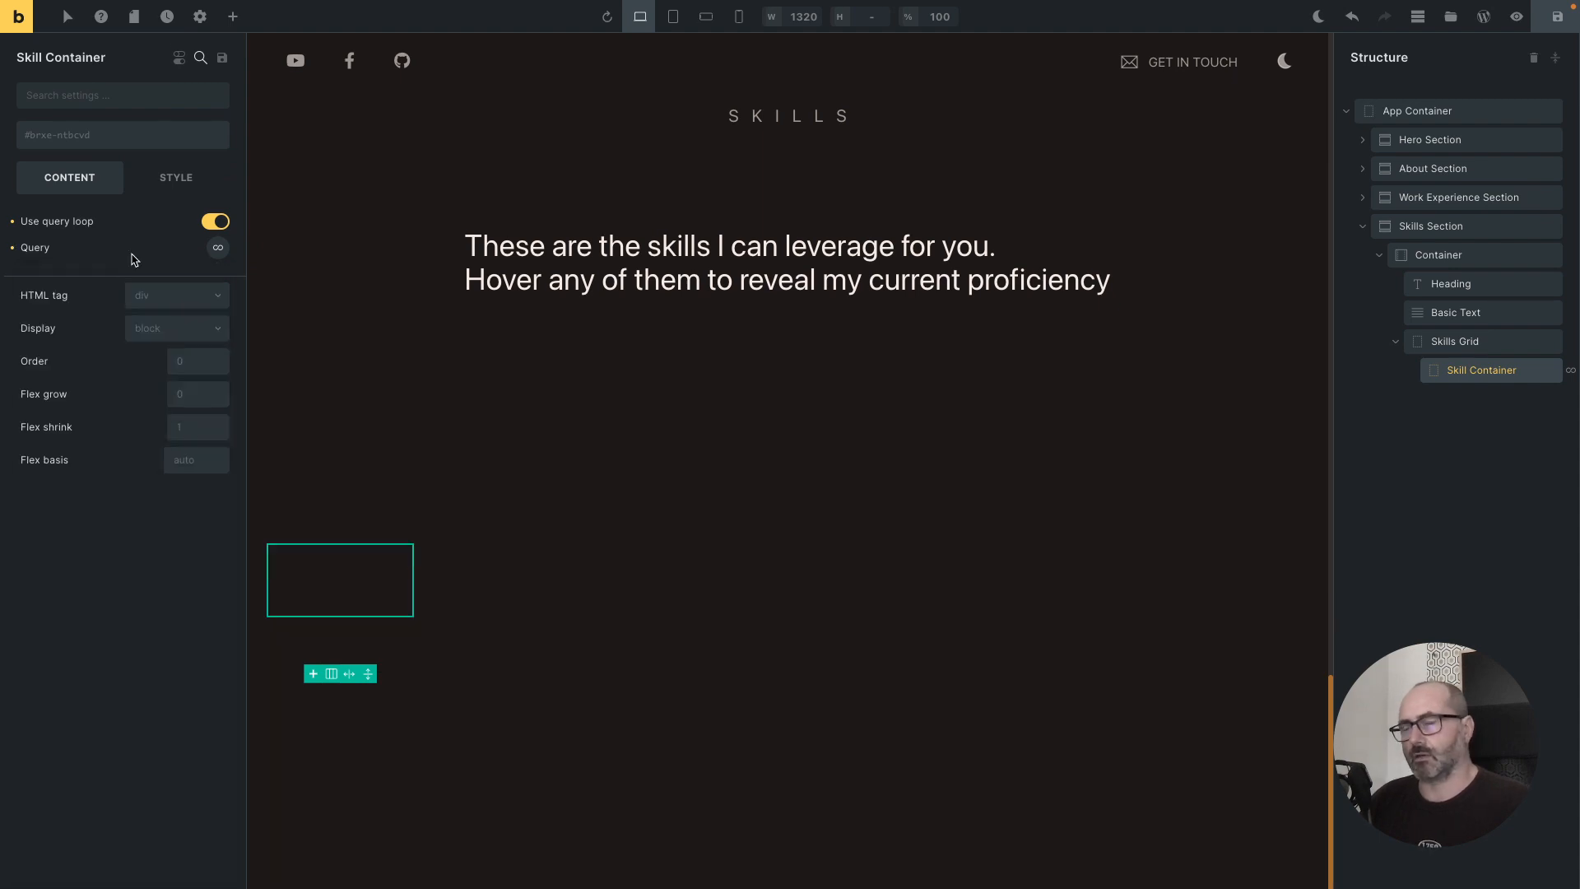
Step: Add an Image inside the Skill Container and bind its source to the Featured image dynamic data
left_click(232, 16)
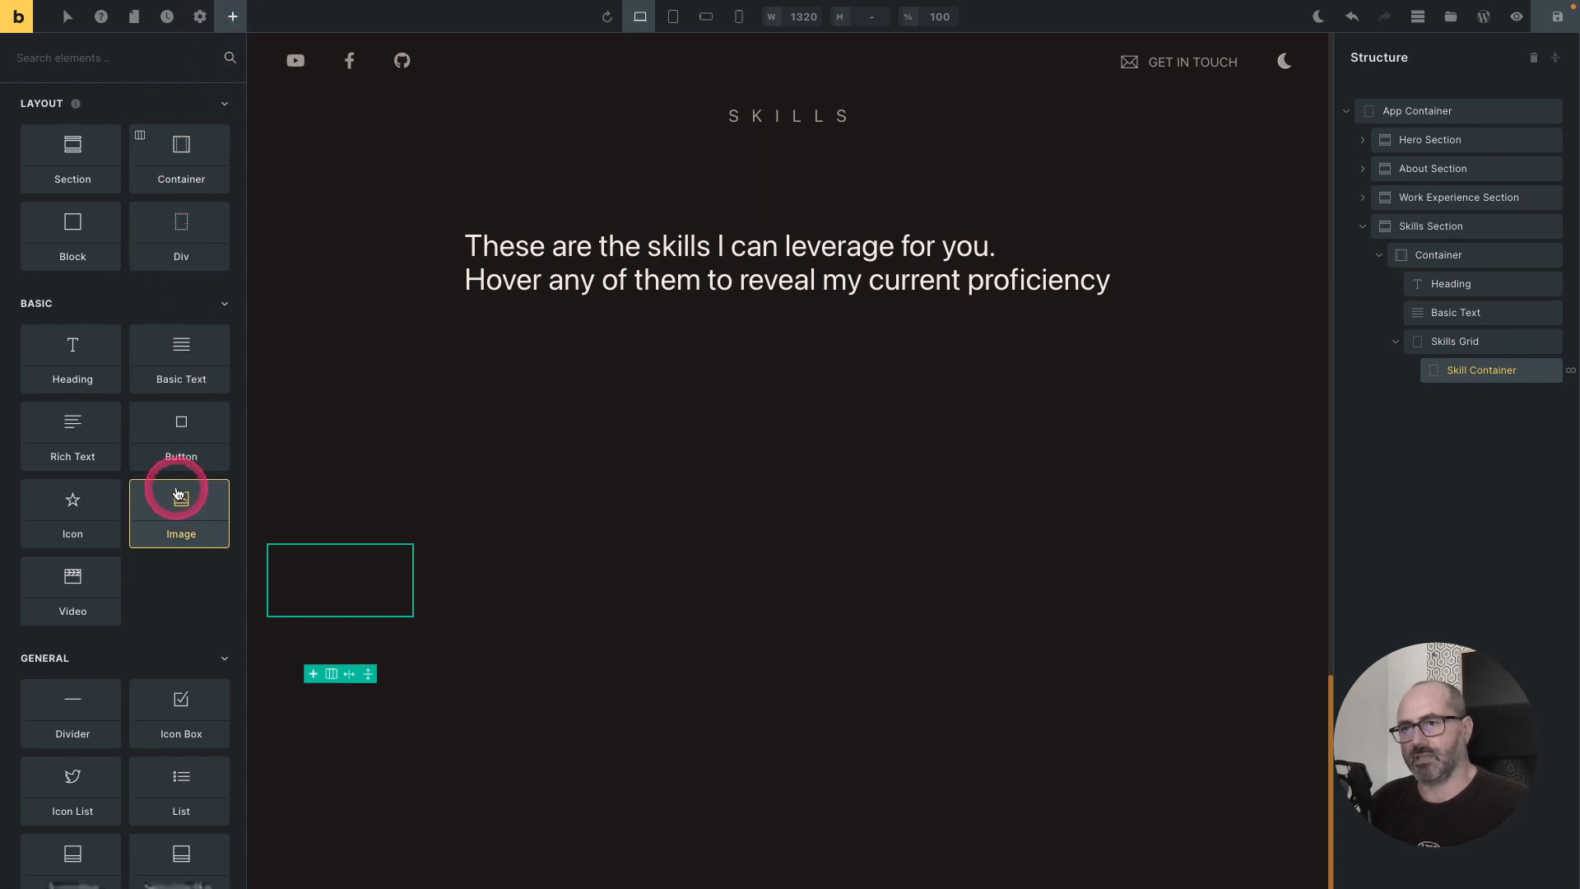
left_click_drag(175, 504, 1485, 400)
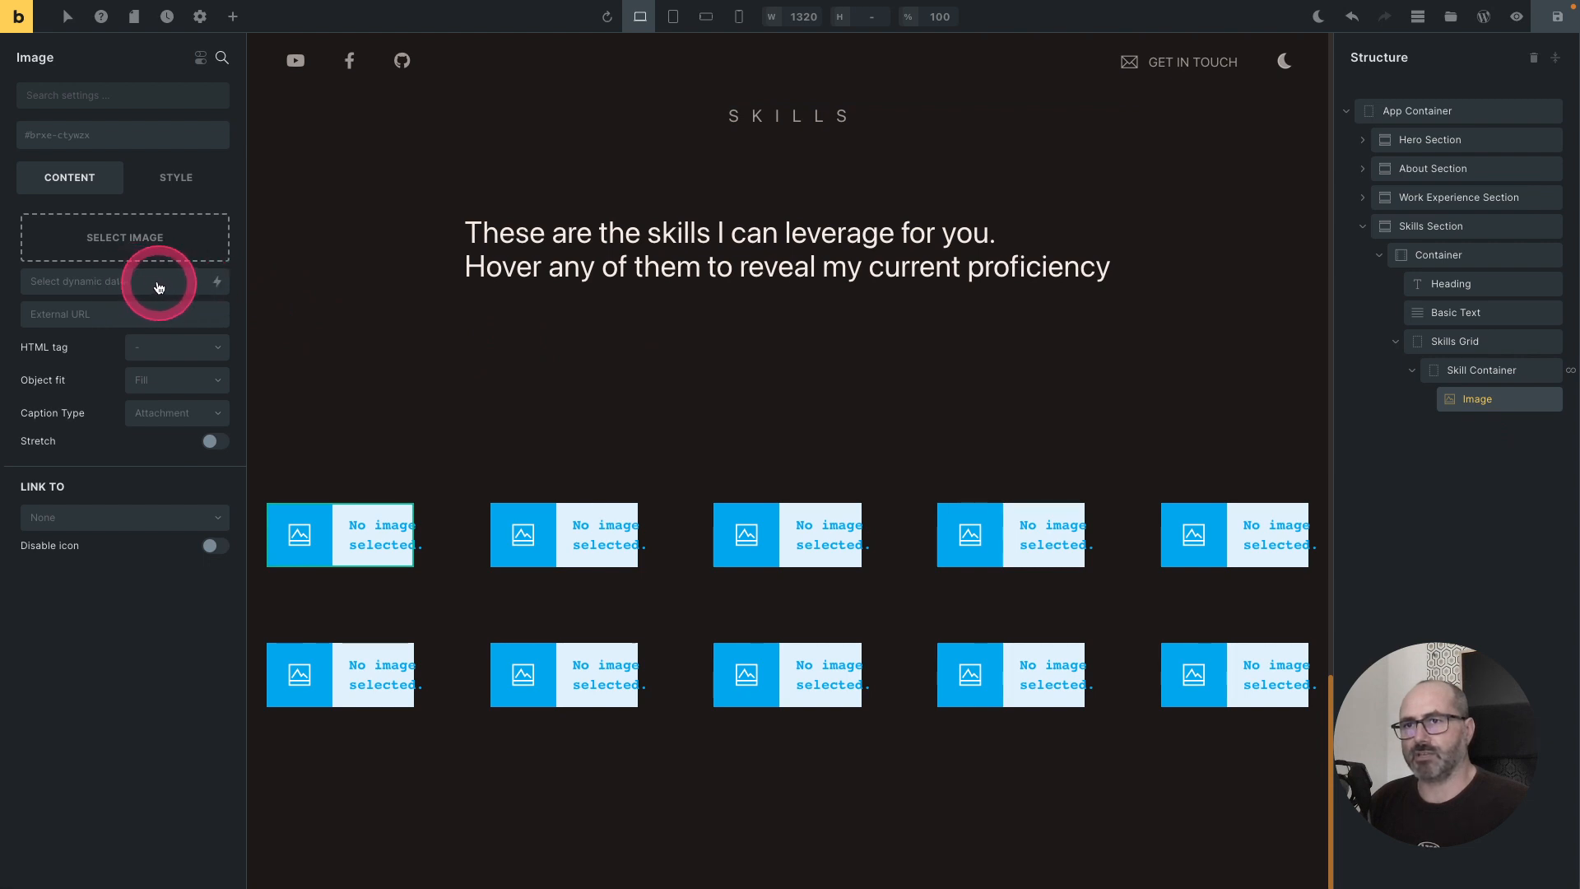
left_click(218, 282)
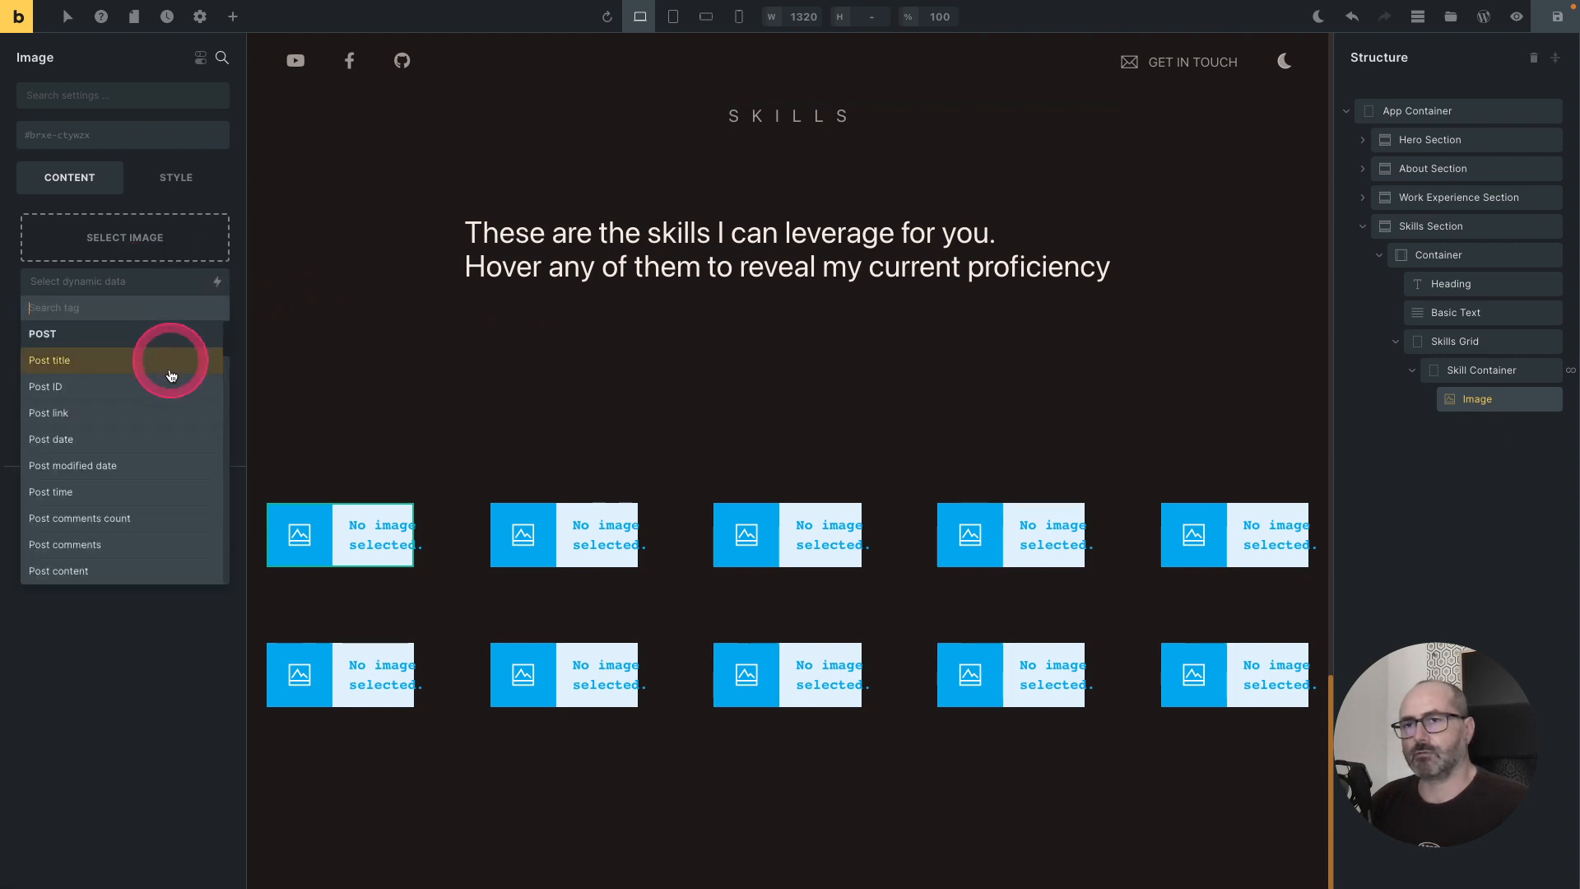
scroll(152, 423, "down", 3)
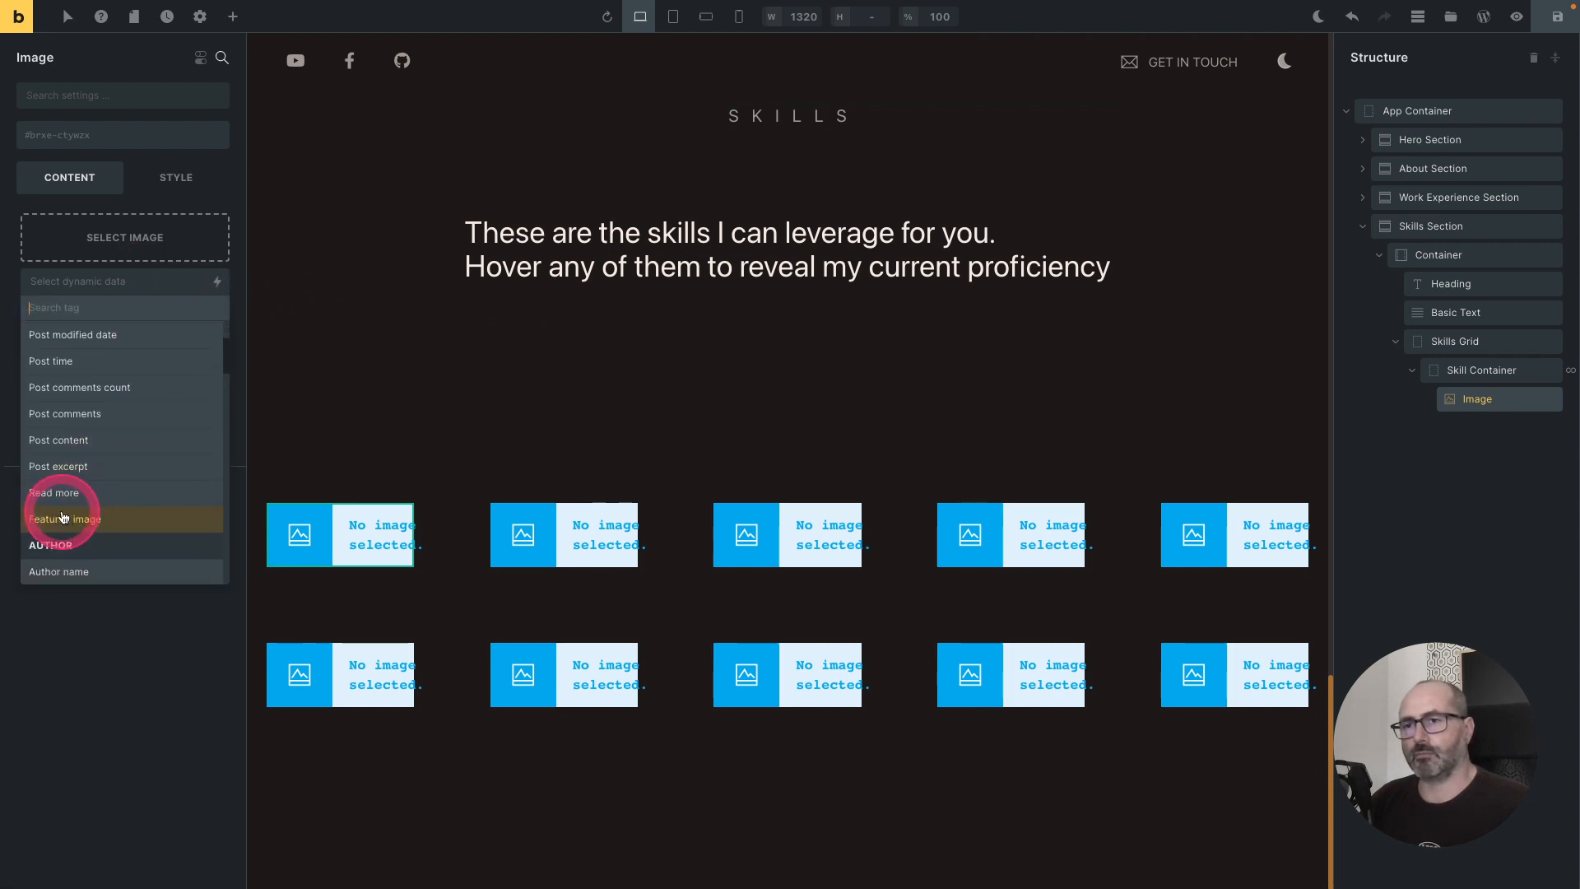
left_click(69, 521)
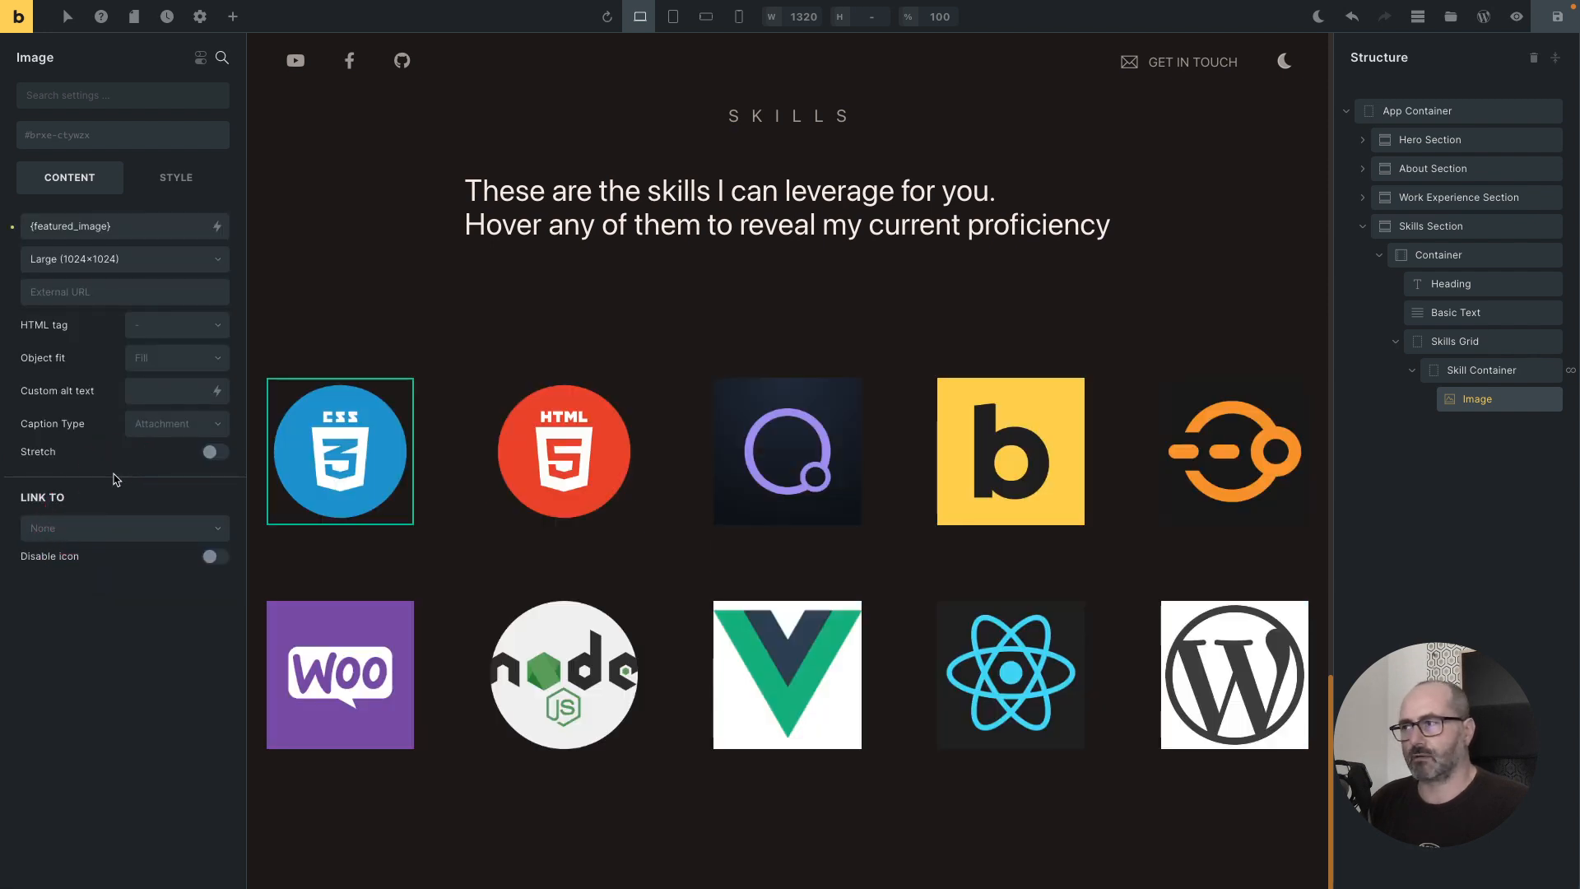
Step: Apply the class o-radius-round and the SuperCenter position class o-super-centered to the Skill Container
left_click(1450, 372)
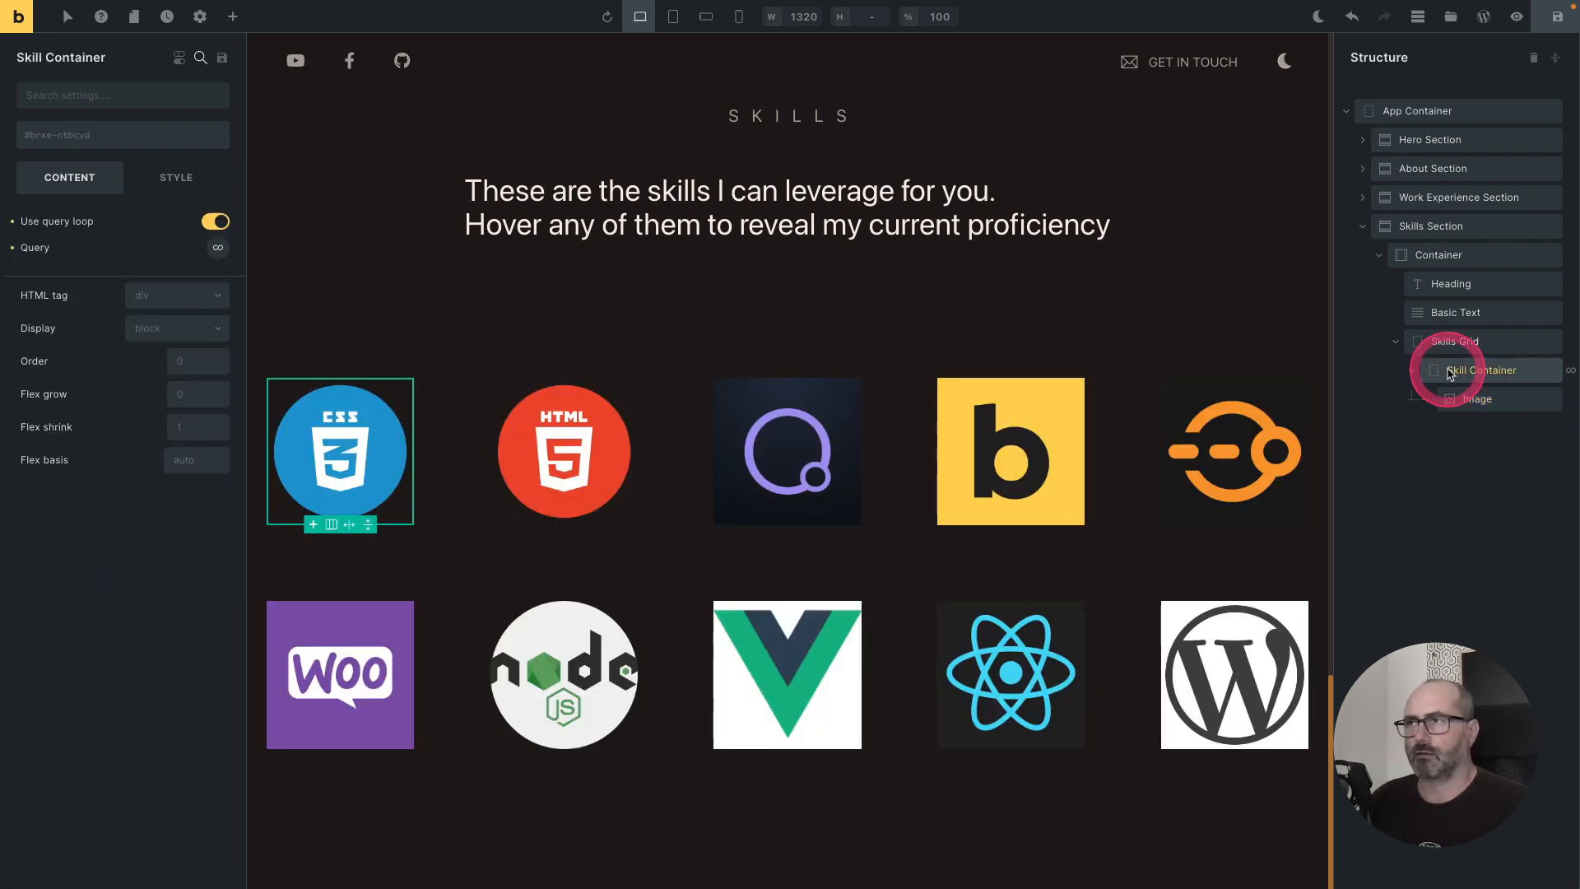
left_click(66, 137)
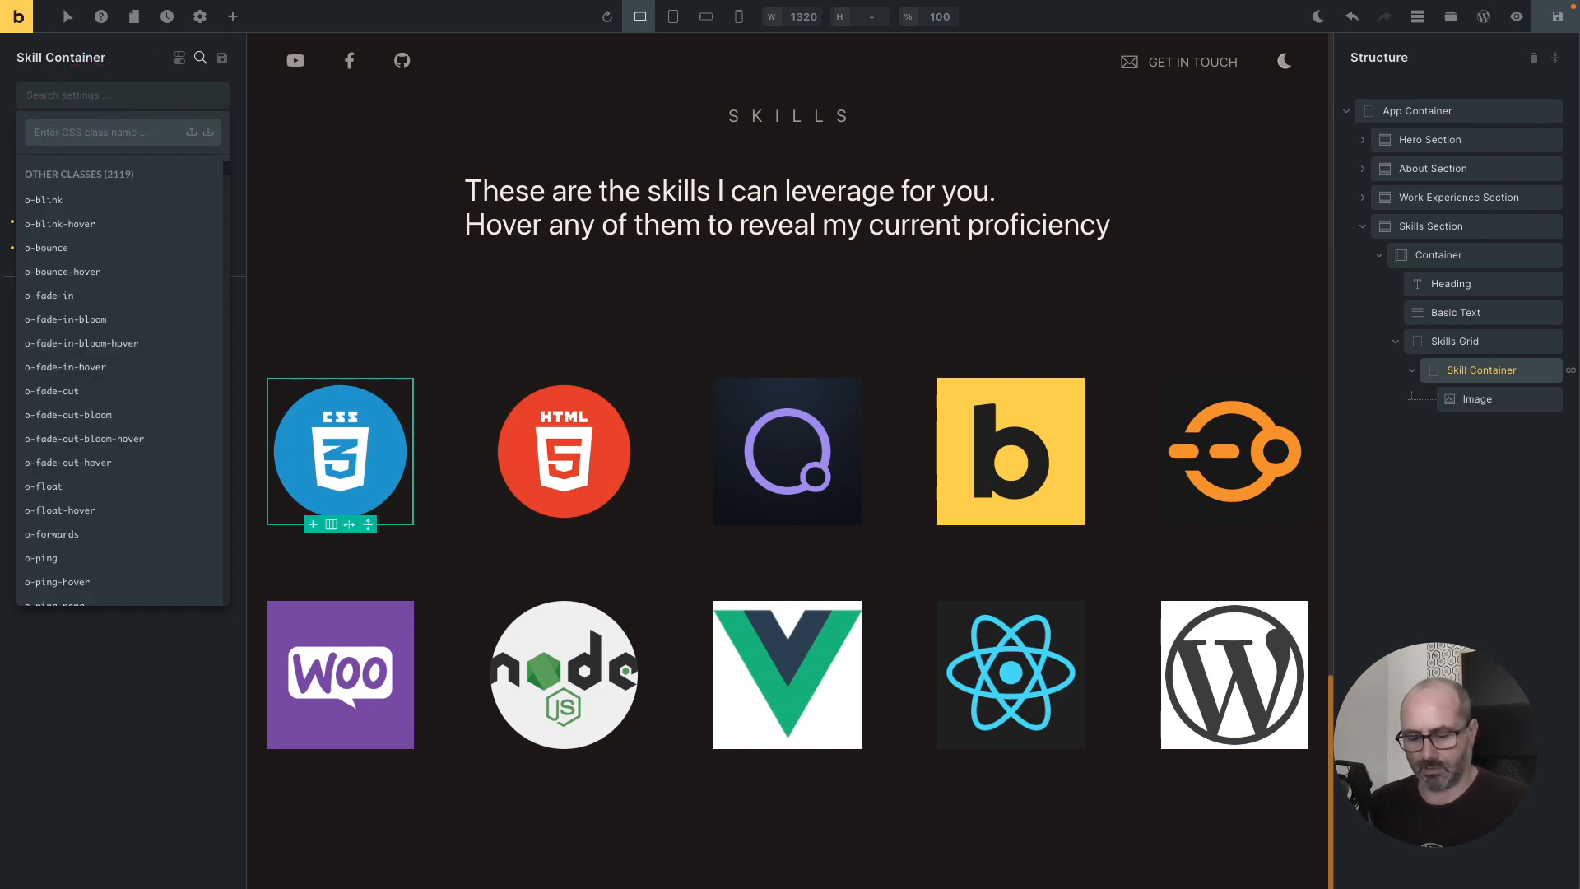
type("radius-rou")
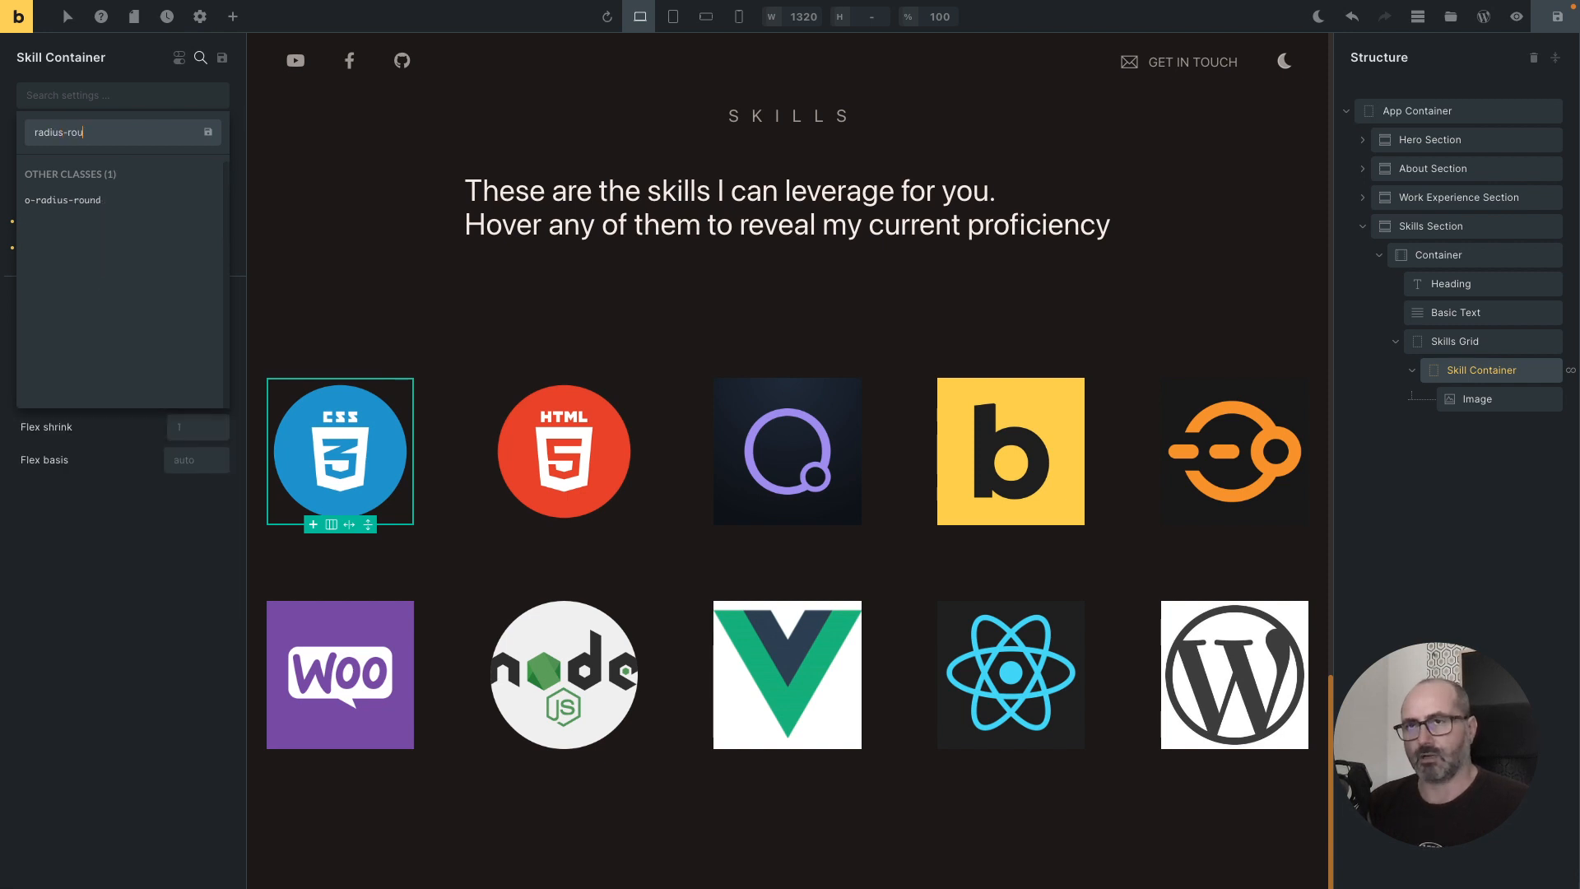
key("Down")
key("Return")
left_click(132, 140)
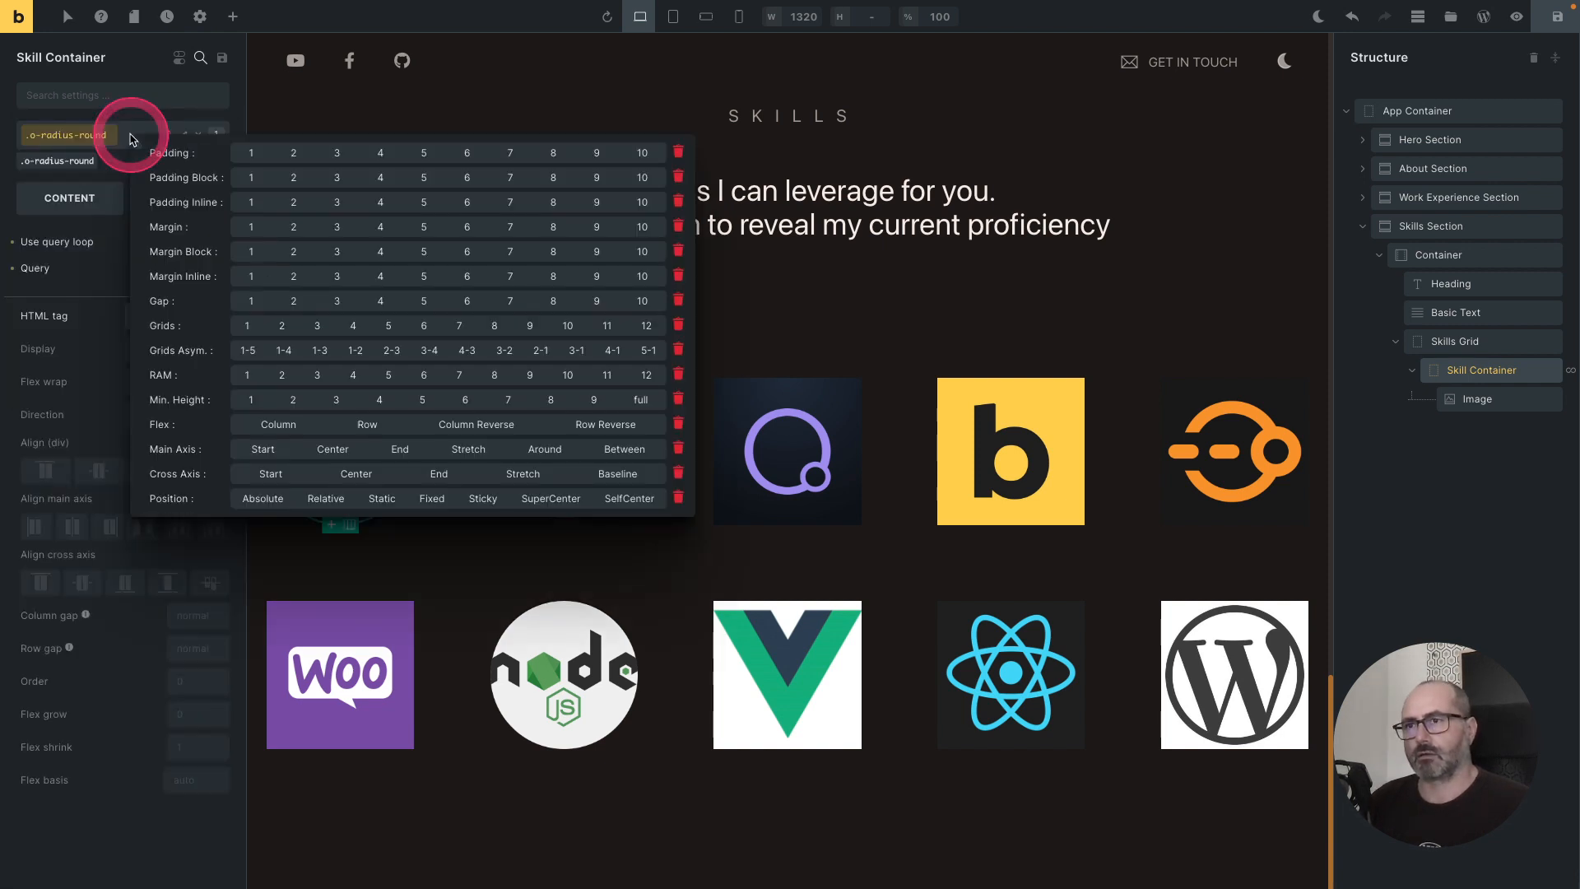
left_click(563, 499)
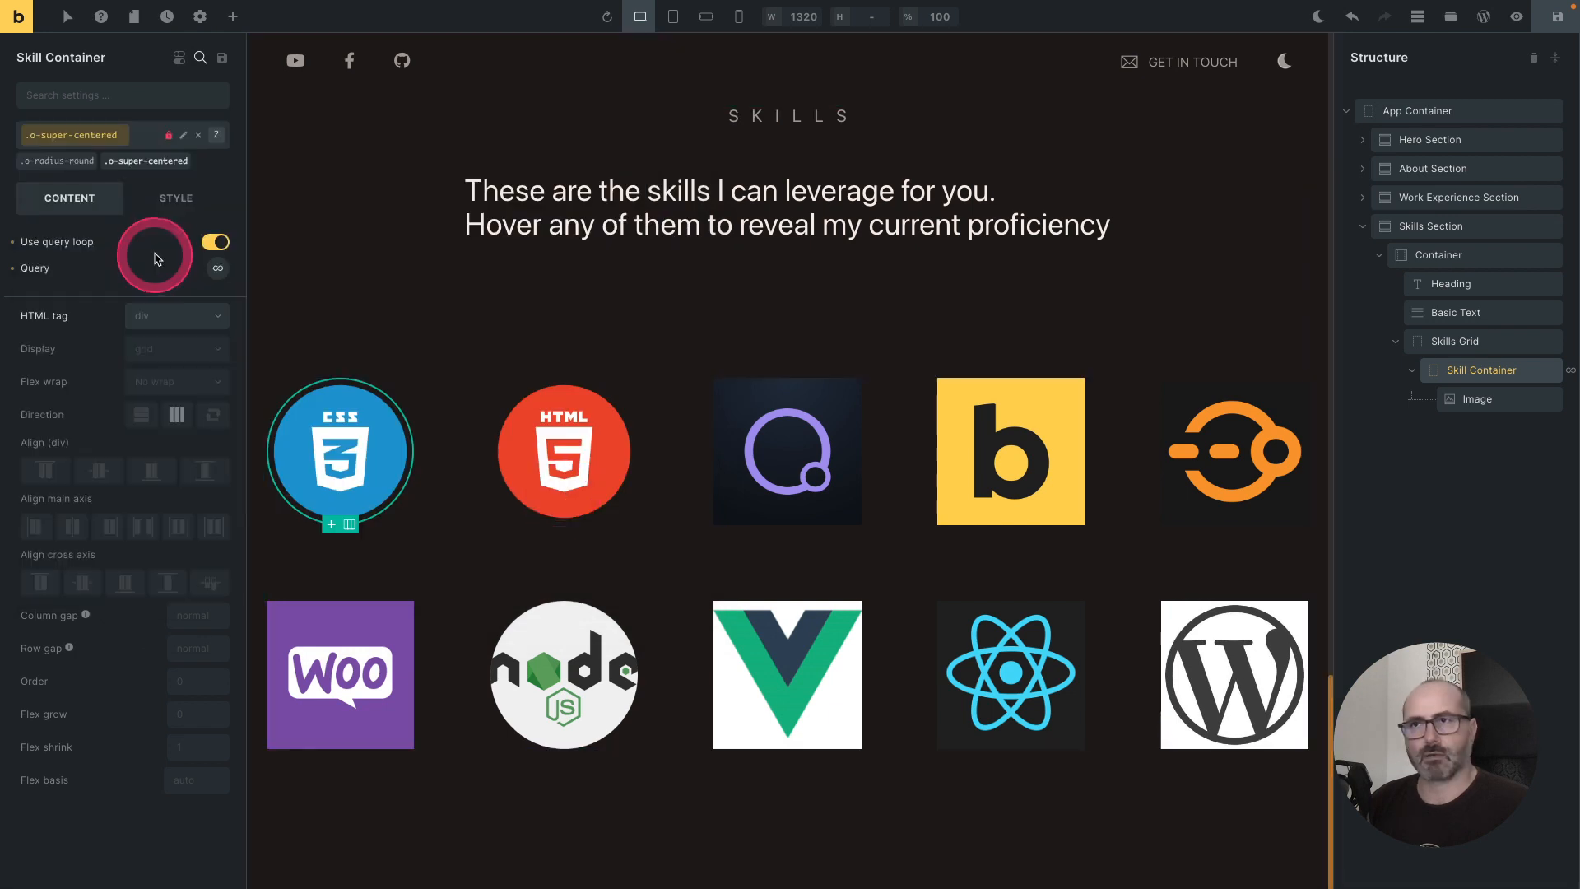
Step: Add the classes o-square and o-overflow-hidden to the Skill Container
left_click(141, 142)
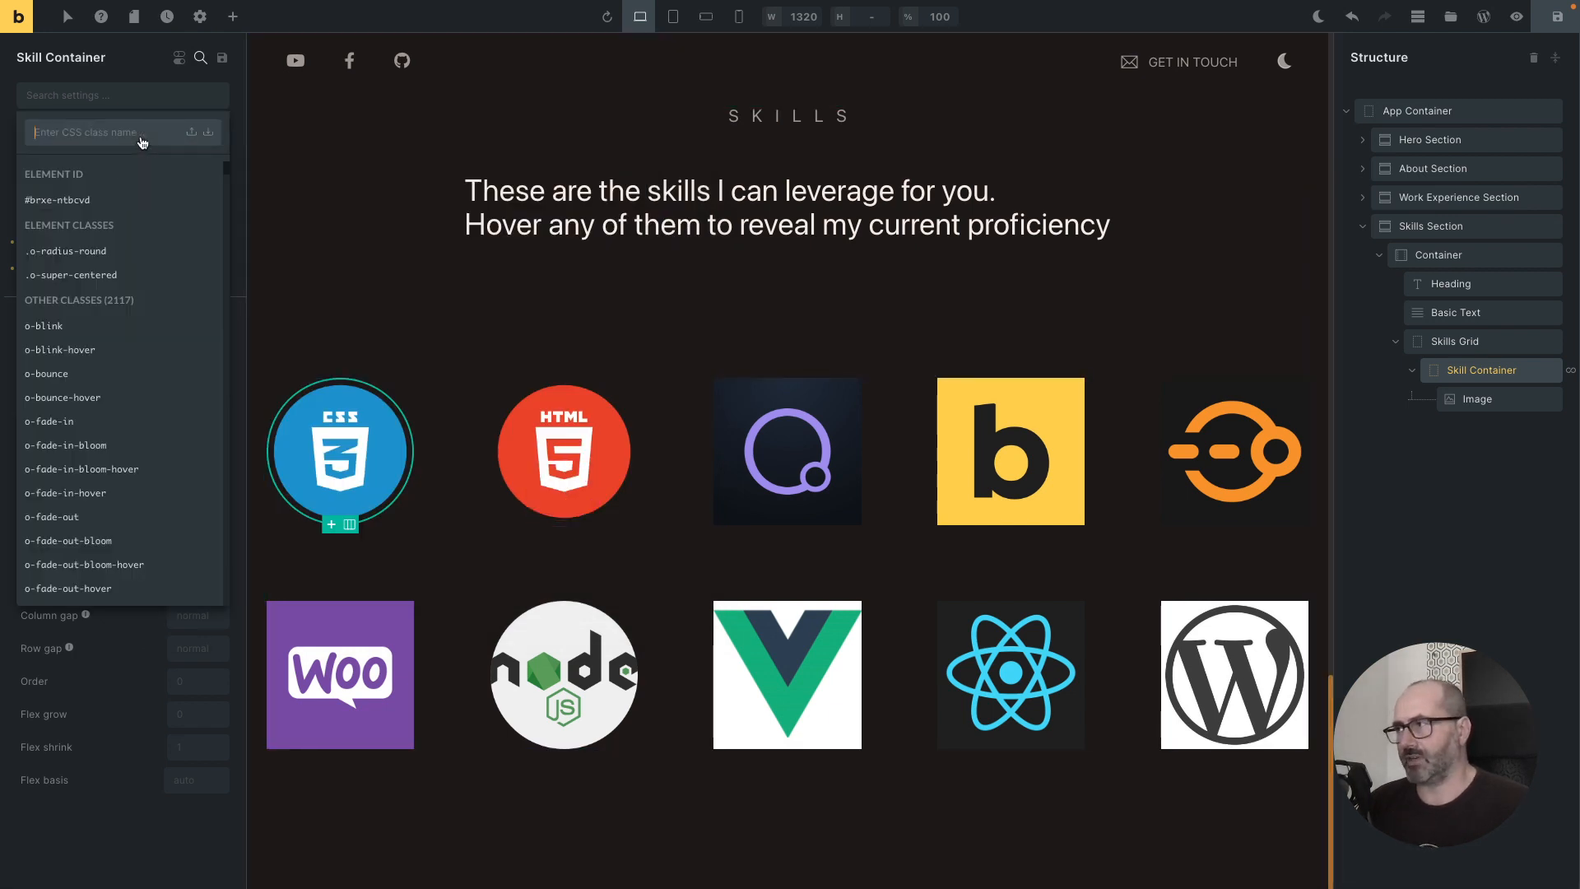
type("squa")
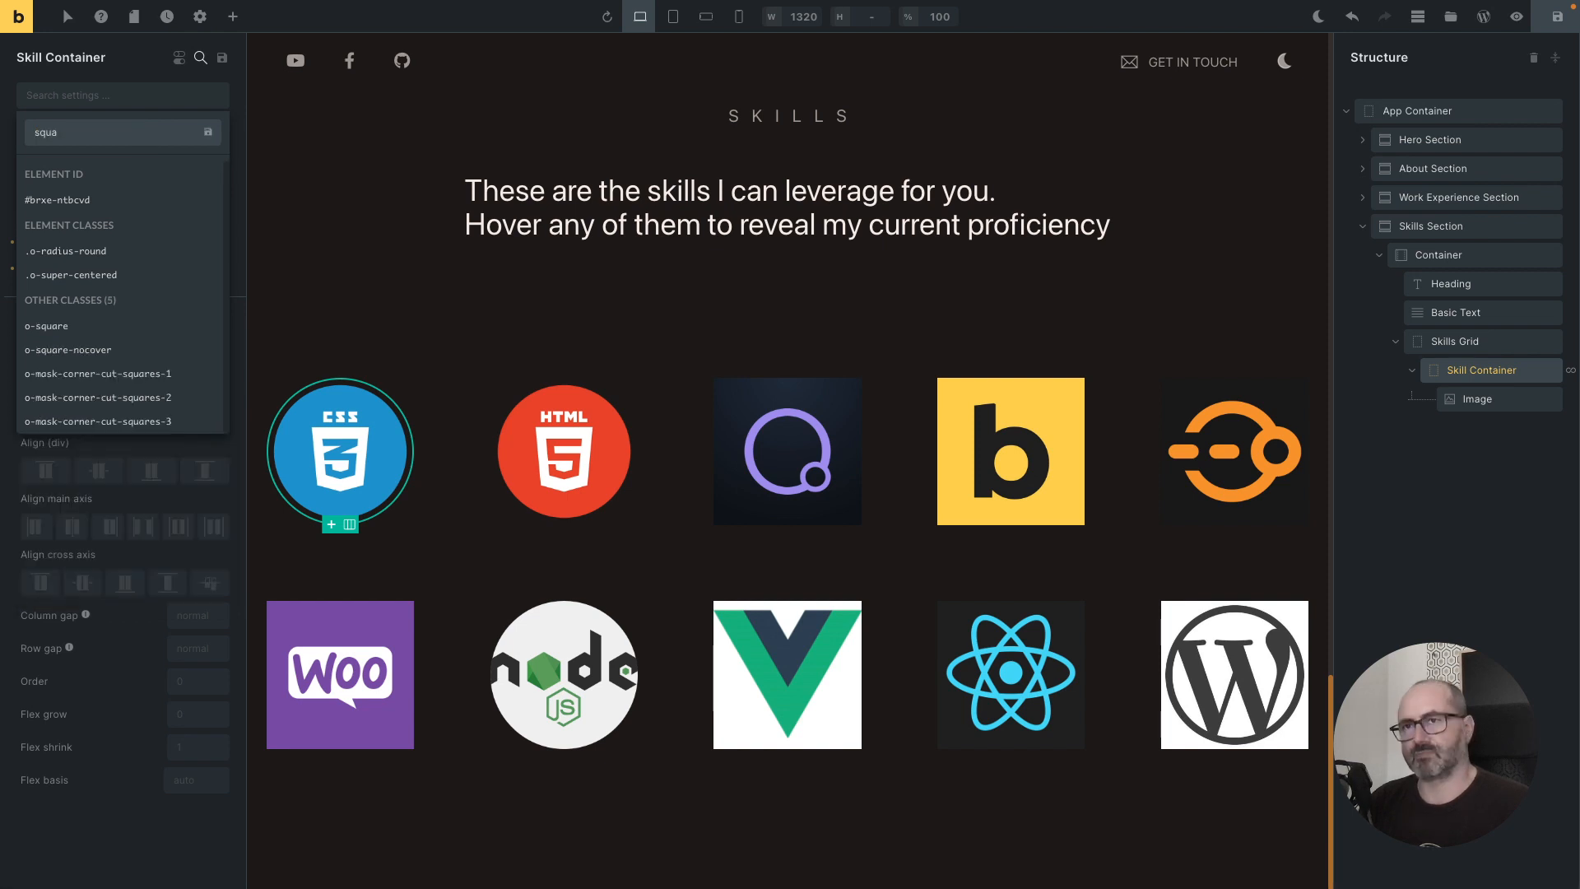
key("Down")
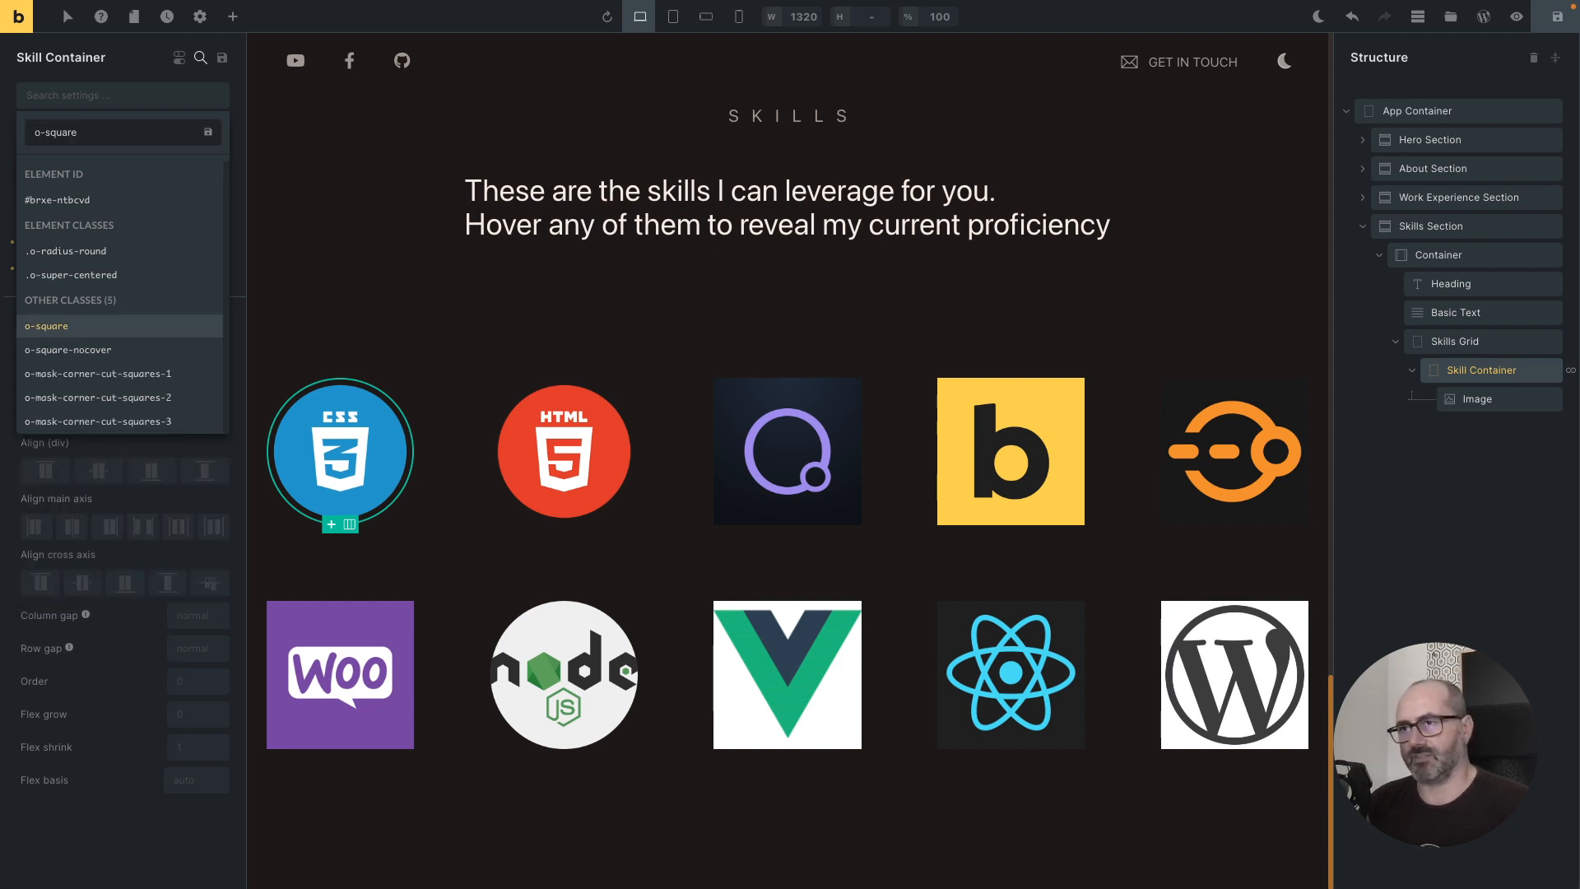
key("Return")
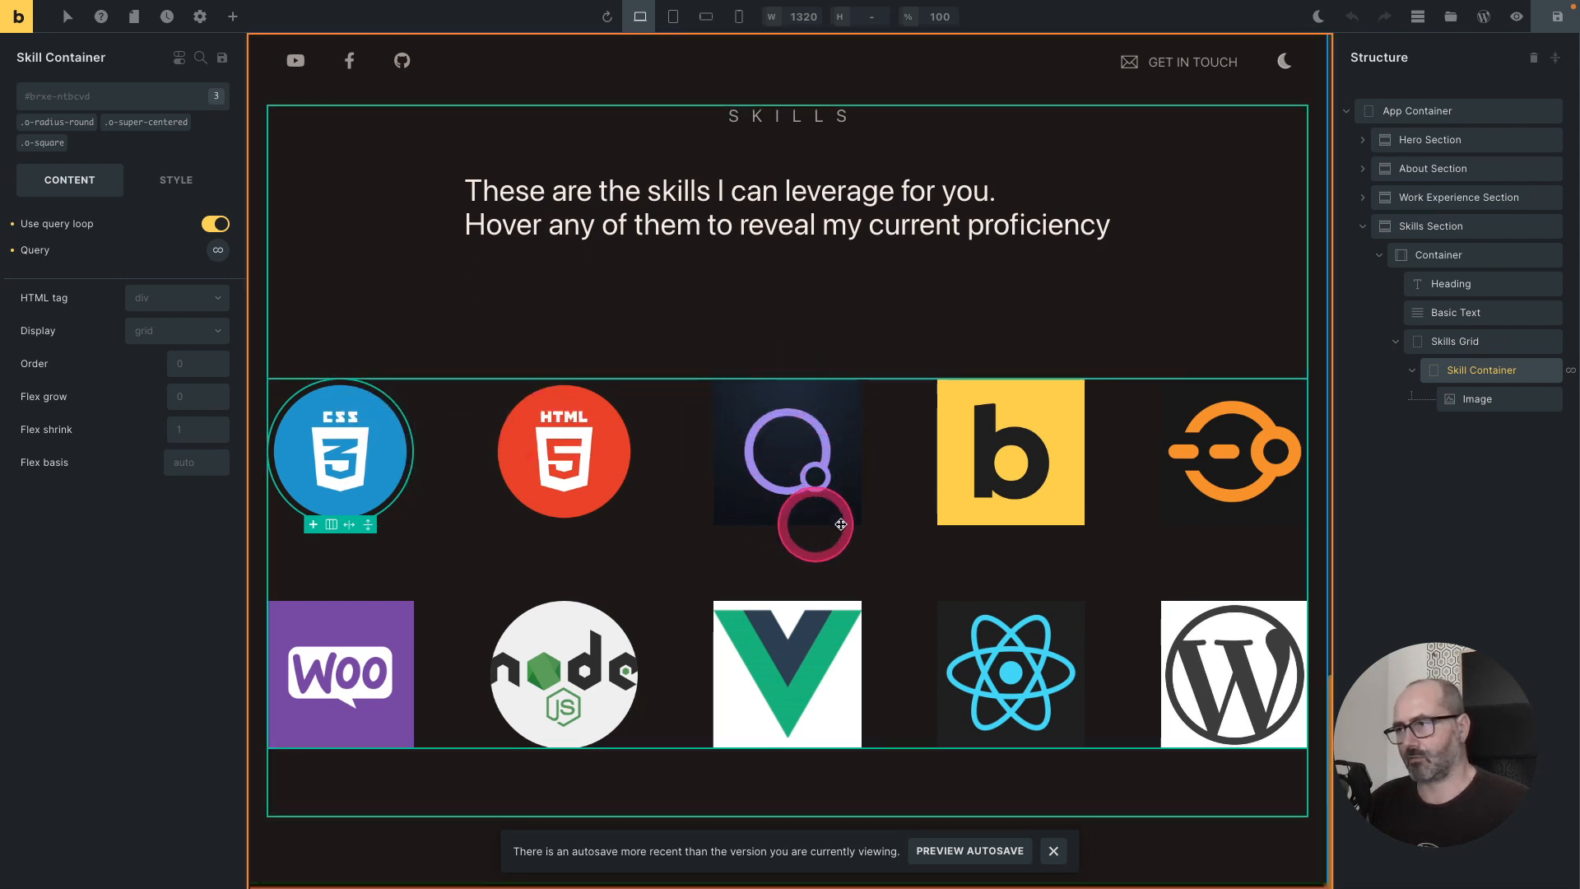
left_click(99, 102)
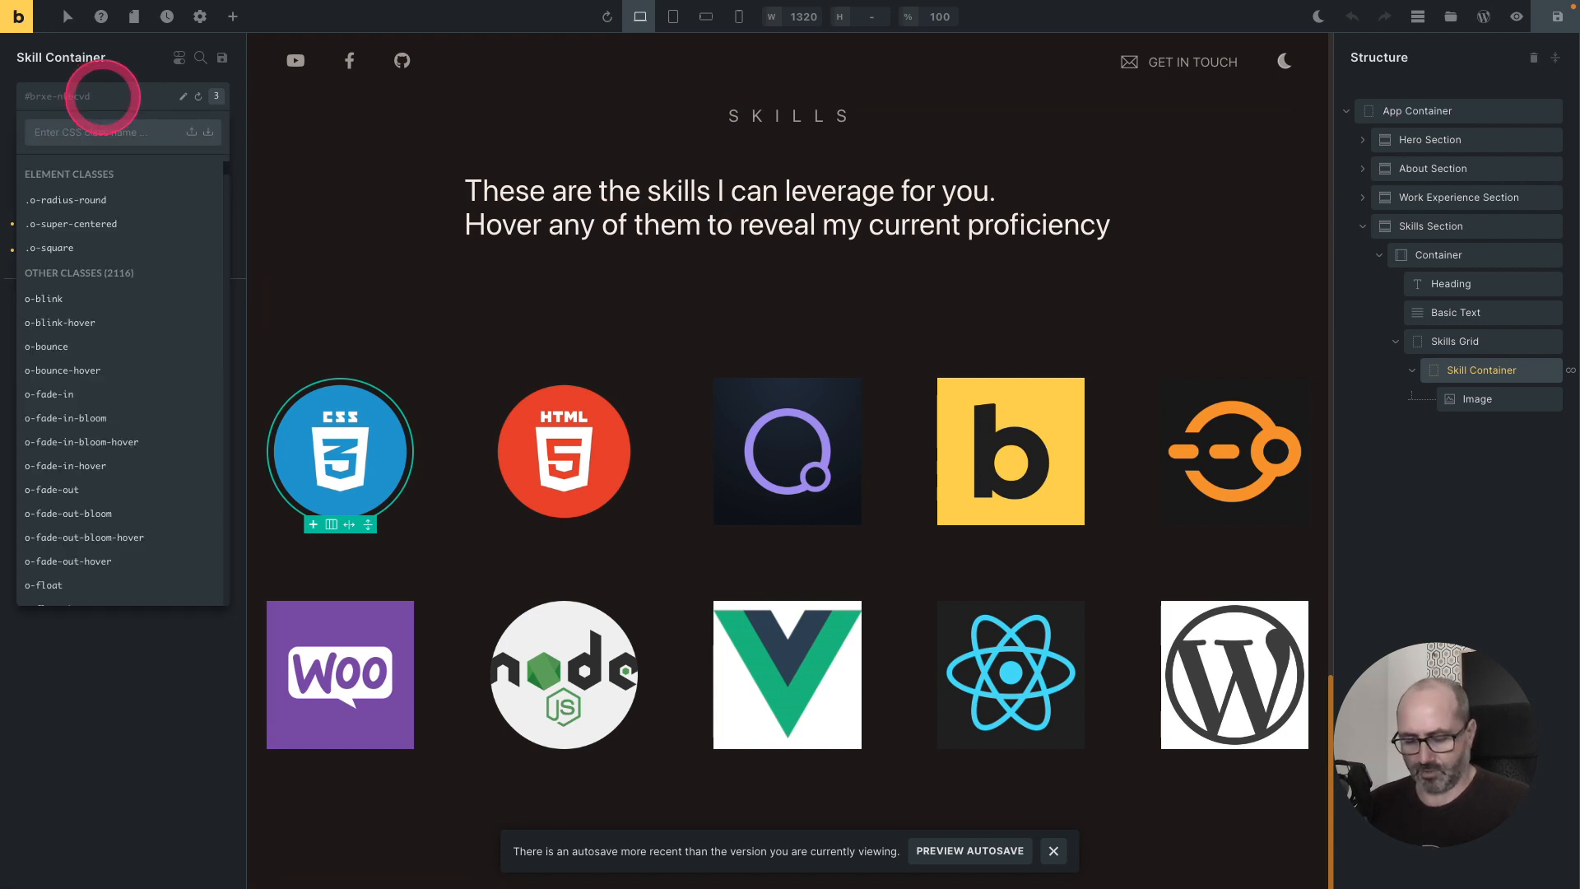
type("hidden")
key("Down")
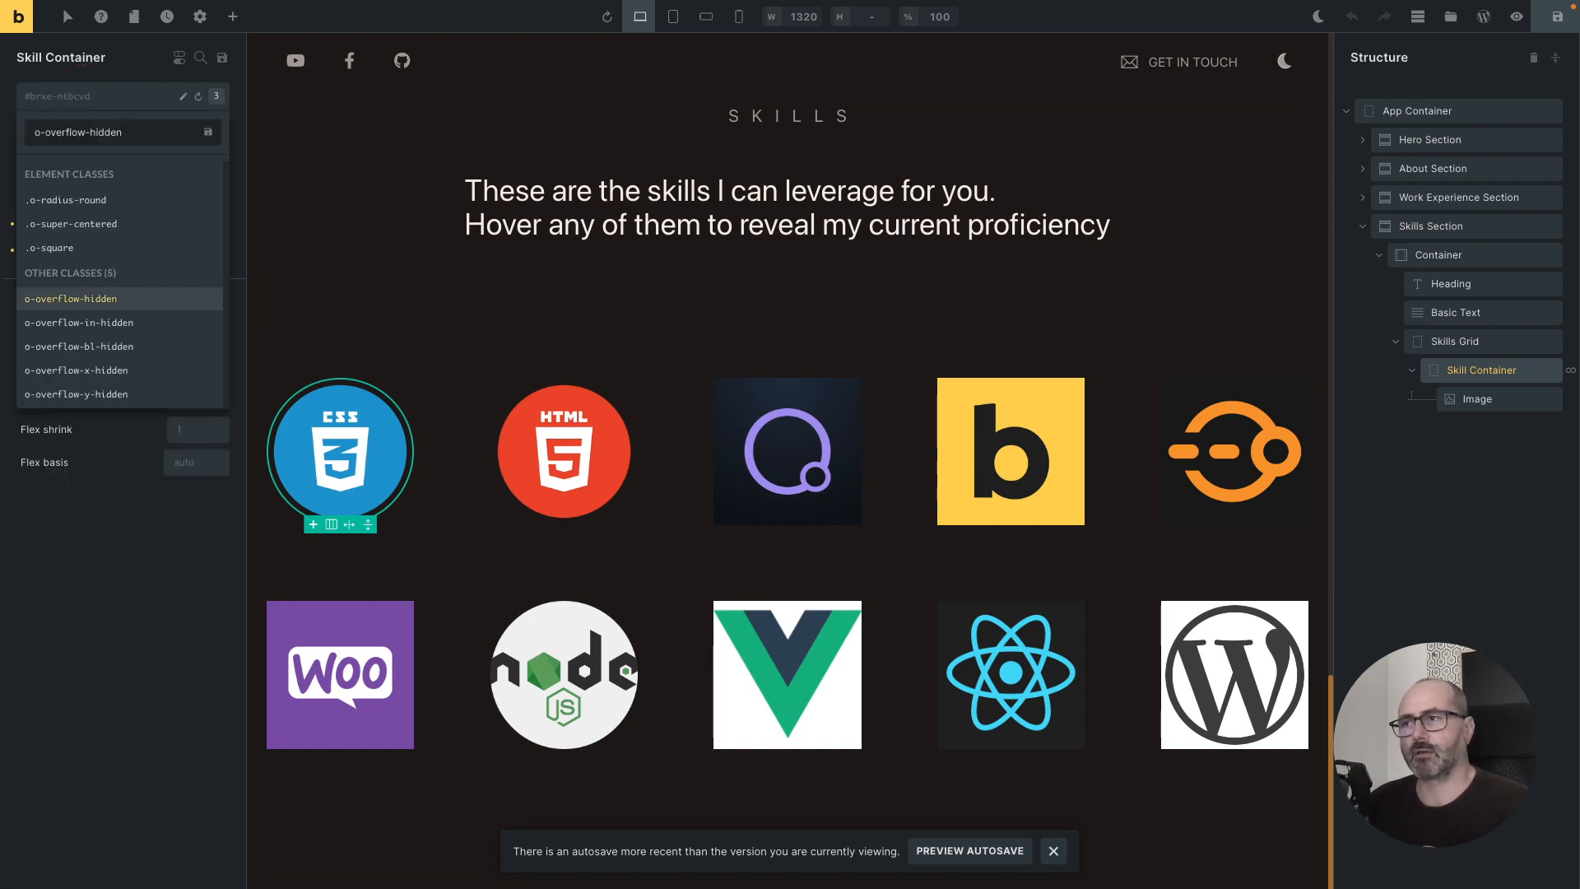
key("Return")
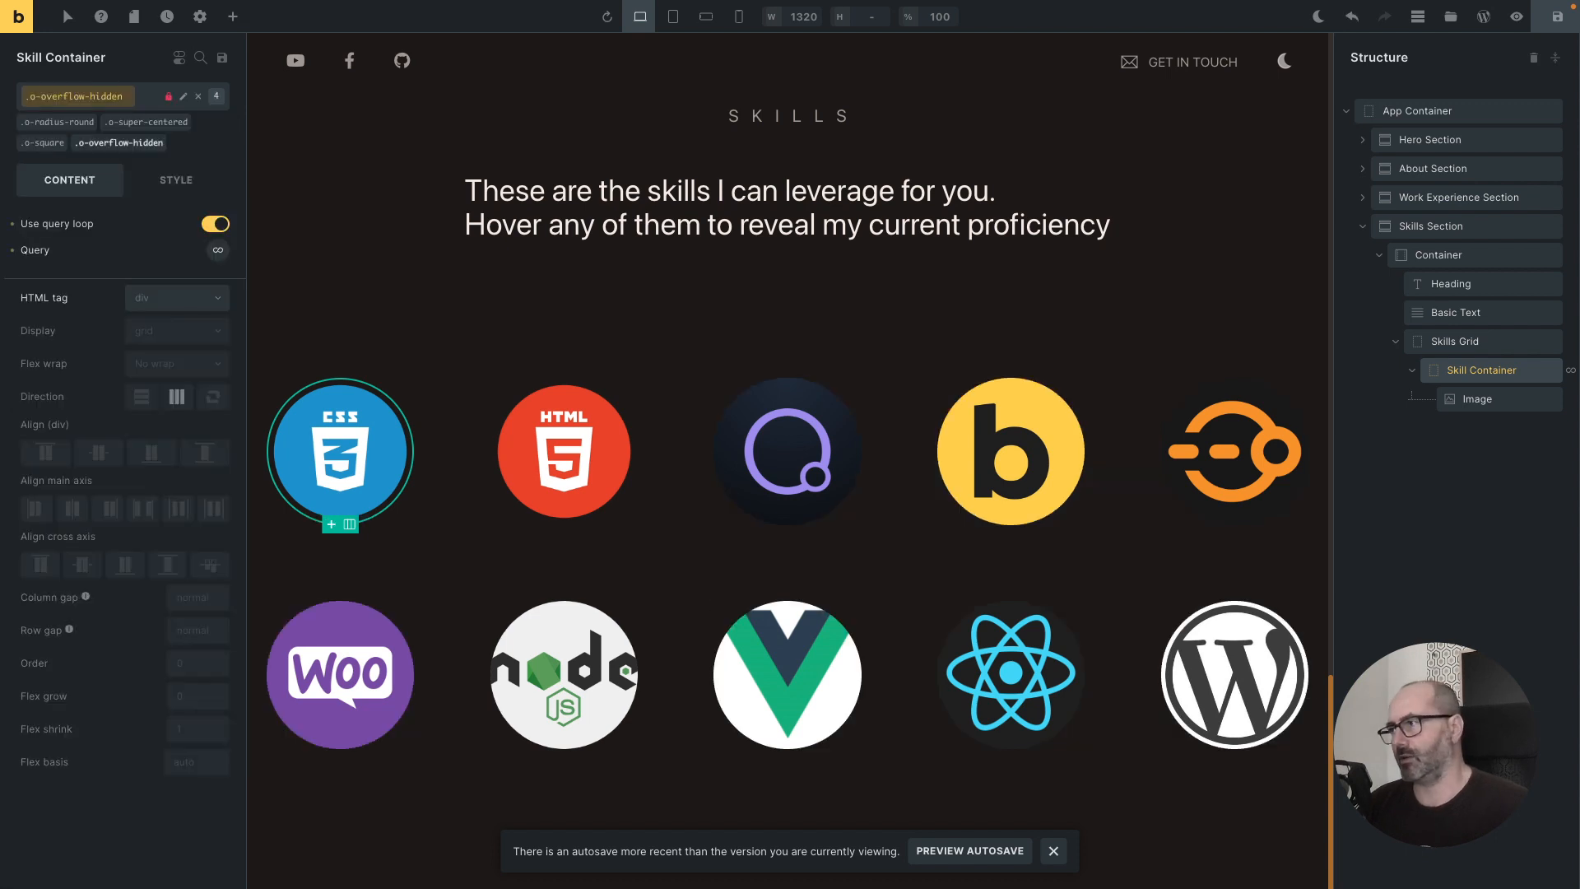
Step: Insert a Basic Text in the Skill Container and replace its placeholder text with the Meta Box Skills Proficiency dynamic field
left_click(1477, 399)
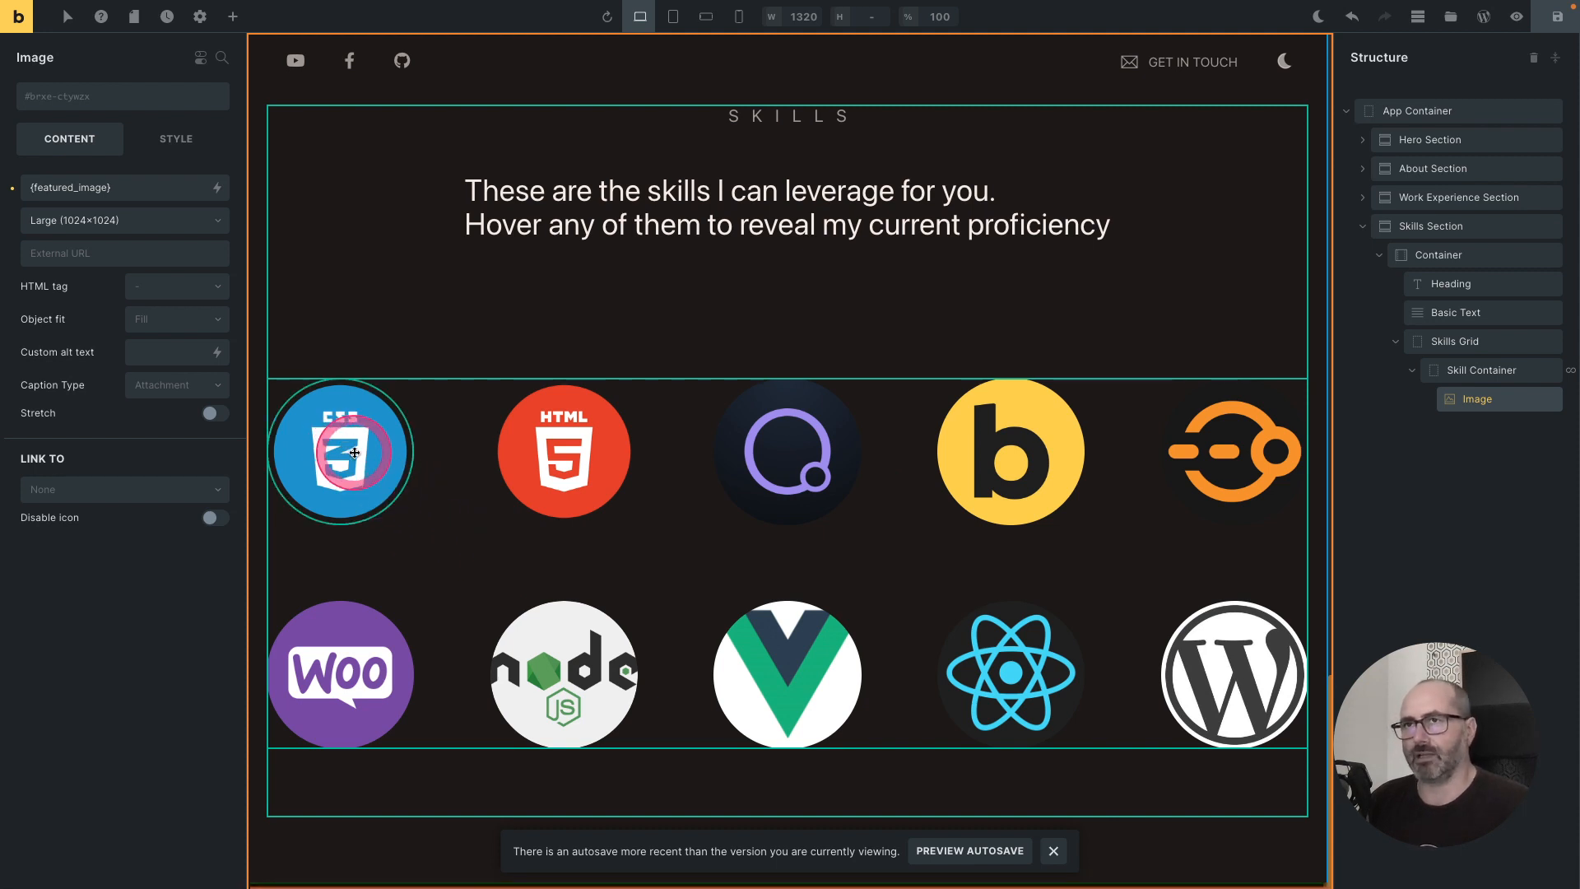
left_click(1522, 372)
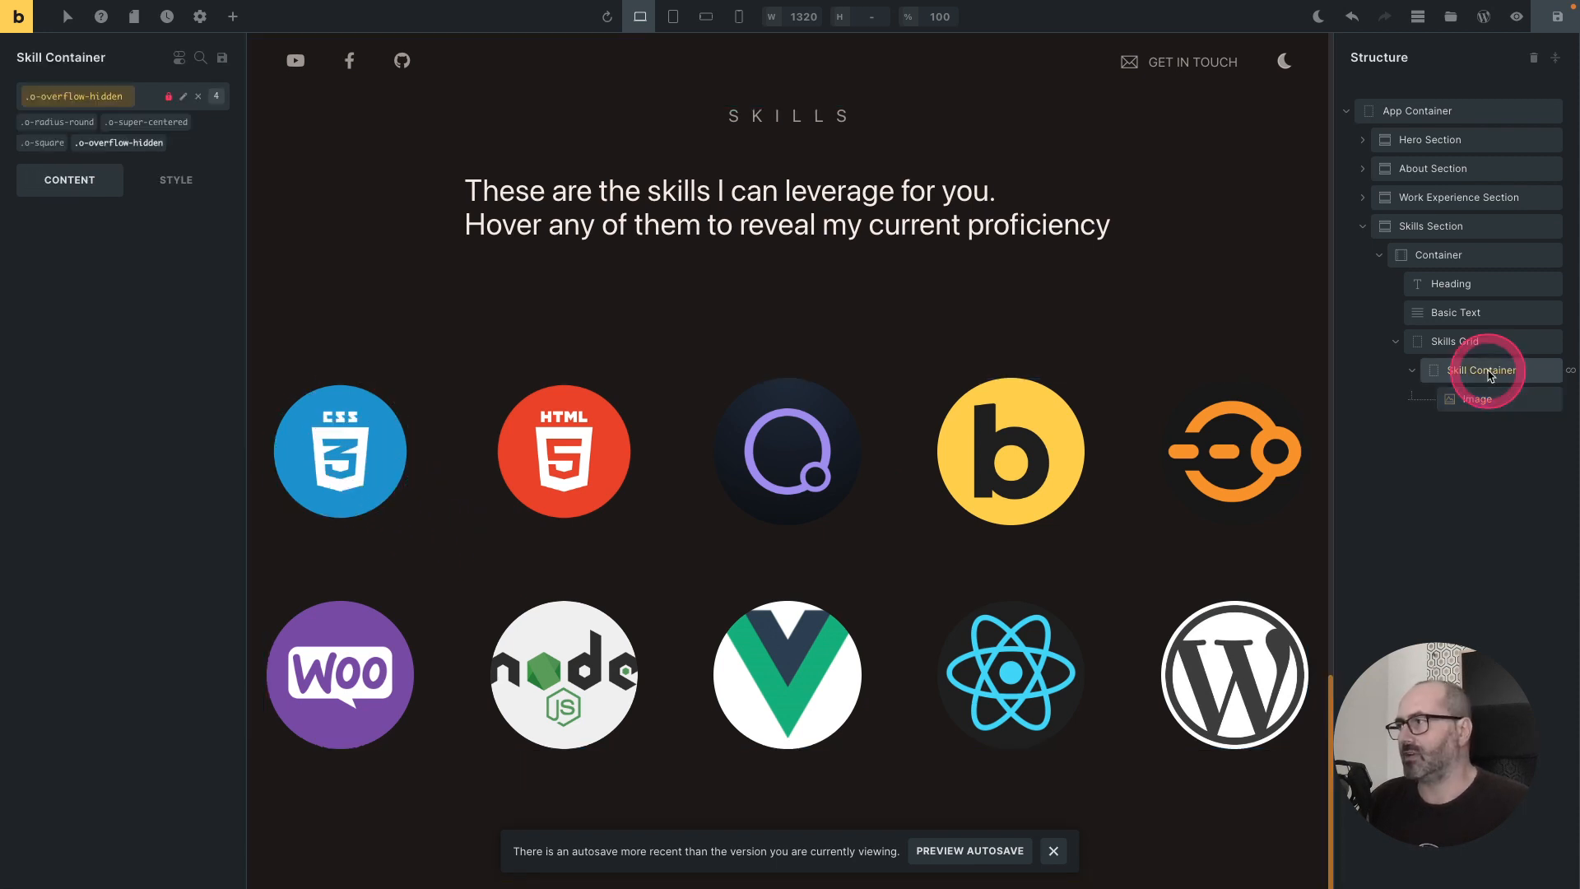
left_click(233, 16)
left_click(180, 349)
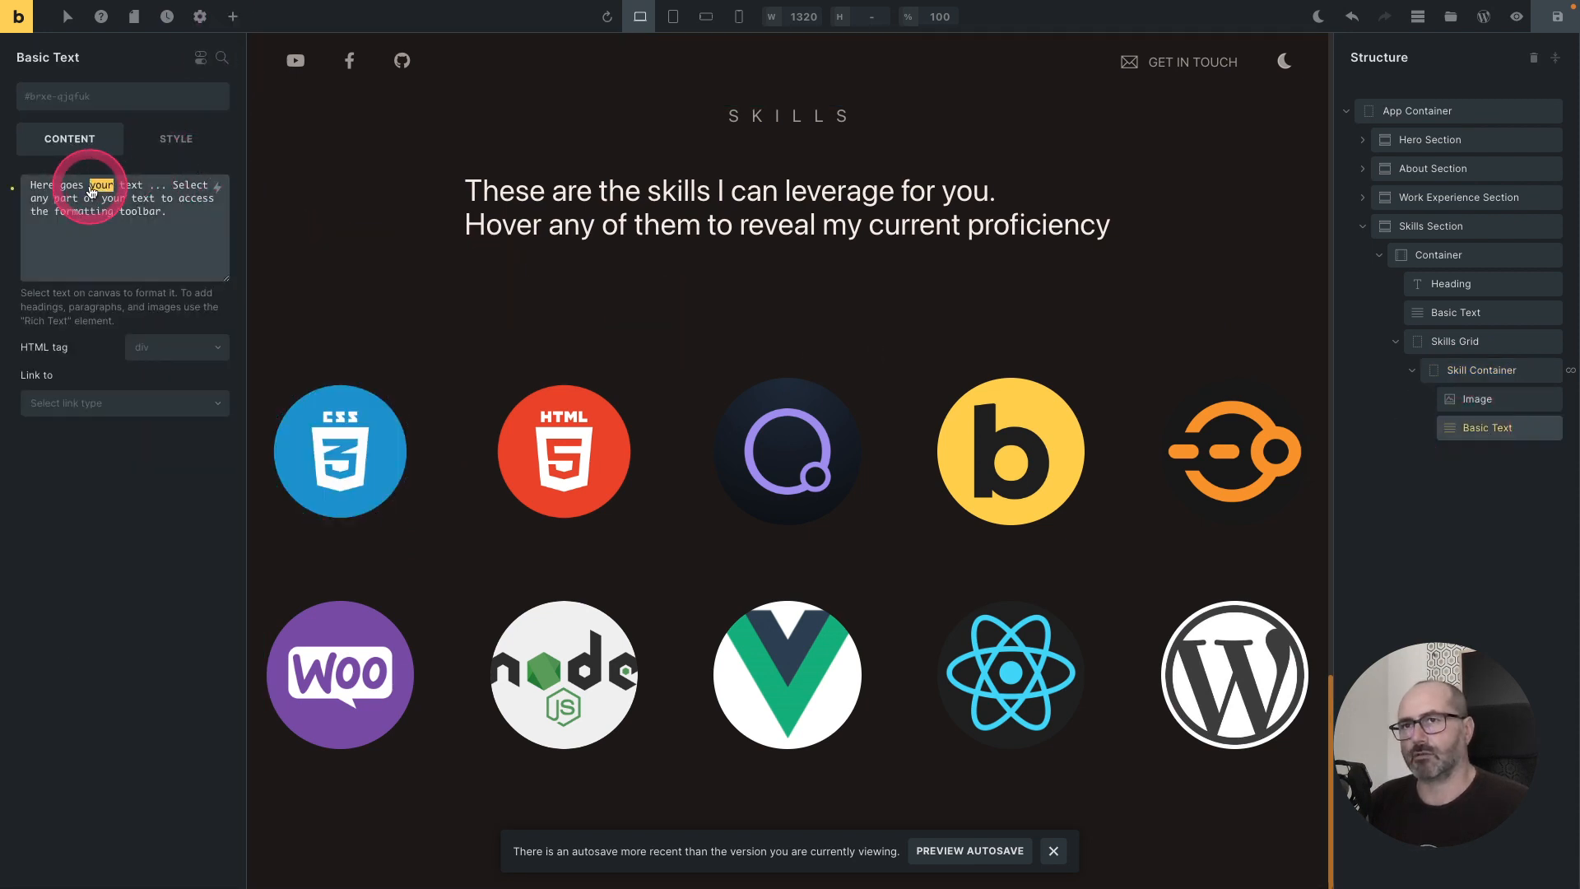
triple_click(91, 191)
key("BackSpace")
left_click(217, 188)
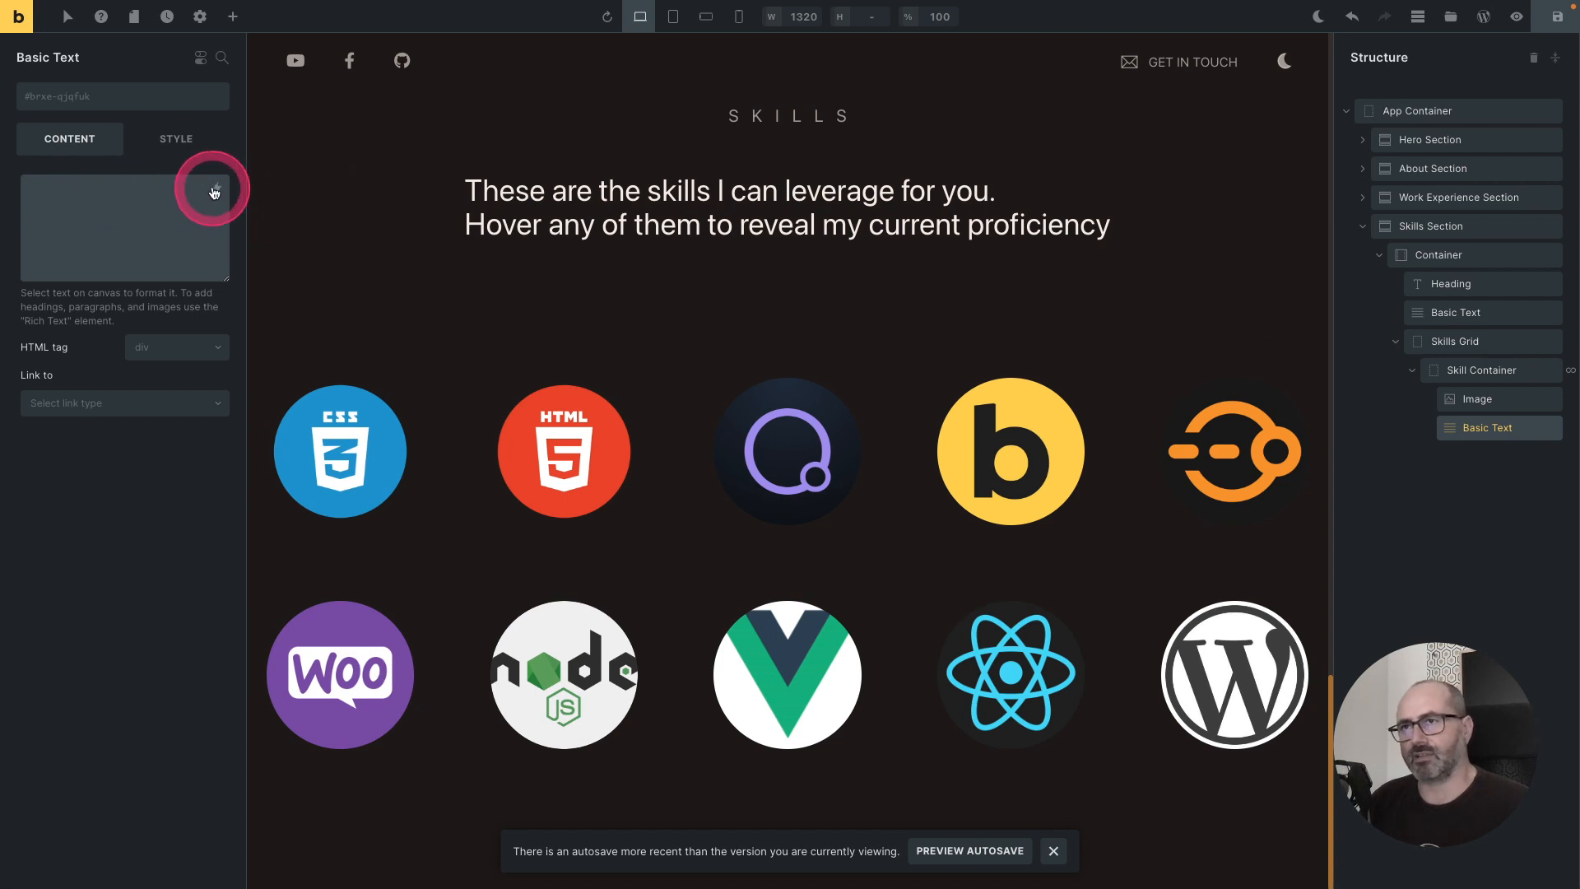
scroll(116, 321, "down", 2)
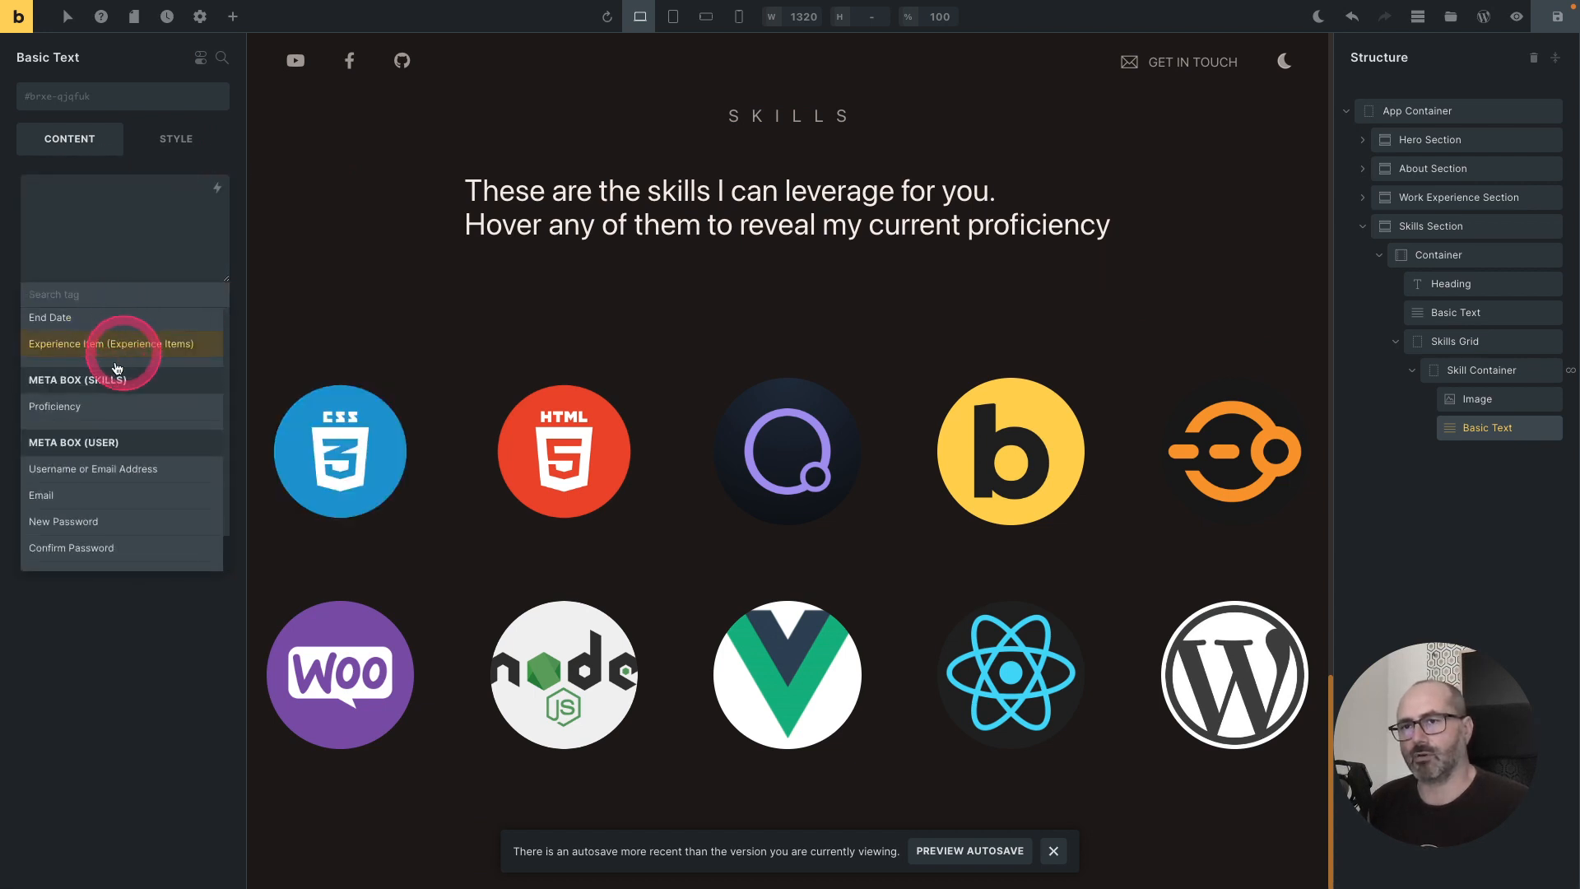
left_click(55, 407)
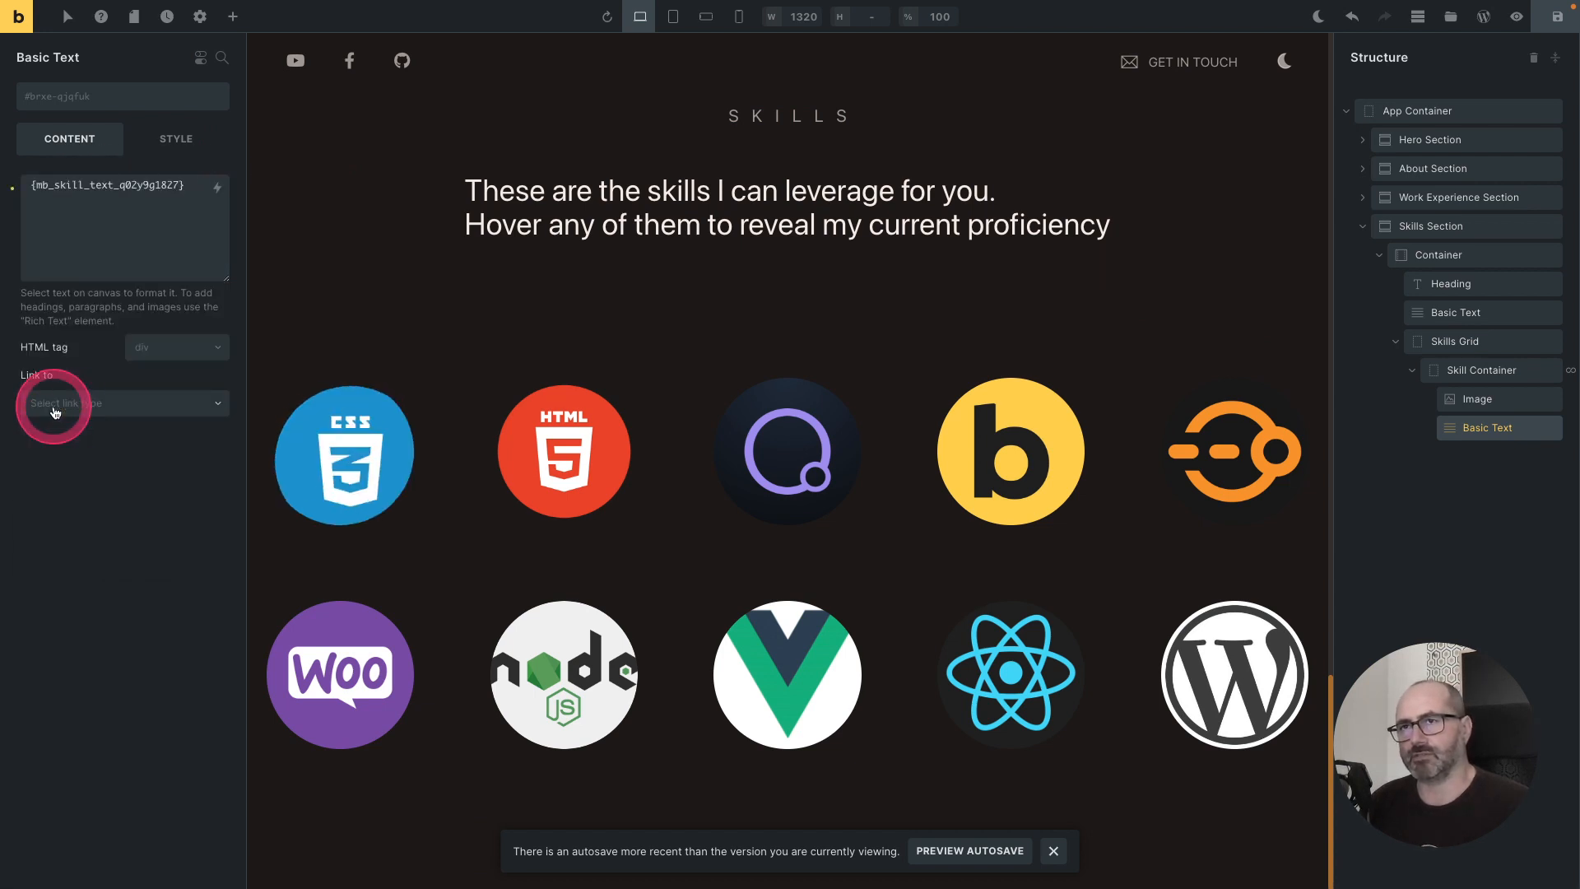
Step: Set the text colour of the Skill Container's Basic Text to white
left_click(185, 141)
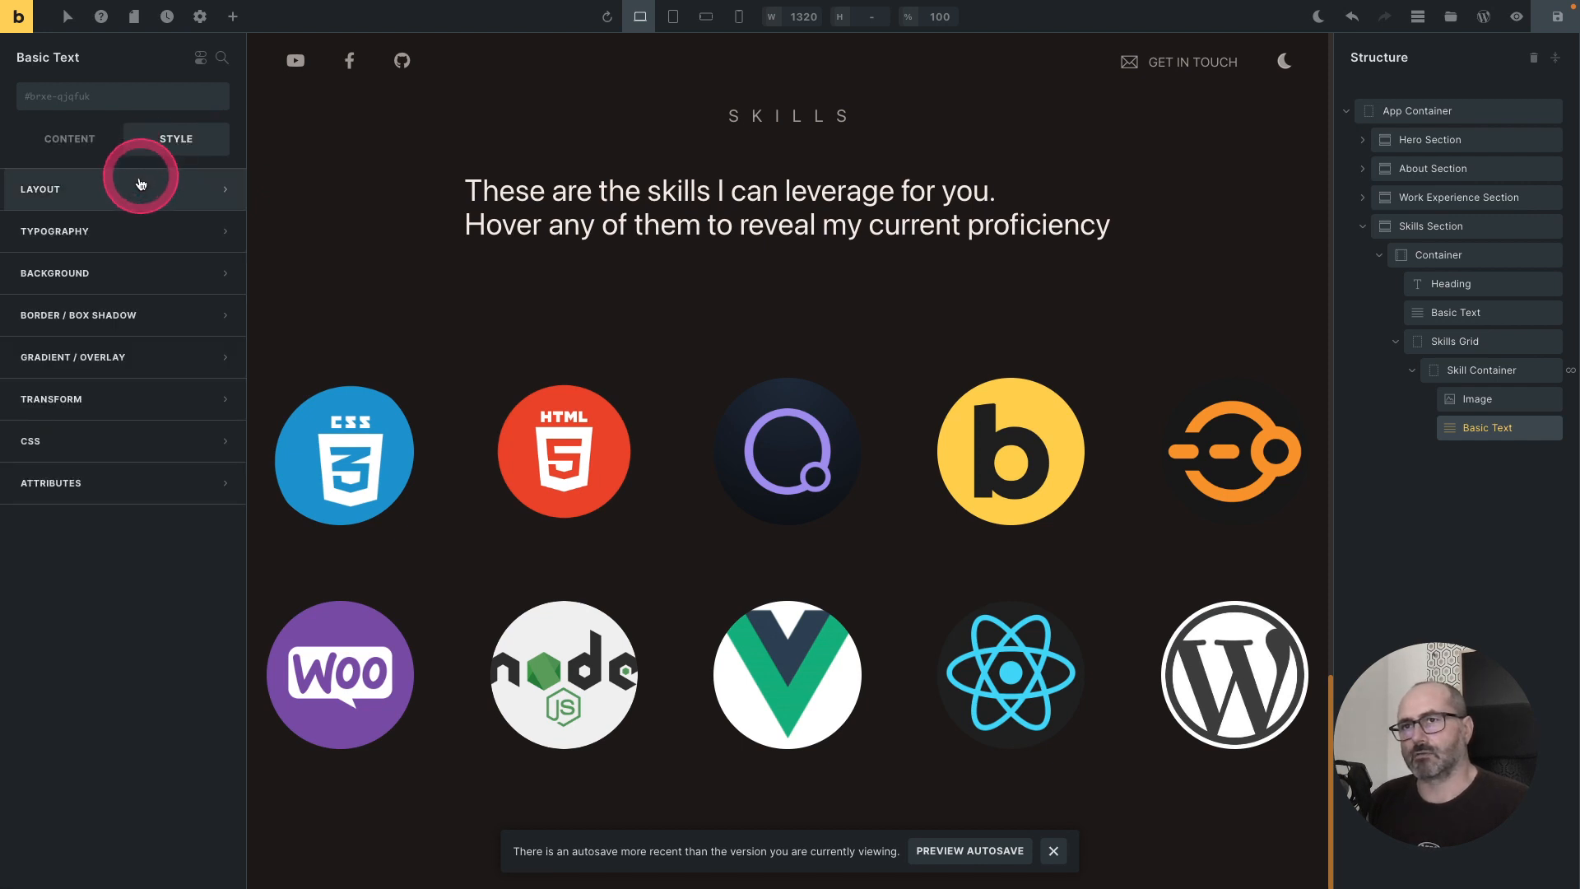
left_click(144, 226)
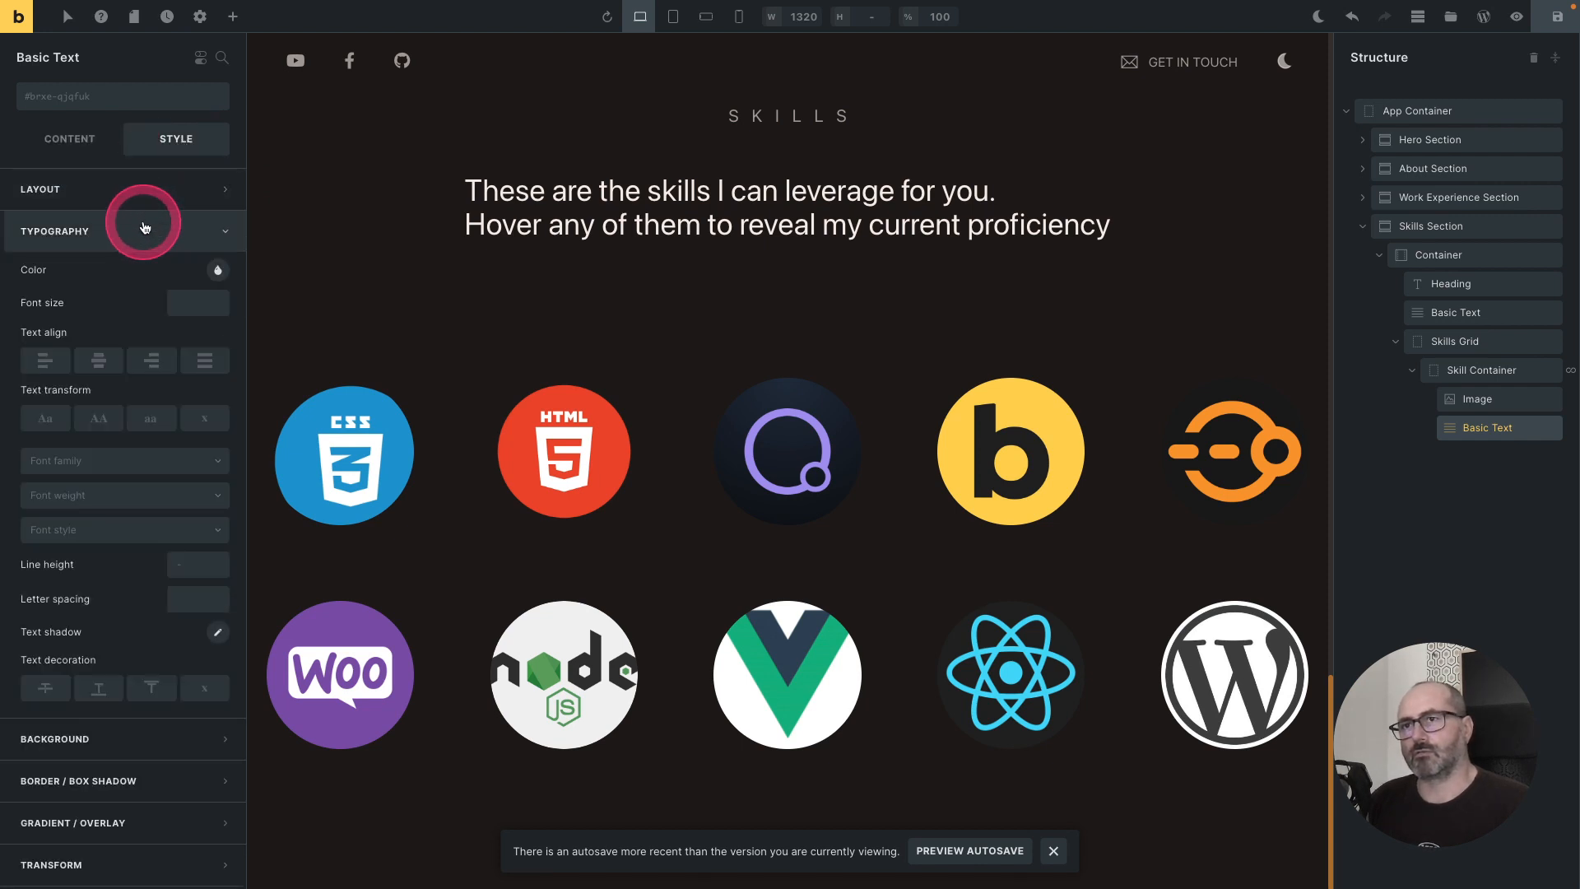
left_click(217, 270)
left_click(877, 311)
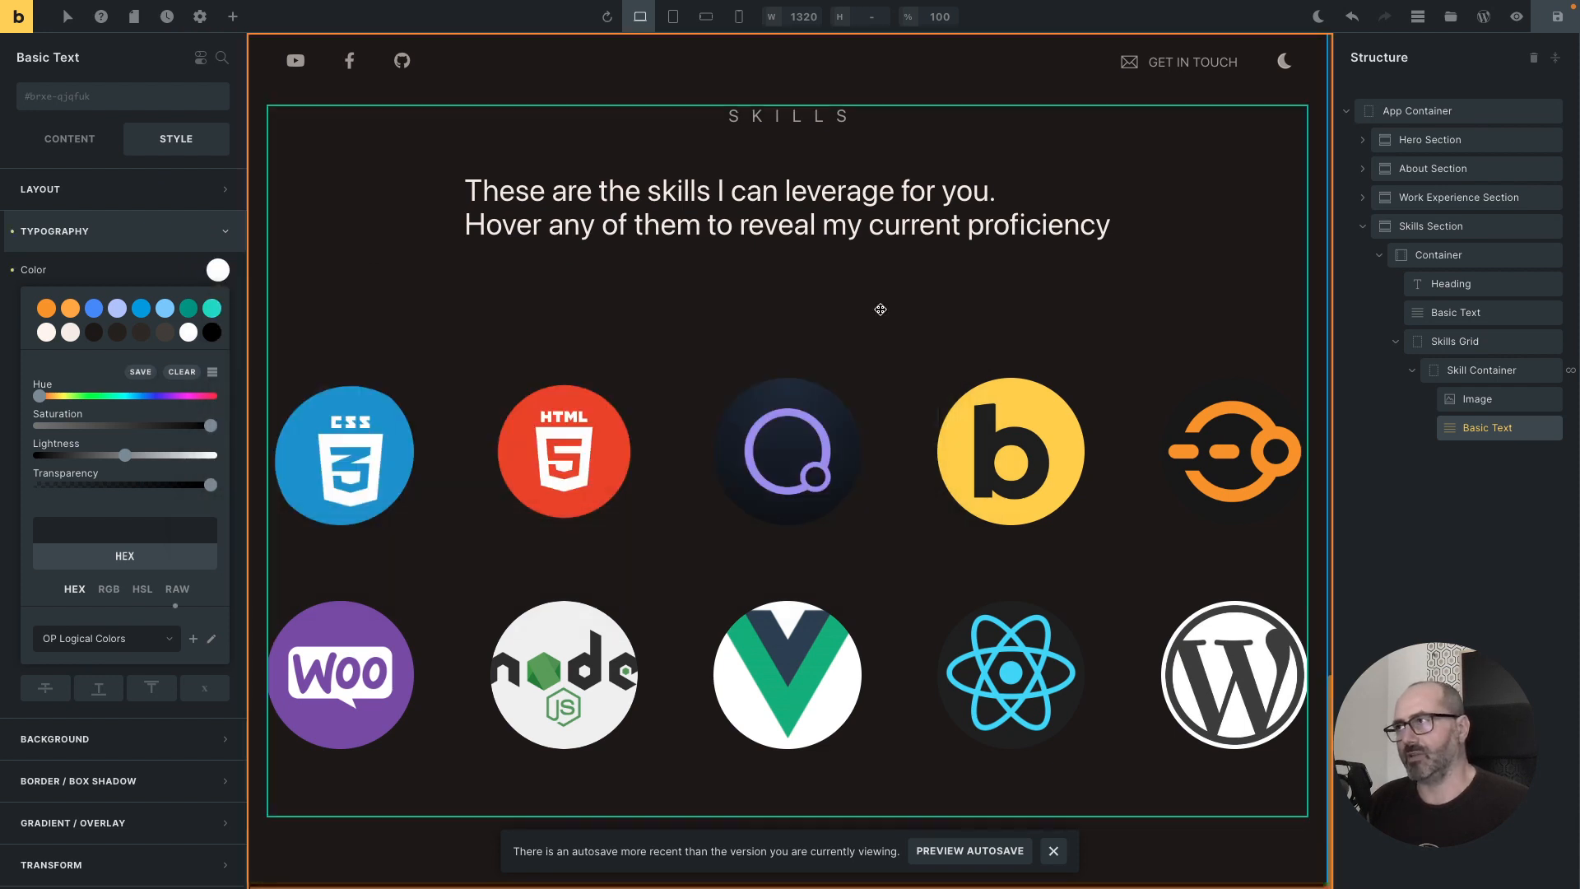
left_click(878, 309)
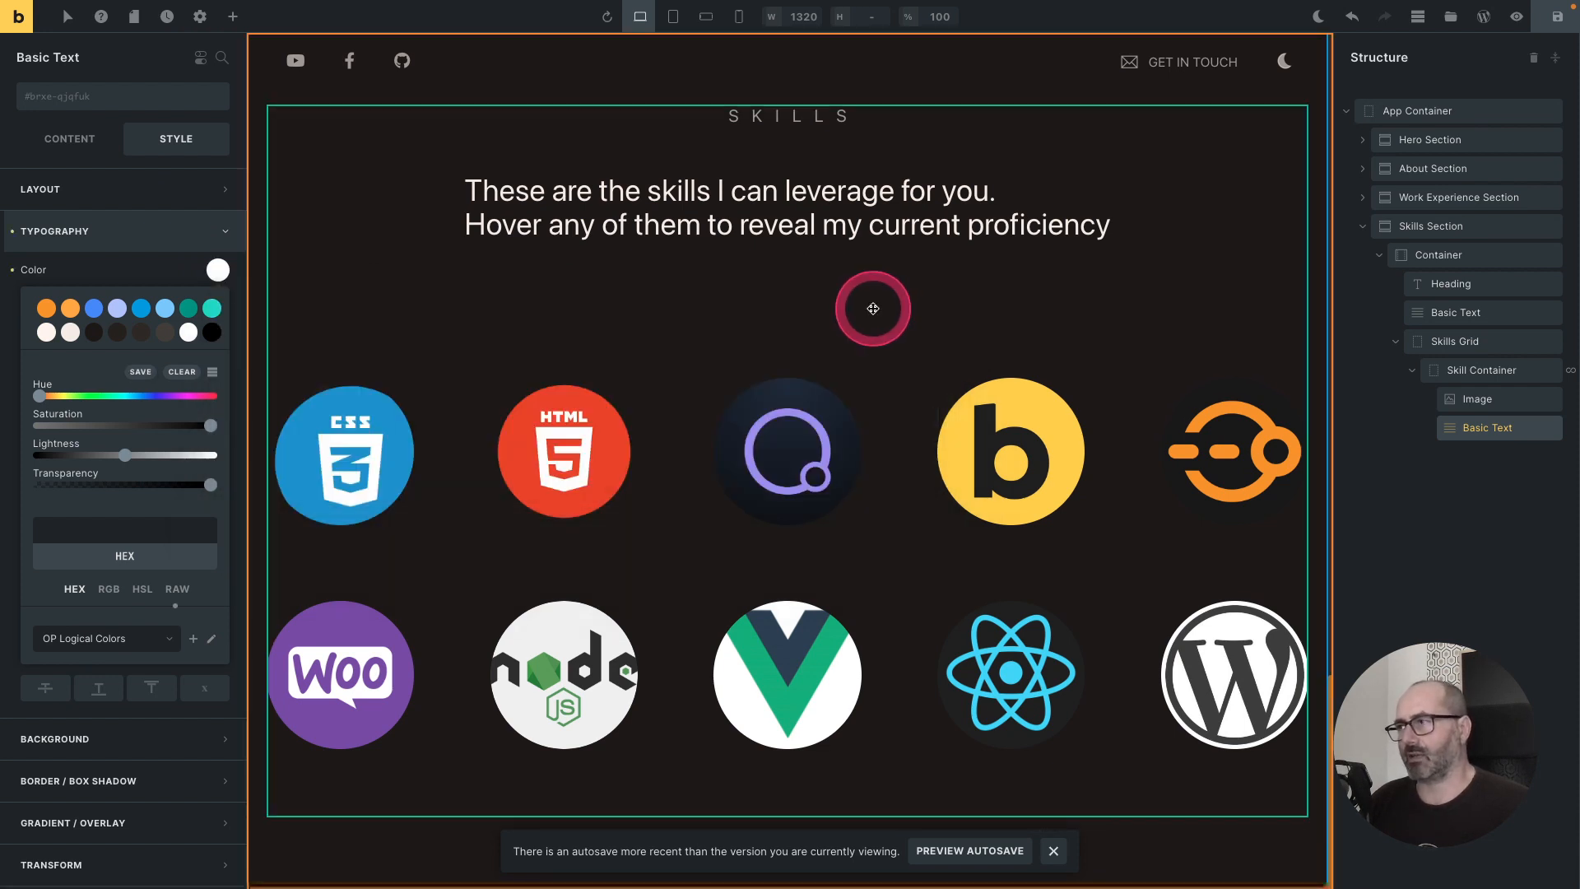
Step: Set the proficiency text's font size to fluid size 4 and its font weight to 700
right_click(196, 303)
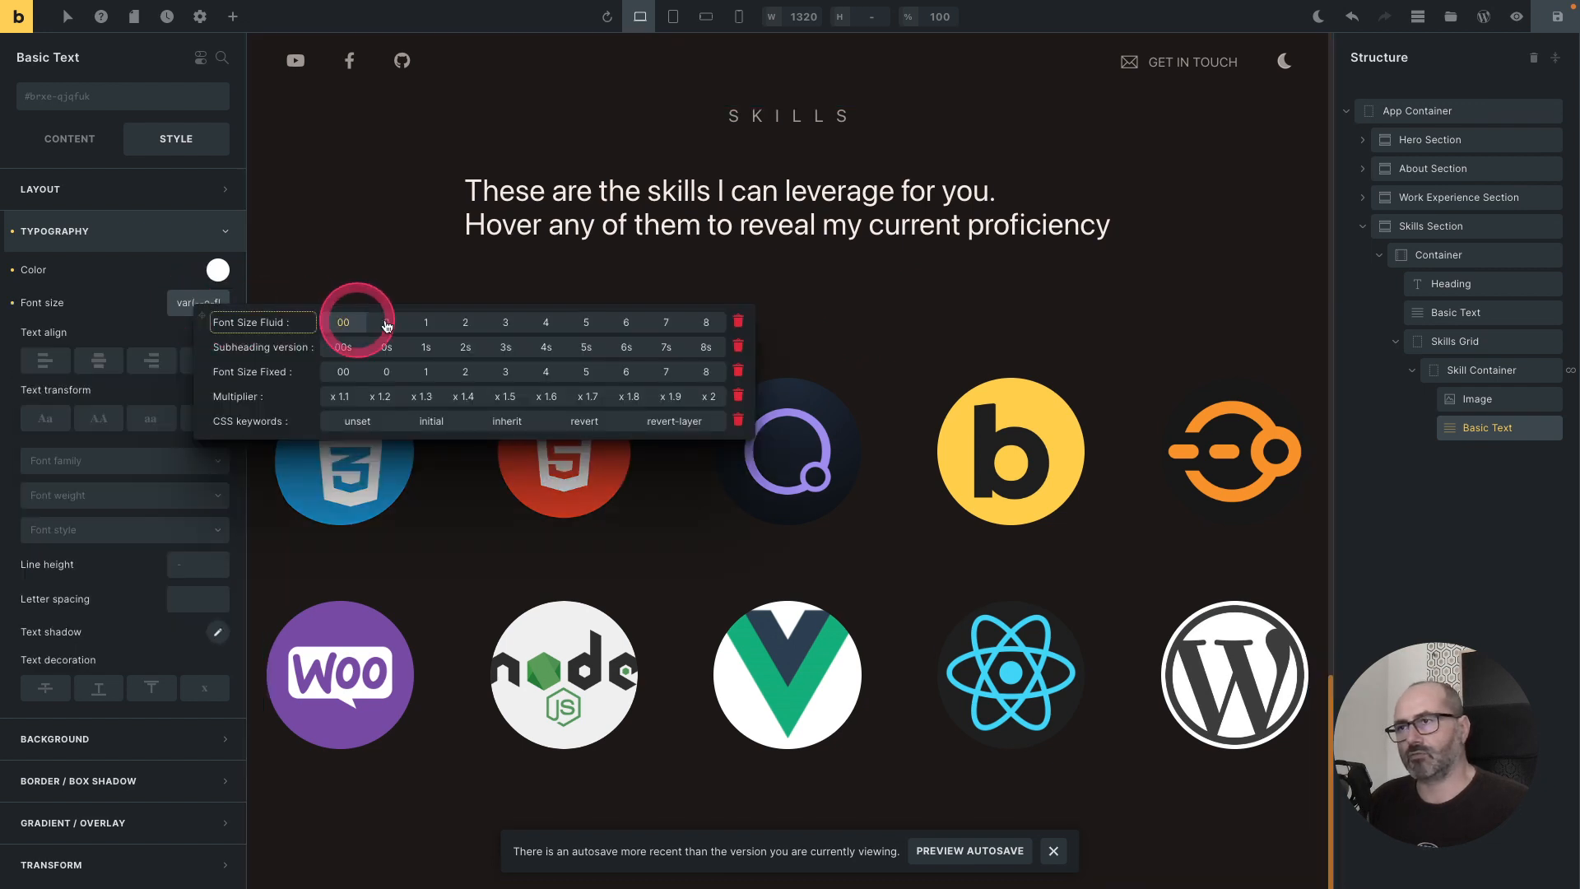
left_click(549, 325)
left_click(121, 494)
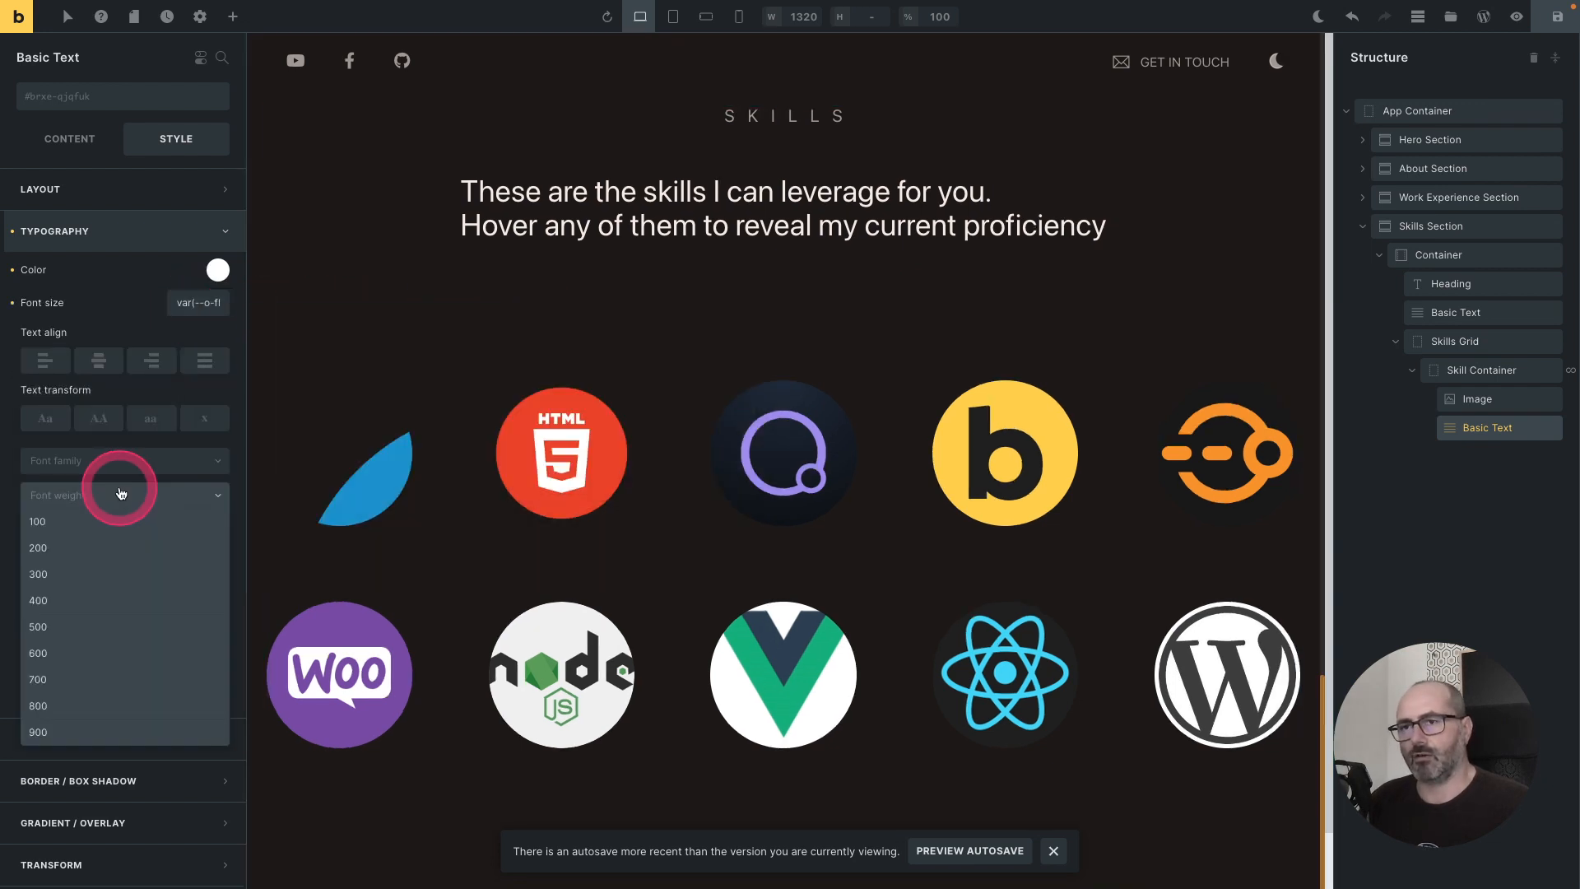
left_click(99, 681)
left_click(136, 233)
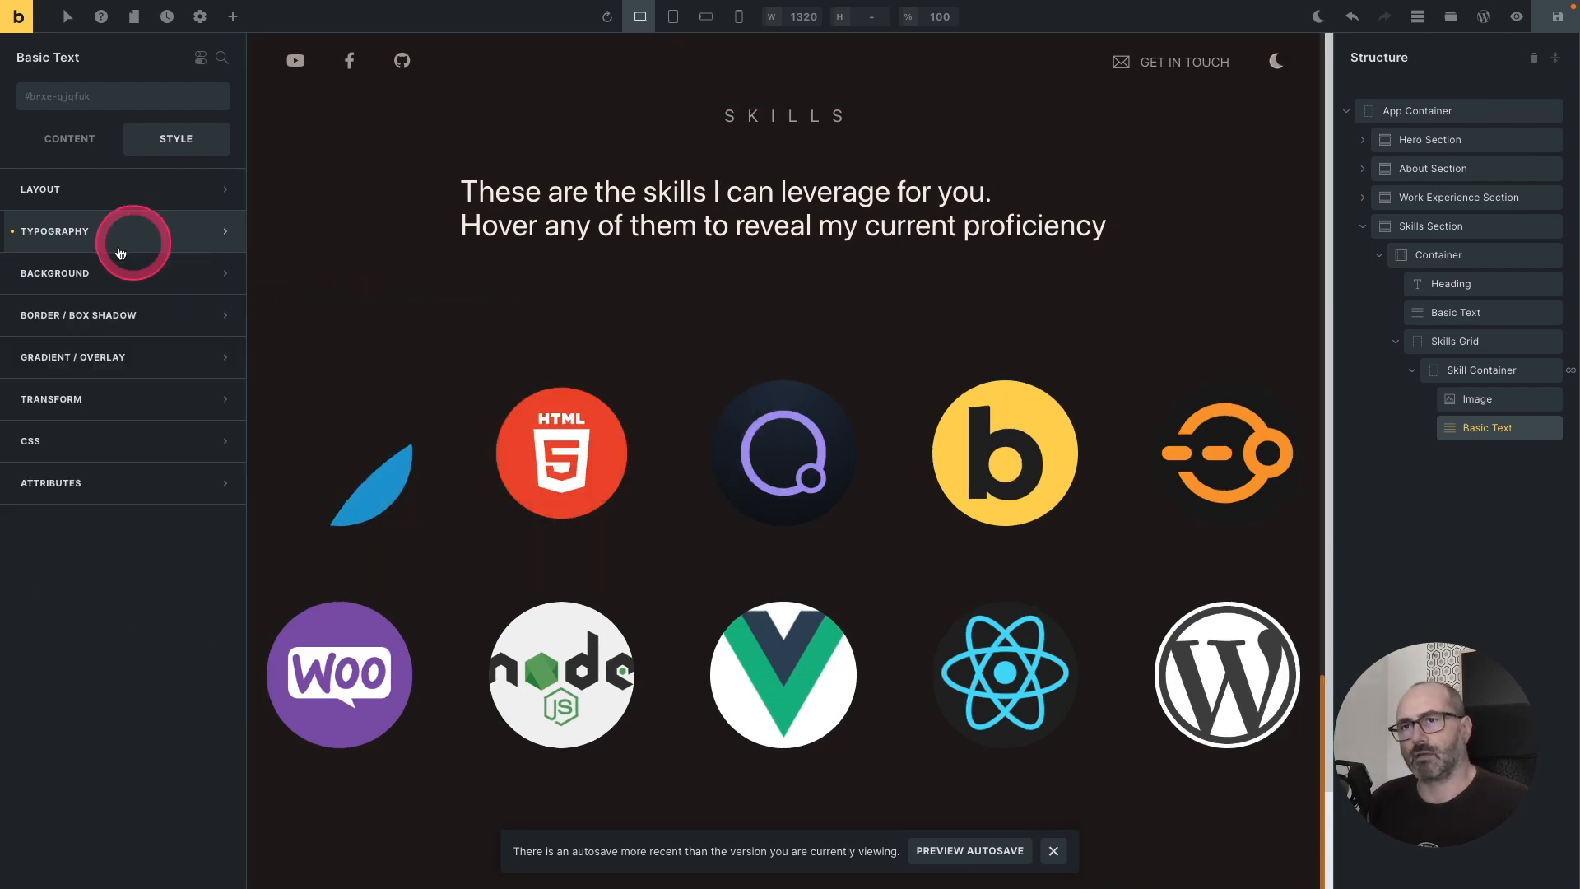
Step: Set the proficiency text's background to Surf 4 at 90% opacity, changing its raw value to the --o-surface-4-brand variant
left_click(151, 271)
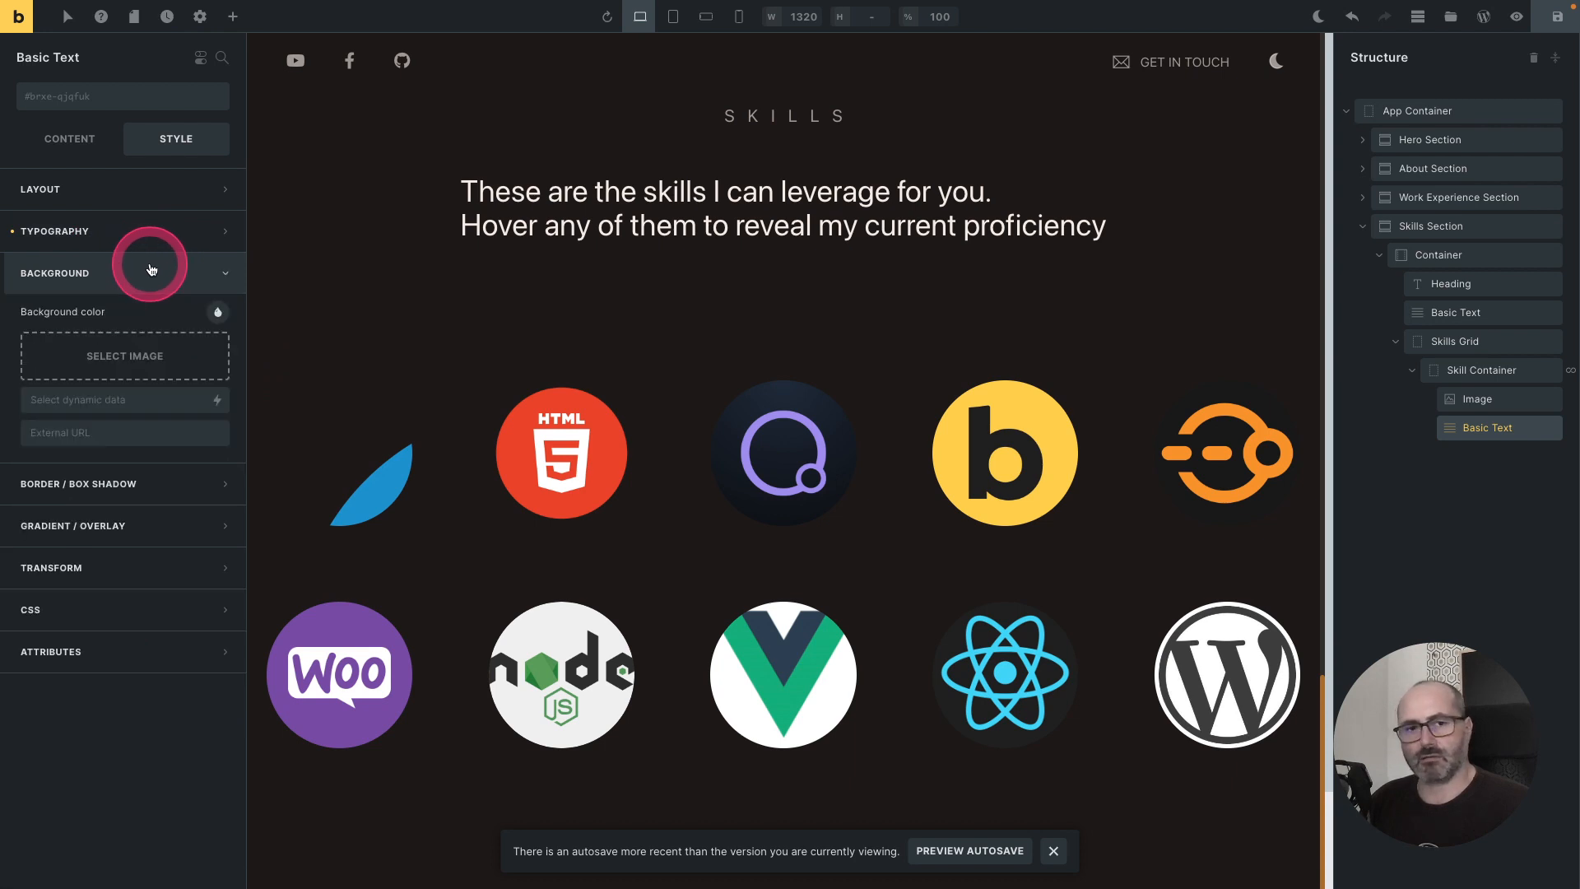
left_click(219, 311)
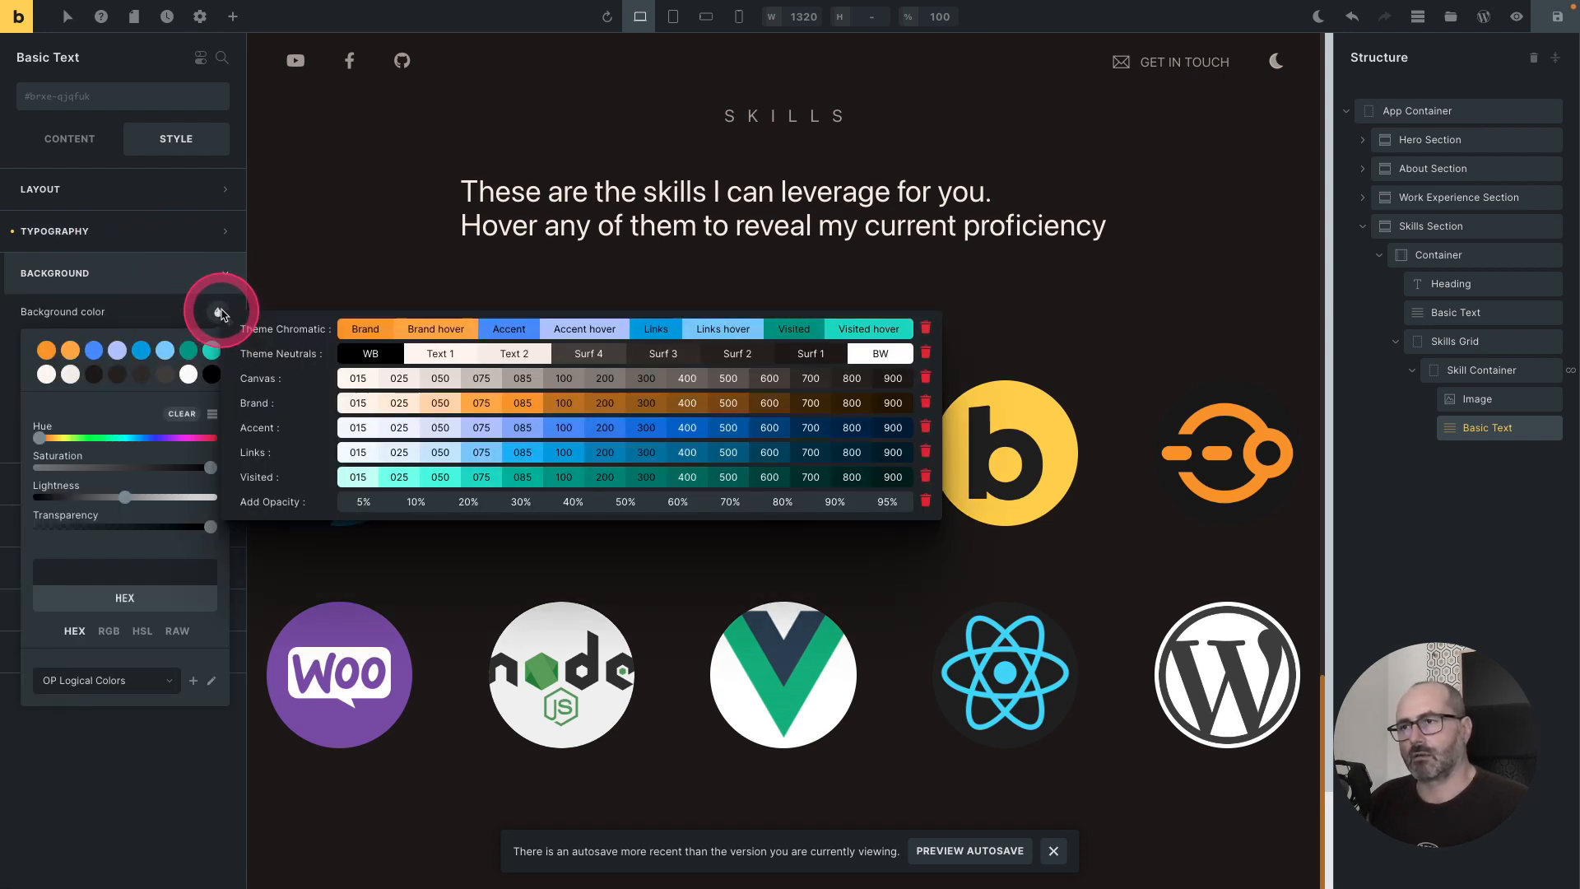
left_click(572, 353)
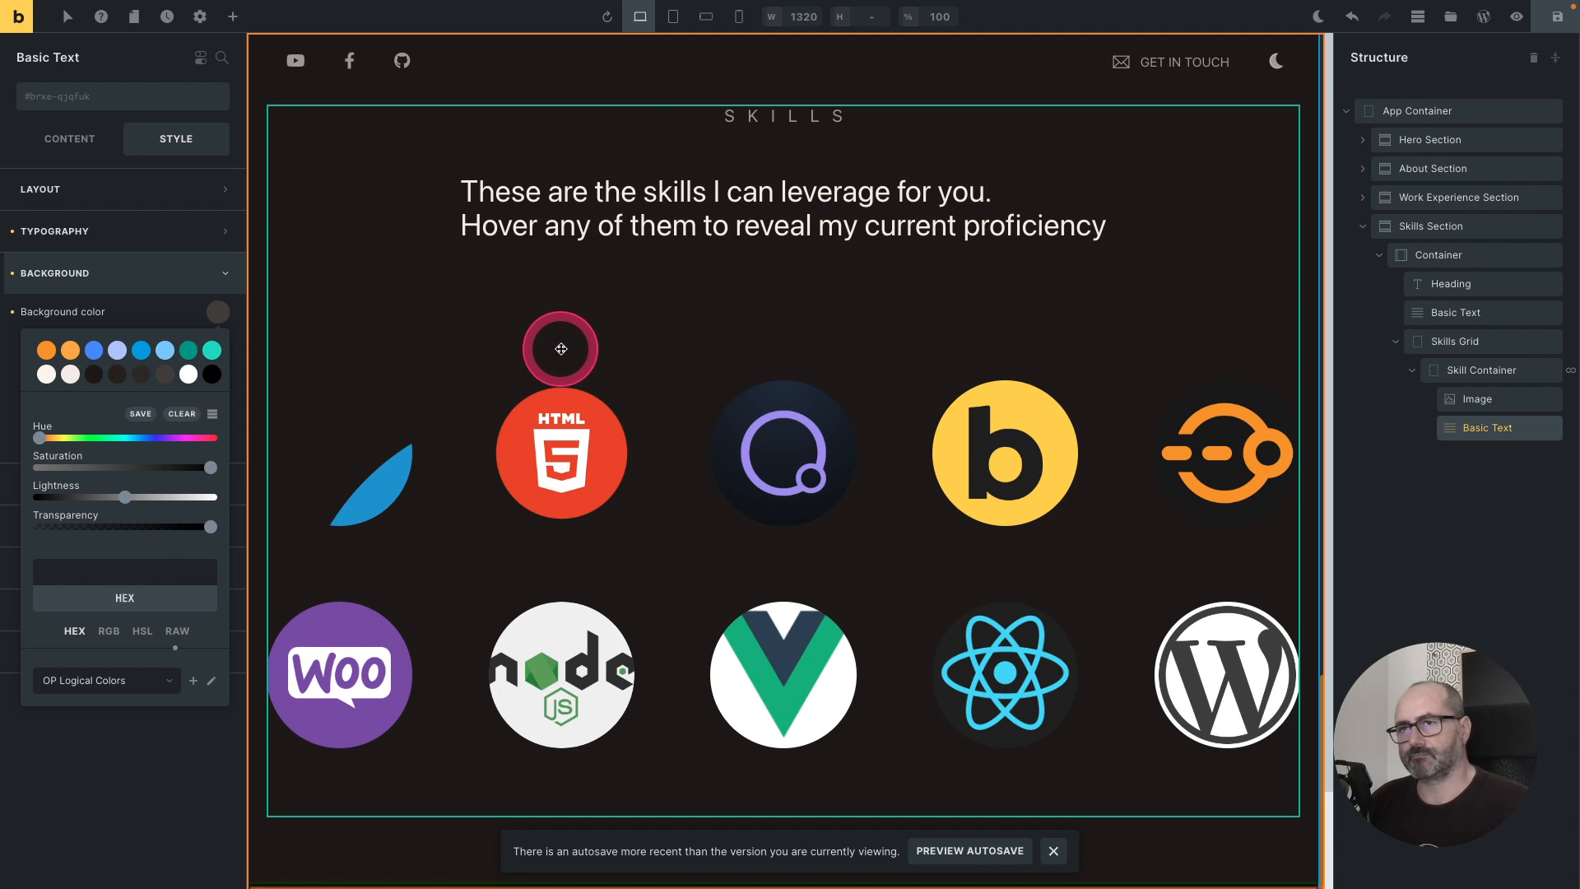
left_click(219, 313)
left_click(833, 504)
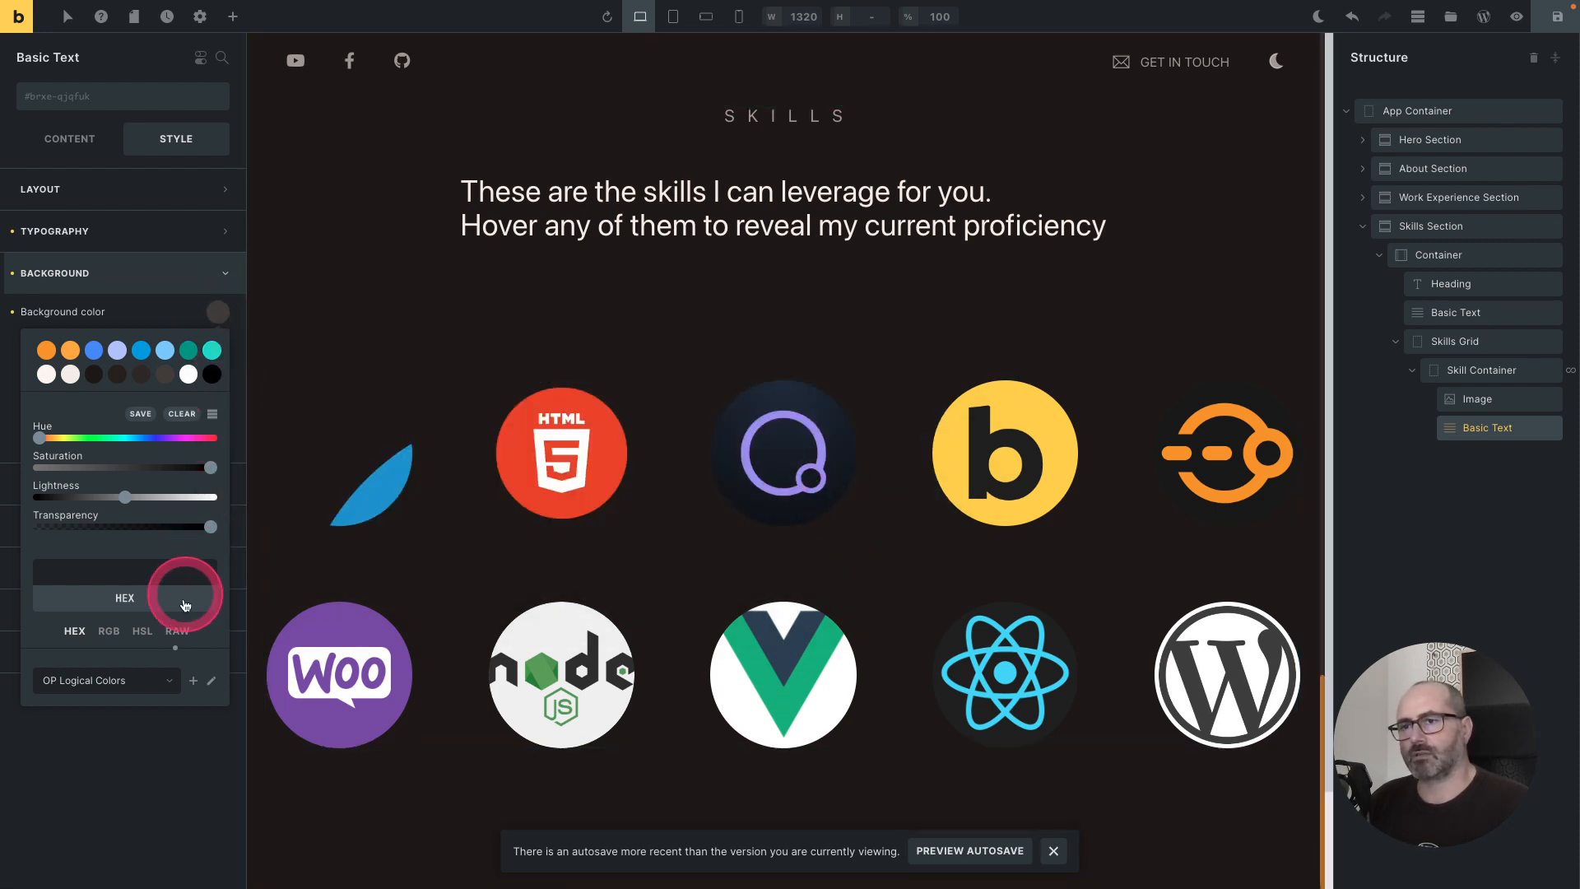
left_click(161, 576)
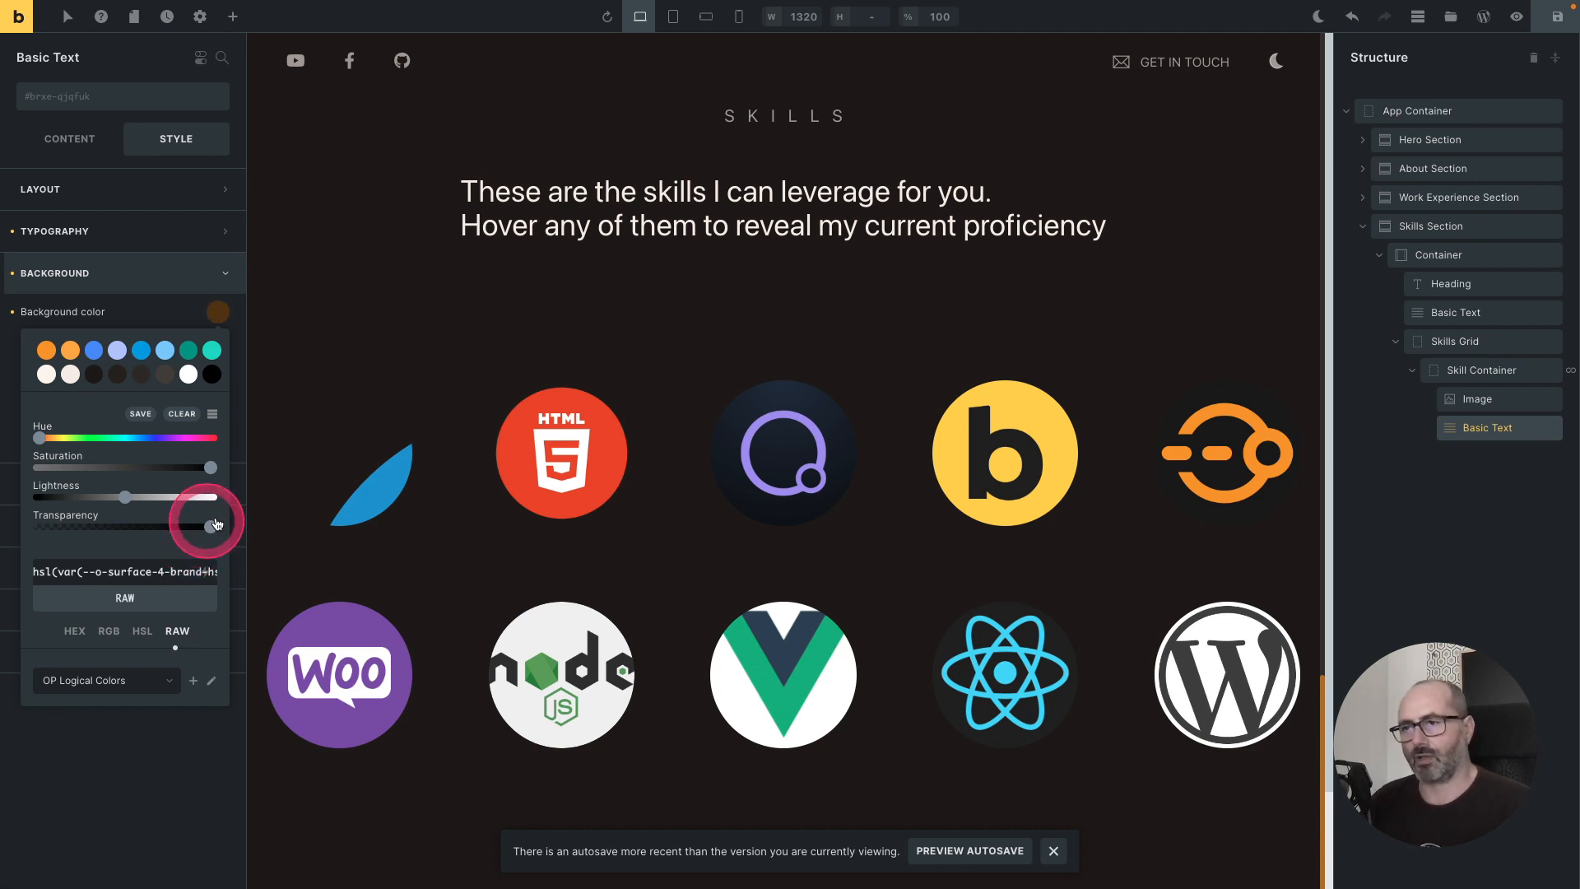
key("ctrl+s")
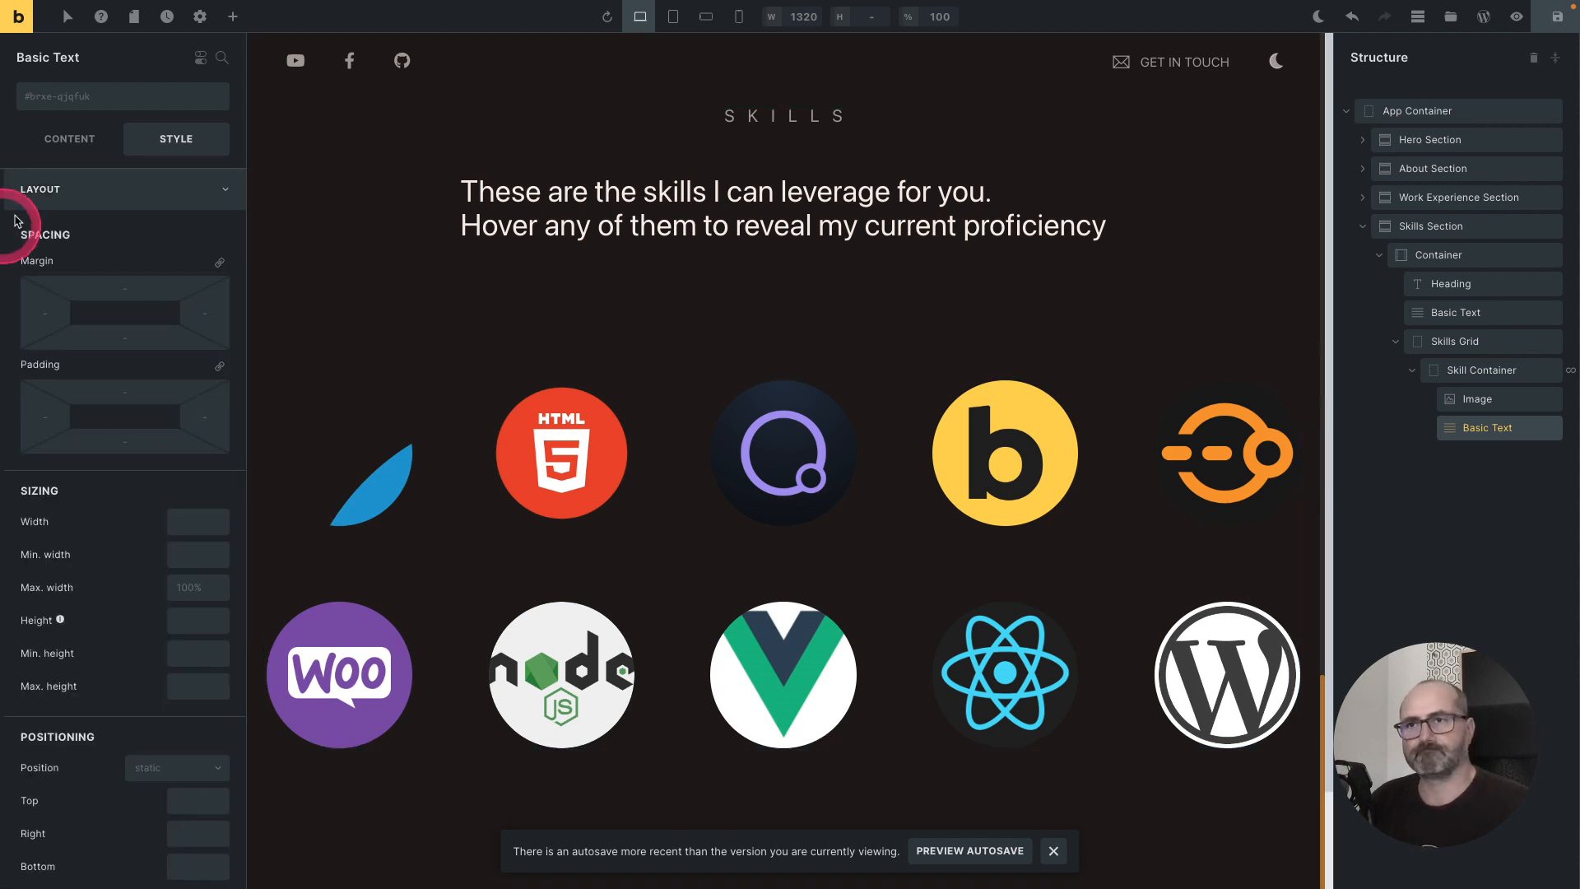
left_click(126, 186)
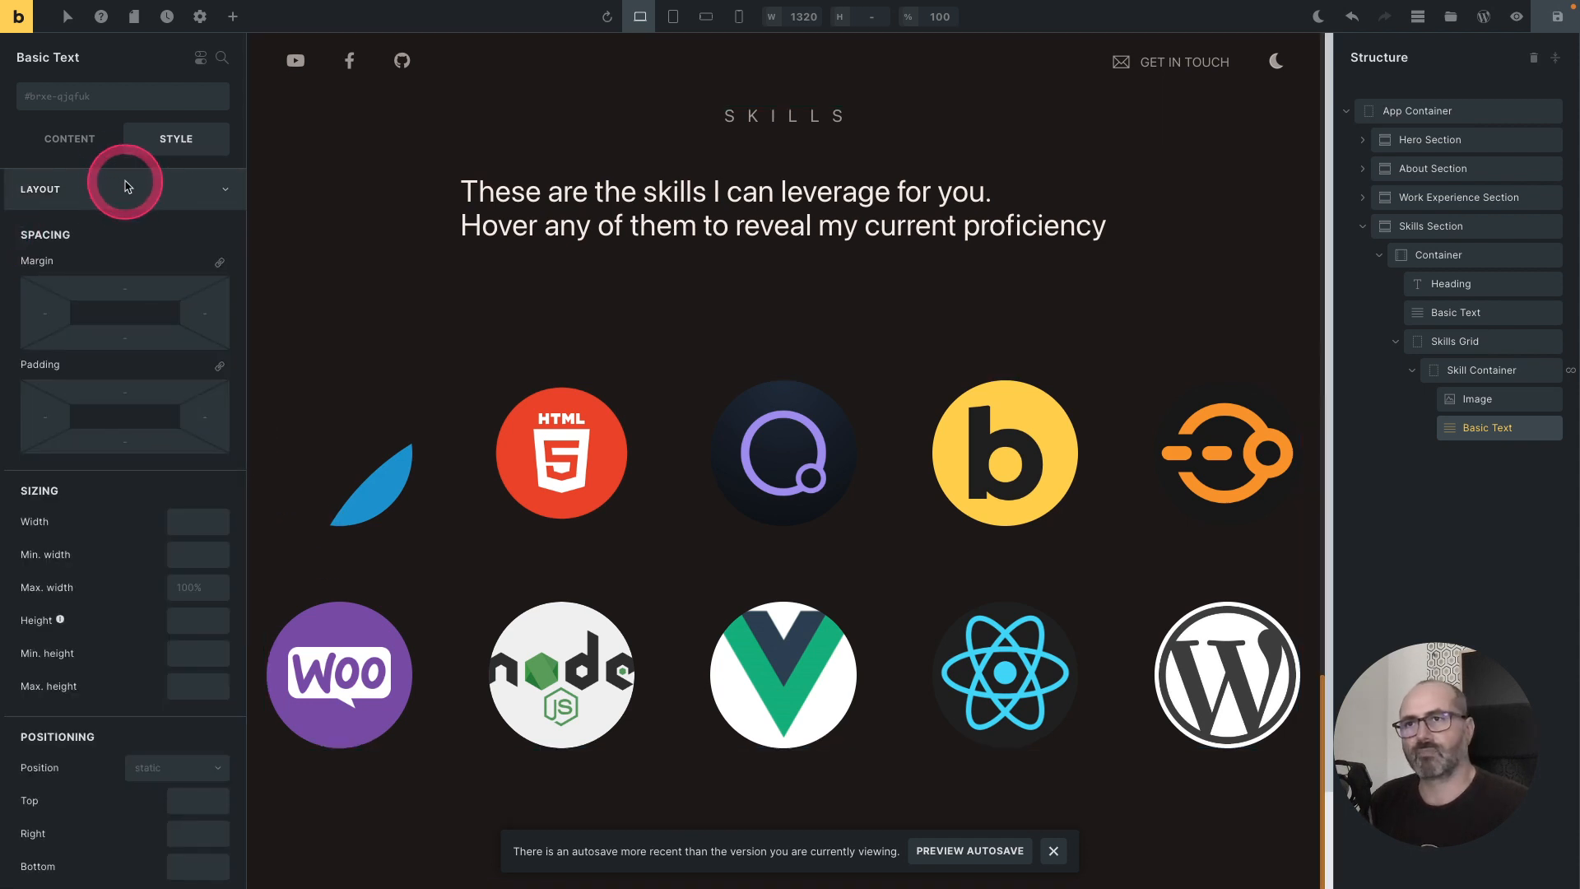
left_click(151, 191)
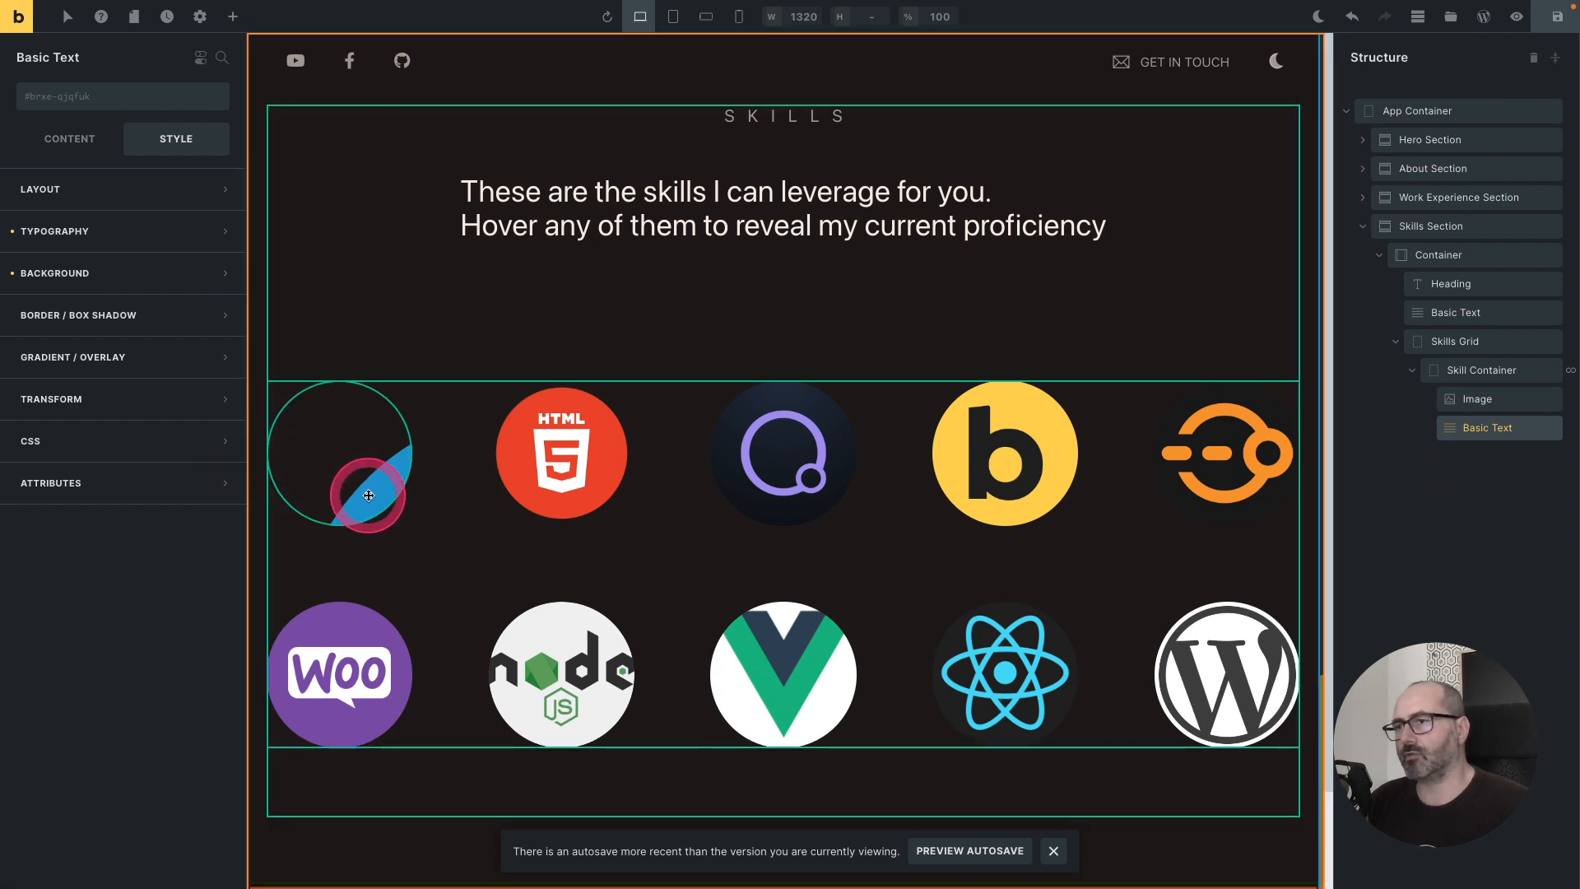
Step: Add the relative positioning class o-relative to the Skill Container
left_click(1478, 371)
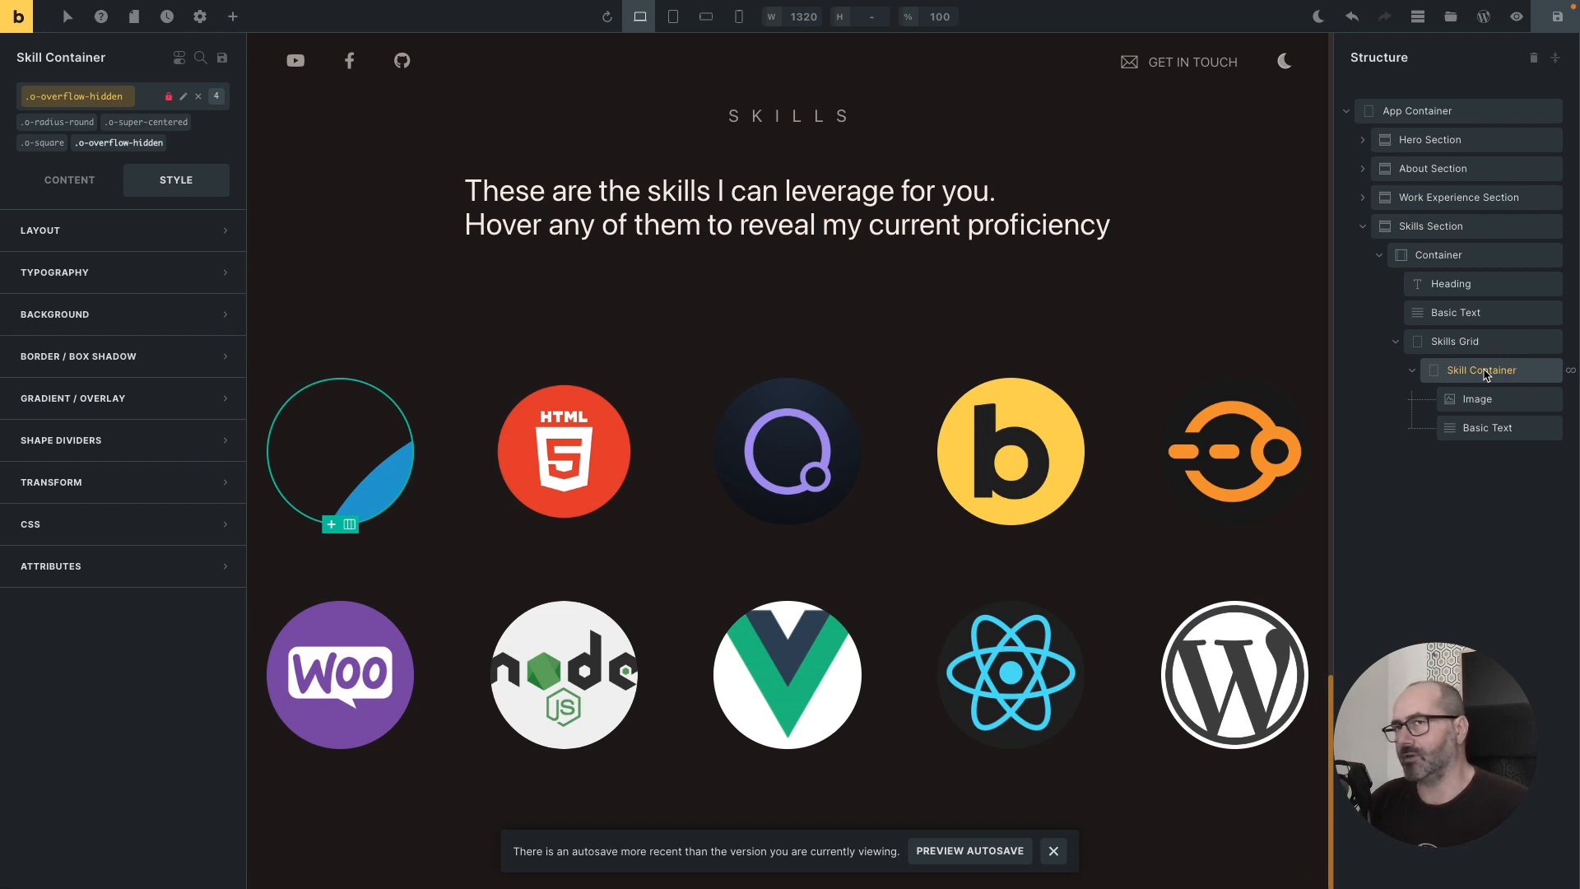
left_click(99, 92)
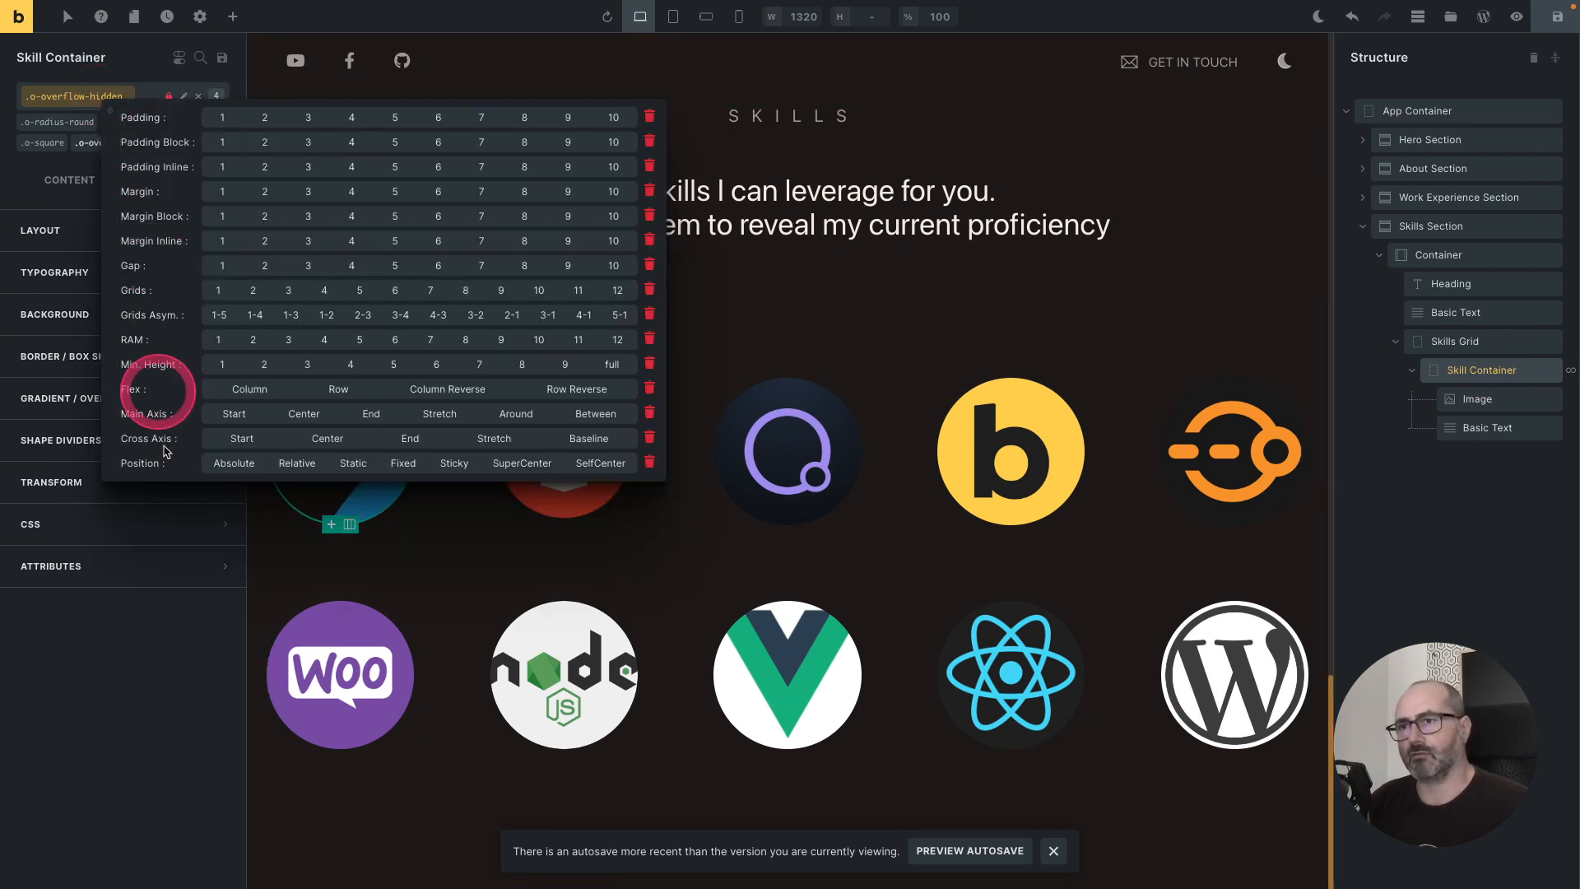
left_click(295, 463)
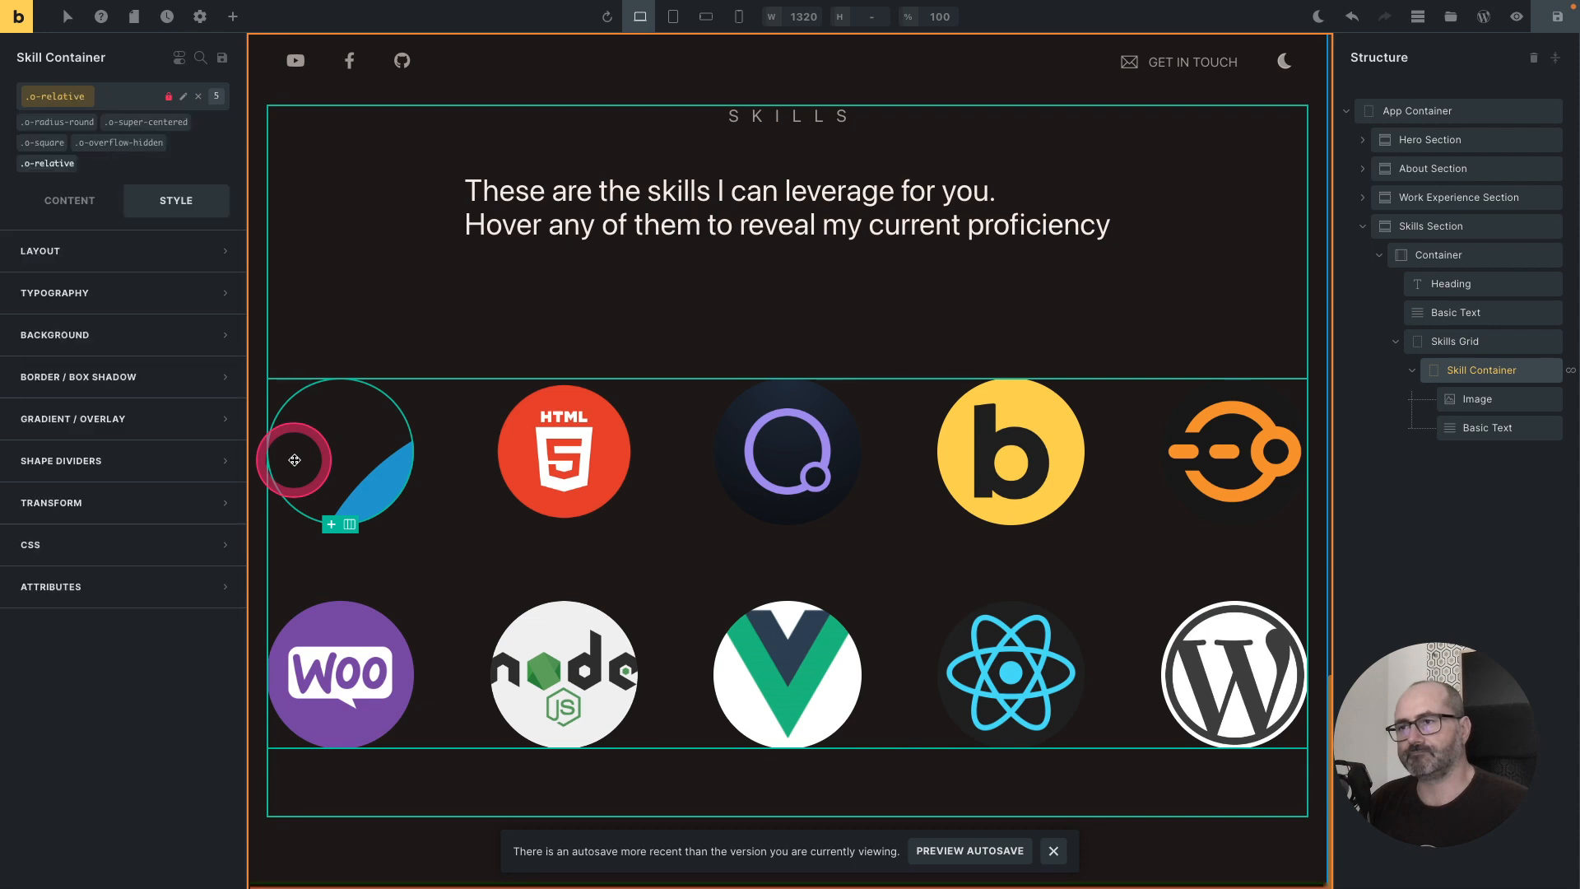
Step: Add the classes o-absolute and o-inset-0 to the Skill Container's Basic Text so it overlays the logo
left_click(1477, 422)
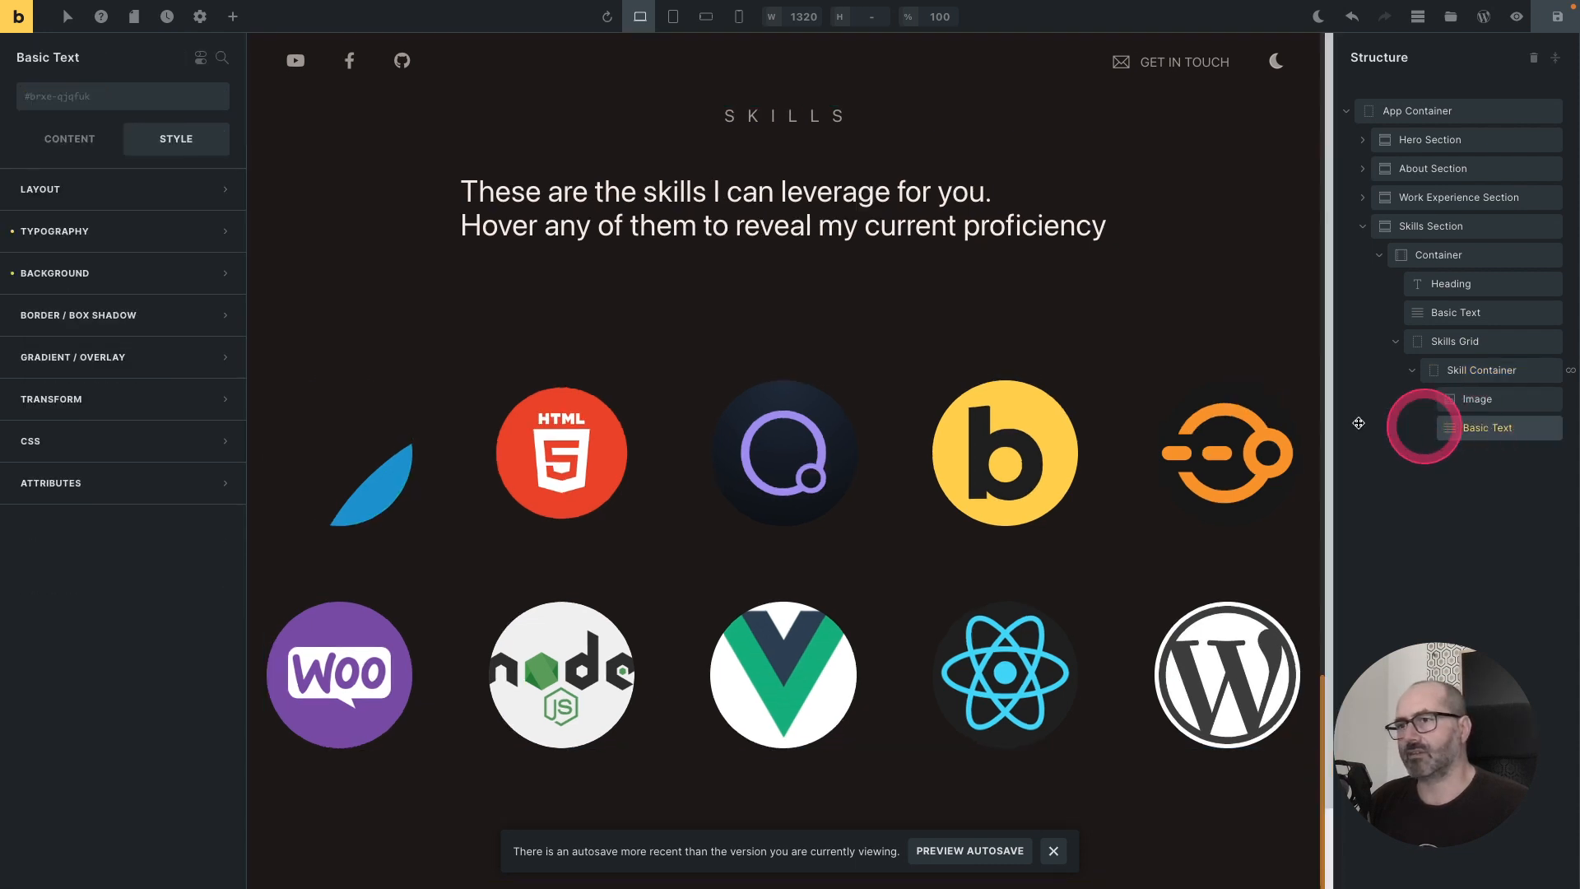
left_click(74, 100)
left_click(210, 460)
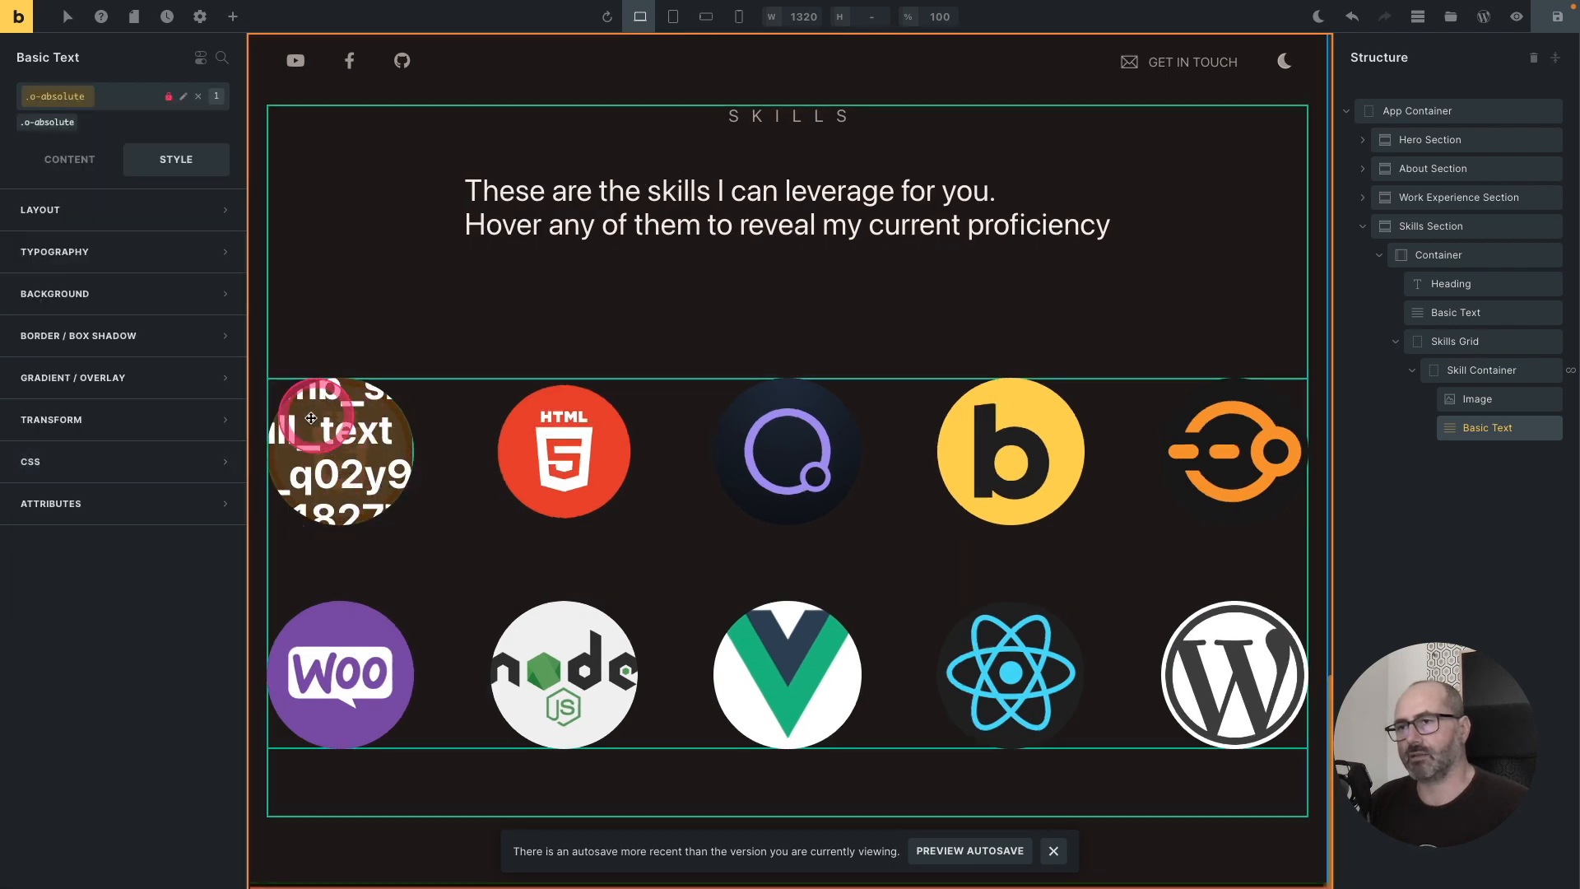
left_click(361, 451)
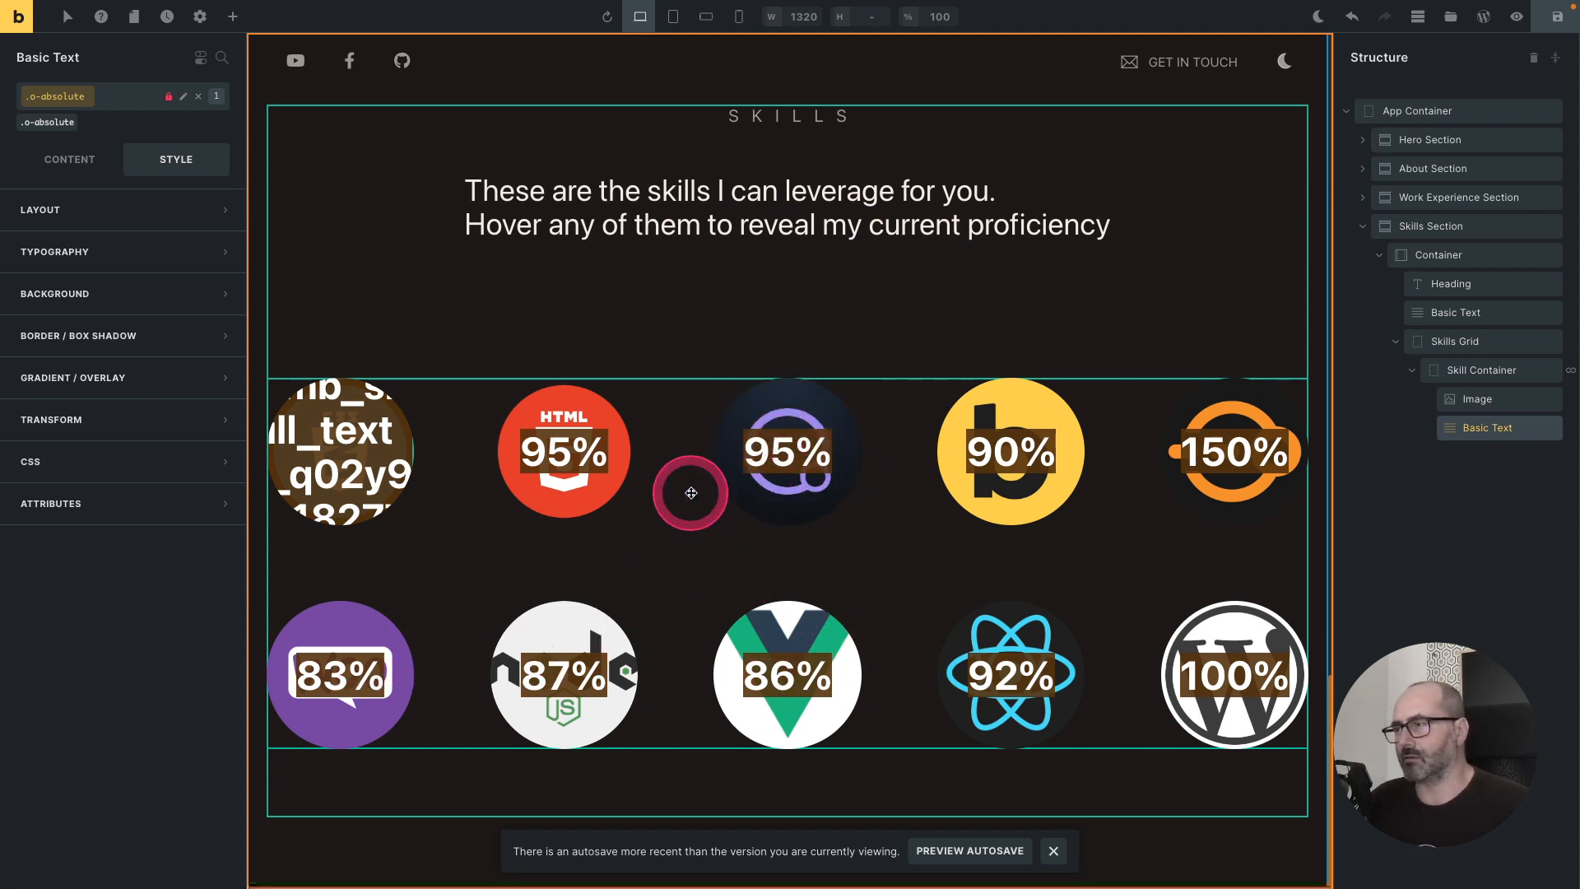
left_click(117, 101)
type("inset")
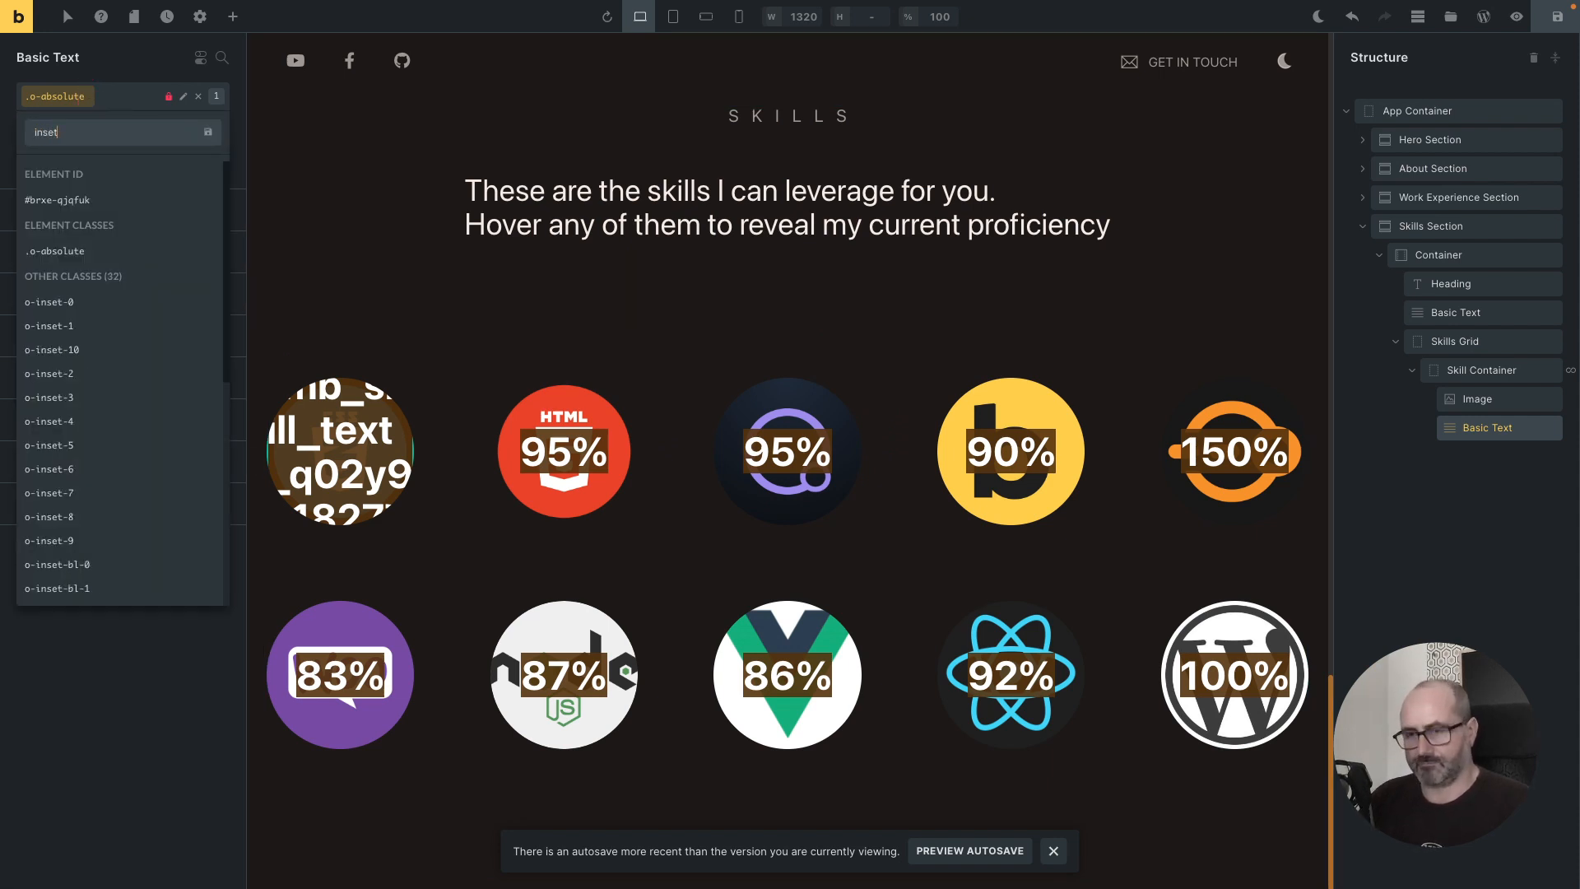
key("Down")
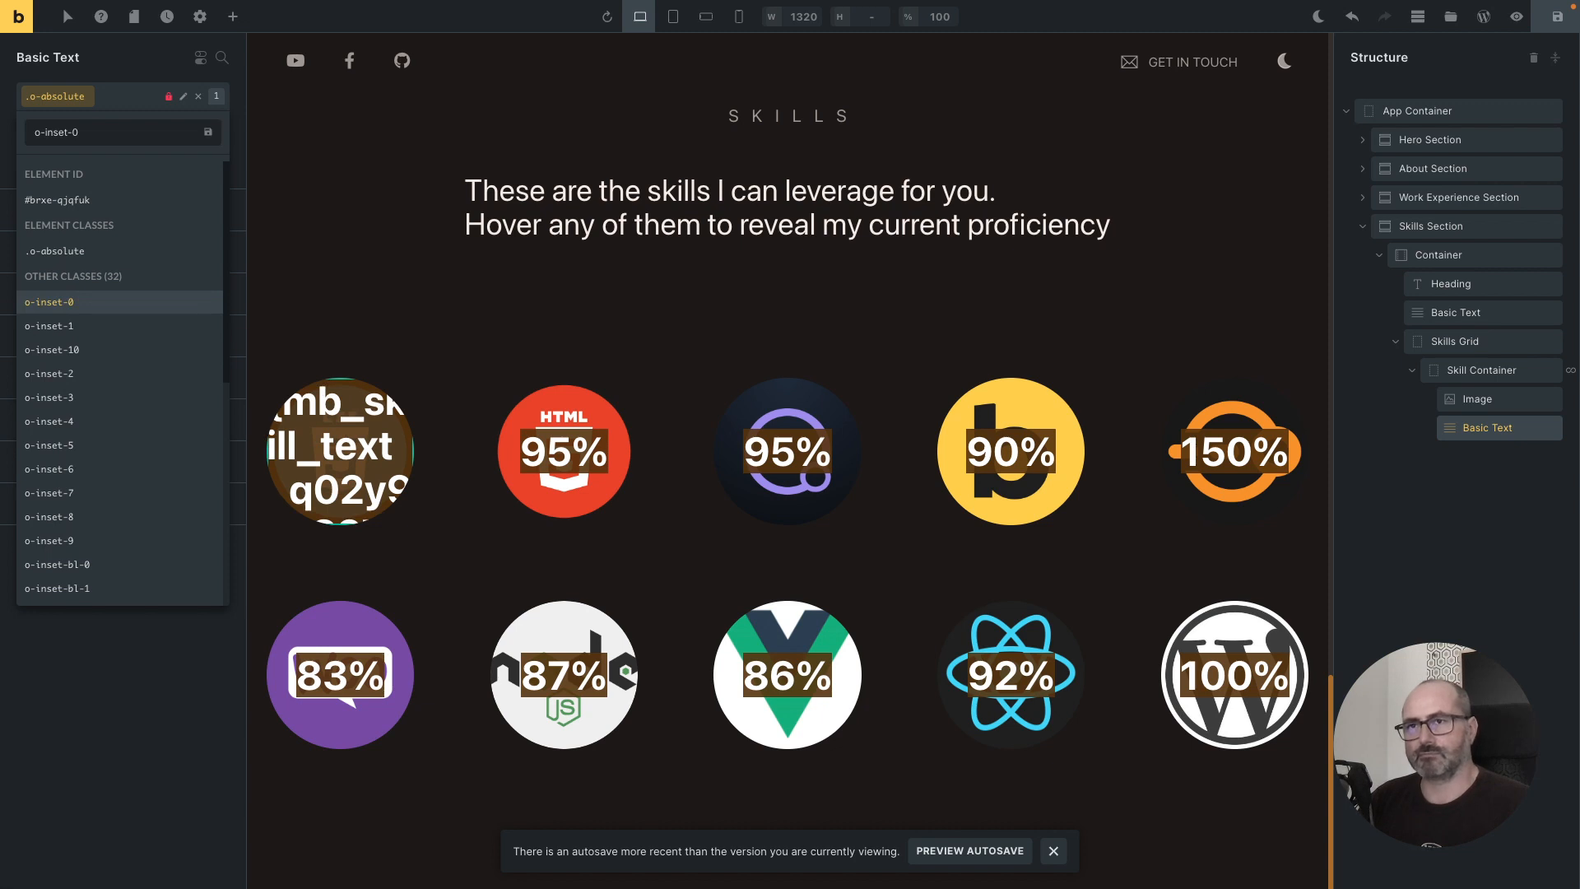
key("Return")
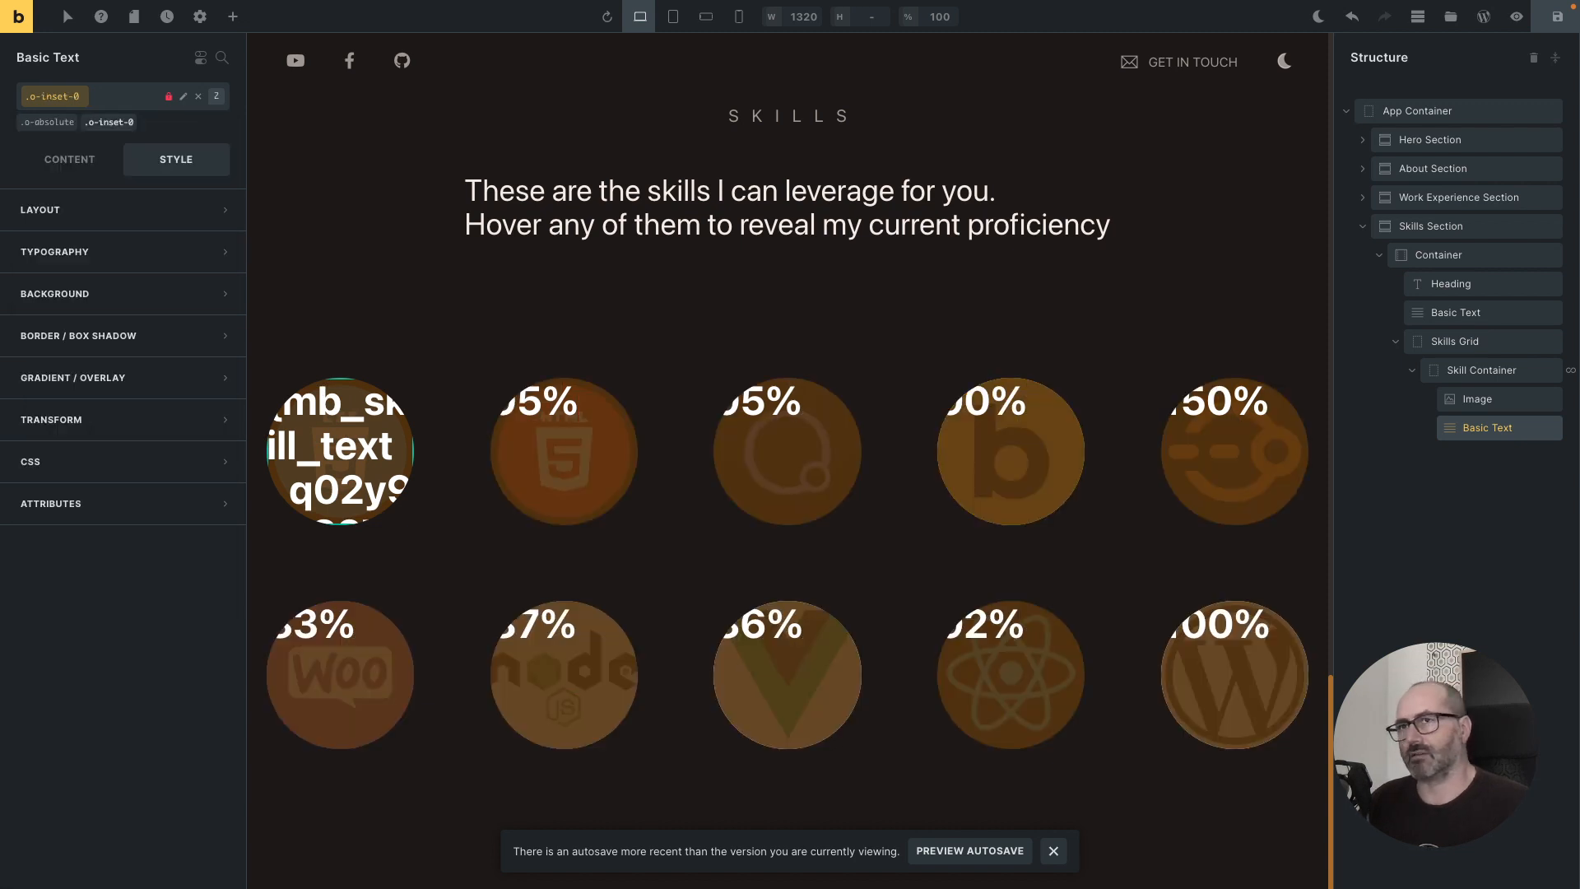
Step: Centre the proficiency text within its overlay by adding the o-super-centered class
left_click(118, 111)
right_click(107, 97)
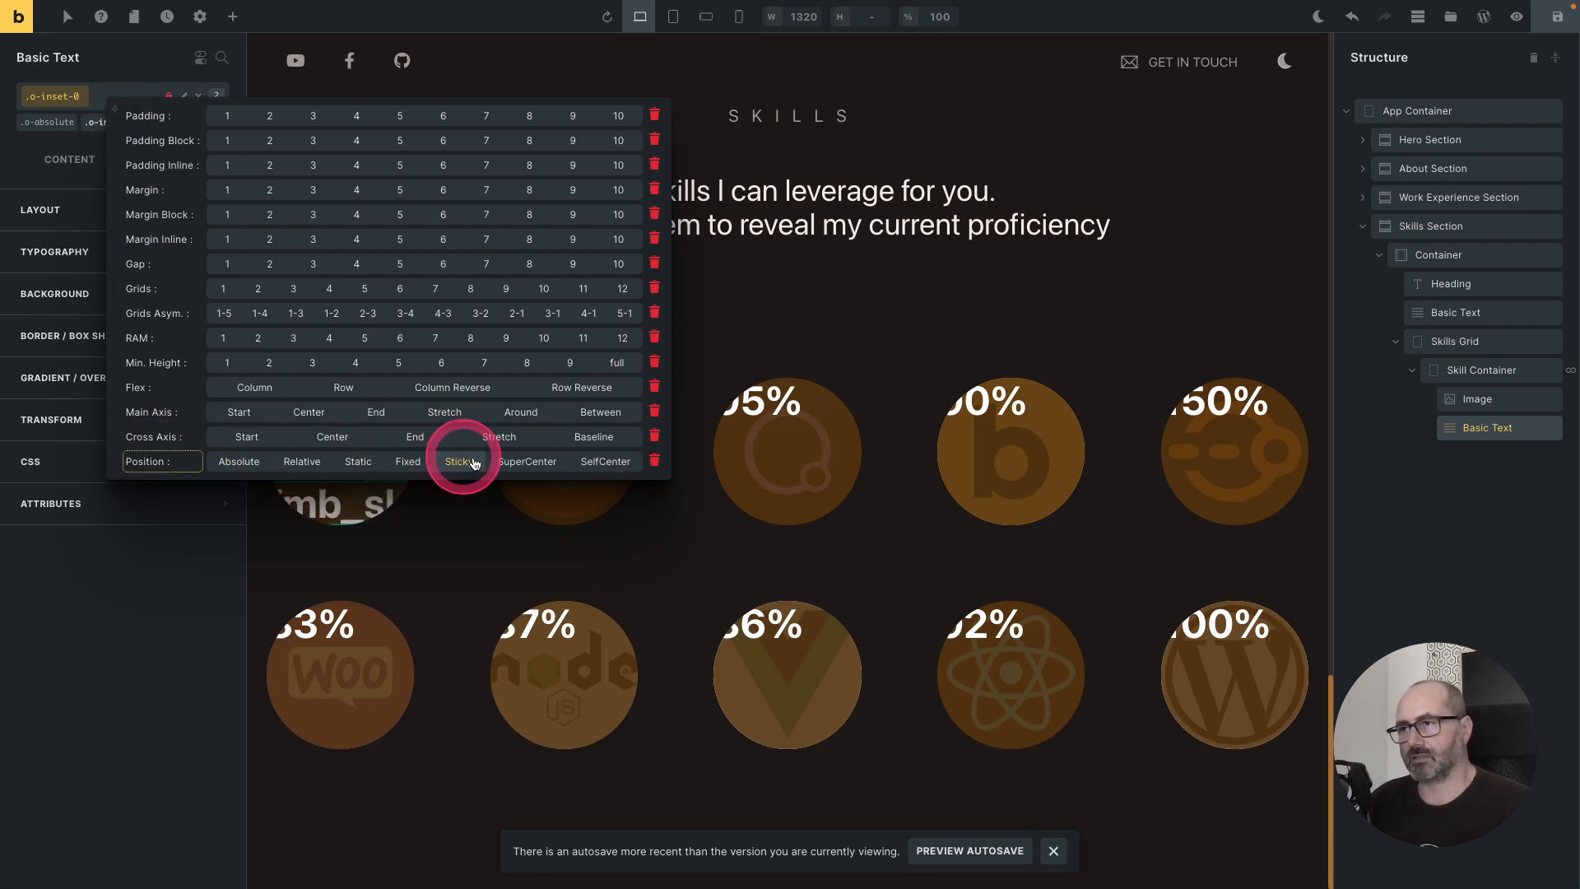
left_click(514, 463)
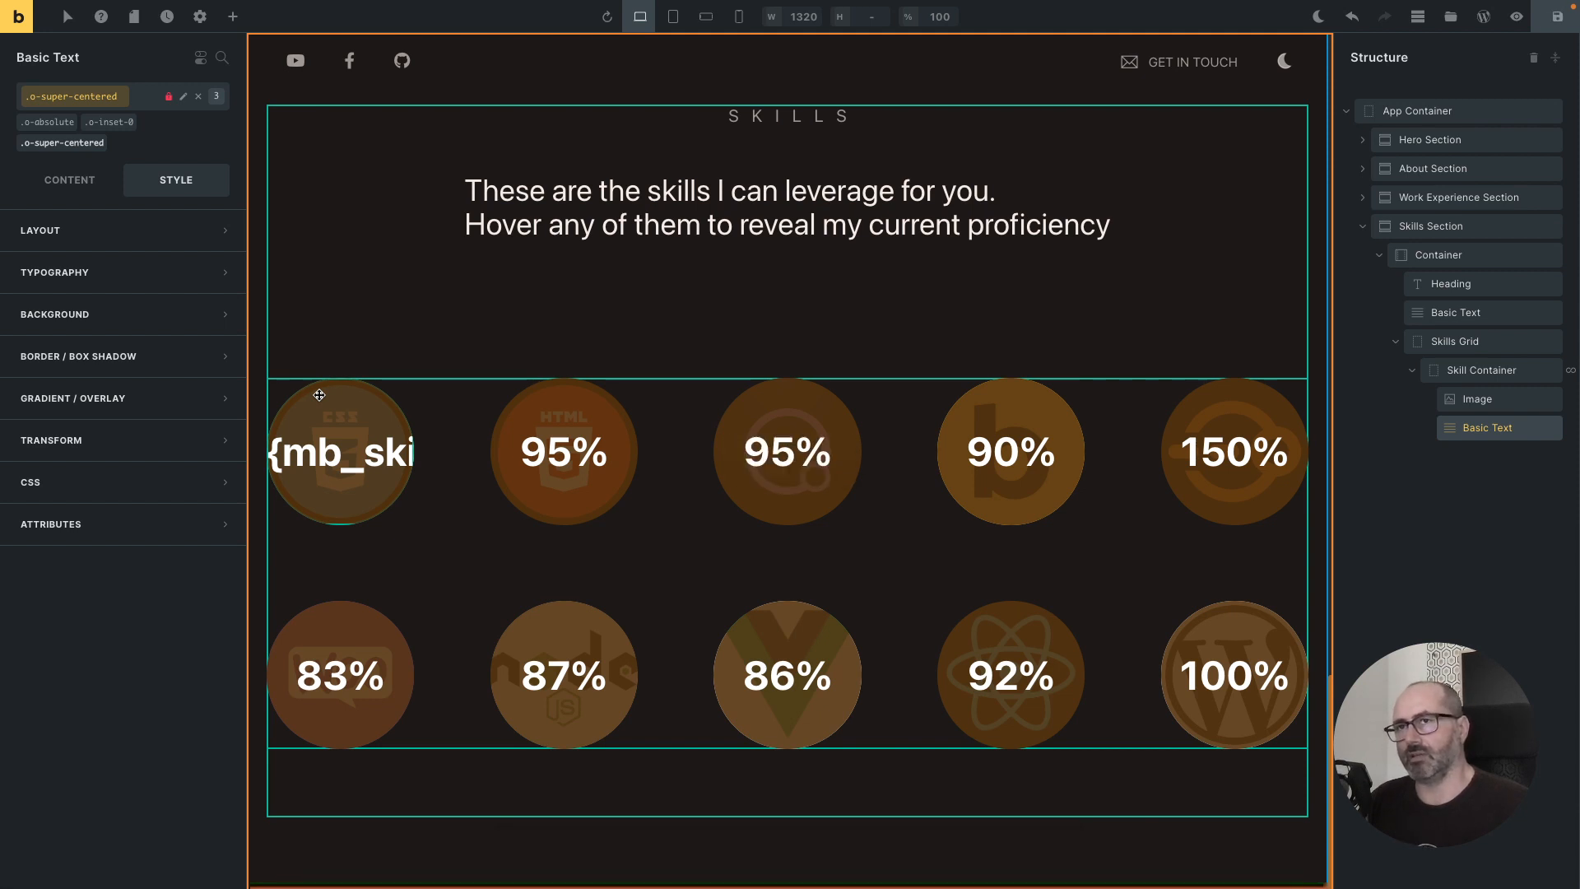
left_click(298, 317)
Step: Set the proficiency text's default layout opacity to 0 at element level
left_click(152, 185)
left_click(144, 231)
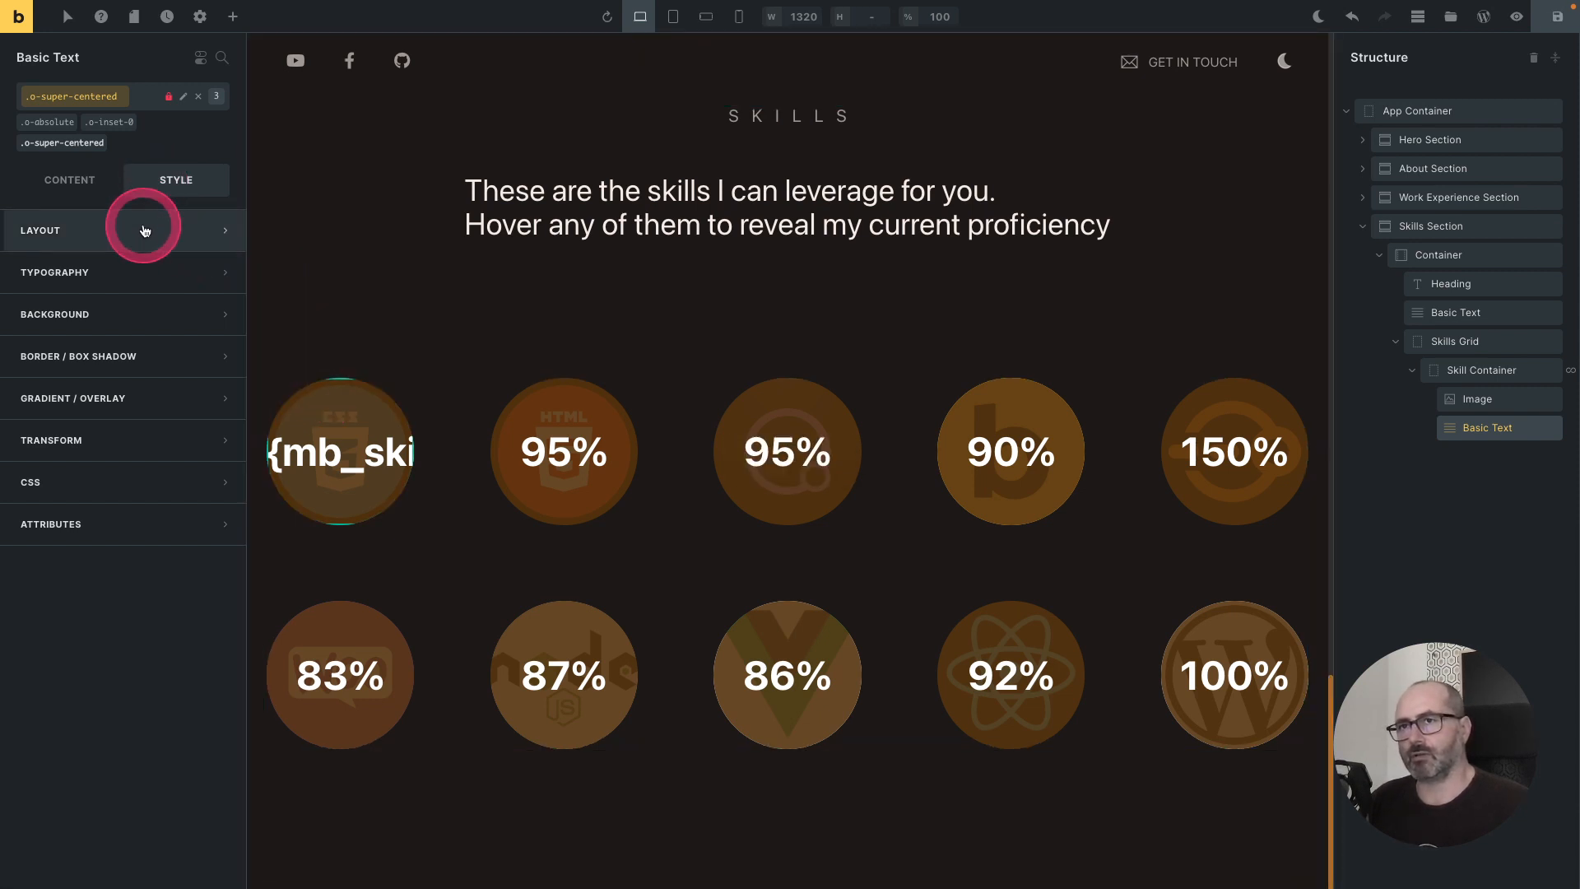
scroll(123, 445, "down", 6)
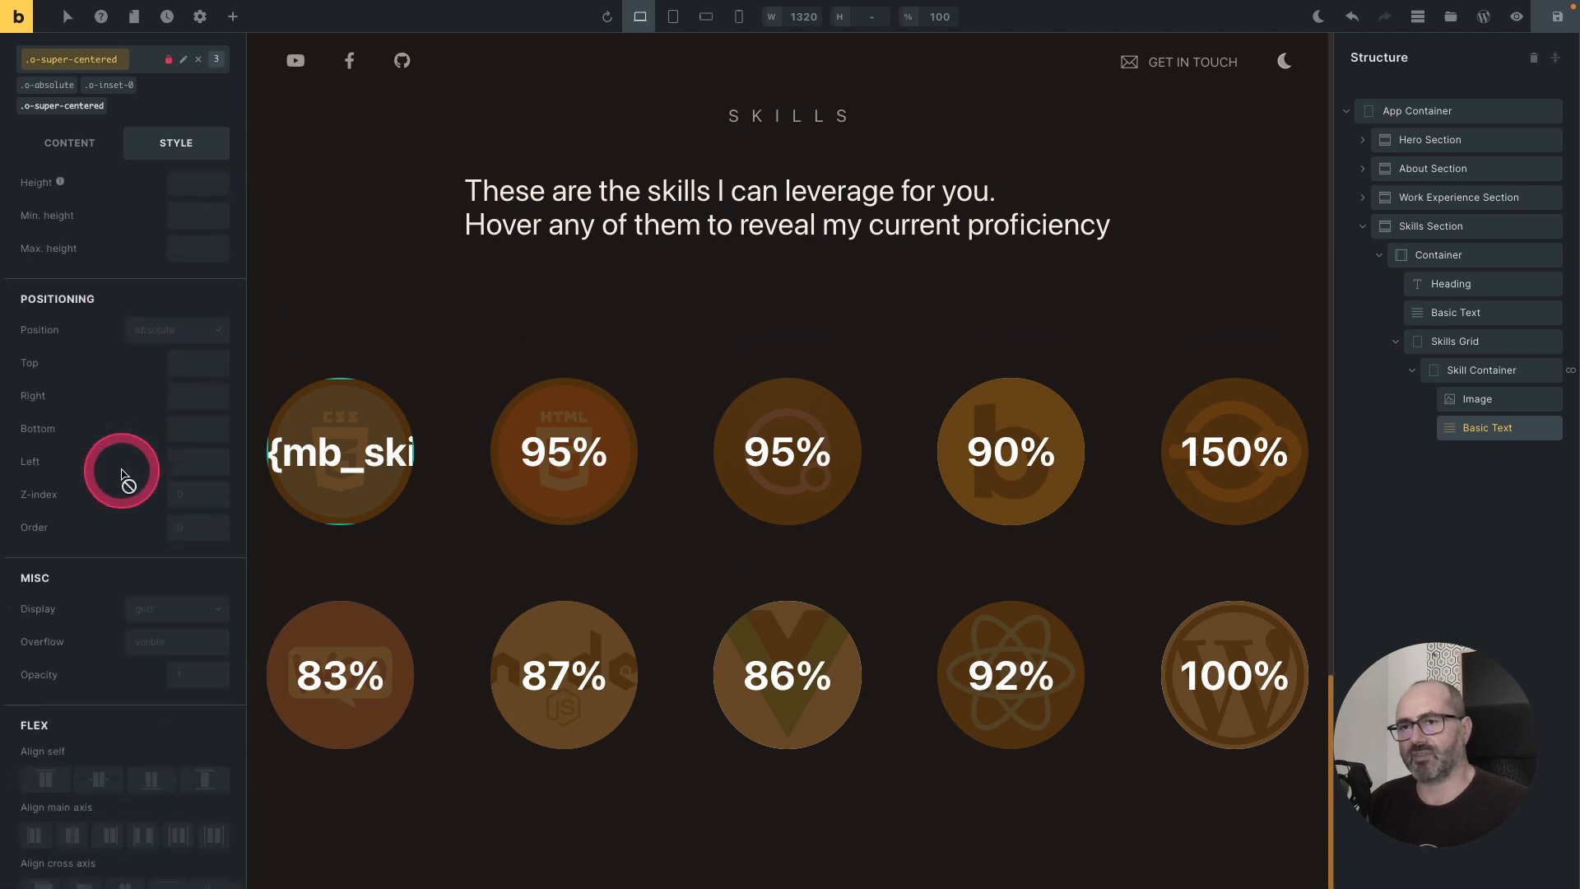
left_click(198, 630)
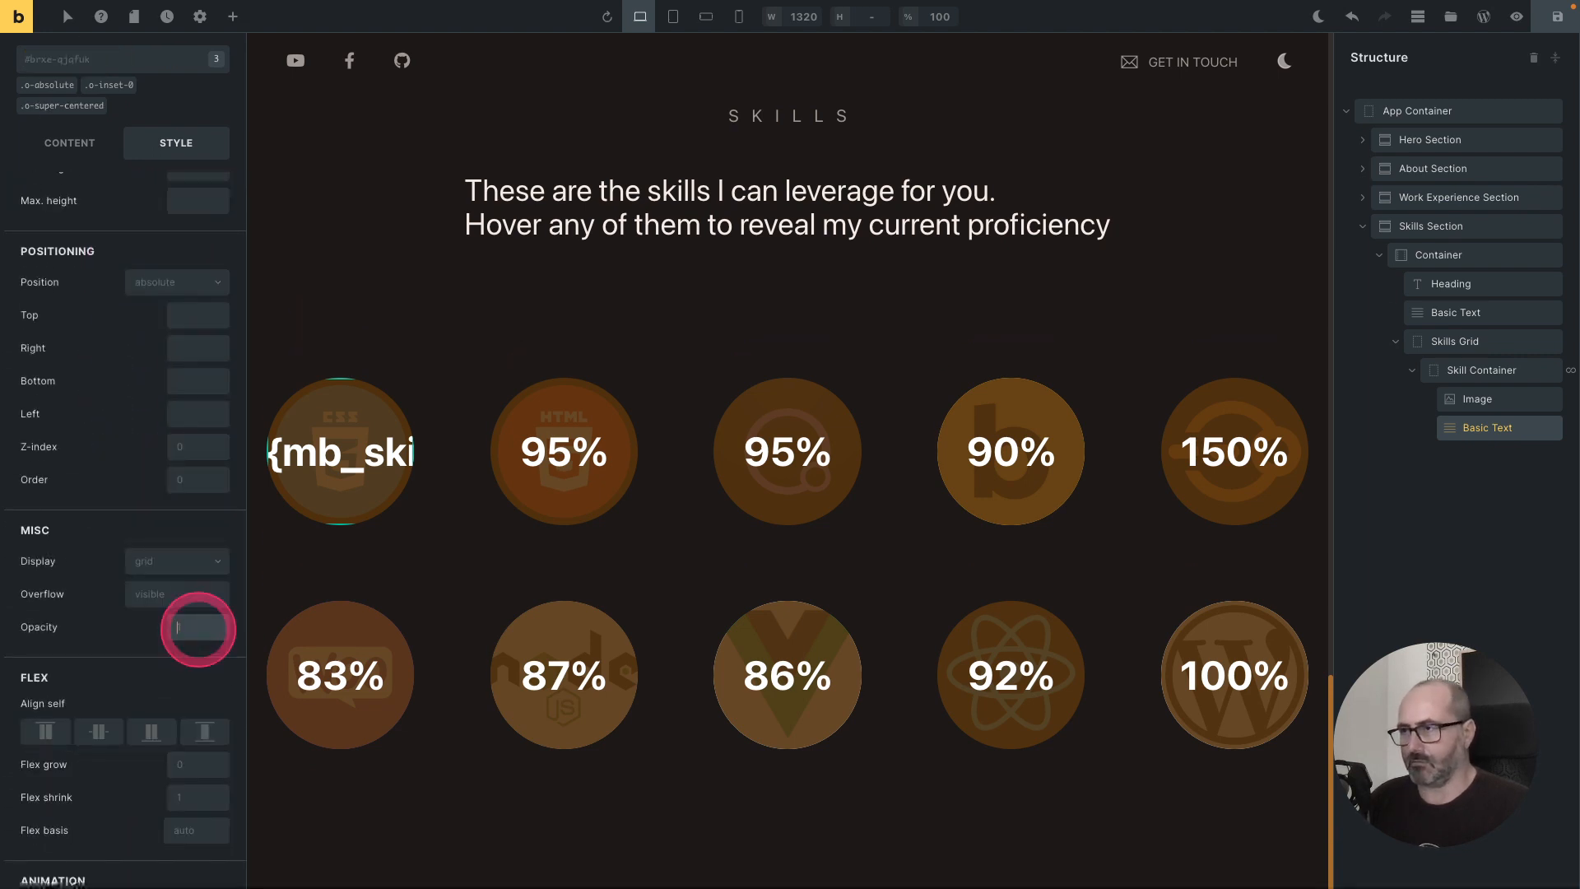
type("0")
Step: Set the proficiency text's opacity to 1 for its :hover state
left_click(68, 16)
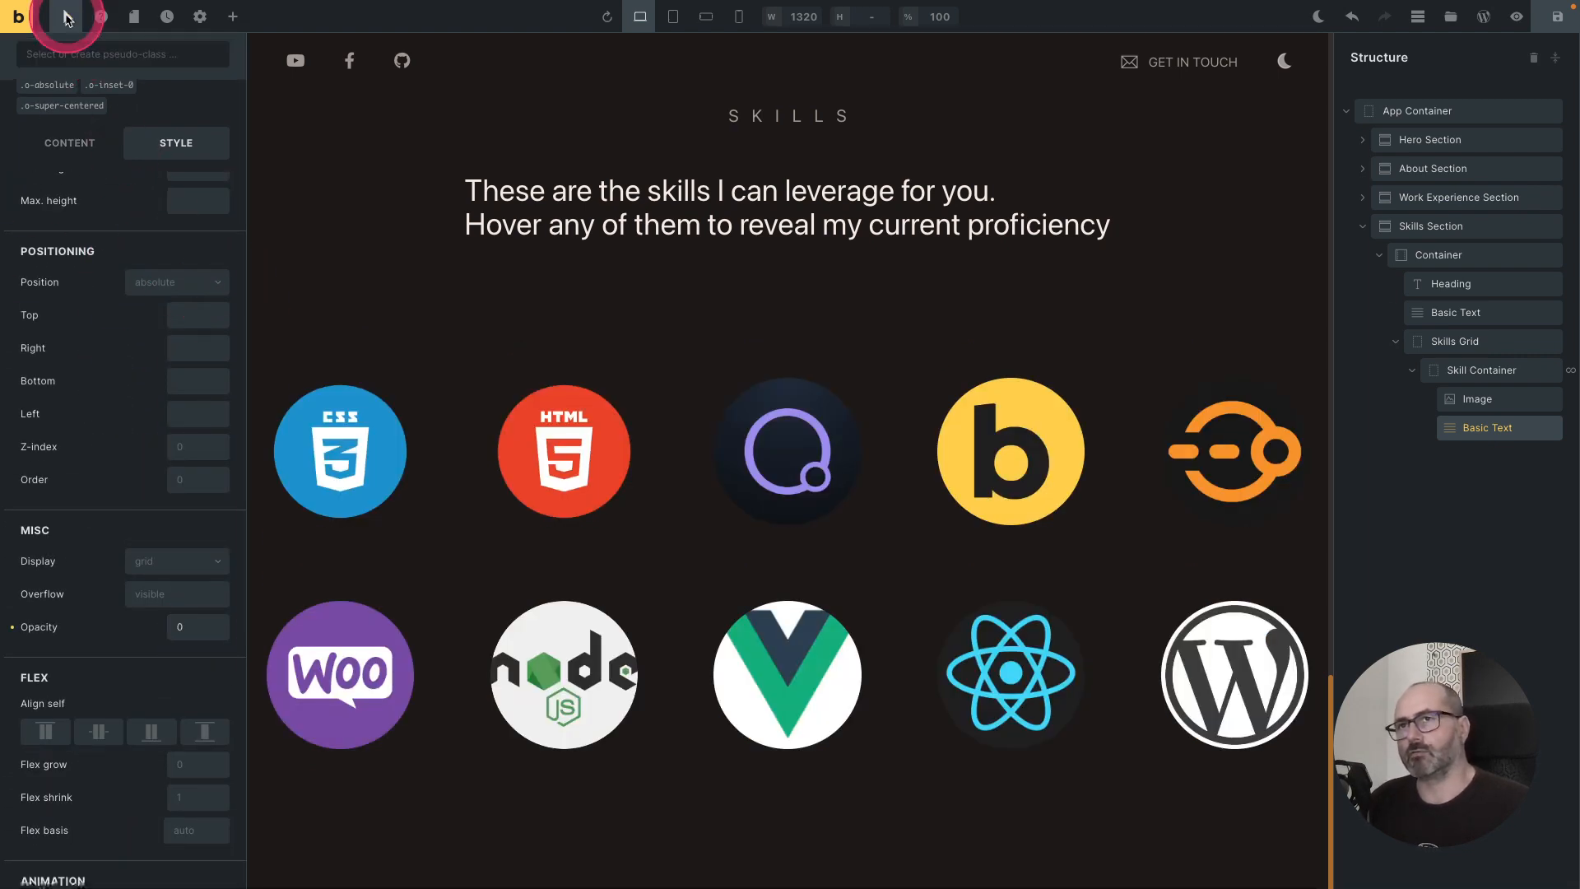
left_click(49, 92)
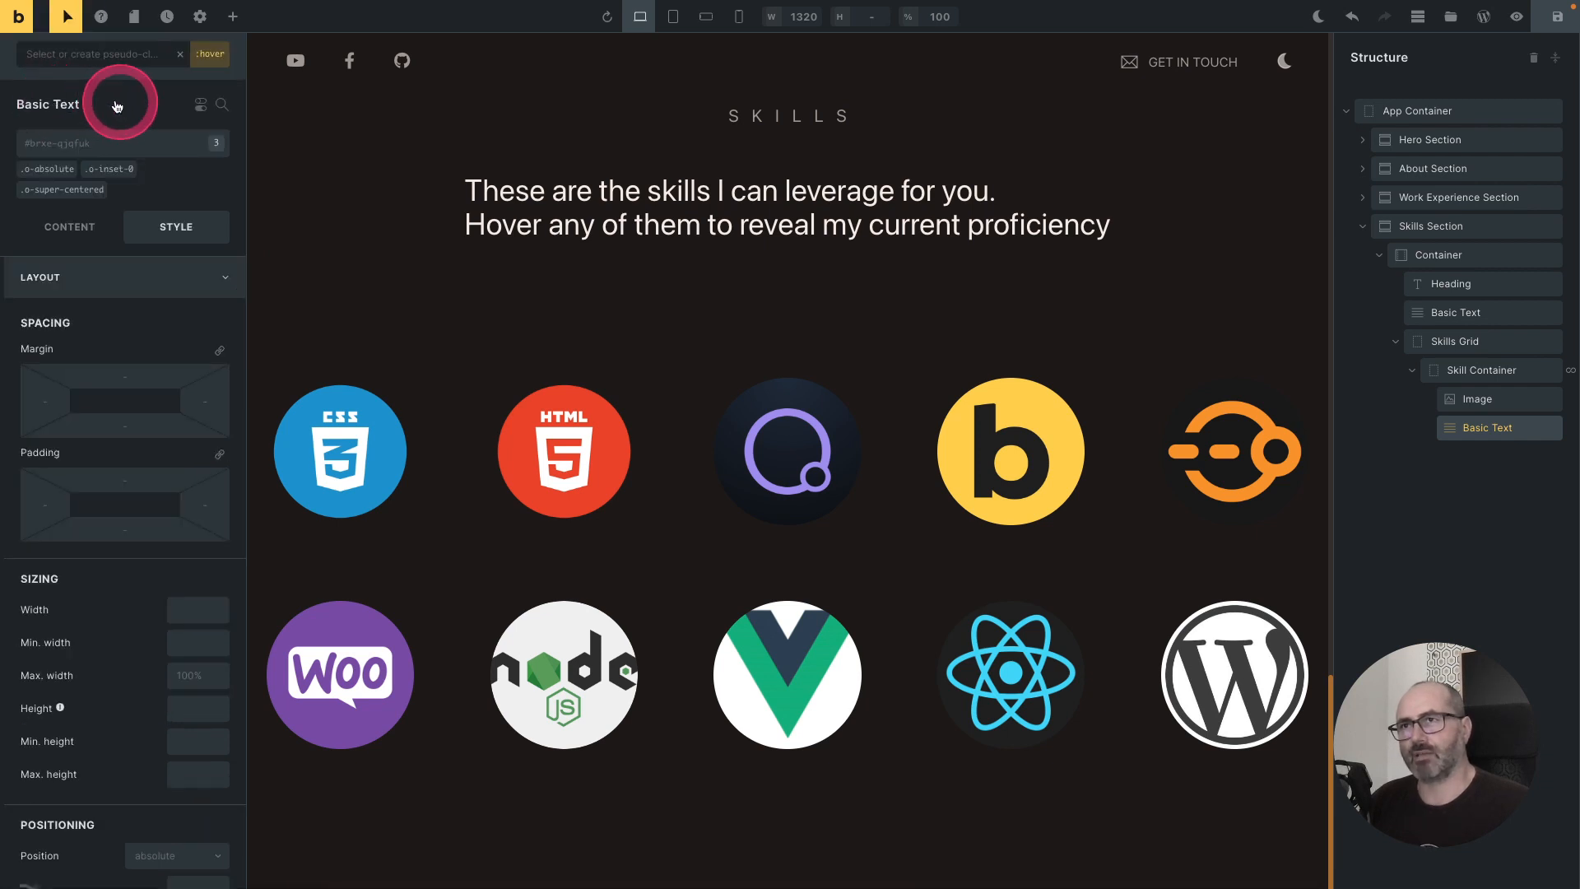
scroll(158, 407, "down", 5)
scroll(158, 409, "down", 2)
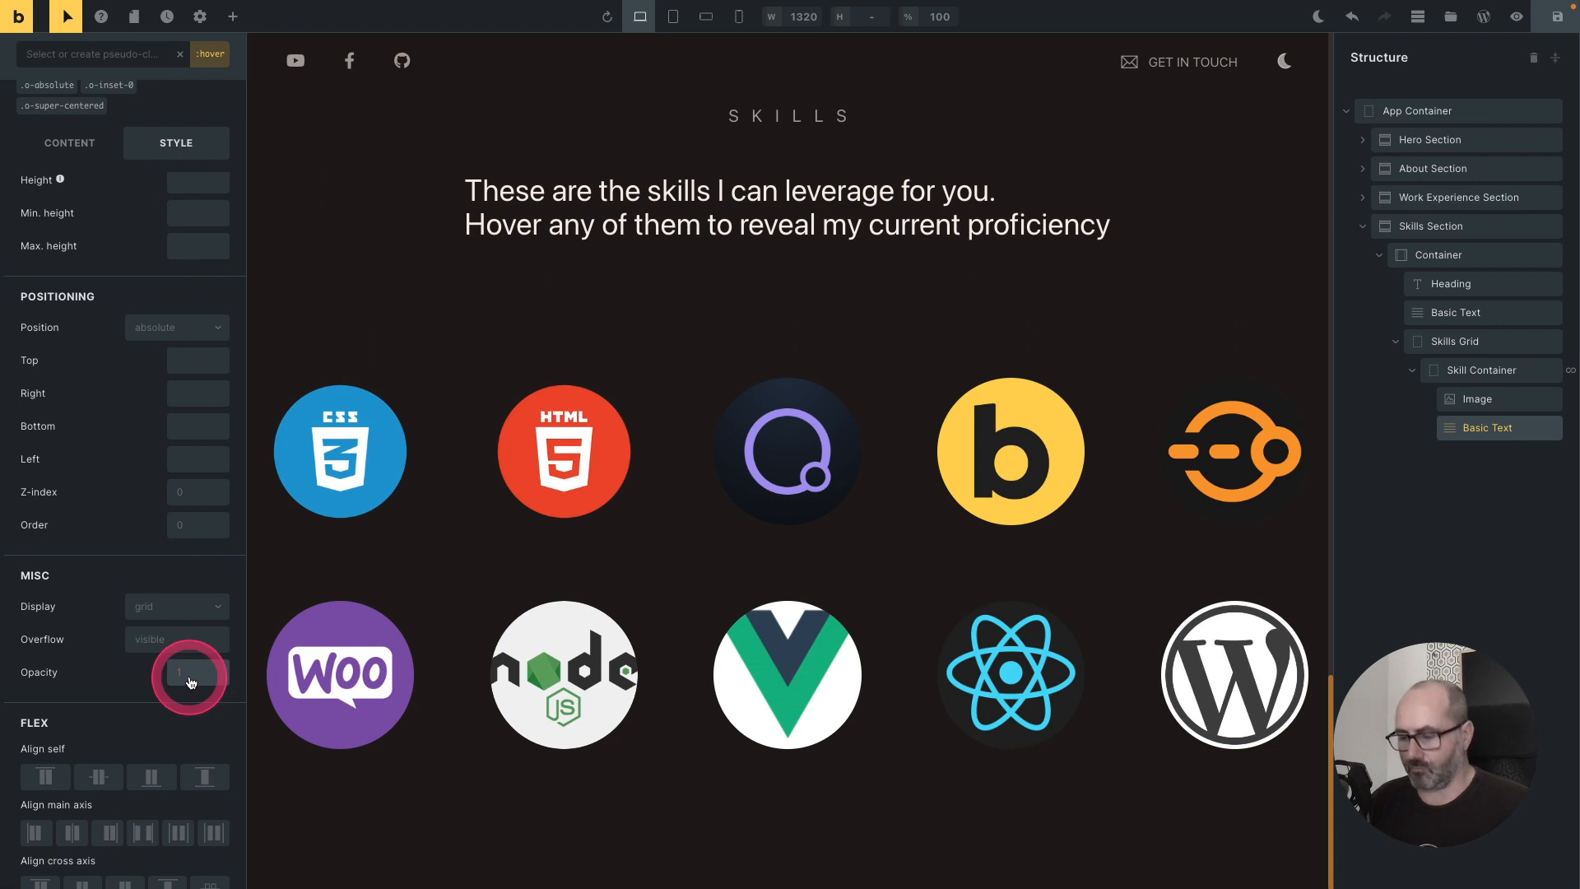
type("1")
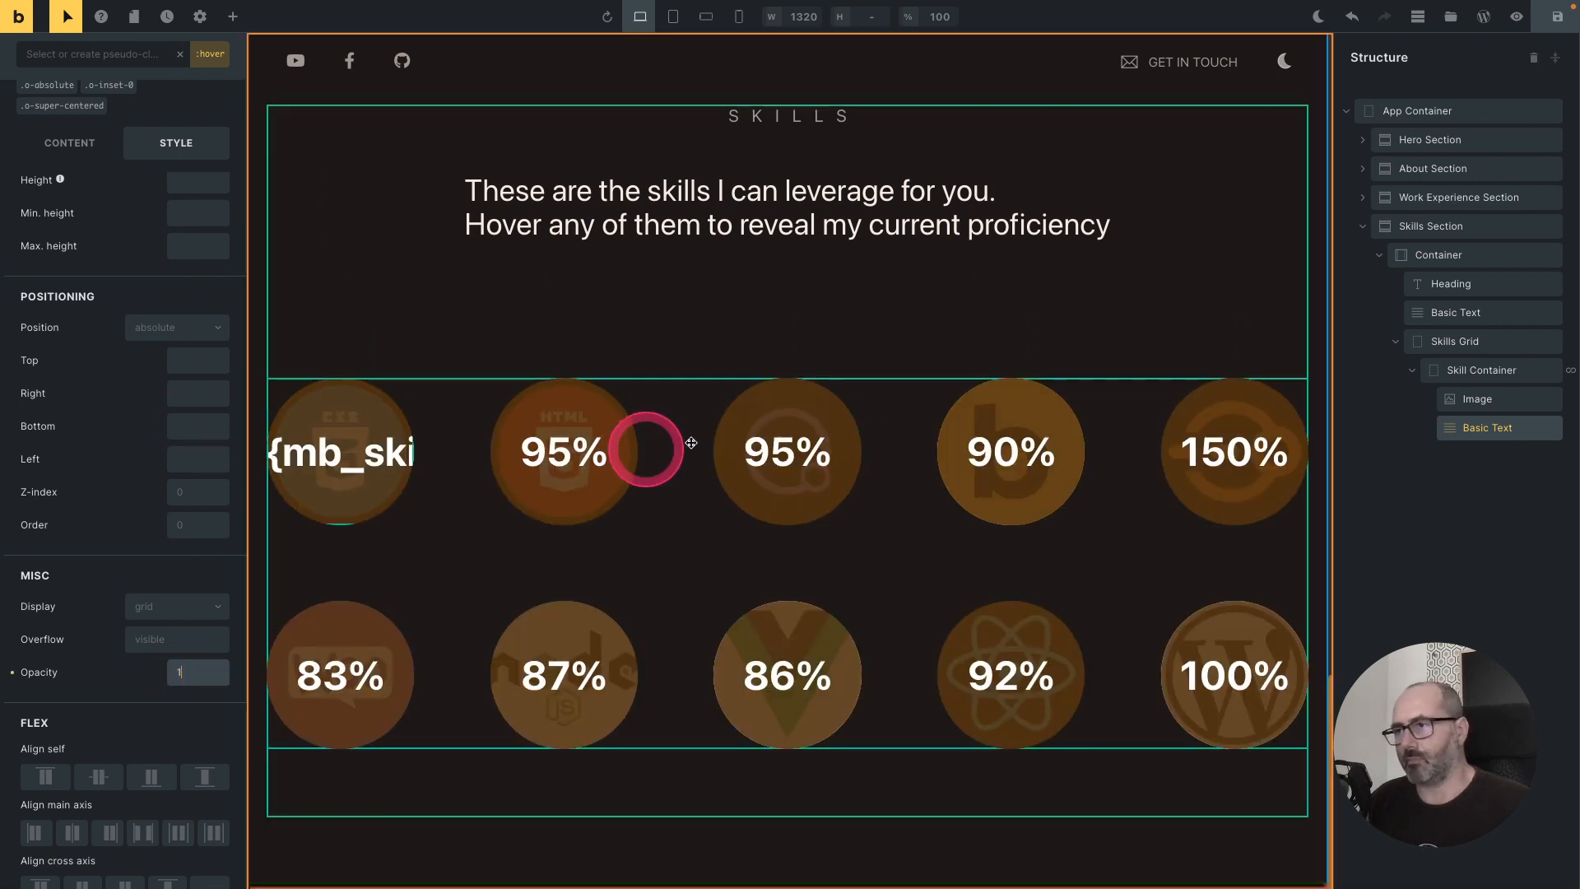
left_click(363, 477)
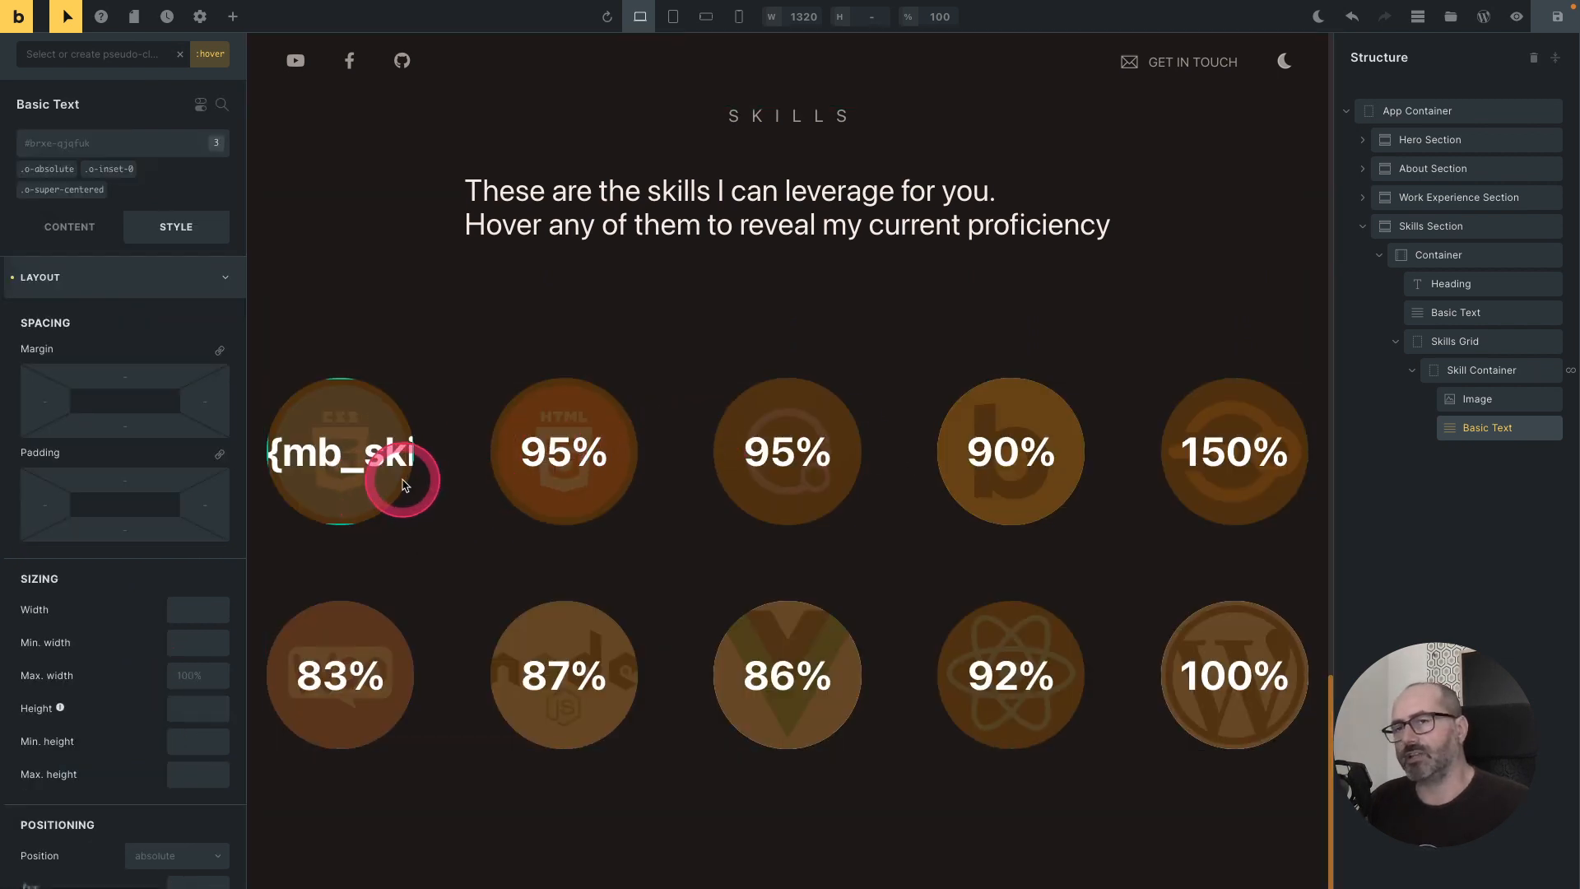
left_click(224, 277)
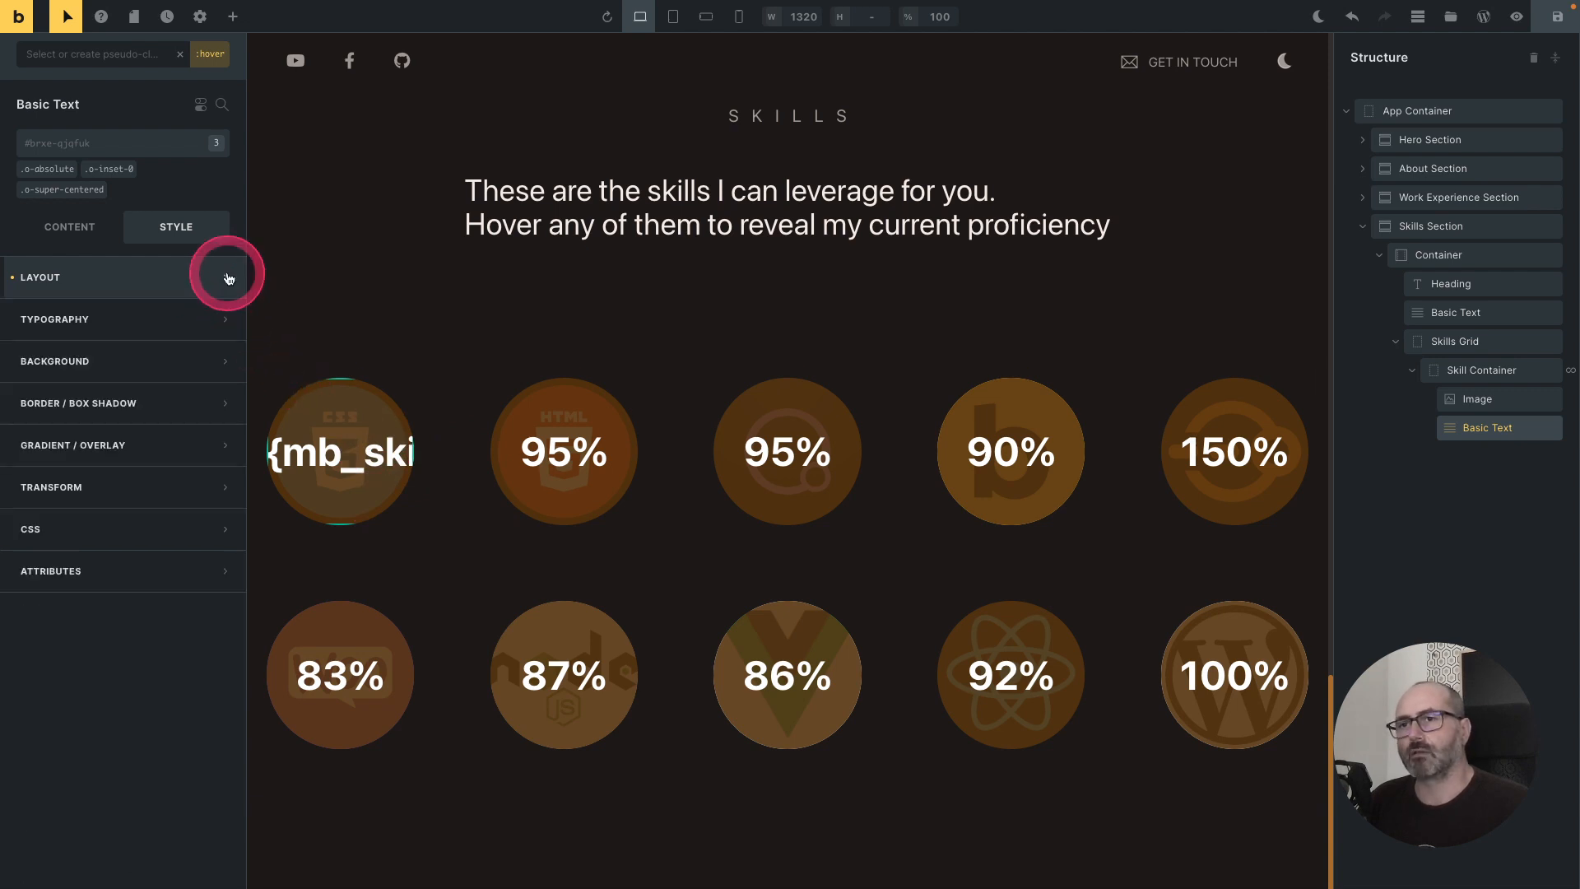
Step: Enter an opacity transition as the proficiency text's CSS transition
left_click(113, 535)
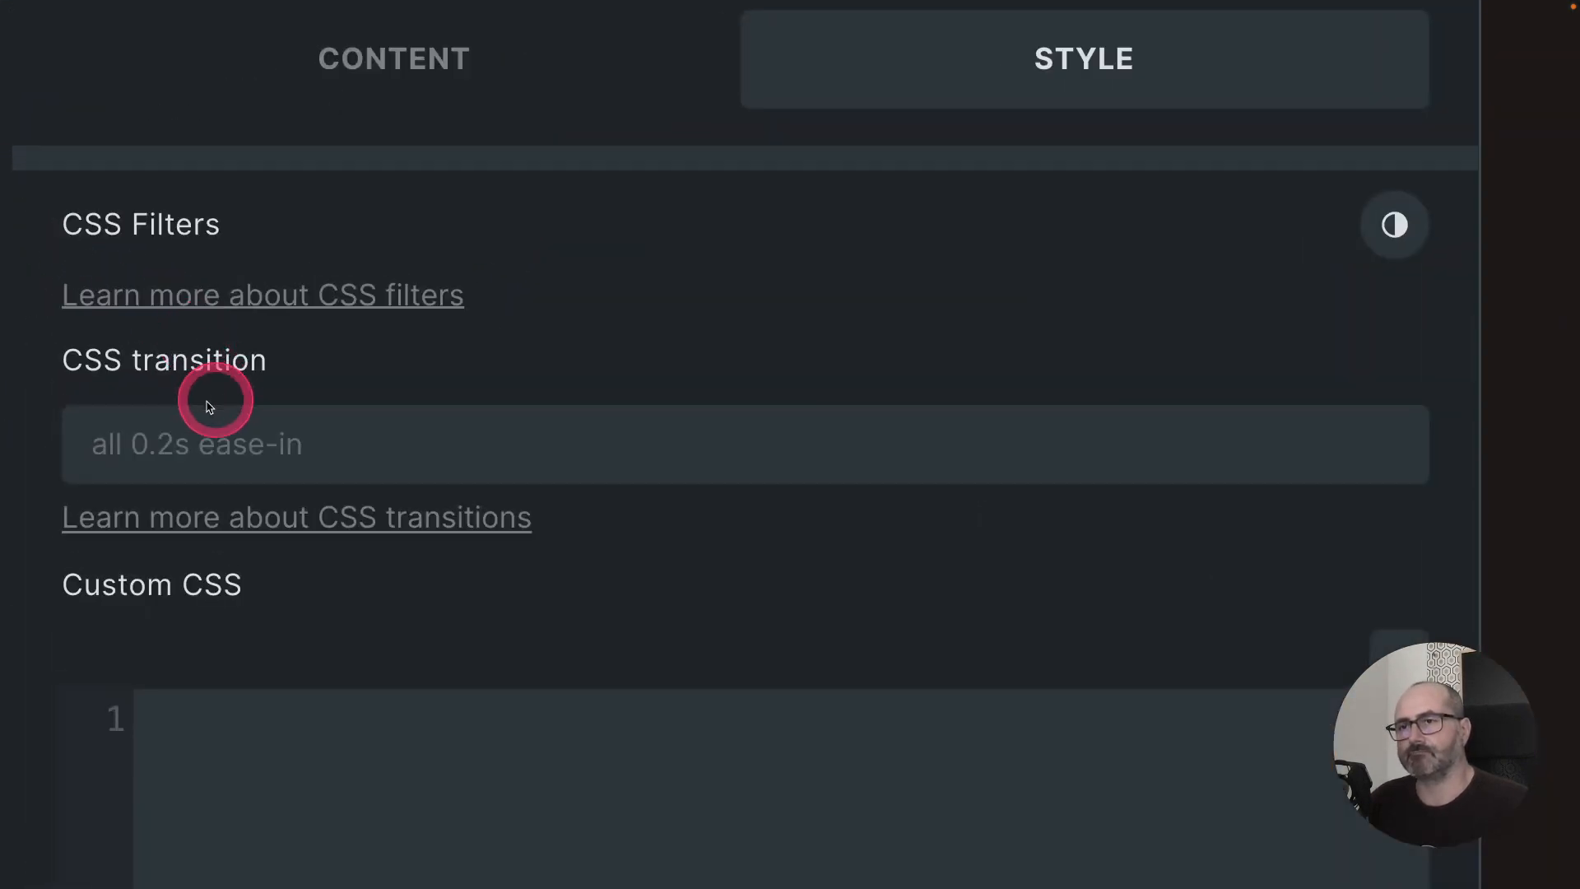
left_click(60, 255)
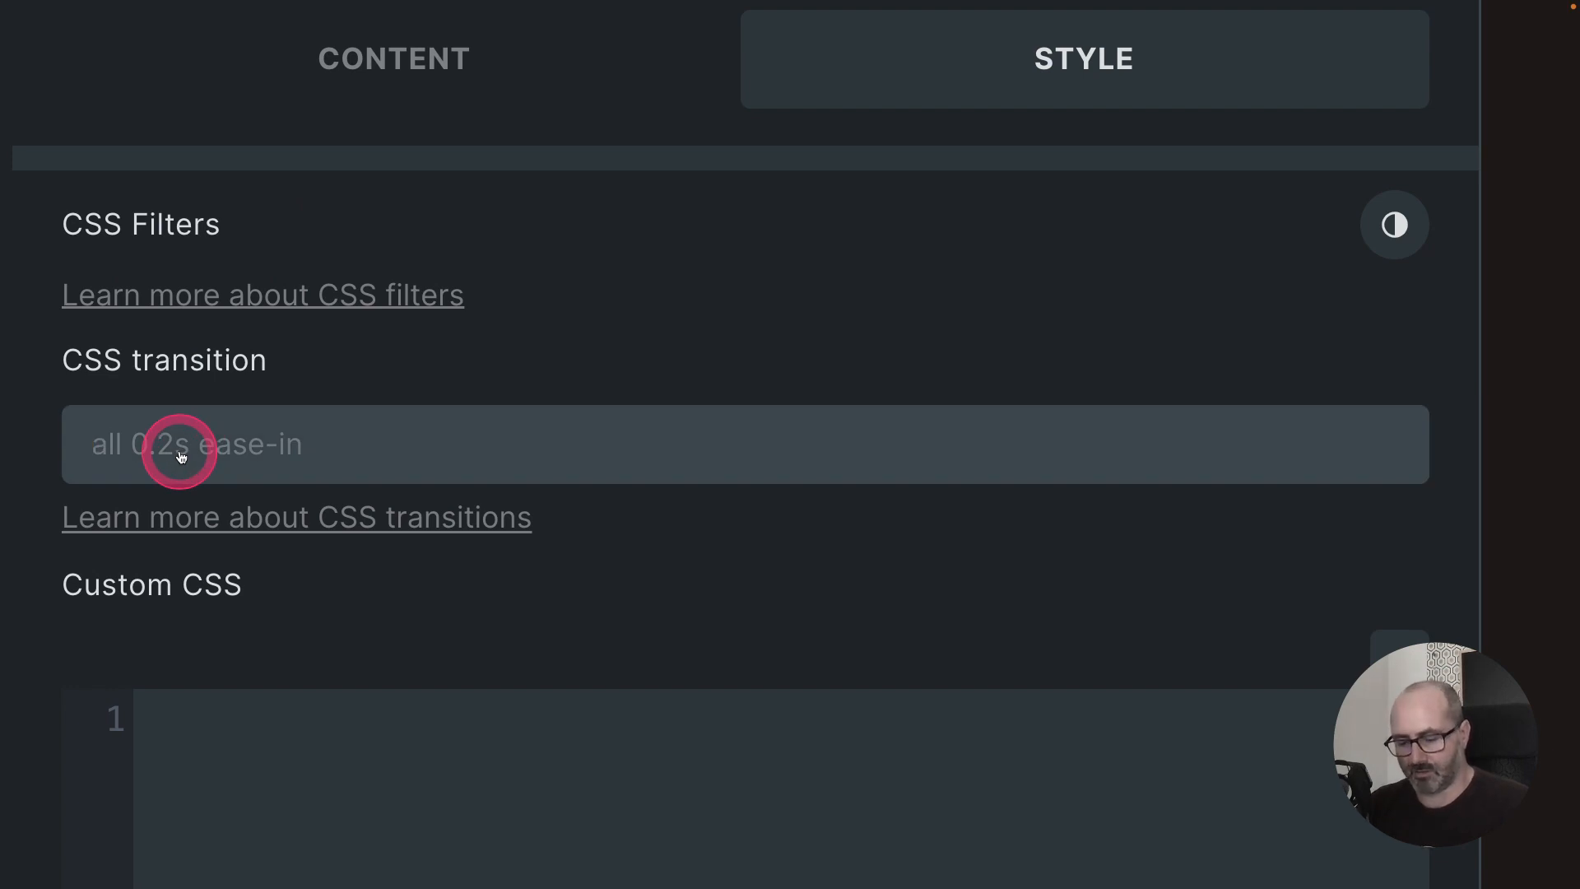
type("opa")
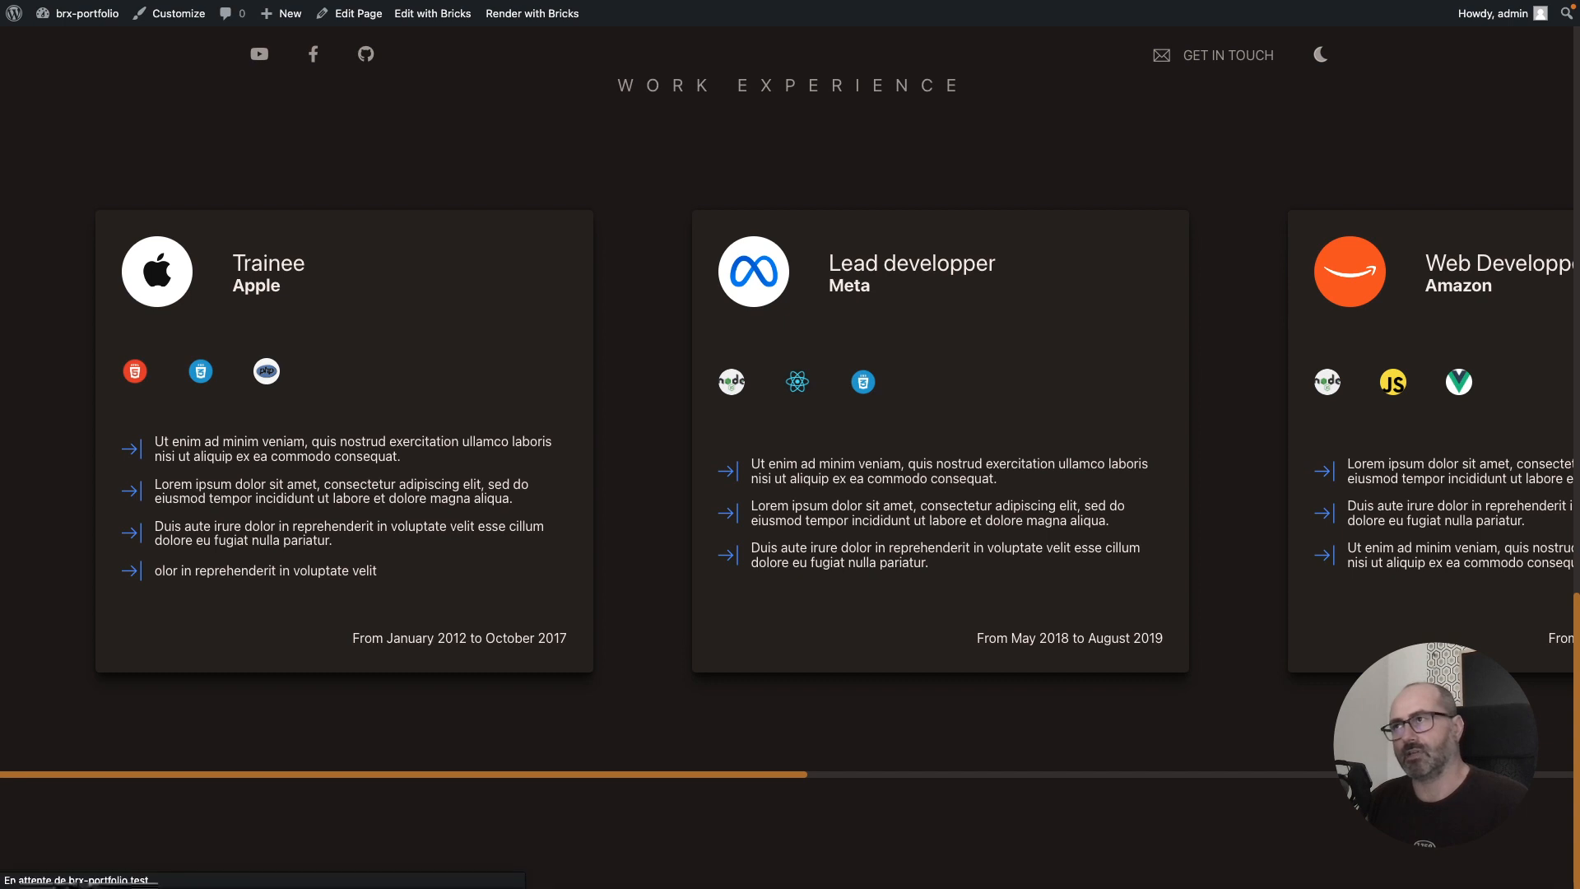
Step: Go to the Skills section on the live home page to check the hover effect
left_click(843, 769)
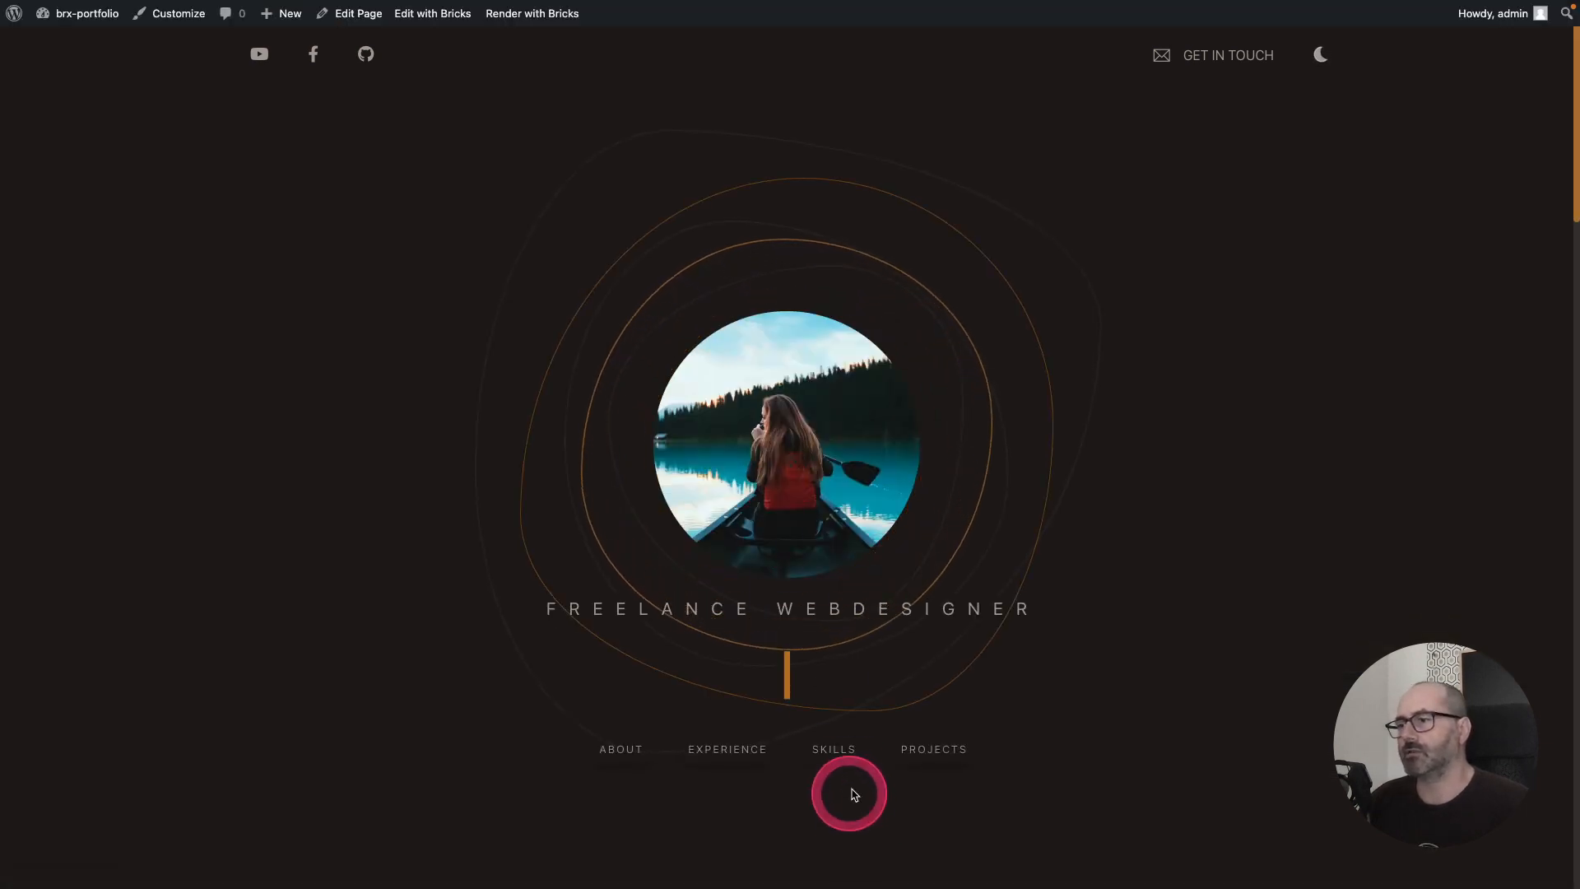